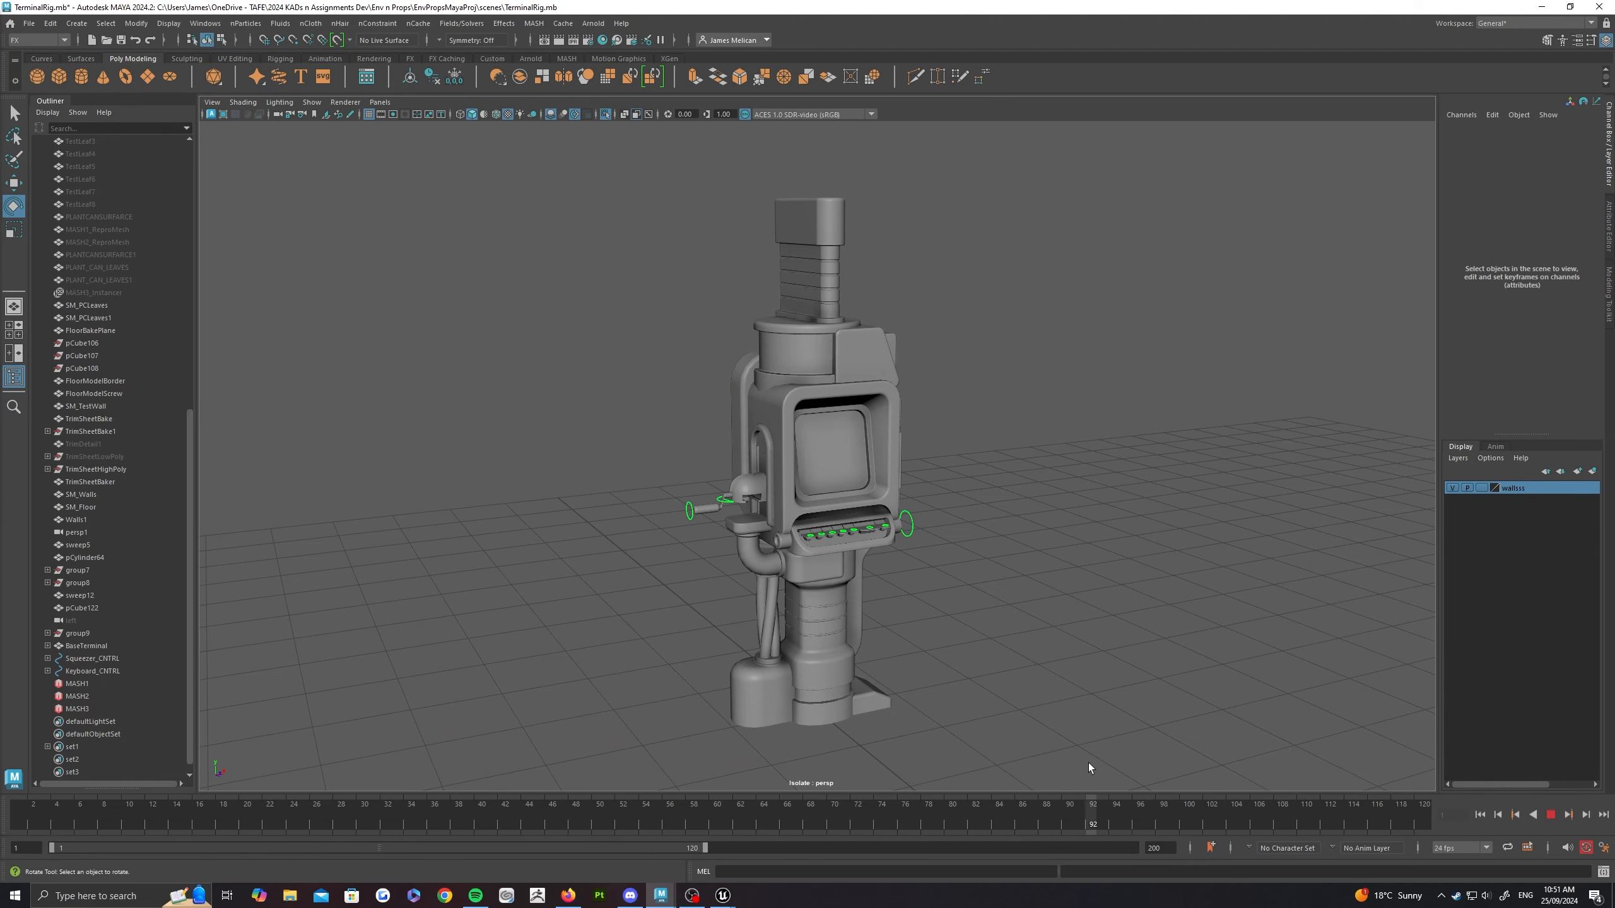
Step: Preview the terminal rig's animation in the viewport
key("alt+v")
left_click_drag(1067, 634, 1030, 605, "alt")
left_click(848, 581)
left_click_drag(730, 530, 752, 505)
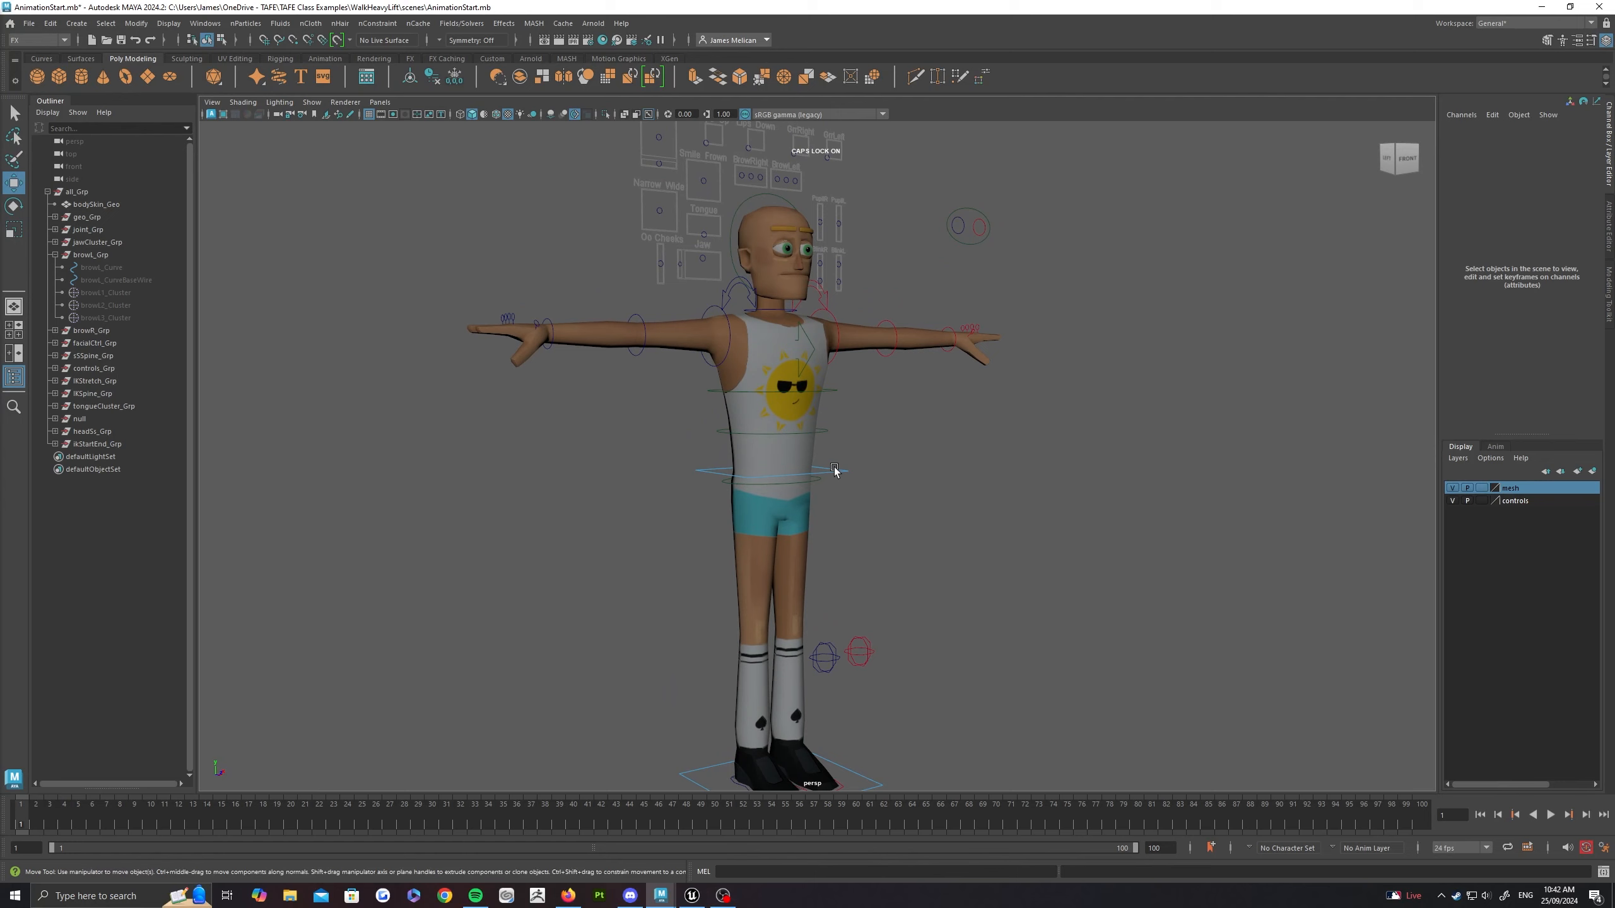
Step: Lower the character's main body control at the hips so that both knees bend over the planted feet
left_click(834, 471)
middle_click_drag(835, 471, 837, 435, "alt")
left_click_drag(777, 378, 779, 443)
Step: Rotate the character's left shoulder FK control about 4.63 degrees around Z to lower the arm slightly
left_click(833, 382)
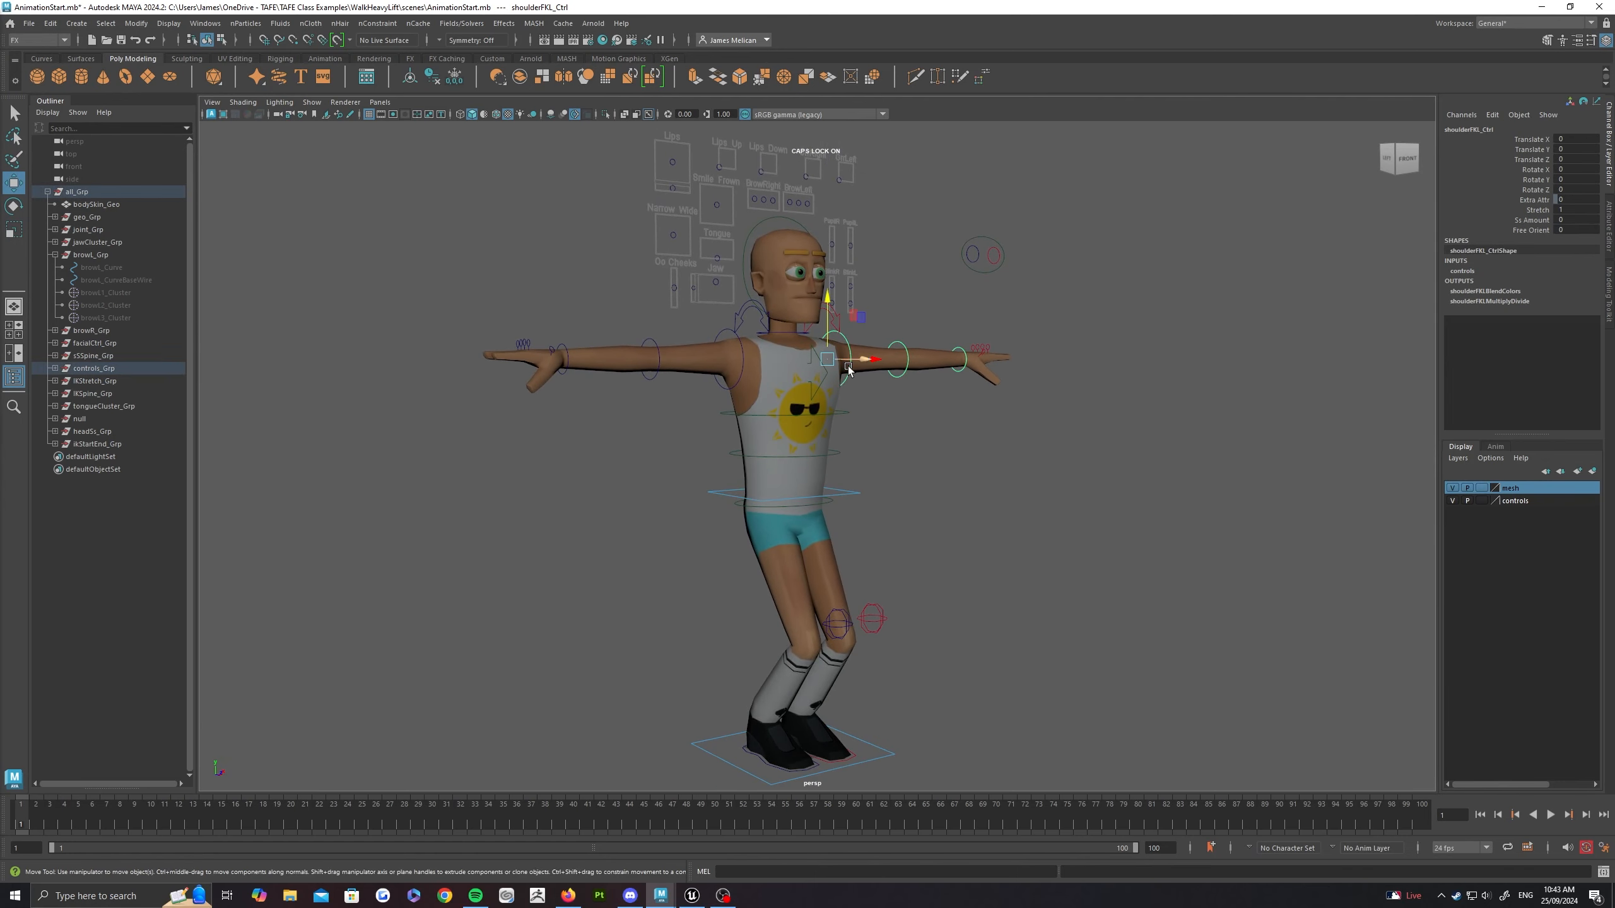
key("e")
left_click_drag(821, 315, 870, 229)
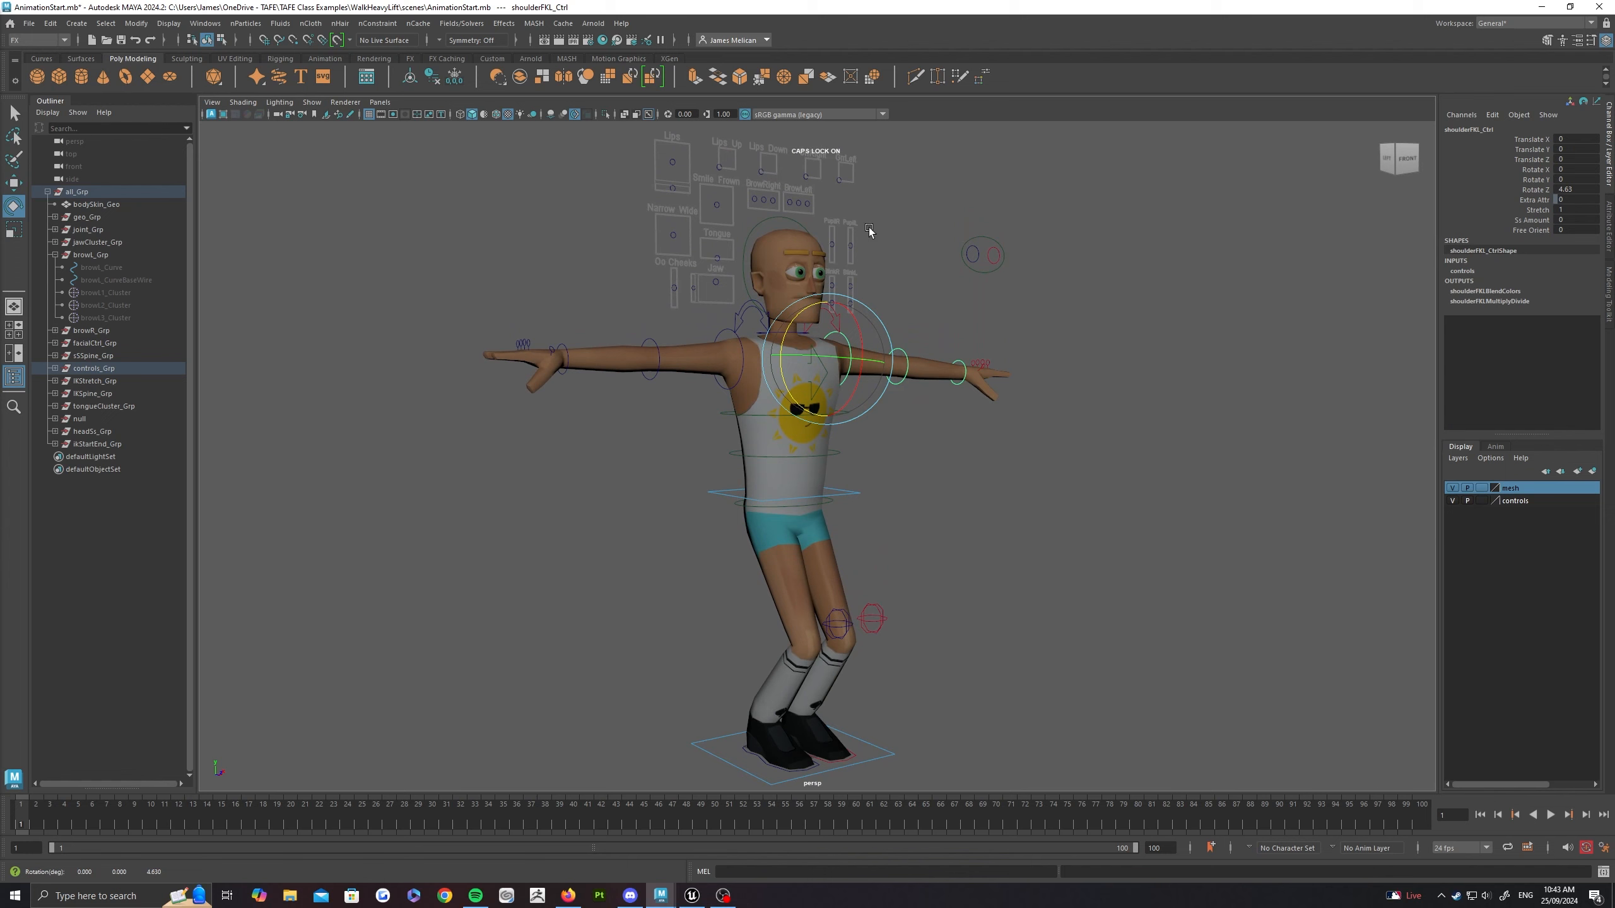
Step: Move the character's right brow control to about X -0.131 and Y 0.083 in the facial controls
left_click(772, 203)
key("w")
left_click_drag(755, 205, 758, 213)
left_click_drag(833, 306, 713, 324, "alt")
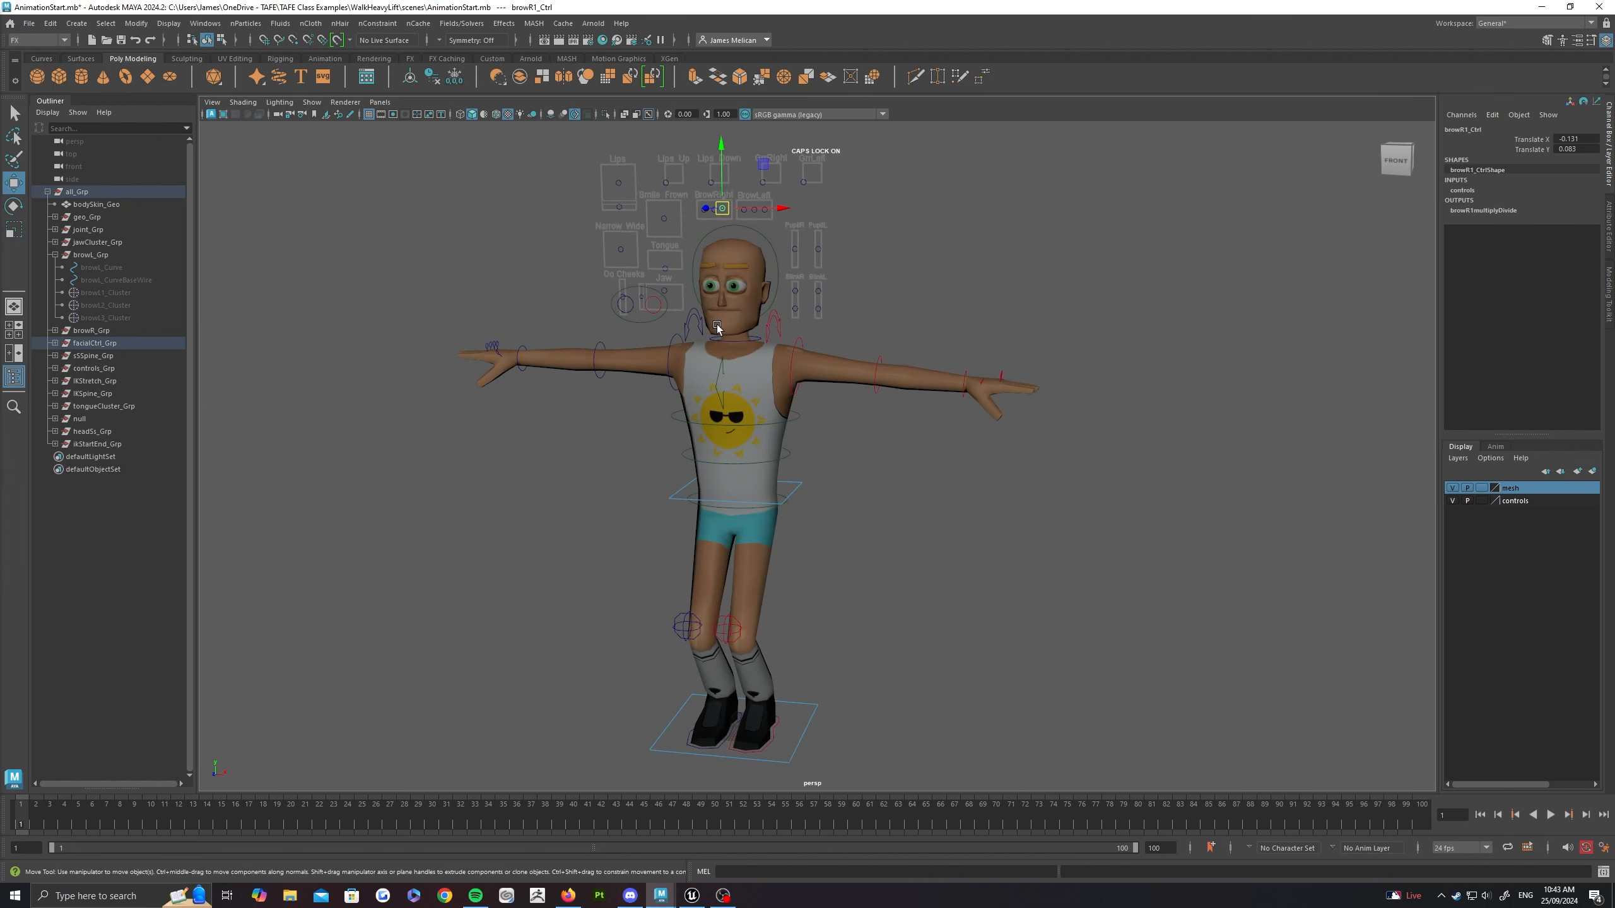
middle_click_drag(883, 393, 1010, 468, "alt")
middle_click_drag(814, 451, 771, 410, "alt")
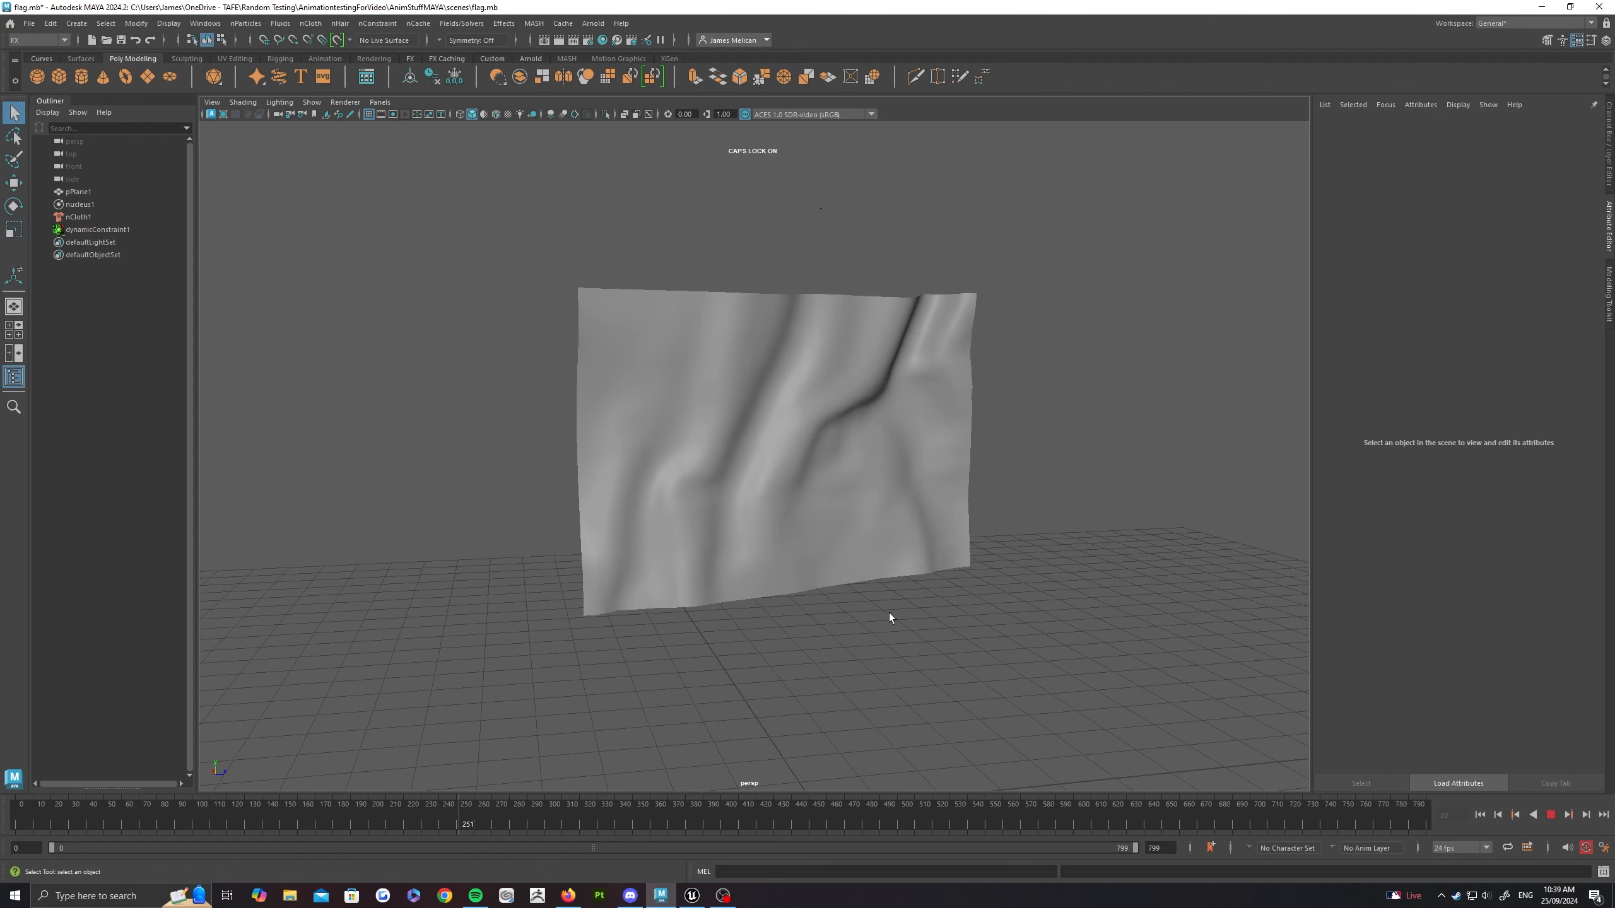
mouse_move(911, 641)
left_mouse_down("alt")
mouse_move(938, 649)
mouse_move(912, 648)
left_mouse_up("alt")
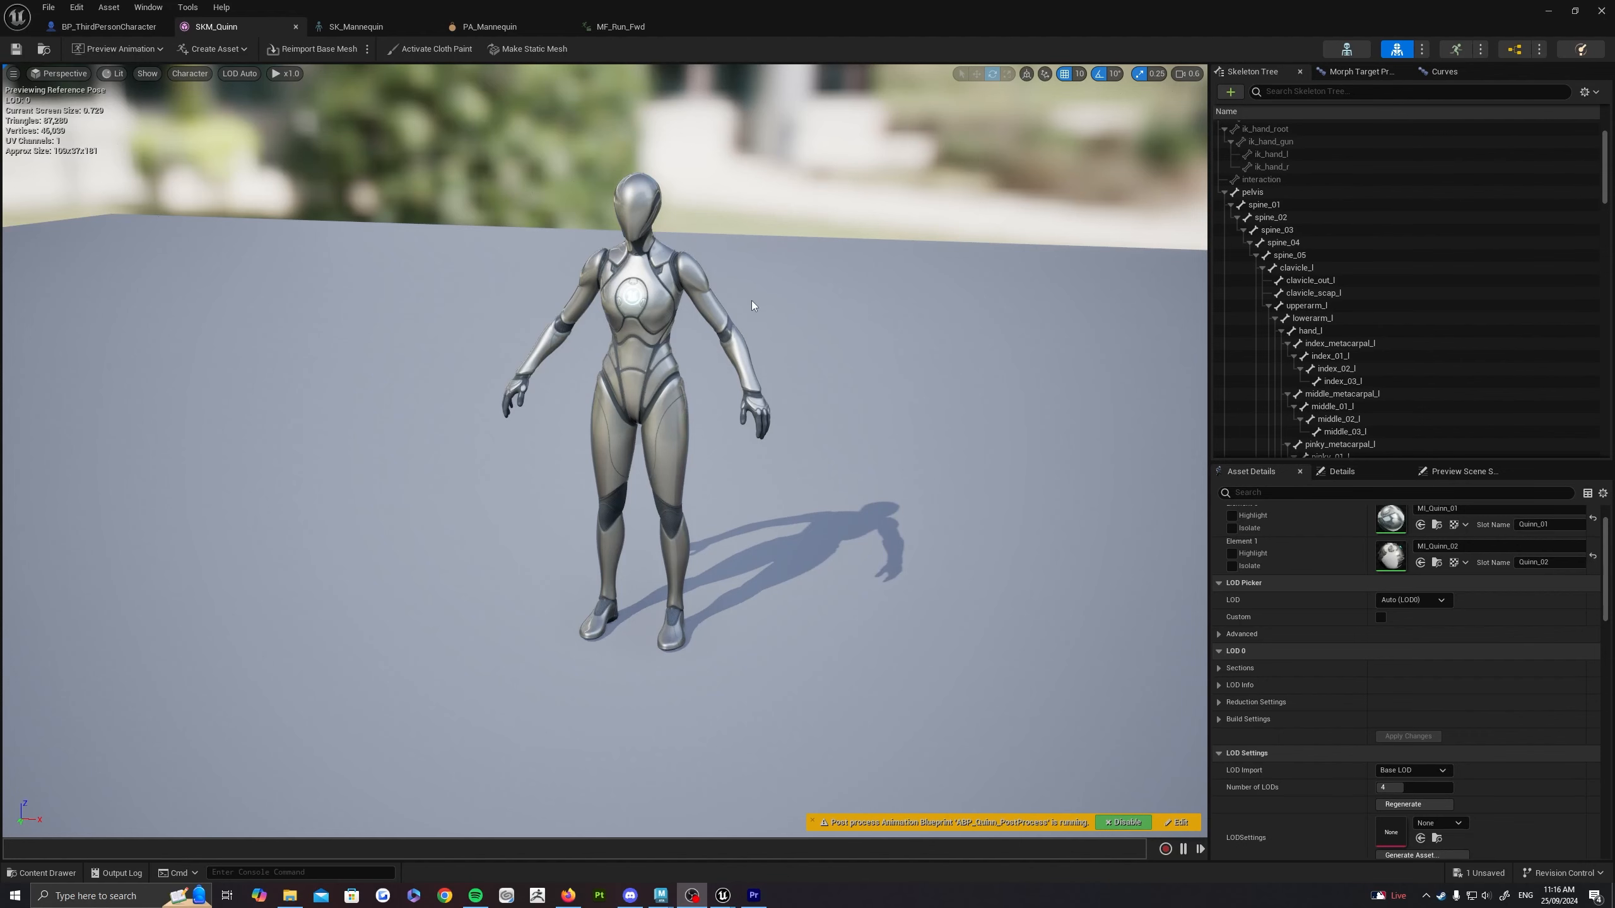
Step: Switch to Unreal Engine and examine the SKM_Quinn skeletal mesh and its material slots
scroll(752, 306, "up", 5)
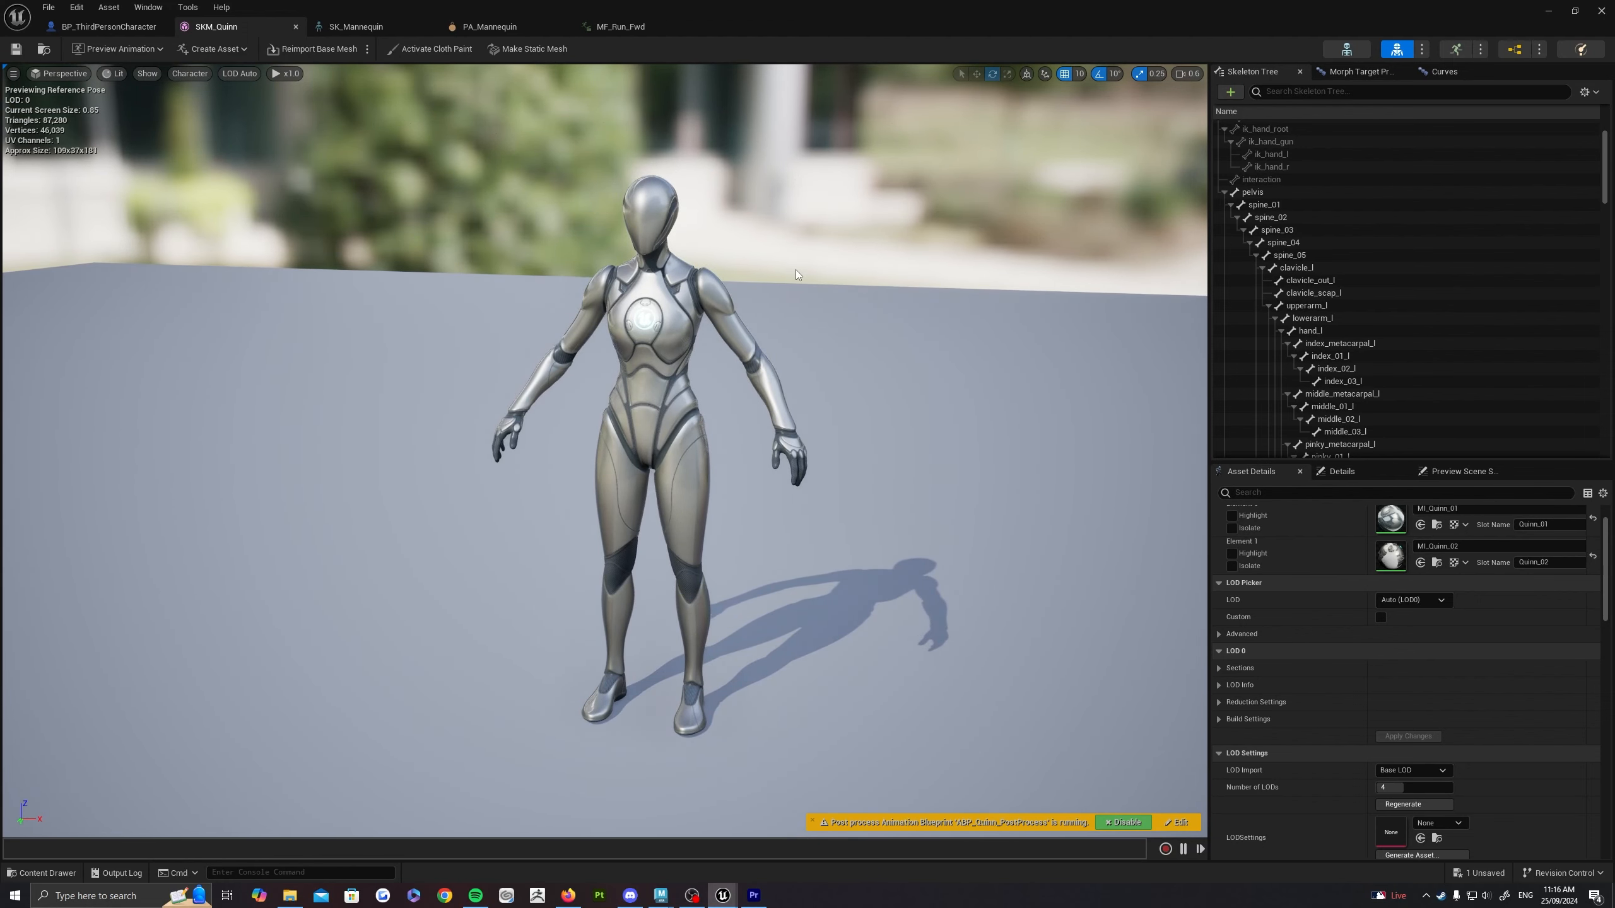
right_click_drag(795, 270, 760, 268)
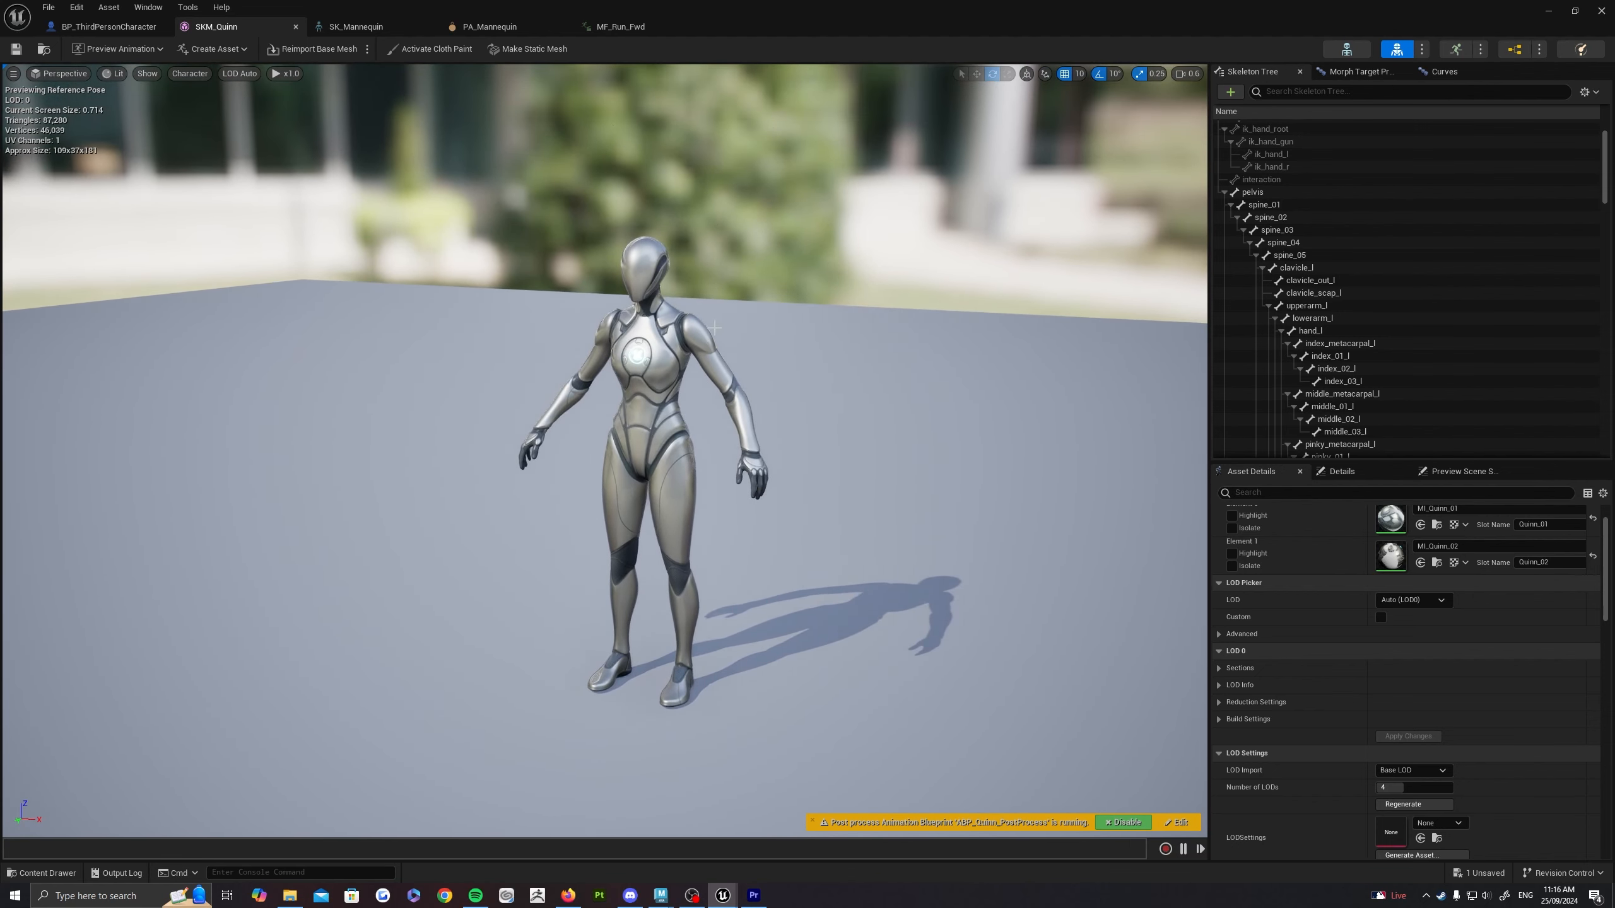
right_click_drag(624, 424, 607, 423)
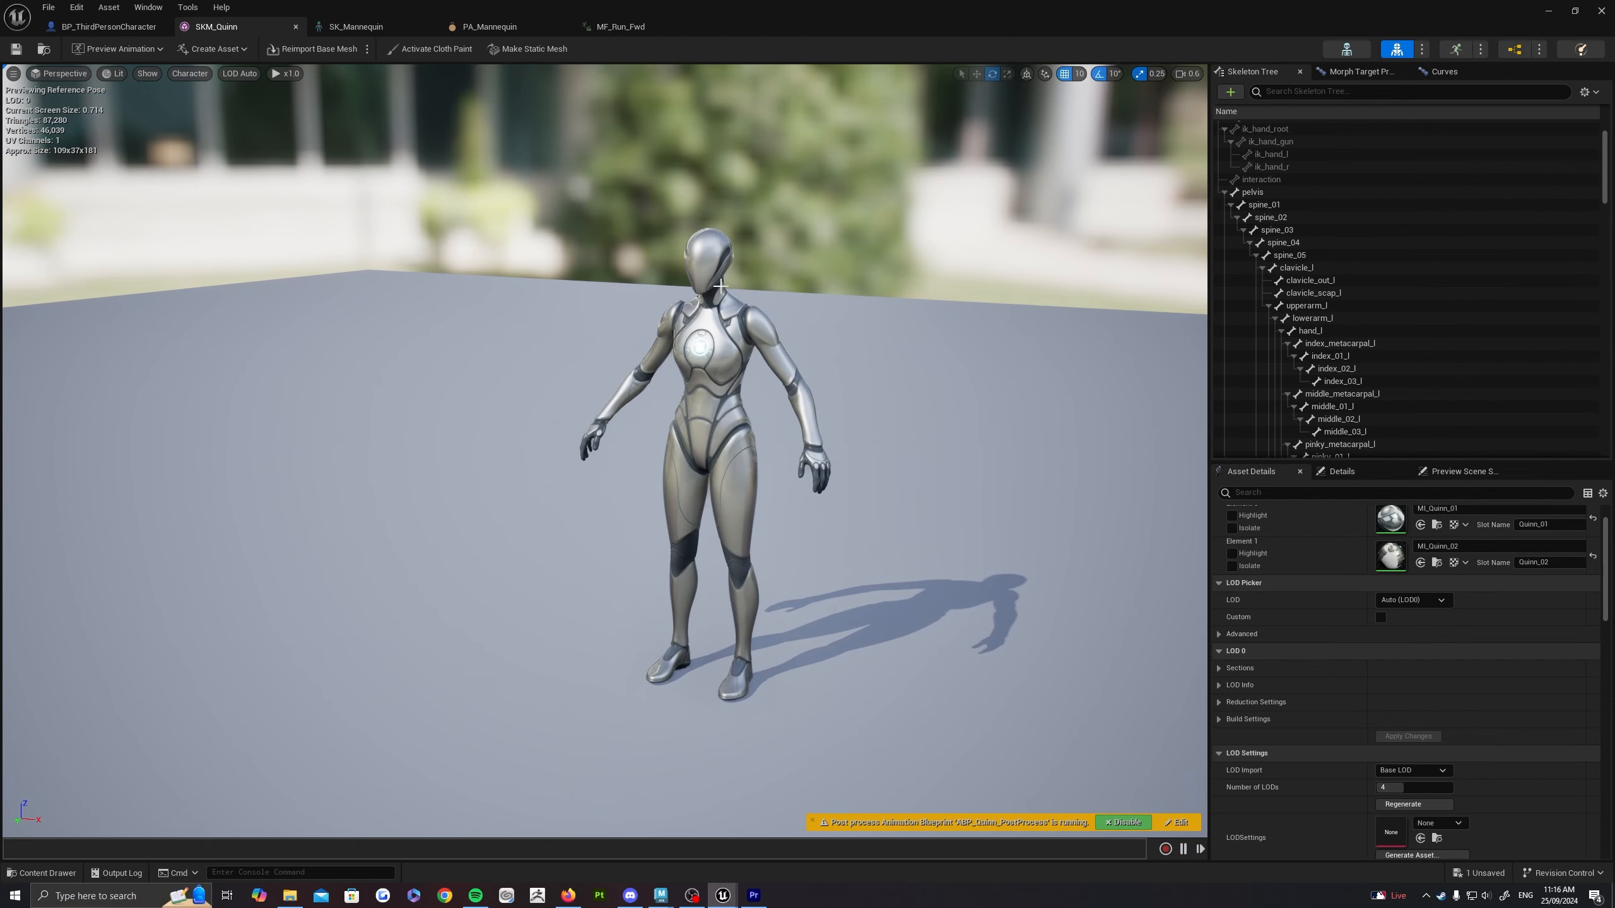
right_click_drag(607, 423, 642, 427)
key("q")
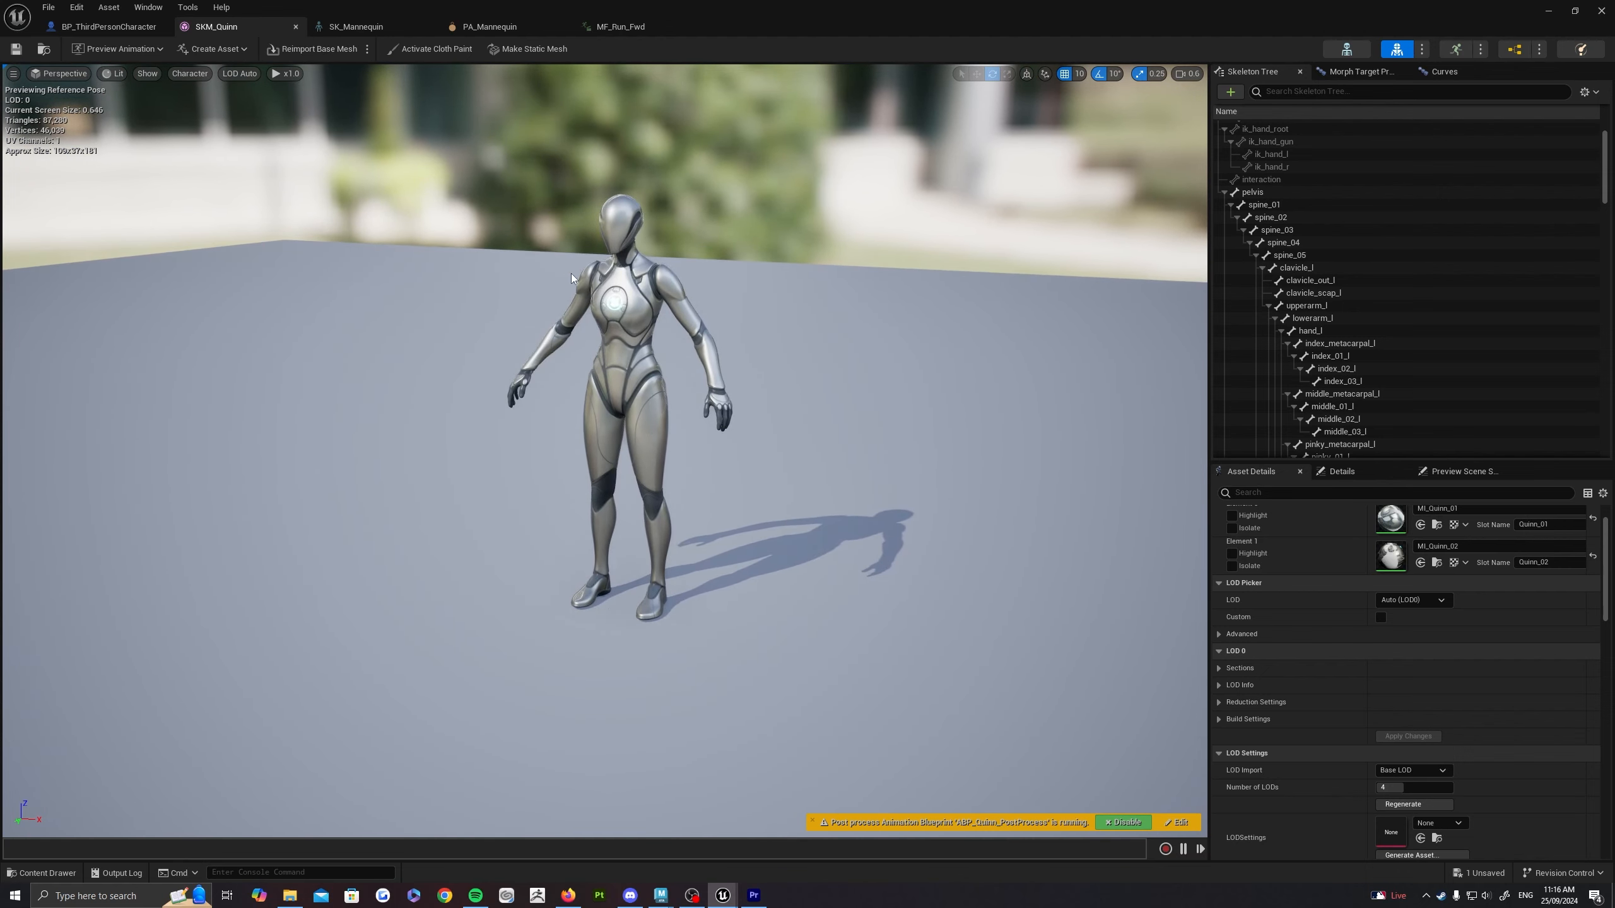
mouse_move(629, 246)
right_mouse_down()
mouse_move(608, 226)
mouse_move(631, 235)
right_mouse_up()
key("w")
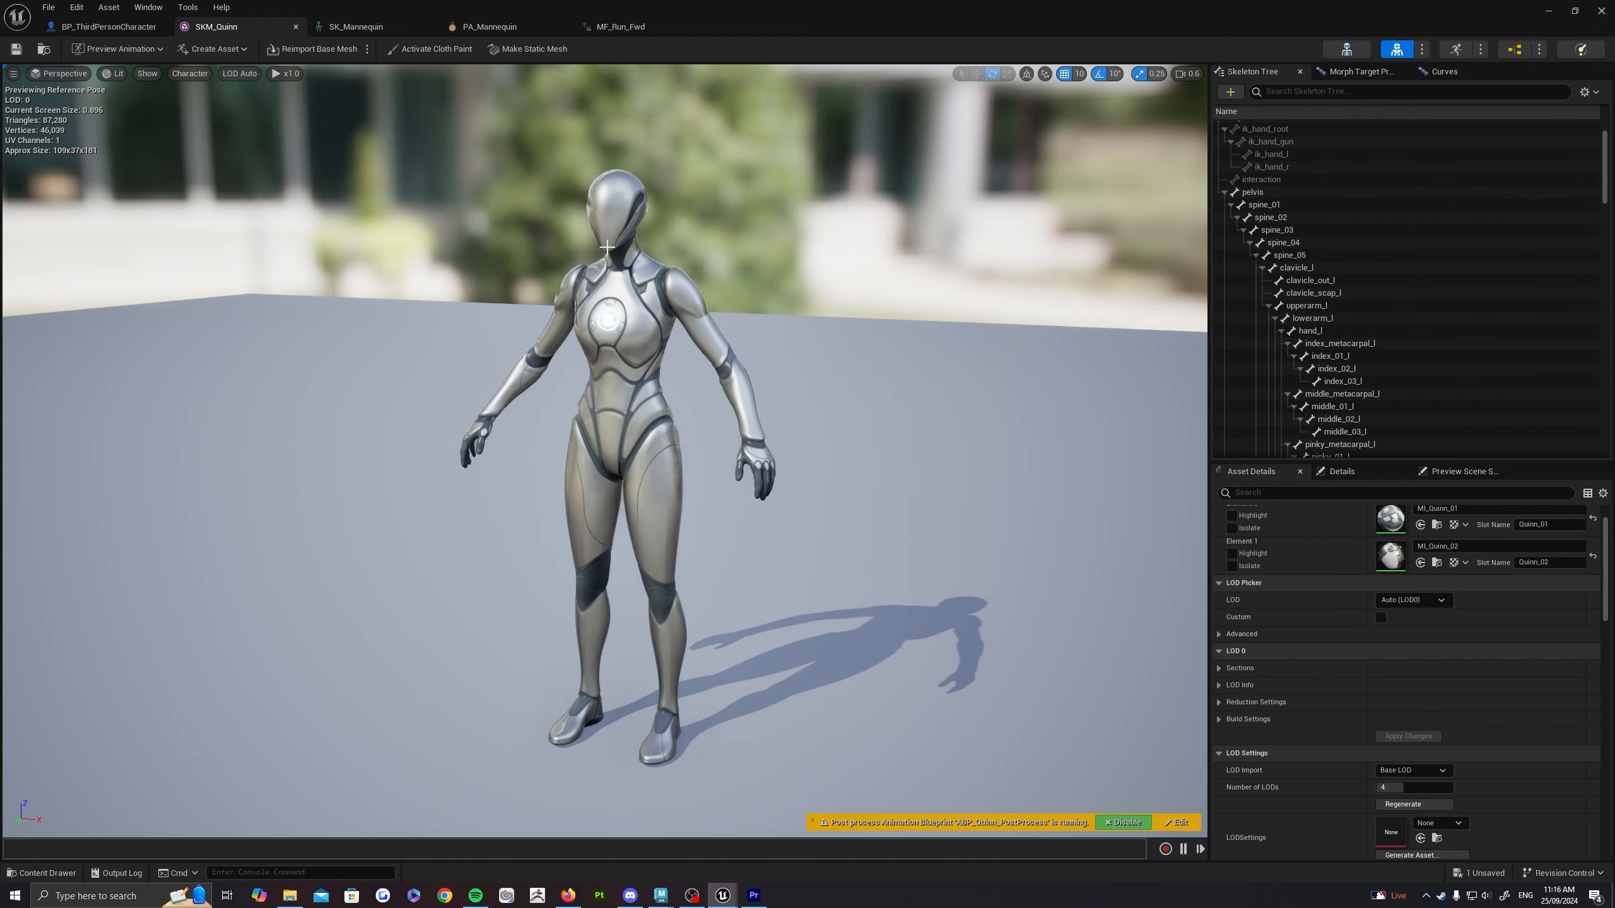
right_click_drag(632, 252, 655, 260)
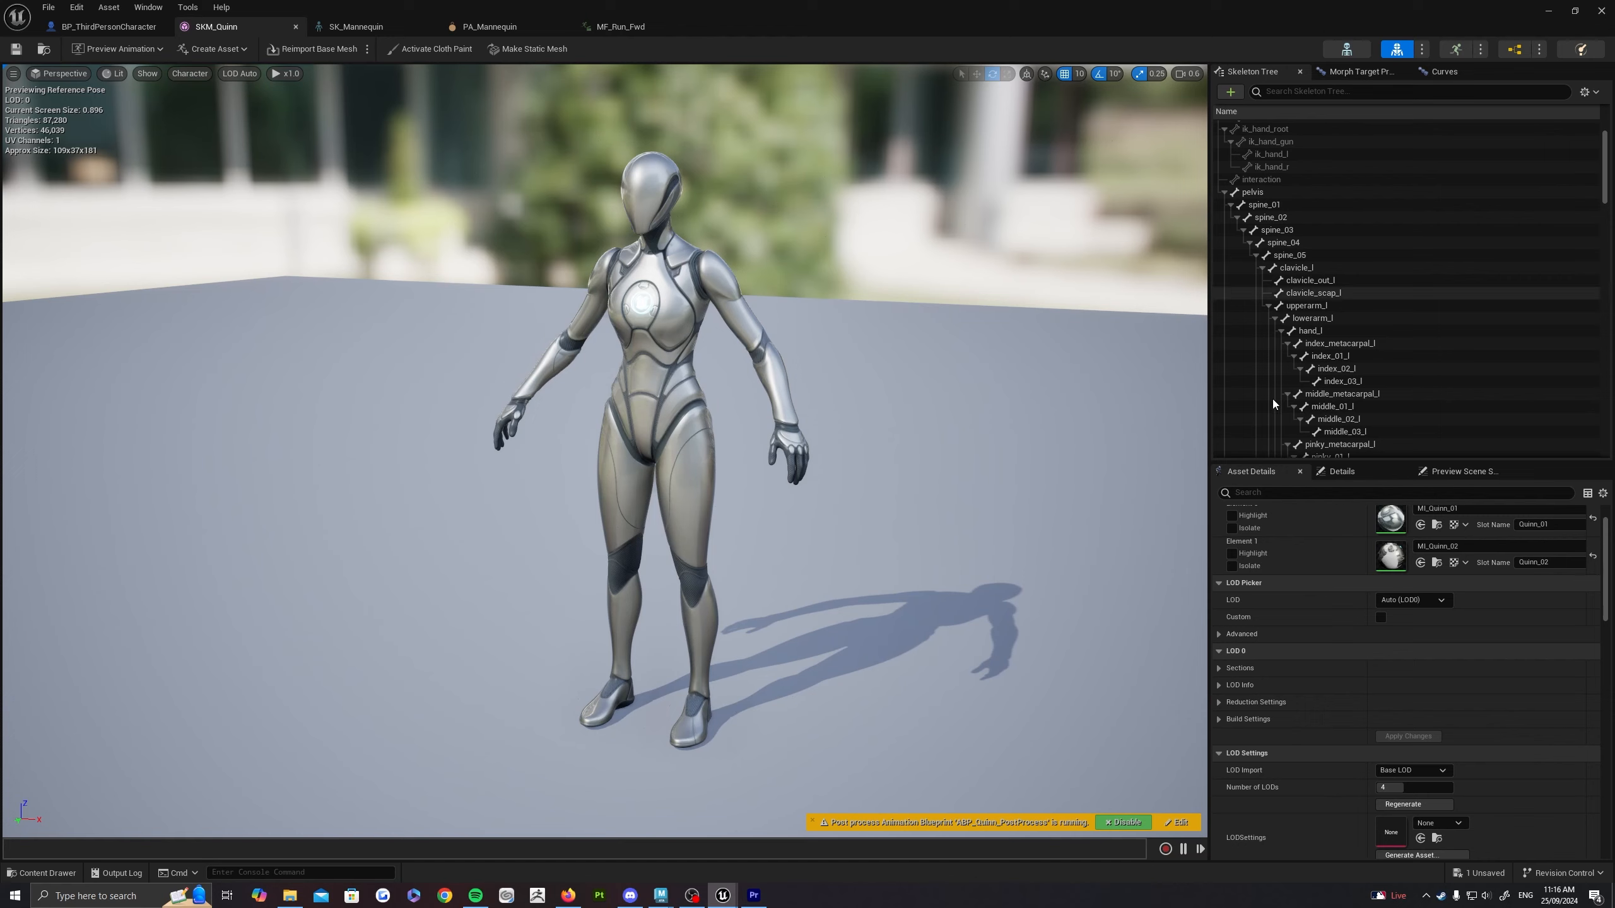
scroll(1314, 630, "down", 1)
scroll(1315, 629, "up", 3)
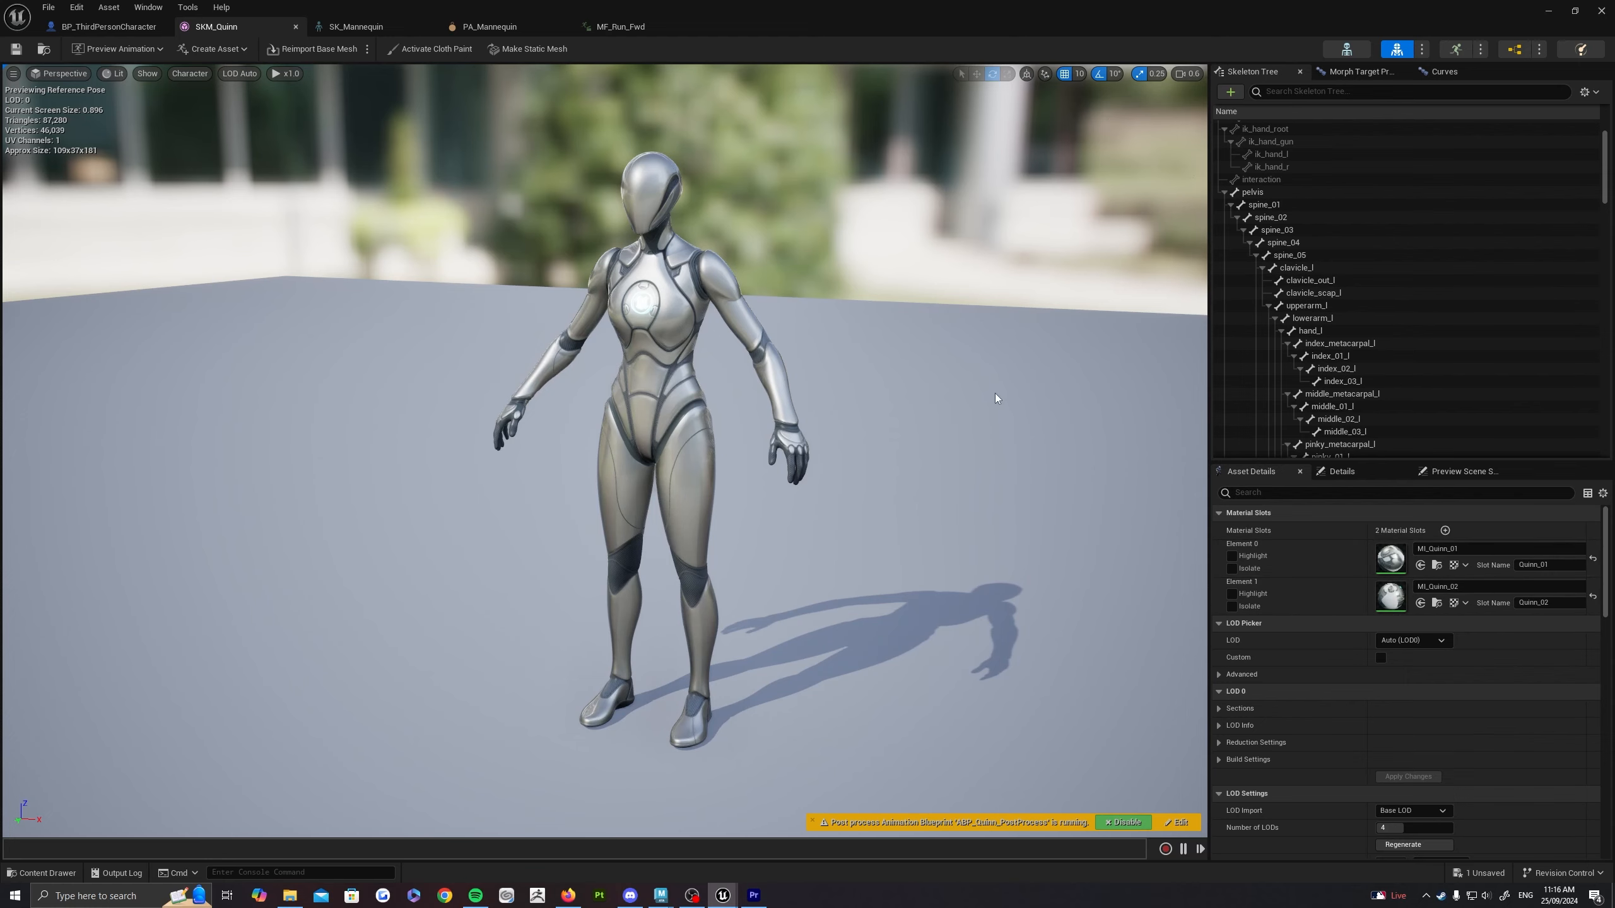
Step: View the SK_Mannequin skeleton and select its pelvis, spine_02 and interaction bones to inspect them
left_click(355, 26)
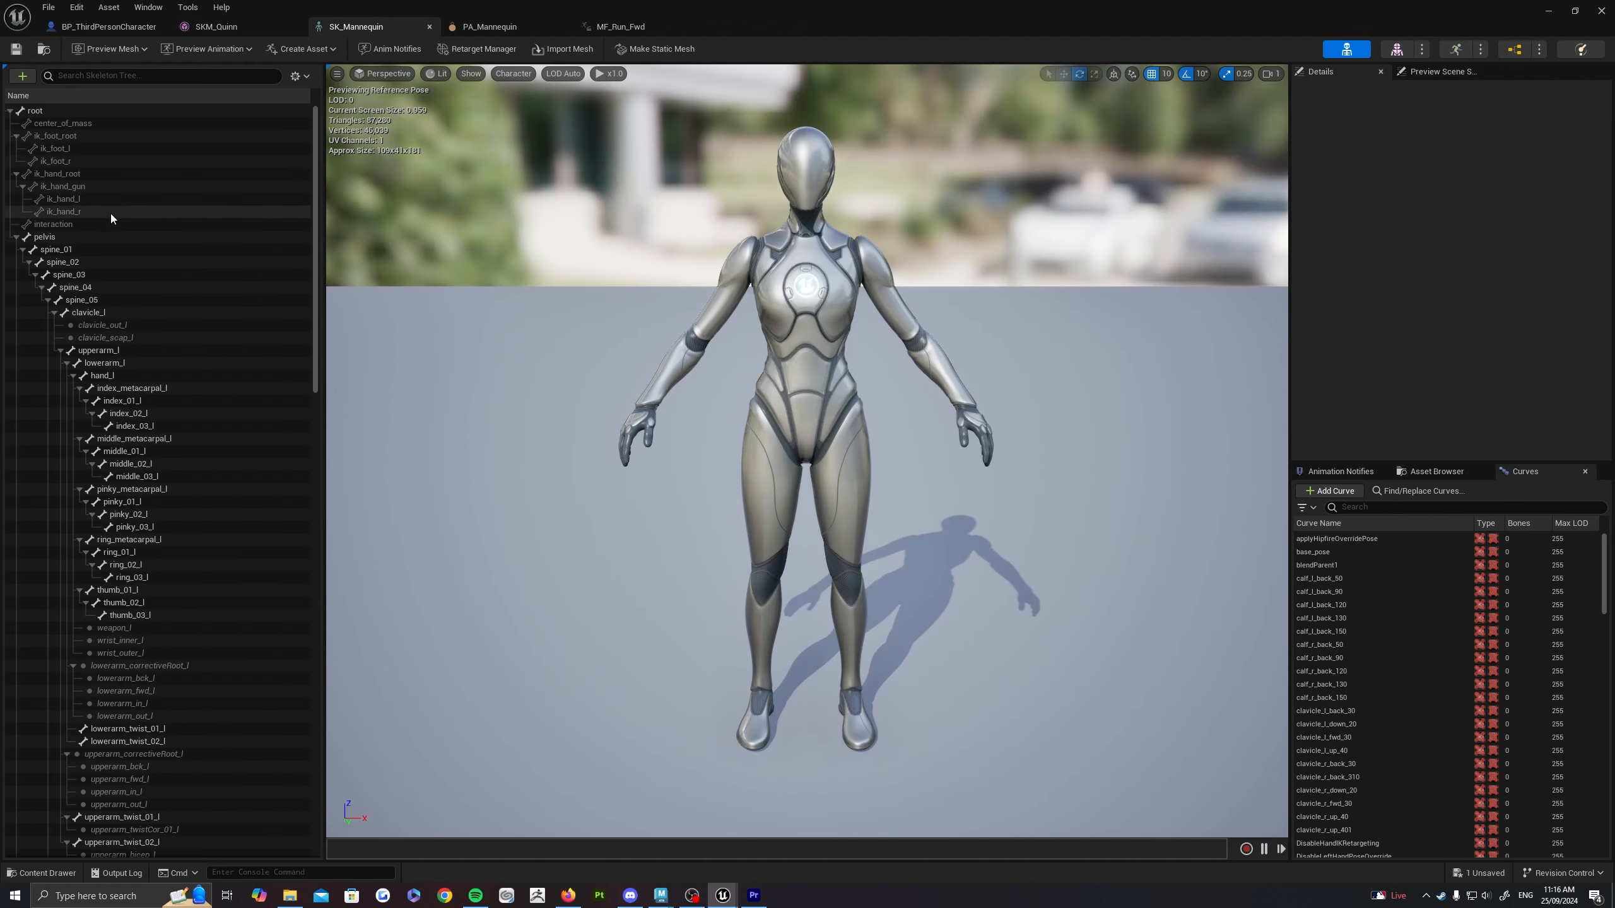
left_click(109, 234)
left_click(124, 261)
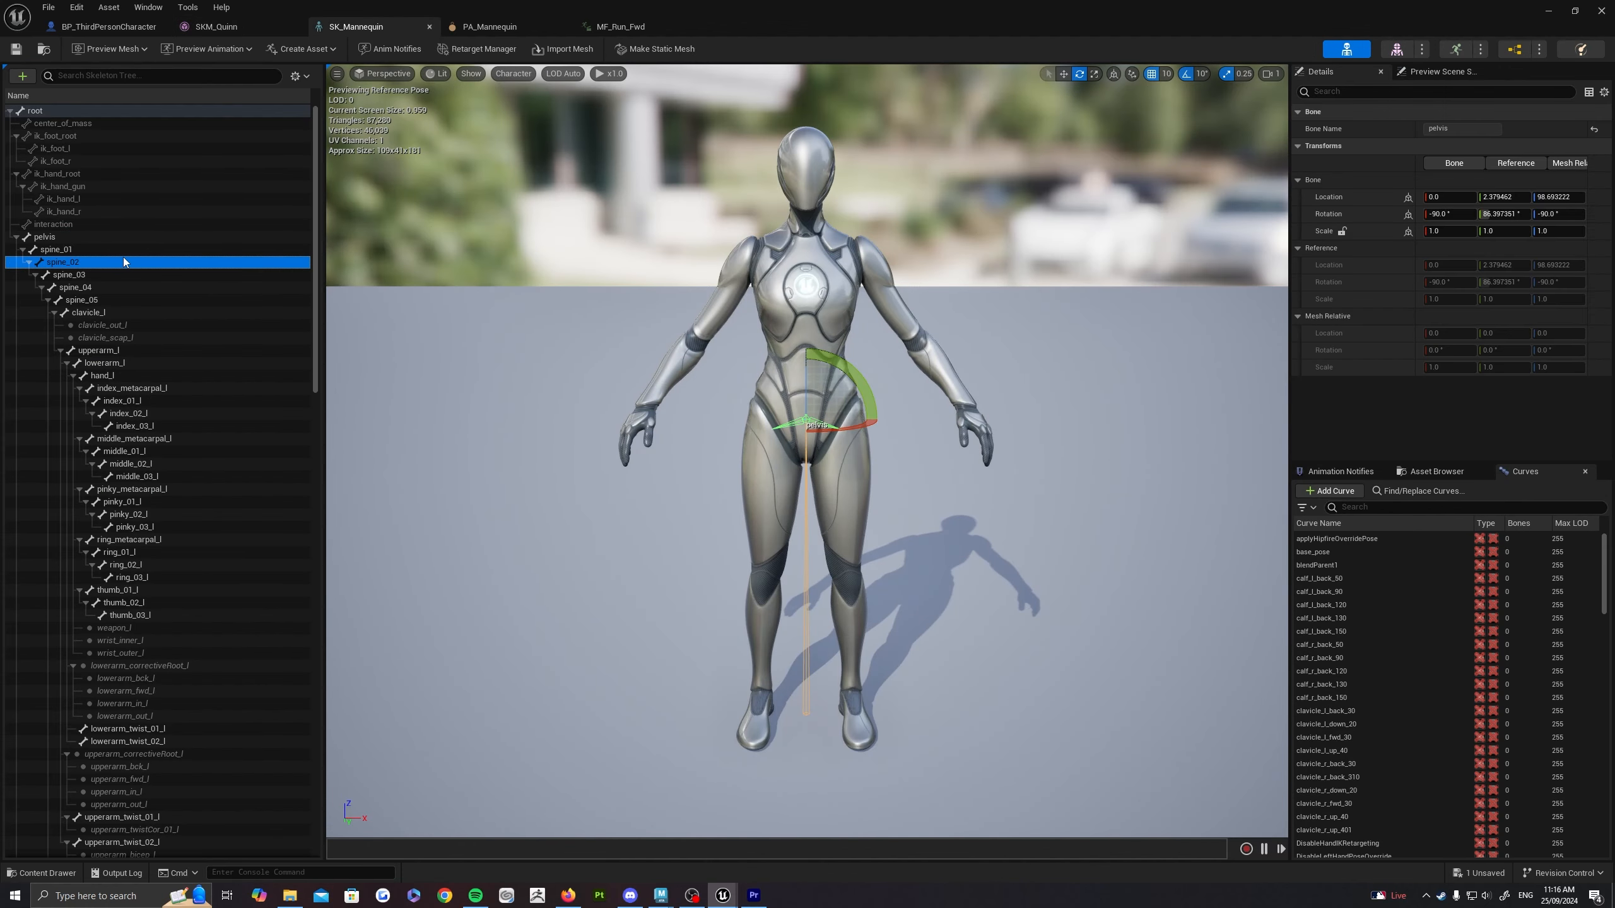
left_click(161, 225)
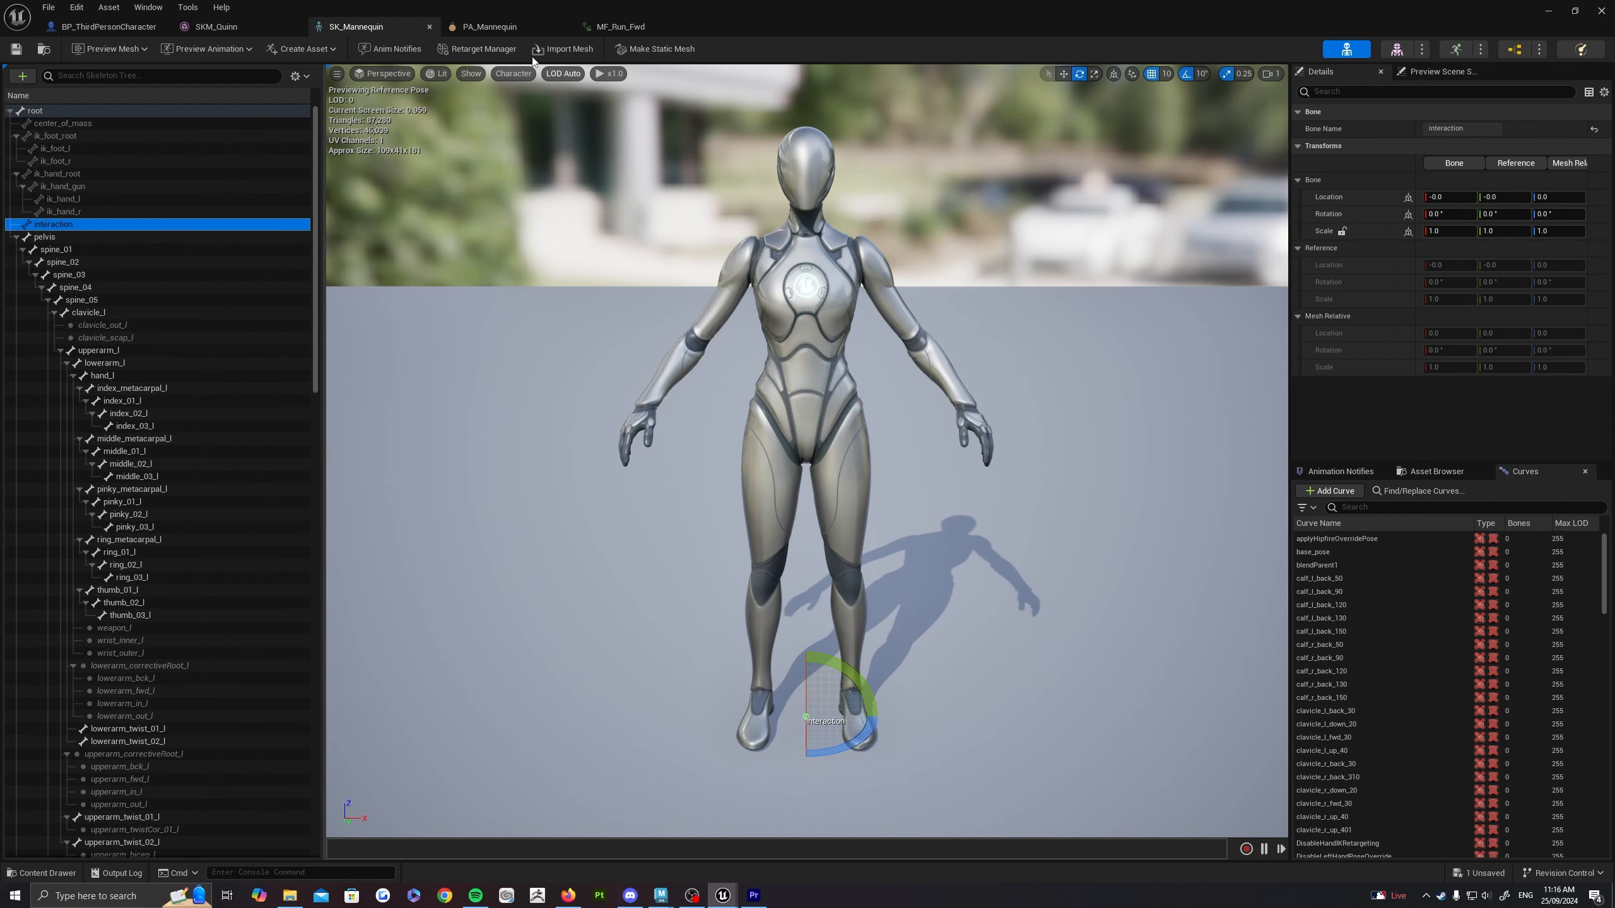
Step: View the PA_Mannequin physics asset and examine the collision bodies around the mannequin
left_click(489, 26)
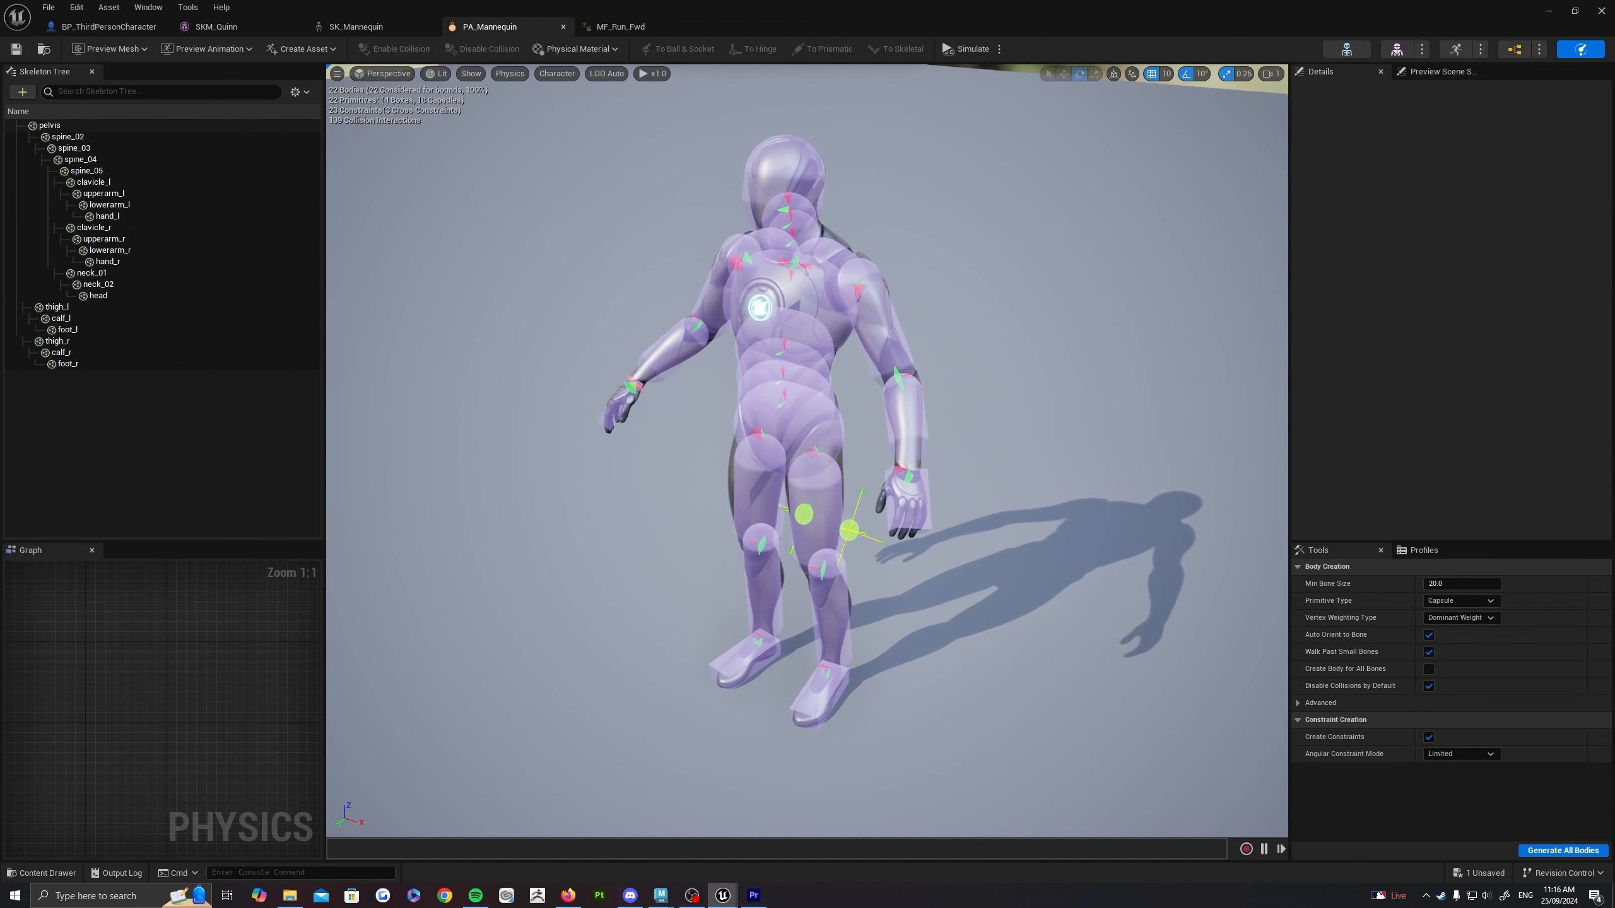
right_click_drag(822, 189, 825, 195)
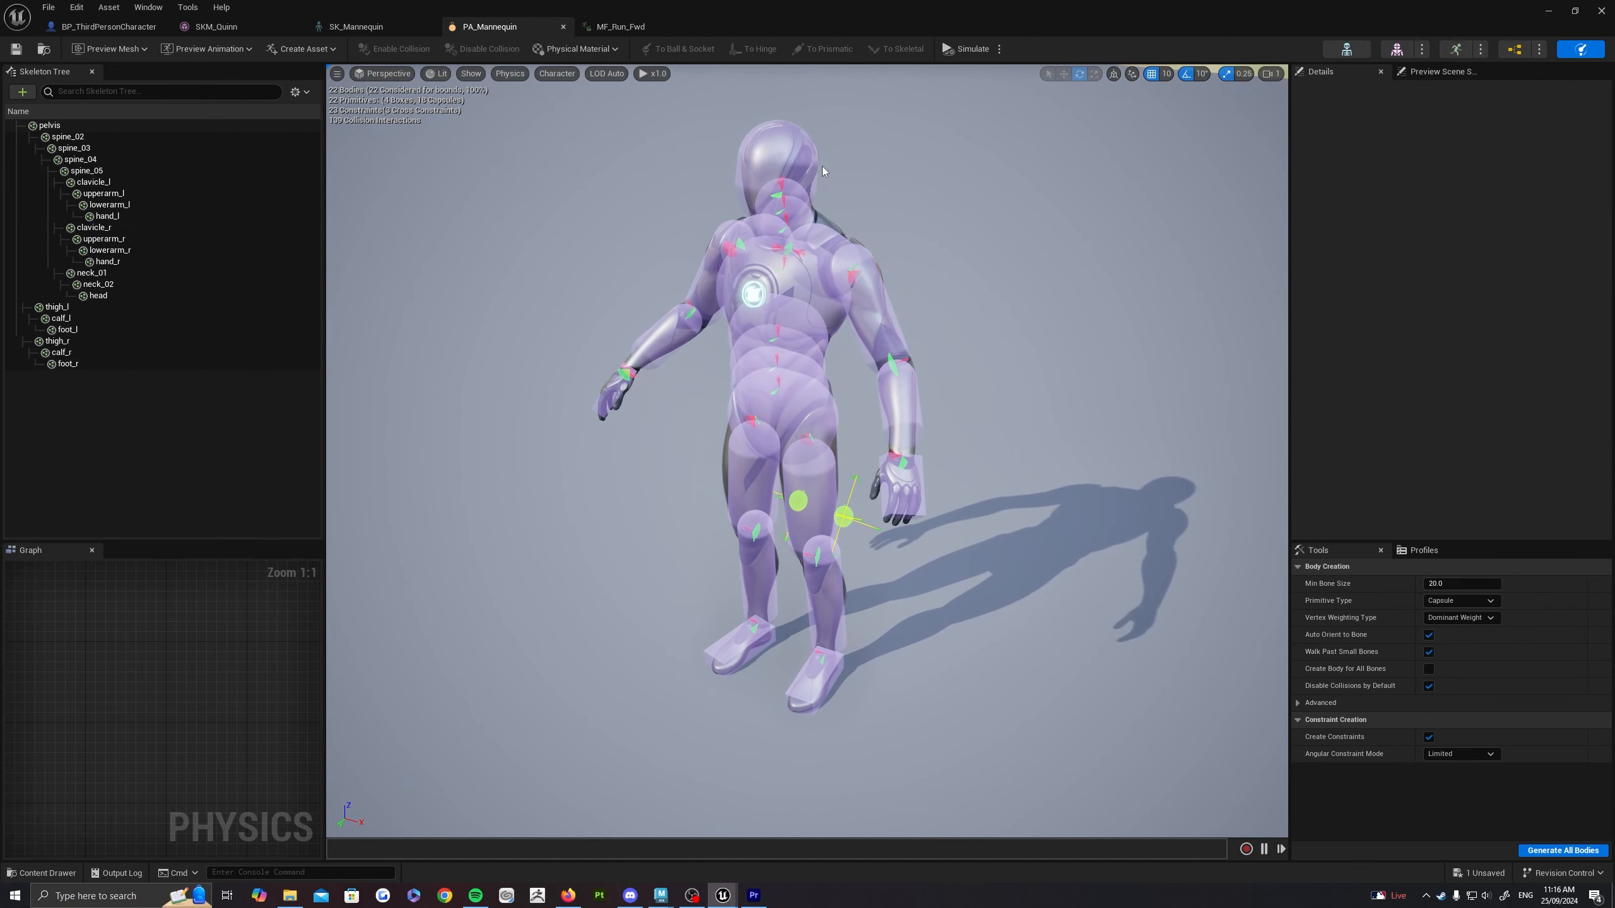
right_click_drag(881, 337, 882, 336)
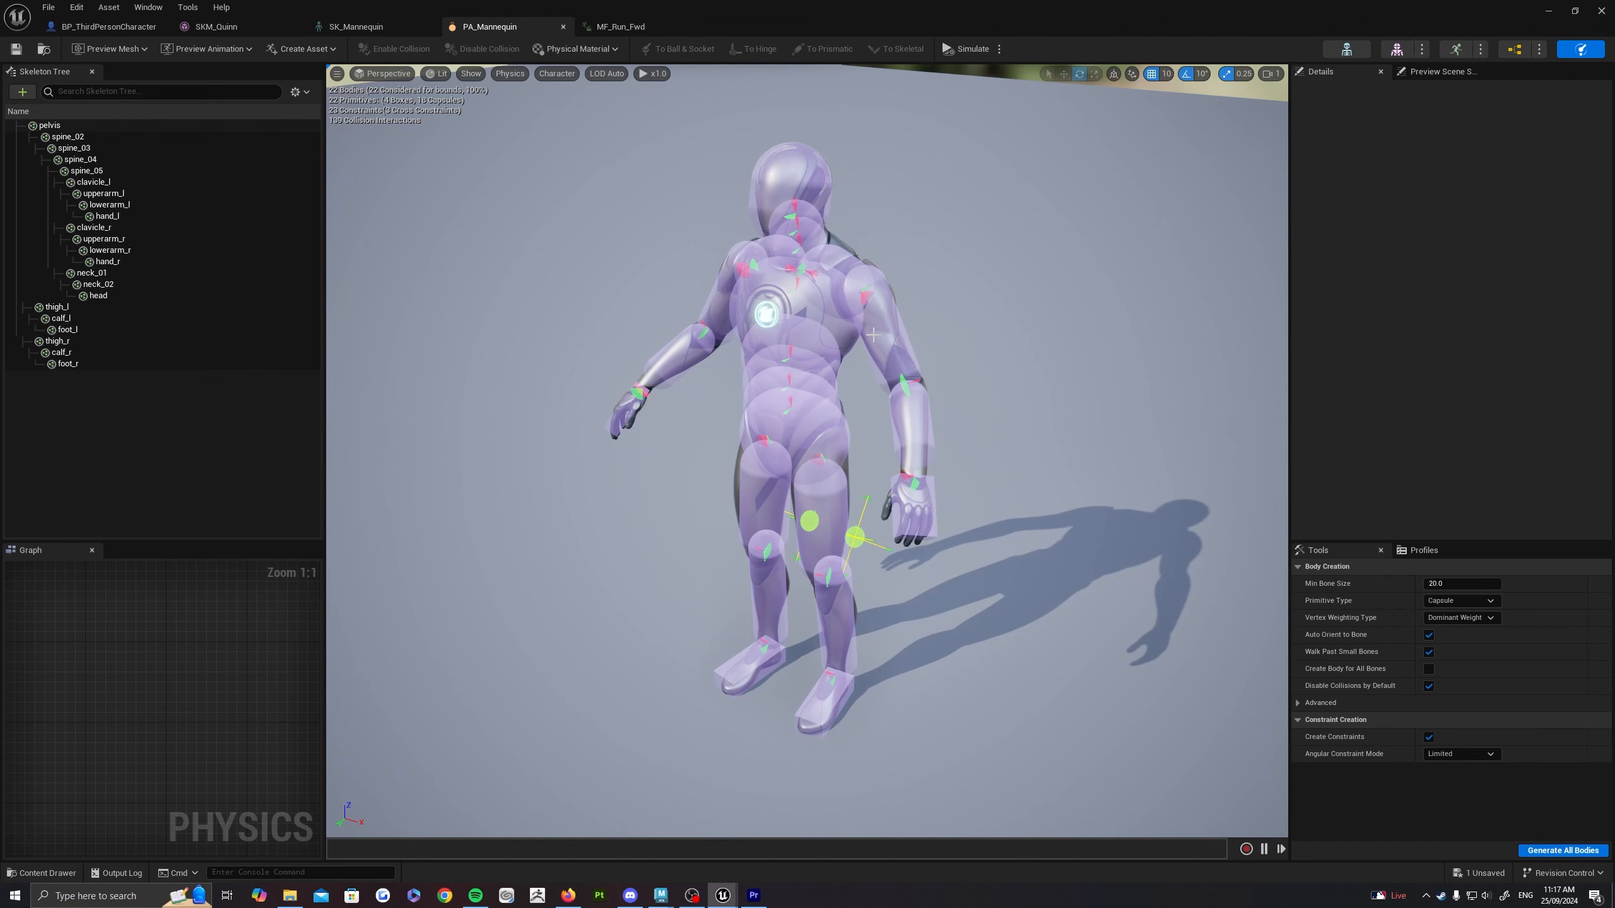
right_click_drag(873, 335, 879, 340)
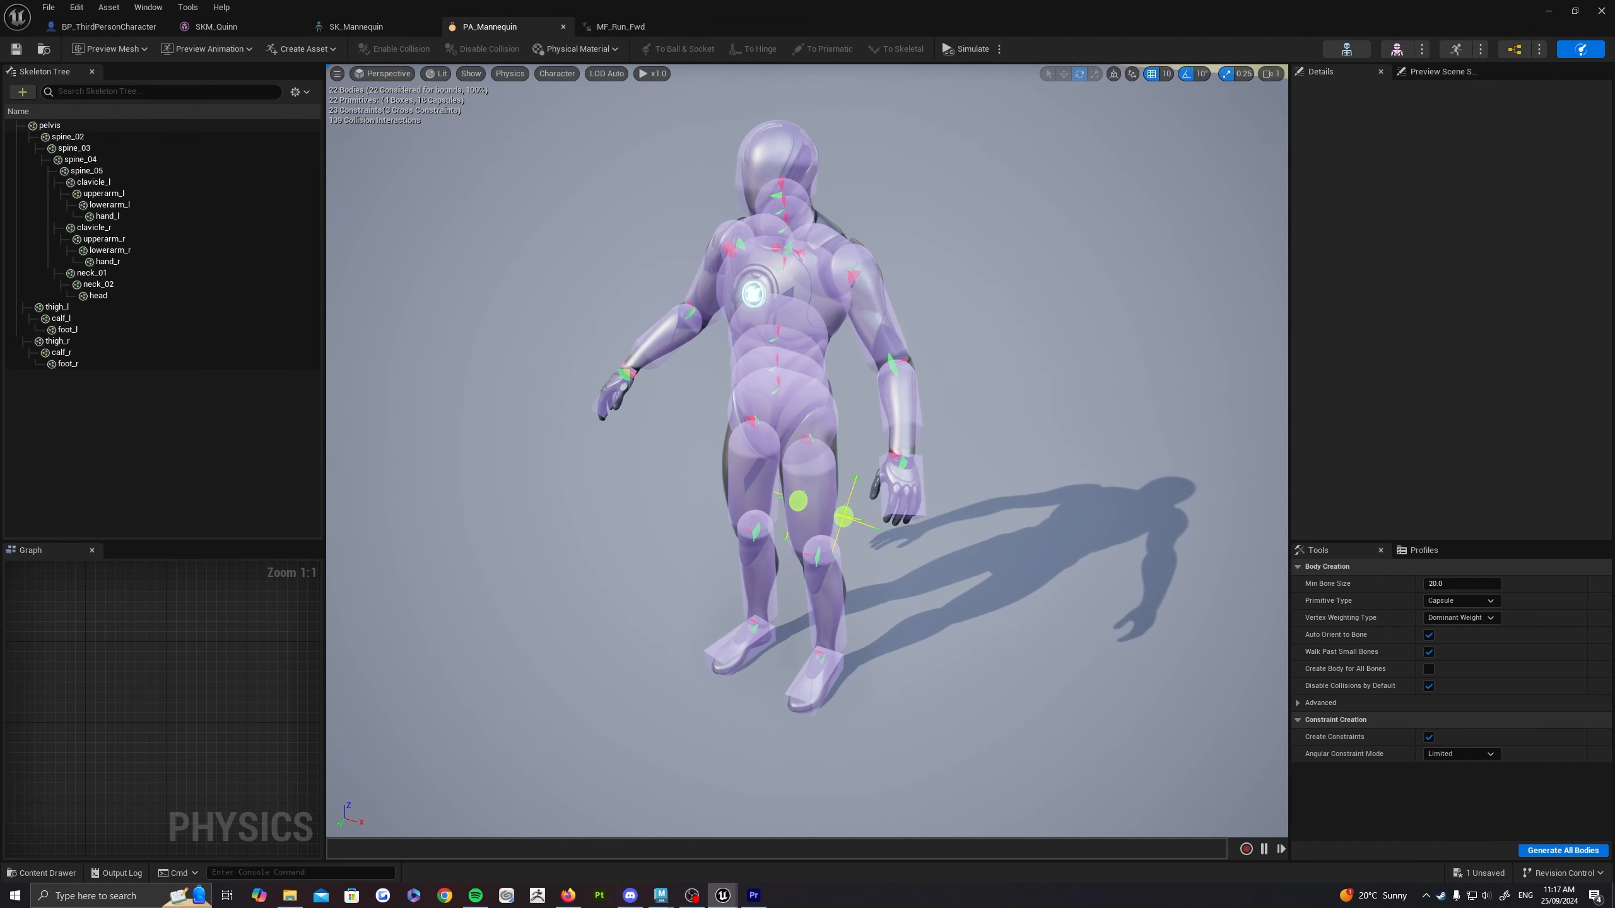
Step: Preview the MF_Run_Fwd and MF_Walk_Fwd animations on the mannequin, and pause the walk partway through
left_click(632, 29)
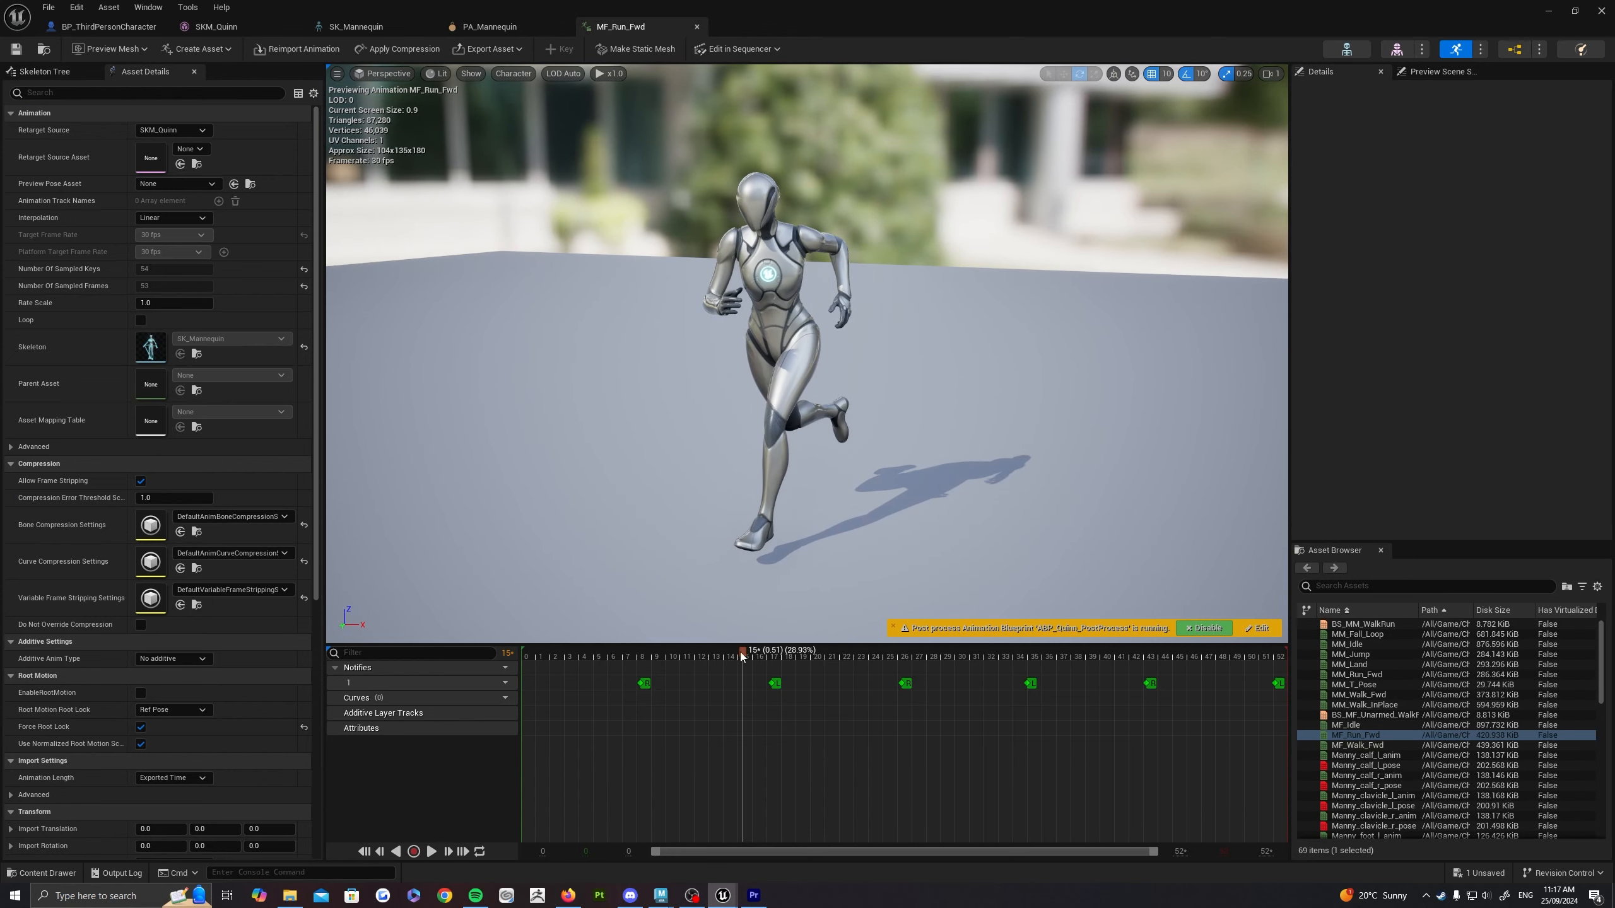
key("space")
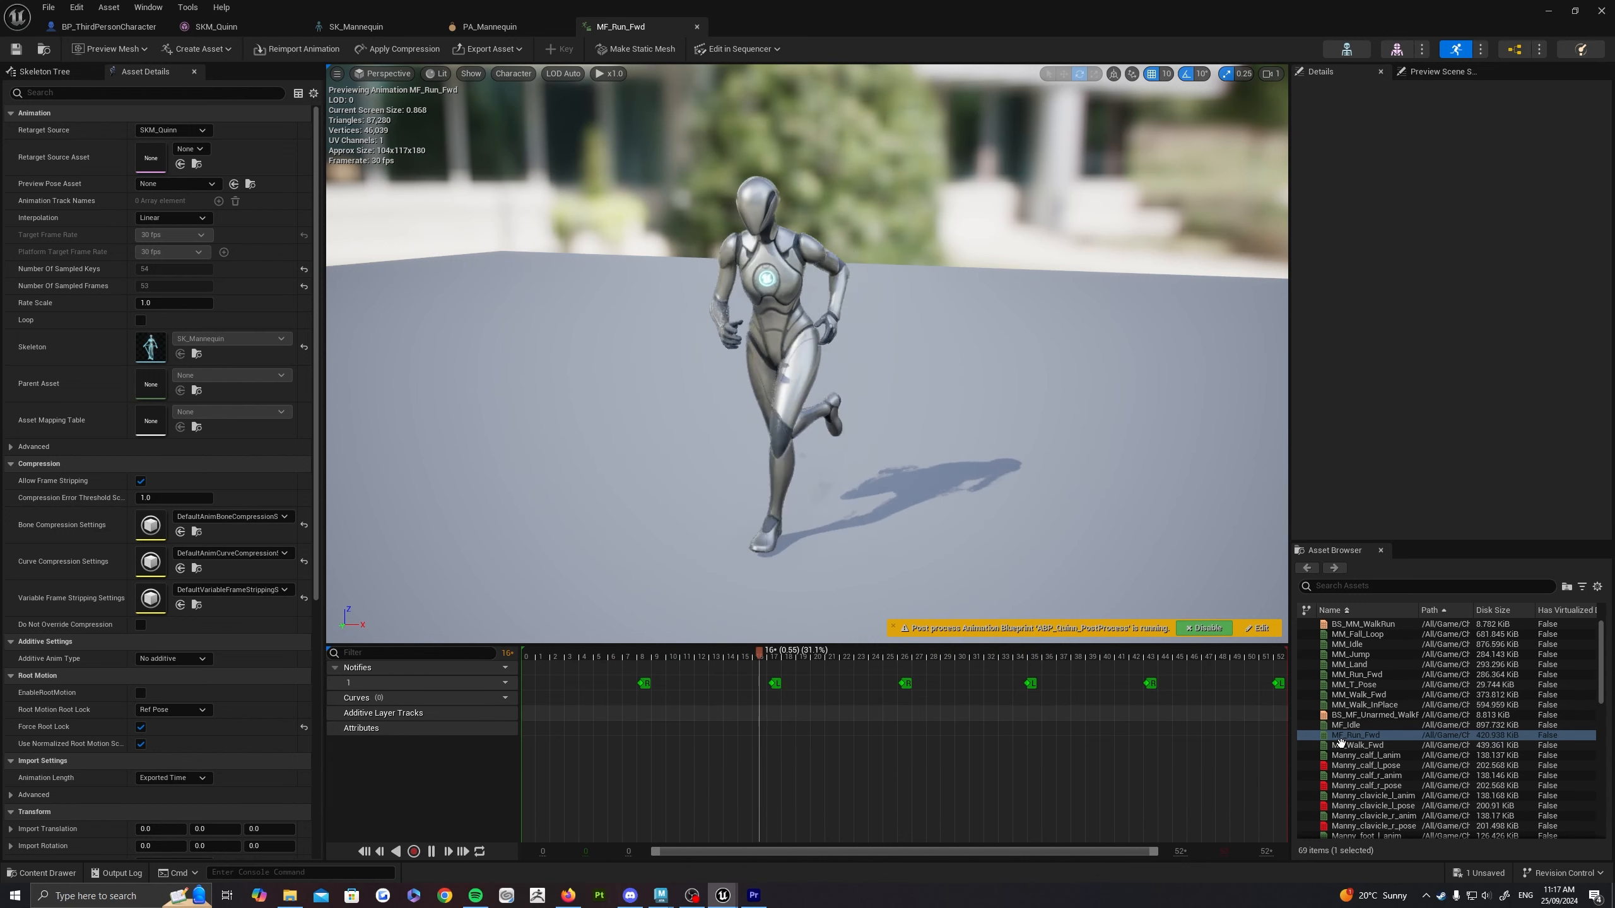
double_click(1378, 746)
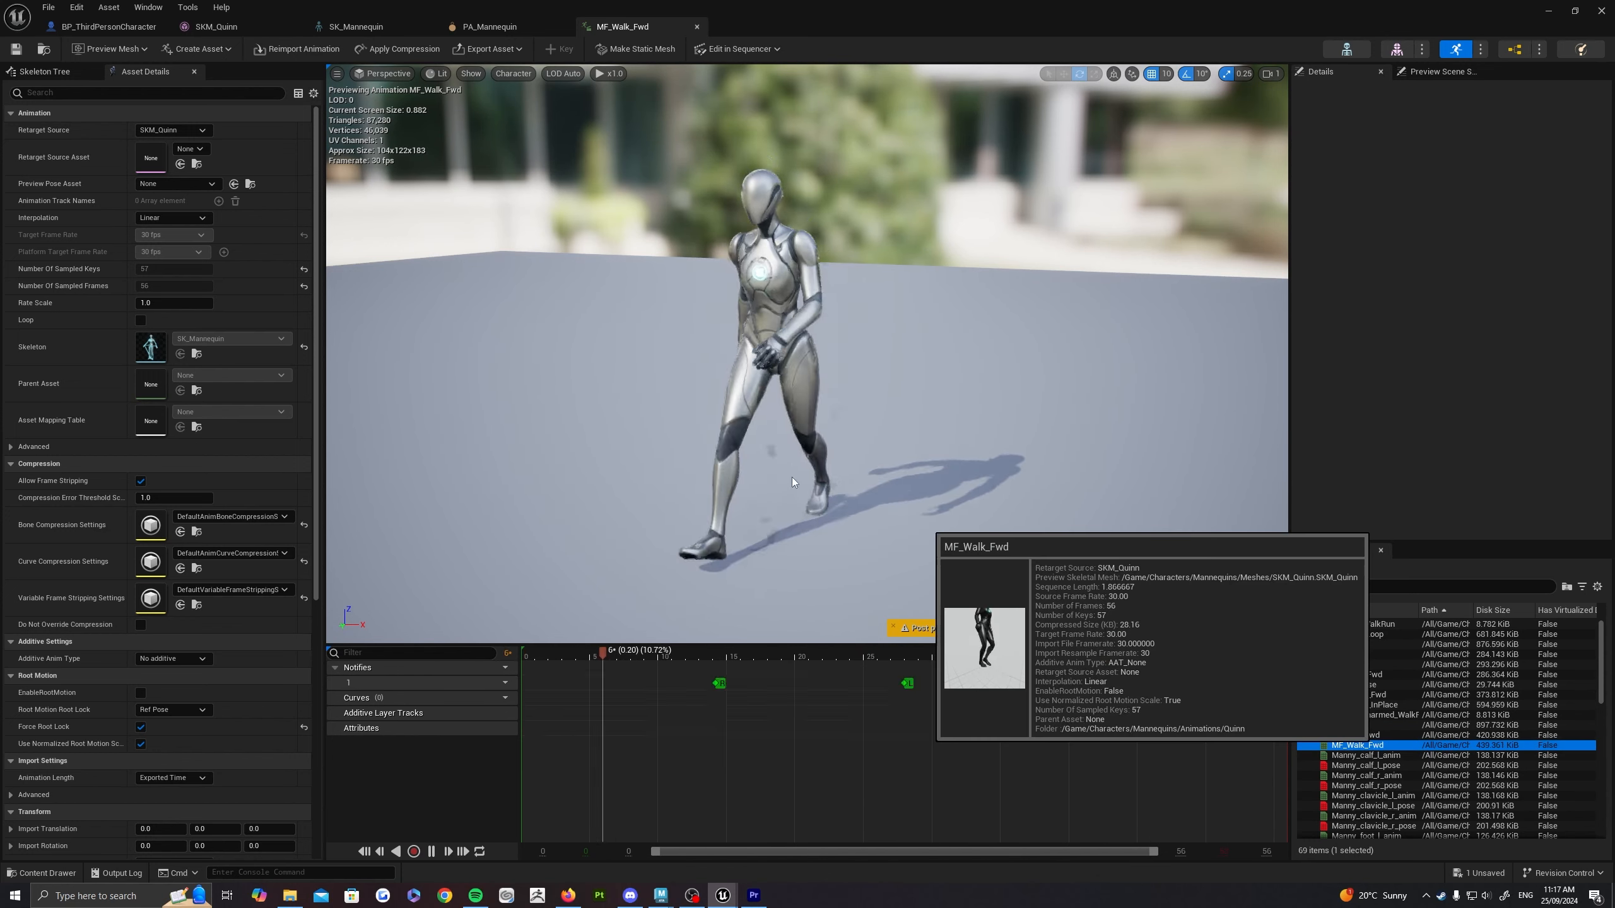
right_click_drag(891, 446, 880, 449)
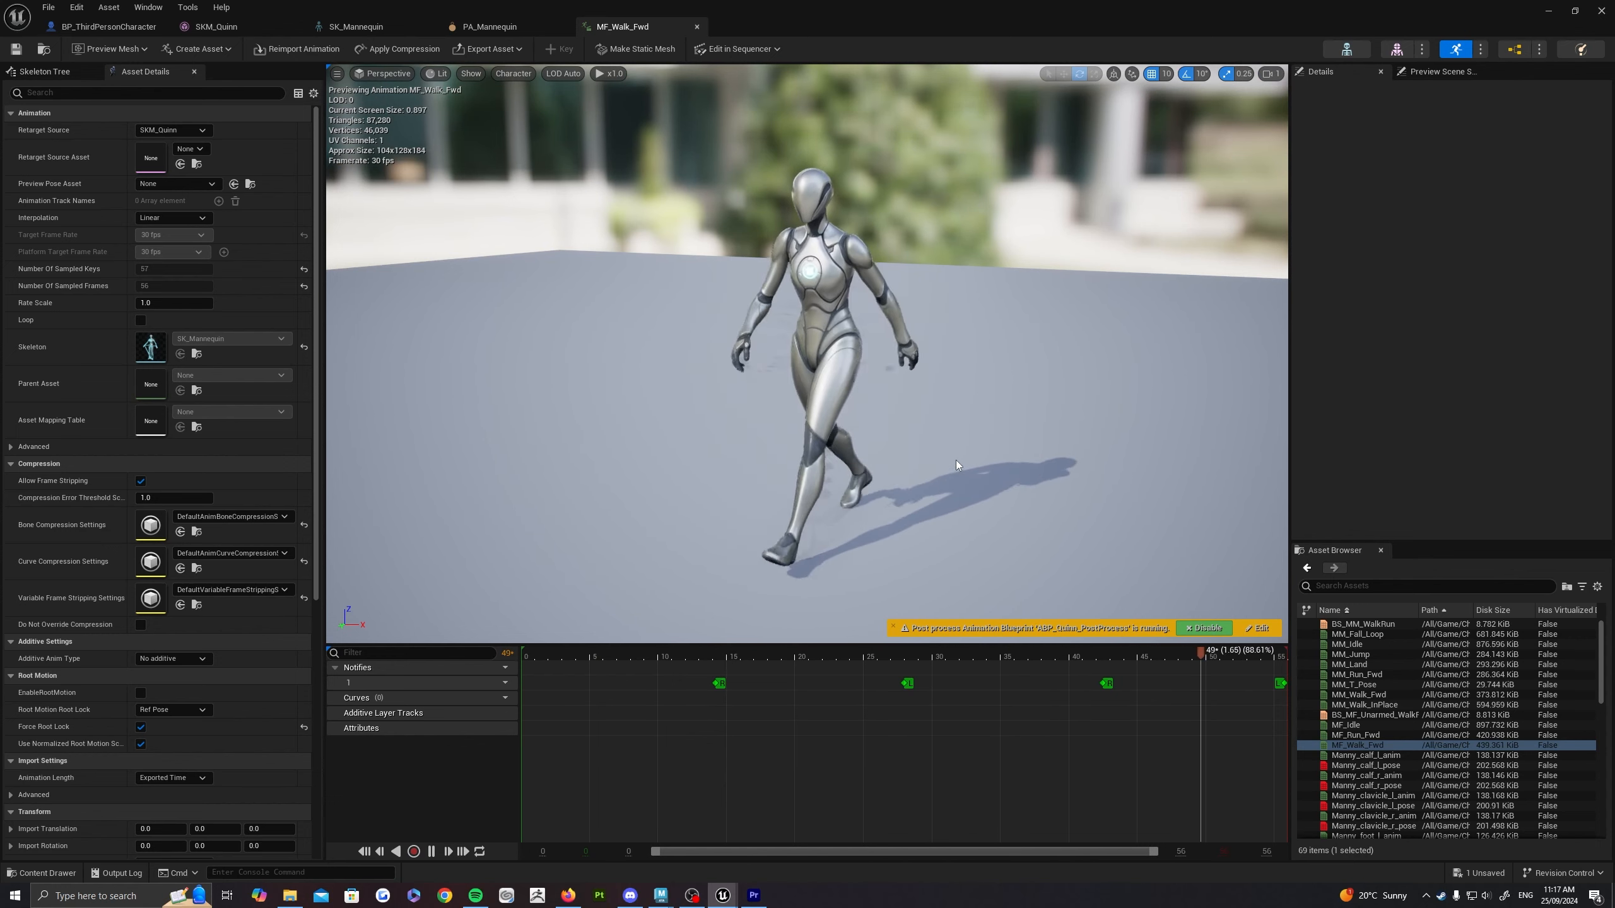
key("space")
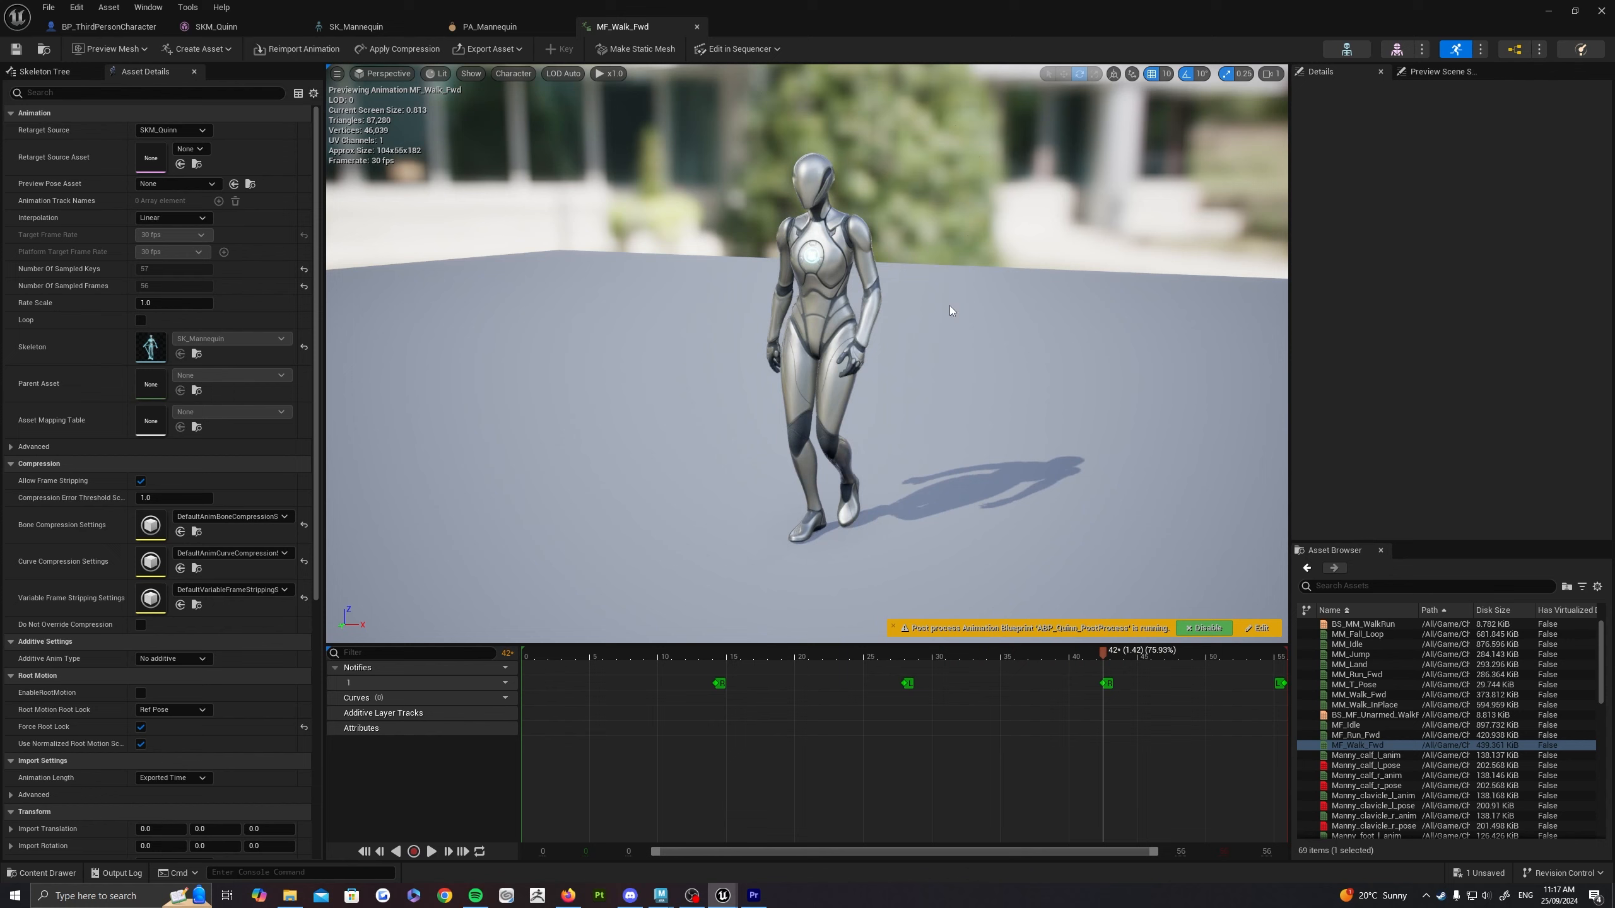
mouse_move(881, 375)
right_mouse_down()
mouse_move(859, 377)
mouse_move(881, 376)
right_mouse_up()
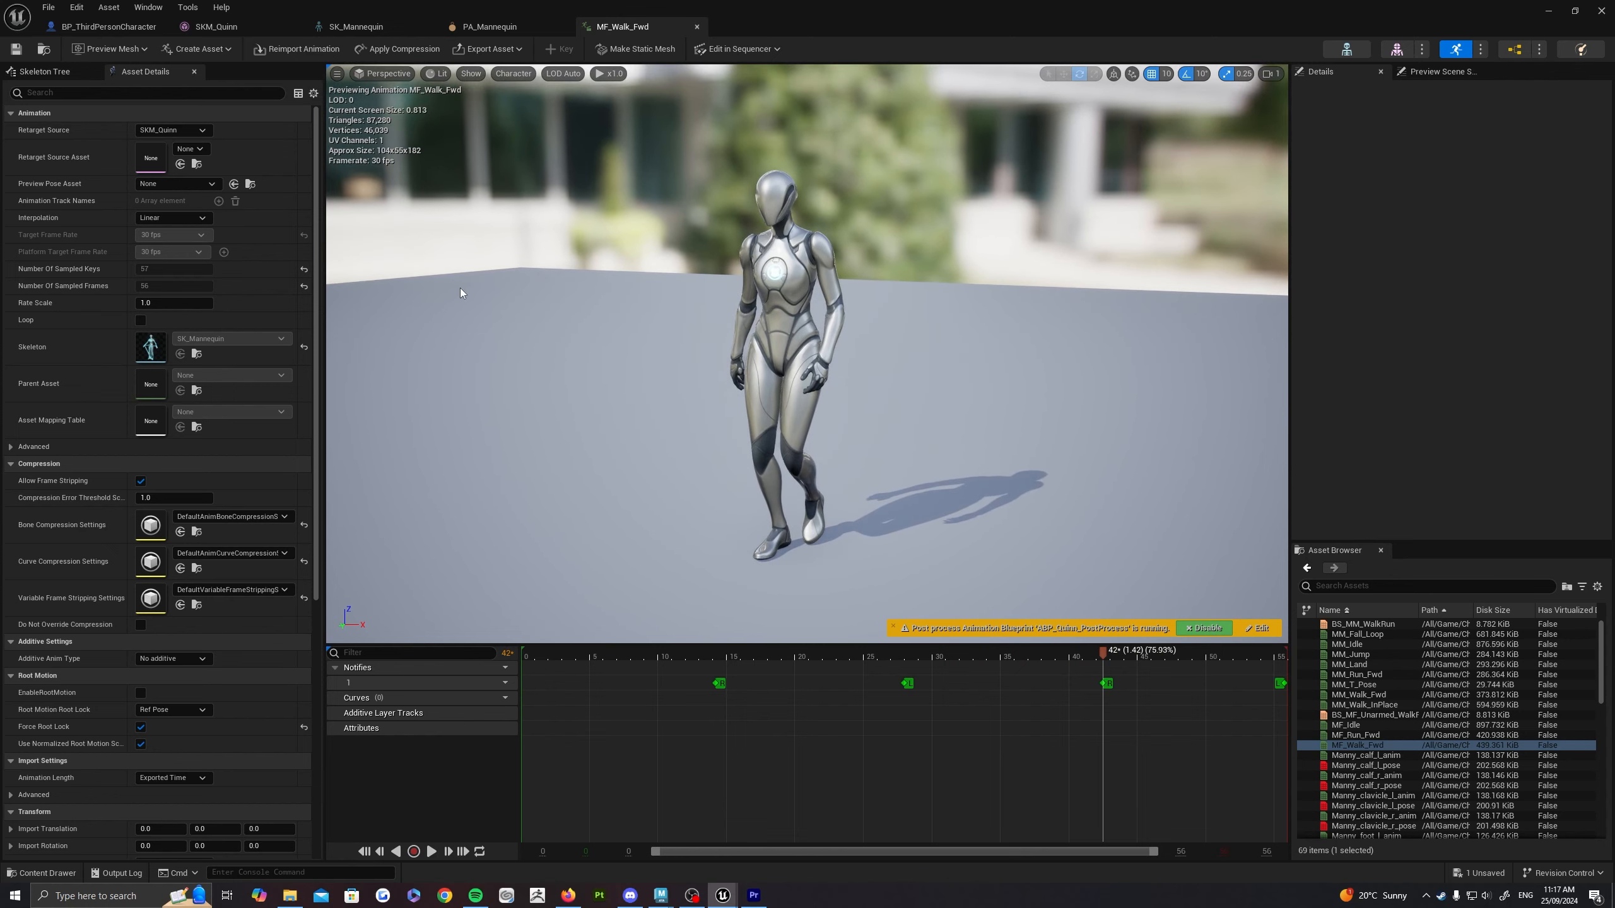
Step: Return to the SKM_Quinn skeletal mesh and inspect the mannequin from several angles, including the front
left_click(213, 27)
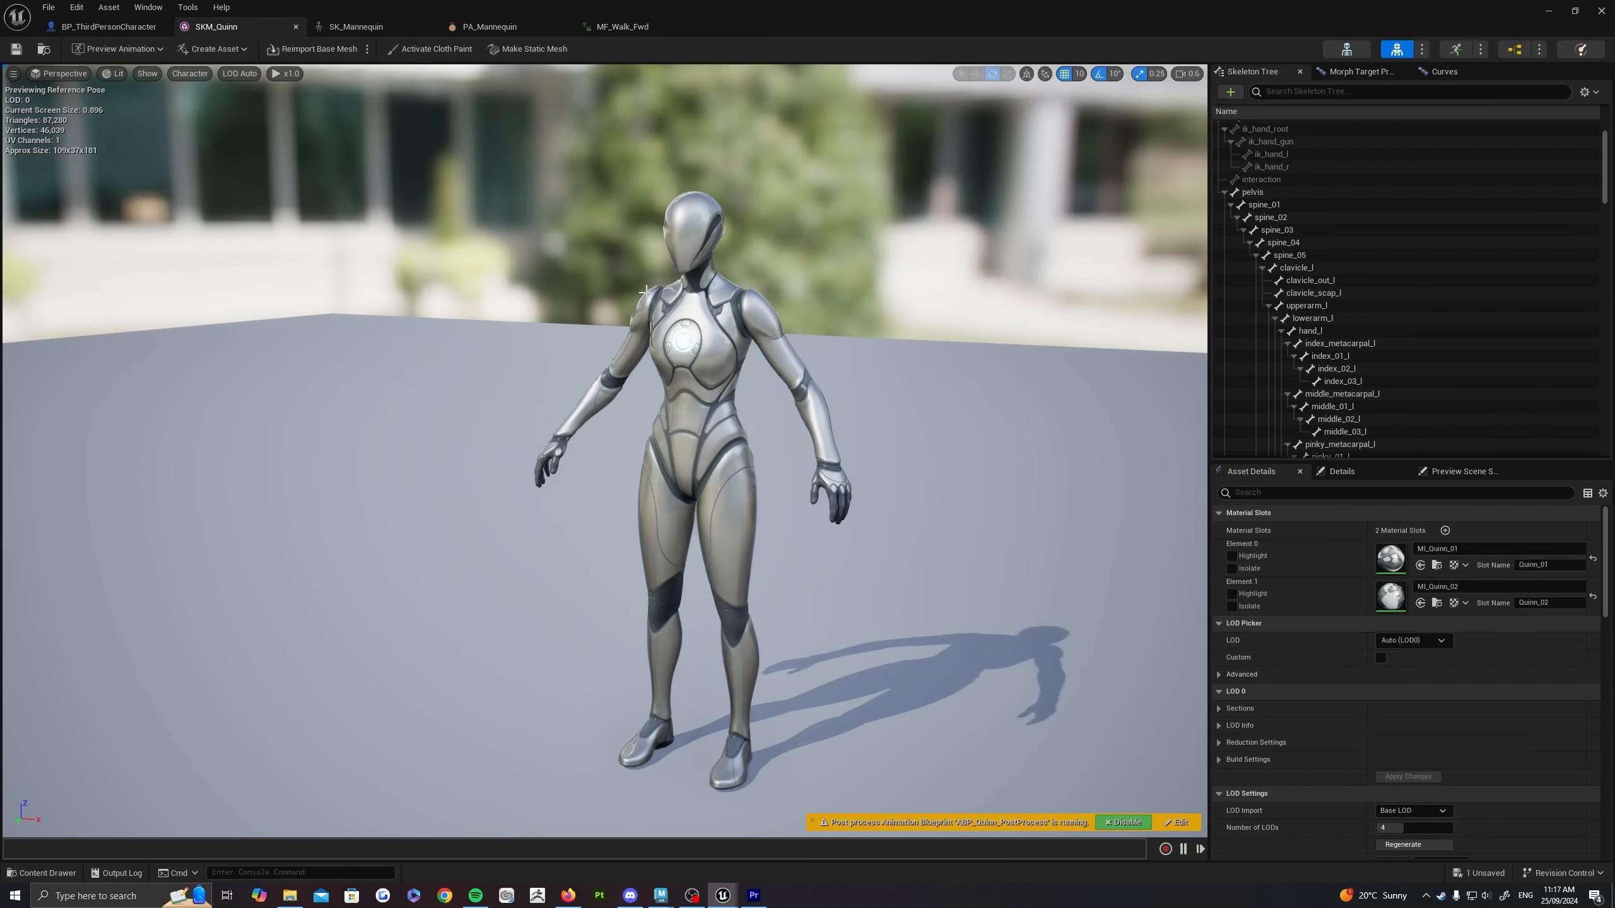
right_click_drag(678, 382, 687, 383)
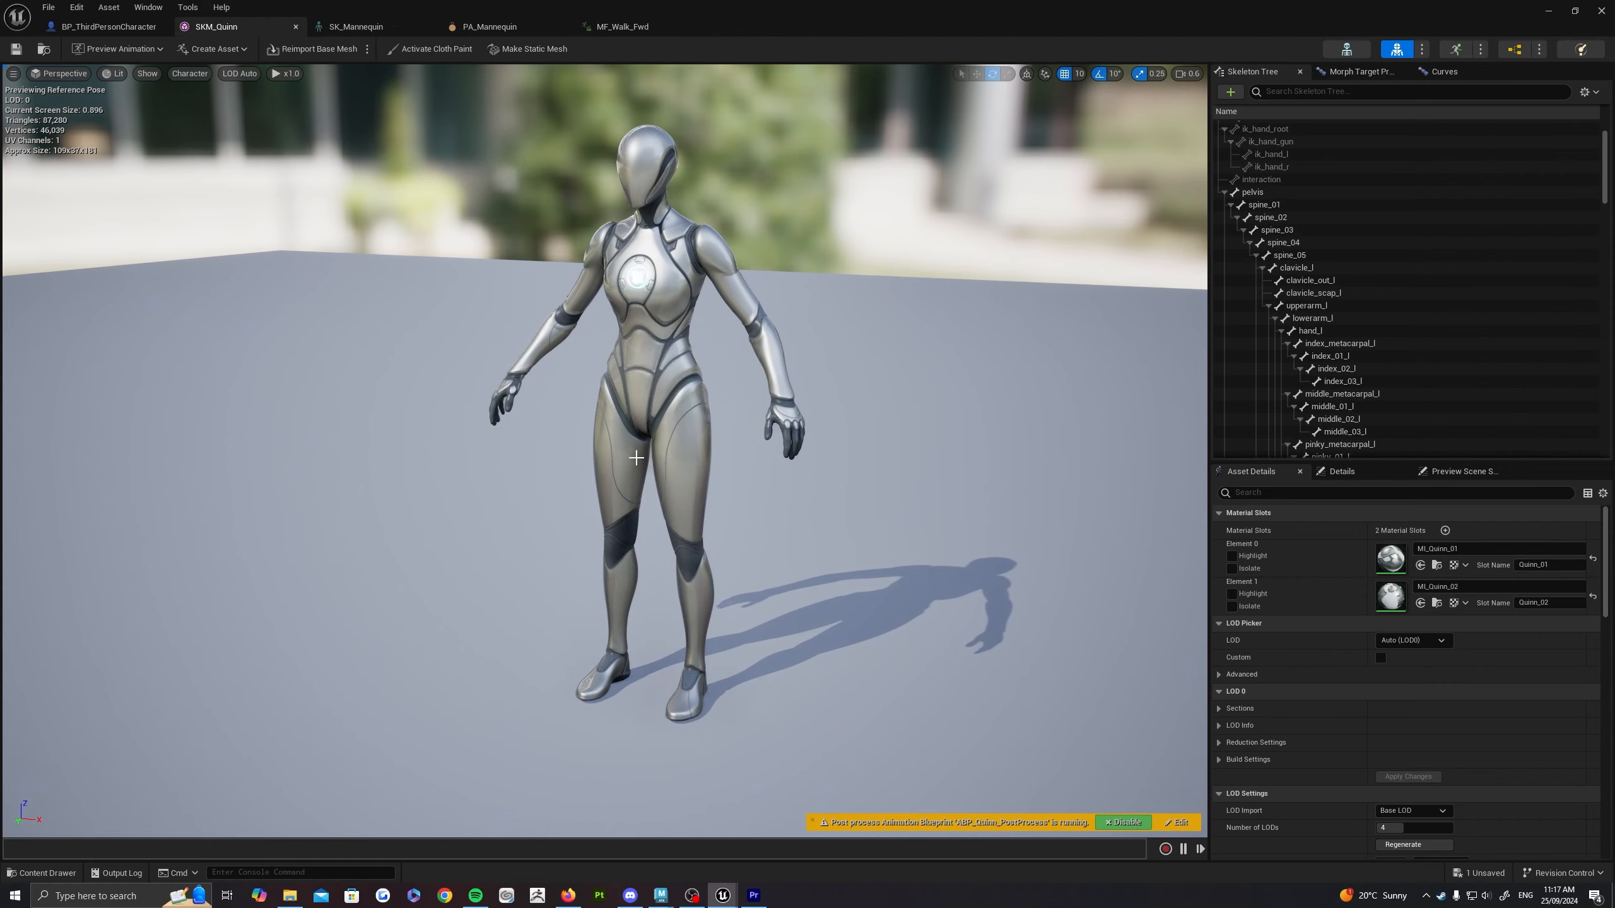
right_click_drag(255, 604, 184, 600)
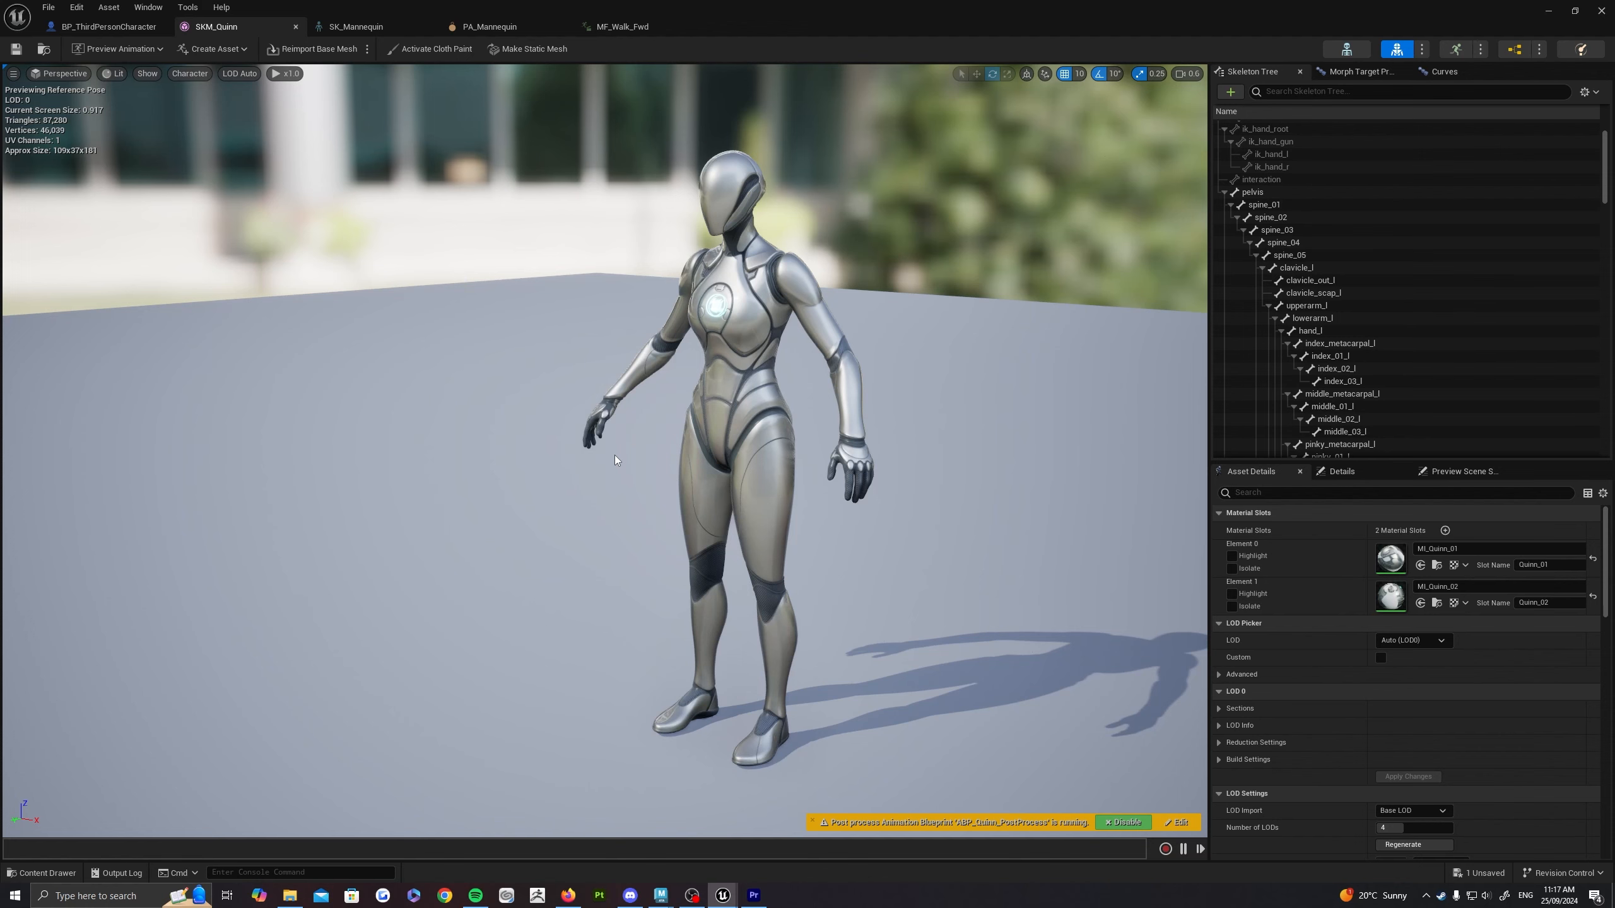
right_click_drag(614, 454, 620, 449)
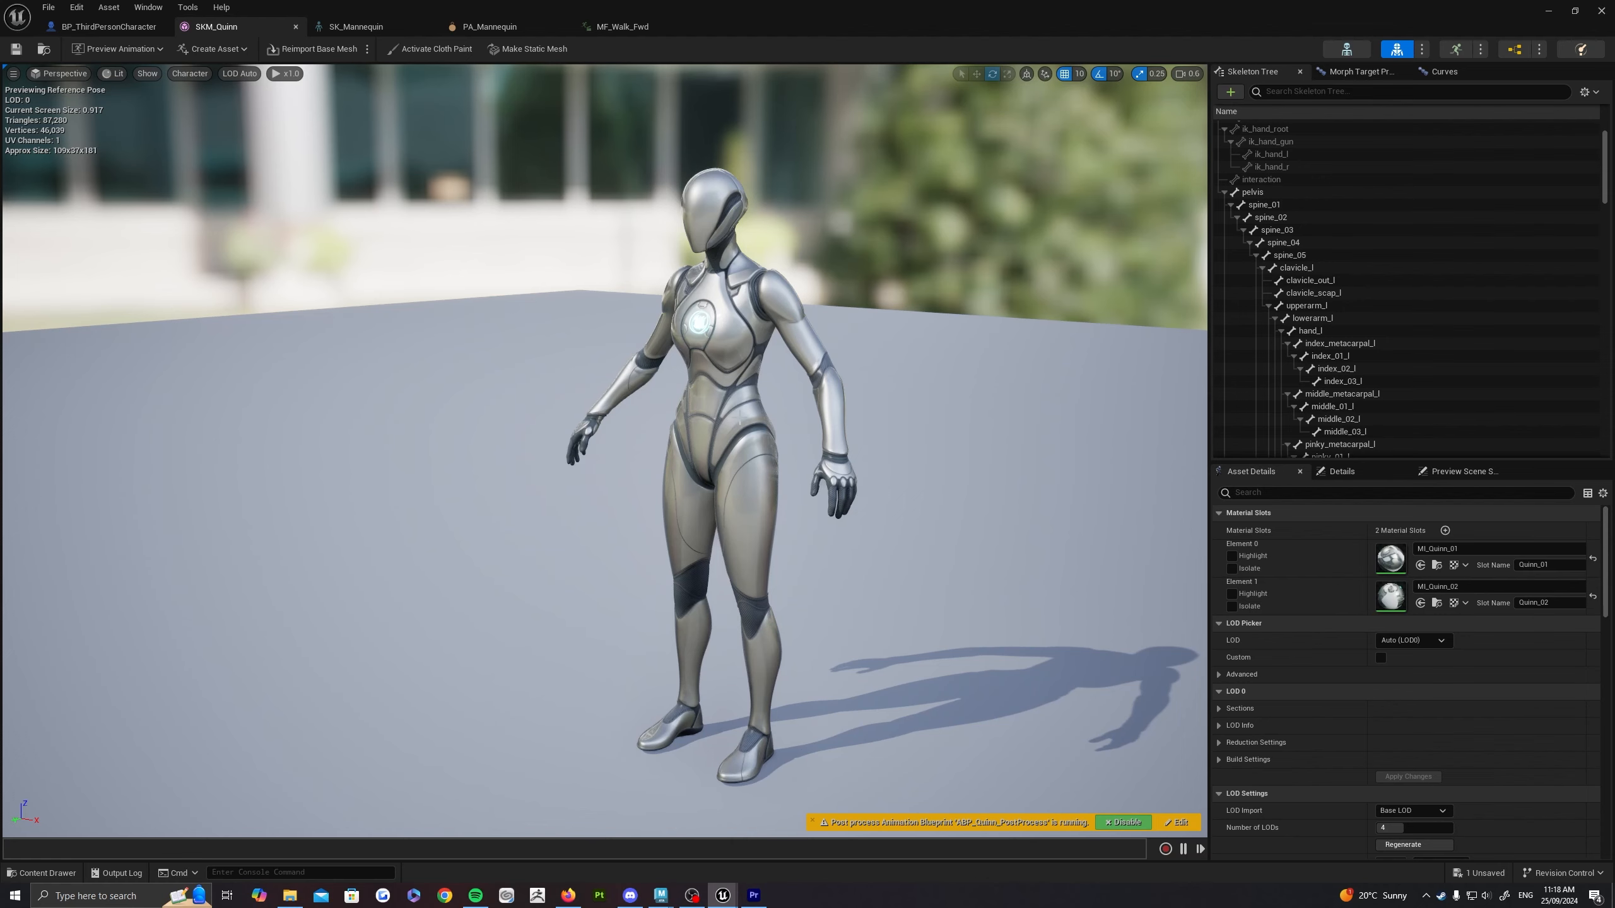
key("a")
right_click_drag(717, 311, 773, 323)
key("d")
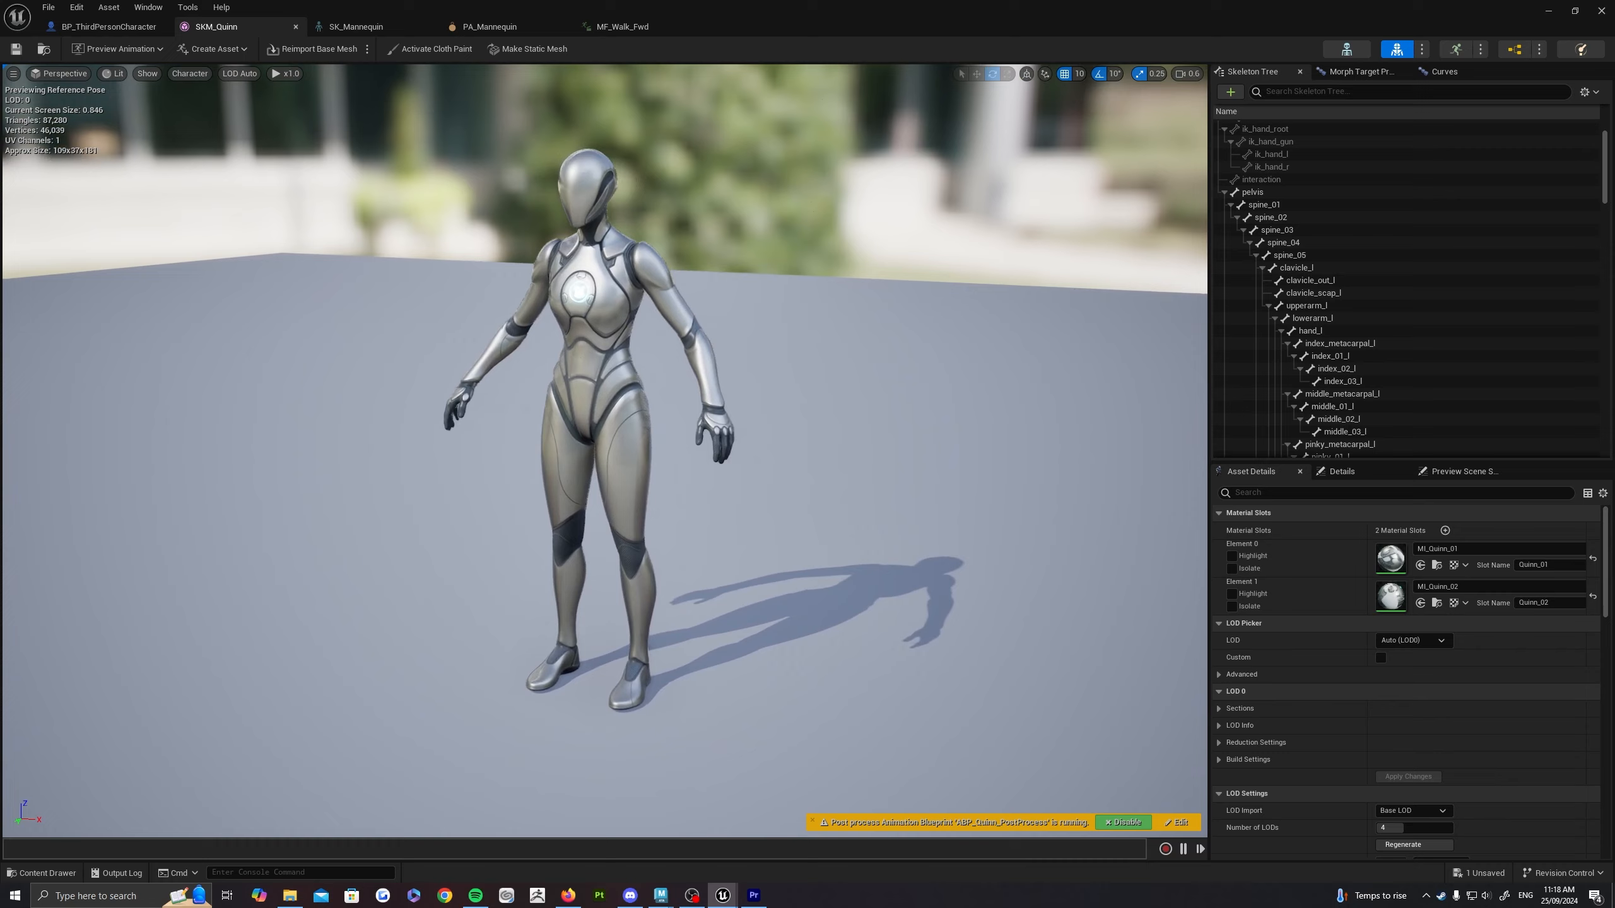
key("d")
right_click_drag(429, 649, 681, 513)
key("a")
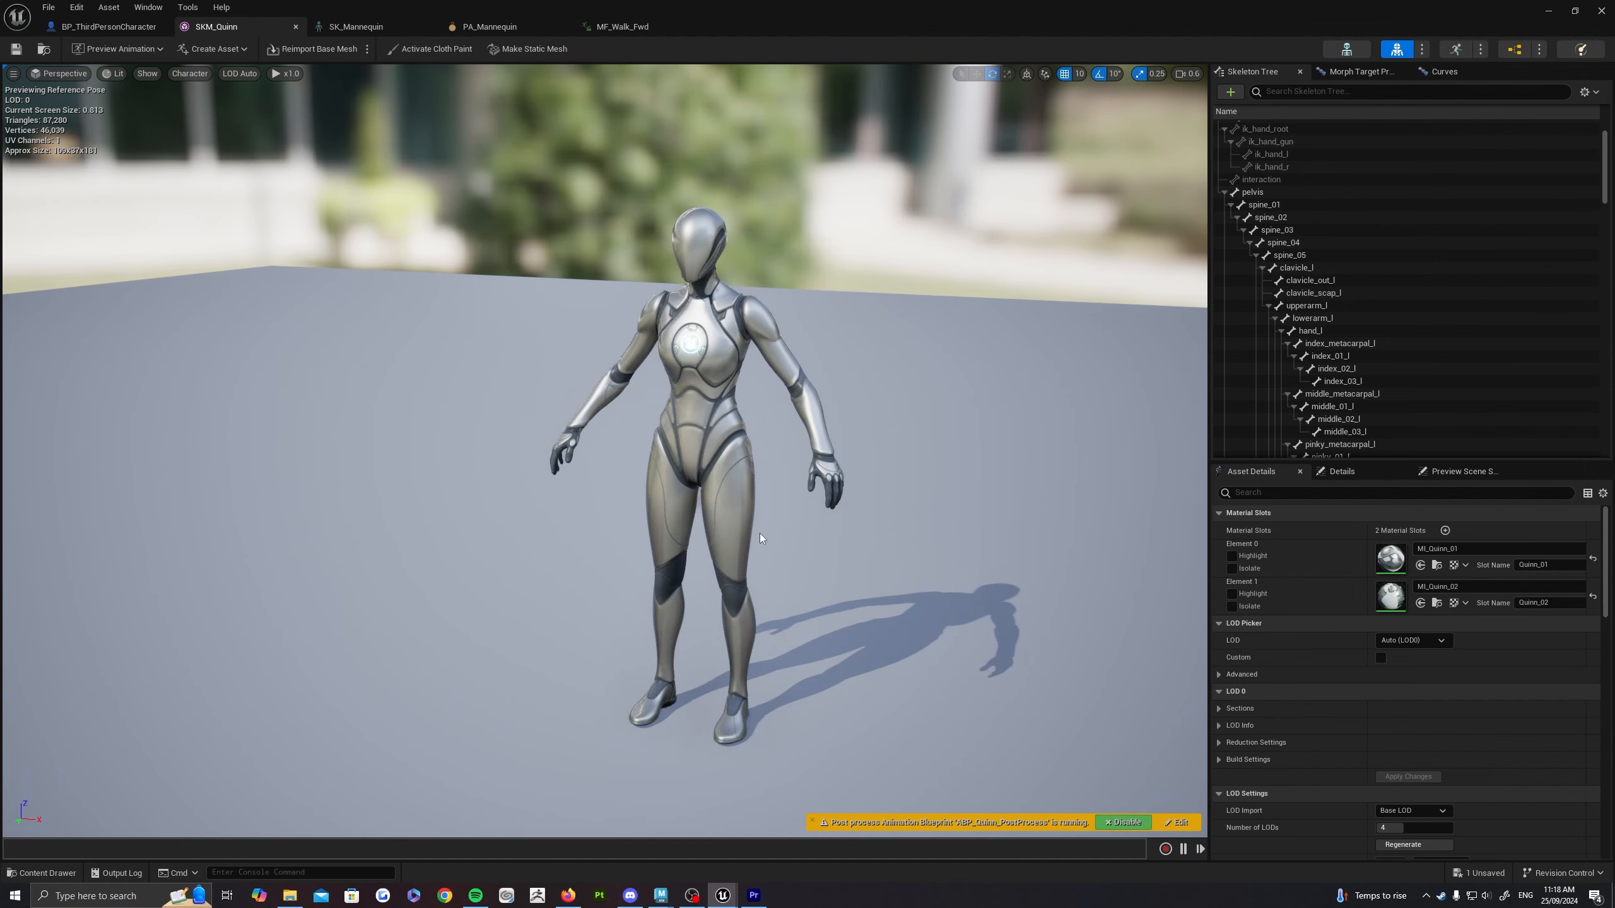
key("a")
right_click_drag(794, 548, 337, 433)
key("d")
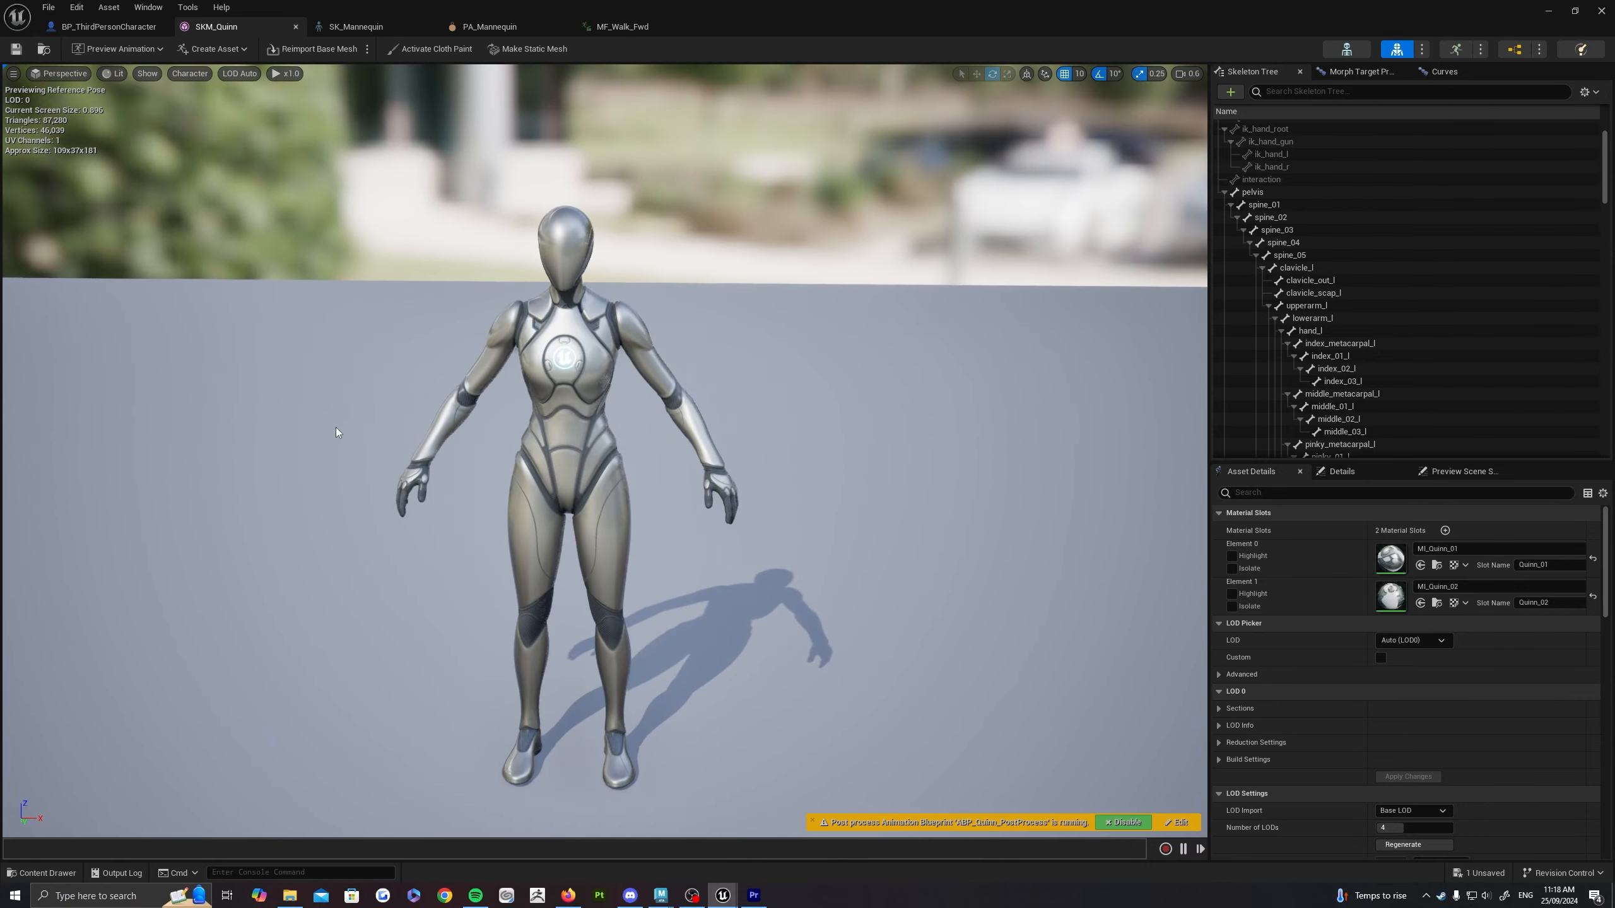
Step: View the BP_ThirdPersonCharacter blueprint and examine its character mesh and capsule from the side
left_click(109, 26)
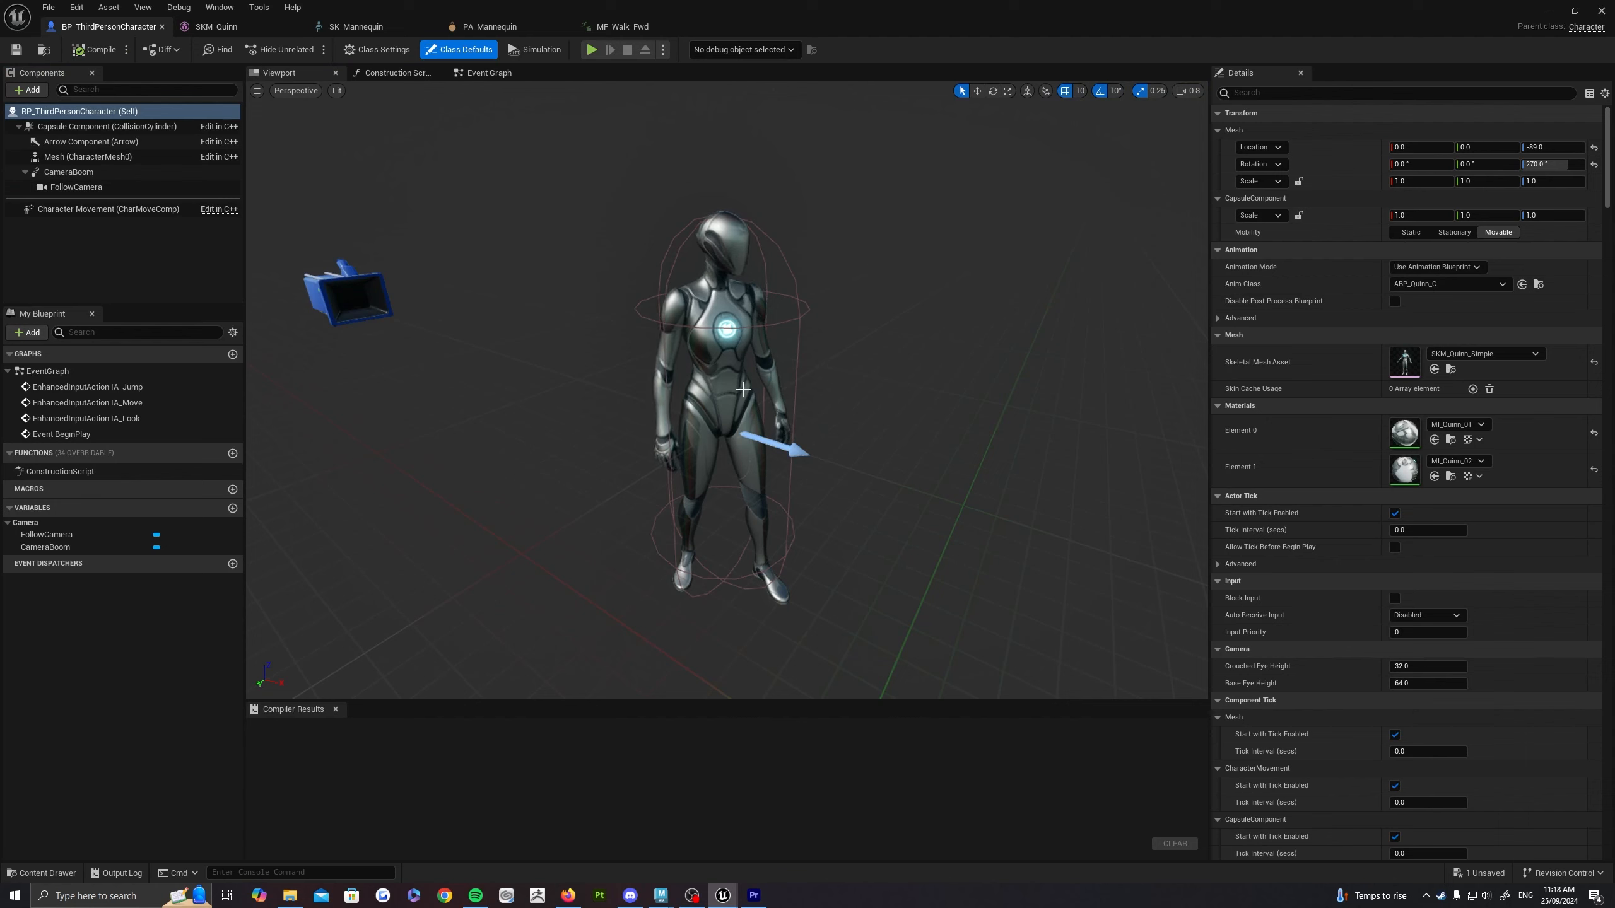
right_click_drag(747, 405, 845, 458)
key("a")
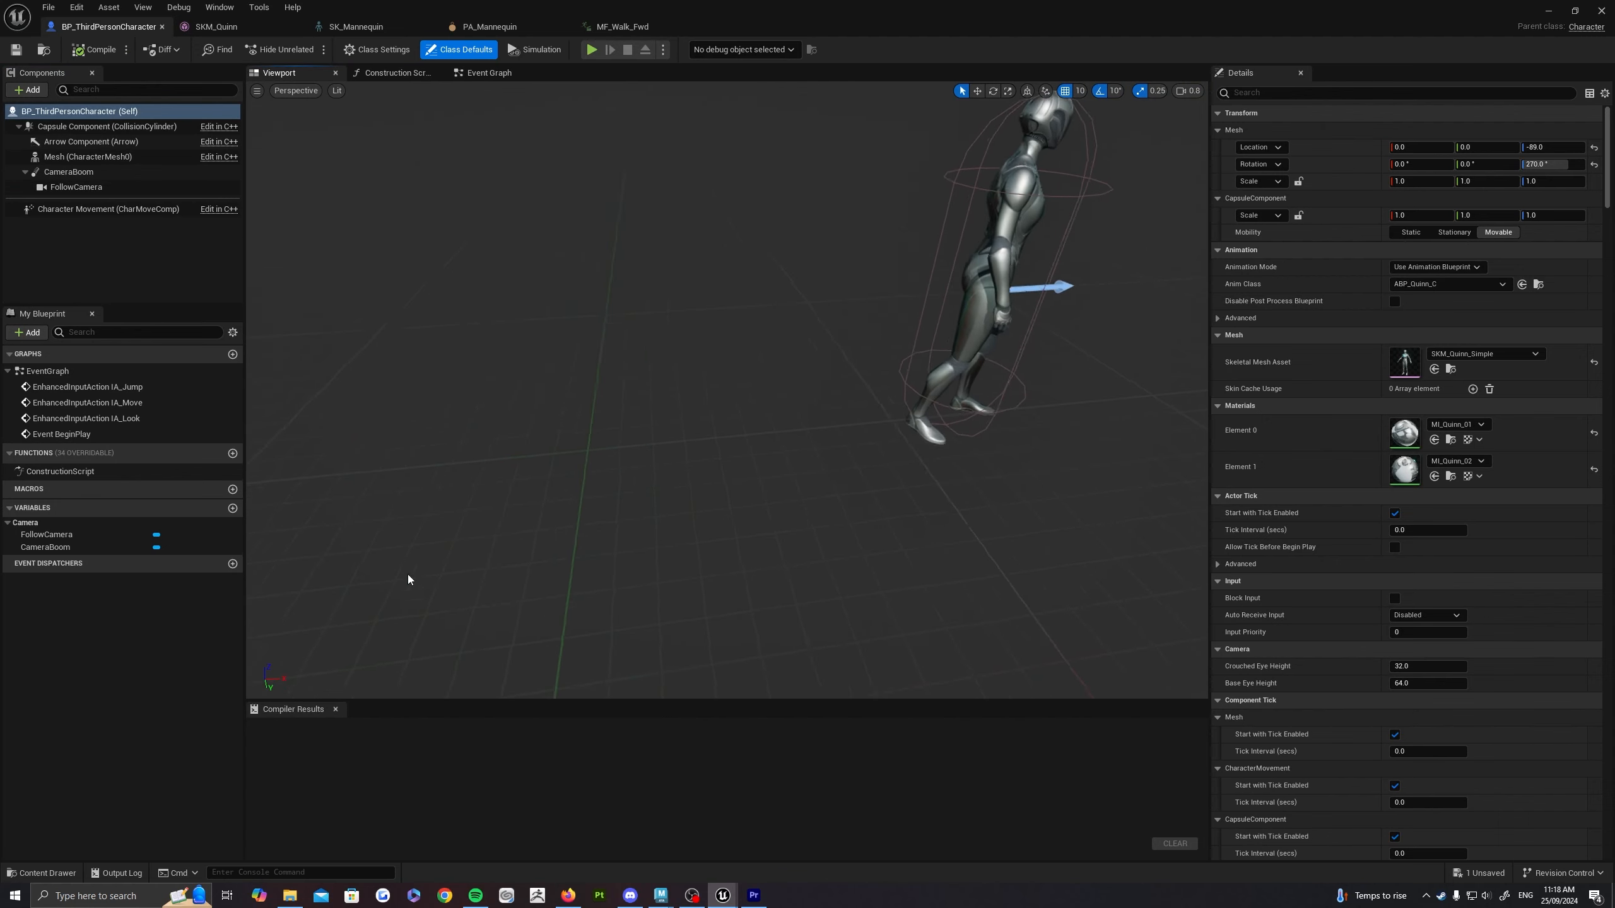
Step: Select the Mesh component of BP_ThirdPersonCharacter and examine the mannequin inside its capsule from several angles
right_click_drag(286, 672, 365, 321)
key("w")
key("d")
left_click(89, 157)
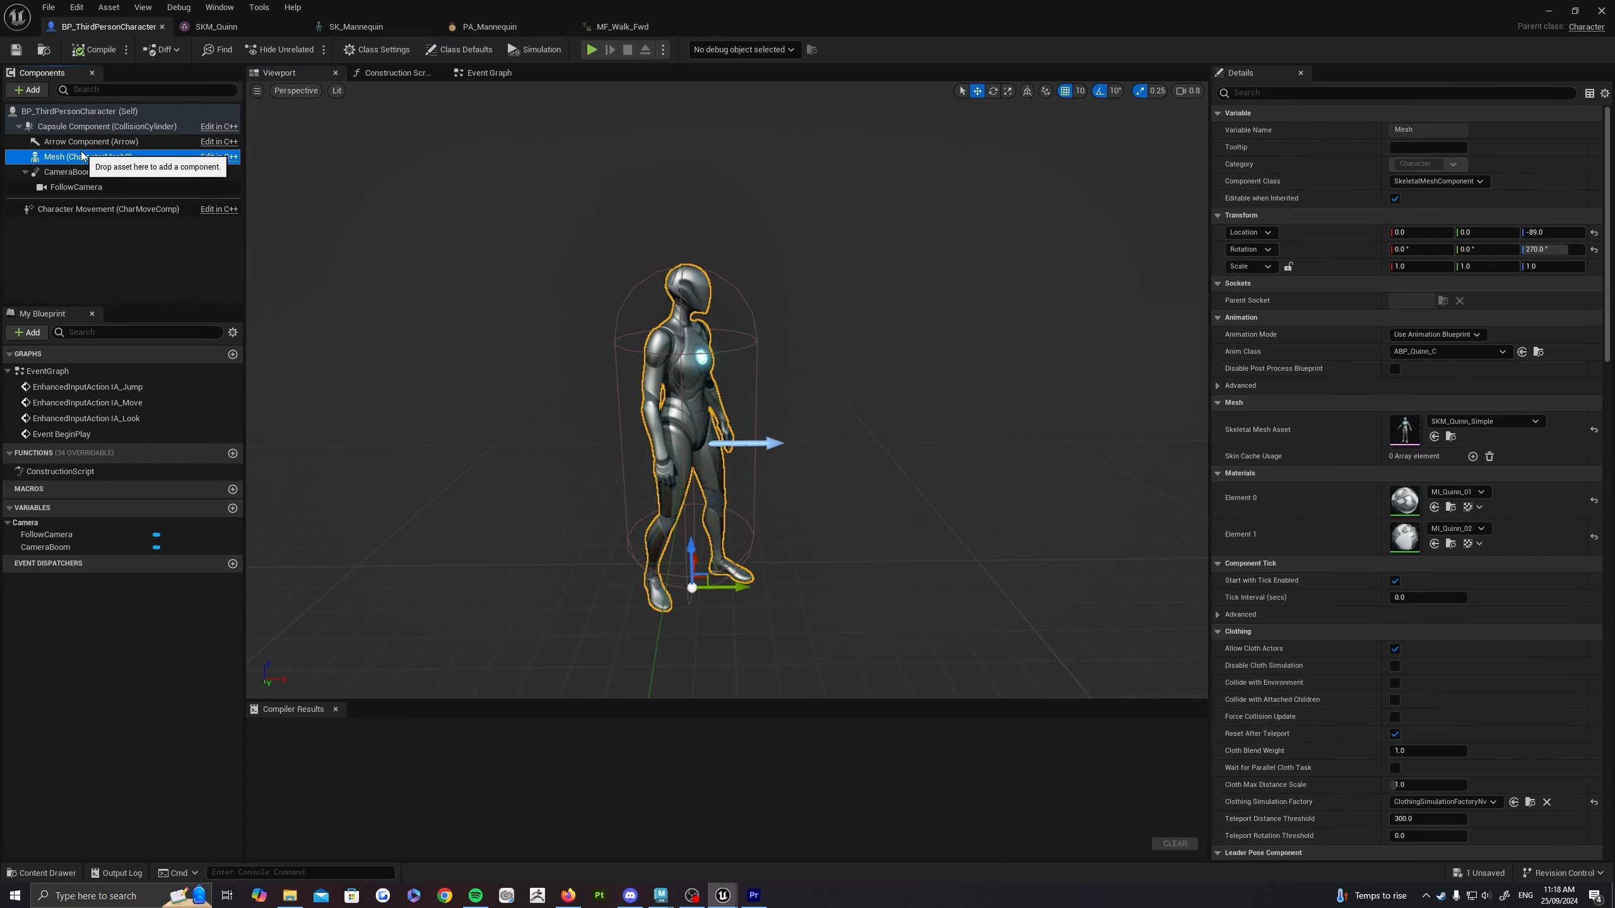
right_click_drag(726, 389, 667, 369)
key("w")
key("d")
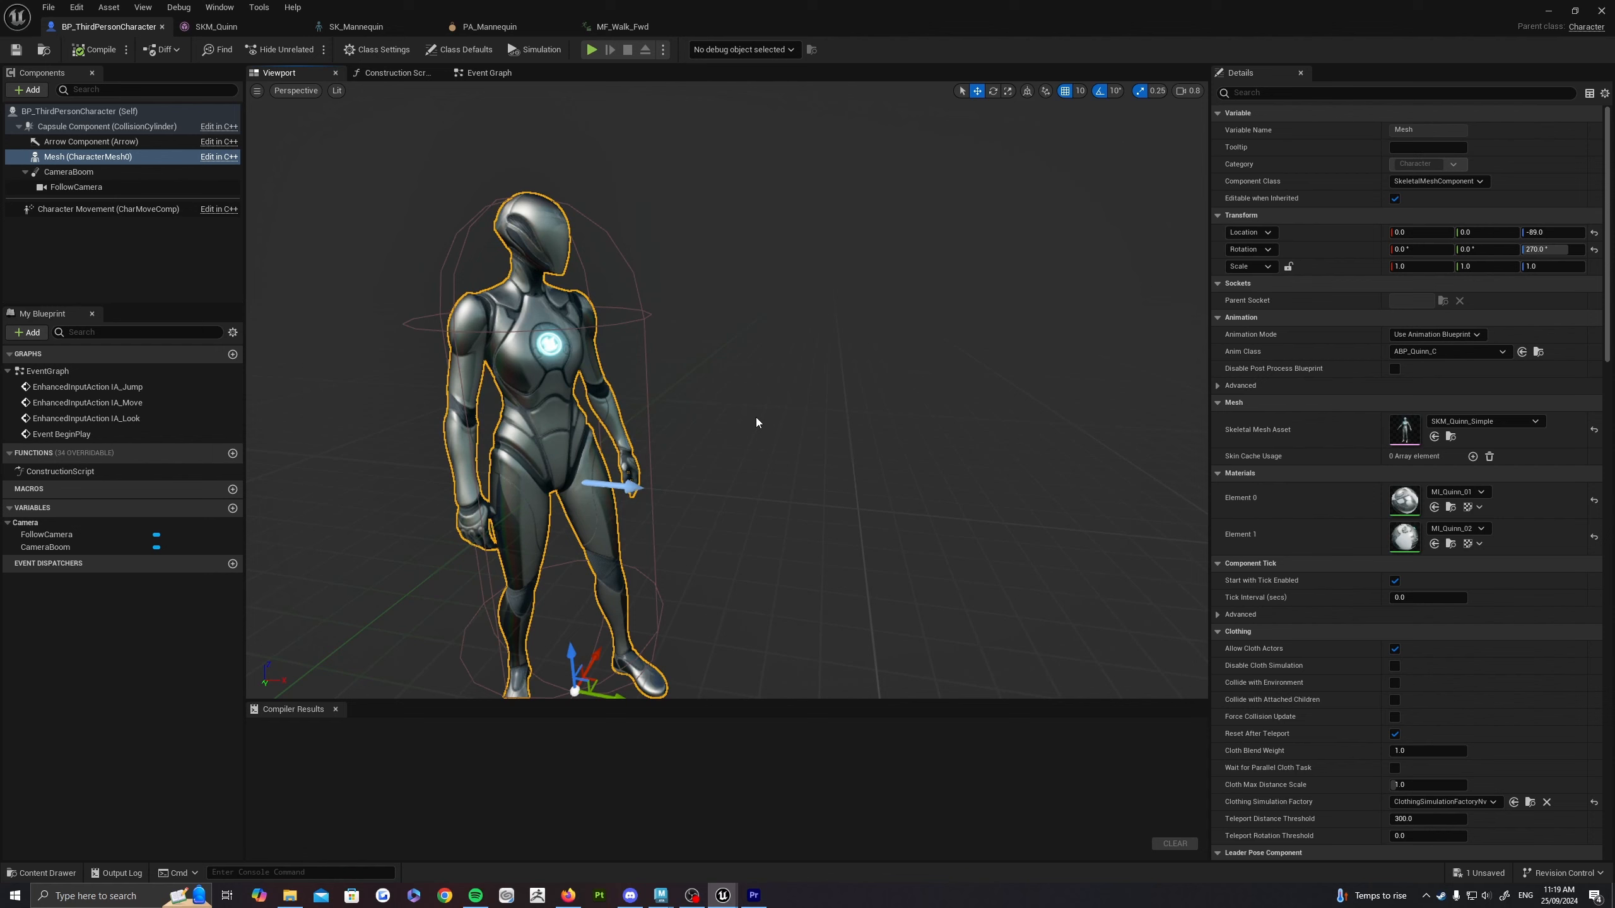
right_click_drag(756, 419, 678, 434)
key("s")
right_click_drag(758, 380, 744, 391)
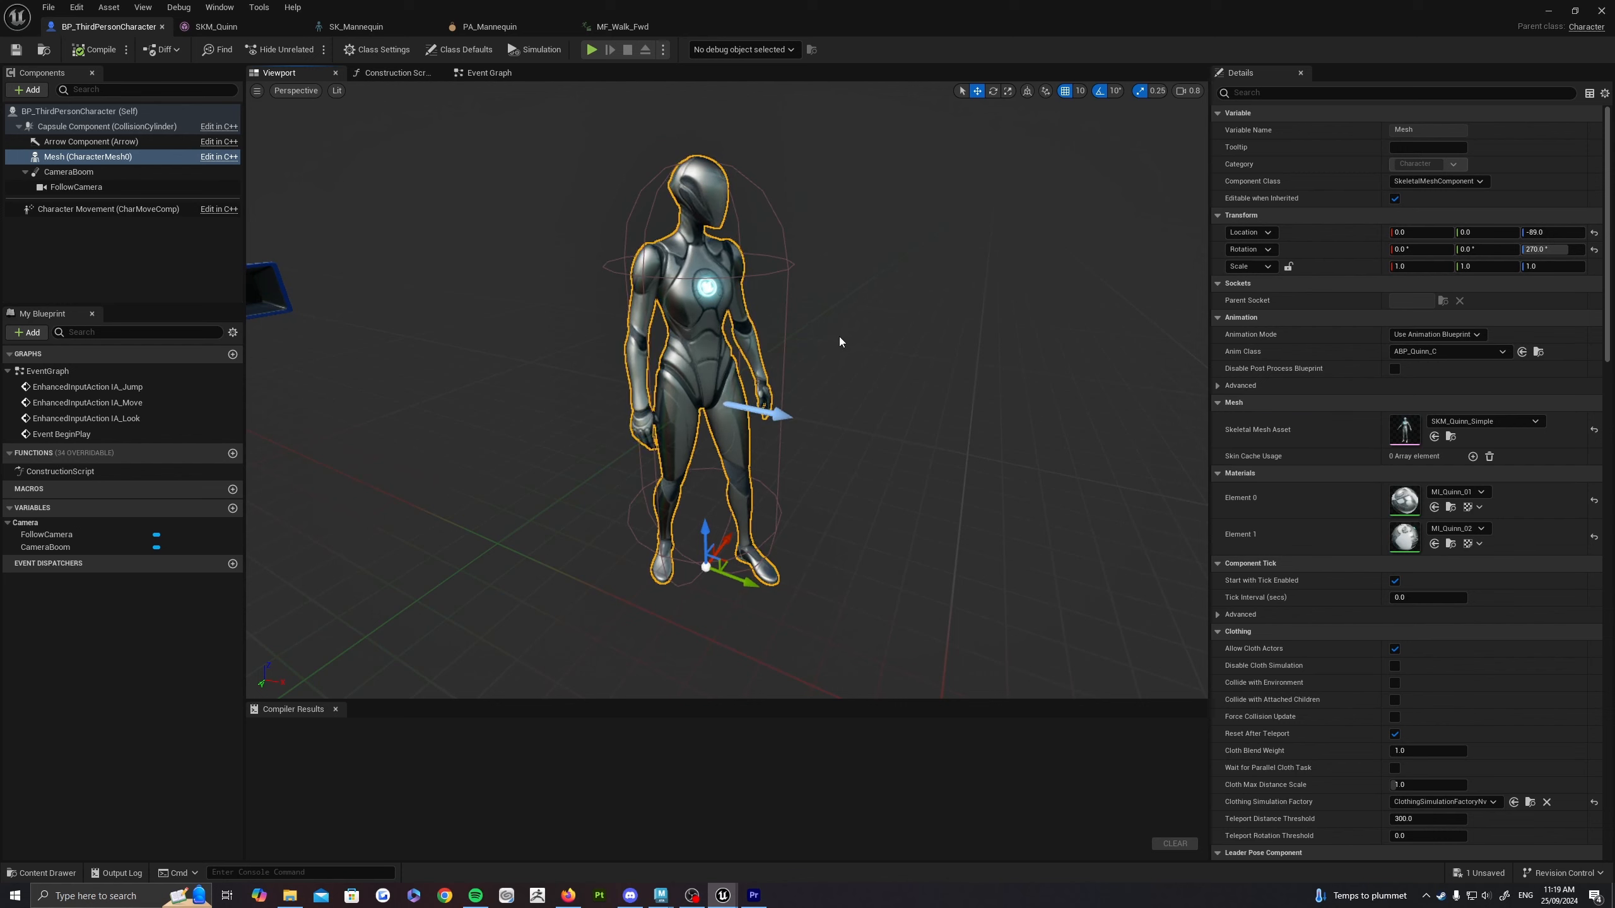
mouse_move(928, 340)
right_mouse_down()
mouse_move(910, 345)
mouse_move(919, 324)
right_mouse_up()
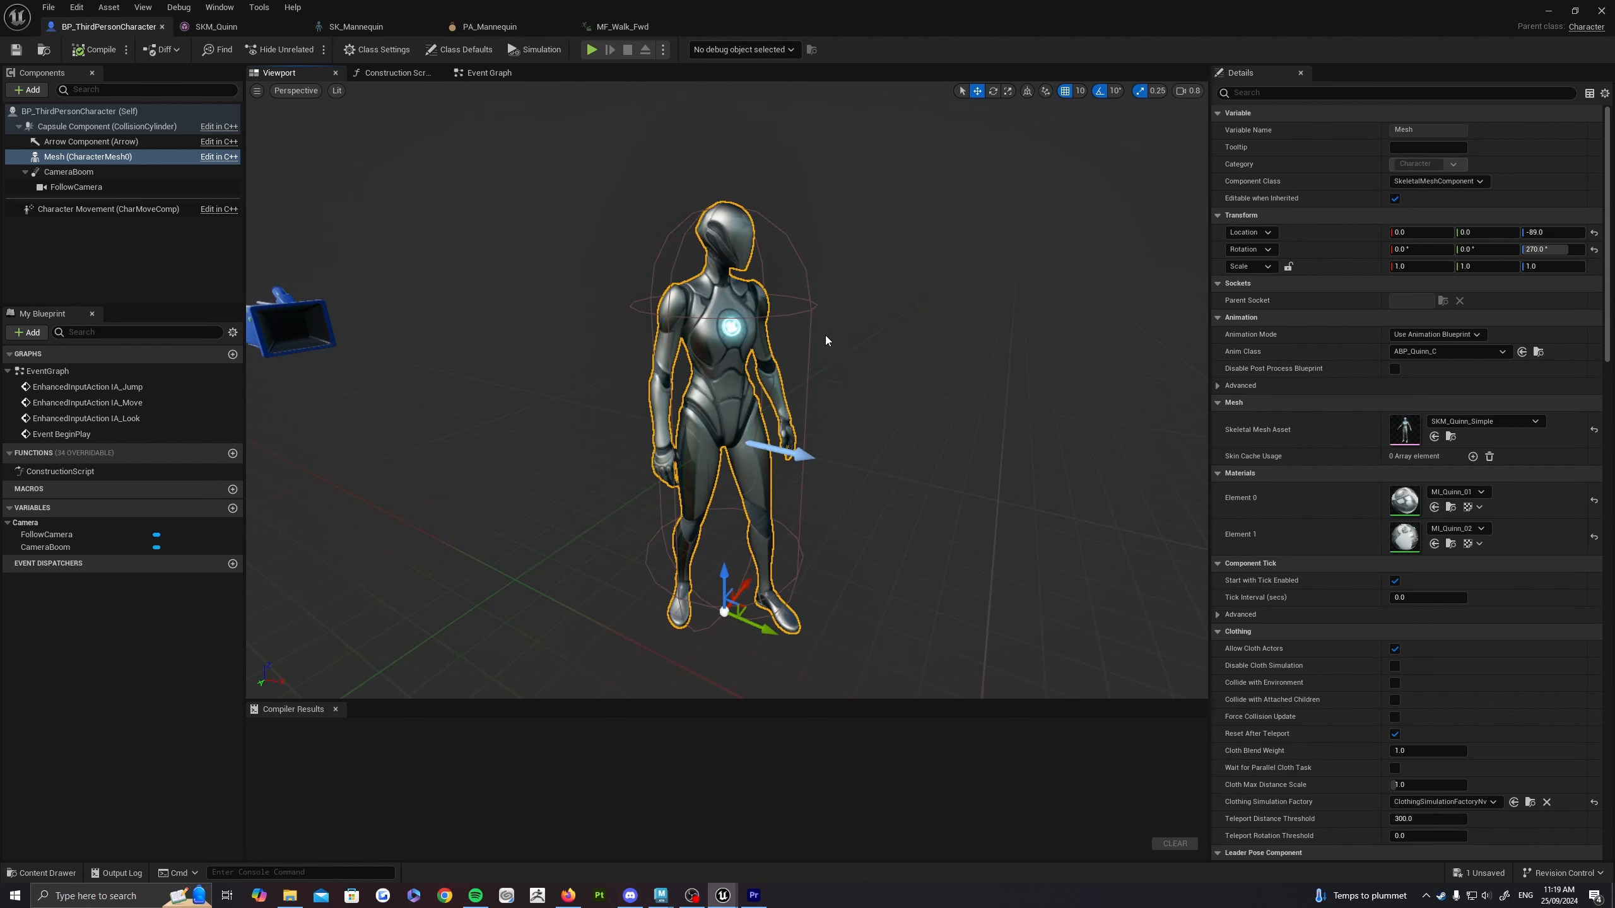
Step: View the SKM_Quinn skeletal mesh again and look at its reference pose from a slight angle
left_click(237, 29)
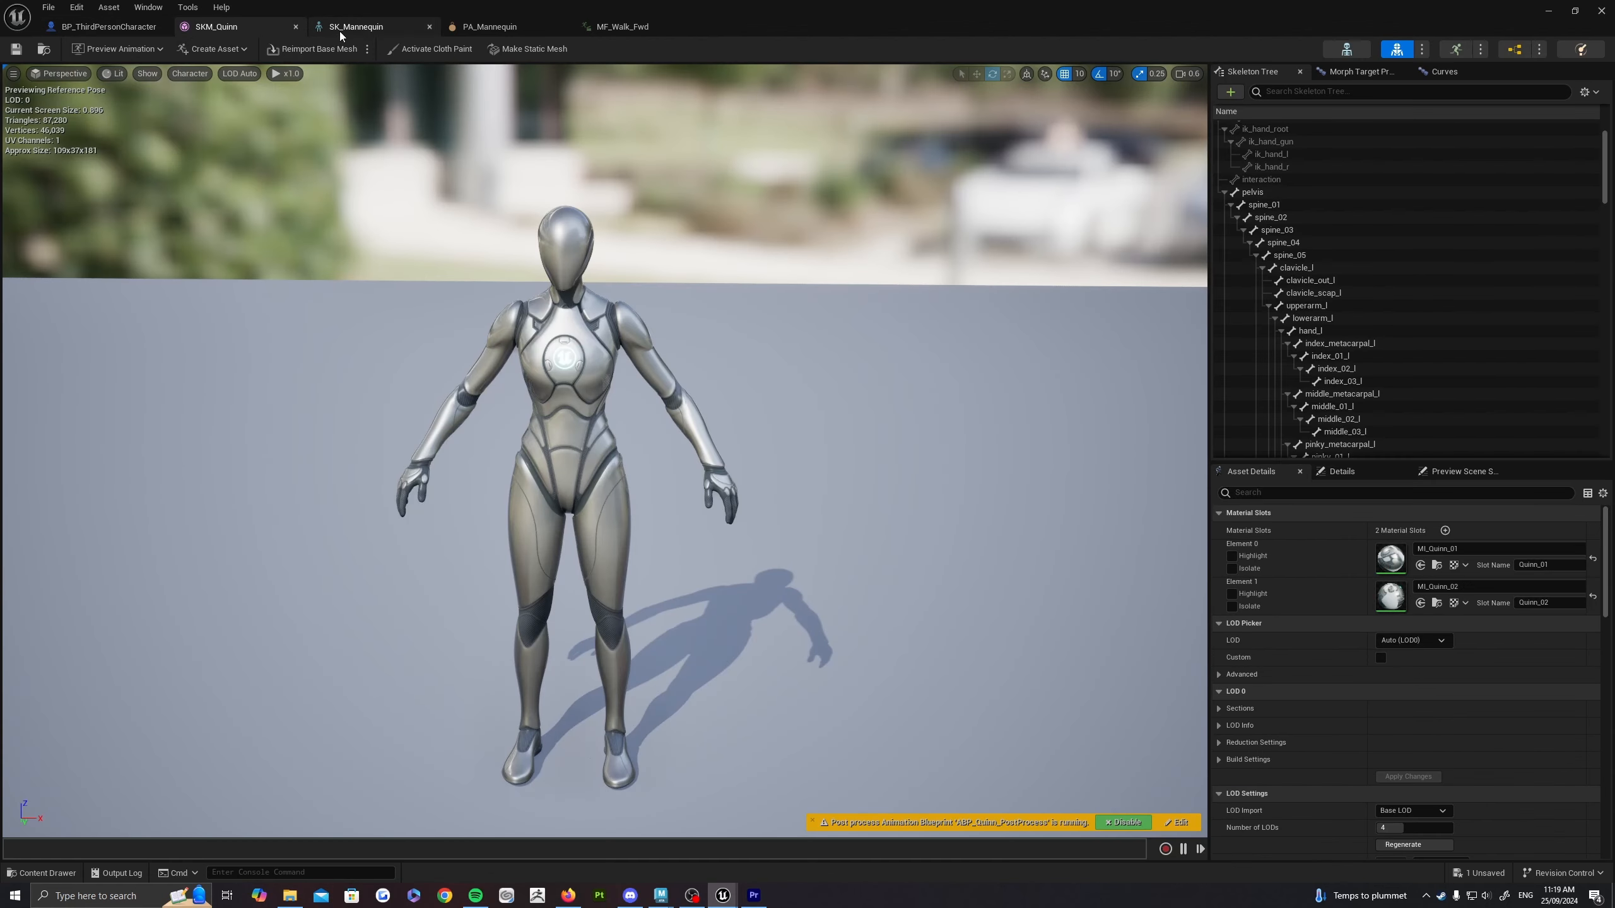
right_click_drag(509, 274, 448, 302)
mouse_move(826, 401)
right_mouse_down()
mouse_move(806, 407)
mouse_move(827, 402)
right_mouse_up()
Step: Switch to the untitled Maya scene containing SKM_Quinn and display the joints through the mesh, without keeping the Paint Skin Weights settings open
mouse_move(661, 898)
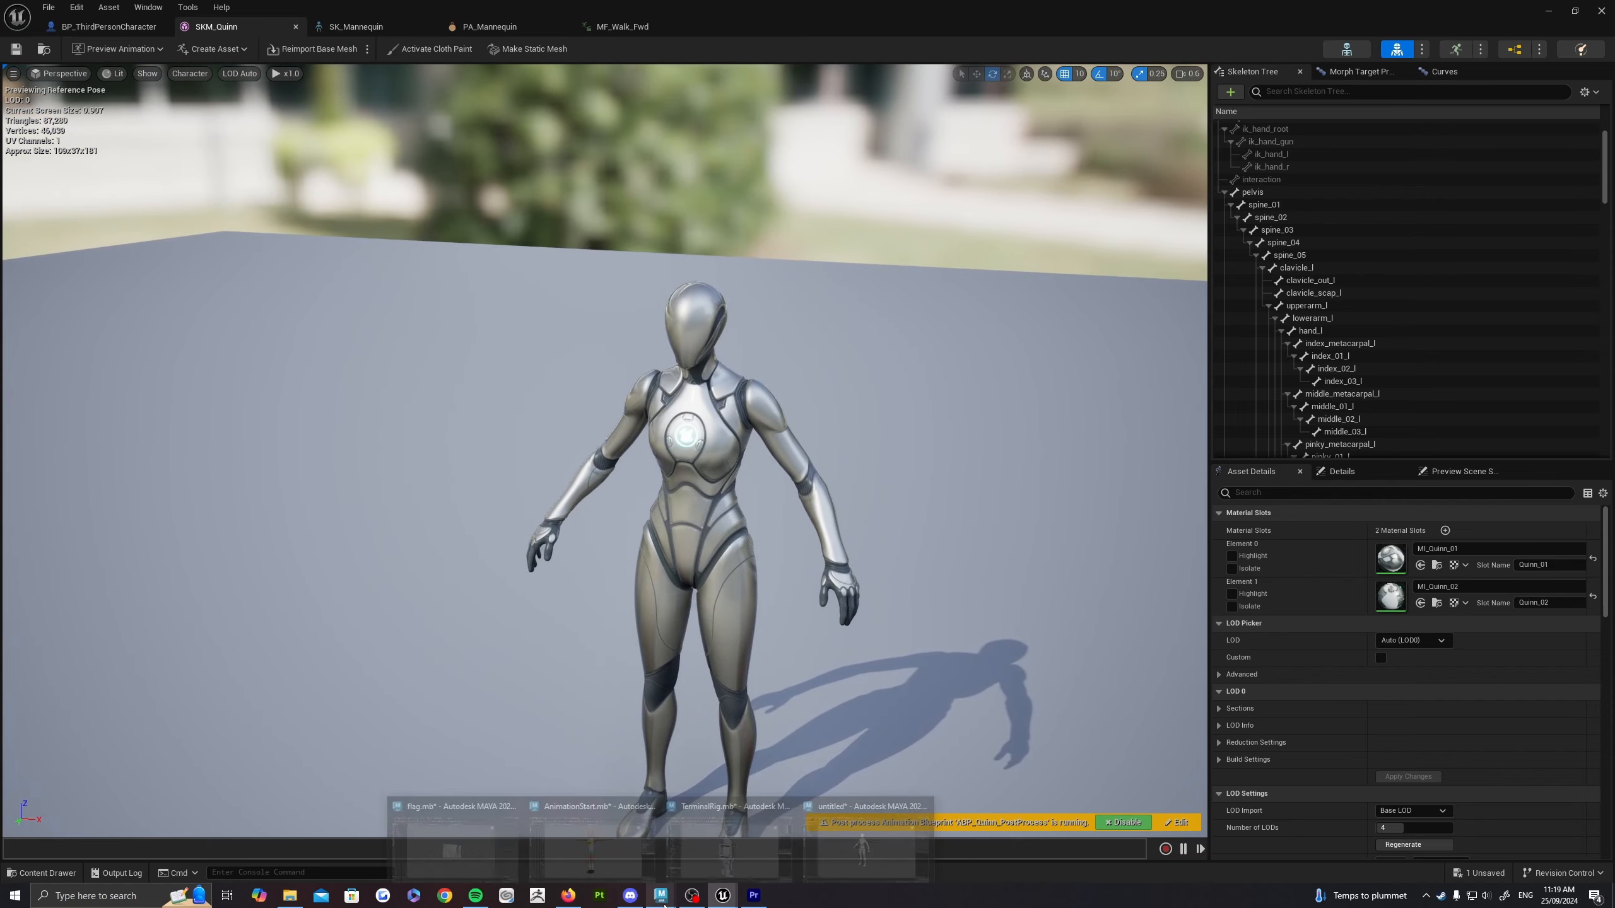
left_click(903, 795)
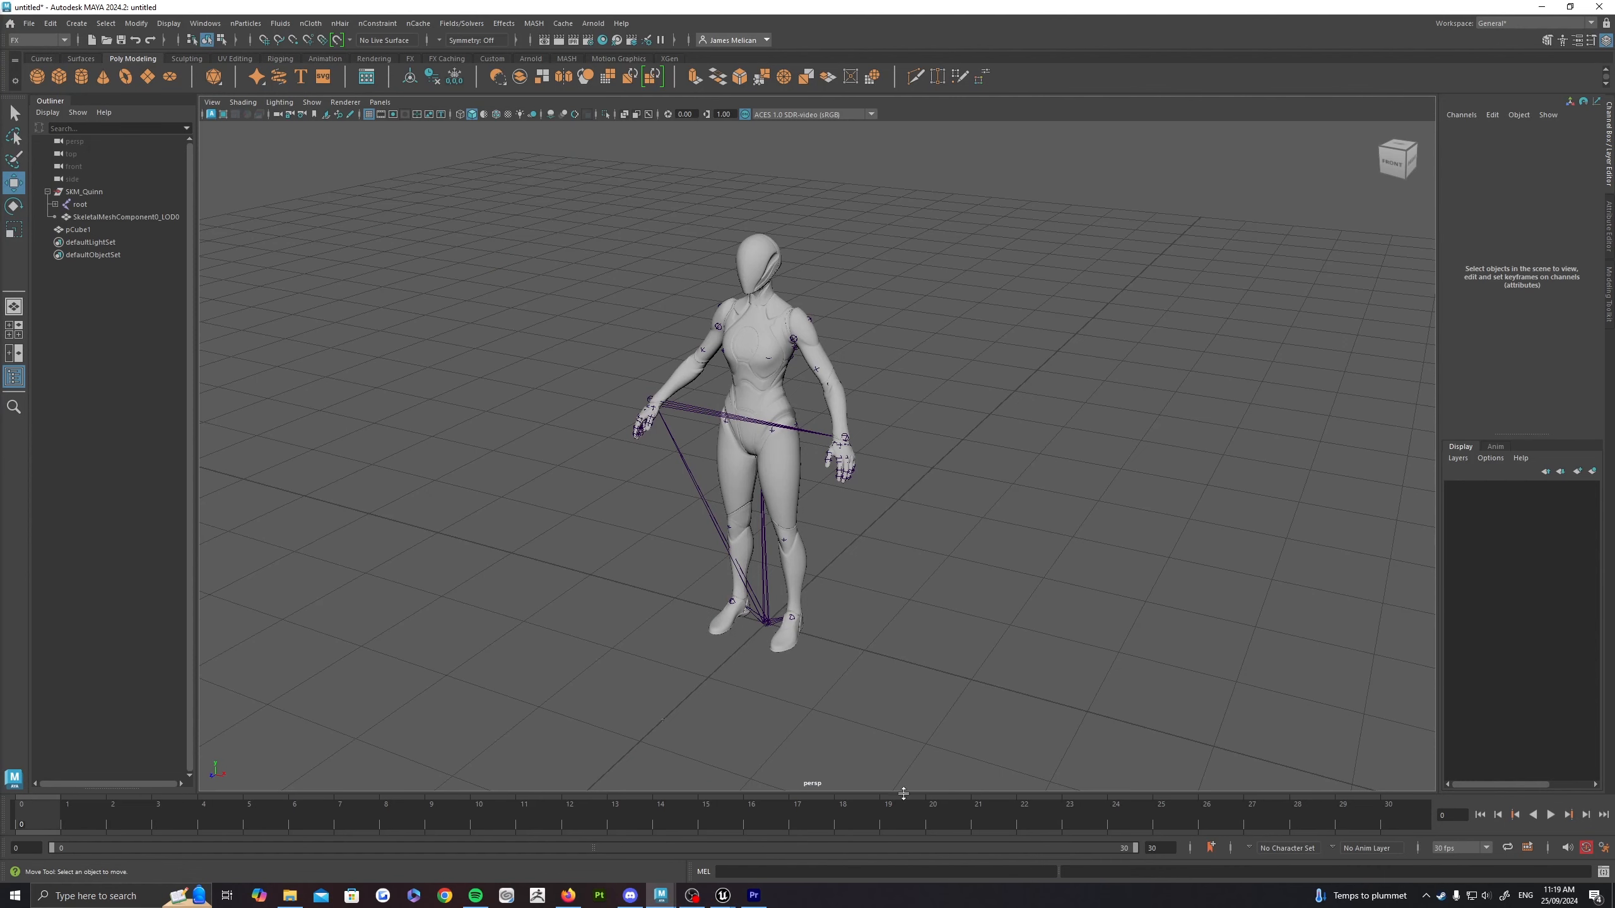
left_click(769, 294)
key("y")
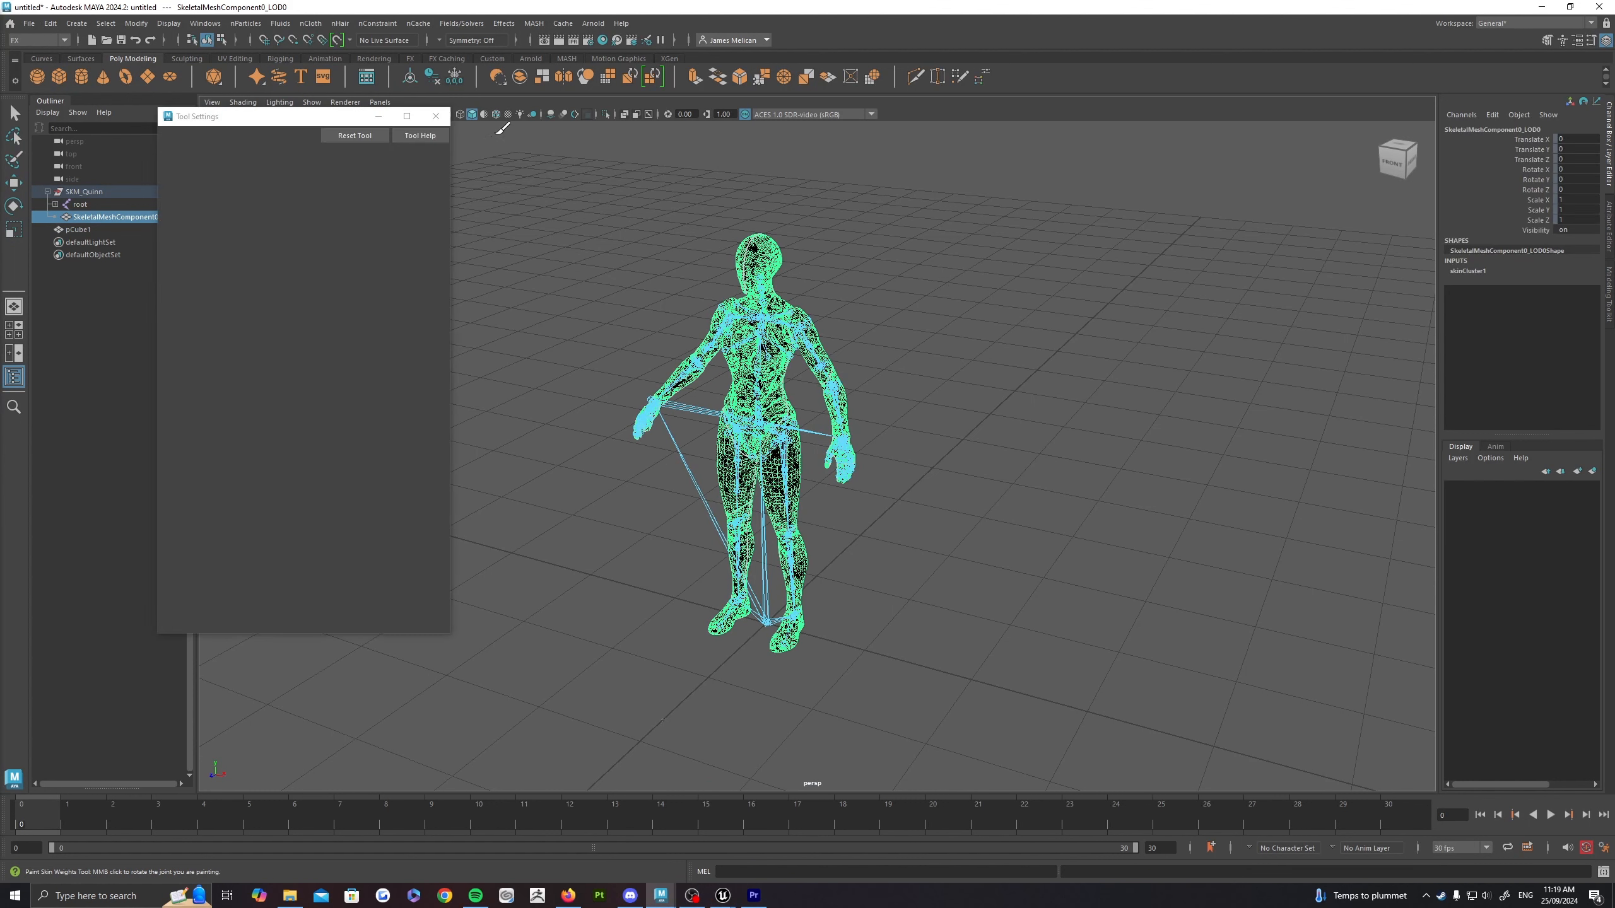
left_click(436, 117)
key("w")
left_click(962, 289)
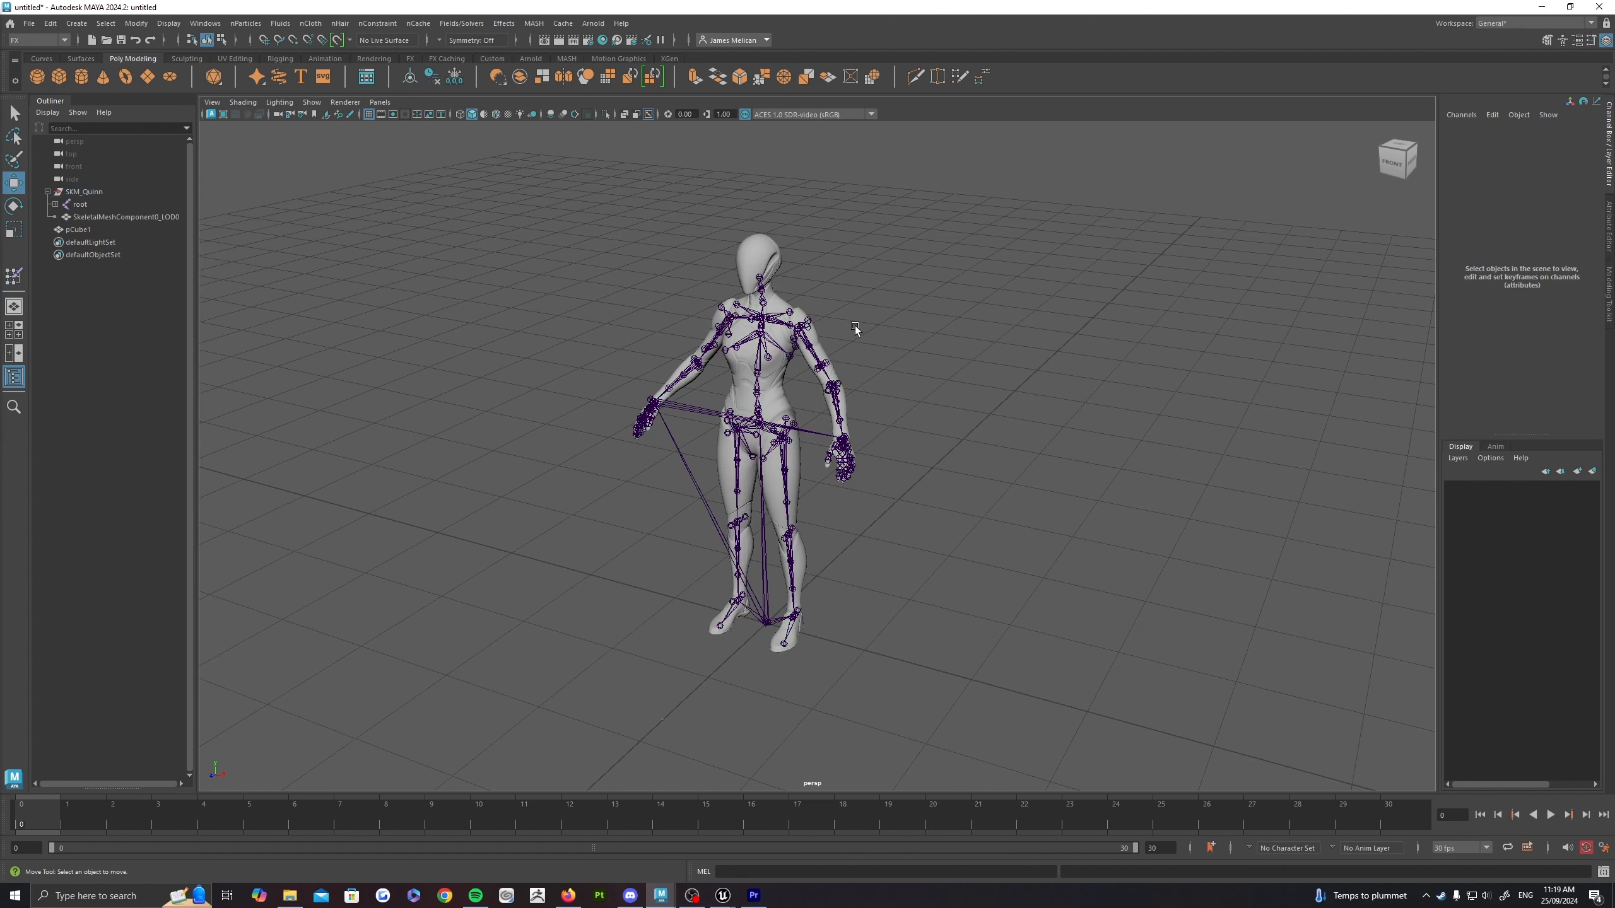
Step: Select the Quinn mesh and its spine_05 joint in turn to compare the geometry with the skeleton, and clear the selection
left_click(763, 278)
left_click(787, 248)
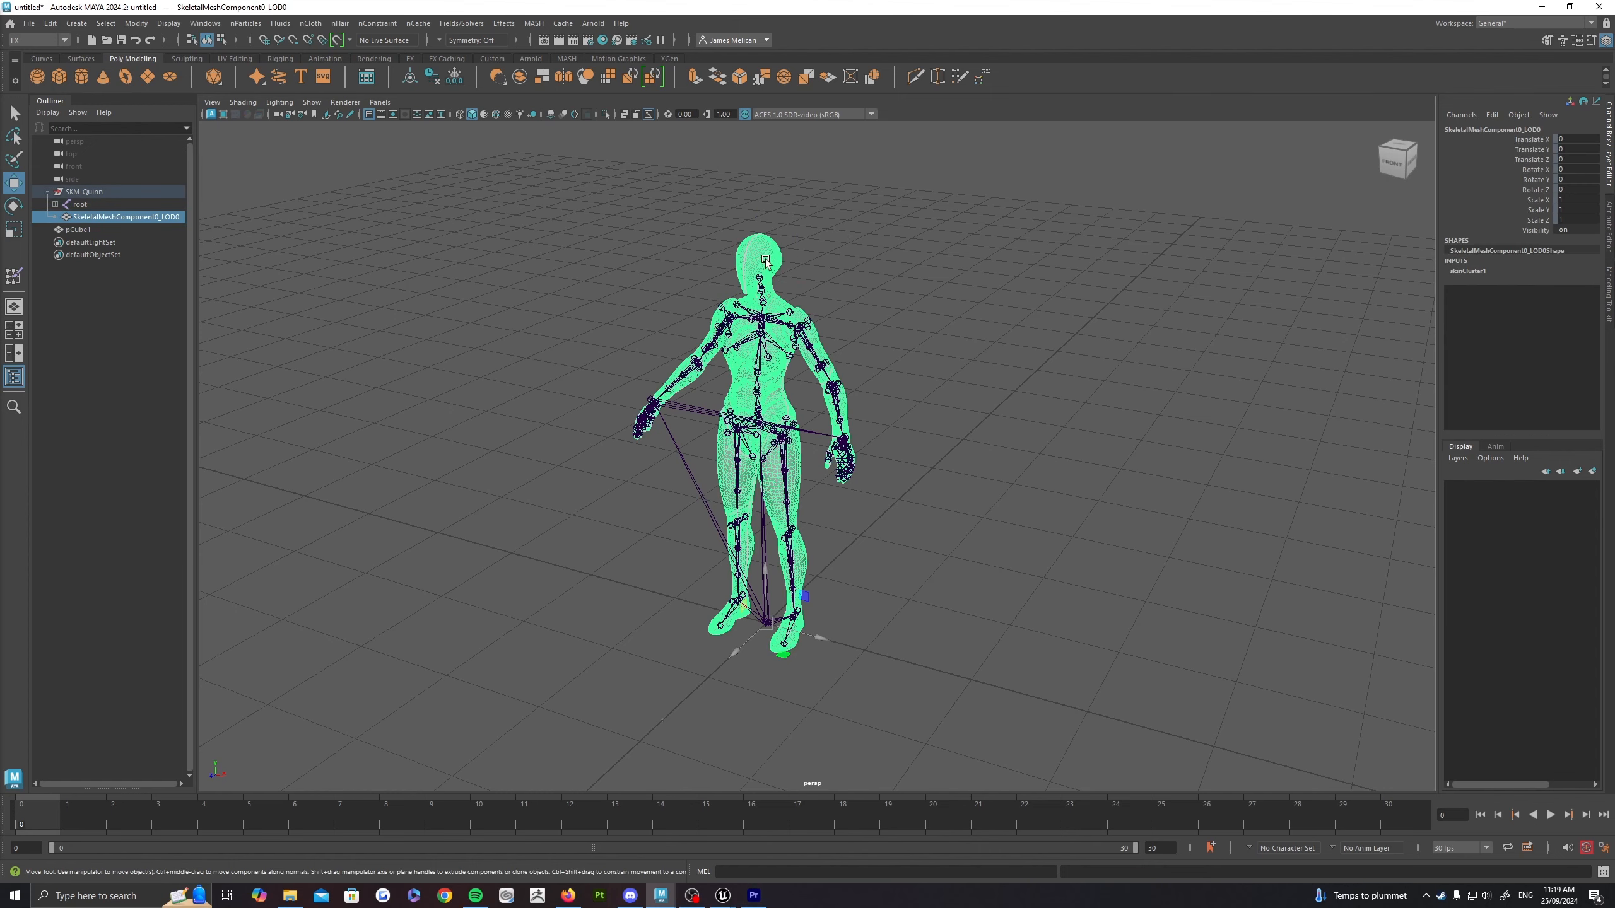
key("f")
left_click(723, 280)
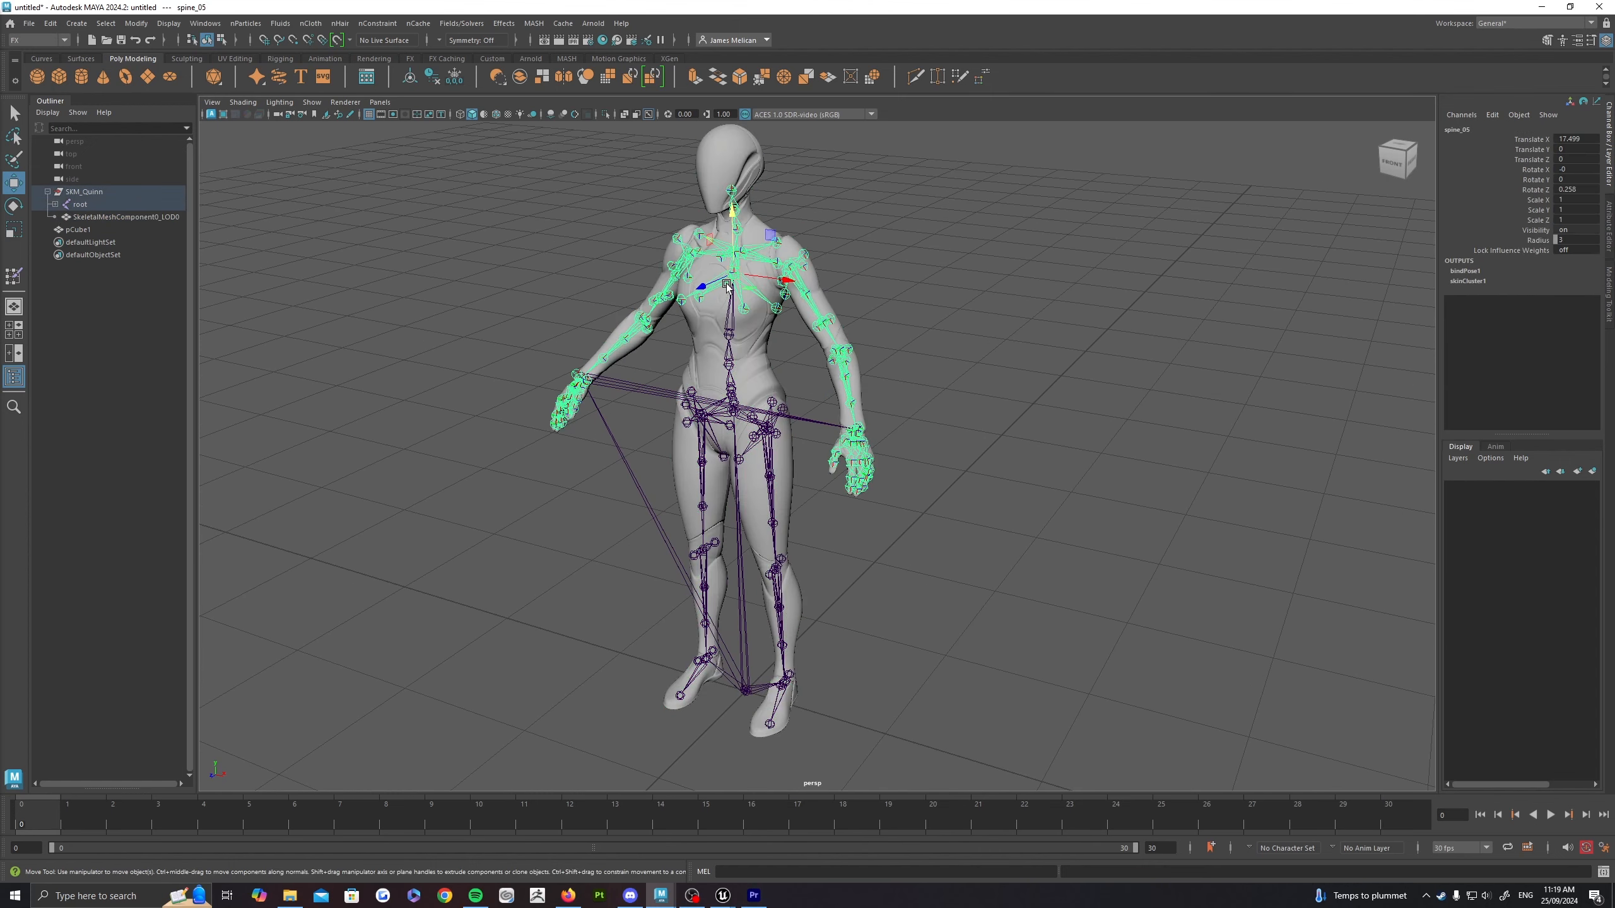
left_click(102, 219)
left_click(960, 231)
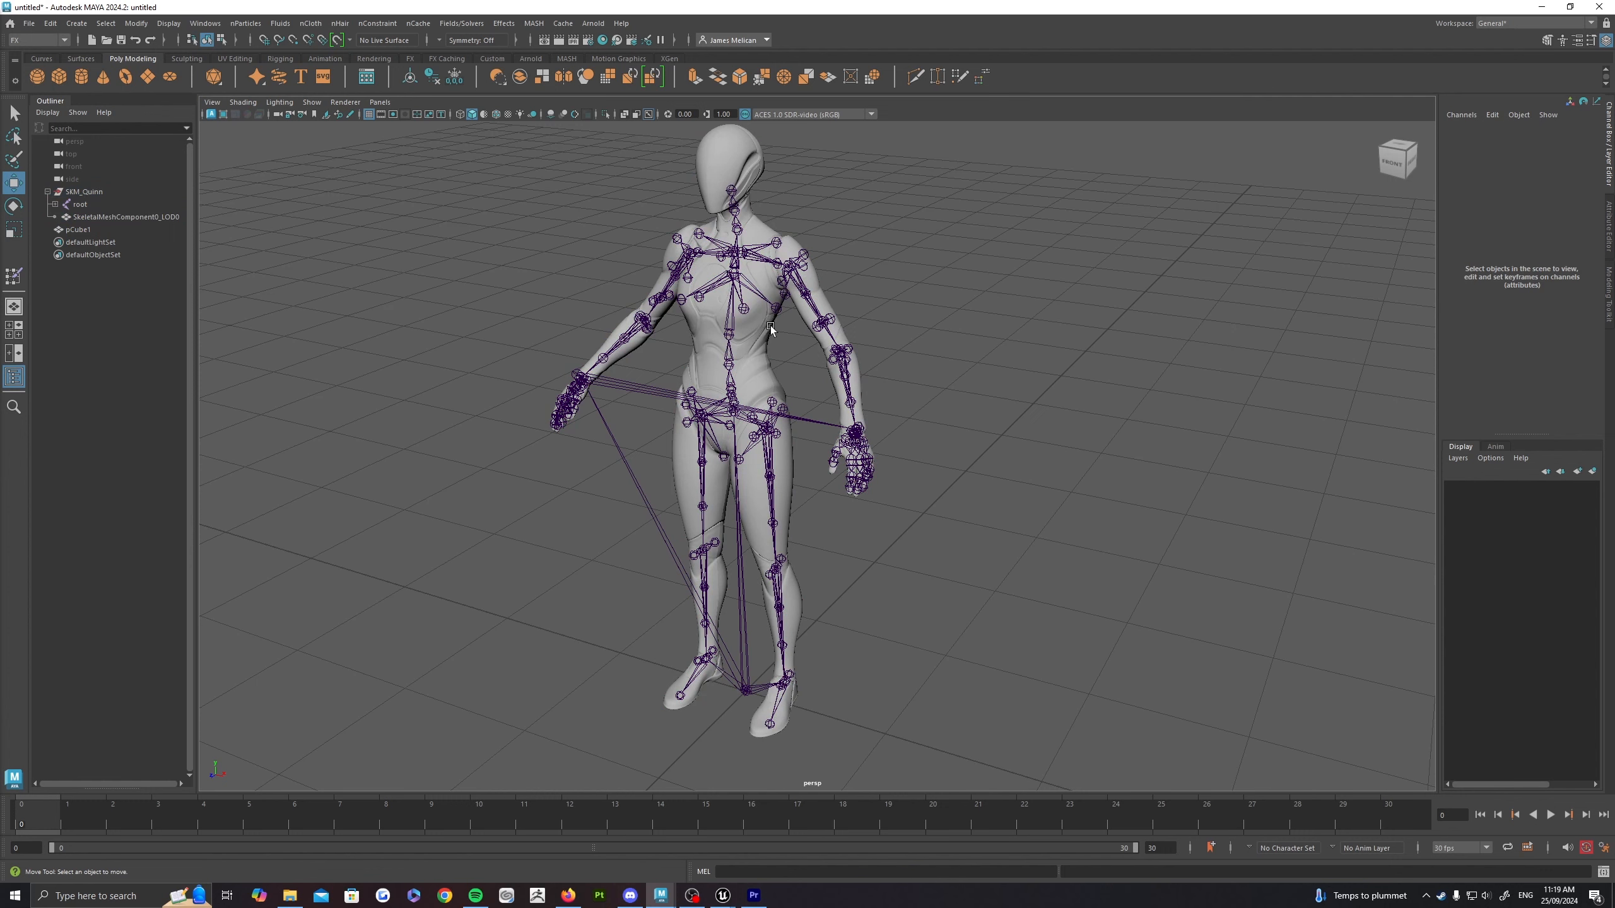
Step: Select the root joint, expand its full hierarchy to examine the chain of joints, and collapse it again
left_click(80, 204)
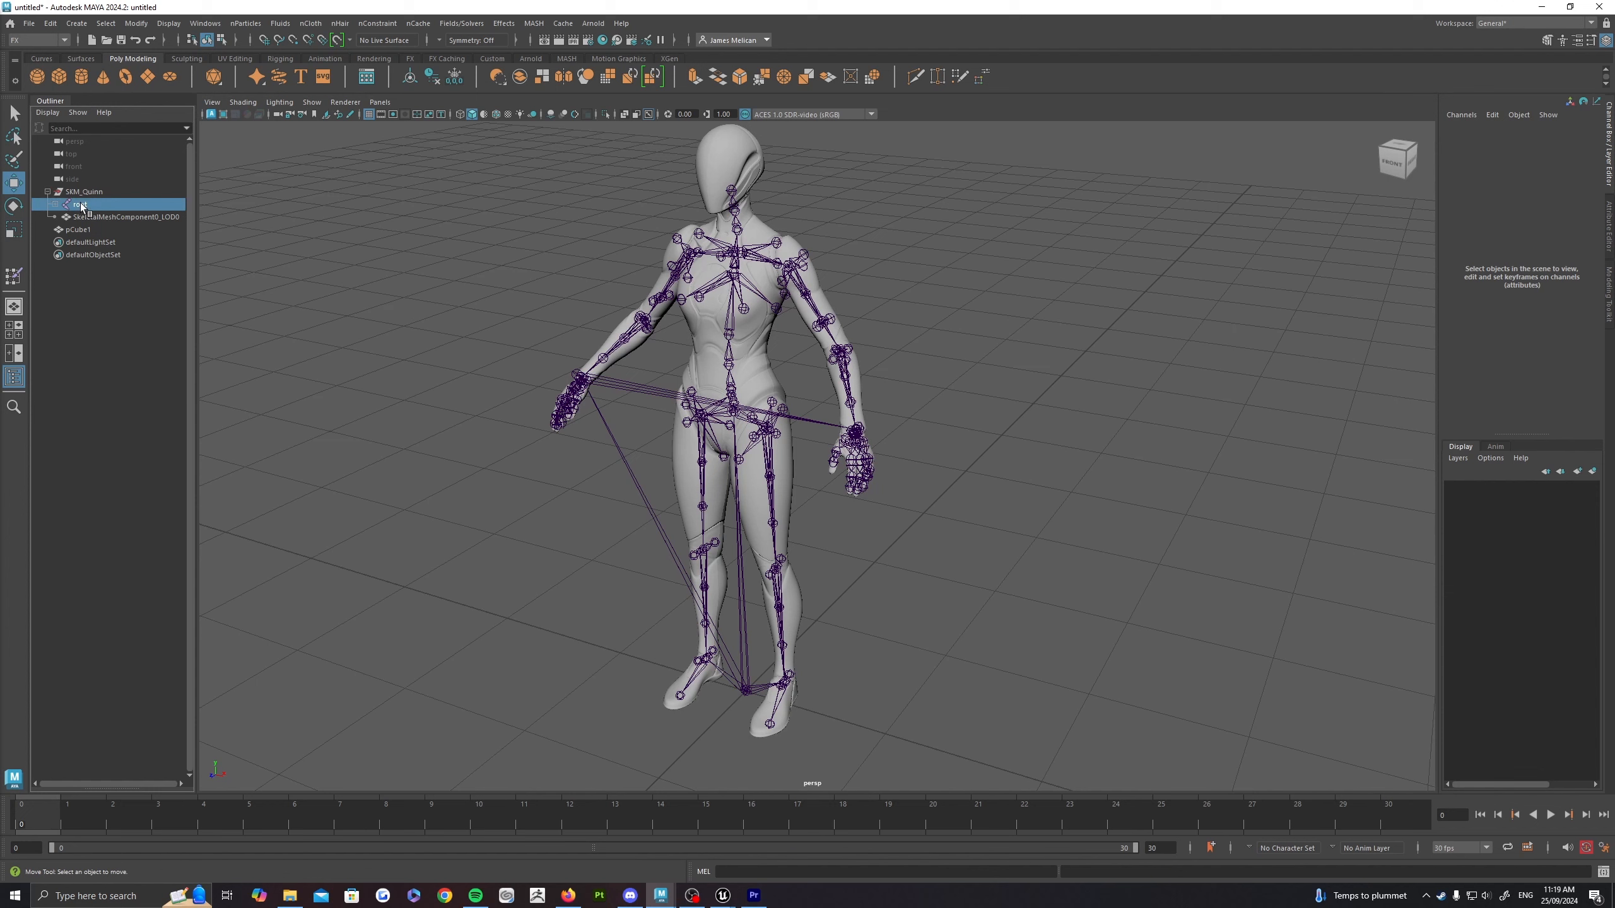
left_click(56, 205, "shift")
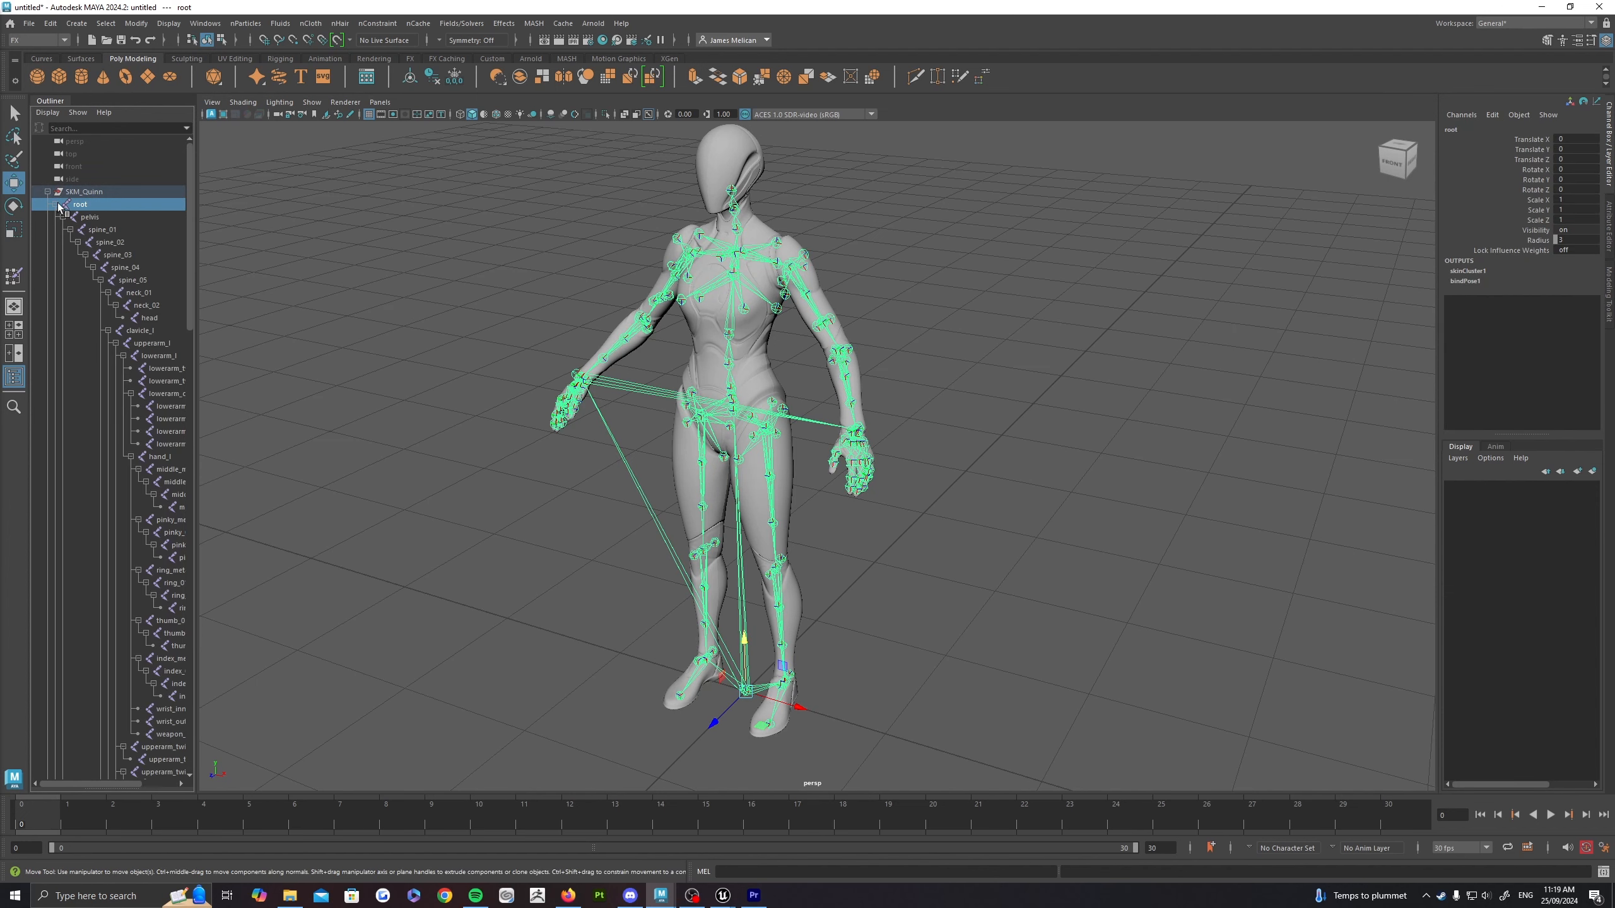
left_click(57, 205)
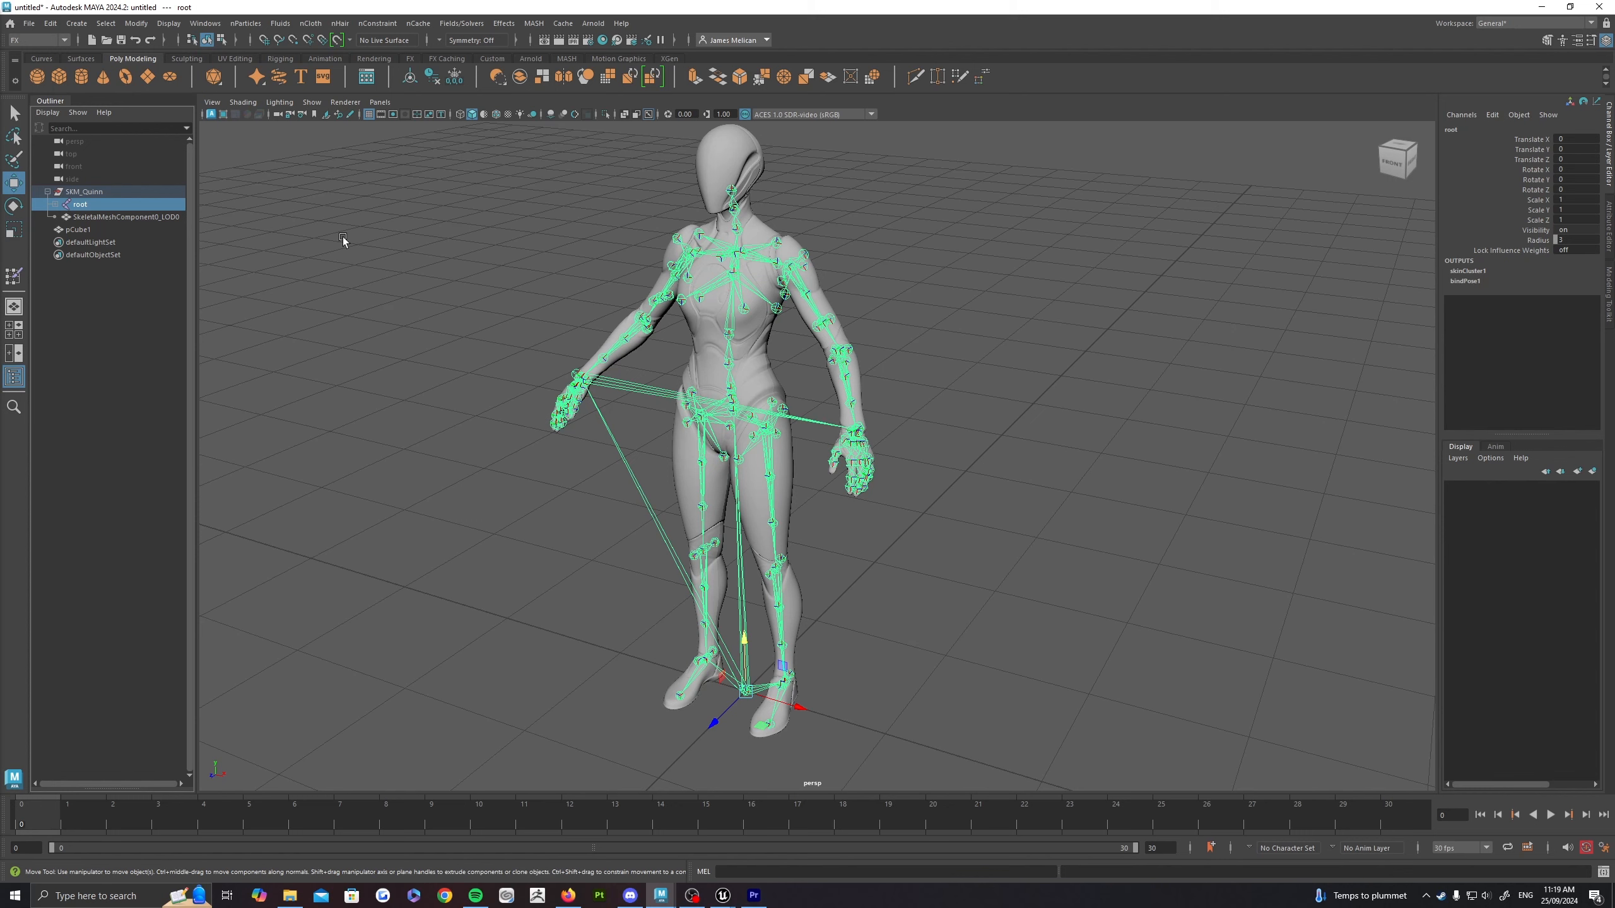
left_click(56, 205)
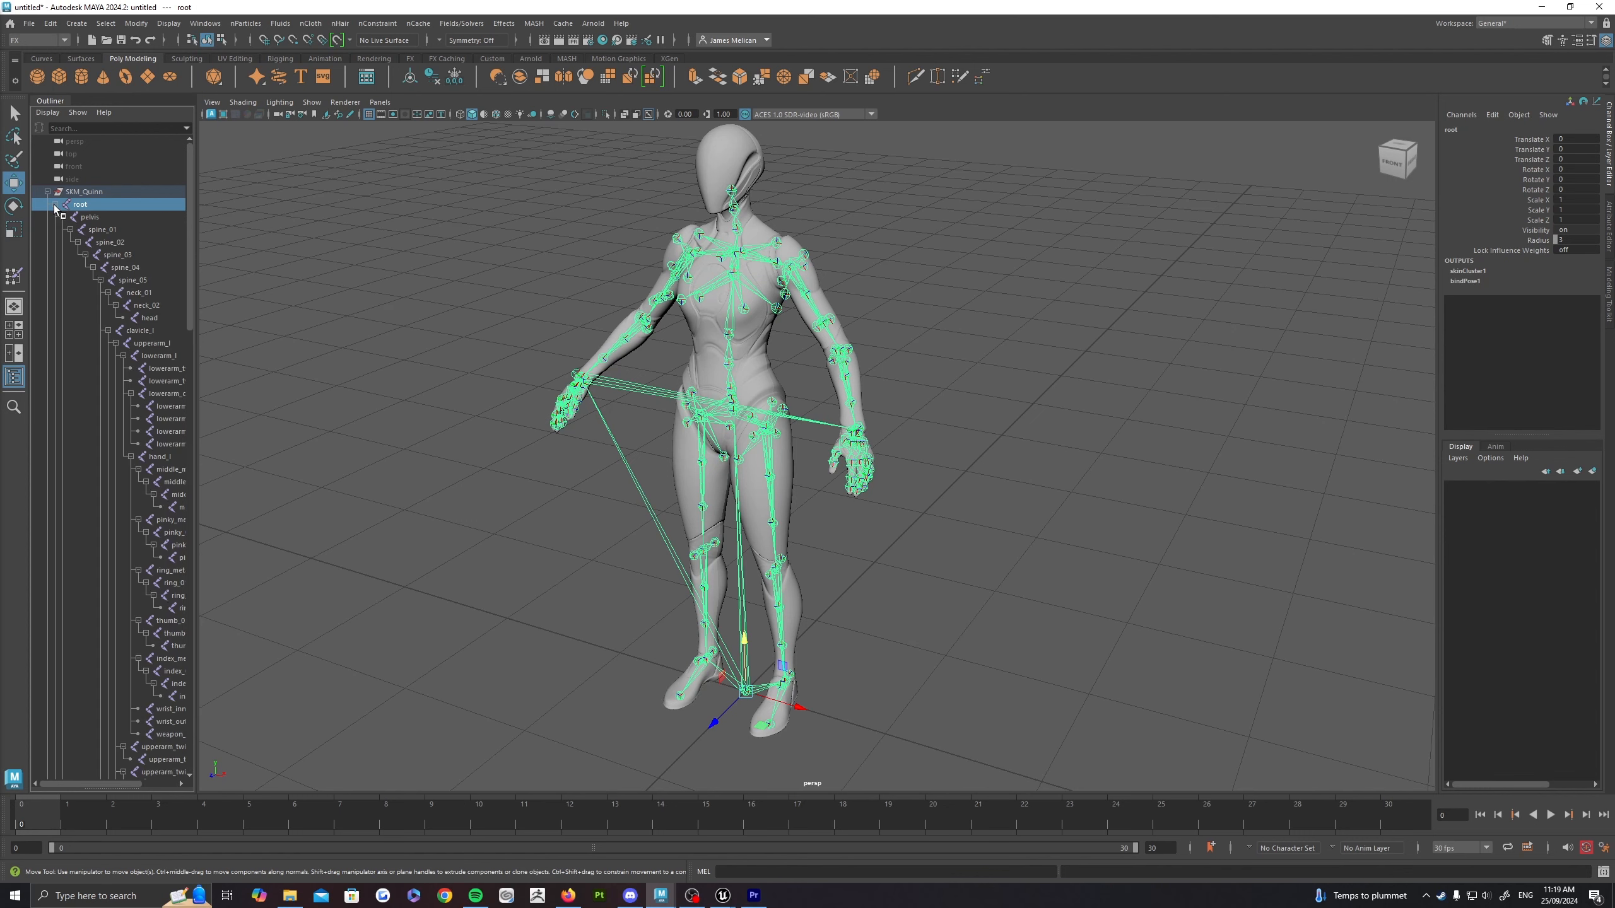
left_click(56, 205)
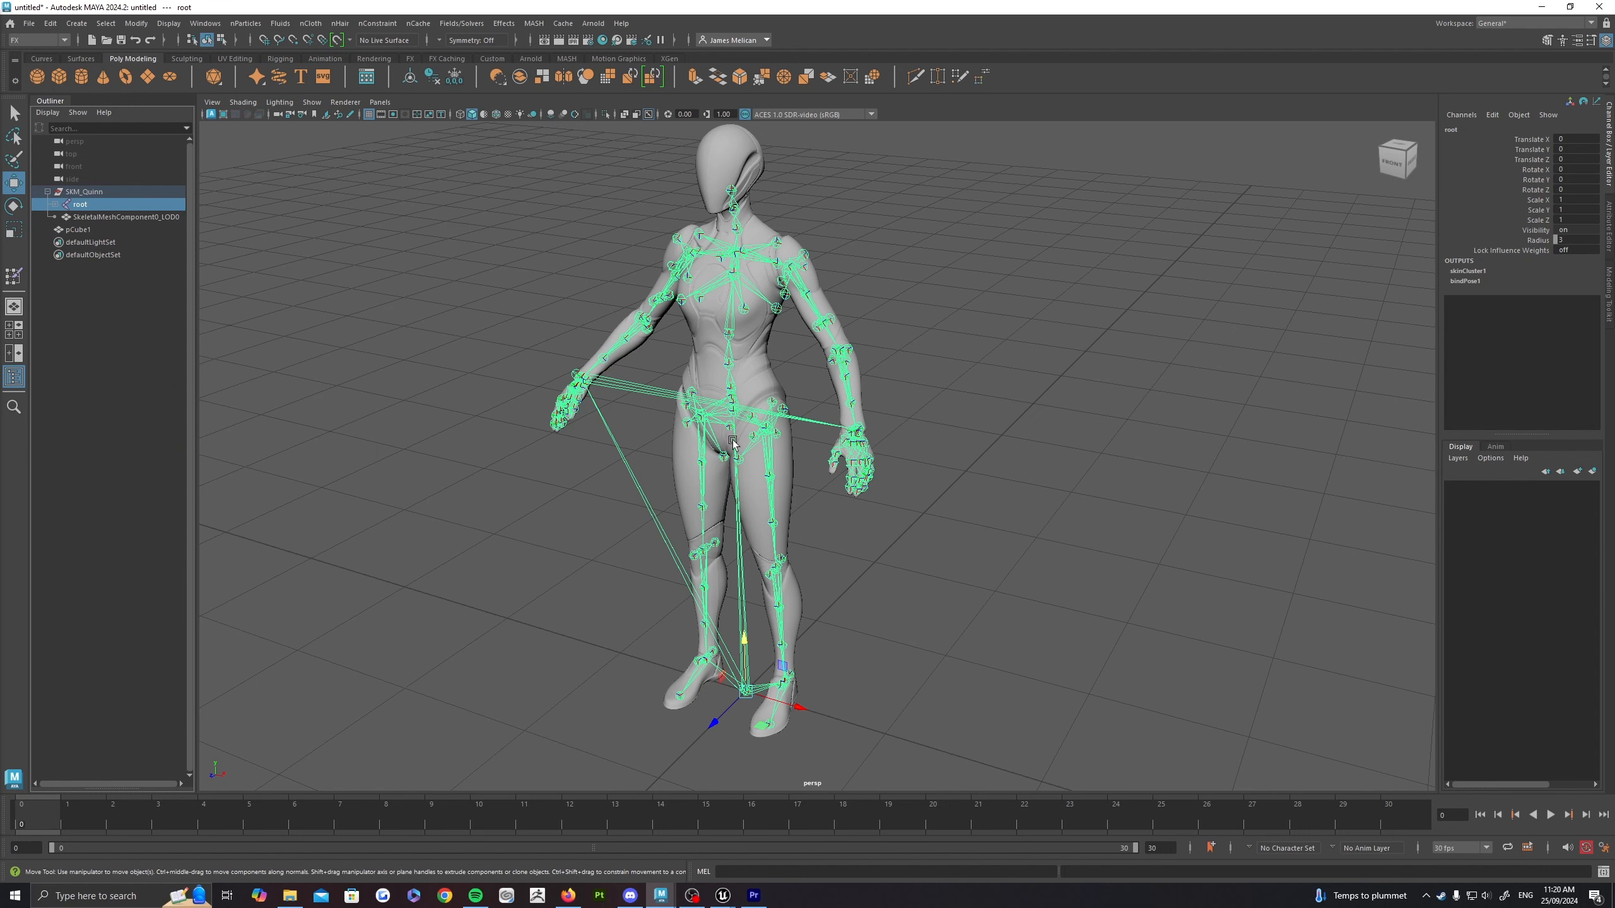
left_click(56, 205)
scroll(114, 337, "down", 10)
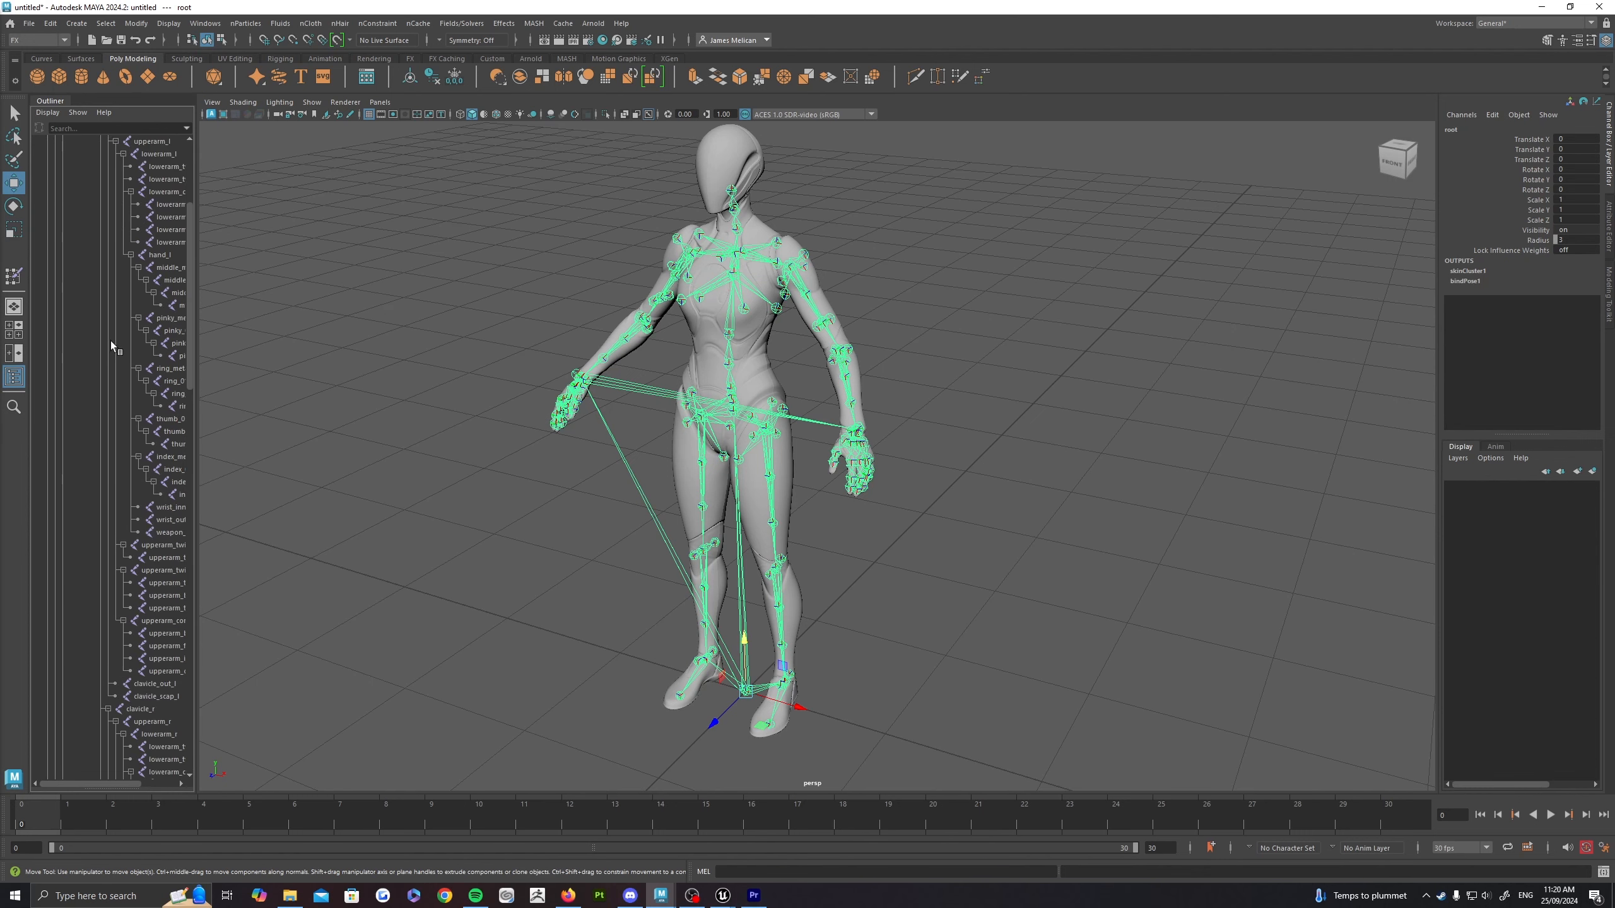
scroll(116, 354, "up", 10)
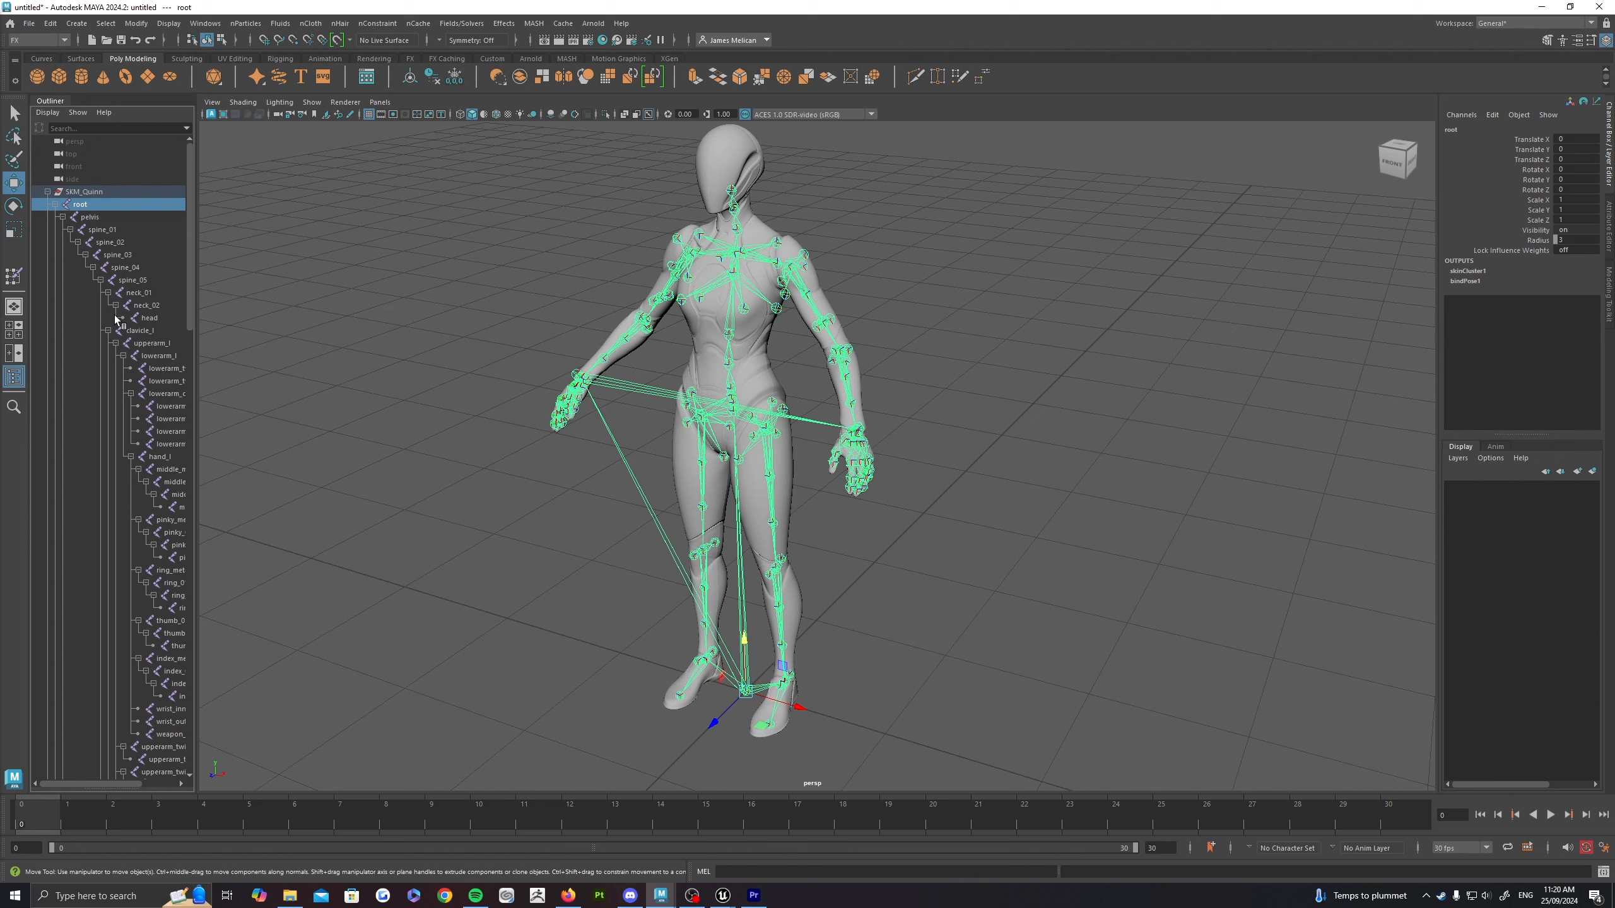
left_click(55, 204)
Step: Select SkeletalMeshComponent0_LOD0, inspect the mesh and its skeleton from the front and side, and clear the selection
left_click(89, 217)
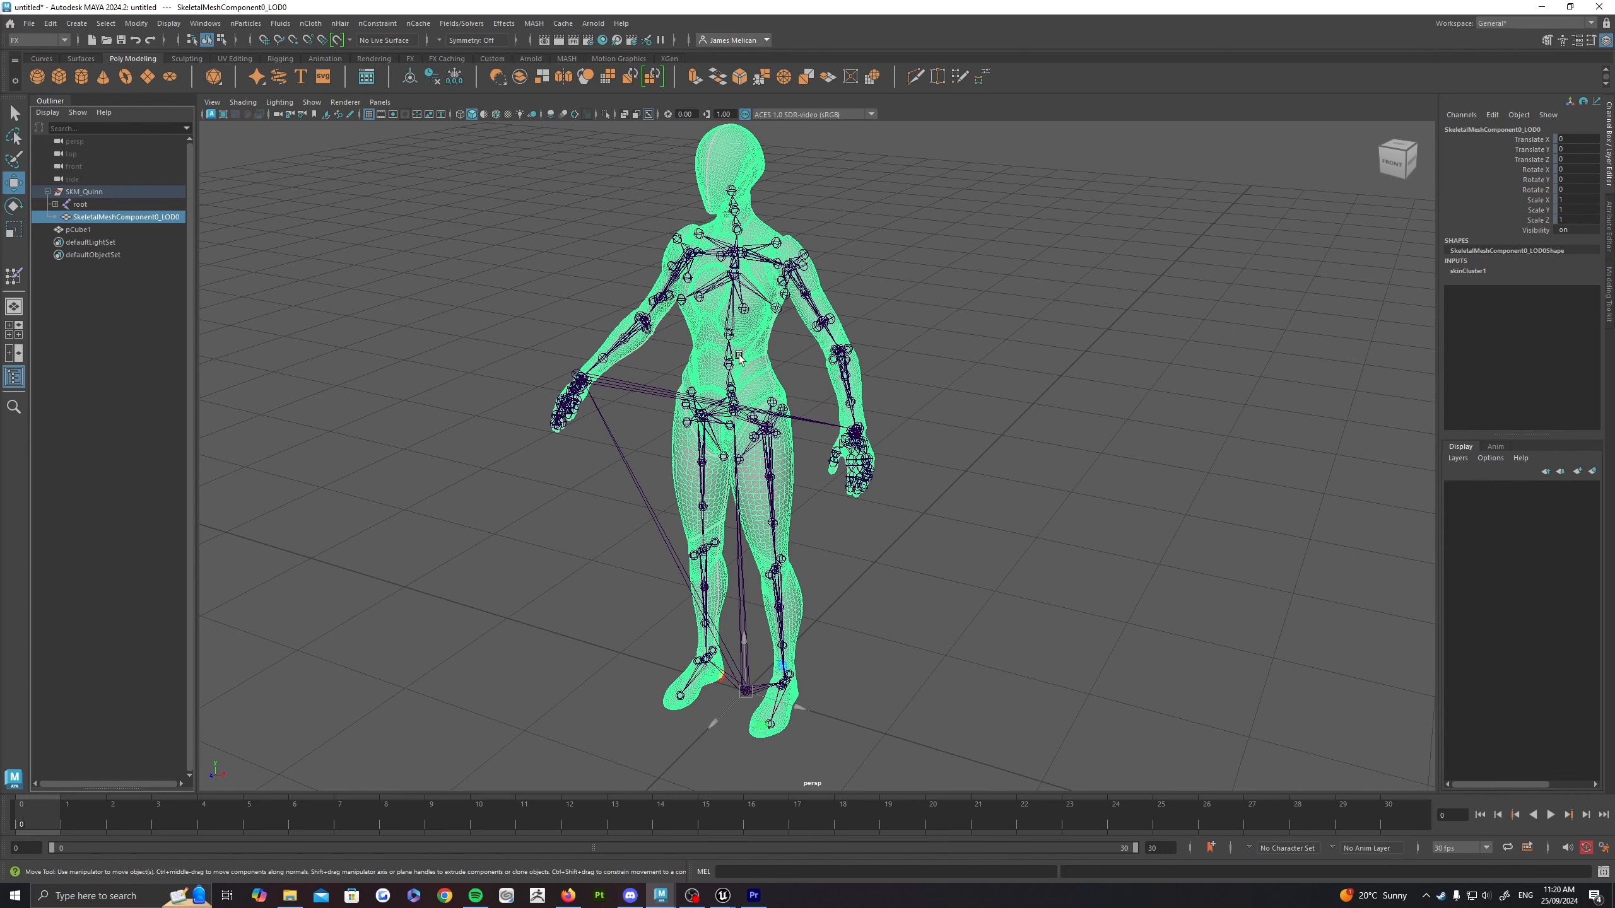
left_click(964, 279)
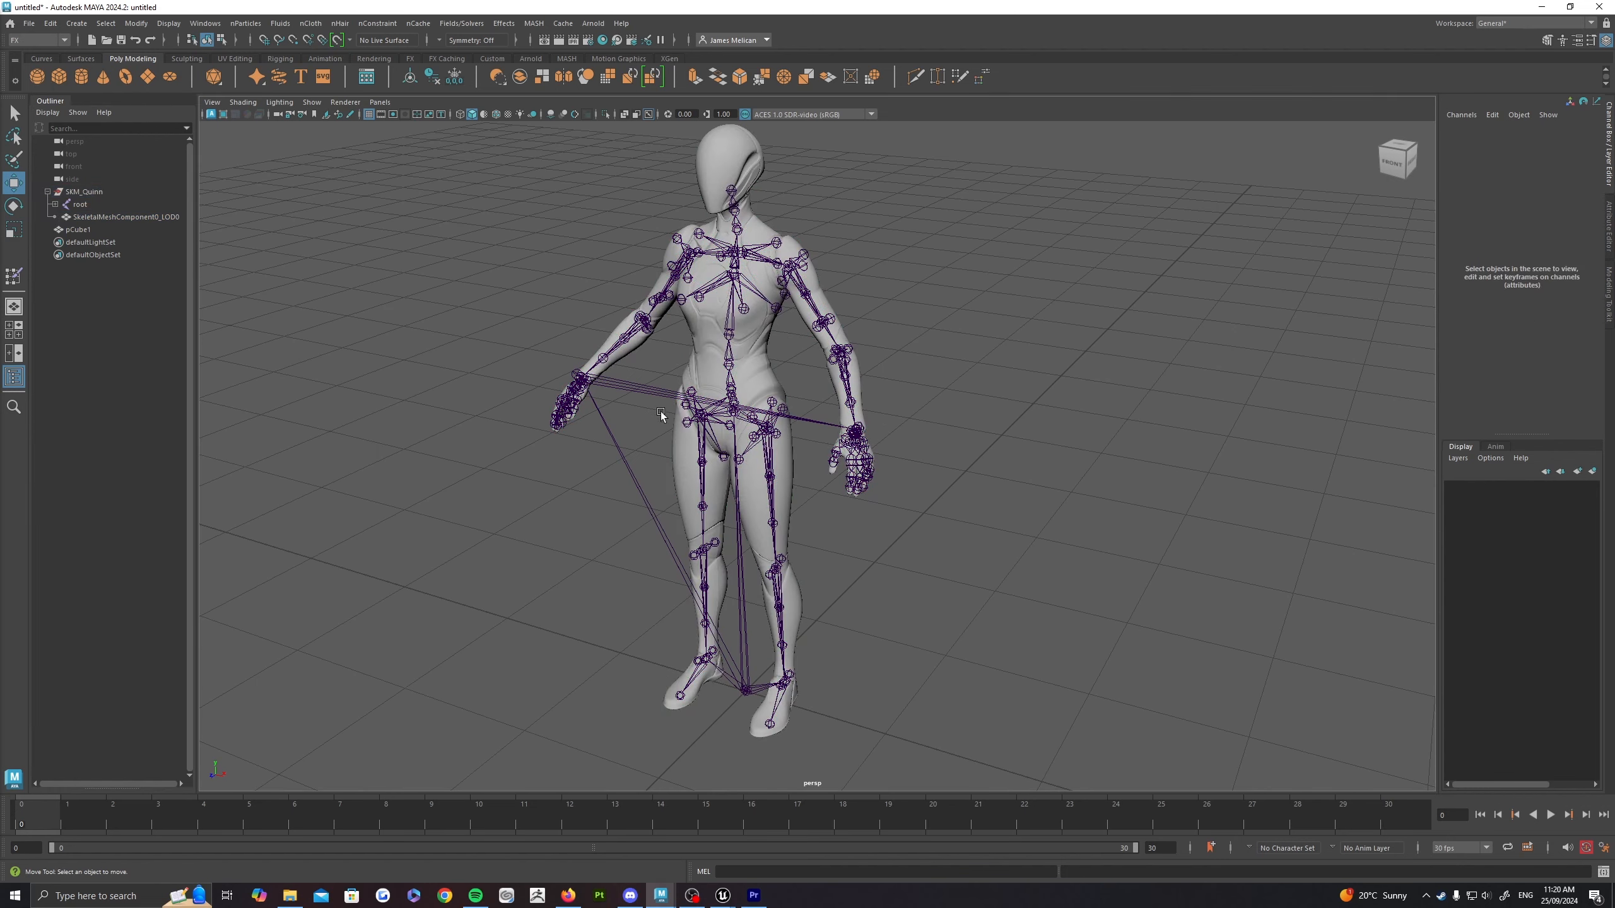
mouse_move(609, 506)
left_mouse_down("alt")
mouse_move(559, 505)
mouse_move(586, 490)
left_mouse_up("alt")
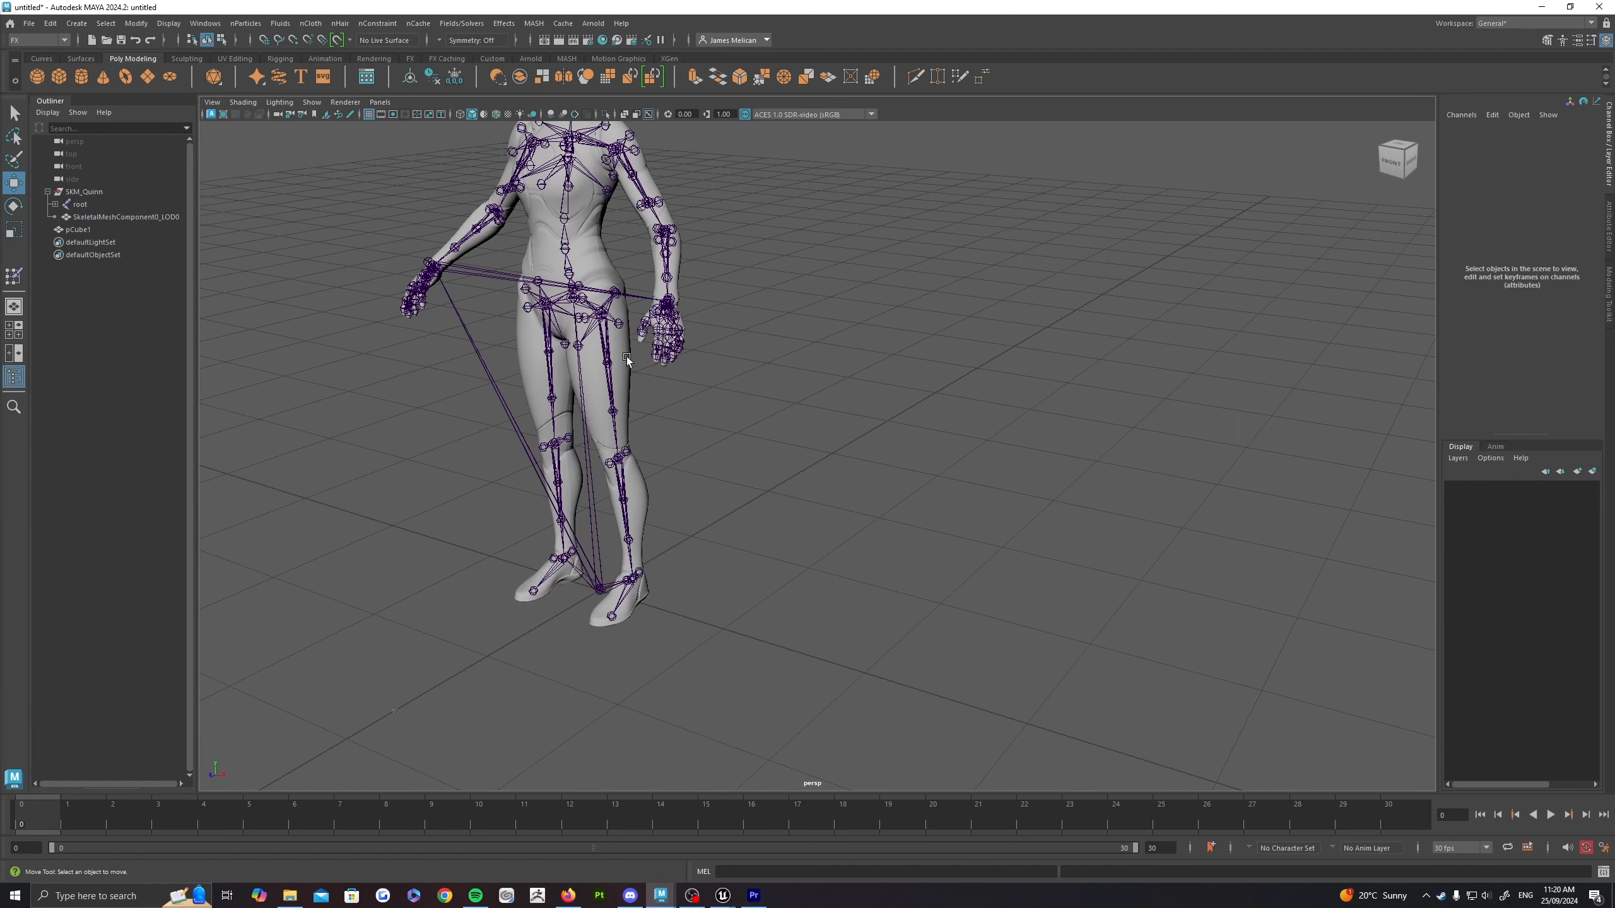
left_click(591, 243)
key("f")
scroll(681, 469, "down", 4)
left_click_drag(680, 469, 538, 493, "alt")
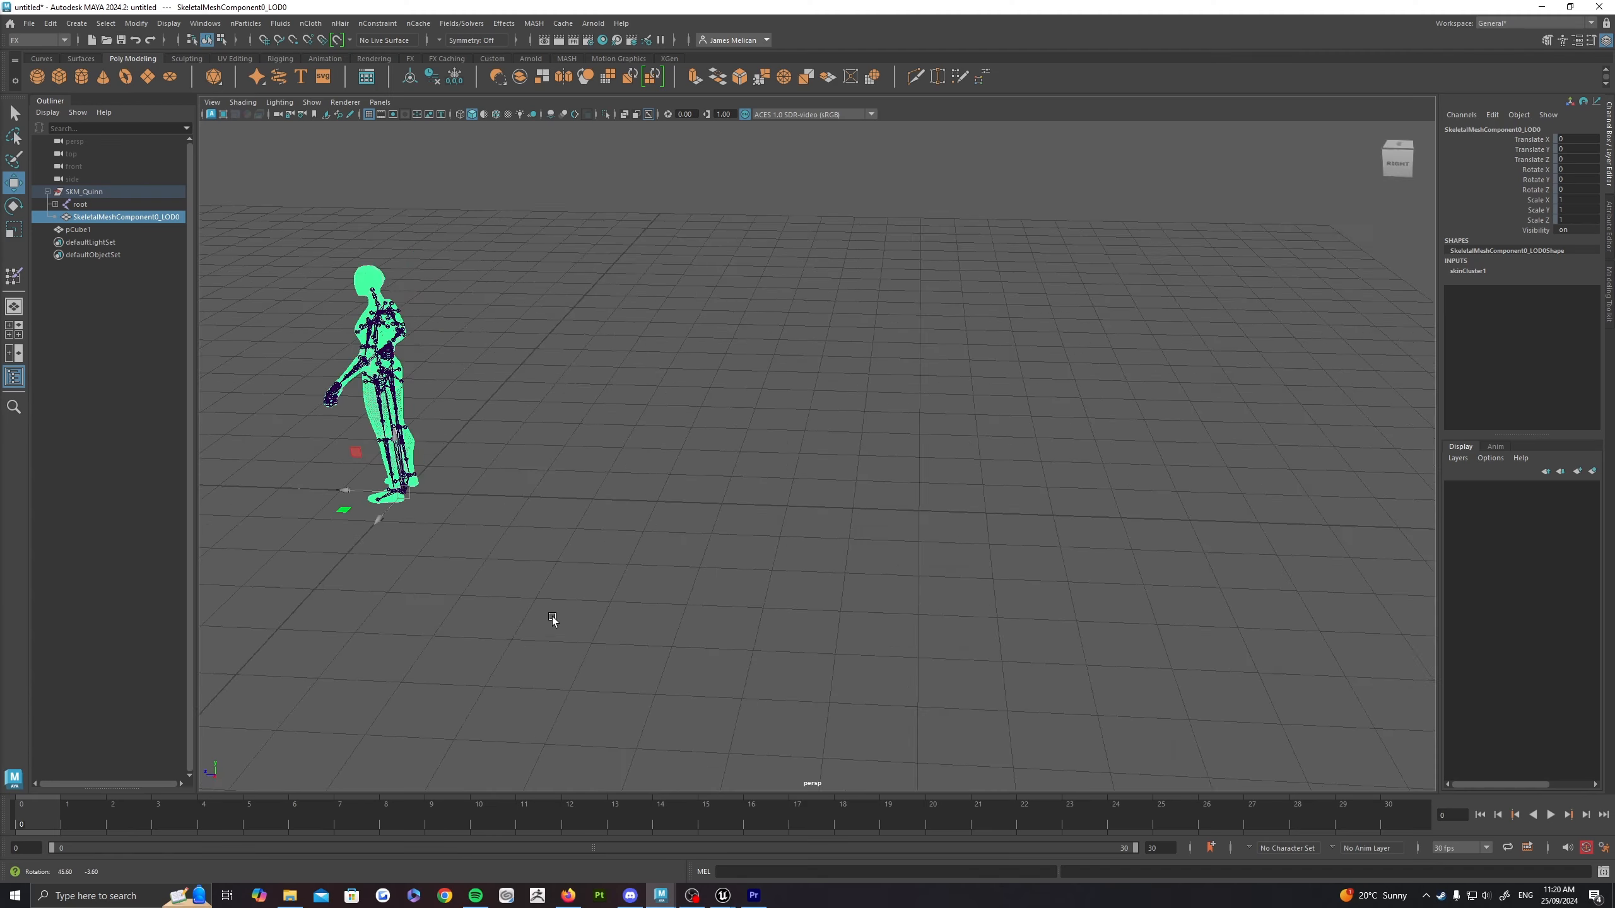
left_click_drag(551, 620, 654, 529, "alt")
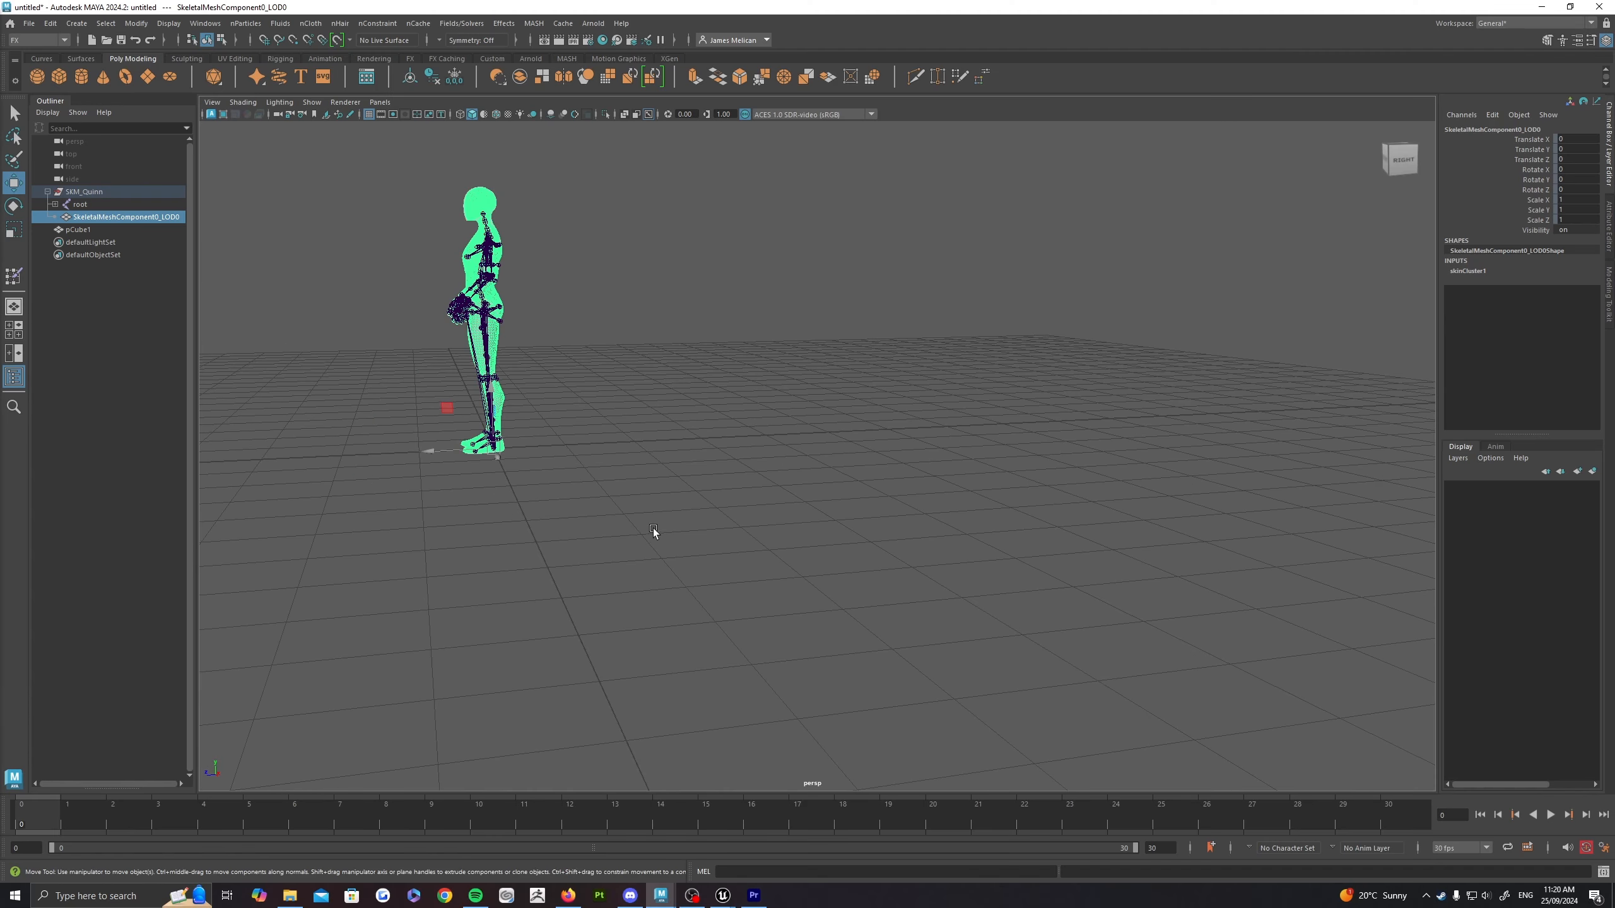
middle_click_drag(654, 530, 791, 570, "alt")
left_click_drag(793, 567, 850, 583, "alt")
scroll(844, 586, "up", 2)
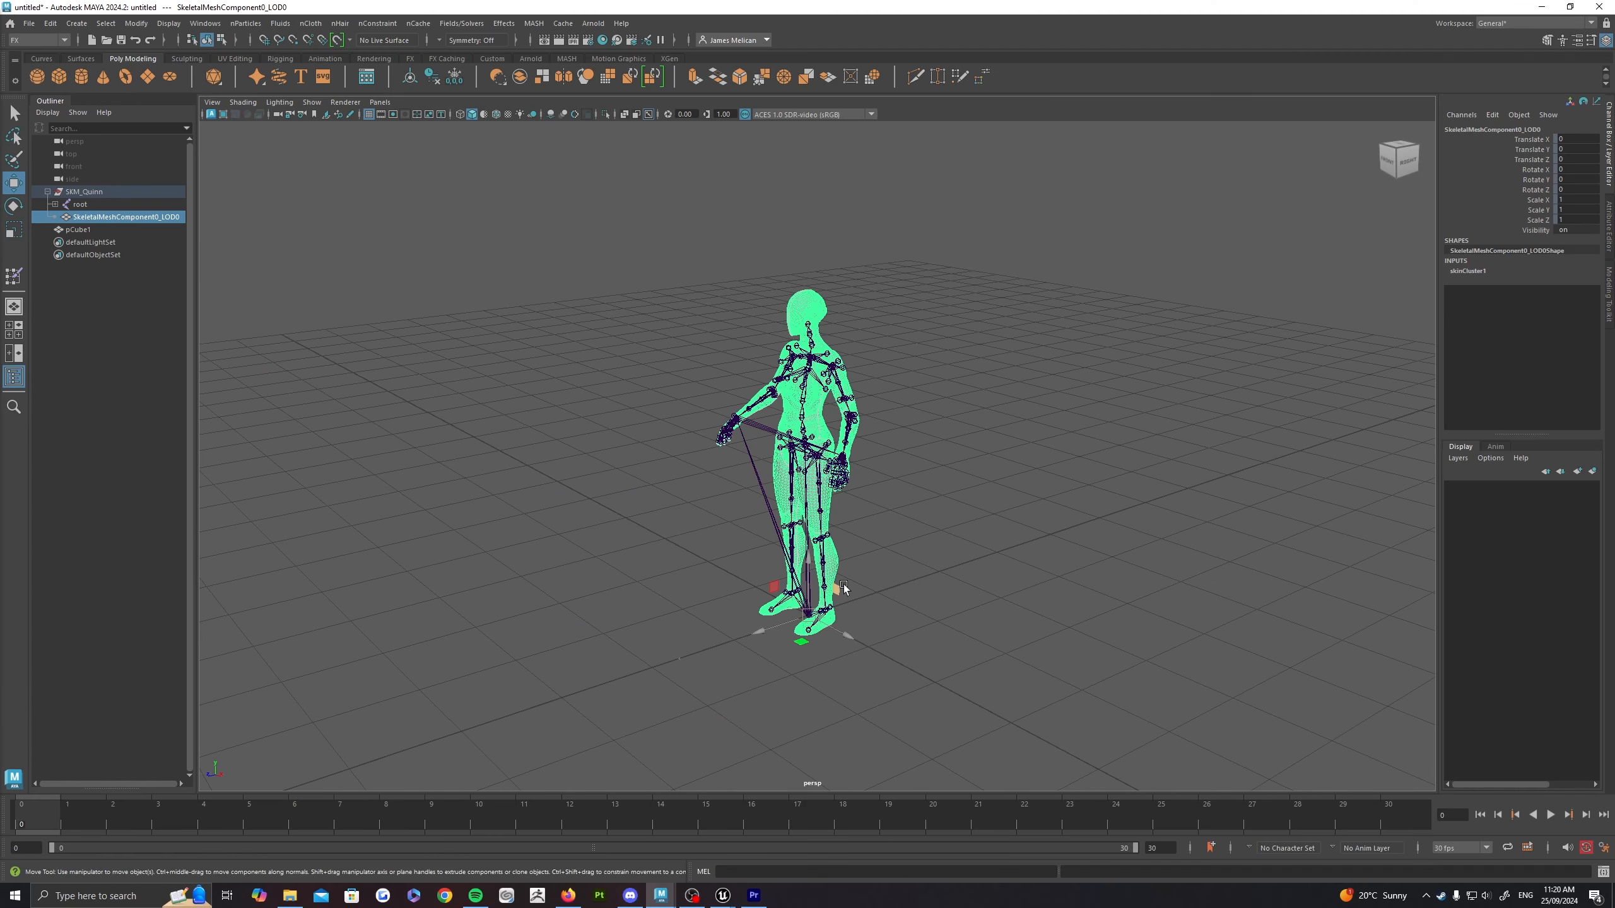
left_click(609, 344)
left_click(795, 298)
left_click(576, 311)
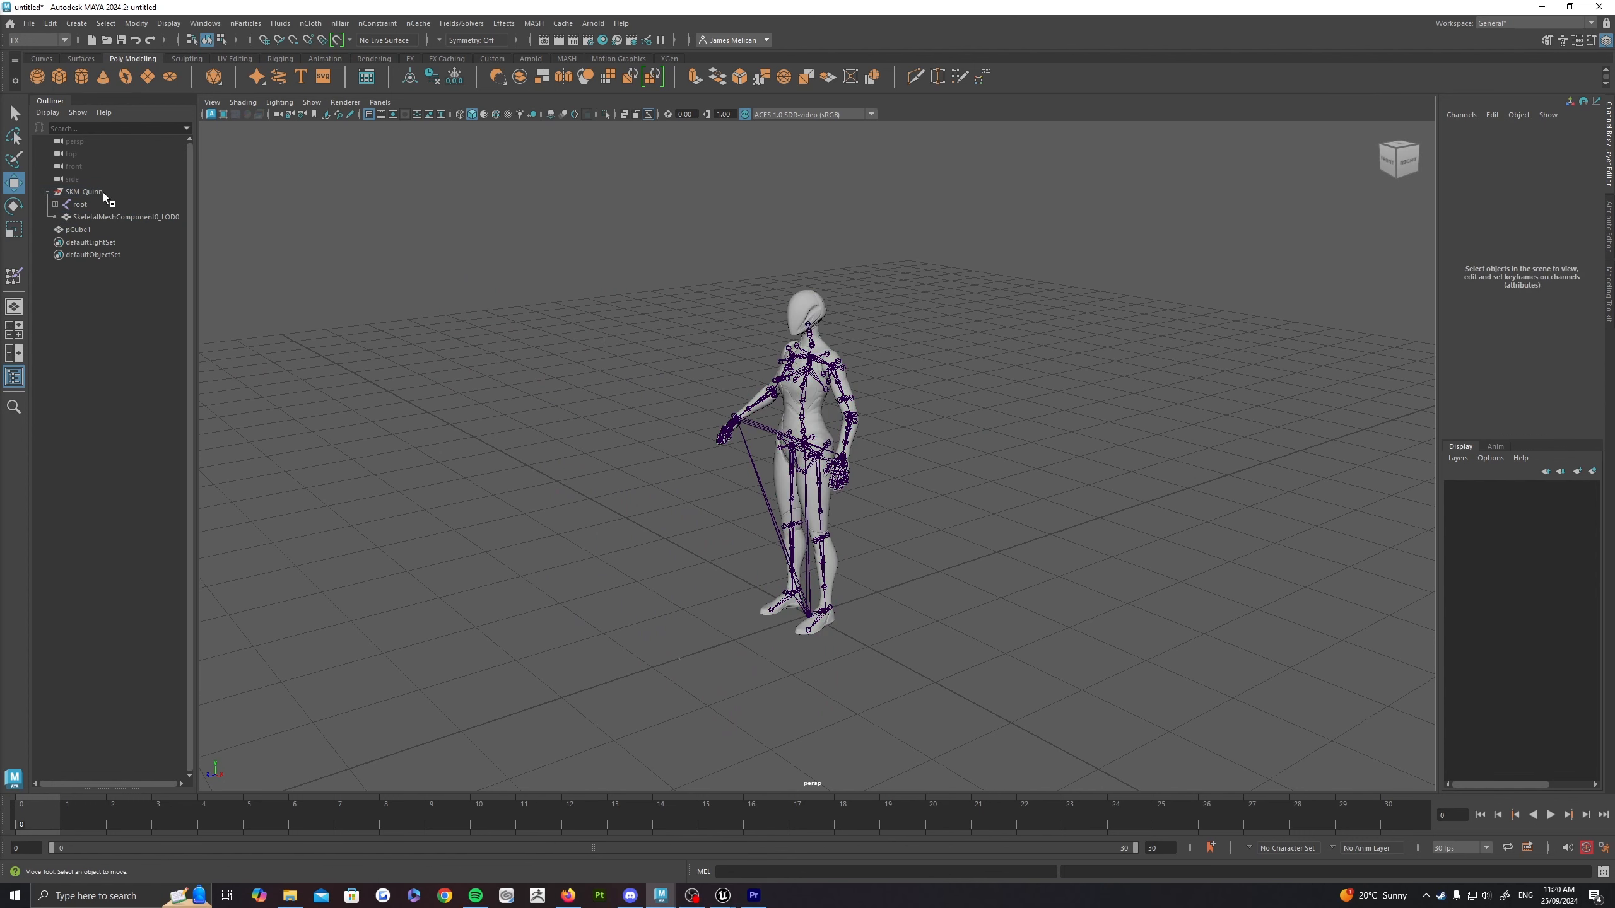
Step: Select the SKM_Quinn group and set the world coordinate system's up axis to Z in the preferences
left_click(86, 192)
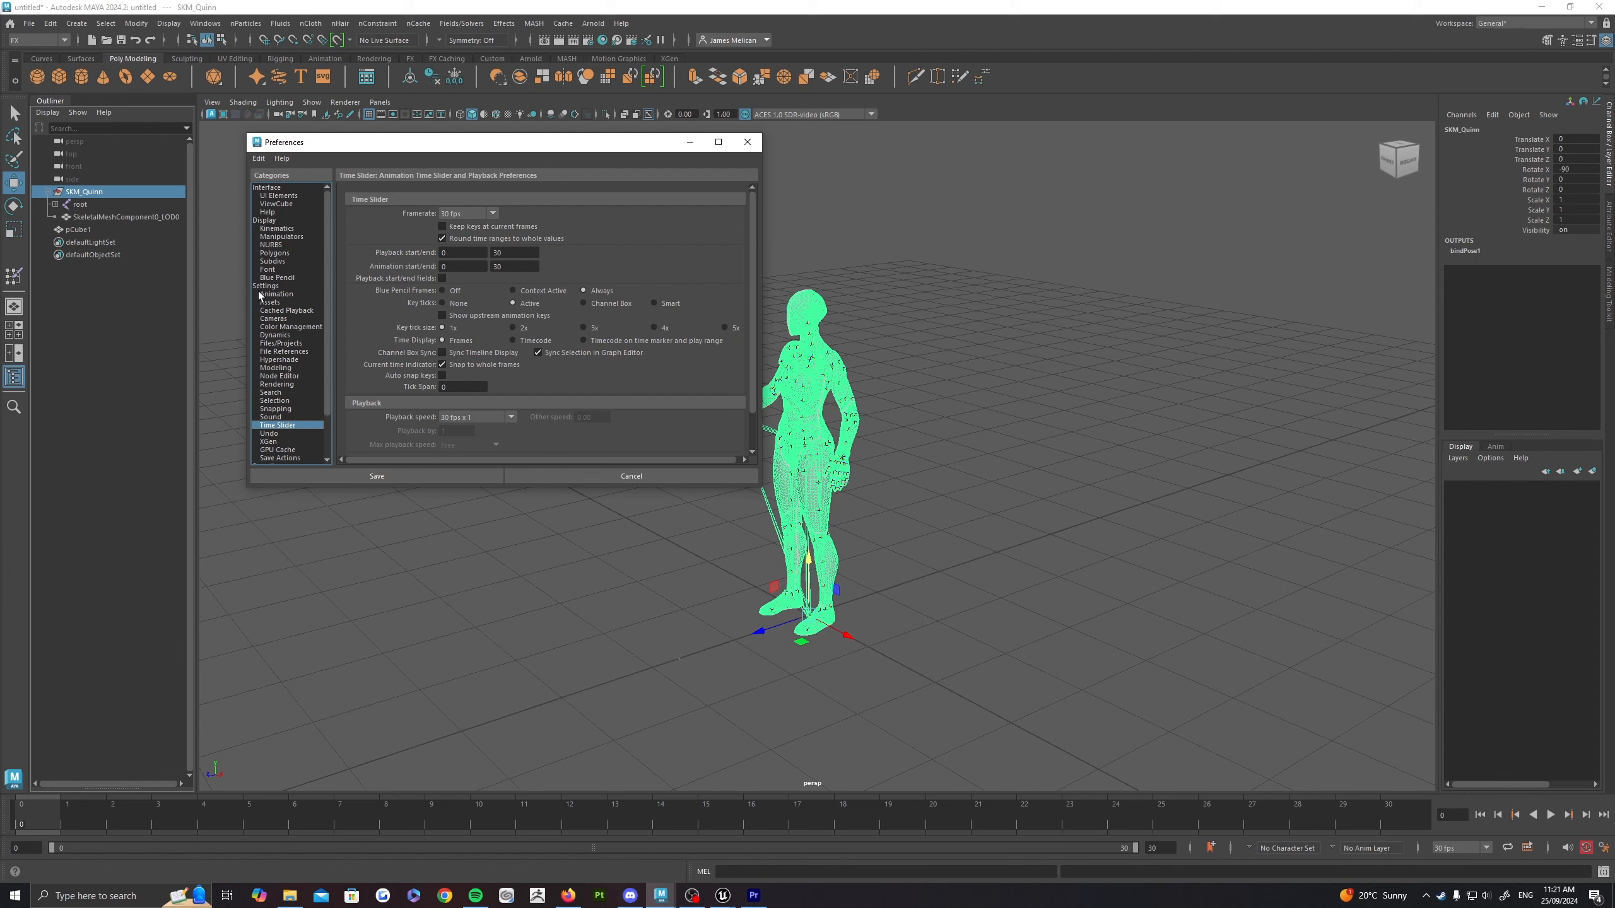
left_click(264, 287)
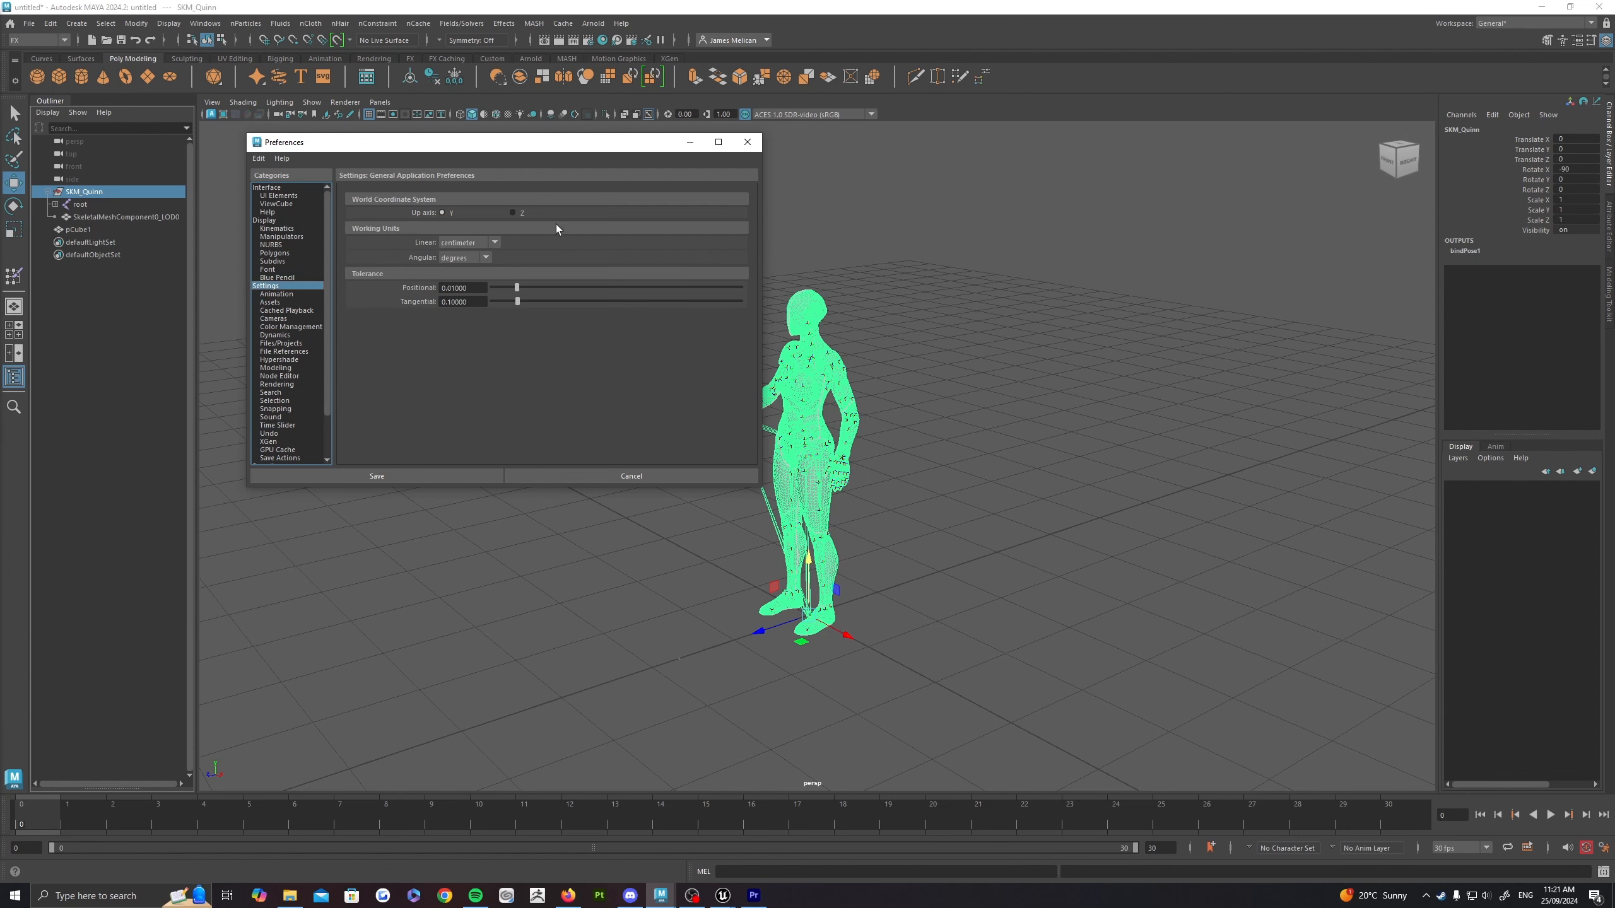
left_click(513, 213)
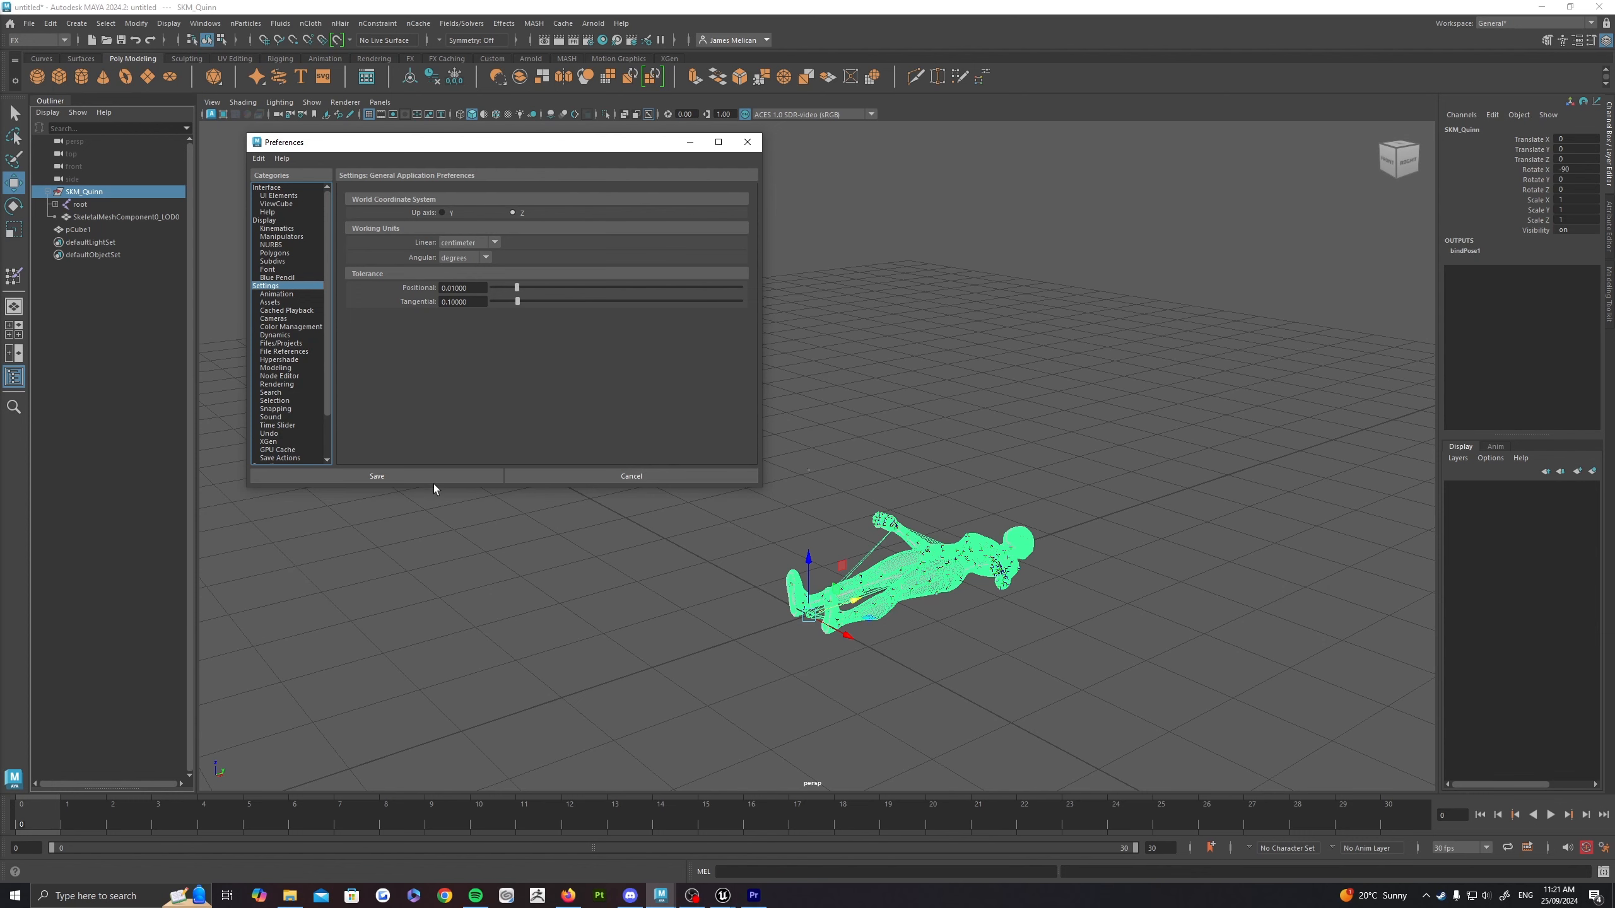
left_click(480, 477)
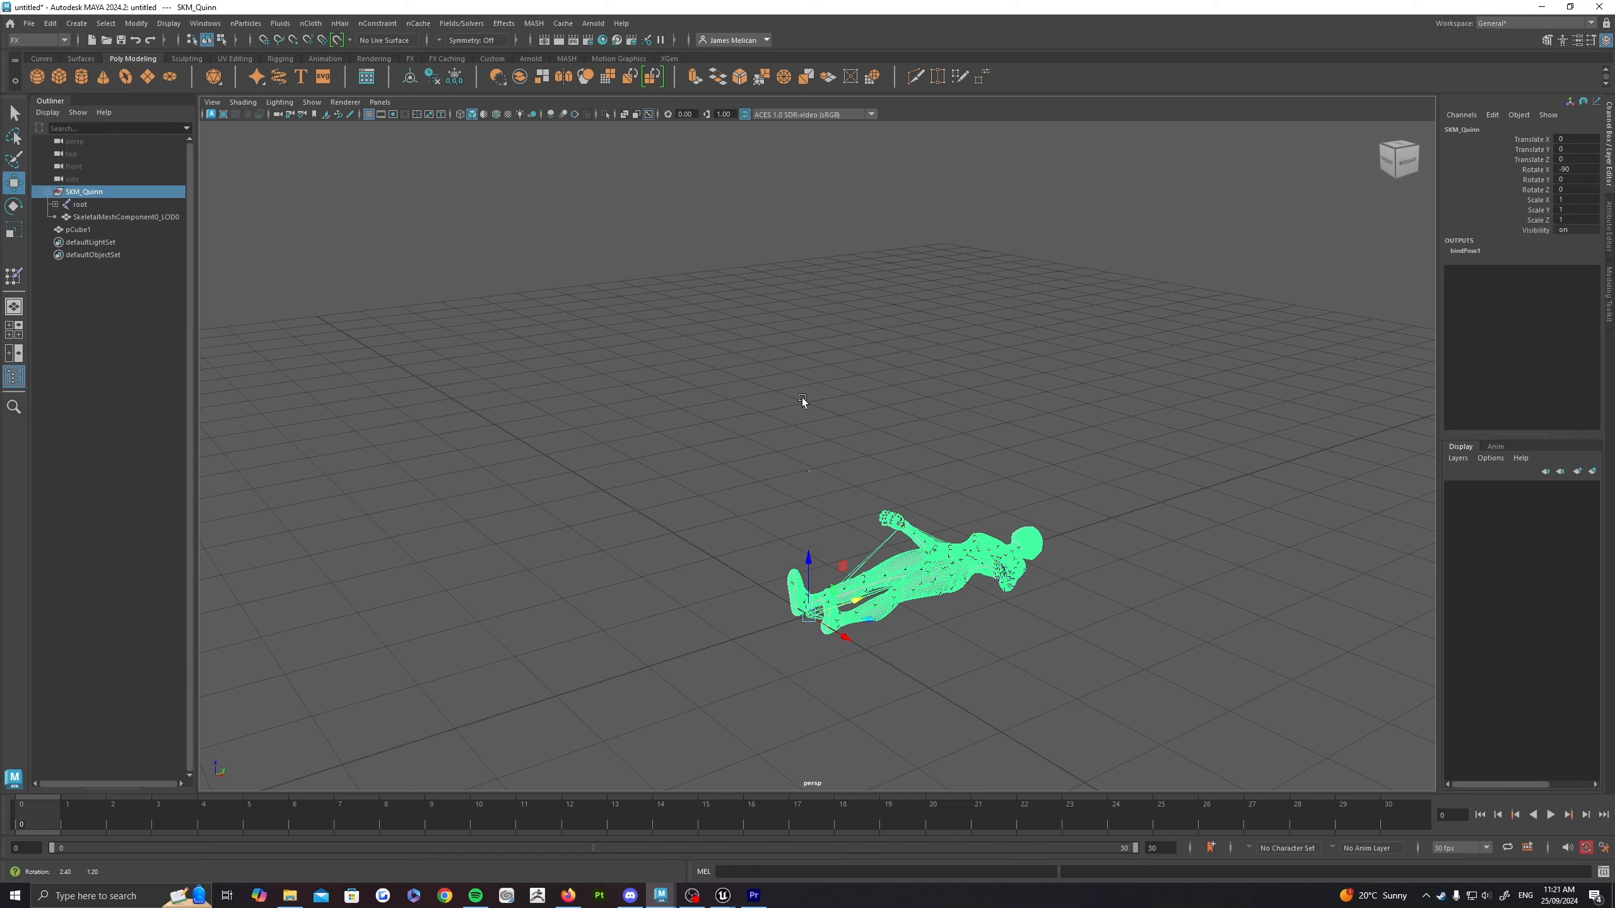
left_click_drag(802, 397, 773, 449, "alt")
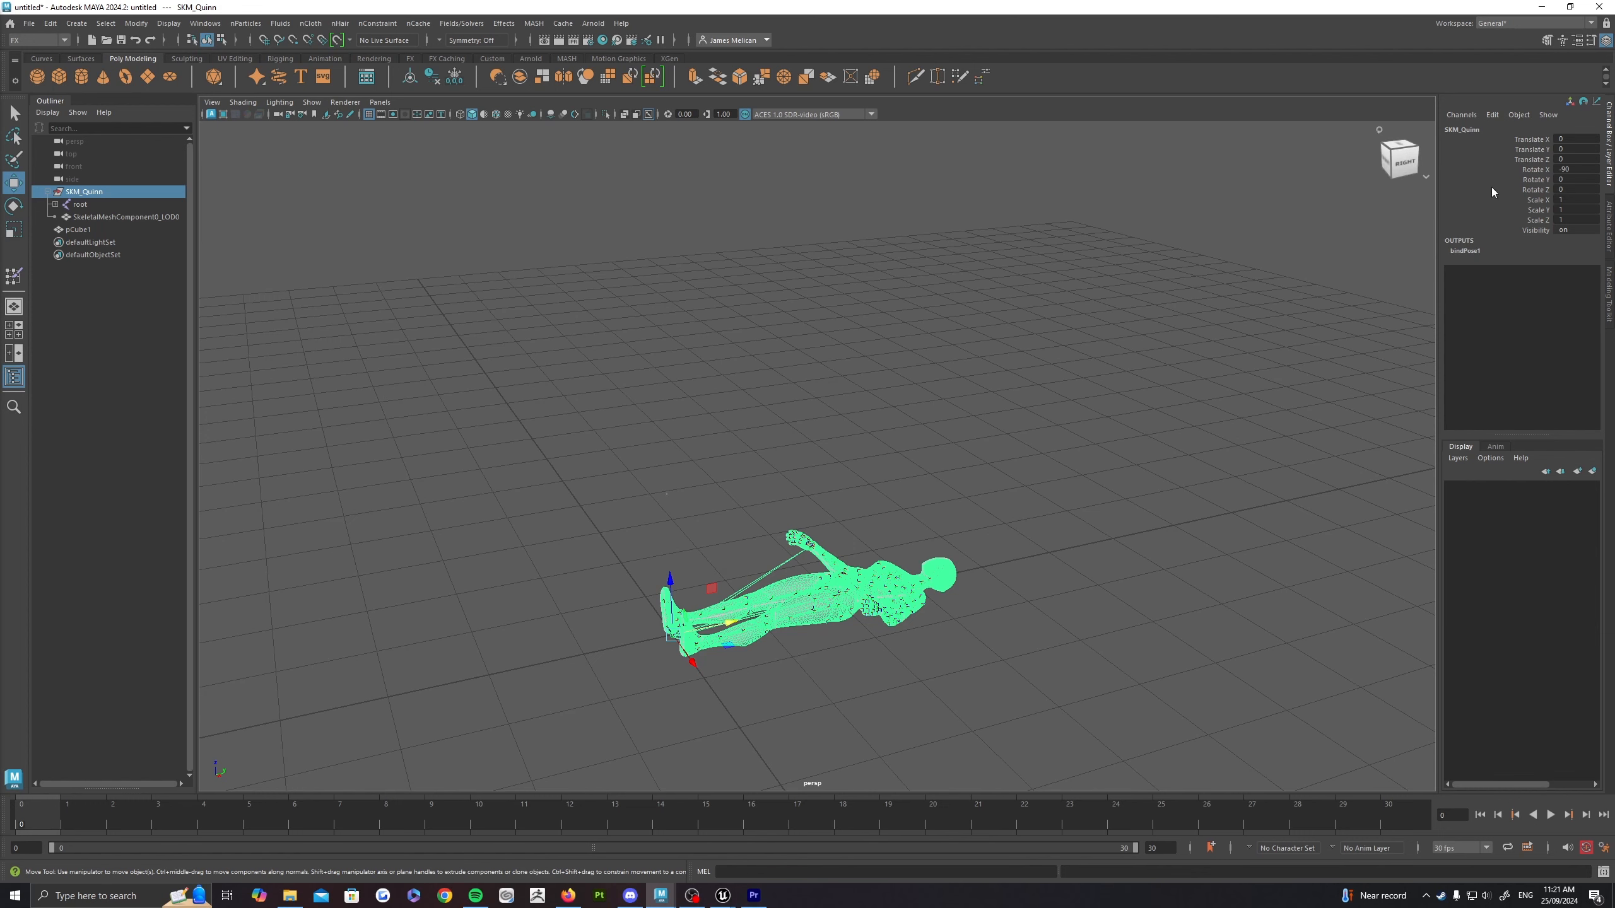
double_click(1573, 170)
type("0")
key("Return")
key("ctrl+z")
key("ctrl+z")
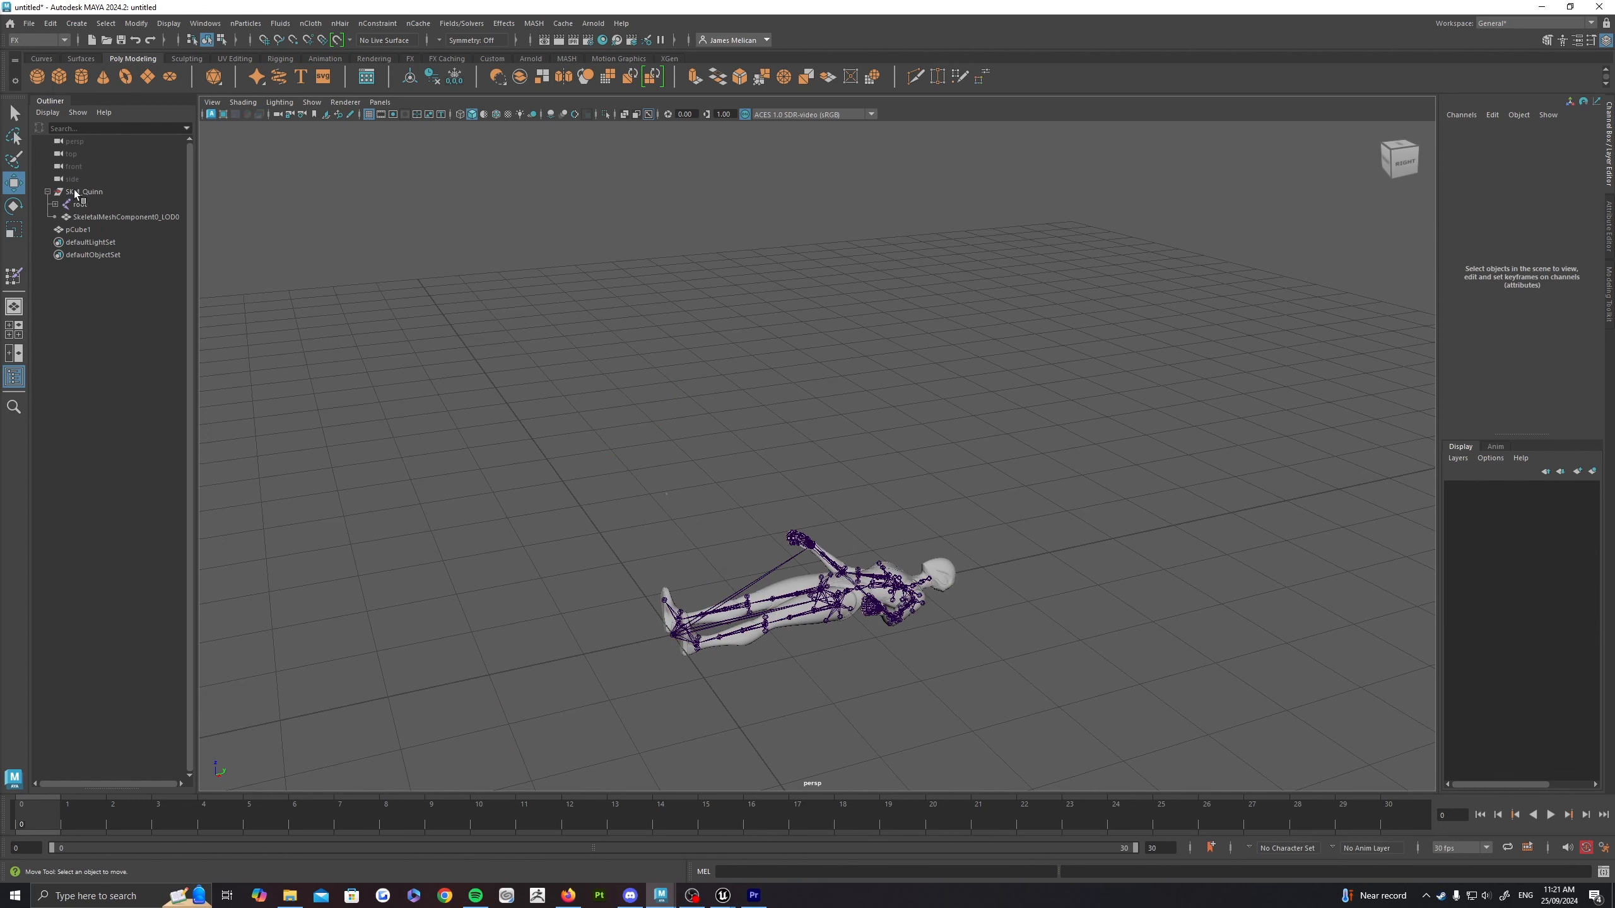
Step: Try to set the SKM_Quinn group's X rotation to 0, compare the skeleton with the mesh, and undo the rotation
left_click(77, 193)
double_click(1567, 171)
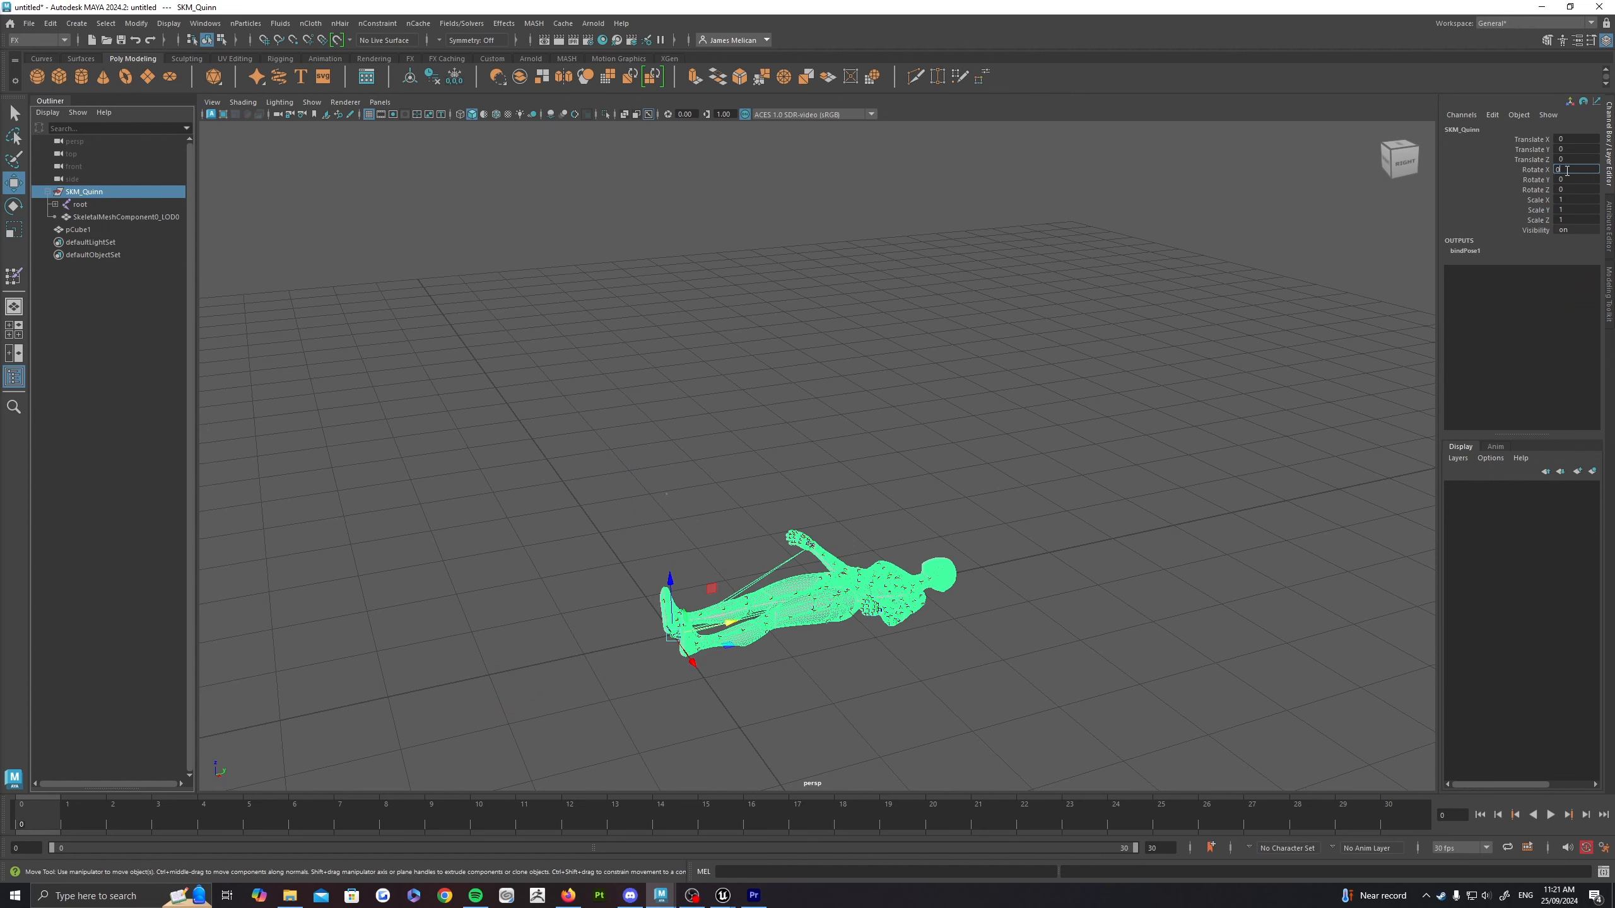
type("0")
key("Return")
left_click(808, 396)
left_click_drag(808, 397, 795, 475, "alt")
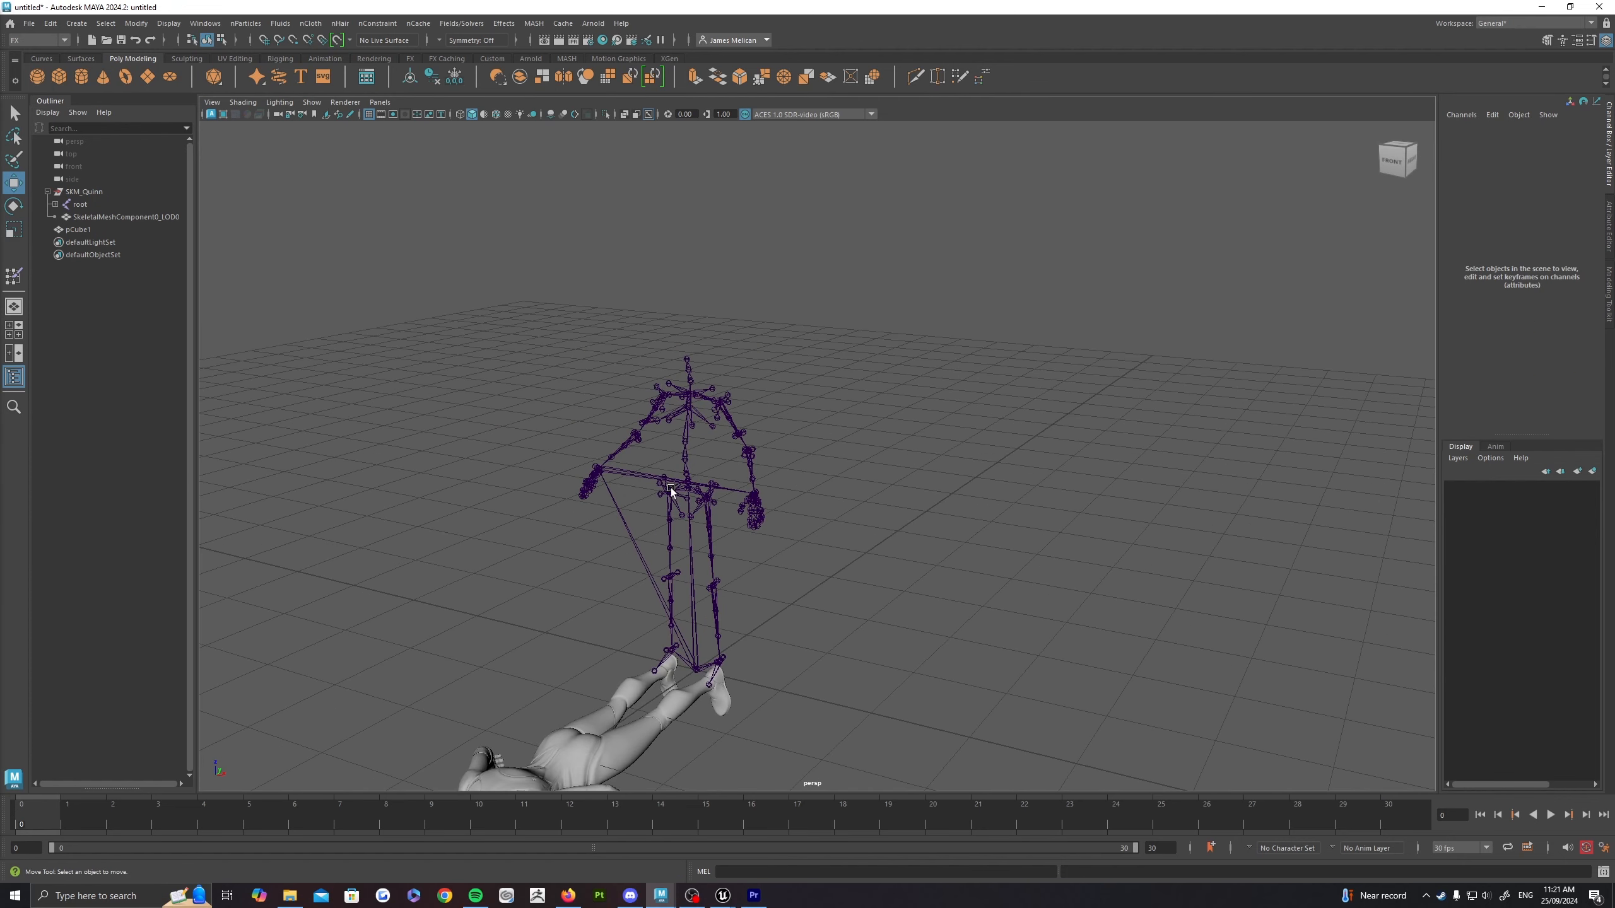
key("ctrl+z")
key("ctrl+z")
key("ctrl+z")
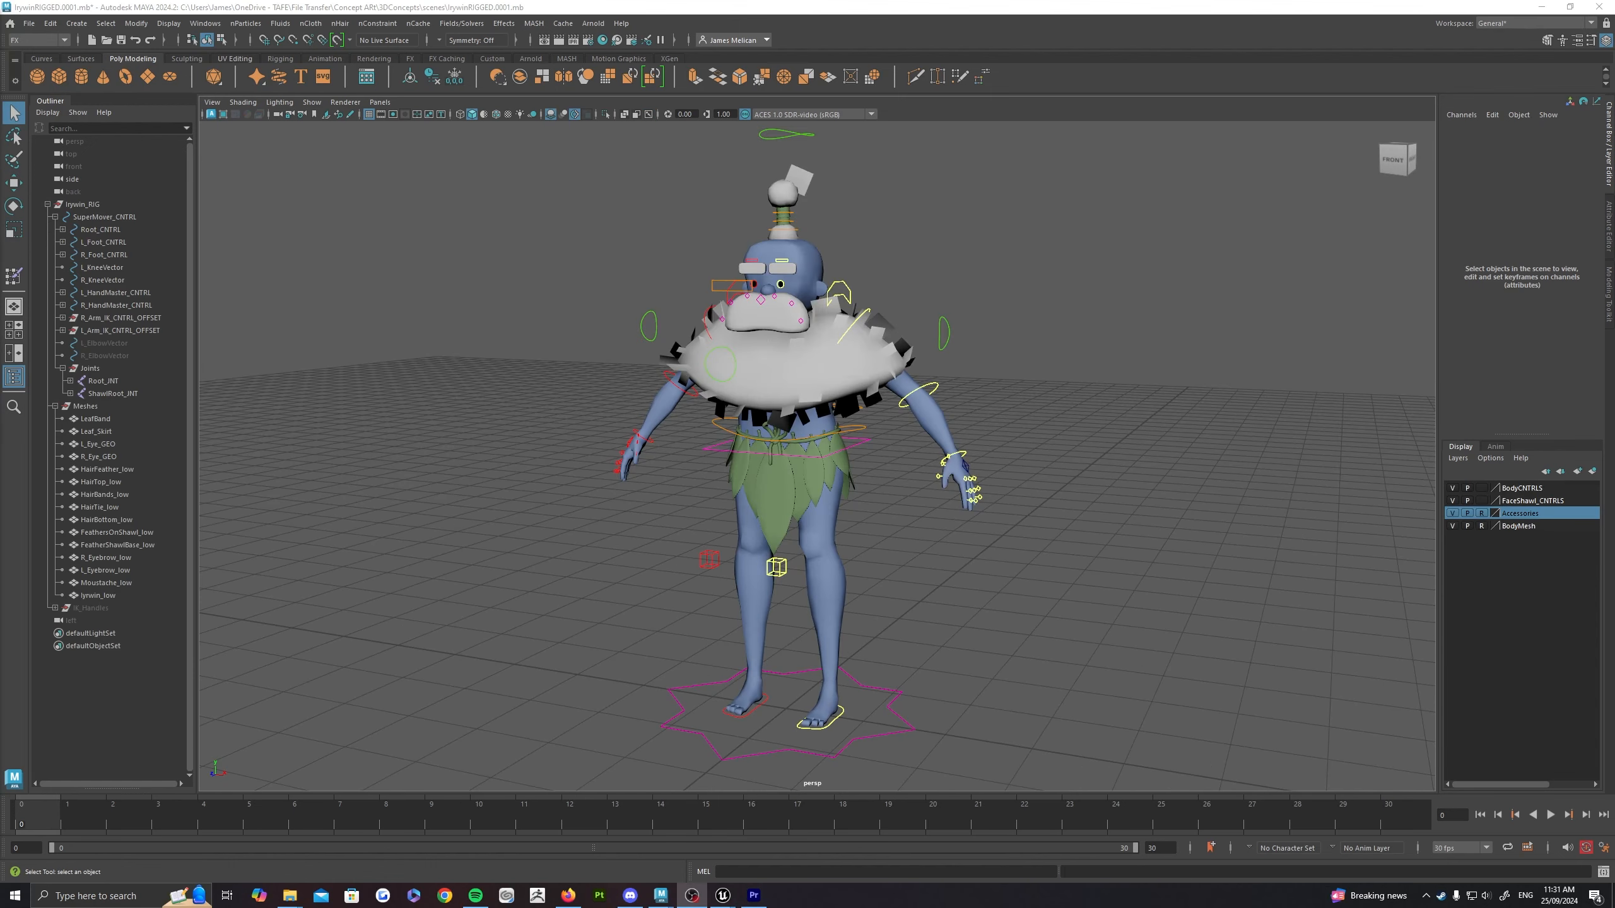
Step: View the rigged character and select the outliner range from Leaf_Skirt through IK_Handles to highlight its meshes
left_click_drag(1138, 311, 919, 432, "alt")
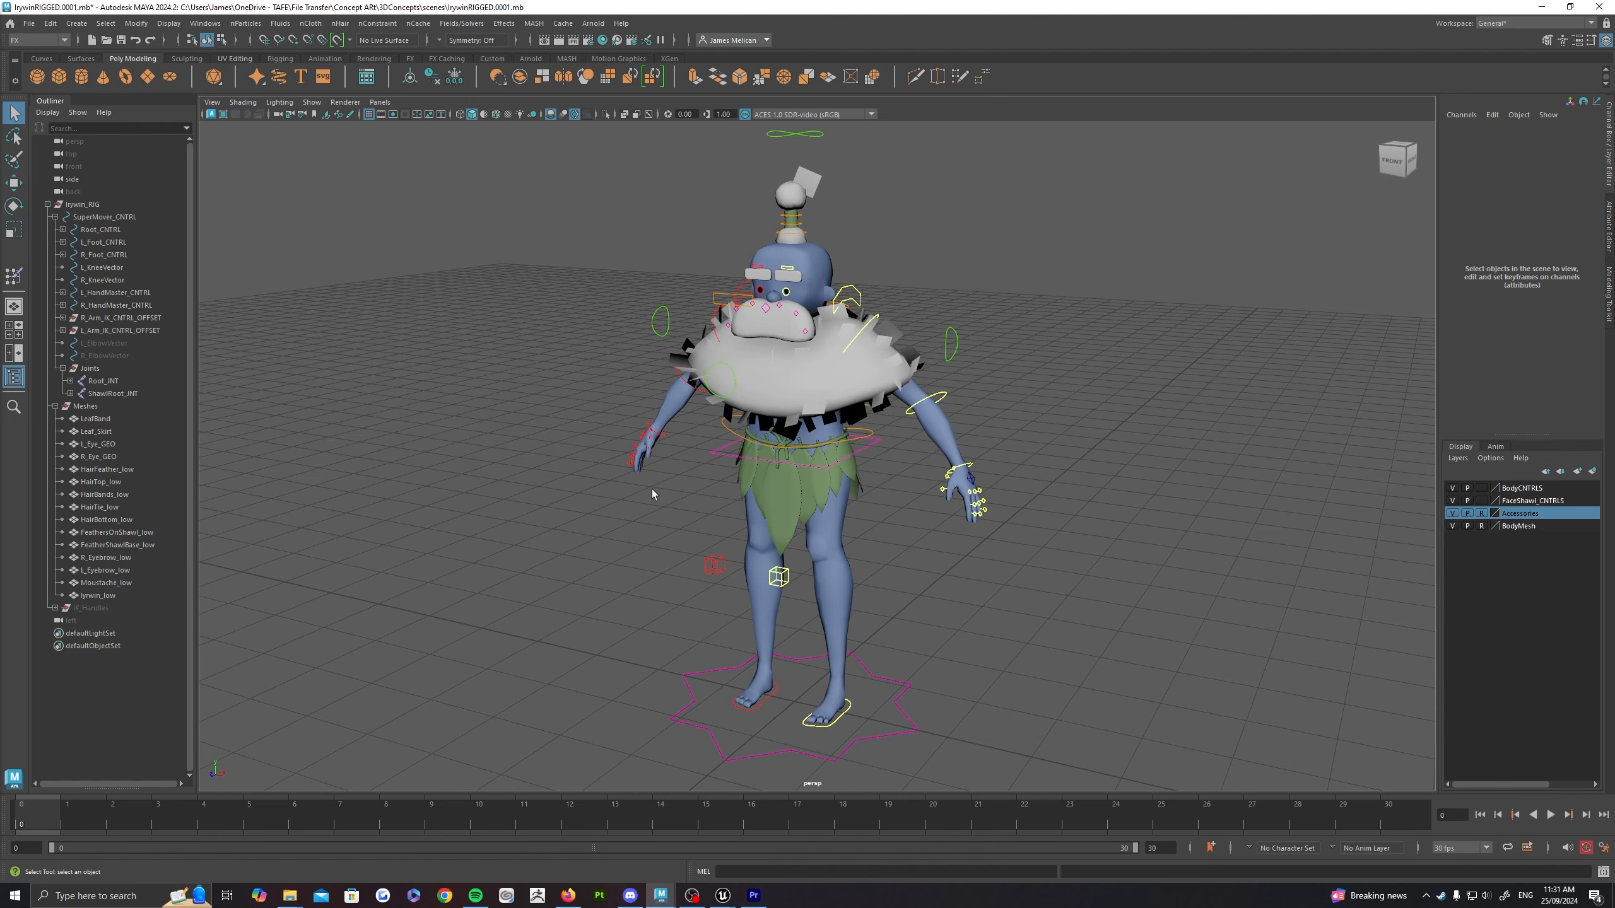
left_click_drag(890, 489, 836, 466, "alt")
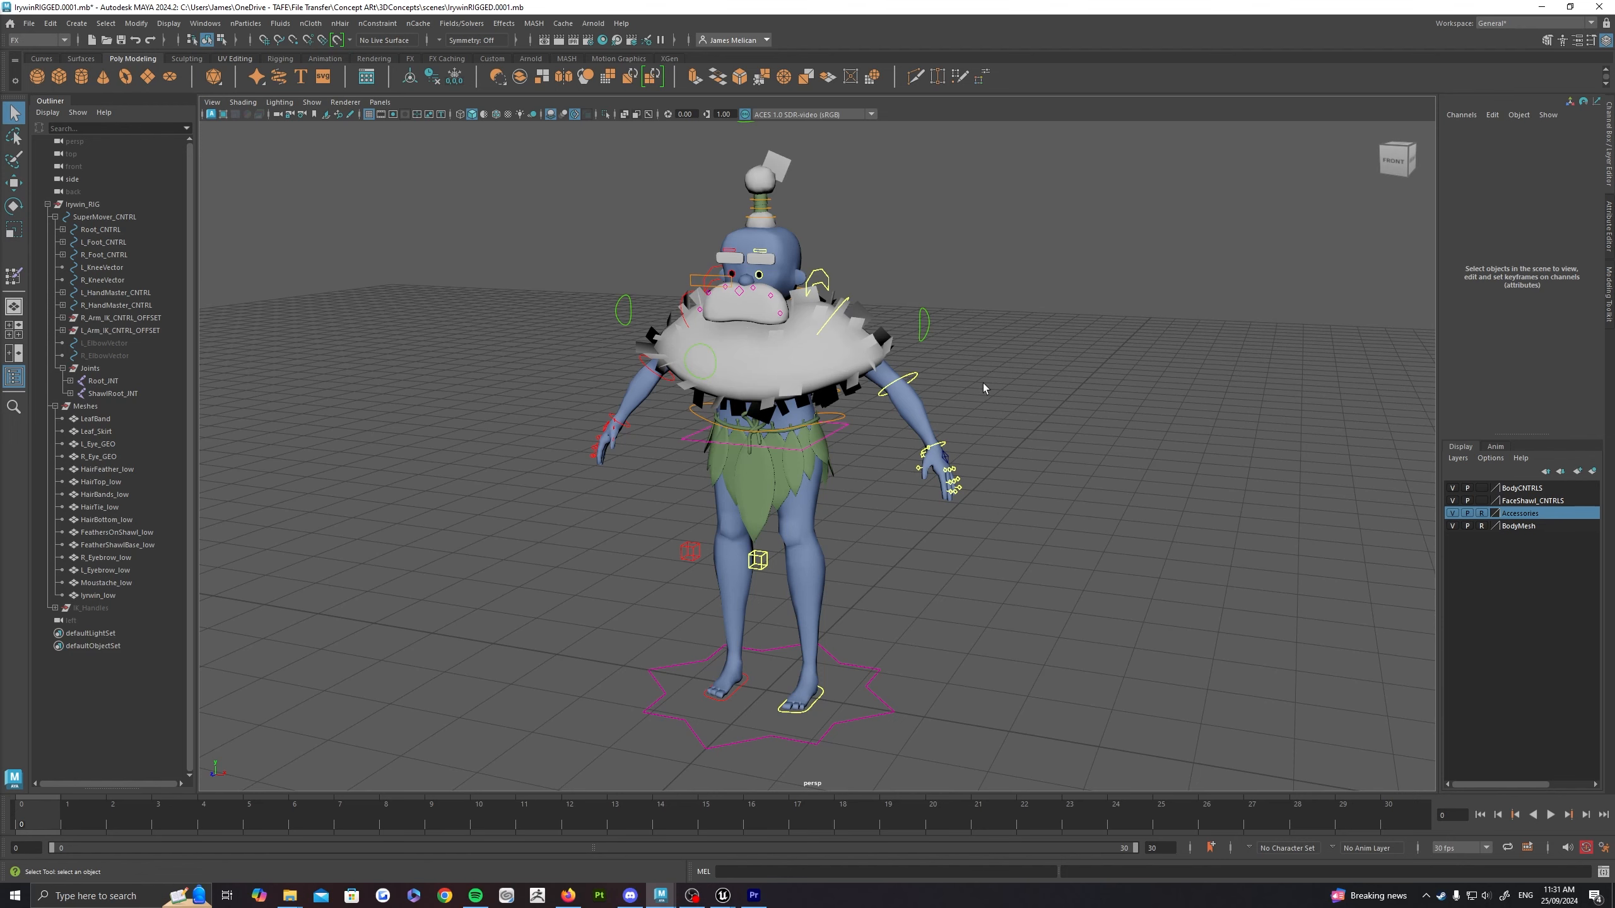
middle_click_drag(854, 289, 798, 307, "alt")
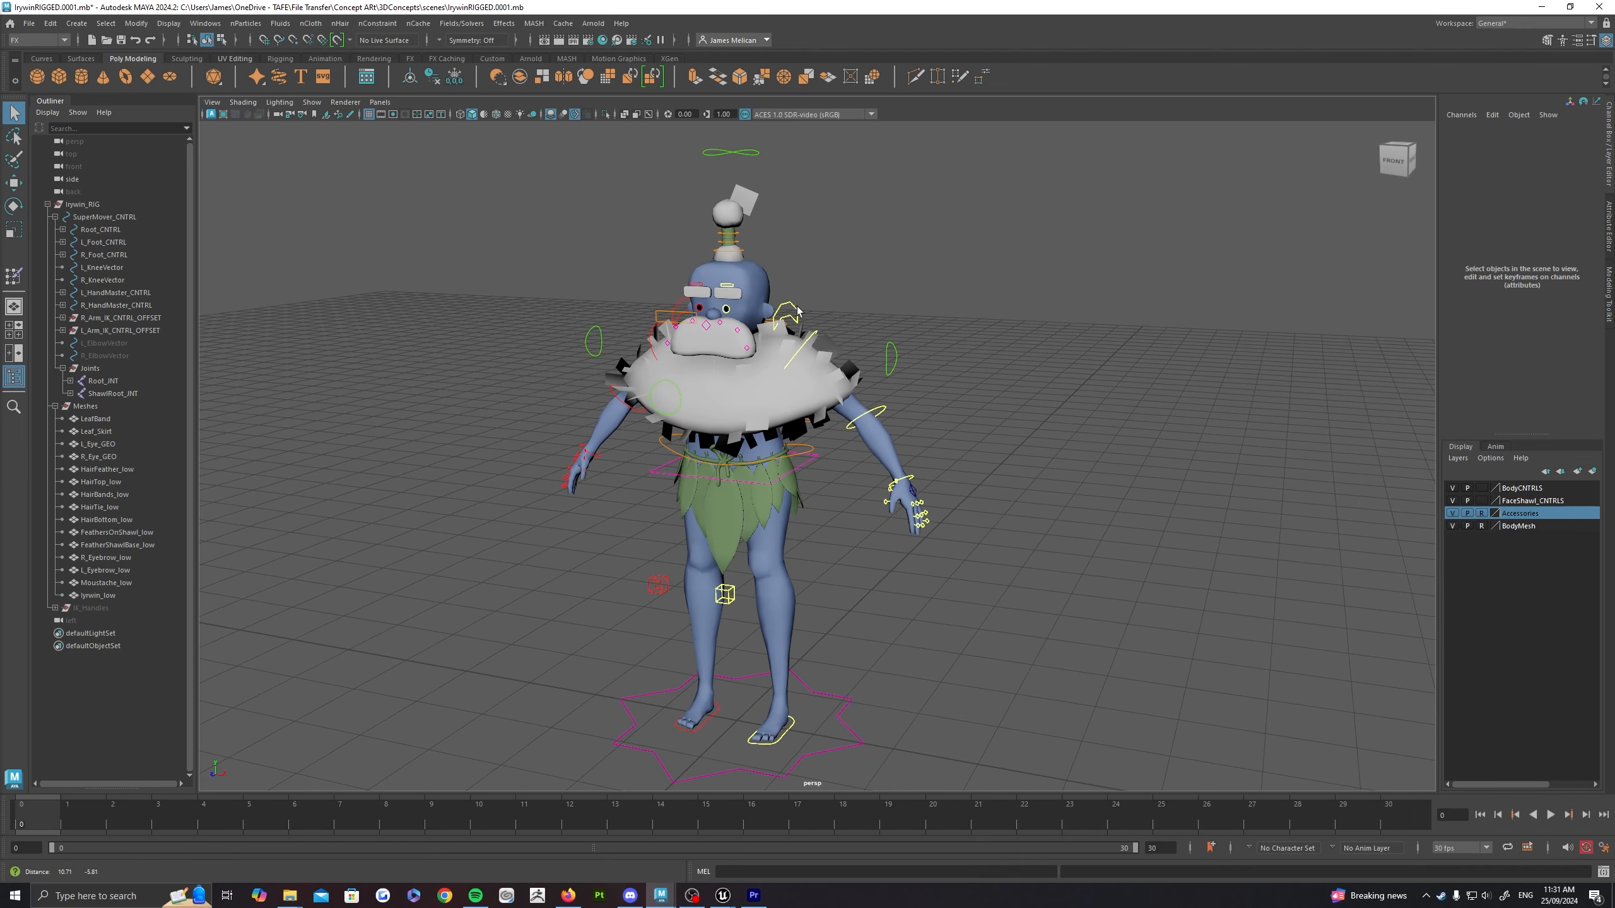
scroll(749, 396, "up", 3)
left_click_drag(749, 396, 732, 398, "alt")
scroll(731, 400, "down", 4)
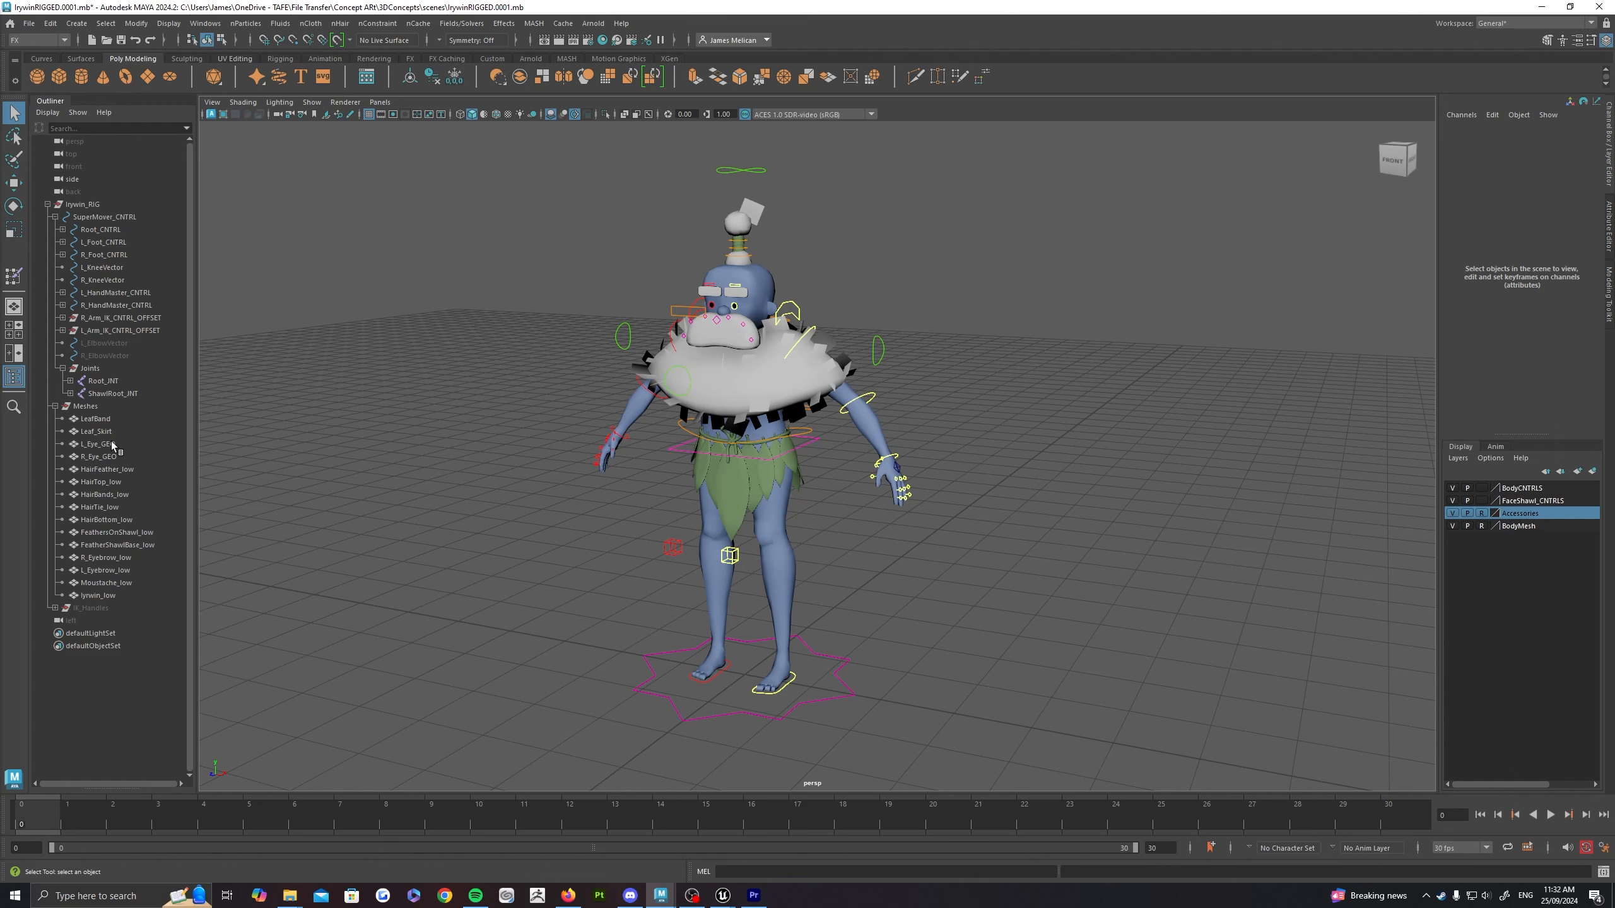
left_click(101, 420)
left_click(100, 471)
left_click(103, 433)
left_click(105, 607, "shift")
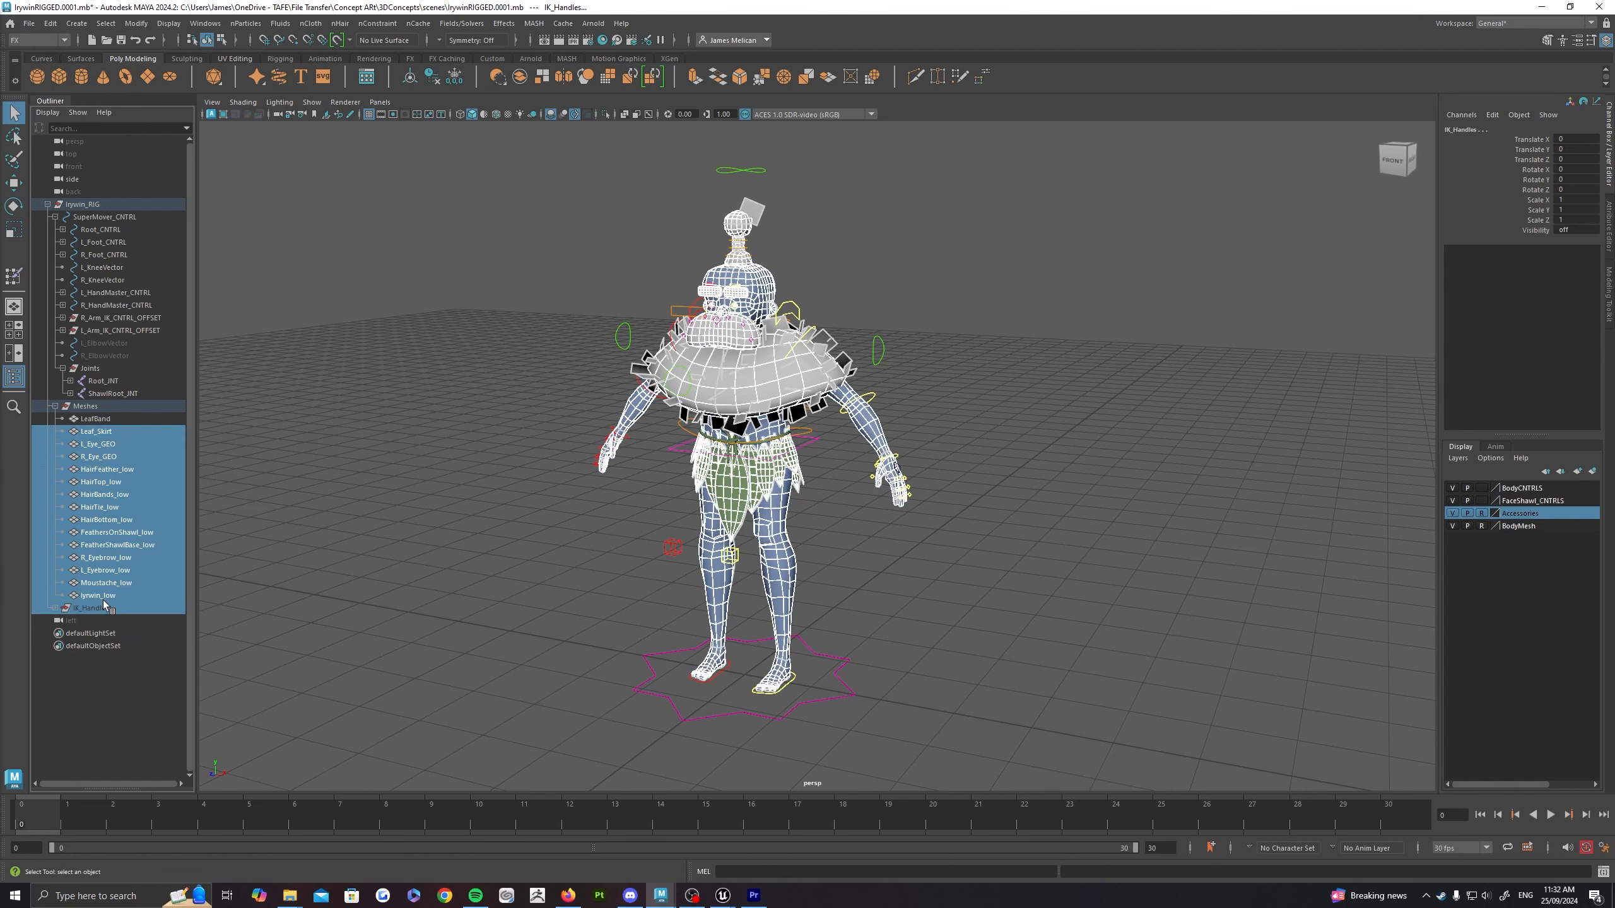
Step: Select the two root joints, Root_JNT and ShawlRoot_JNT, in the Joints group
left_click(127, 433)
left_click(106, 395)
left_click(104, 383, "shift")
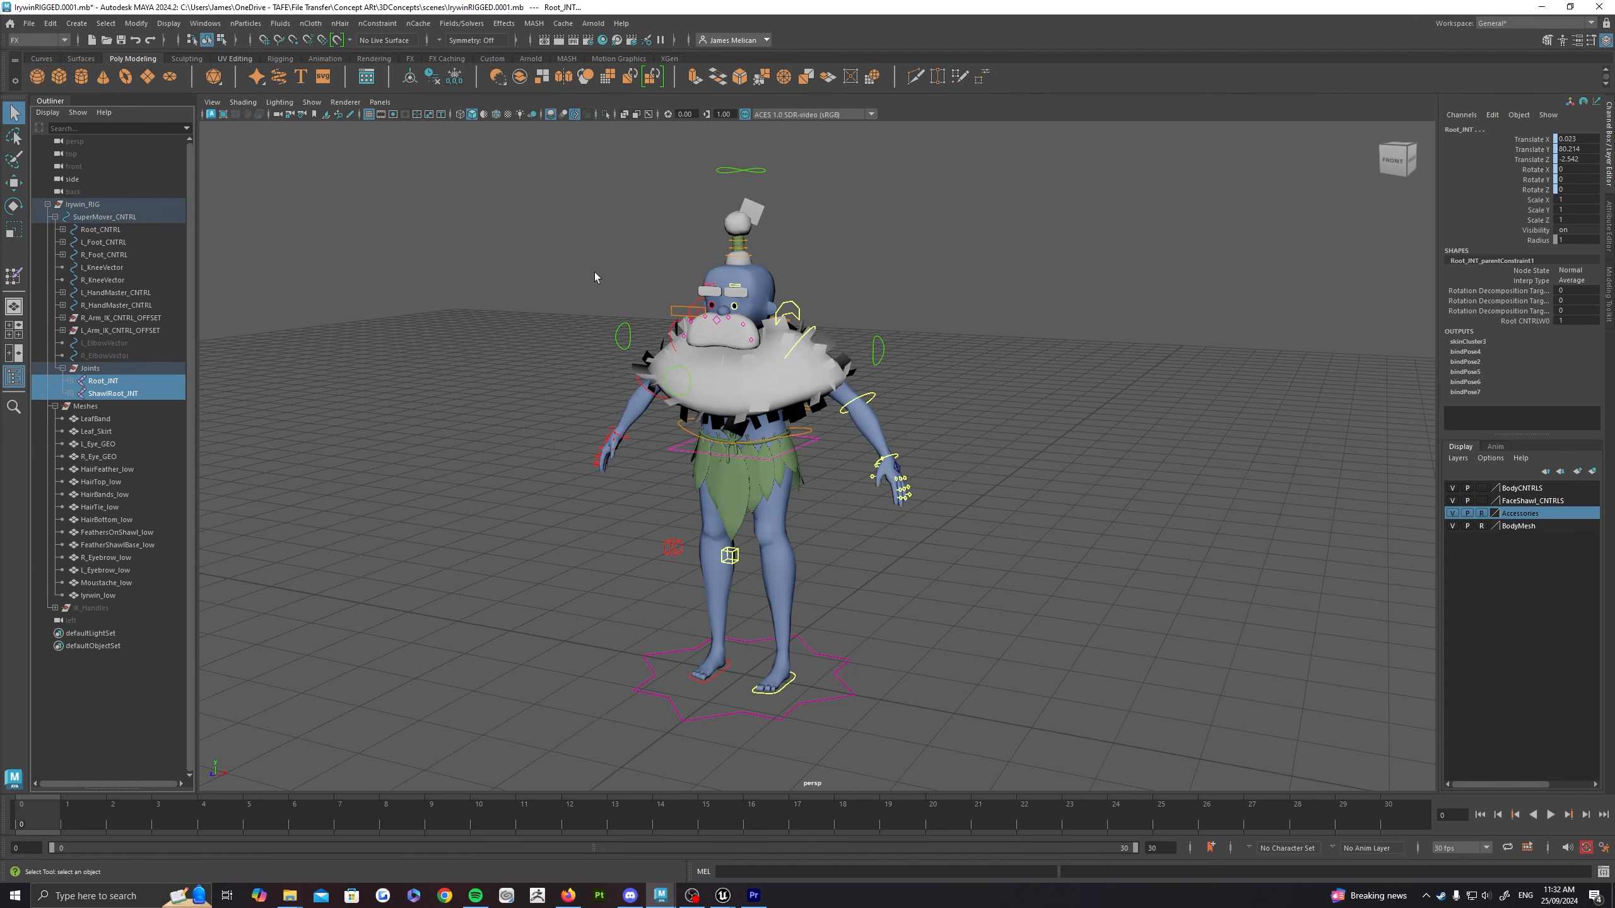
Step: Turn on the display of joints in the viewport and clear the selection
scroll(594, 278, "up", 2)
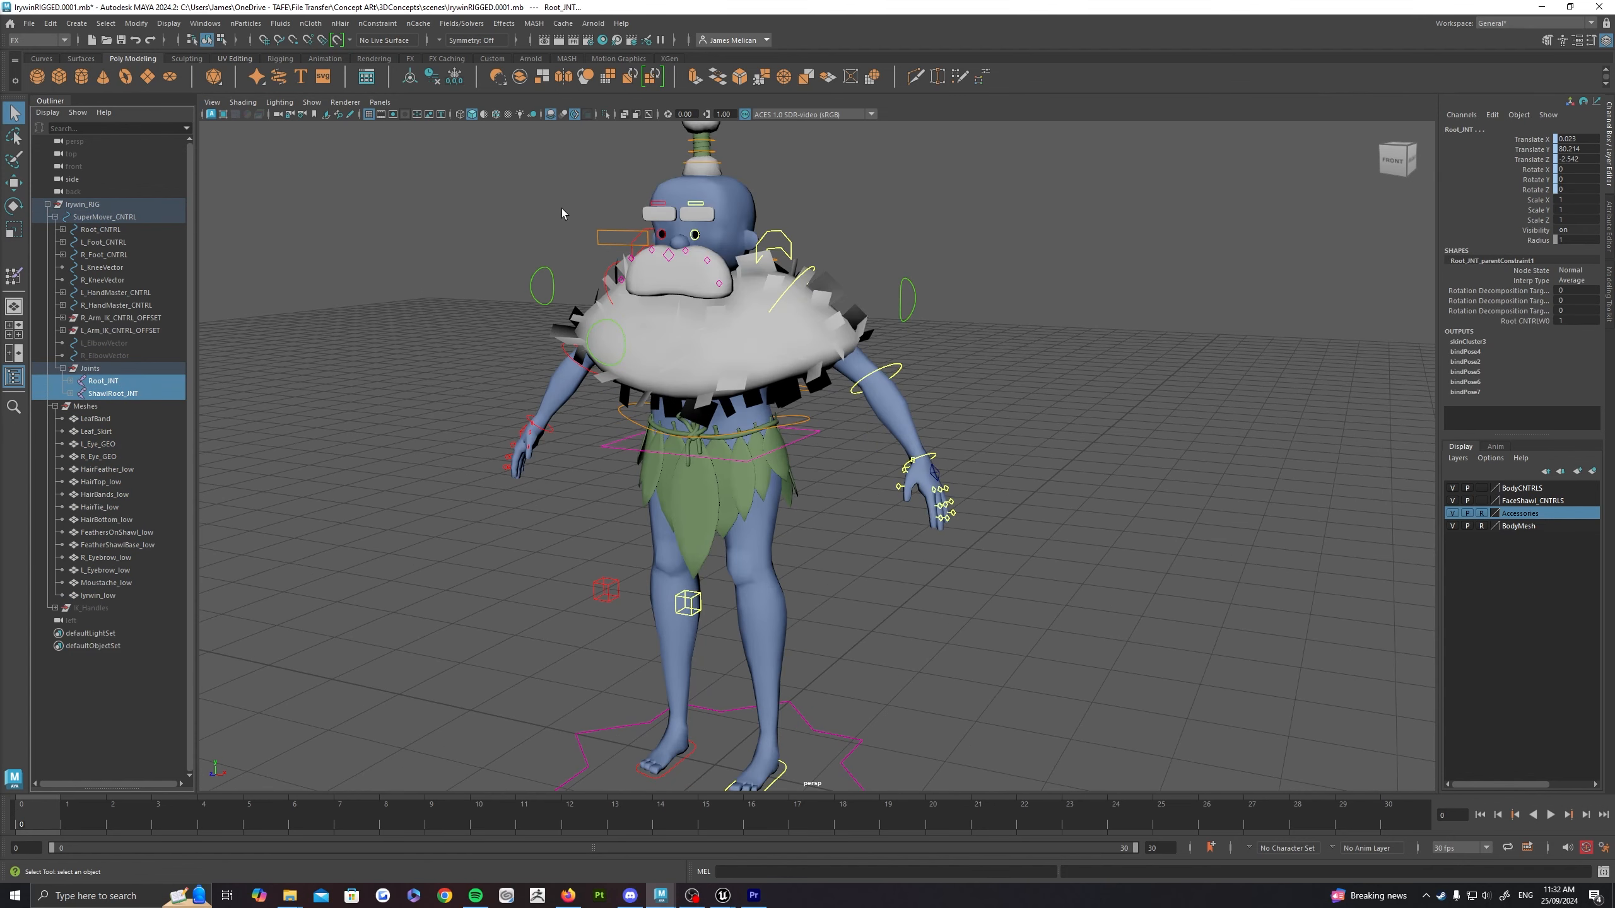
left_click(312, 103)
mouse_move(376, 158)
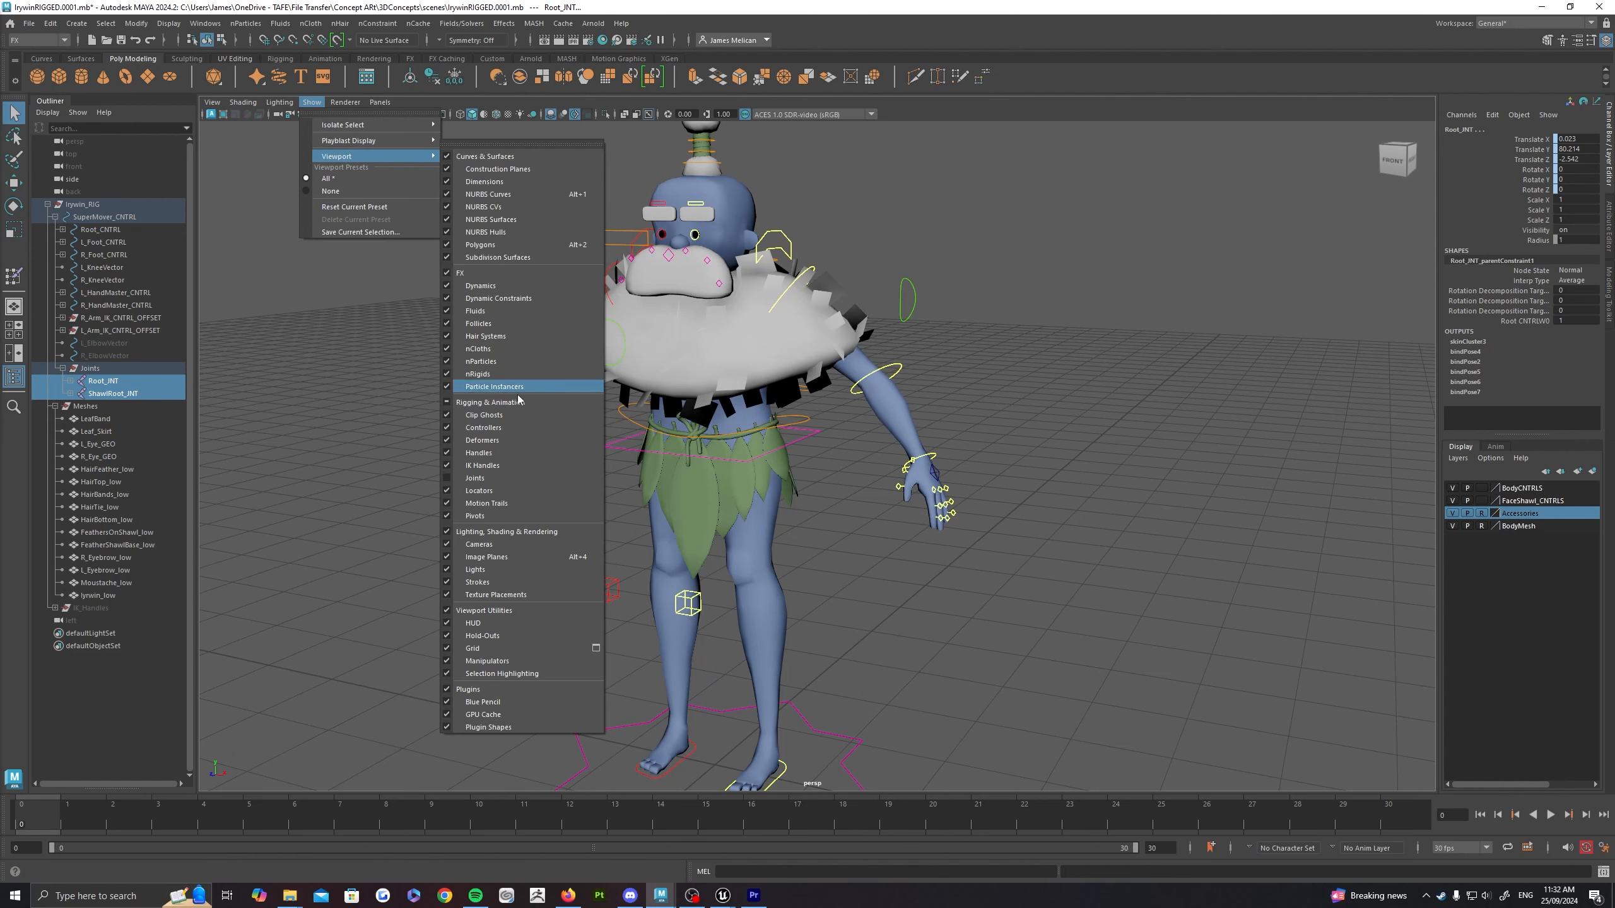
left_click(528, 478)
middle_click_drag(960, 310, 974, 303, "alt")
left_click(974, 303)
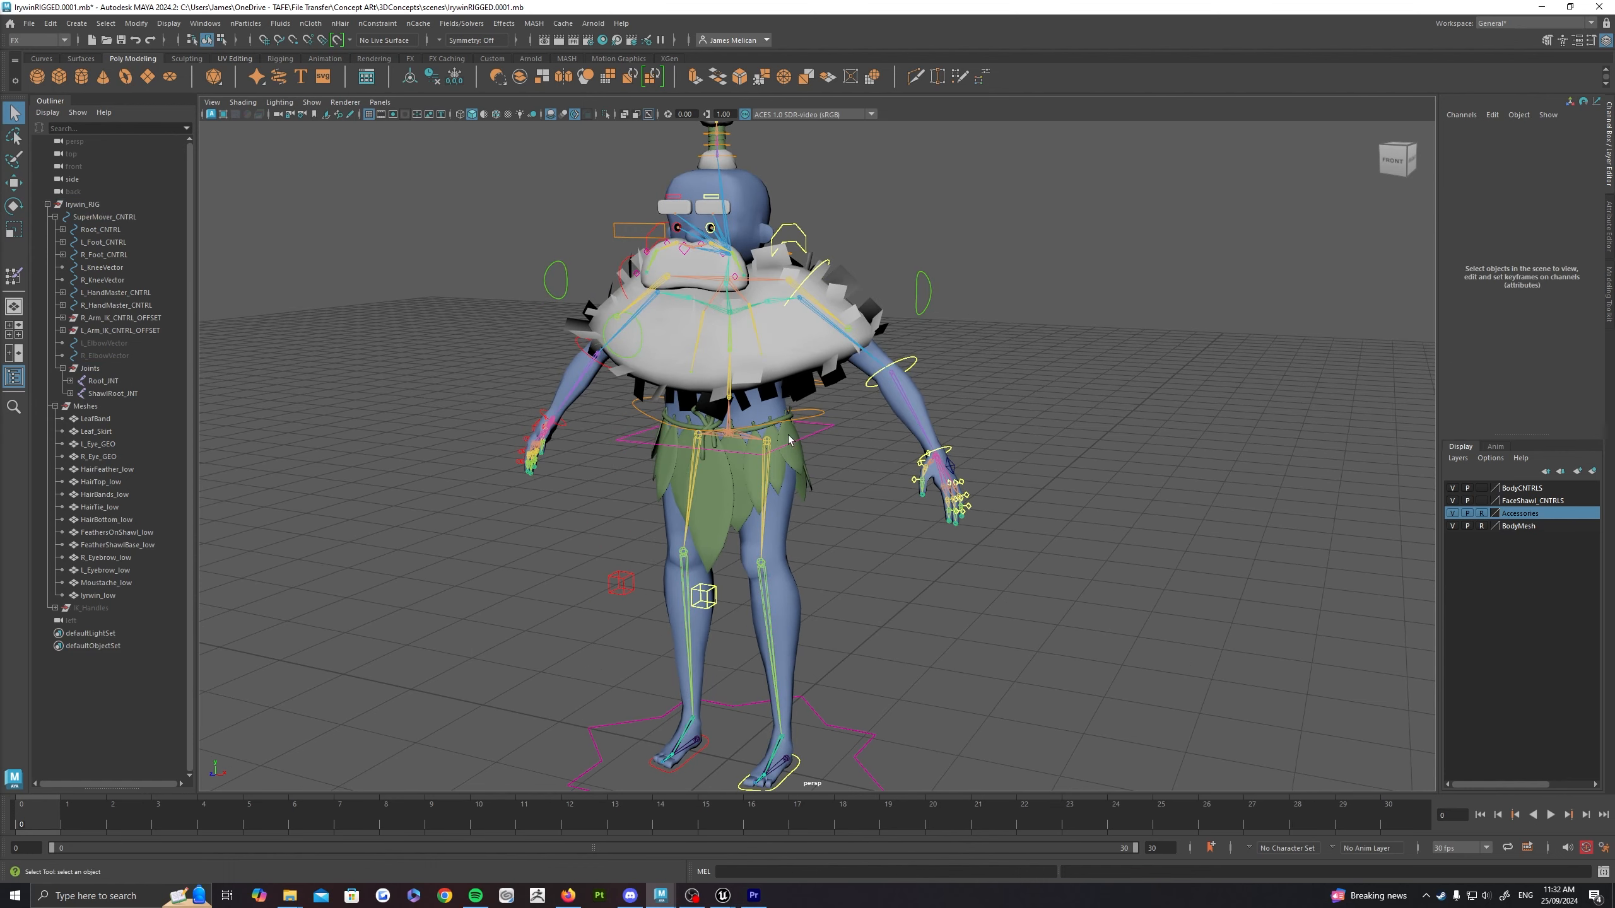
Step: Select Spine_1_JNT and Pelvis_JNT one after the other to examine the joint chains that branch from each
middle_click_drag(763, 369, 703, 407, "alt")
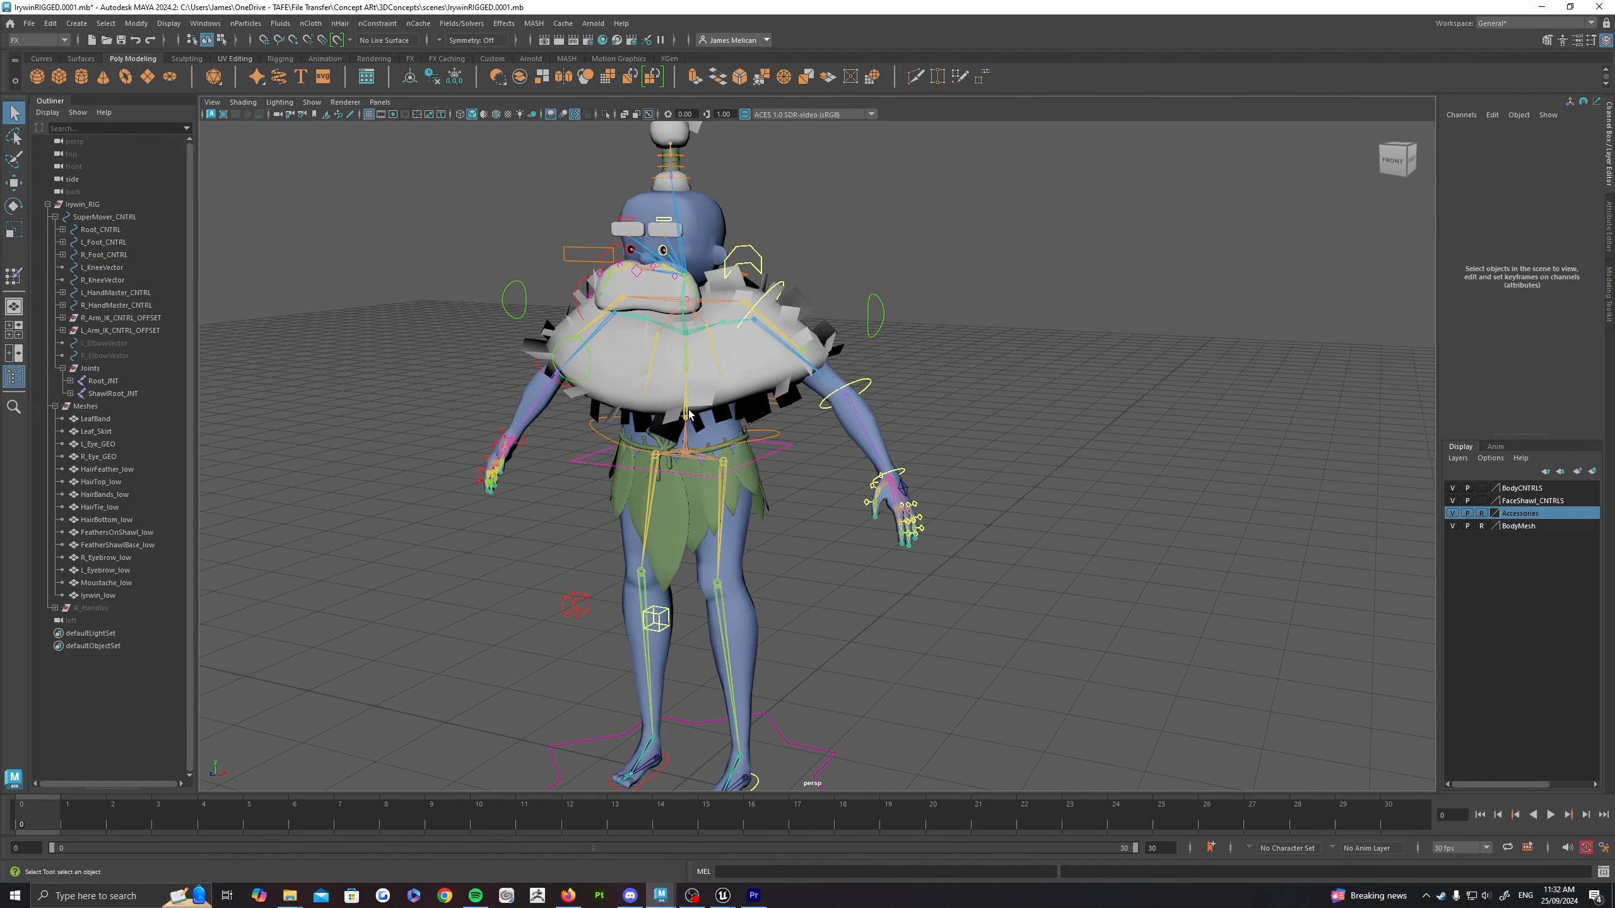
left_click(685, 407)
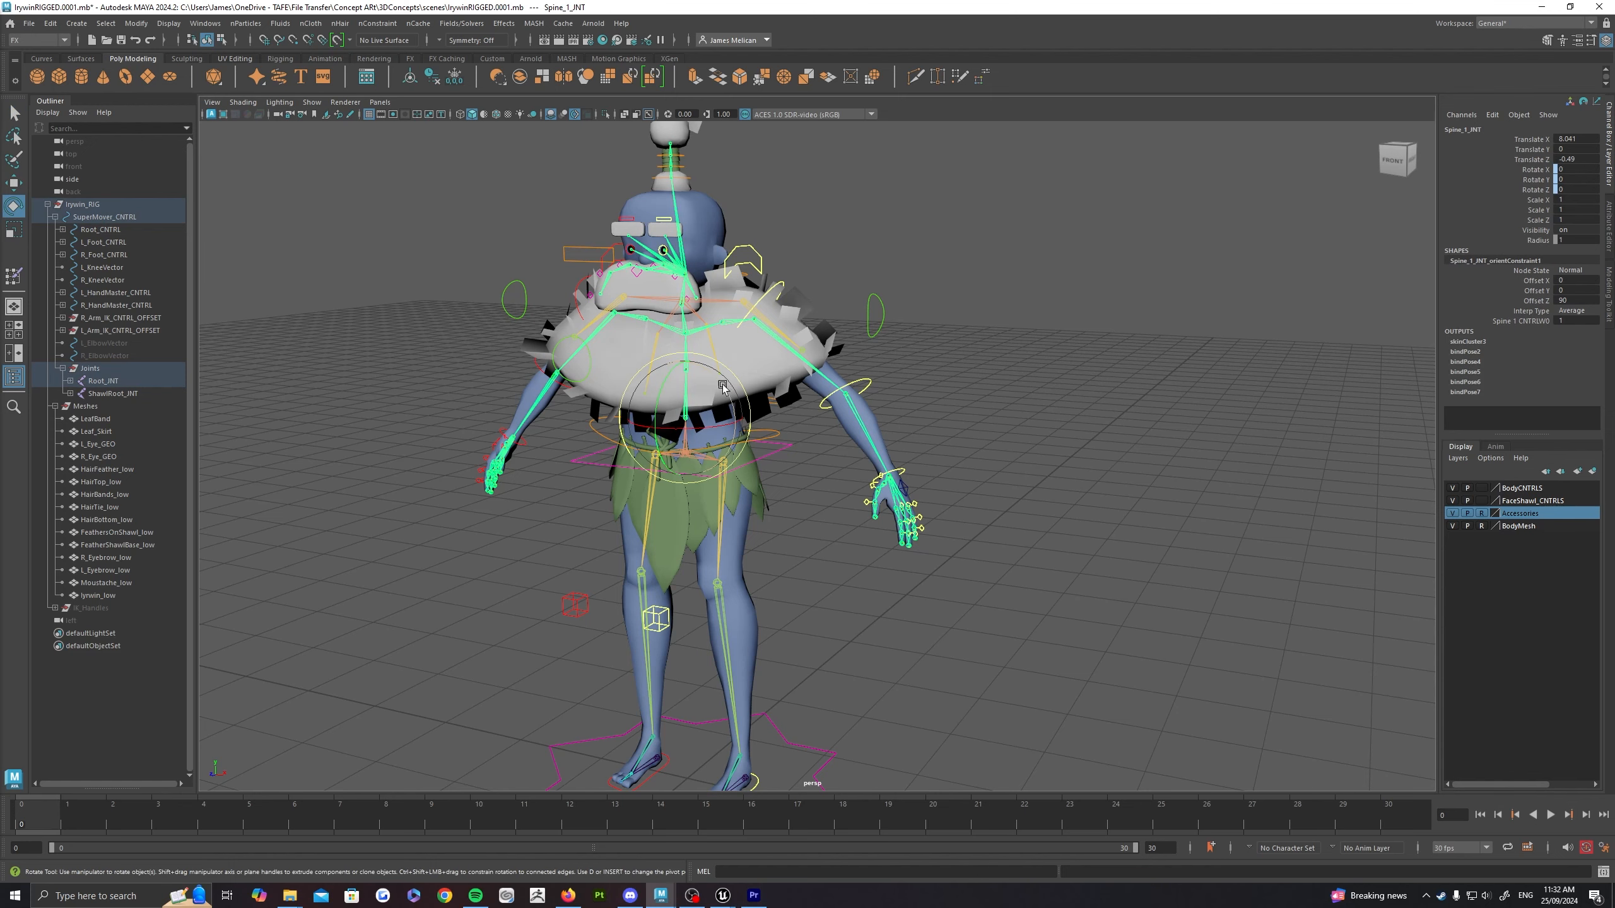
key("w")
scroll(790, 389, "up", 2)
middle_click_drag(790, 389, 856, 381, "alt")
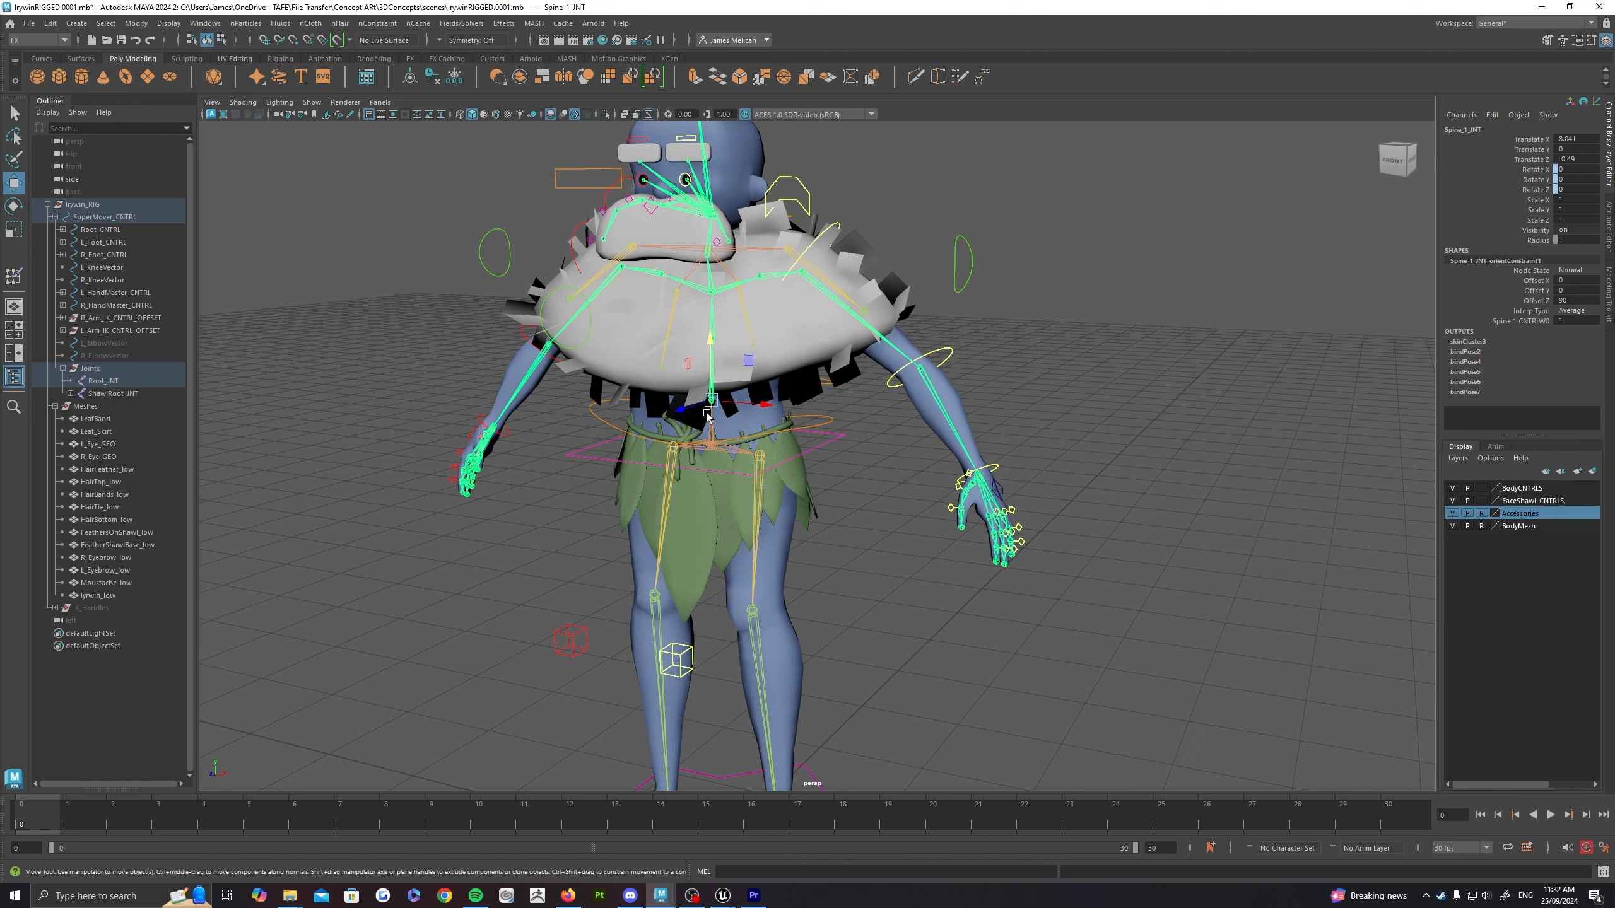
middle_click_drag(718, 453, 720, 431, "alt")
left_click(715, 430)
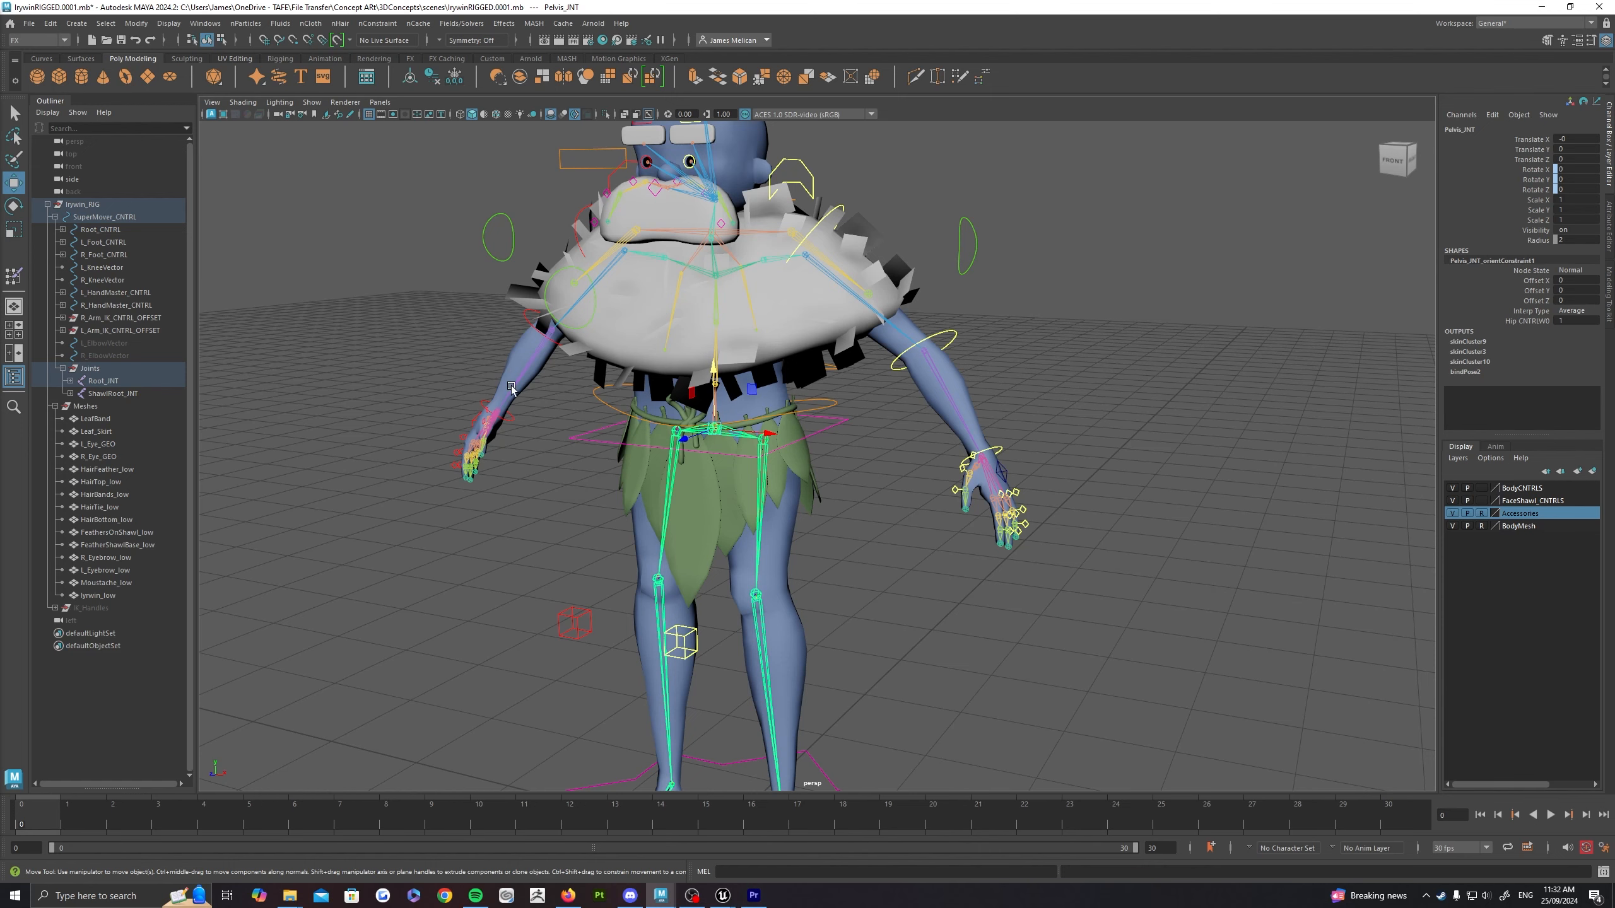
Step: Select the left eye control, L_Eye_CNTRL, on the character's face
scroll(709, 331, "down", 2)
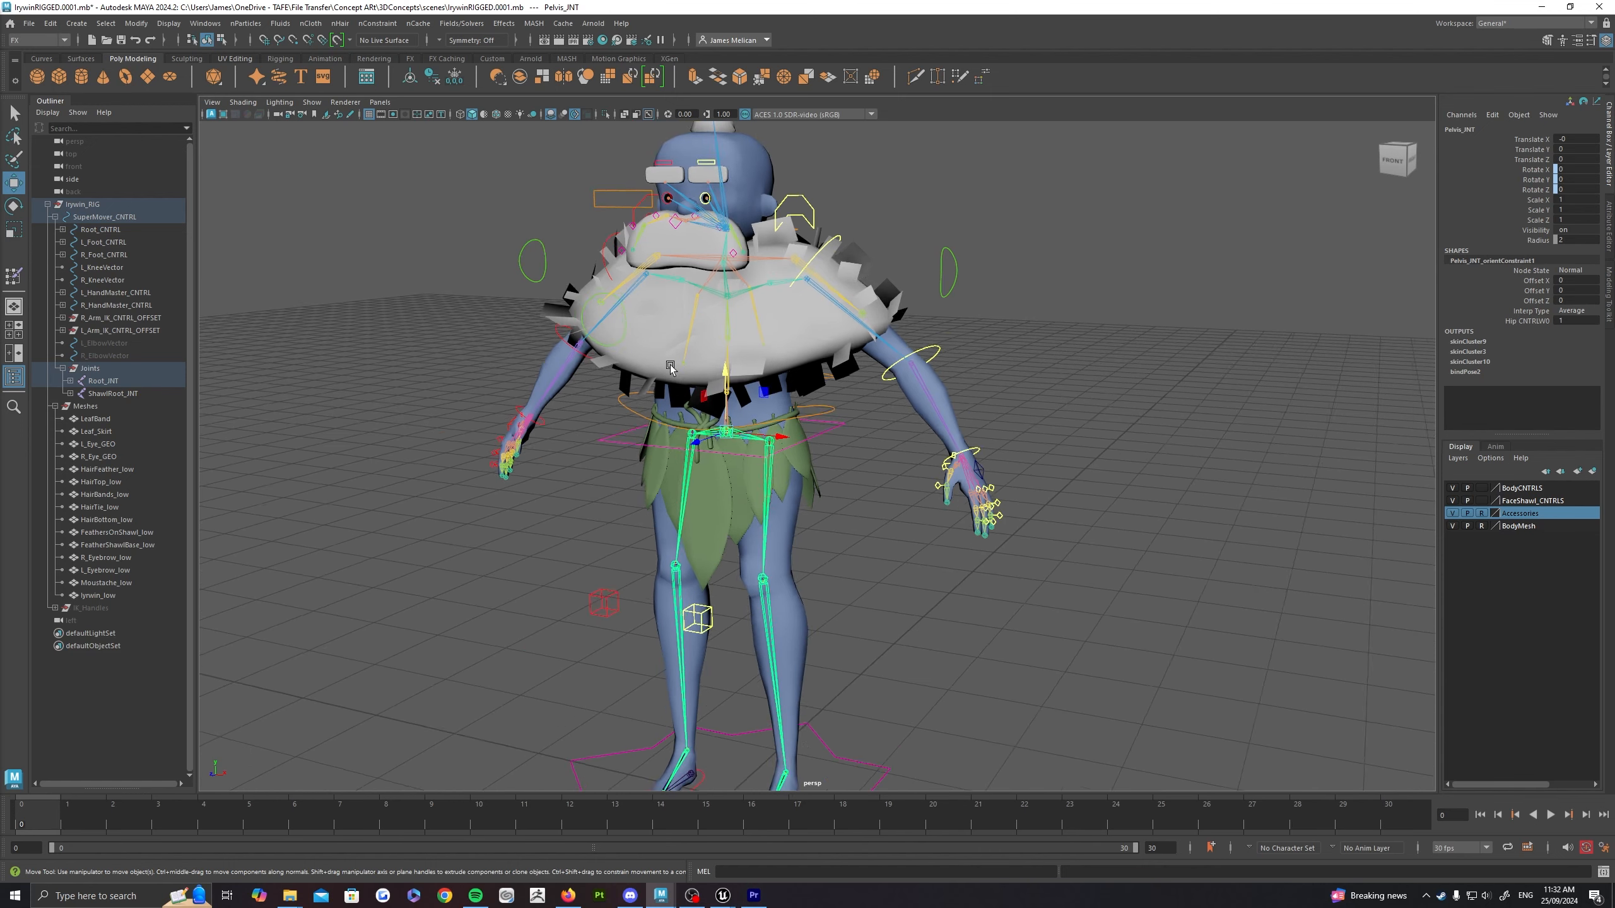
middle_click_drag(716, 323, 717, 395, "alt")
scroll(699, 356, "up", 2)
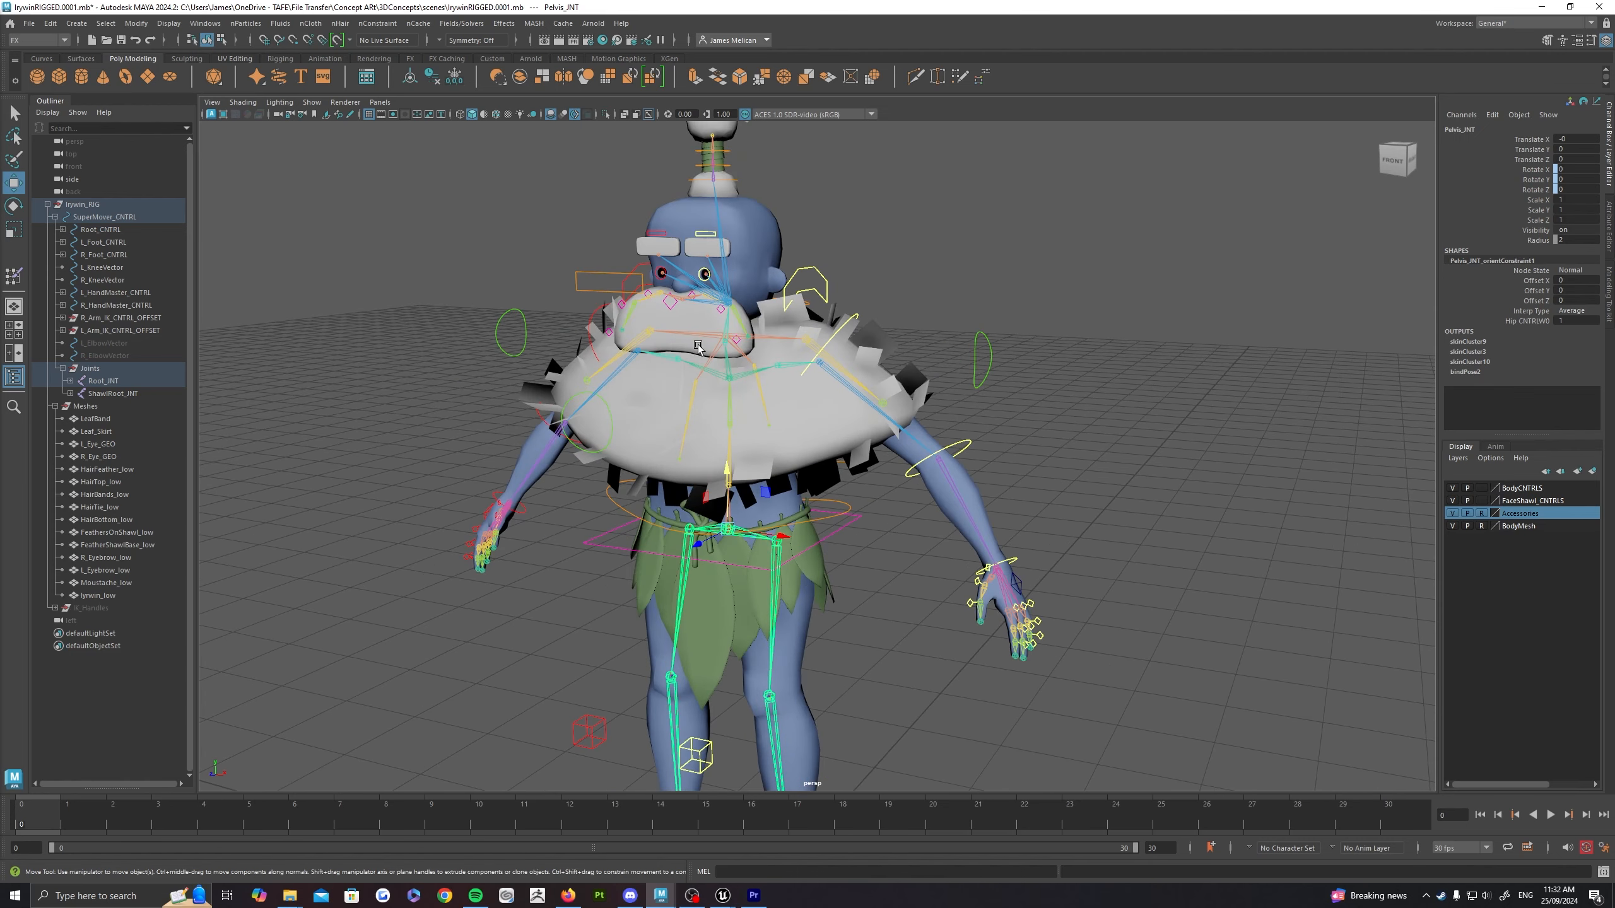
scroll(700, 350, "up", 1)
scroll(611, 318, "up", 3)
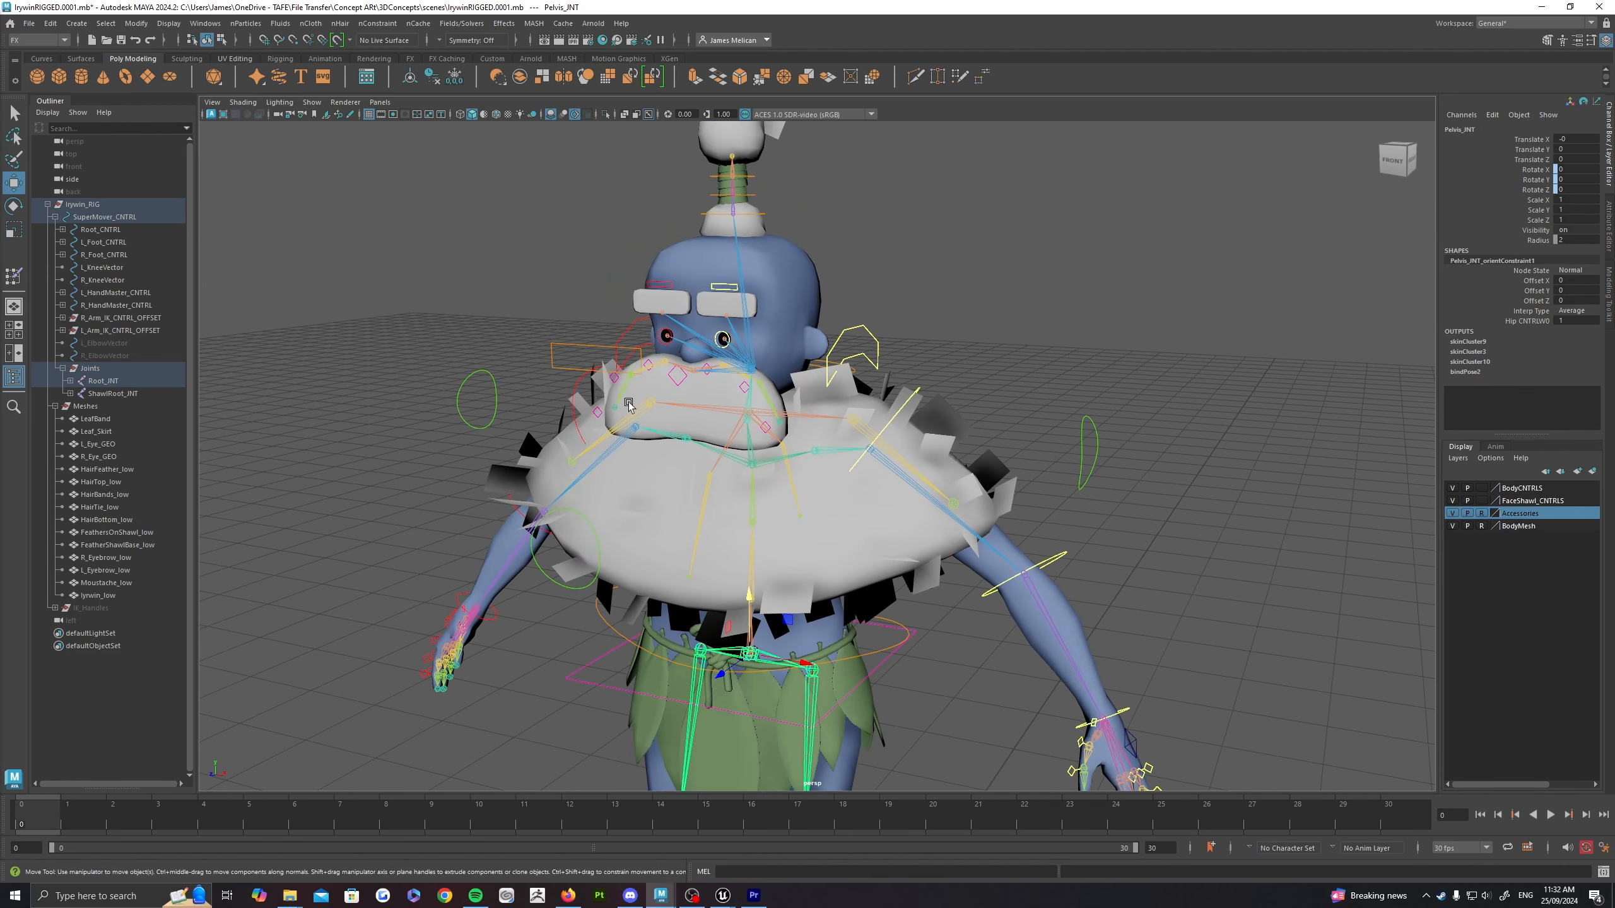
scroll(628, 405, "up", 1)
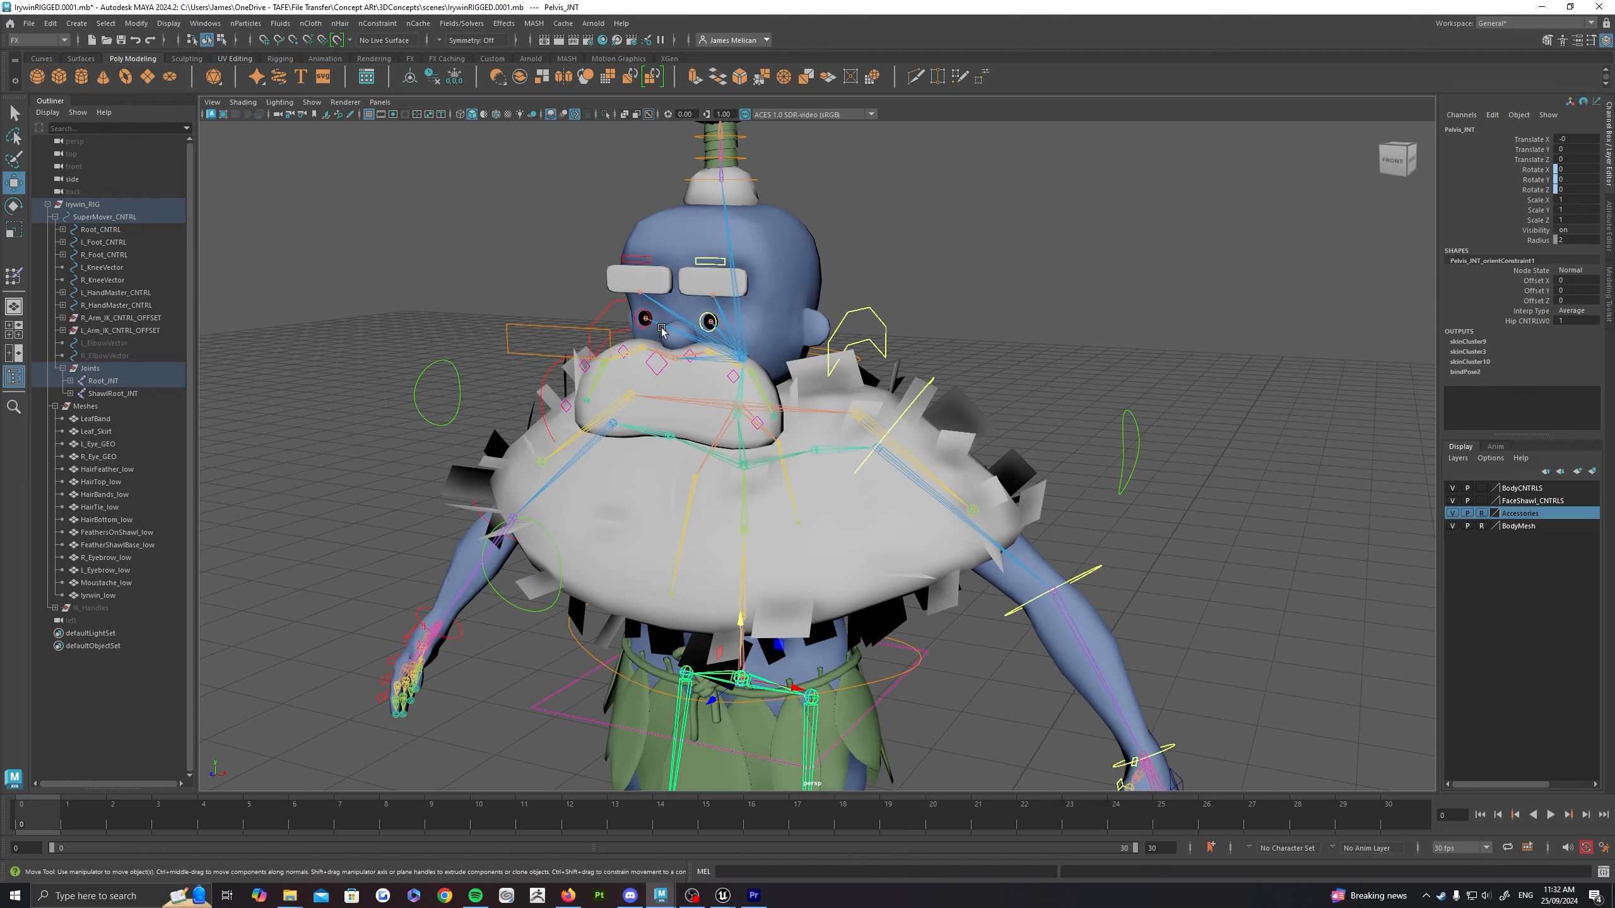
left_click(714, 321)
scroll(737, 354, "up", 2)
scroll(803, 444, "up", 2)
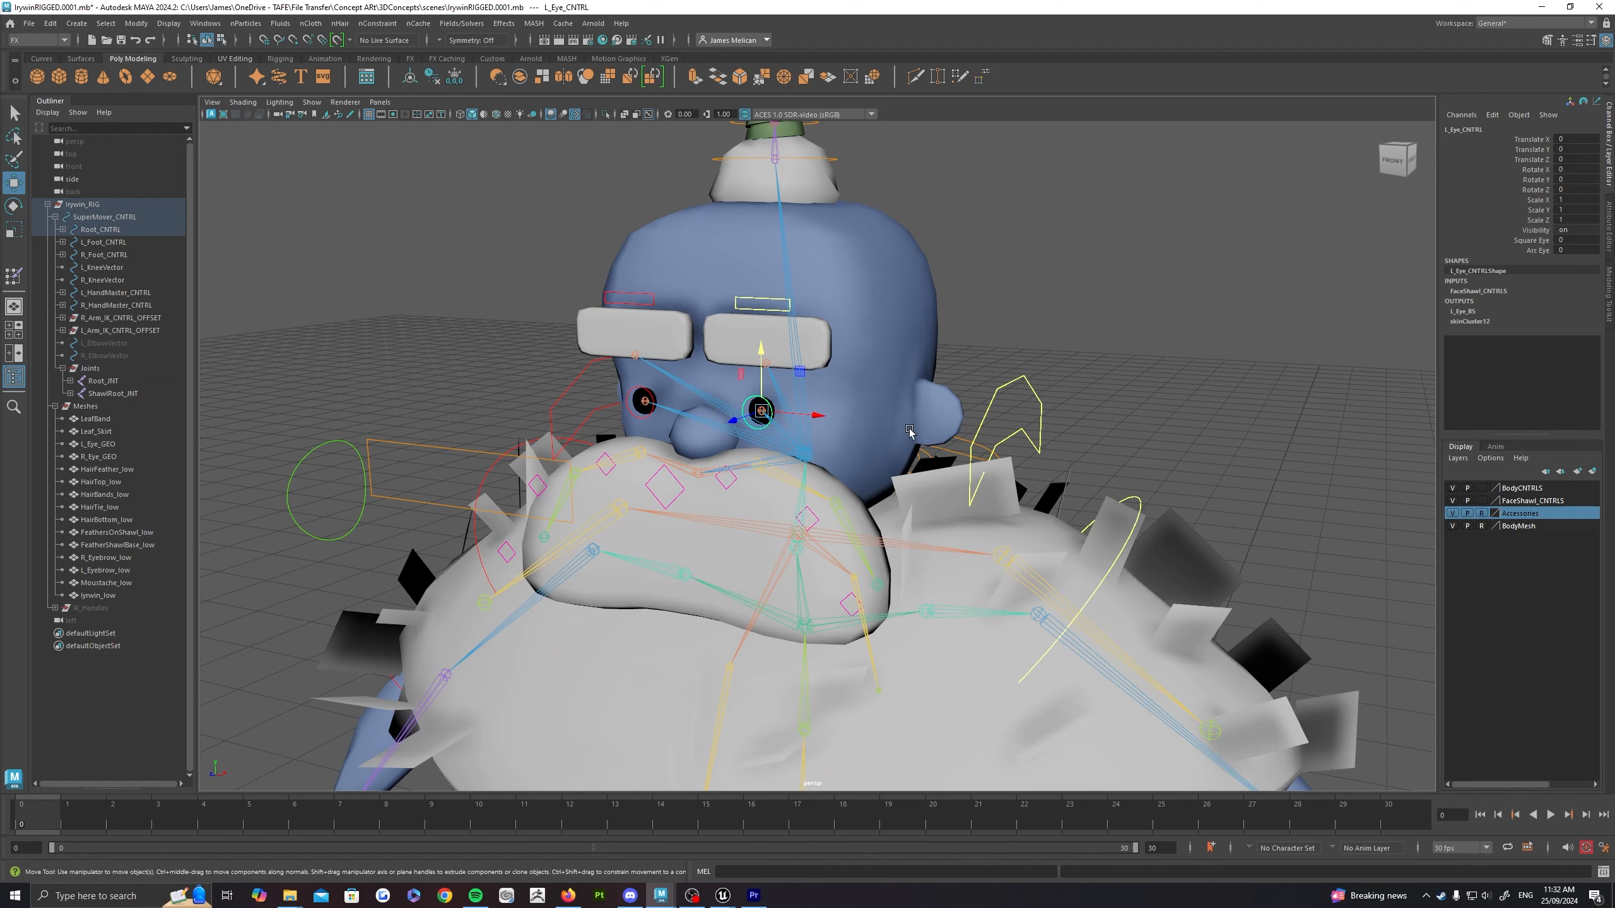
Step: Try out the Arc Eye attribute of the left eye control and return it to 0
scroll(903, 329, "up", 2)
left_click_drag(916, 331, 973, 324, "alt")
scroll(973, 324, "up", 2)
mouse_move(1184, 278)
middle_mouse_down("alt")
mouse_move(1107, 318)
mouse_move(1060, 287)
mouse_move(1193, 273)
middle_mouse_up("alt")
left_click(1528, 241)
left_click(1538, 250)
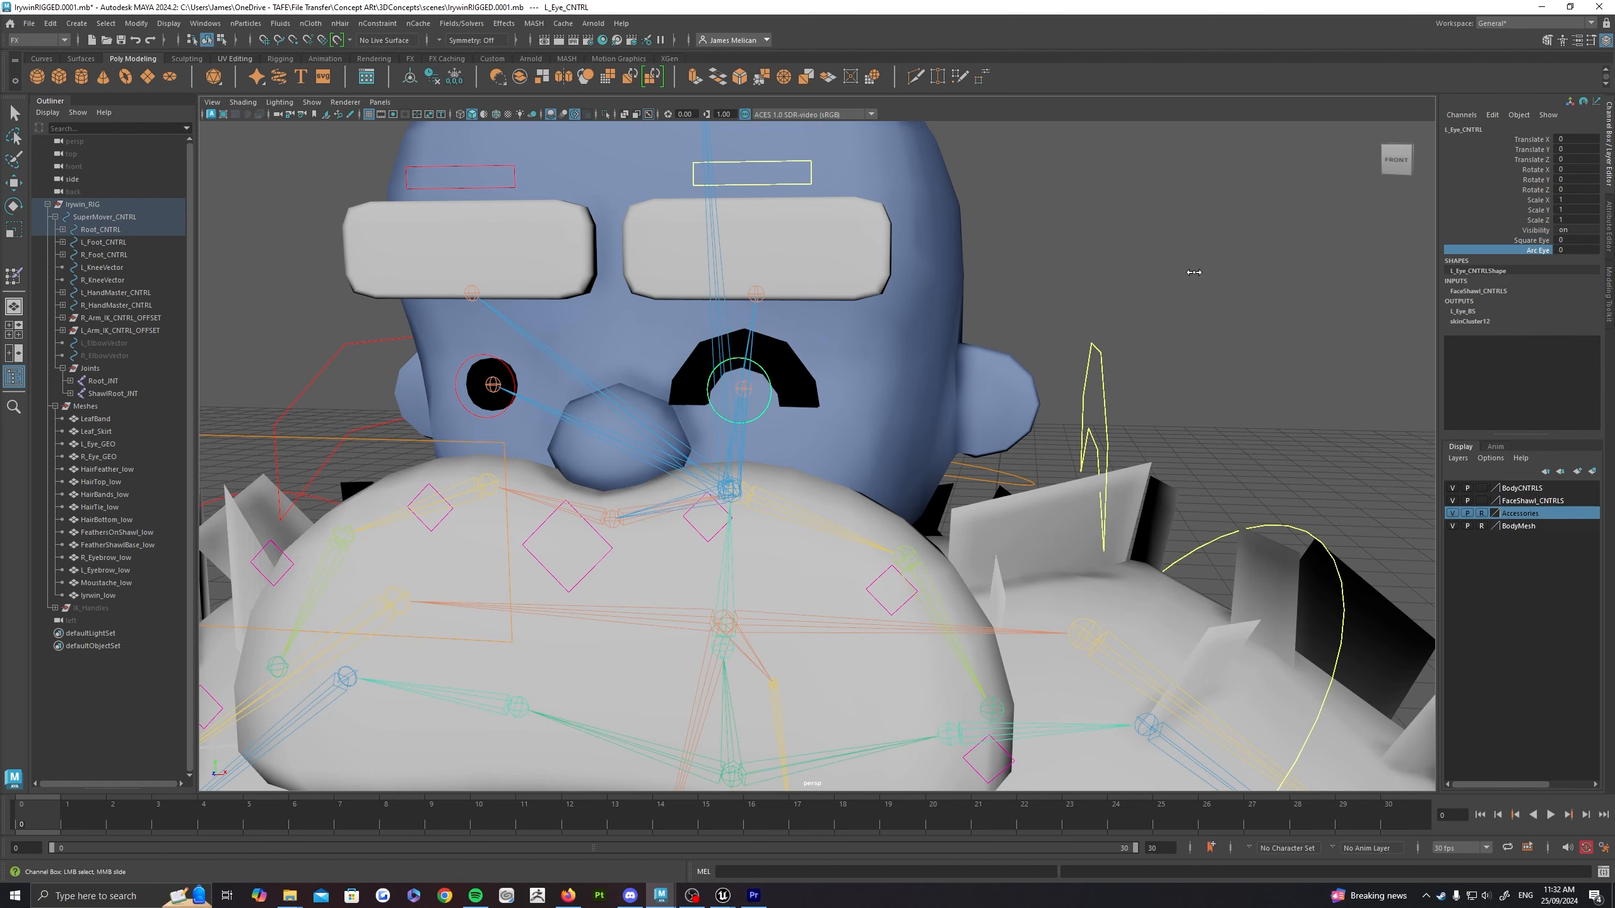
middle_click_drag(1063, 281, 756, 275)
scroll(1017, 280, "down", 5)
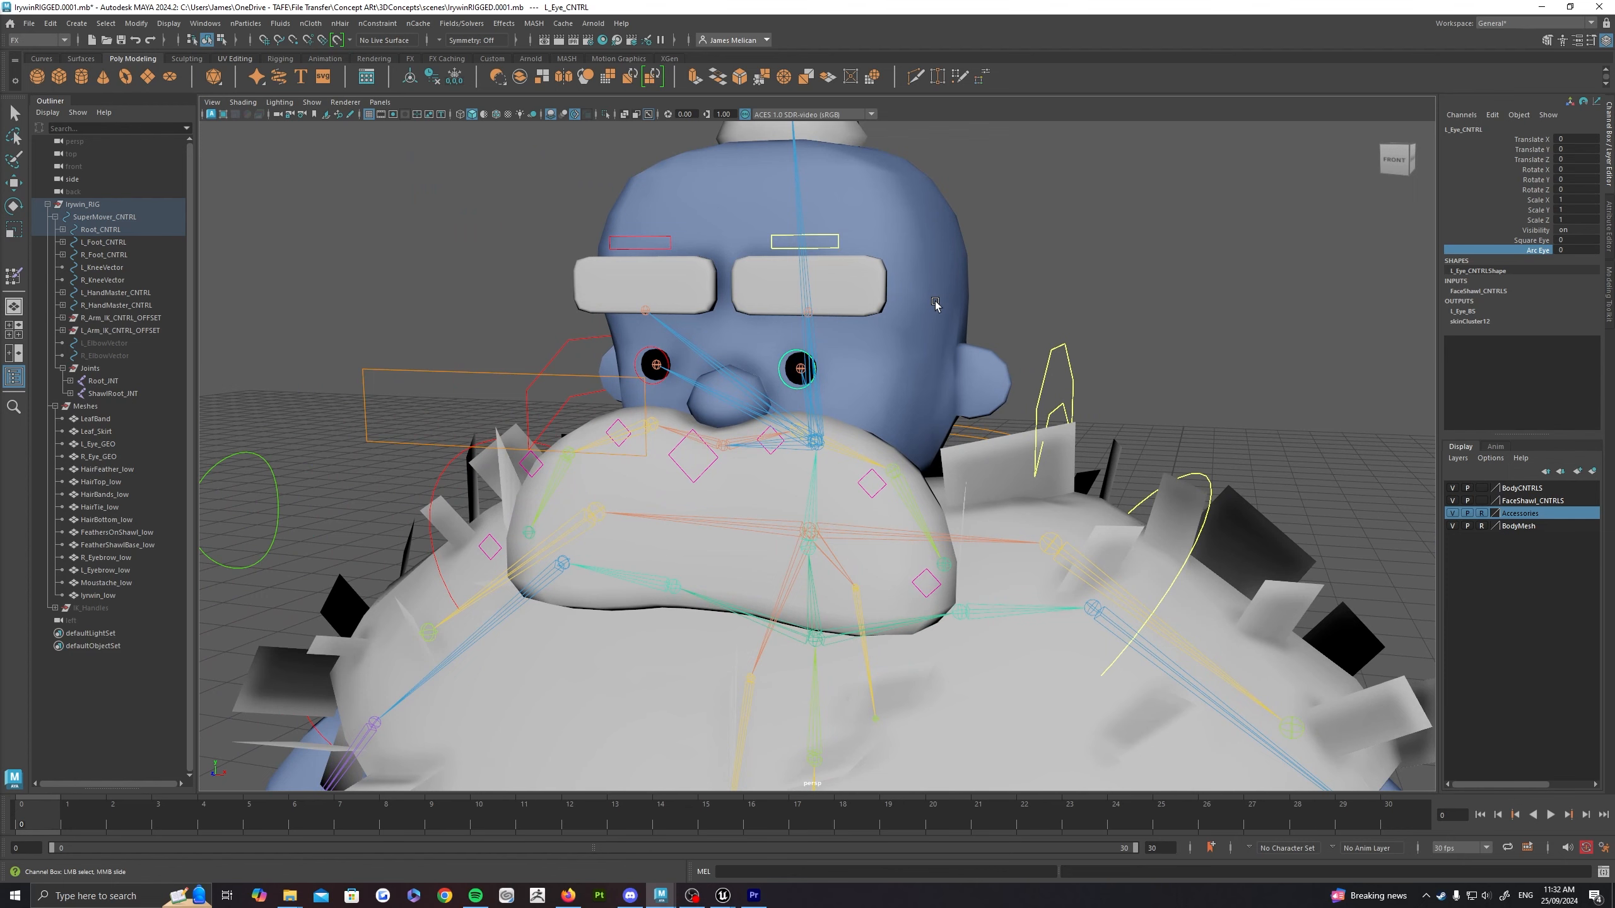
scroll(911, 297, "down", 2)
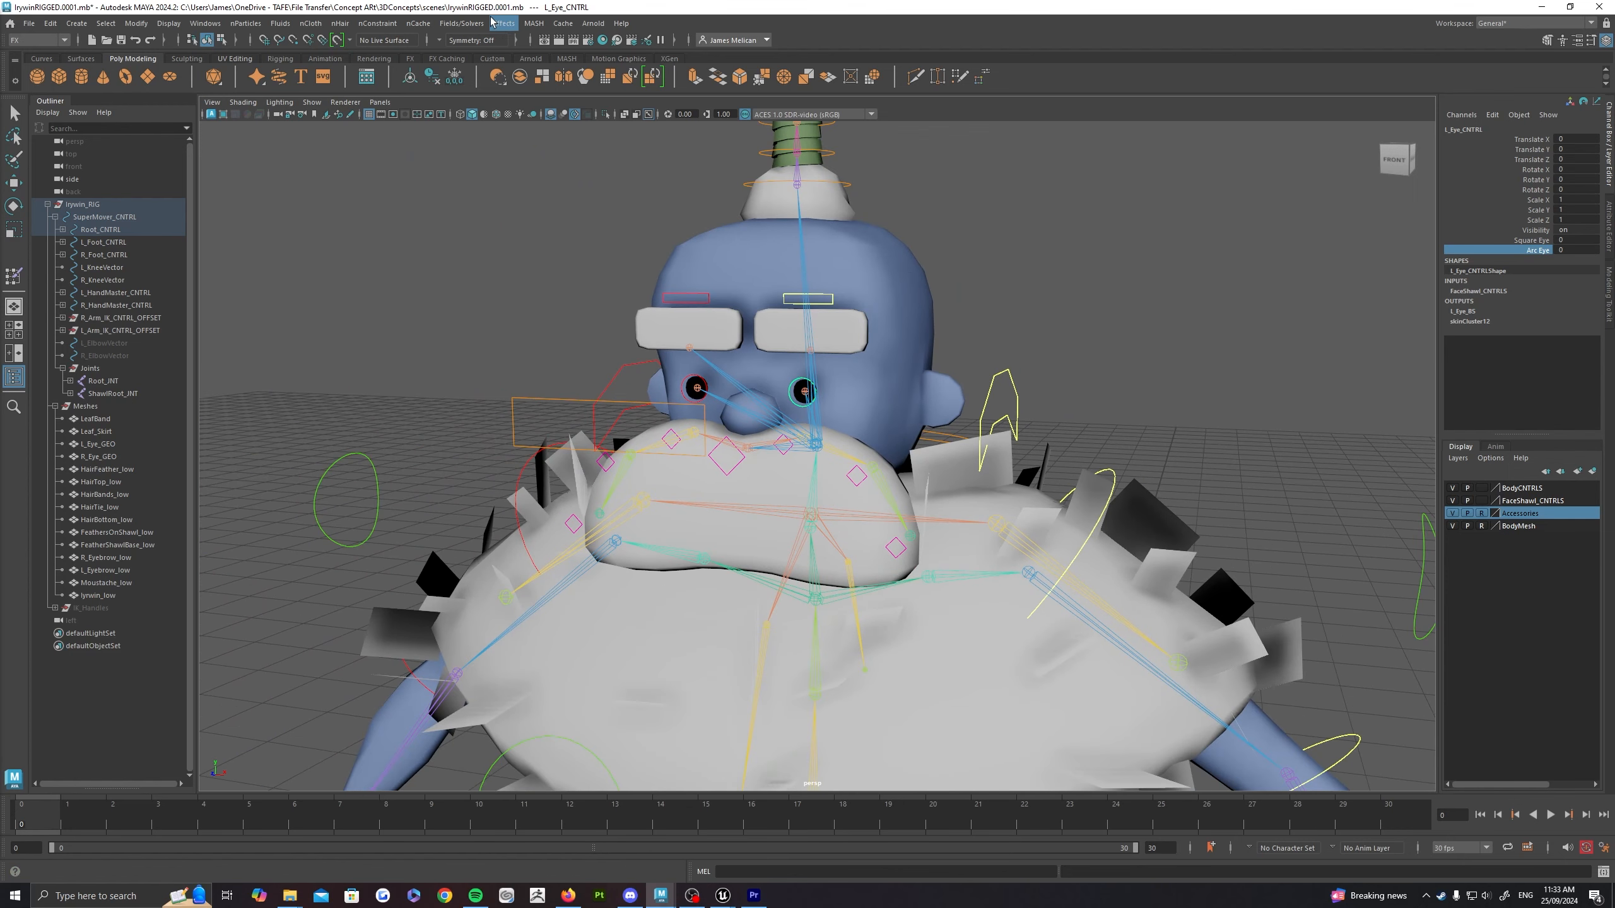
Step: Switch to the Modeling command set, look through the available deformers without applying any, and clear the selection
left_click(38, 39)
left_click(31, 53)
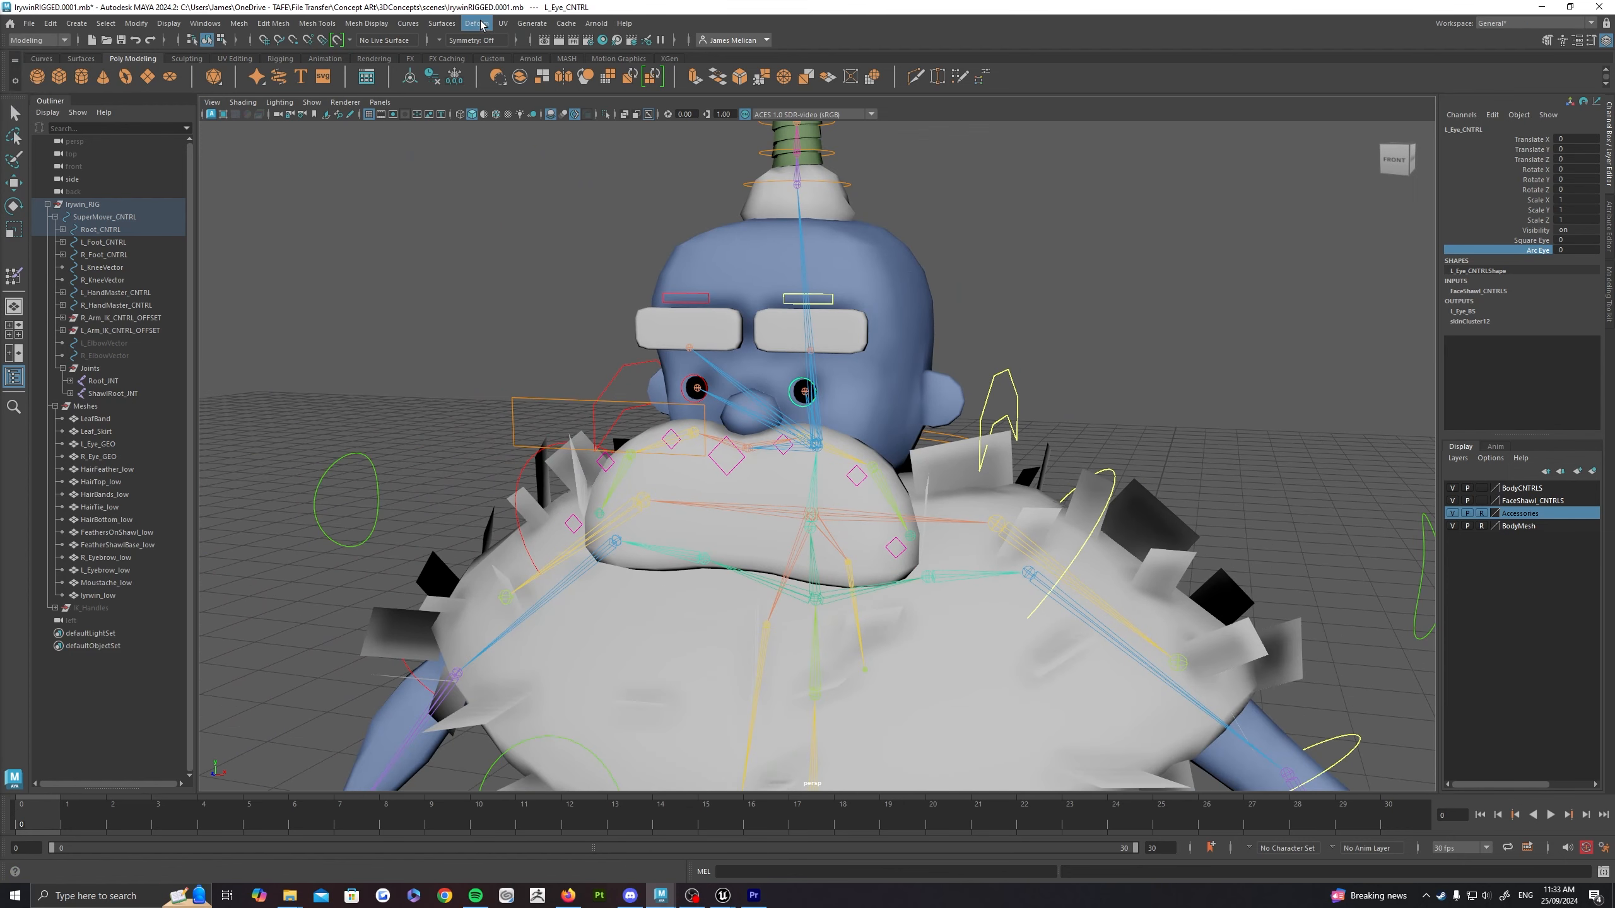
left_click(478, 24)
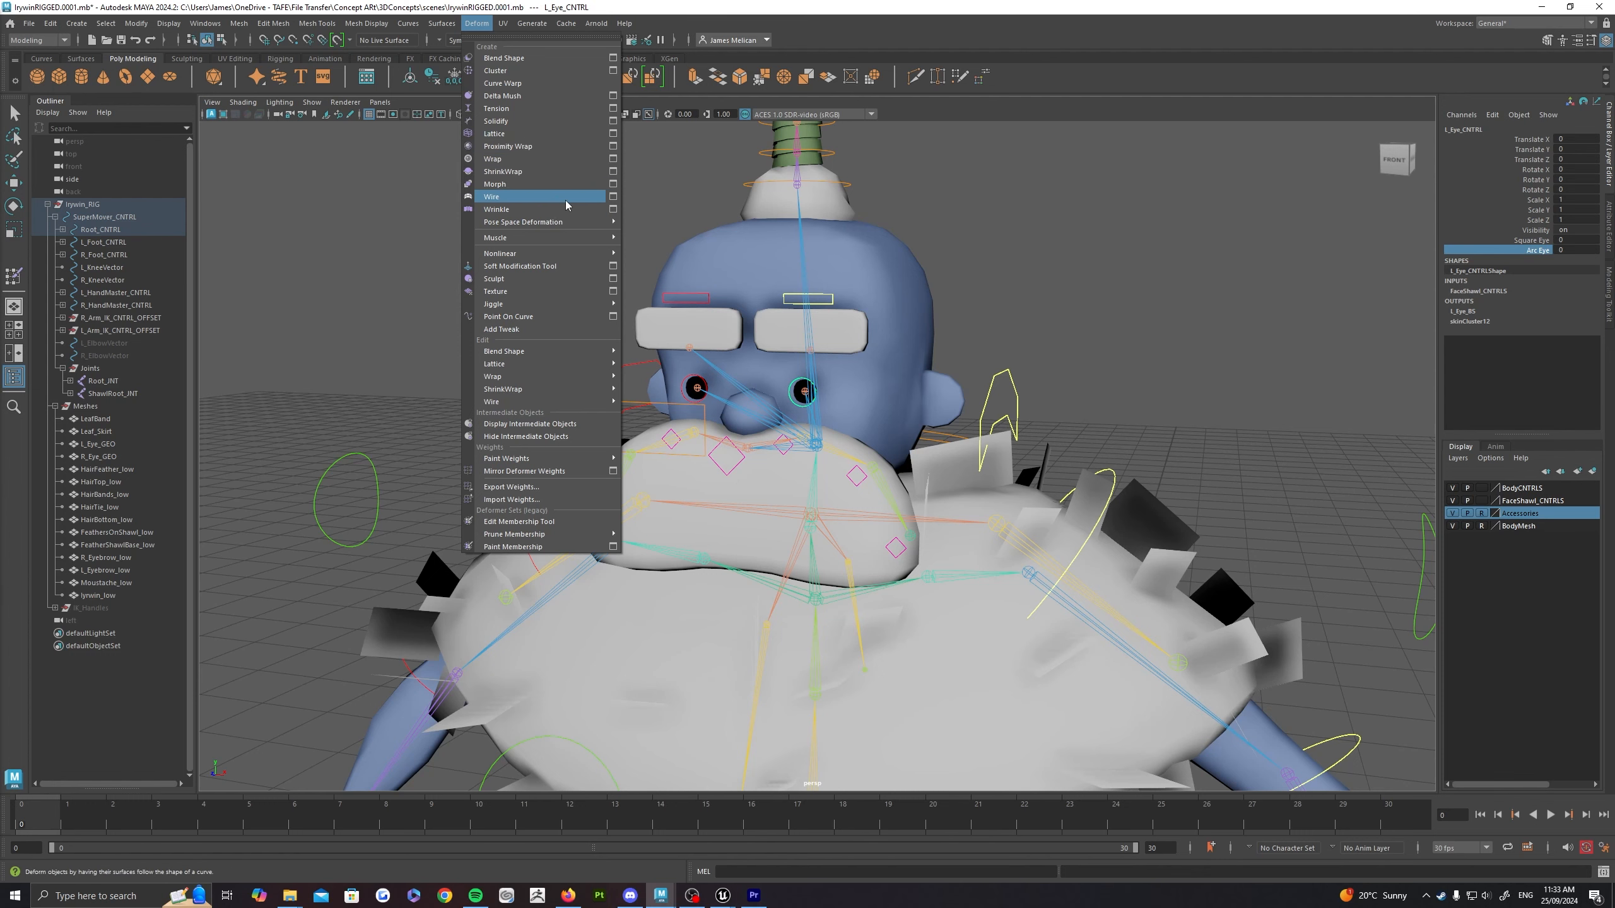
mouse_move(578, 224)
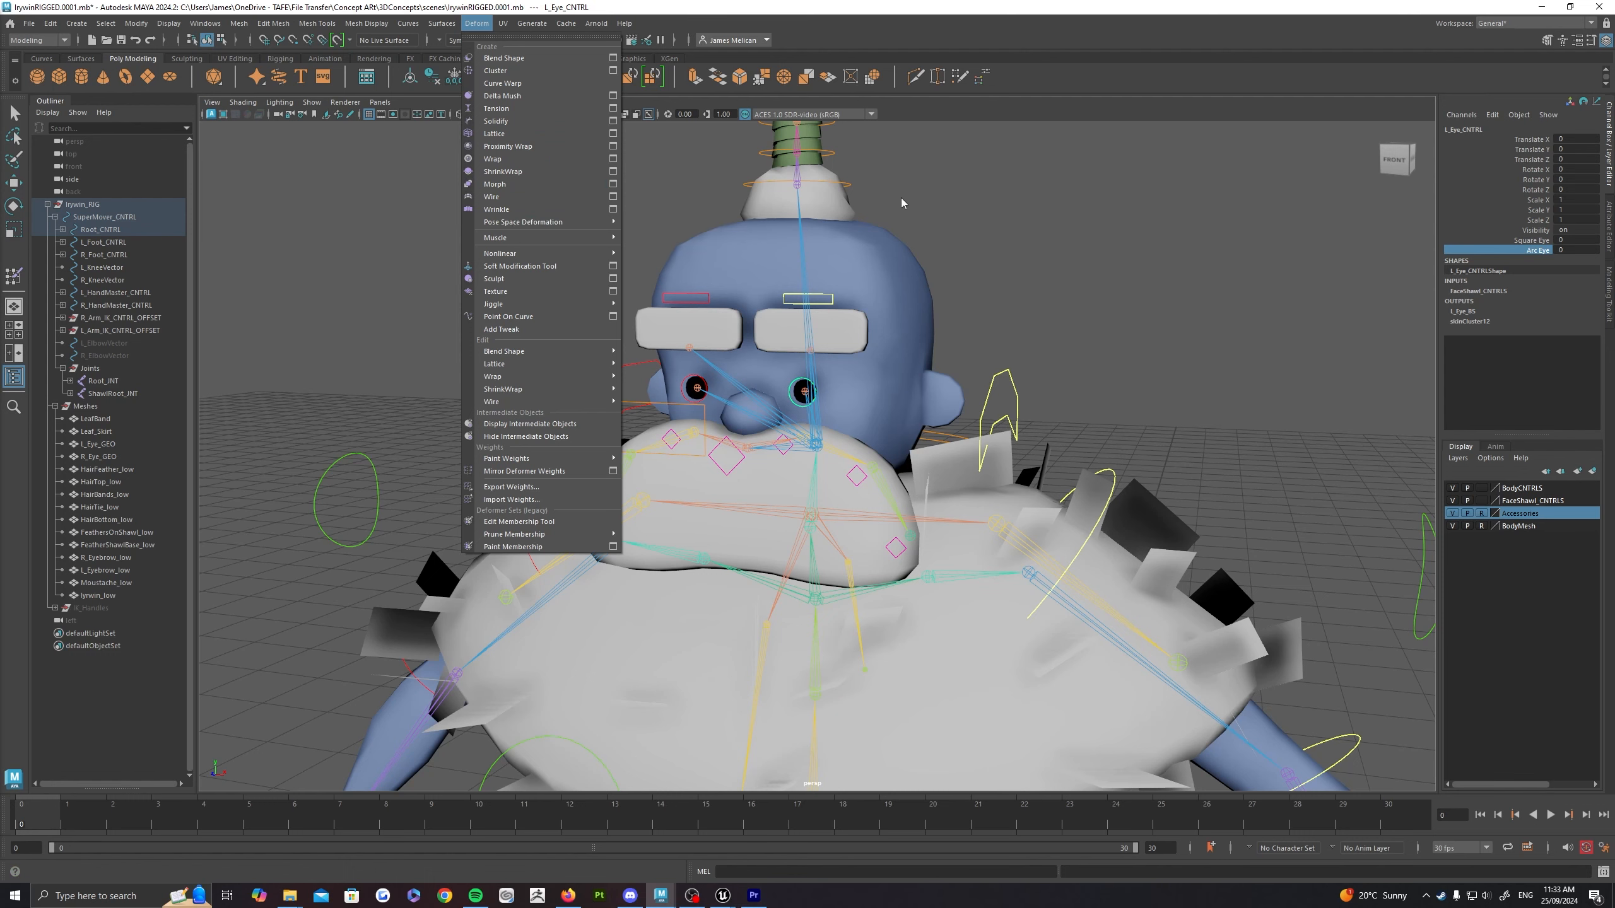
left_click(1090, 303)
Step: Select Spine_1_JNT, try rotating the L_ForeArm_JNT joint, undo the rotation and clear the selection
scroll(1056, 324, "down", 3)
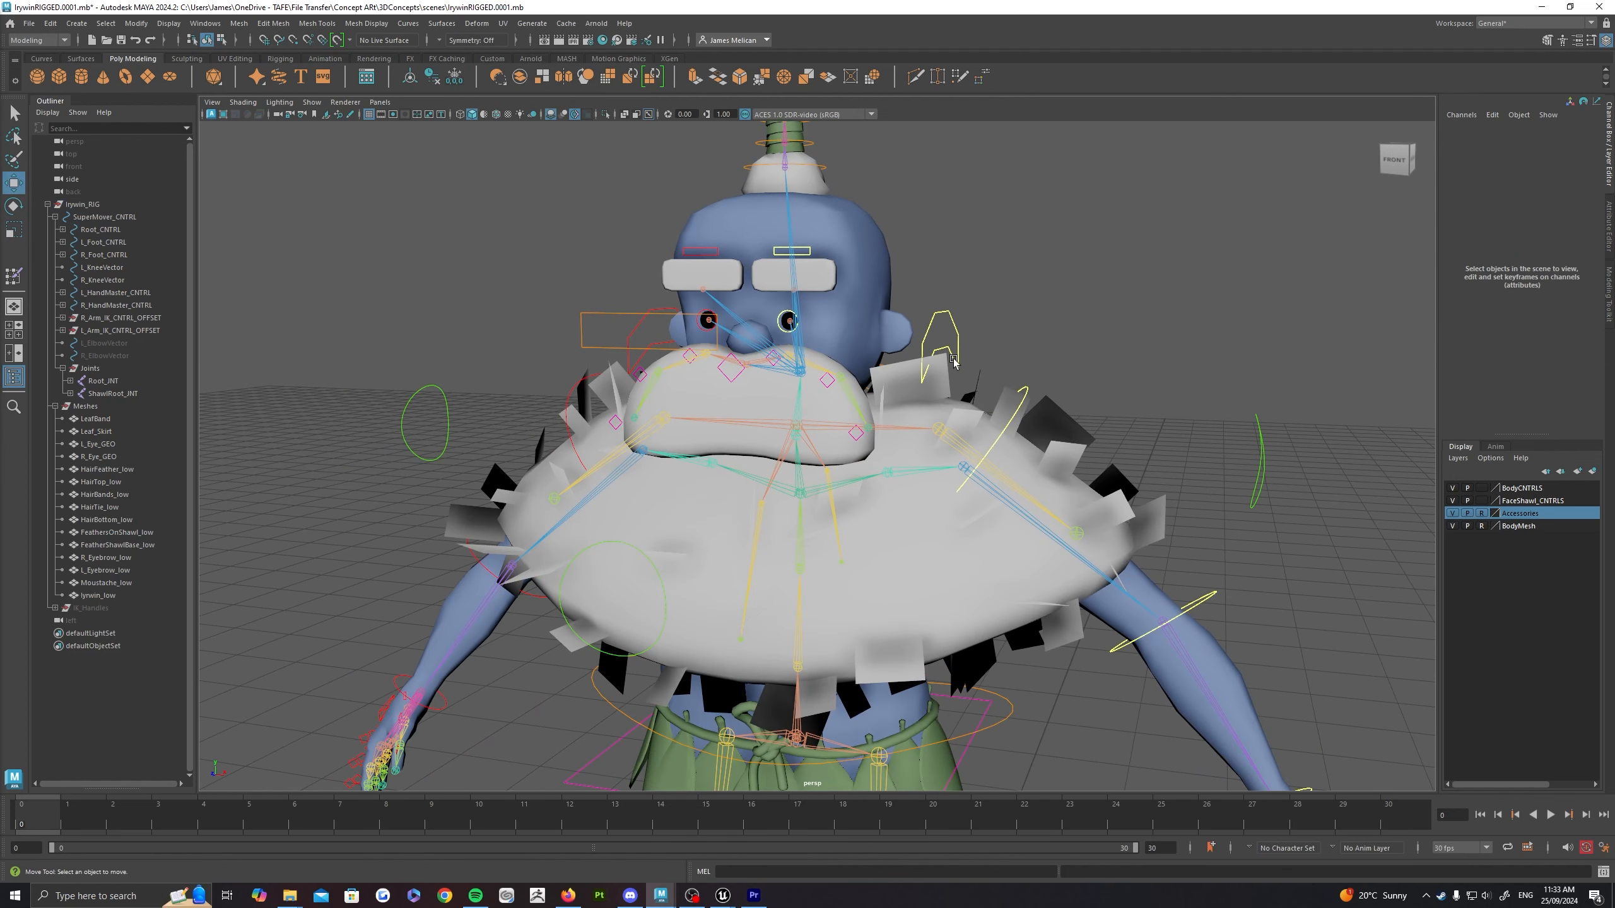
left_click(768, 541)
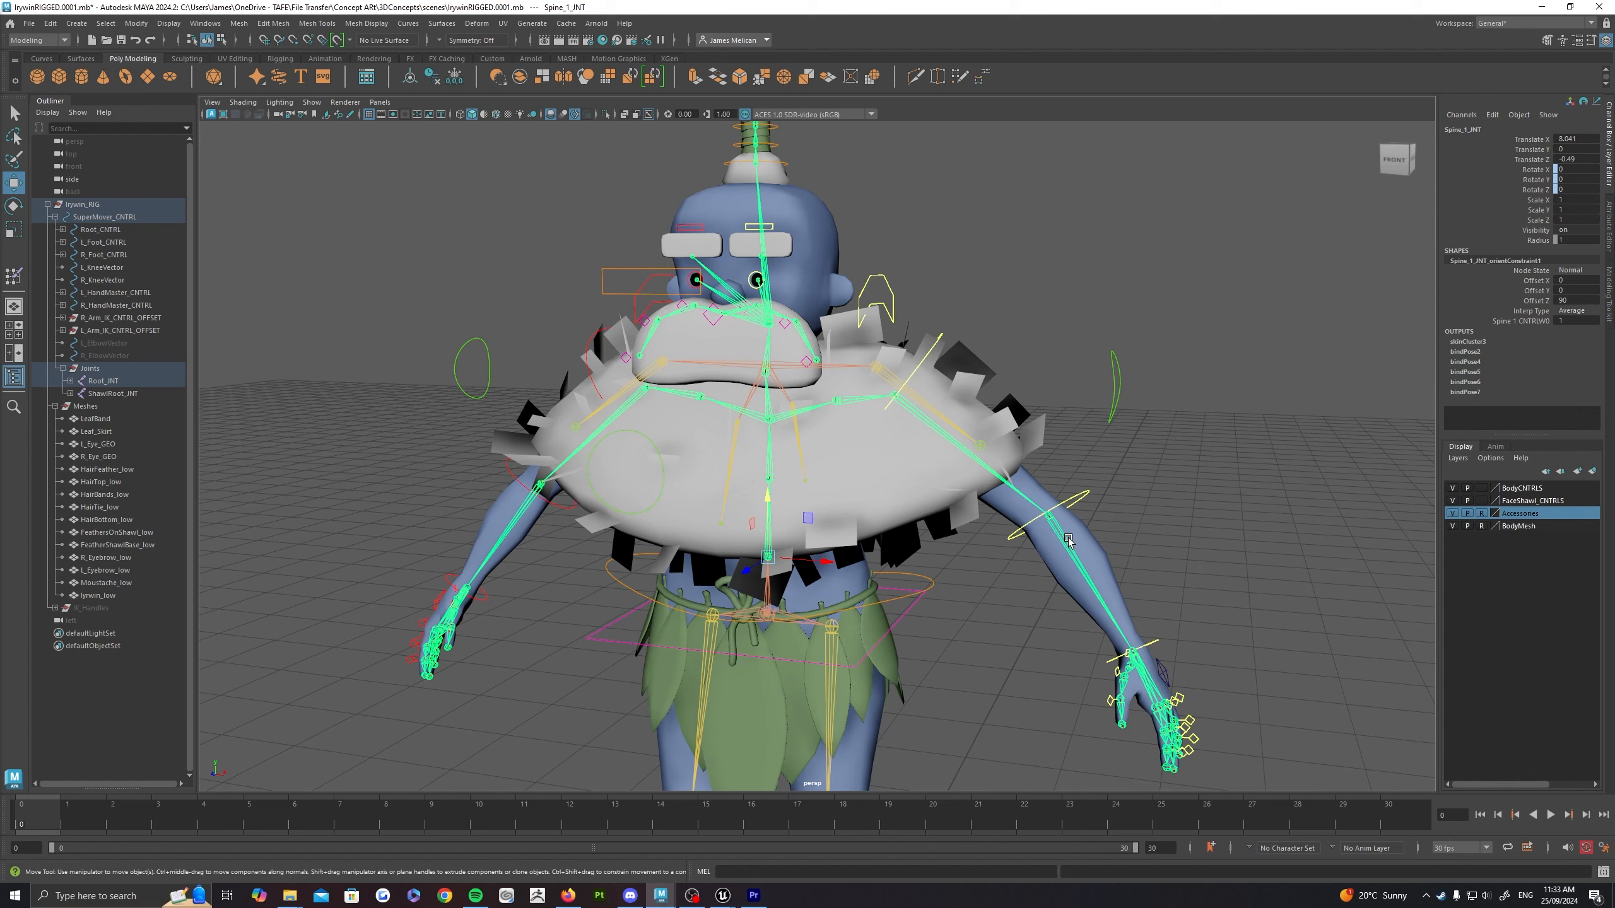
left_click(1052, 513)
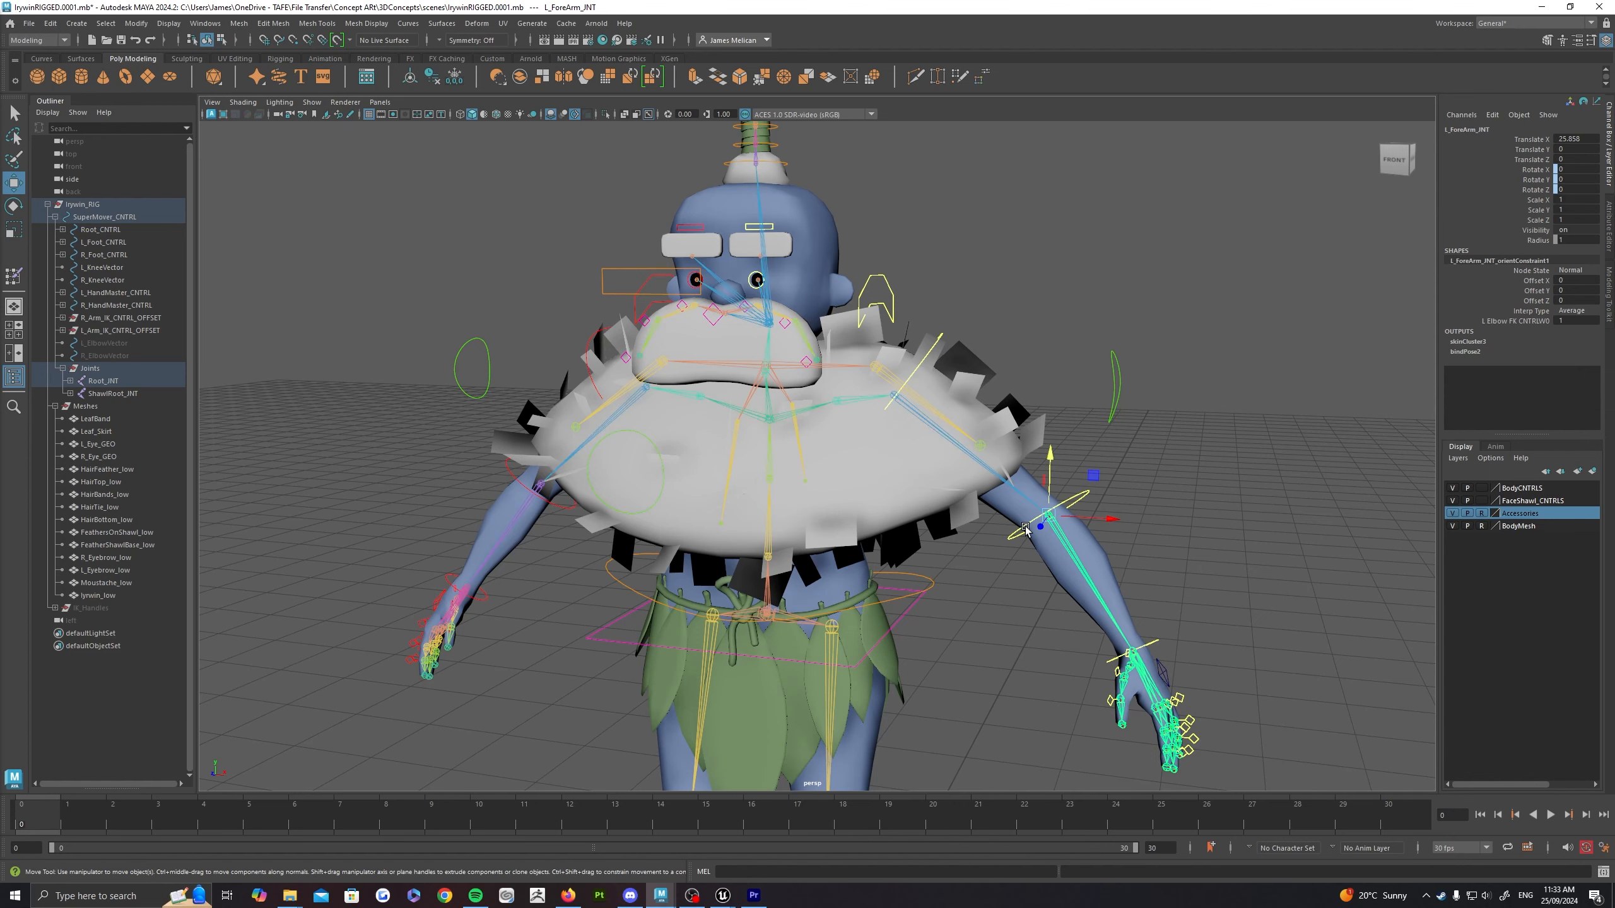
key("e")
left_click_drag(1059, 557, 1098, 598)
key("ctrl+z")
left_click(1191, 515)
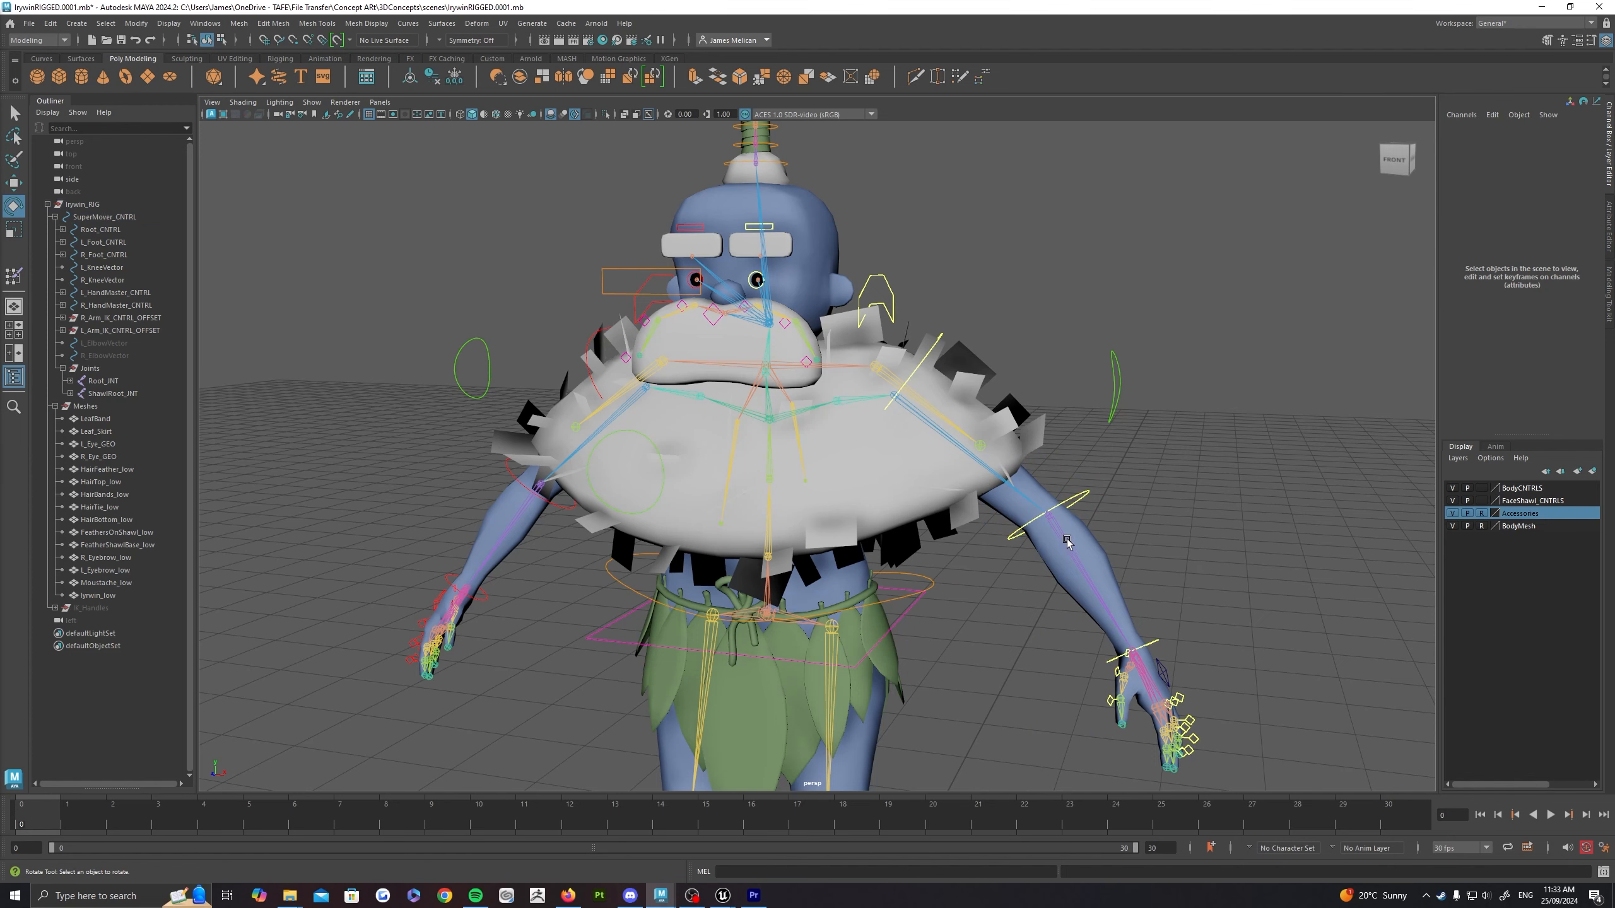
Step: Look over the head and upper body and select the left shawl control, L_Shawl_CNTRL
scroll(766, 273, "up", 3)
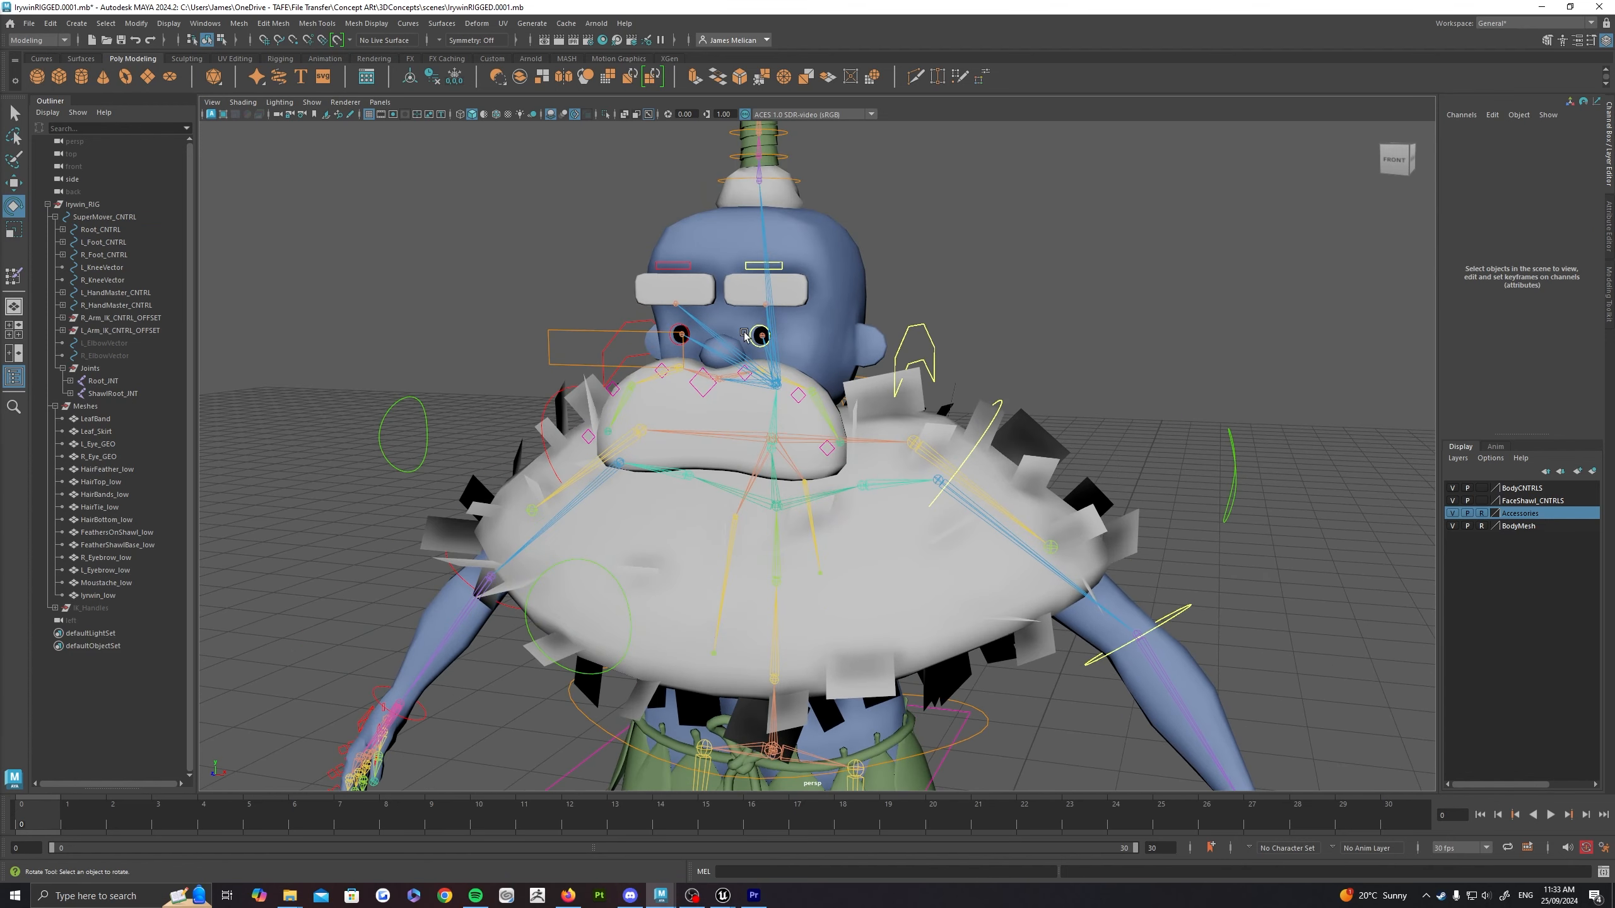
scroll(773, 336, "down", 4)
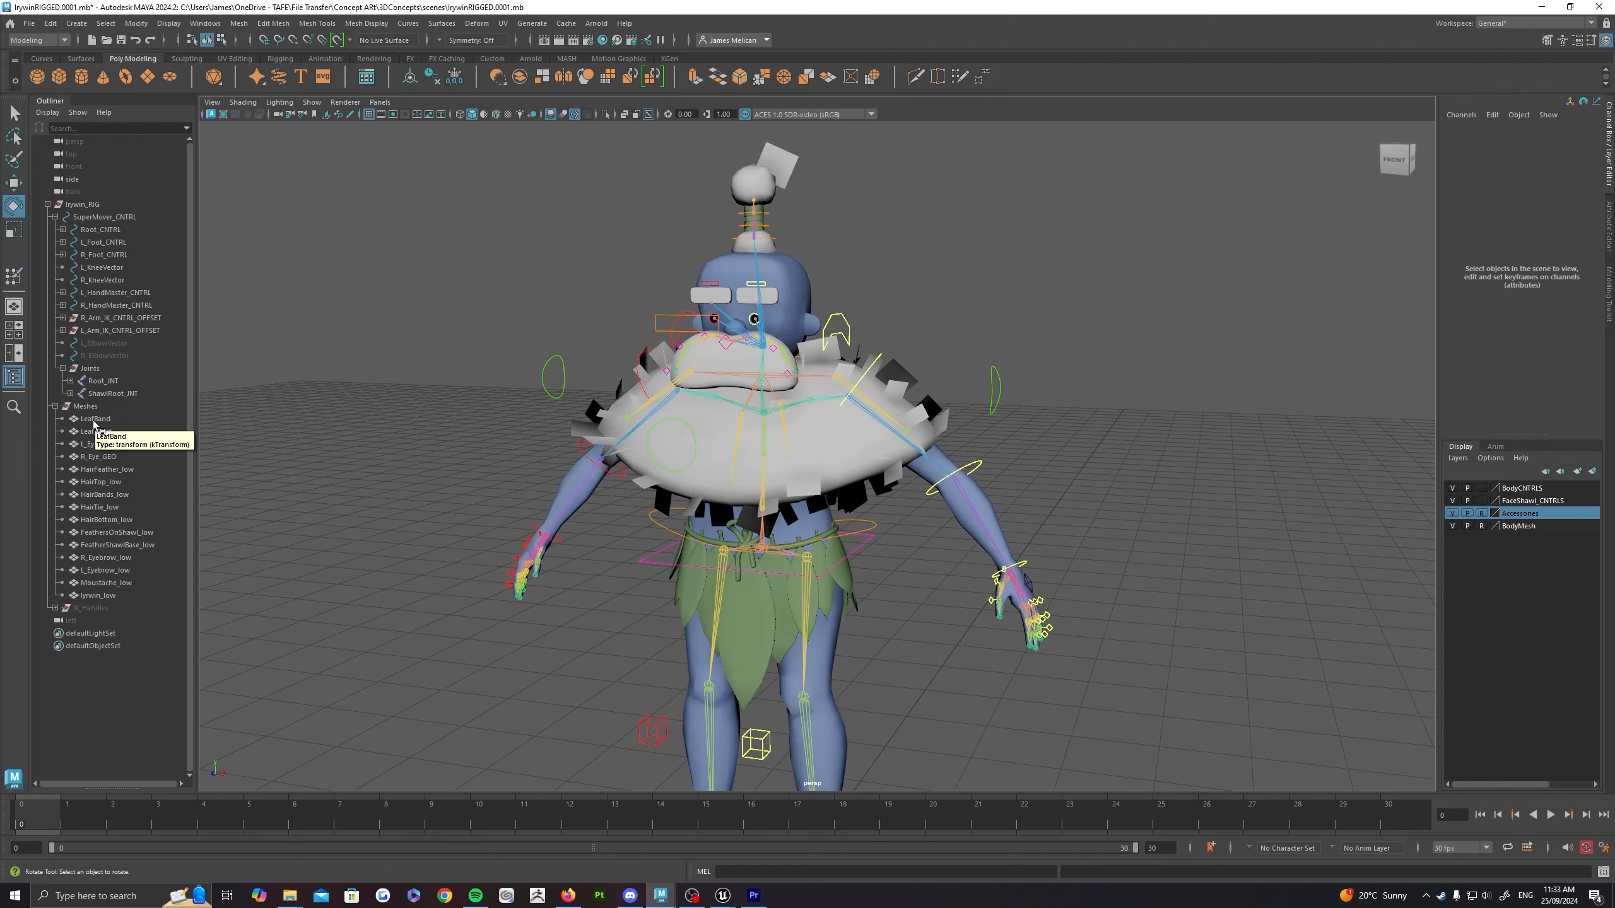
left_click(839, 337)
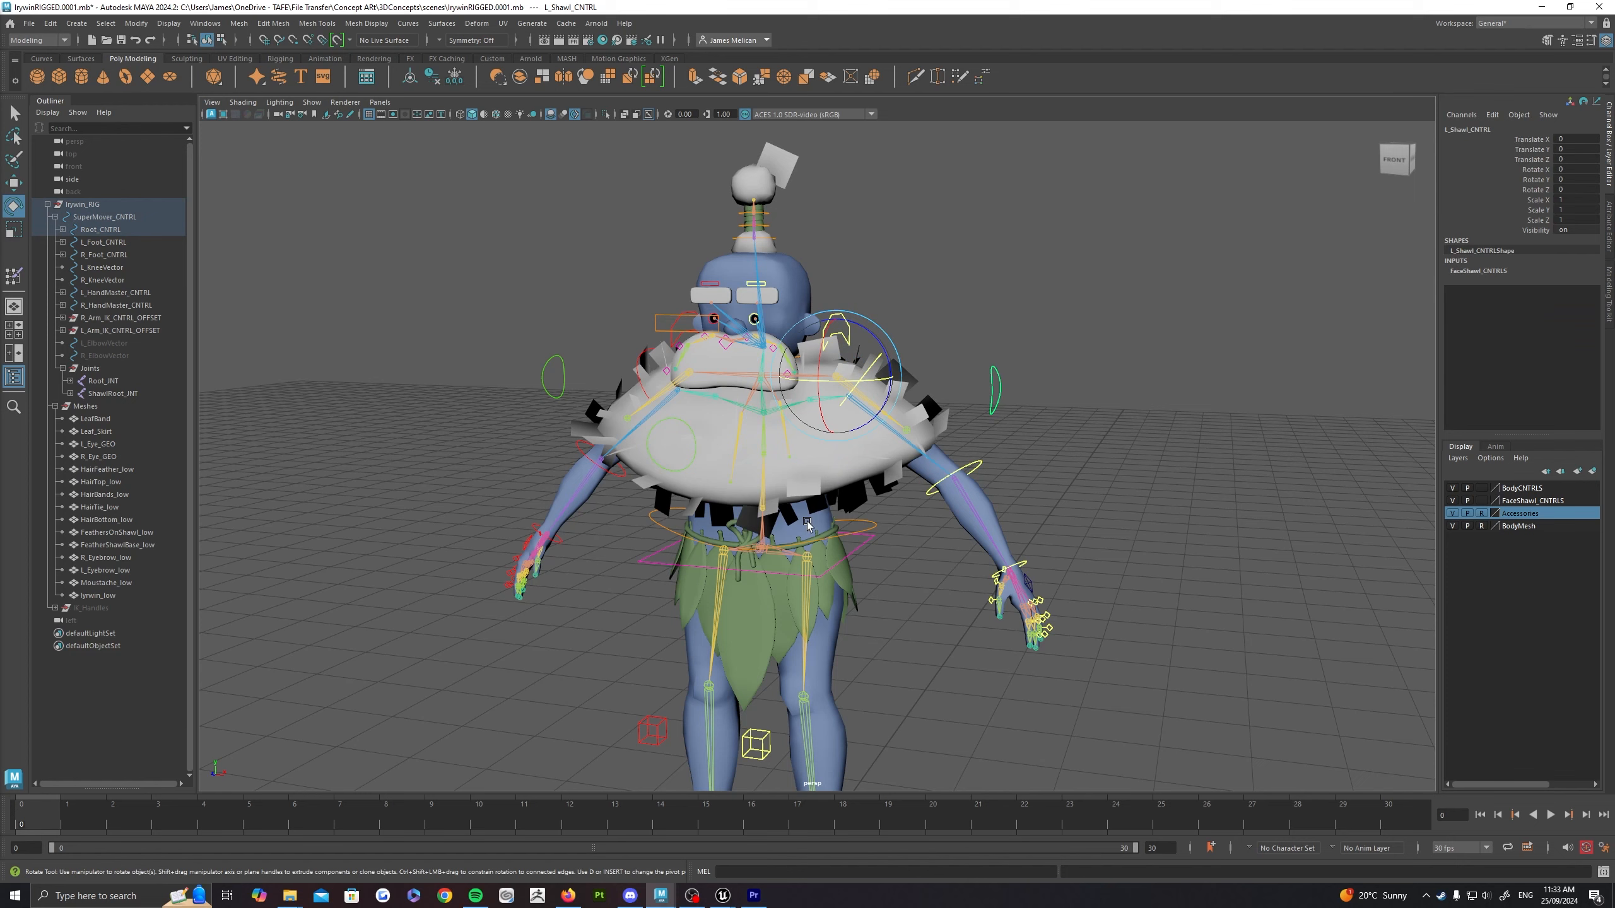
Step: Select the Joints group and examine the character's whole skeleton from several angles
middle_click_drag(974, 408, 982, 382, "alt")
left_click(109, 369)
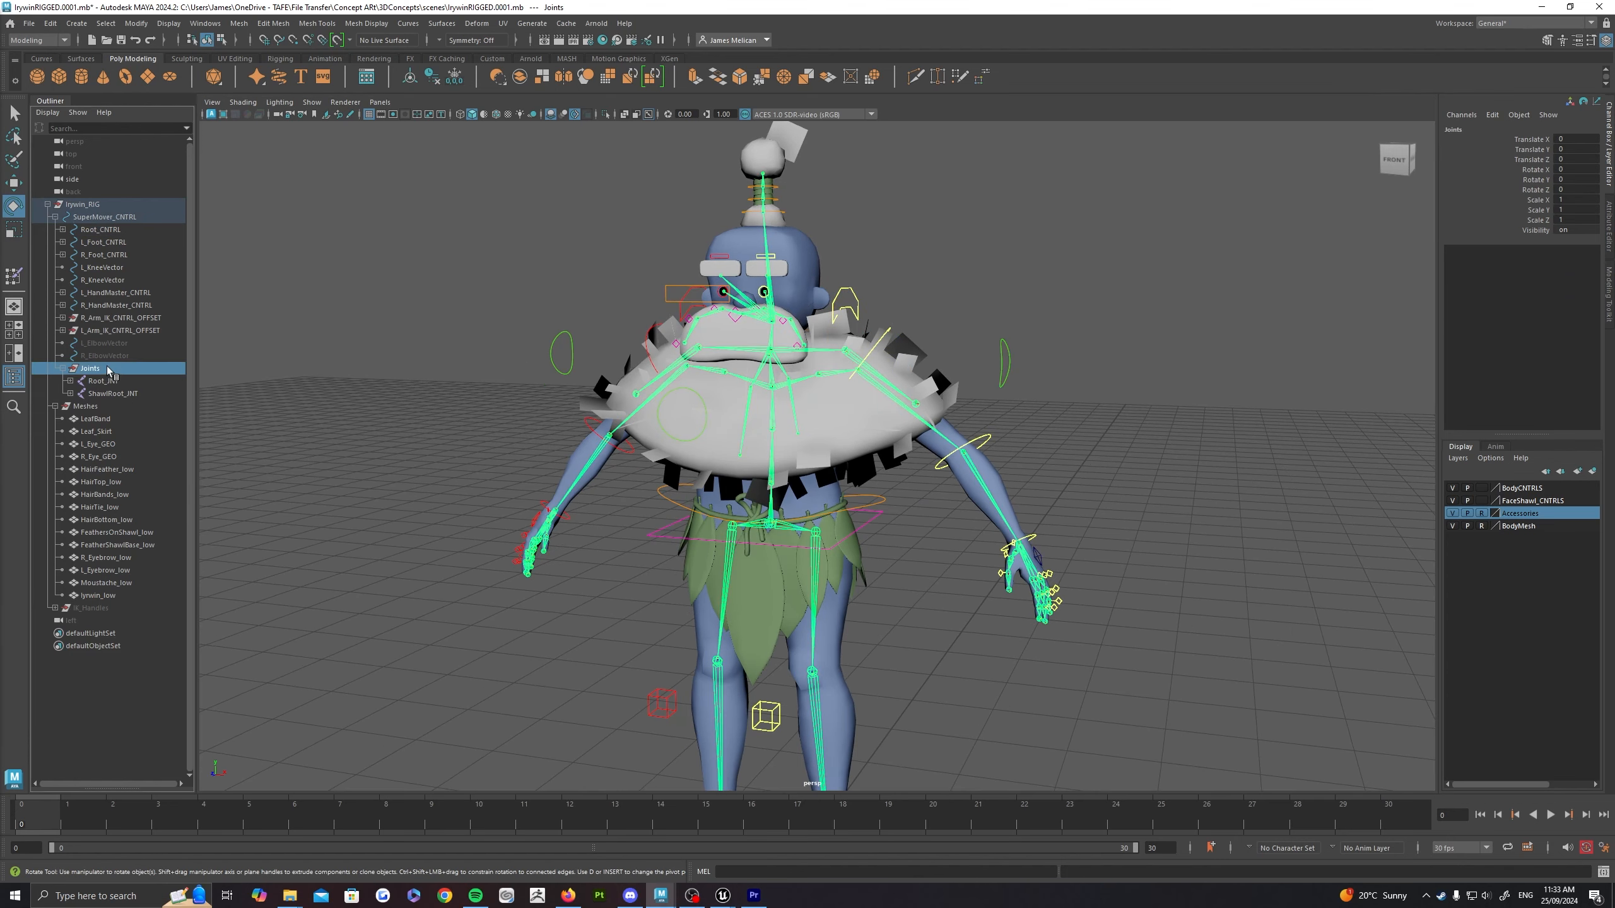
middle_click_drag(761, 469, 722, 381, "alt")
scroll(717, 385, "down", 5)
left_click_drag(717, 385, 608, 506, "alt")
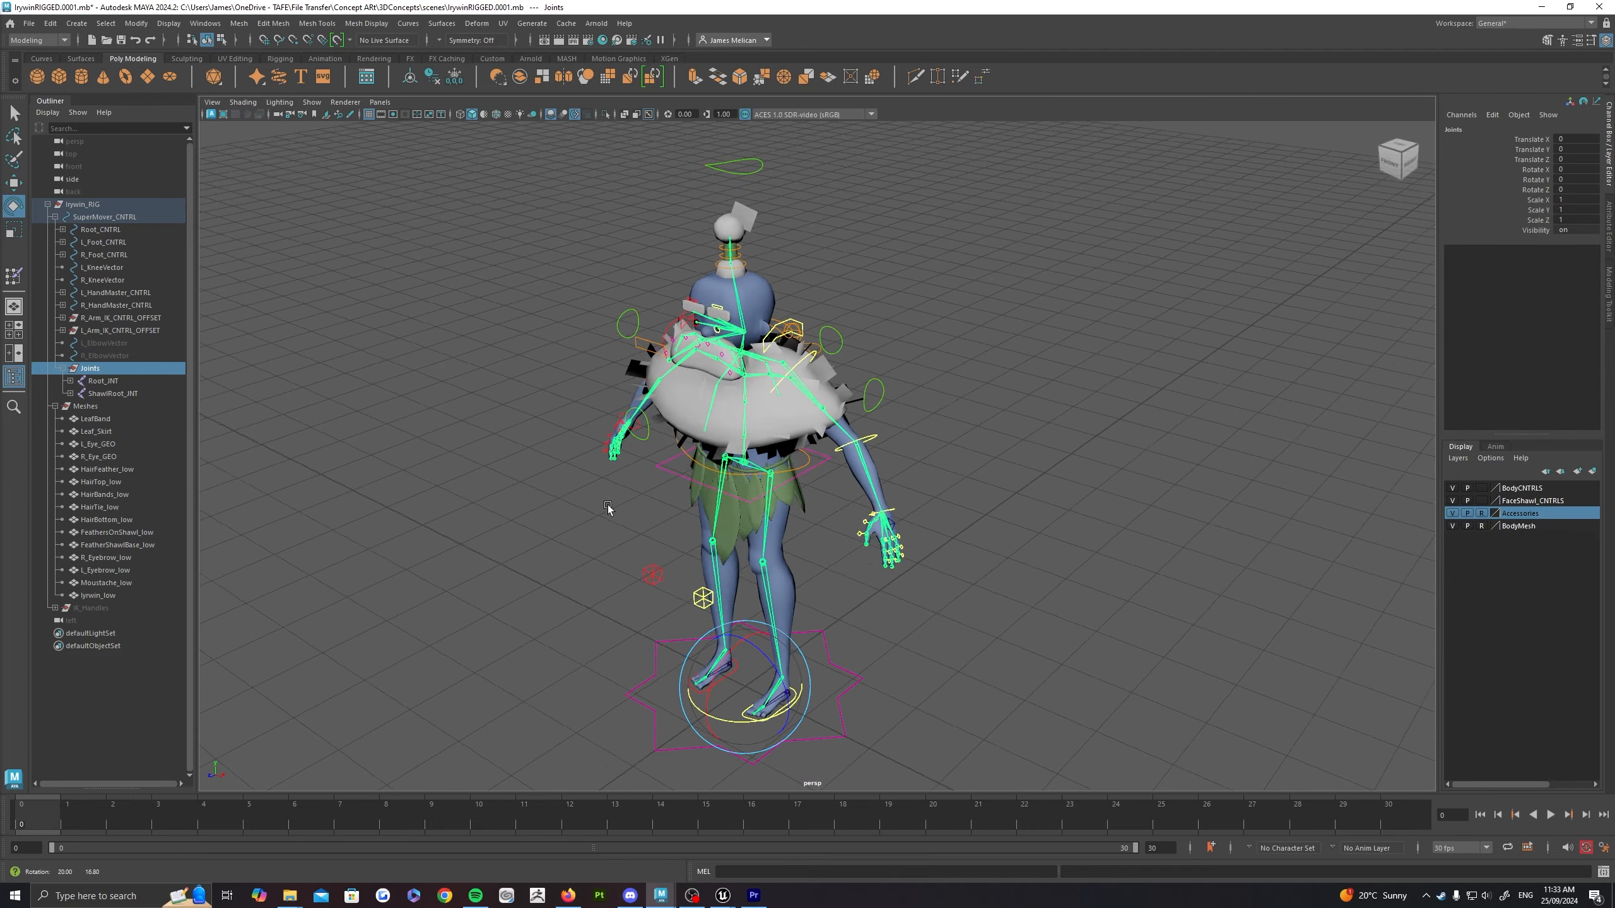
middle_click_drag(671, 483, 712, 444, "alt")
left_click_drag(654, 515, 645, 476, "alt")
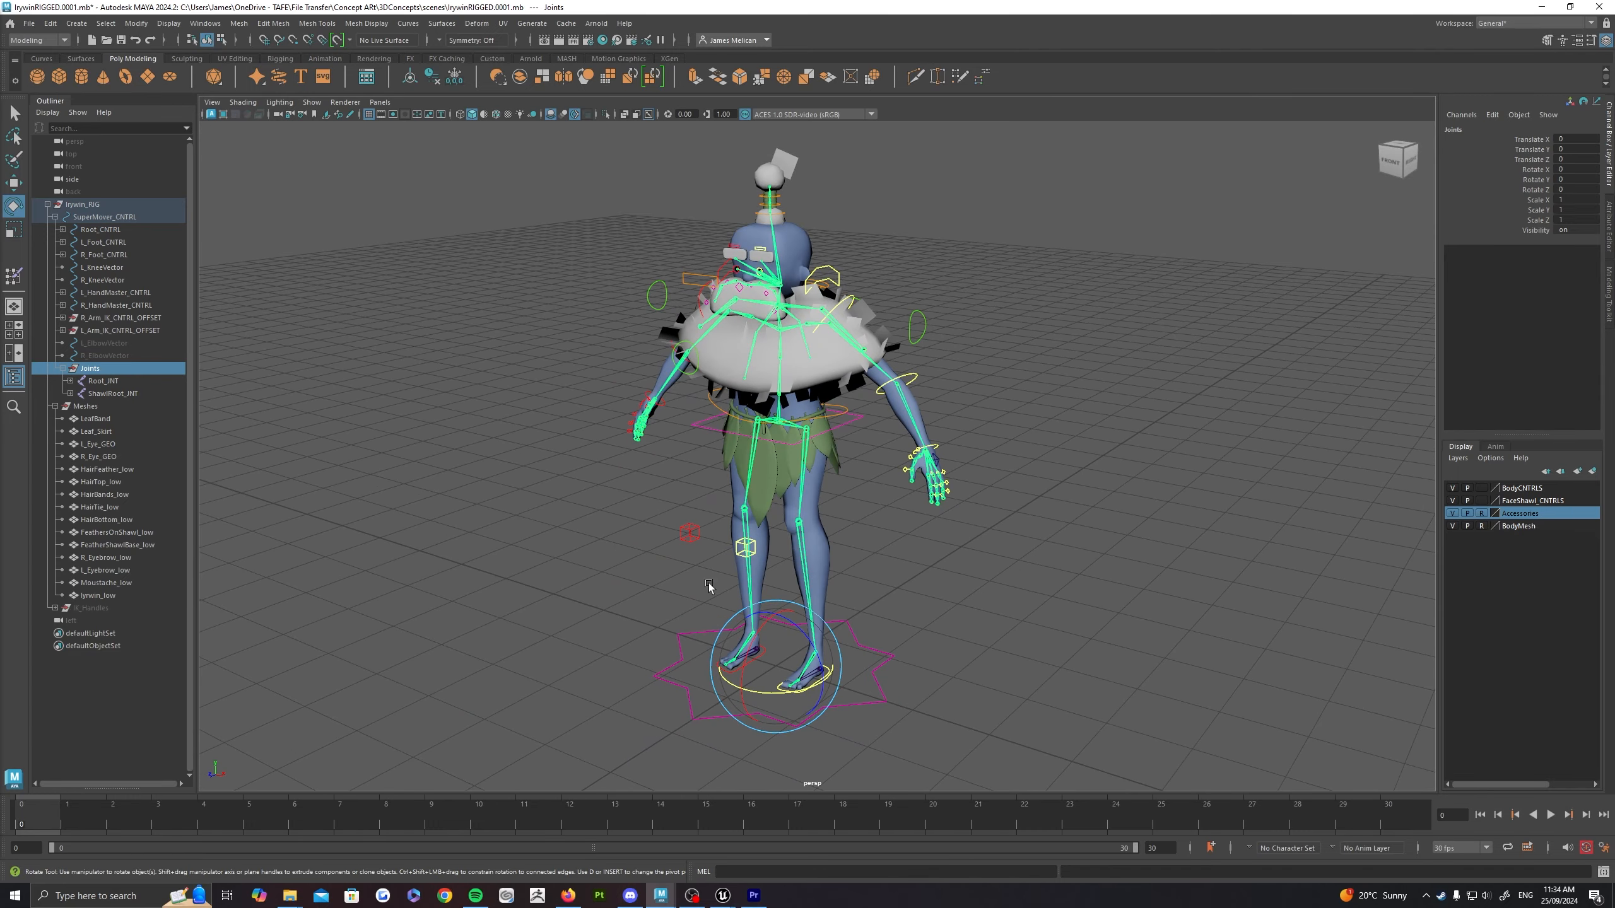
left_click_drag(596, 612, 616, 582, "alt")
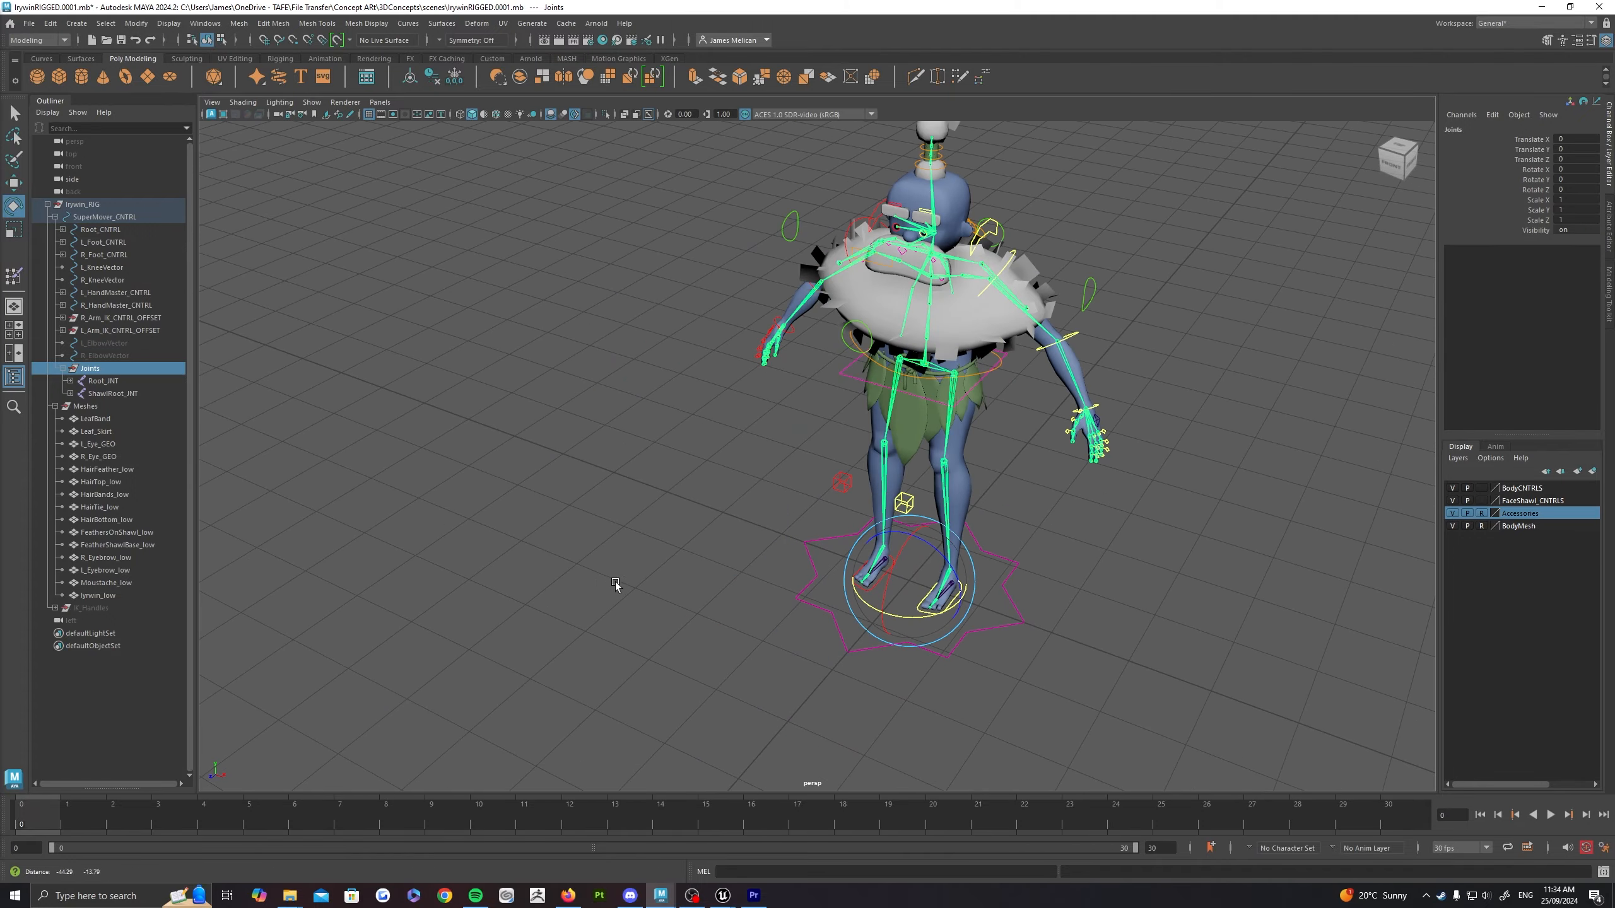
Step: Select the SuperMover_CNTRL control around the feet and examine the controls and joints beneath it across the whole rig
left_click_drag(512, 653, 542, 616, "alt")
middle_click_drag(689, 593, 471, 595, "alt")
left_click_drag(1052, 622, 890, 435, "alt")
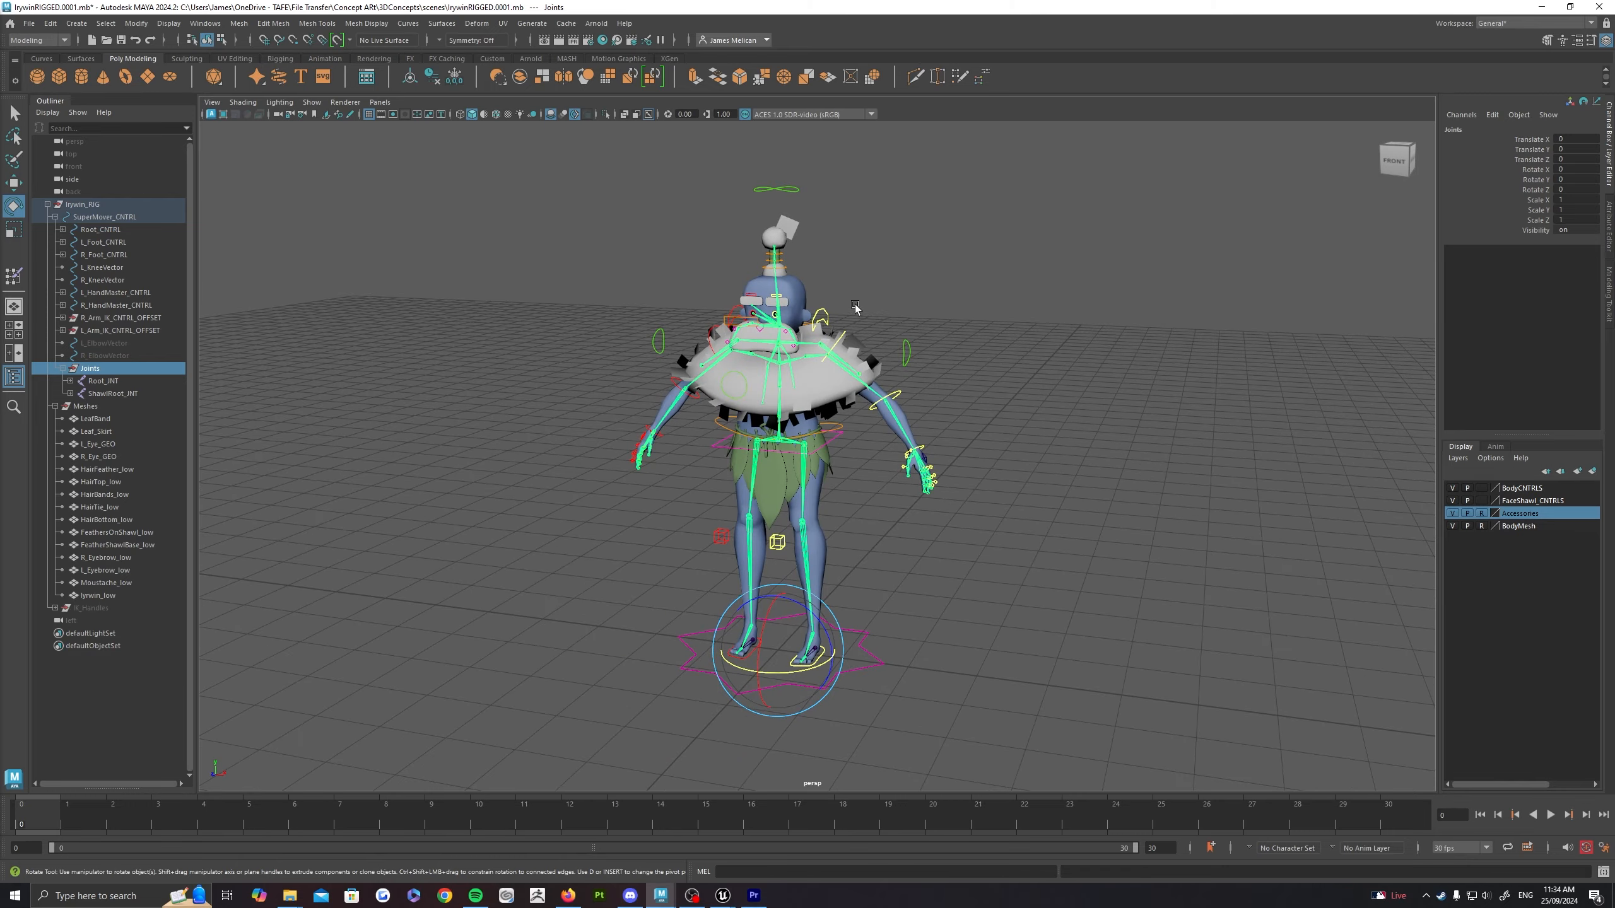
left_click(865, 626)
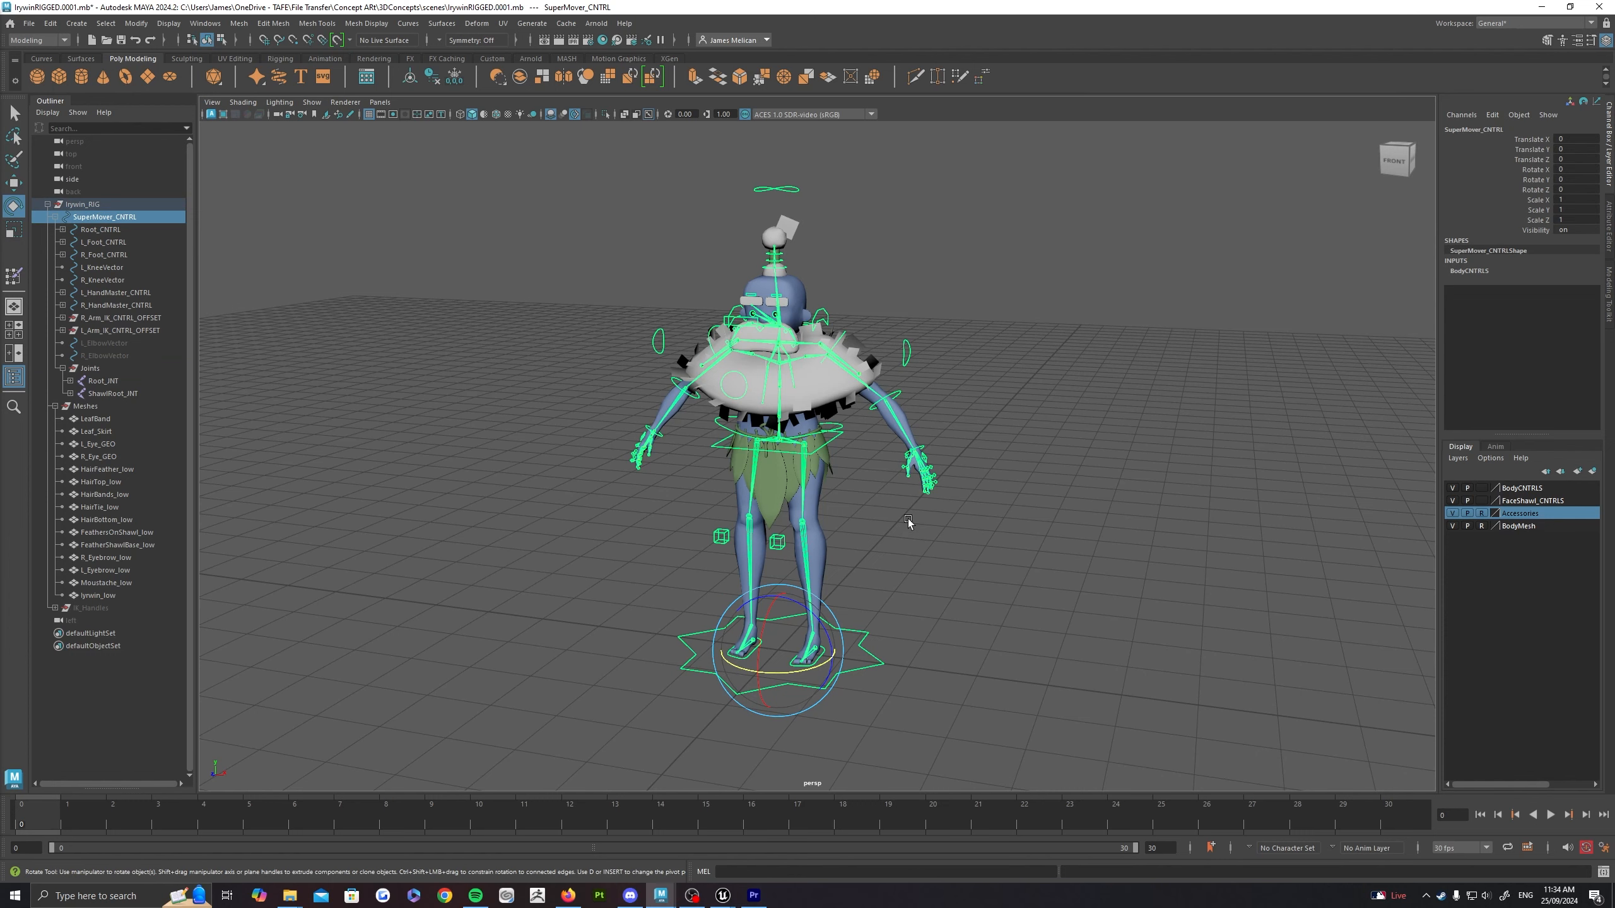
mouse_move(863, 503)
left_mouse_down("alt")
mouse_move(885, 539)
mouse_move(857, 481)
left_mouse_up("alt")
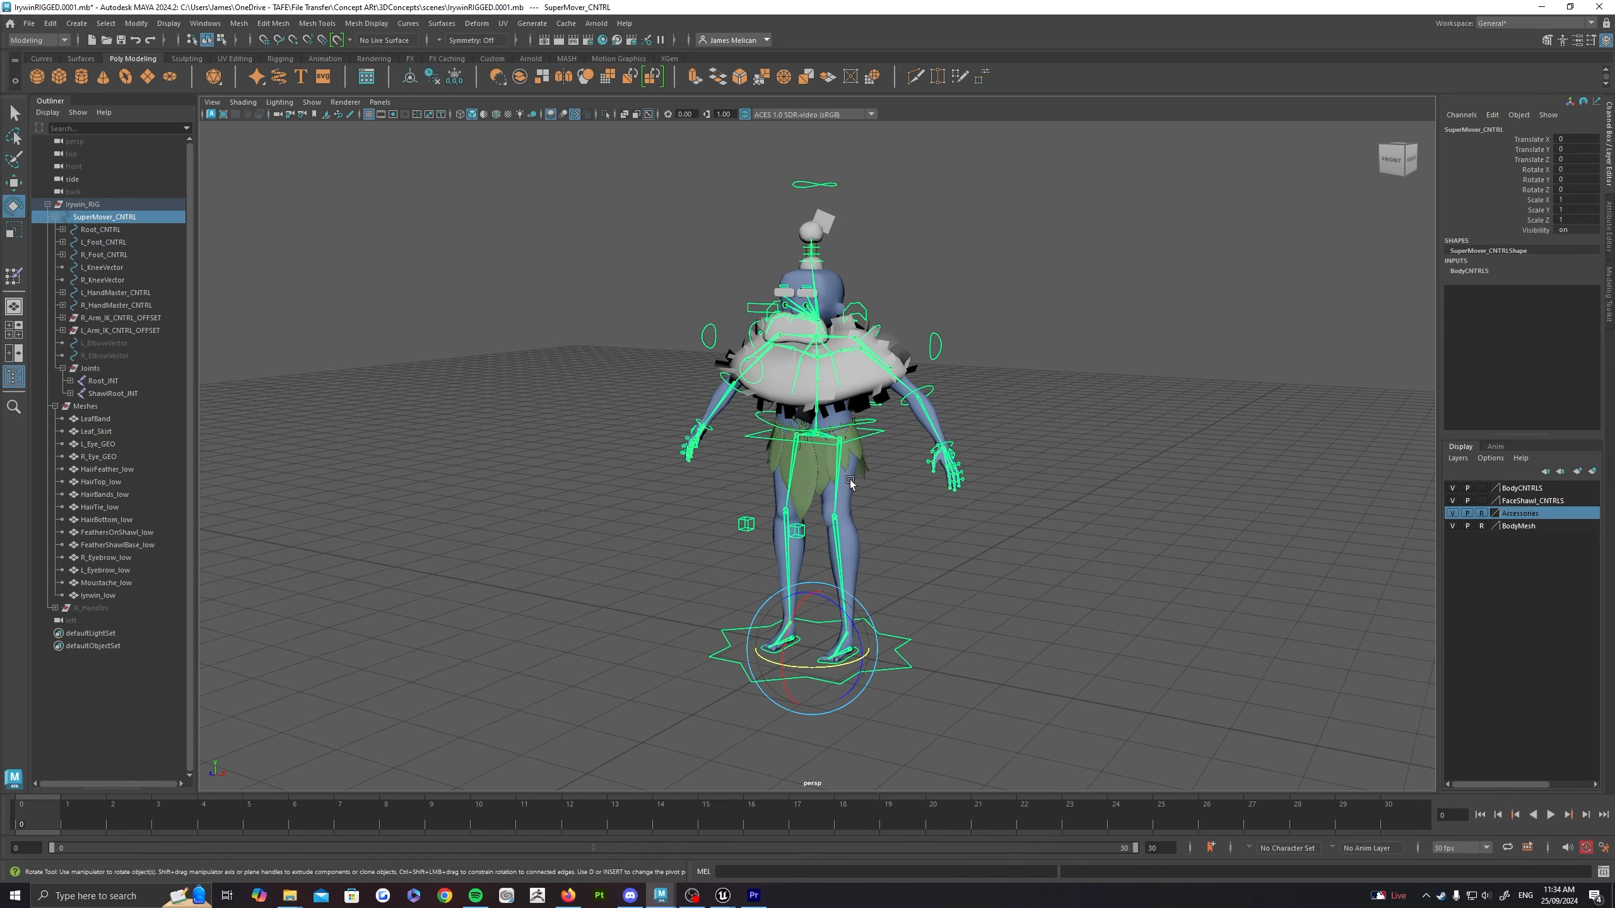
right_click_drag(858, 482, 1037, 410, "alt")
middle_click_drag(1037, 410, 993, 393, "alt")
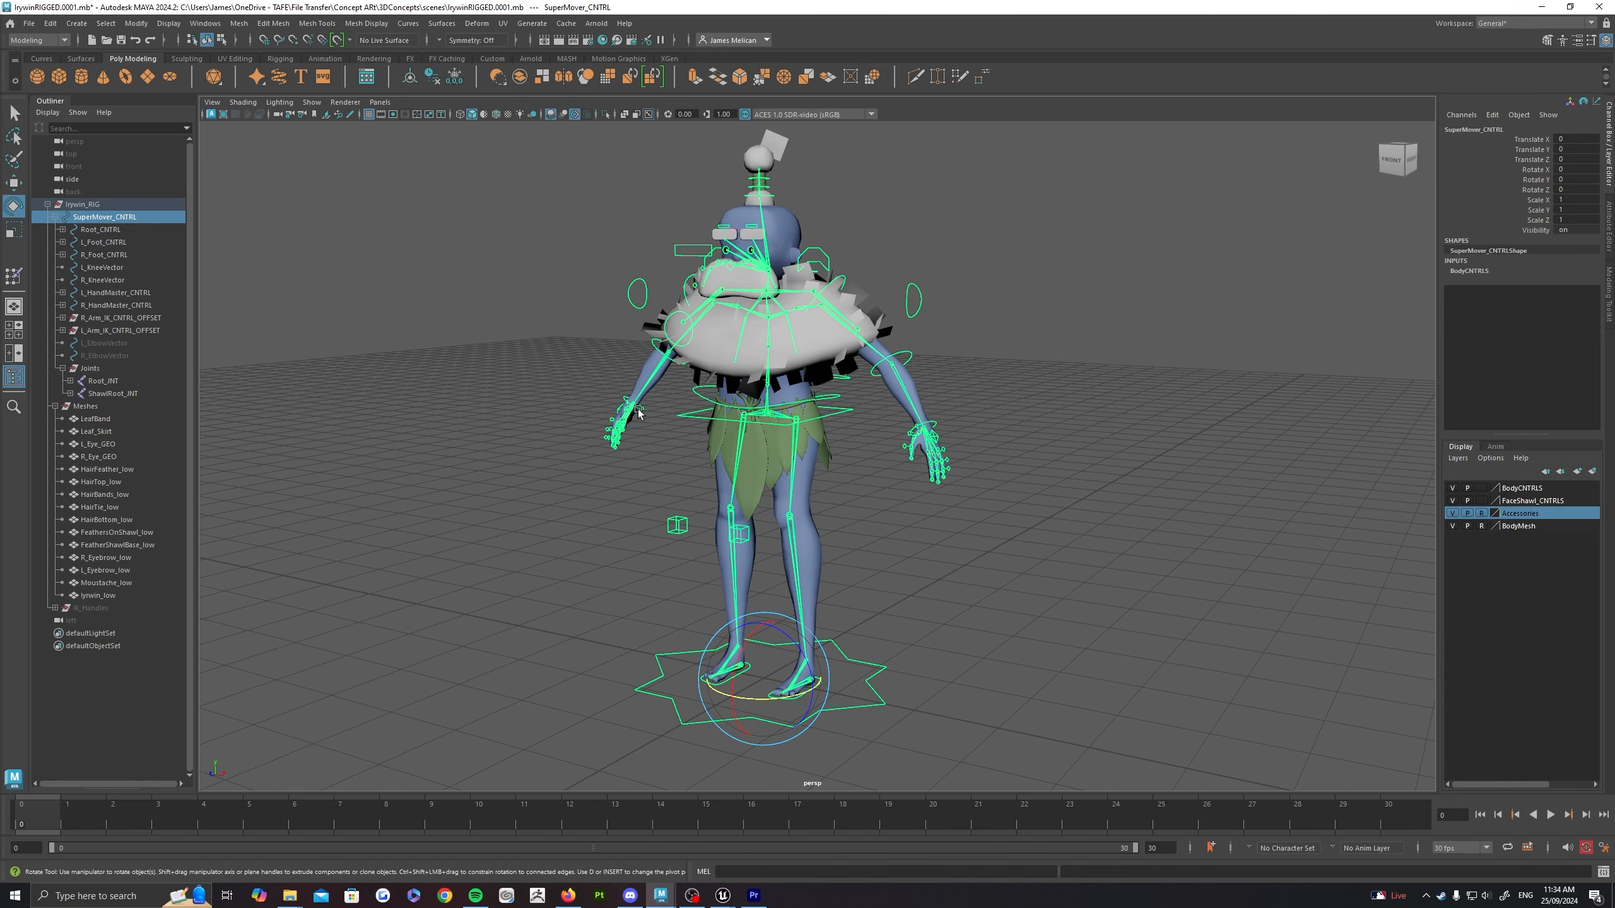
middle_click_drag(895, 459, 882, 425, "alt")
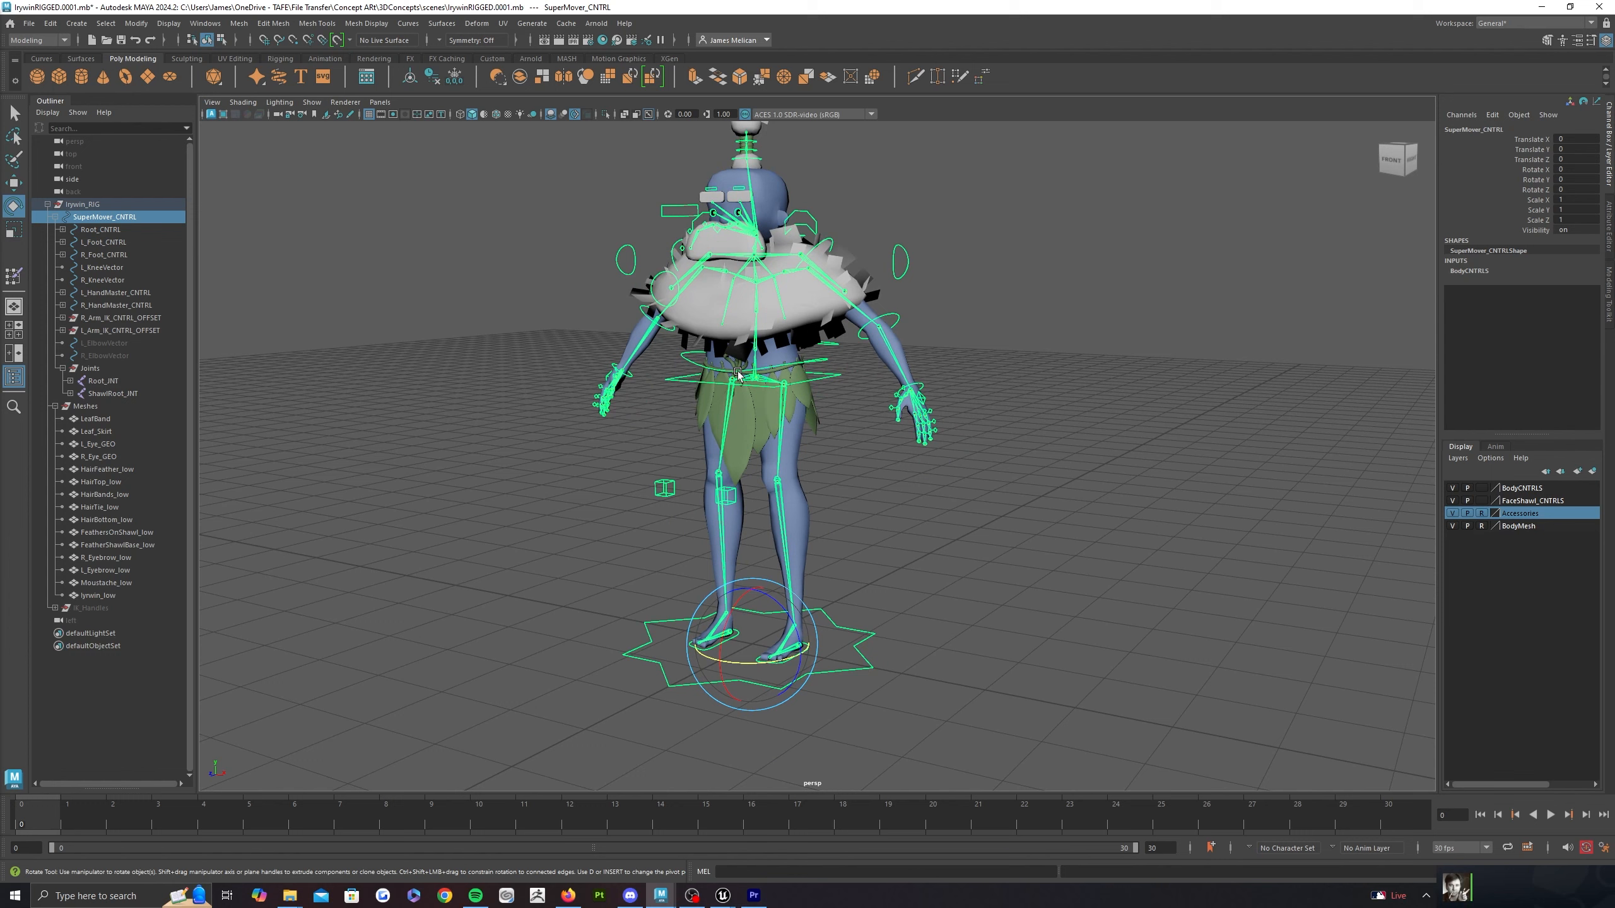
Step: Select all the character's meshes in the Meshes group, from LeafBand down to the body mesh
left_click(95, 419)
left_click(96, 595, "shift")
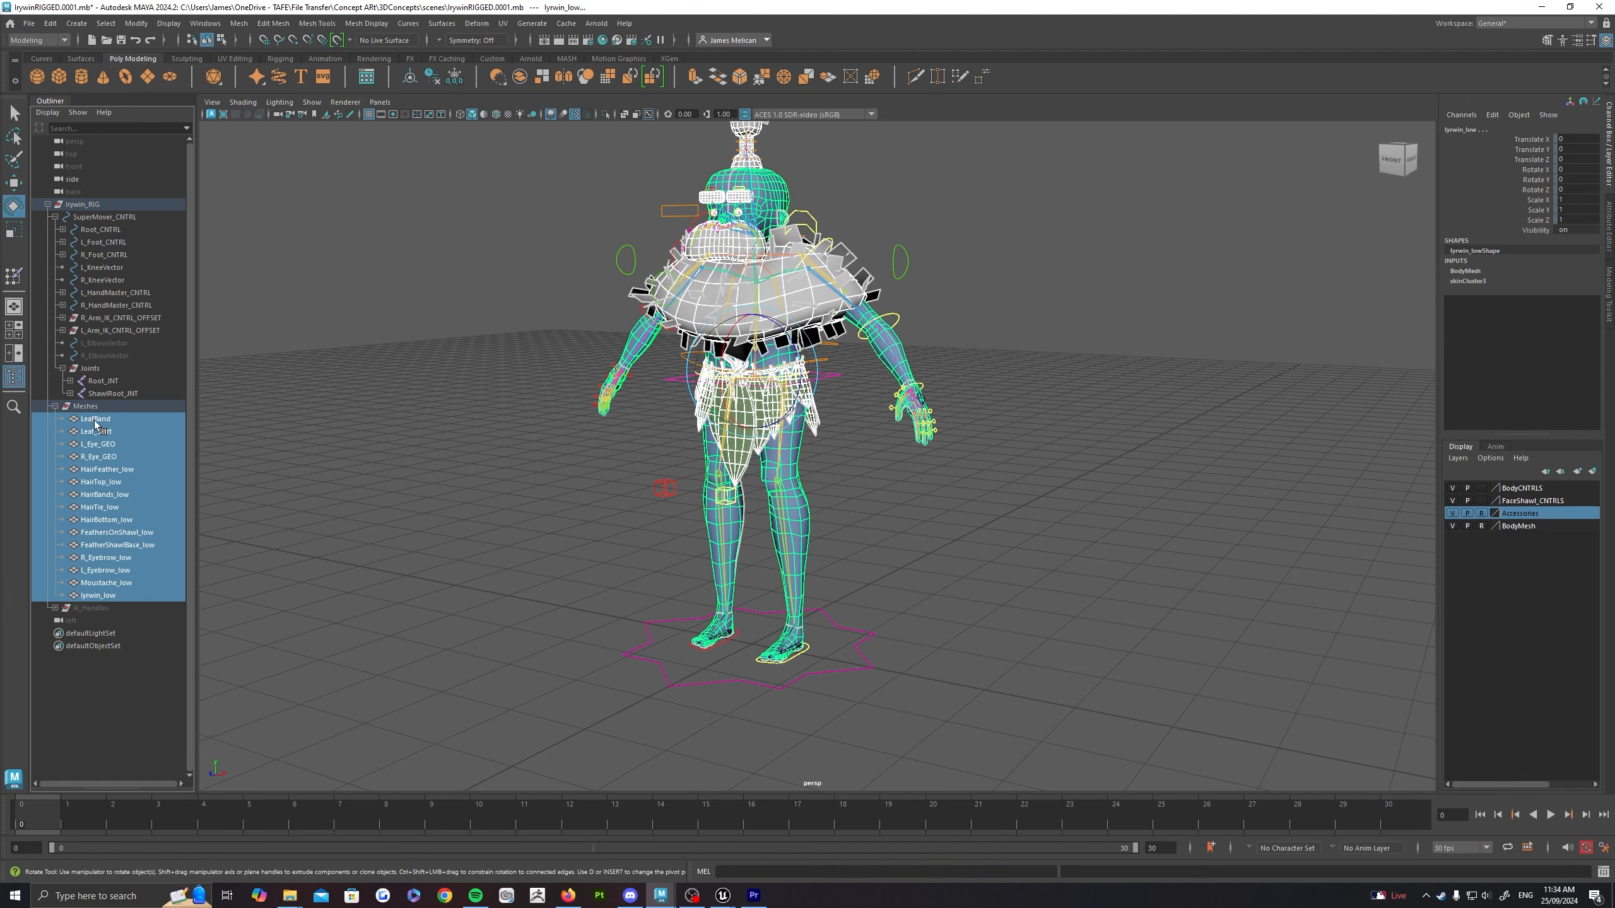
middle_click_drag(658, 459, 667, 495, "alt")
right_click_drag(426, 458, 483, 452, "alt")
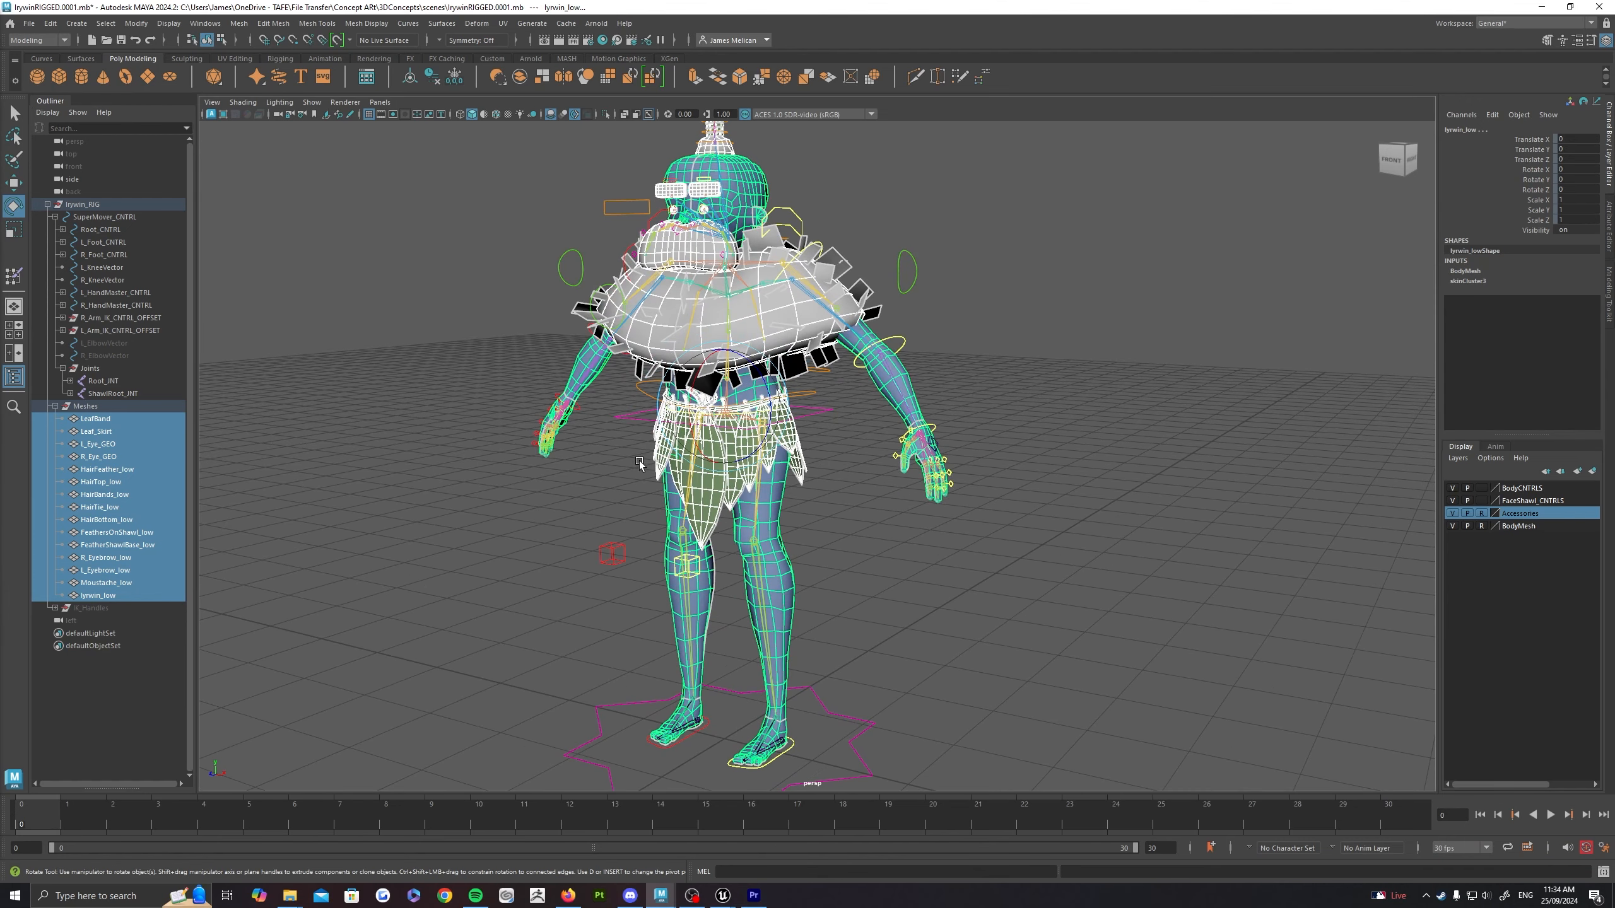
middle_click_drag(482, 452, 553, 501, "alt")
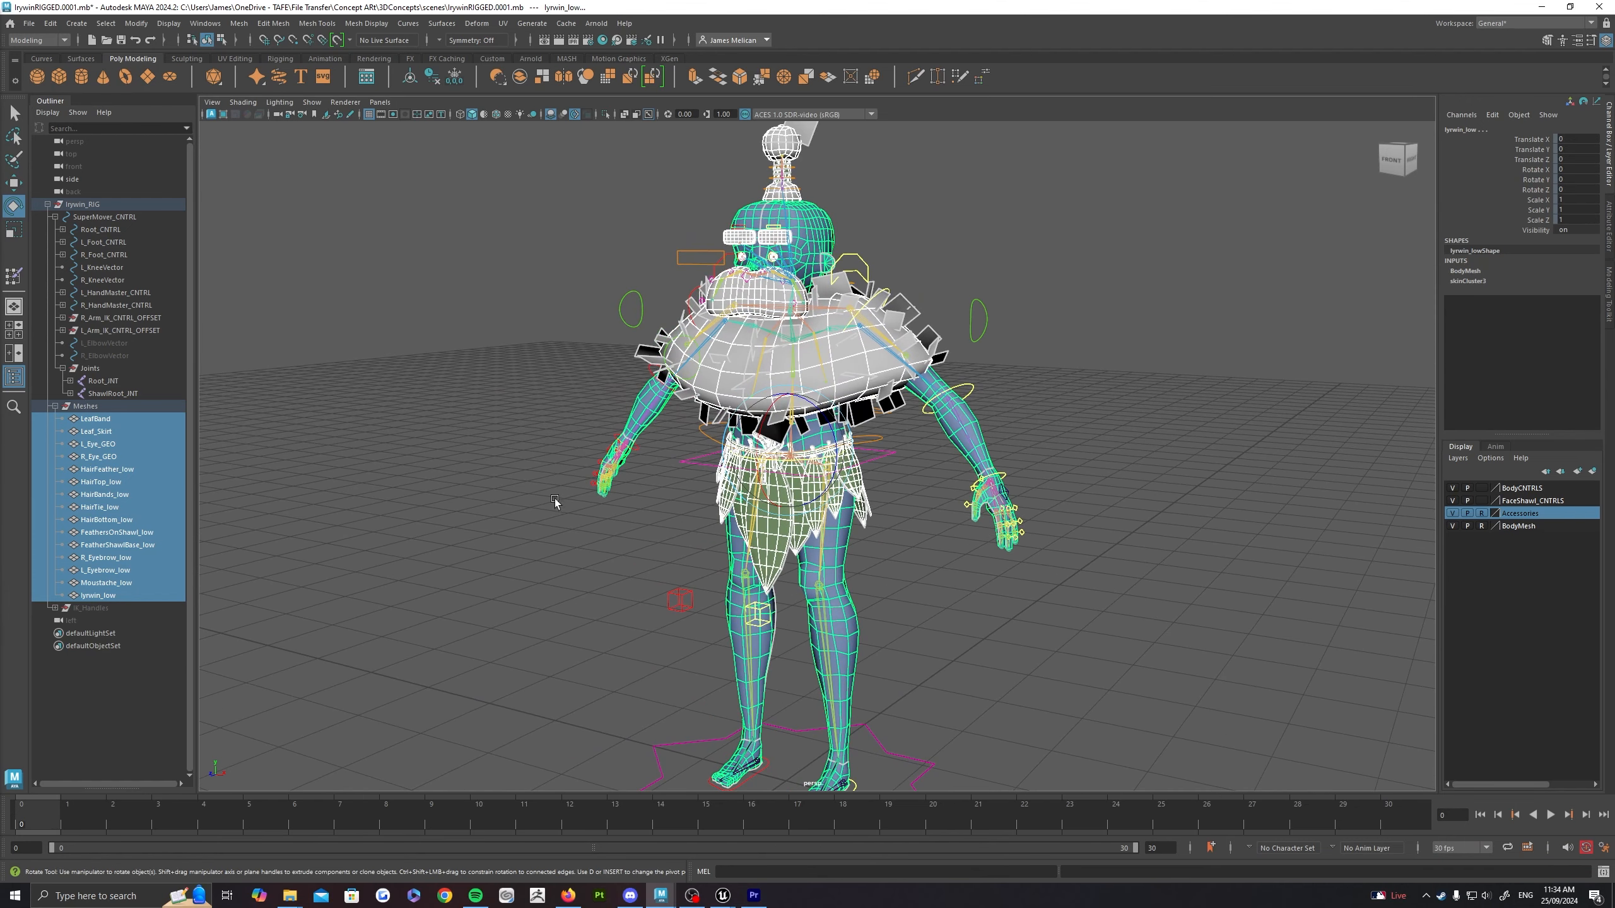
Step: Add the Joints group to the mesh selection and extend the selection to its entire hierarchy
left_click(92, 369)
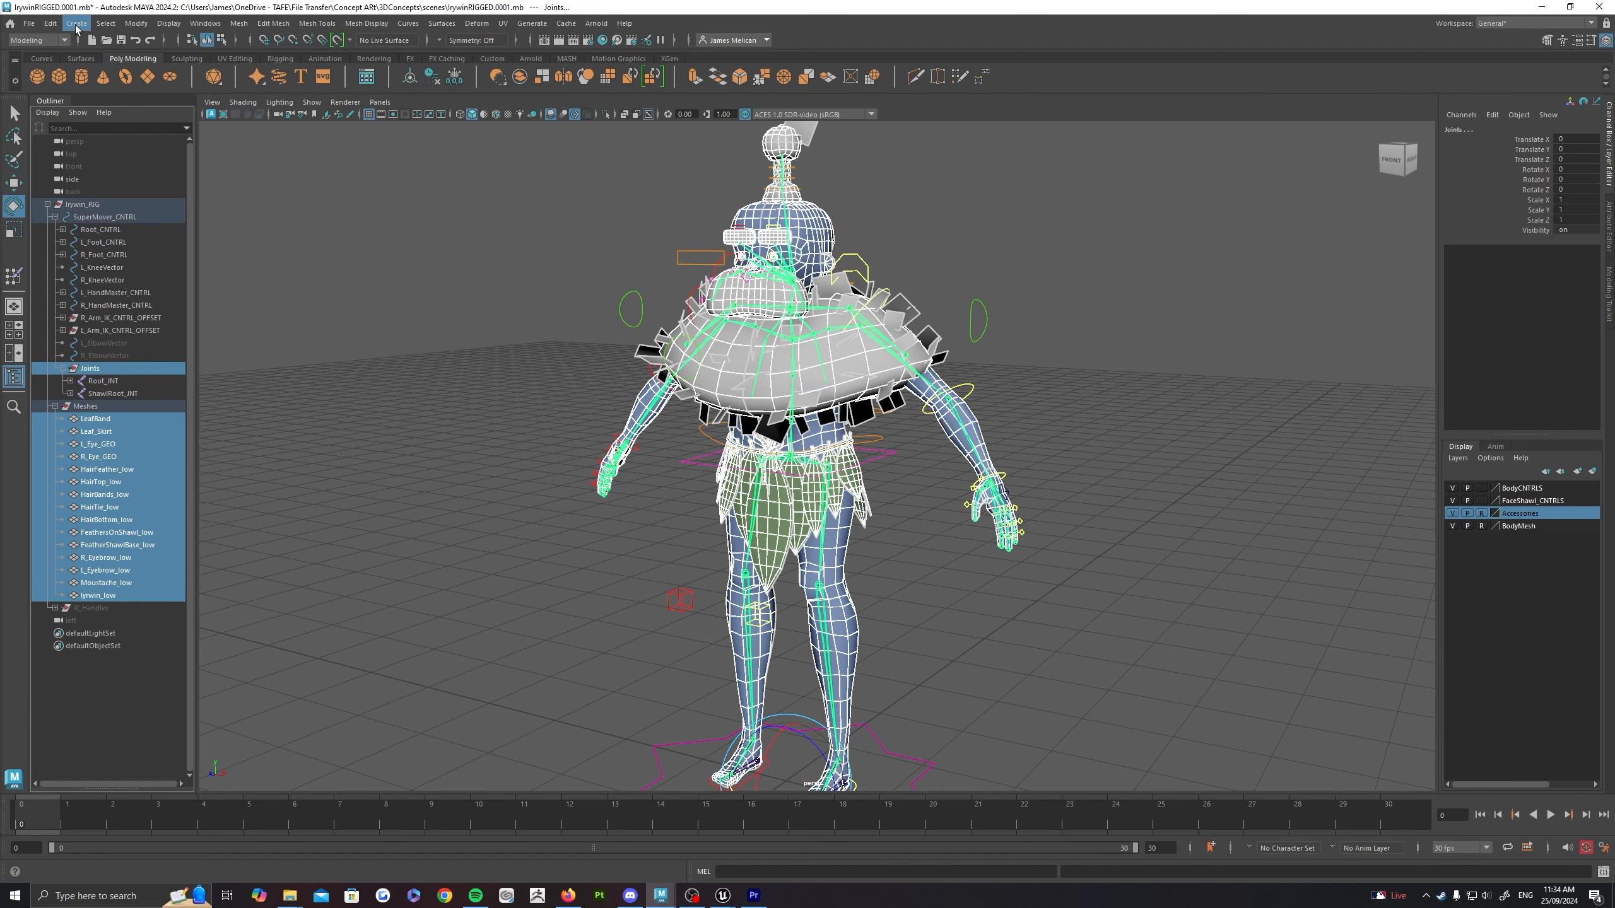
left_click(108, 25)
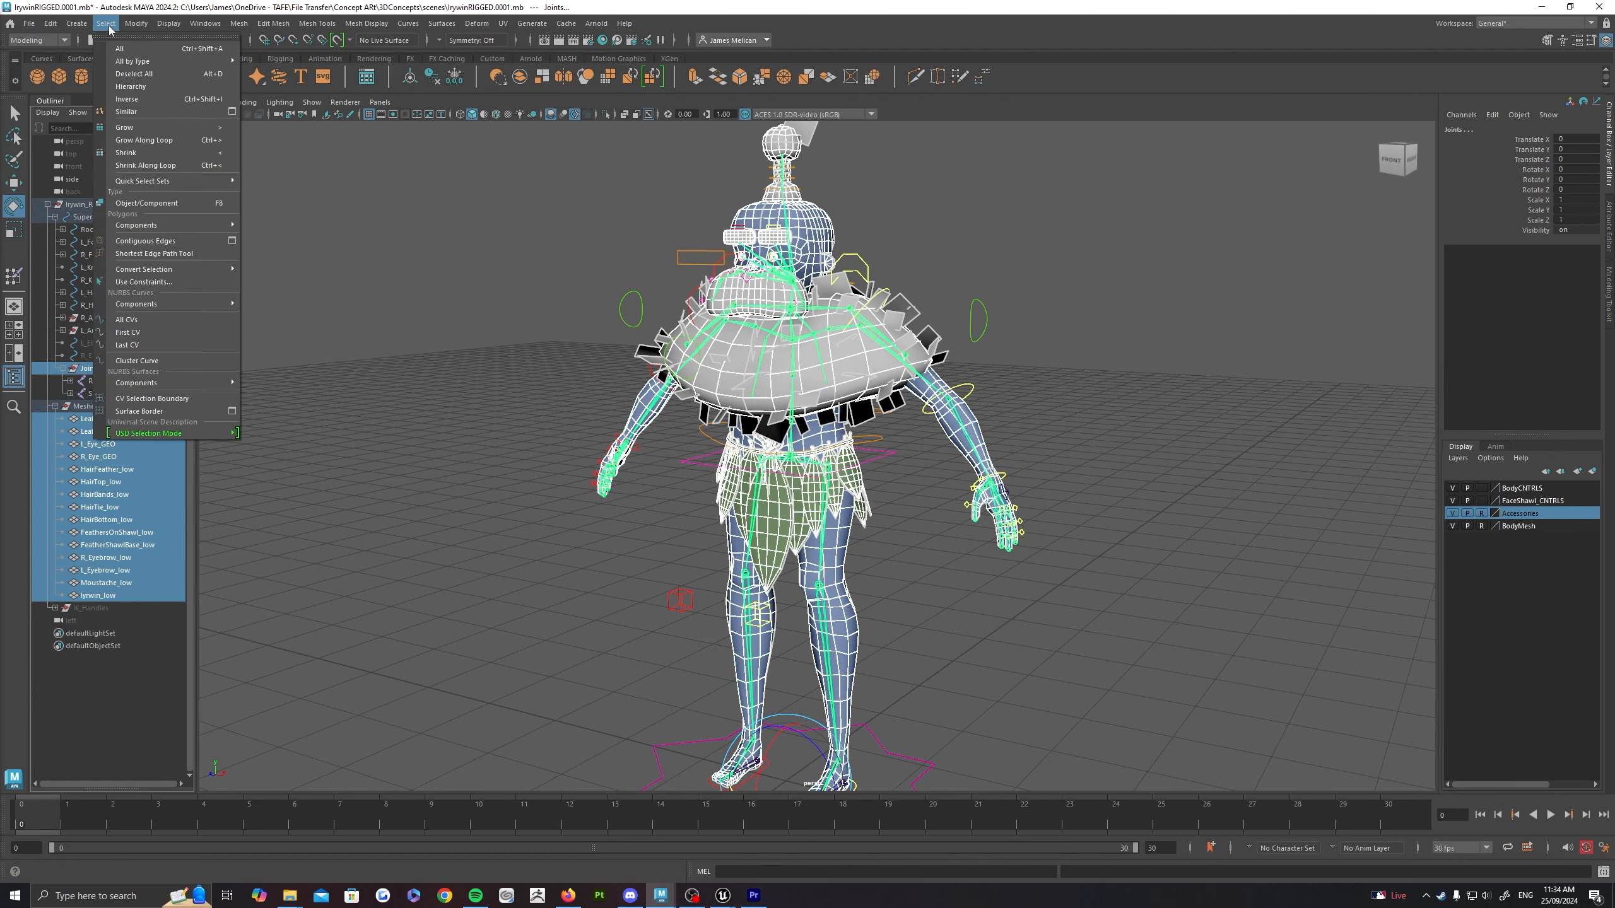
left_click(131, 86)
left_click_drag(490, 376, 604, 381, "alt")
middle_click_drag(604, 382, 597, 327, "alt")
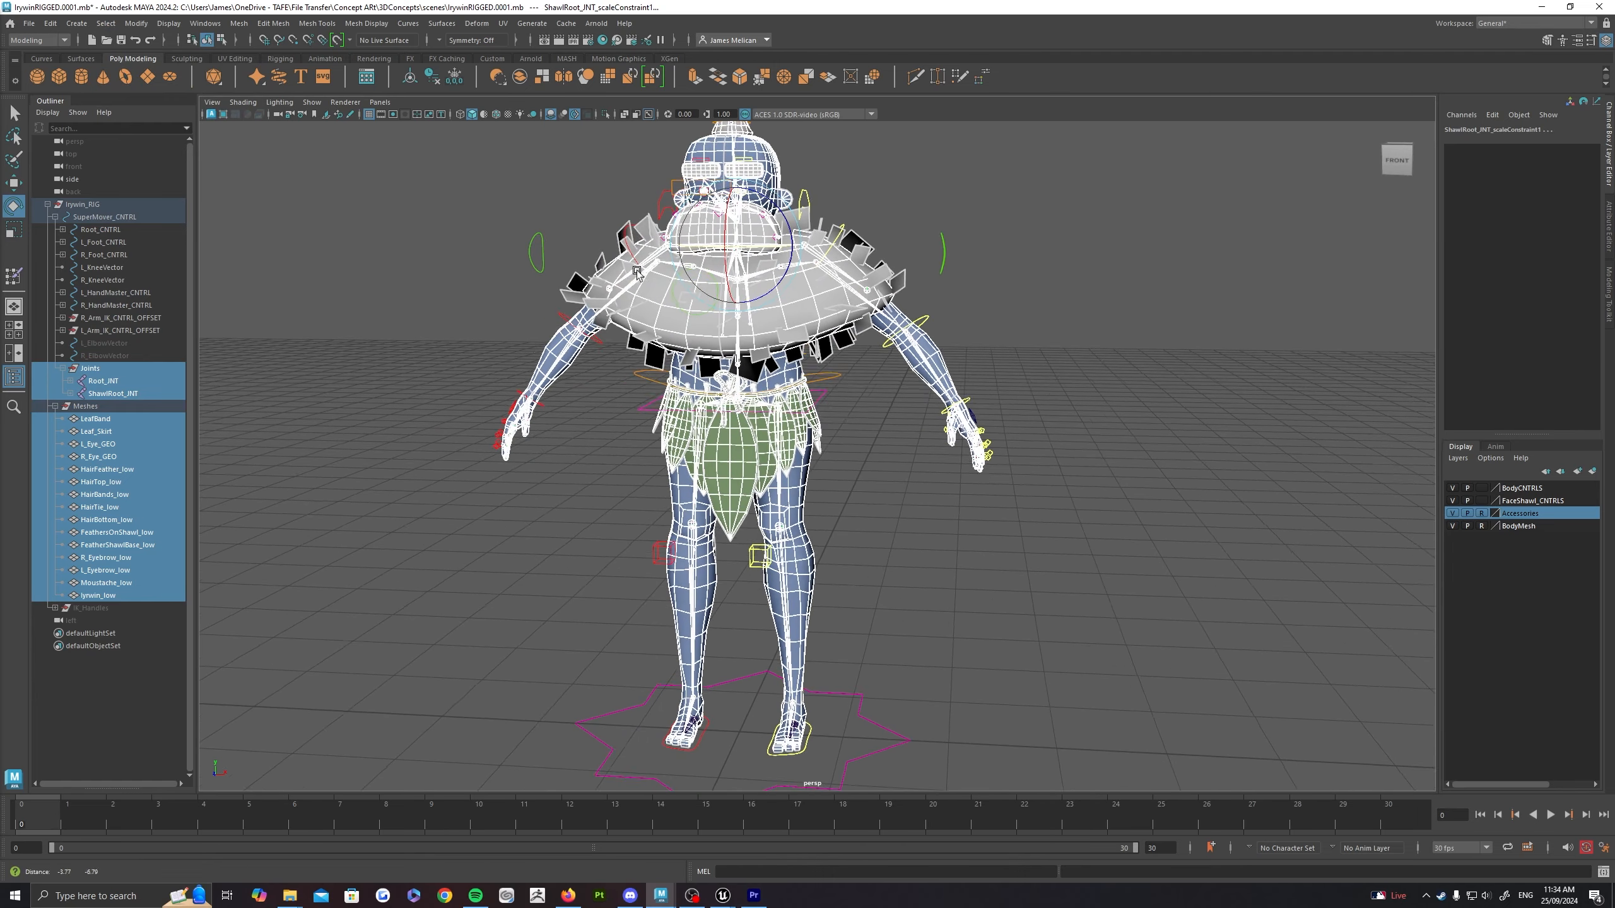
right_click_drag(598, 327, 394, 407, "alt")
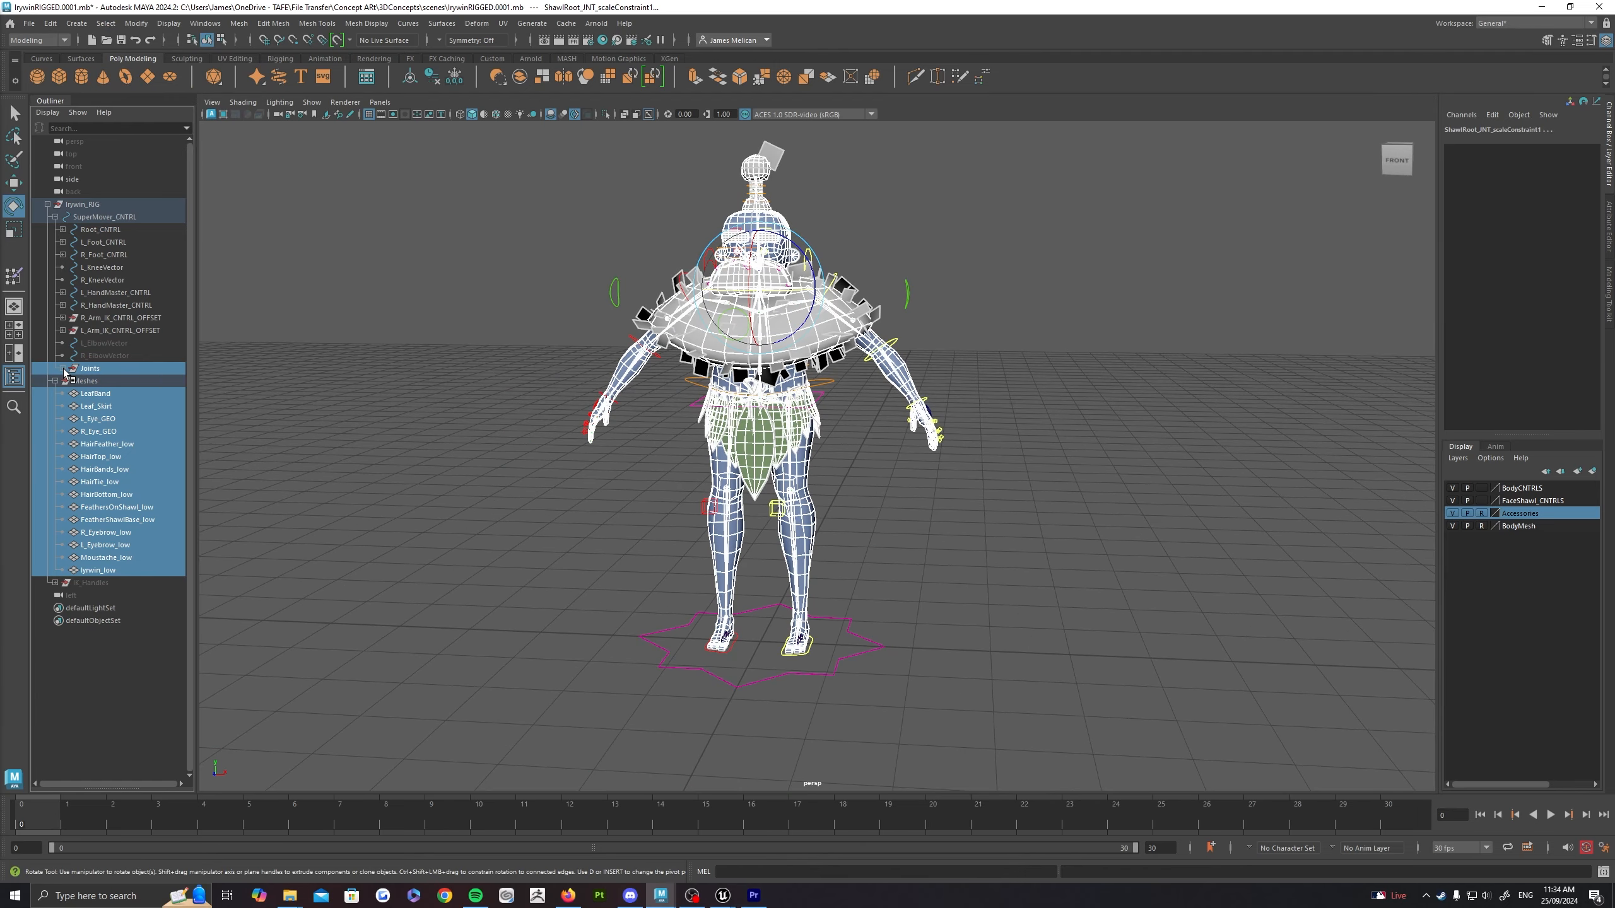
Step: Expand the Joints group to review the selected joint hierarchy, collapse it again and look over the selected character
left_click(72, 381, "shift")
scroll(140, 493, "down", 8)
scroll(140, 493, "up", 15)
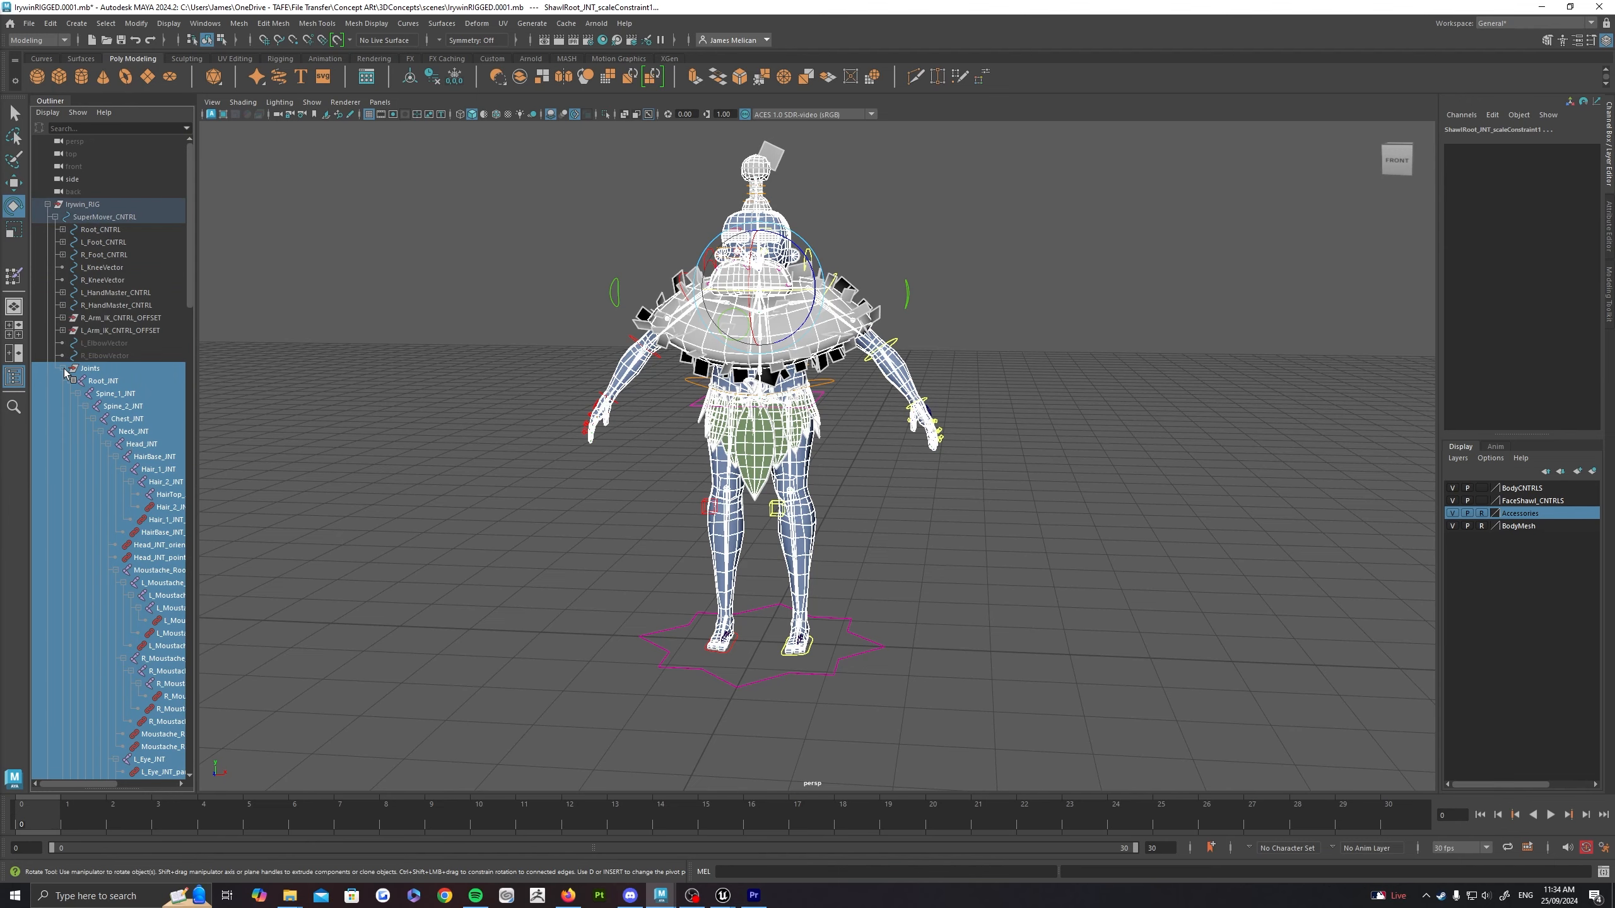
left_click(64, 369)
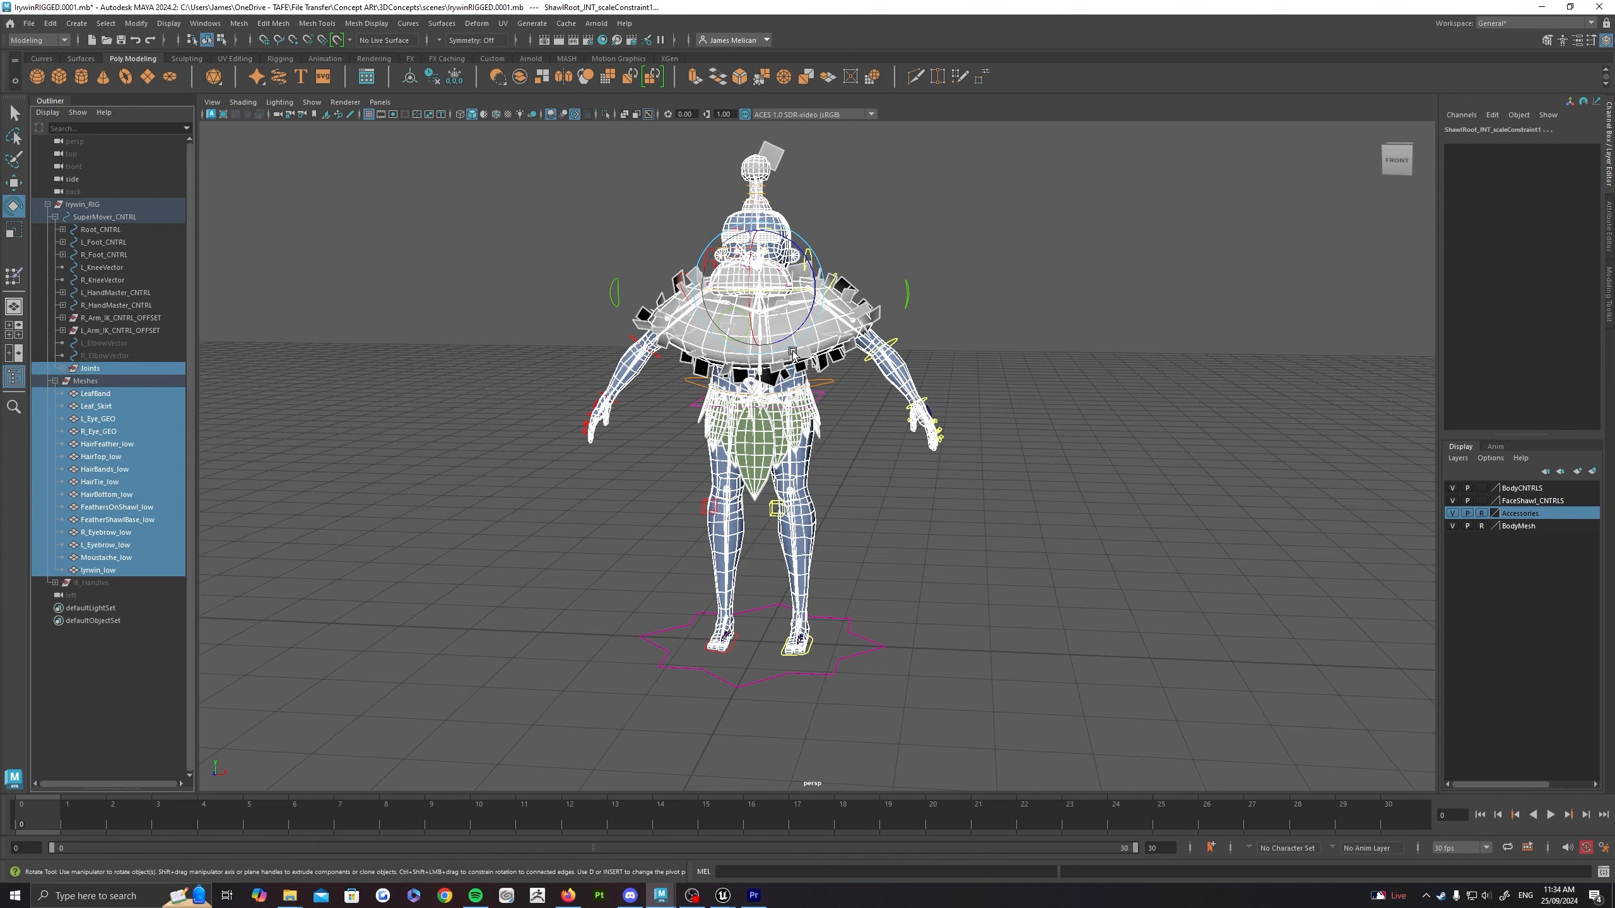
left_click_drag(874, 472, 869, 506, "alt")
middle_click_drag(627, 271, 617, 297, "alt")
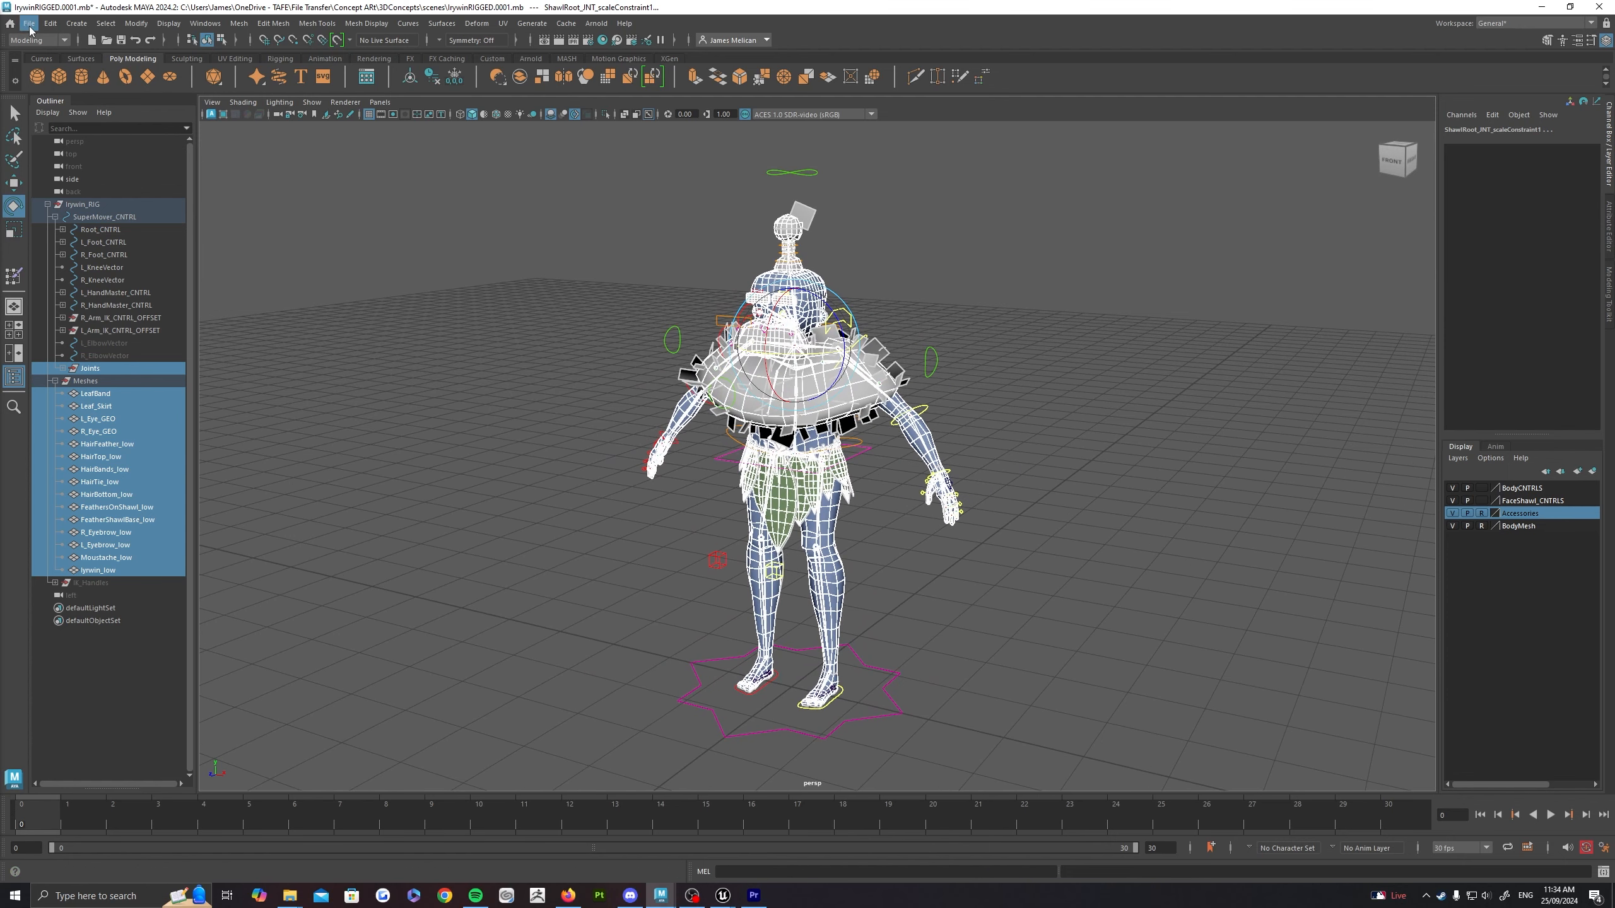
Step: Open the Game Exporter, enlarge its window and place it beside the character
left_click(30, 23)
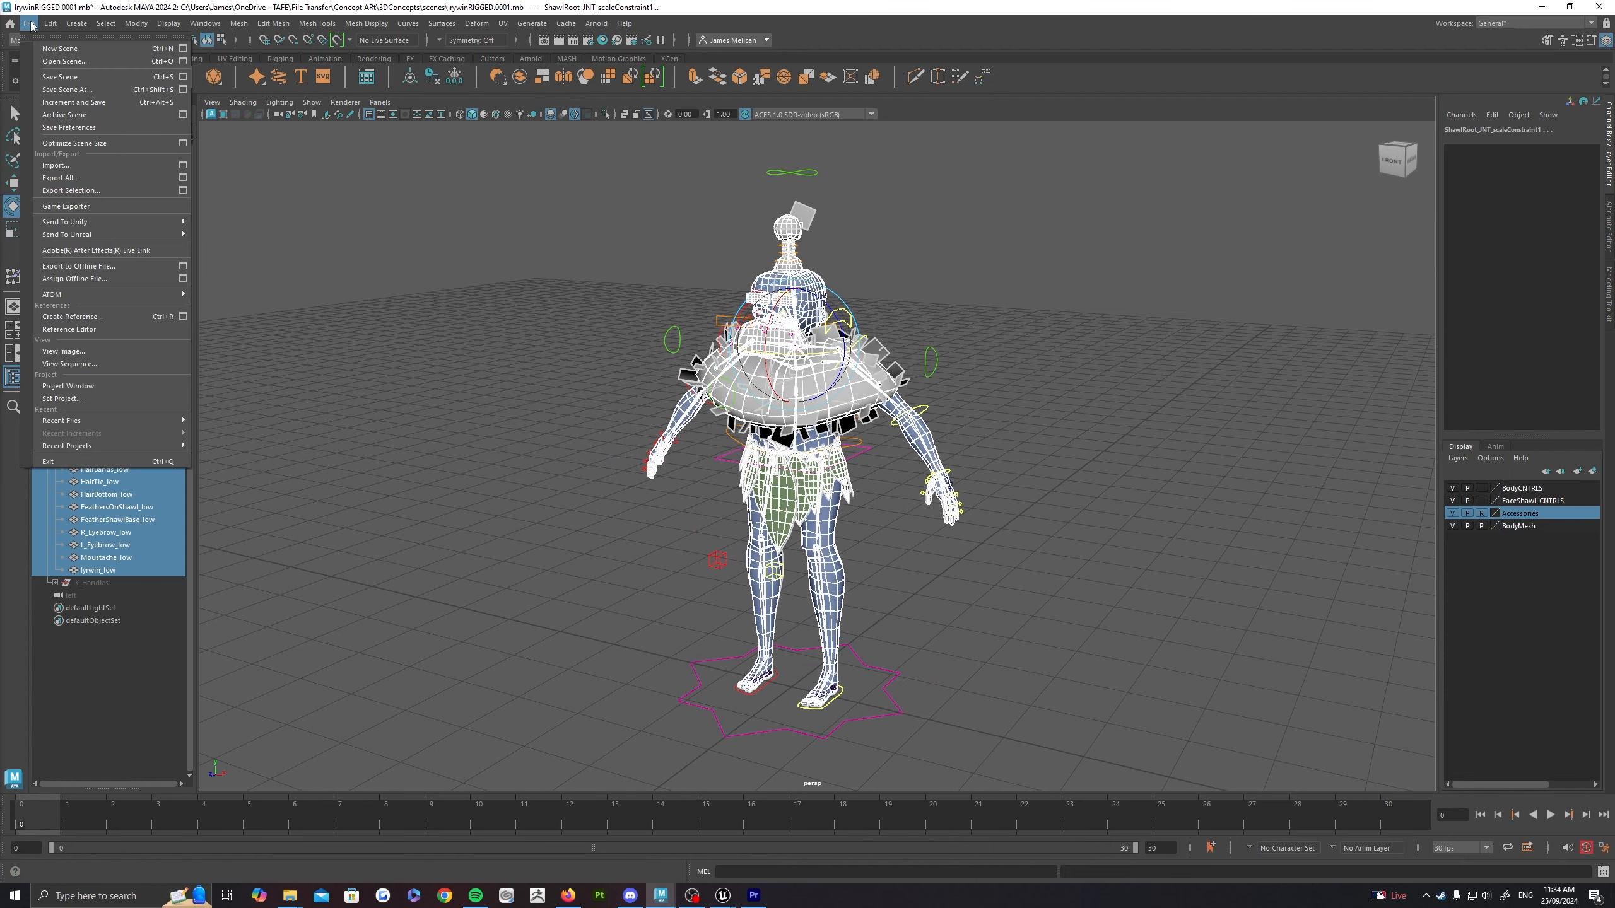
left_click(99, 207)
left_click_drag(1116, 164, 1211, 294)
middle_click_drag(875, 245, 790, 275, "alt")
left_click_drag(790, 275, 806, 268, "alt")
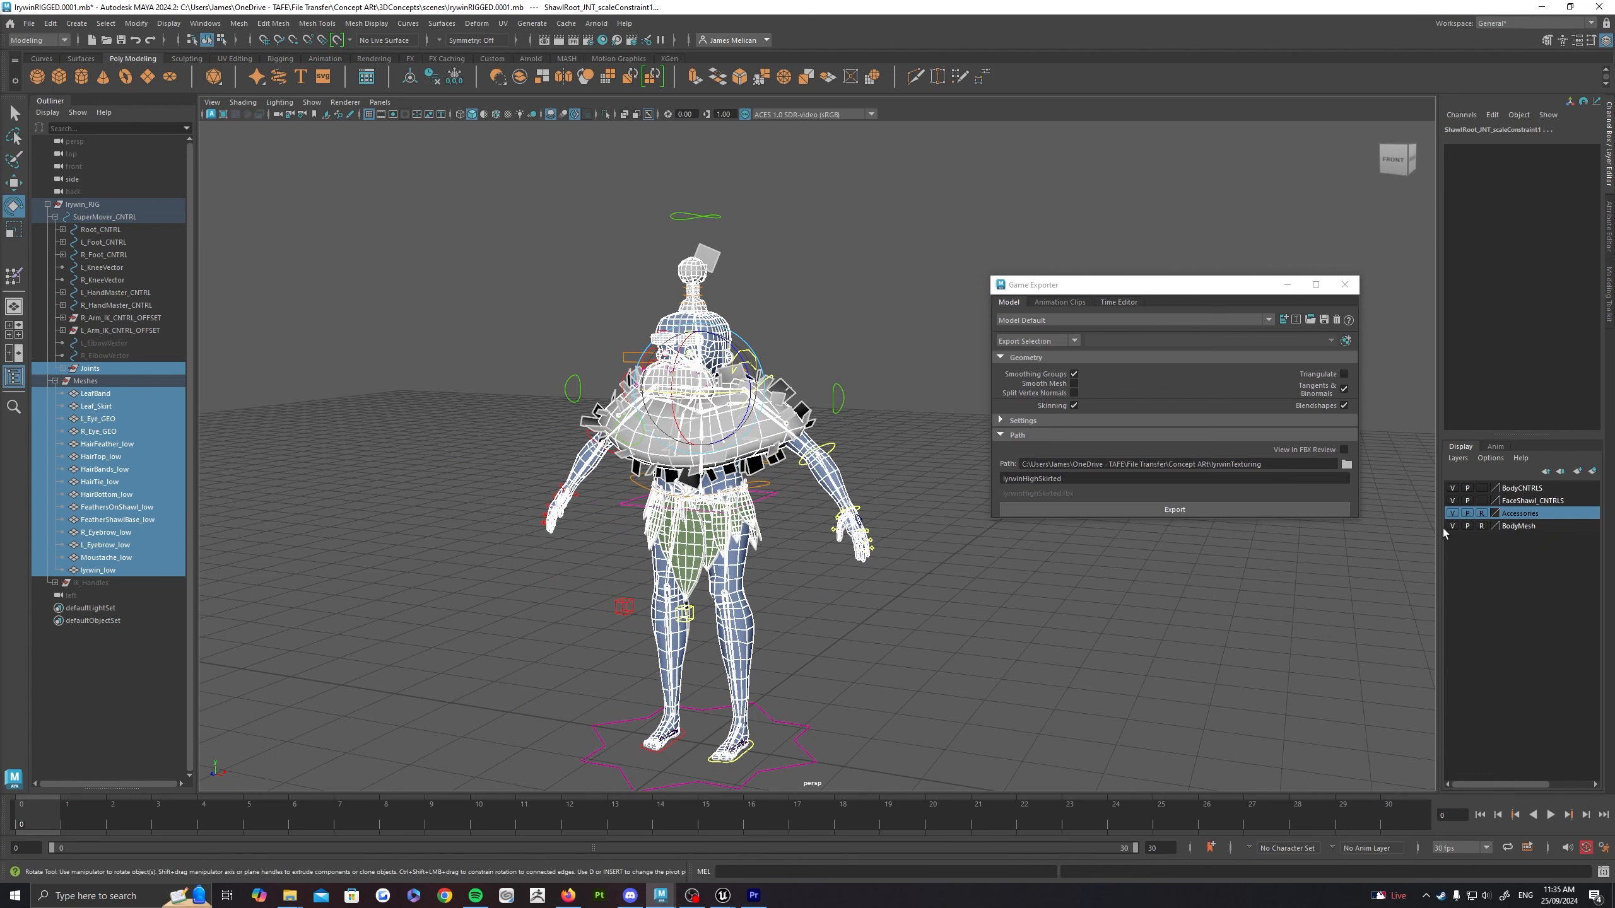
left_click_drag(1359, 518, 1392, 760)
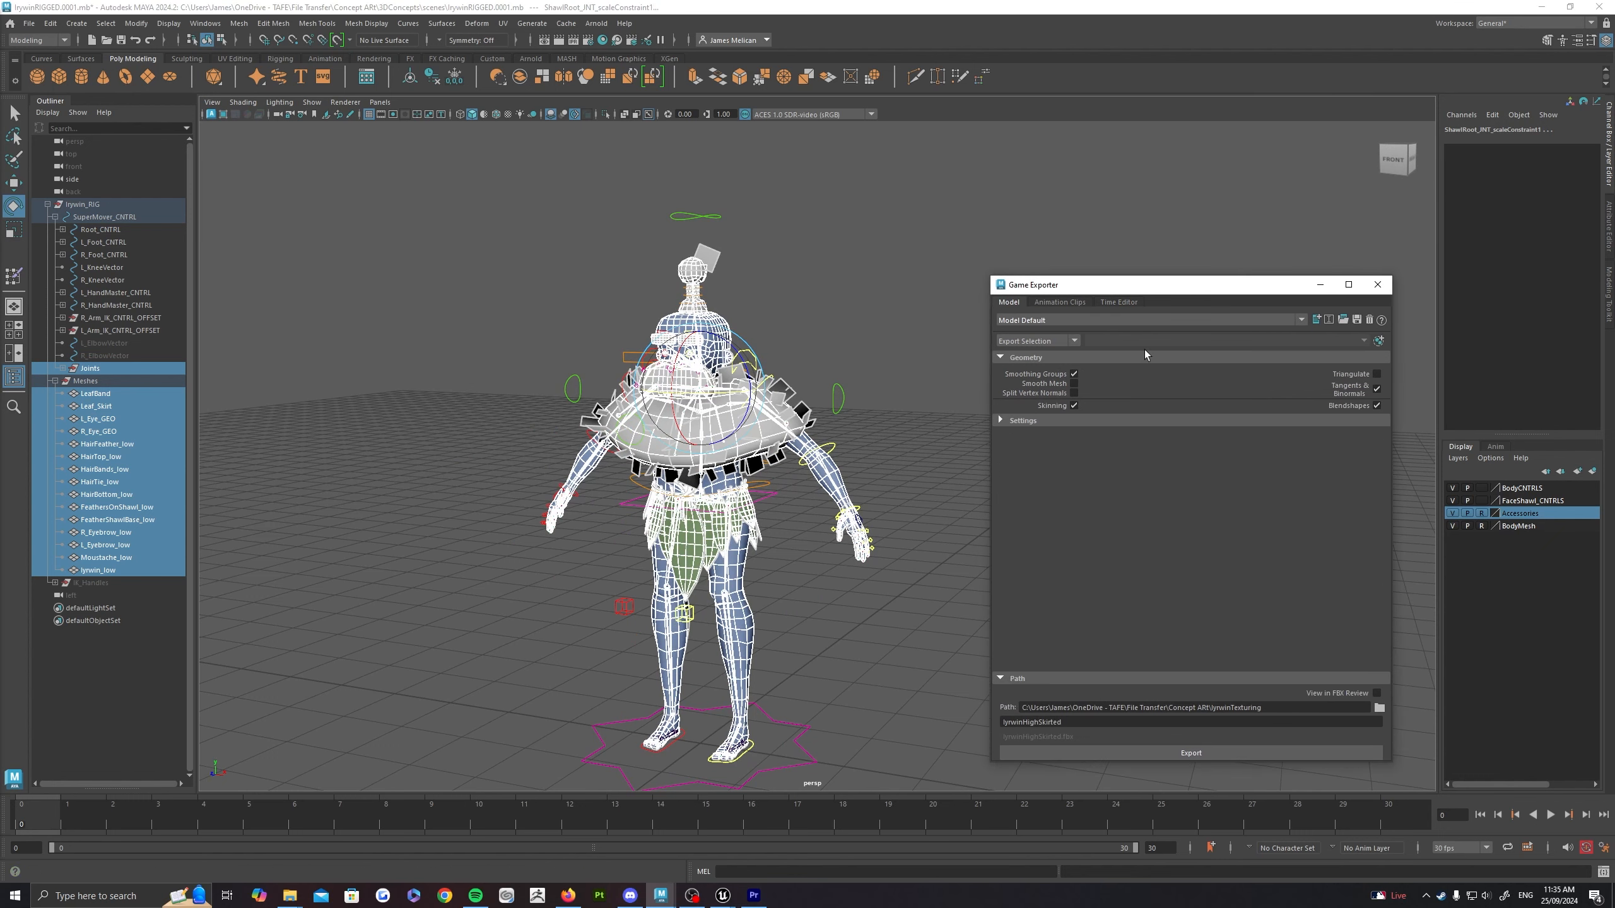
left_click_drag(1145, 288, 983, 203)
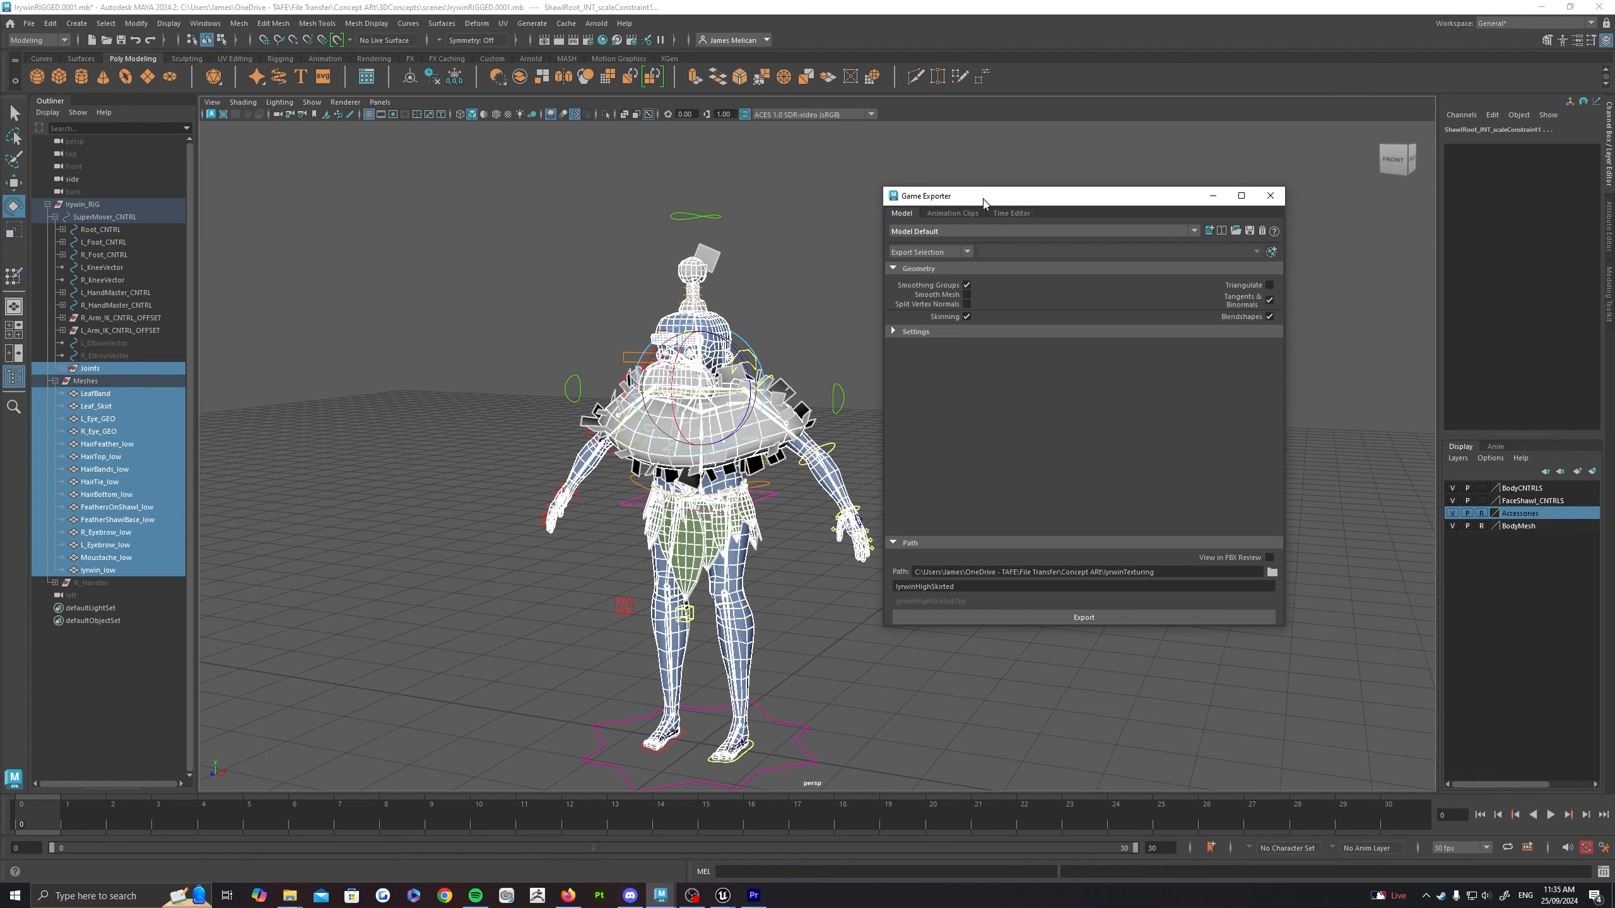
Step: Choose Export Selection for the model export and expand the export settings to review the single-file, animation and origin options
left_click(906, 252)
left_click(935, 279)
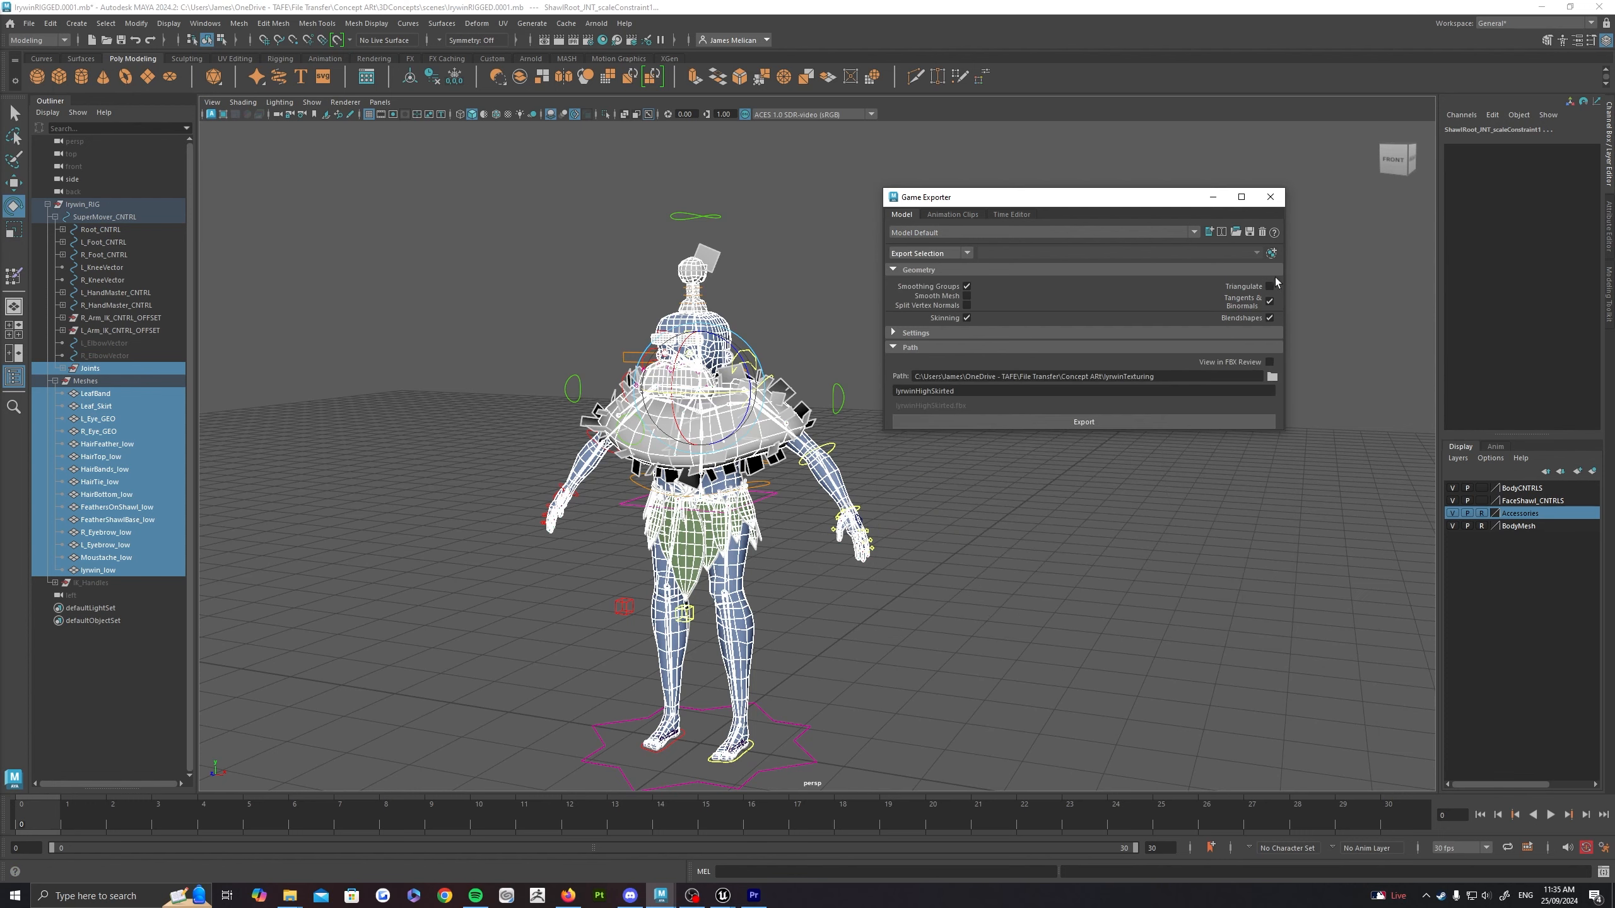
left_click(896, 333)
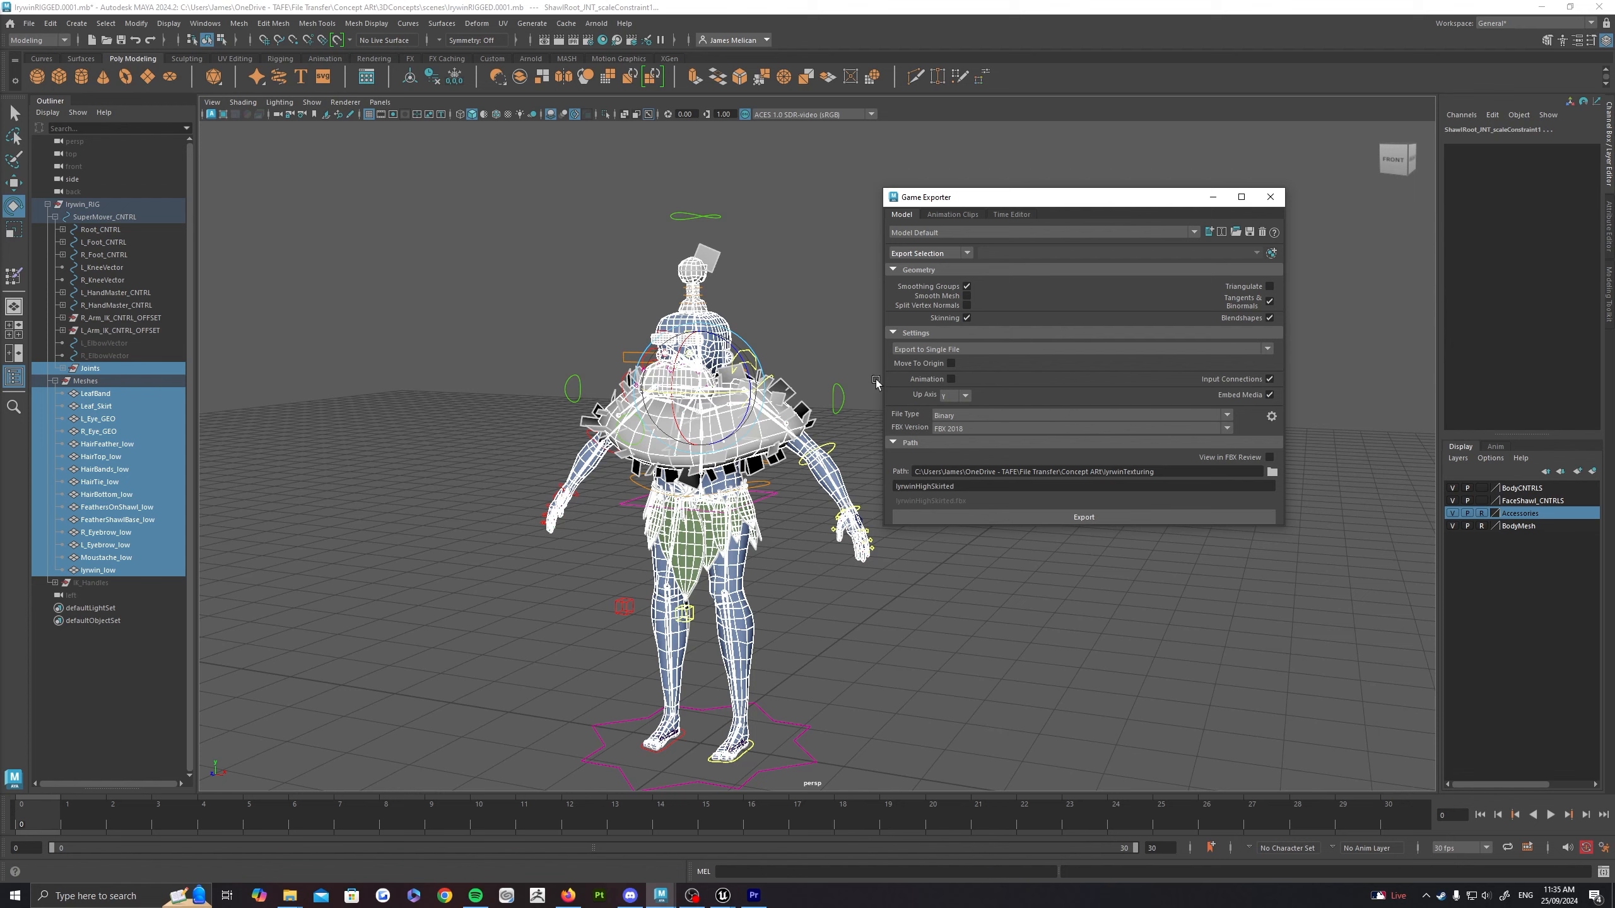
middle_click_drag(777, 299, 703, 253, "alt")
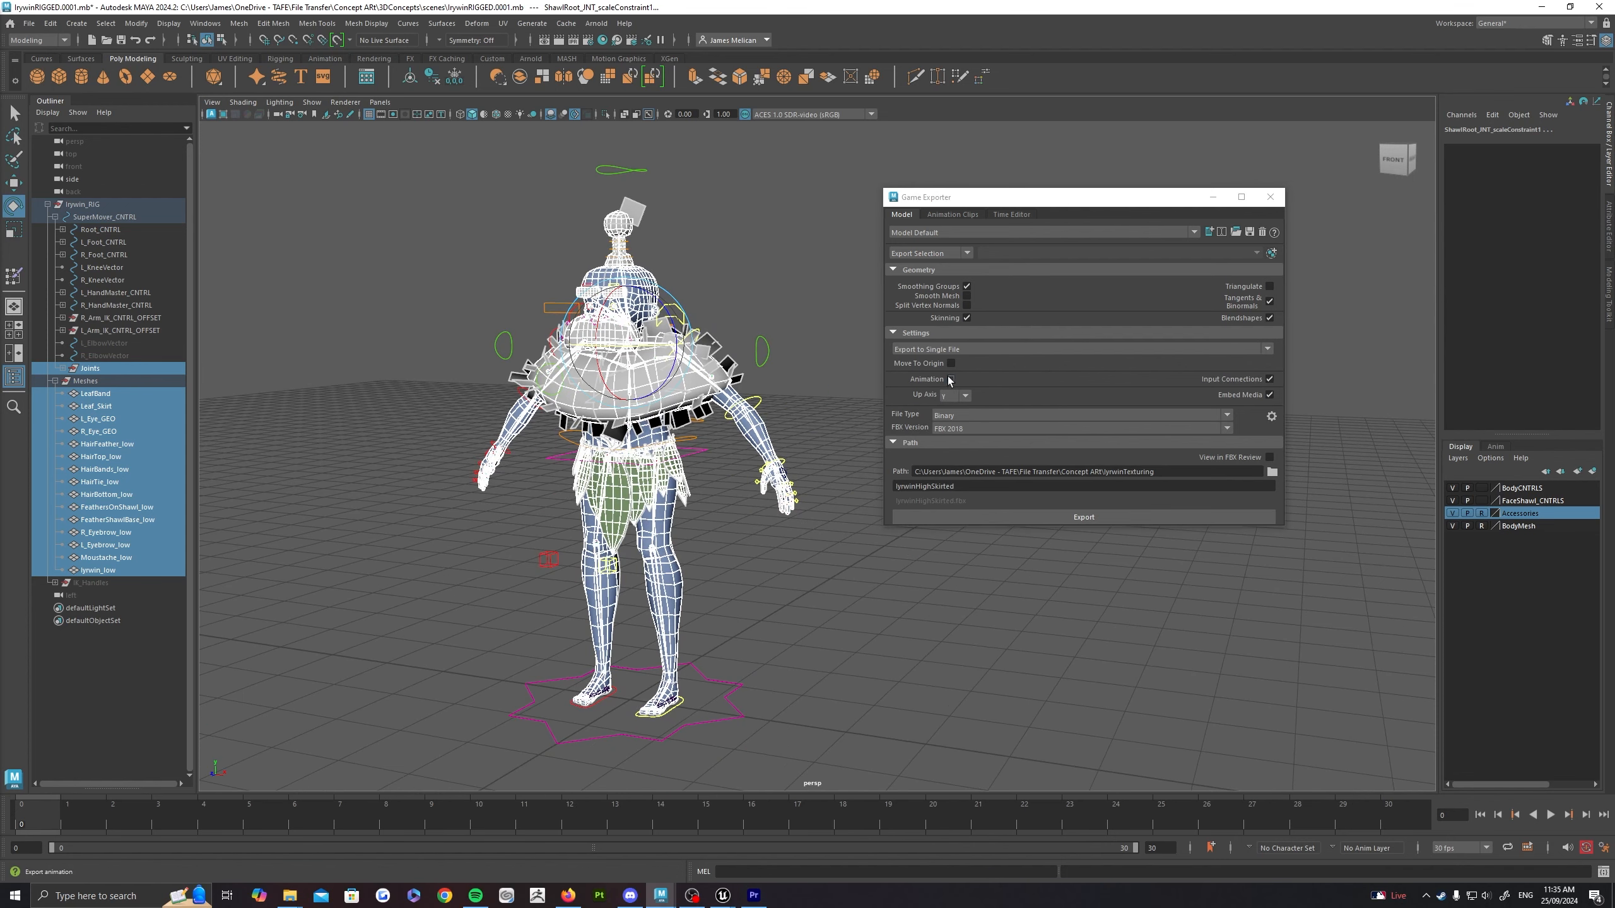
middle_click_drag(343, 564, 357, 507, "alt")
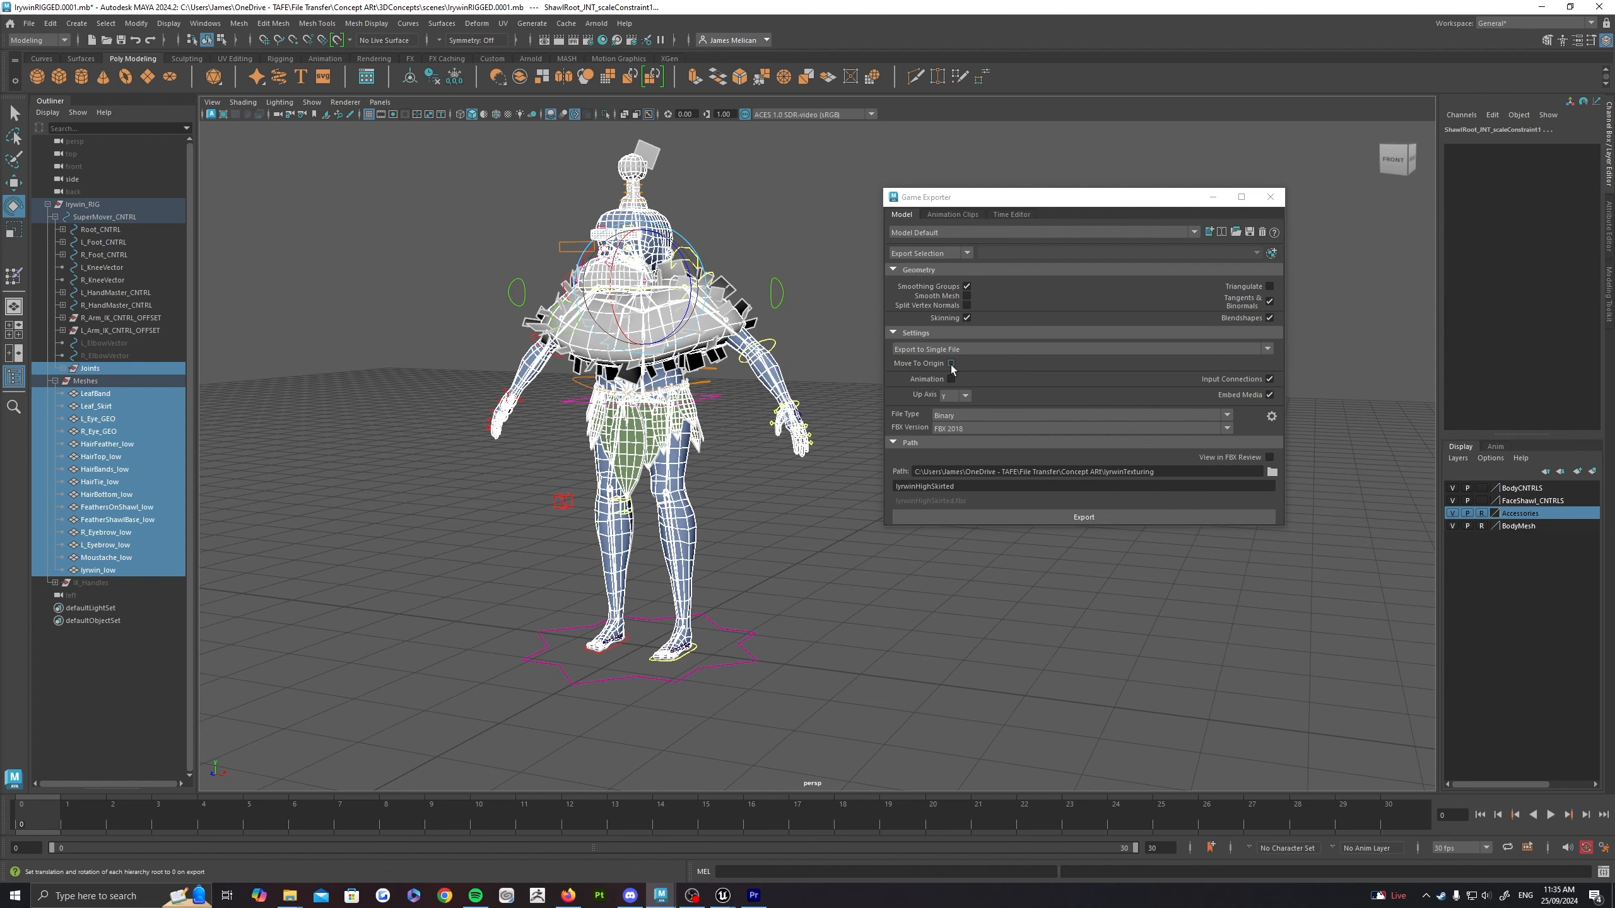
left_click_drag(738, 528, 809, 615, "alt")
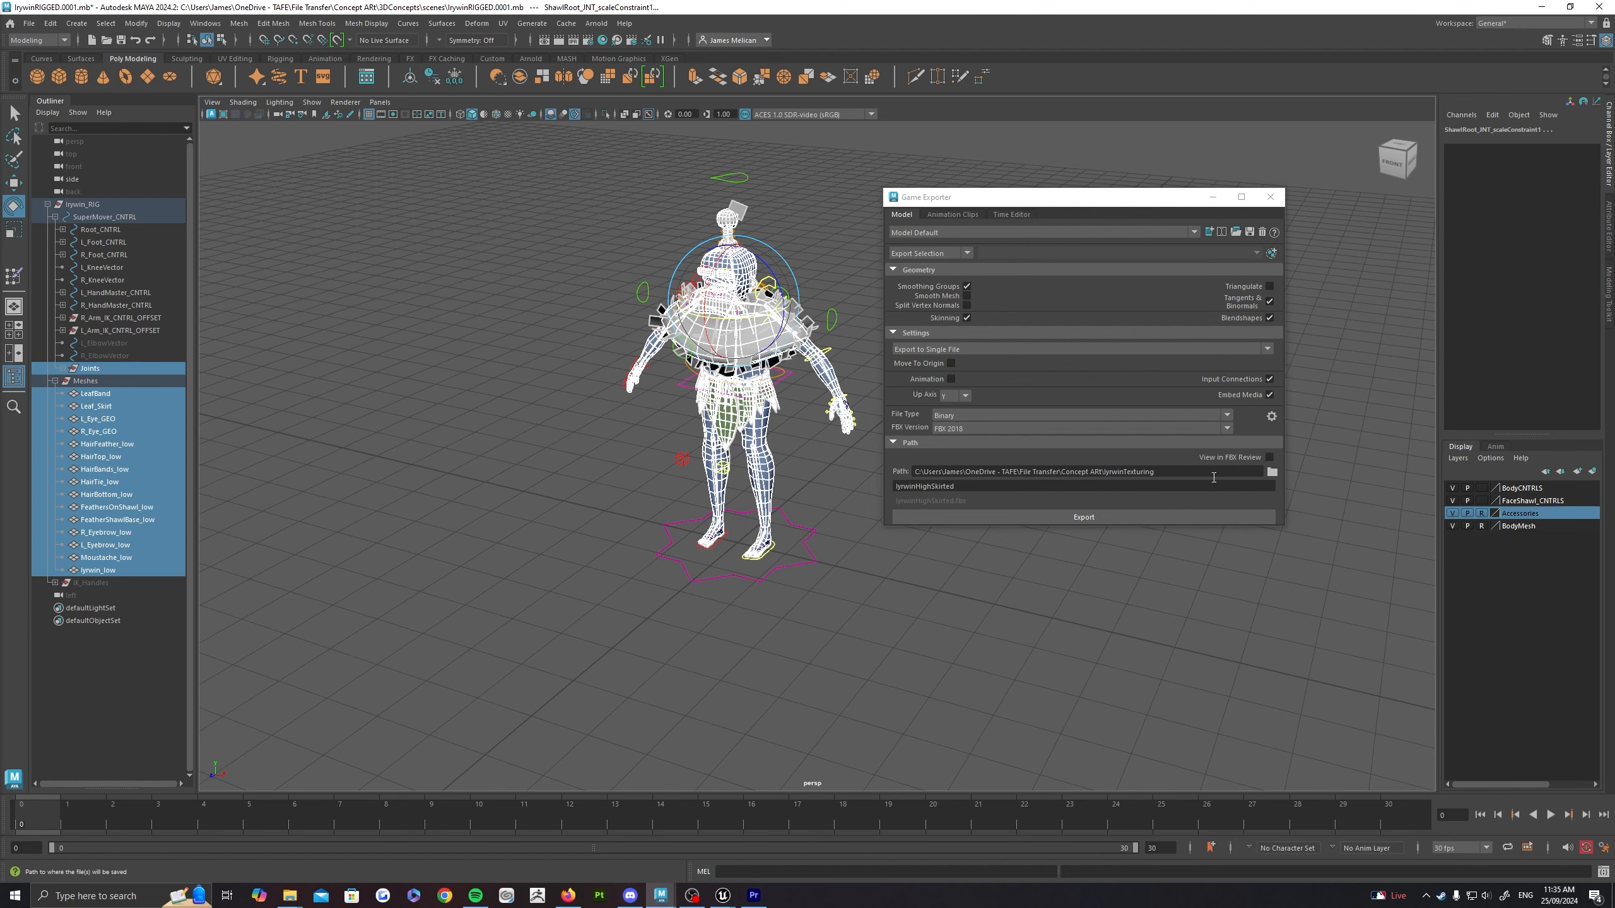
Step: Create a folder named AnimationUnrealVideo on the Desktop and choose it as the export path
left_click(1272, 472)
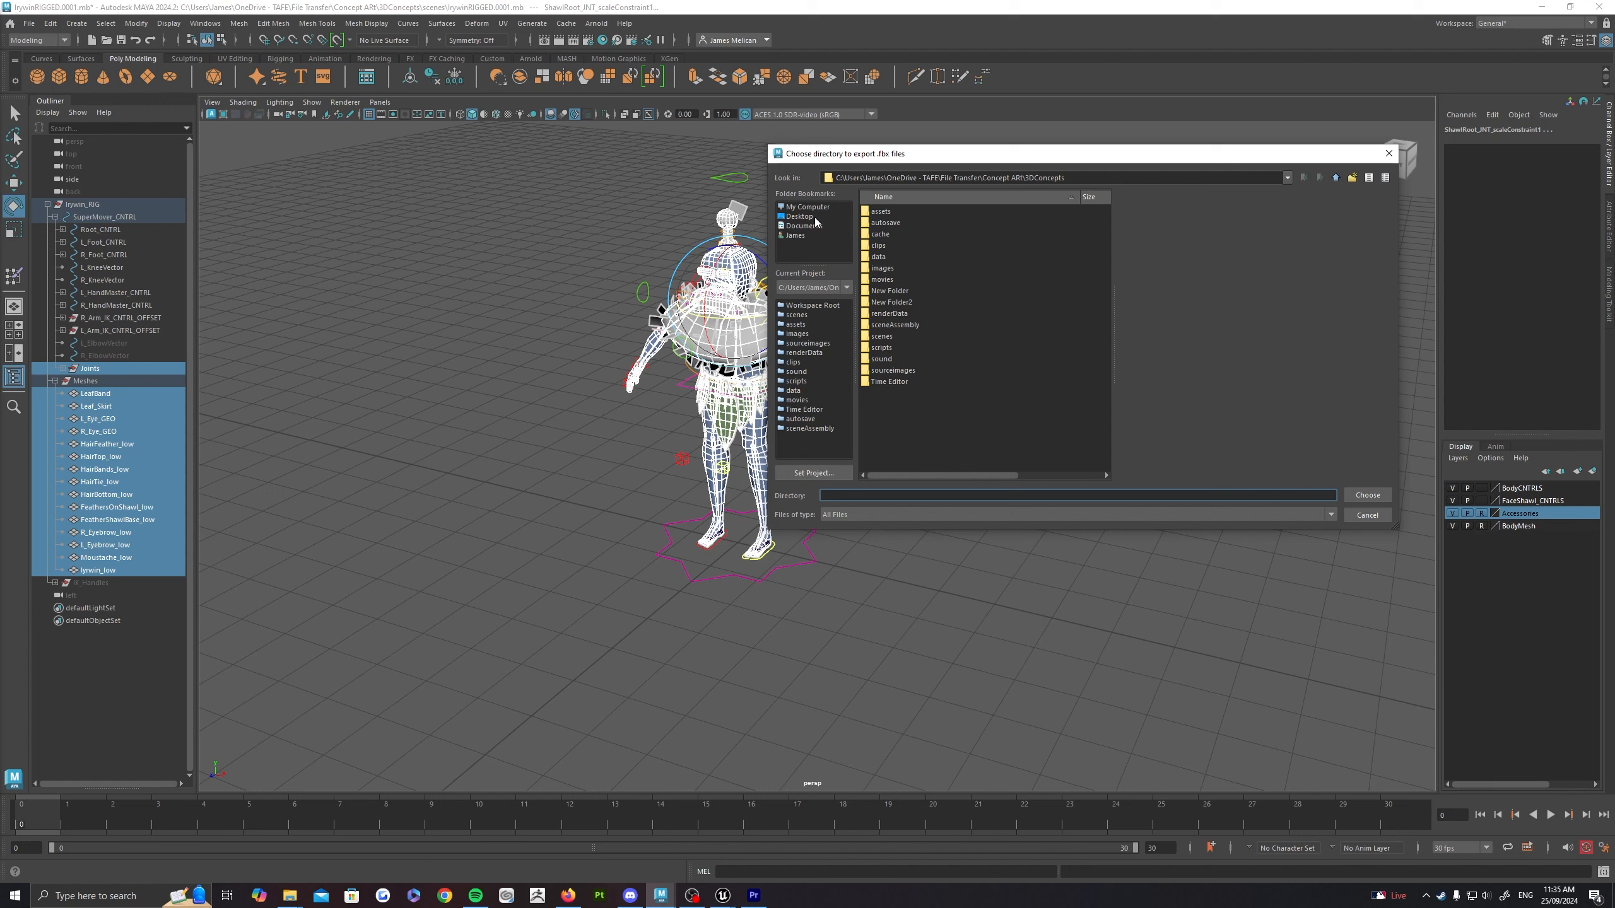
left_click(814, 217)
left_click(1353, 177)
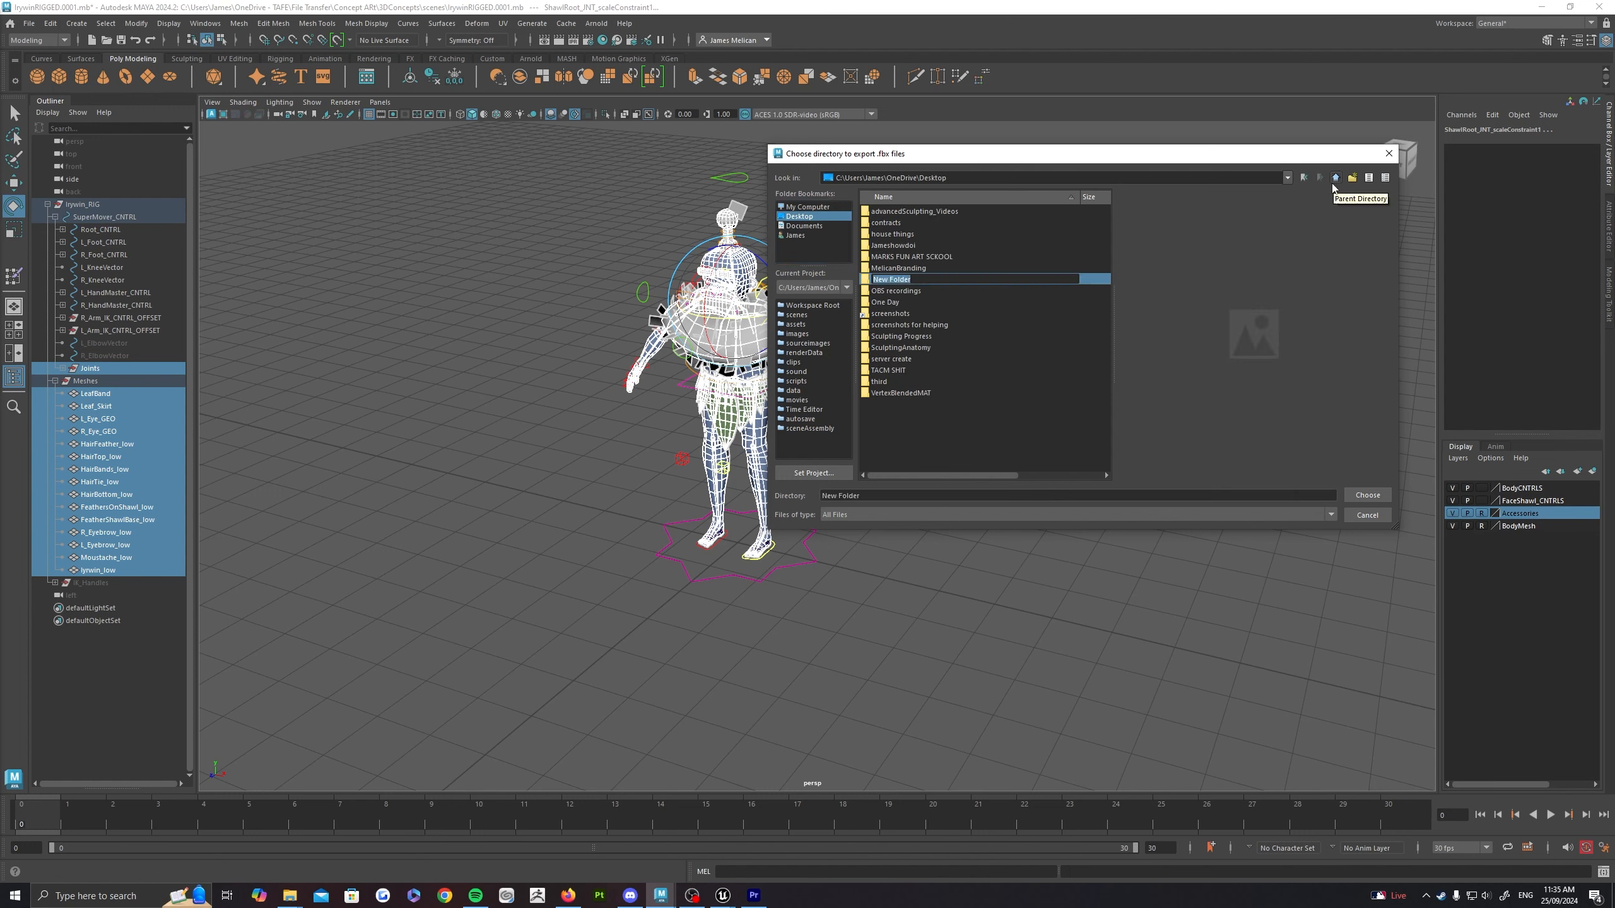
type("AnimationUnrealVideo")
key("Return")
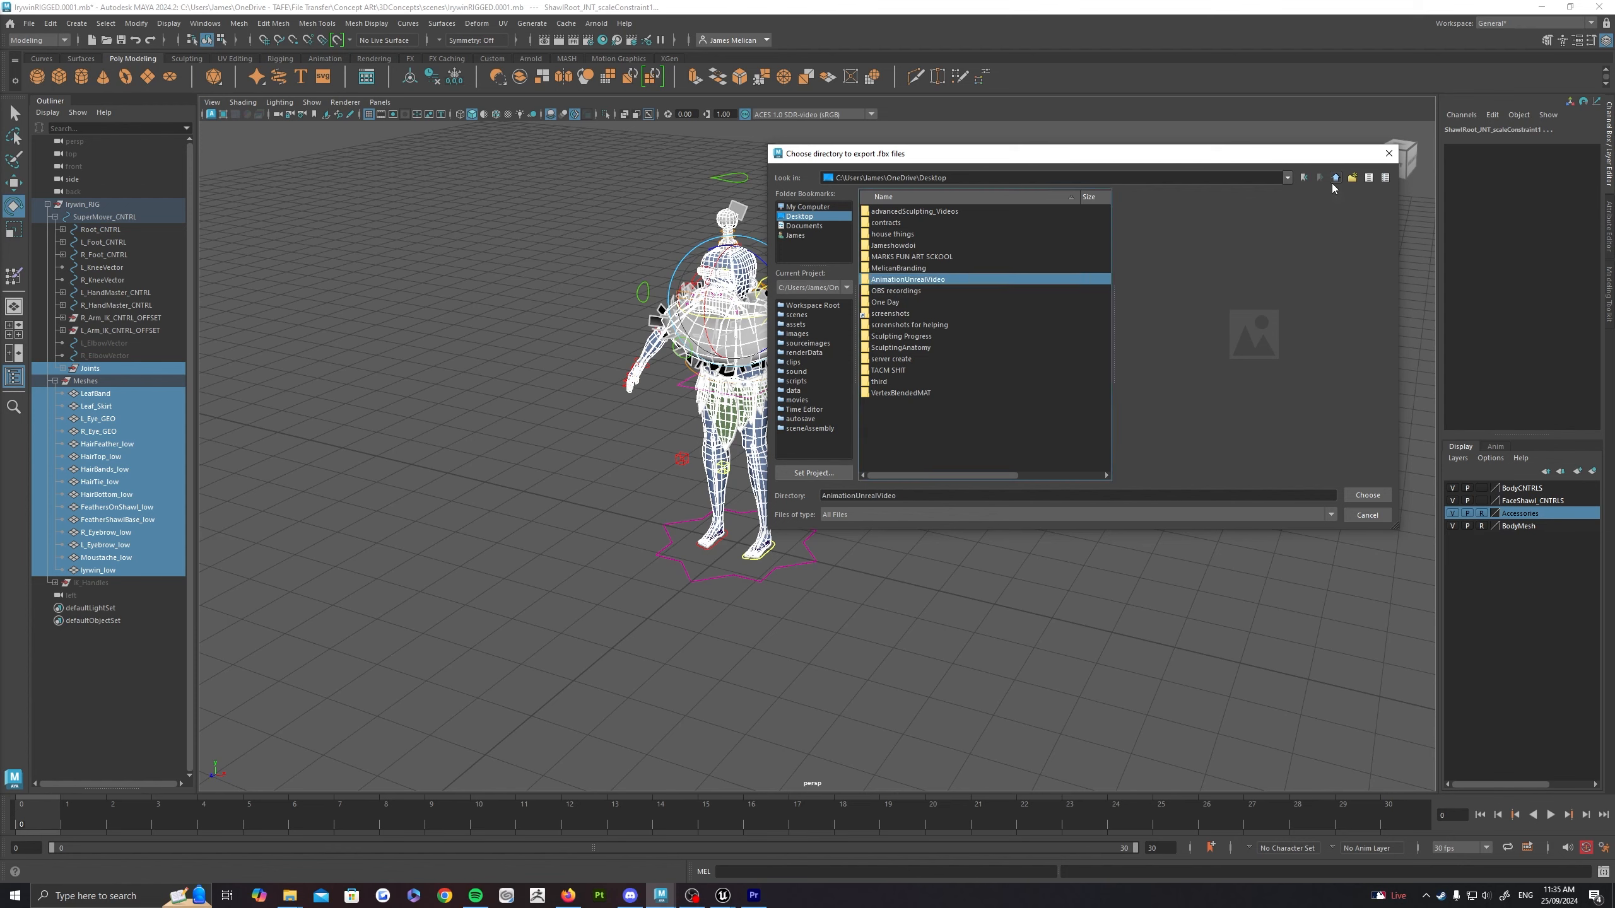
left_click(1368, 496)
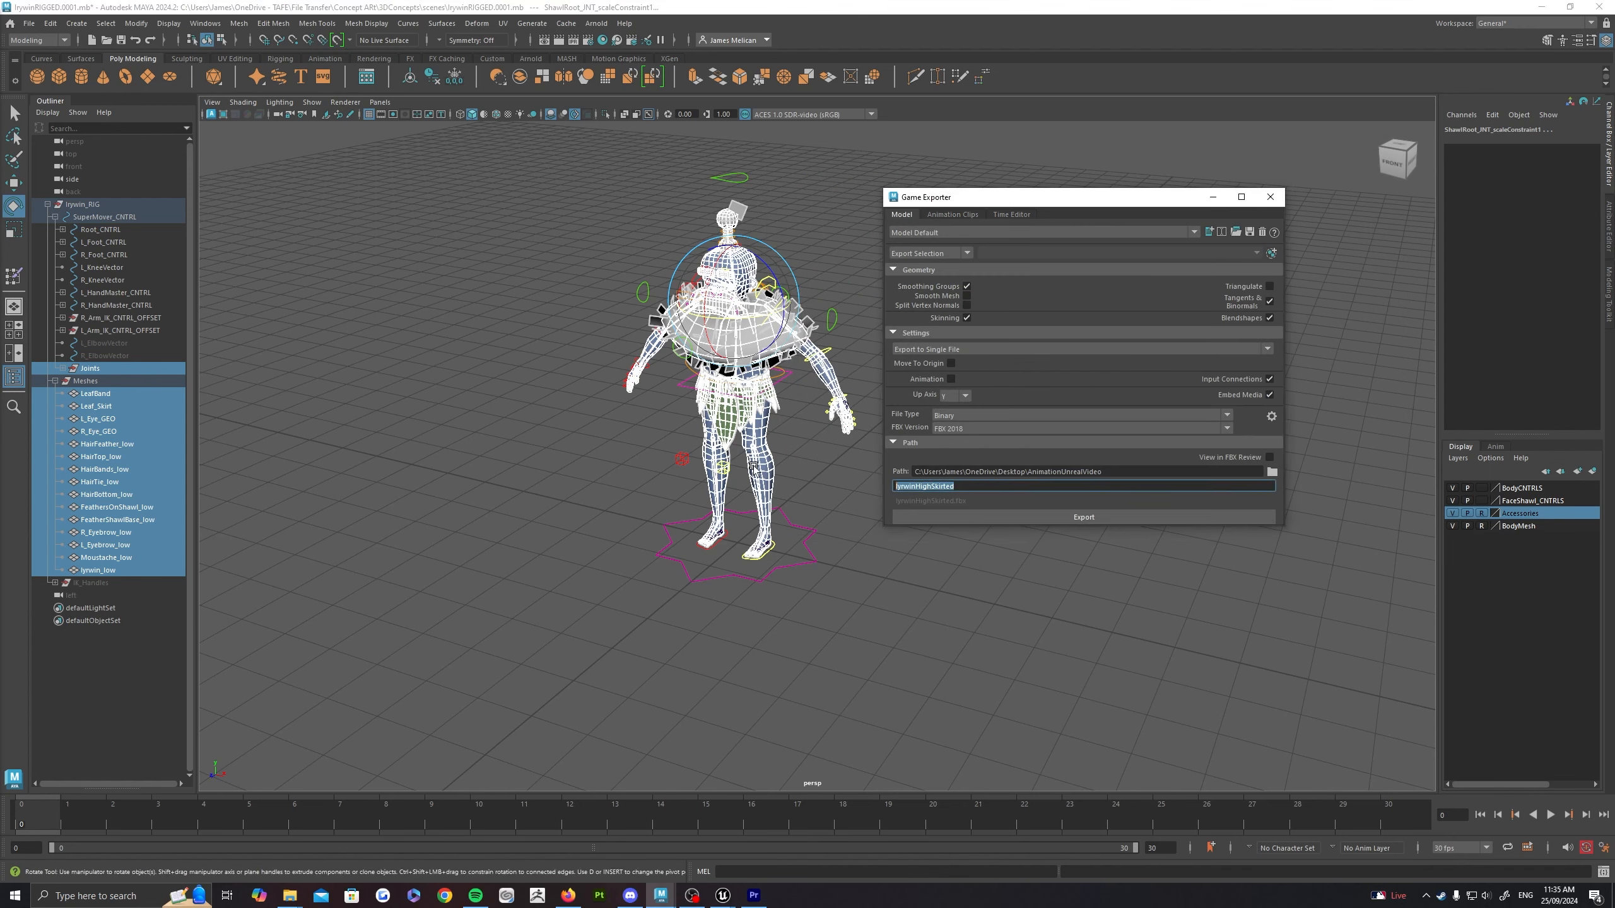
Step: Name the export file SK_DemoSkelChar and export the selected meshes and joints
type("SK_DemoSkelChar")
left_click(985, 499)
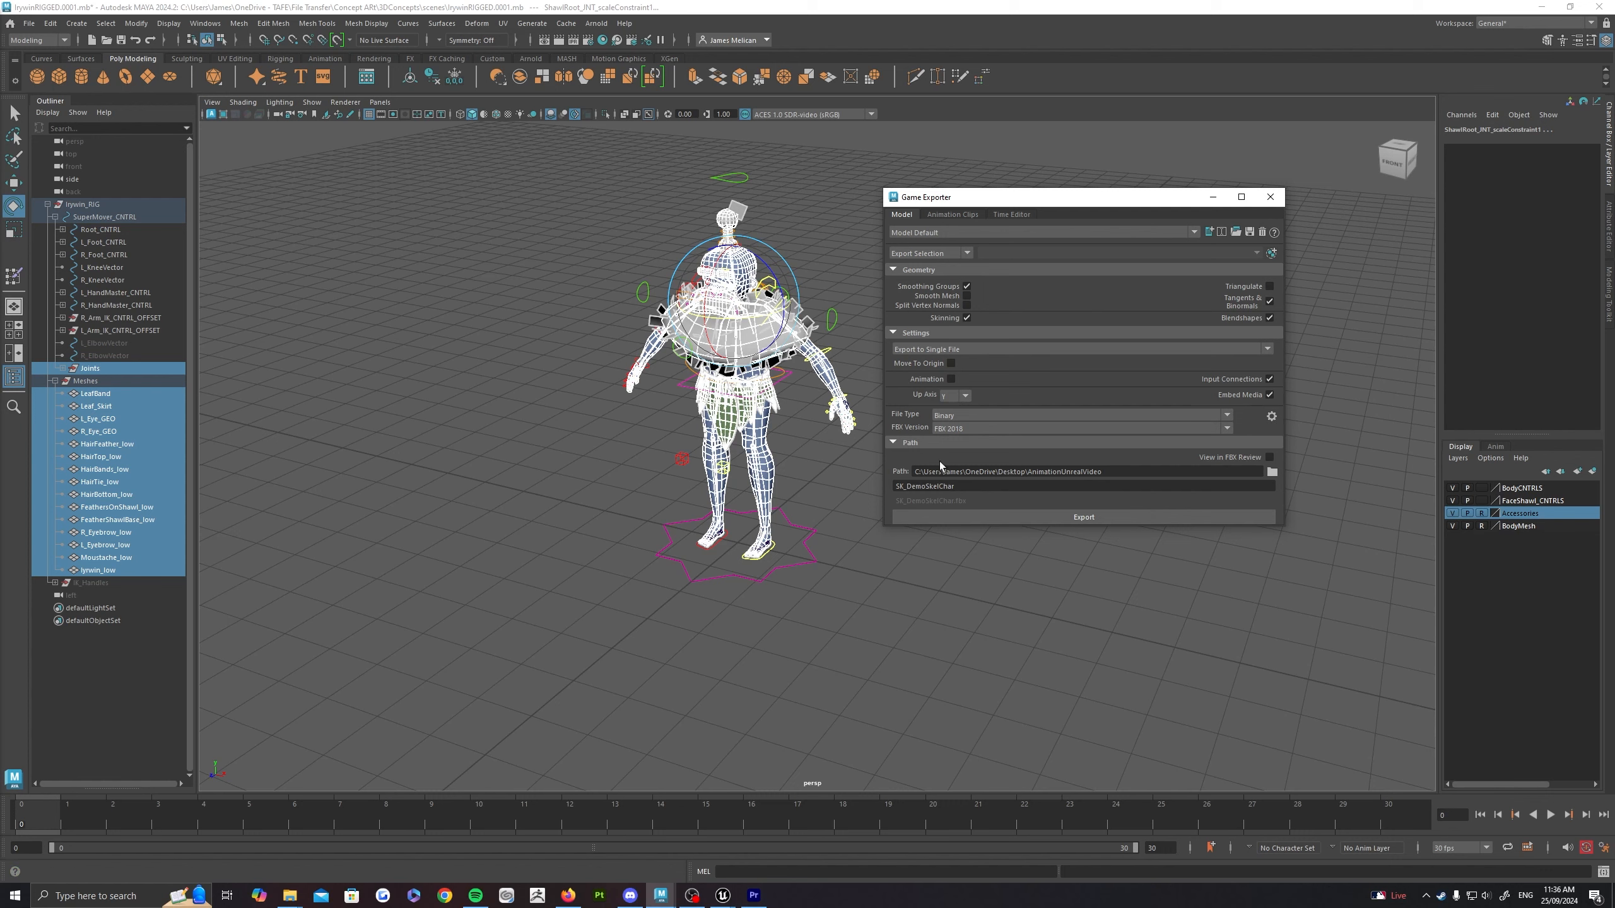
left_click(1042, 519)
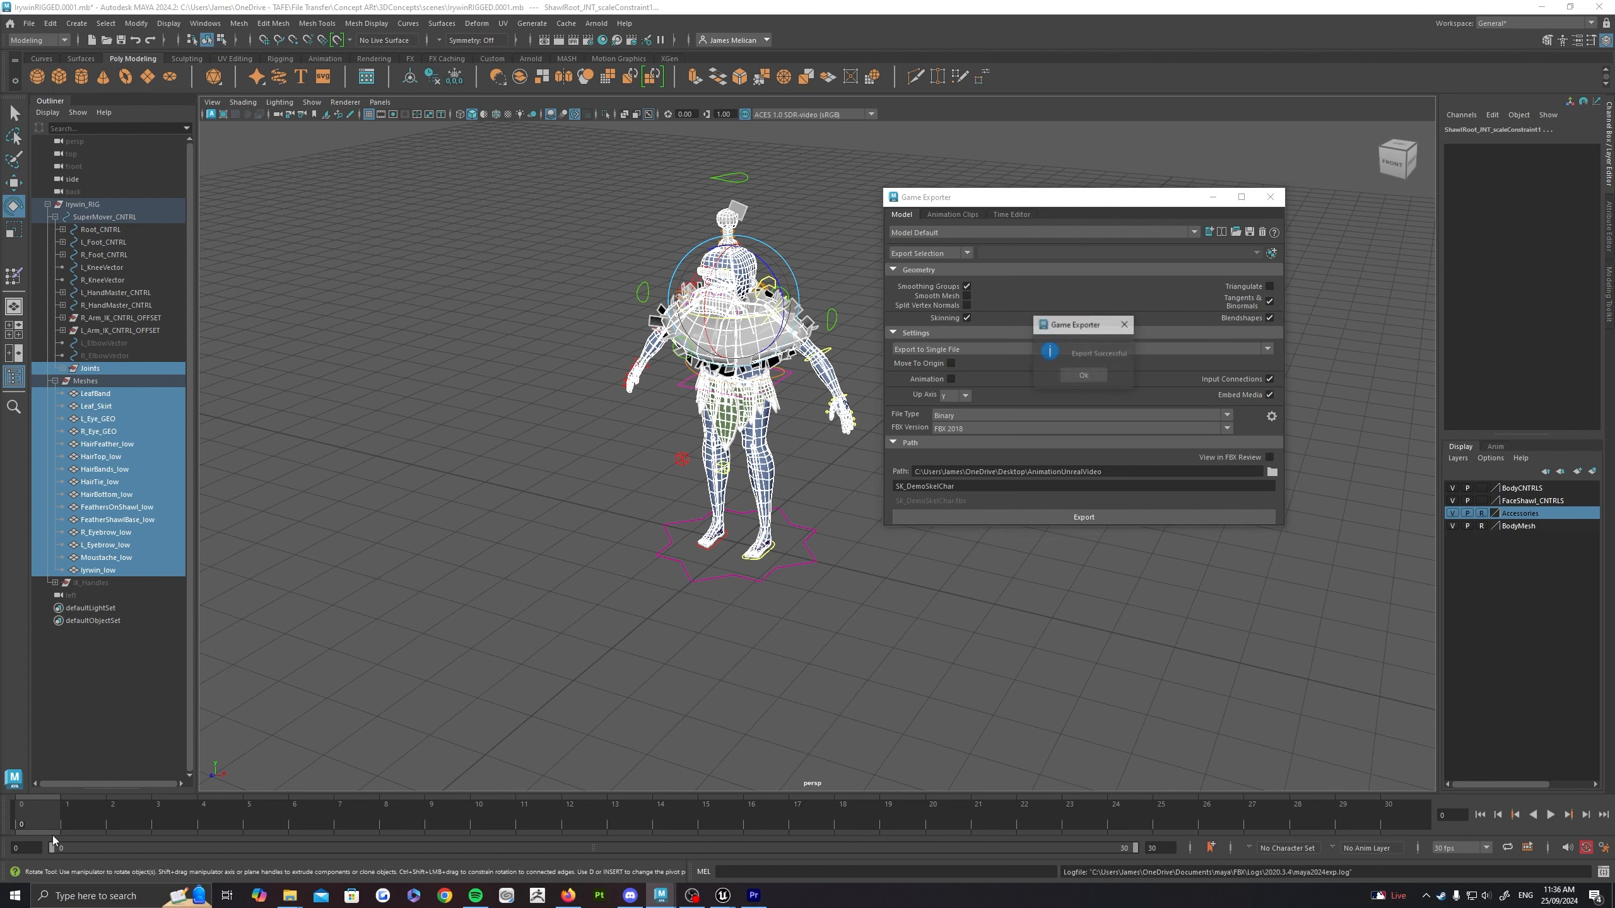
left_click(1083, 376)
left_click_drag(752, 275, 858, 390, "alt")
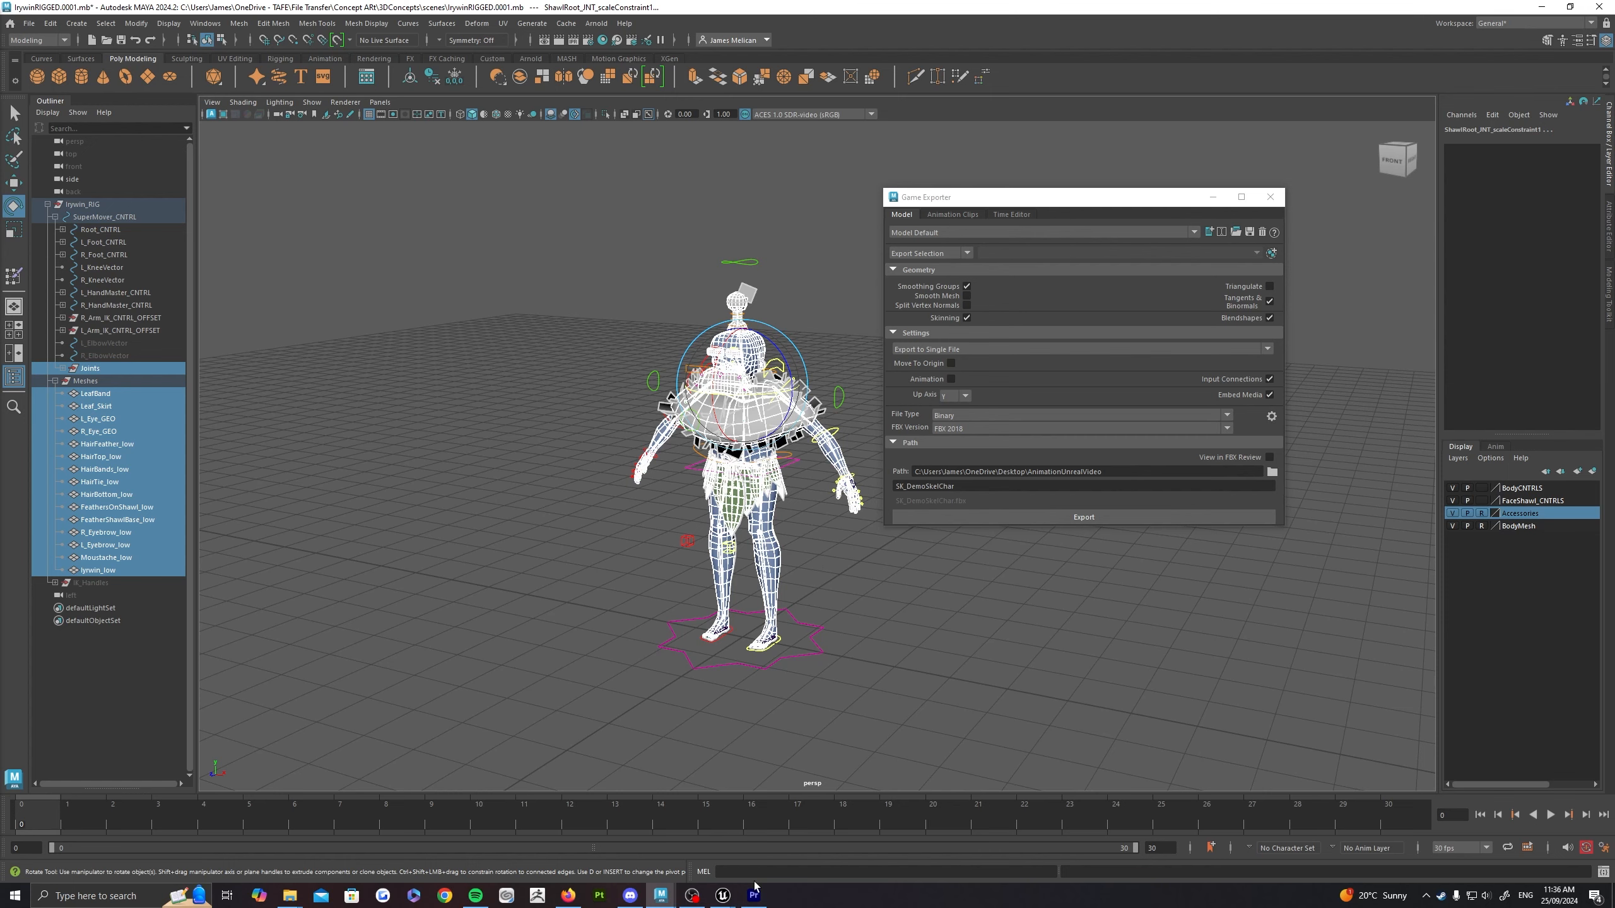
Step: Switch to Unreal Engine, create a folder named DemoSkelChar in Content and open it
left_click(725, 896)
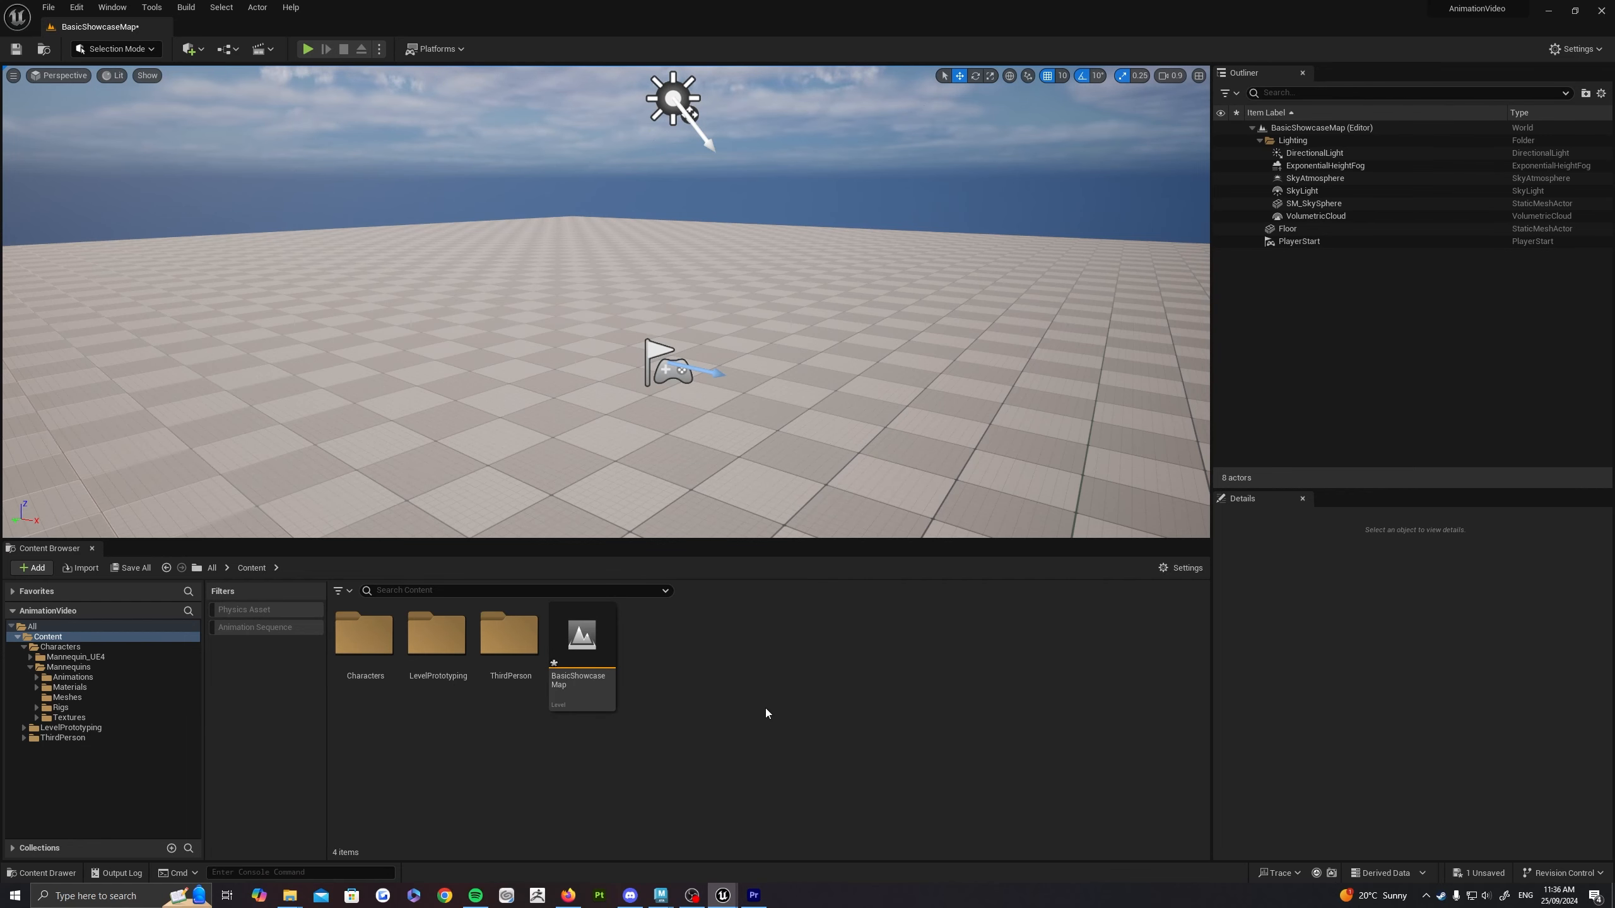
right_click(749, 676)
left_click(825, 275)
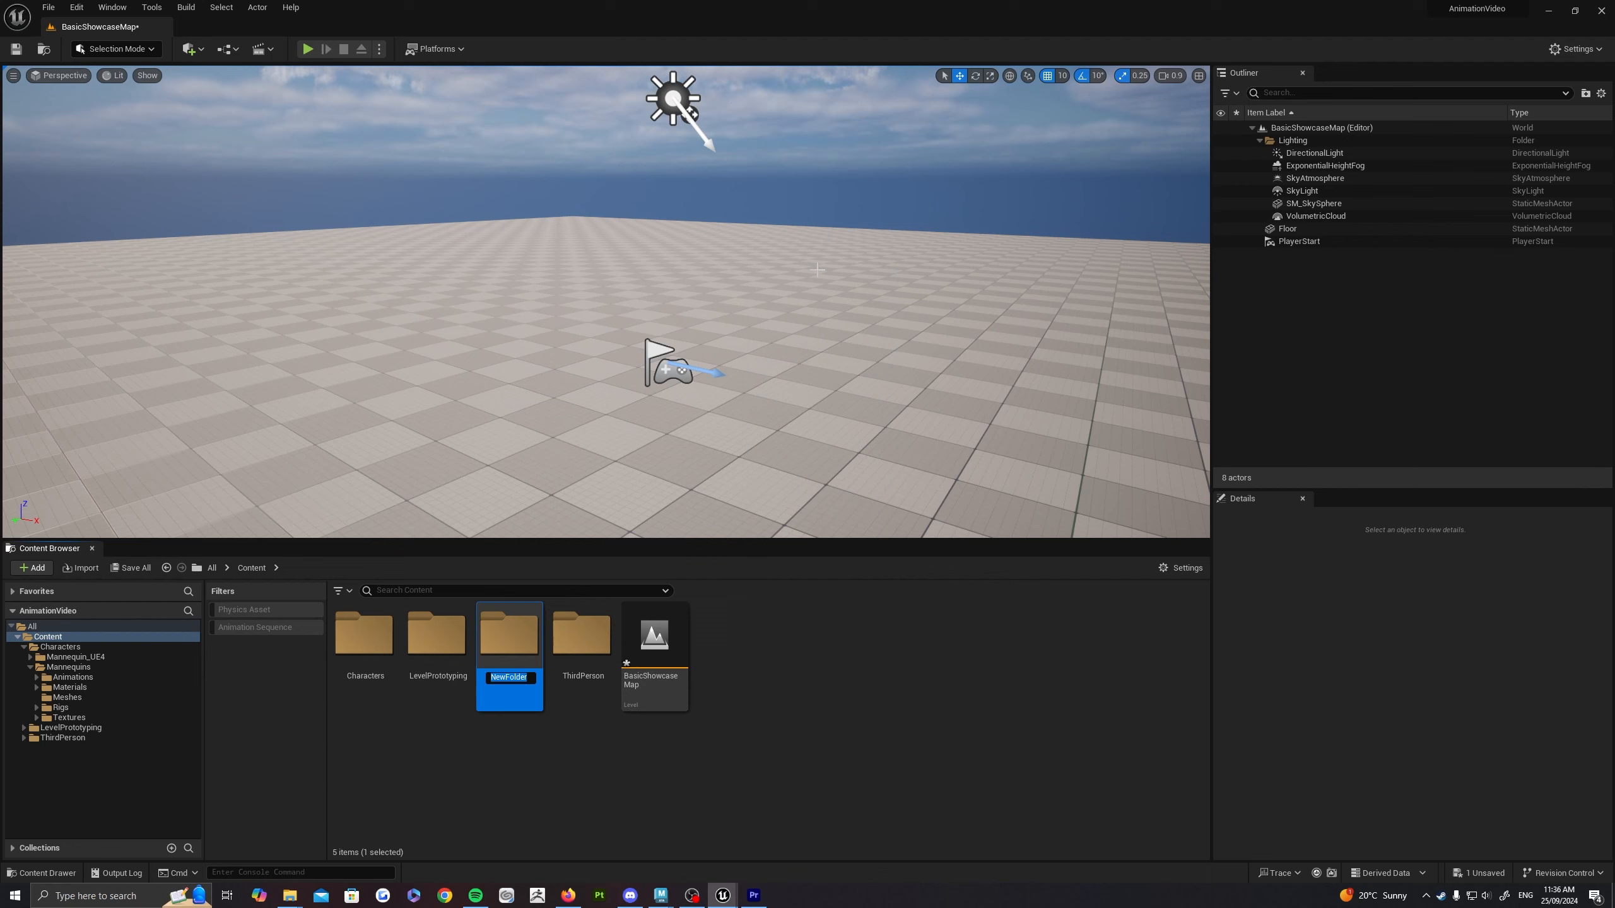
type("DemoSkelChar")
key("Return")
double_click(447, 652)
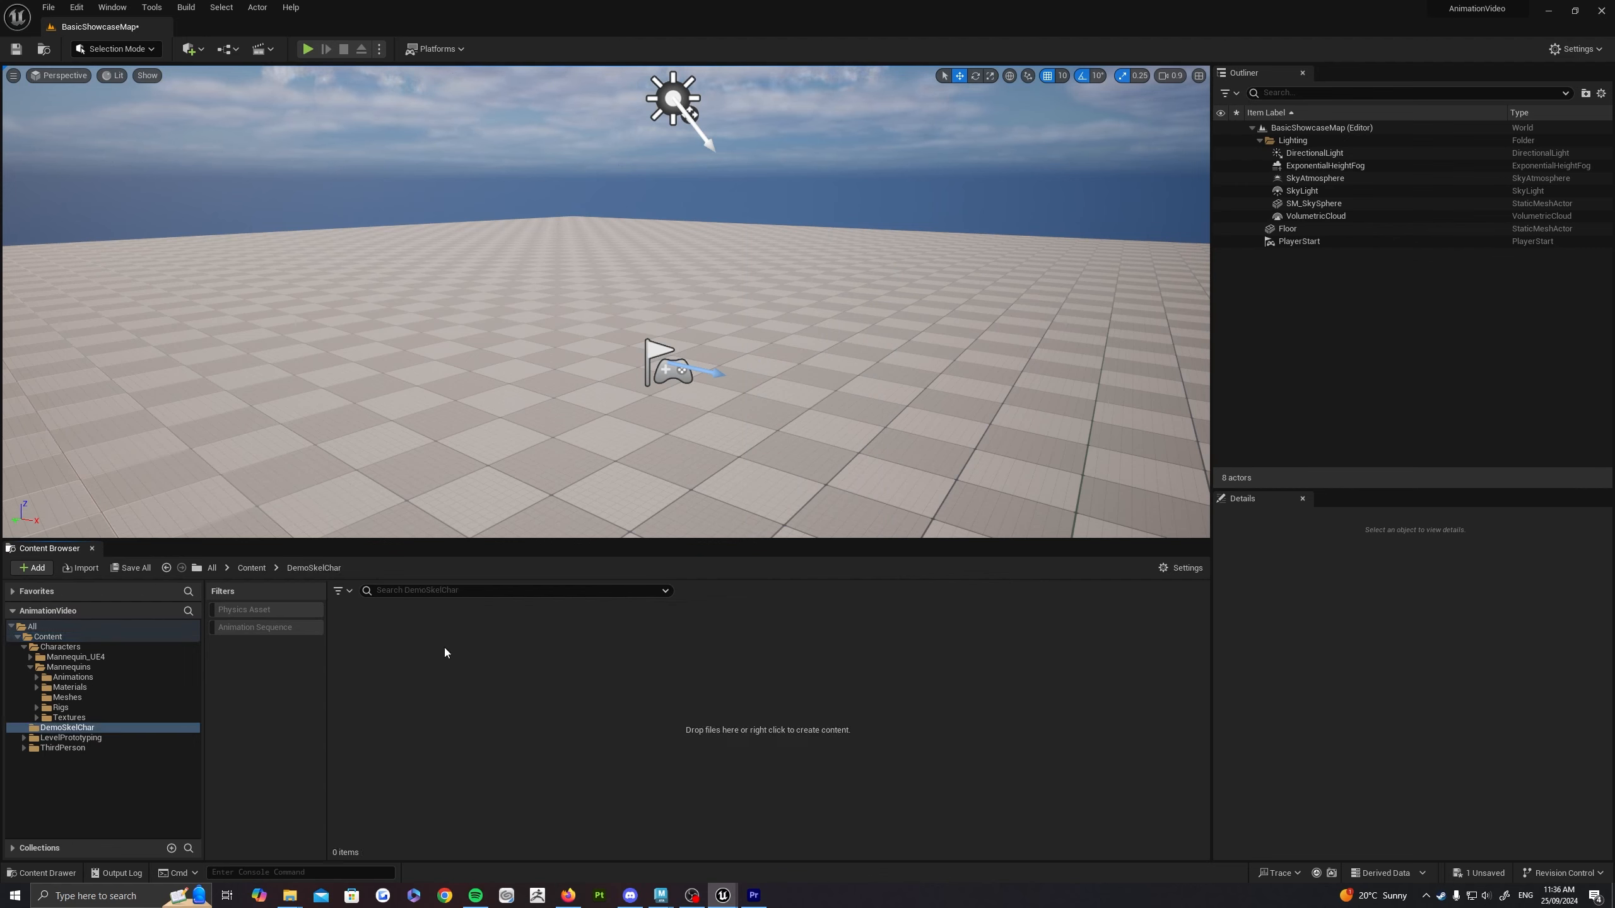
Step: Choose the SK_DemoSkelChar file in the Desktop's AnimationUnrealVideo folder for import into DemoSkelChar
left_click(81, 567)
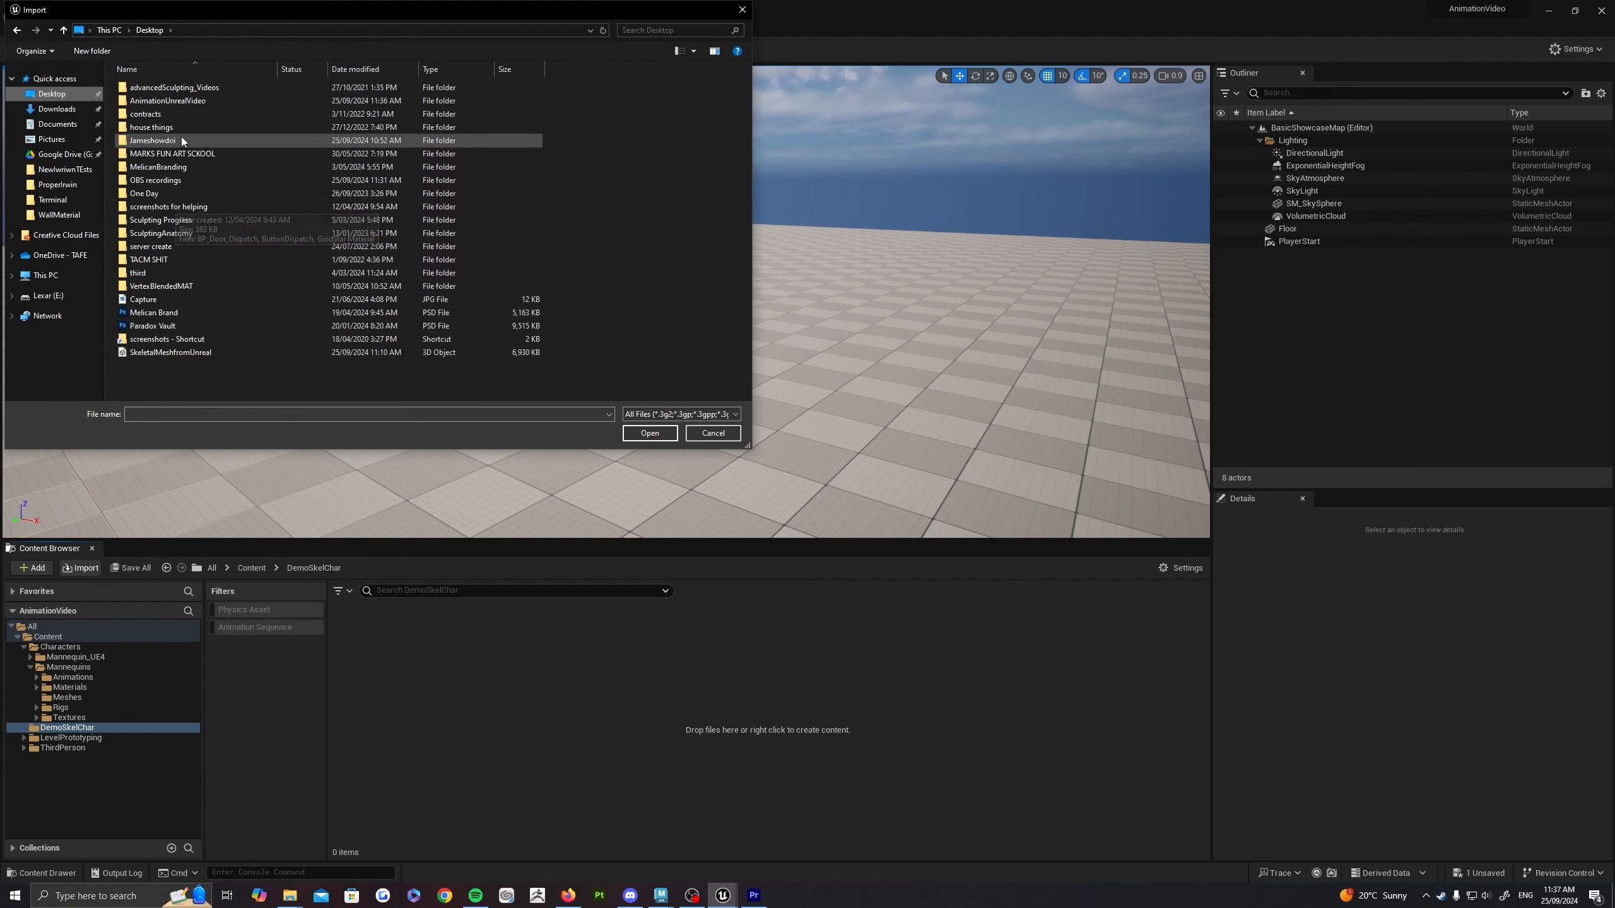
double_click(158, 101)
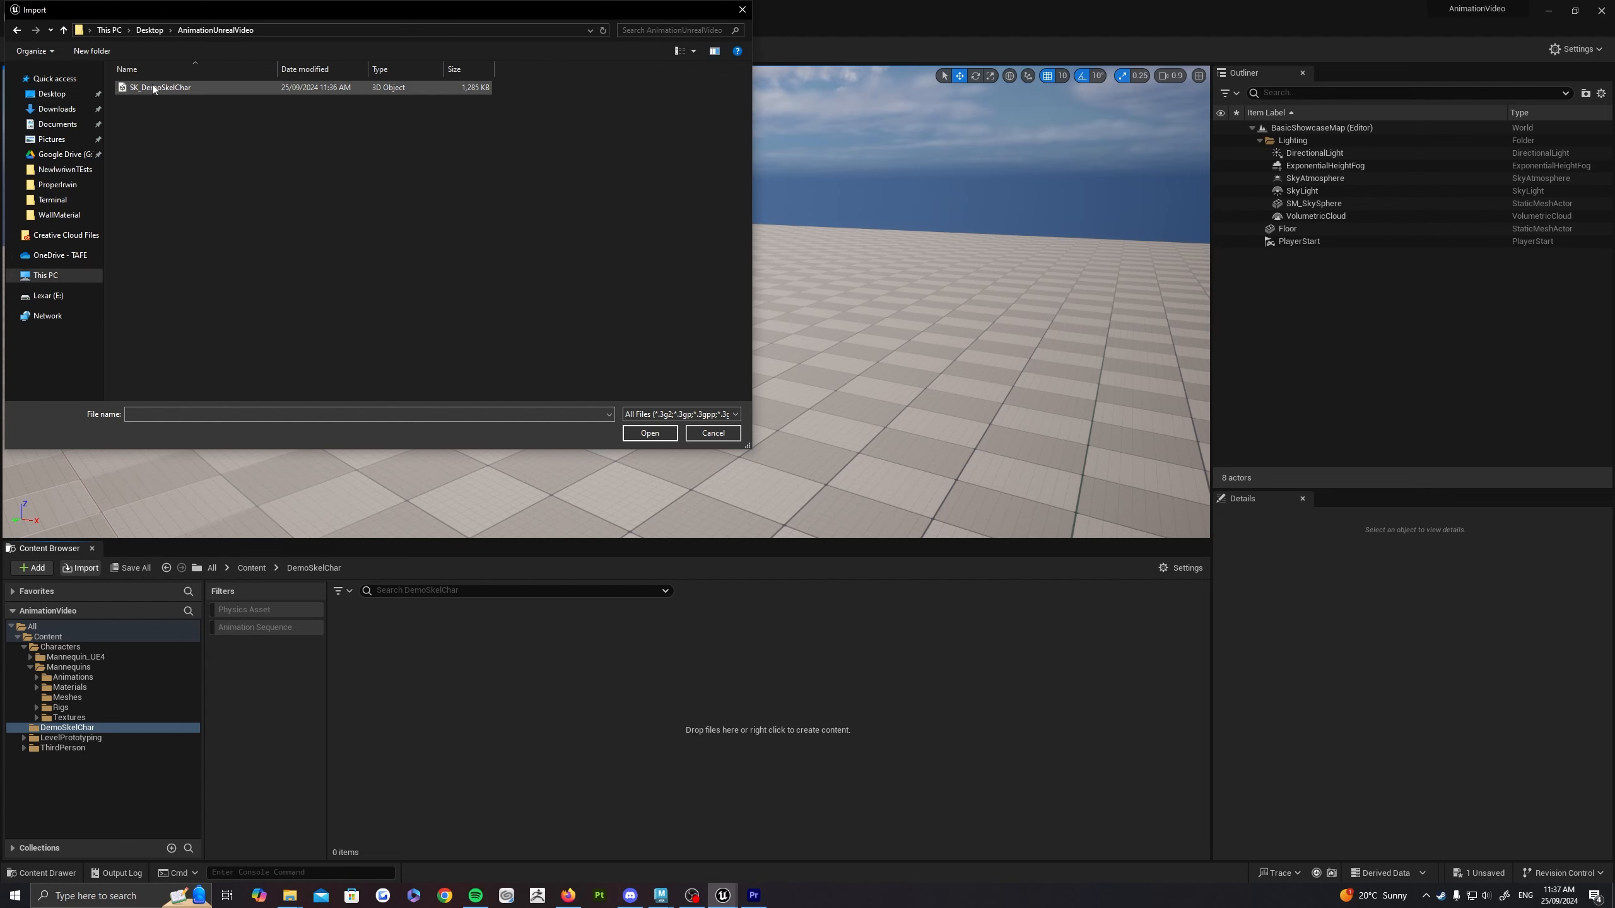
left_click(159, 87)
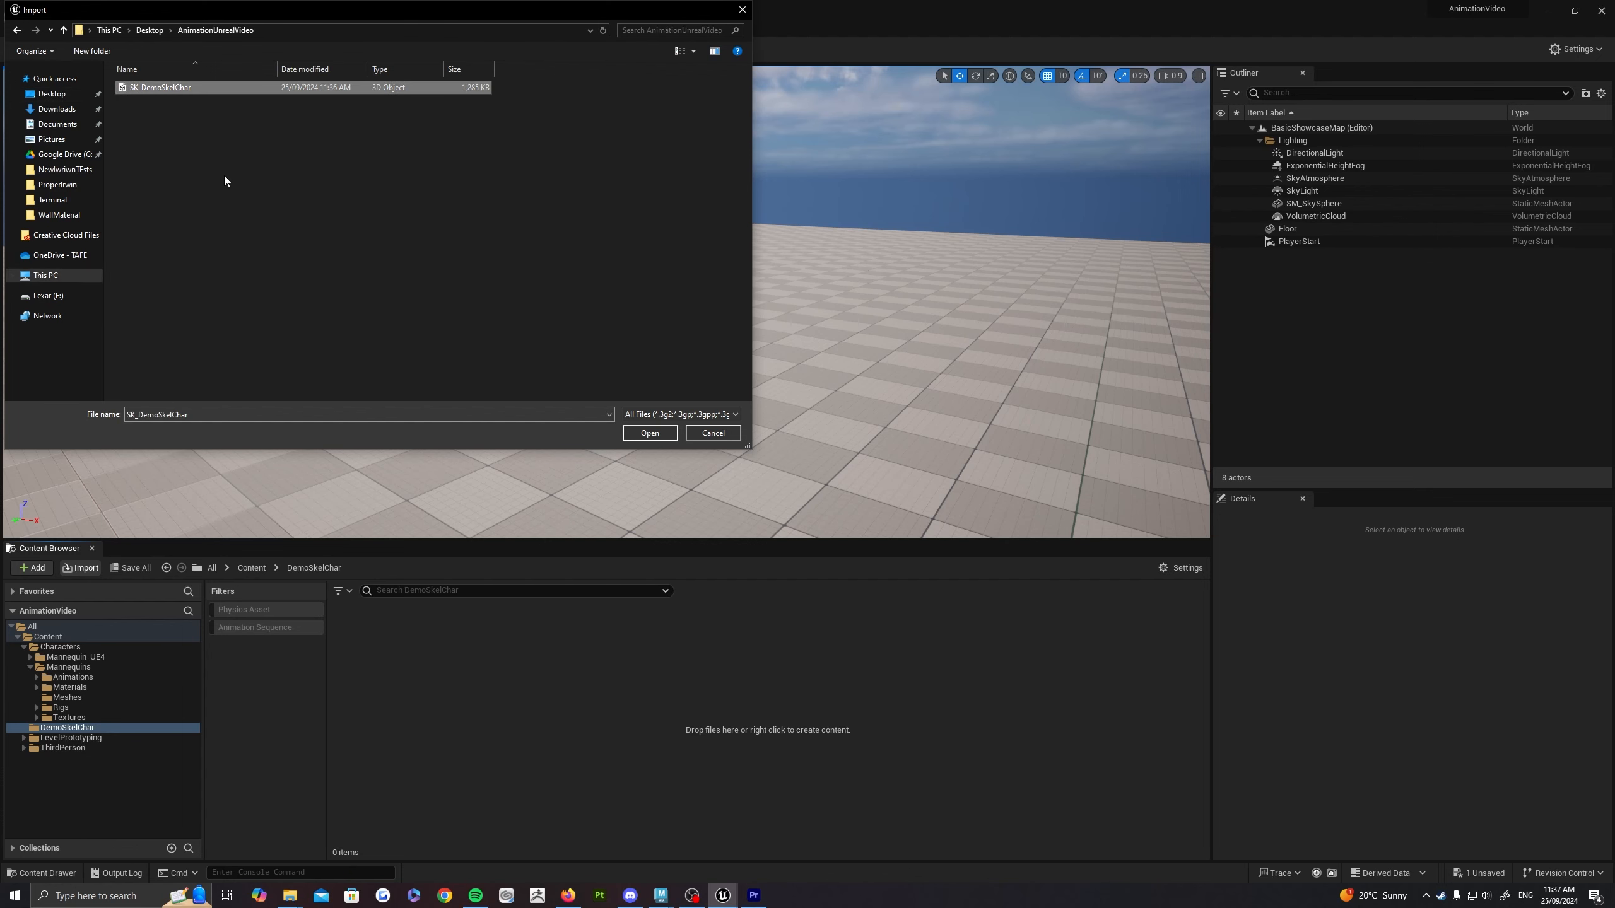
left_click(650, 434)
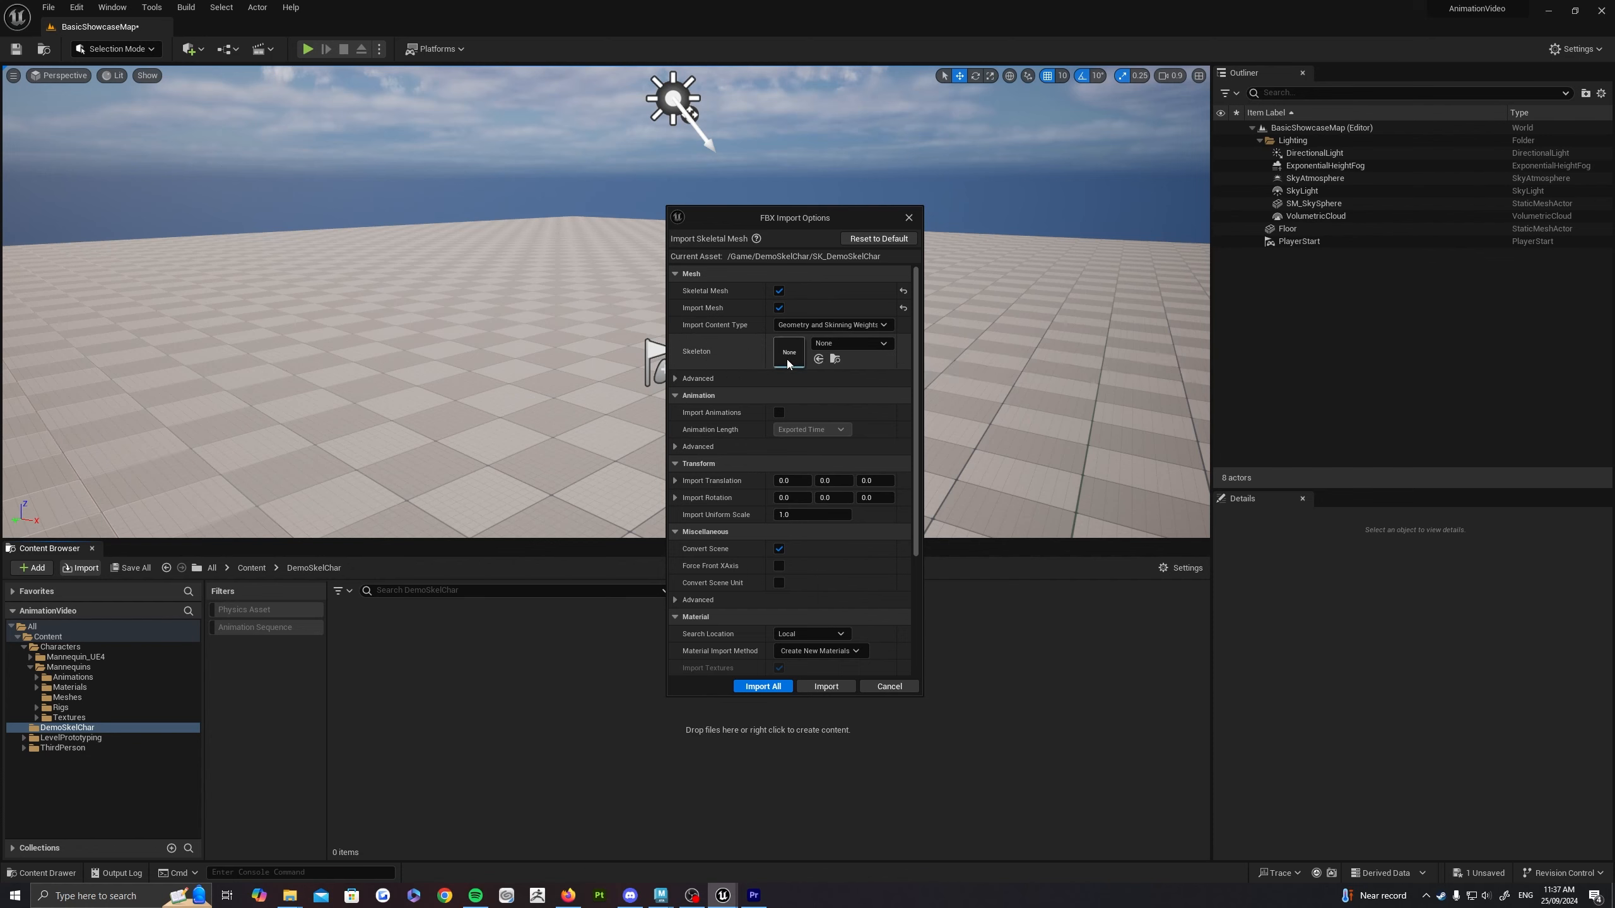
Step: Review the available skeletons in the FBX import options, keep Skeleton as None, and import the skeletal mesh
left_click(865, 345)
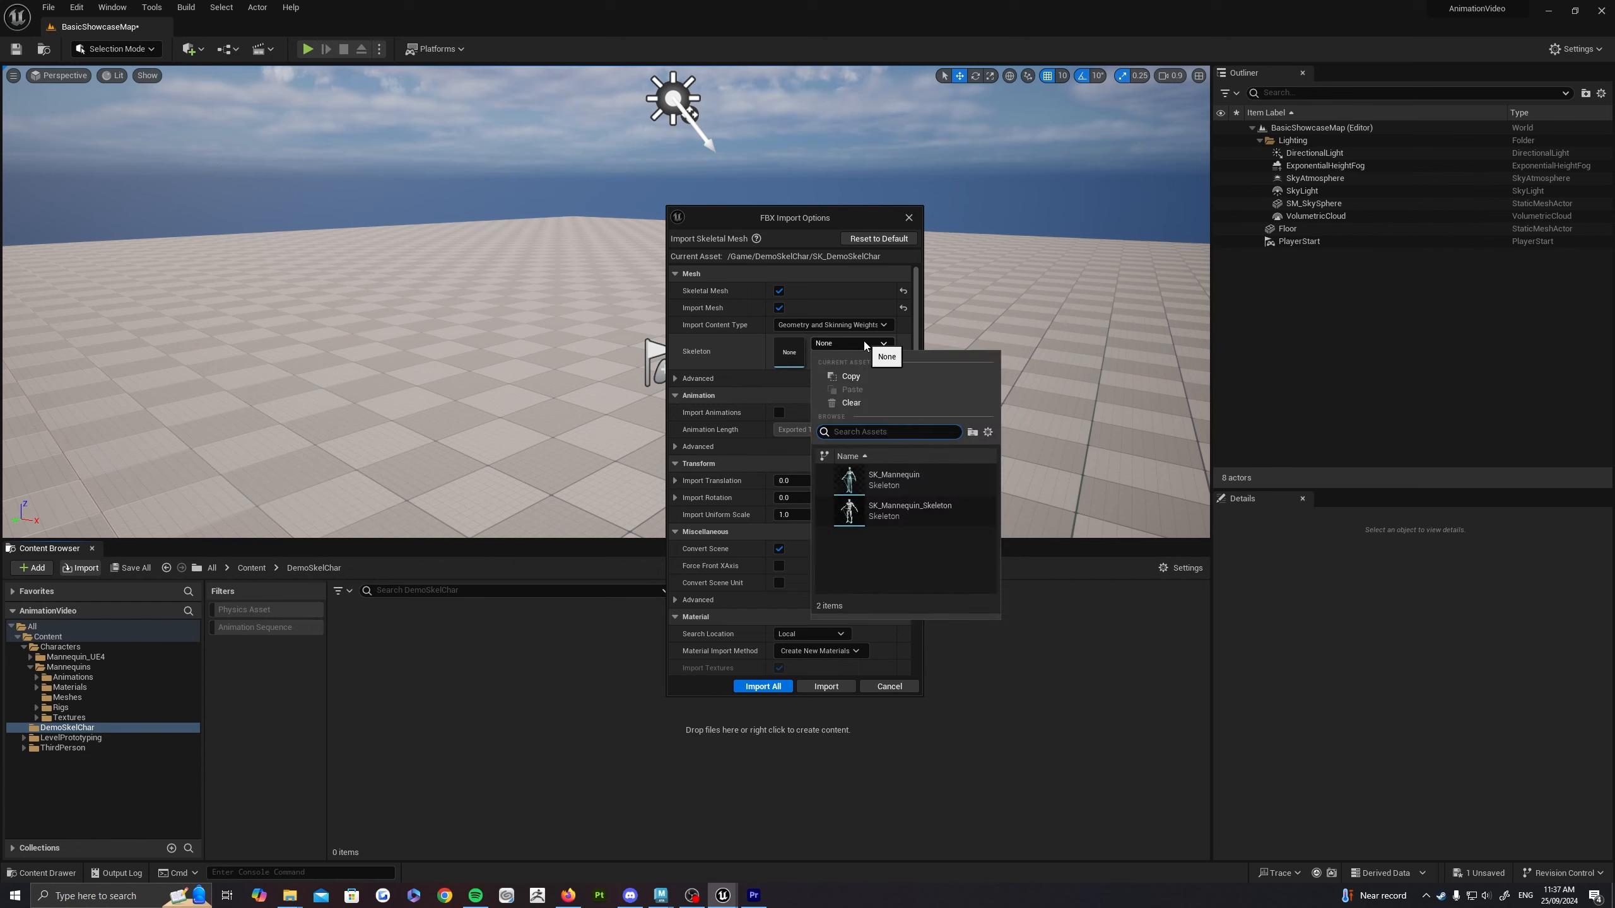
left_click(865, 347)
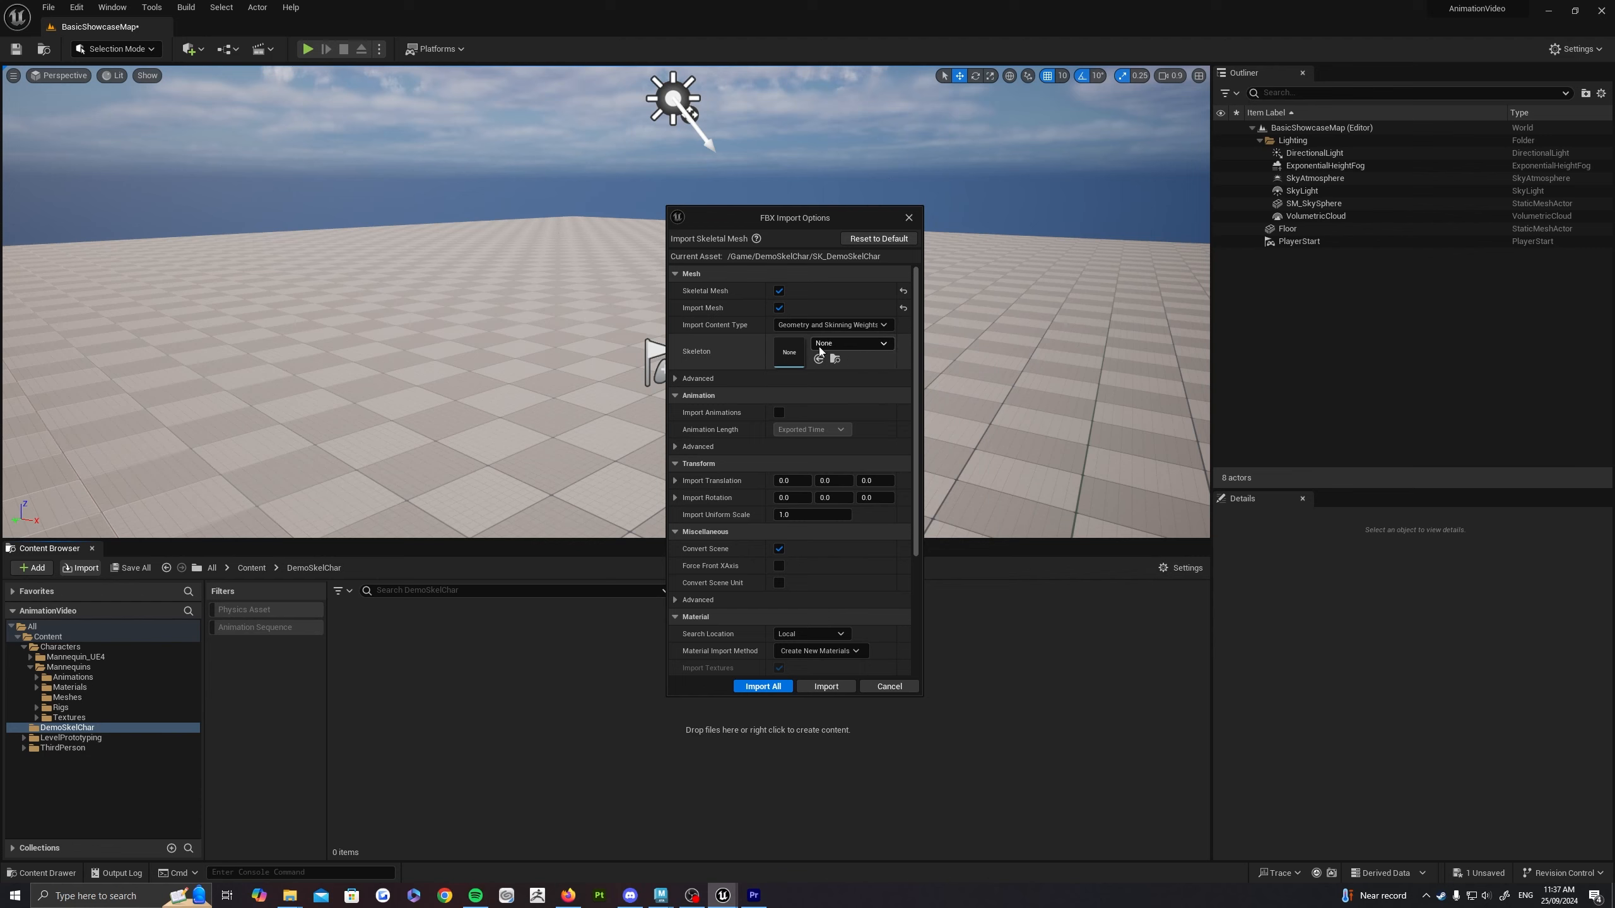
left_click(835, 343)
left_click(838, 344)
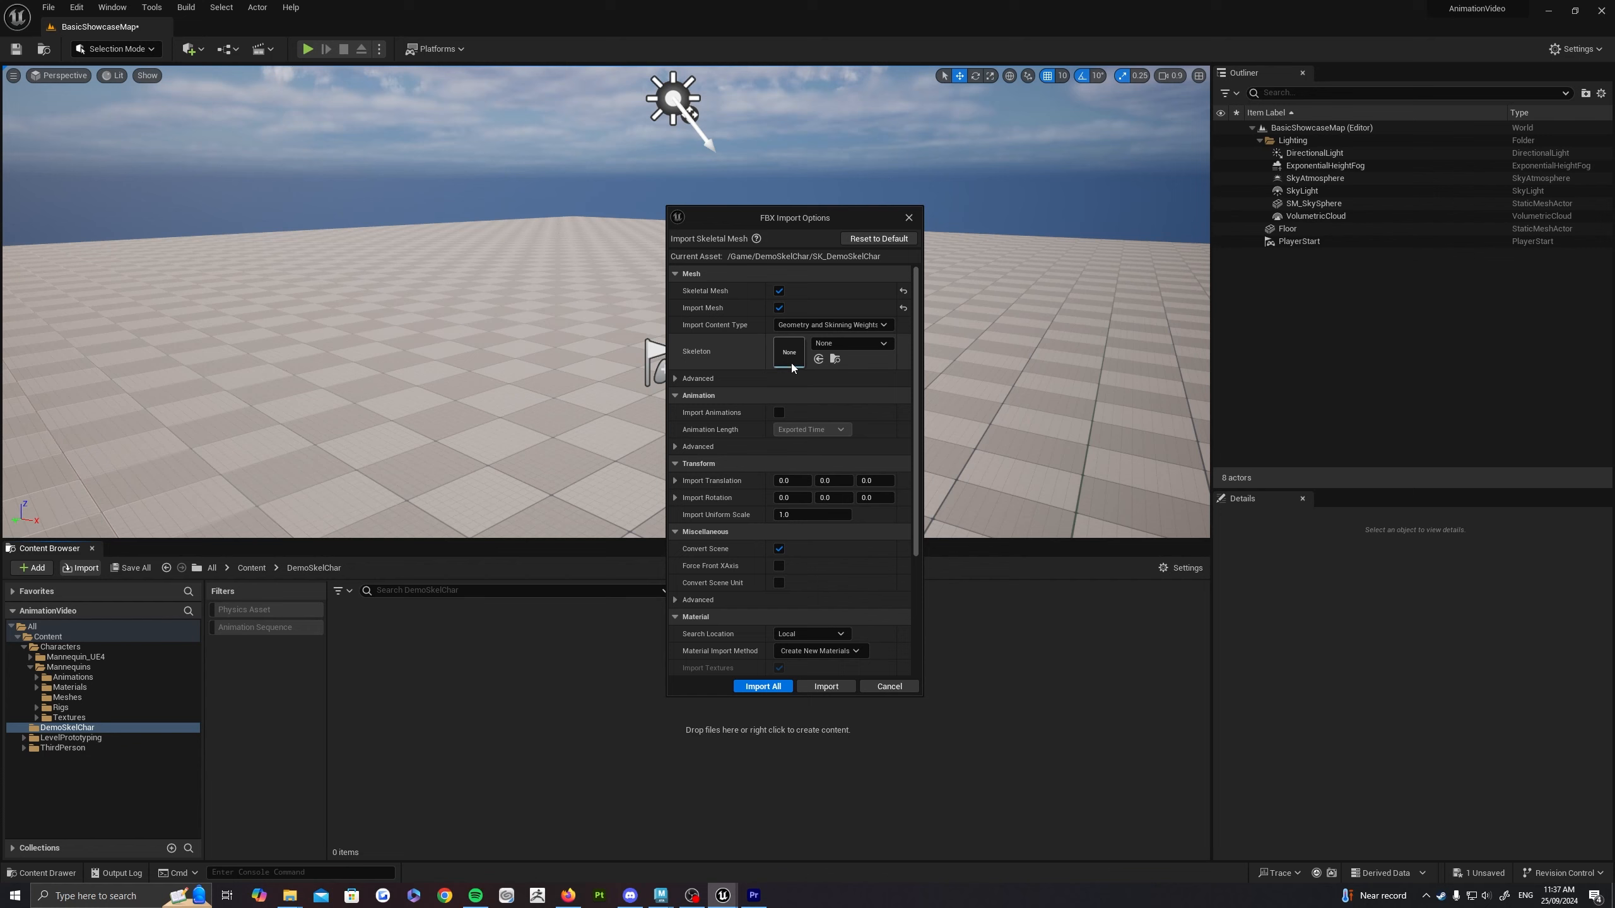
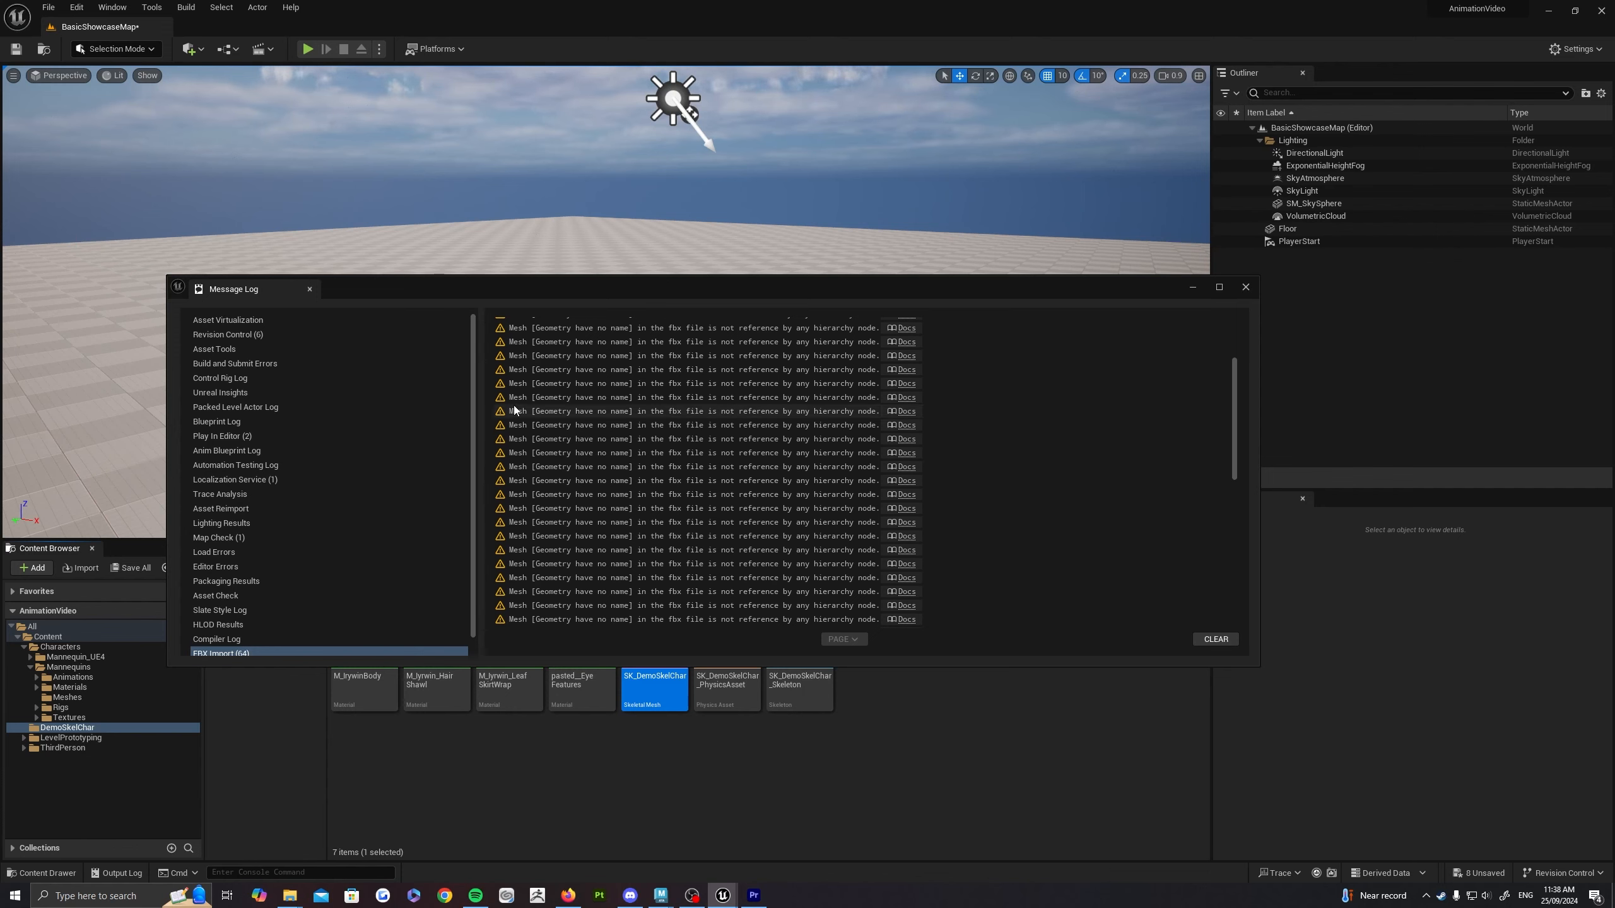
Step: Read through the FBX import messages in the Message Log, then close the log
scroll(547, 433, "down", 3)
scroll(555, 424, "down", 6)
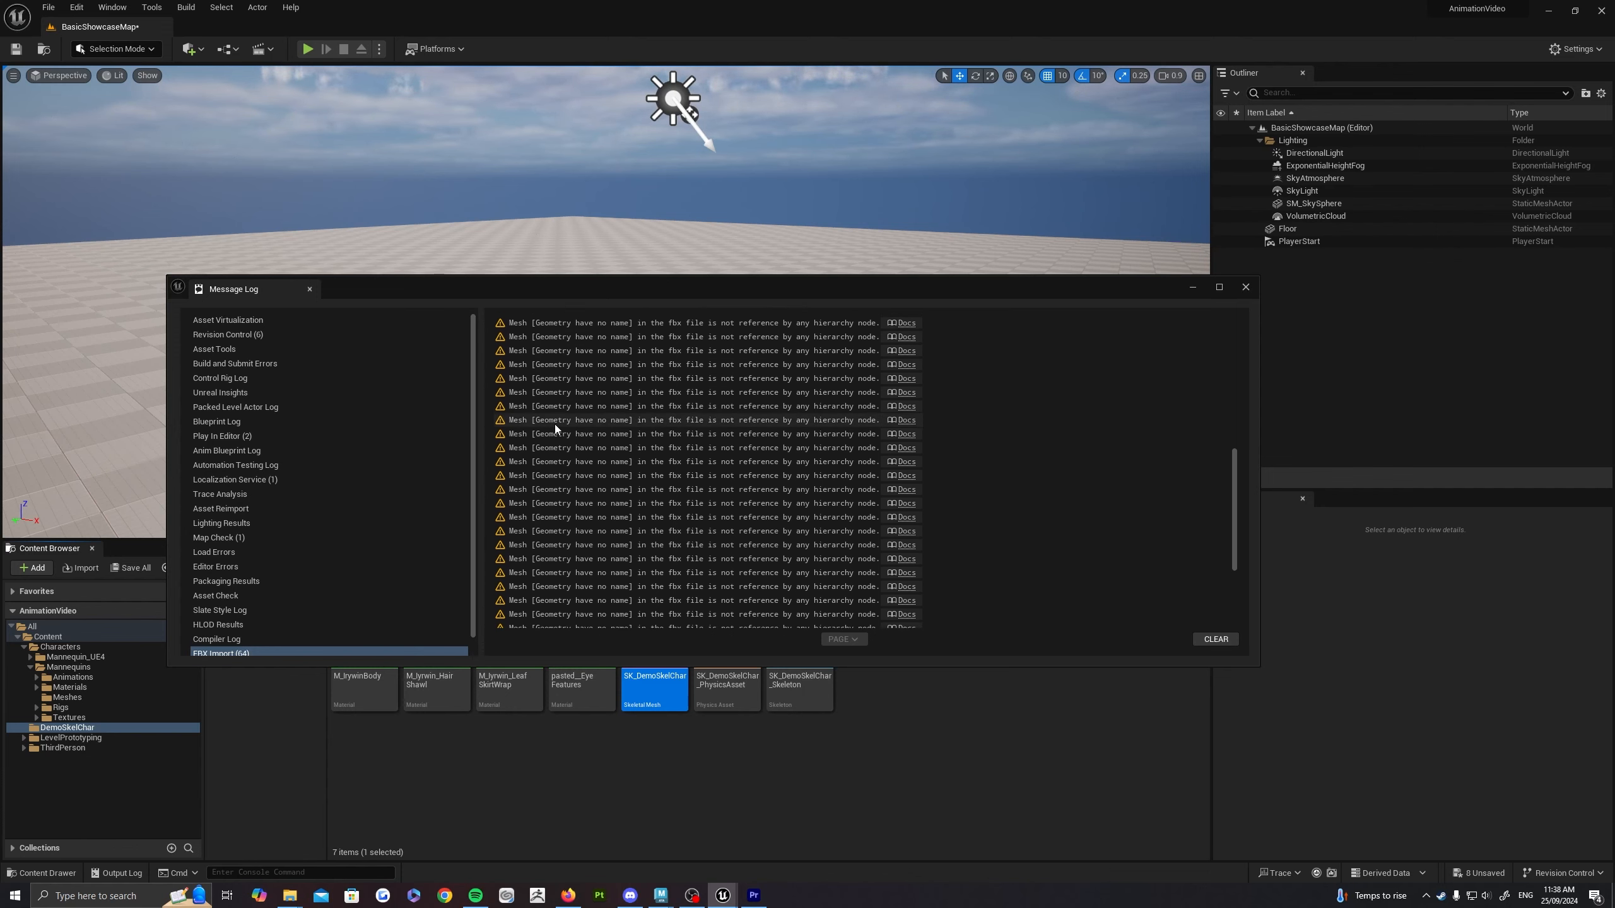
scroll(558, 415, "down", 8)
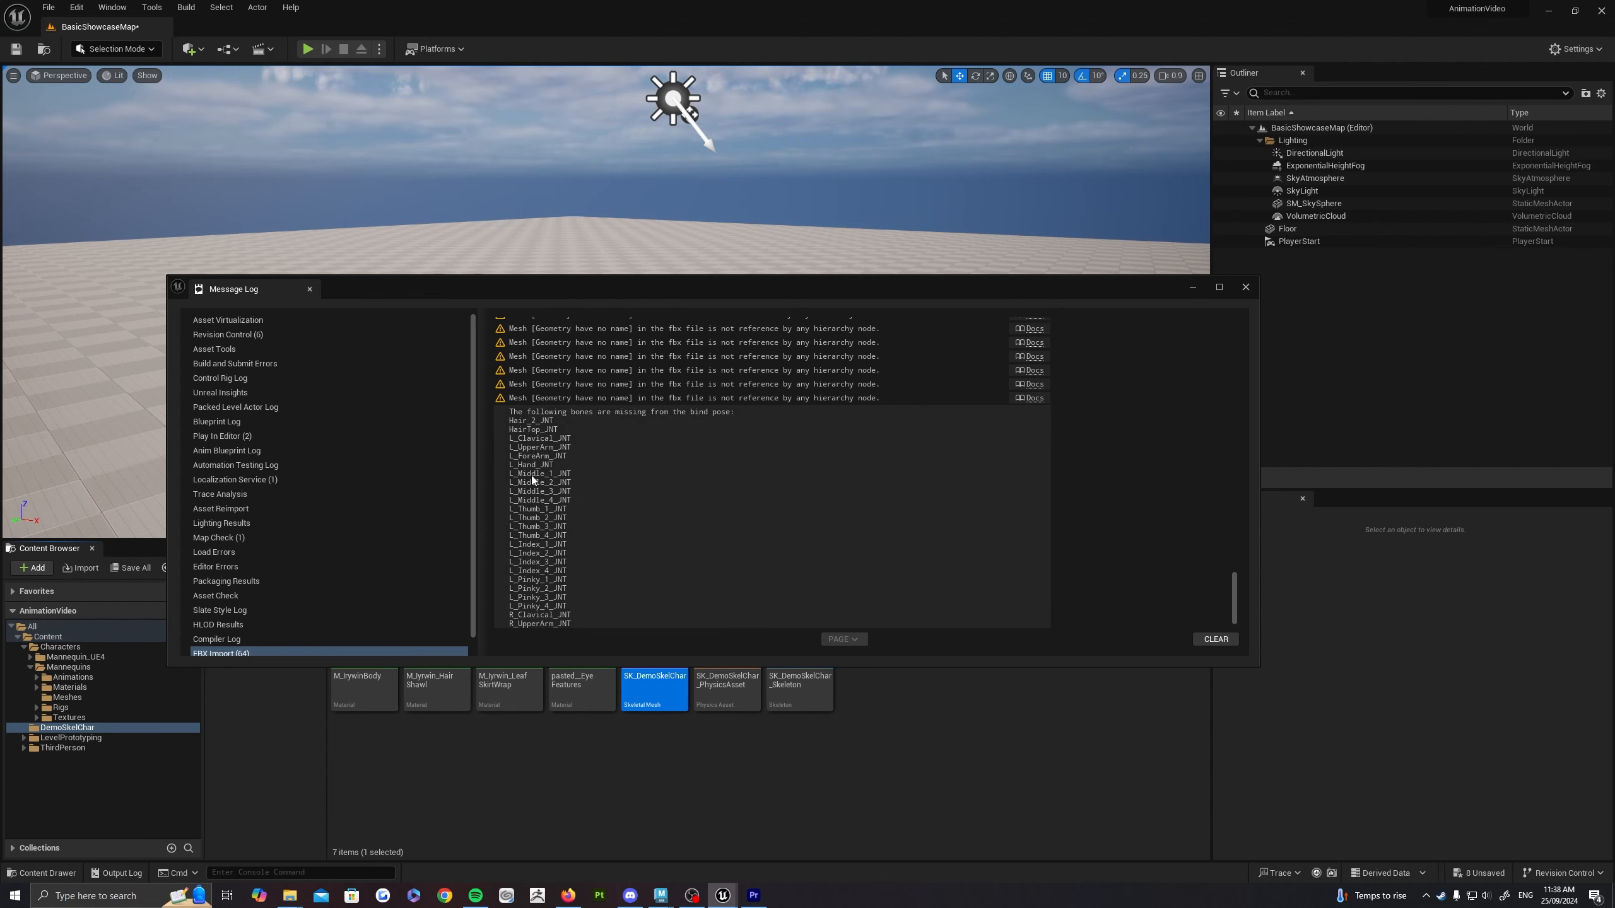
scroll(659, 455, "up", 13)
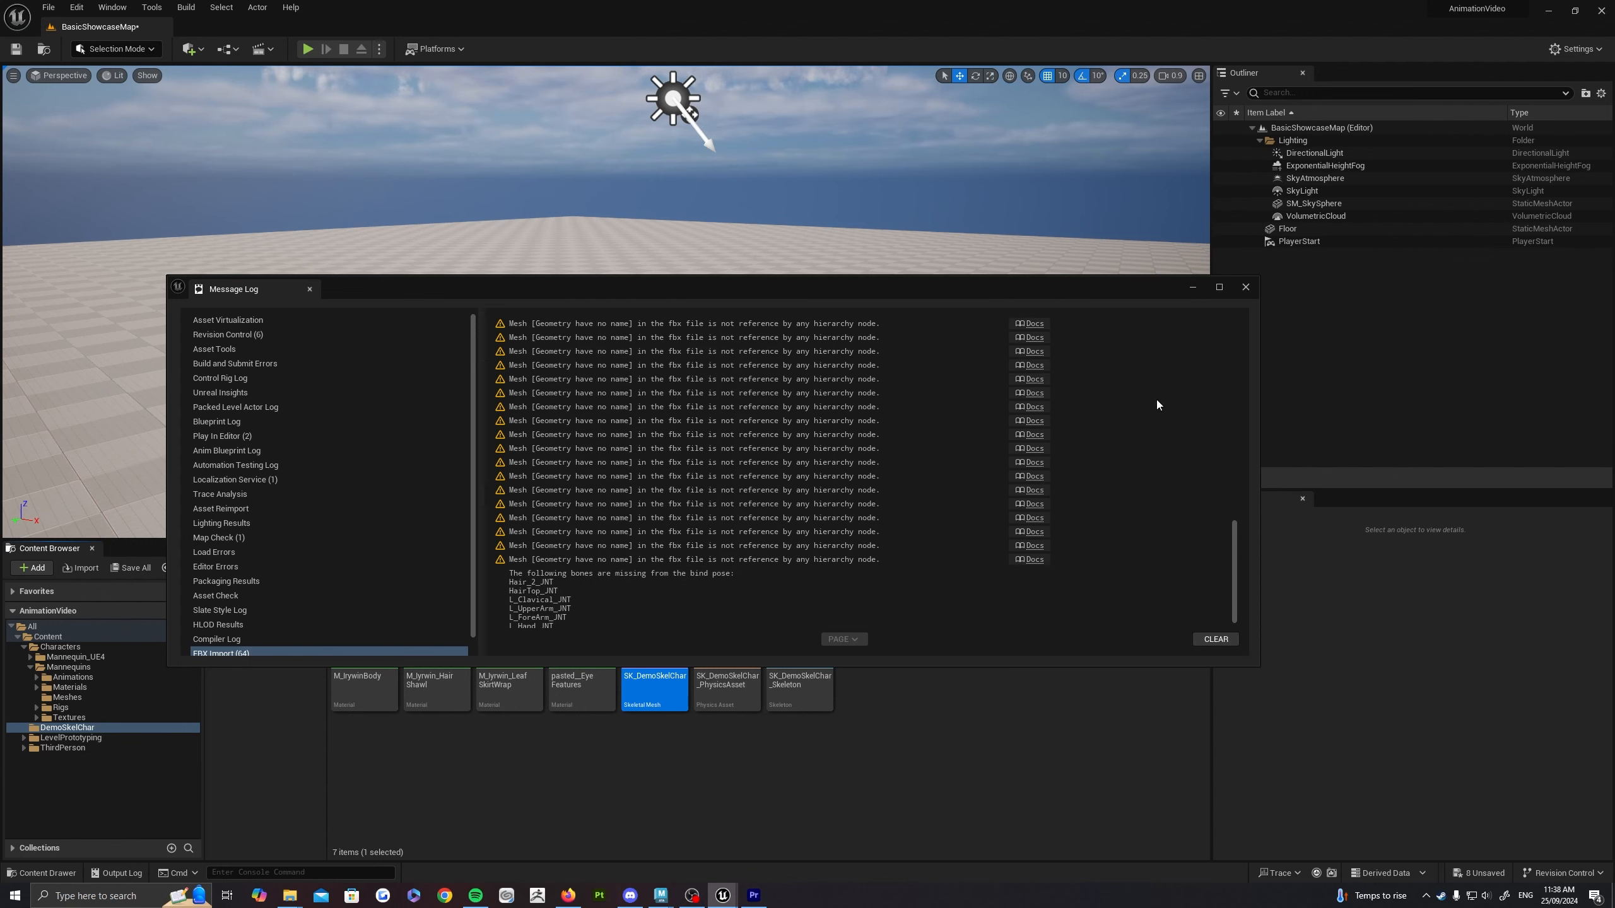
left_click(1245, 287)
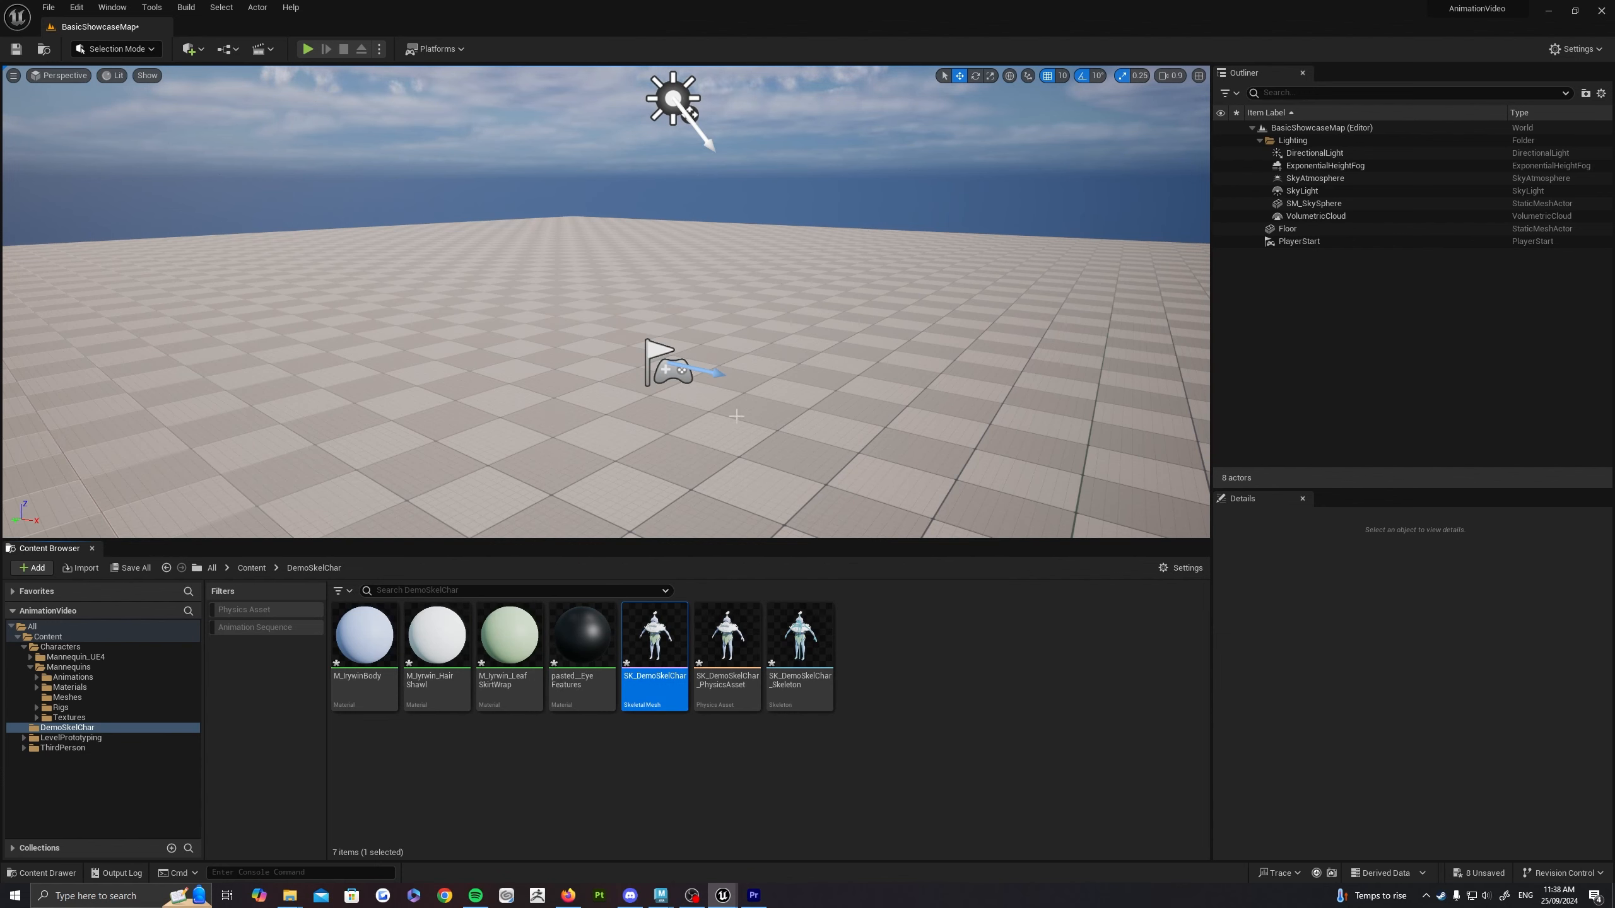
Step: Open the imported SK_DemoSkelChar skeletal mesh and inspect the character and its joint hierarchy
right_click_drag(734, 413, 727, 419)
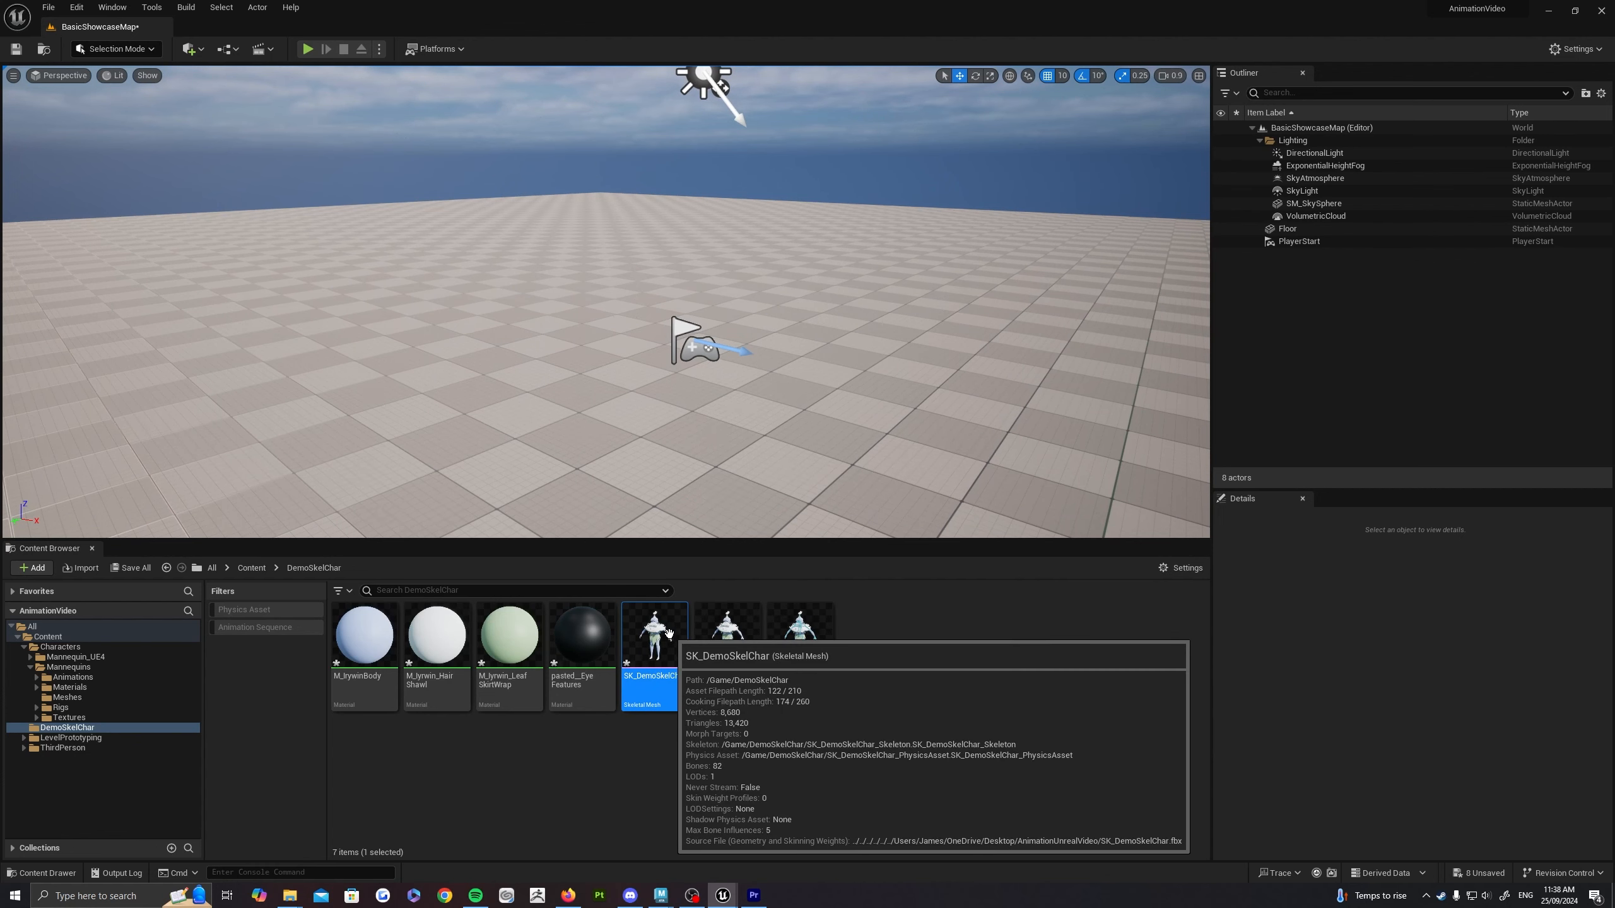
left_click(672, 743)
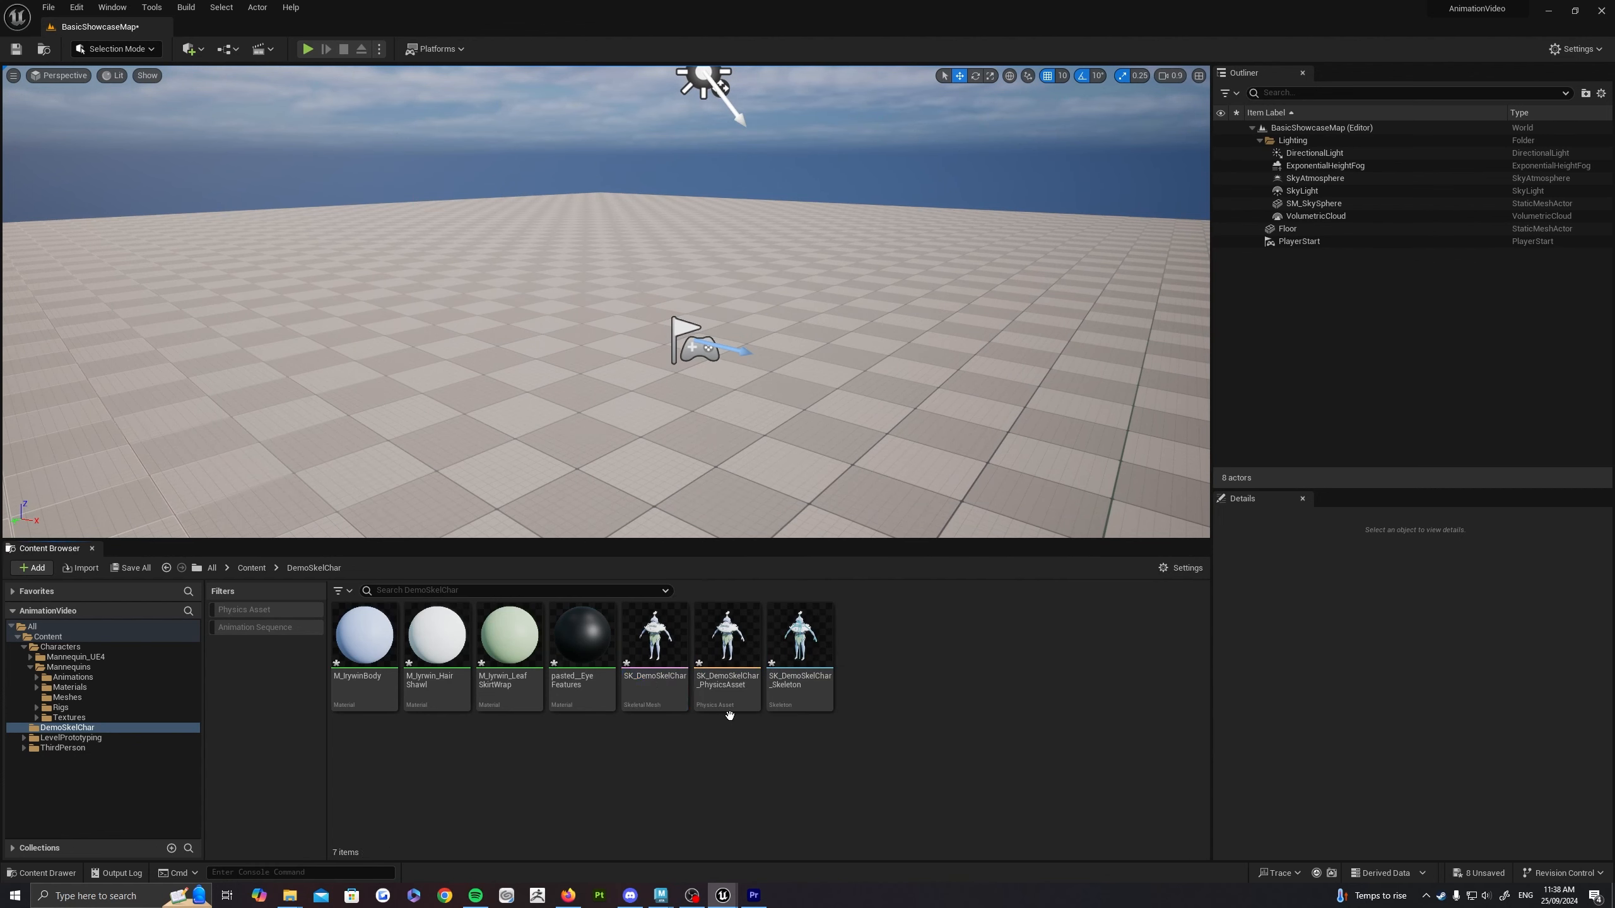
double_click(656, 639)
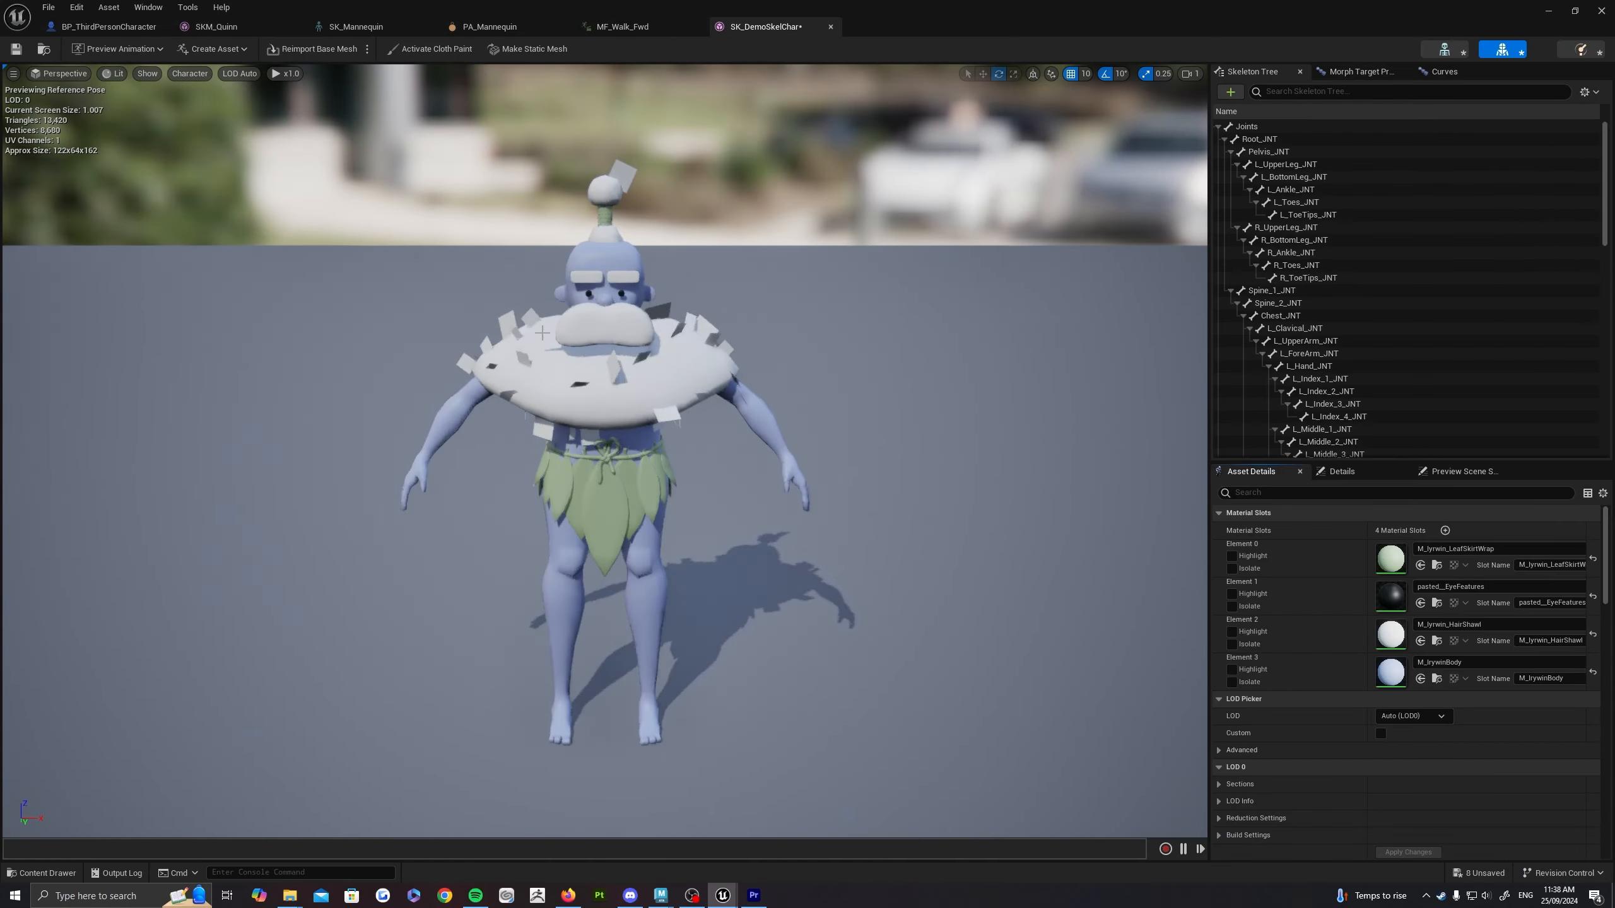
right_click_drag(648, 351, 554, 286)
key("s")
key("d")
key("q")
key("w")
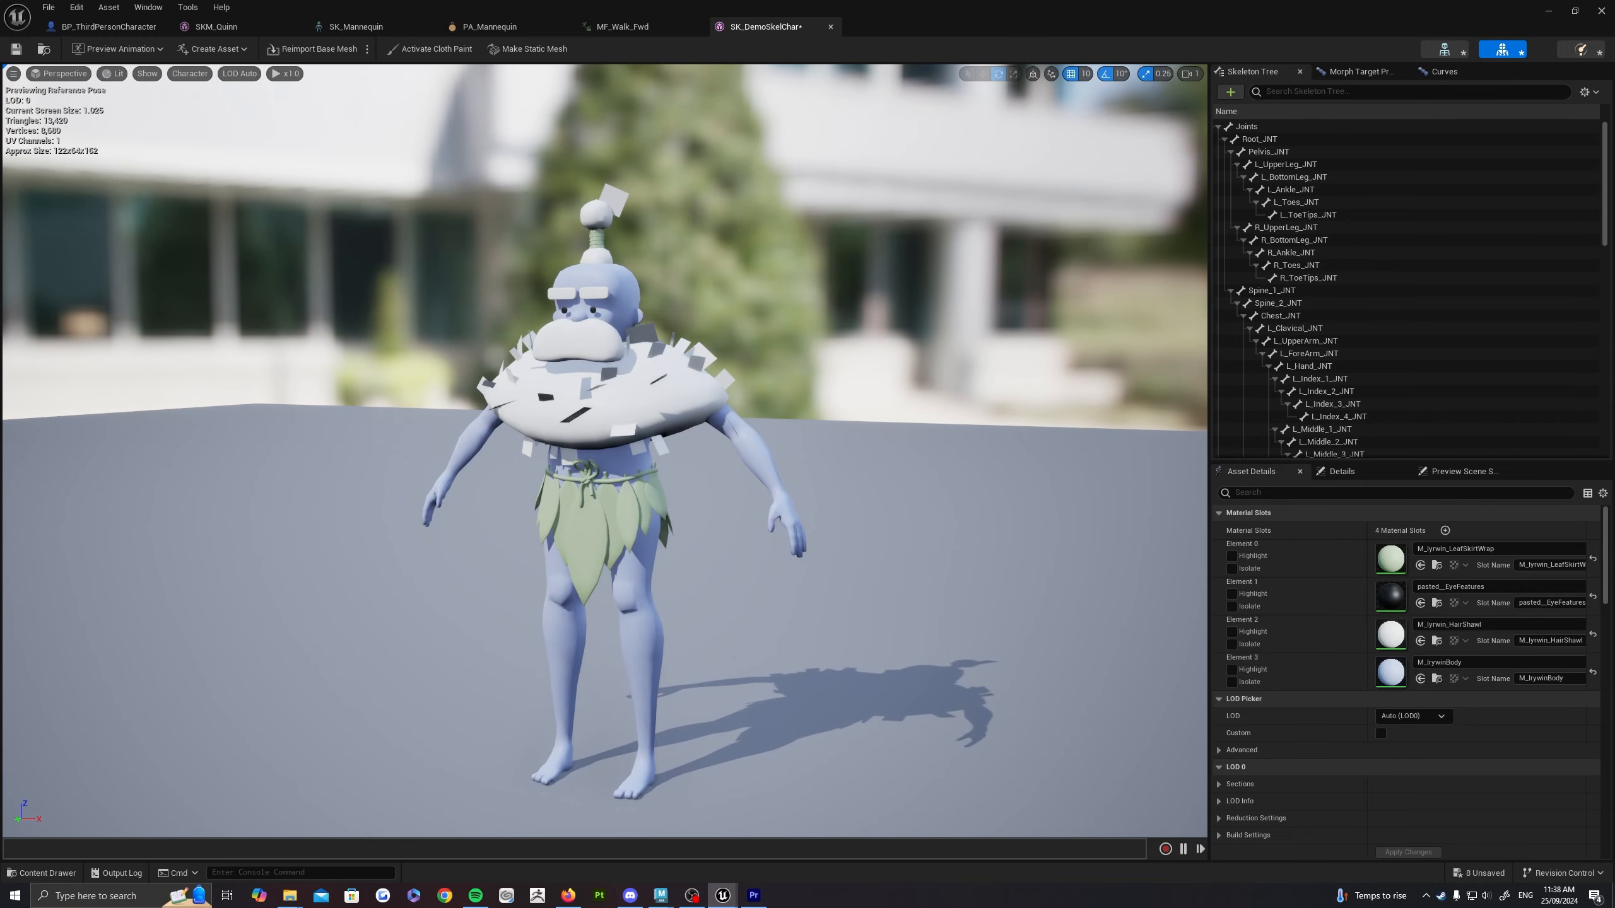
middle_click_drag(770, 343, 735, 228)
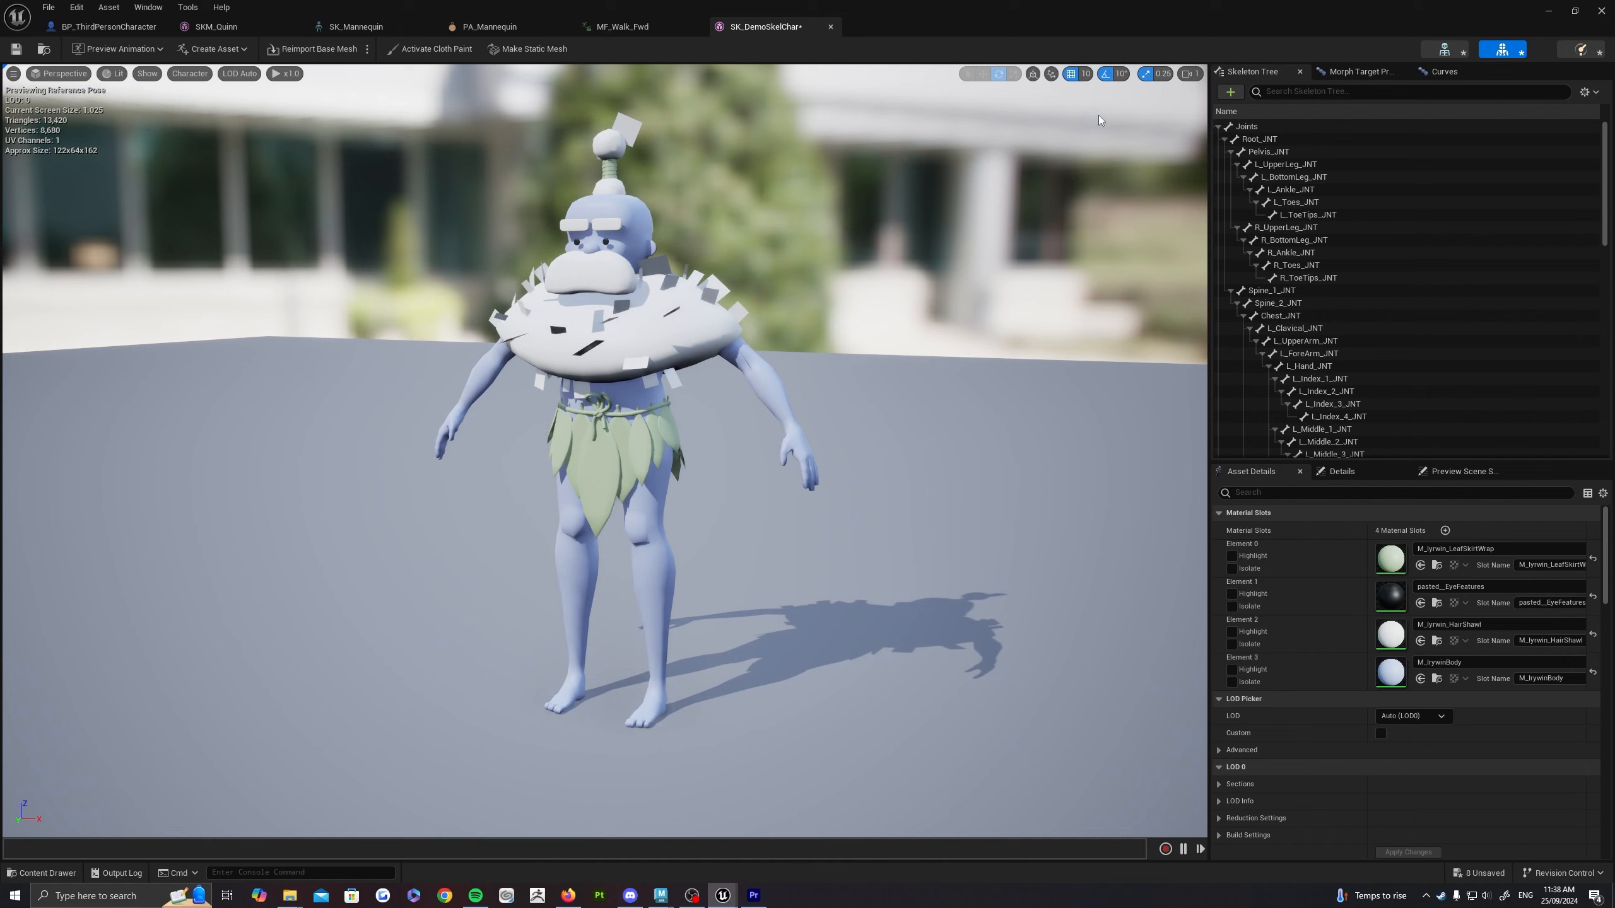
Step: Check the morph target preview list and examine the character's face and body
left_click(1360, 72)
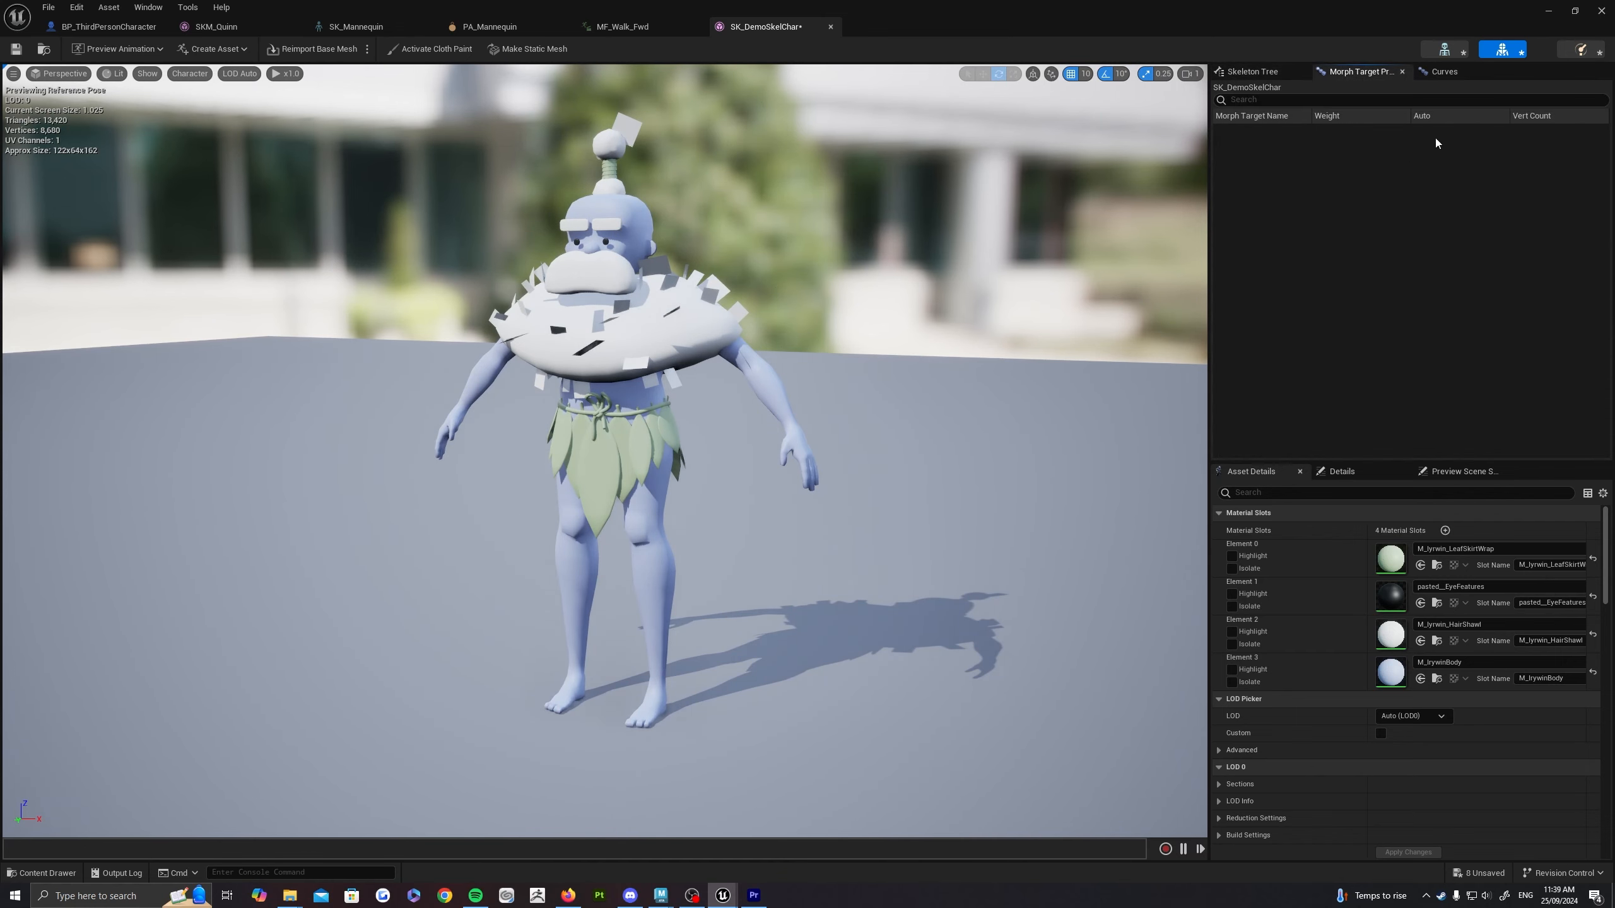
key("e")
key("w")
right_click_drag(556, 292, 560, 318)
key("s")
right_click_drag(744, 350, 723, 318)
key("q")
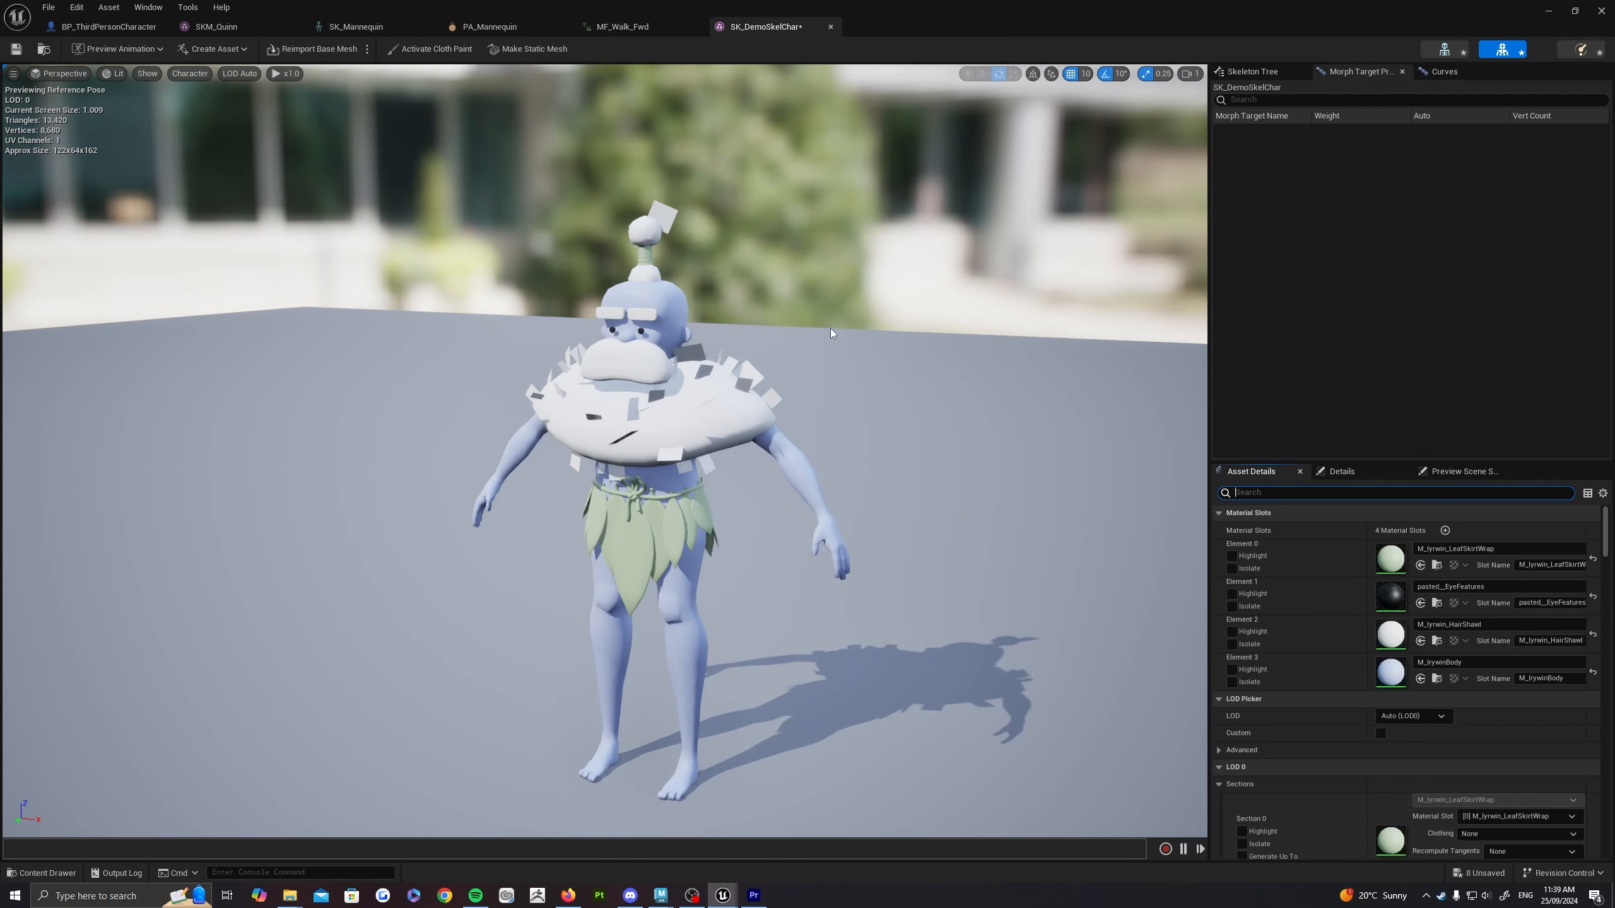
right_click_drag(830, 328, 849, 330)
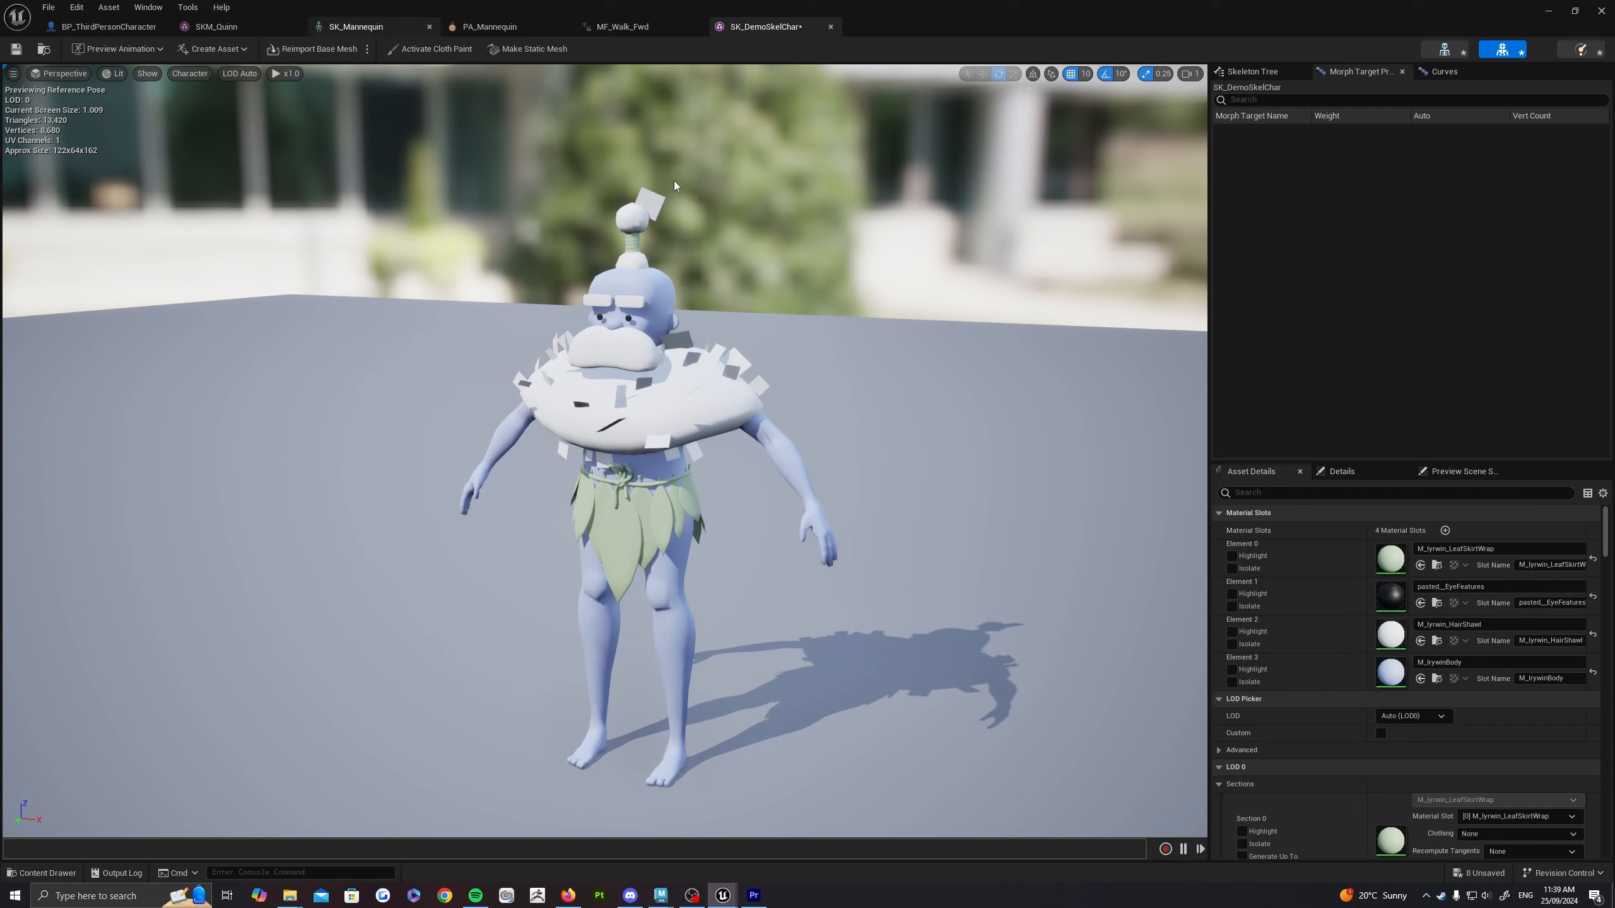
Step: Find the morph settings in the asset details, enable Import Morph Targets and reimport the base mesh
scroll(1344, 591, "down", 15)
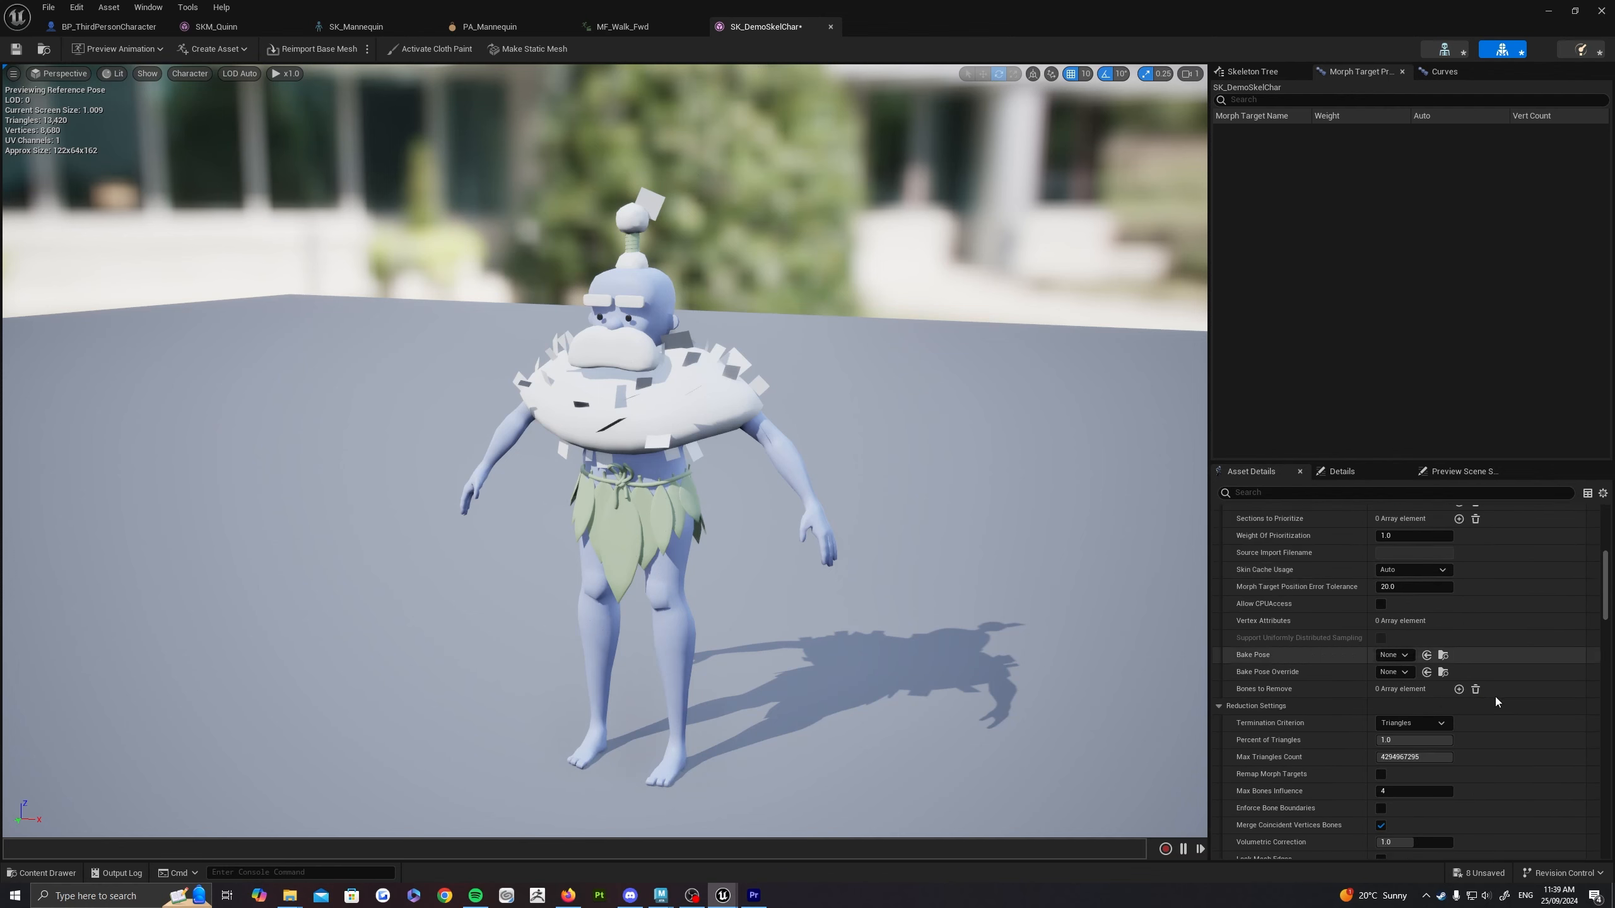
scroll(1366, 606, "down", 3)
left_click(1276, 493)
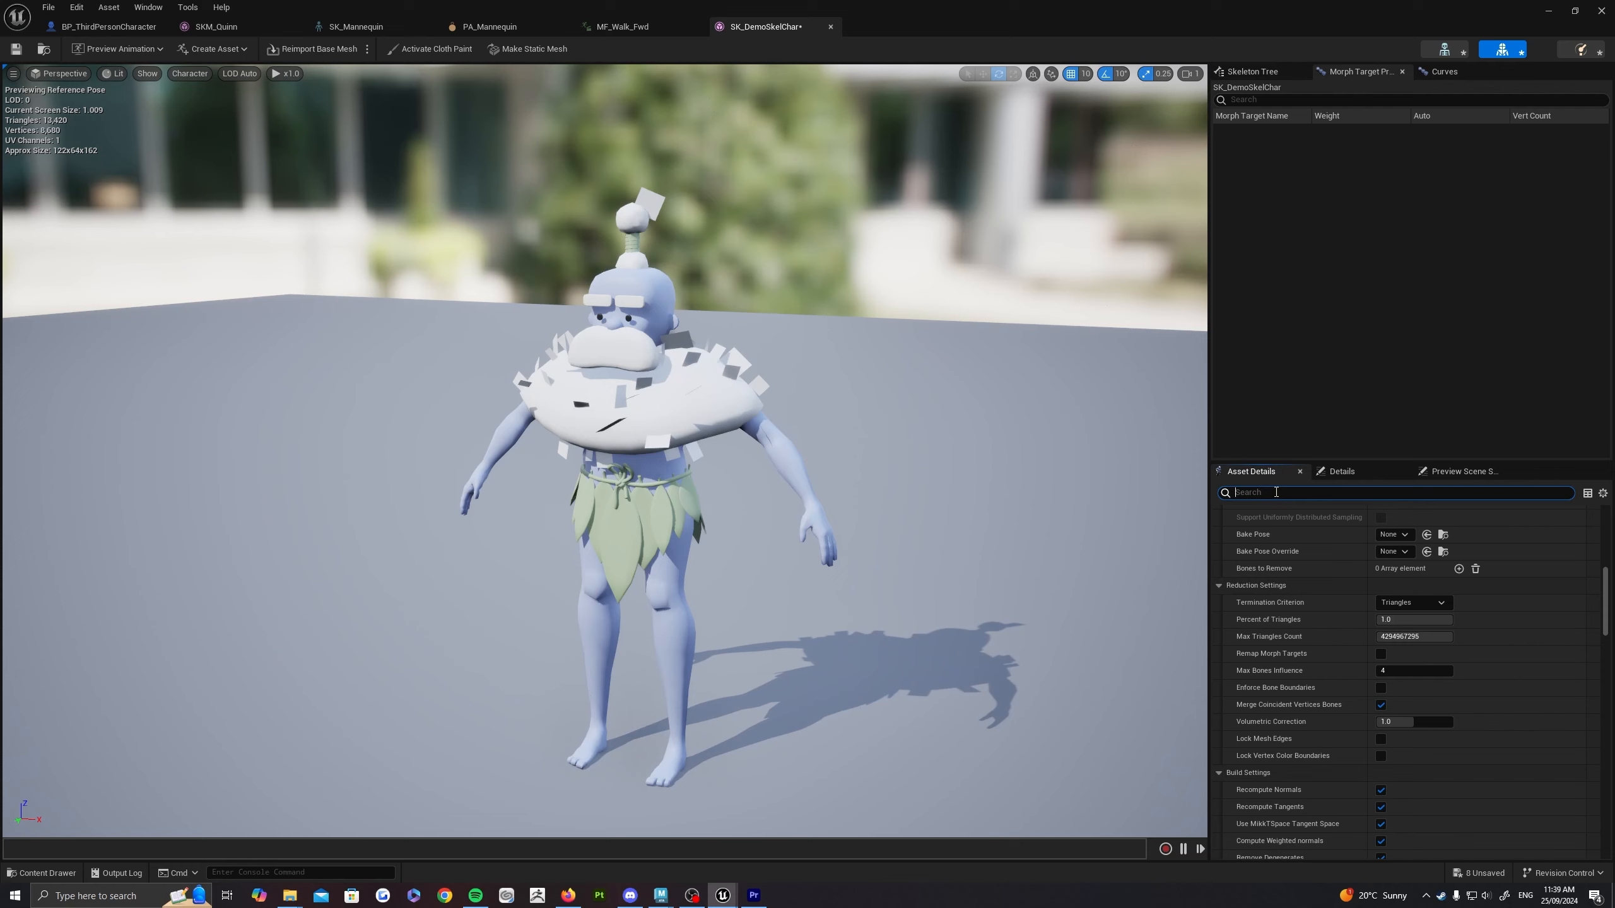
type("morp")
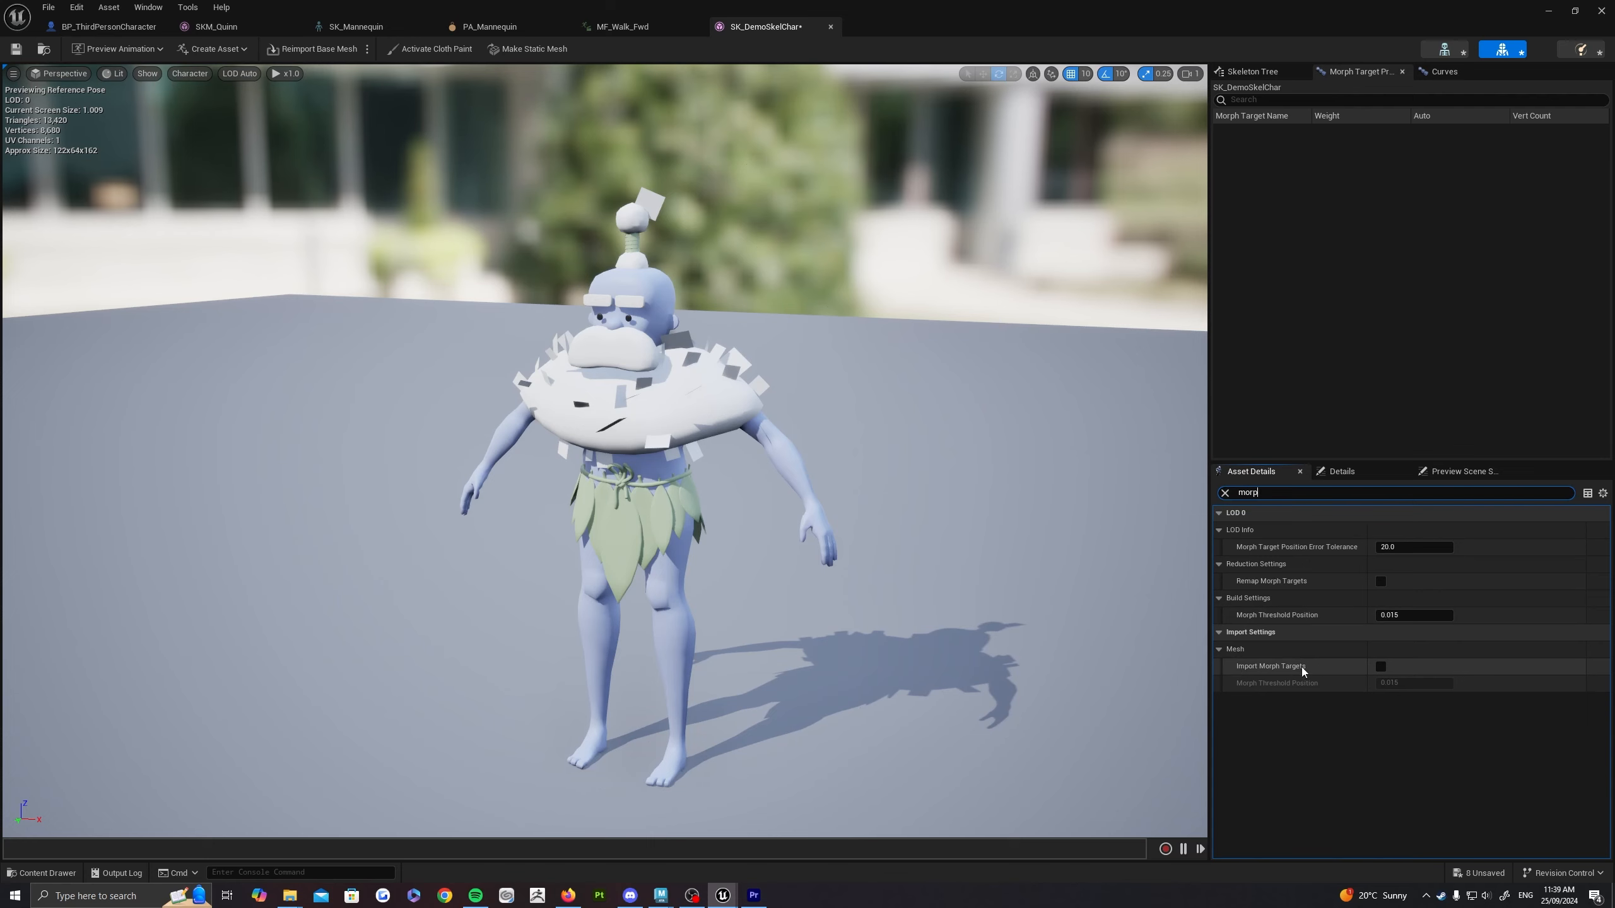
left_click(1381, 666)
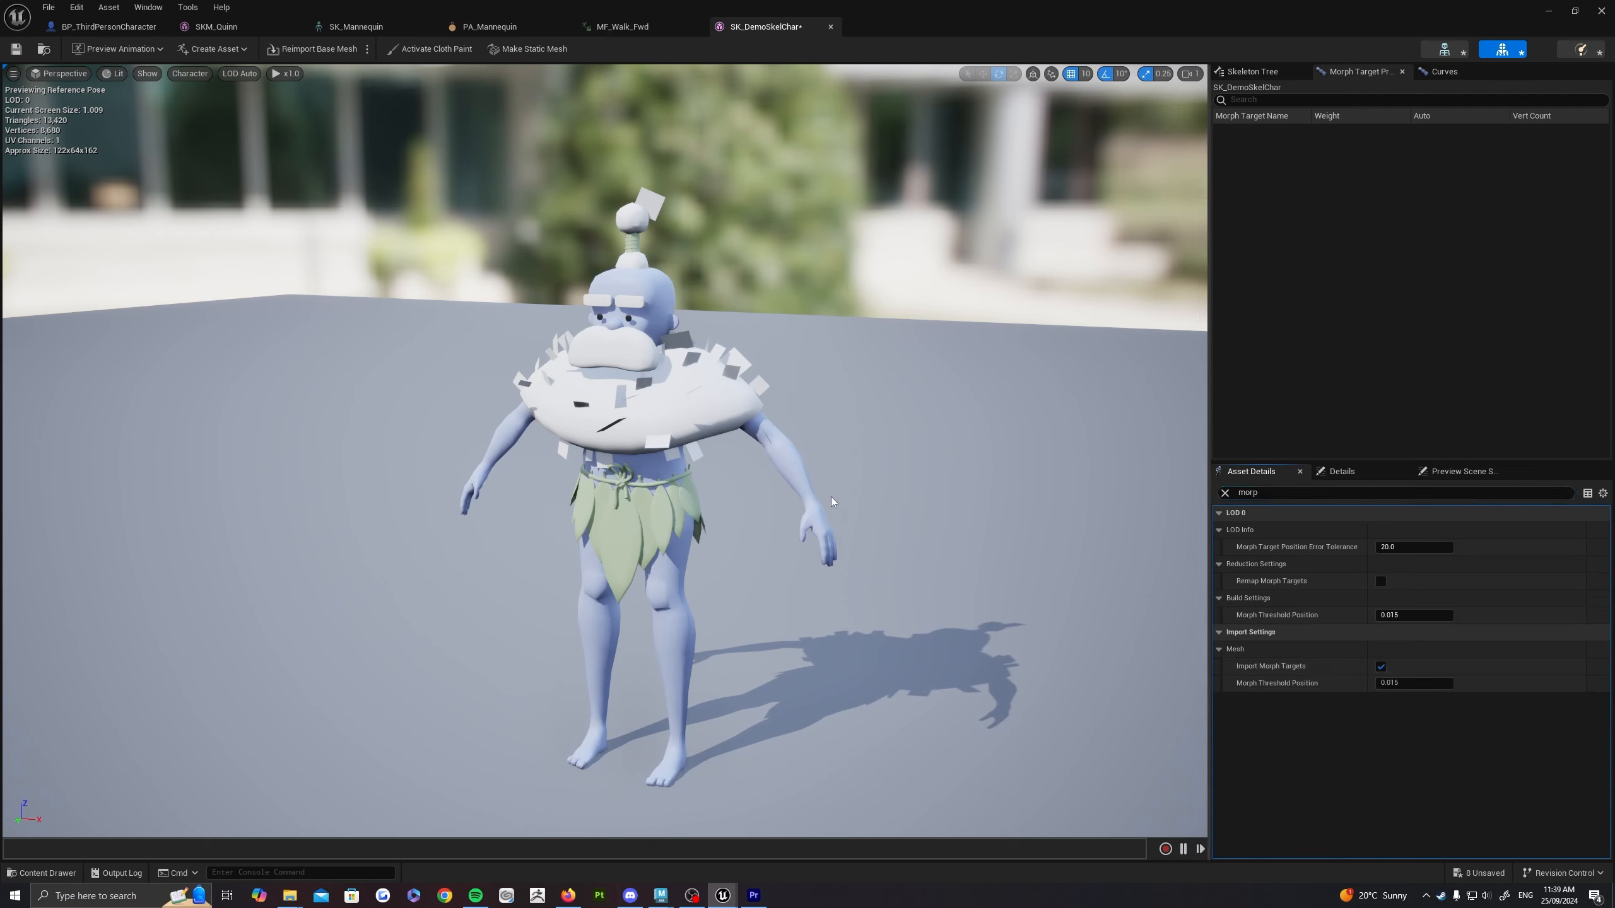
left_click(315, 49)
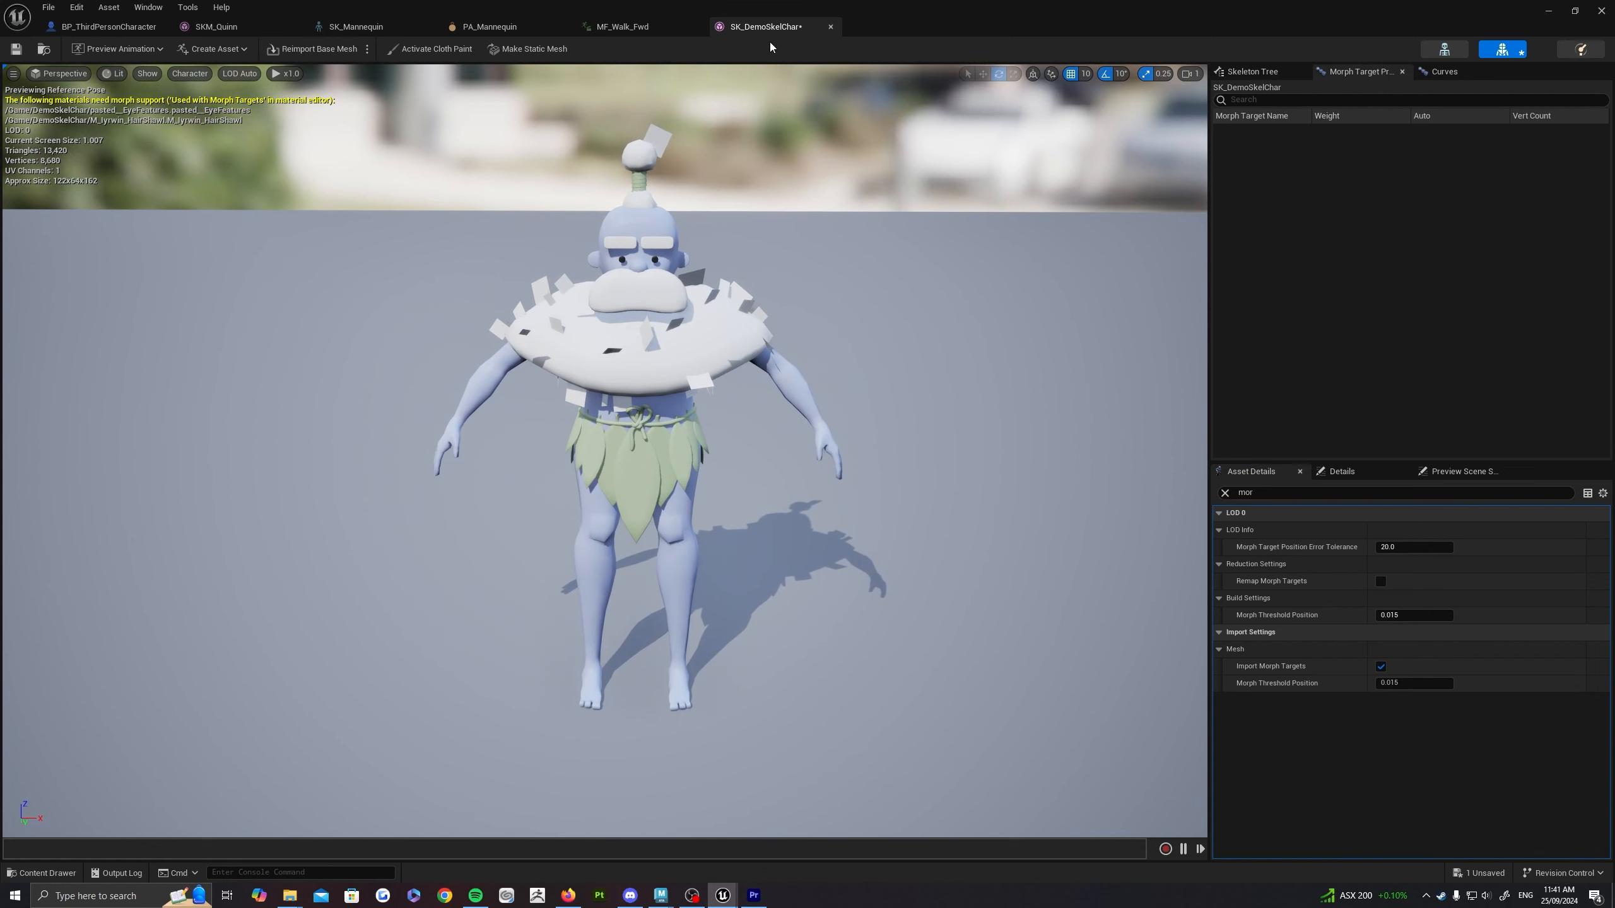
Step: Close and reopen the SK_DemoSkelChar skeletal mesh and display its morph target list
left_click(831, 27)
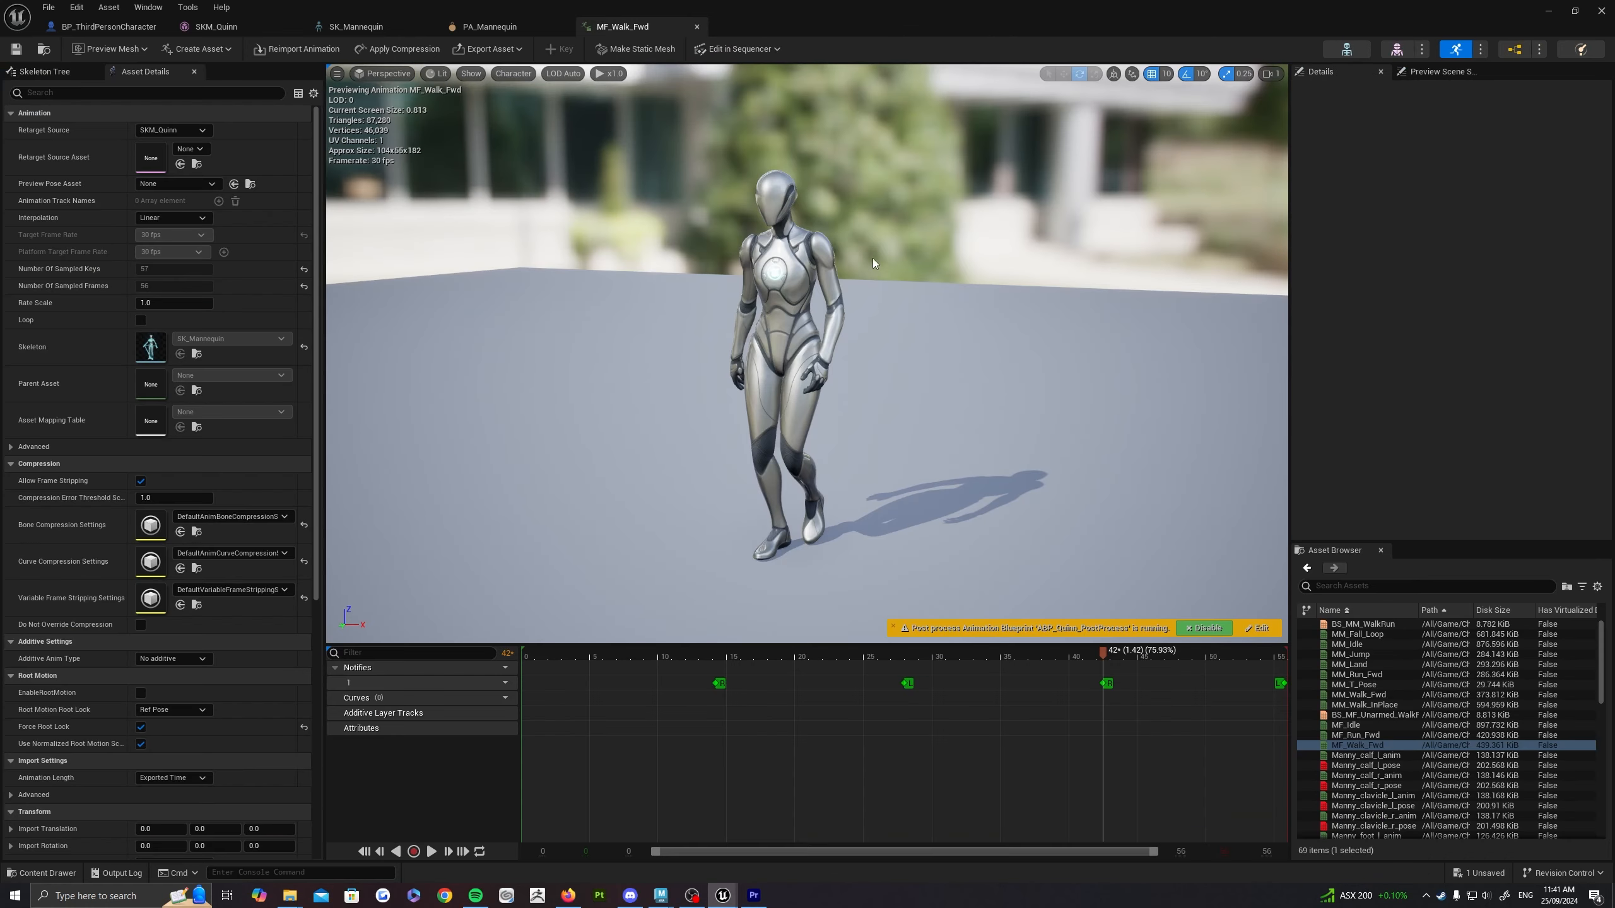
key("ctrl+space")
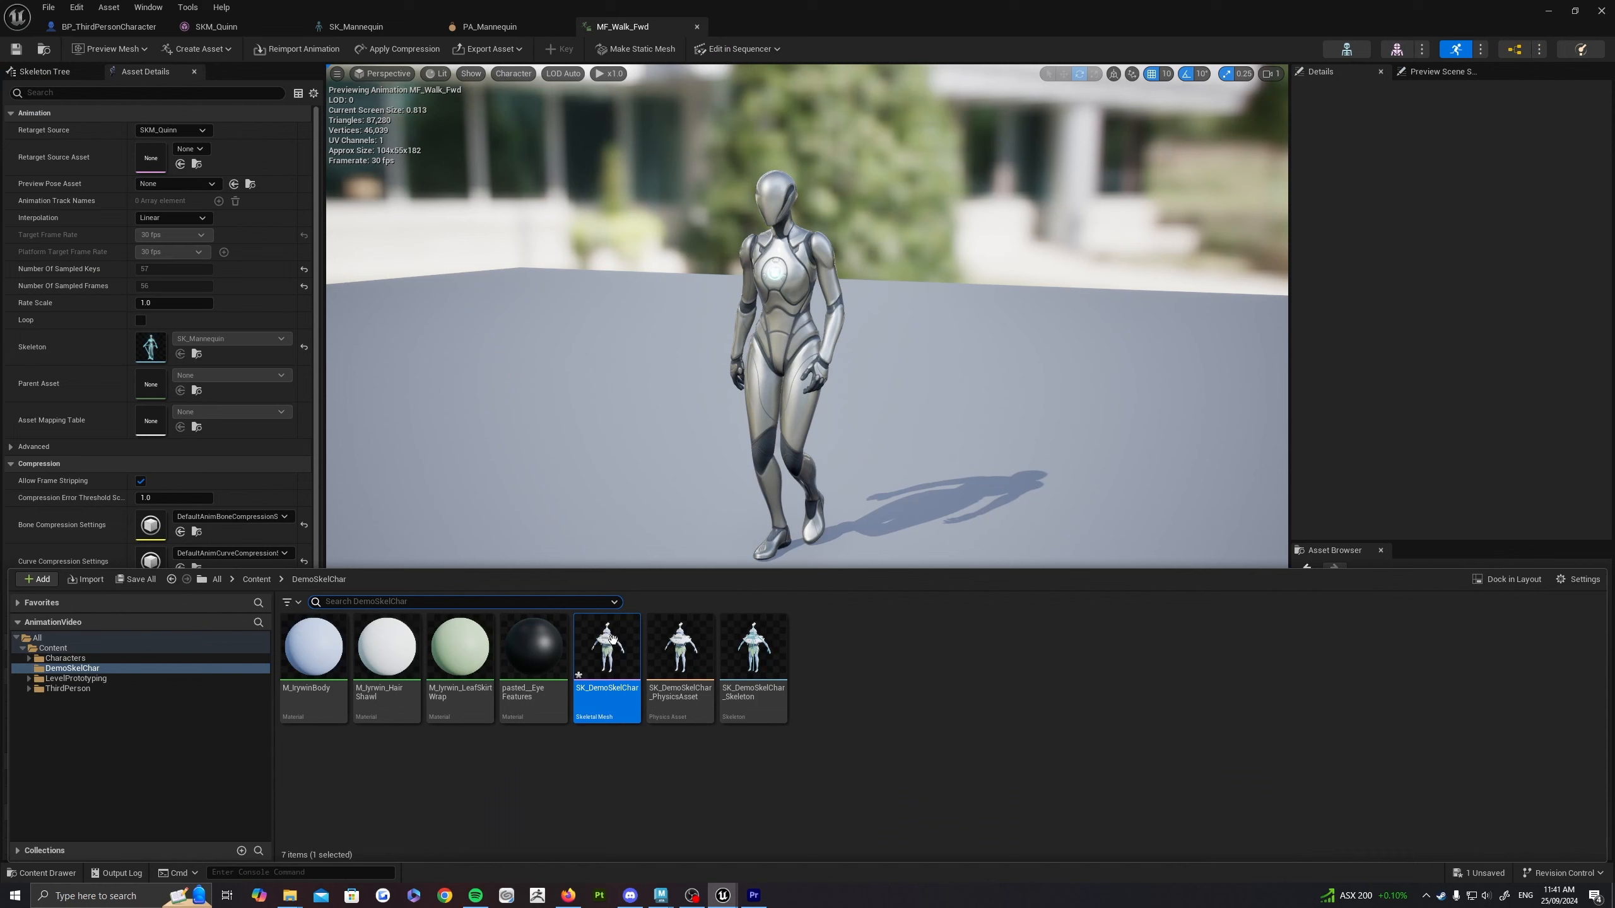
double_click(607, 645)
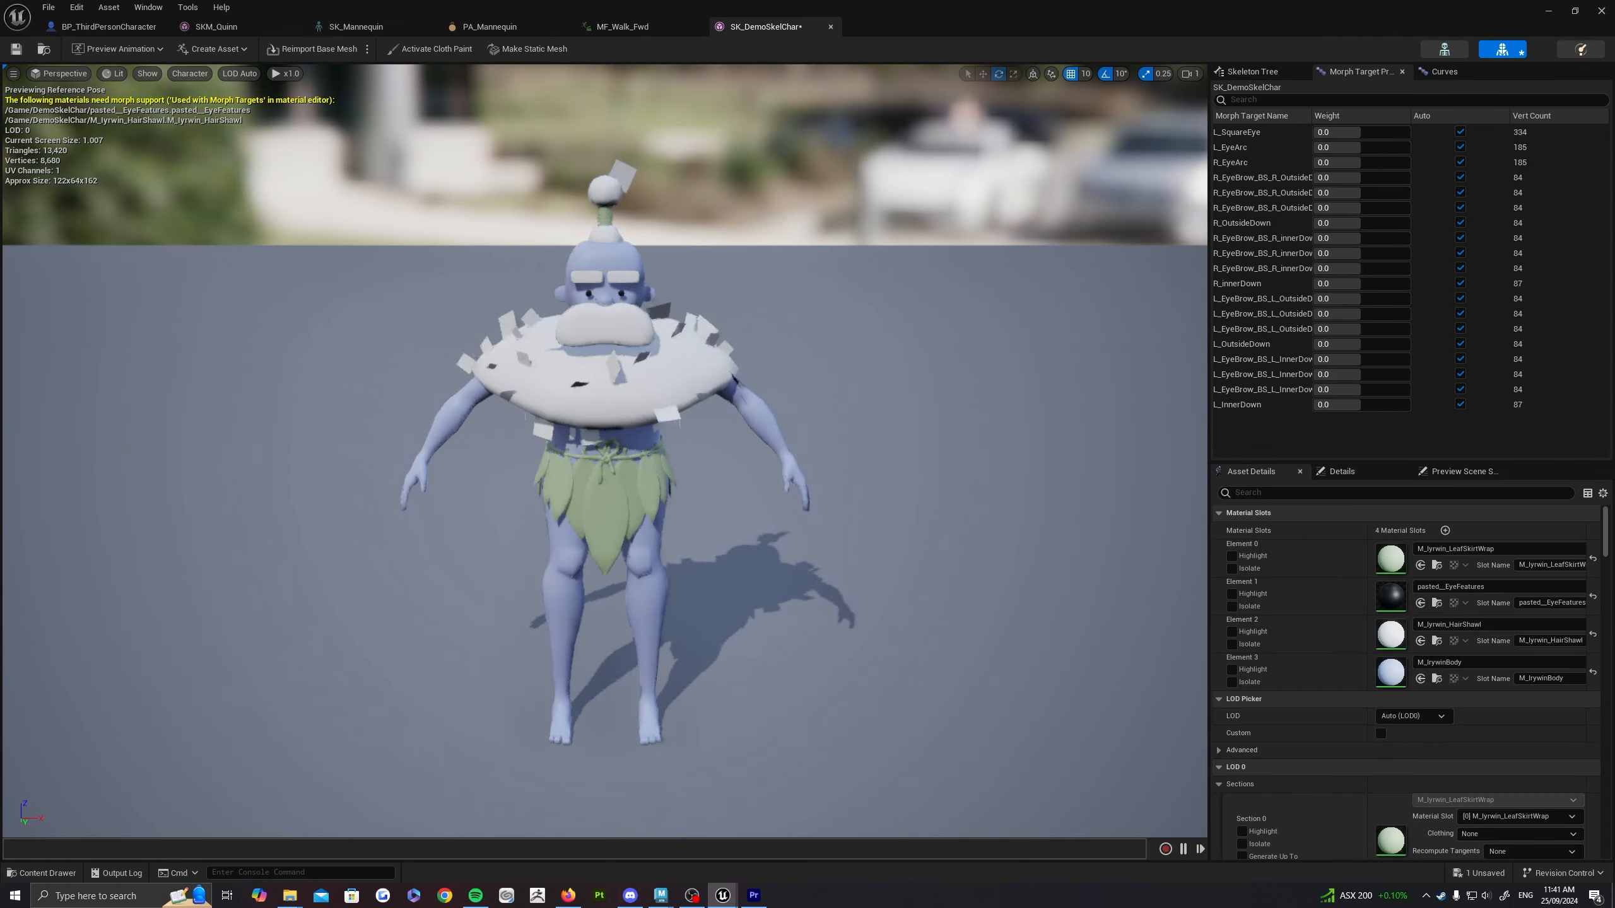
right_click_drag(1024, 375, 972, 327)
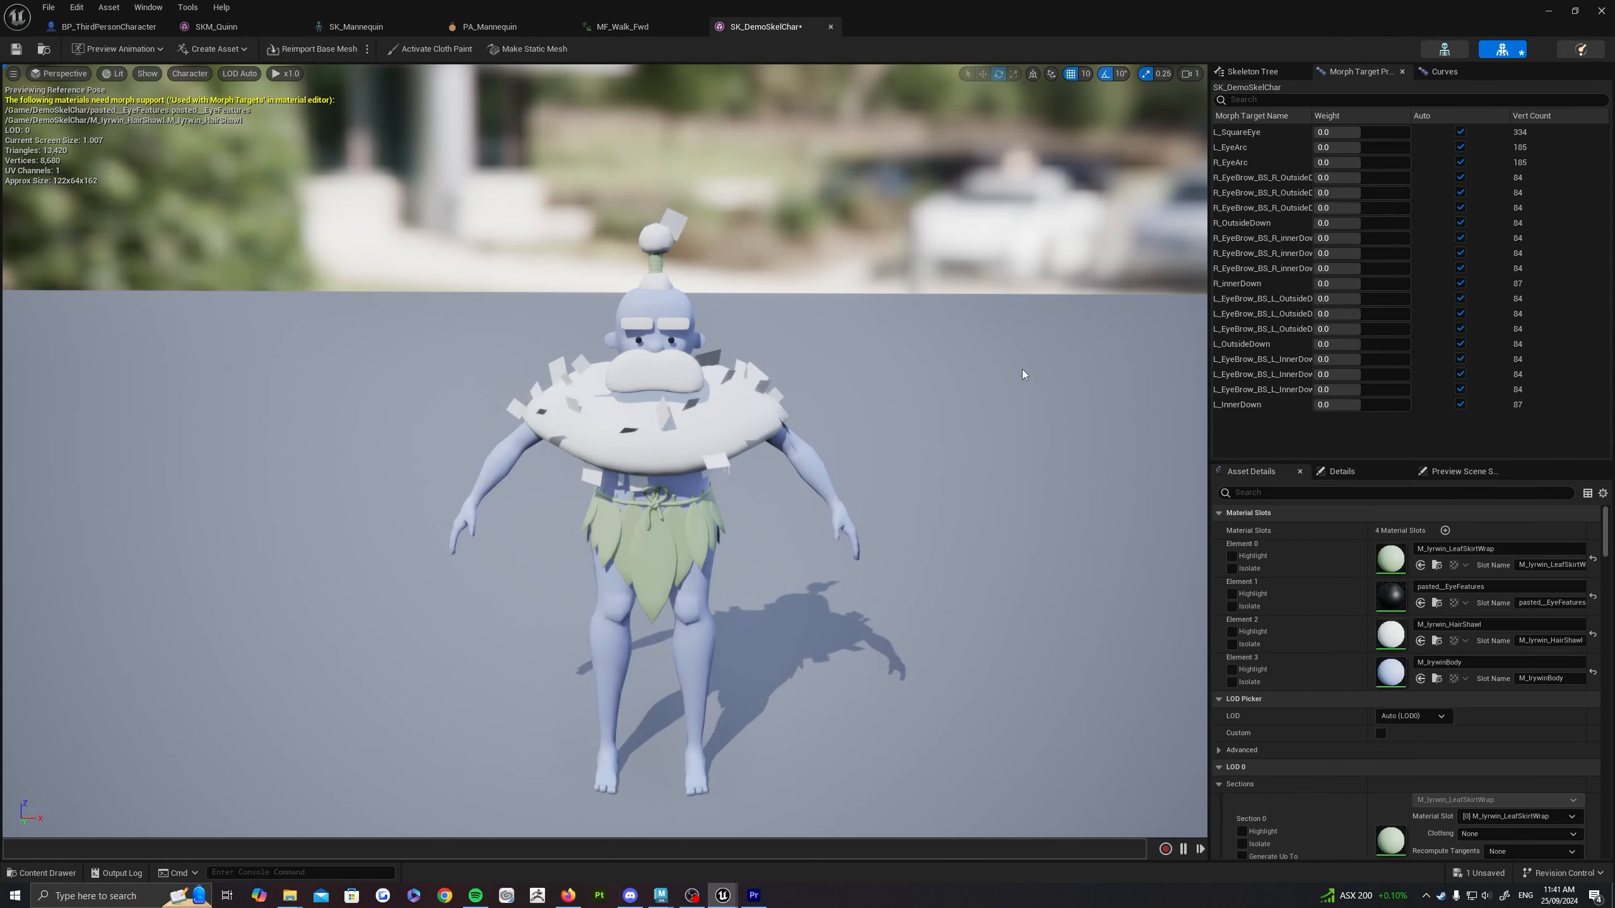
left_click(1250, 72)
left_click(1332, 72)
Step: Test the L_EyeArc morph target on the character's face, setting its weight to about -0.12
key("w")
right_click_drag(1043, 305, 1065, 251)
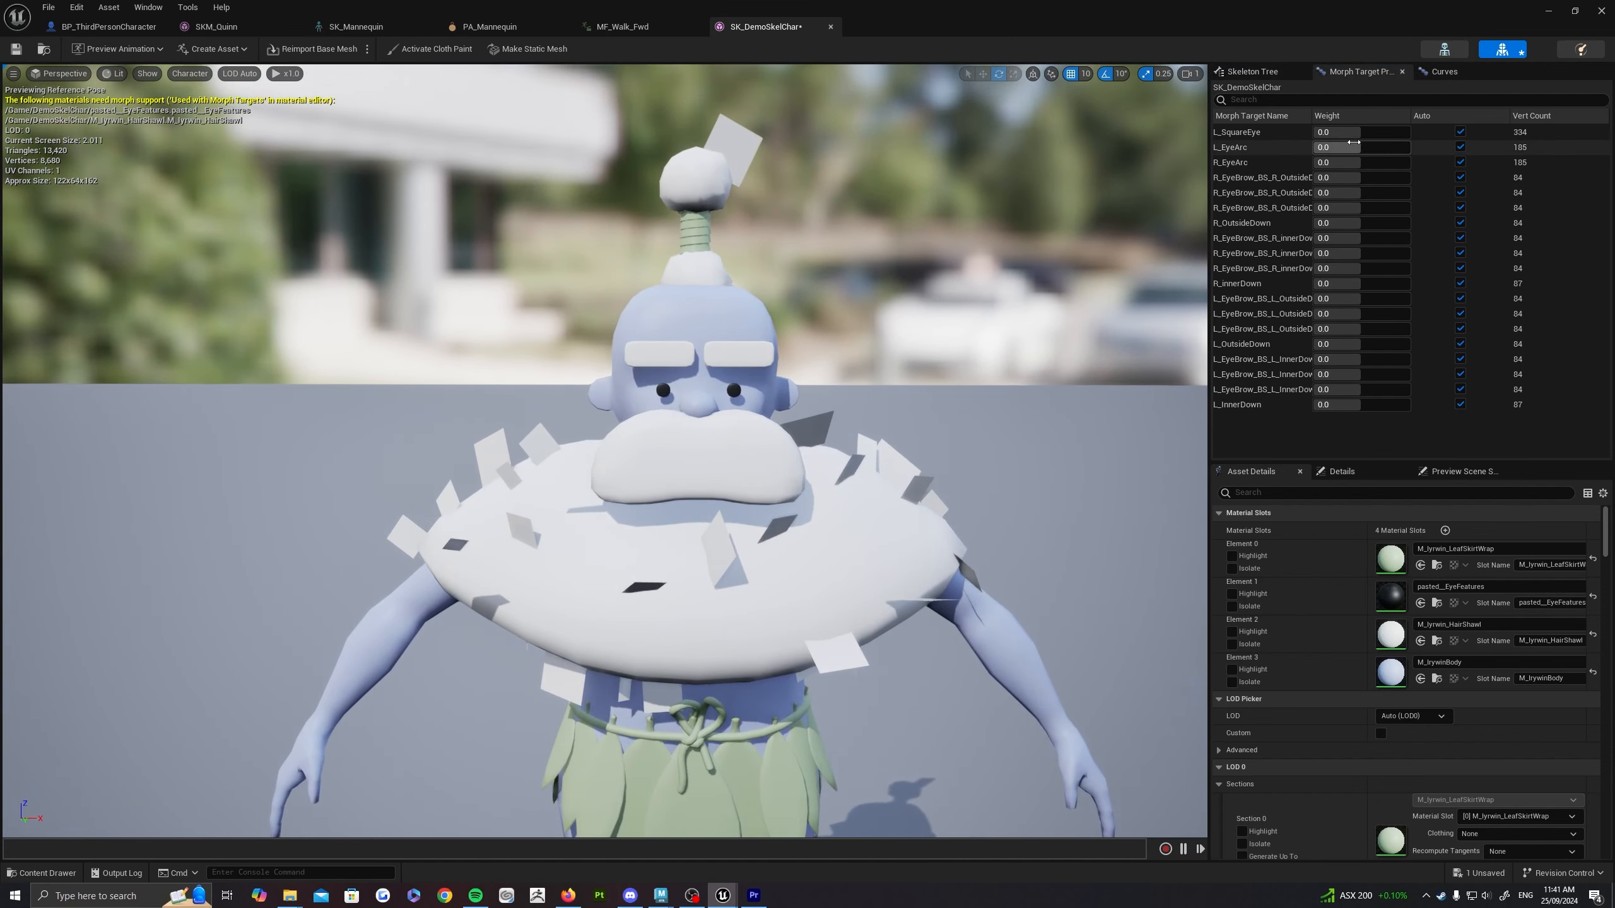
mouse_move(1363, 148)
left_mouse_down()
mouse_move(1415, 148)
mouse_move(1368, 149)
left_mouse_up()
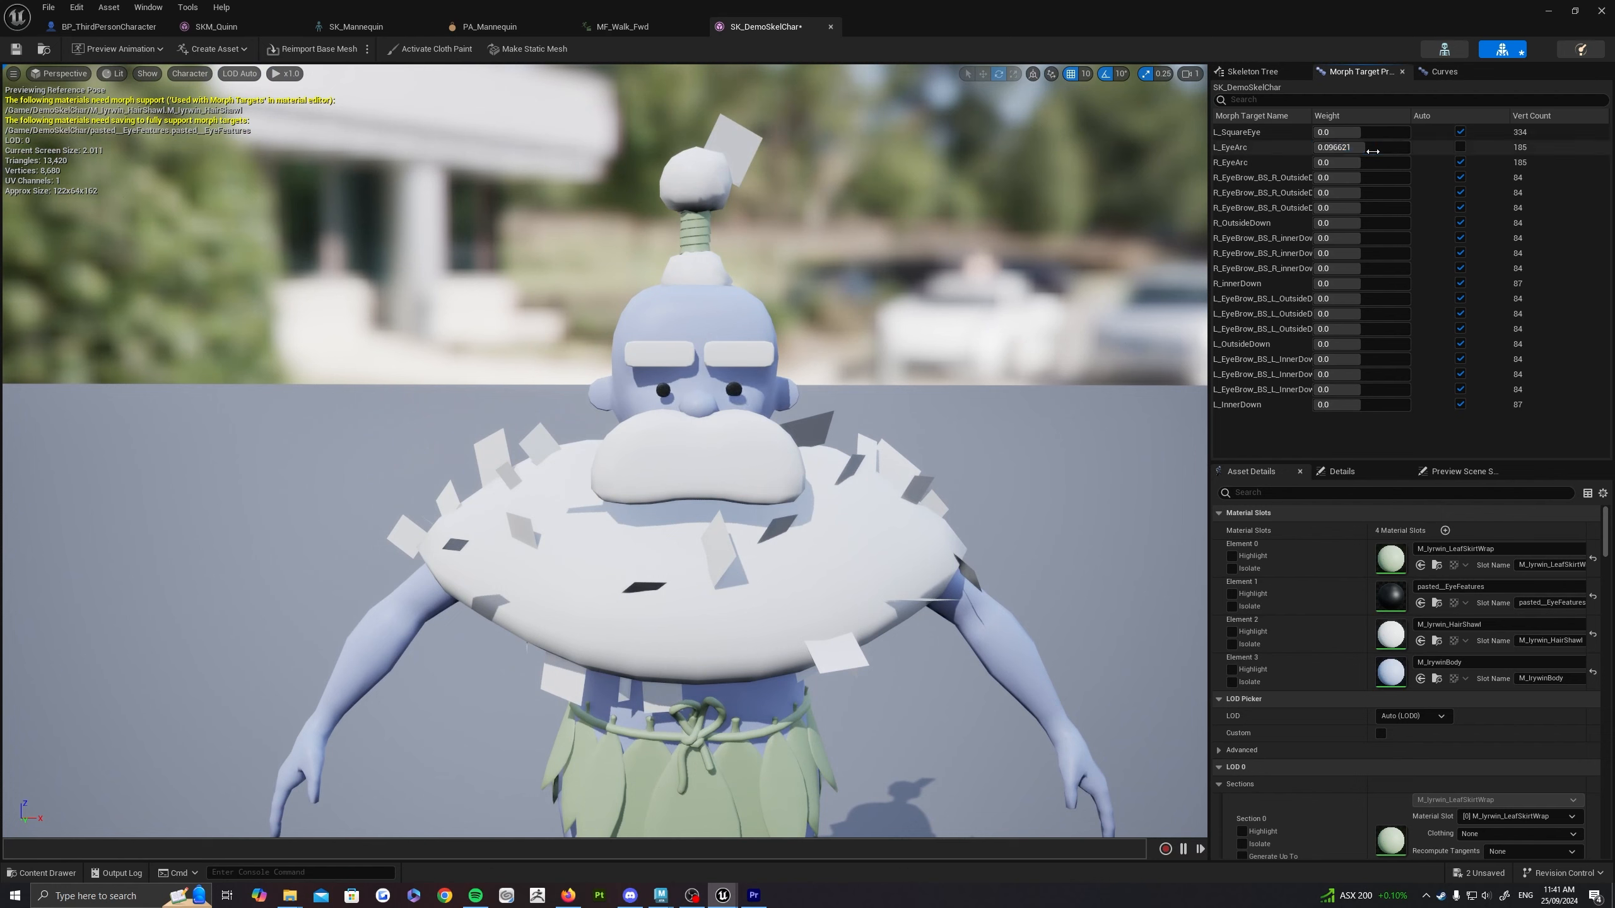
left_click(1392, 147)
left_click_drag(1392, 147, 1381, 147)
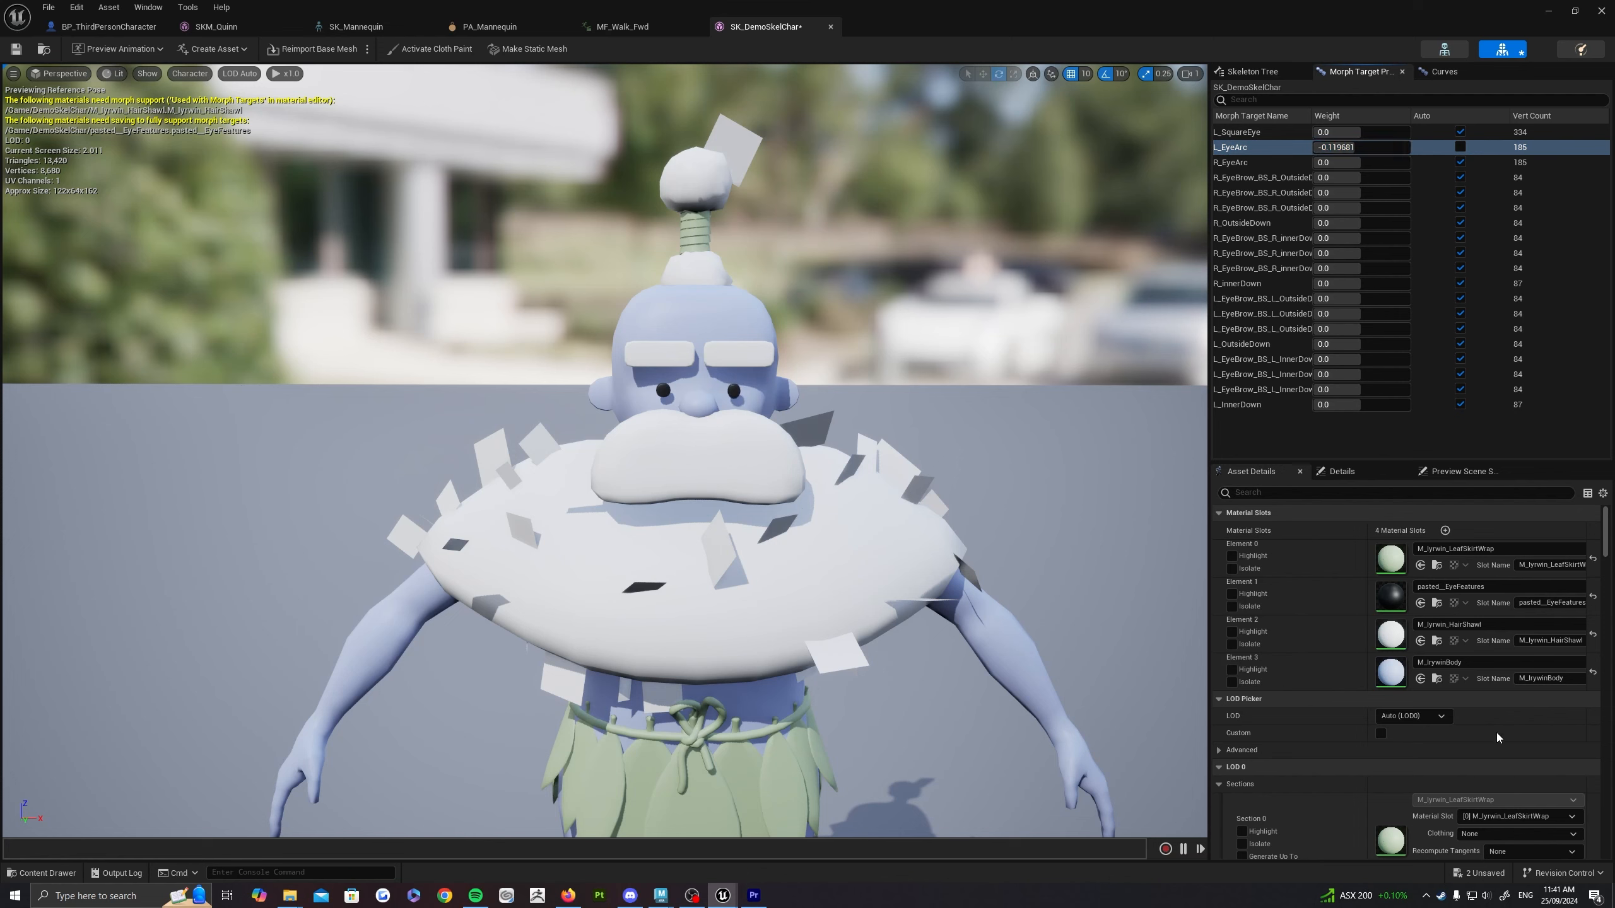
scroll(1356, 669, "down", 10)
scroll(1364, 603, "down", 10)
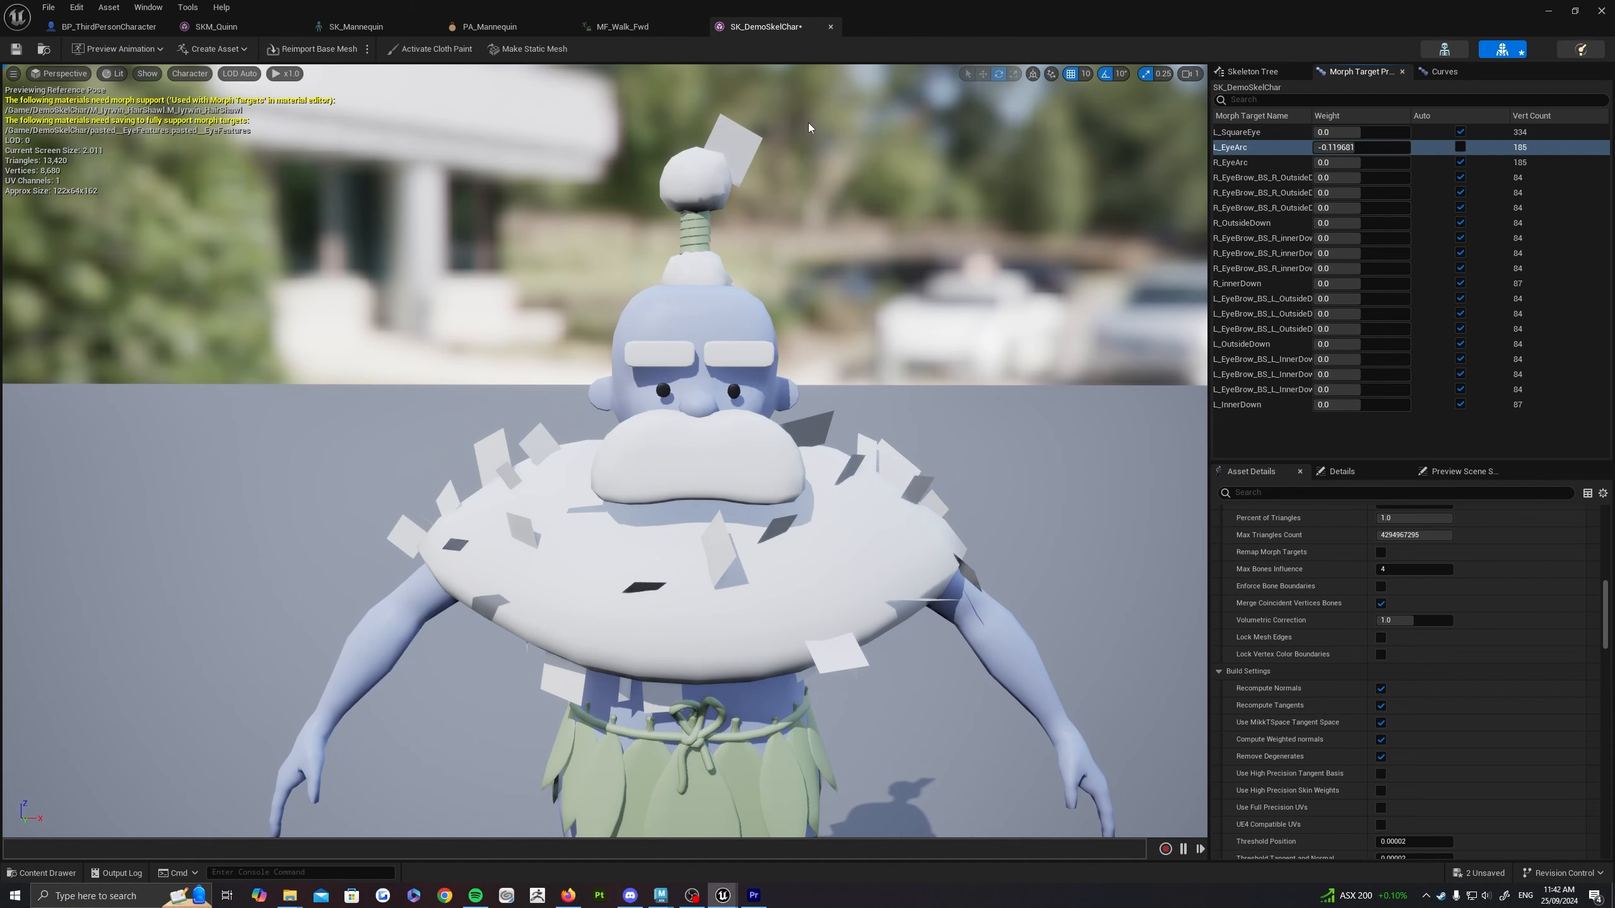
Step: Open the SK_DemoSkelChar_Skeleton asset from the DemoSkelChar folder
key("ctrl+space")
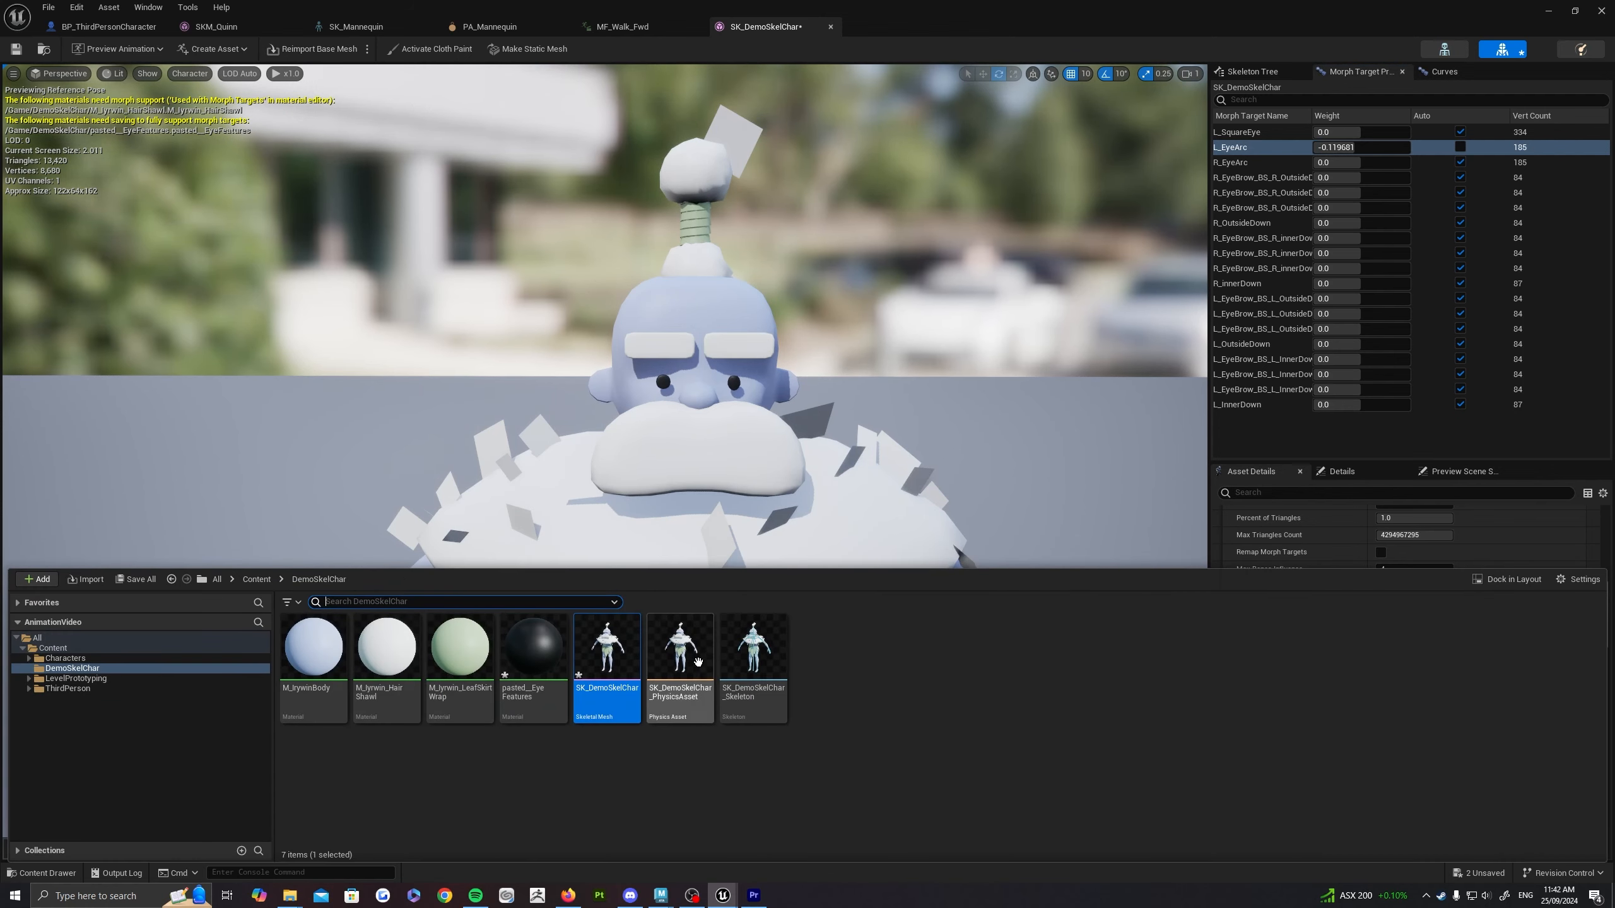
left_click(771, 647)
double_click(771, 648)
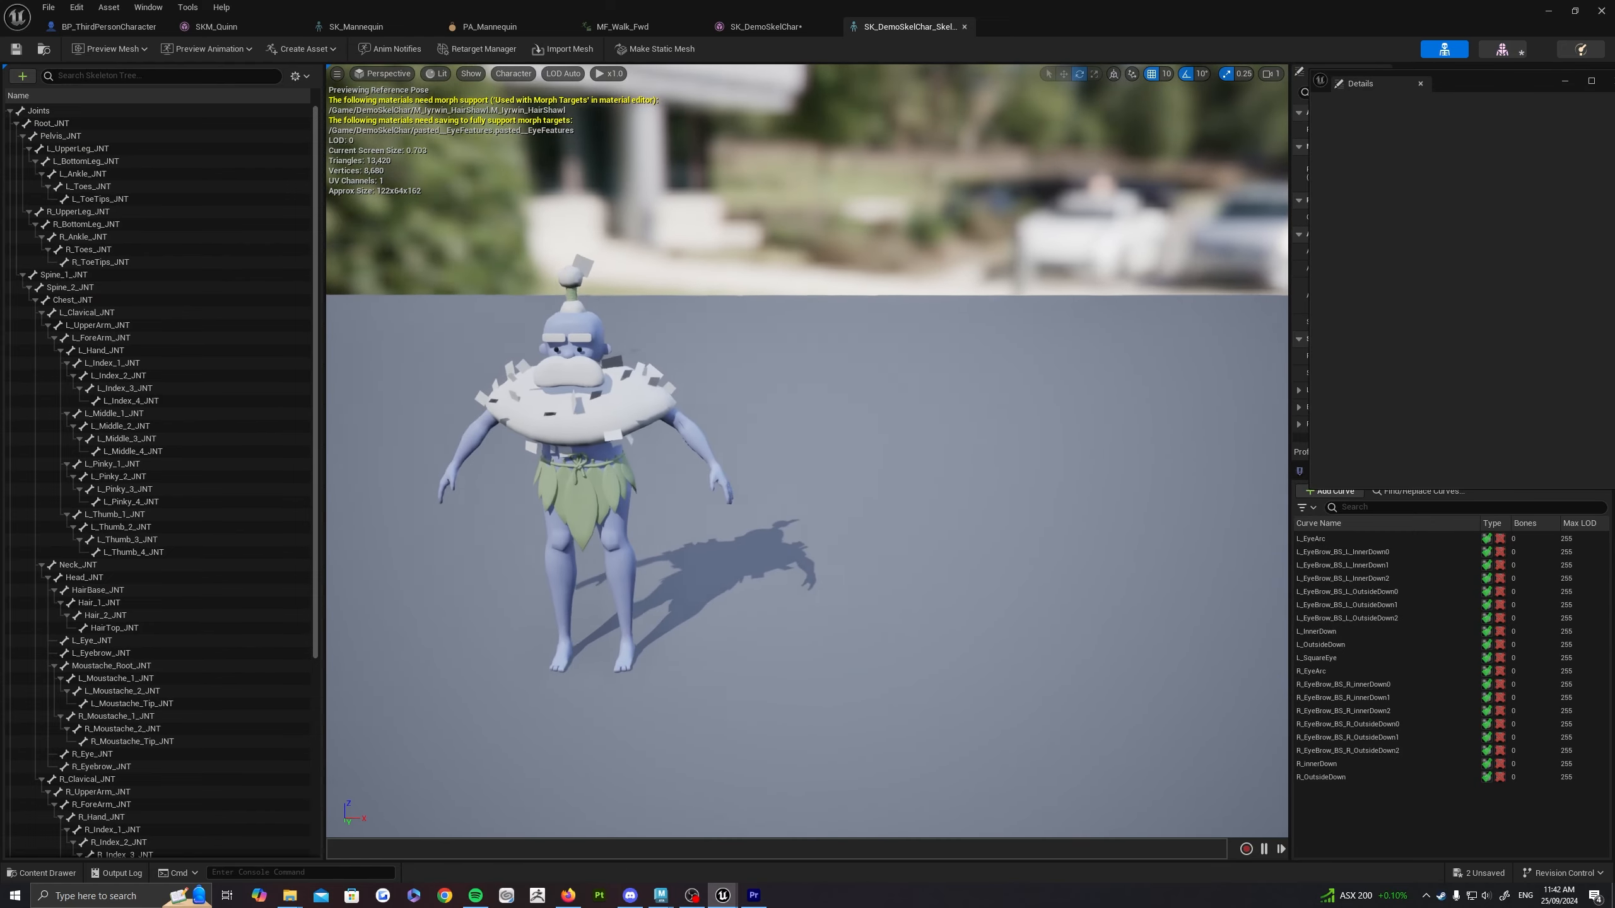
Step: Inspect the Root_JNT, Spine_1_JNT and Joints bones of the skeleton and view the character from several angles
left_click(51, 123)
left_click(63, 274)
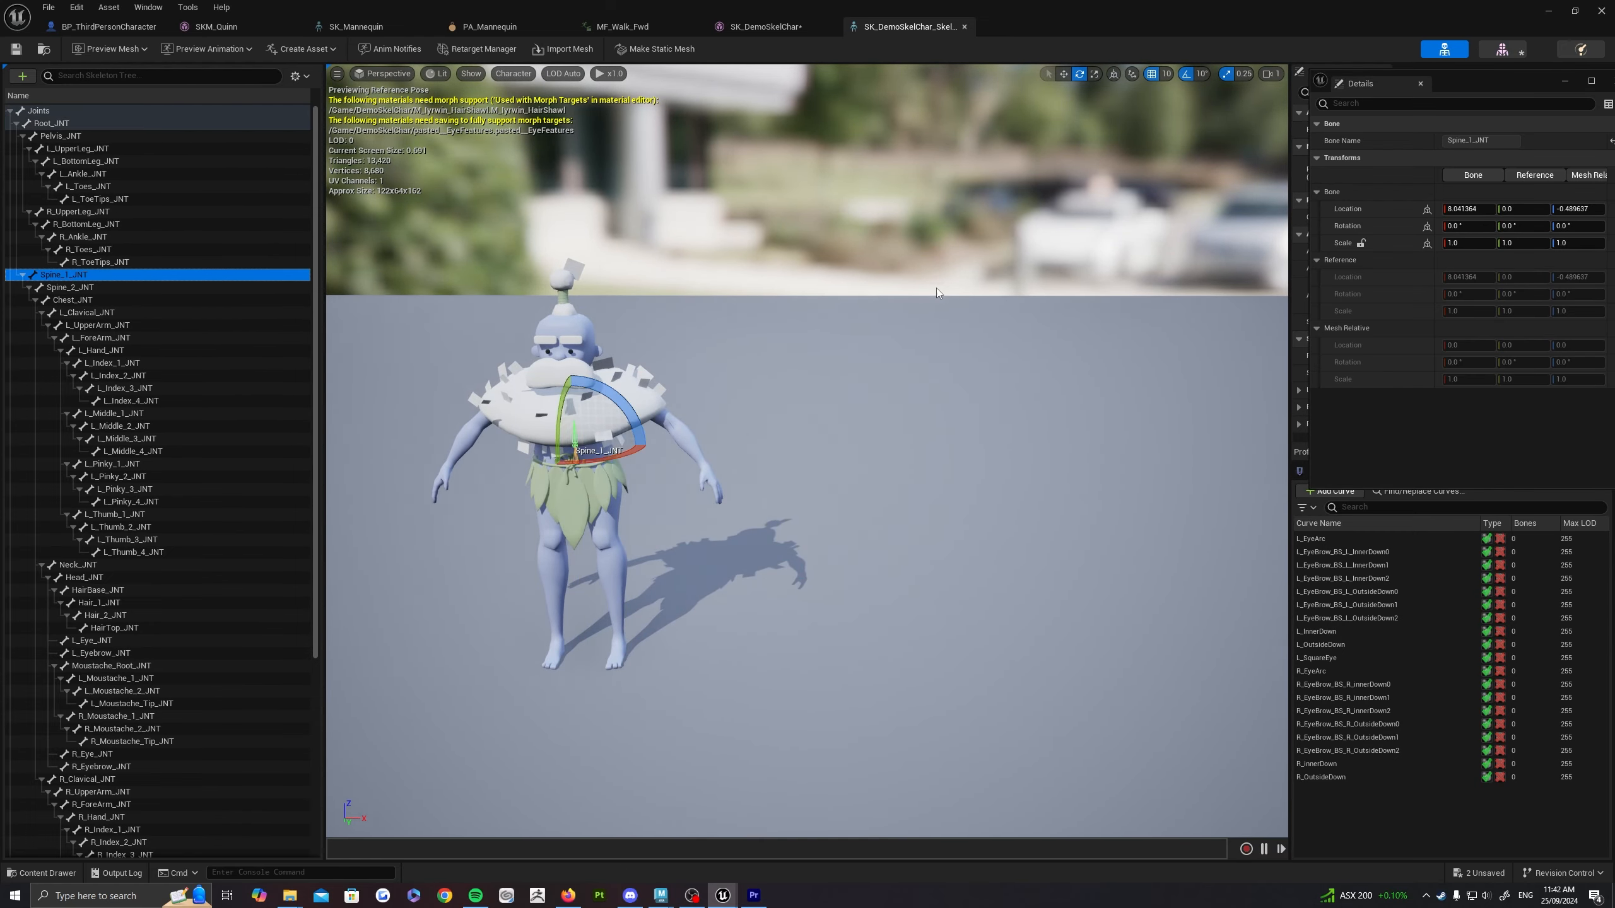
left_click(84, 112)
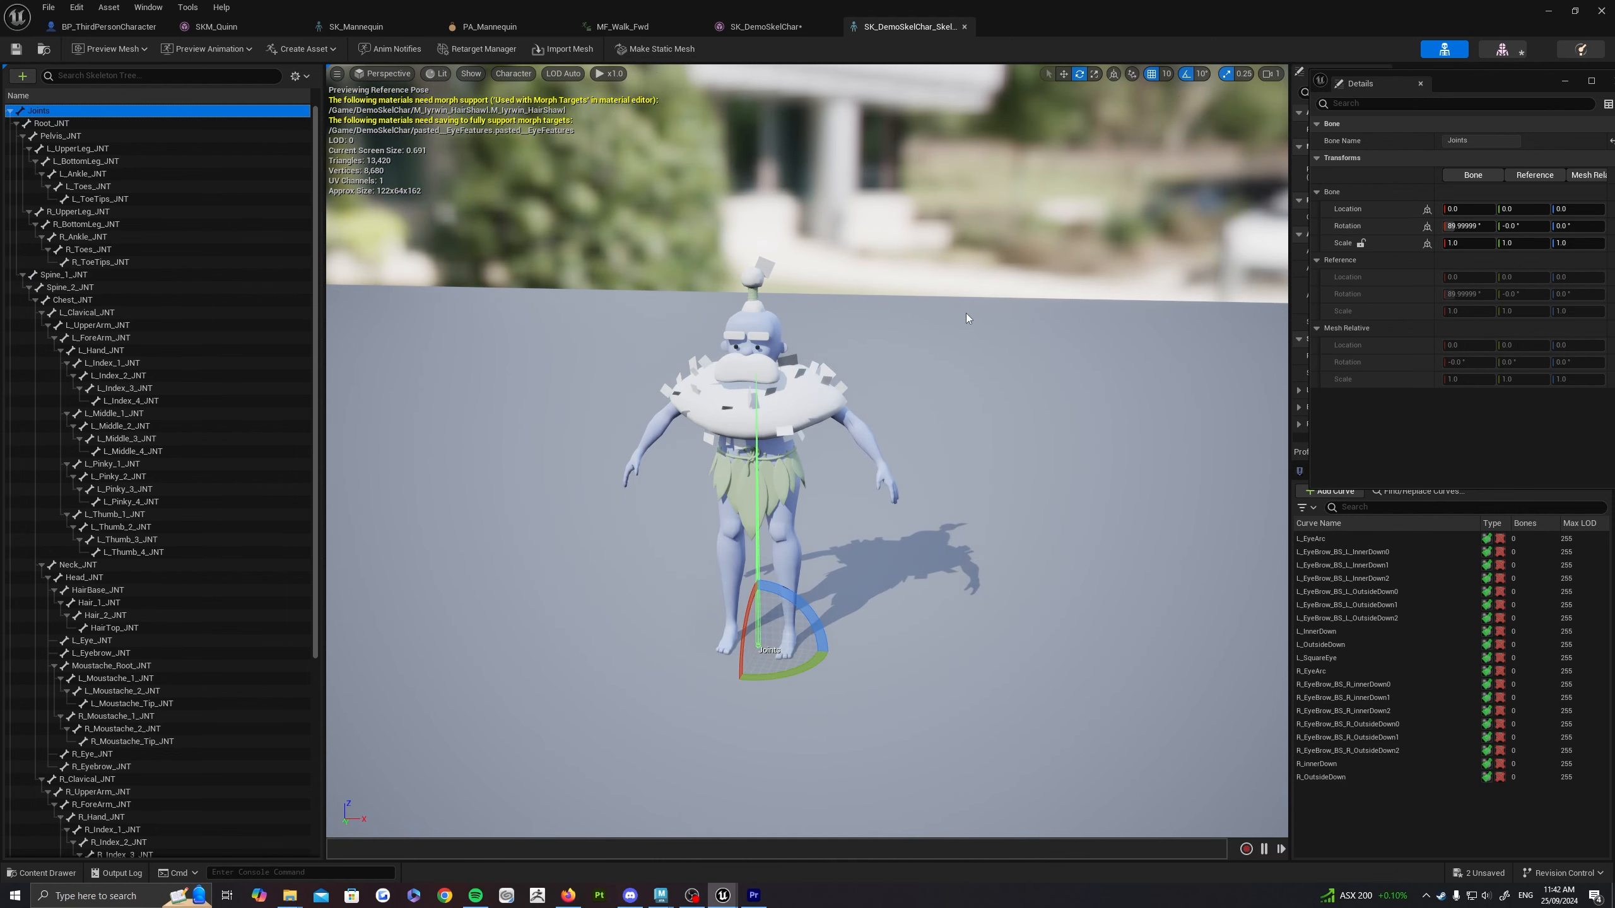
right_click_drag(966, 318, 724, 347)
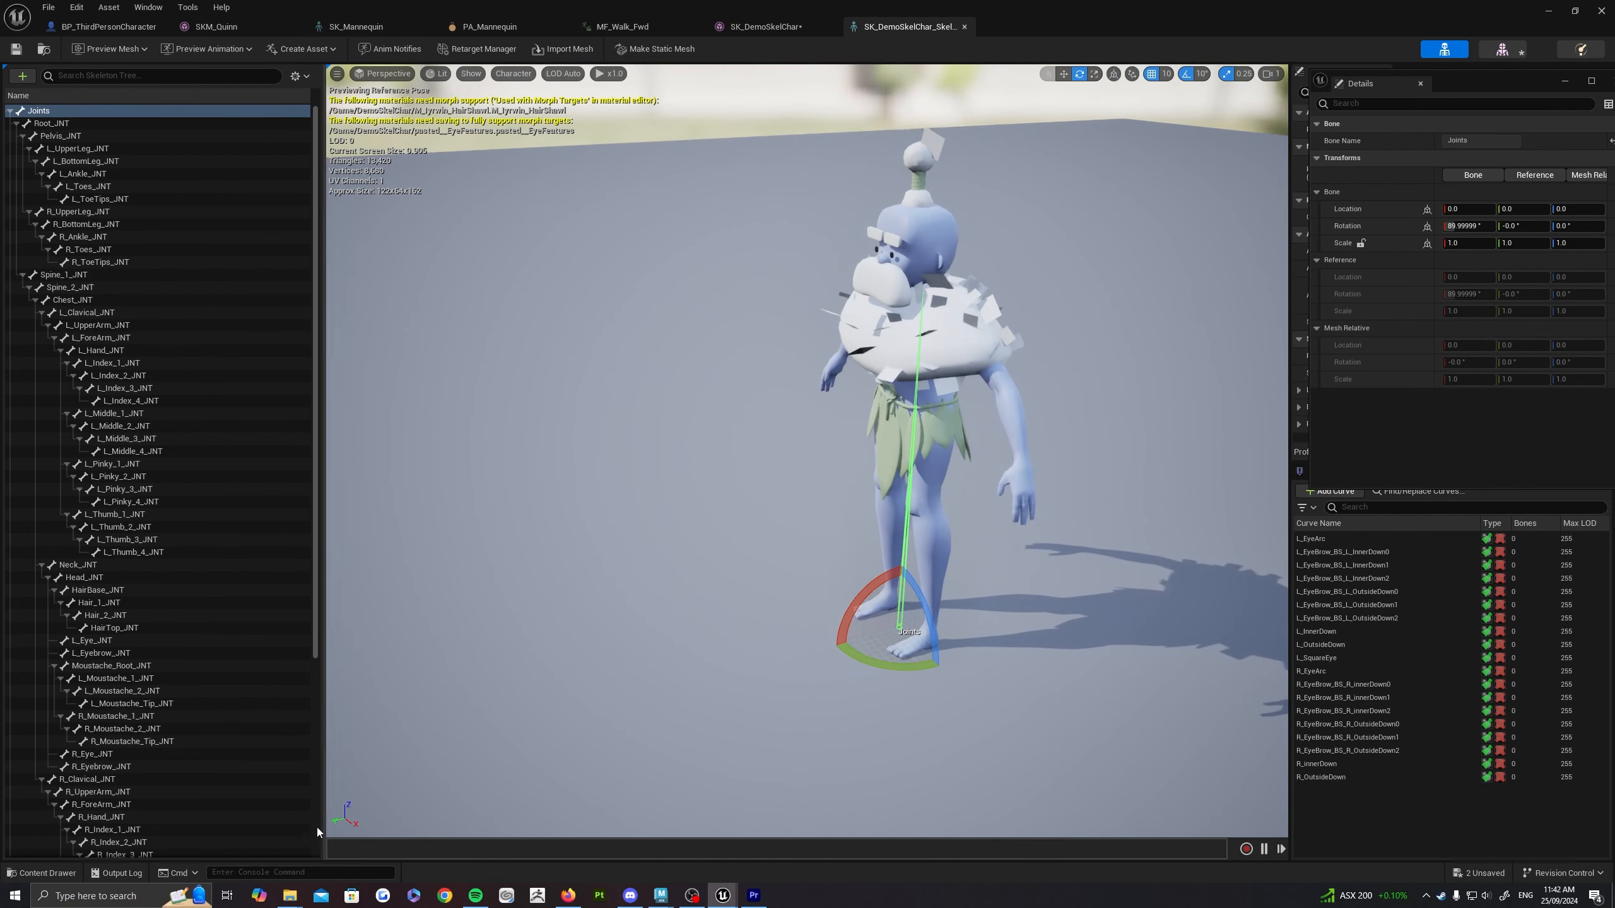
right_click_drag(971, 621, 862, 597)
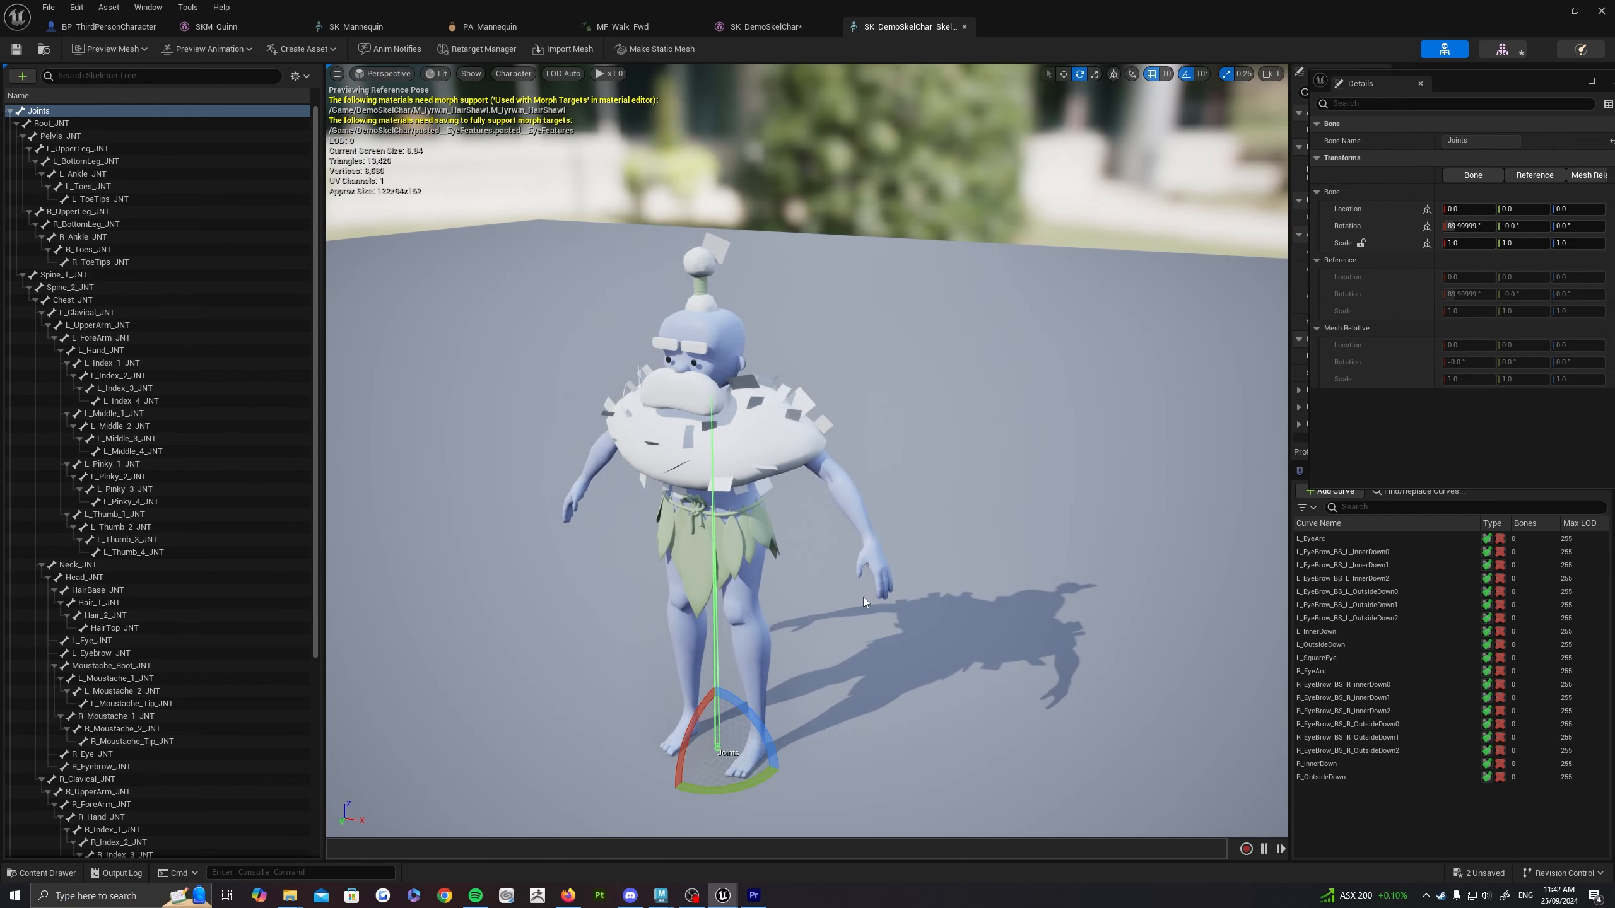
right_click_drag(850, 535, 953, 433)
Step: Open SK_DemoSkelChar_PhysicsAsset from the DemoSkelChar folder and examine the collision capsules around the character
key("ctrl+space")
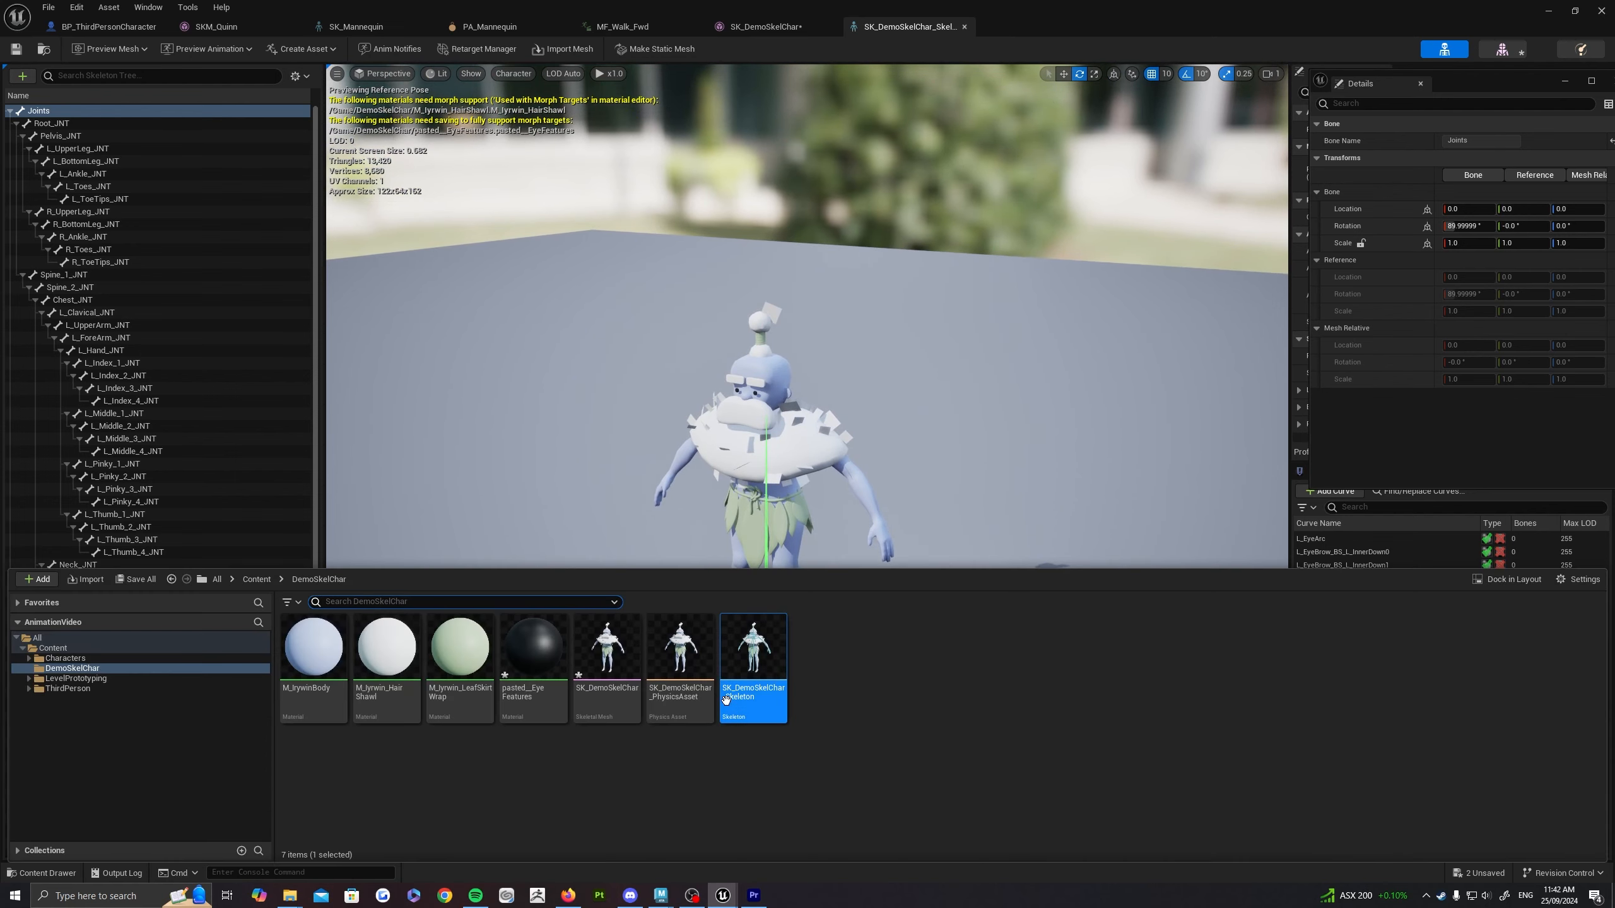
double_click(681, 646)
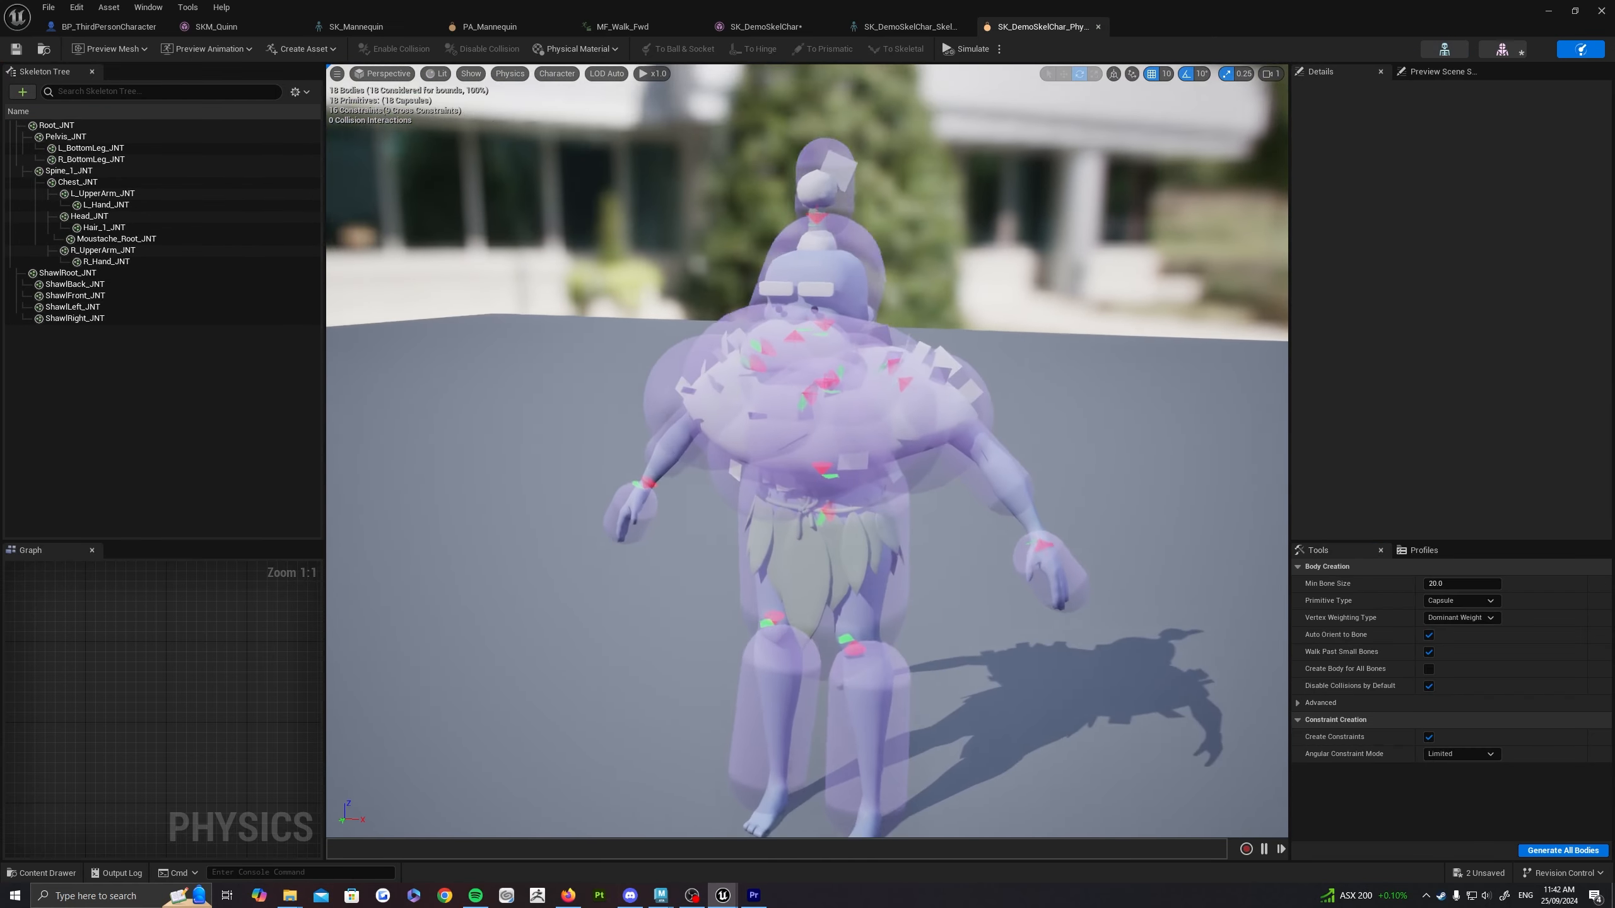
right_click_drag(1005, 407, 1021, 449)
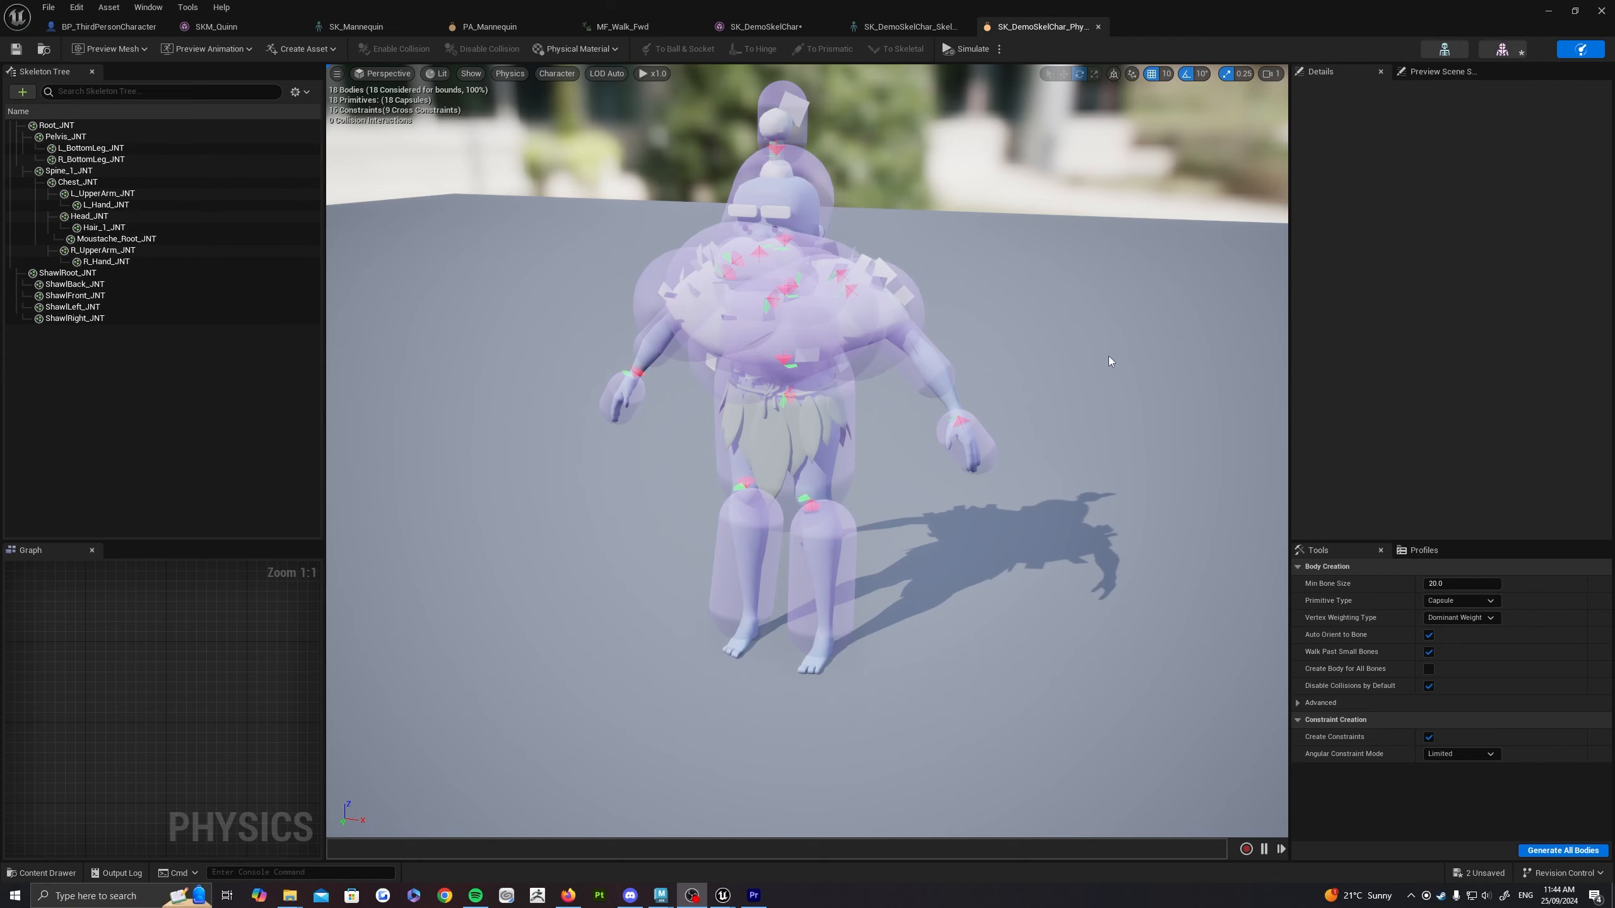
left_click_drag(1109, 361, 1096, 357, "alt")
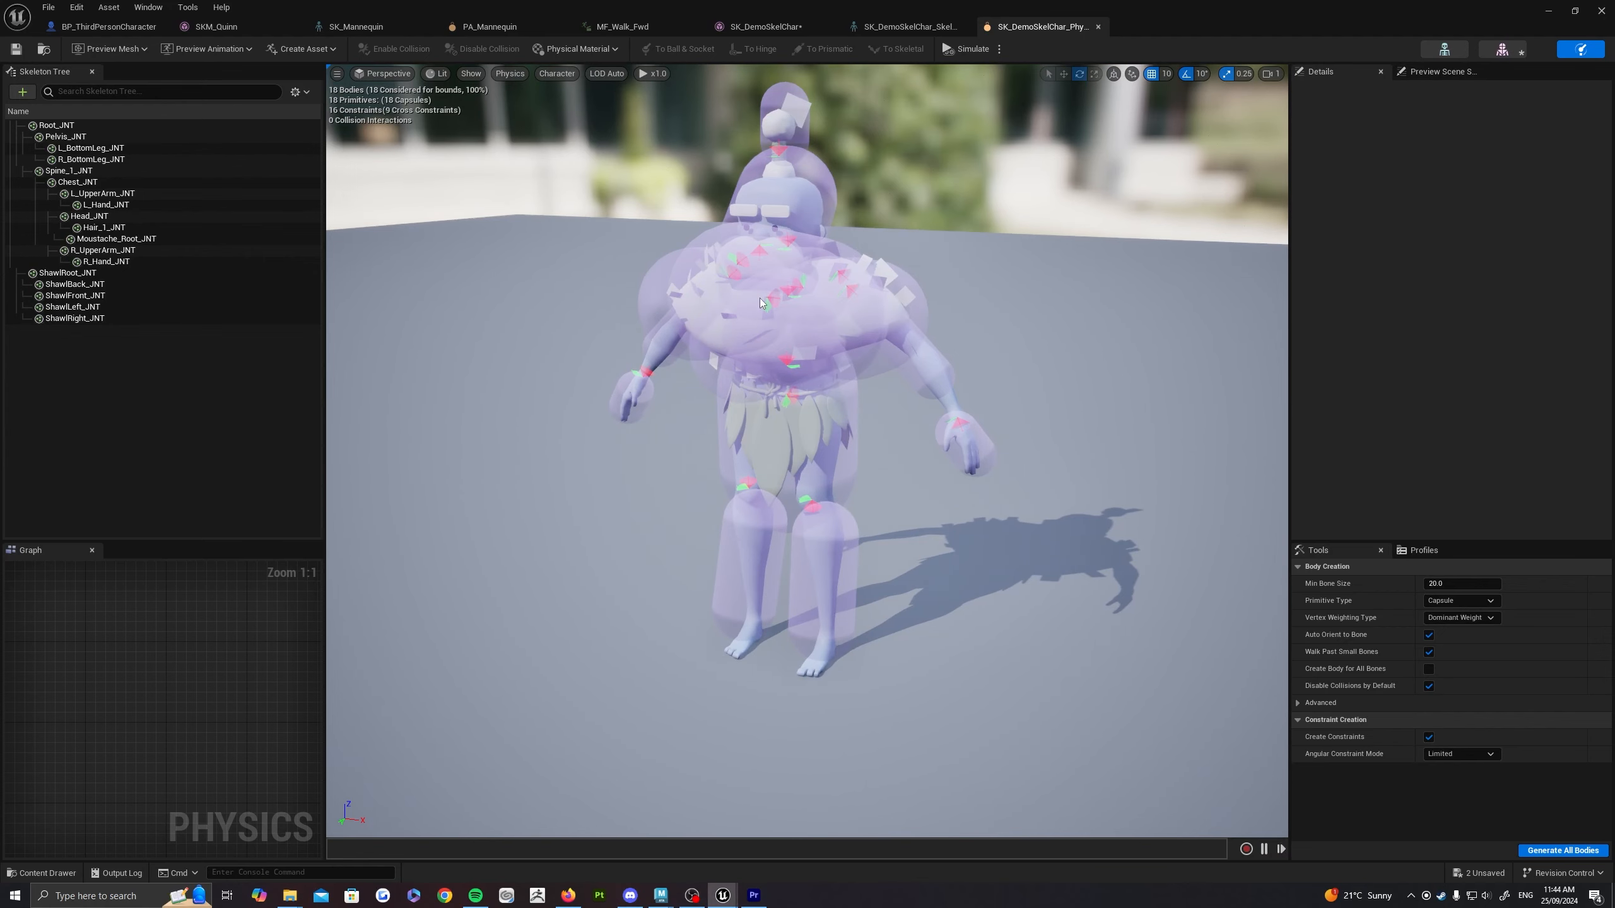
Step: Return to the SK_DemoSkelChar skeletal mesh and view the whole character from an angle
left_click(765, 29)
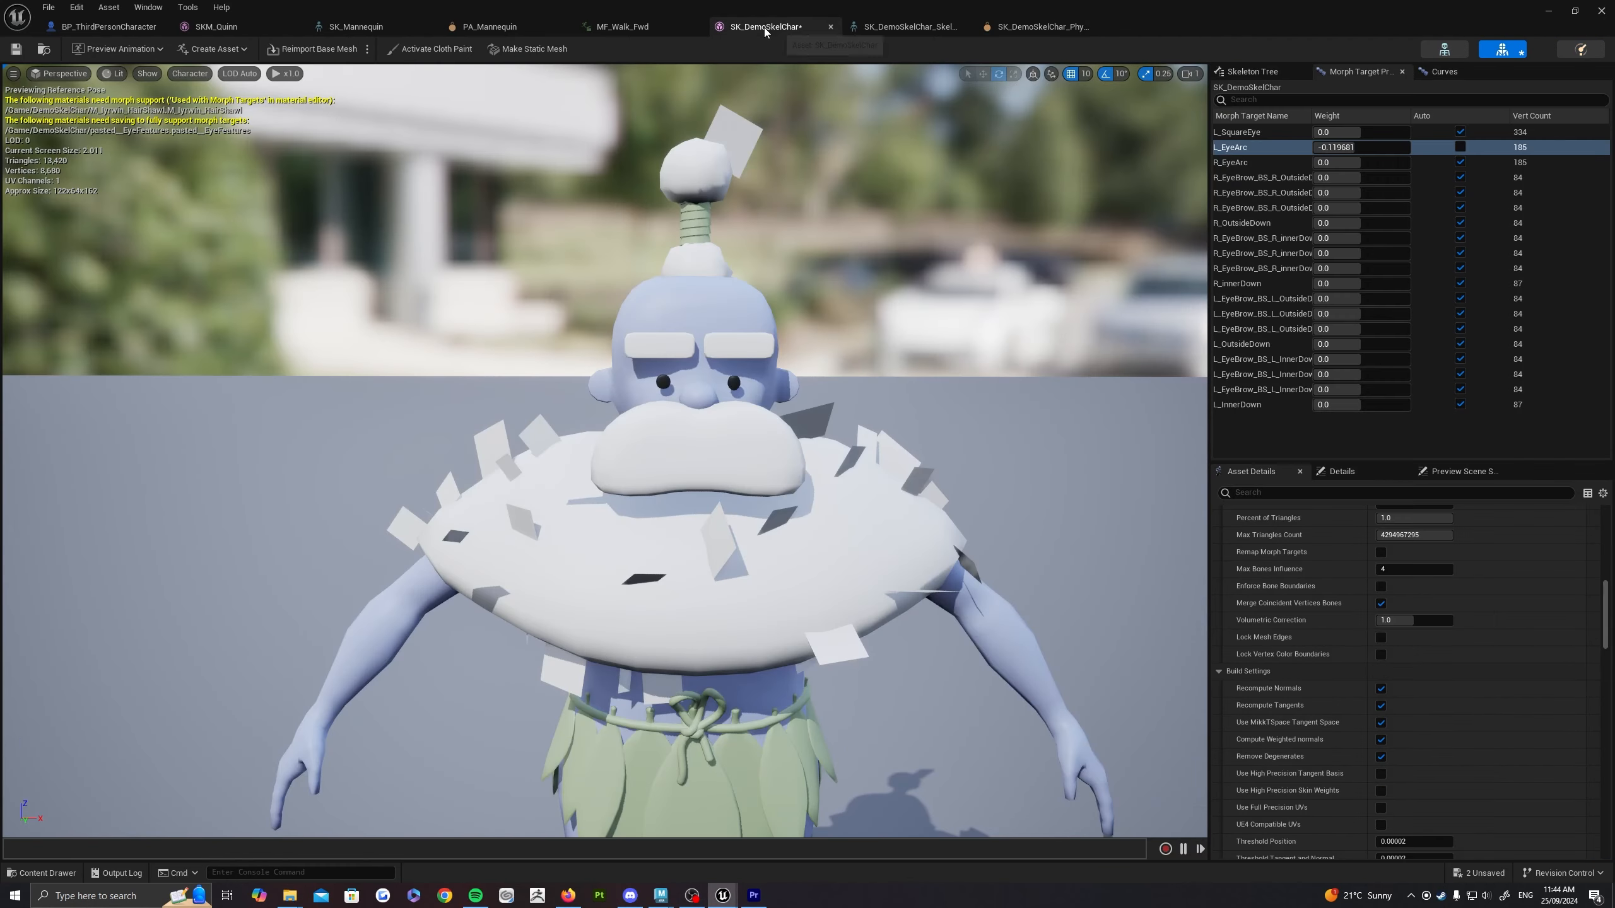
left_click_drag(843, 215, 870, 274, "alt")
mouse_move(763, 382)
right_mouse_down()
mouse_move(788, 353)
mouse_move(785, 384)
right_mouse_up()
right_click_drag(834, 318, 834, 333)
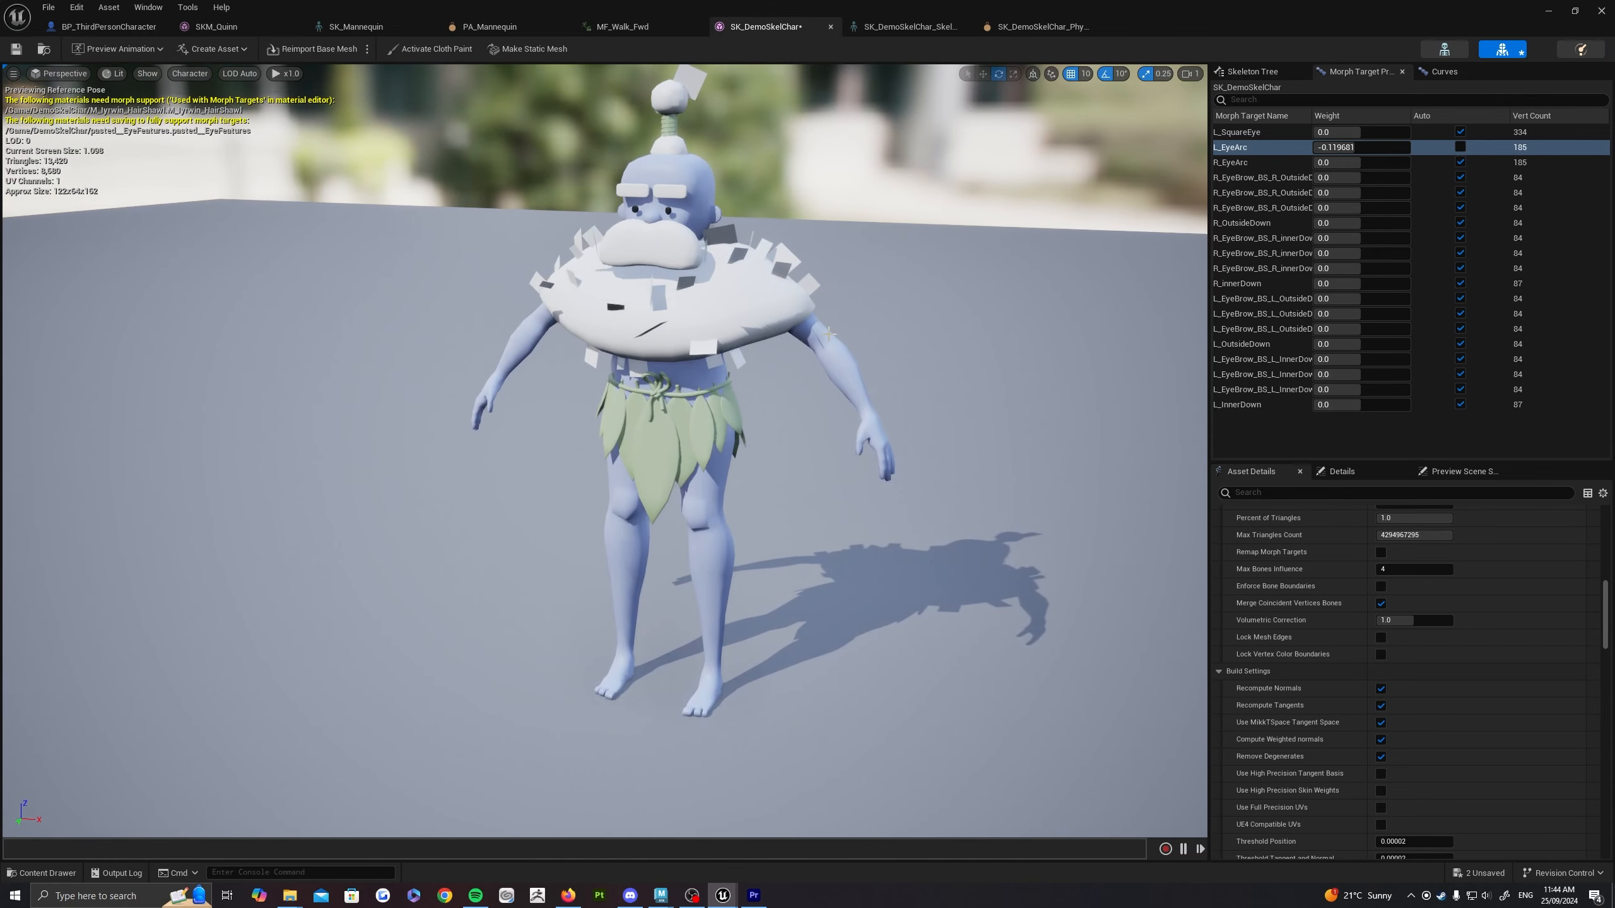
Step: Switch to the RunCycle scene in Maya, play the run animation and return to frame 0
mouse_move(661, 895)
left_click(888, 830)
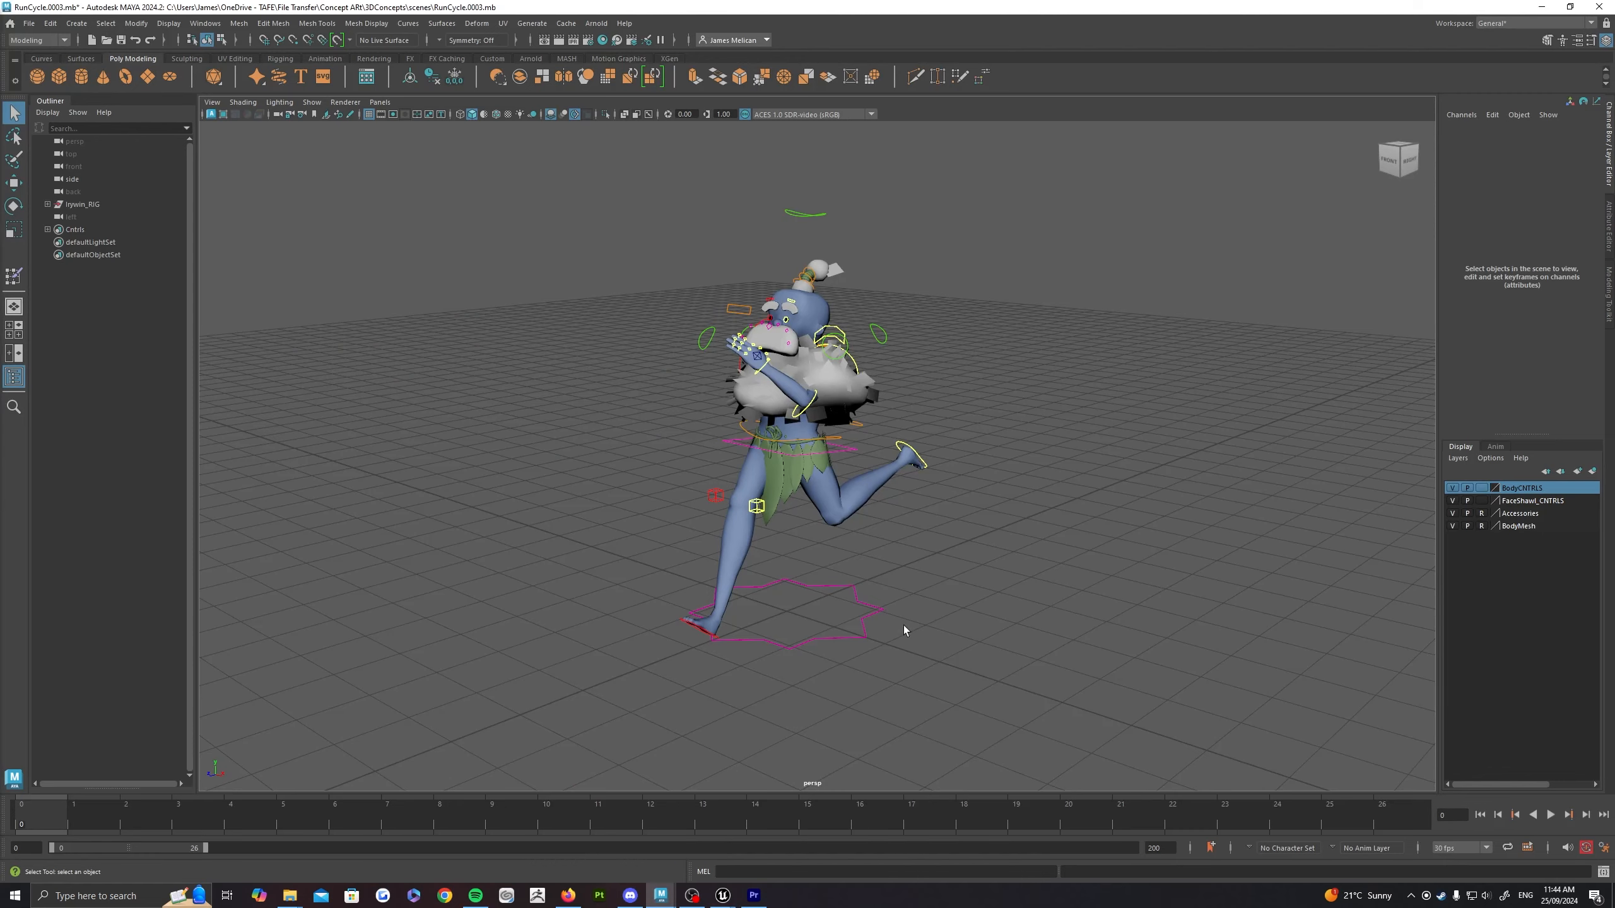
left_click_drag(978, 307, 898, 312, "alt")
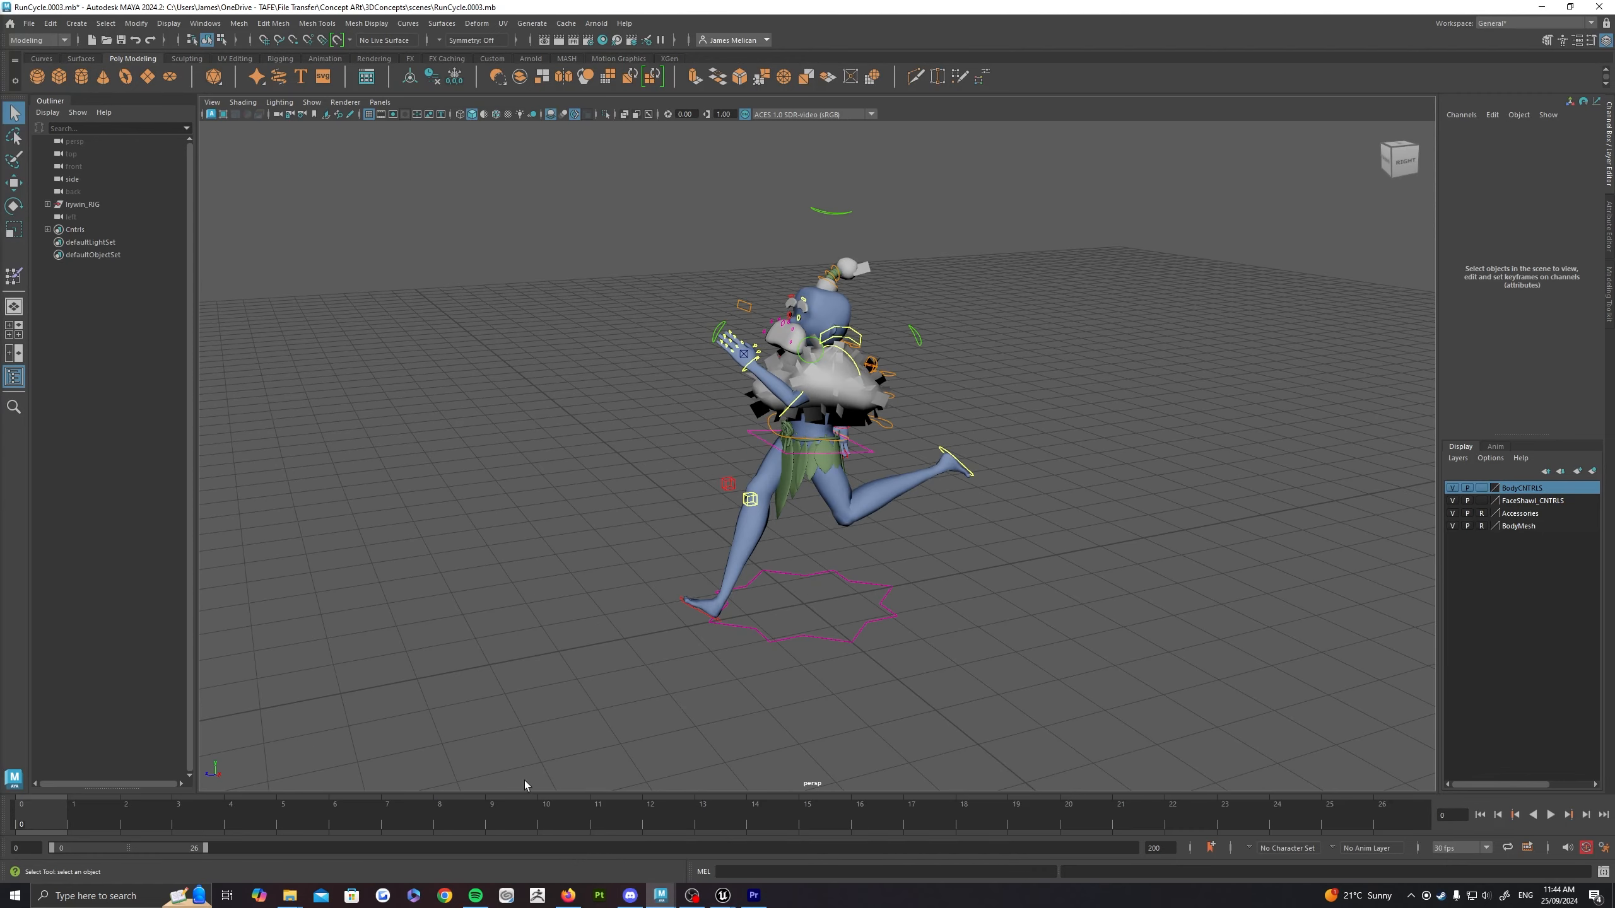
left_click(1551, 816)
left_click_drag(911, 563, 955, 558, "alt")
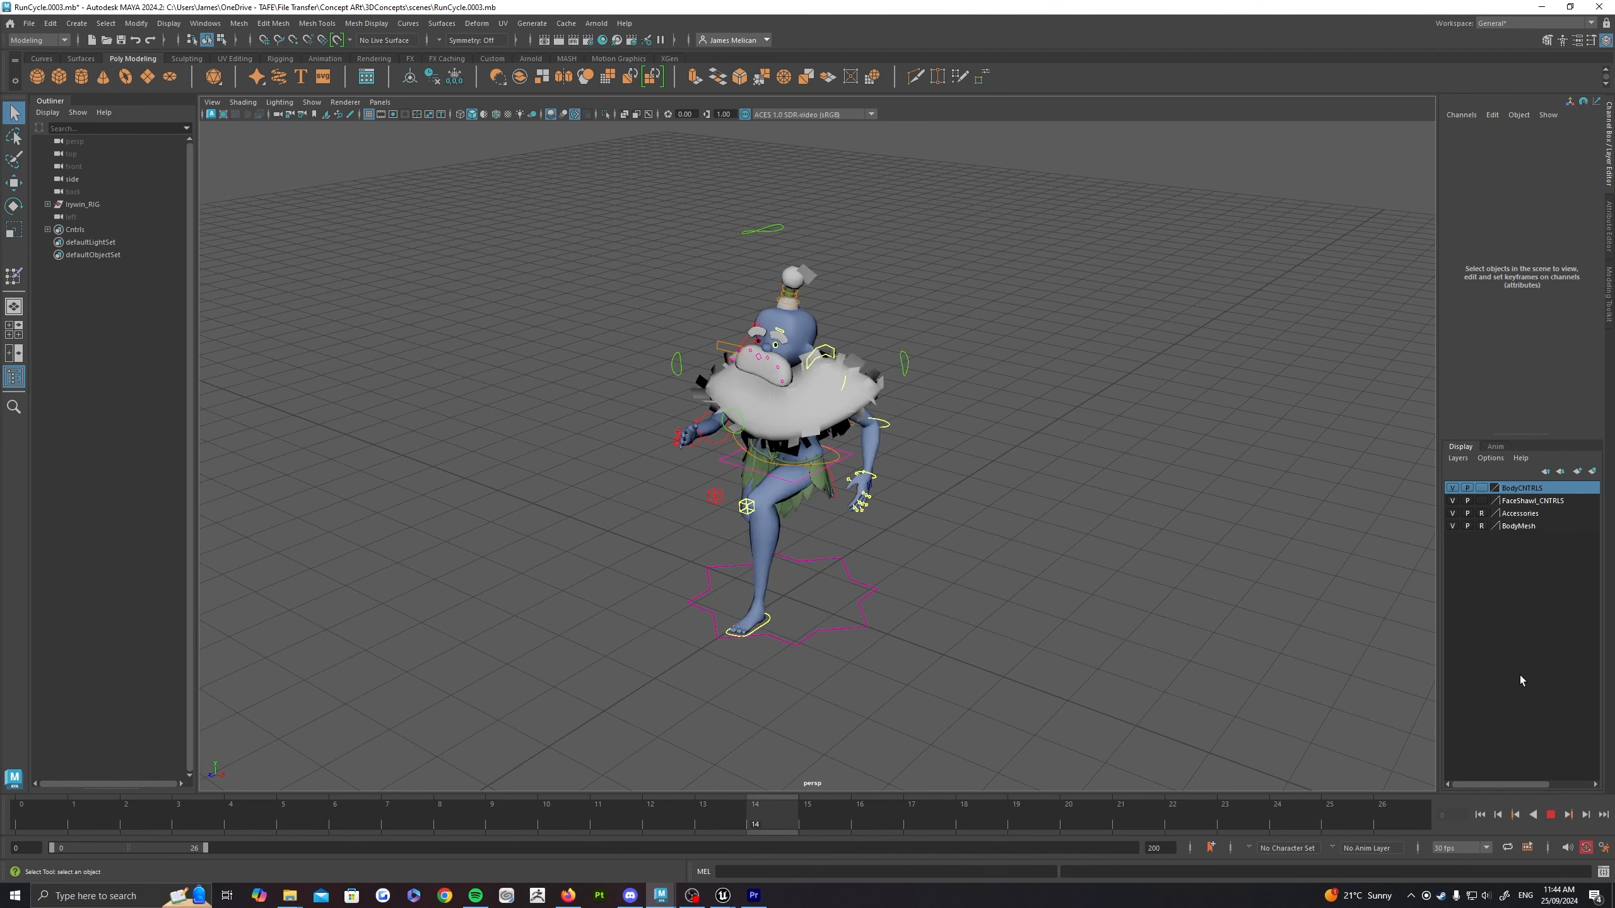
left_click(317, 818)
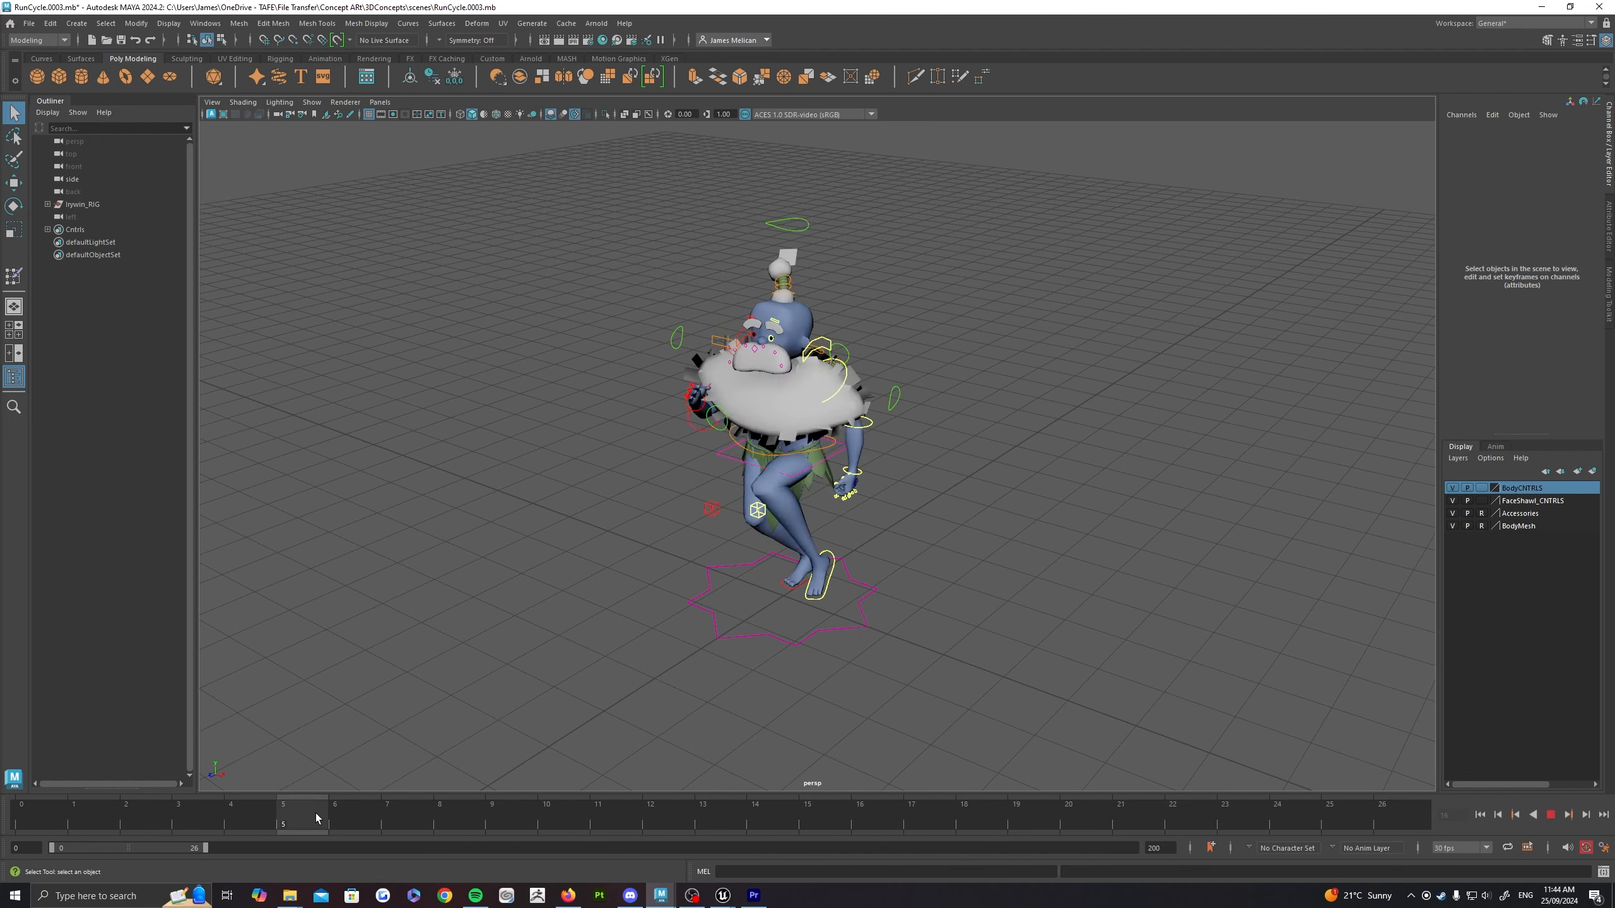
left_click_drag(317, 819, 39, 808)
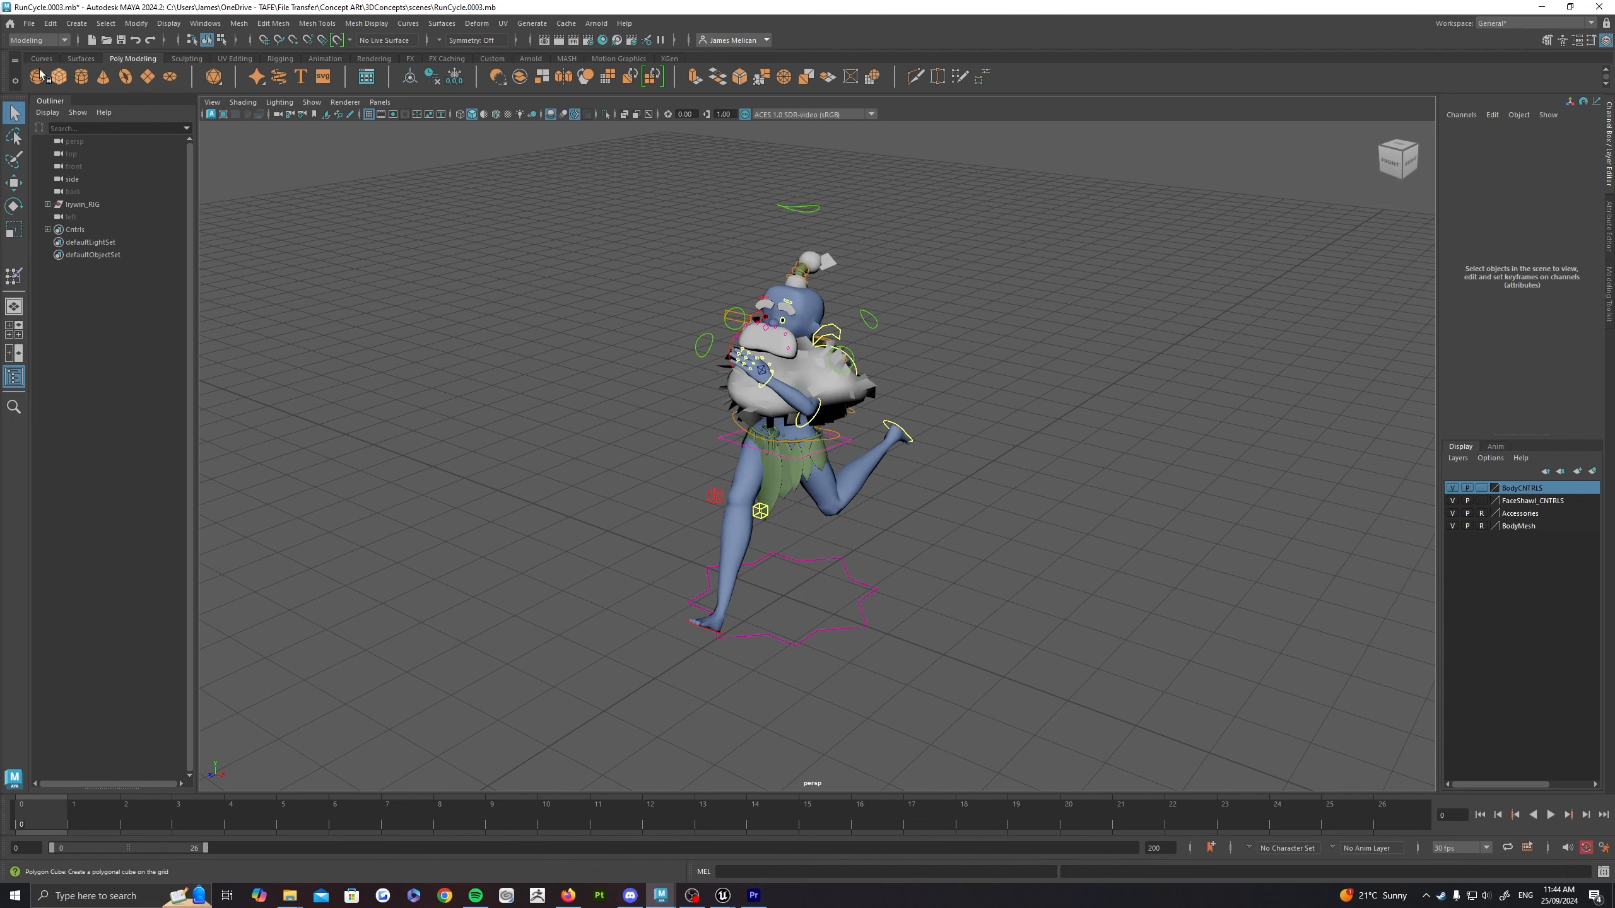
Step: Open the Game Exporter and set its animation clips export to Export Selection
left_click(28, 23)
left_click(89, 207)
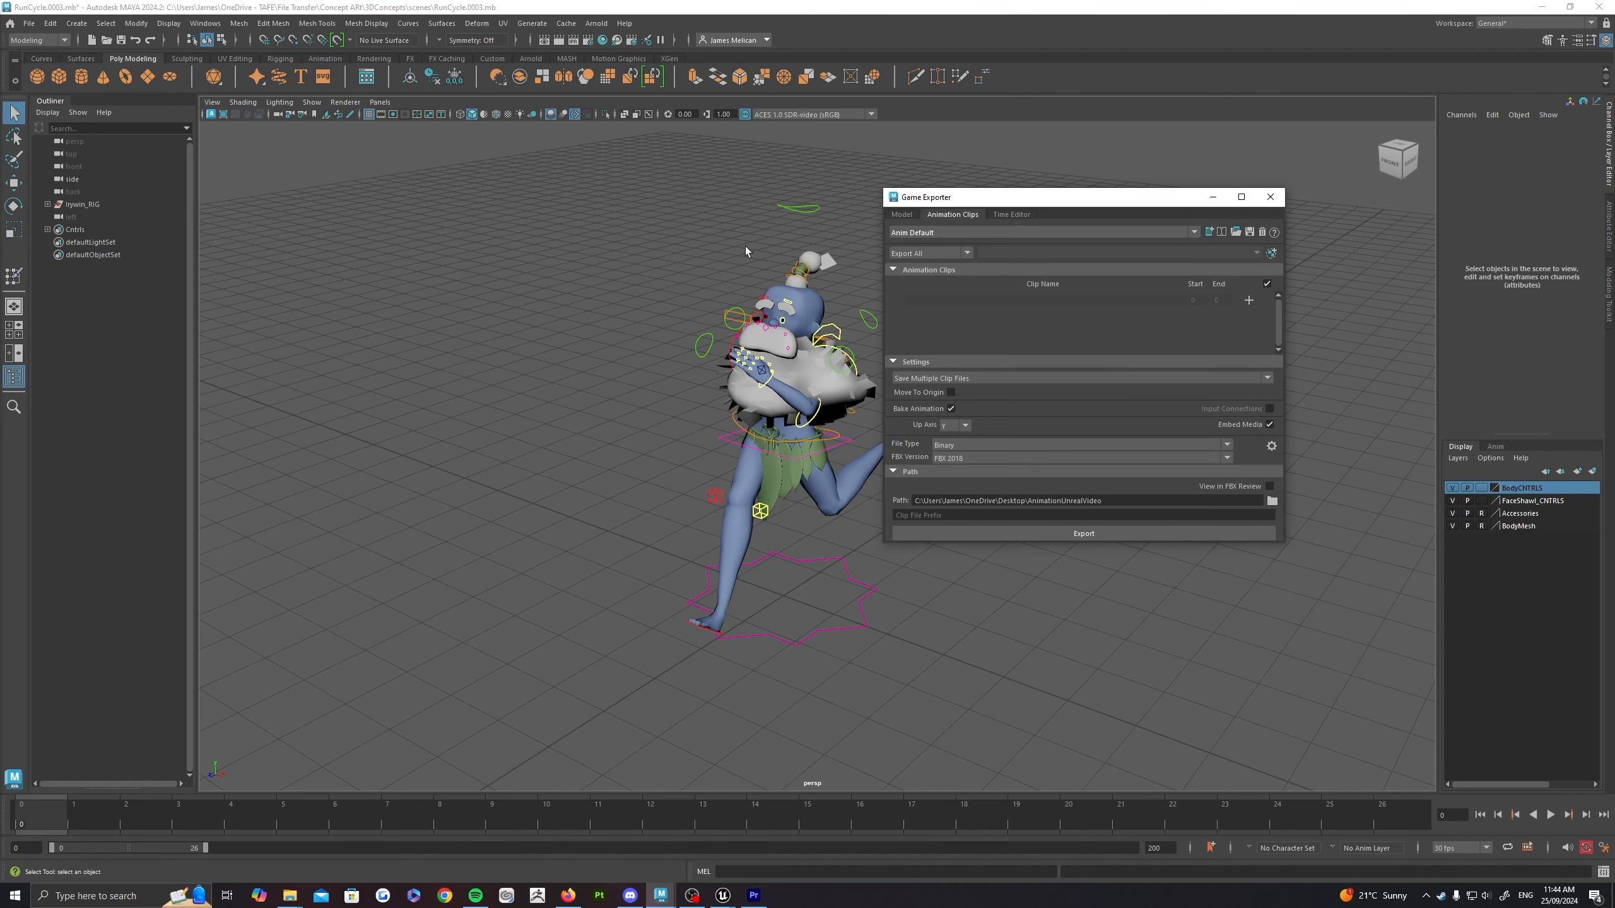
left_click_drag(970, 197, 1135, 261)
left_click(1069, 281)
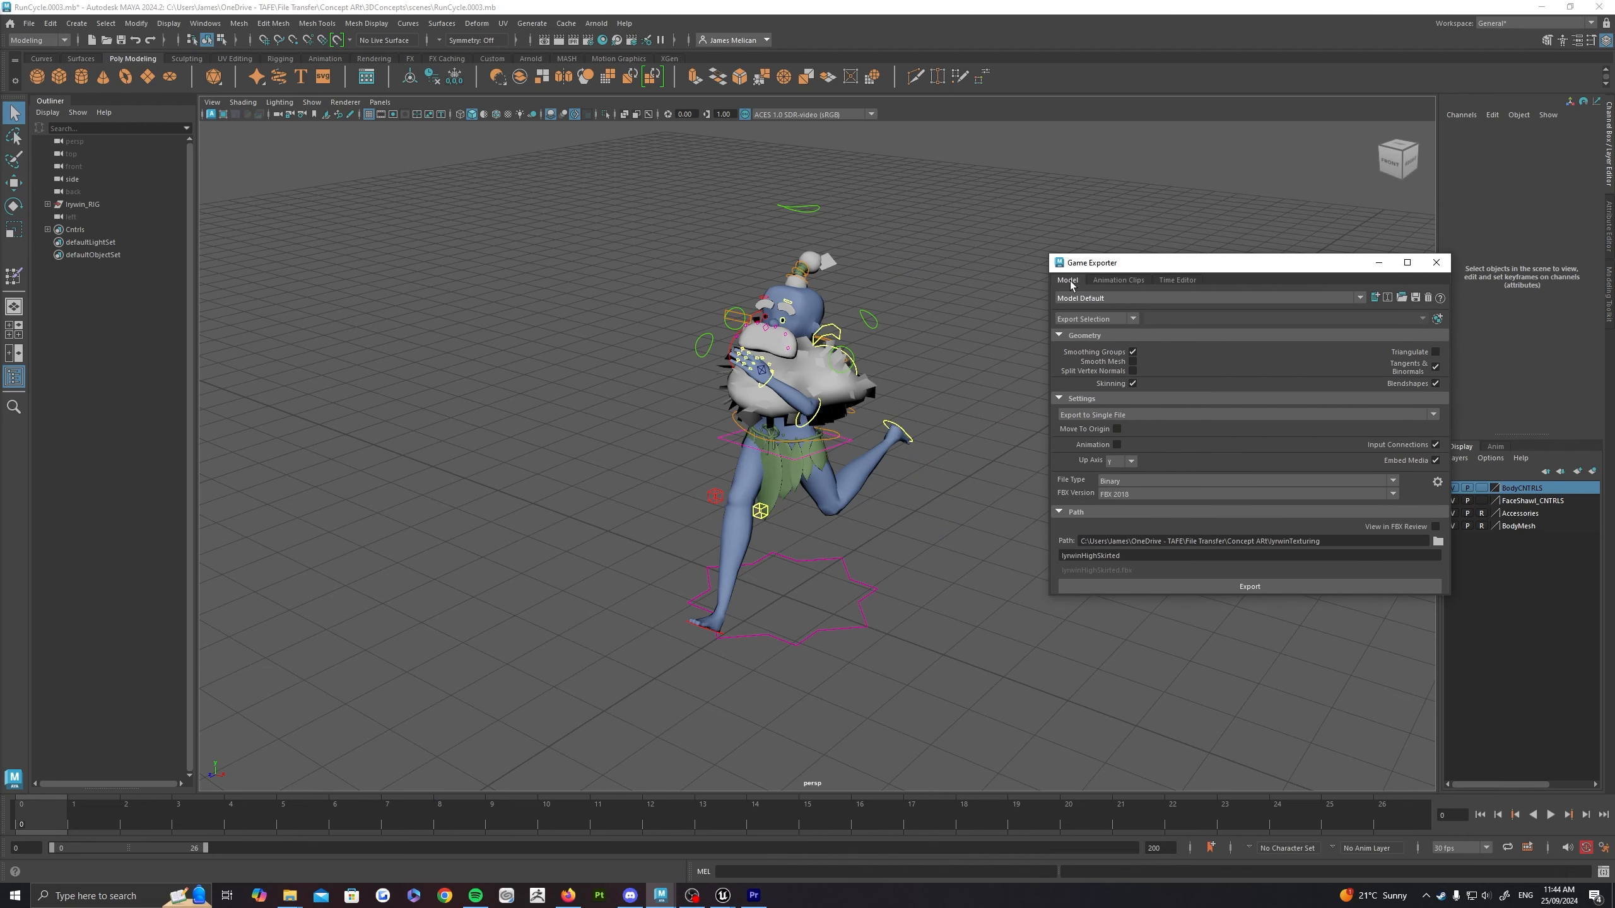
left_click(1112, 282)
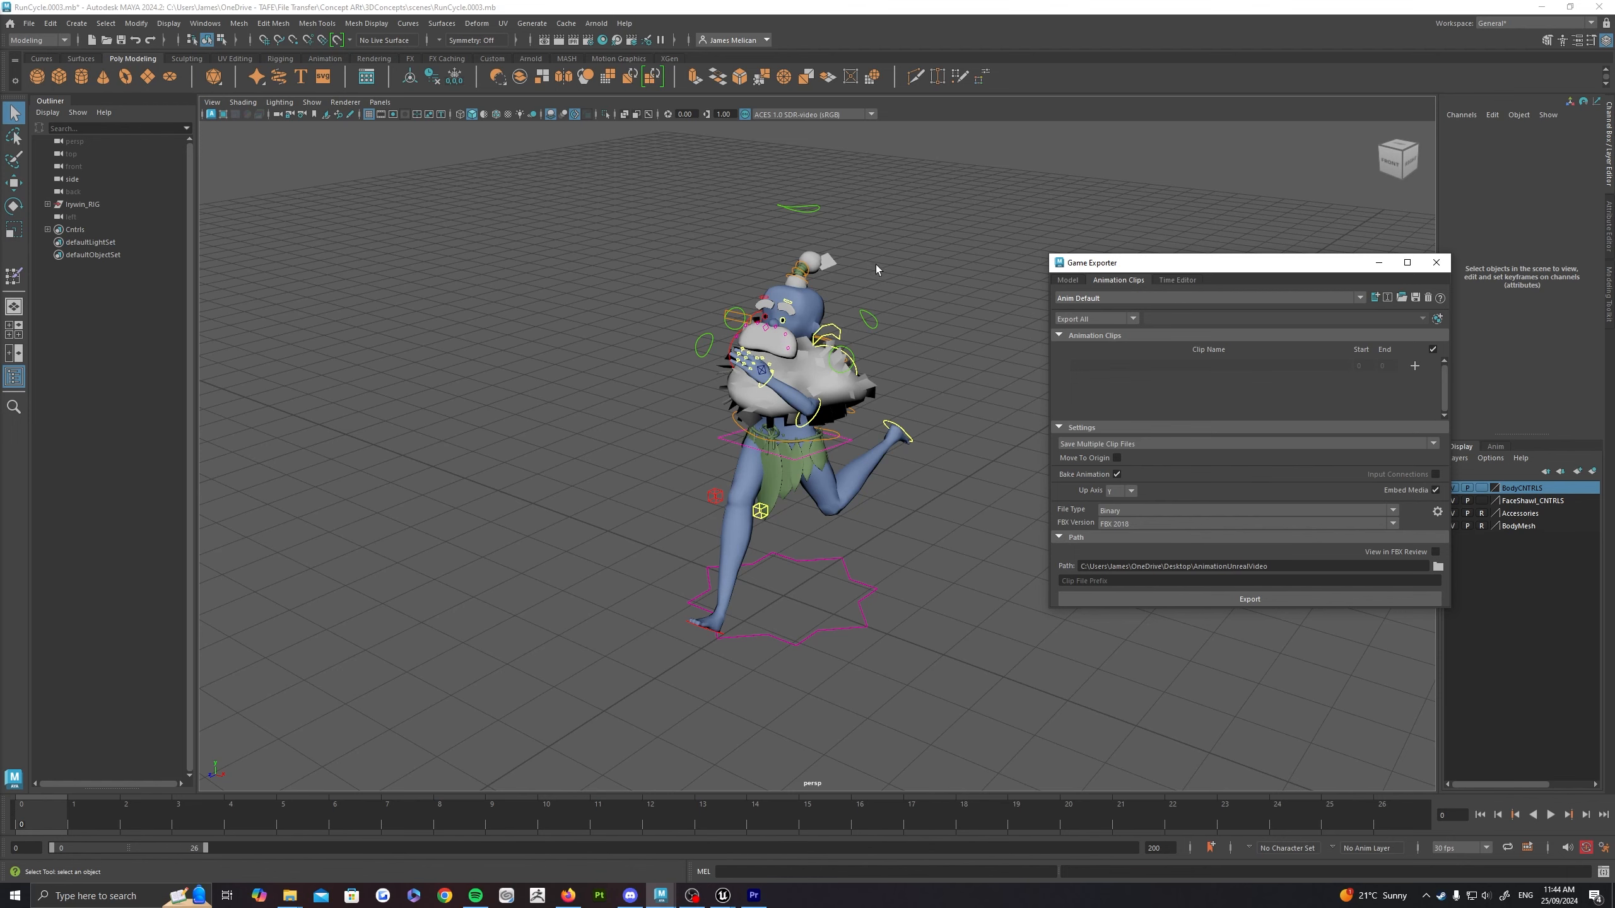
left_click(1094, 318)
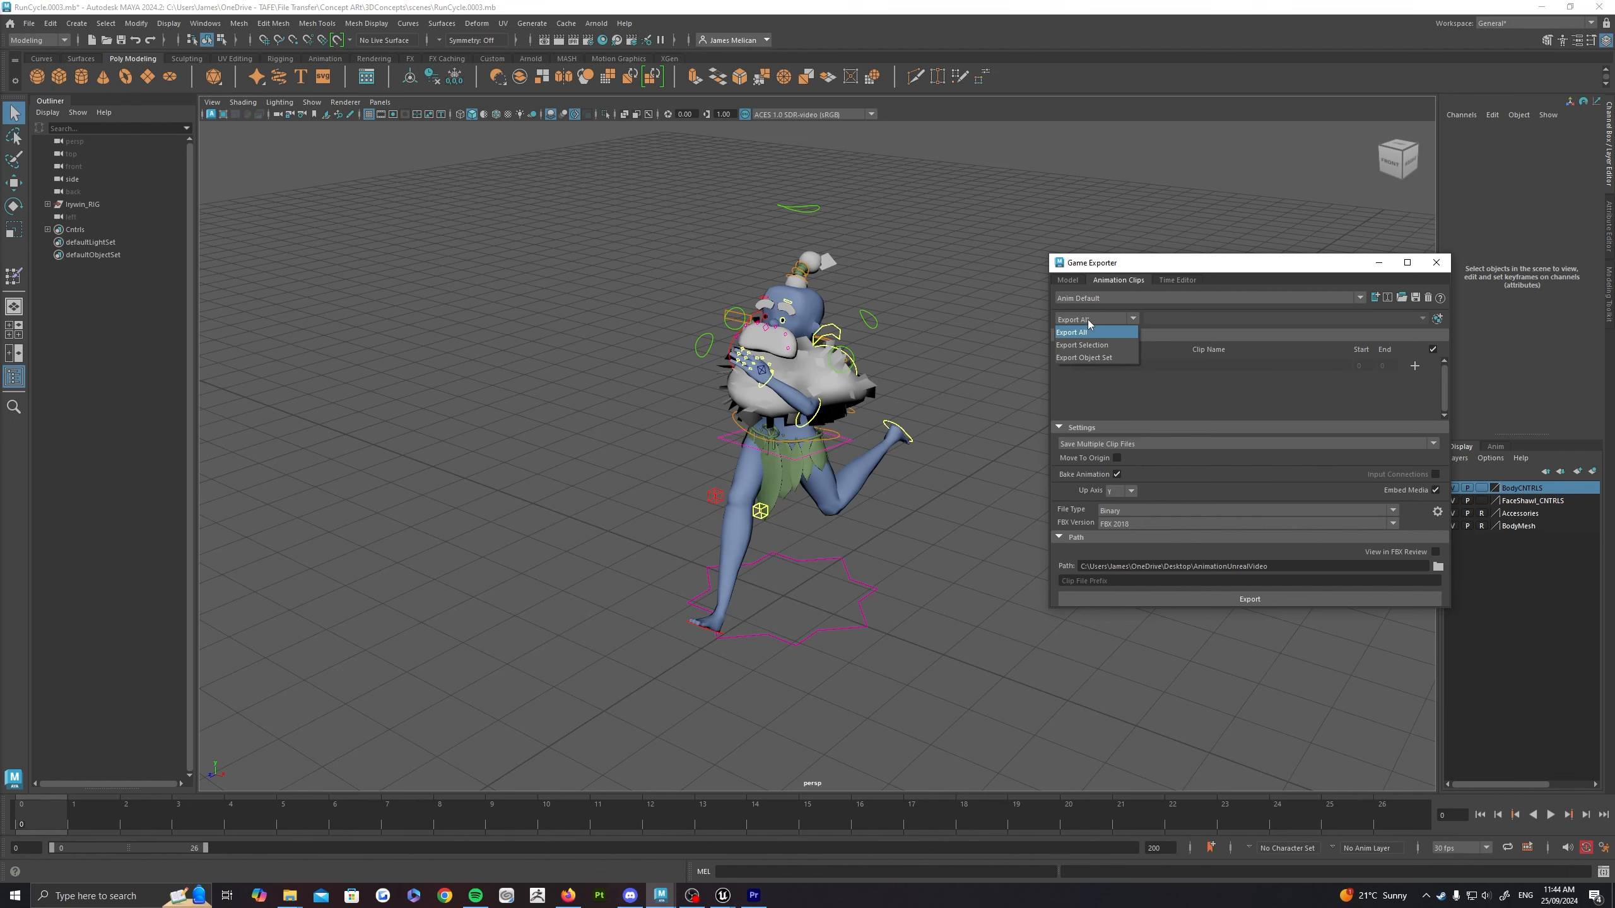
left_click(1094, 333)
Step: Expand the rig's Meshes, SuperMover_CNTRL and Joints groups and select the Joints group
scroll(743, 433, "up", 4)
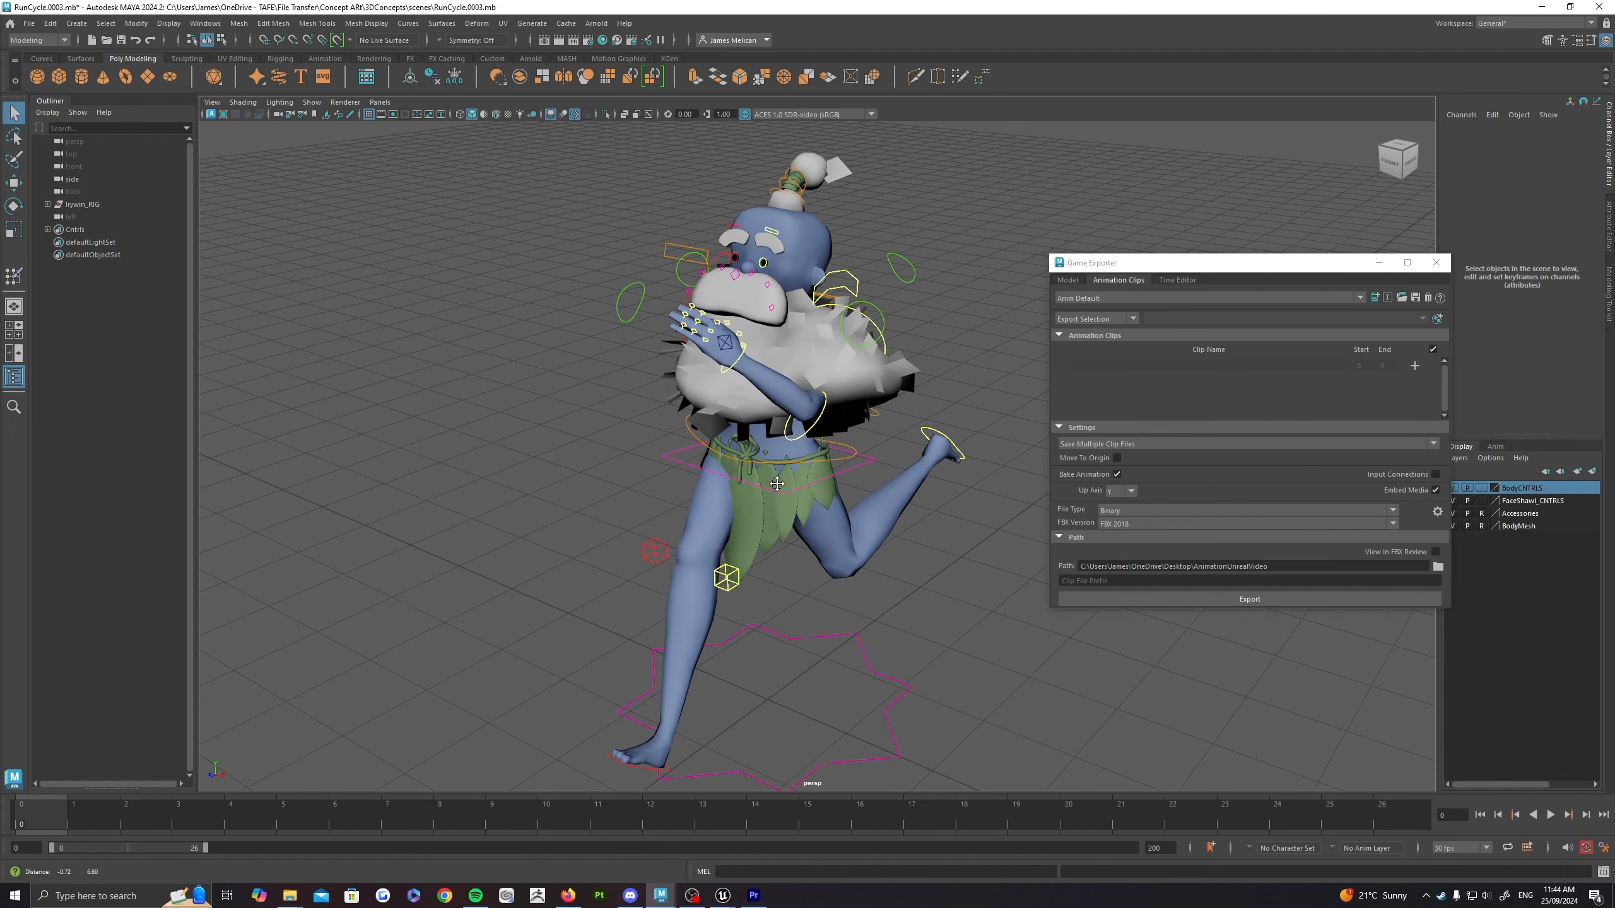
left_click(48, 205)
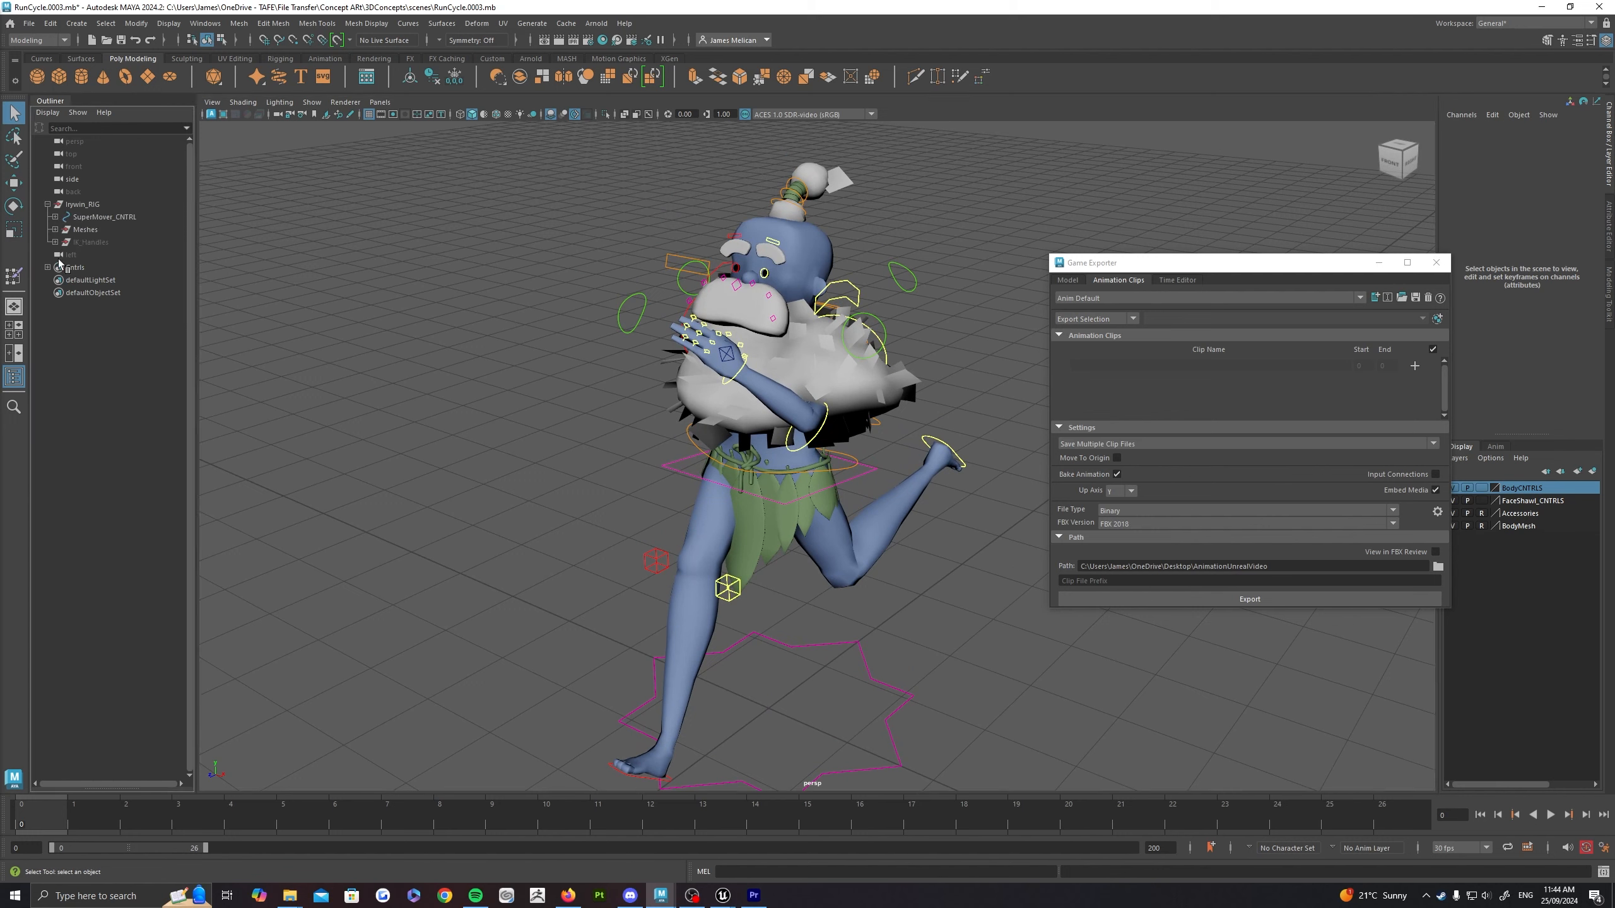
left_click(55, 230)
left_click(95, 242)
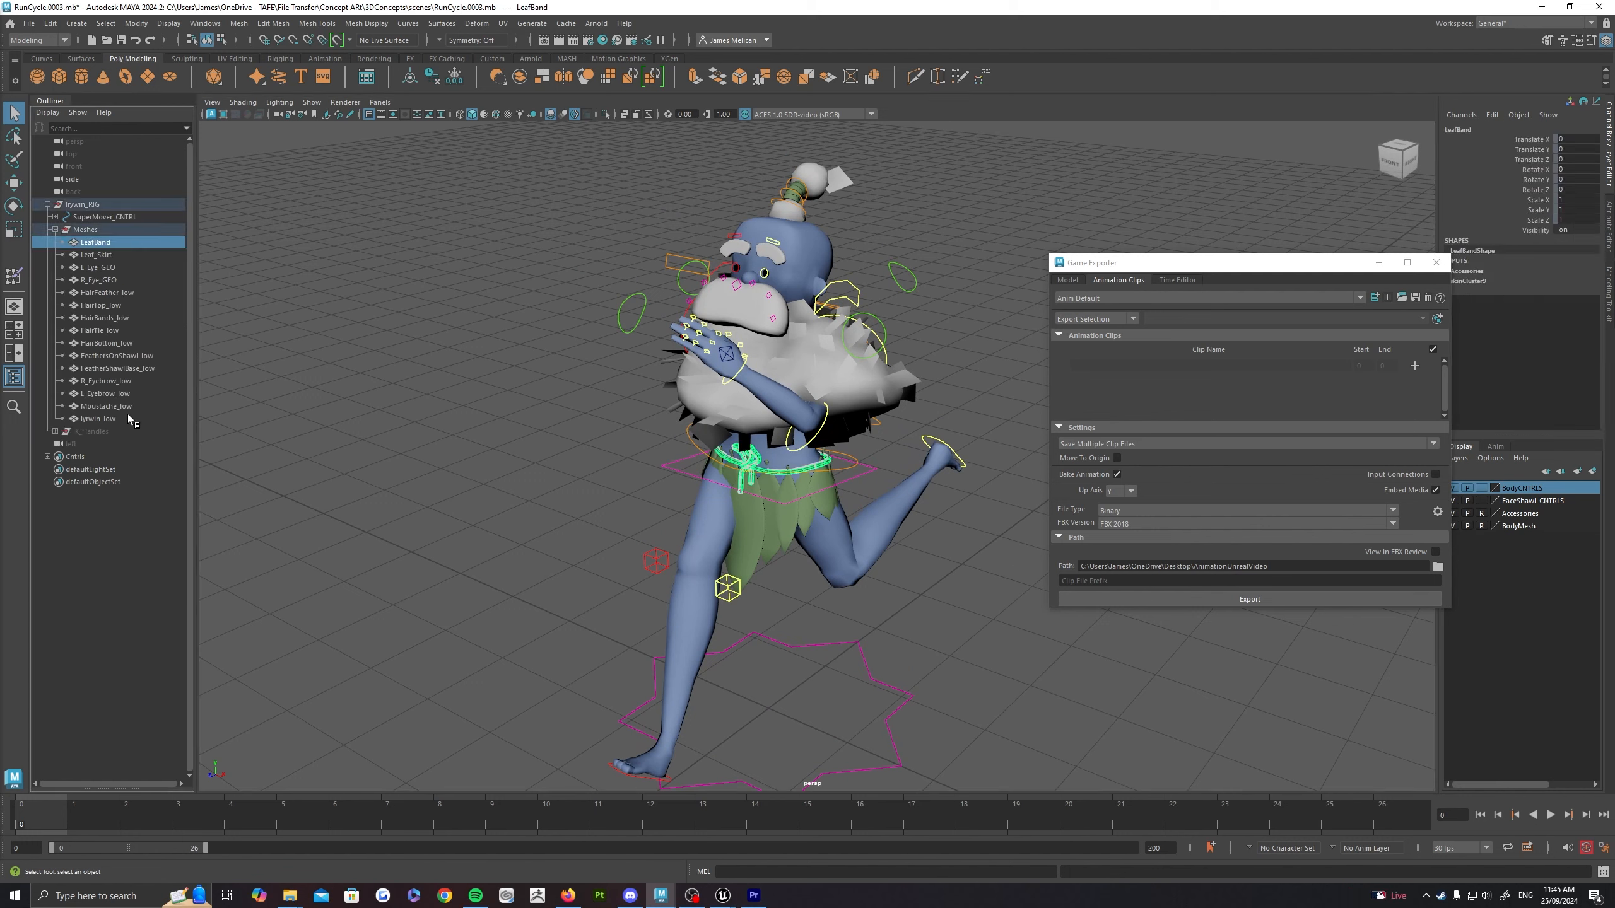
left_click(56, 217)
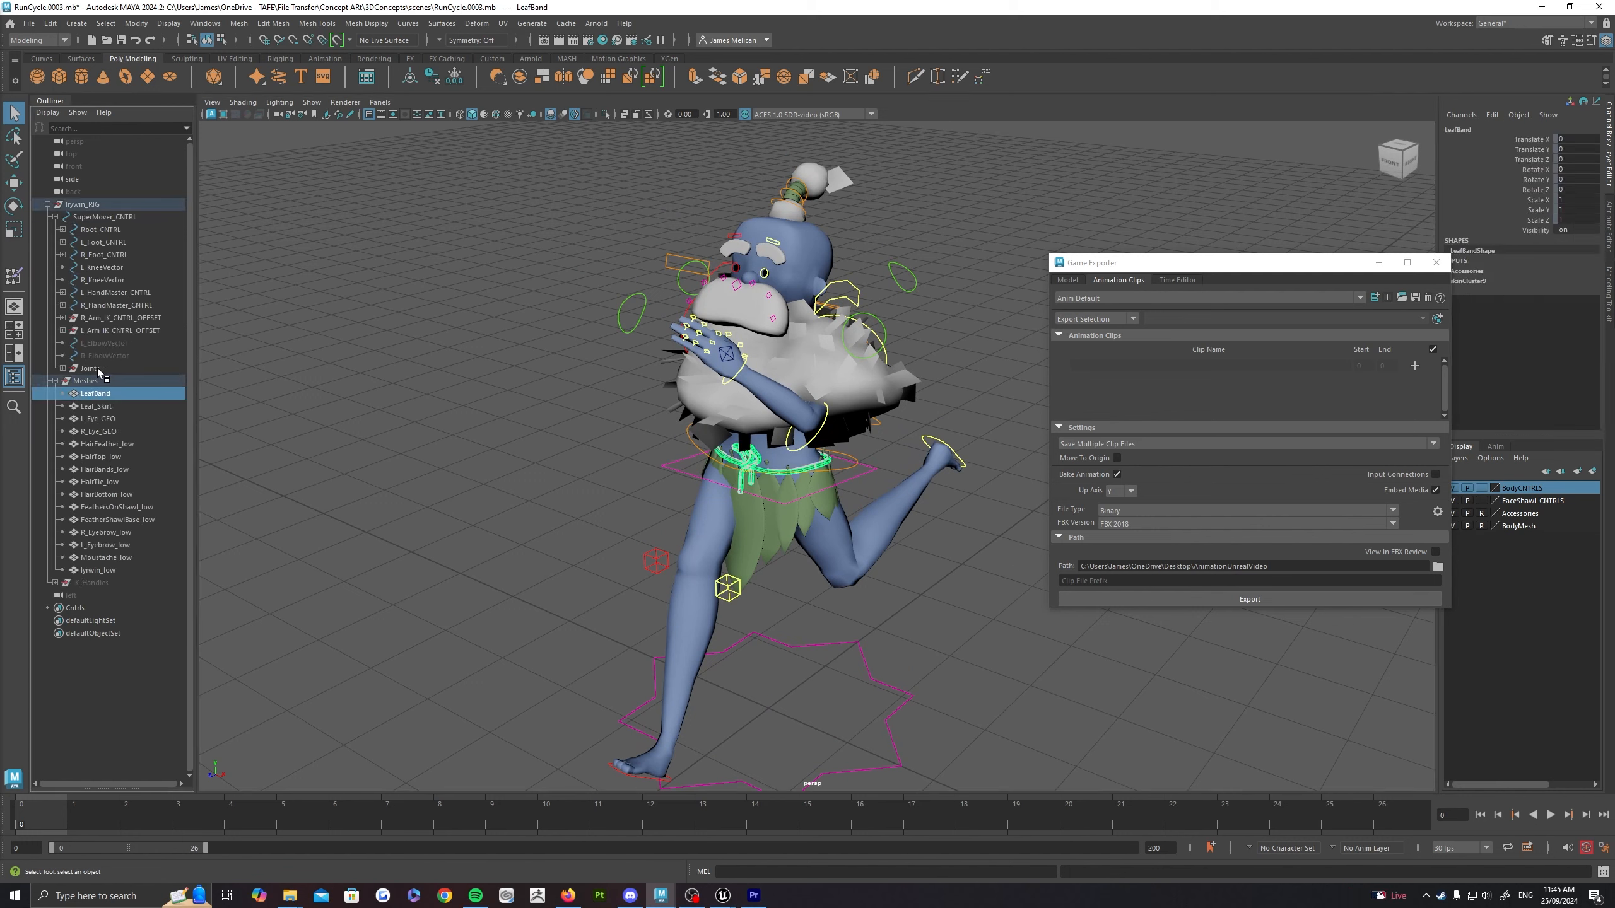
left_click(62, 369)
left_click_drag(99, 381, 104, 394)
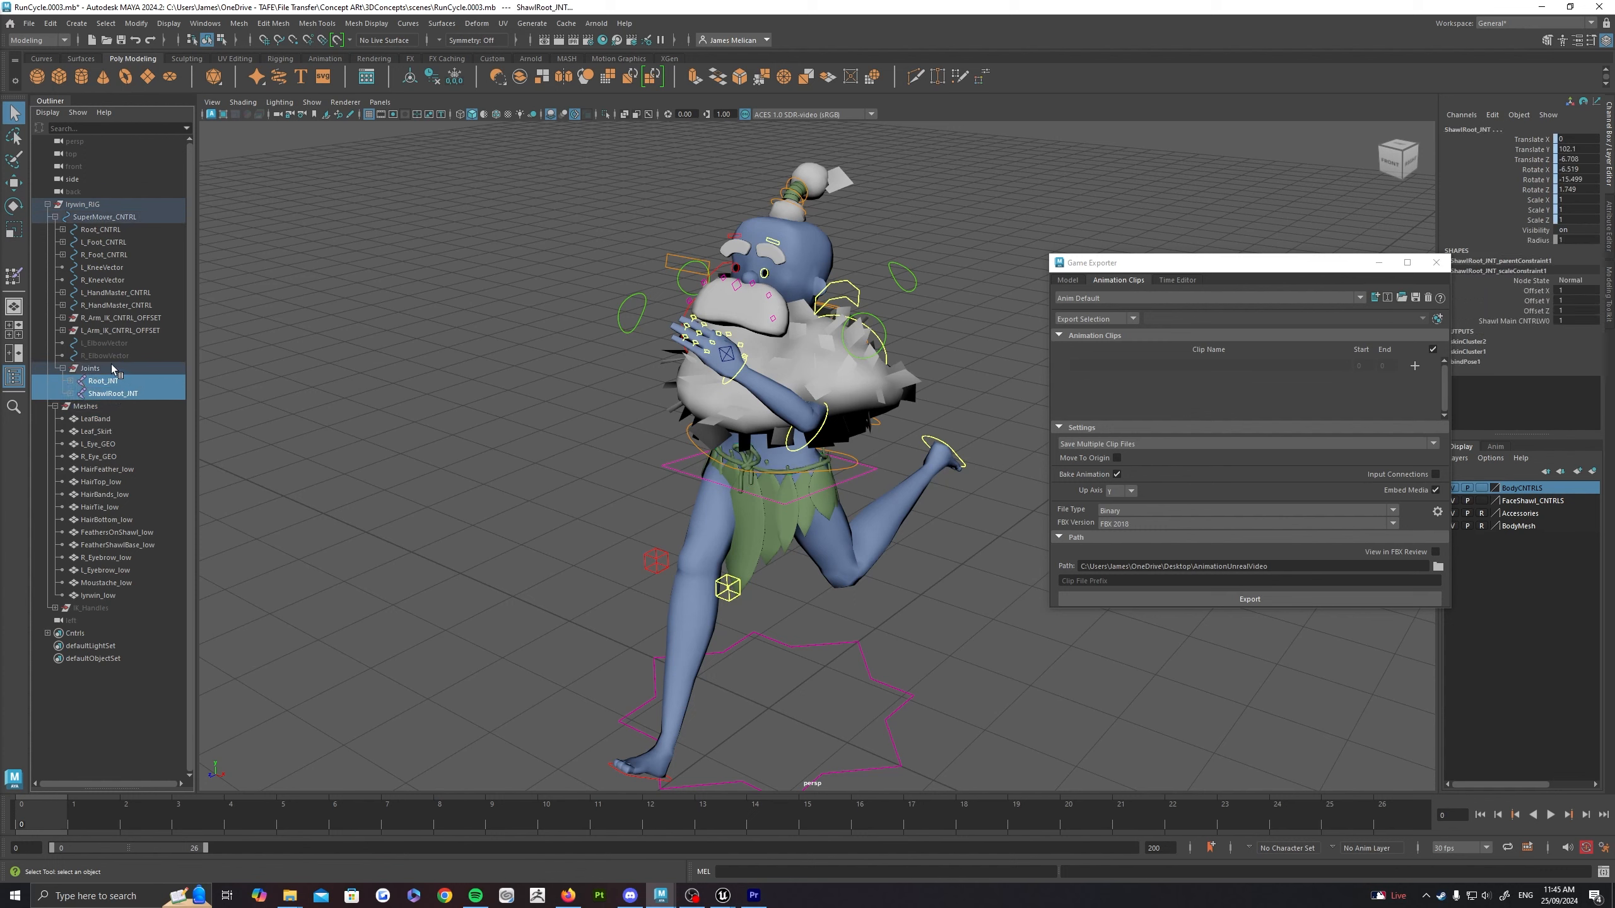
left_click(112, 369)
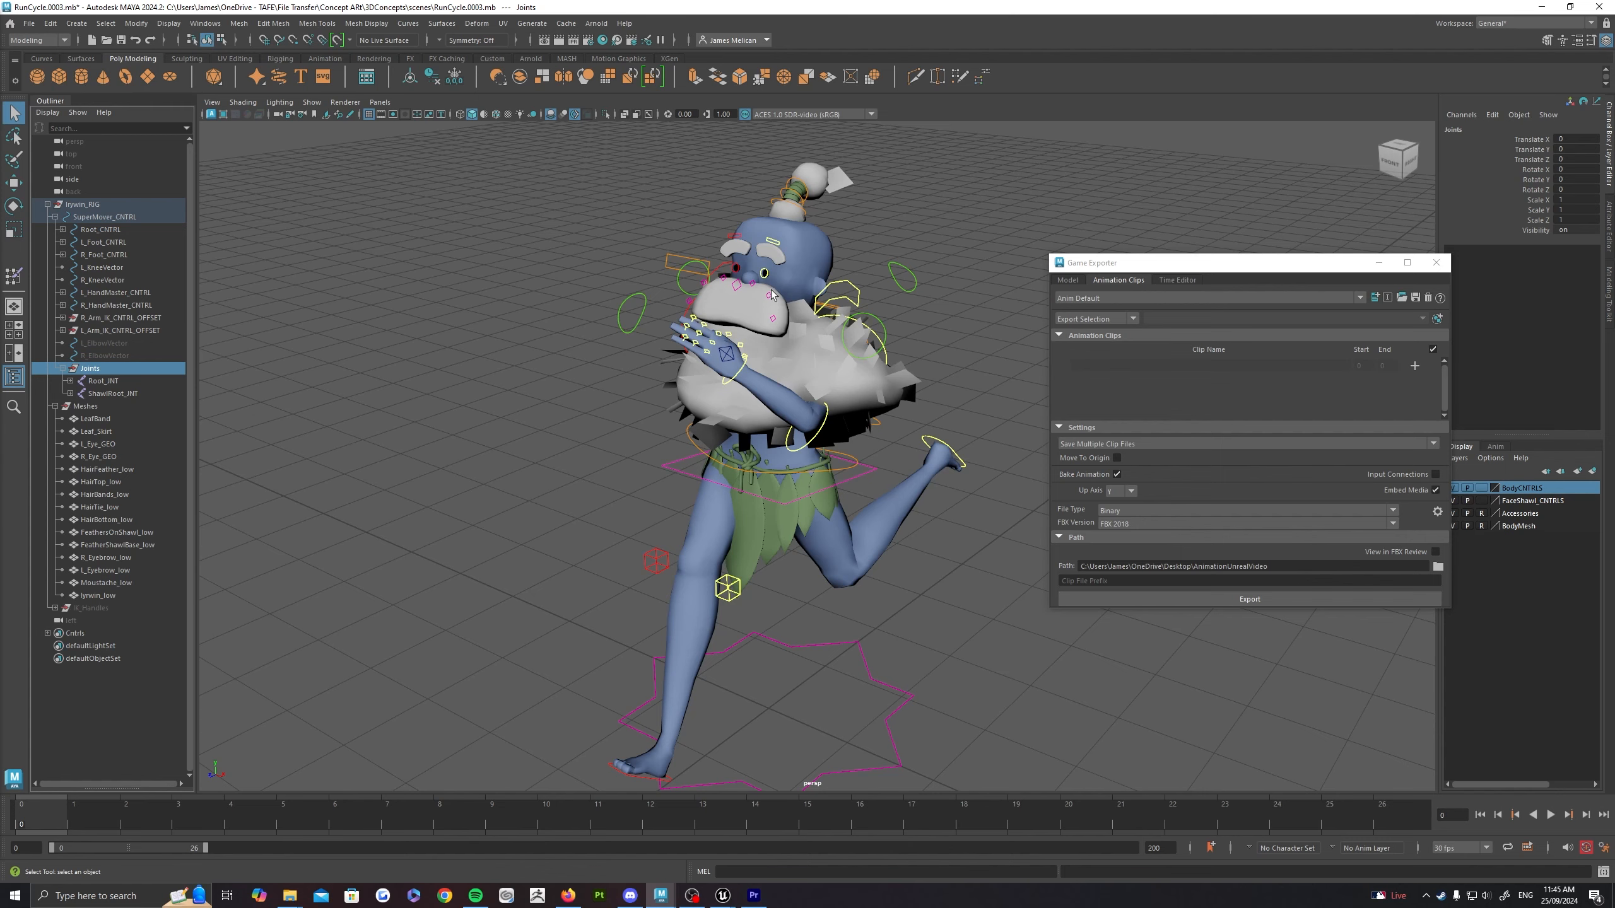
Step: Extend the Joints selection to its full hierarchy and add every mesh in the Meshes group
left_click_drag(723, 247, 798, 261, "alt")
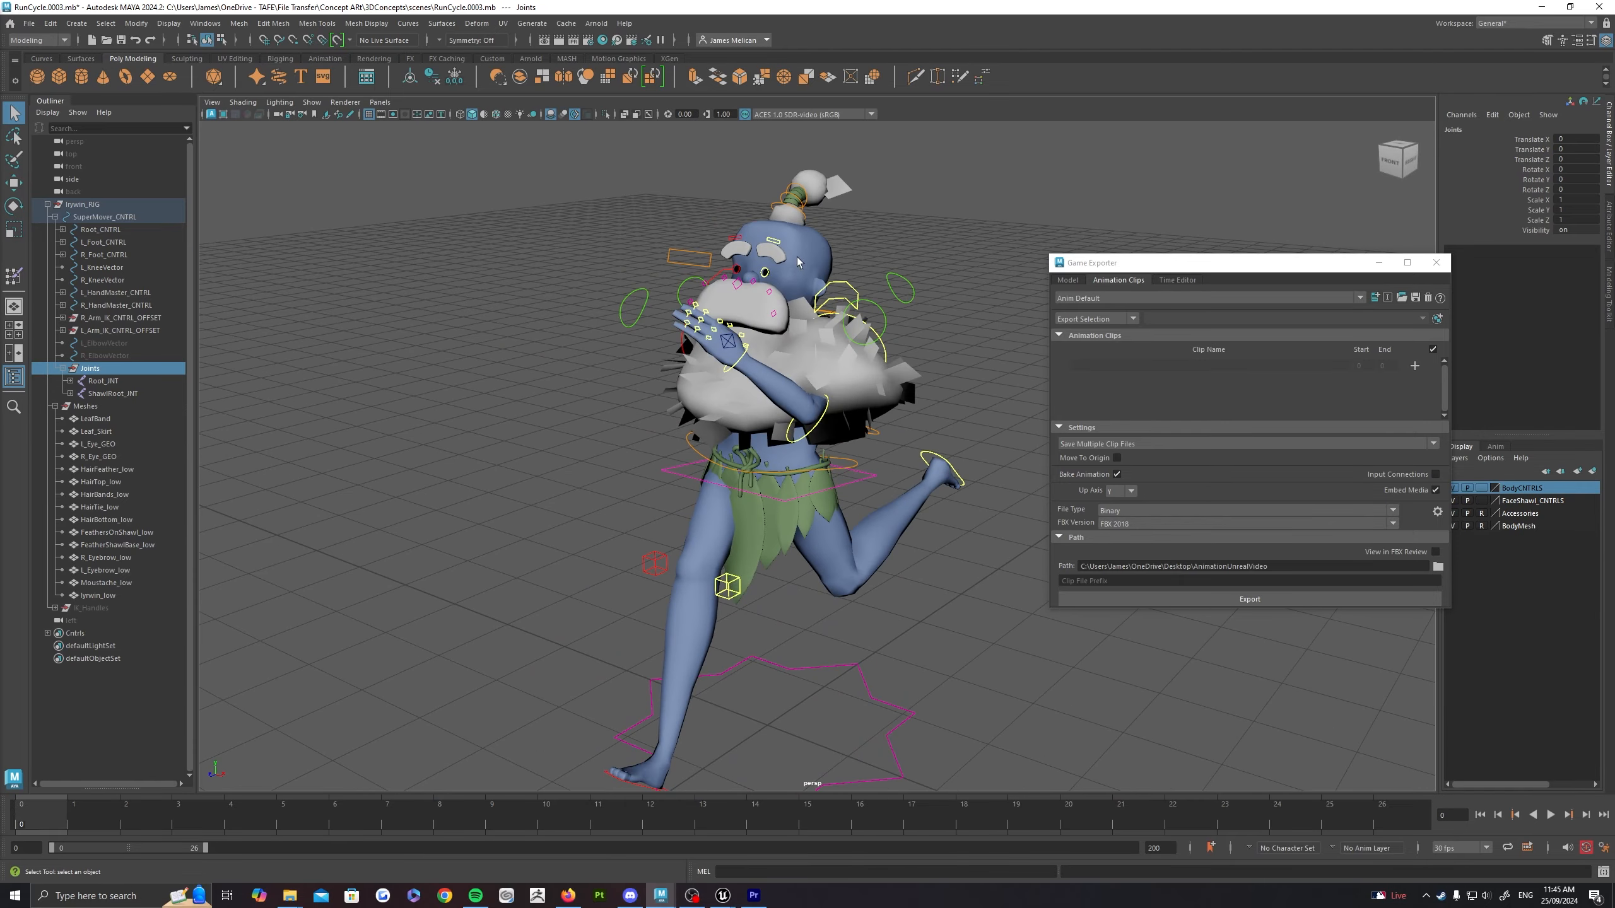
left_click_drag(289, 819, 60, 700)
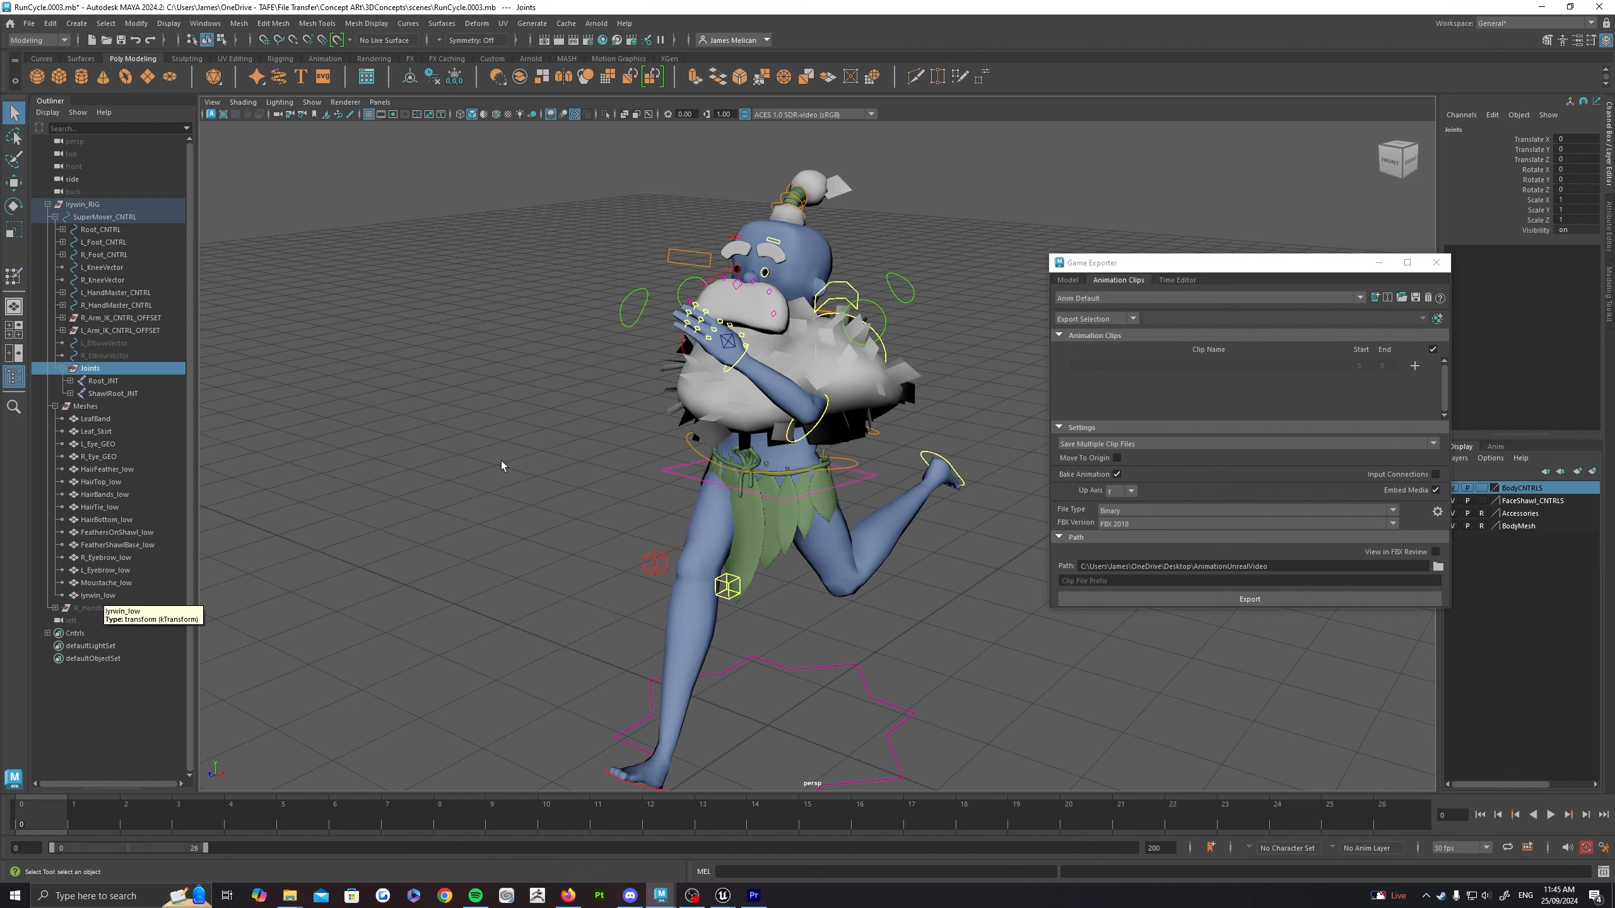
left_click(102, 28)
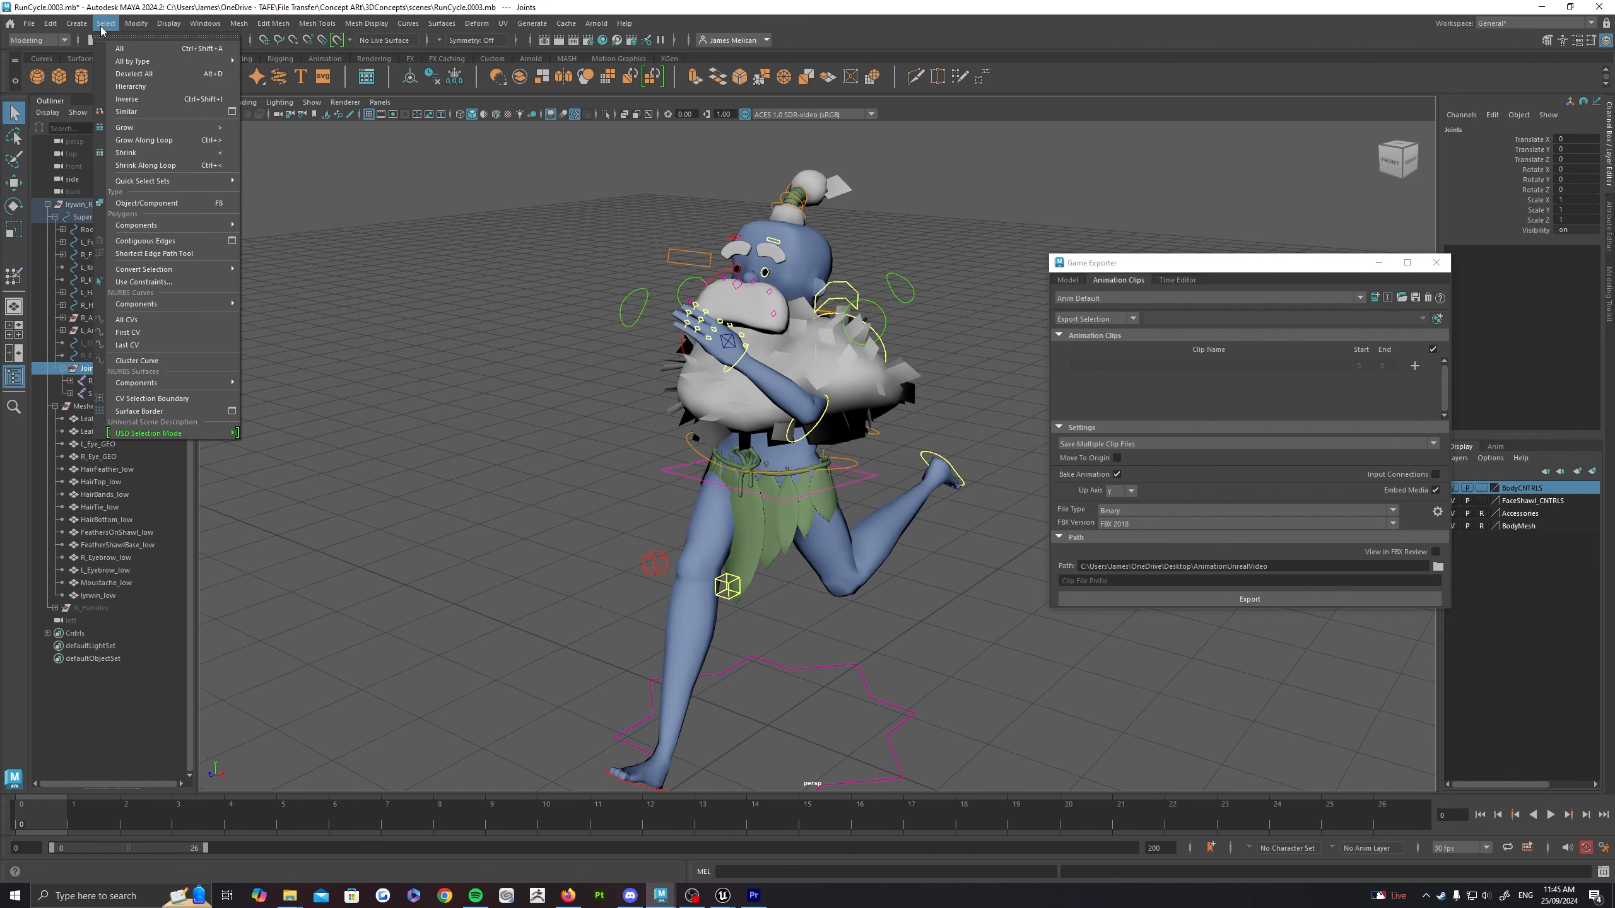
left_click(143, 93)
left_click(96, 419, "ctrl")
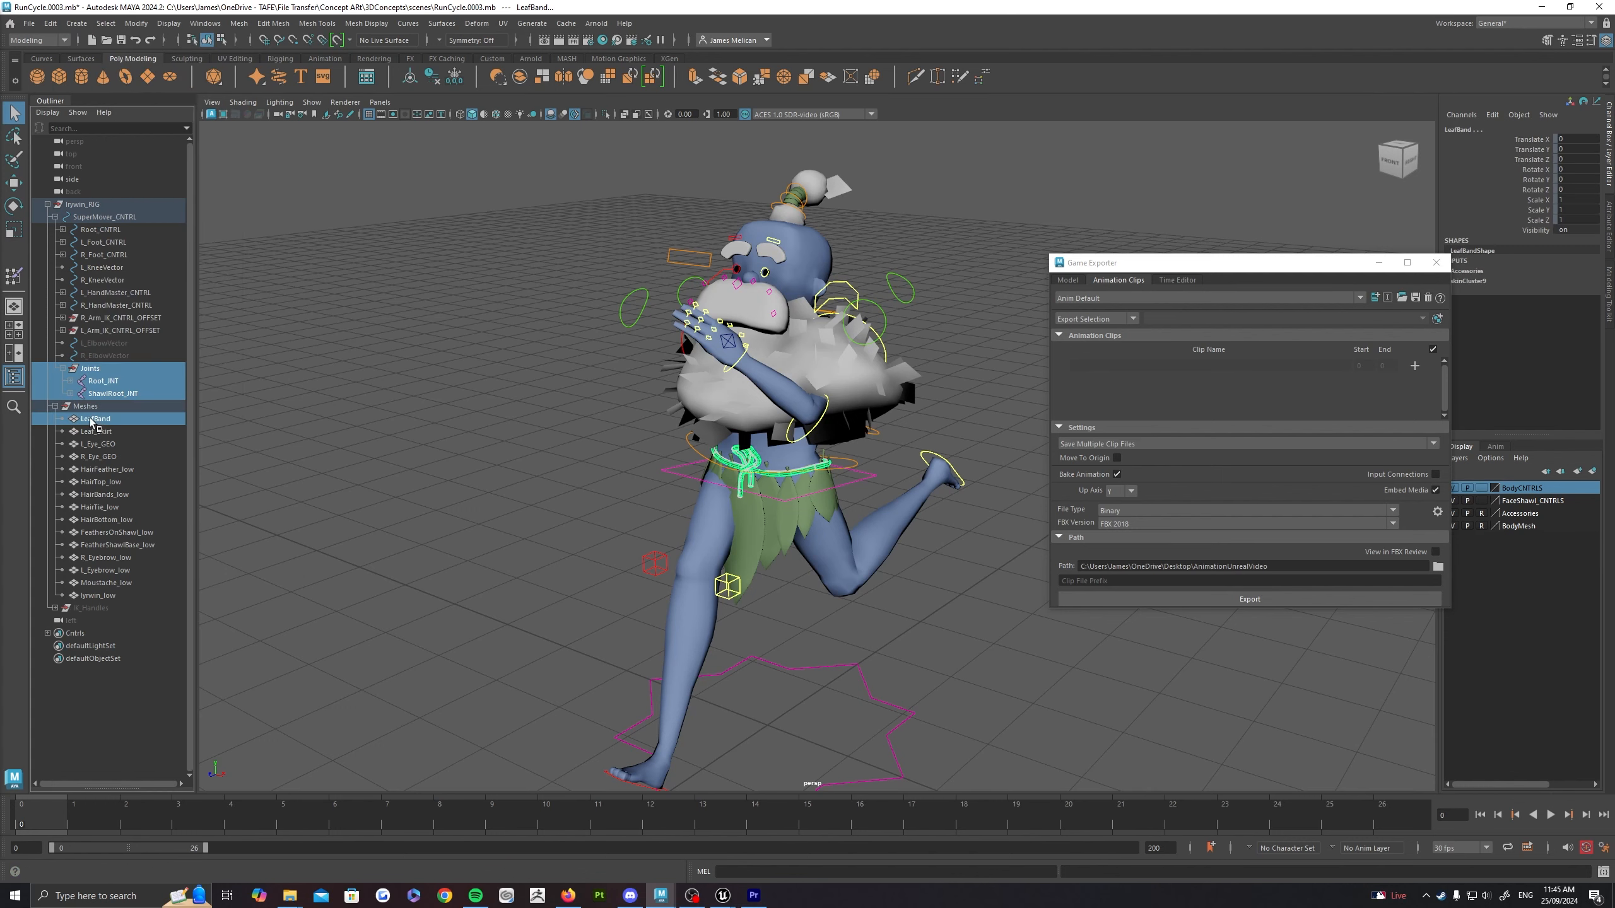
left_click(98, 595, "shift")
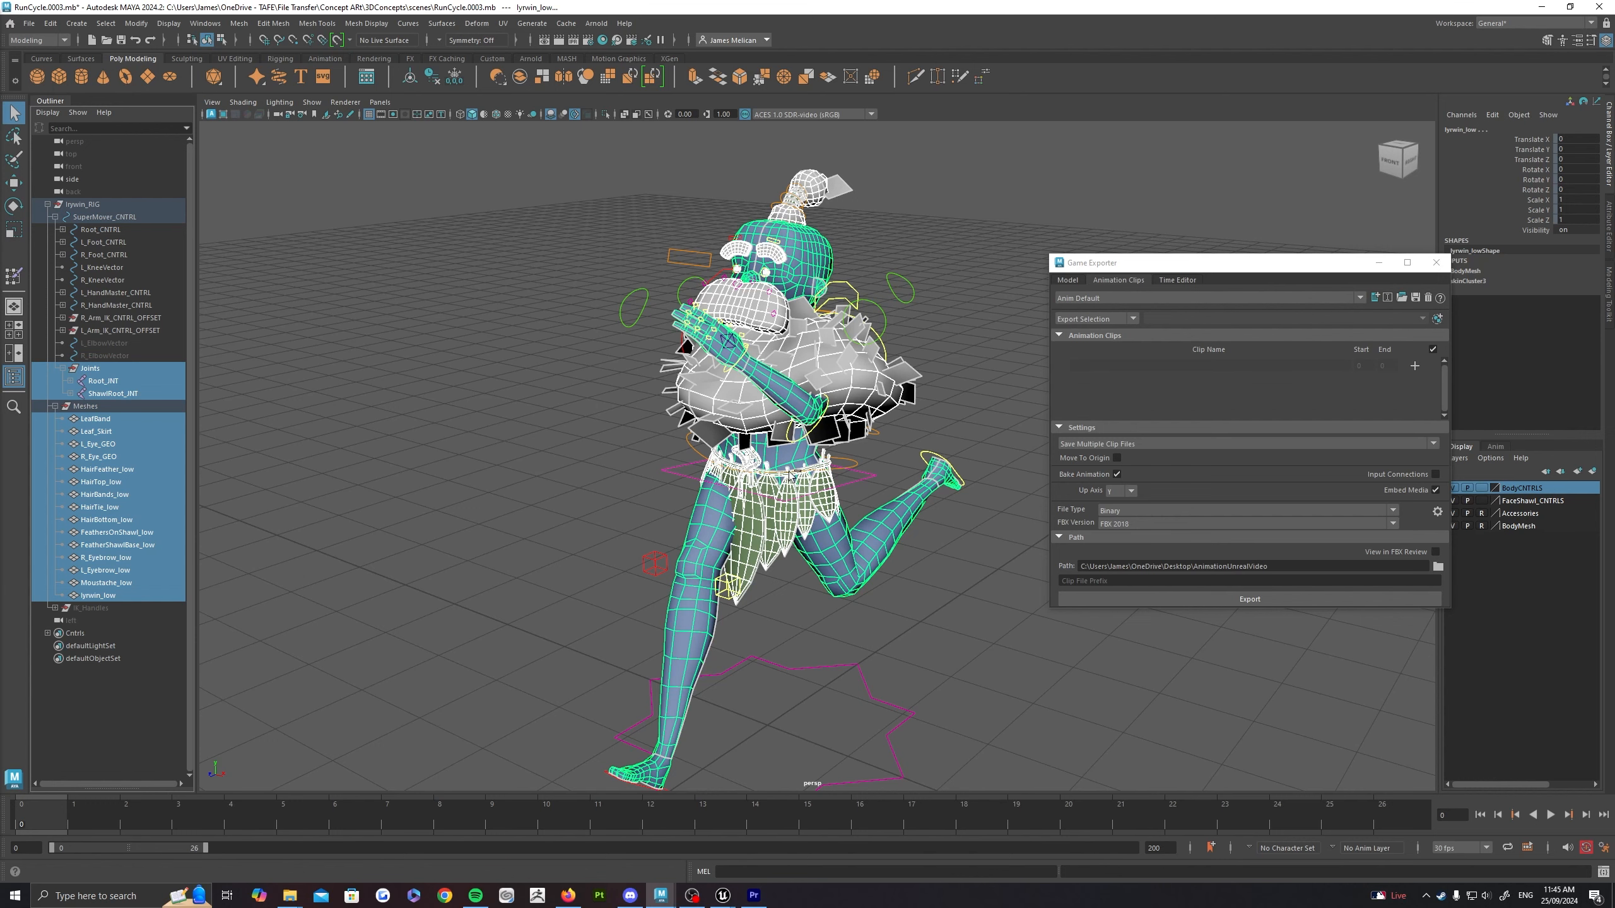
Step: Add an animation clip named RunCycle covering frames 0 to 26 and check that range on the timeline
left_click_drag(1145, 267, 1079, 251)
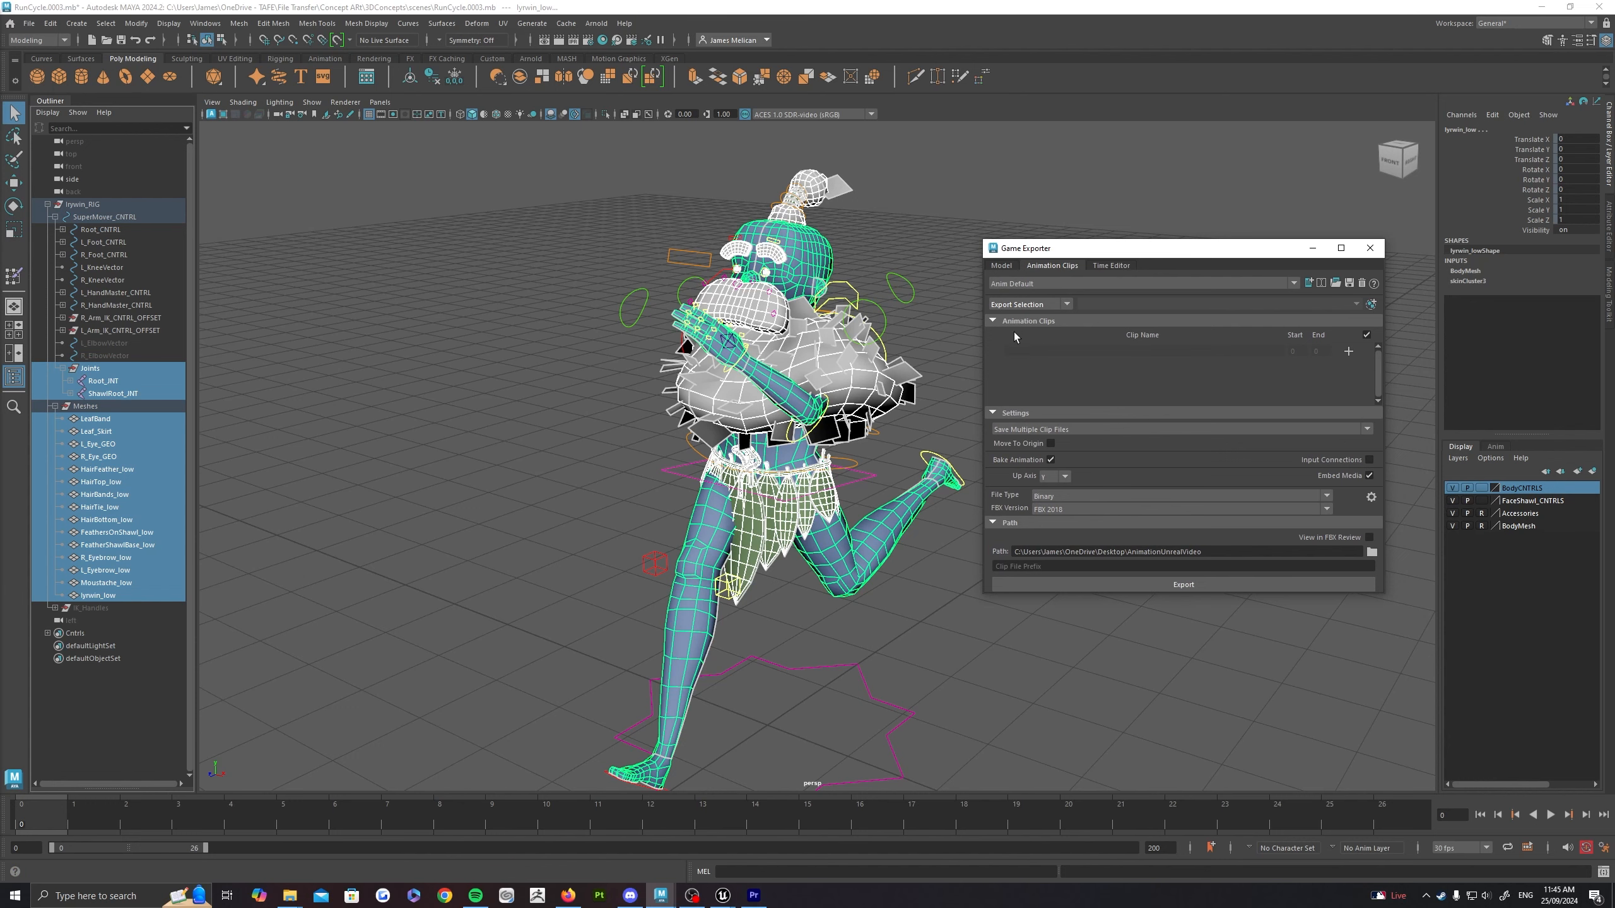
left_click(1348, 351)
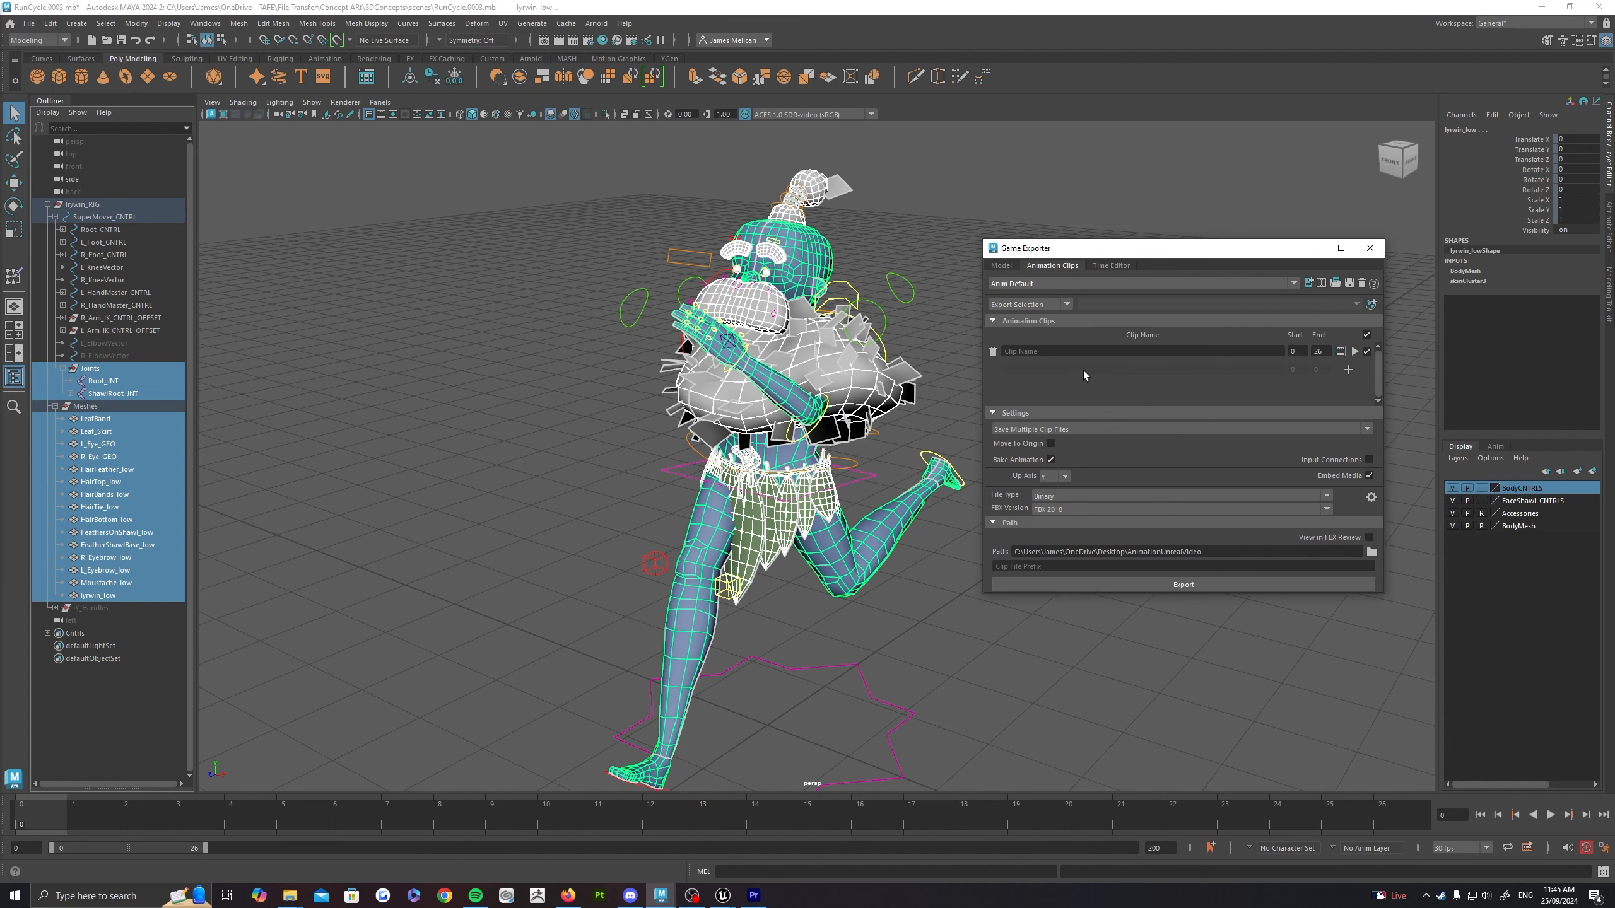
left_click(1034, 354)
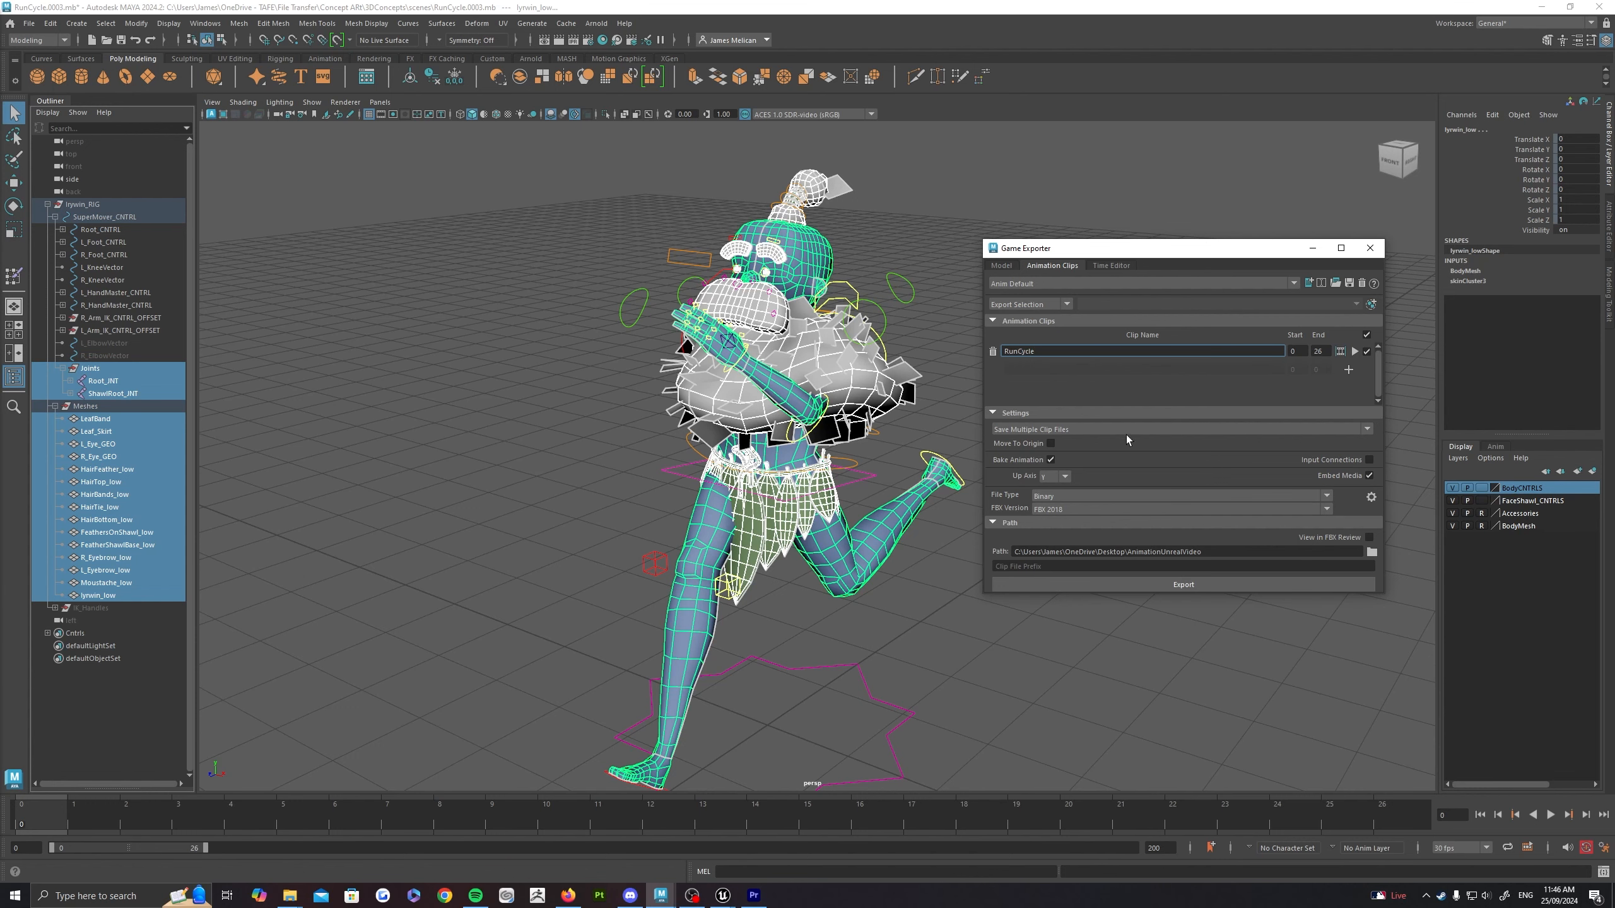
type("RunCycle")
key("Return")
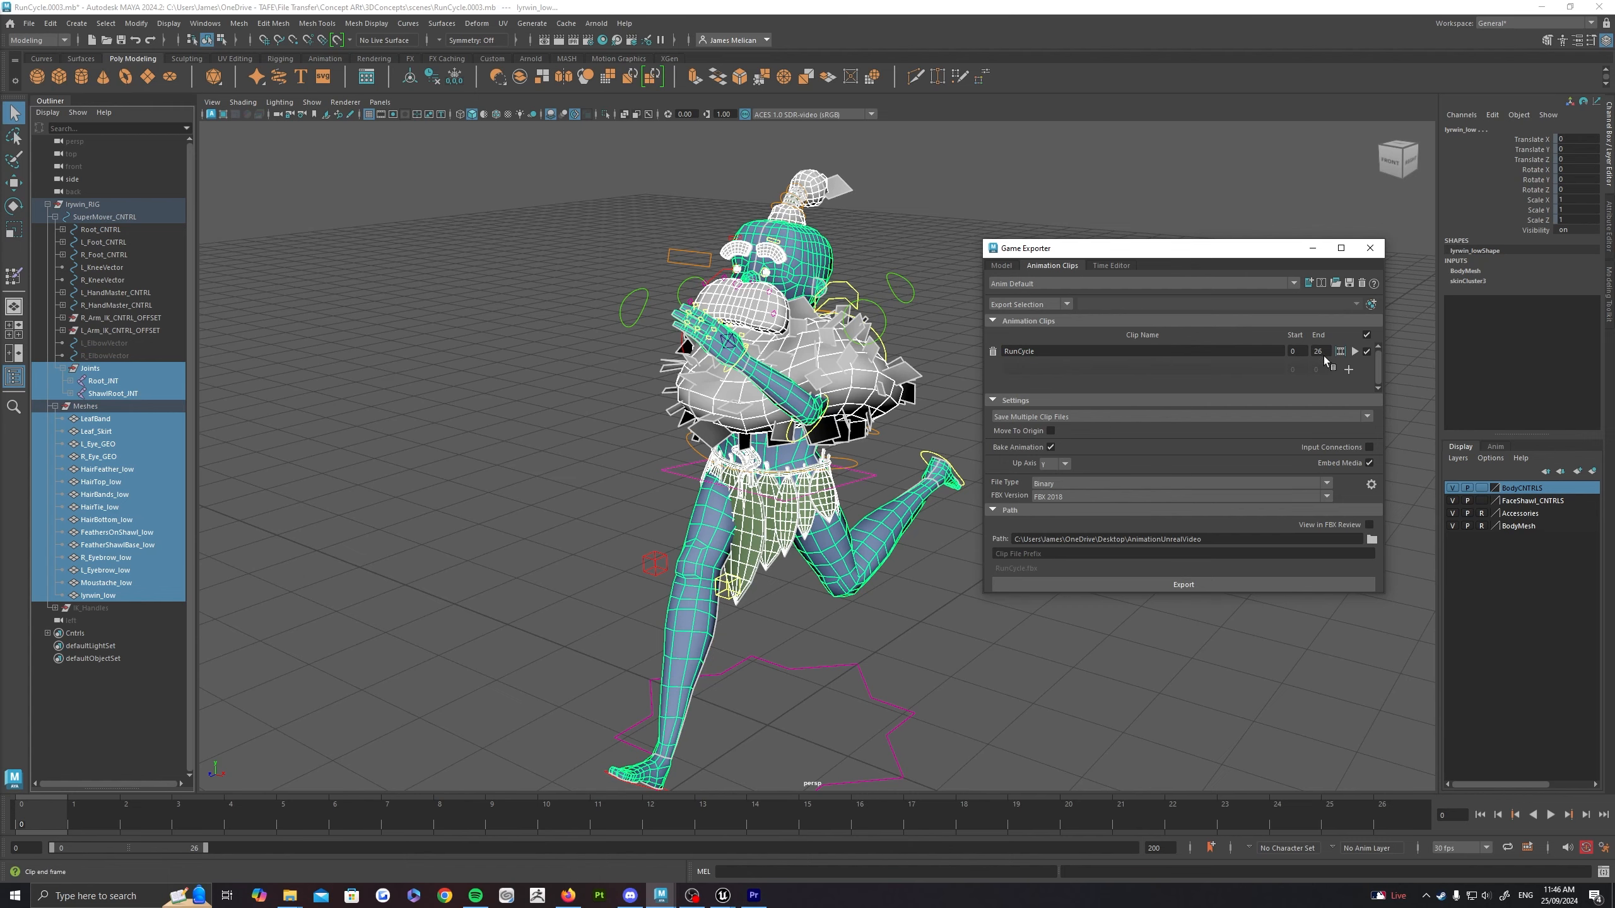
left_click_drag(1403, 812, 38, 813)
left_click(1416, 819)
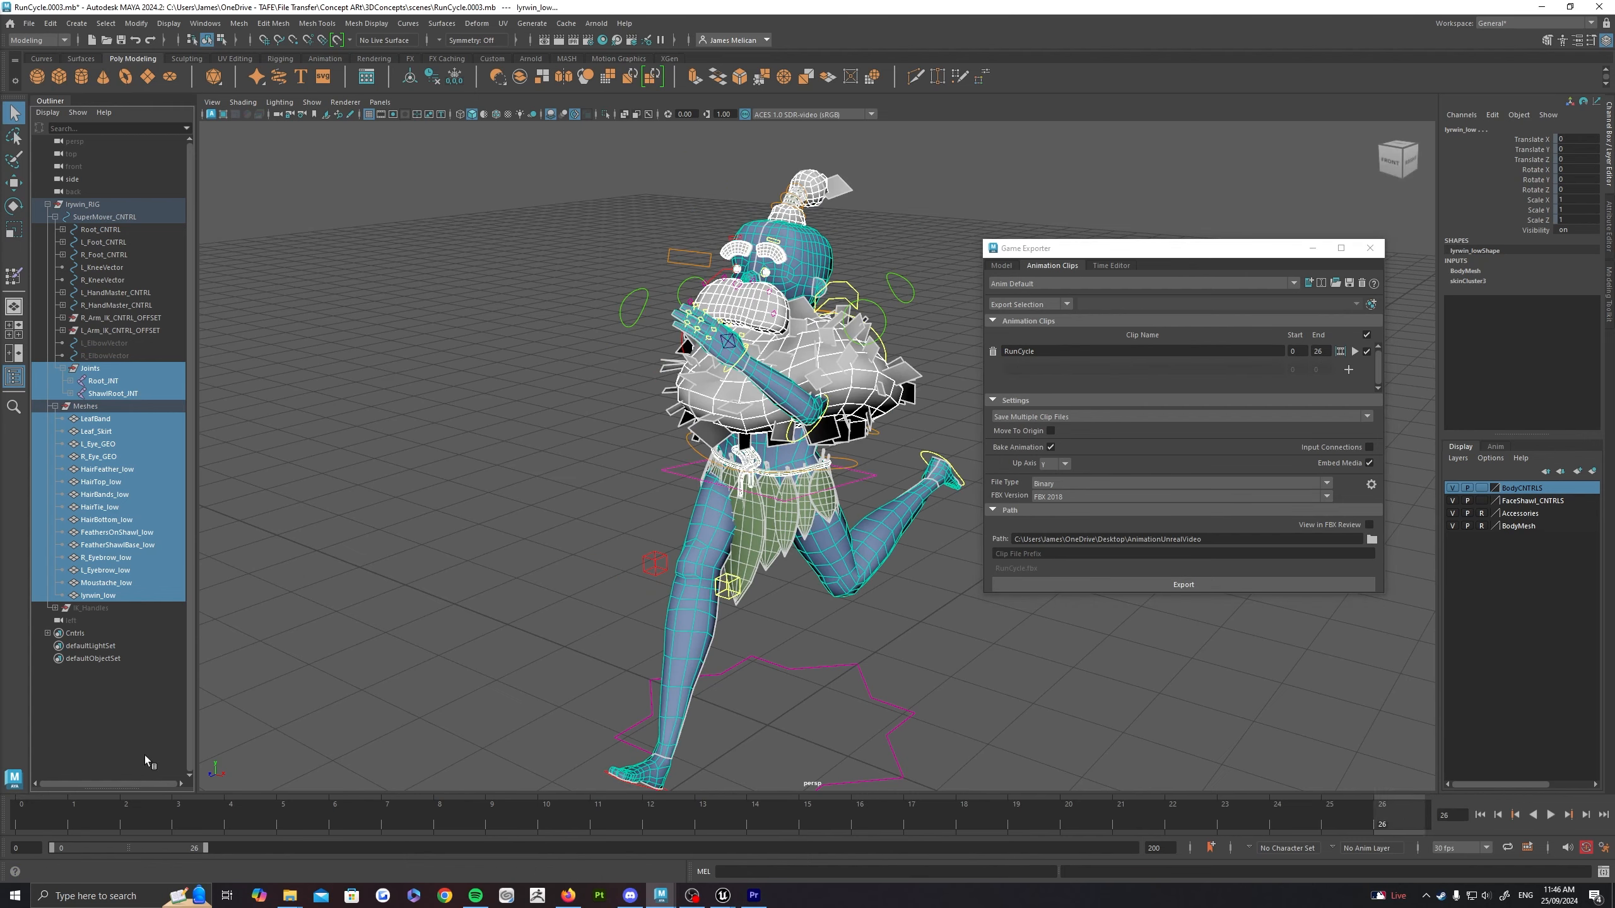
Step: Return the timeline to frame 0 and export the RunCycle clip with the clip file prefix ANIM_
left_click(67, 822)
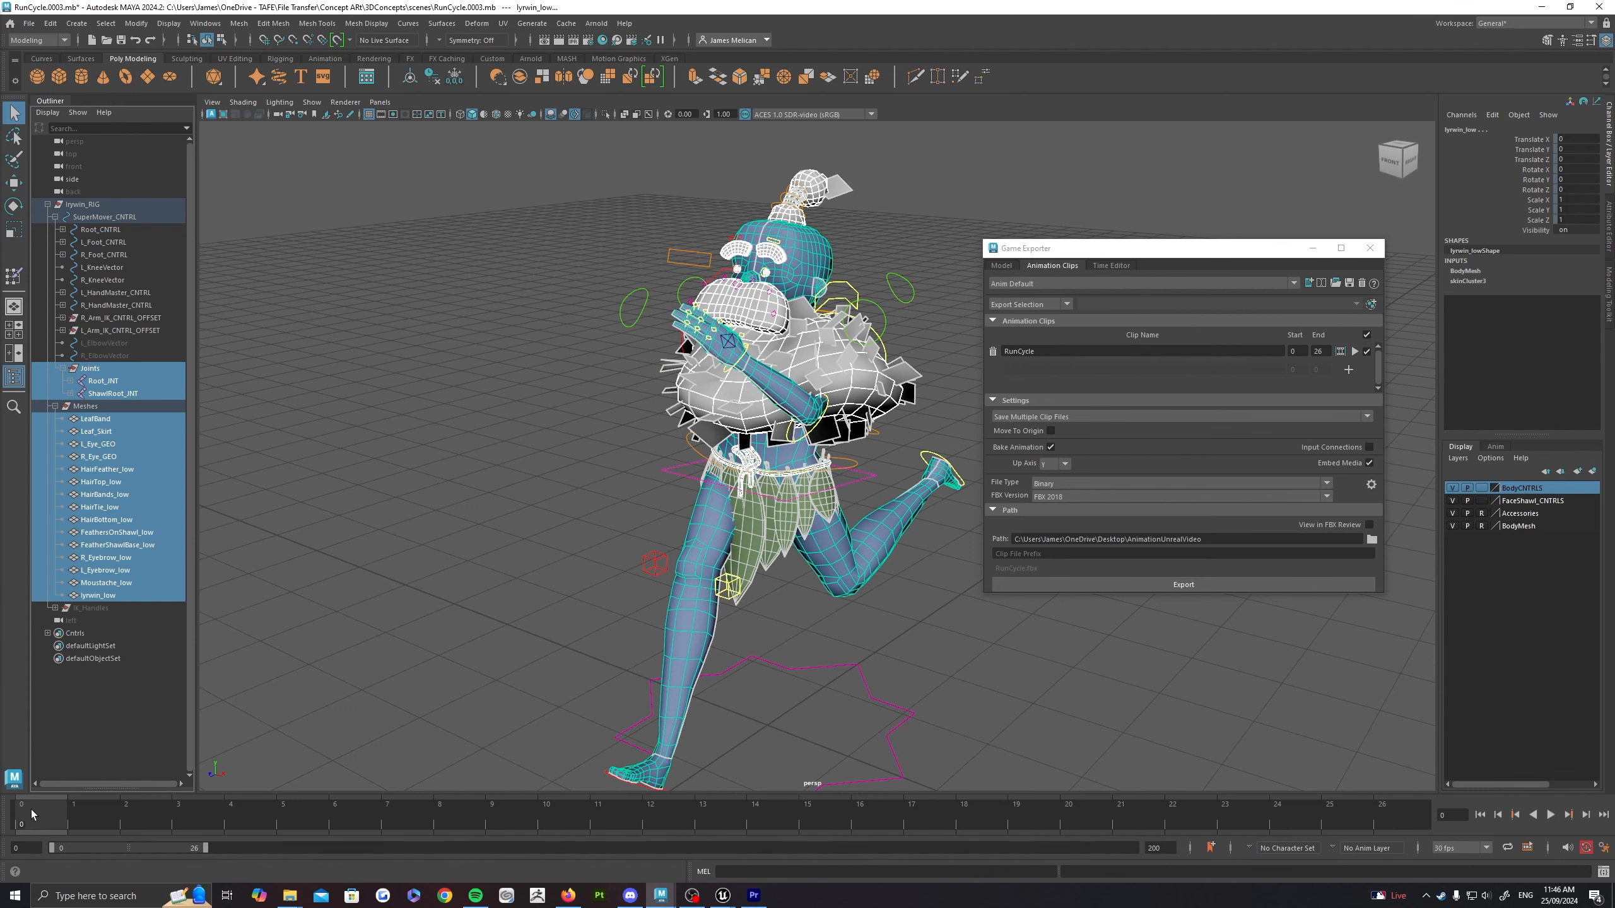
left_click(1405, 822)
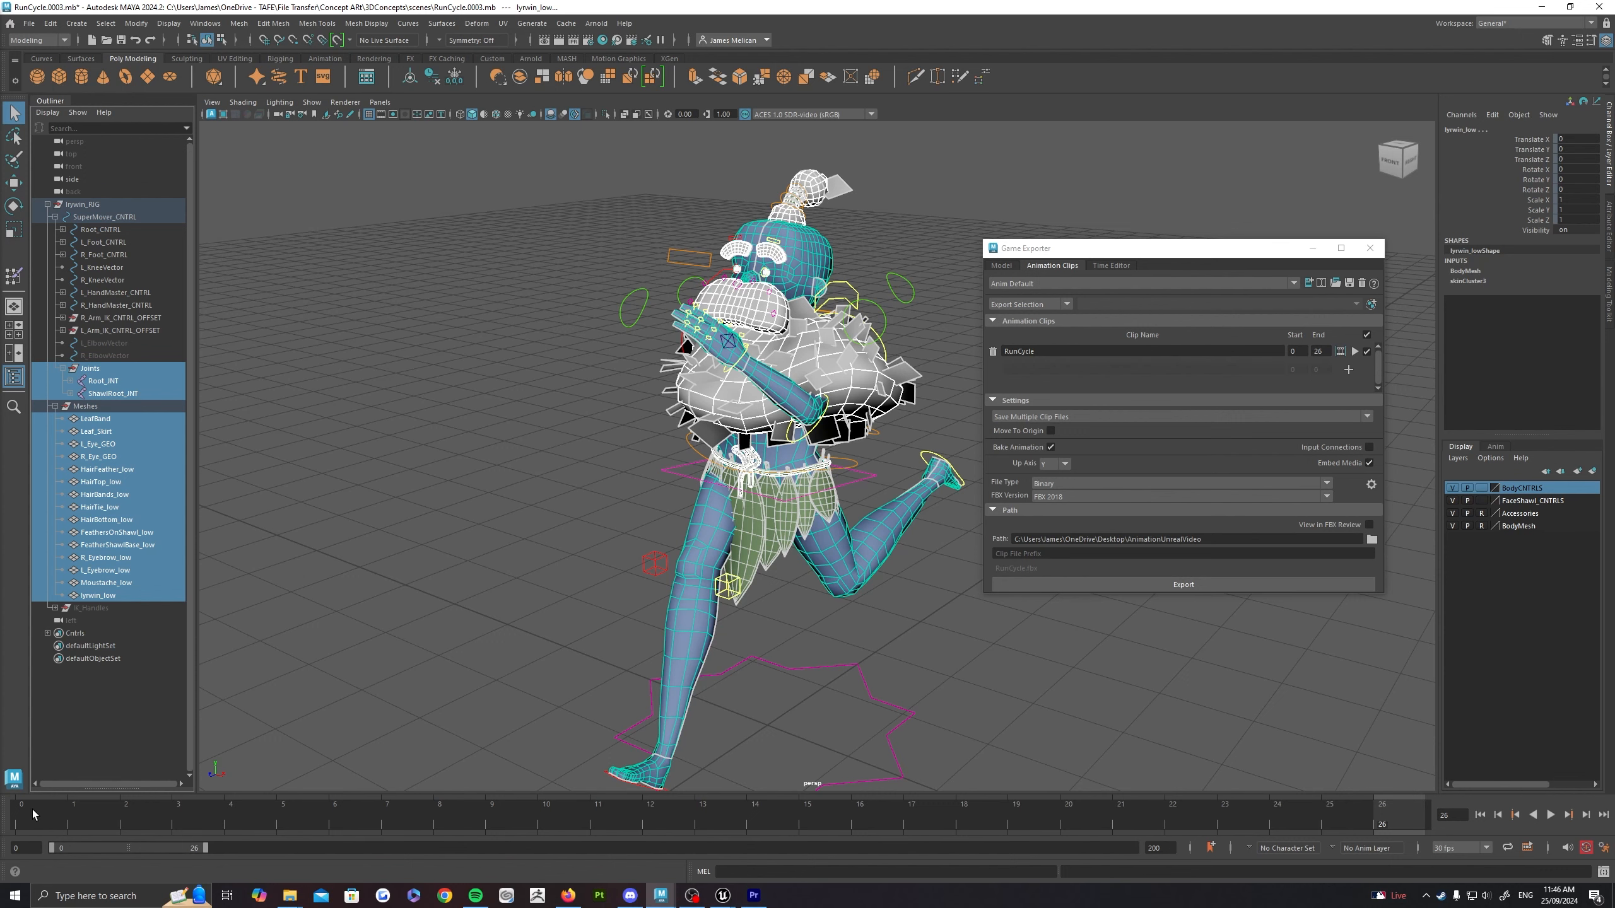
mouse_move(43, 816)
left_mouse_down()
mouse_move(1402, 823)
mouse_move(37, 821)
left_mouse_up()
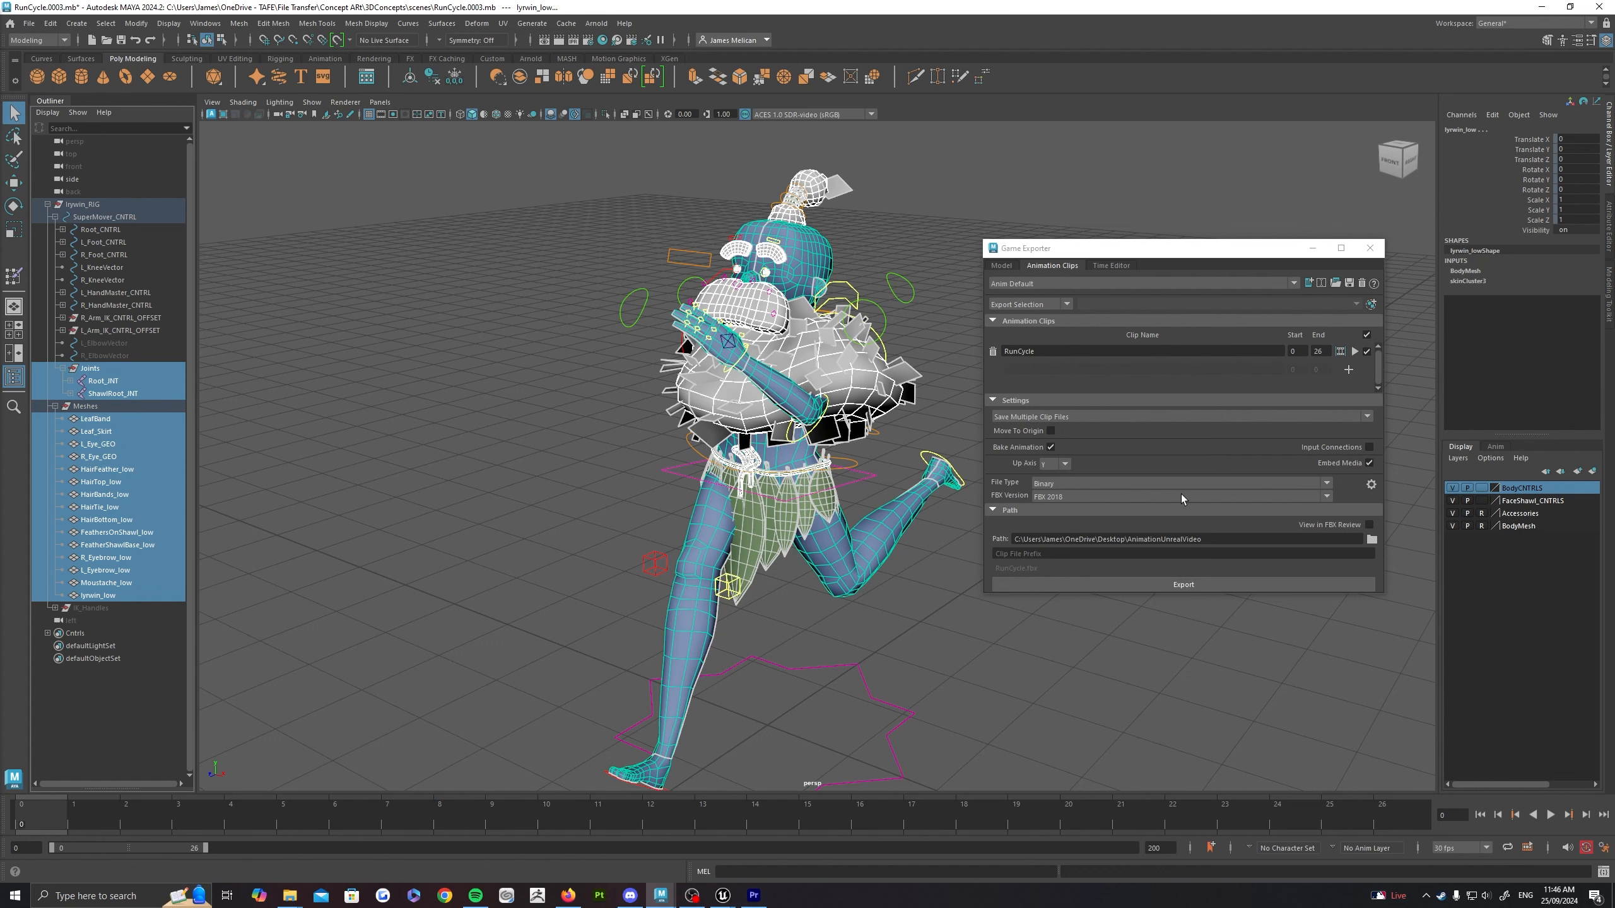
left_click(1044, 555)
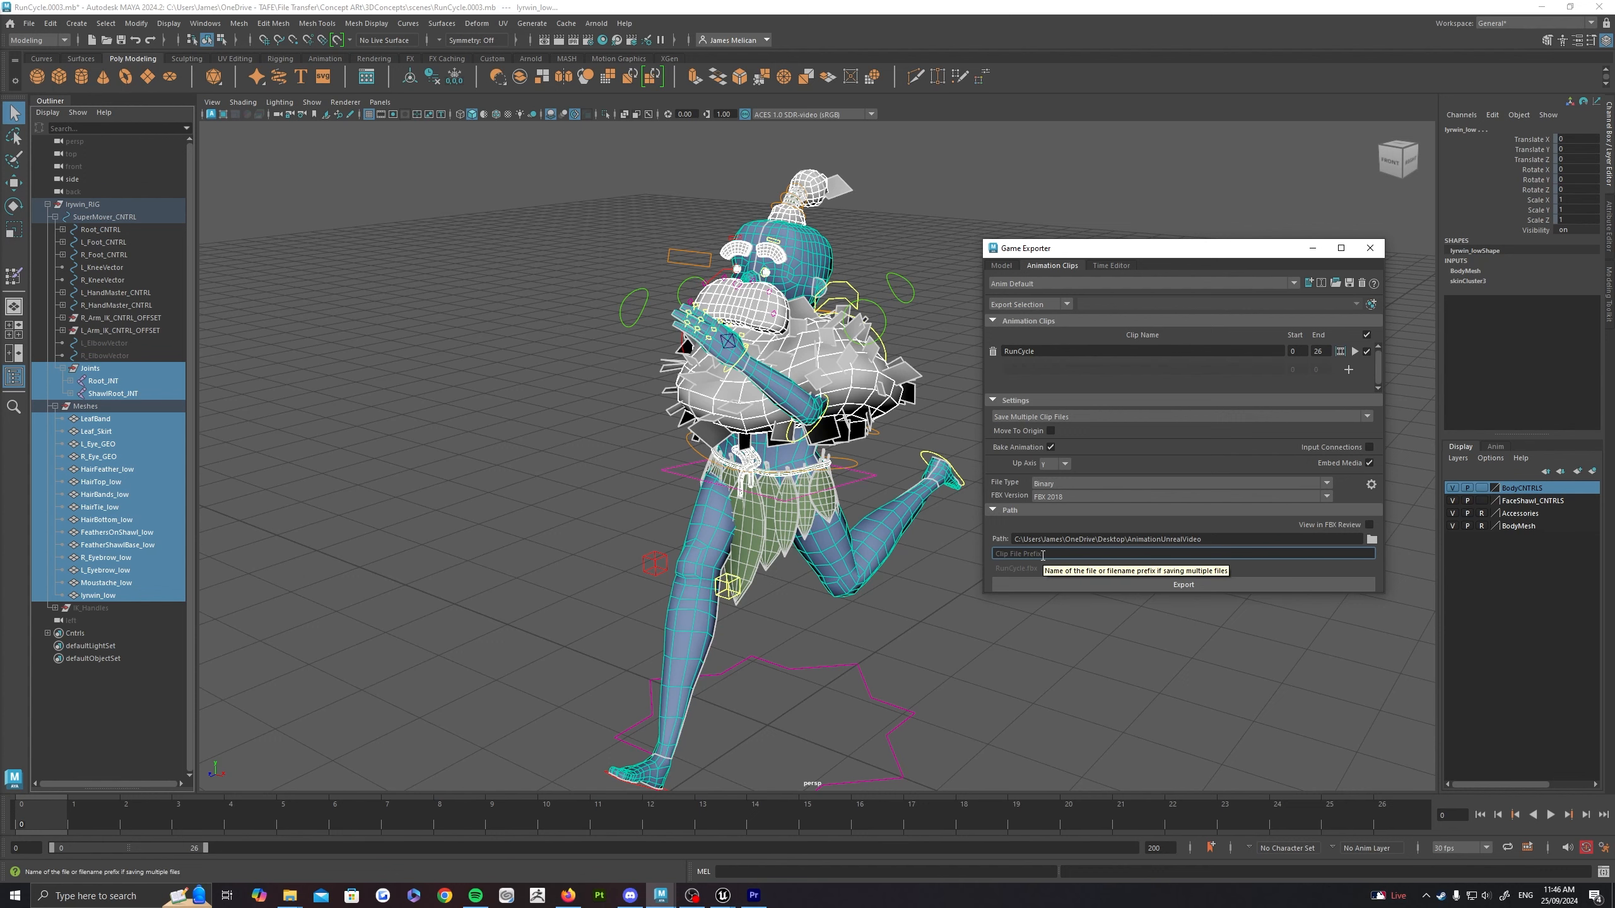
type("ANIM_")
key("Return")
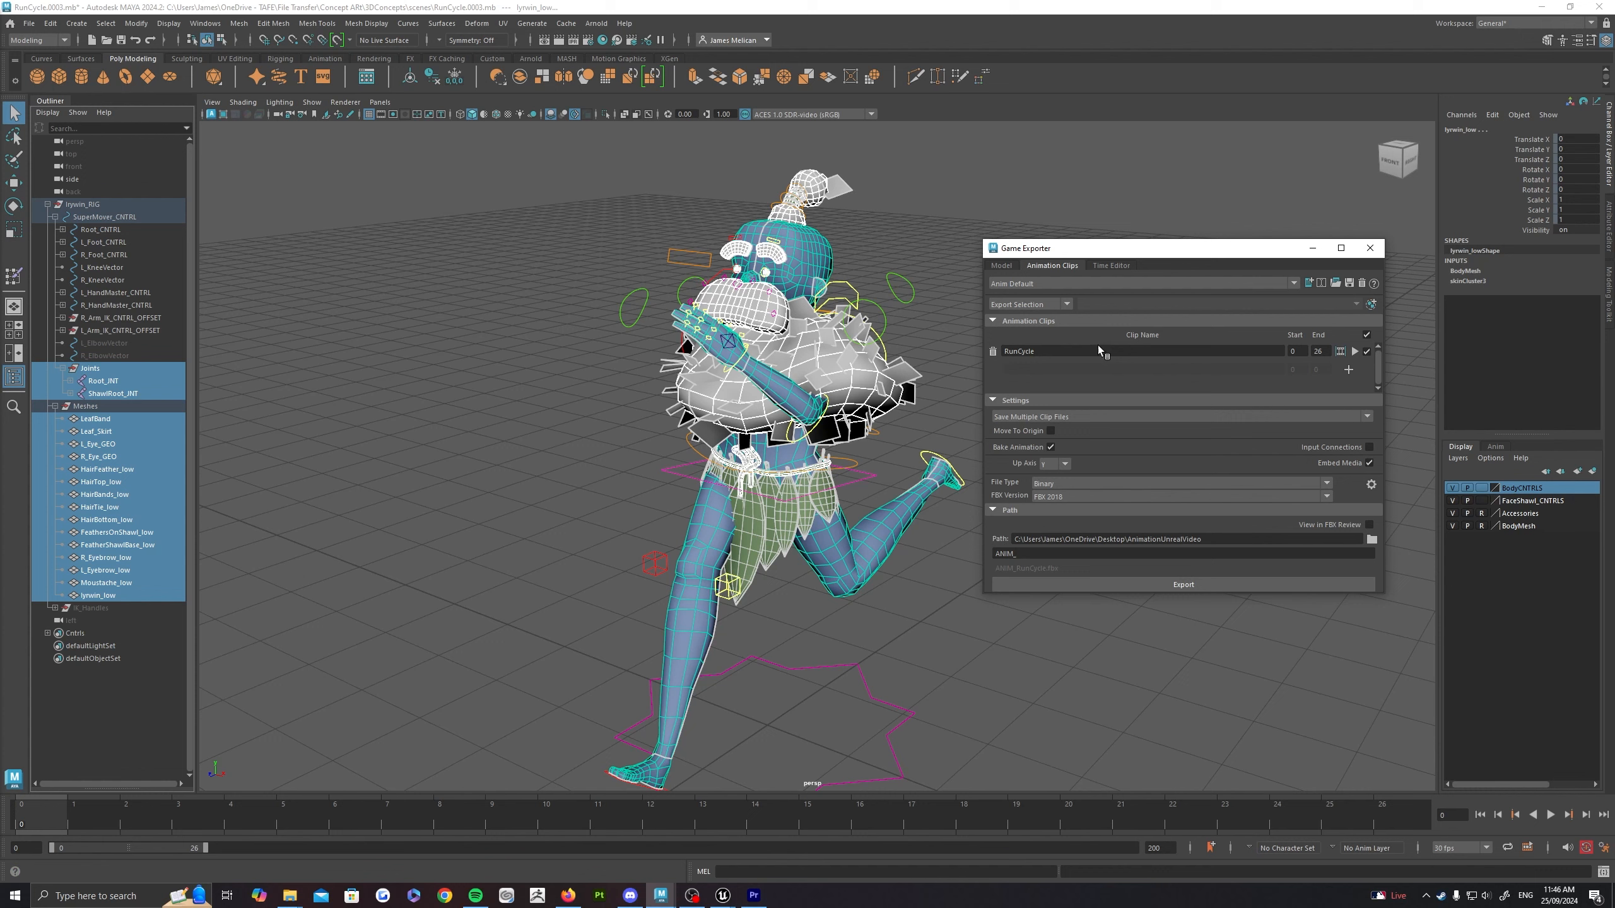
left_click(1140, 584)
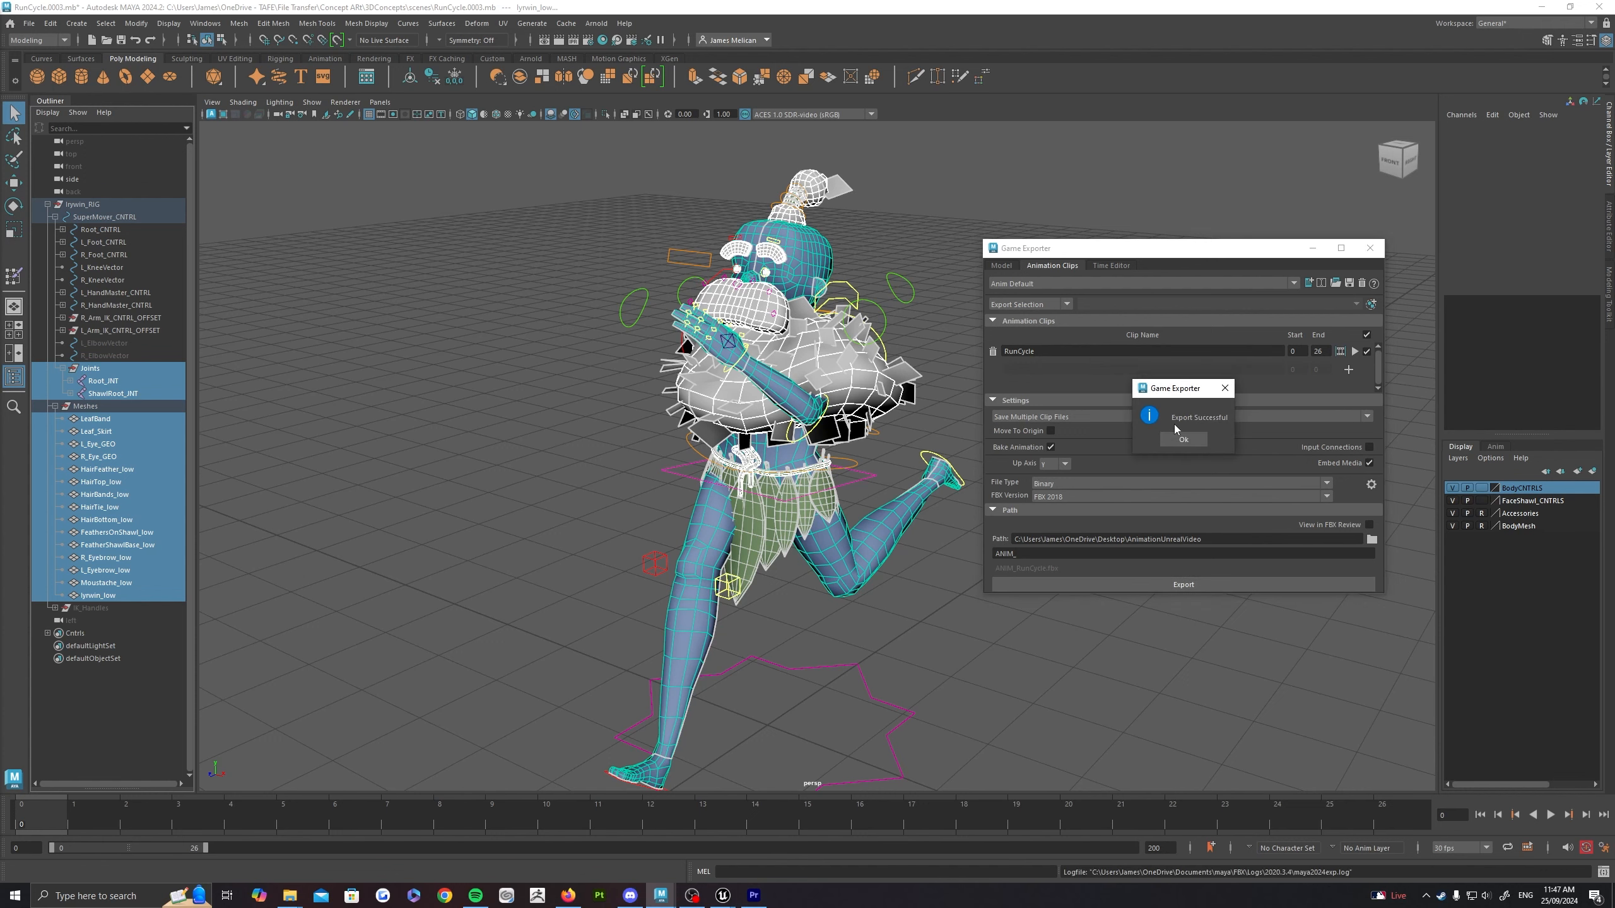
left_click(1182, 439)
Step: Switch to the SK_DemoSkelChar window in Unreal Engine and start importing the ANIM_RunCycle FBX into the DemoSkelChar folder
mouse_move(722, 895)
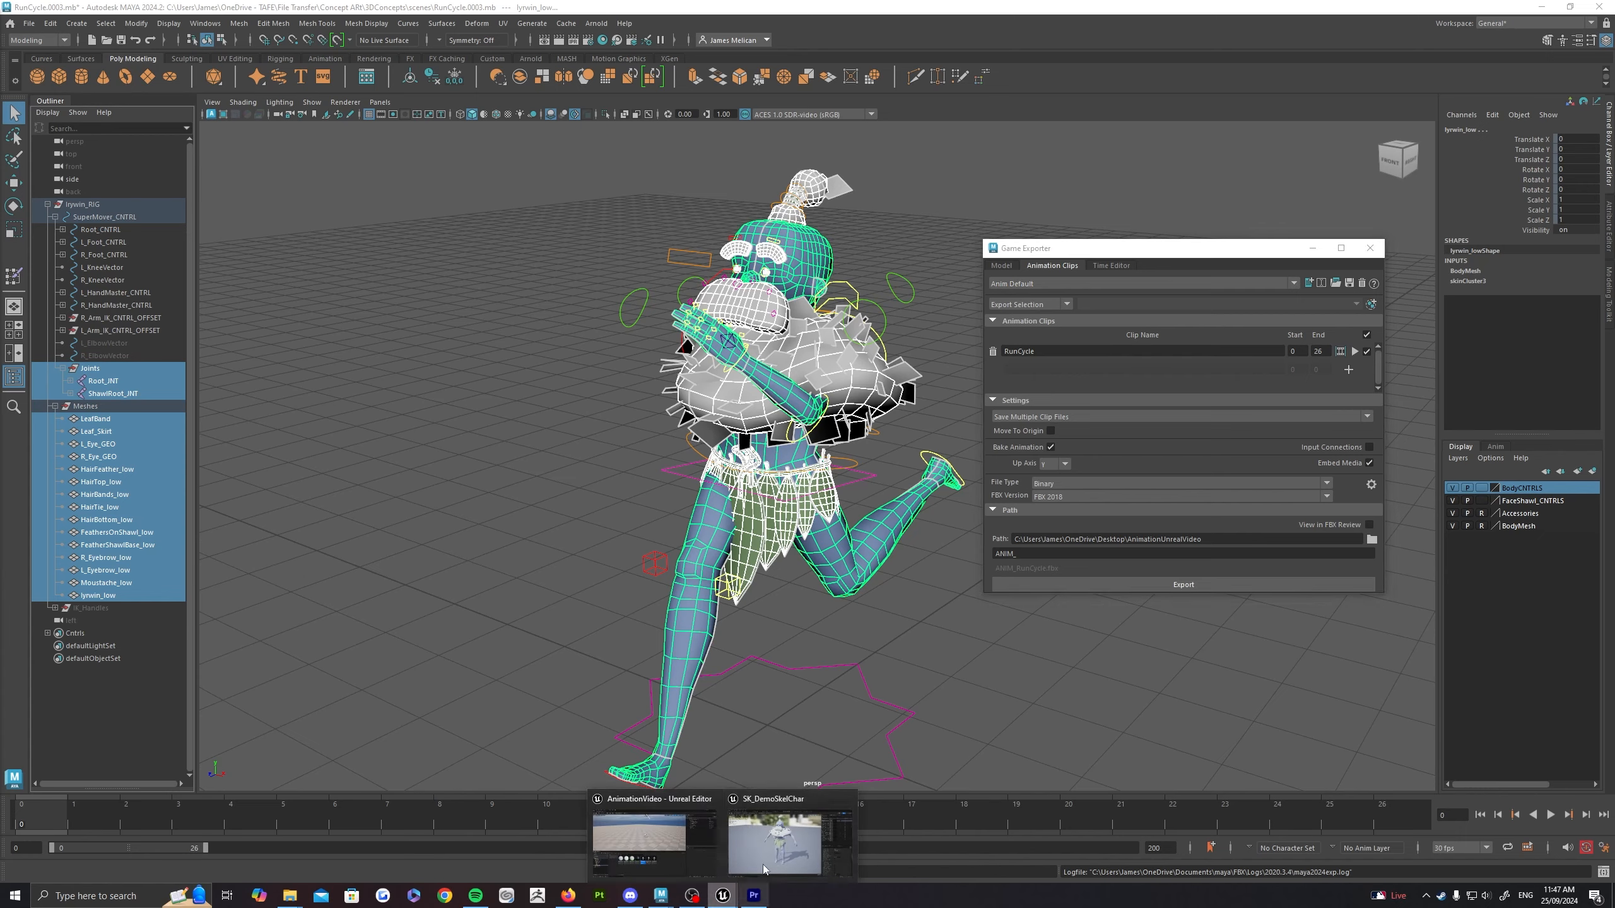
left_click(762, 868)
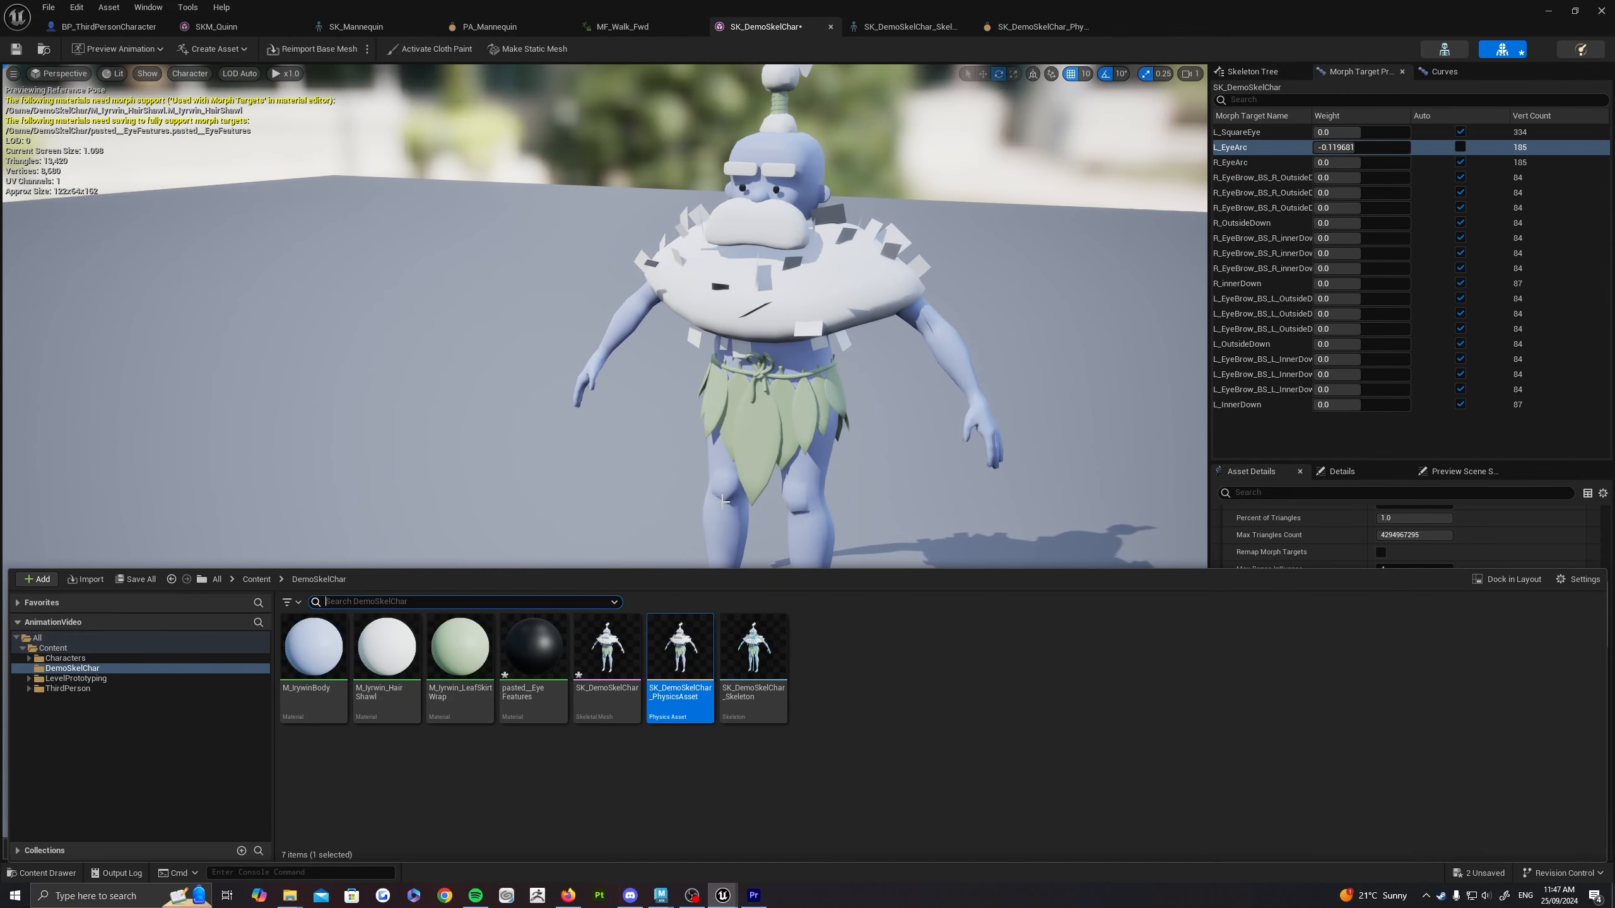
left_click(847, 713)
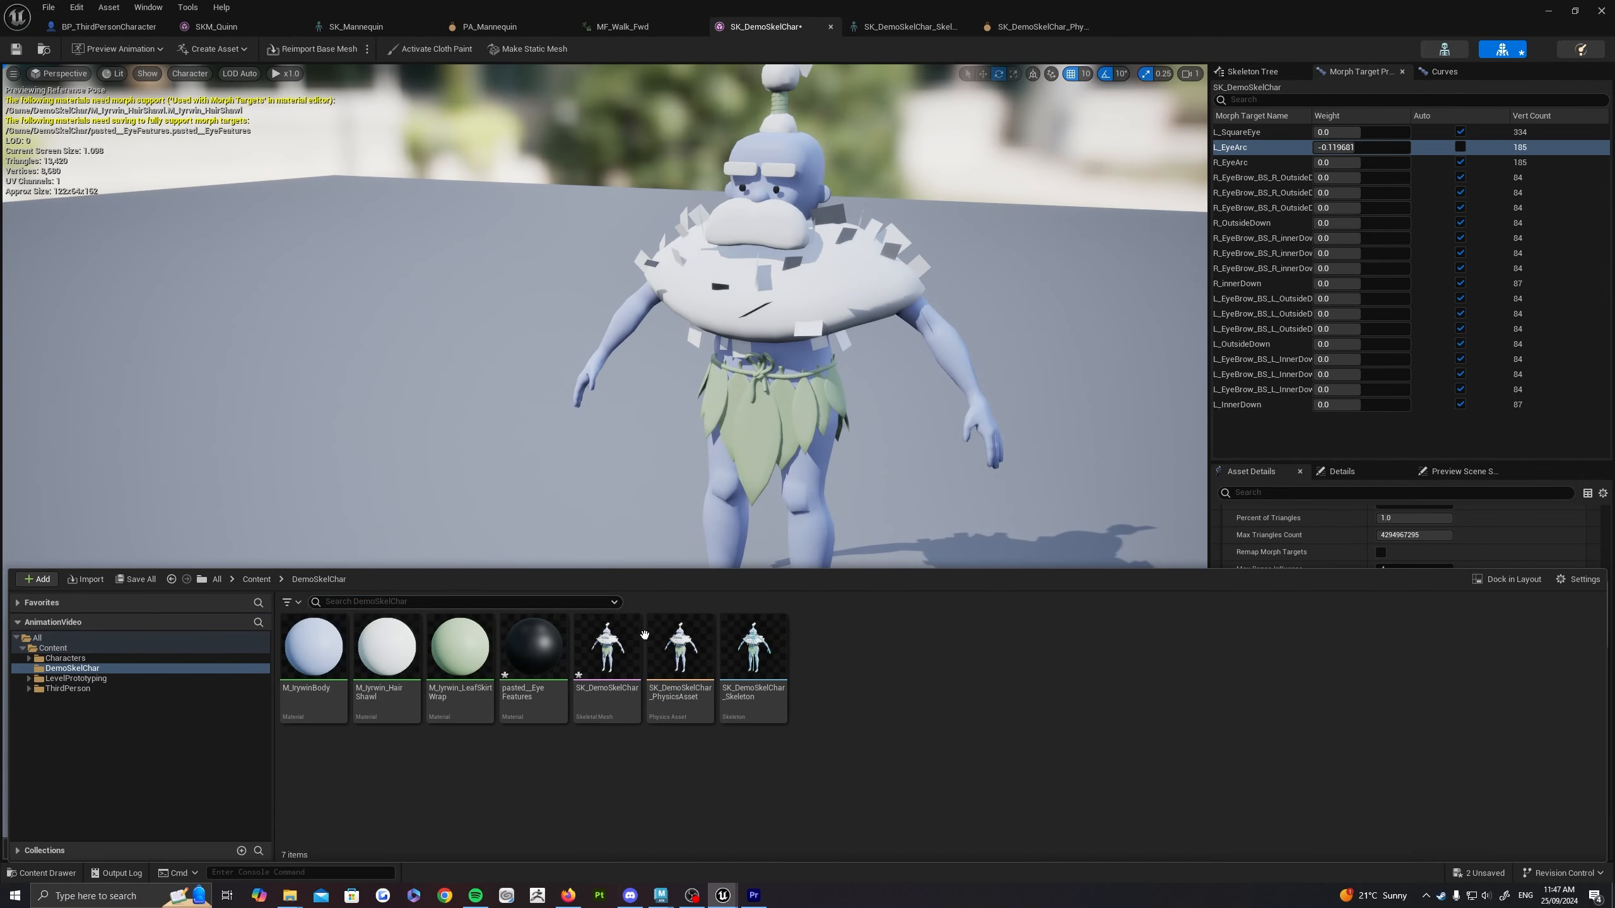
left_click(89, 580)
double_click(157, 89)
left_click_drag(805, 227, 937, 307)
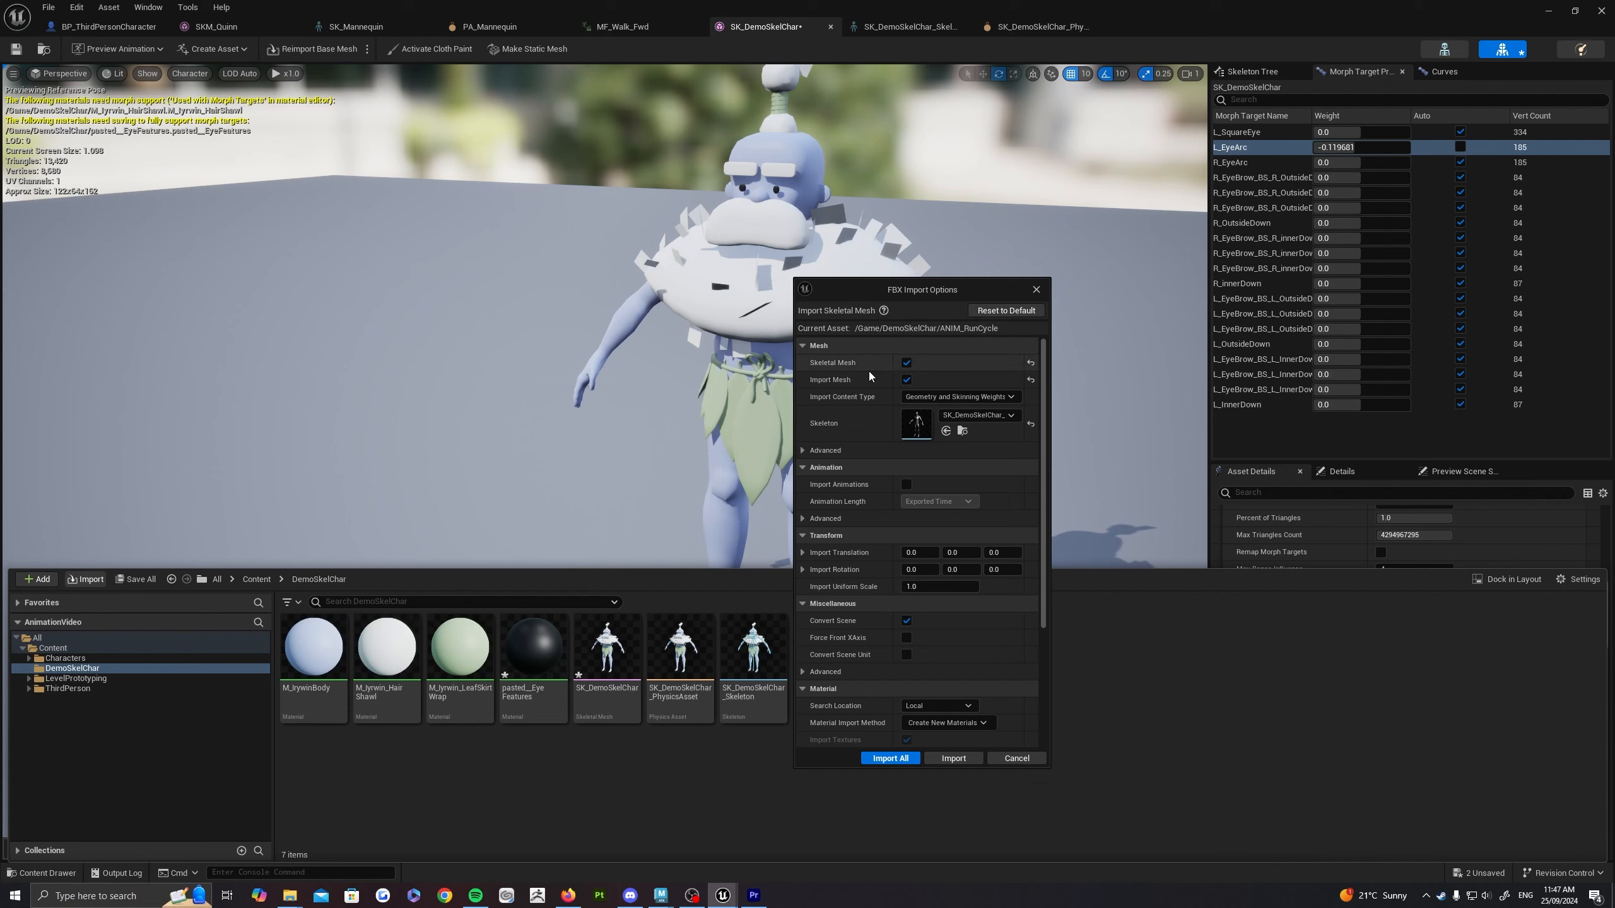
Step: Import ANIM_RunCycle as animation only, with mesh import off and SK_DemoSkelChar_Skeleton as its skeleton, and dismiss the message log
left_click(907, 381)
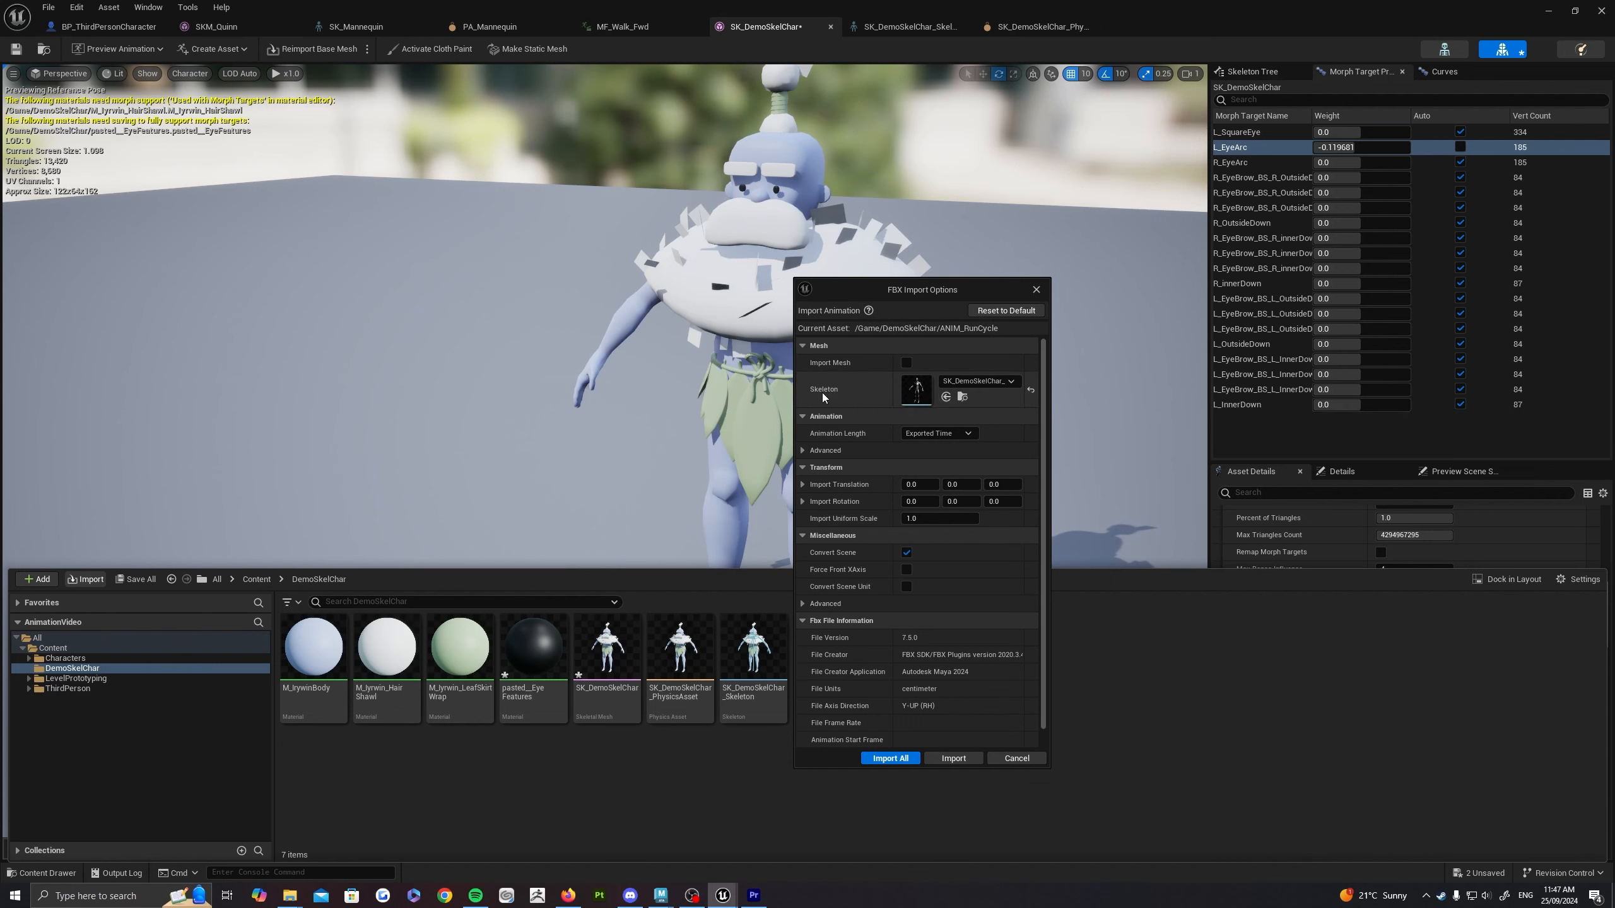
left_click(993, 382)
left_click(995, 382)
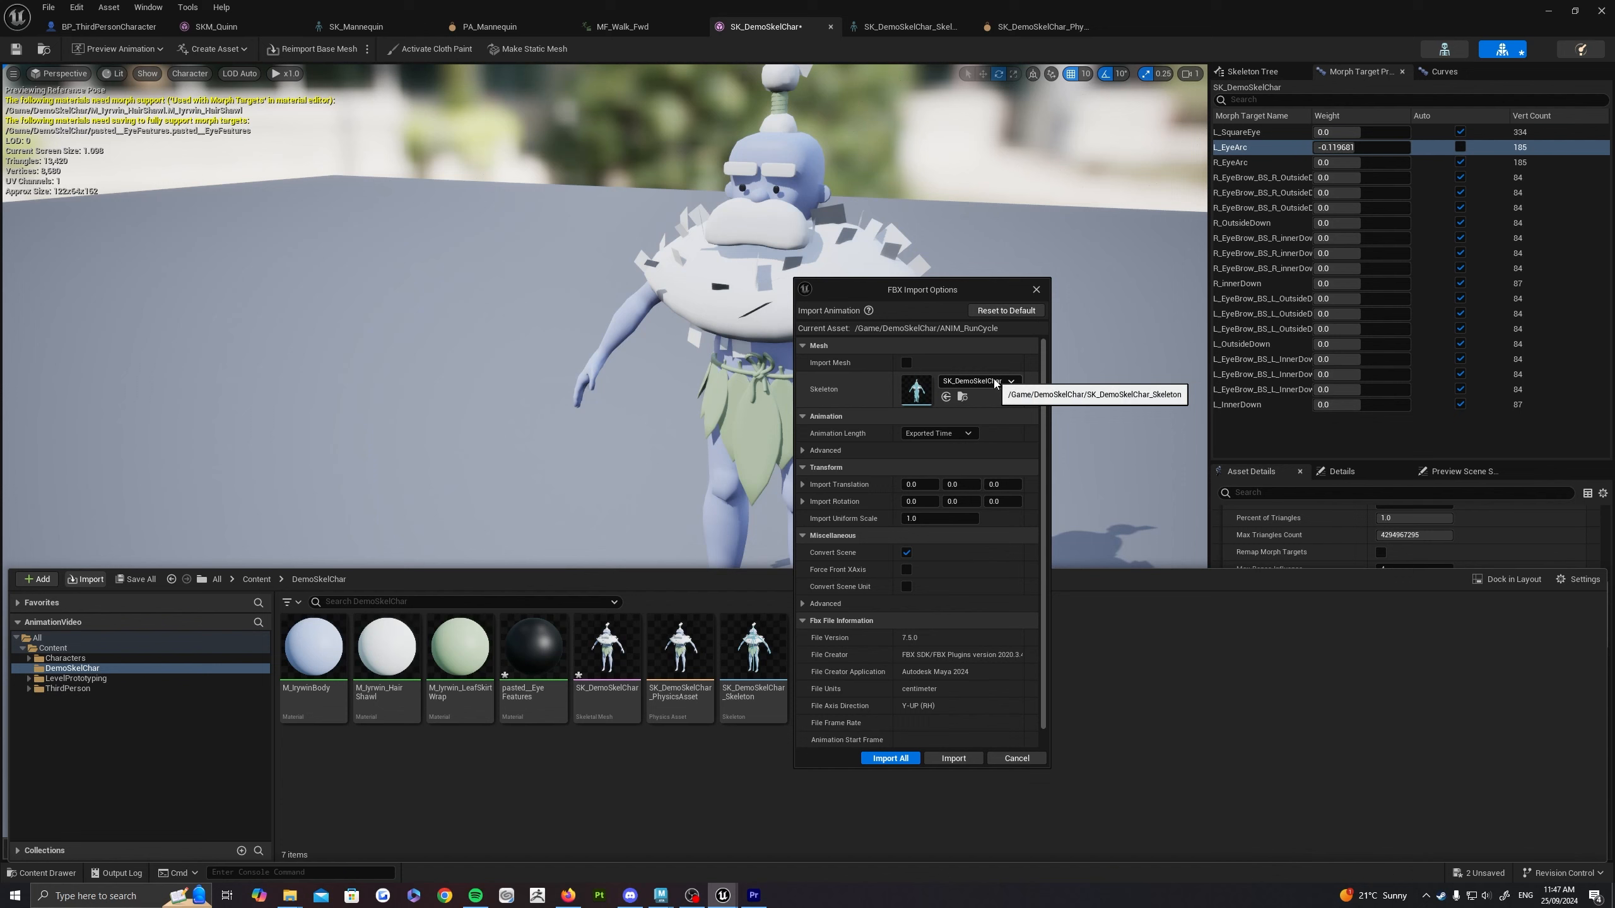
left_click(996, 382)
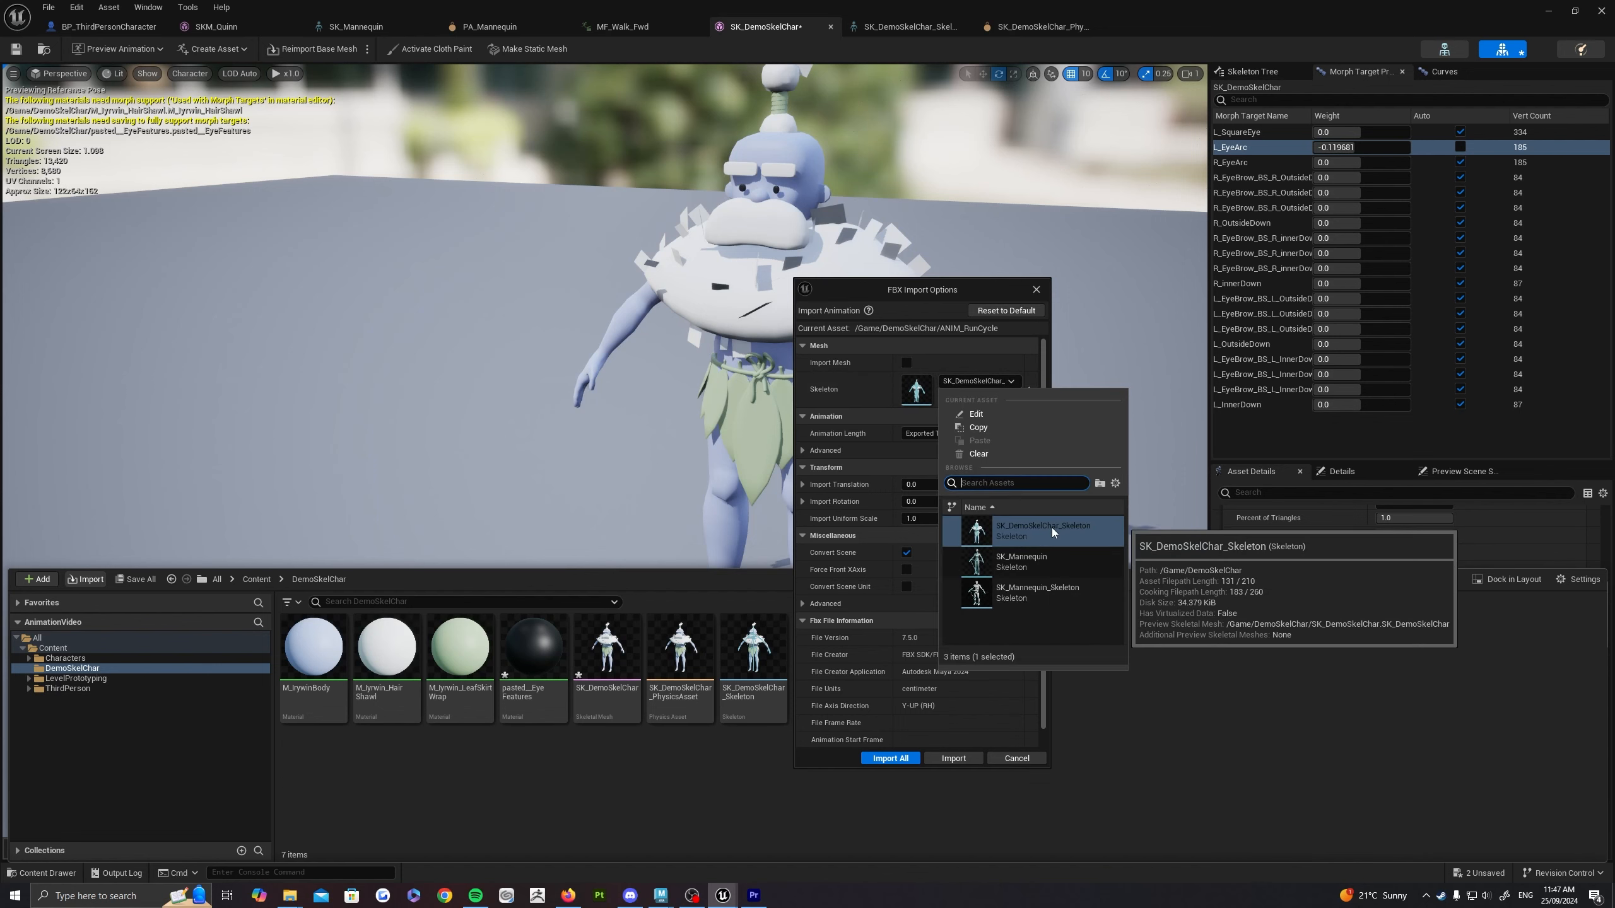
left_click(971, 380)
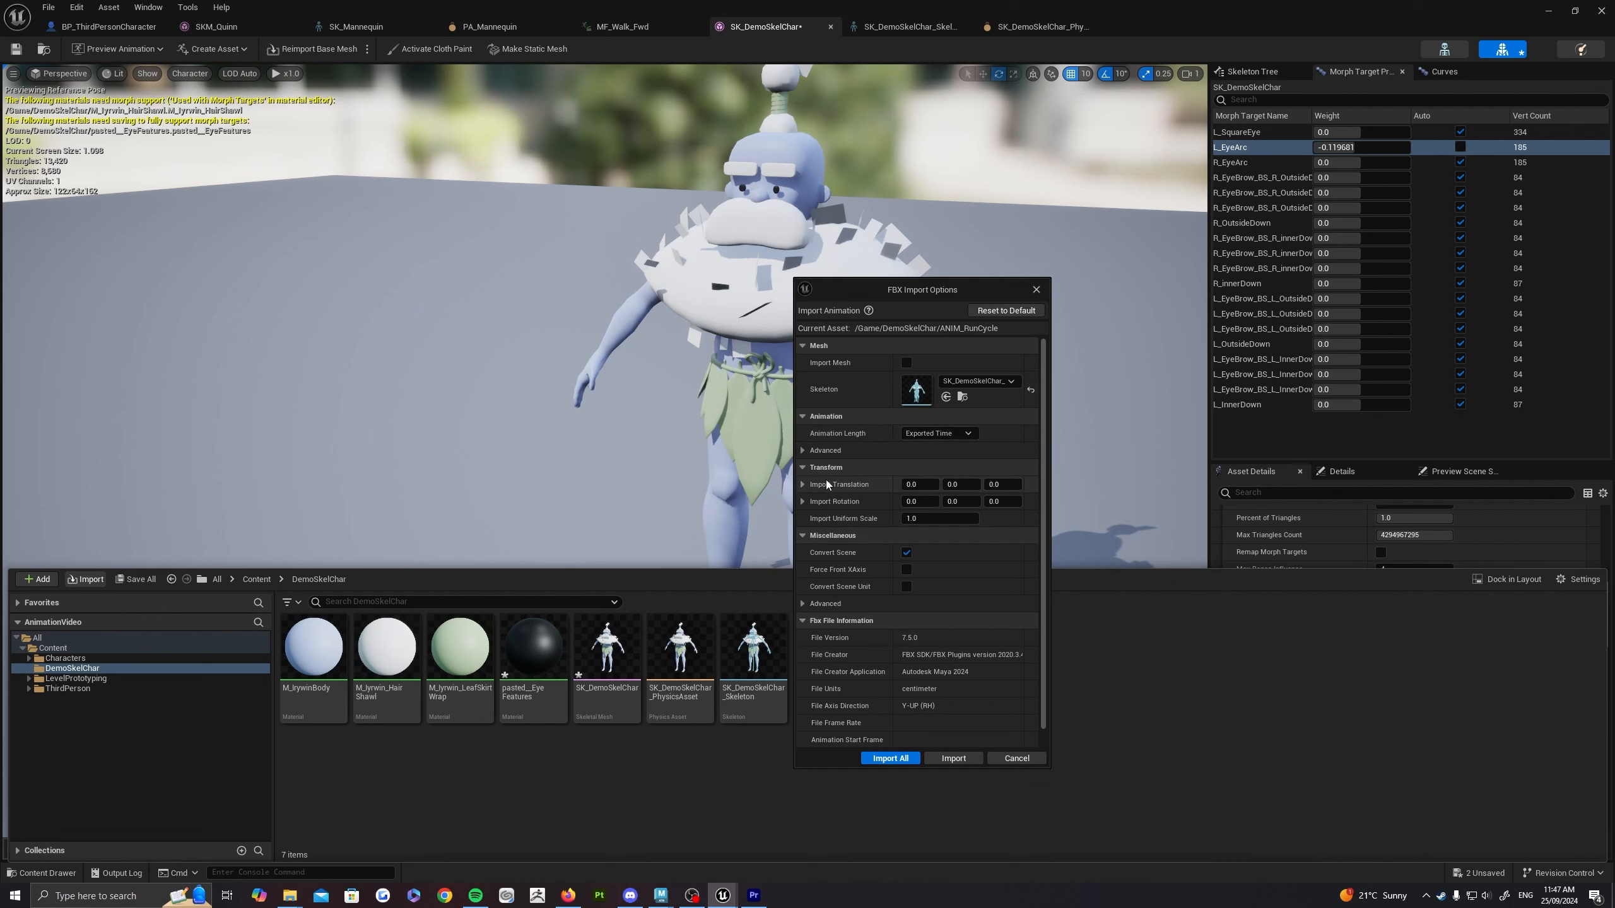
scroll(873, 482, "down", 1)
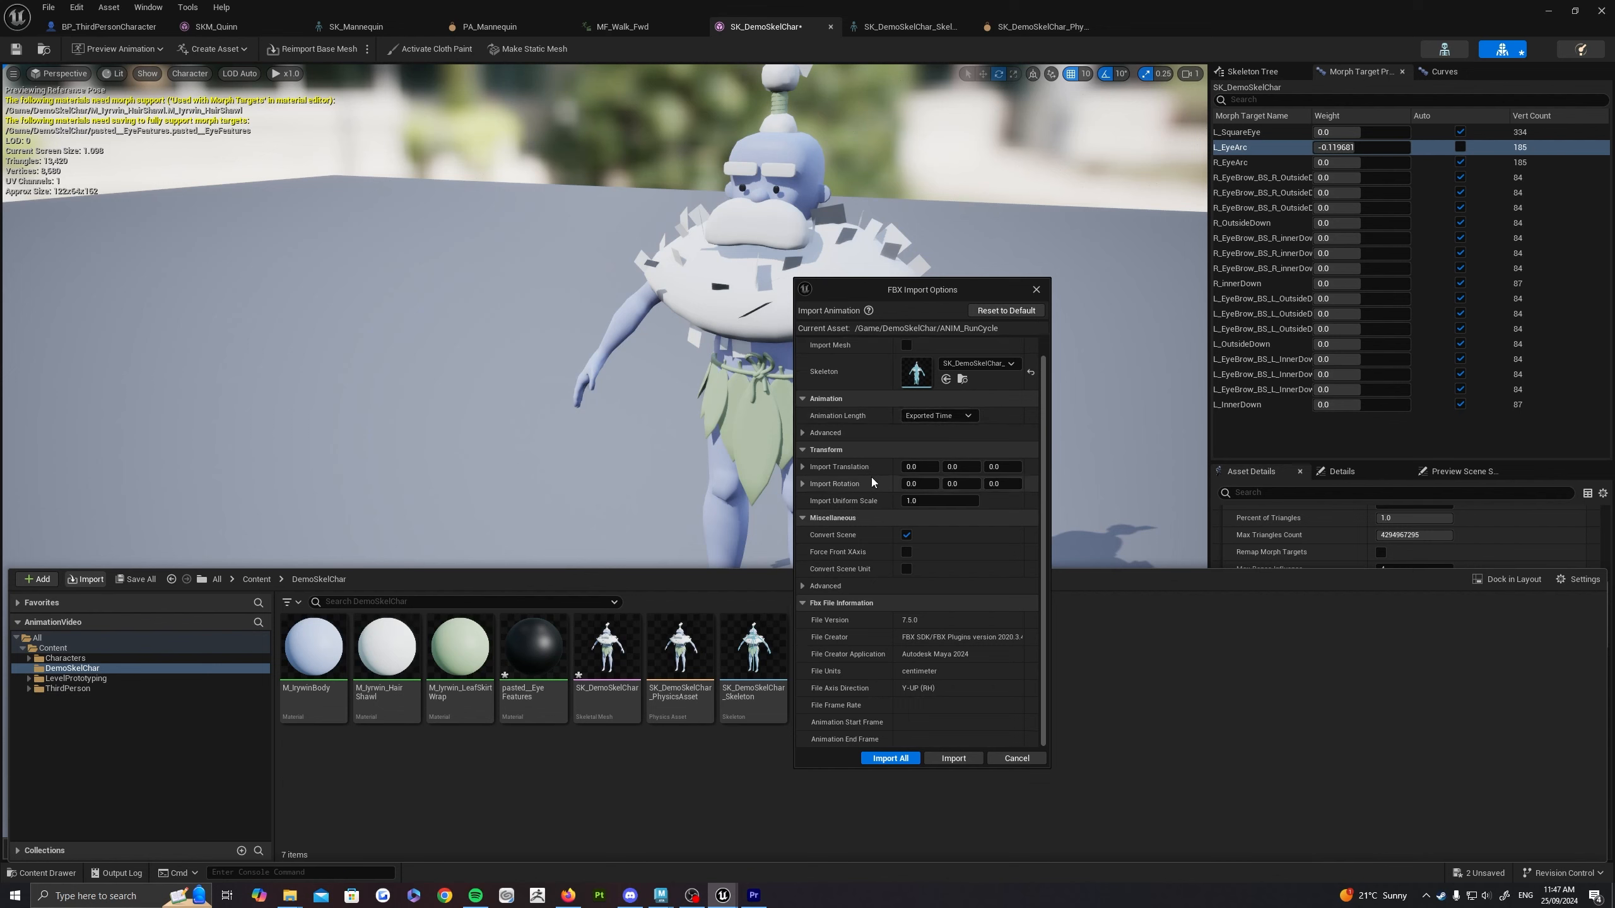
scroll(903, 560, "up", 1)
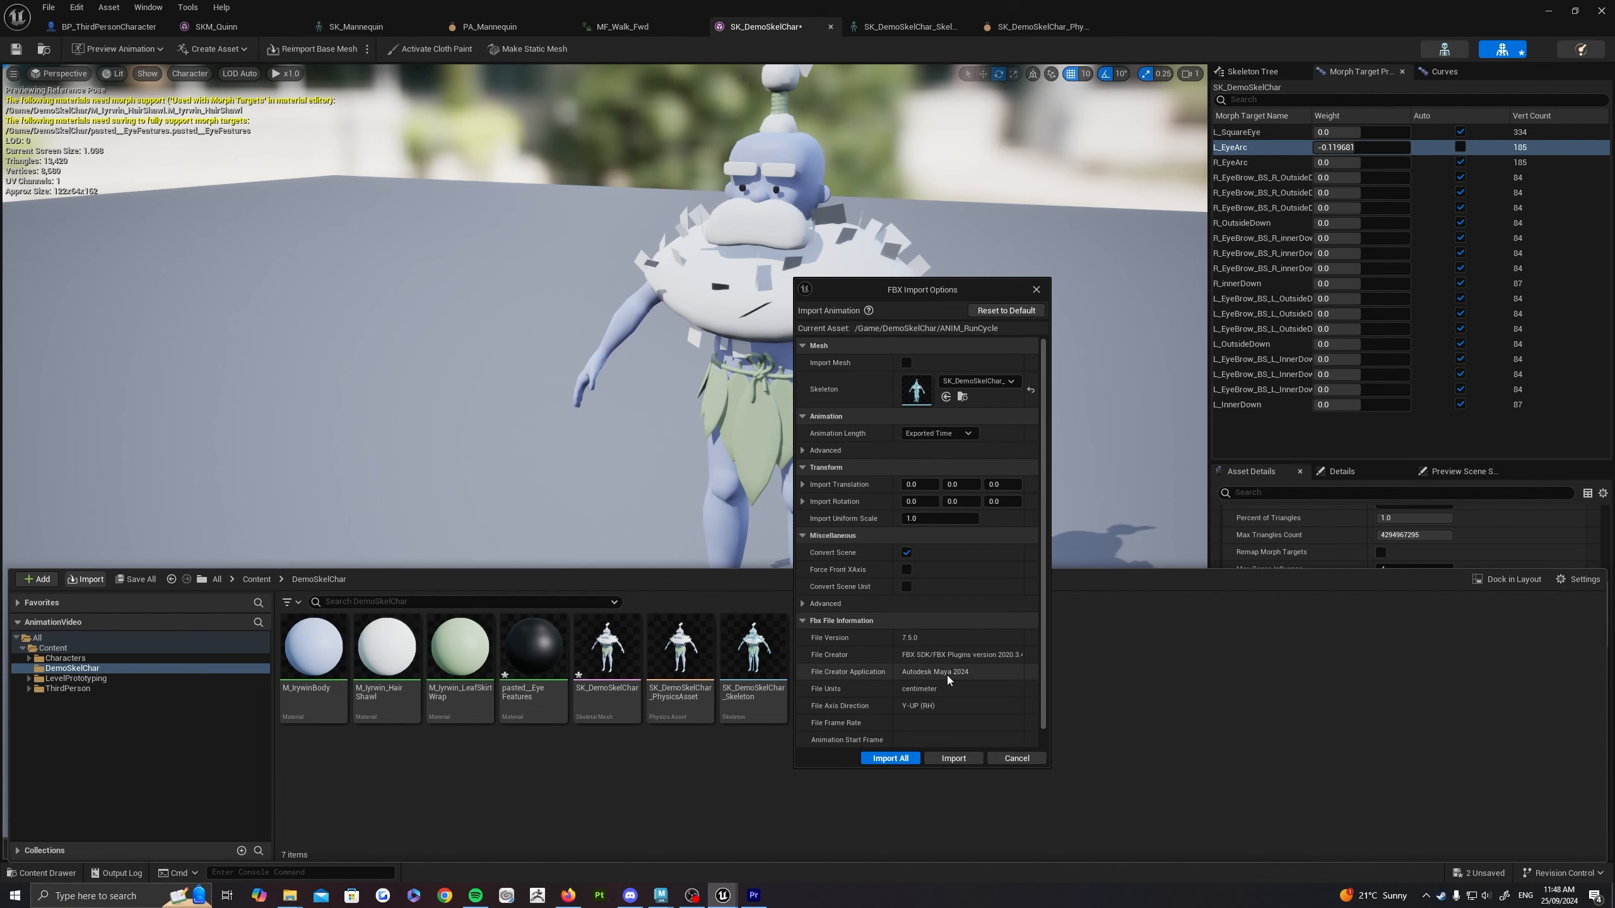
left_click(961, 759)
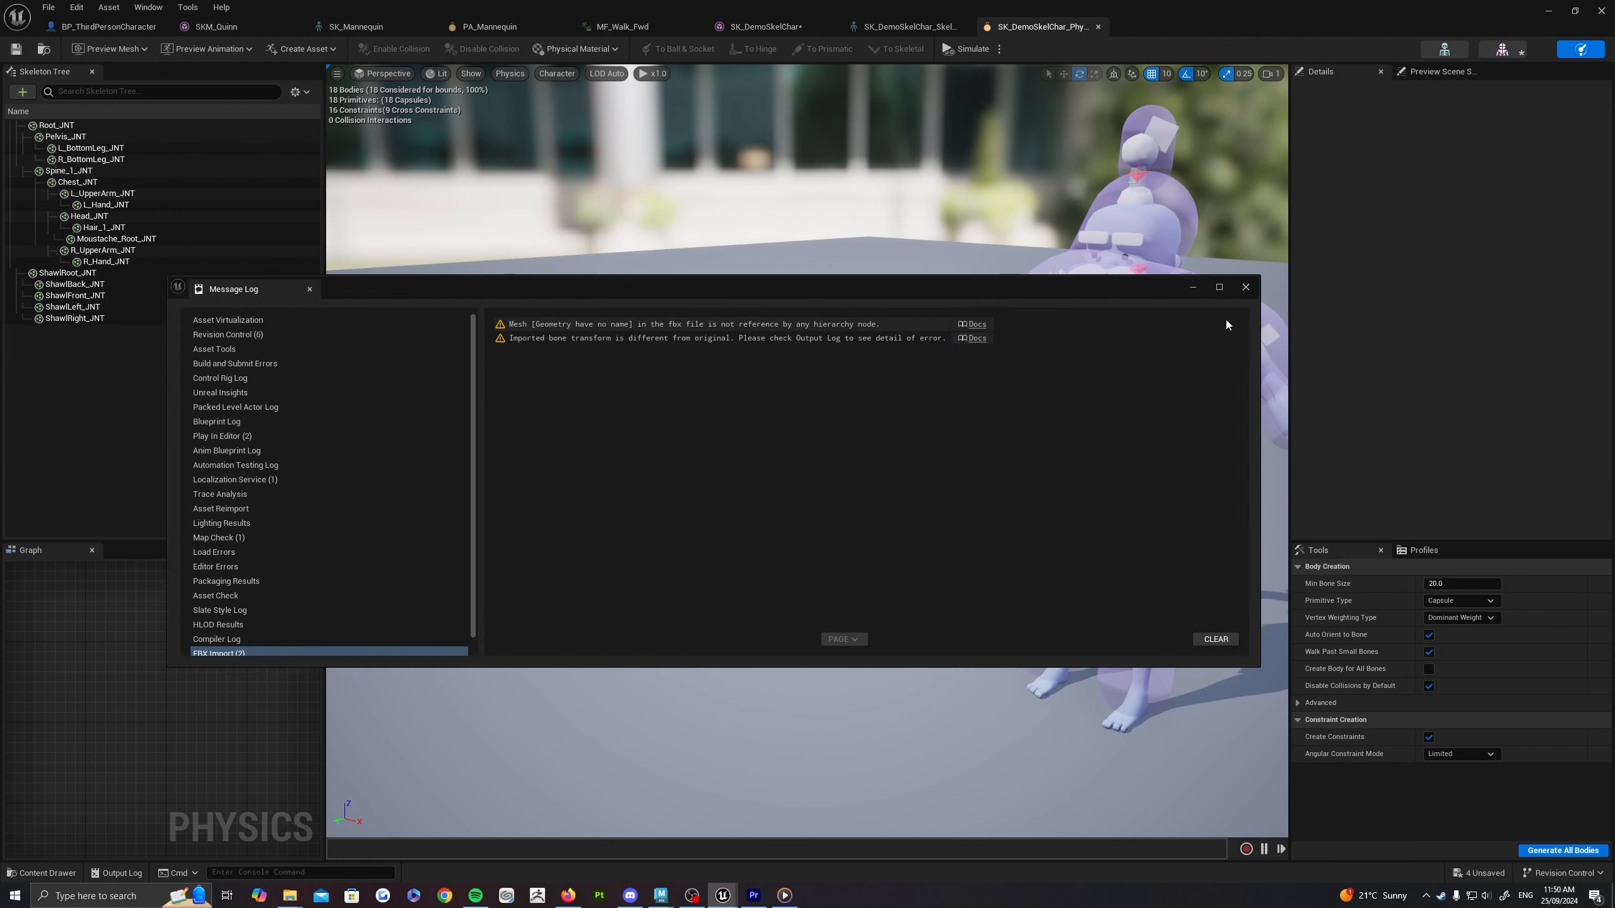
left_click(1245, 287)
Step: Open the imported ANIM_RunCycle animation and compare the character's orientation with the RunCycle.0003 scene in Maya
key("ctrl+space")
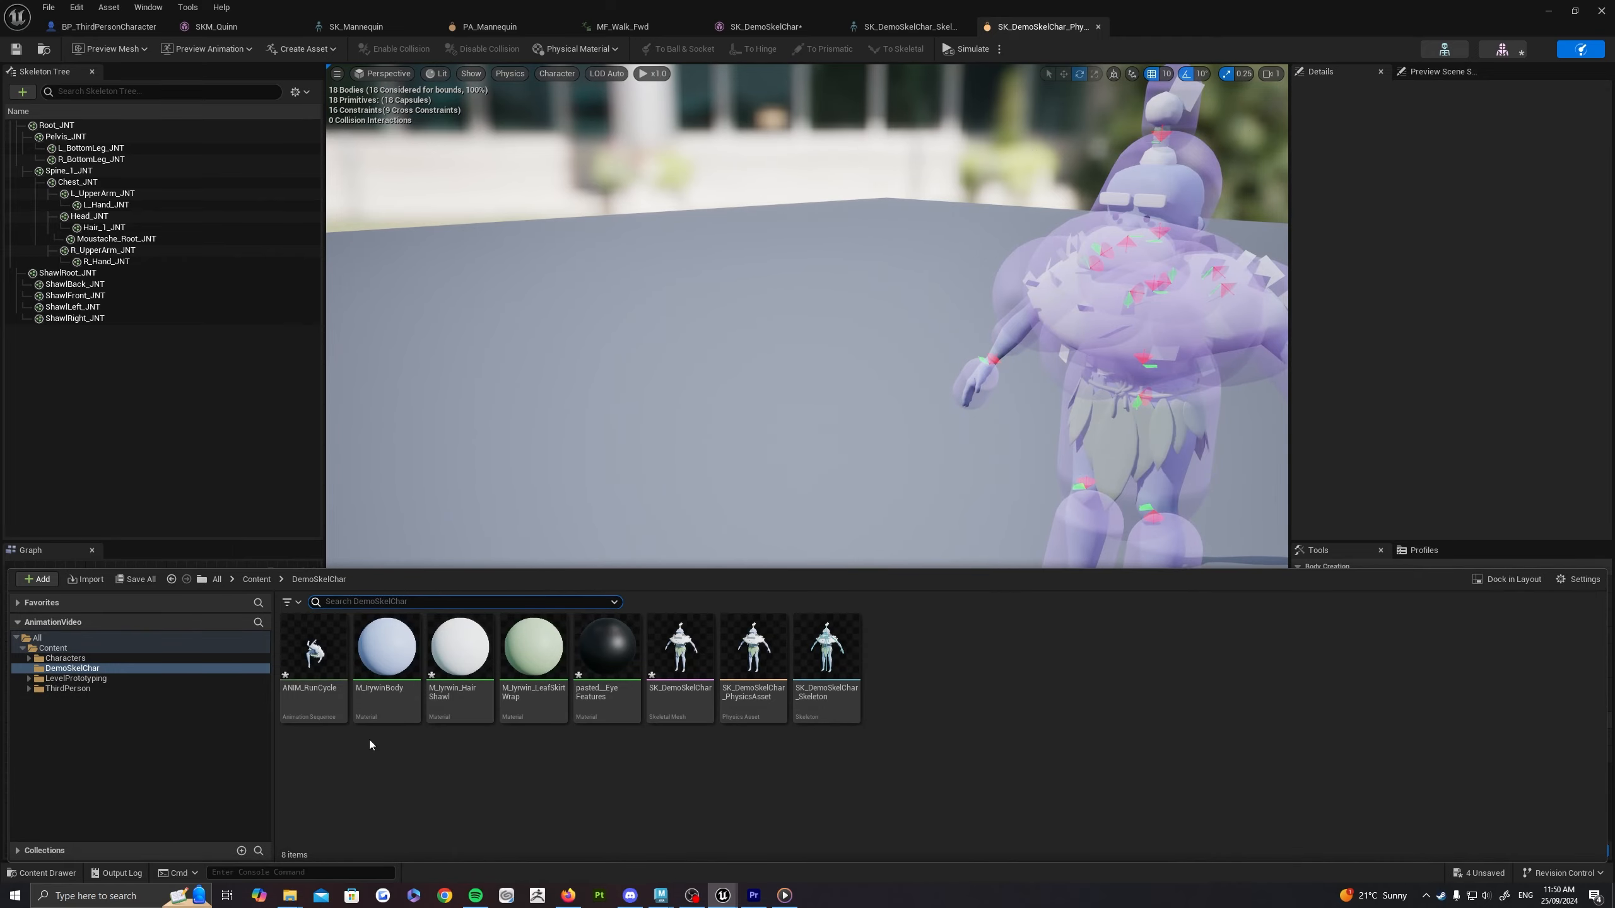
left_click(310, 653)
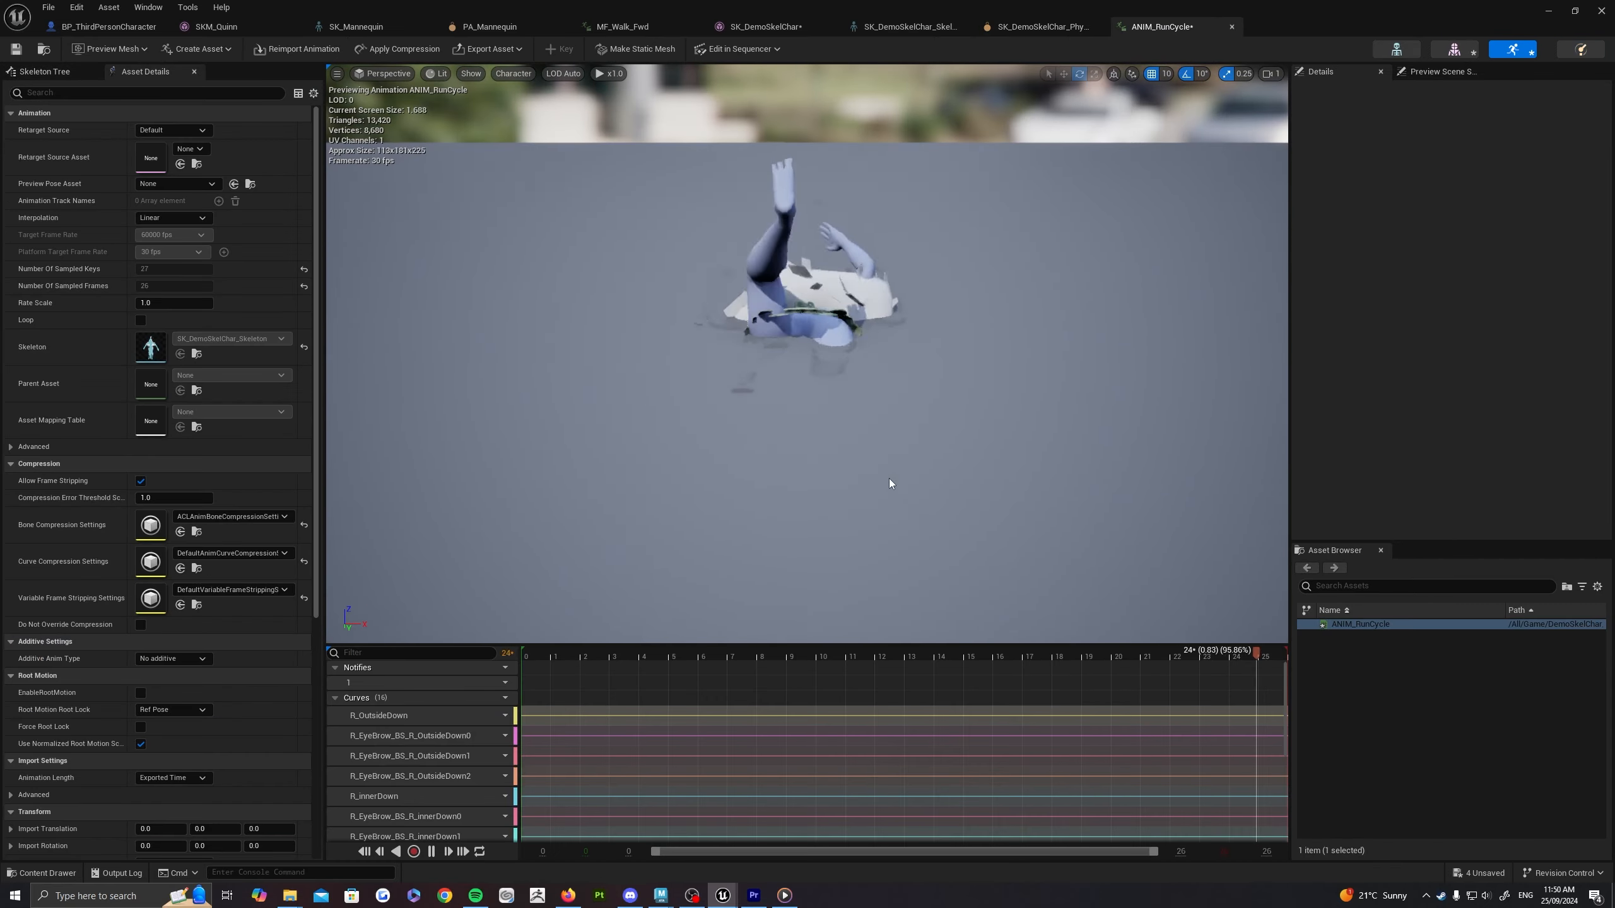
right_click_drag(889, 479, 856, 509)
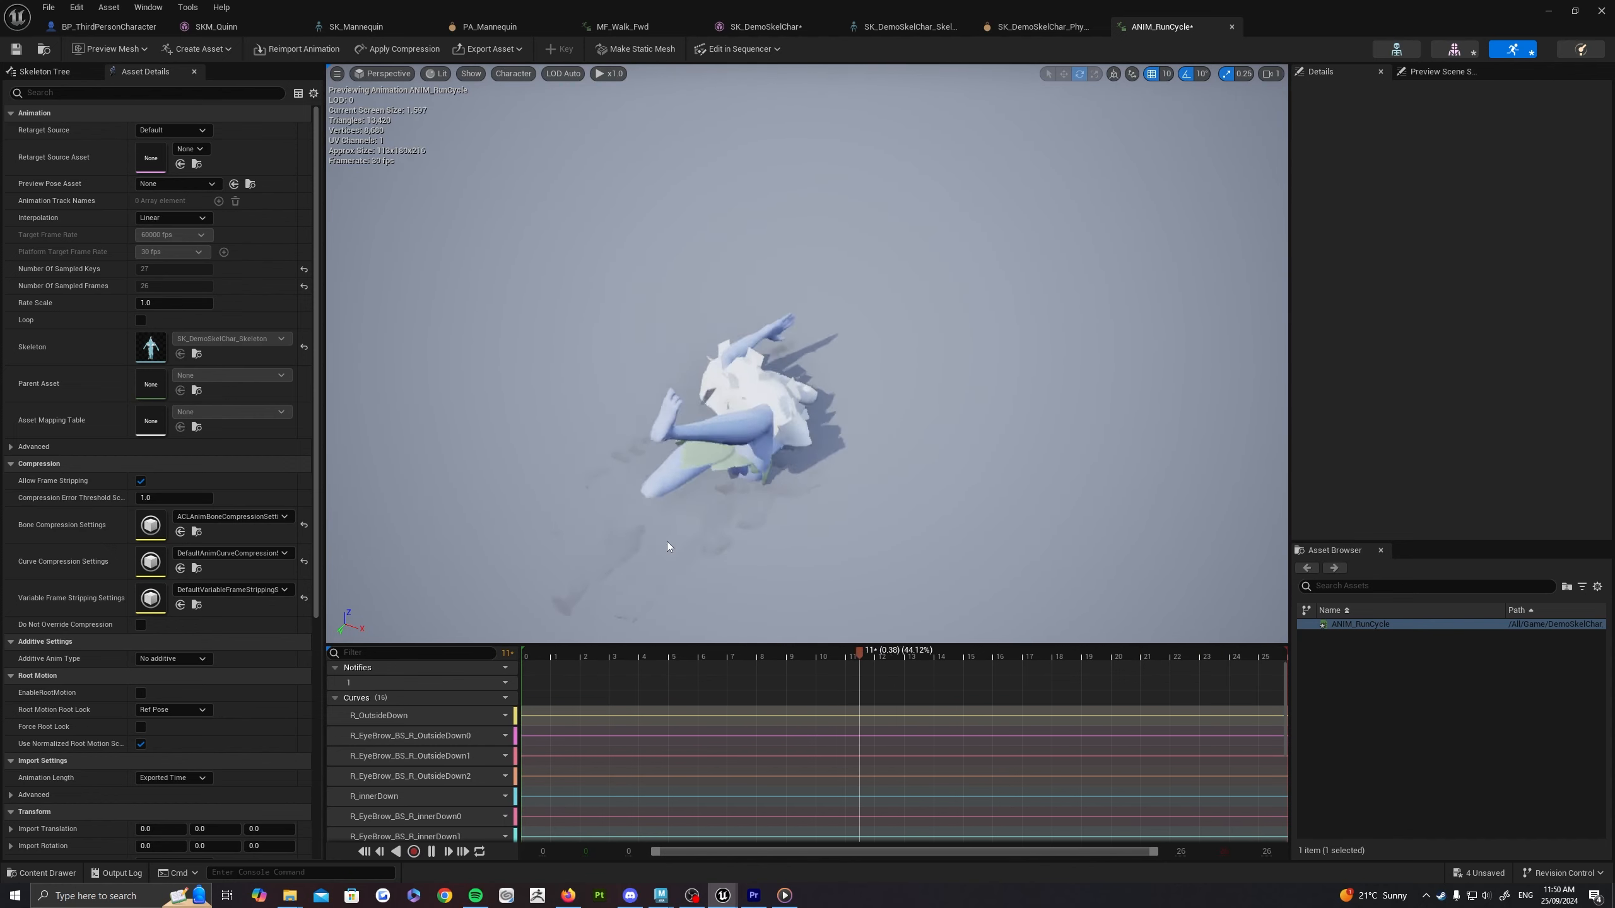
mouse_move(662, 892)
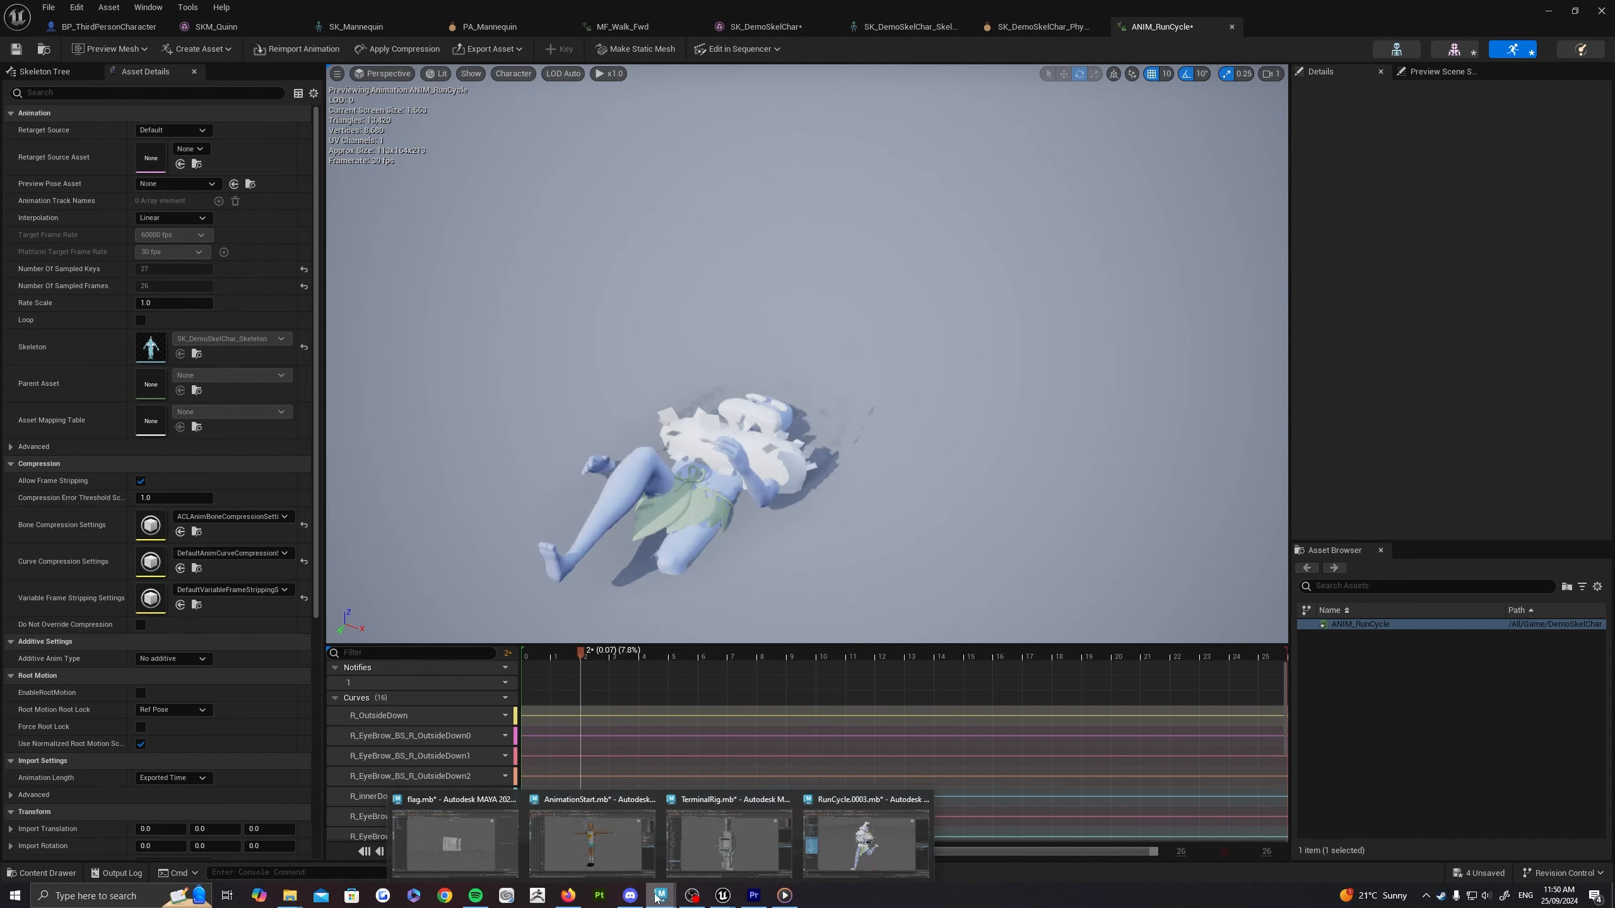
left_click(866, 799)
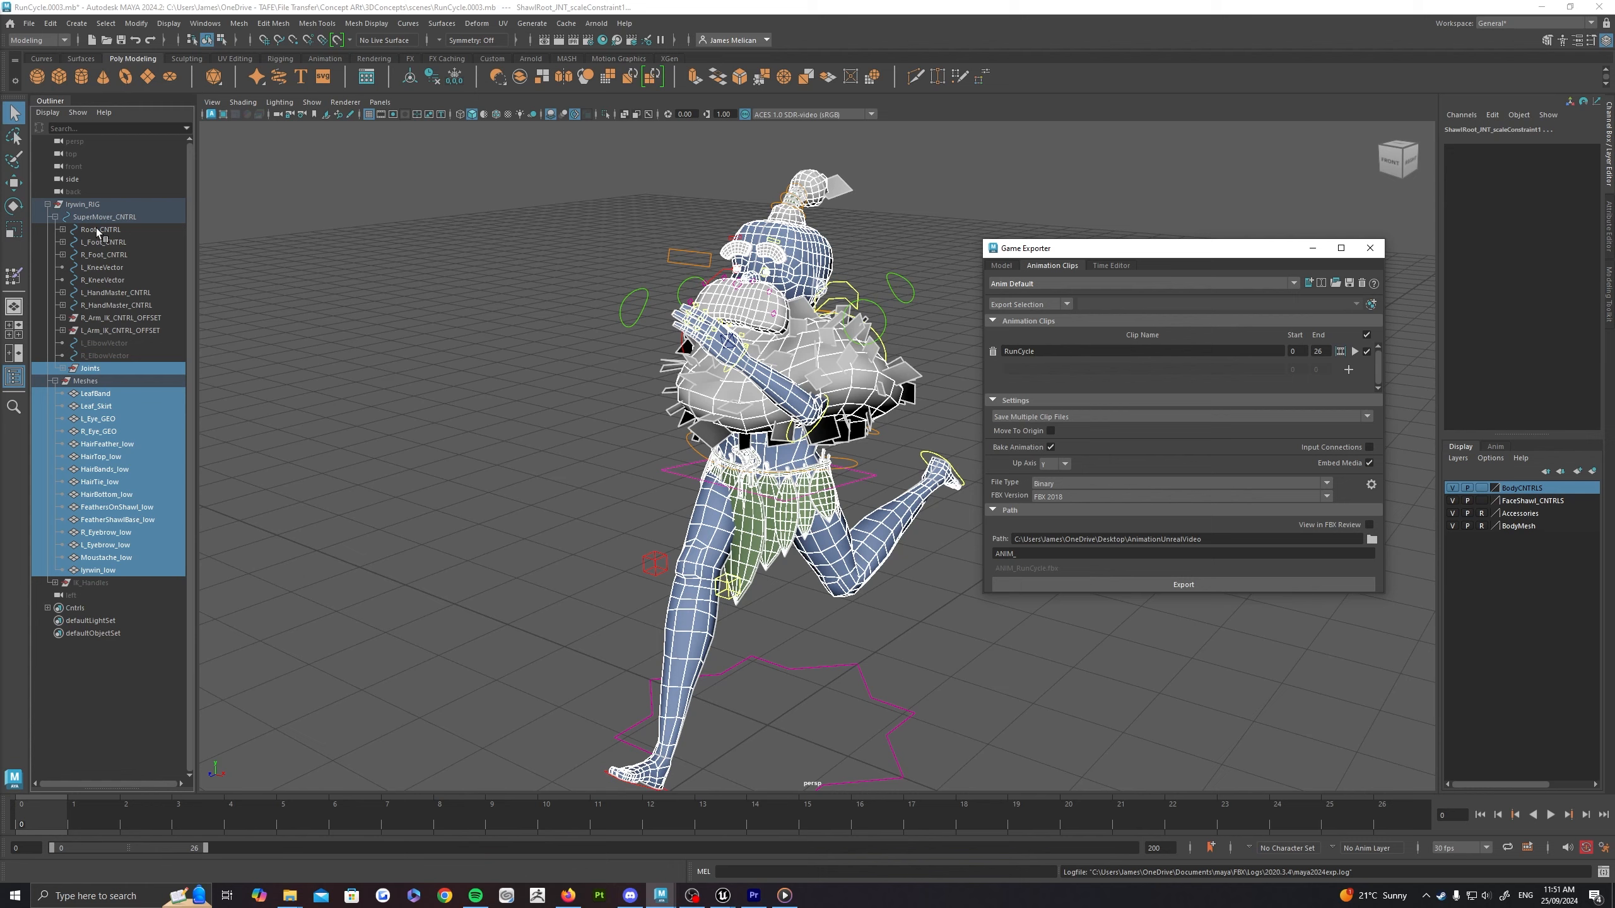
mouse_move(735, 897)
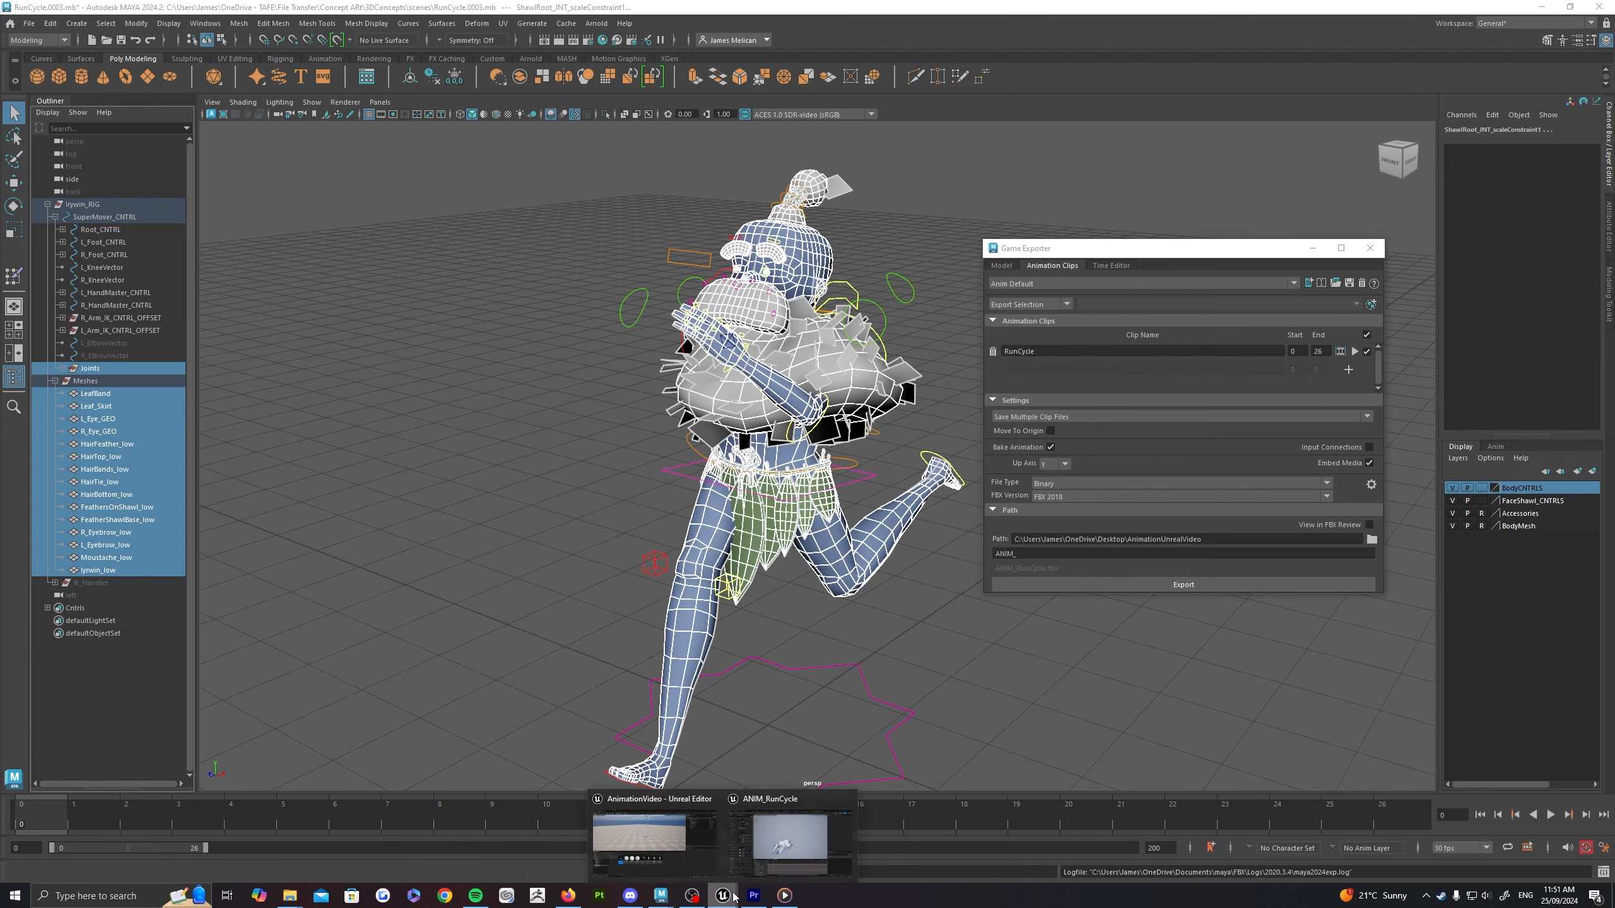
Step: Back in Unreal Engine, set ANIM_RunCycle's X import rotation to 90, reimport the animation and dismiss the message log
left_click(783, 833)
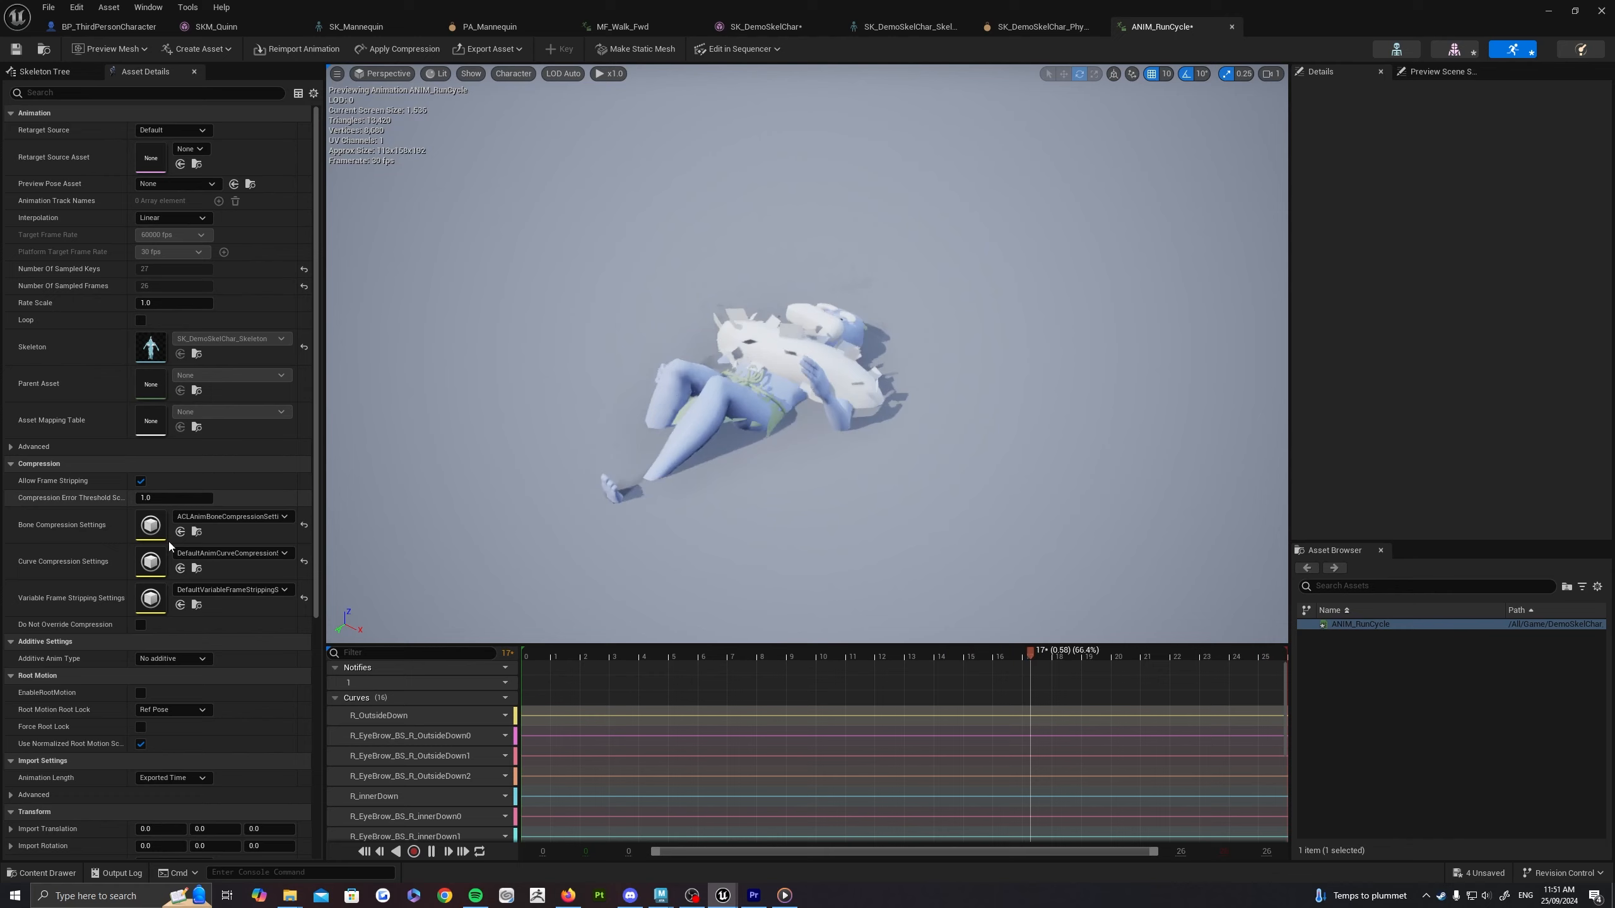
scroll(58, 778, "down", 3)
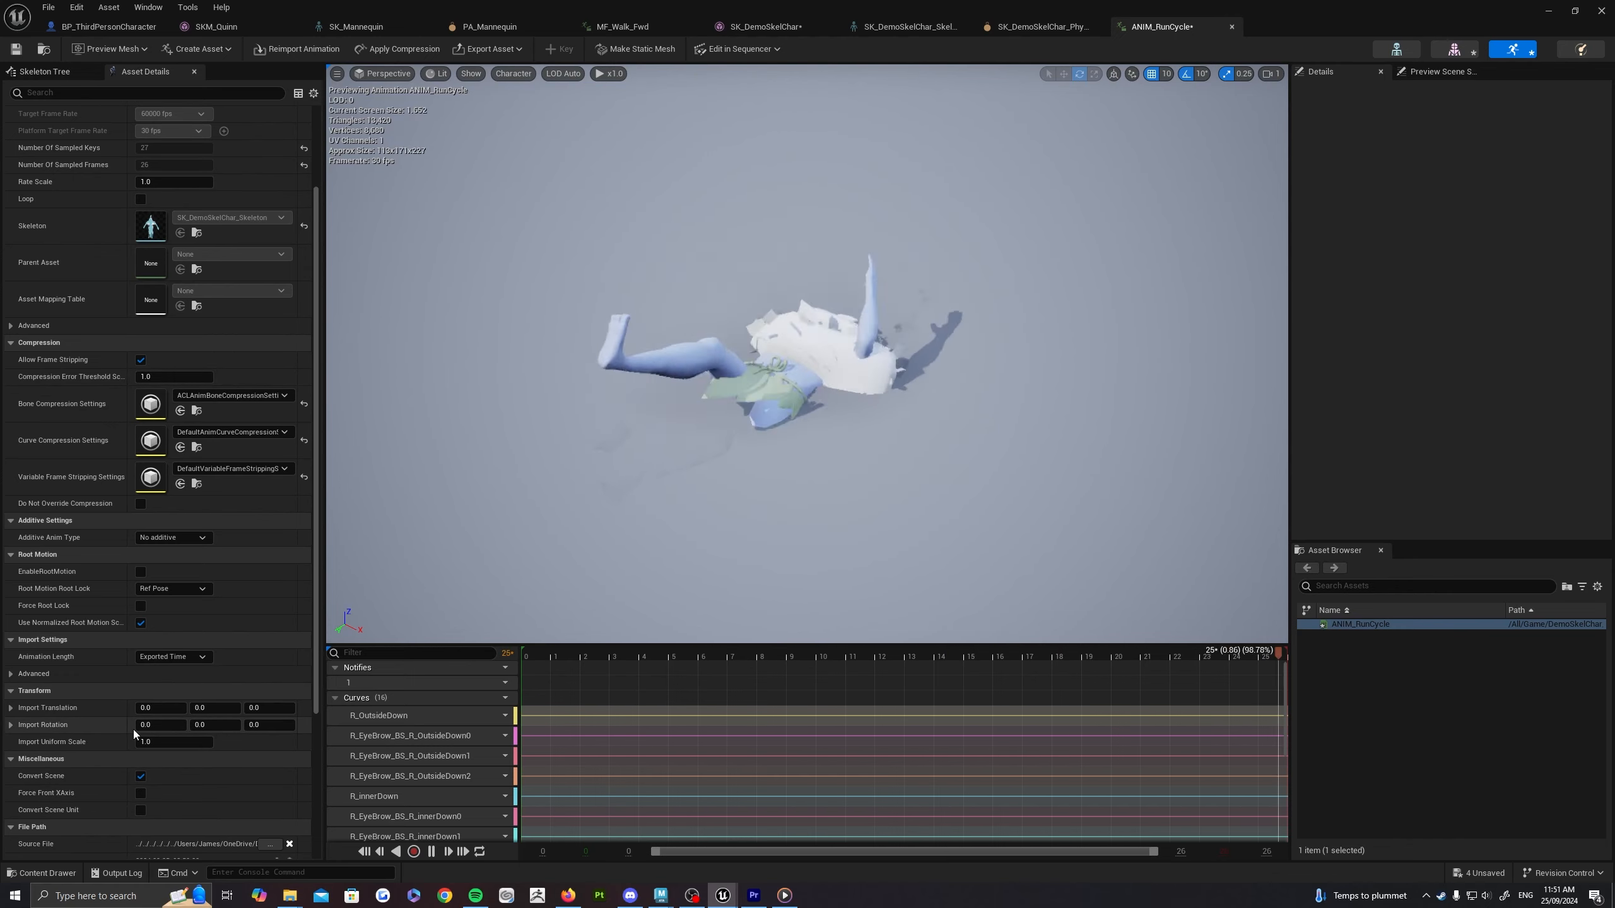
left_click(156, 725)
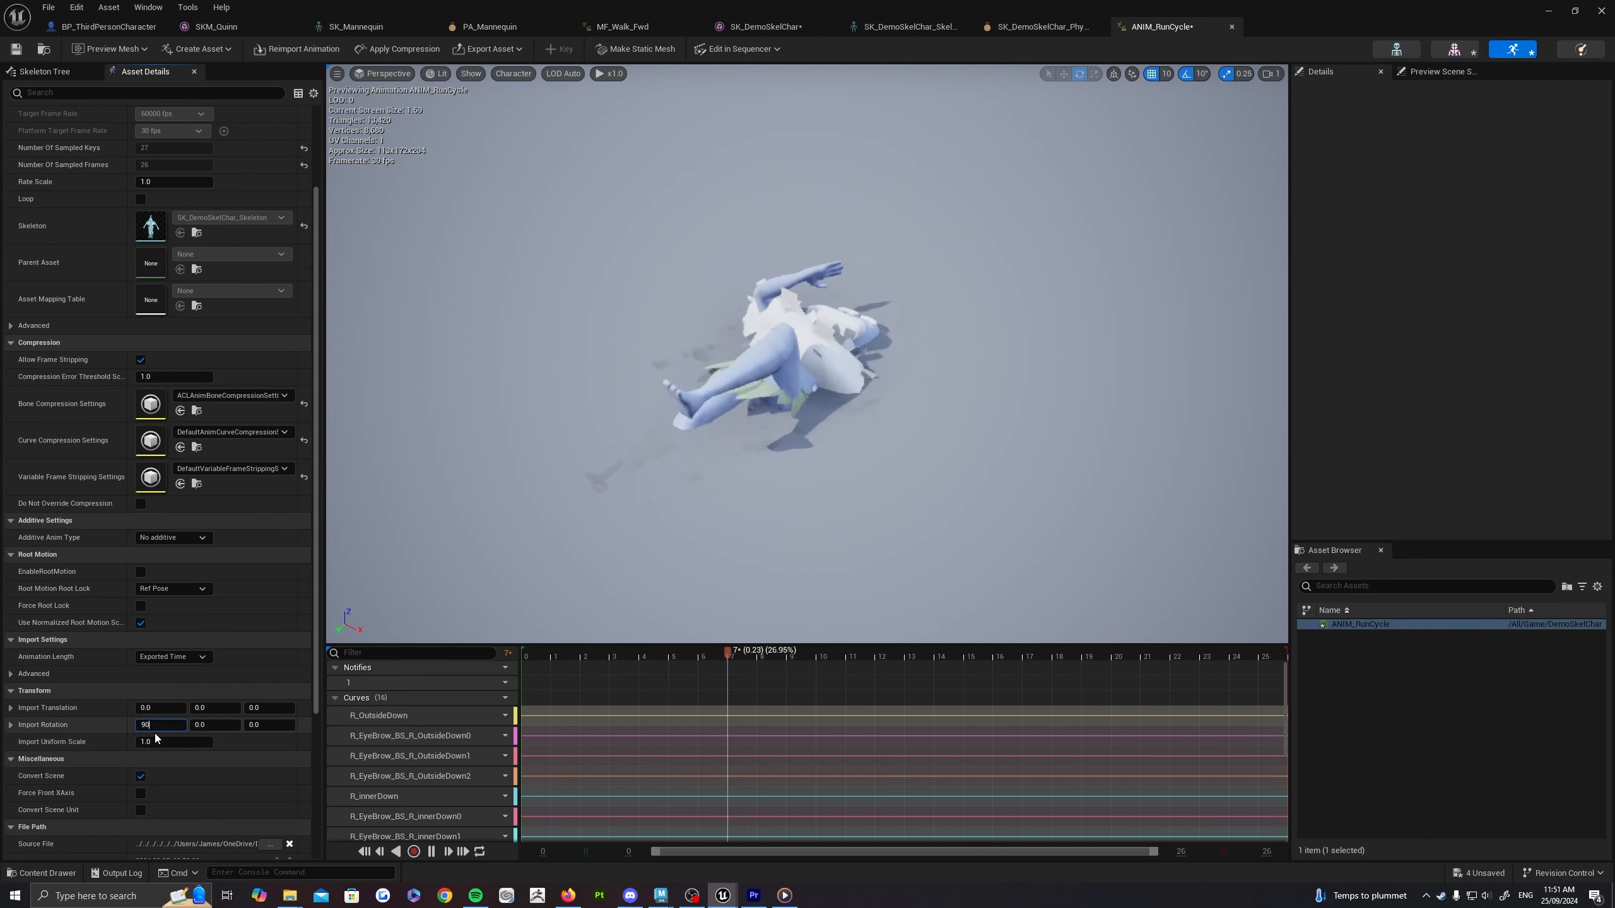
type("90")
key("Return")
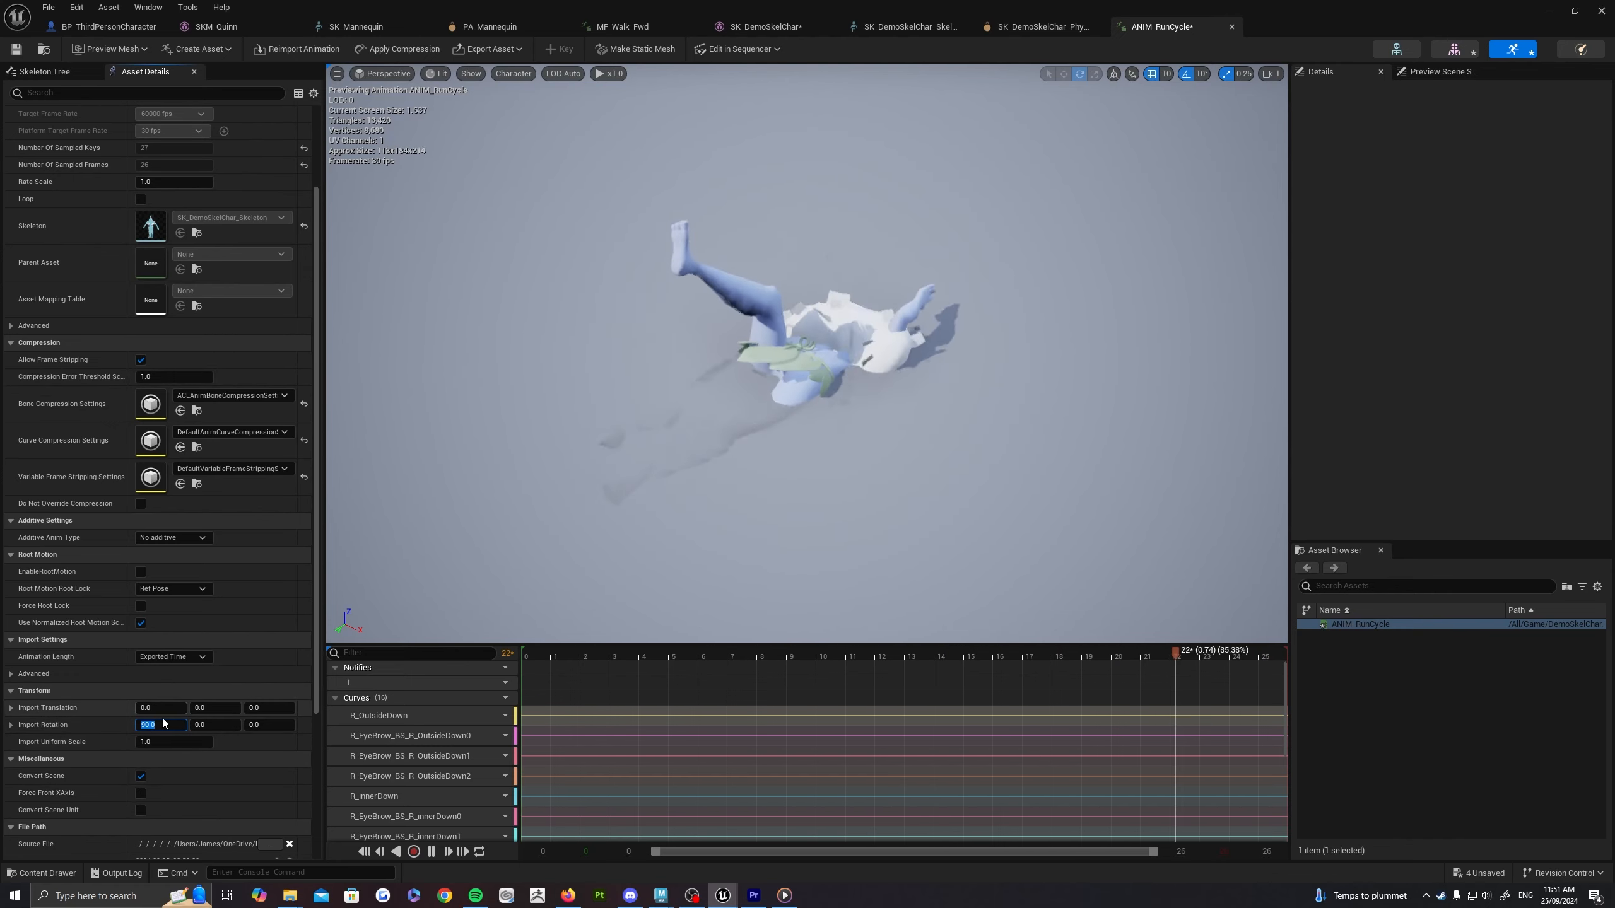
left_click(304, 48)
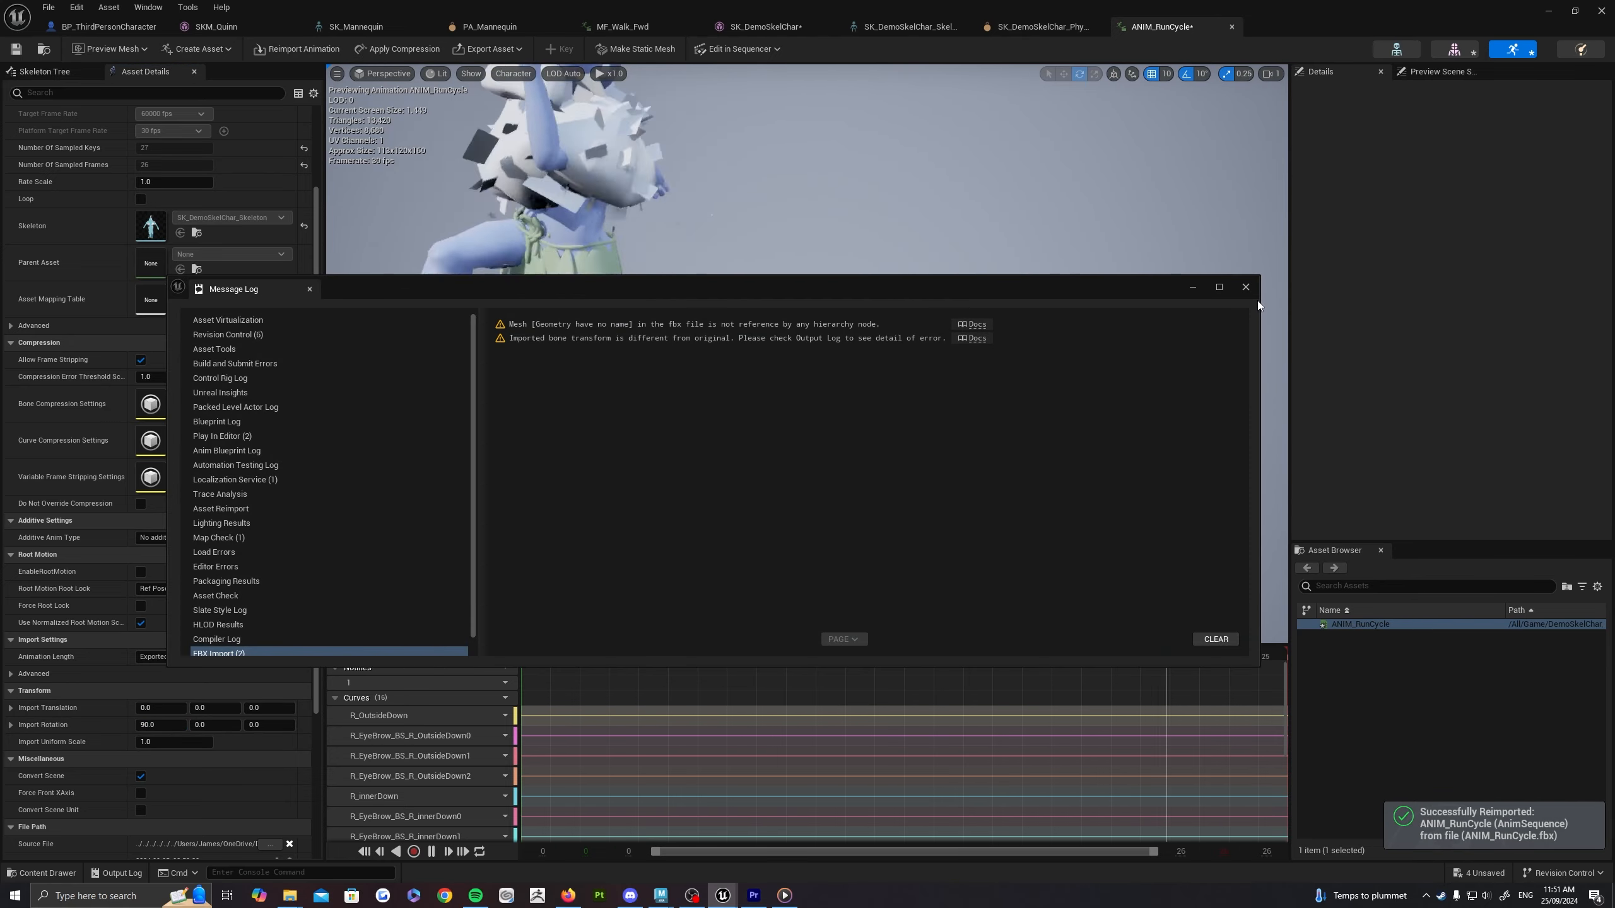
left_click(1246, 287)
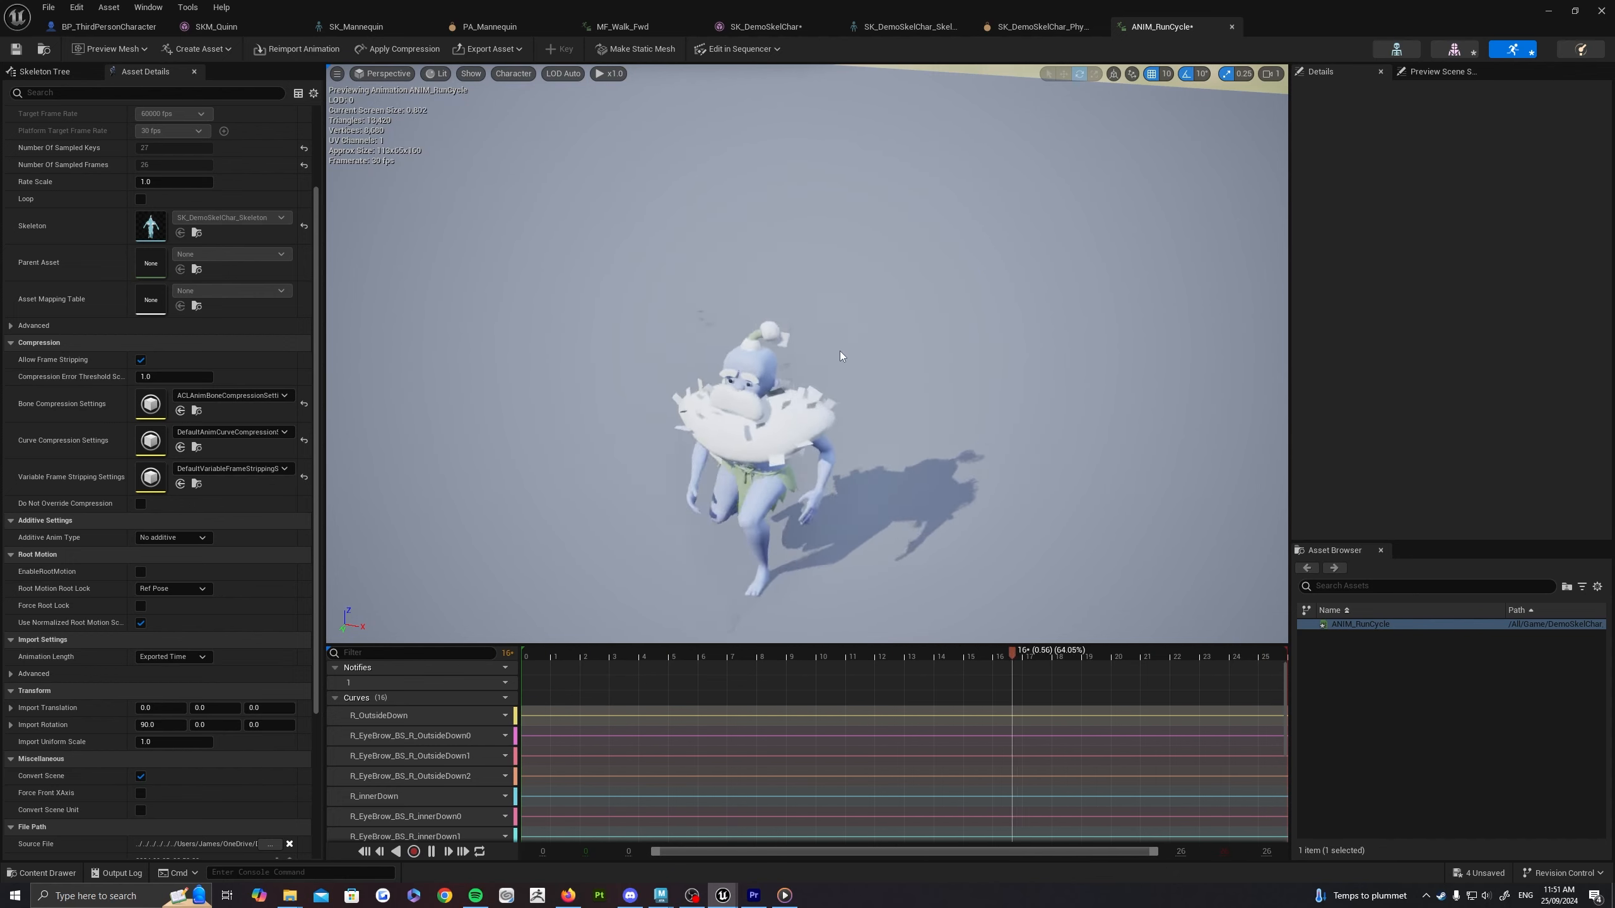
Step: Examine the reimported run cycle in the preview and the character's assets in the DemoSkelChar folder
right_click_drag(727, 482, 766, 439)
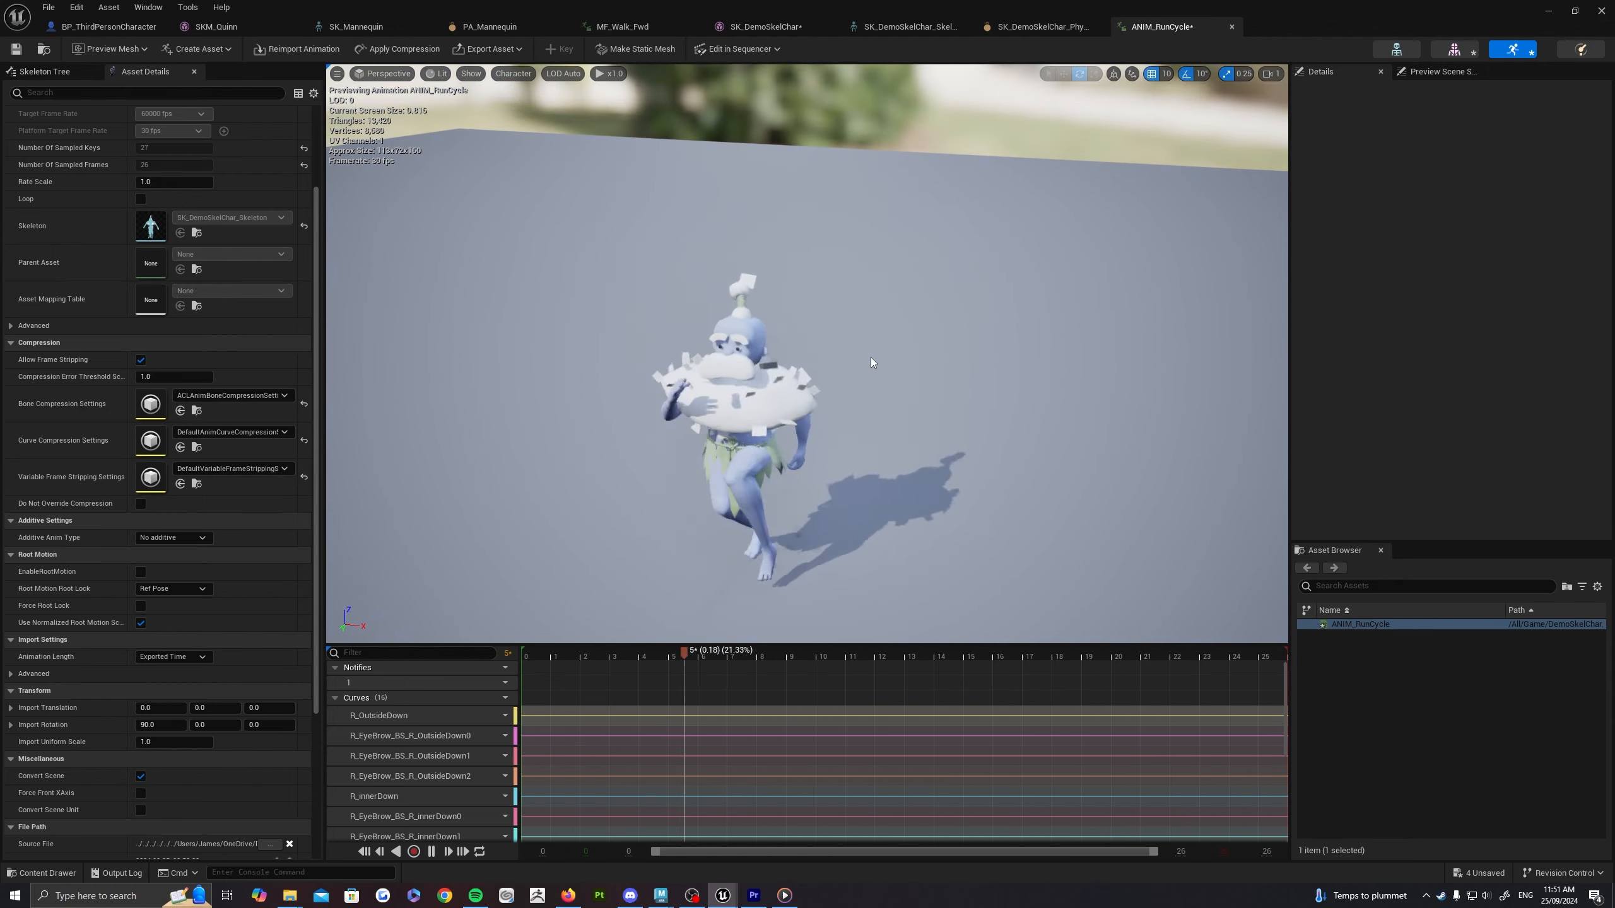
key("ctrl+space")
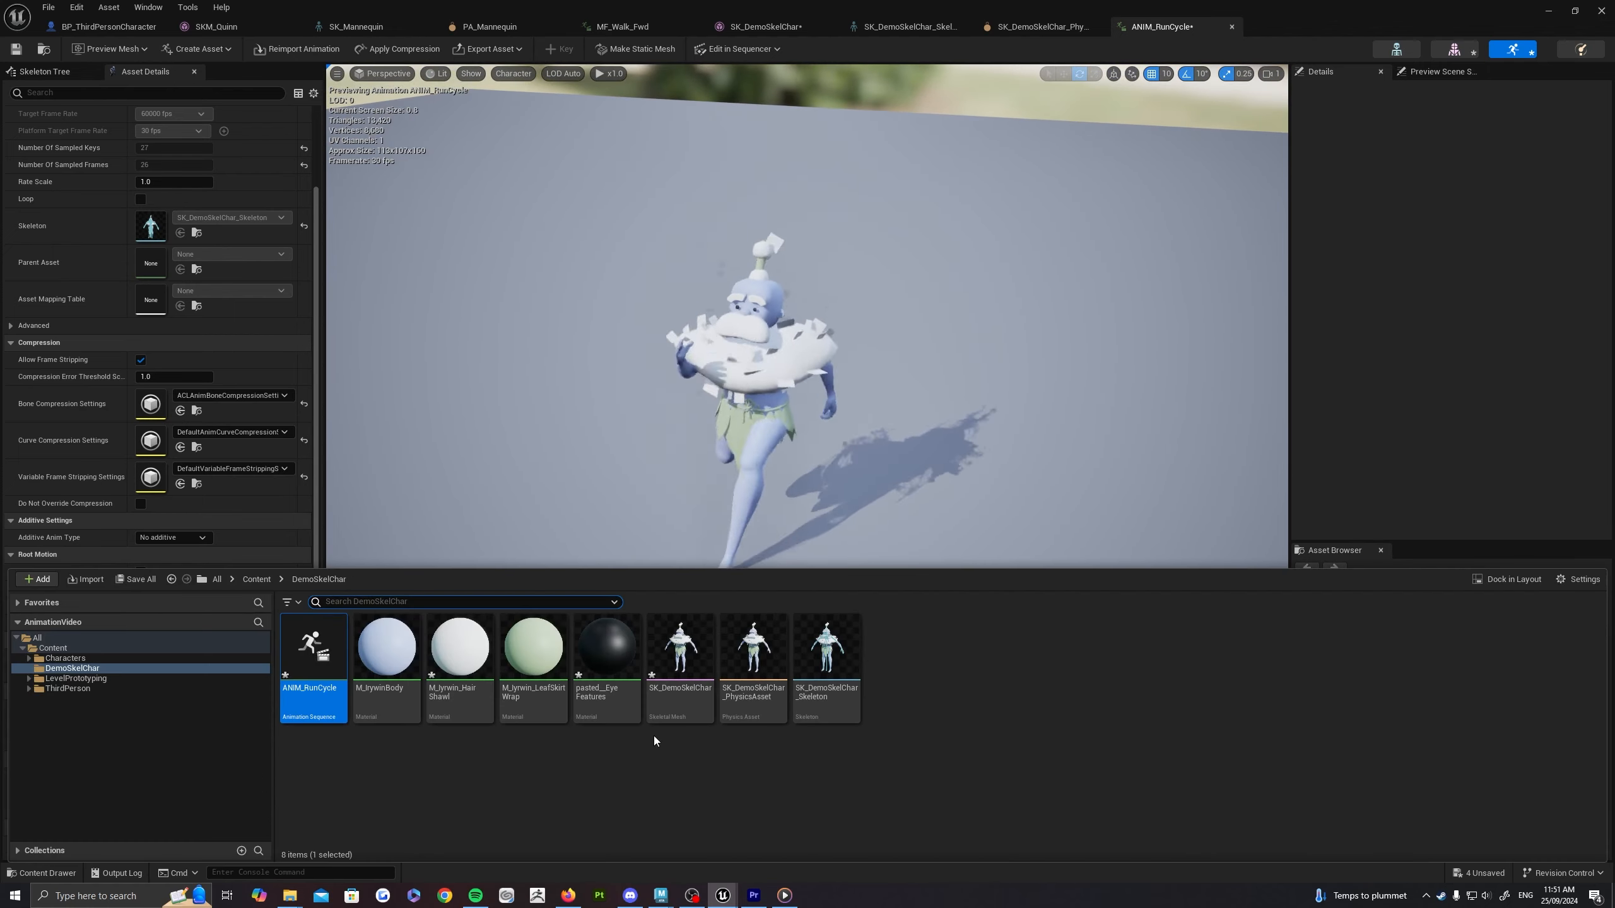
mouse_move(691, 651)
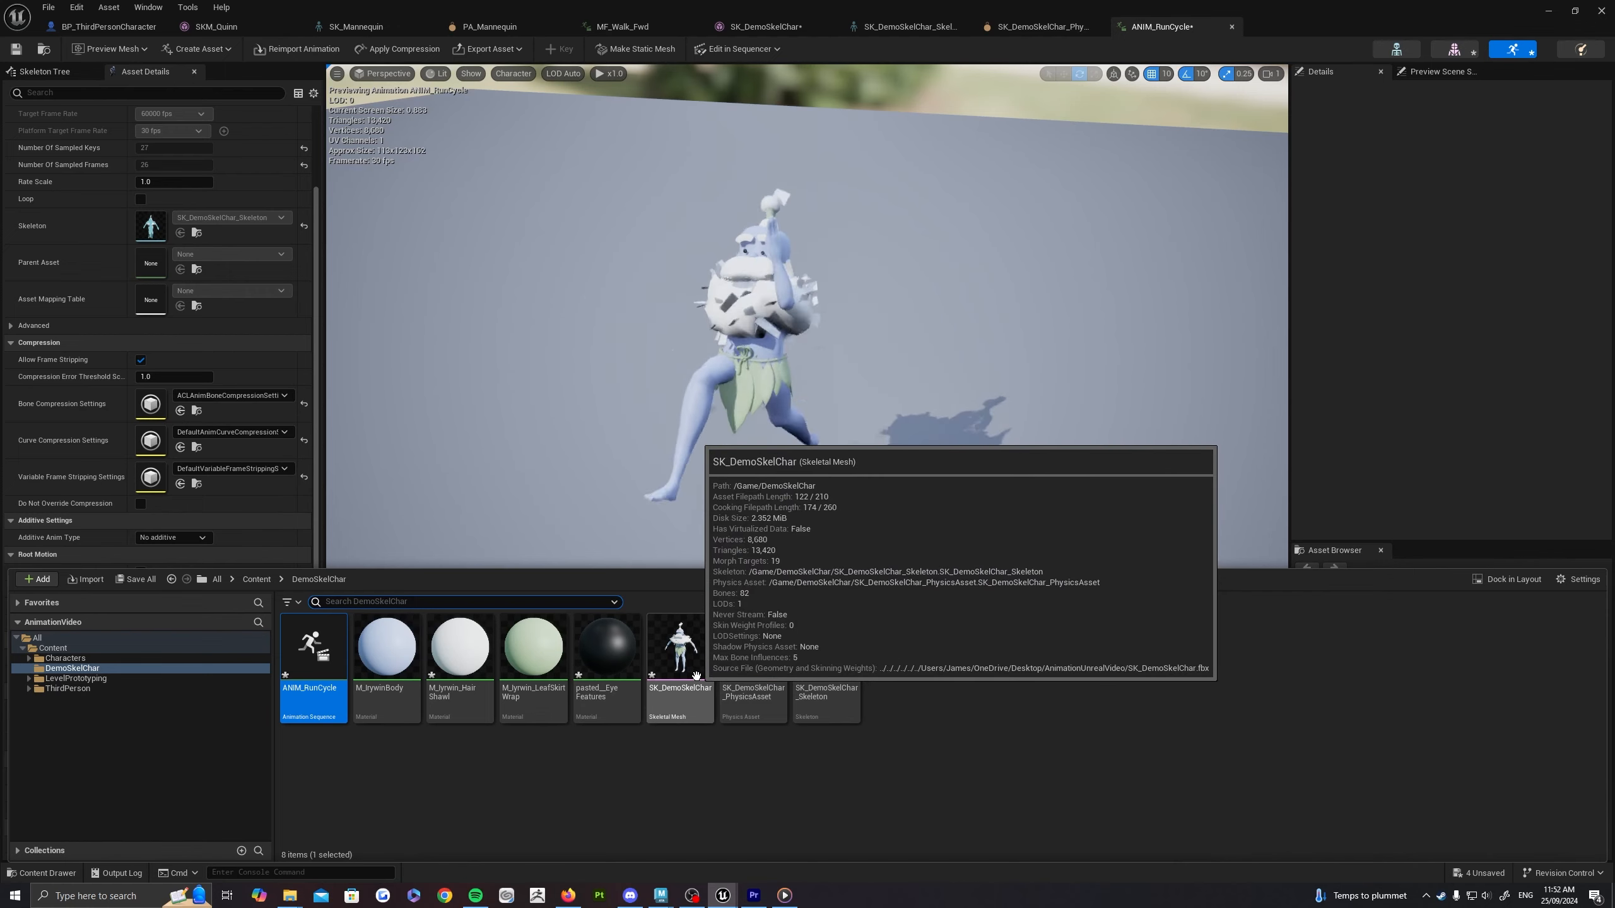
mouse_move(774, 658)
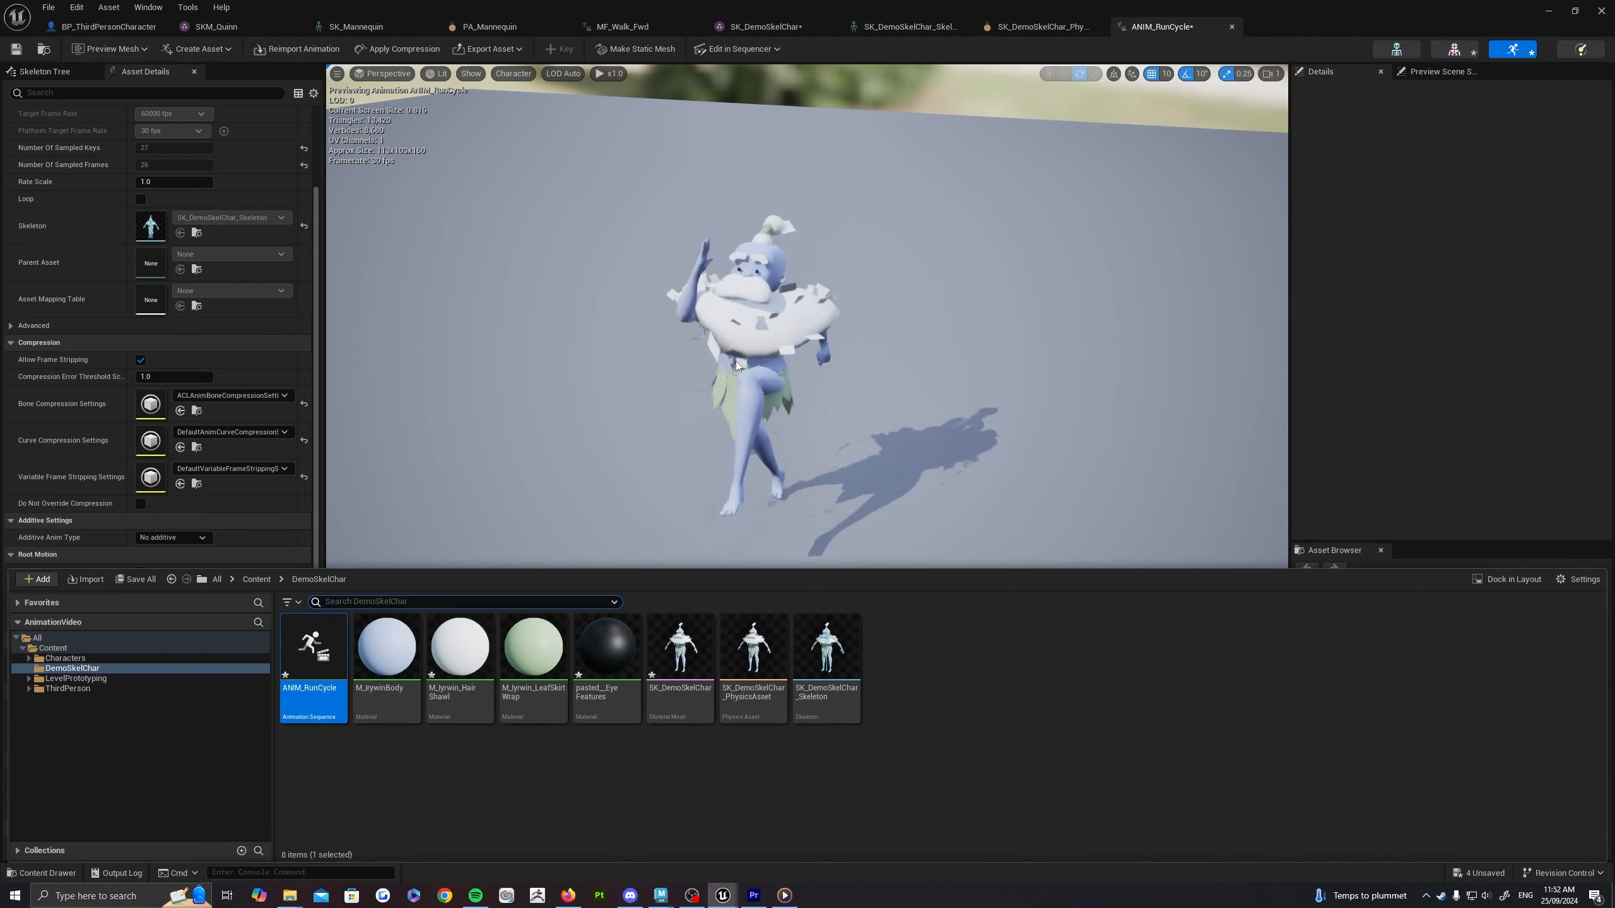
right_click_drag(877, 334, 860, 344)
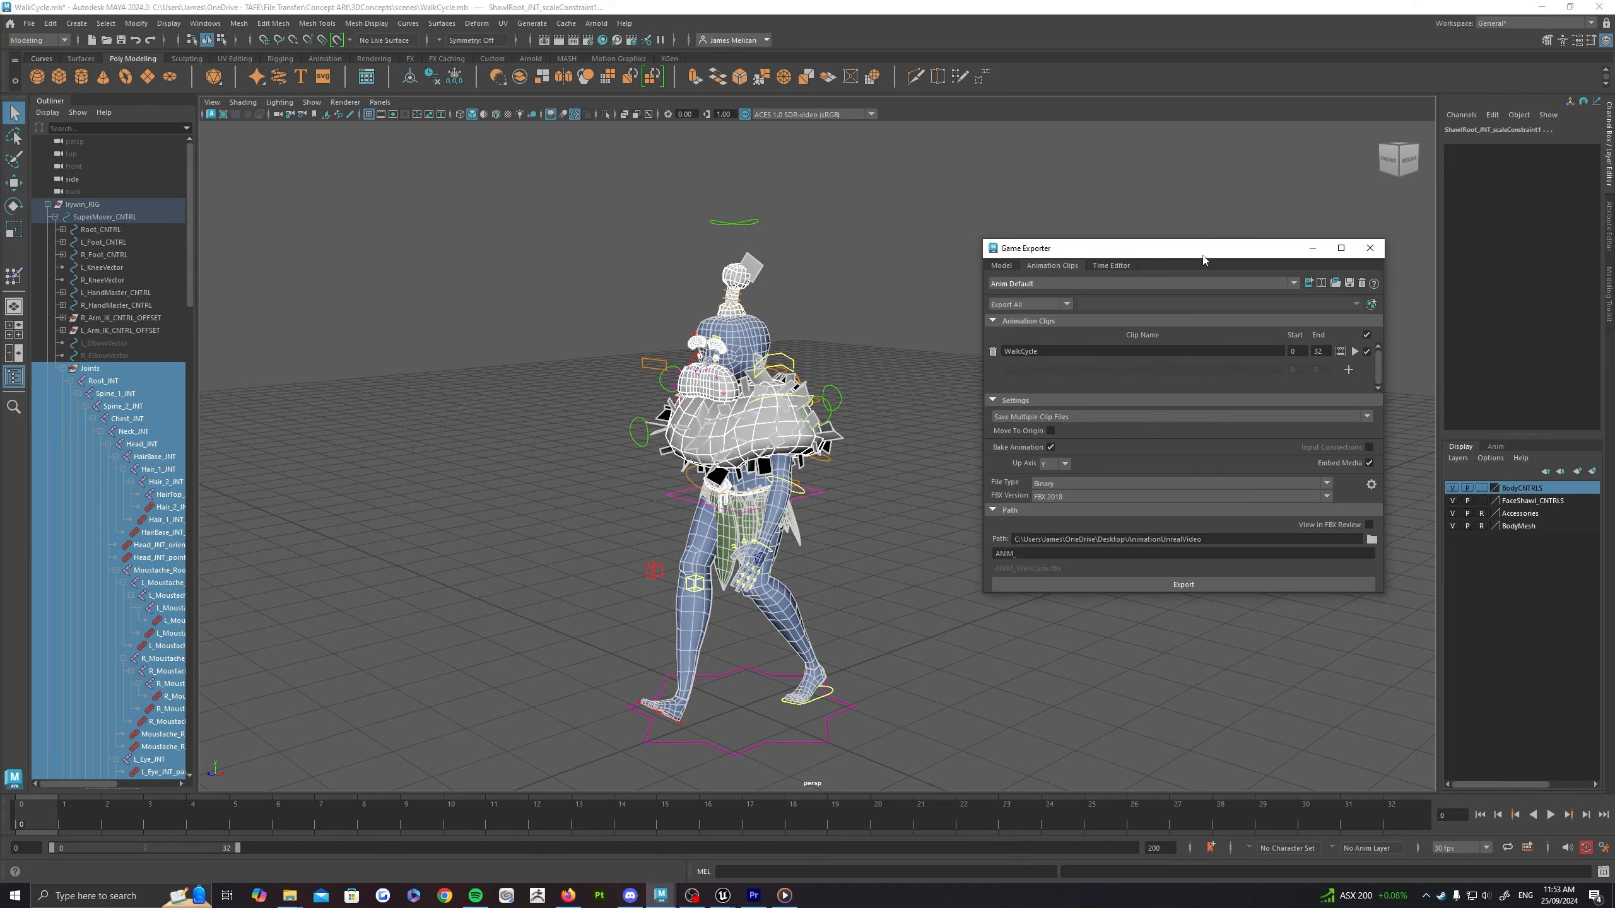
Step: Export the selected joints and meshes as the WalkCycle clip, frames 0 to 32, using Export Selection, and dismiss the confirmation
scroll(140, 420, "down", 15)
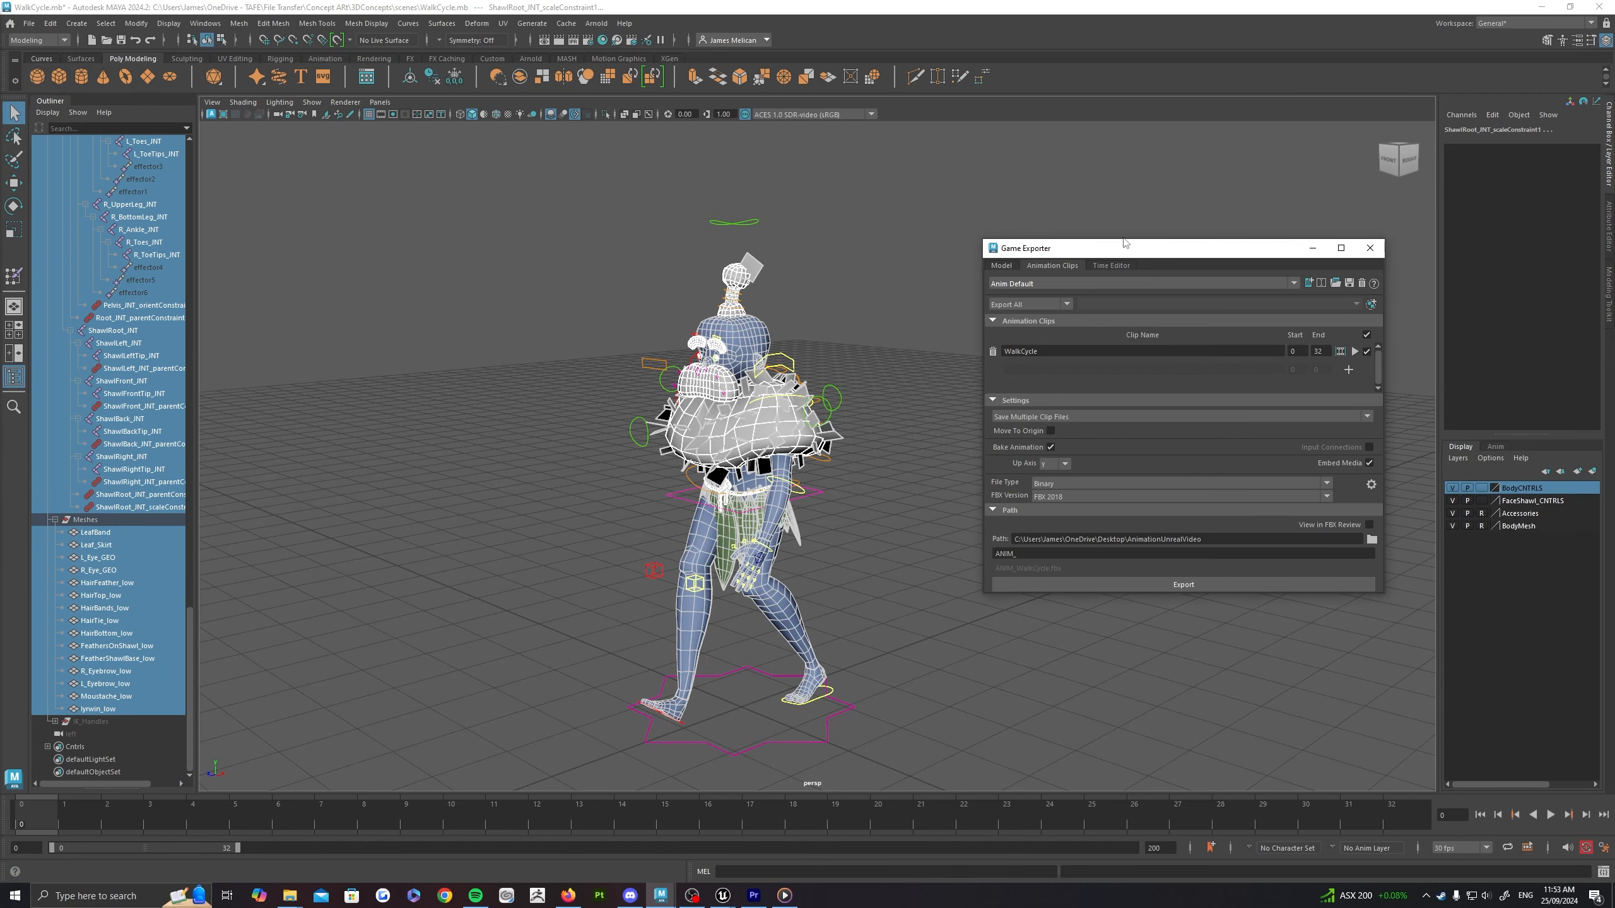
left_click_drag(1124, 243, 1112, 205)
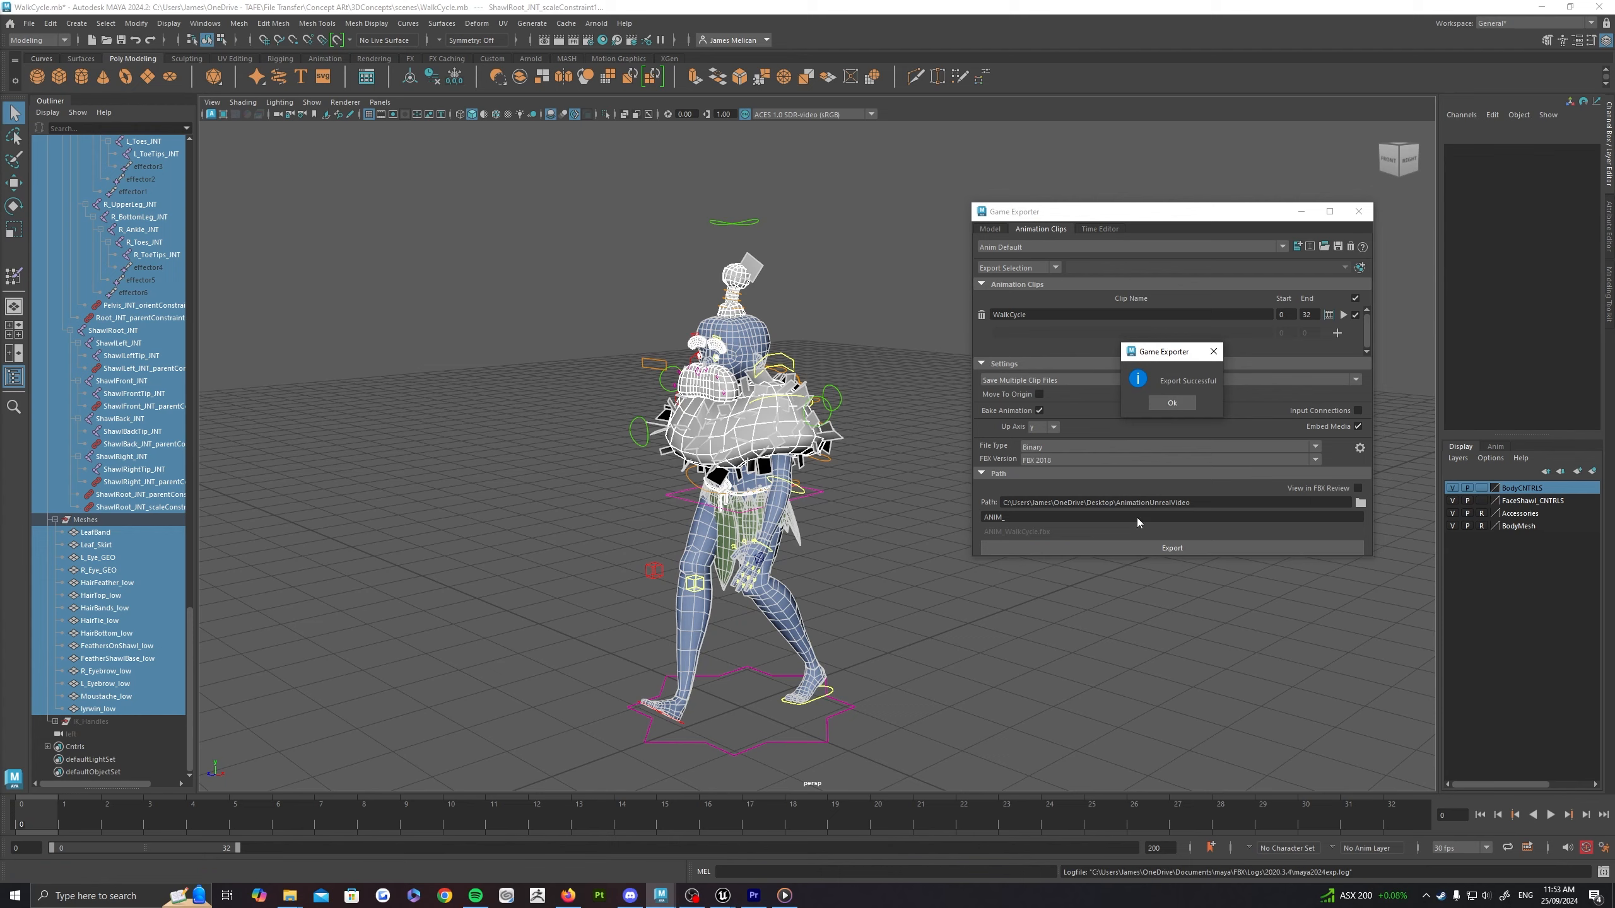
left_click(1173, 405)
Step: Switch to Unreal Engine and choose the ANIM_WalkCycle file for import into the DemoSkelChar folder
mouse_move(719, 897)
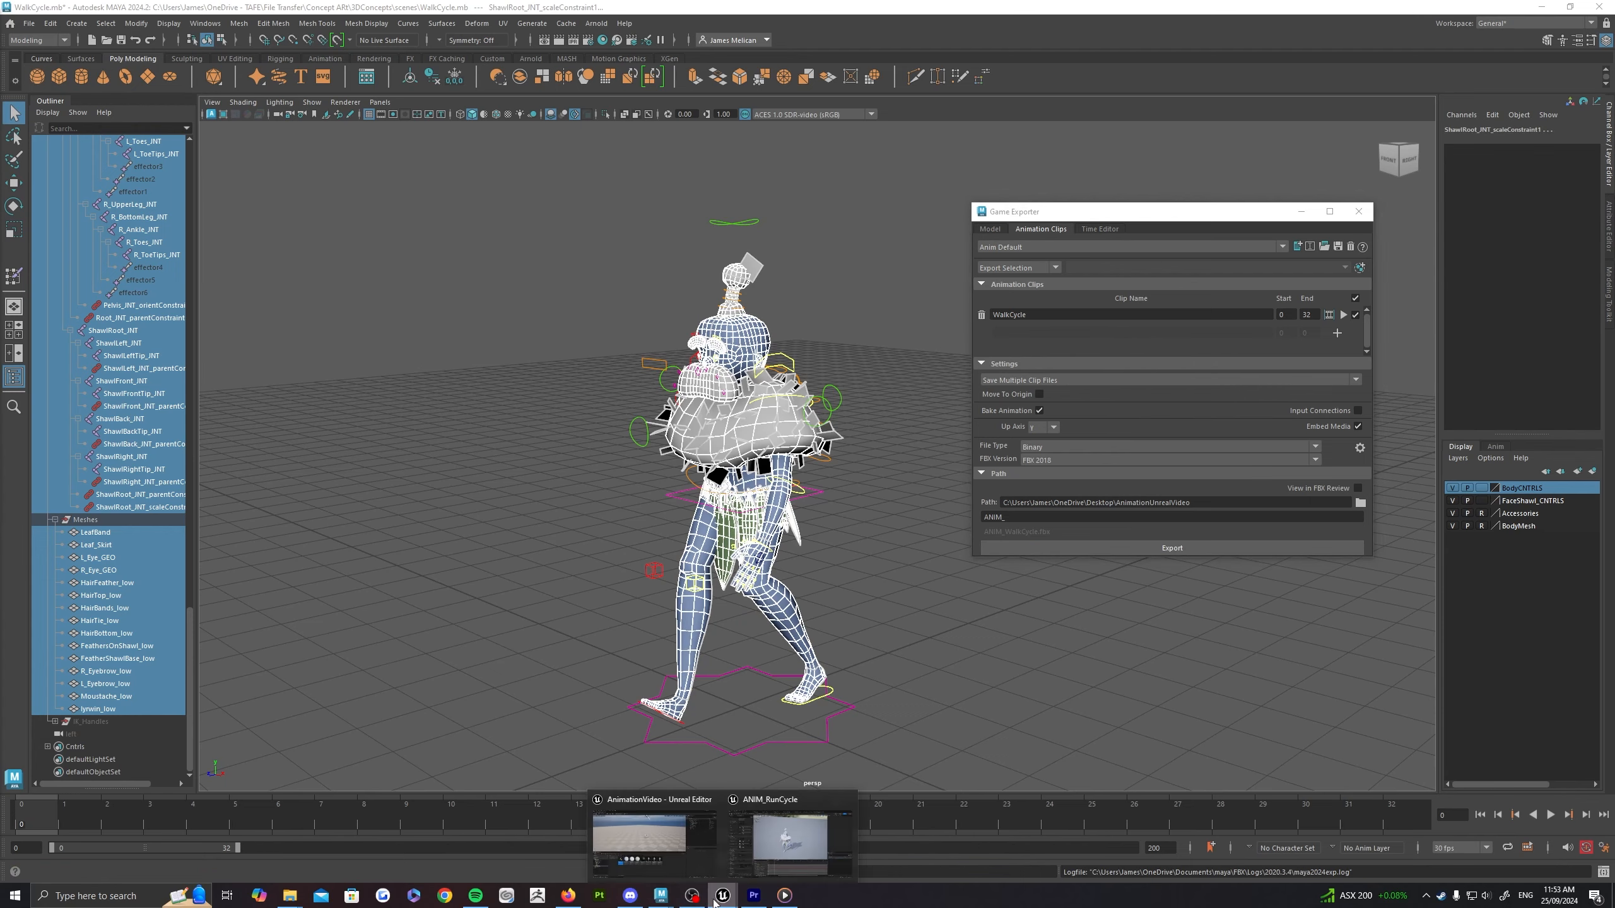
left_click(789, 819)
key("ctrl+space")
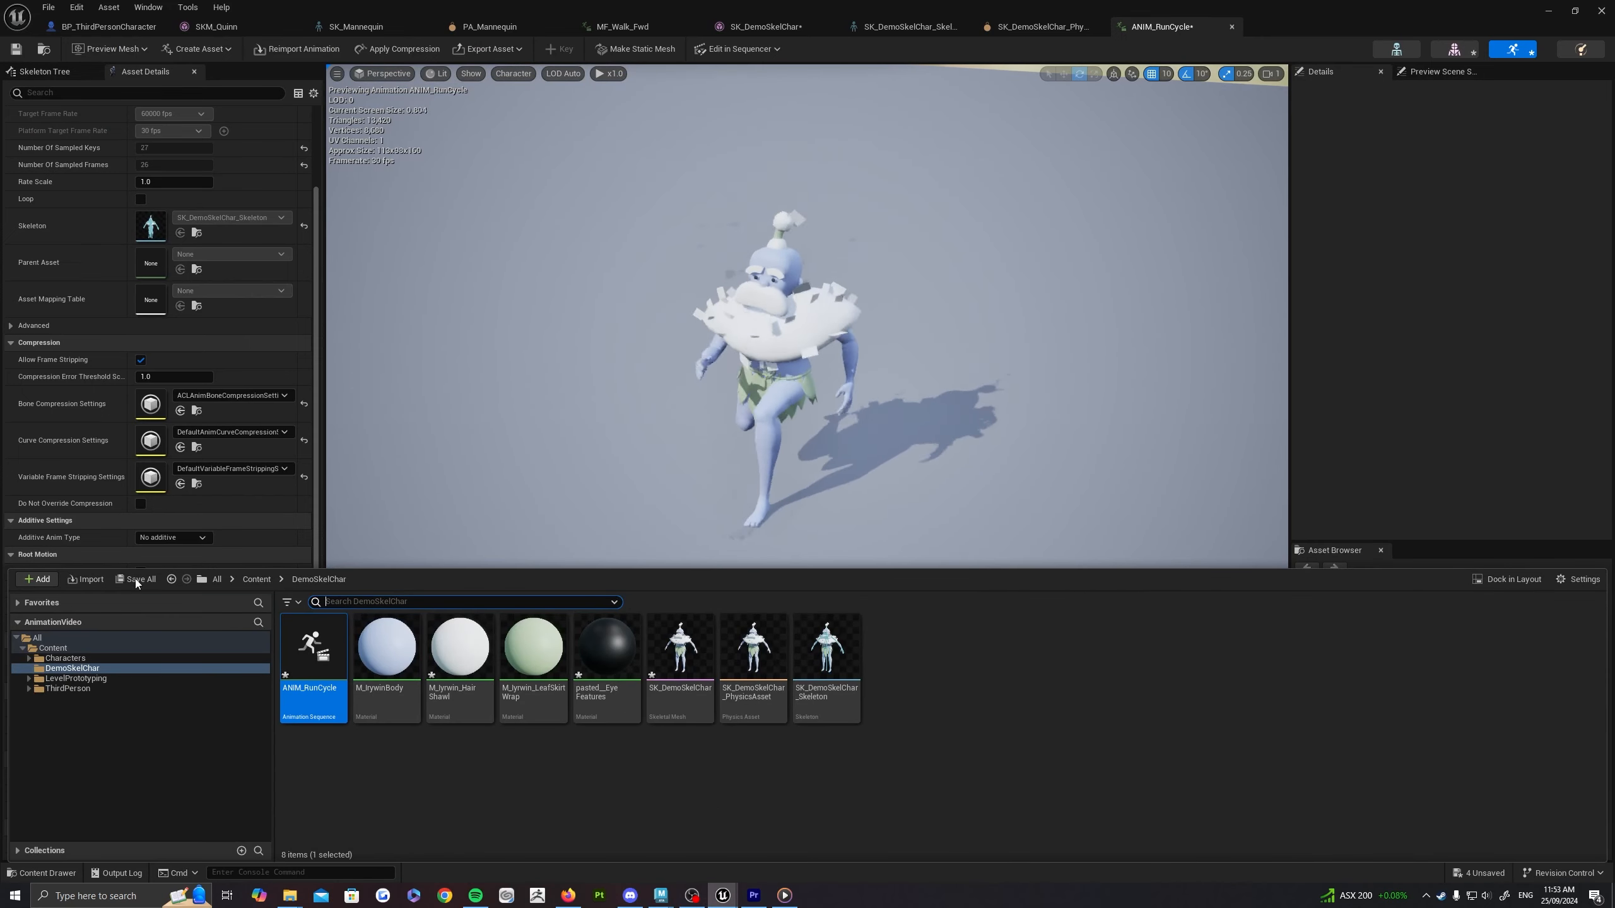
left_click(95, 580)
left_click(167, 103)
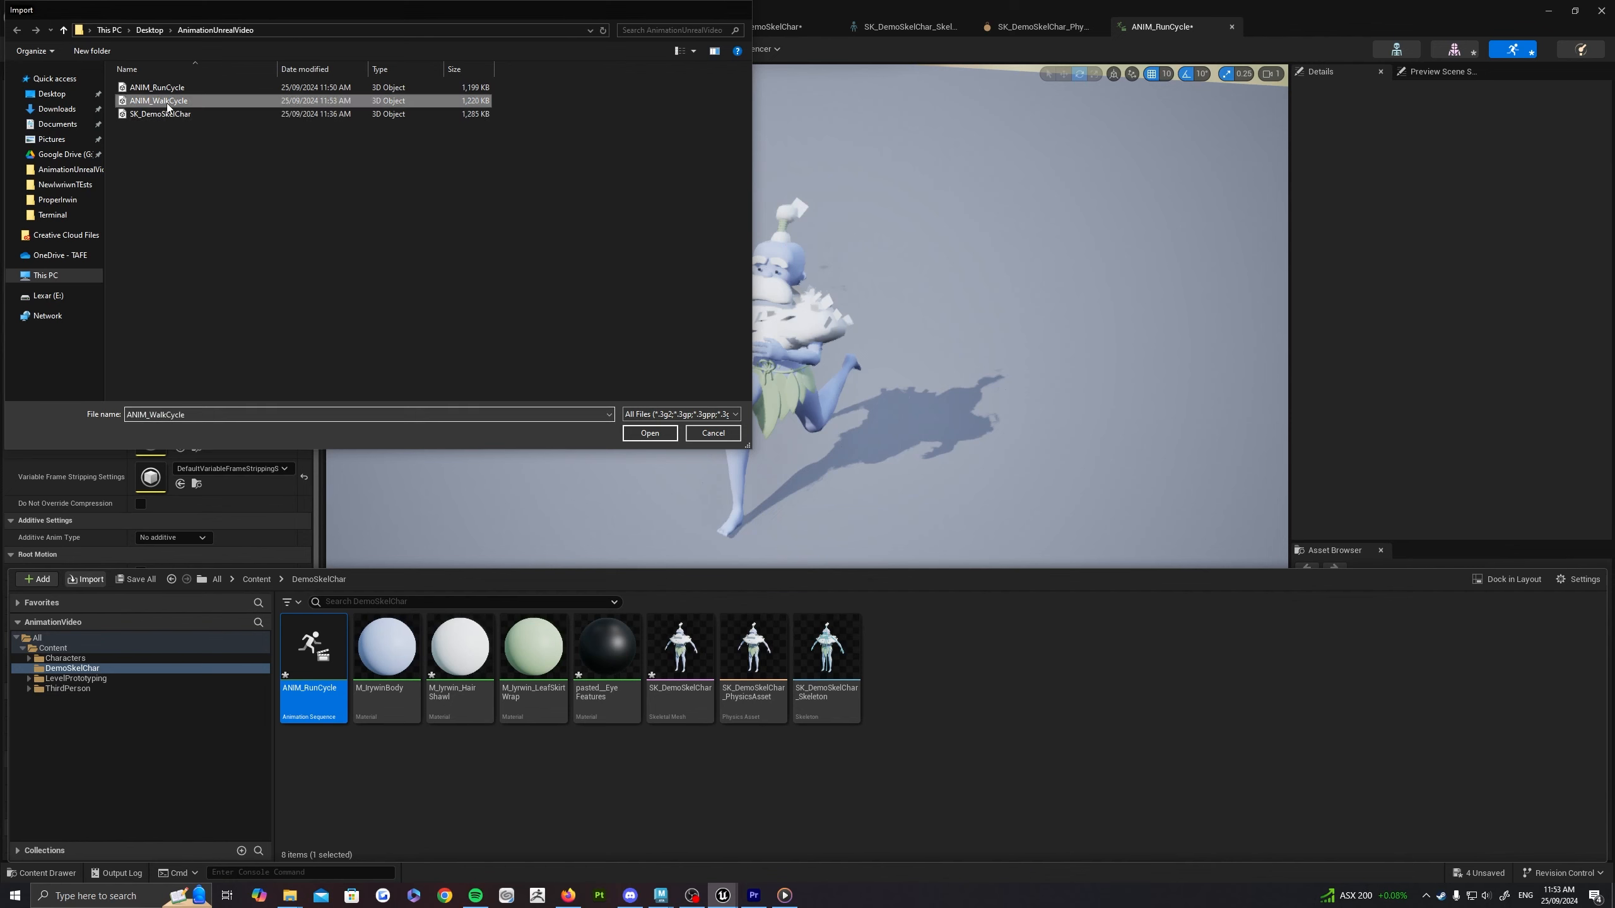
double_click(166, 103)
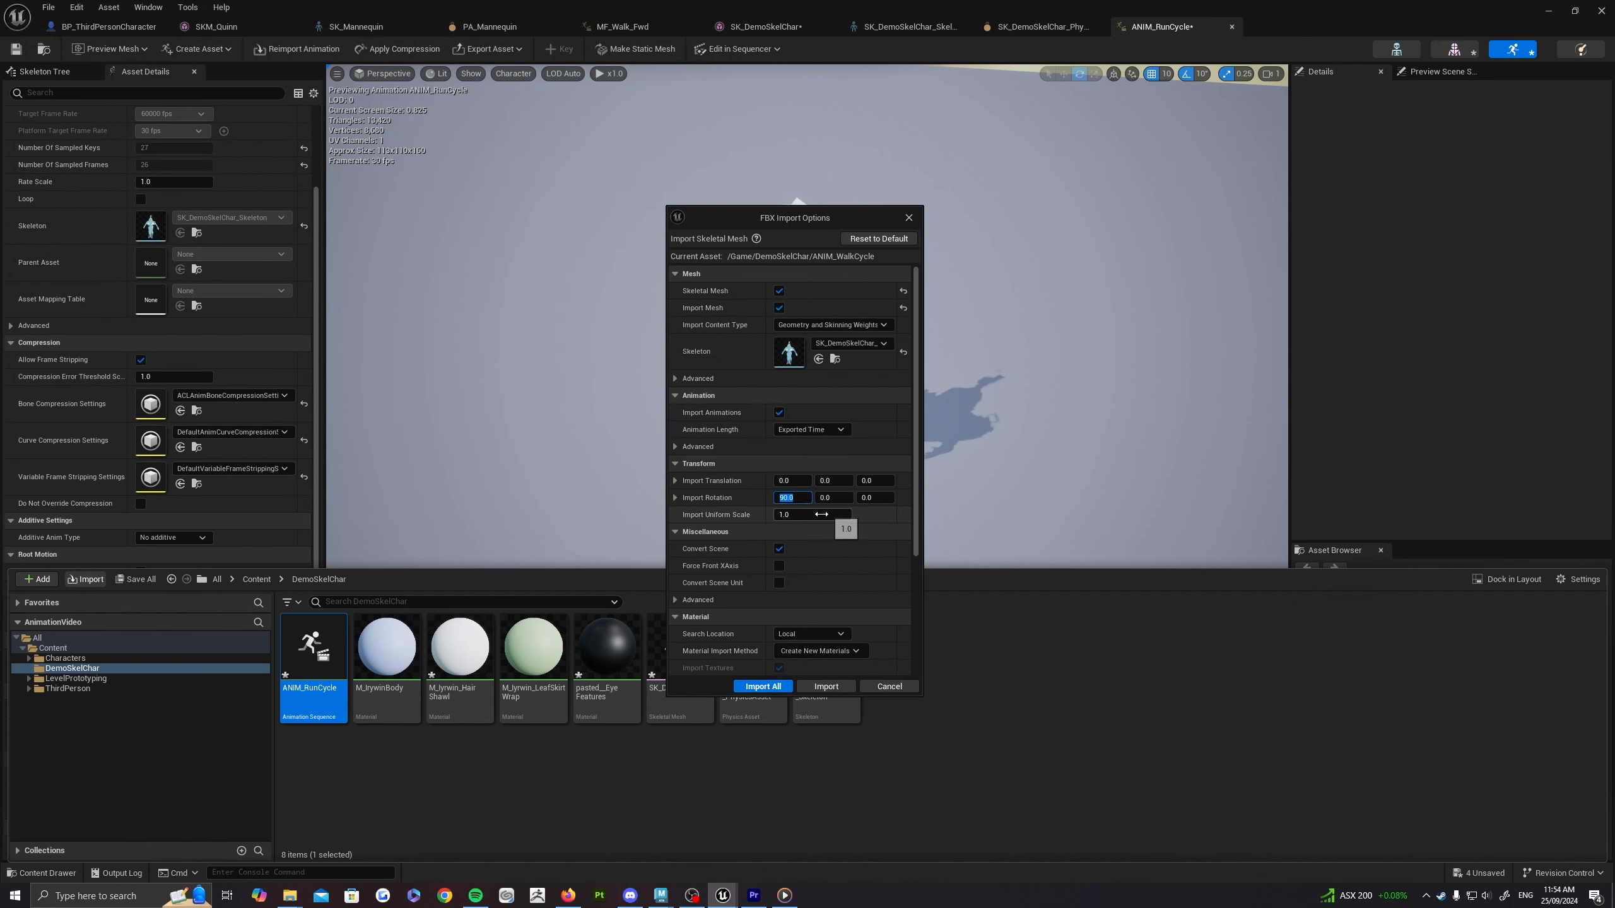
Step: Import ANIM_WalkCycle with mesh import off and an X import rotation of 90, and dismiss the message log
left_click(780, 308)
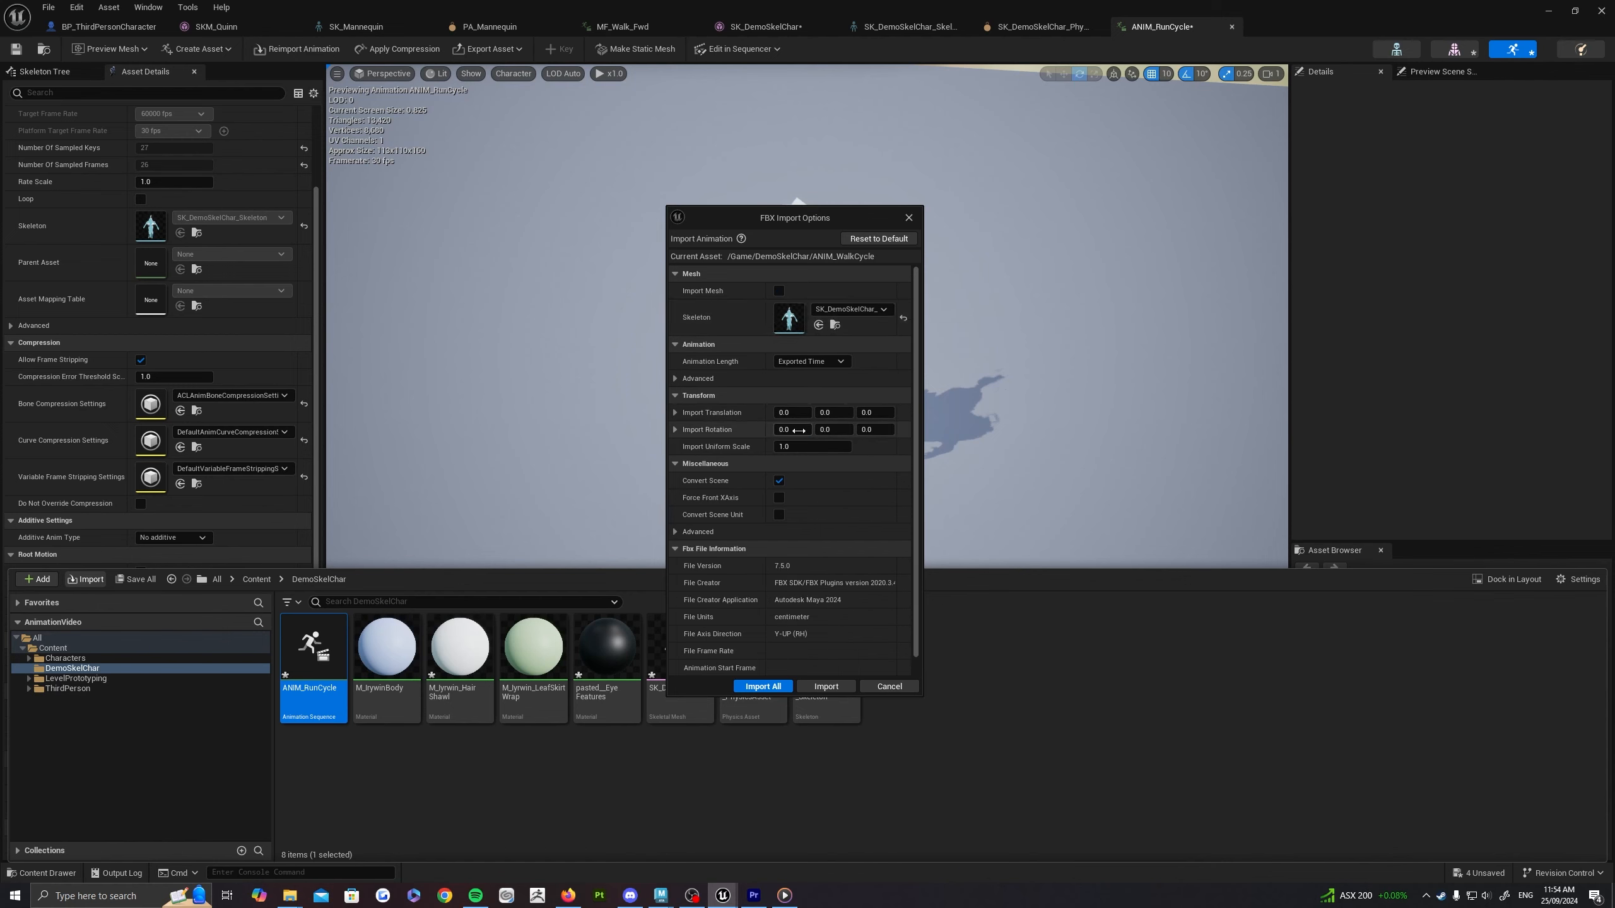
type("90")
key("Return")
left_click(826, 686)
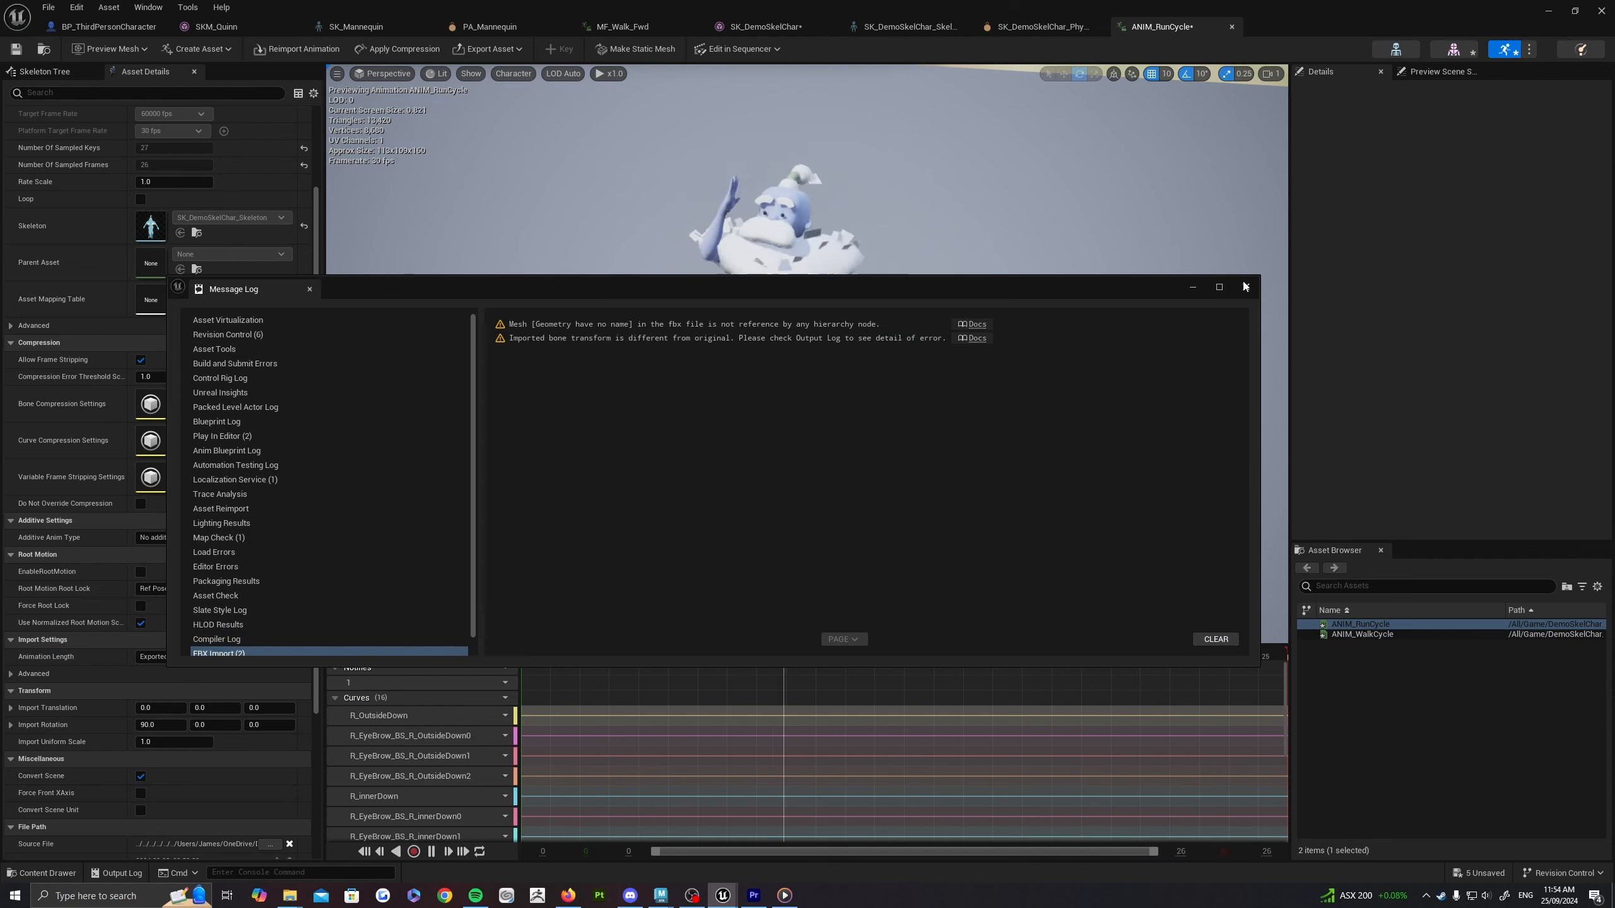
left_click(1247, 289)
Step: Open the imported ANIM_WalkCycle animation and compare its playback with ANIM_RunCycle in the preview
key("ctrl+space")
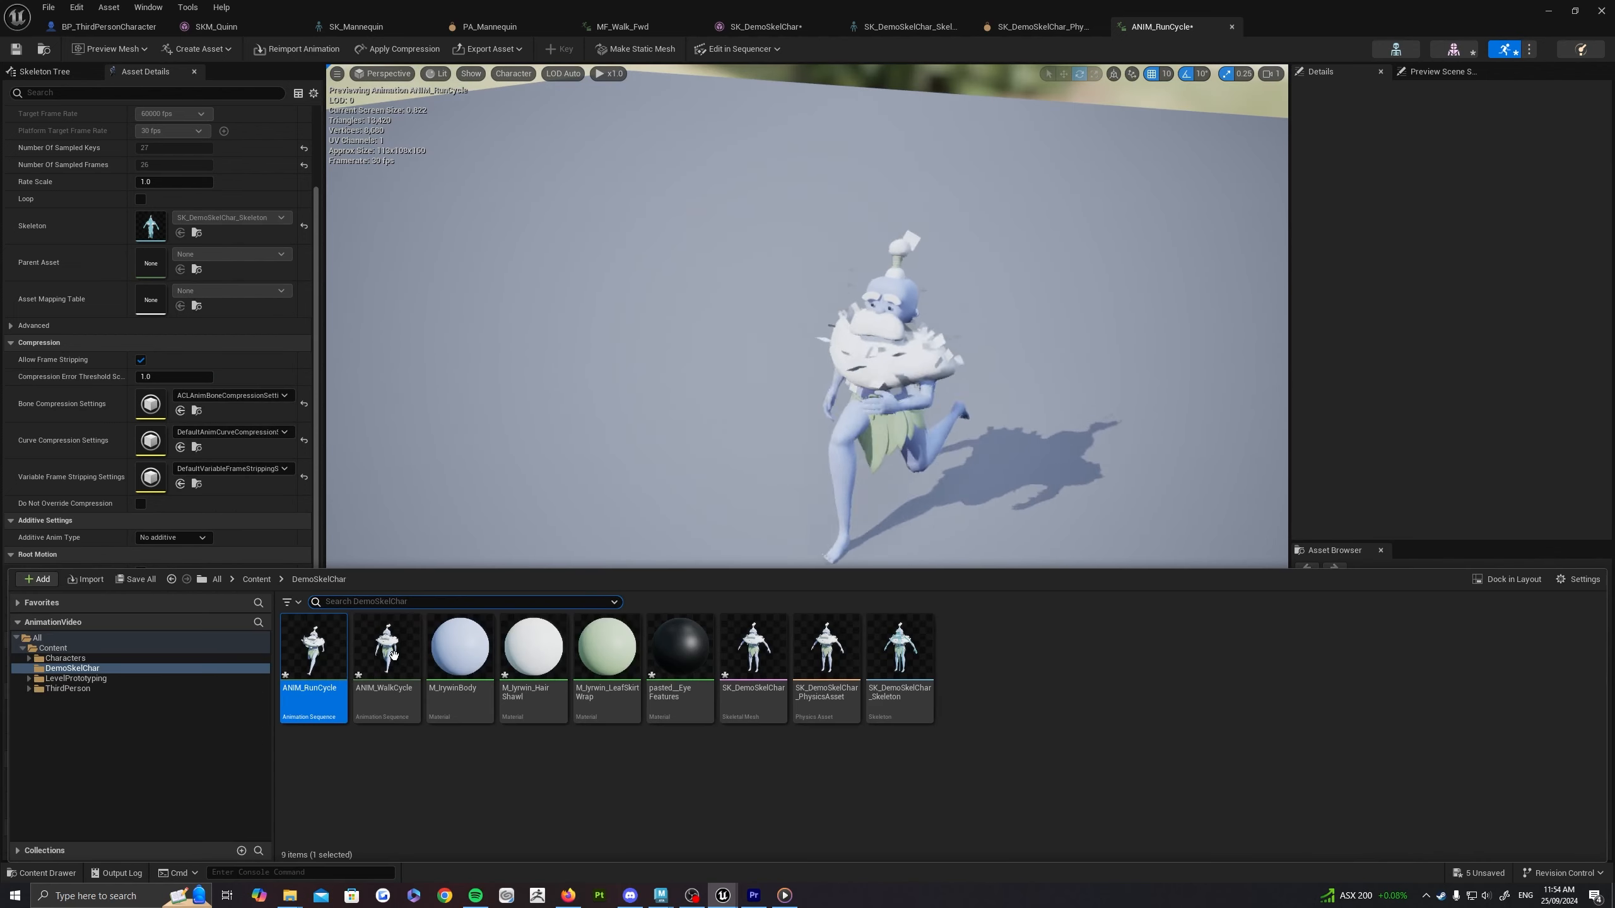
double_click(391, 661)
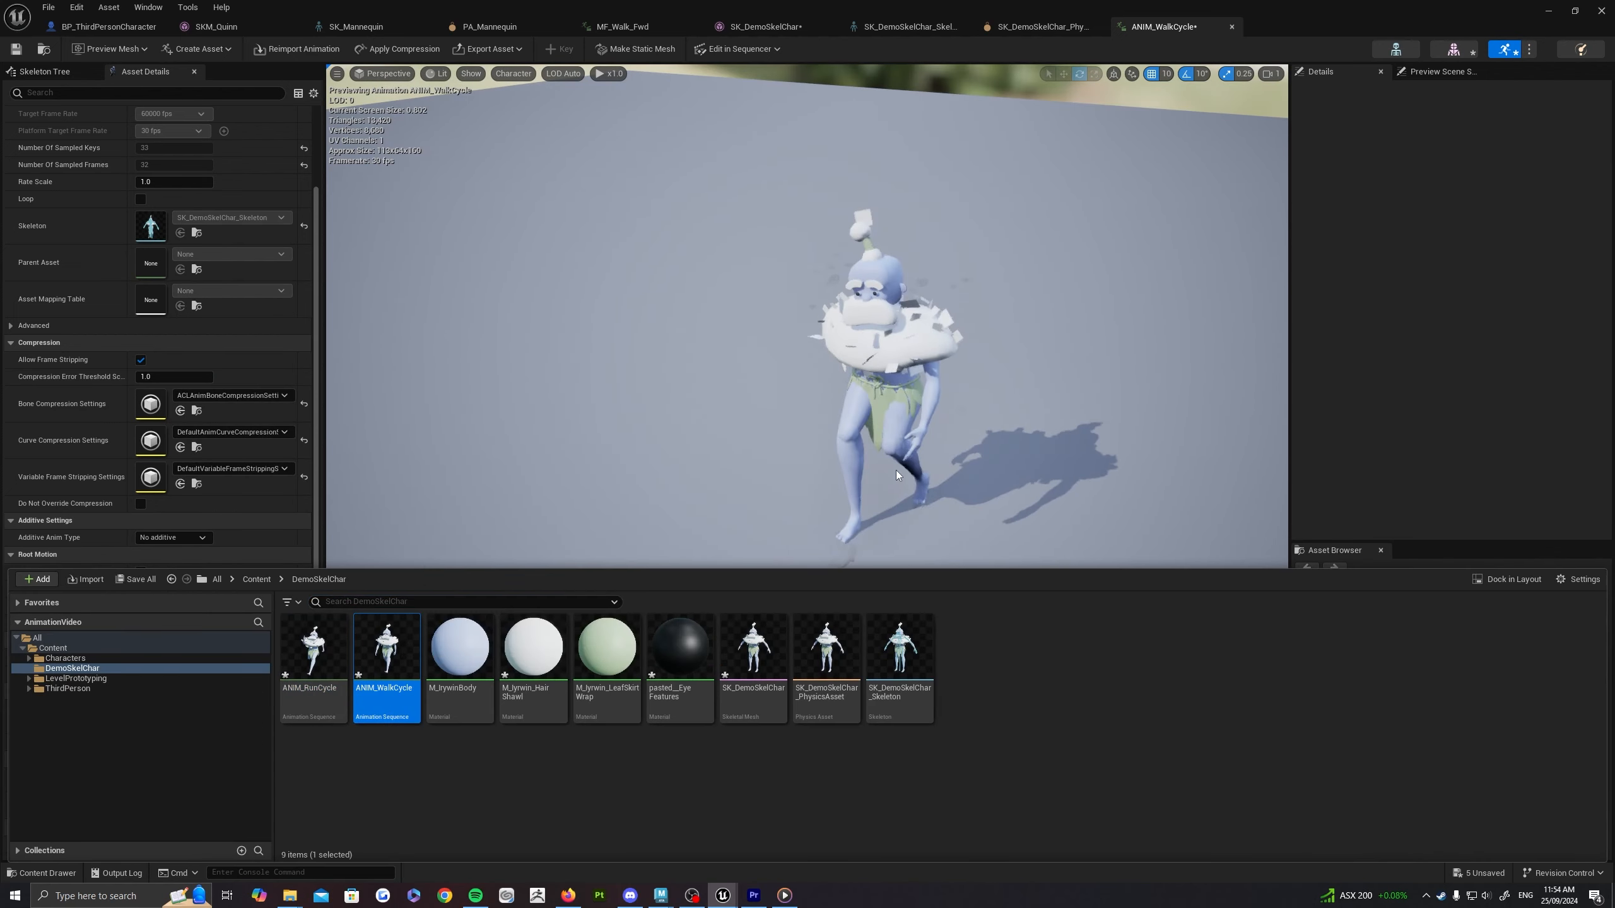
left_click(995, 303)
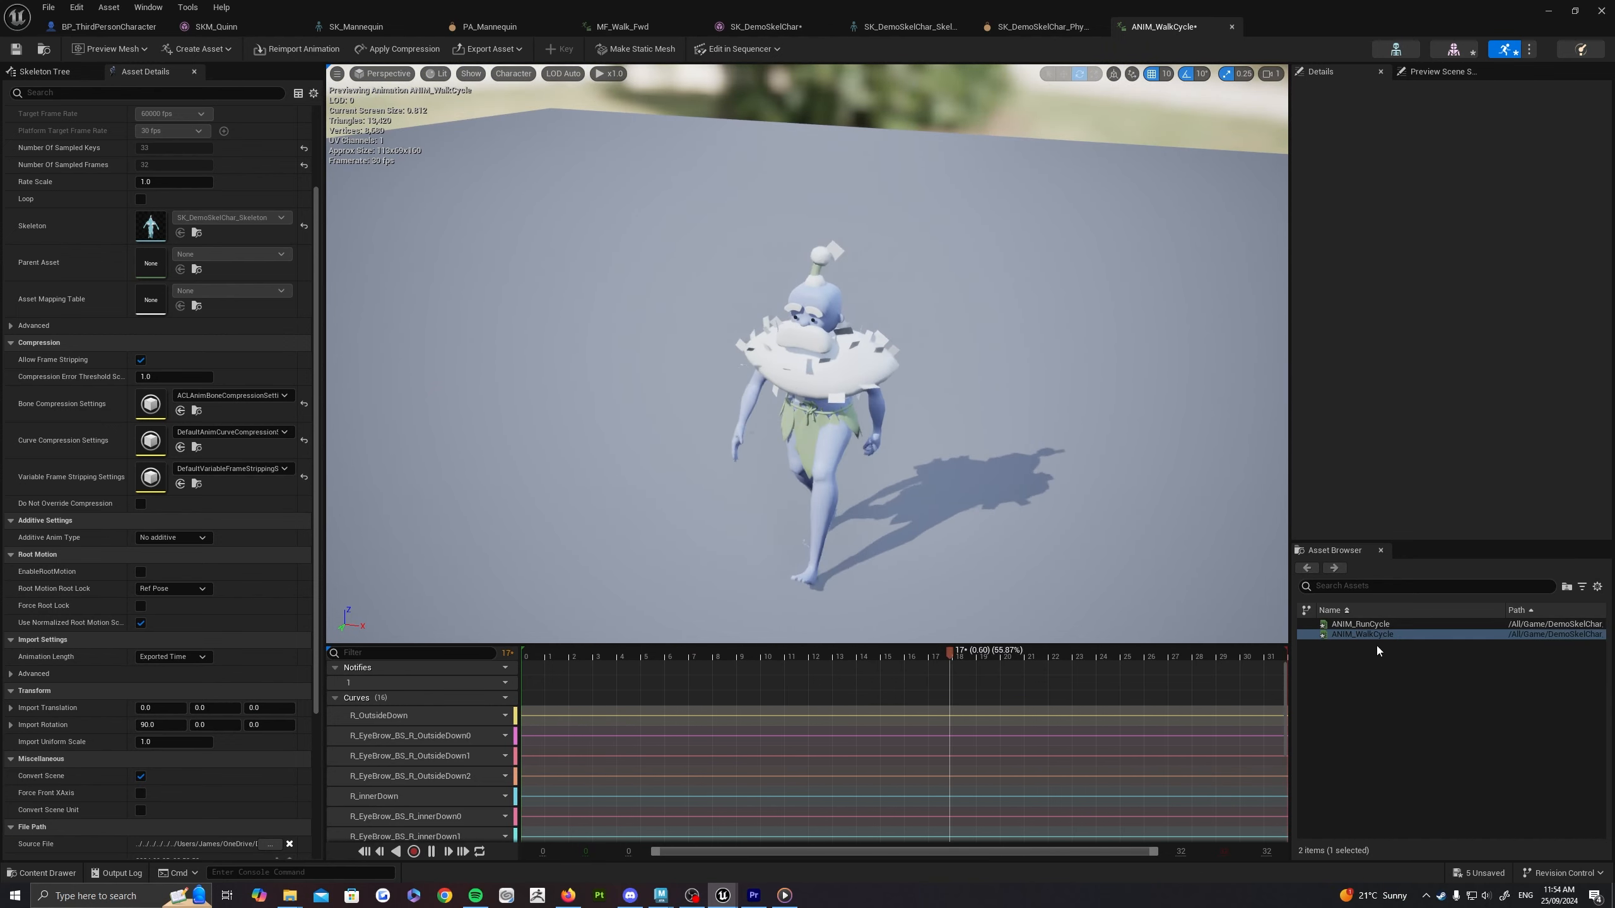
left_click(1360, 625)
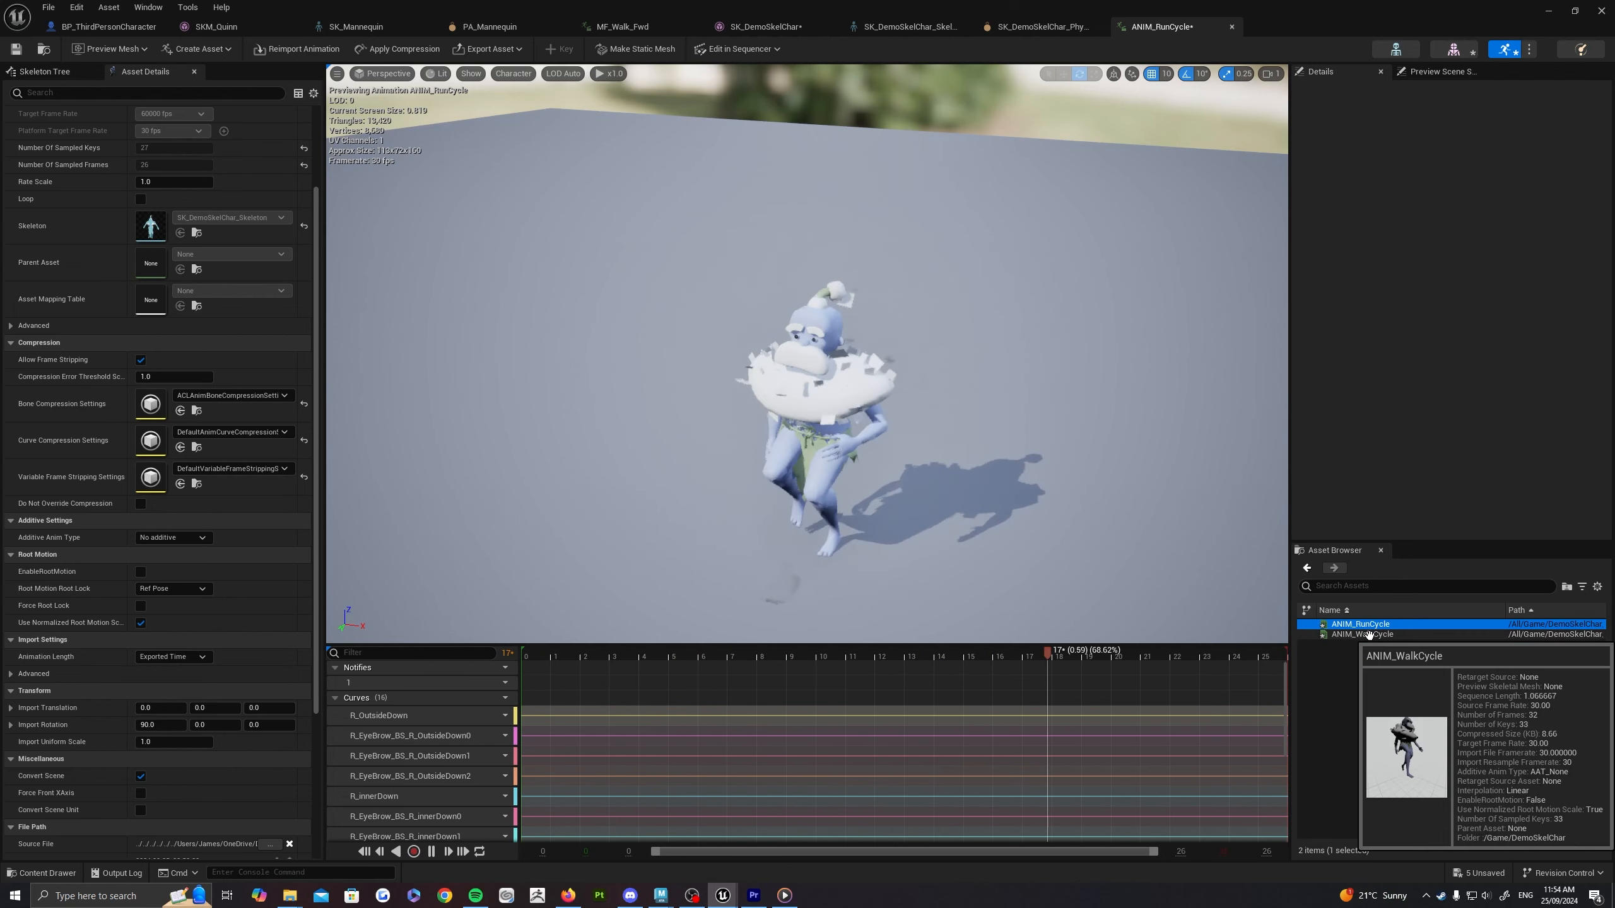
left_click(1367, 635)
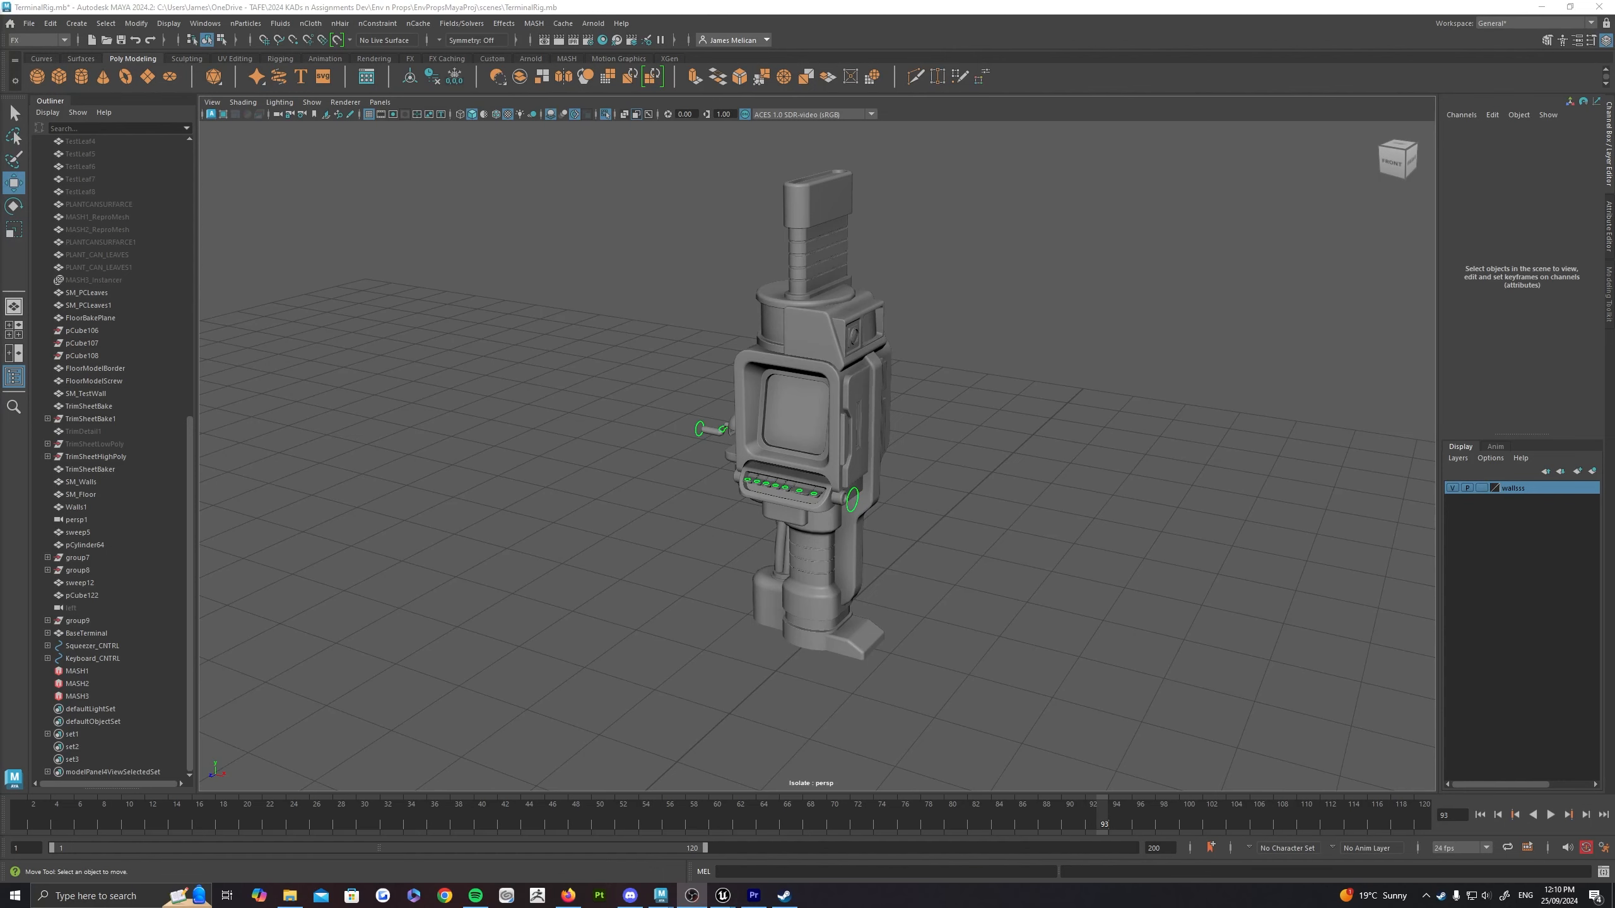
Step: In Maya's TerminalRig scene, examine the terminal model from several angles and select the BaseTerminal mesh
left_click_drag(1194, 407, 910, 381, "alt")
middle_click_drag(910, 381, 935, 447, "alt")
right_click_drag(937, 464, 862, 462, "alt")
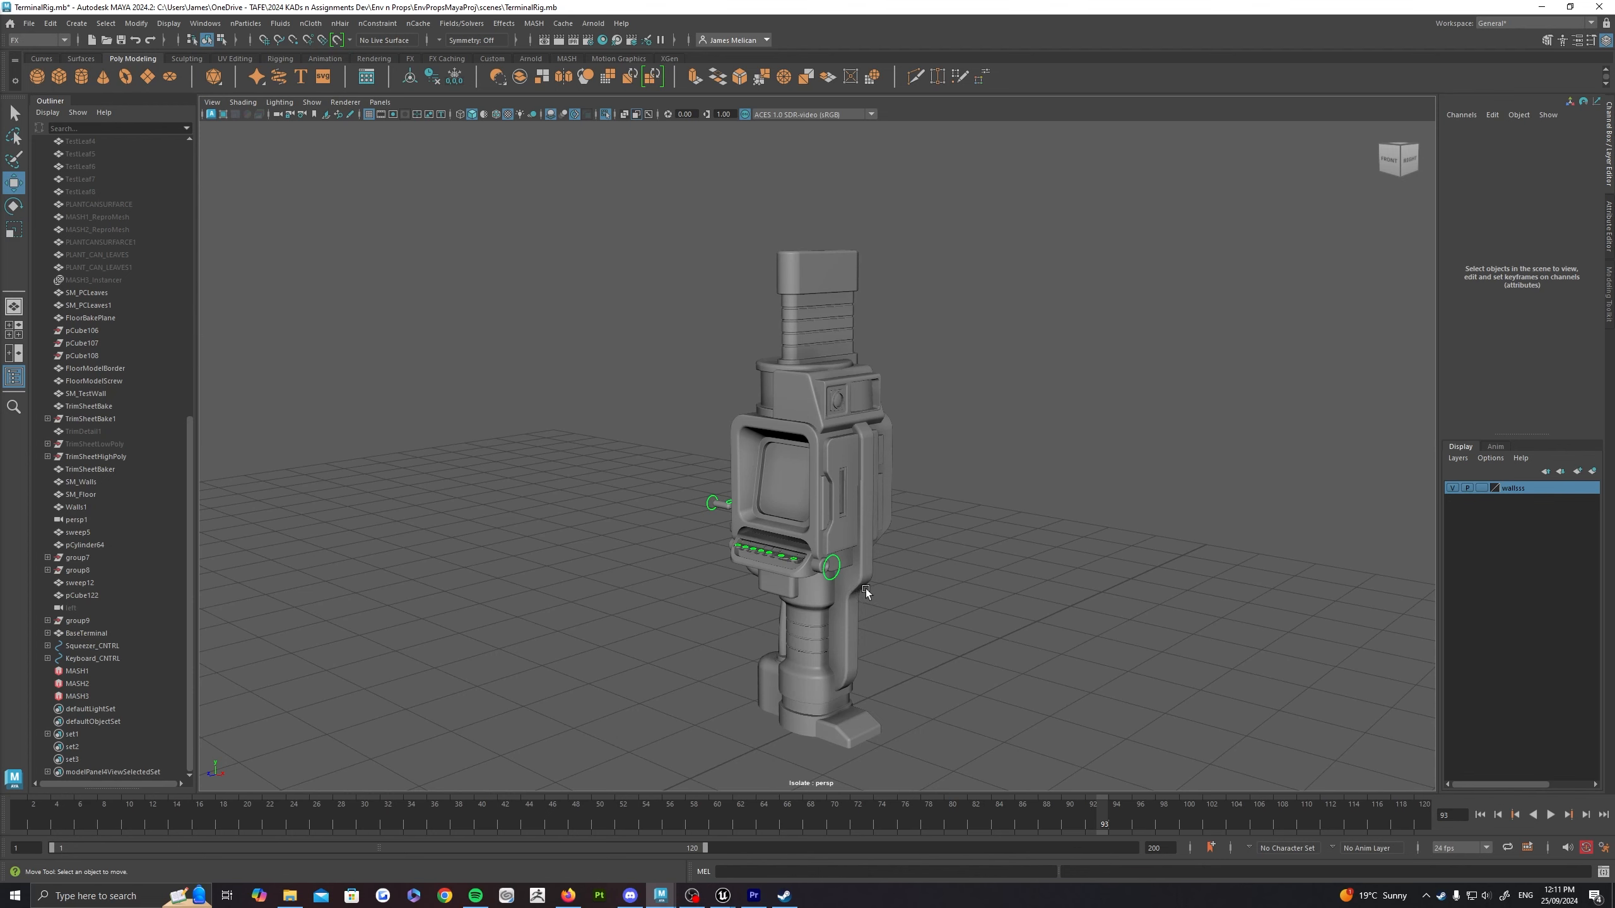
left_click_drag(968, 469, 916, 507, "alt")
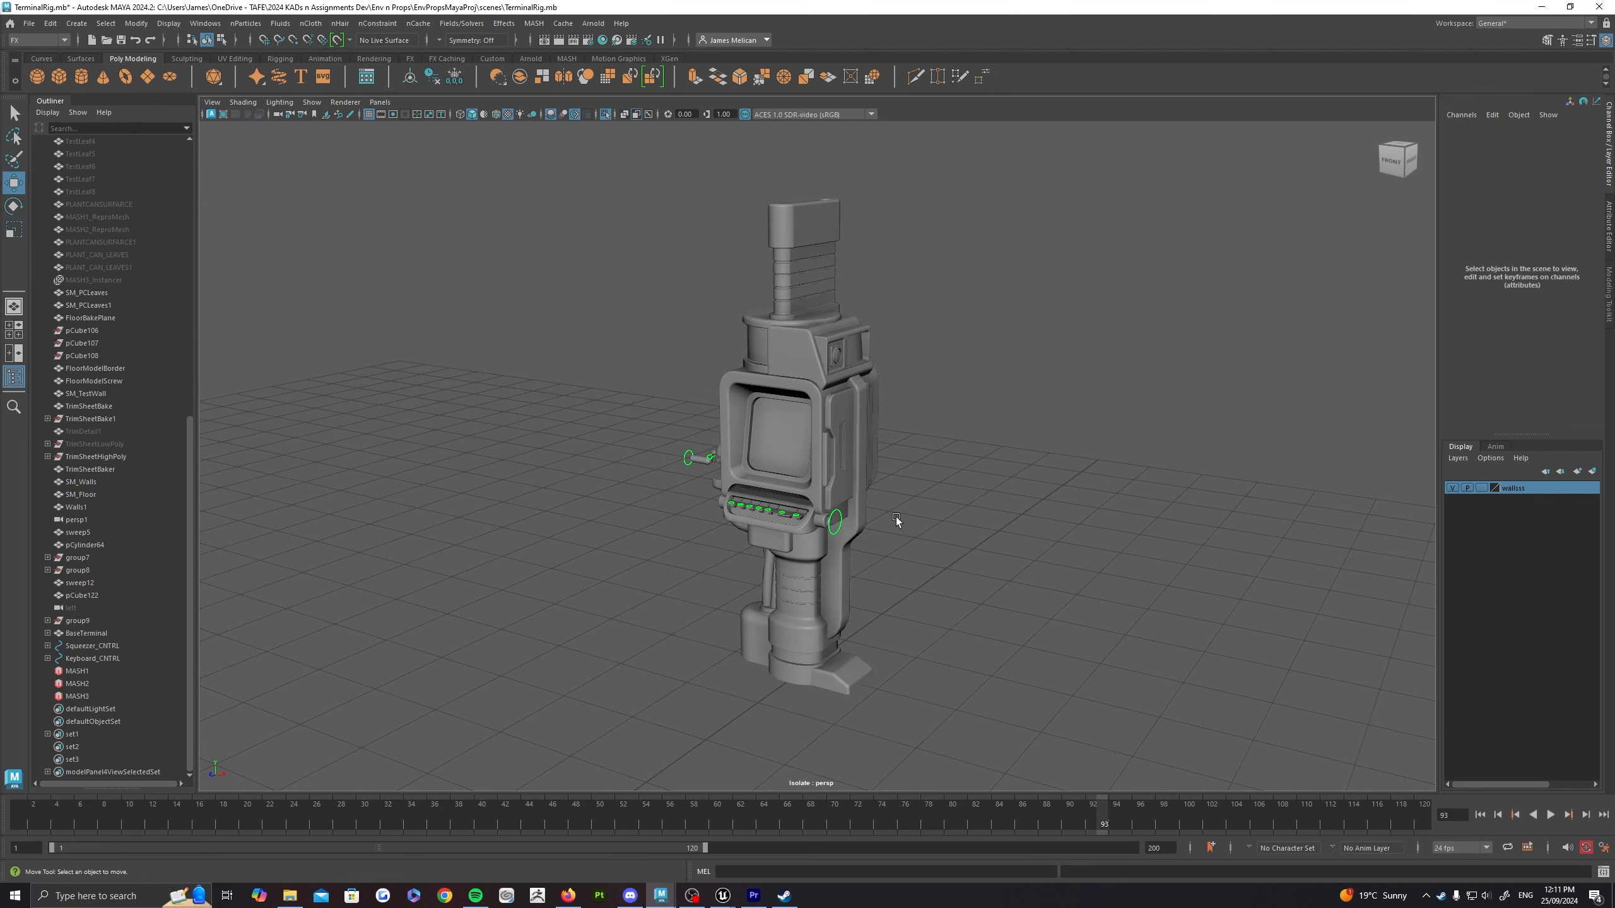
scroll(855, 459, "up", 2)
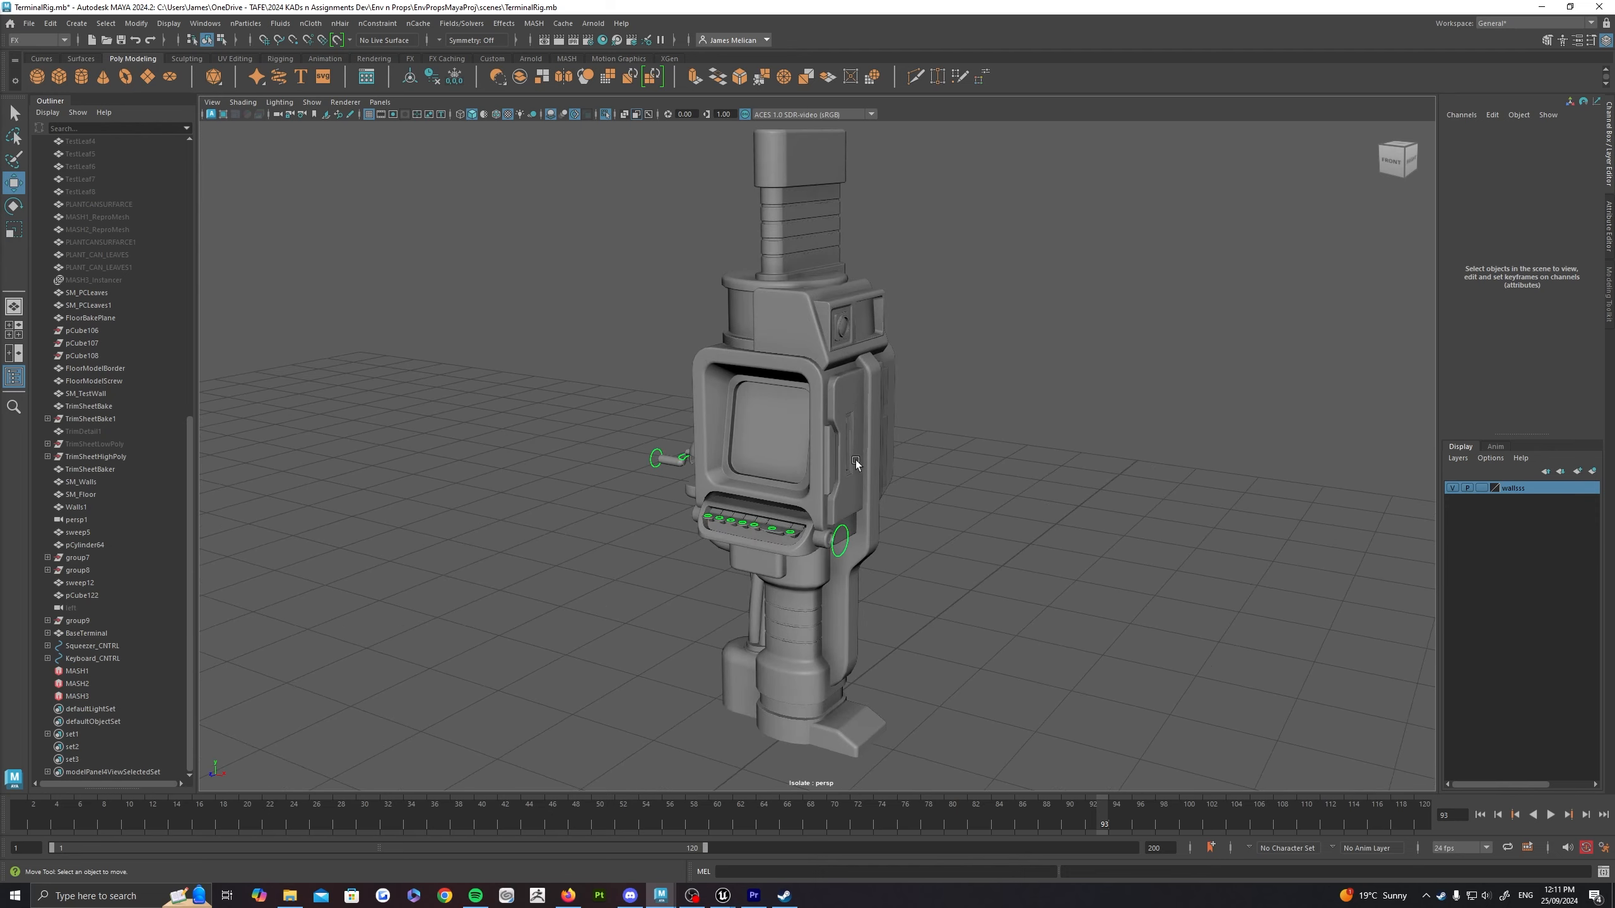
left_click_drag(921, 467, 858, 462, "alt")
scroll(858, 490, "up", 2)
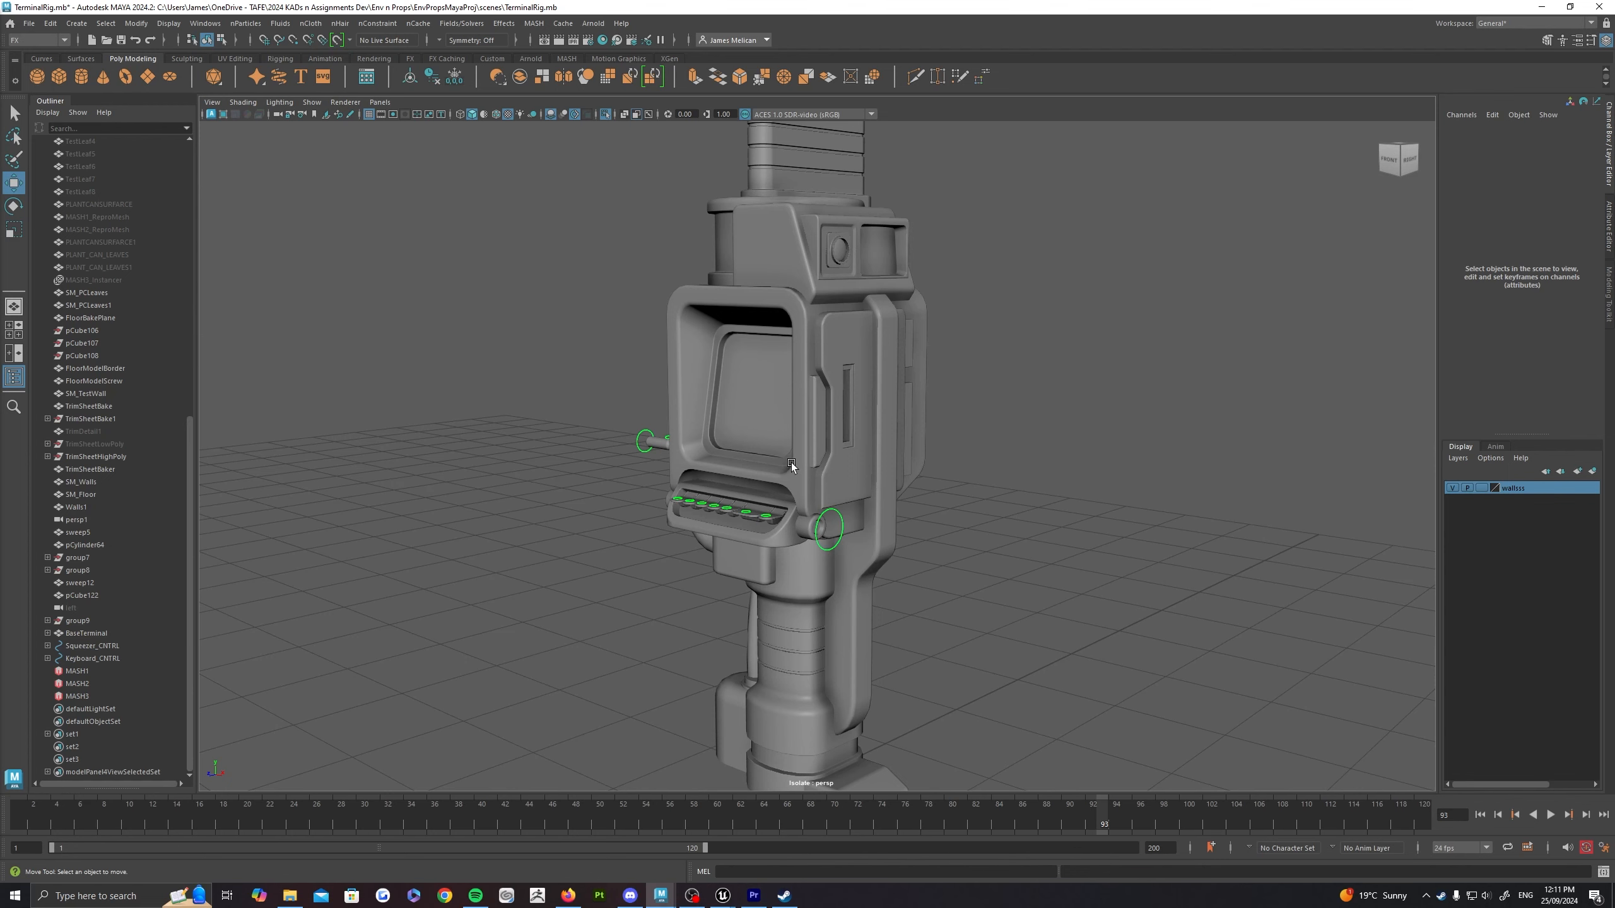
left_click_drag(791, 461, 871, 550, "alt")
left_click_drag(840, 477, 820, 502, "alt")
left_click(82, 634)
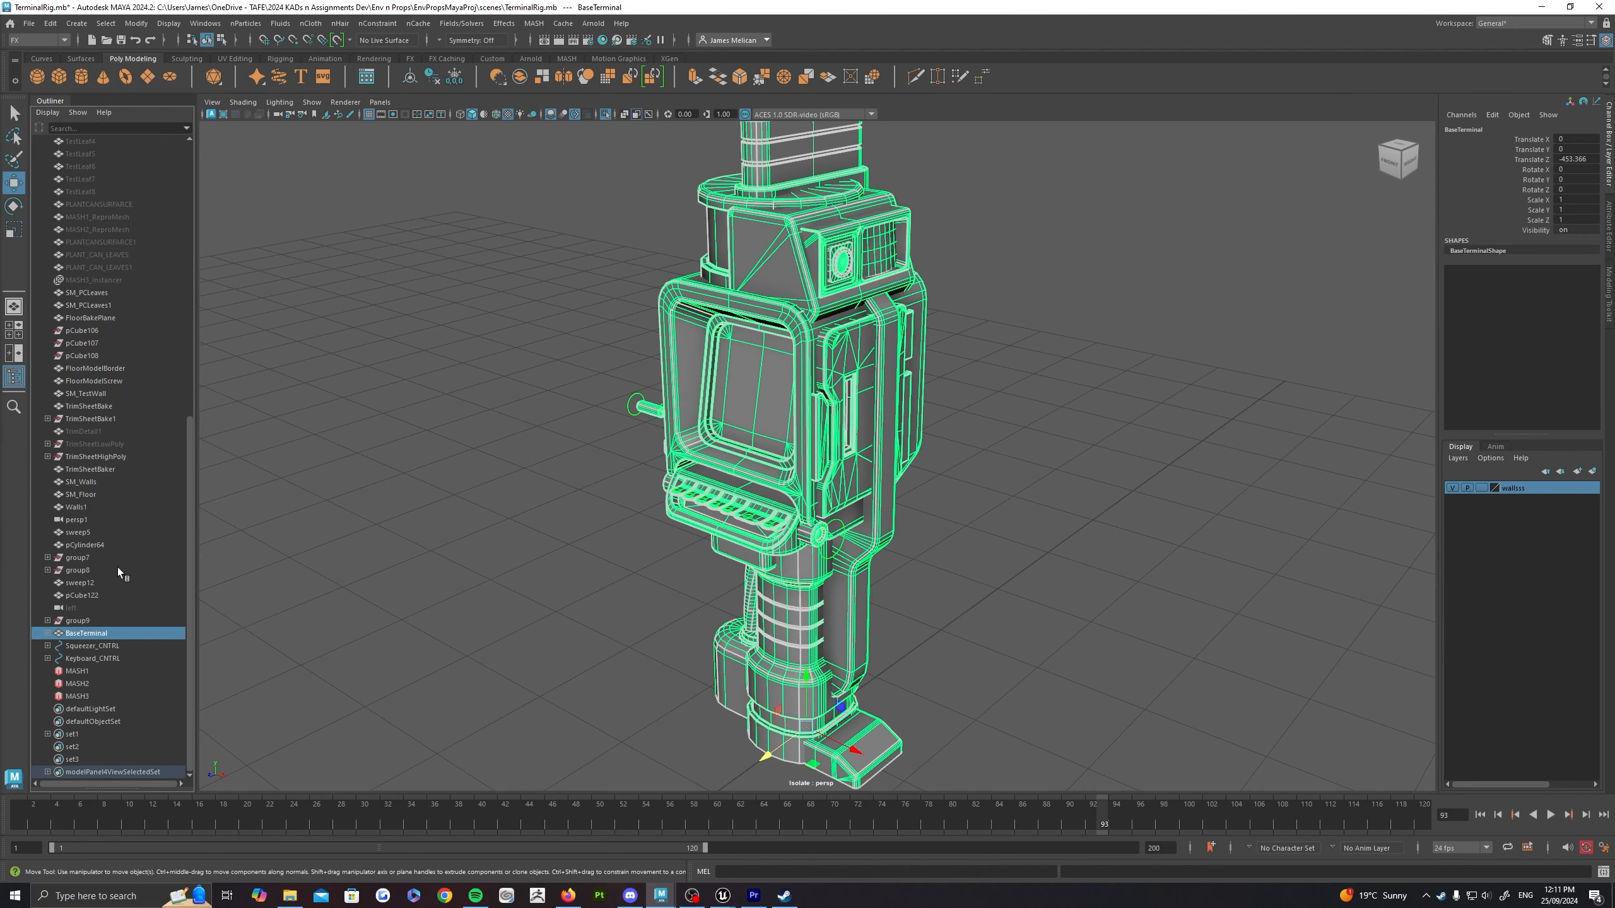
Step: Expand the BaseTerminal hierarchy and inspect KeyboardBase, Button_7 and Button_6 one after another on the model
left_click(48, 633)
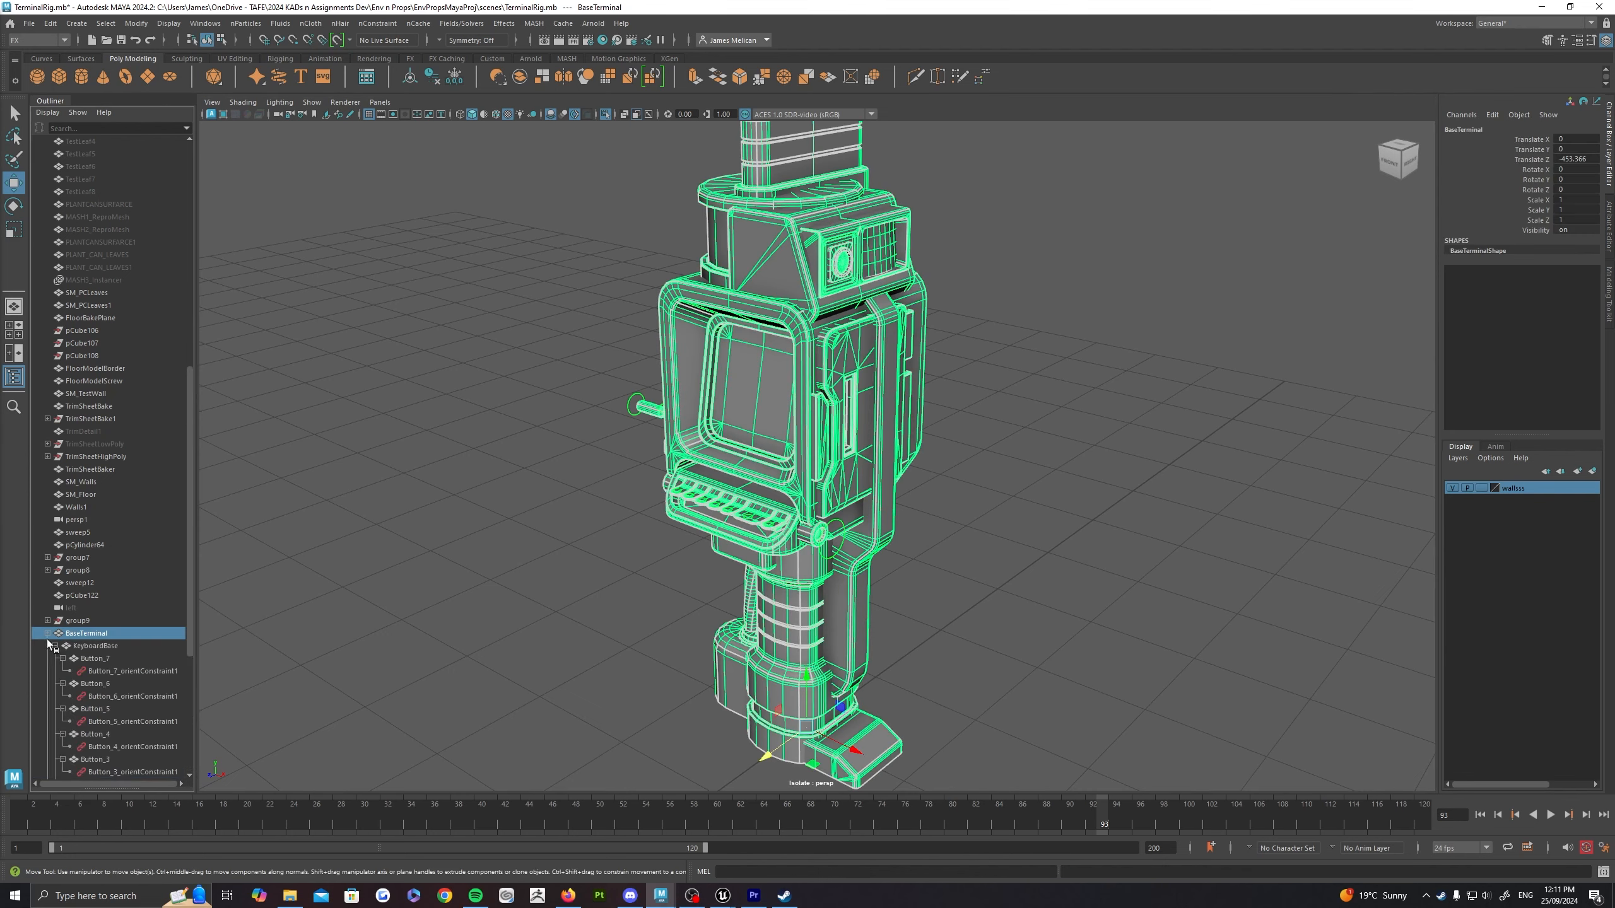
scroll(76, 633, "down", 3)
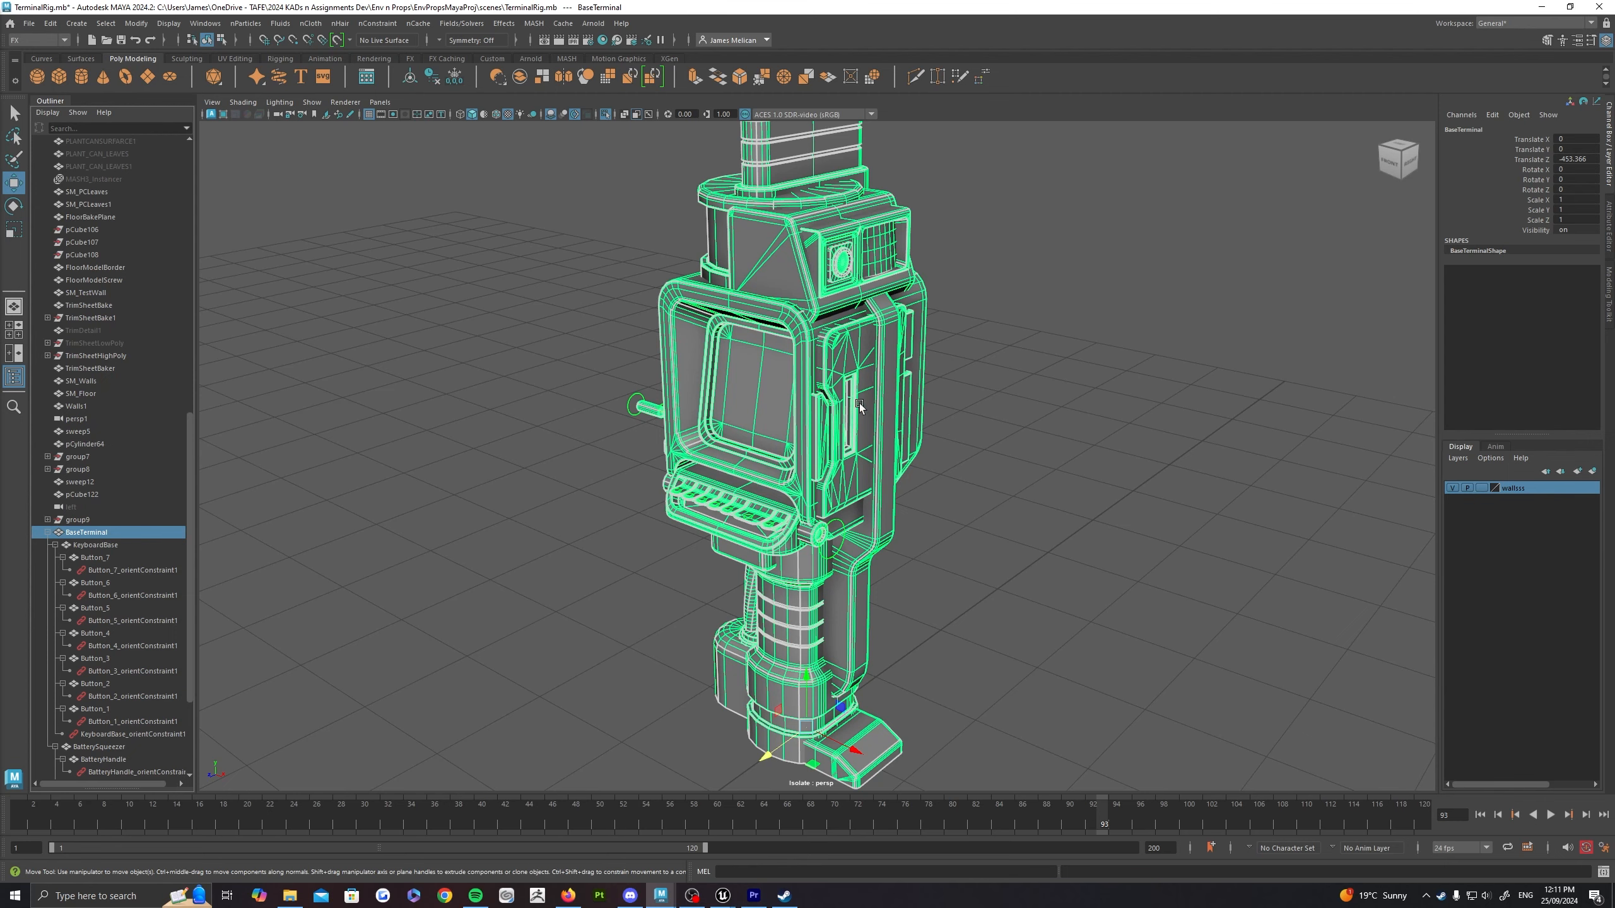
left_click(92, 545)
left_click_drag(661, 613, 366, 560, "alt")
left_click(112, 559)
key("f")
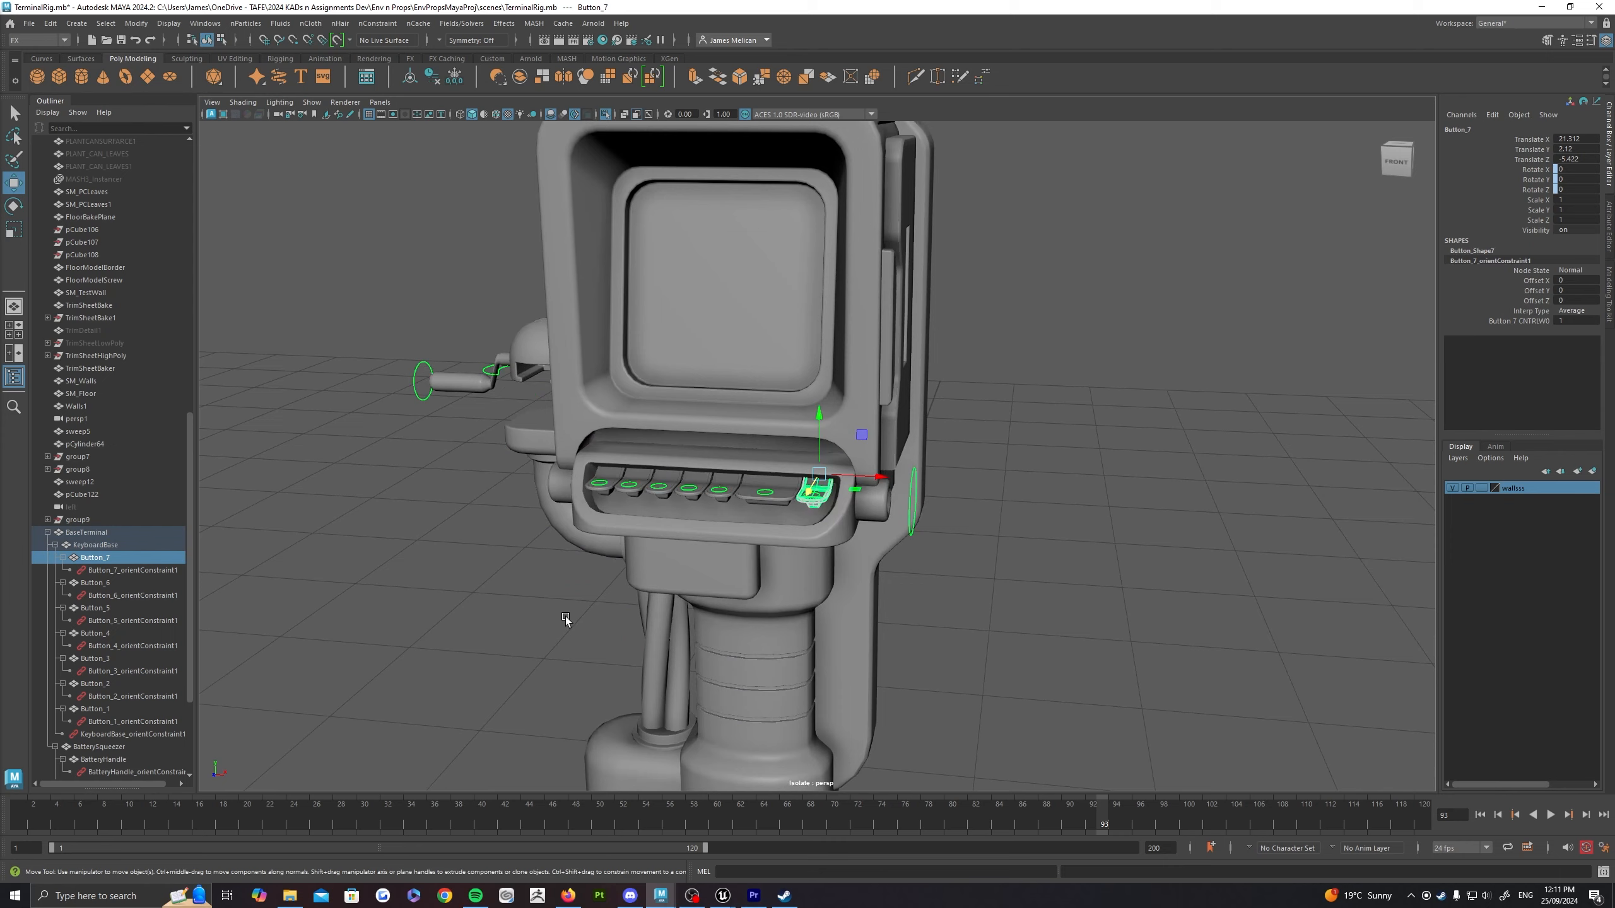
left_click(102, 583)
key("f")
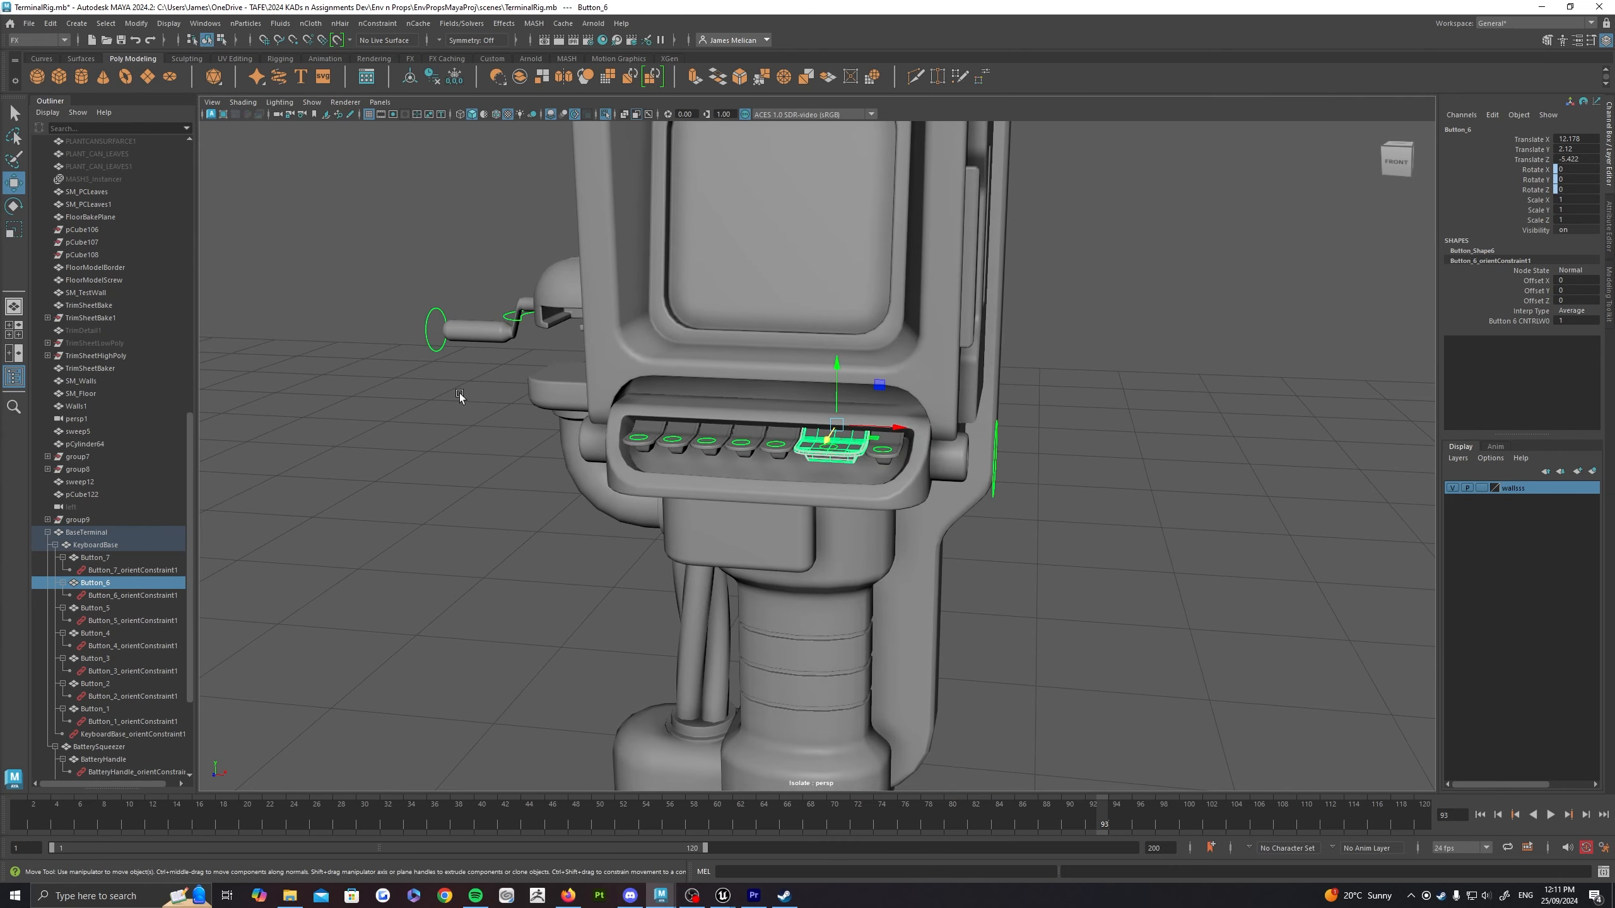
Step: Inspect the BatterySqueezer part and its BatteryHandle child in the hierarchy and on the model
middle_click_drag(459, 396, 659, 523, "alt")
scroll(150, 666, "down", 4)
left_click(95, 597)
key("f")
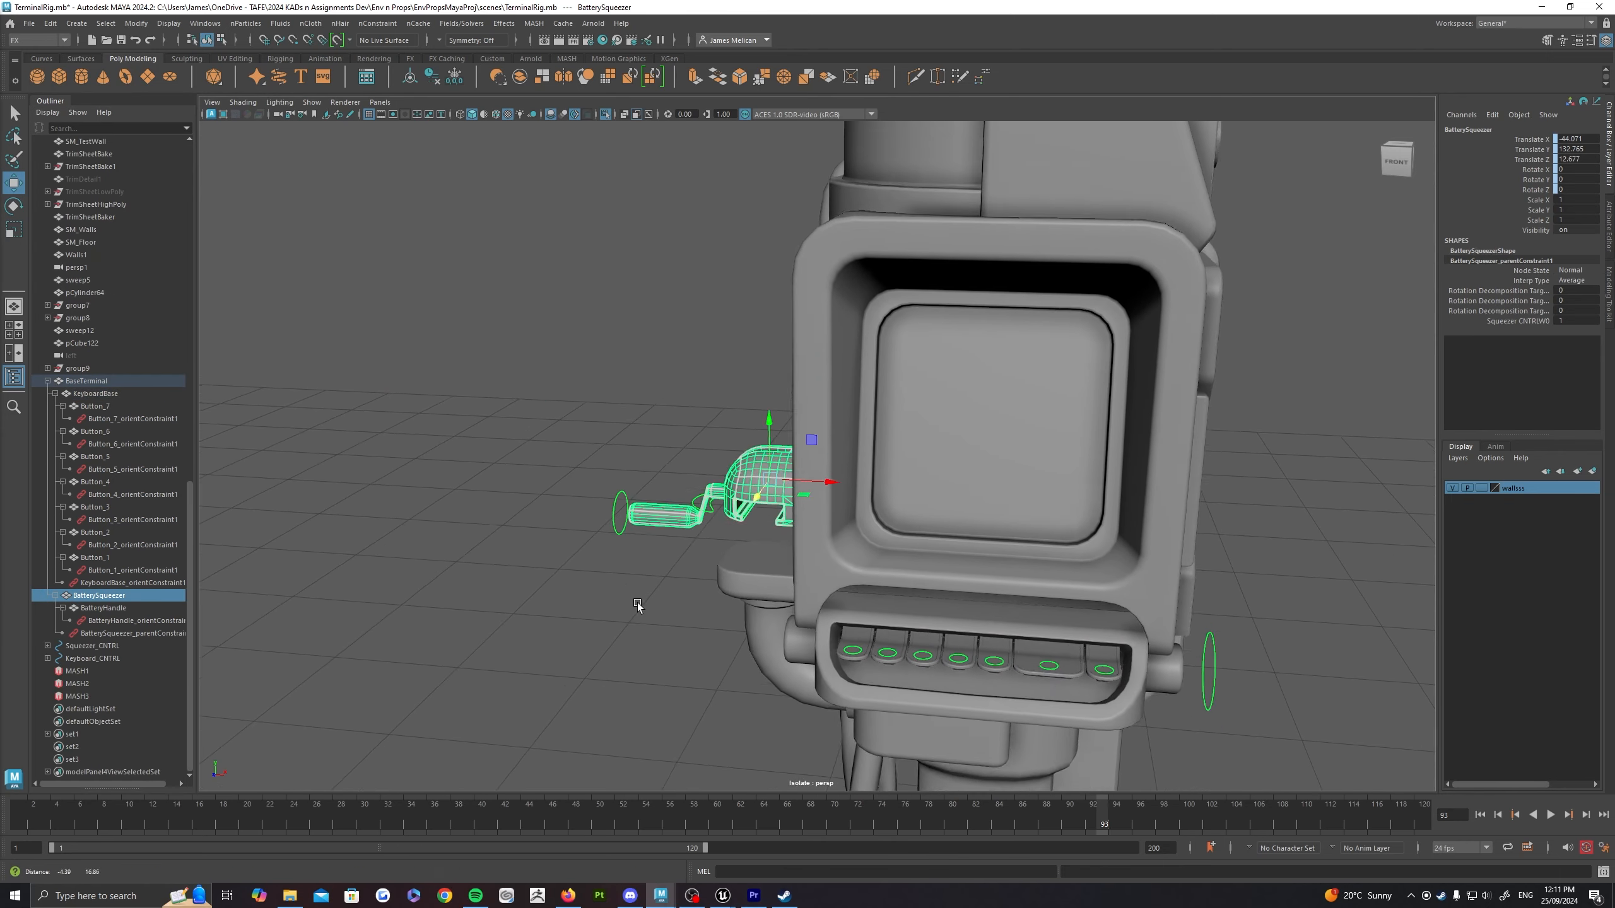
left_click_drag(642, 606, 644, 575, "alt")
left_click(95, 607)
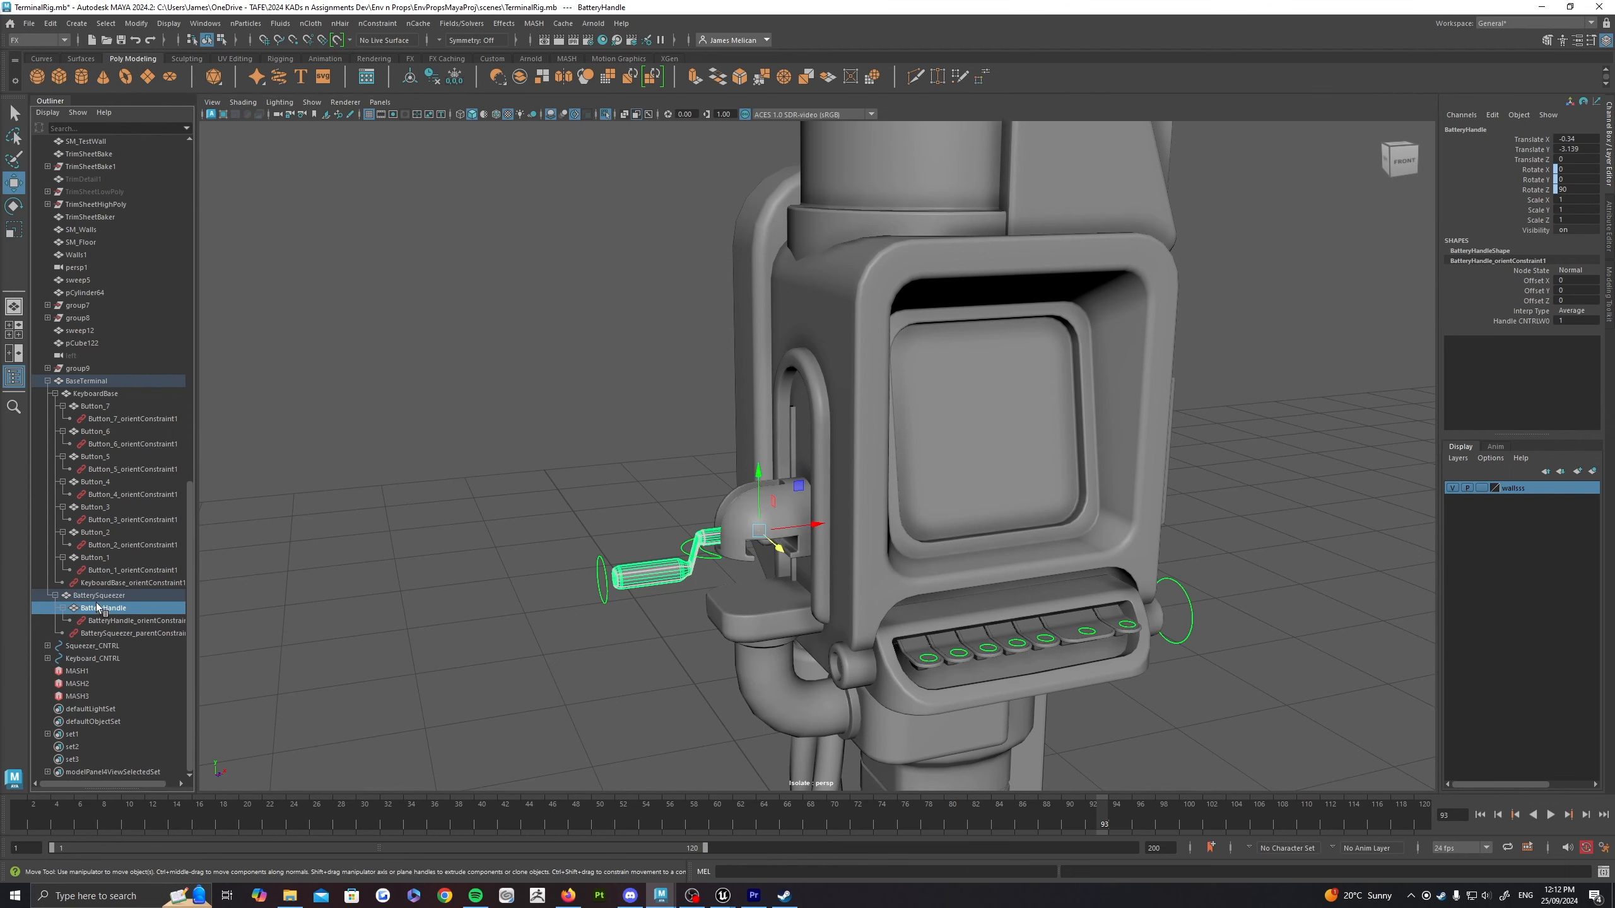
left_click(97, 599)
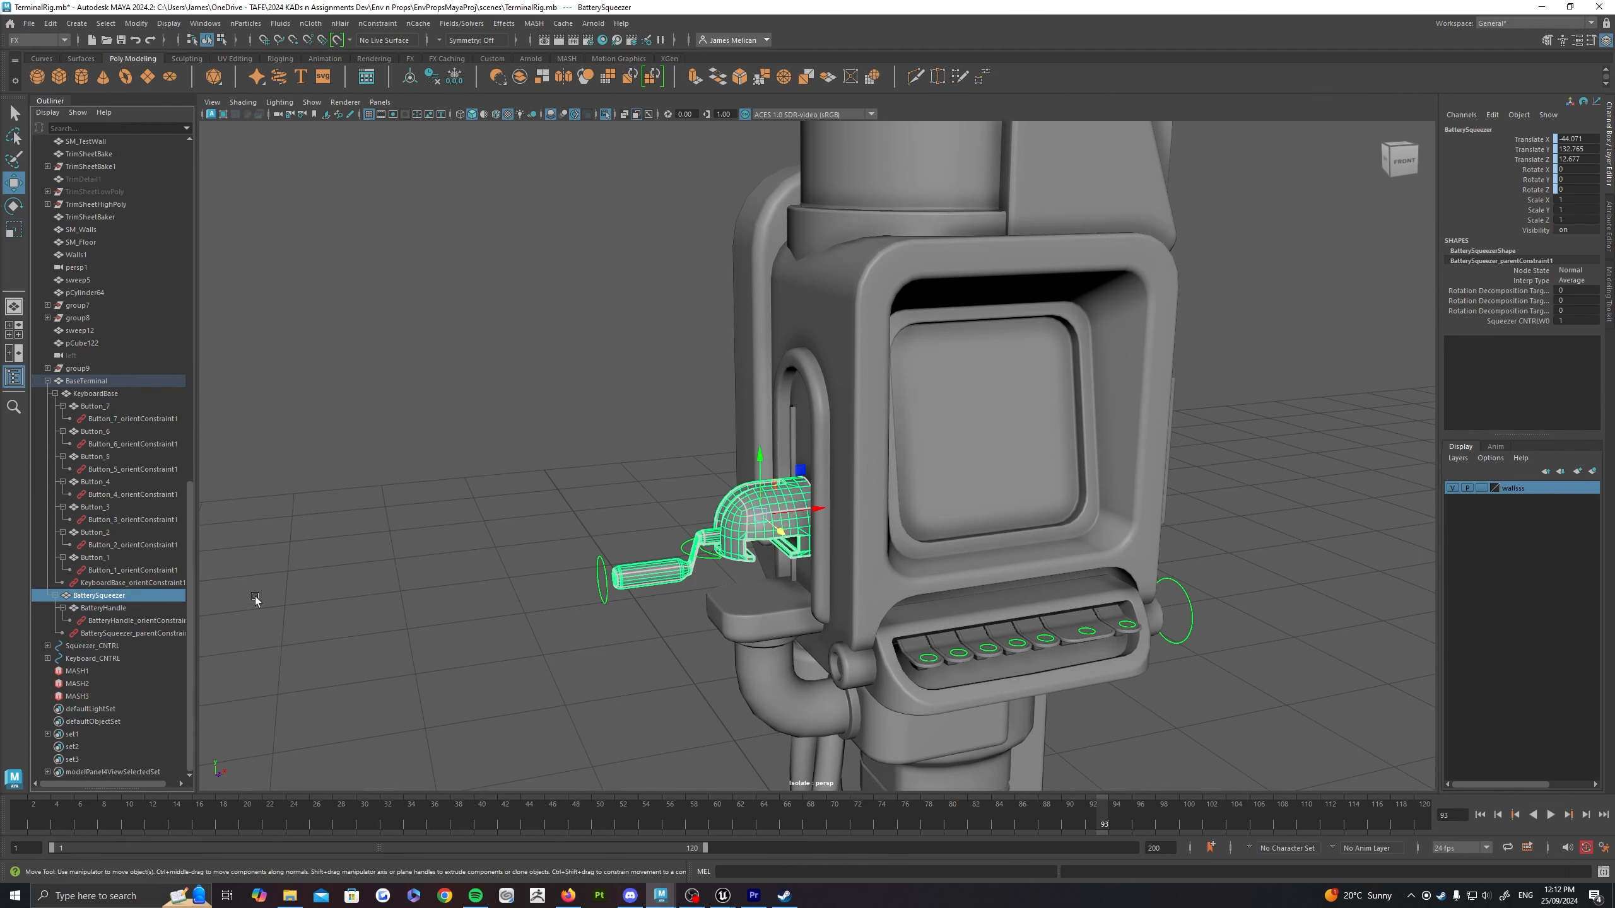
Step: Return the animation to frame 1 and select the Keyboard_CNTRL curve beside the keyboard hinge
left_click_drag(504, 810, 19, 811)
left_click_drag(661, 550, 440, 570, "alt")
left_click(973, 651)
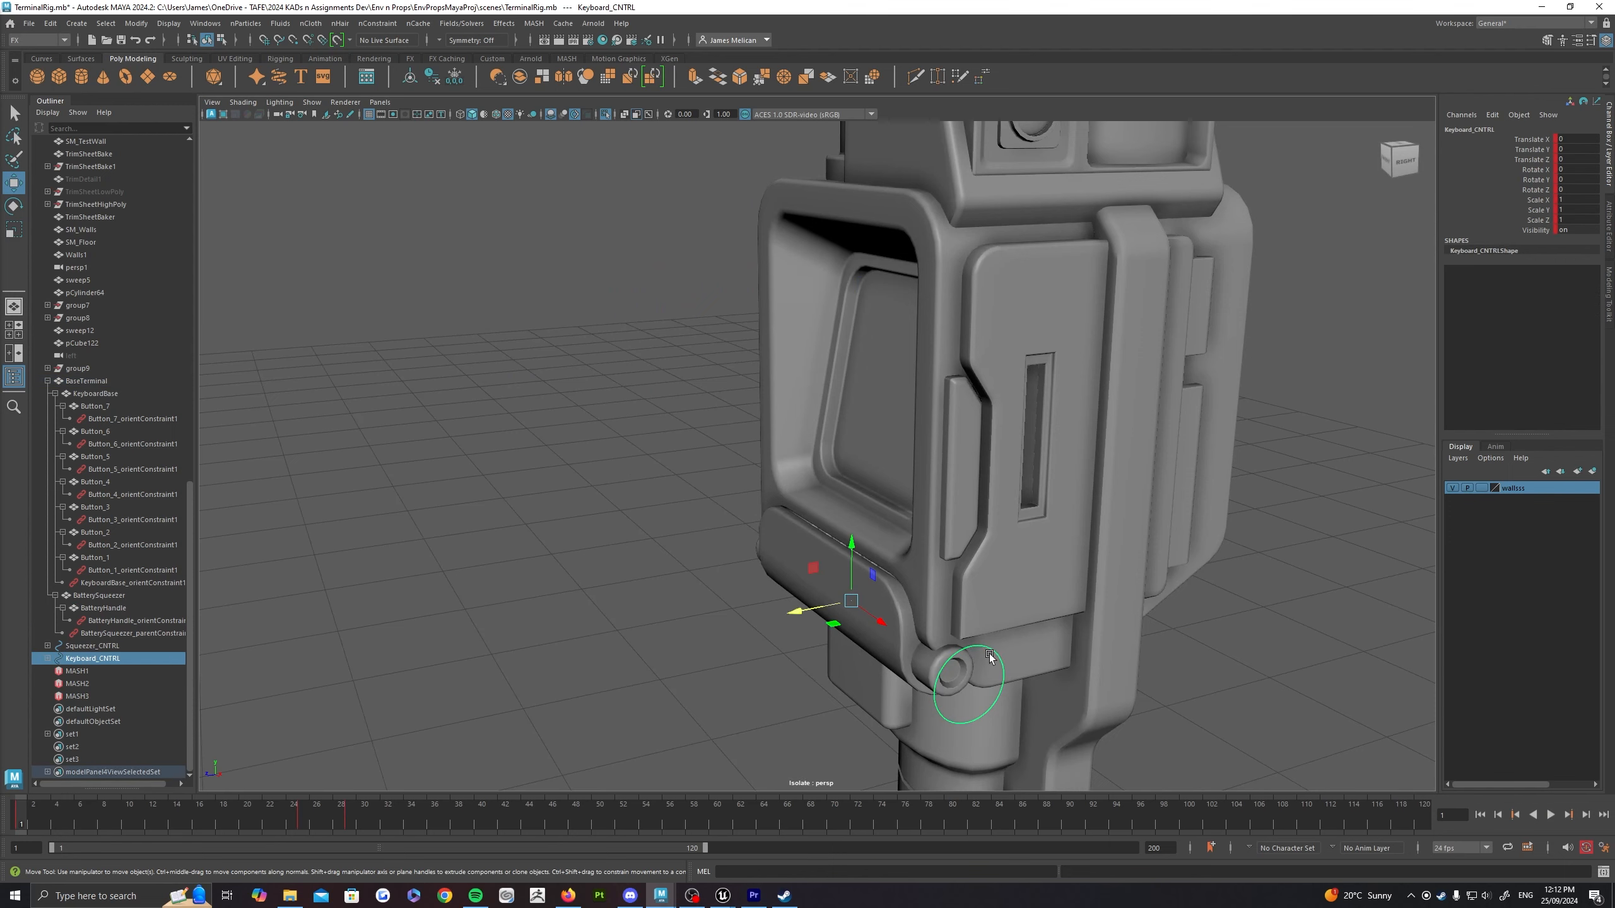
left_click_drag(969, 656, 909, 554, "alt")
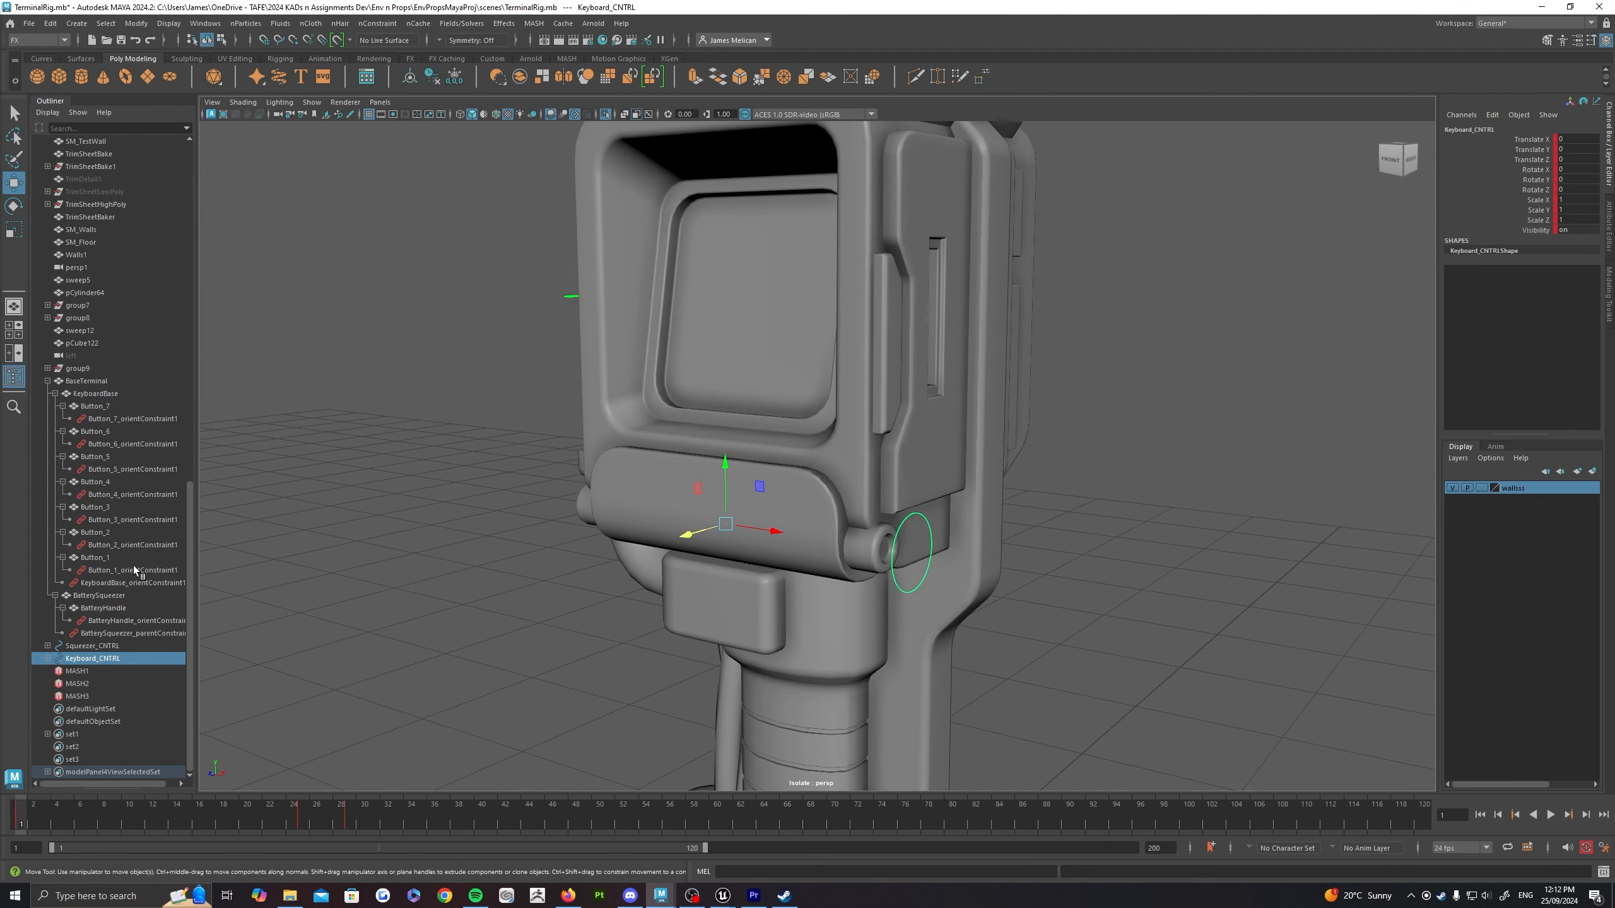
left_click_drag(711, 539, 711, 567, "alt")
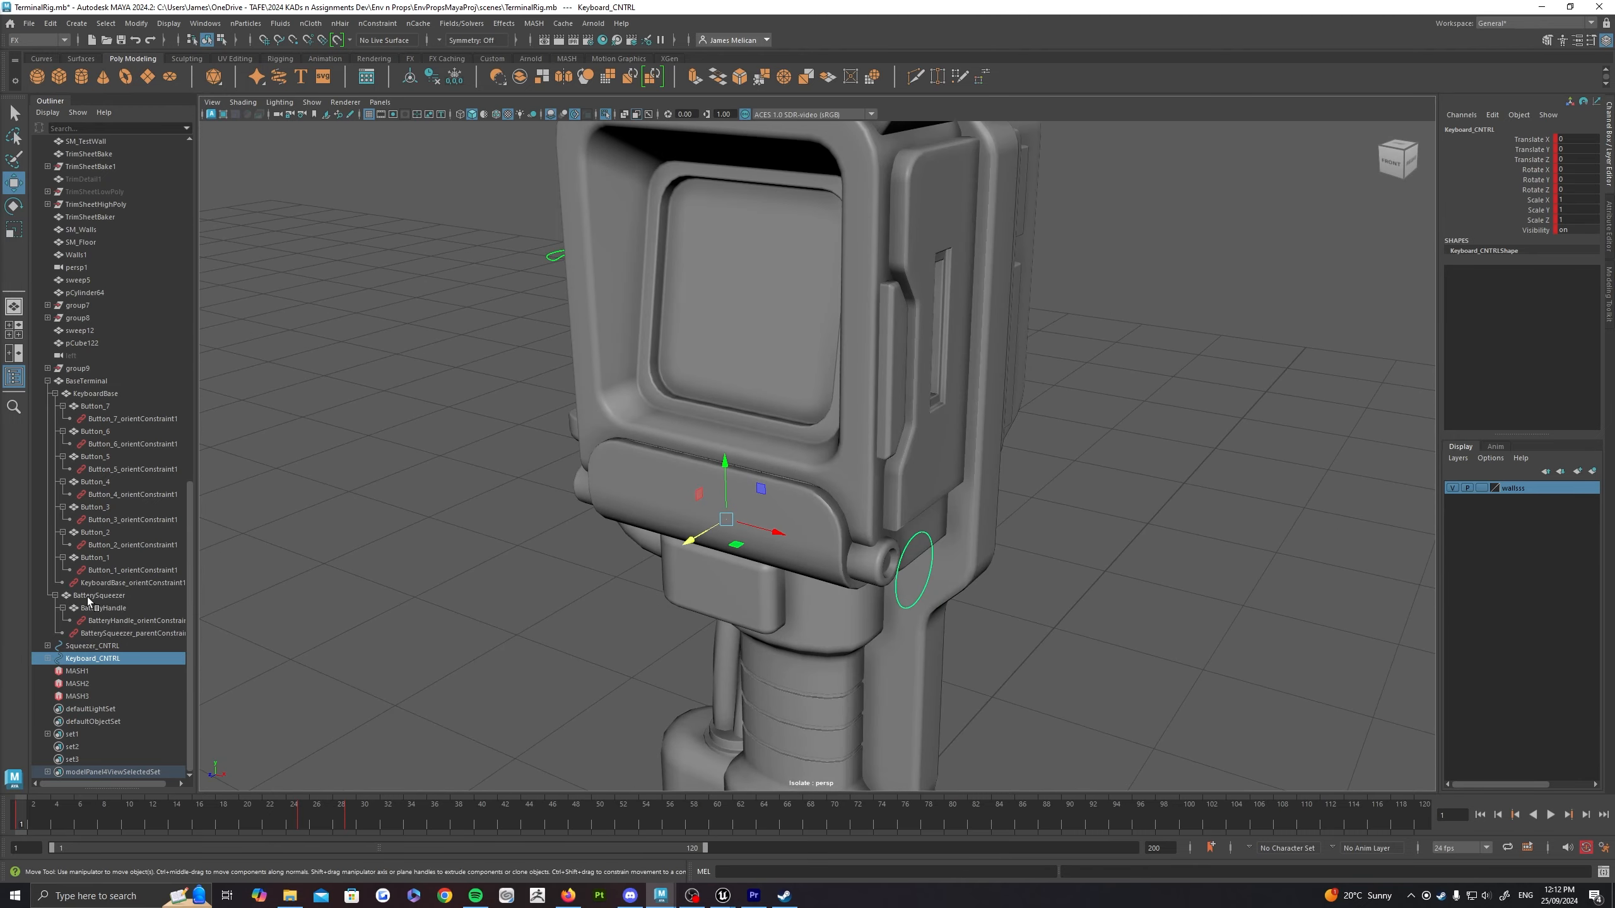
Step: Check the transform values of Button_6 and Button_7 inside the closed keyboard
left_click(91, 433)
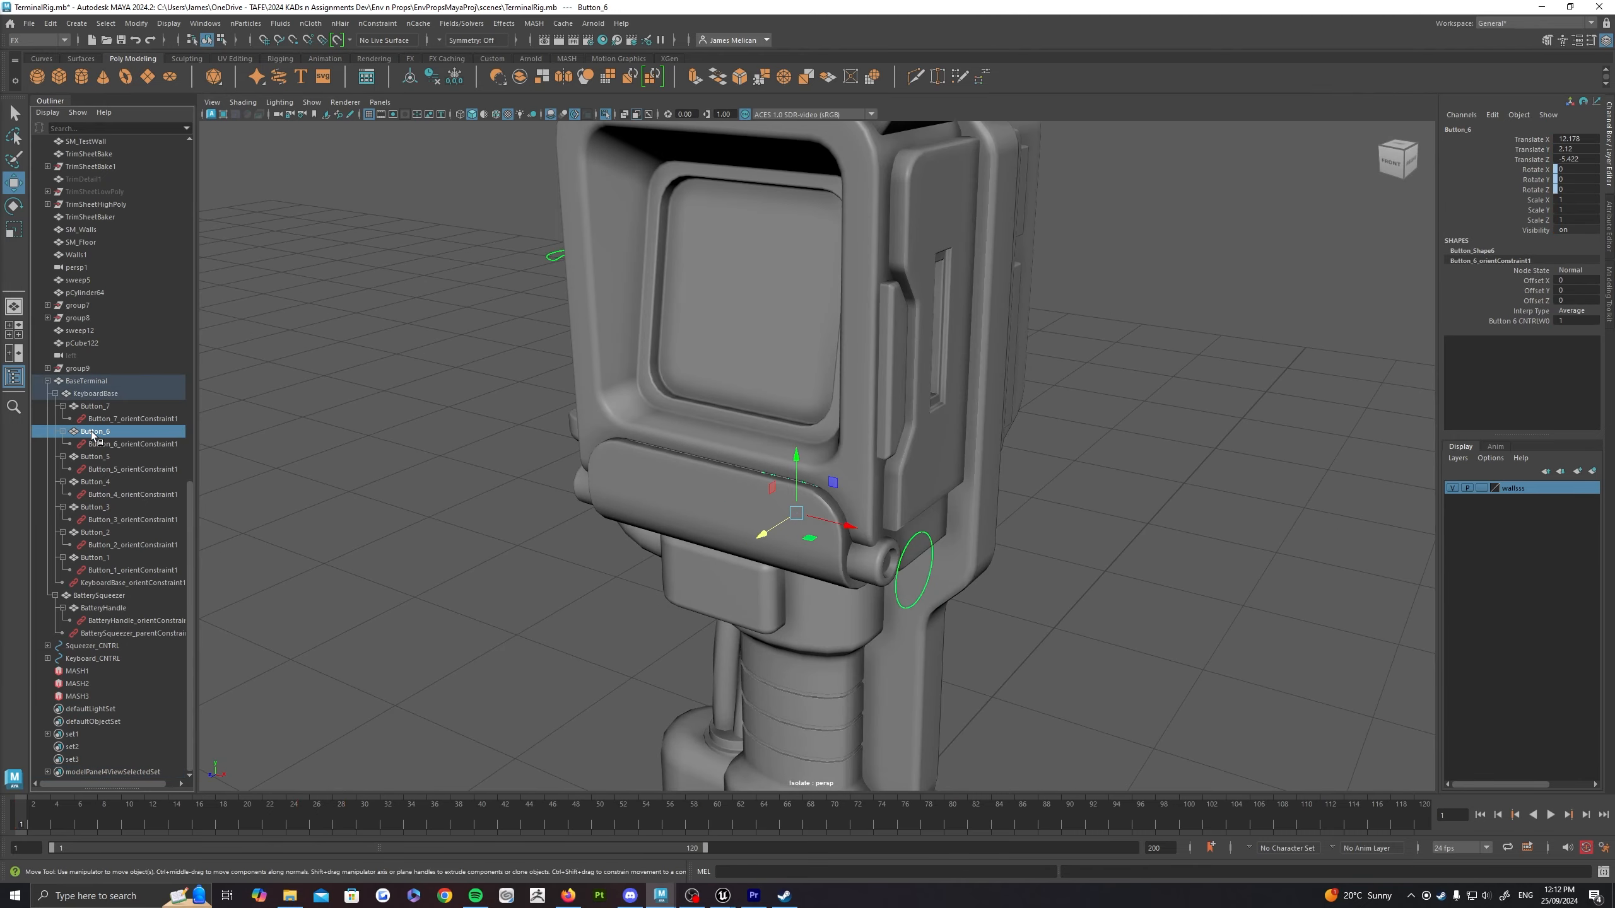
left_click(95, 406)
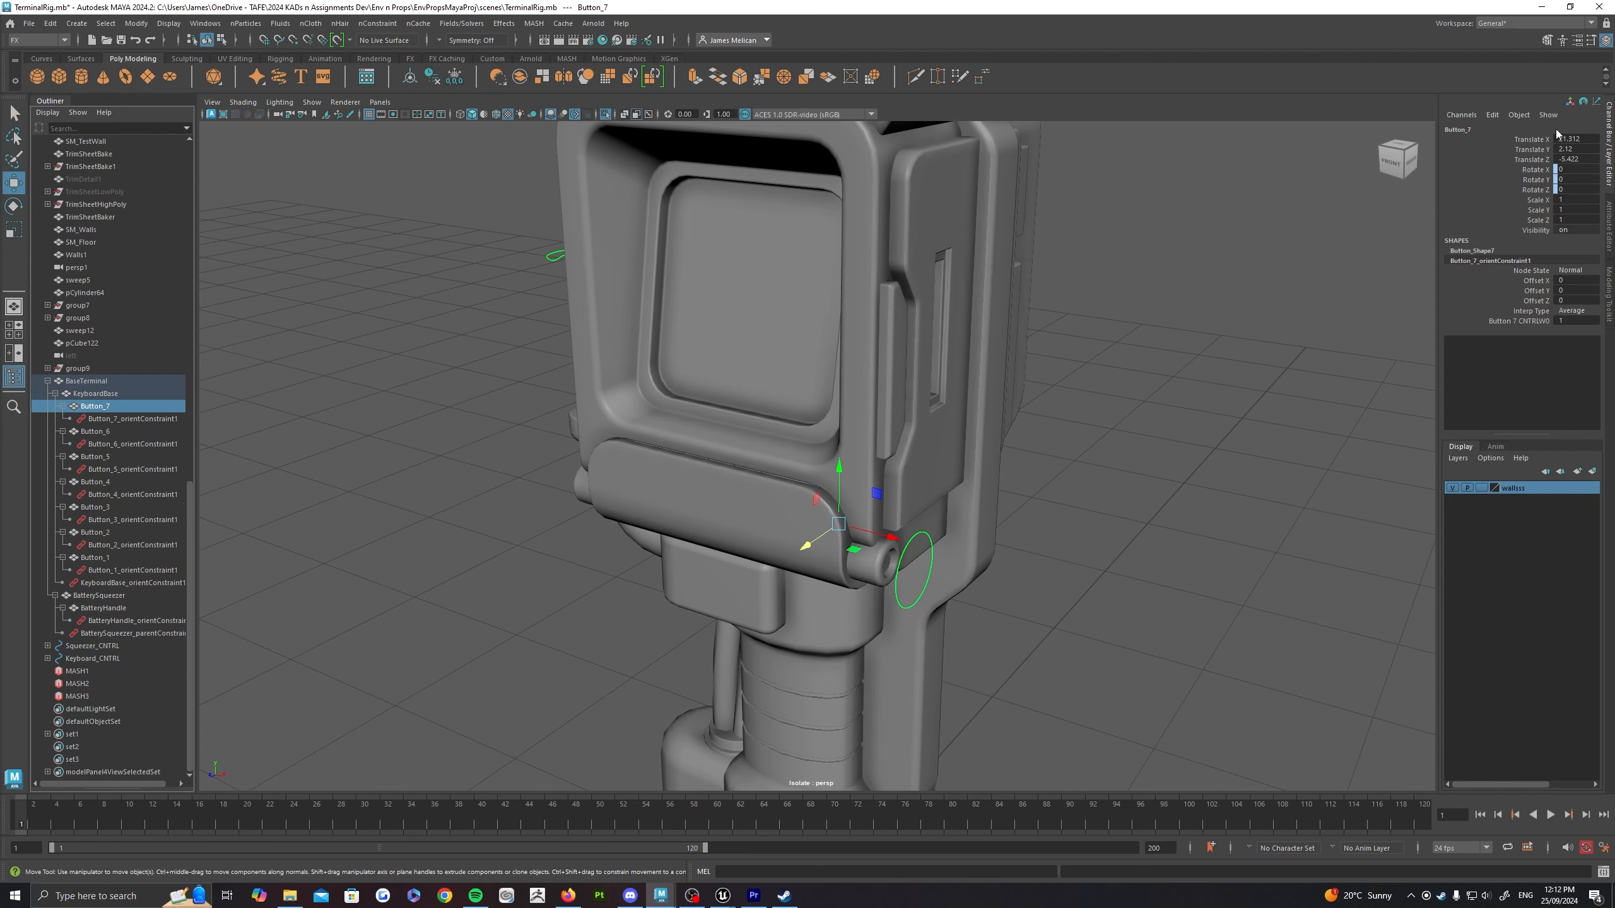
left_click_drag(1030, 429, 681, 503, "alt")
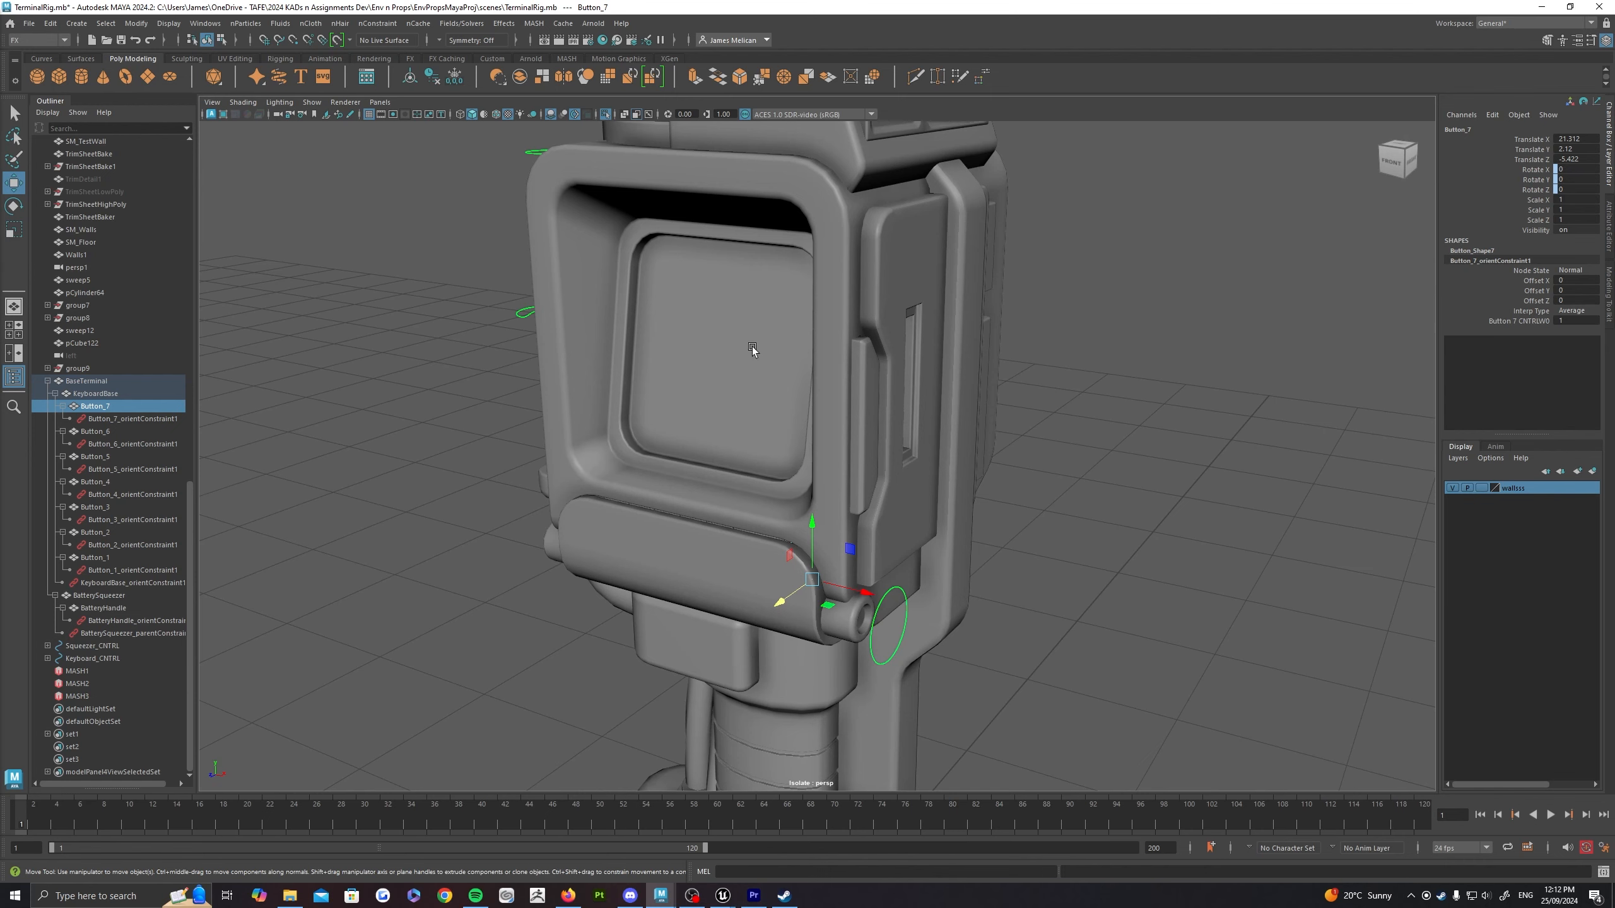
left_click_drag(749, 350, 878, 410, "alt")
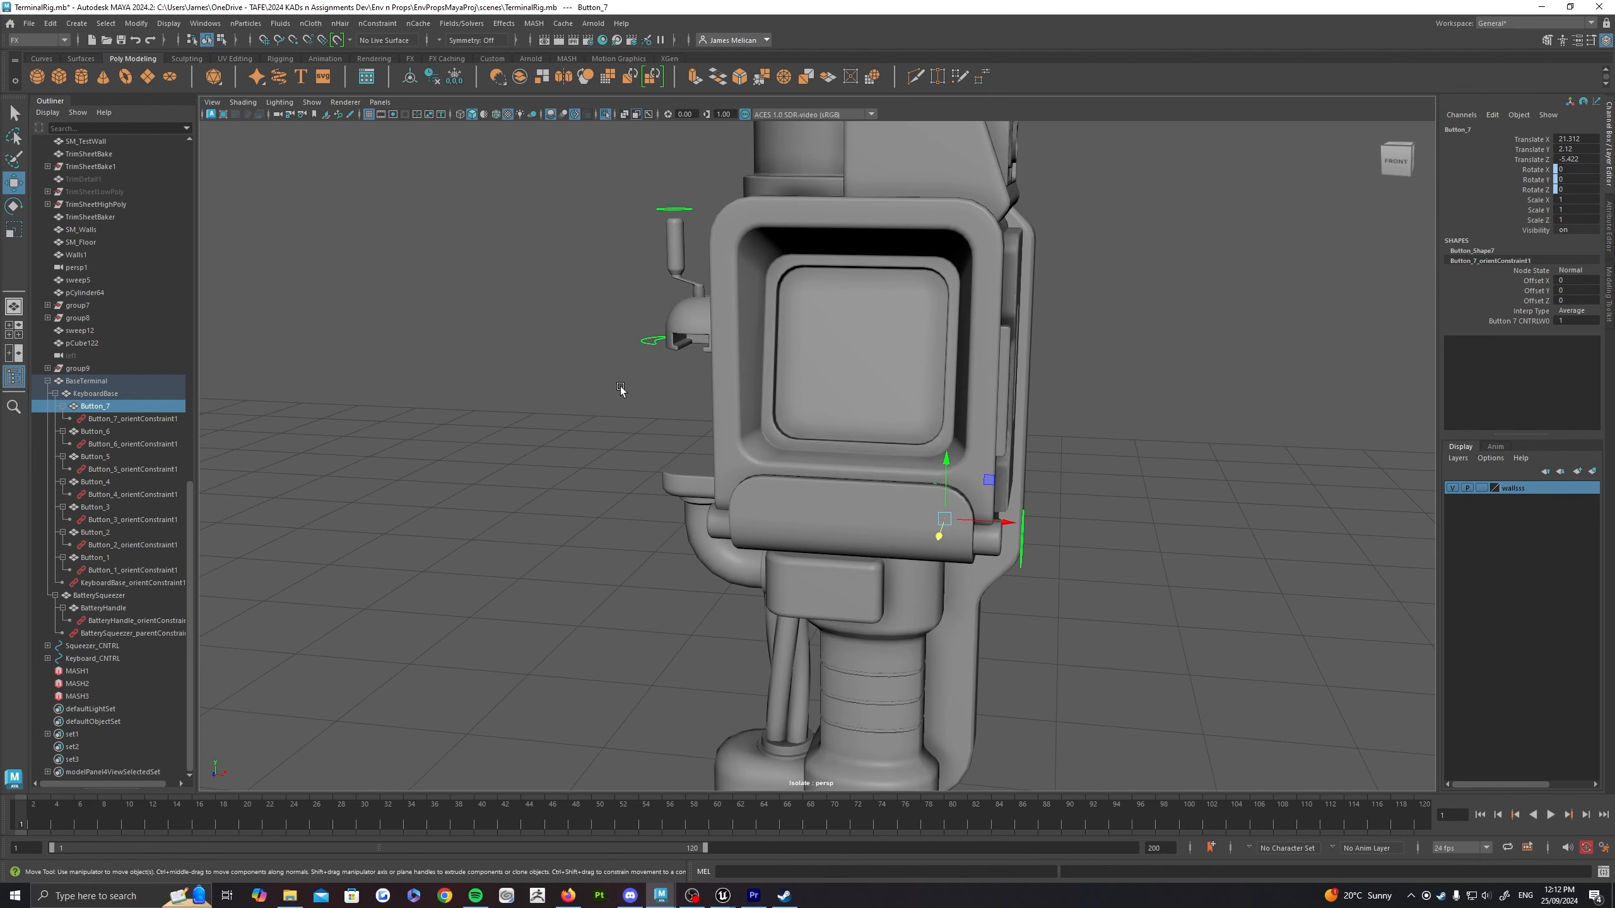
left_click_drag(704, 377, 725, 423, "alt")
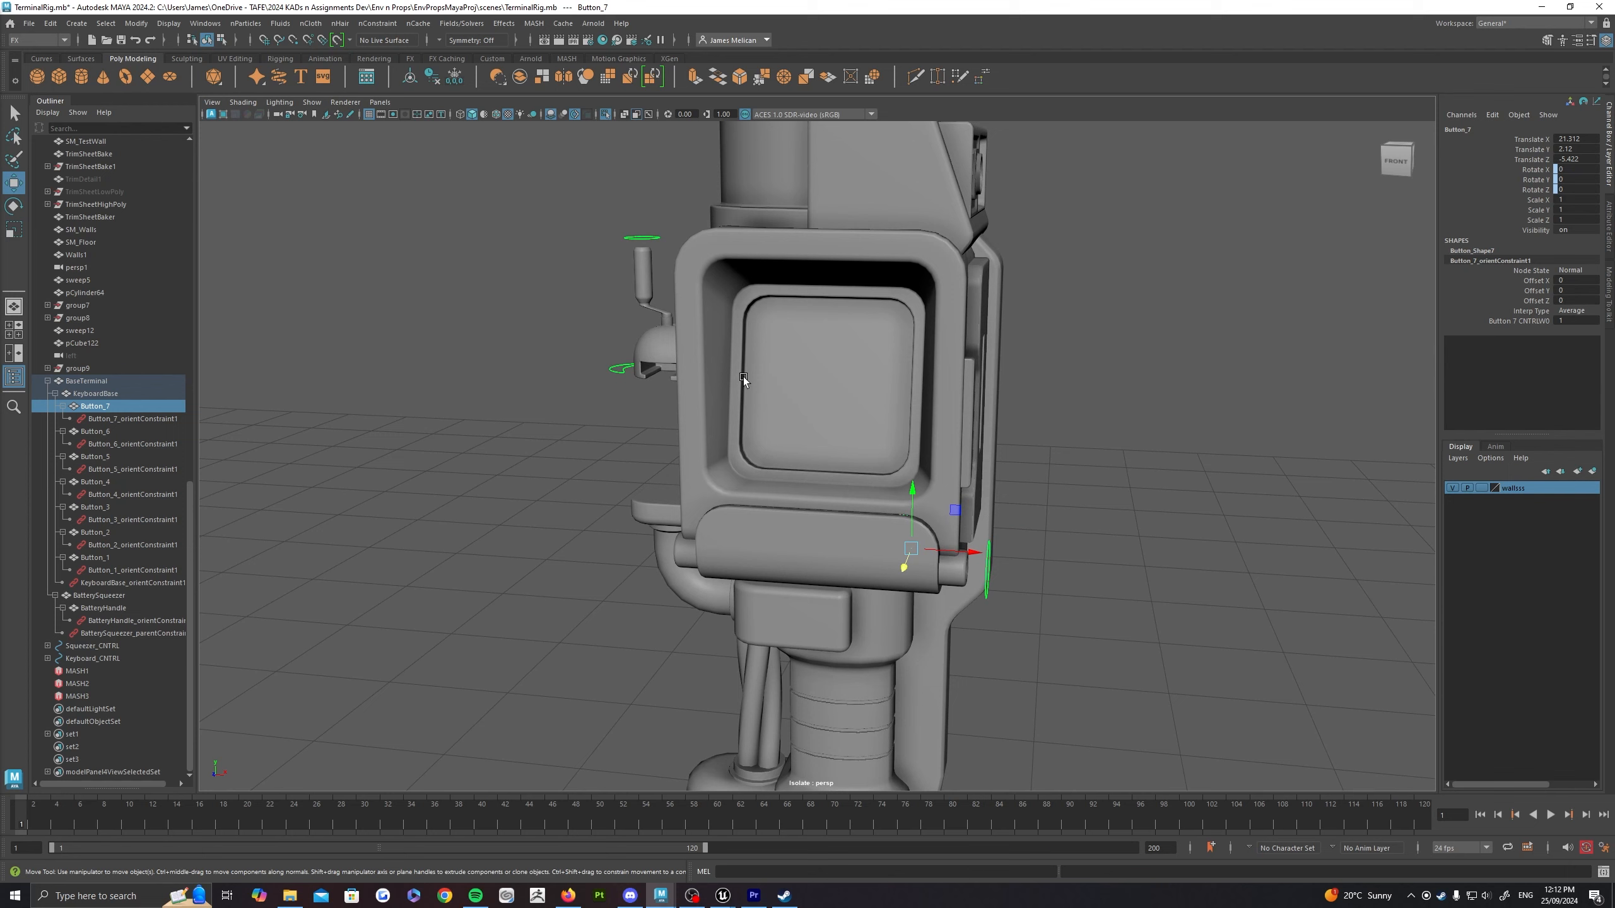
Step: Select the BatterySqueezer mesh and examine its transform values and parent constraint
left_click(663, 354)
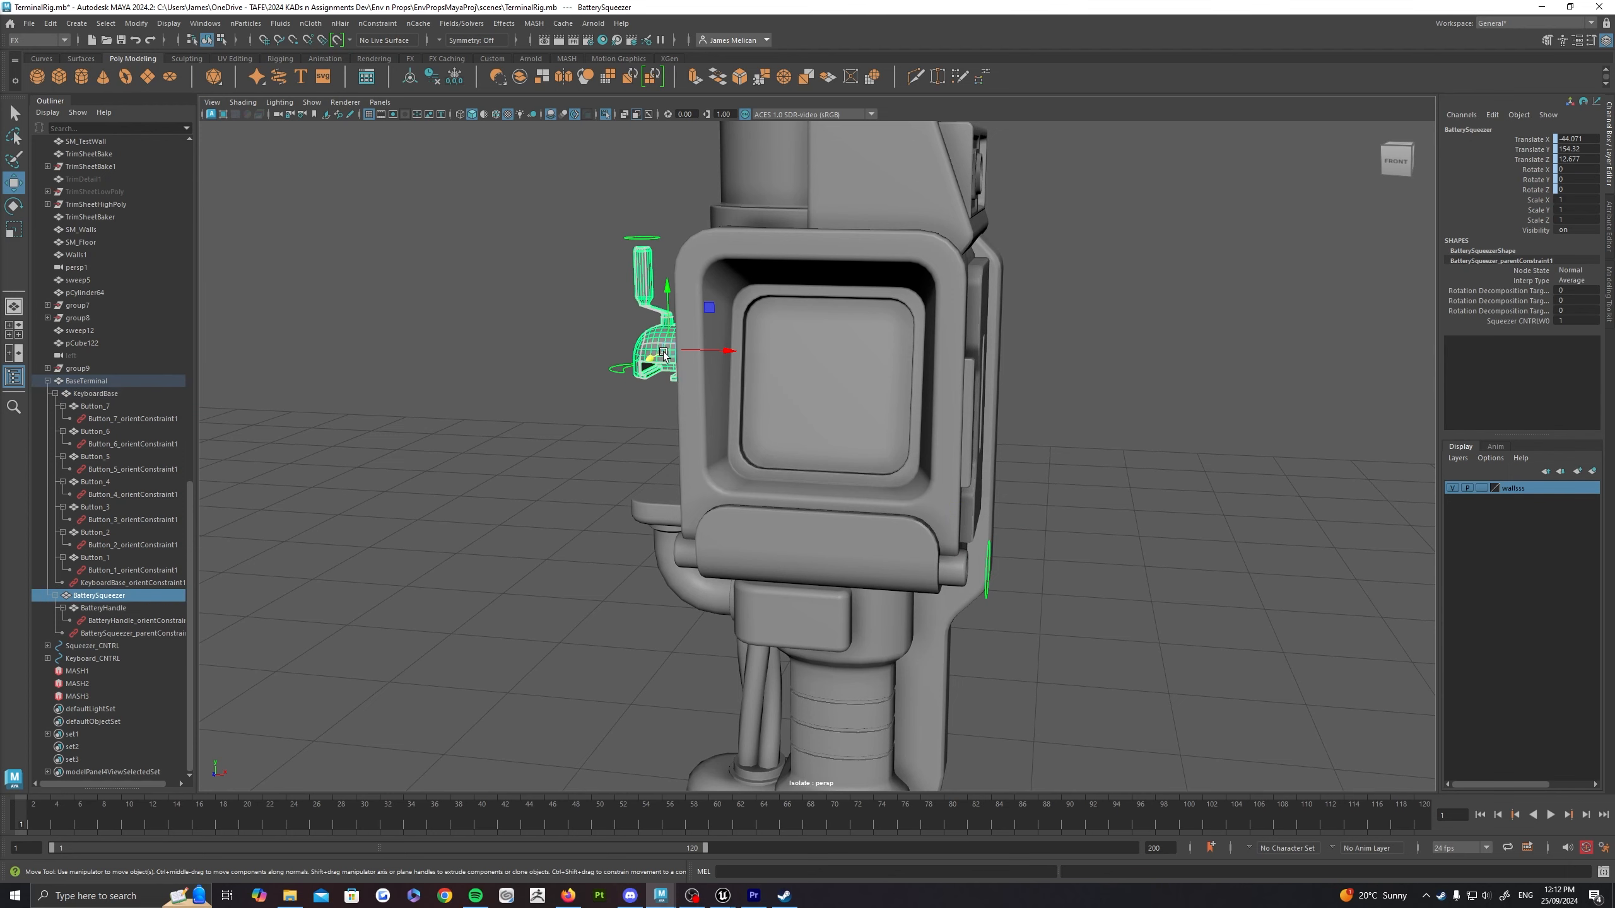
middle_click_drag(762, 438, 852, 513, "alt")
scroll(852, 512, "up", 3)
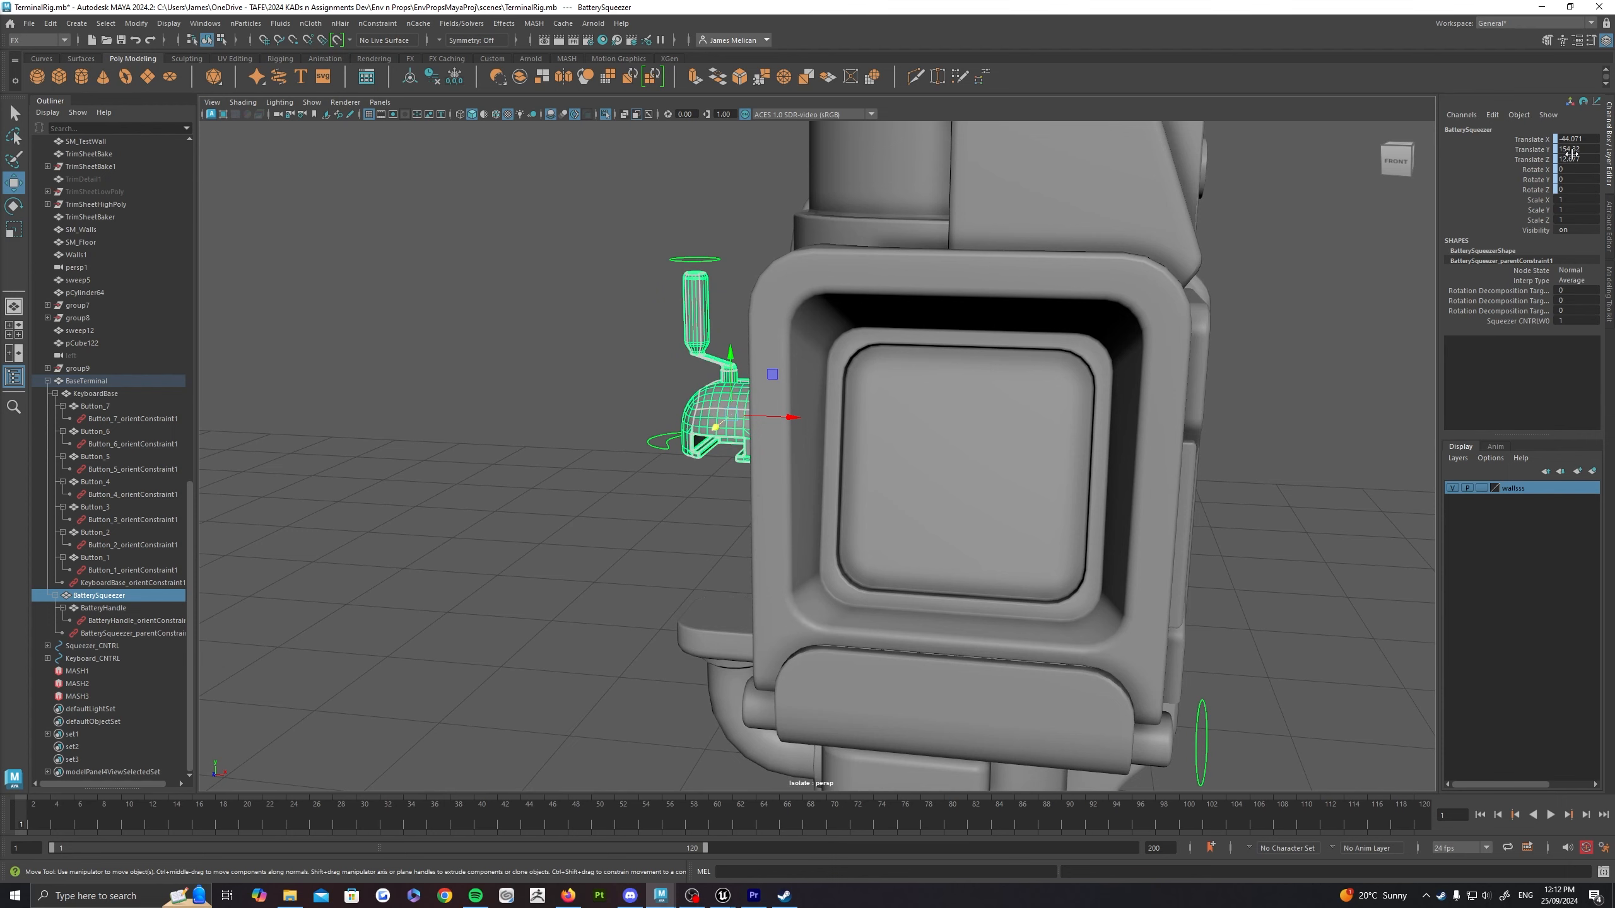
left_click_drag(1298, 229, 971, 518, "alt")
middle_click_drag(938, 481, 936, 454, "alt")
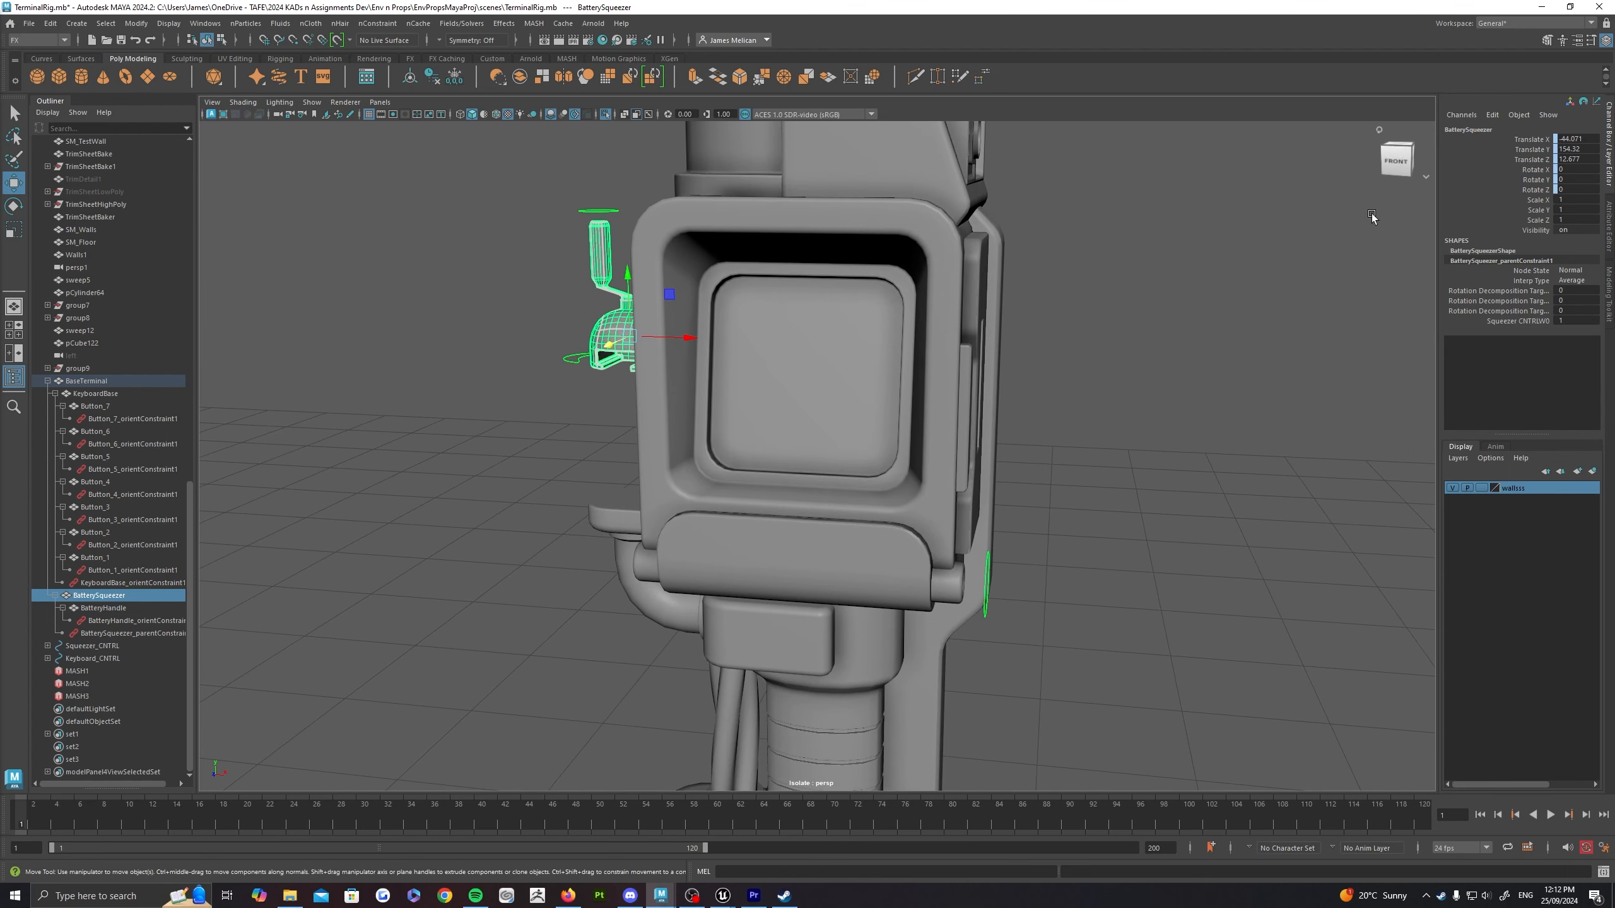
Step: Check Handle_CNTRL's channels and lower Squeezer_CNTRL along Y by about 31.67 units
left_click(565, 310)
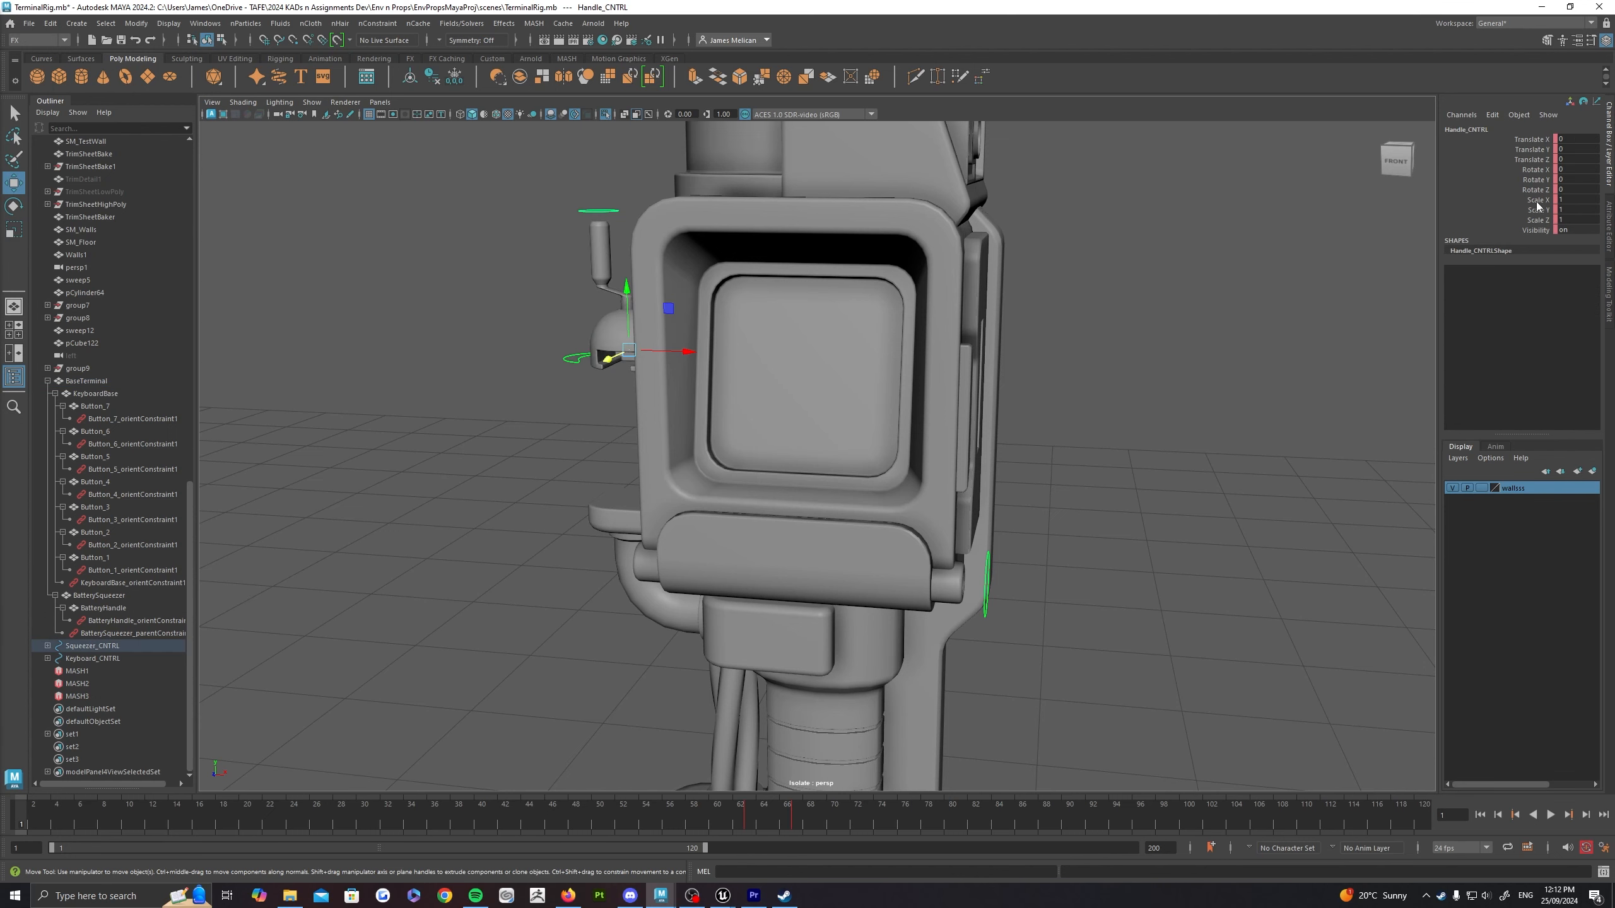
left_click(566, 350)
left_click(584, 358)
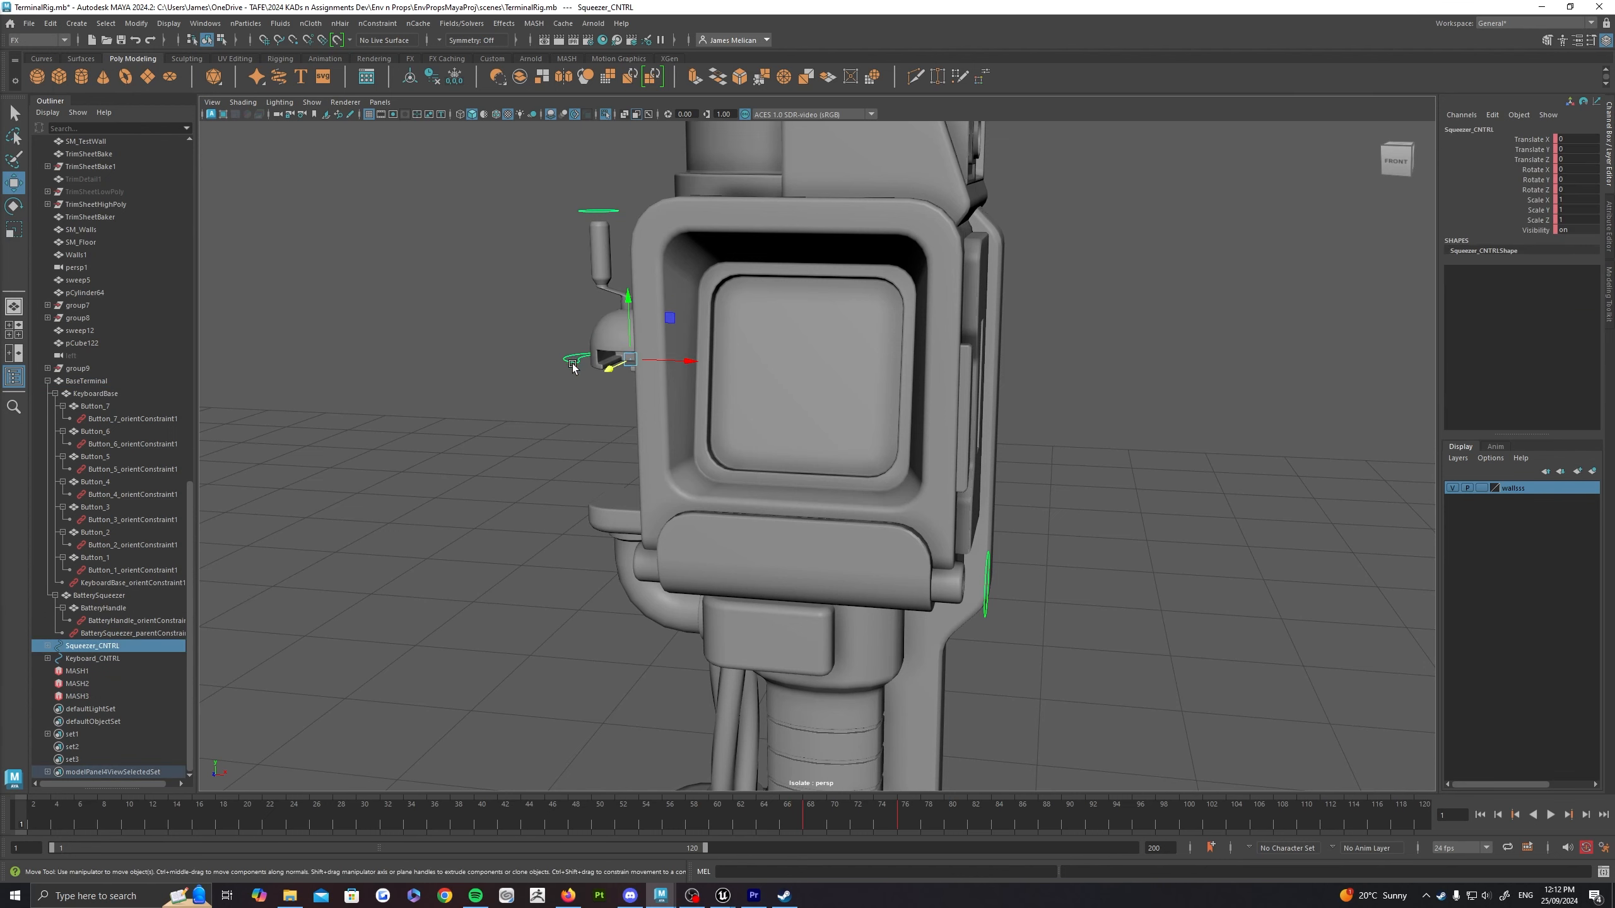
middle_click_drag(588, 360, 810, 380, "alt")
left_click_drag(772, 316, 768, 458)
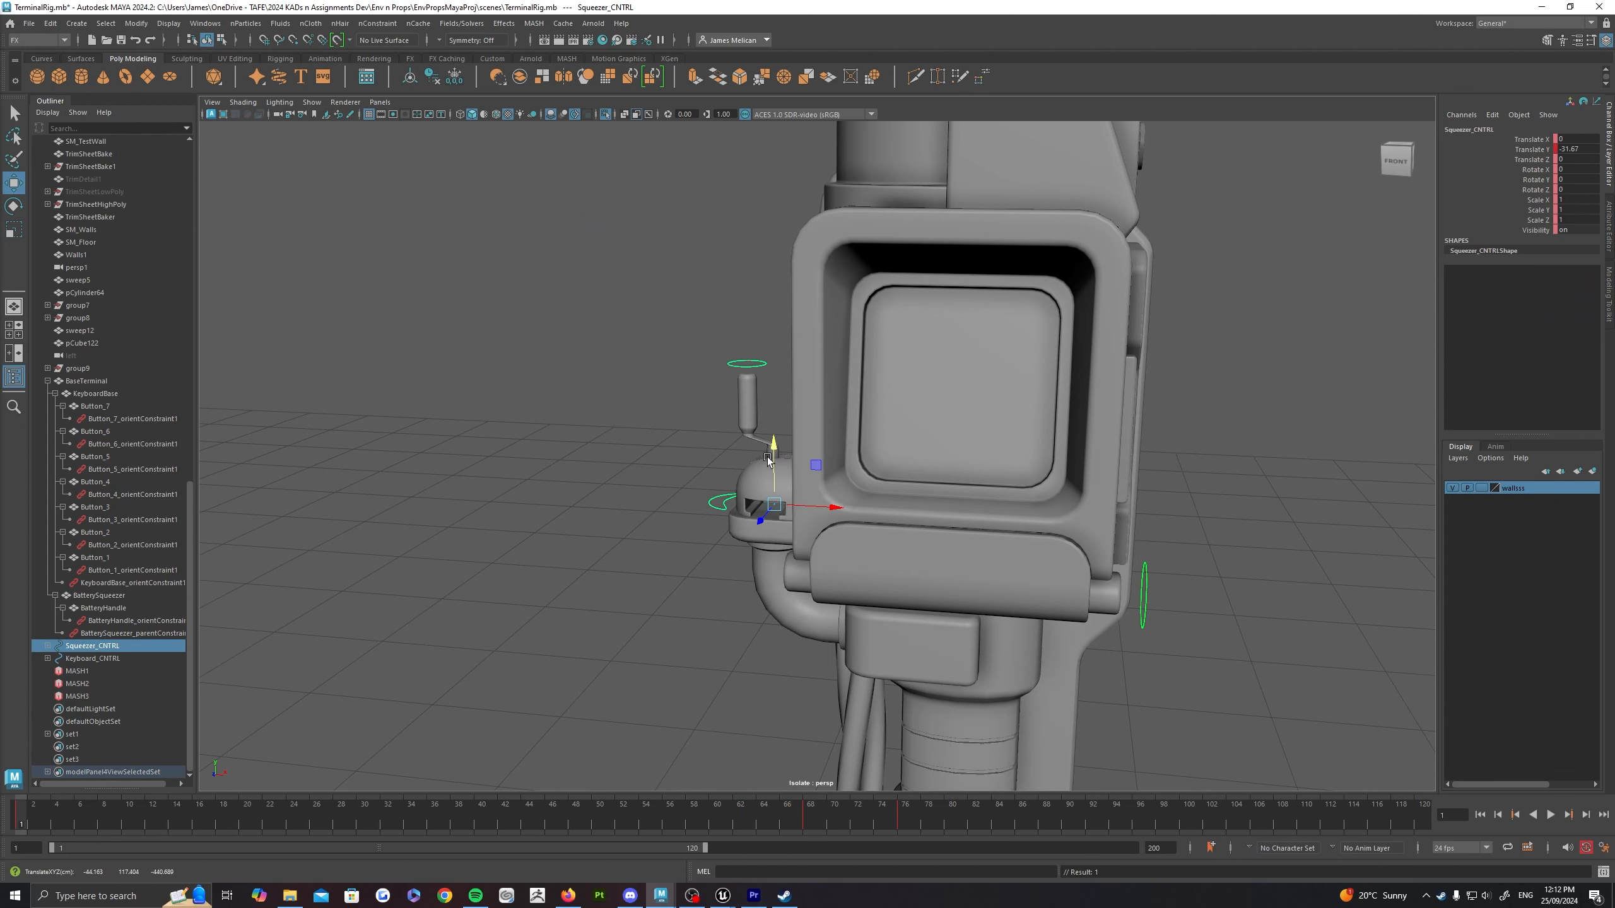
Step: Set Squeezer_CNTRL's Translate Y to 0 and undo the recent changes to the control
double_click(1579, 151)
type("0")
key("Return")
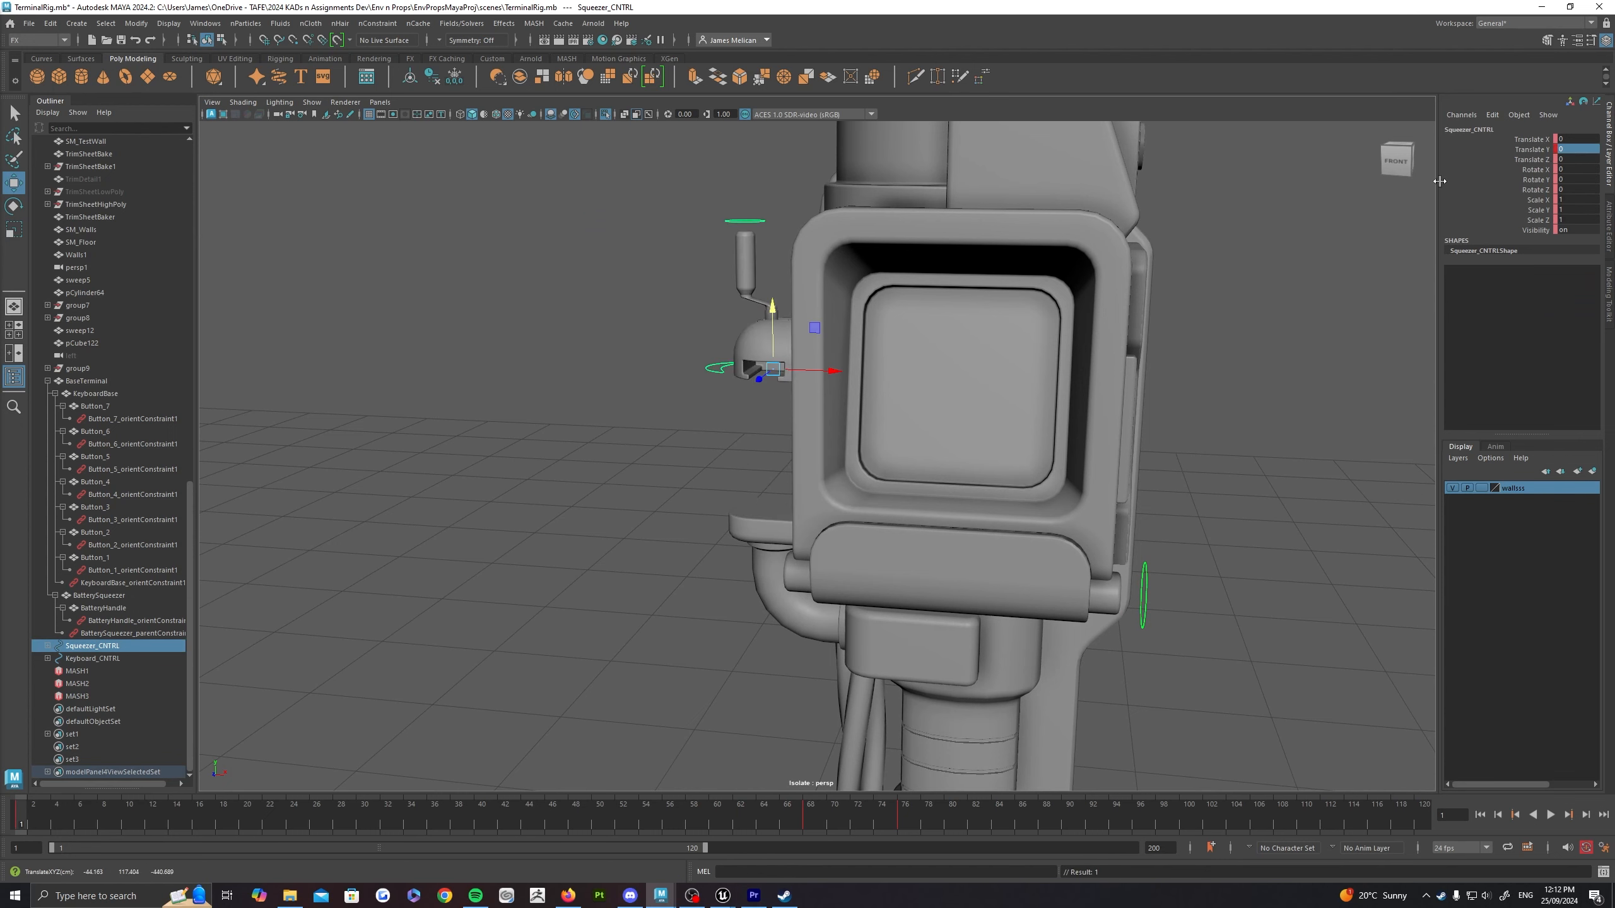
key("ctrl+z")
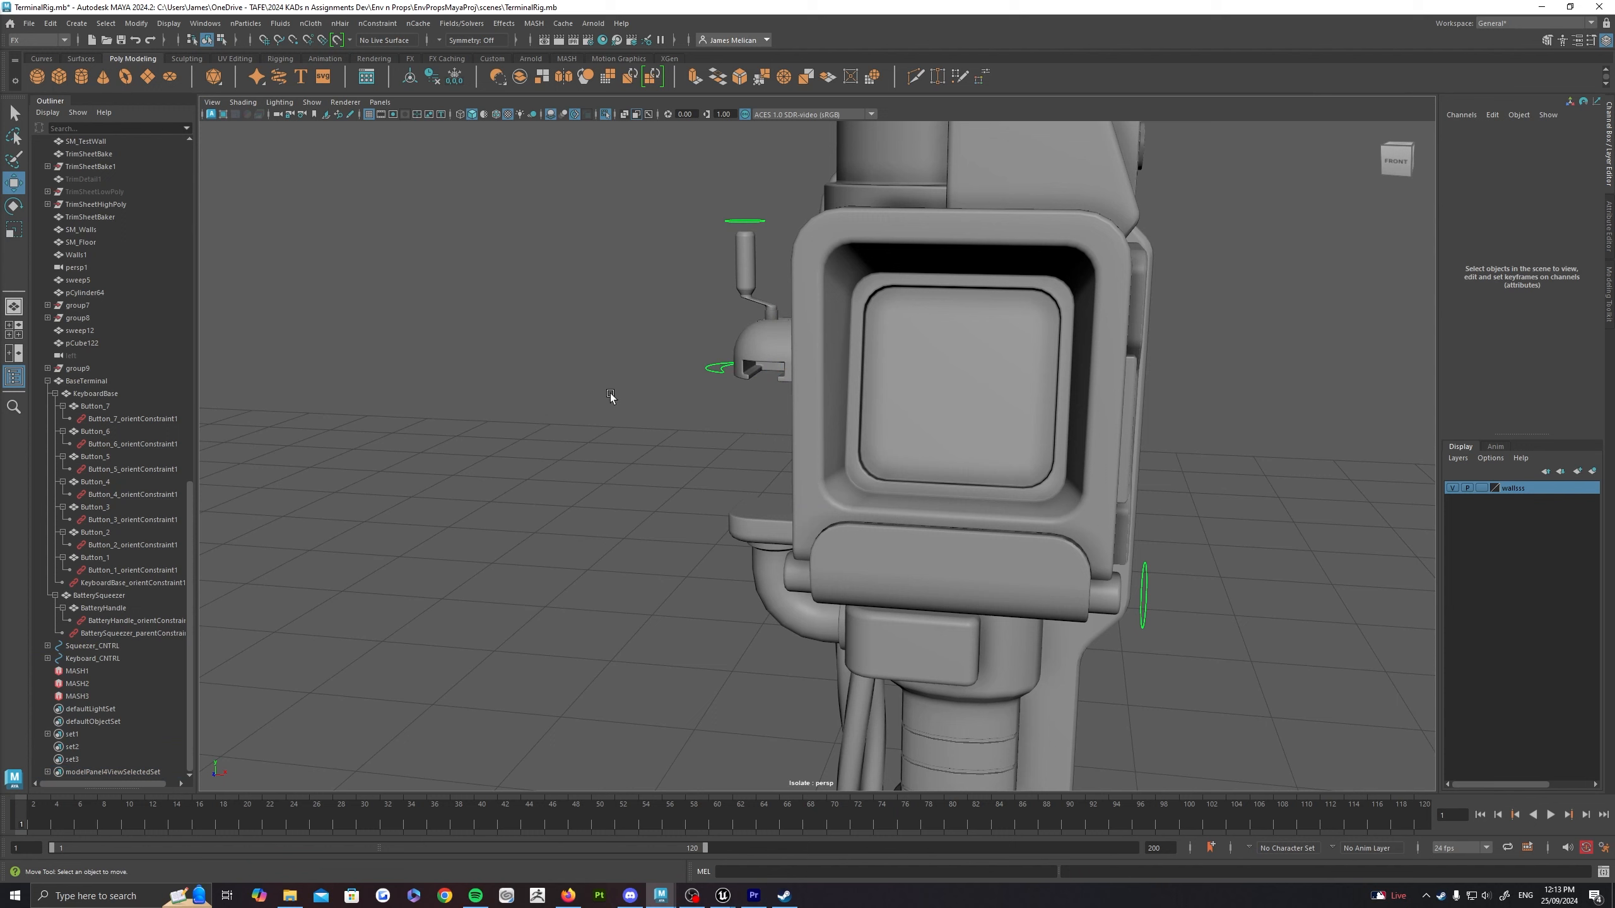
key("ctrl+z")
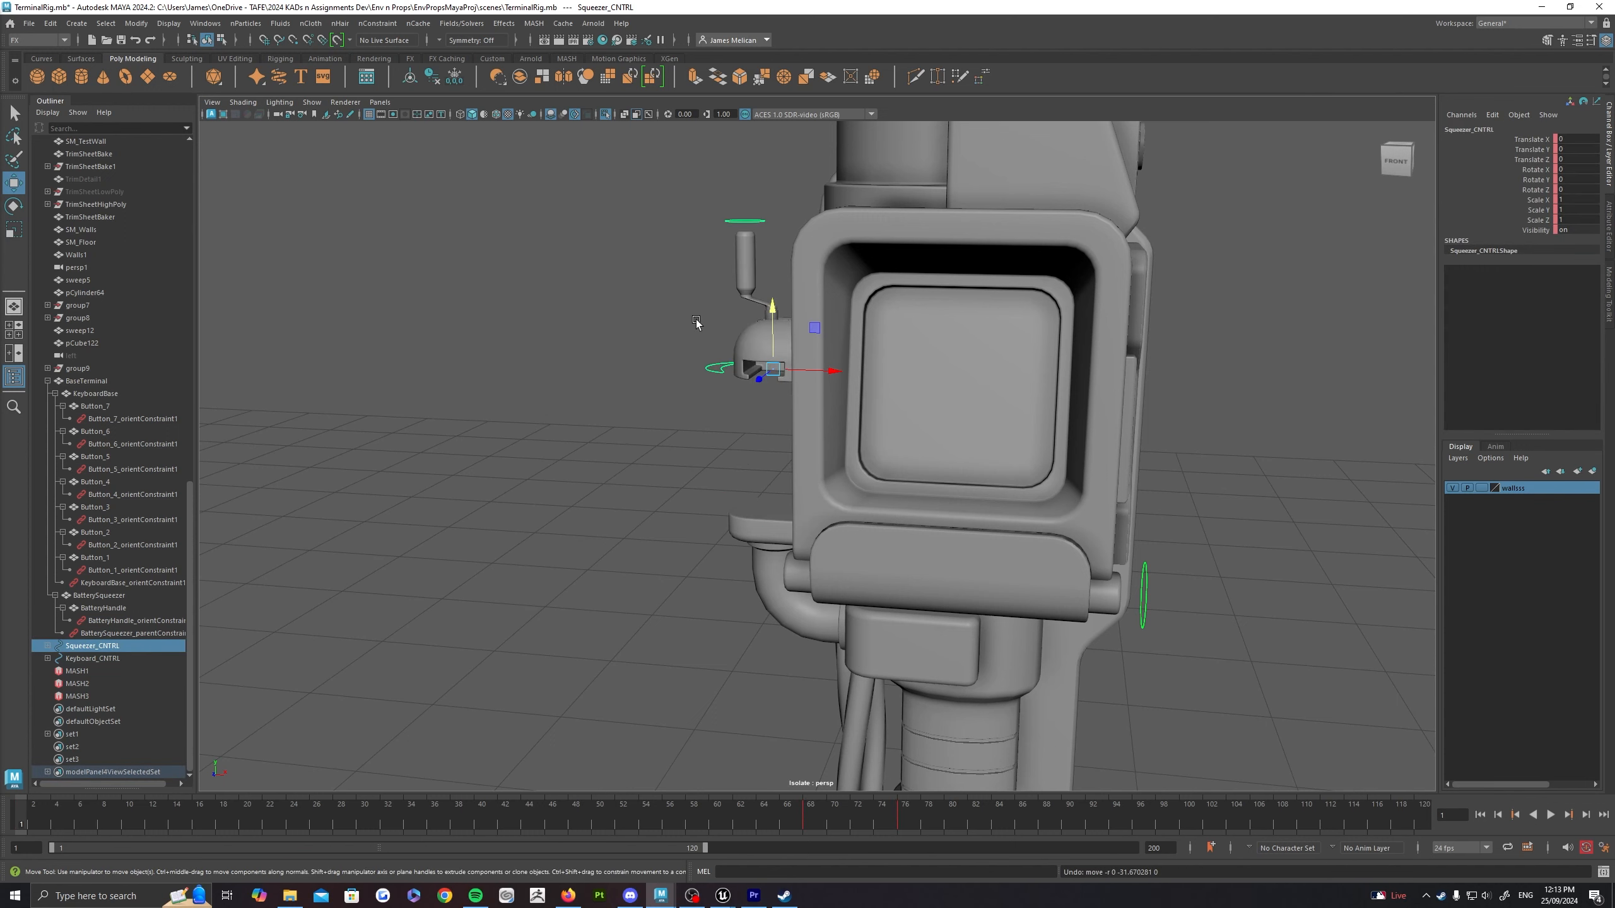
Step: Compare the transform values of the KeyboardBase mesh and its child Button_7
left_click(751, 340)
middle_click_drag(913, 442, 832, 375, "alt")
left_click(911, 474)
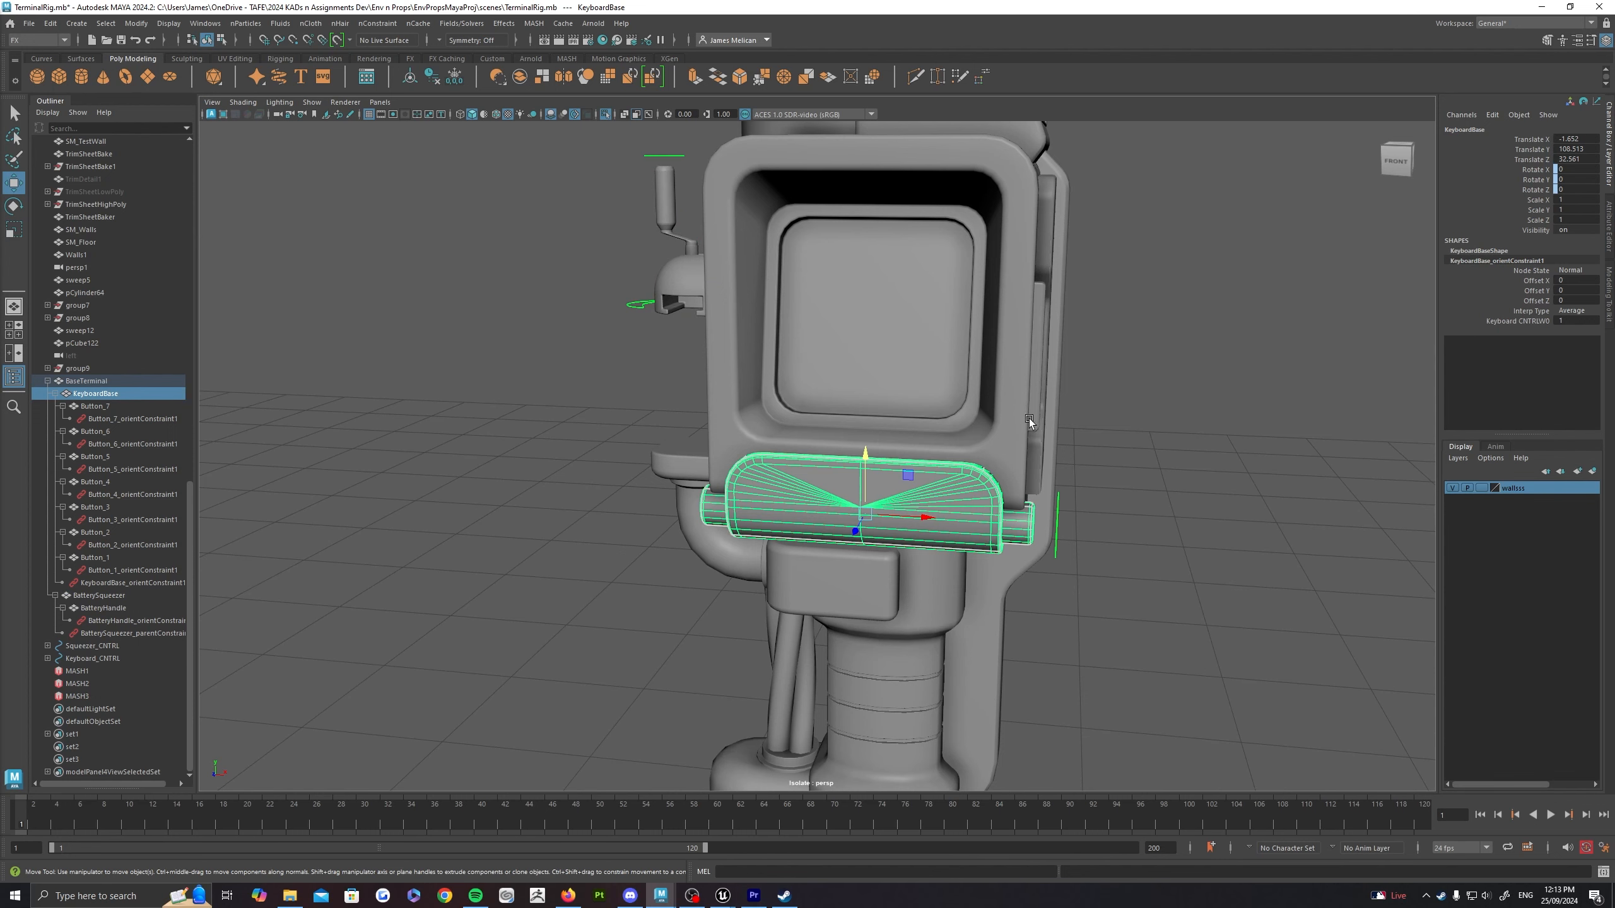
left_click(90, 406)
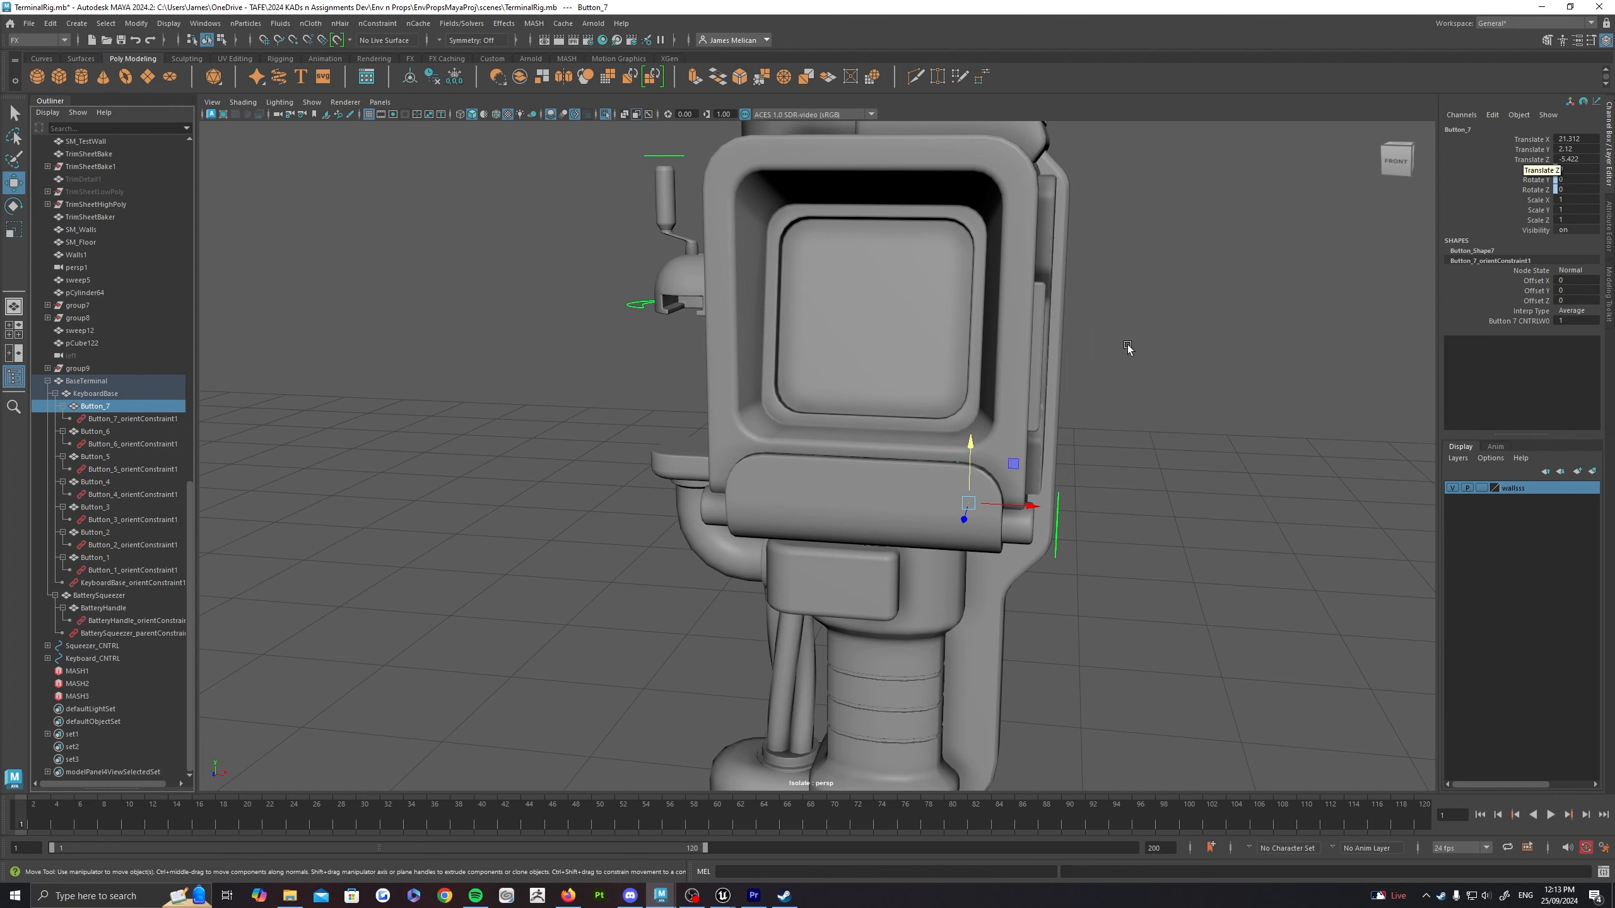
Step: Examine the whole terminal model from the front and from above
middle_click_drag(1137, 468, 1035, 411, "alt")
right_click_drag(1035, 411, 992, 411, "alt")
left_click_drag(992, 411, 949, 411, "alt")
middle_click_drag(948, 411, 932, 472, "alt")
left_click_drag(932, 472, 960, 437, "alt")
right_click_drag(960, 438, 936, 437, "alt")
middle_click_drag(936, 437, 898, 430, "alt")
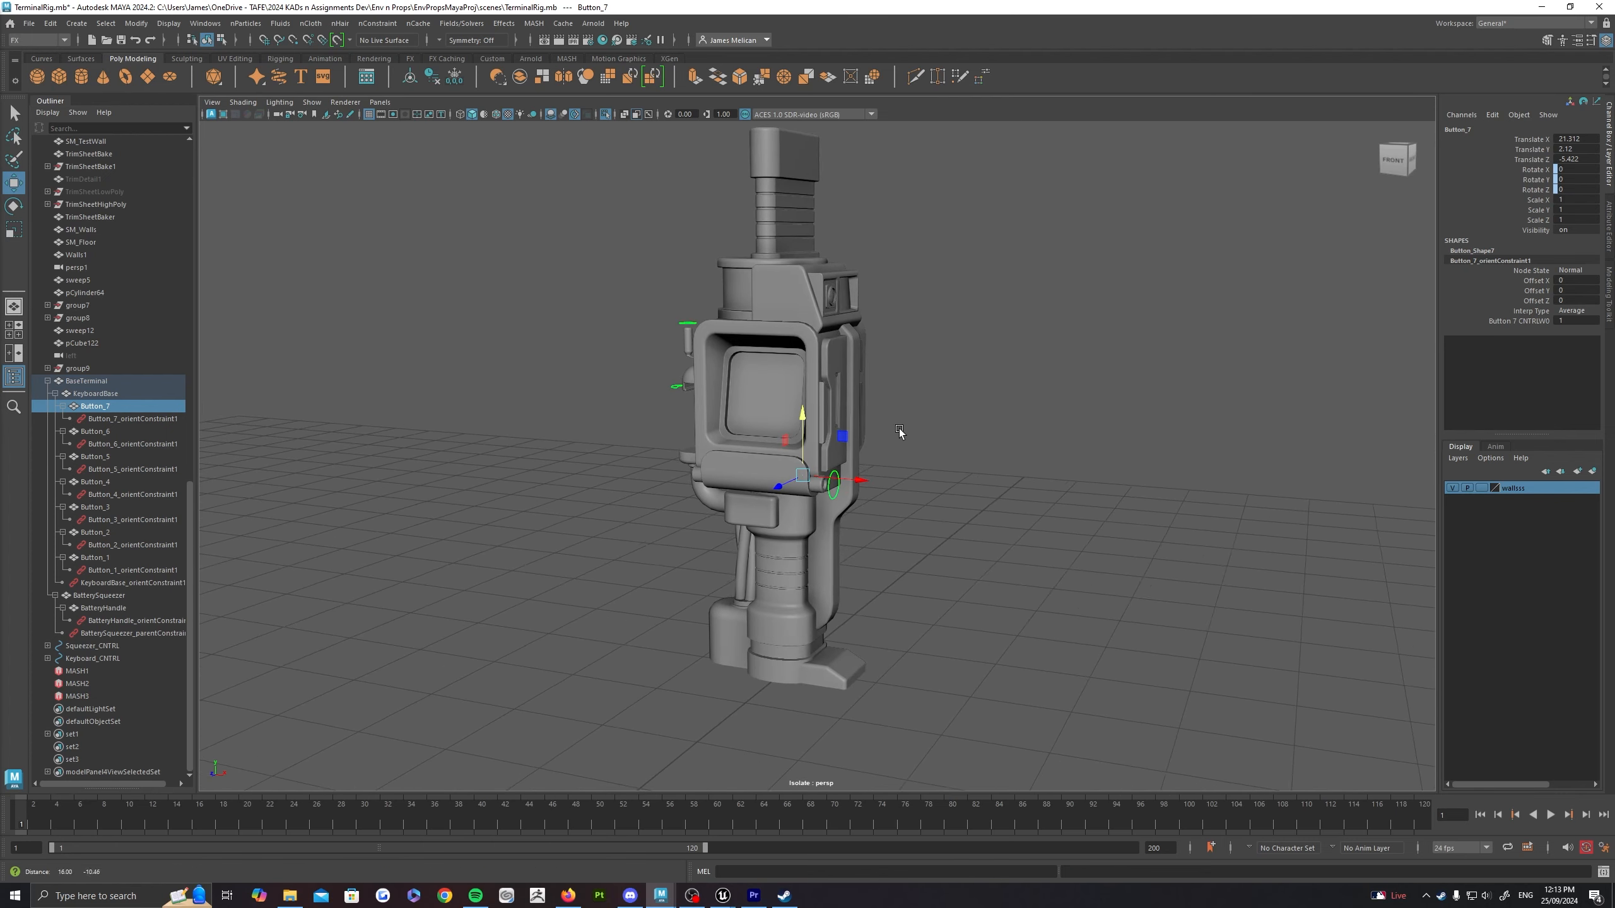
left_click_drag(898, 406, 897, 430, "alt")
middle_click_drag(897, 429, 915, 484, "alt")
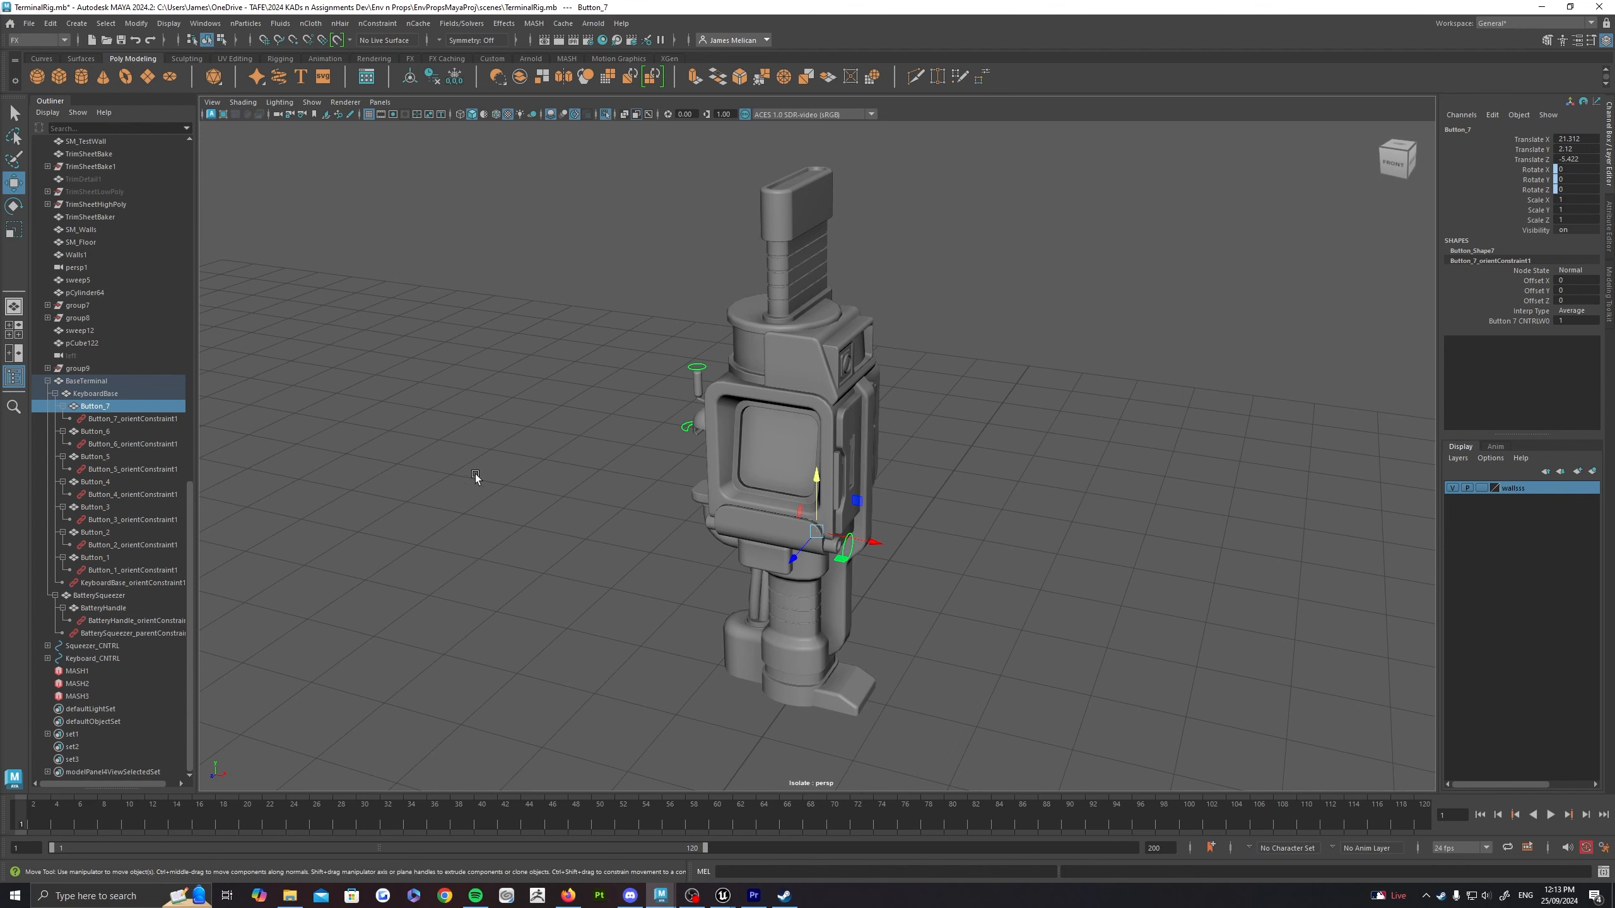
Step: Select BaseTerminal with its complete hierarchy and inspect all the included parts and constraints
right_click_drag(475, 474, 515, 434, "alt")
left_click_drag(515, 433, 580, 331, "alt")
middle_click_drag(580, 331, 589, 384, "alt")
left_click(817, 349)
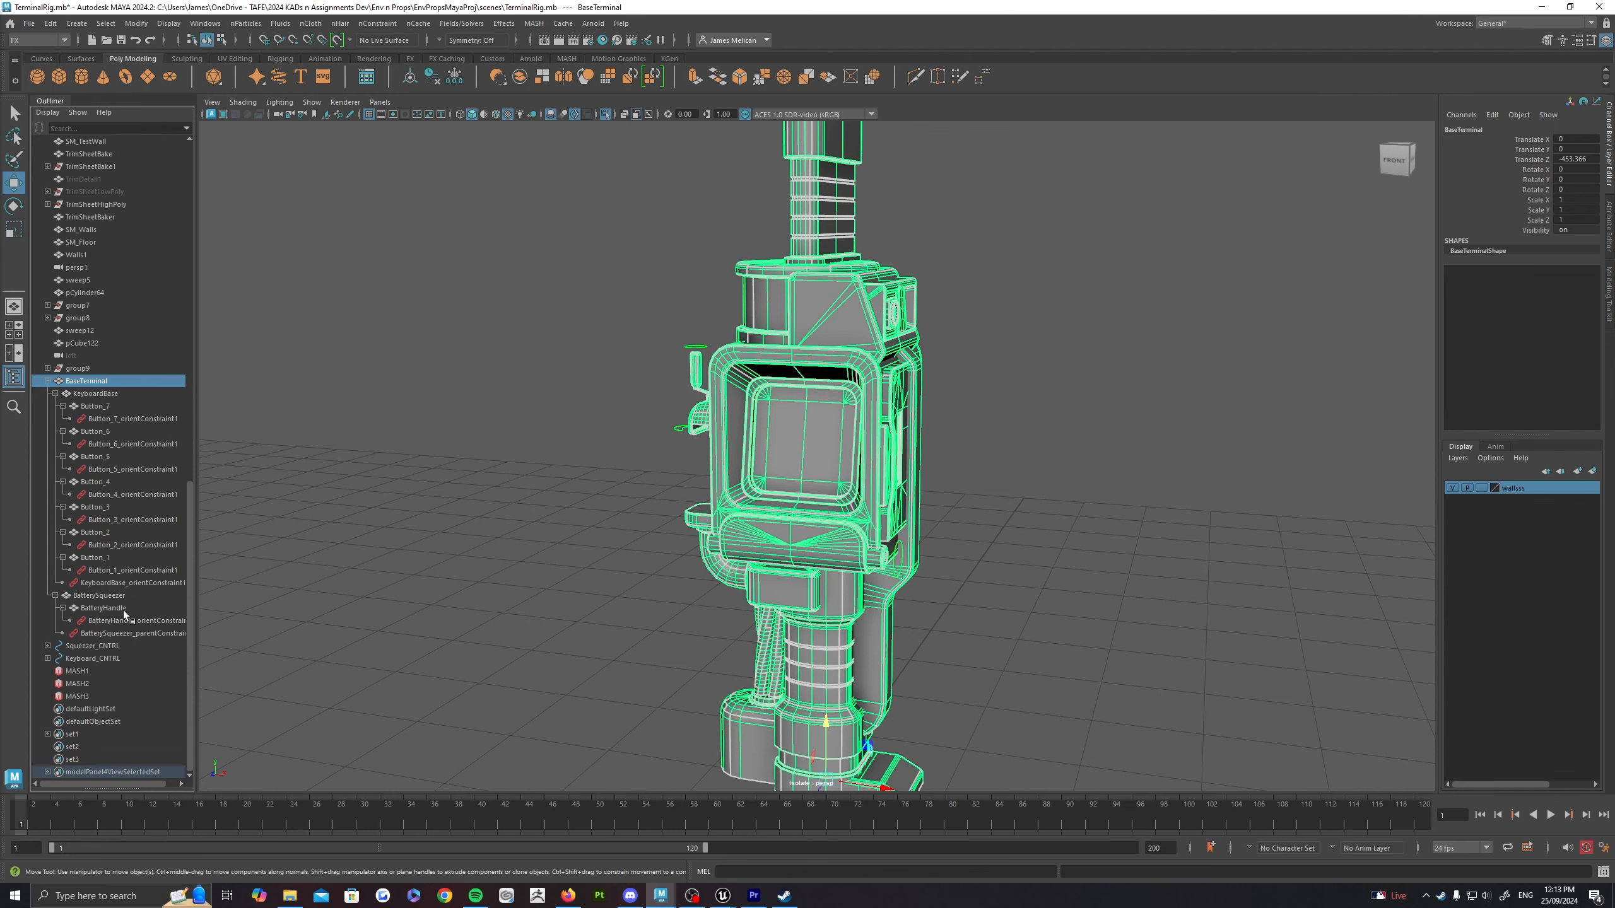
left_click(76, 23)
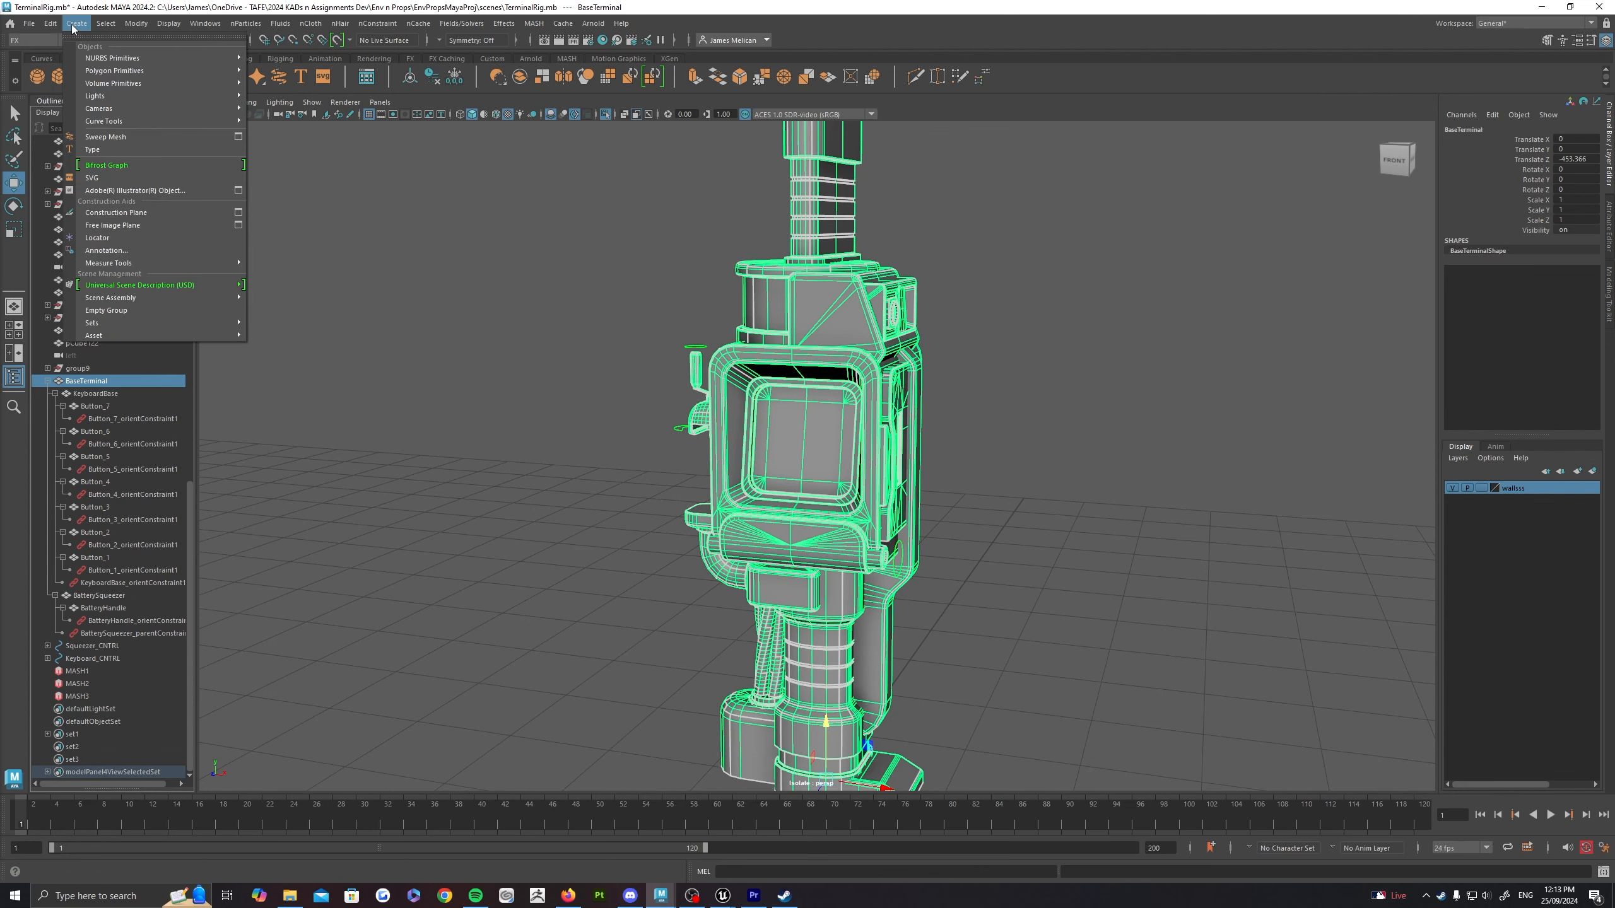
mouse_move(105, 24)
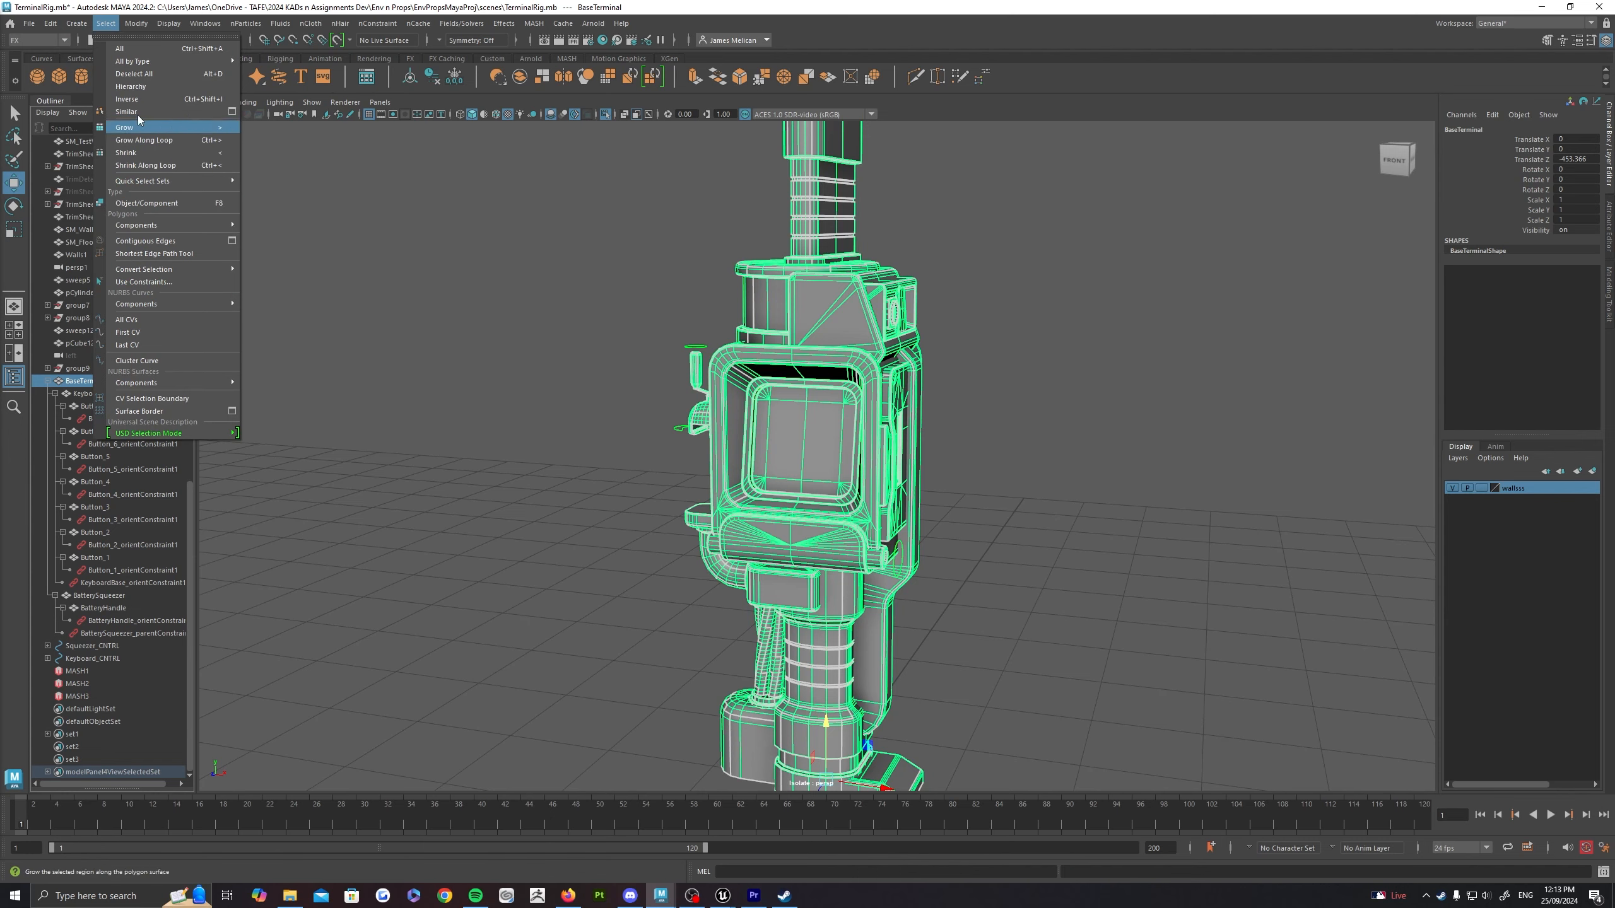
left_click(131, 86)
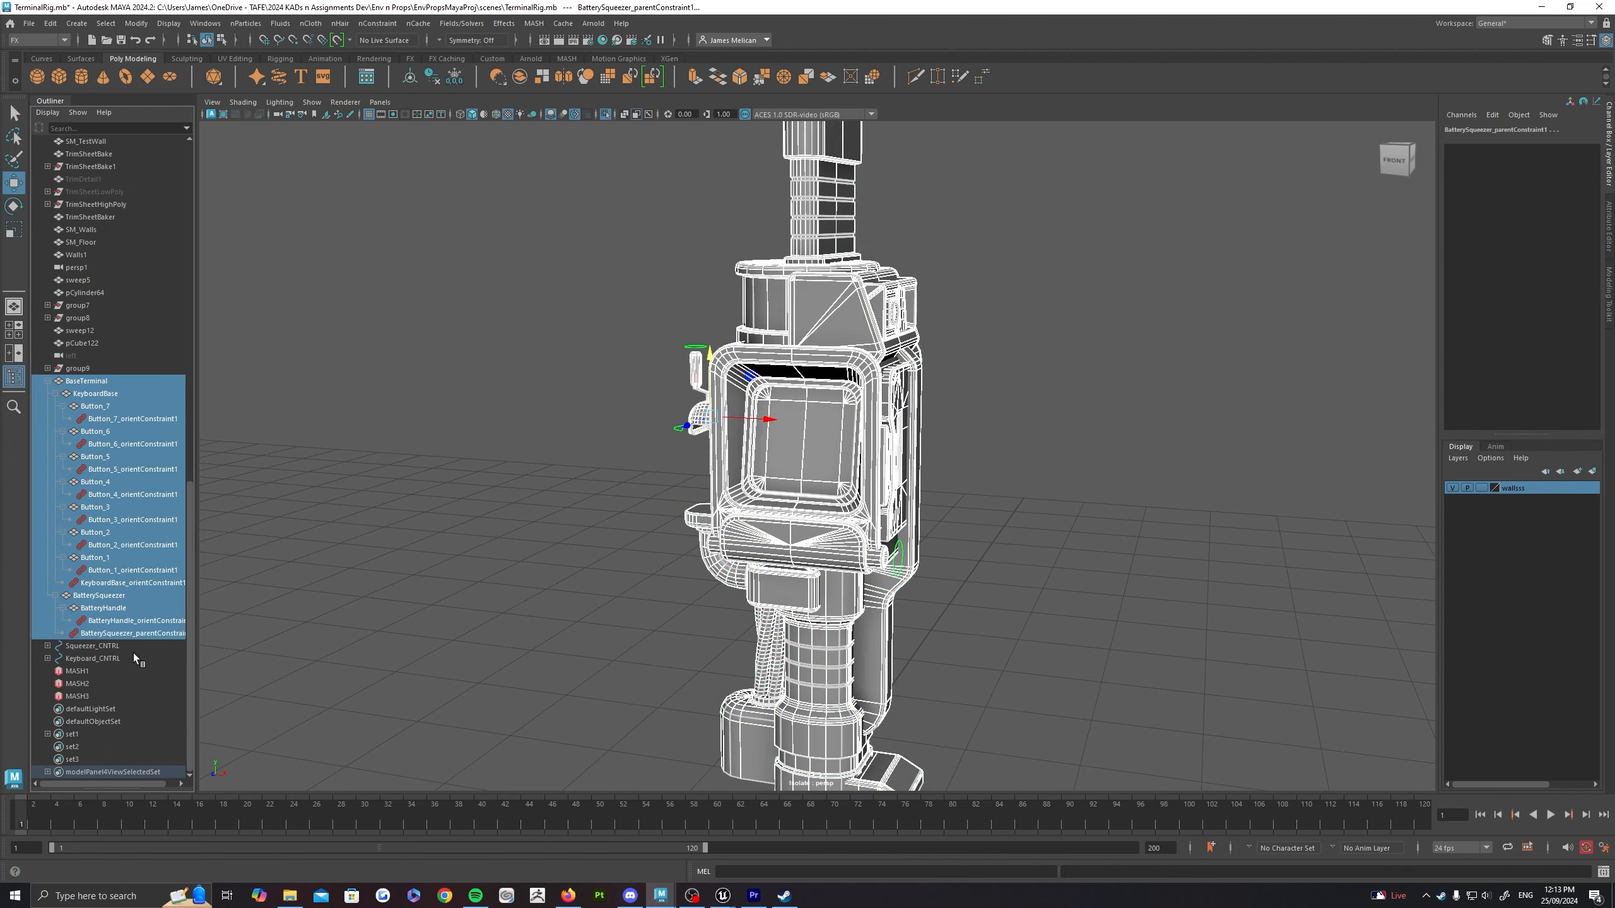
left_click_drag(598, 521, 557, 481, "alt")
middle_click_drag(557, 480, 551, 521, "alt")
scroll(550, 520, "down", 2)
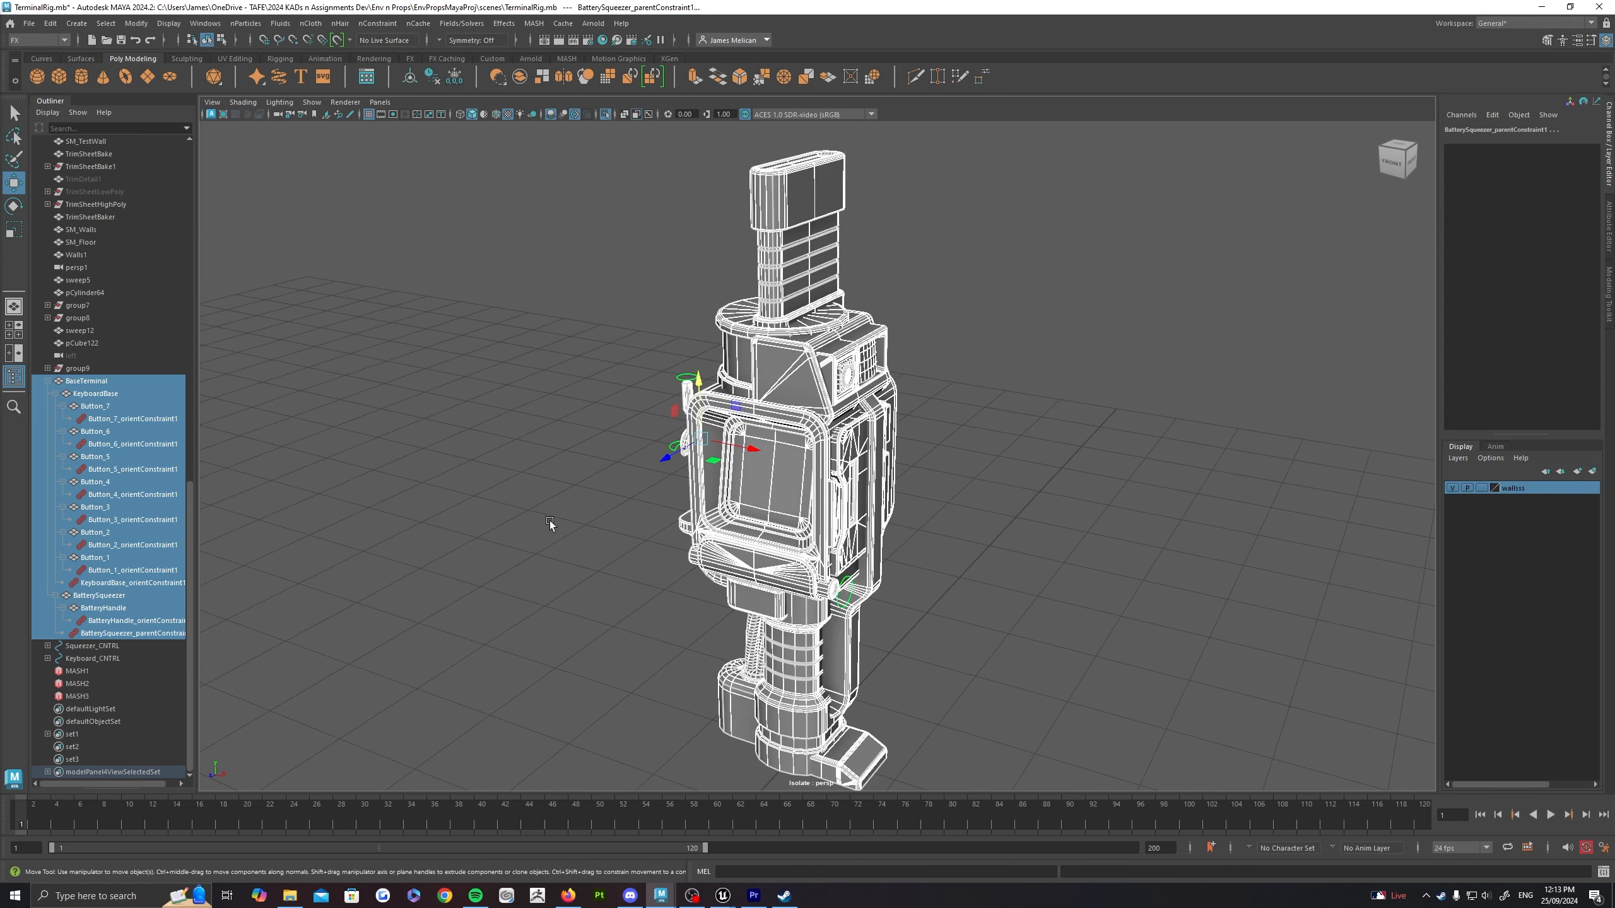
left_click_drag(552, 498, 545, 490, "alt")
middle_click_drag(605, 518, 596, 490, "alt")
scroll(609, 467, "up", 3)
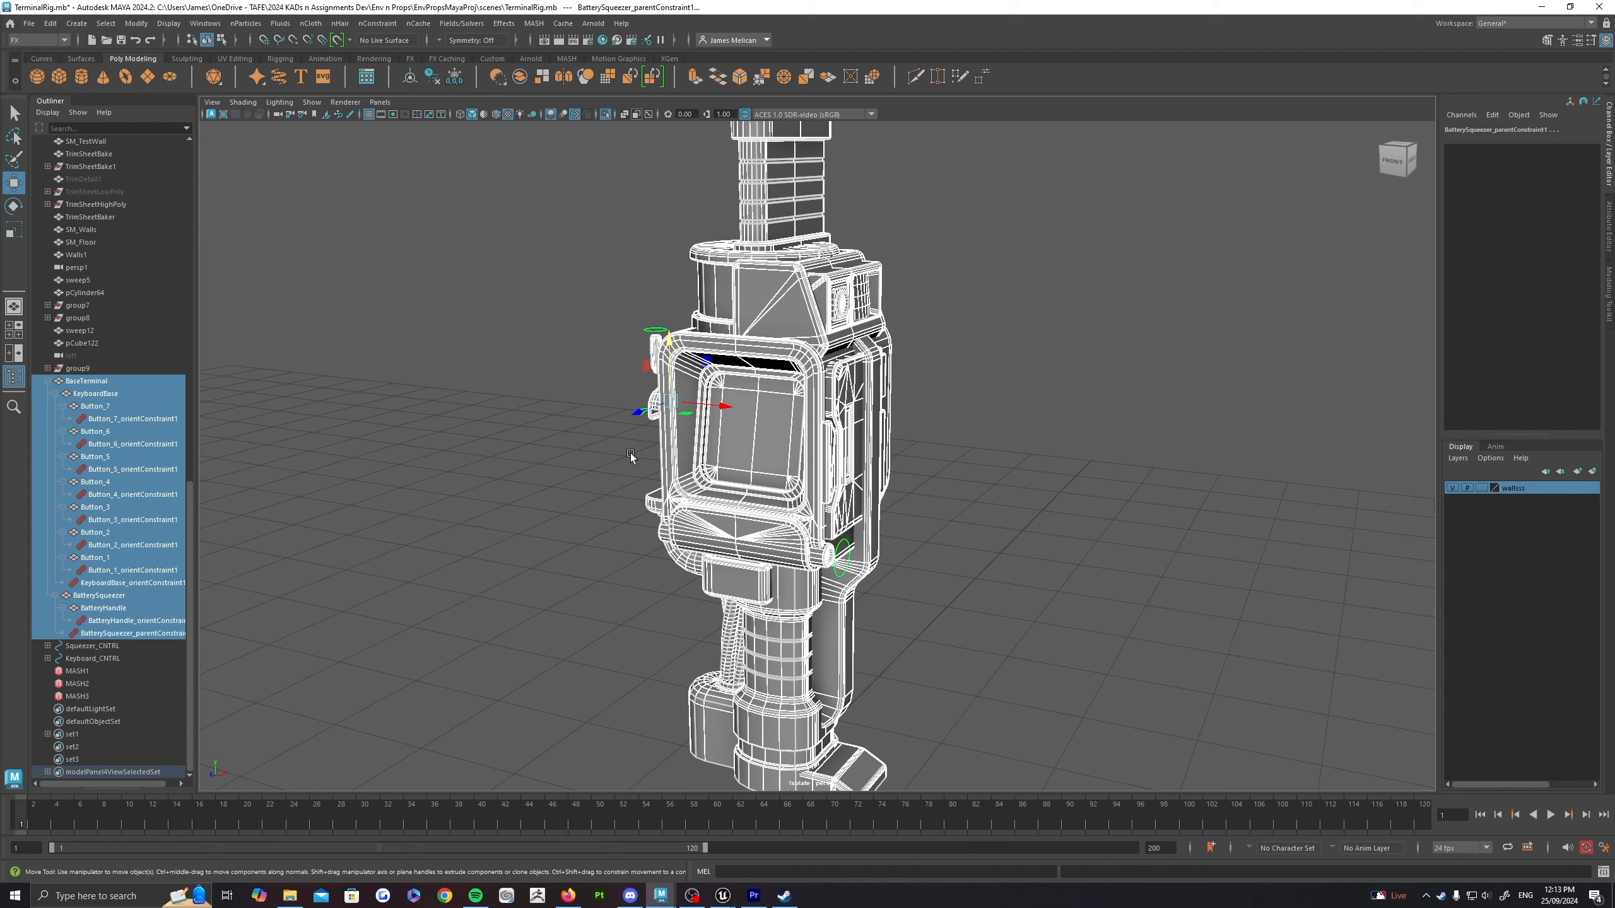
Step: Clear the hierarchy selection and select only the BatterySqueezer mesh on the terminal's side
left_click(97, 517)
scroll(466, 488, "up", 3)
left_click_drag(465, 487, 617, 485, "alt")
left_click(690, 393)
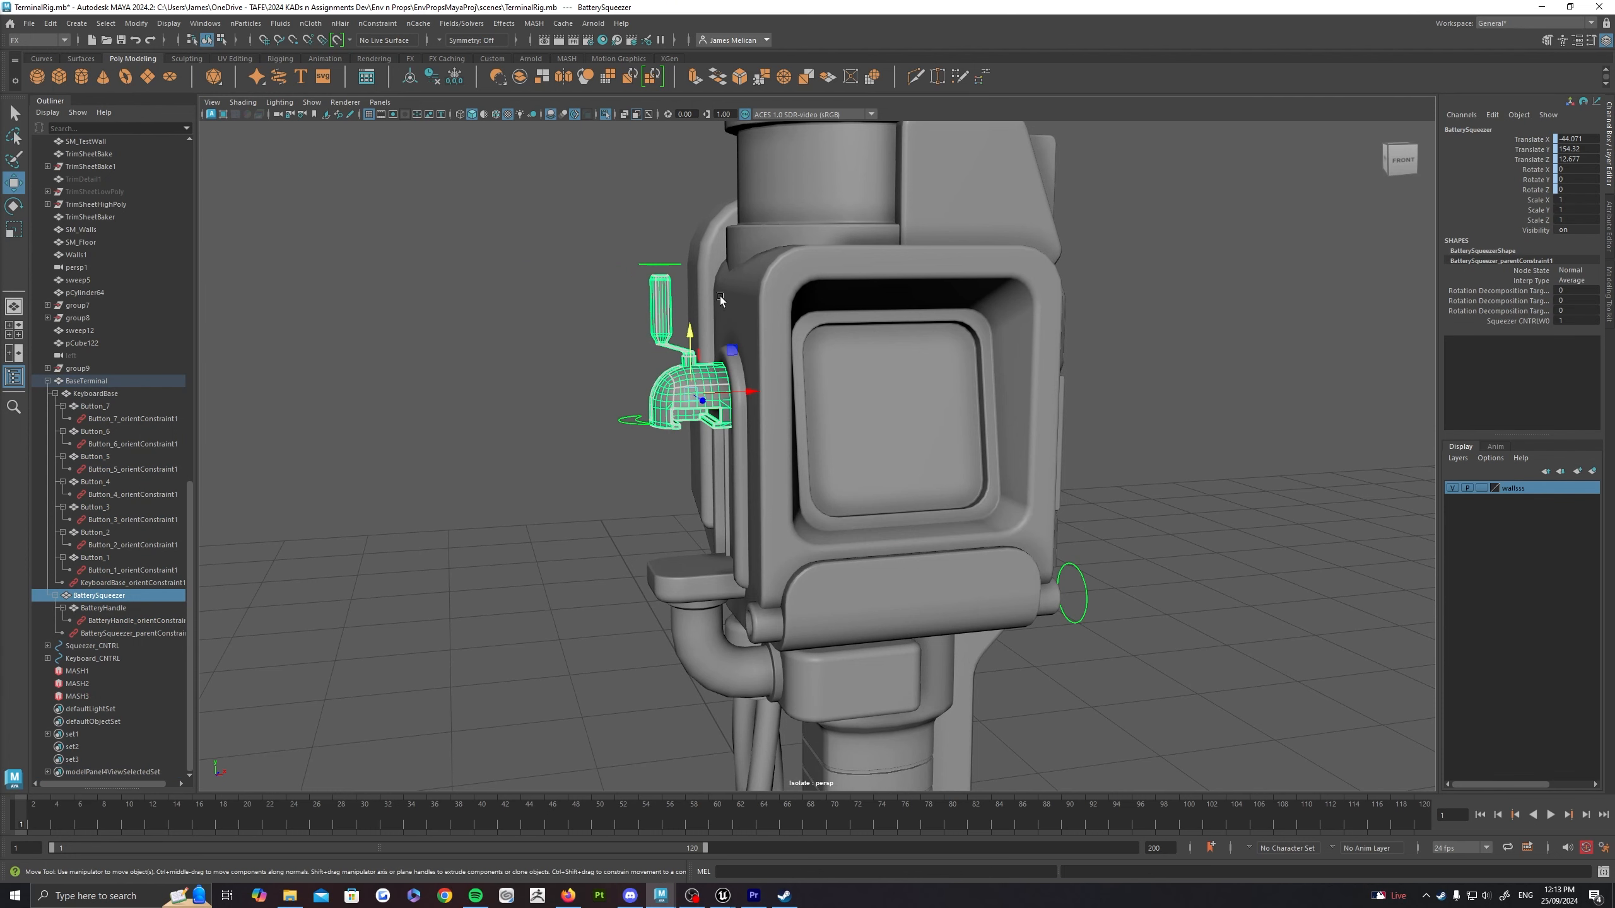
Step: Test lowering the battery squeezer by its mesh and with Squeezer_CNTRL, and undo all the test moves
left_click_drag(690, 344, 685, 422)
key("ctrl+z")
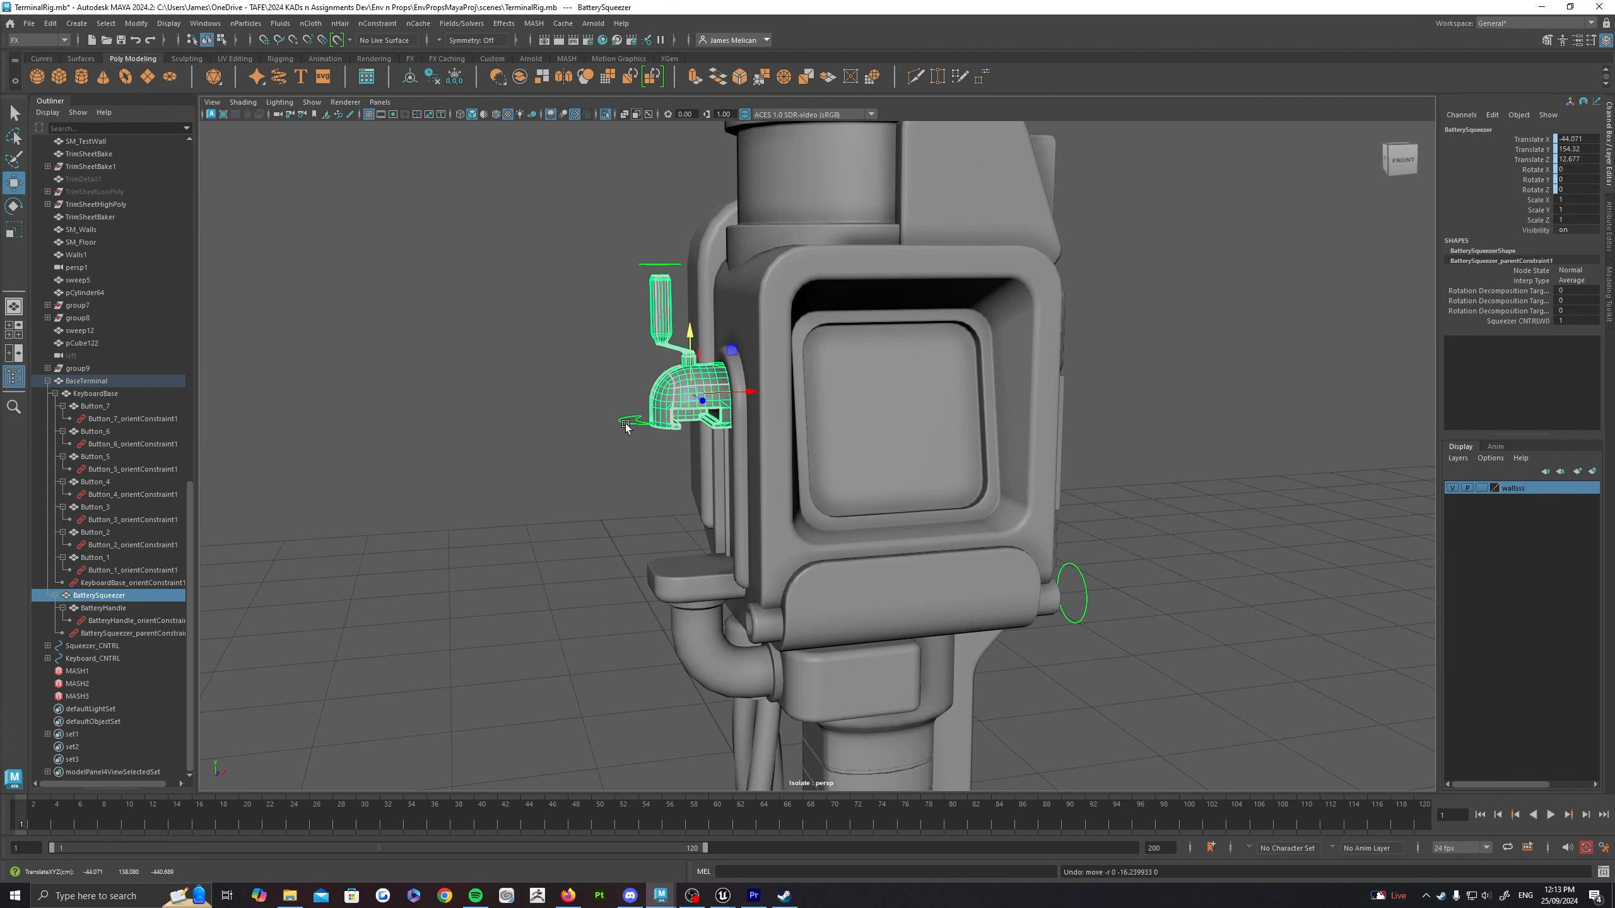
left_click(648, 421)
left_click_drag(691, 357, 691, 416)
left_click(661, 455)
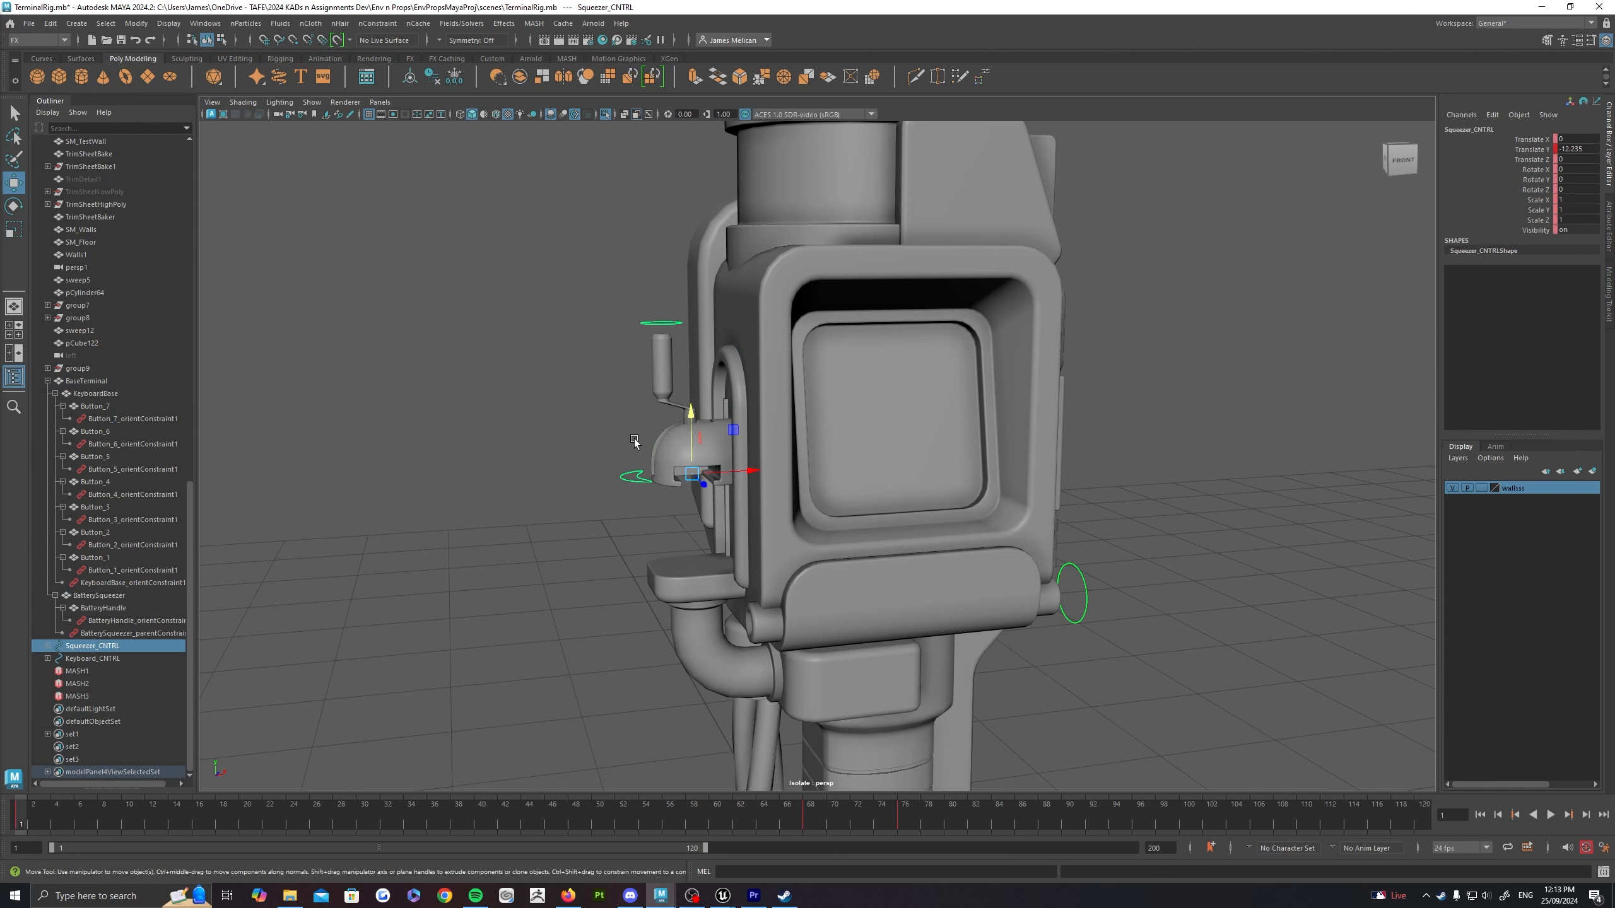
left_click_drag(691, 386, 692, 457)
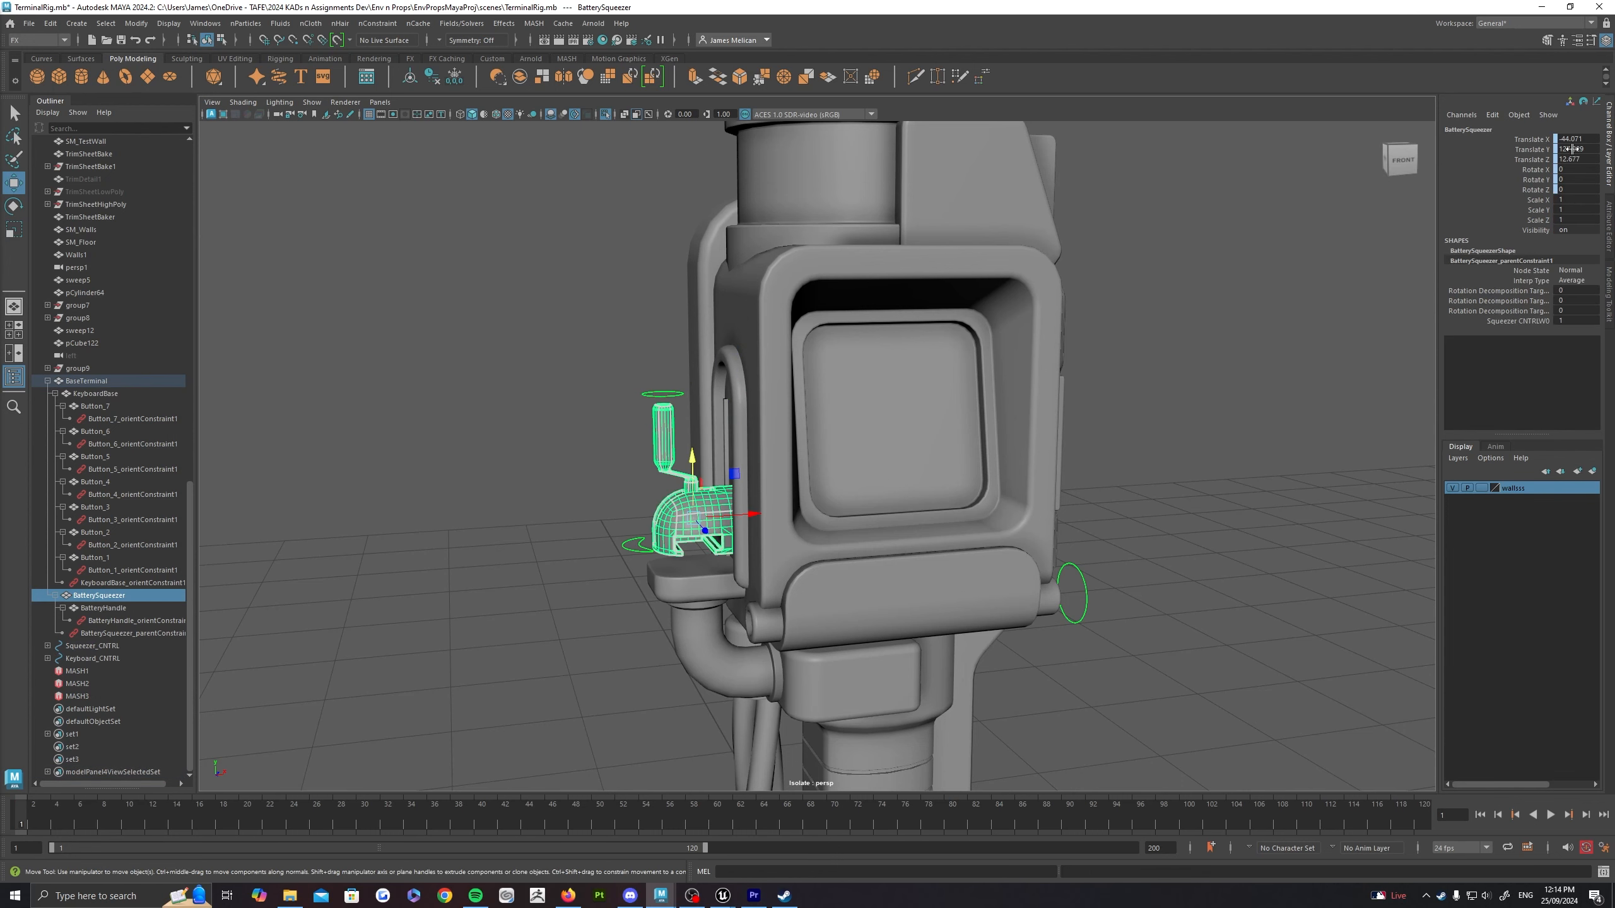
key("ctrl+z")
key("ctrl+z")
key("ctrl+z")
key("ctrl+z")
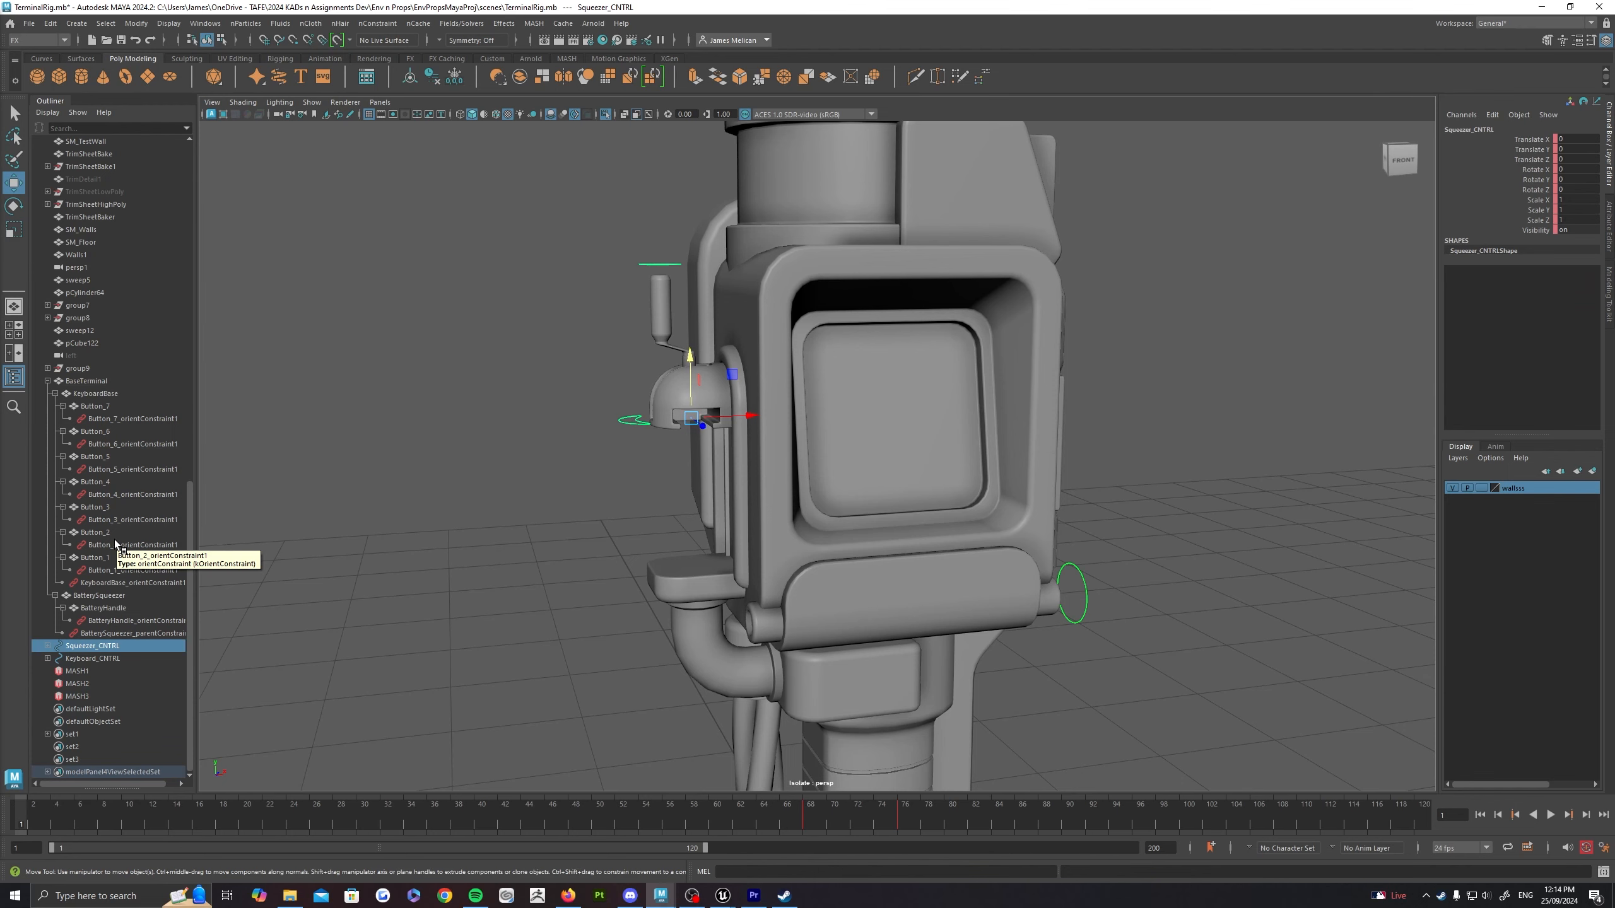
Step: Select BaseTerminal with its complete hierarchy and frame it in the viewport
left_click_drag(413, 444, 540, 349, "alt")
scroll(540, 349, "down", 3)
left_click_drag(806, 399, 814, 299, "alt")
left_click(939, 305)
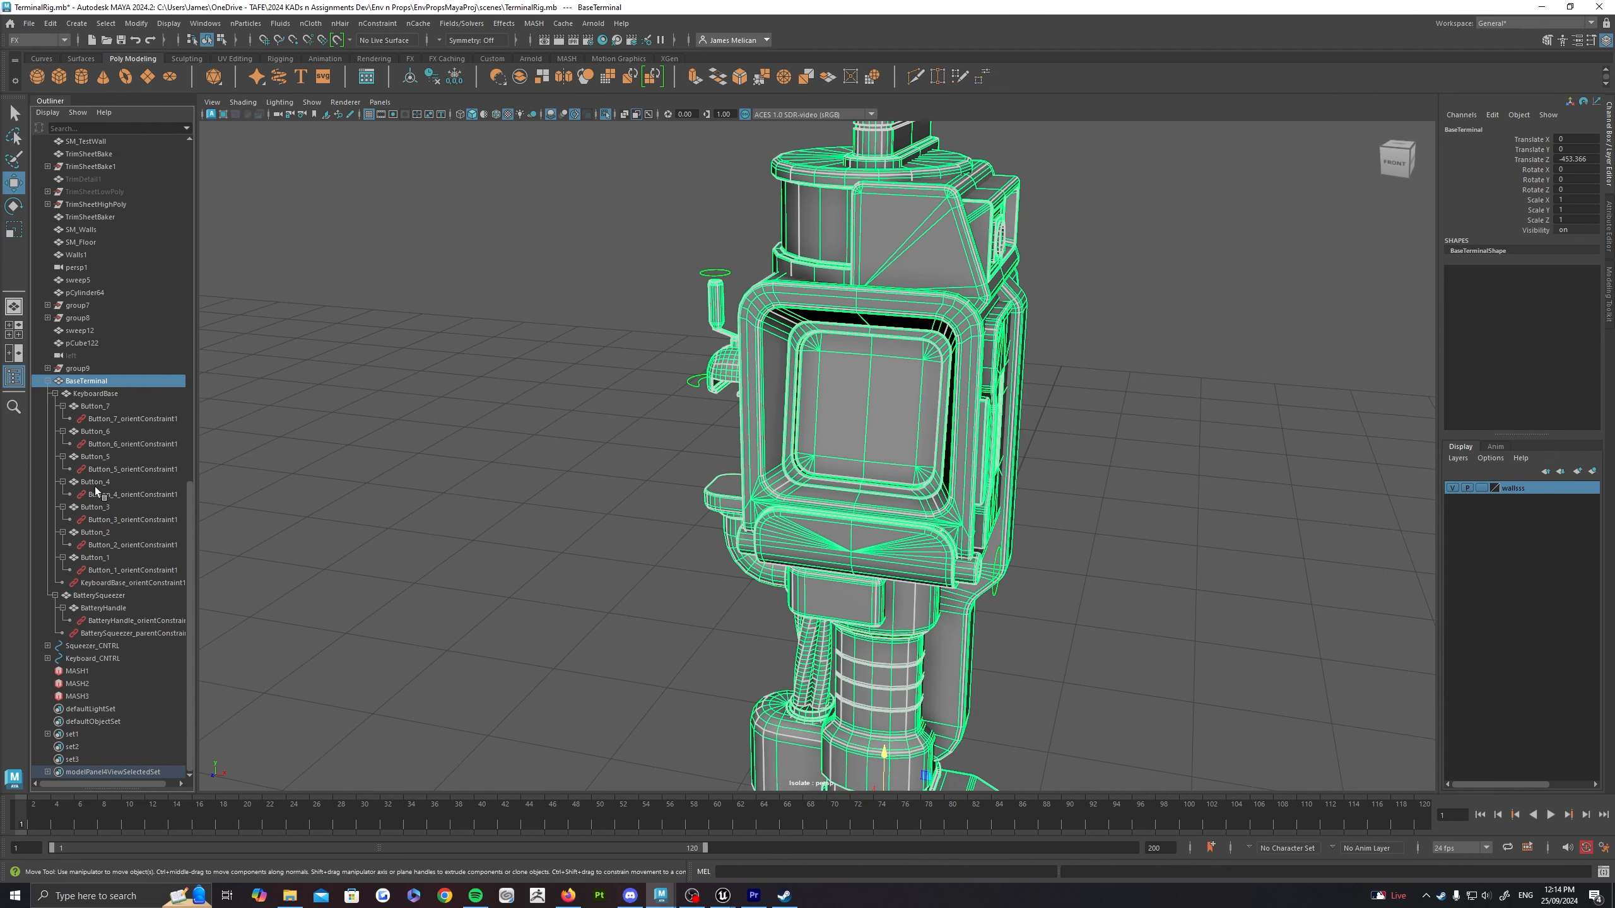
left_click(104, 23)
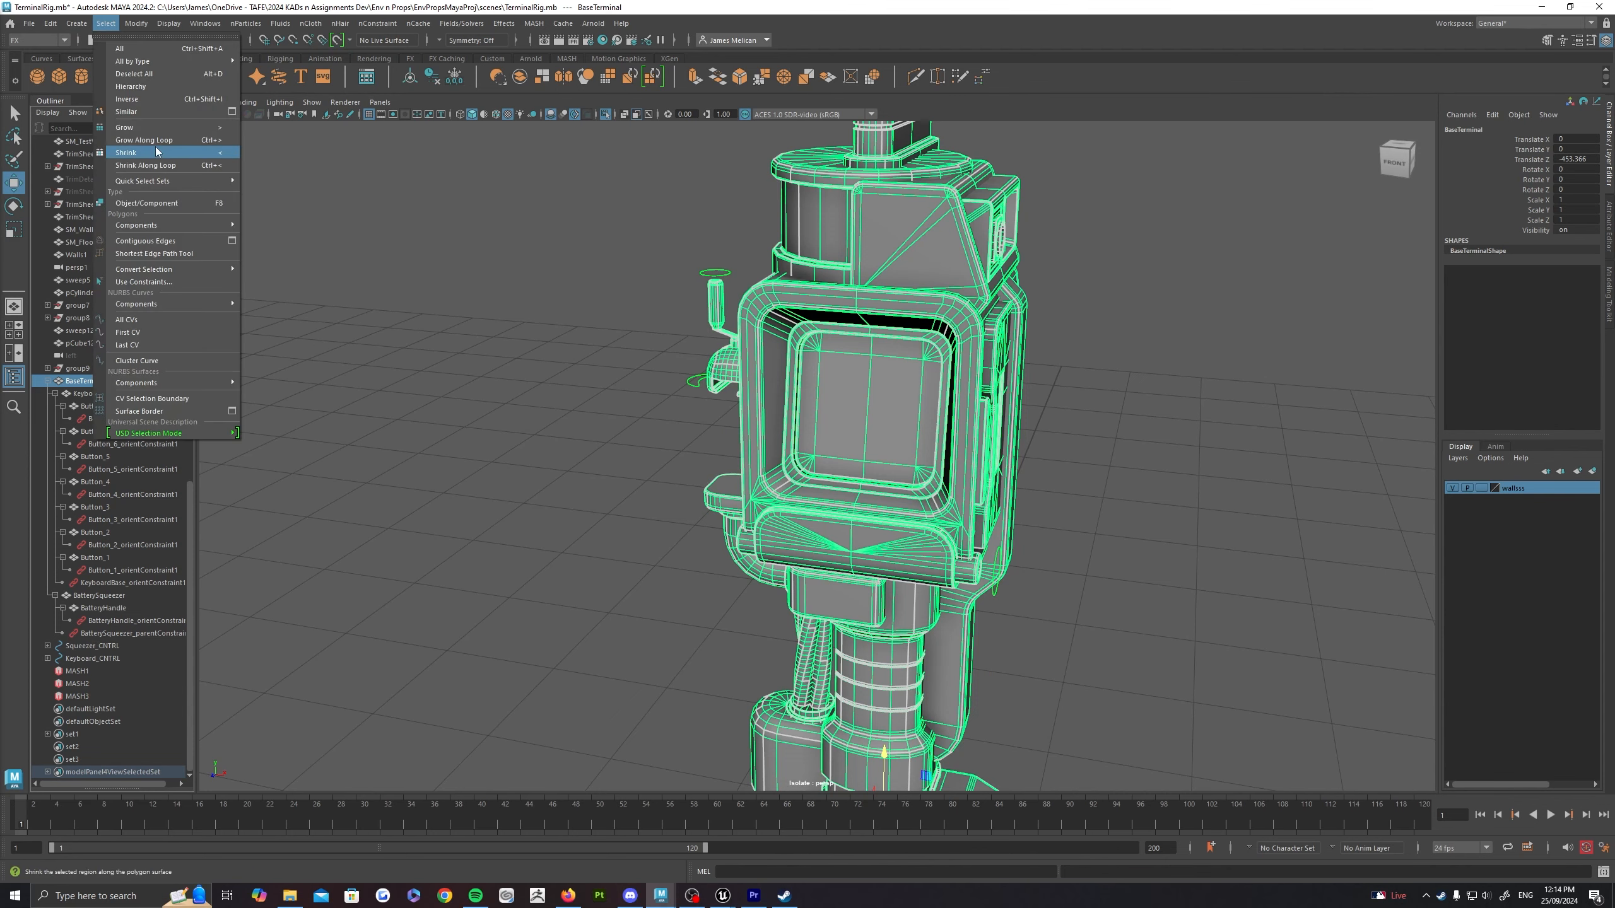
left_click(132, 86)
key("f")
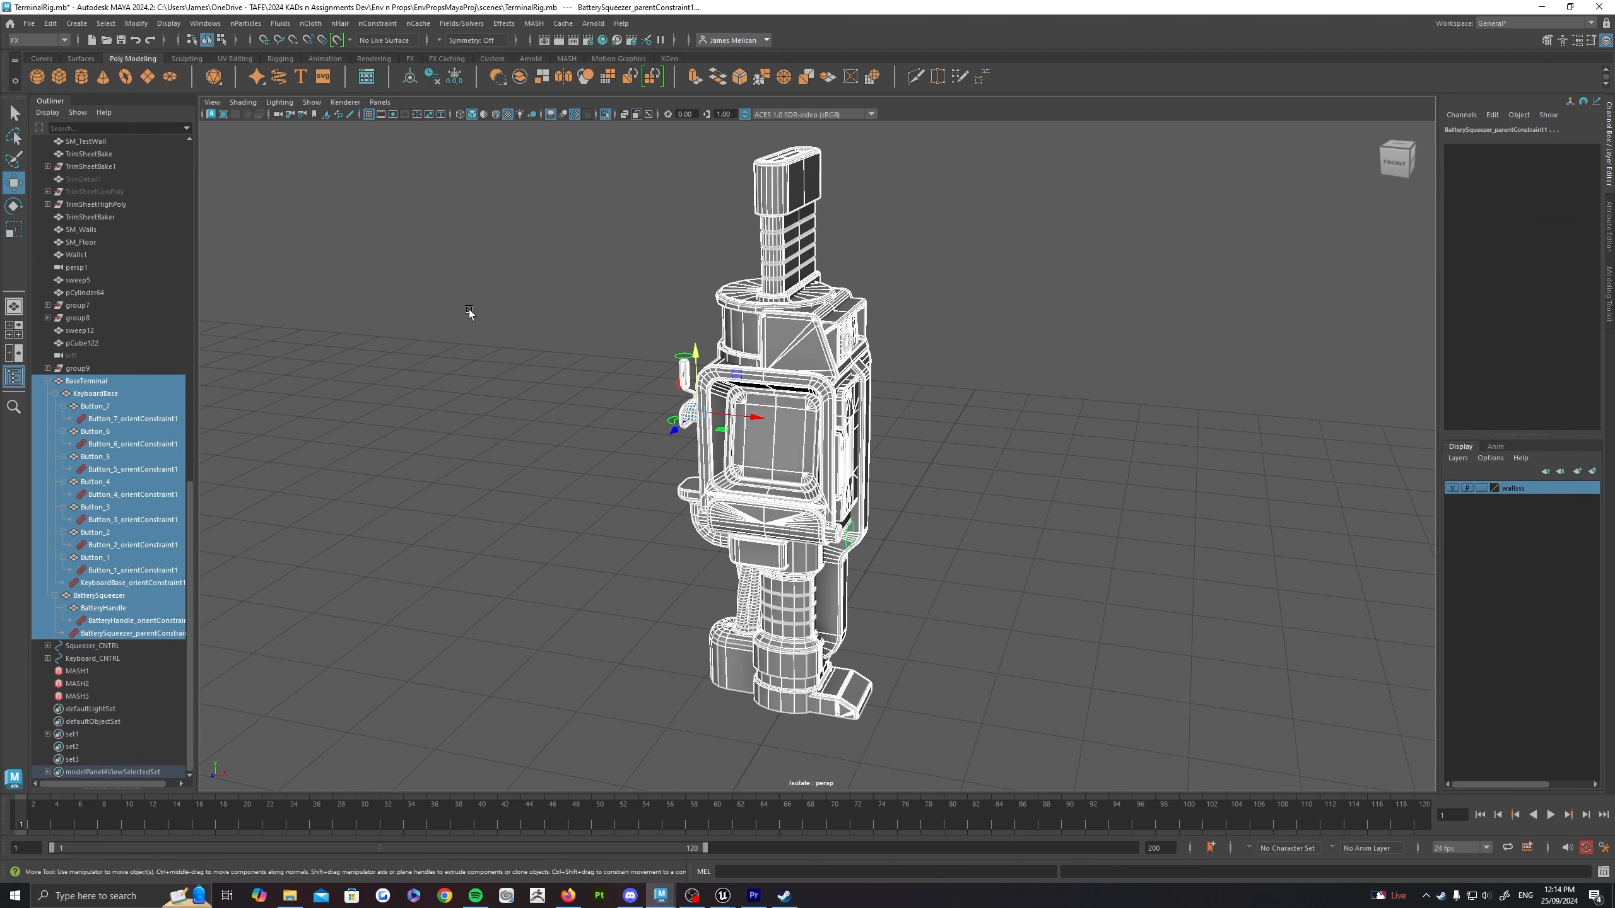
Step: Open the Game Exporter's model export with its settings shown and set the export directory to the desktop's AnimationUnrealVideo folder
left_click(30, 23)
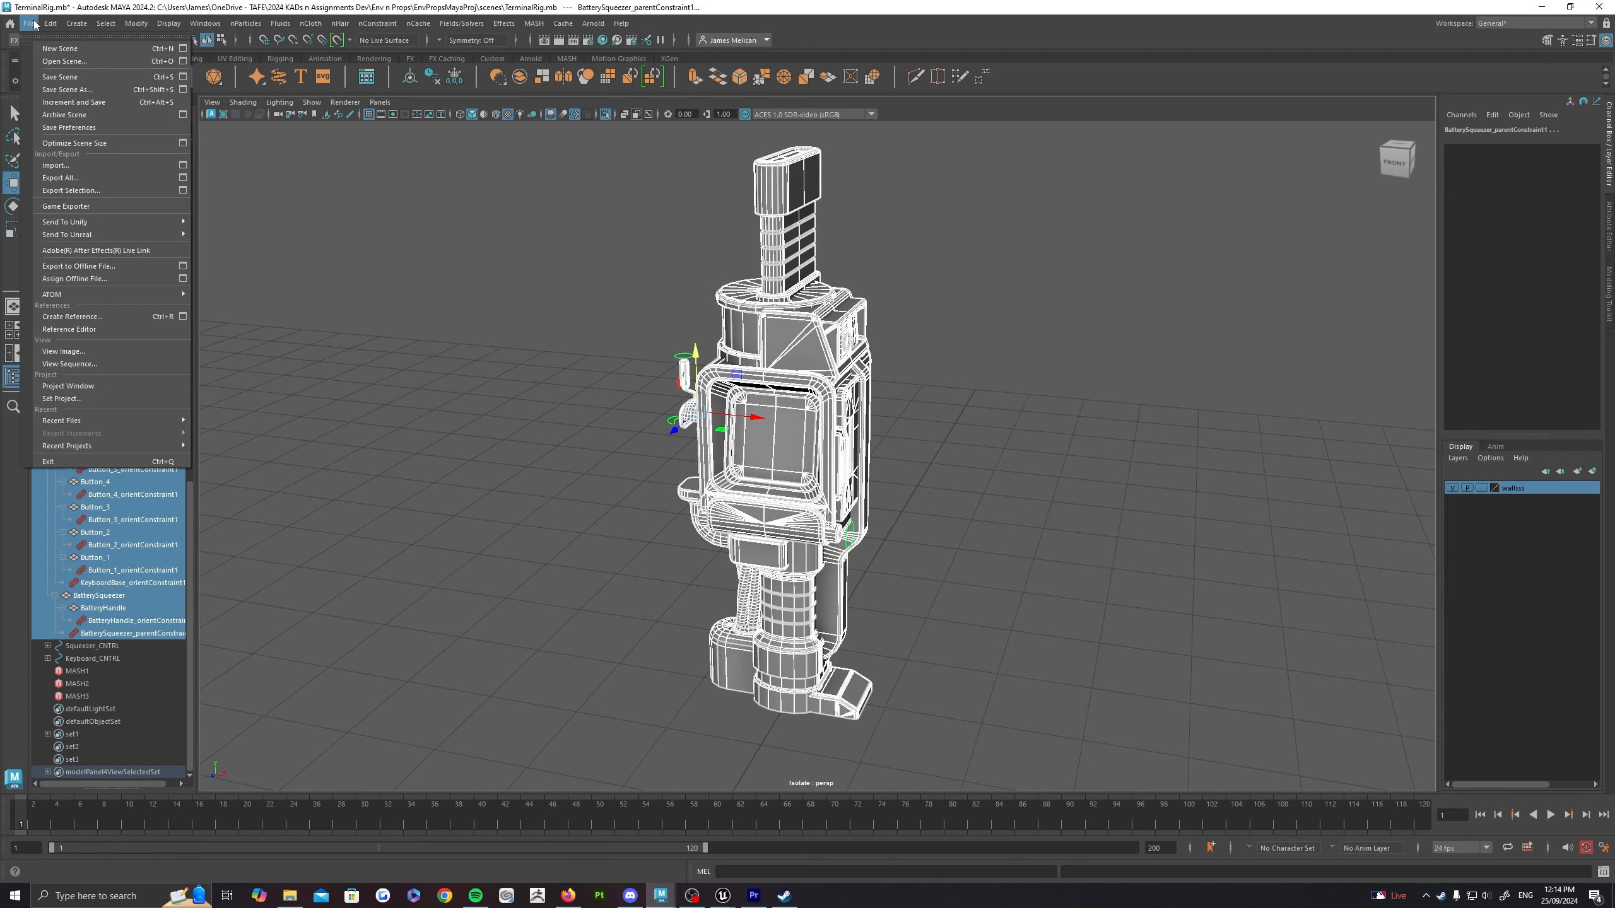
left_click(66, 206)
left_click(913, 174)
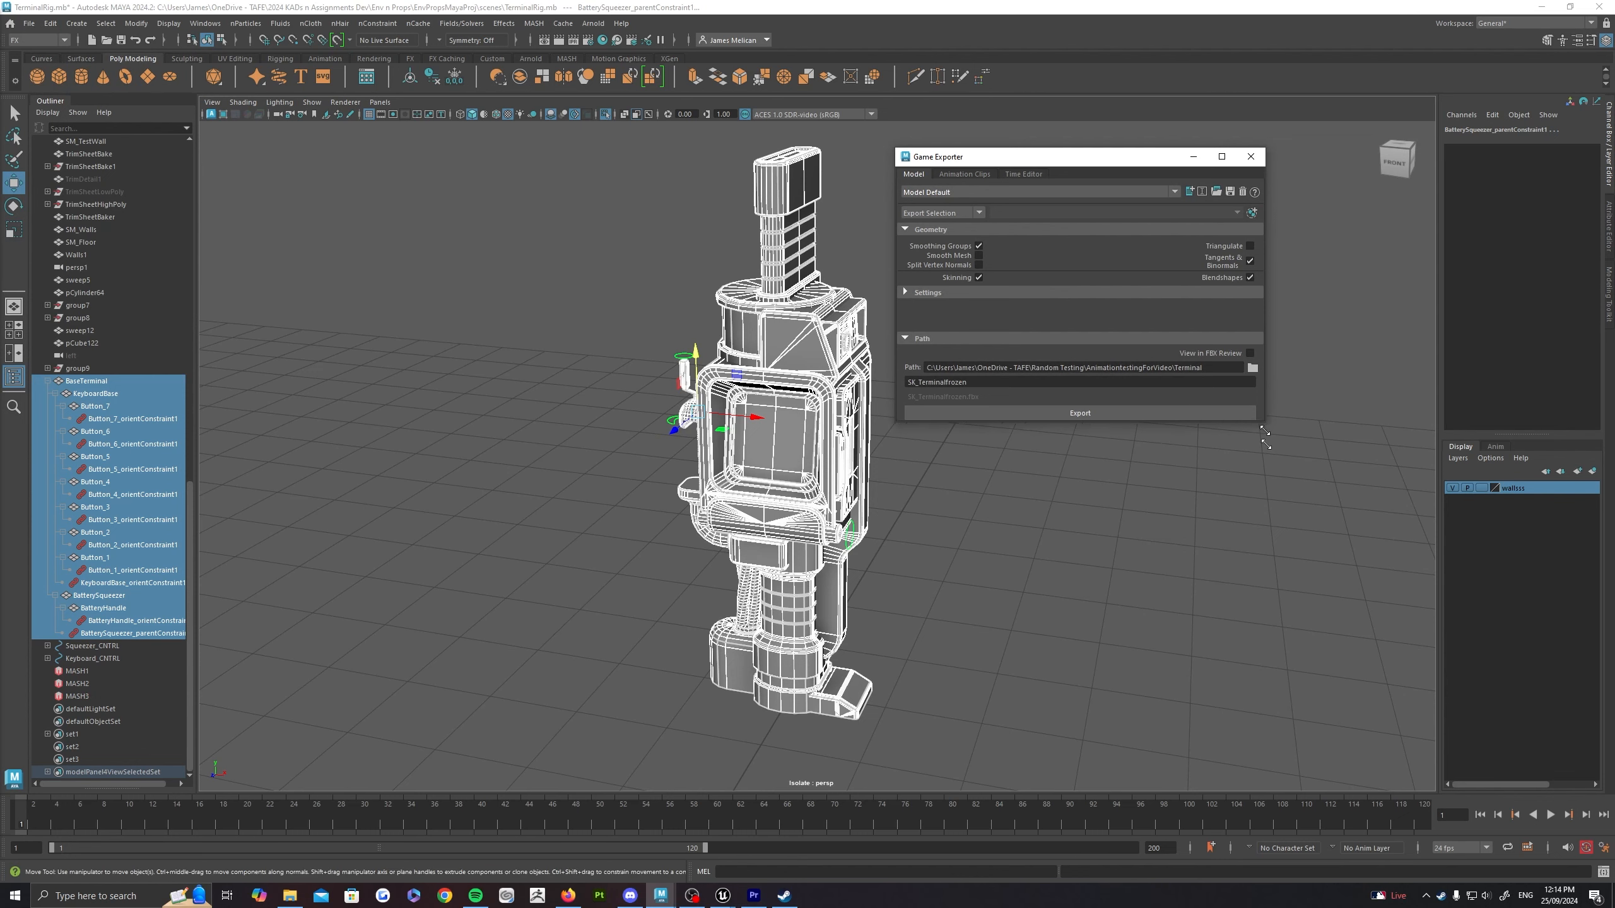
left_click(916, 292)
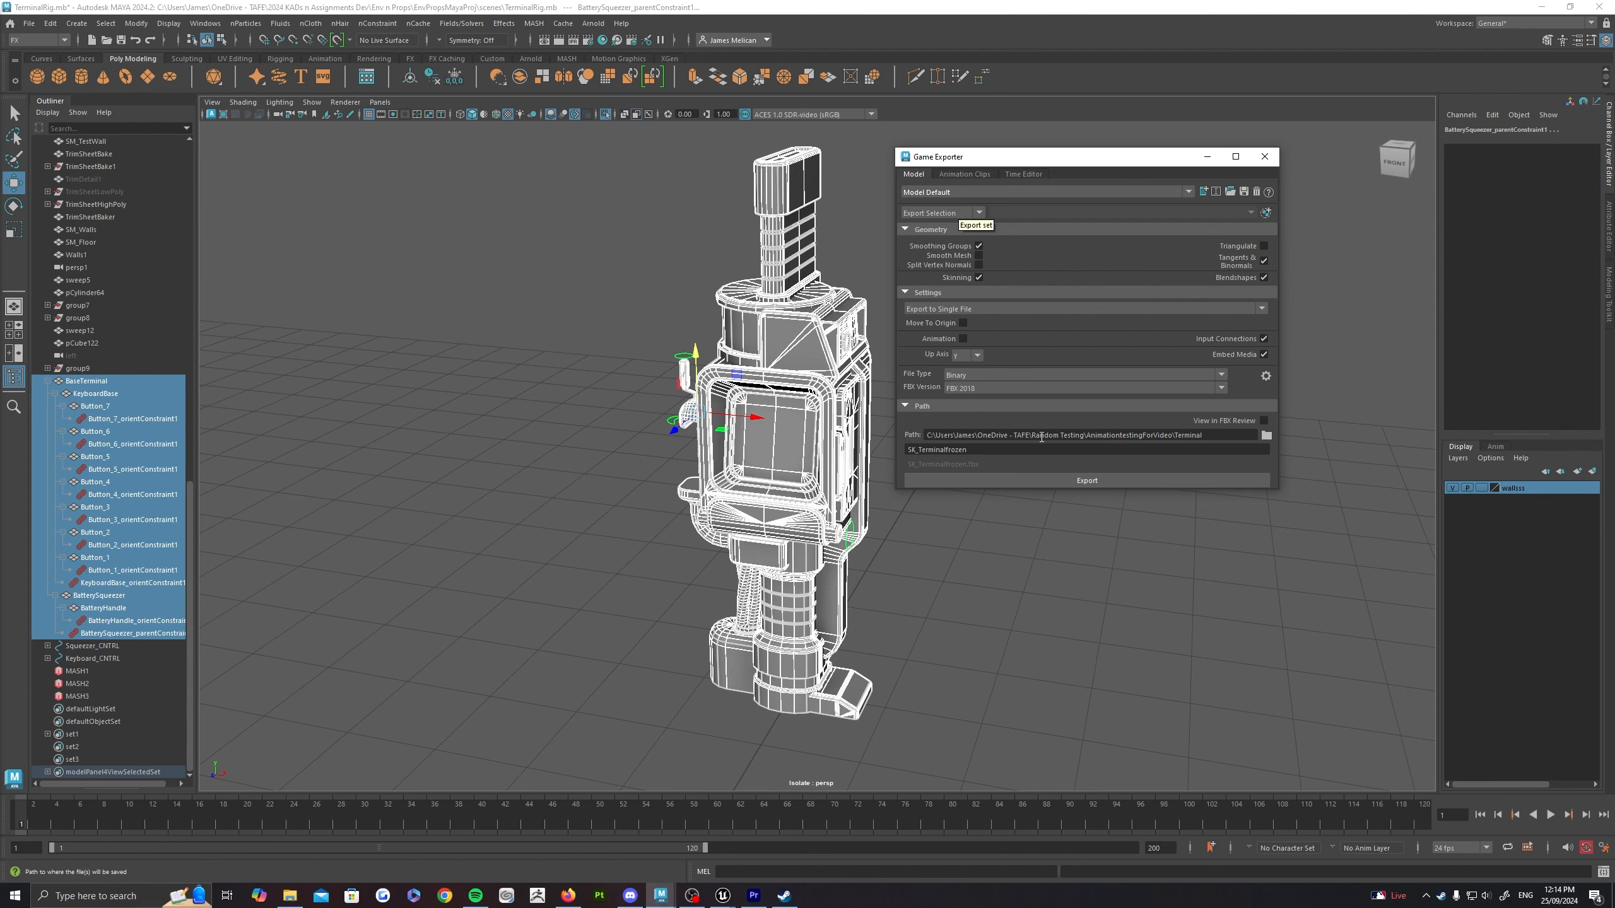
left_click(1265, 434)
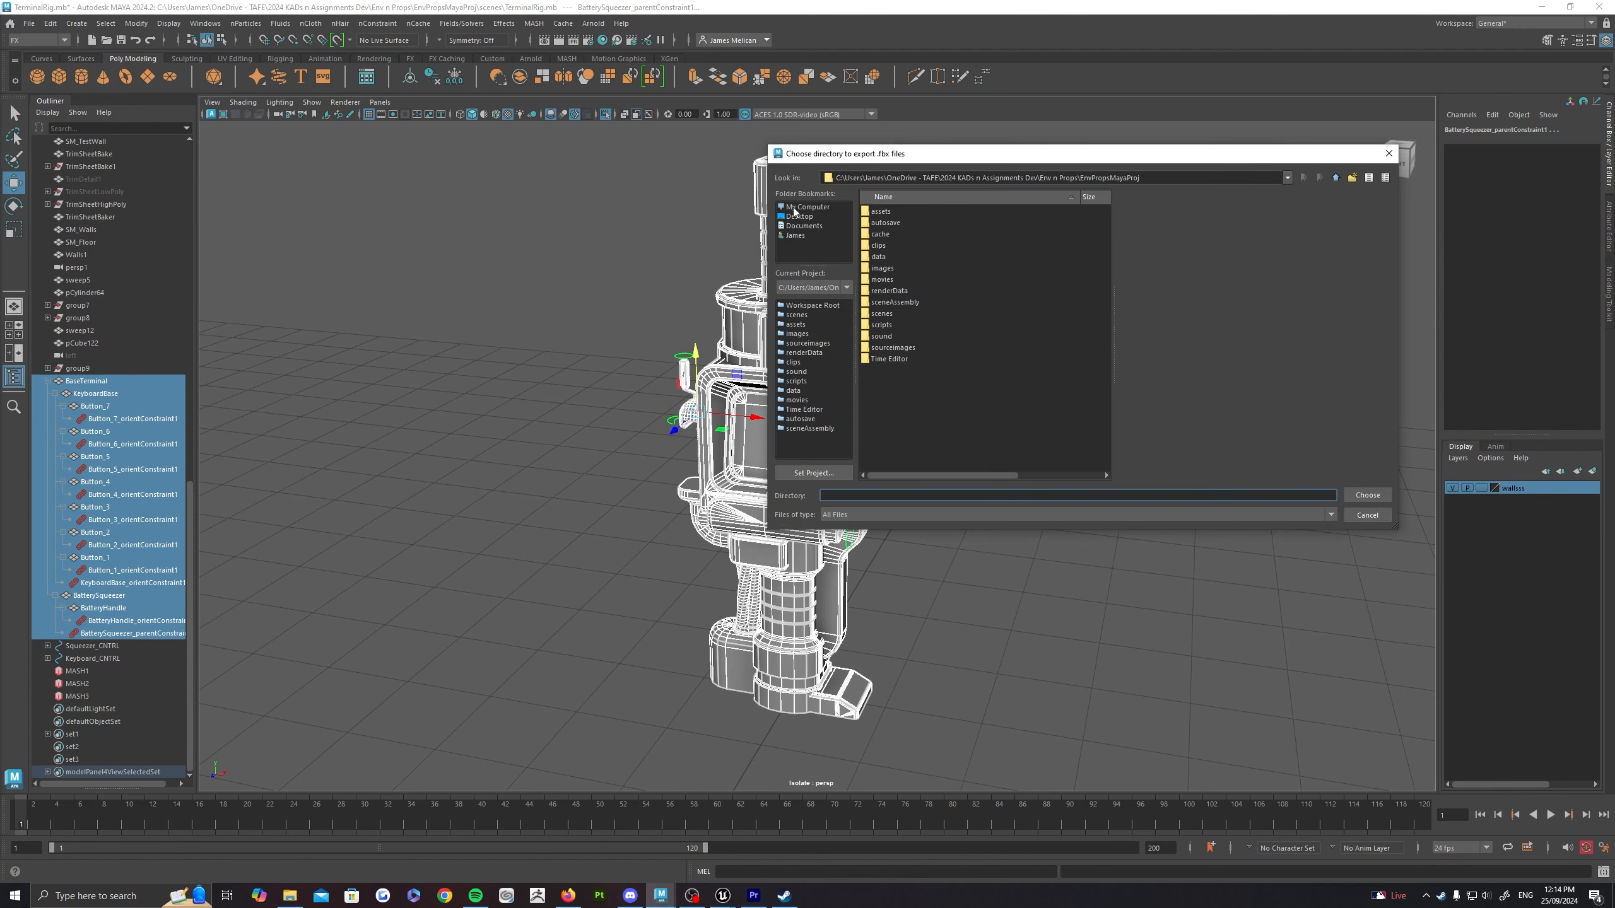
double_click(928, 222)
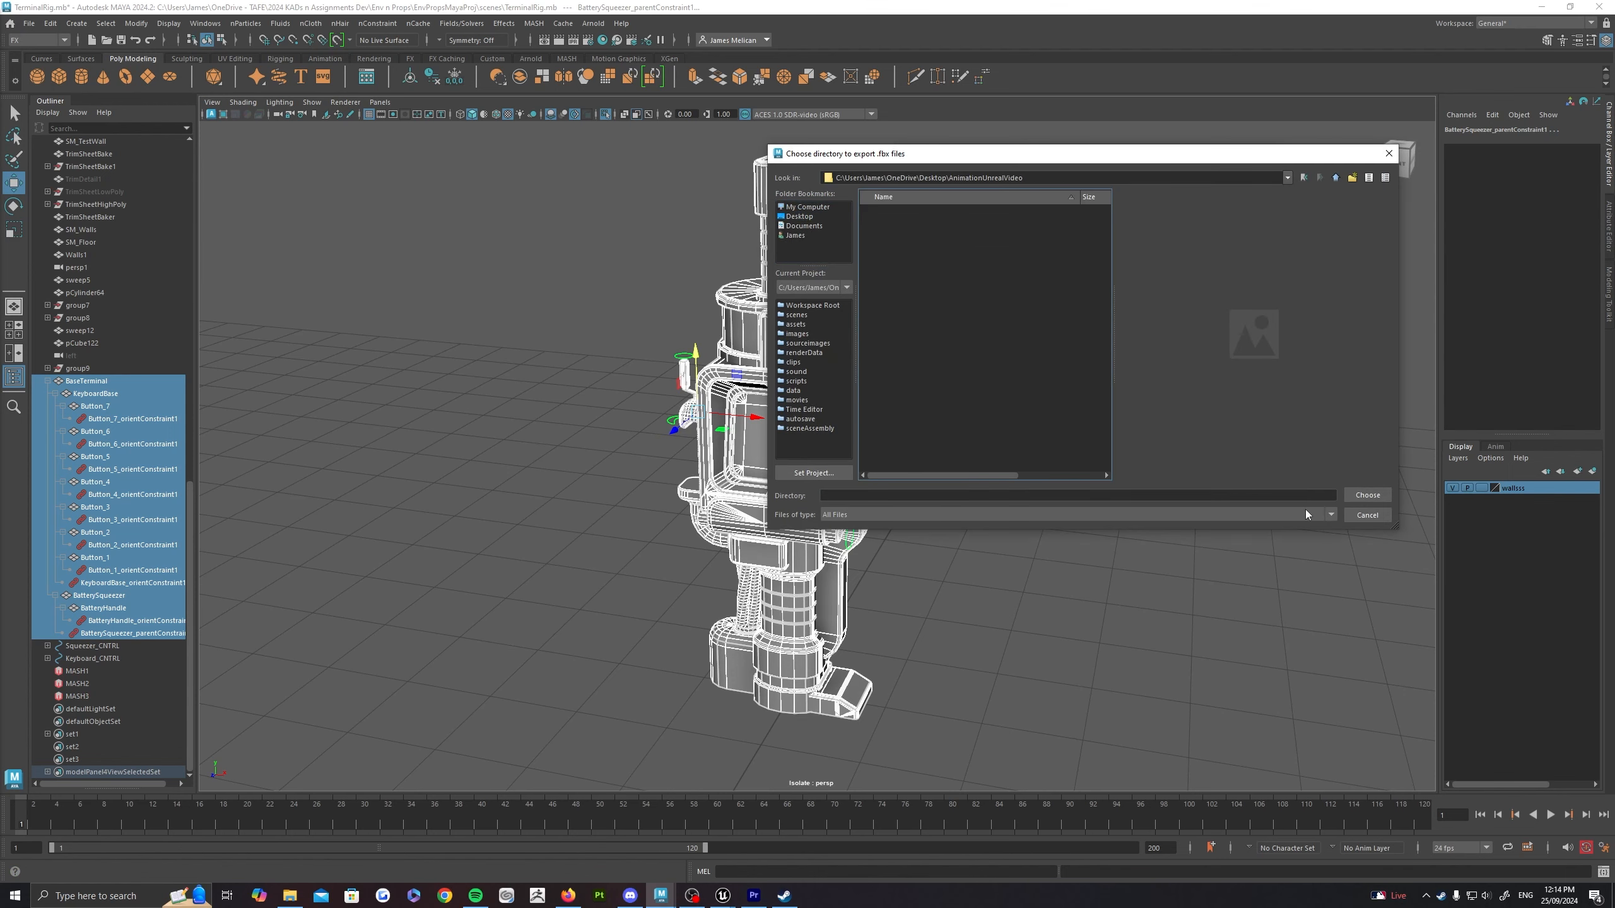
left_click(1367, 495)
Step: Set the model export's file name to SK_TerminalDEMO
left_click(987, 451)
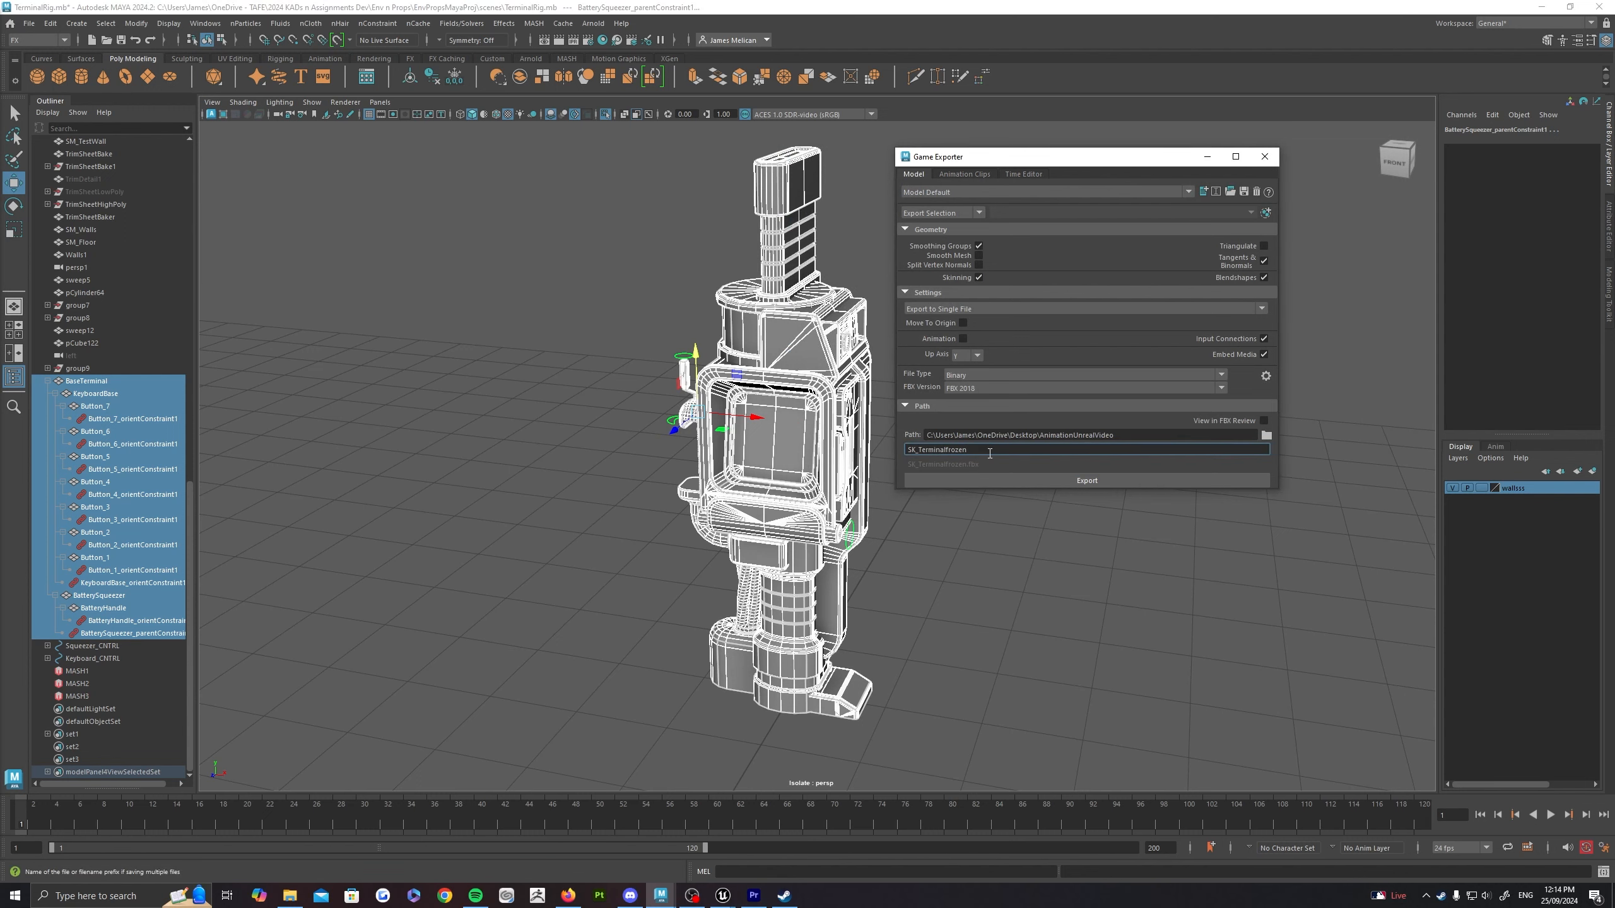
left_click_drag(990, 453, 946, 452)
key("BackSpace")
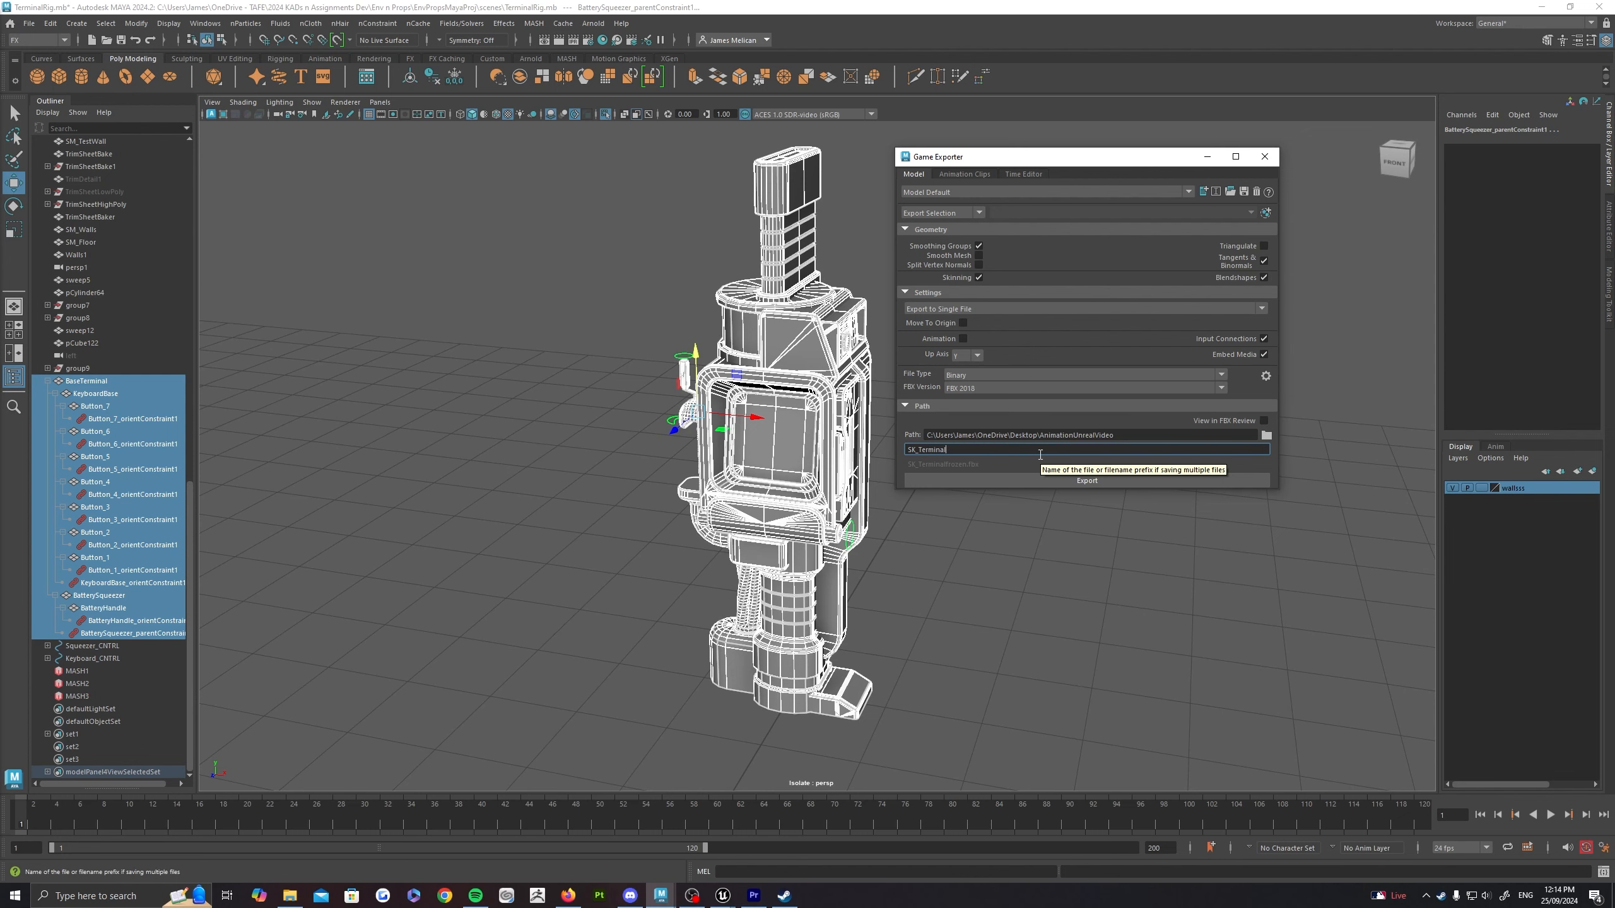
key("Return")
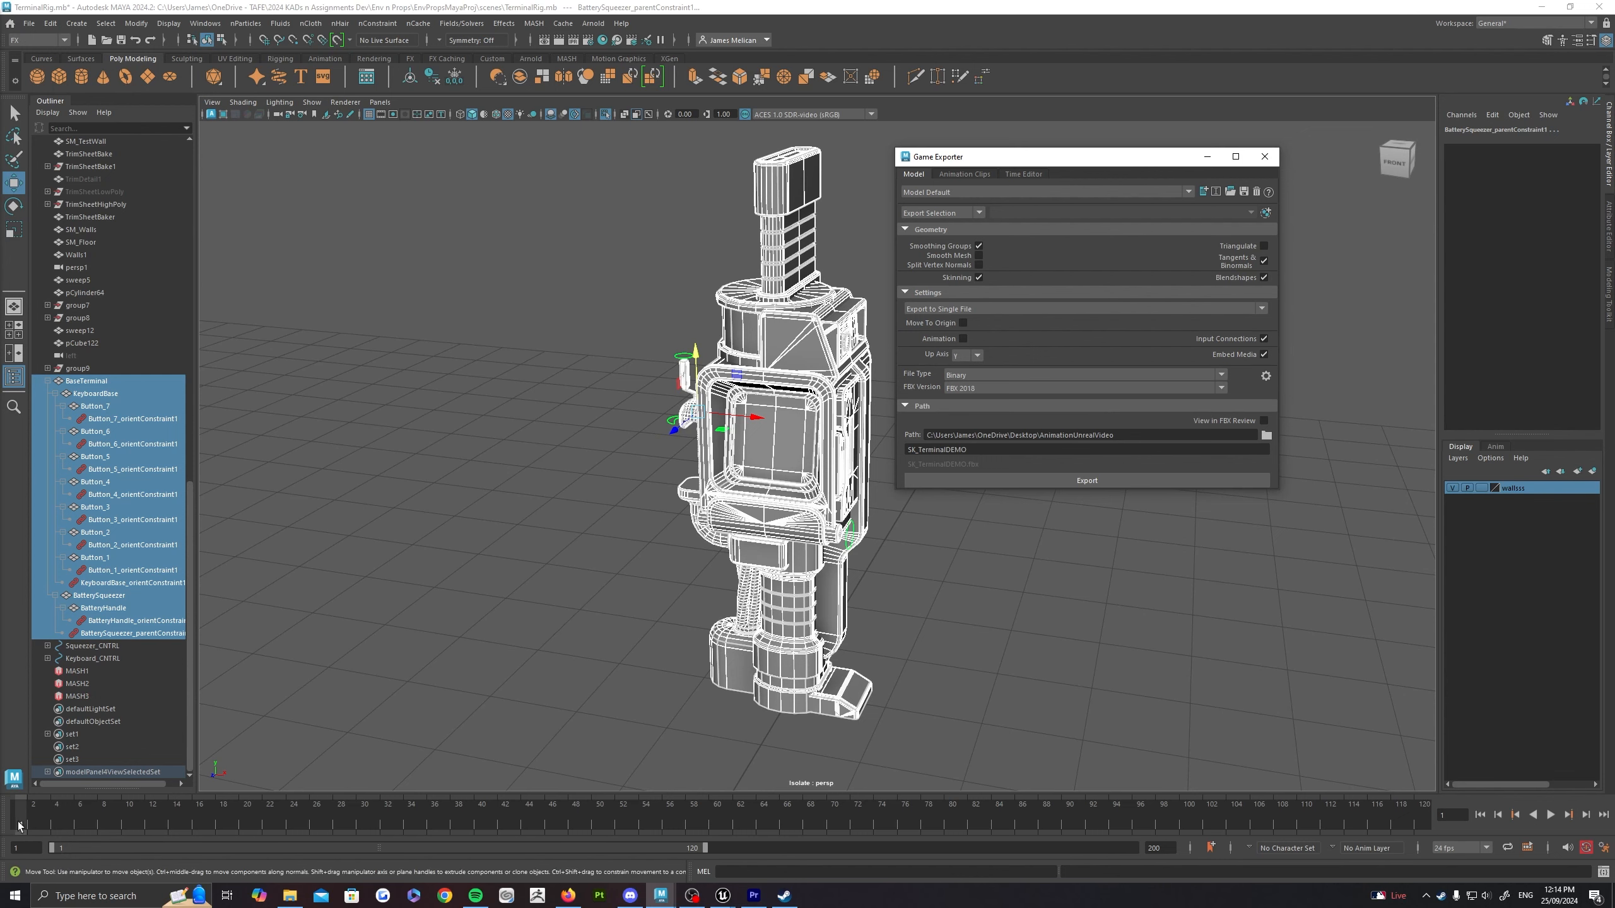
Step: Preview the terminal's animation and export the selected hierarchy as a single model file
key("alt+v")
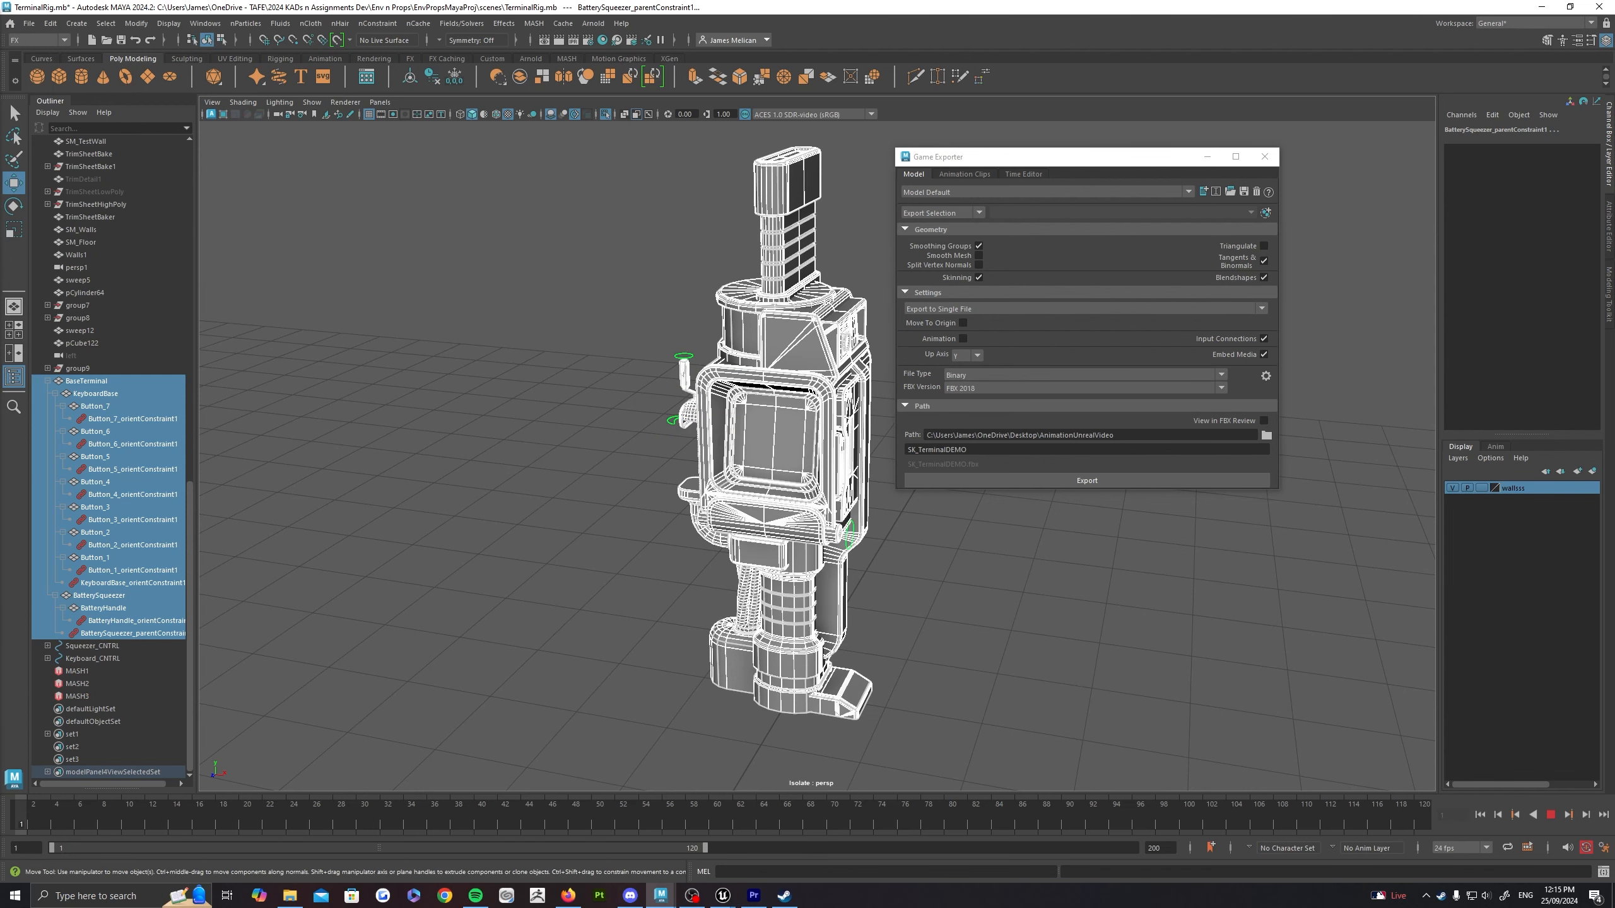
key("alt+v")
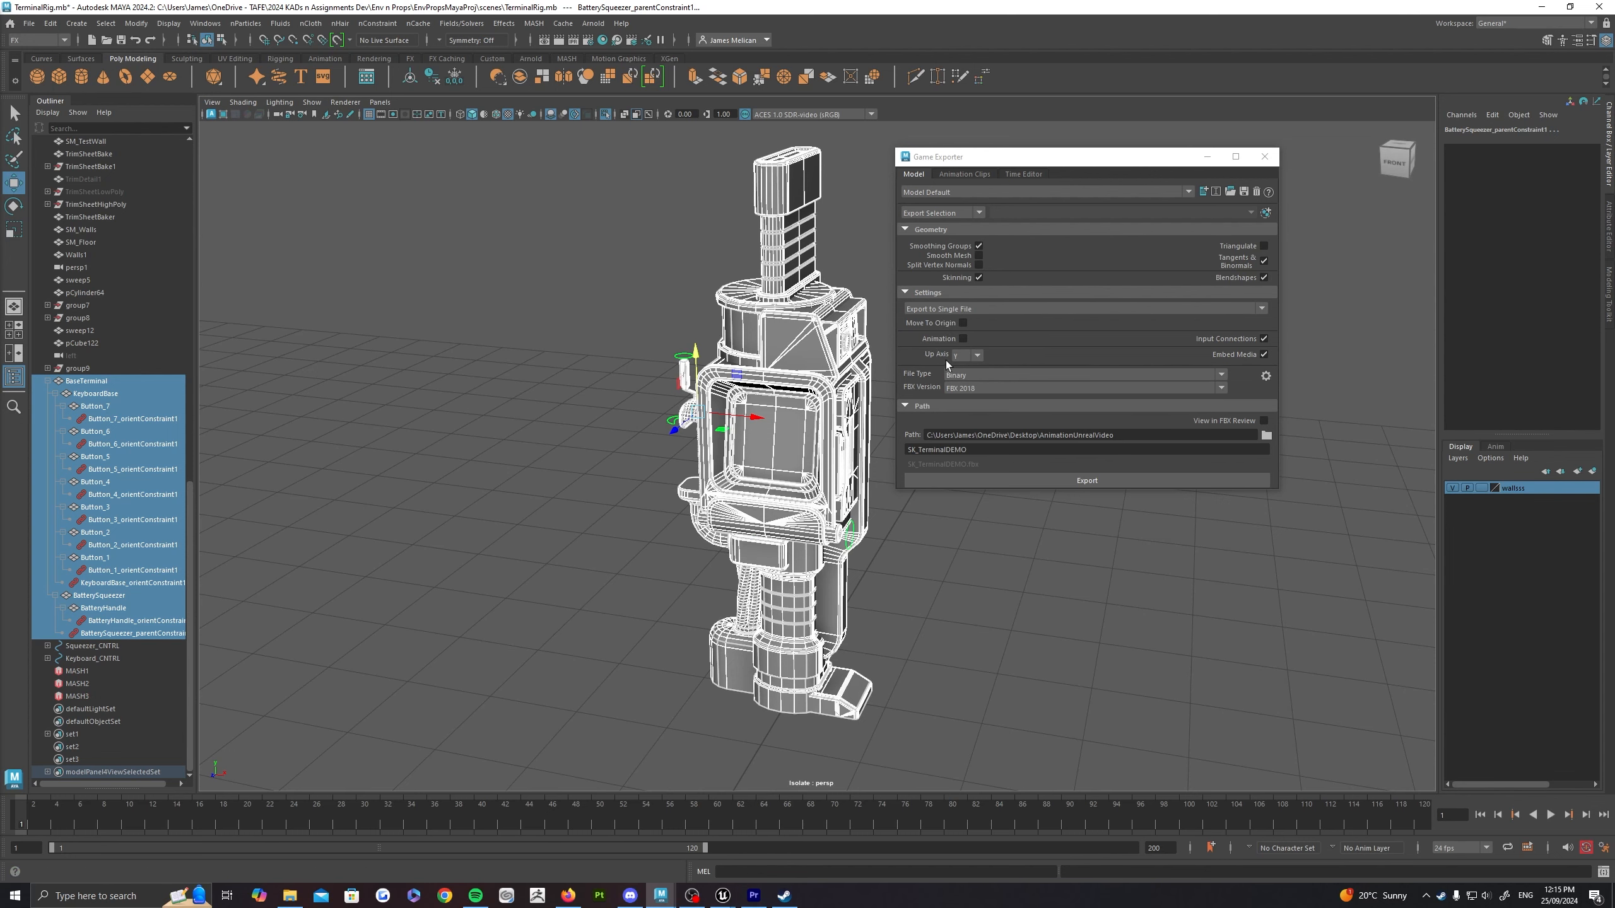
left_click(1172, 479)
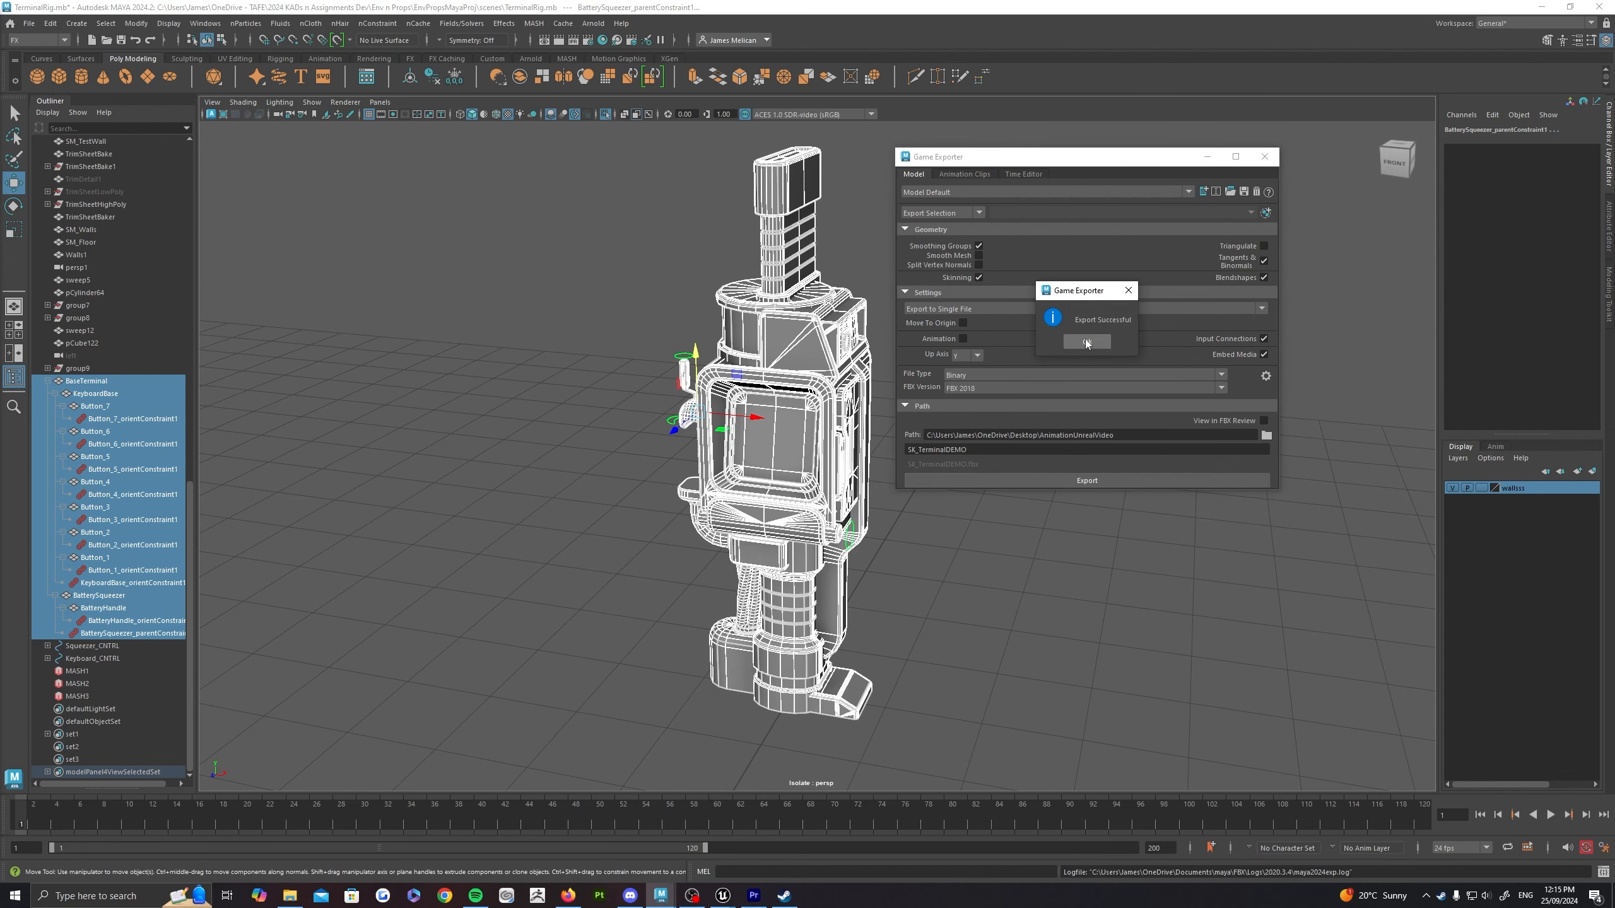
left_click(1086, 343)
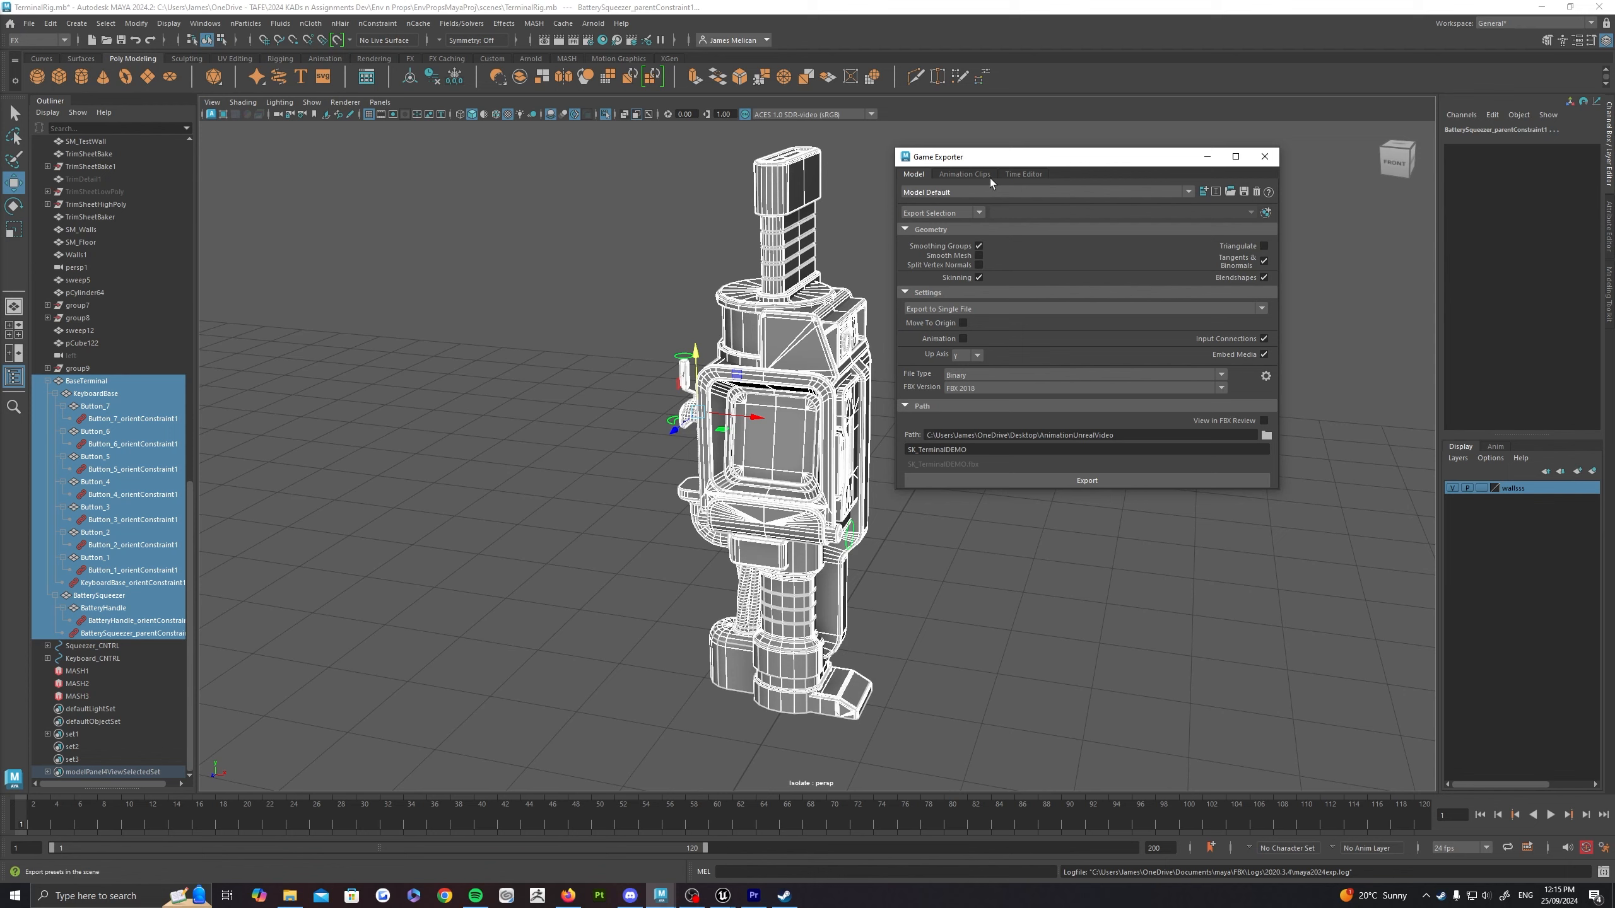
Step: In the Game Exporter's animation clips, rename the existing clip Keyboard and set its end frame to 60
left_click(967, 174)
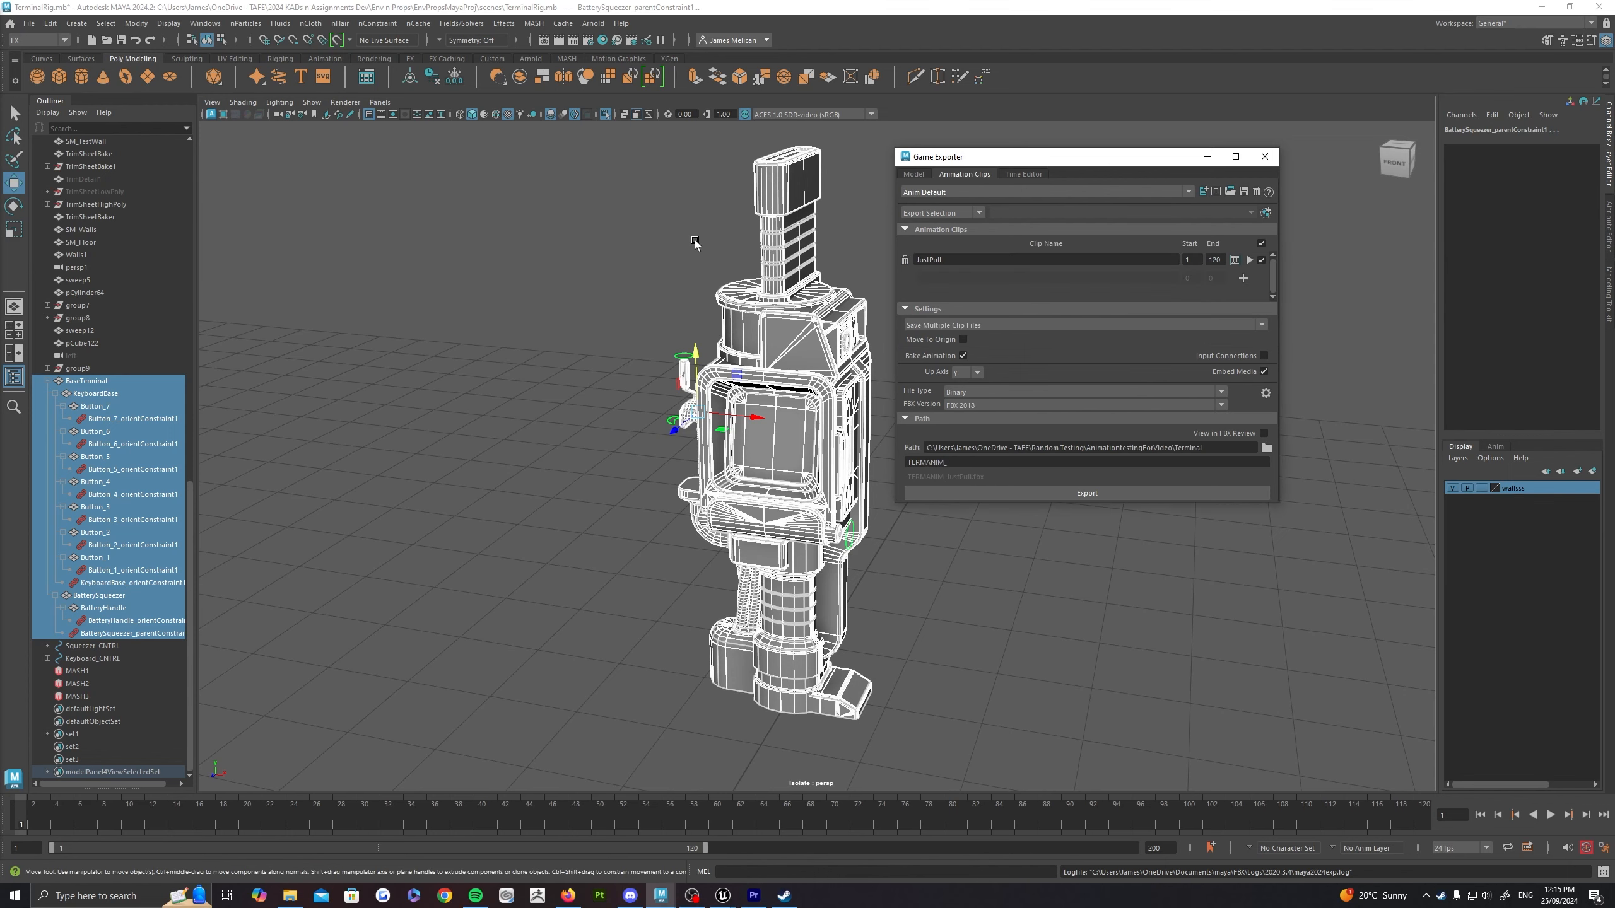
left_click_drag(525, 159, 477, 186, "alt")
scroll(547, 410, "up", 4)
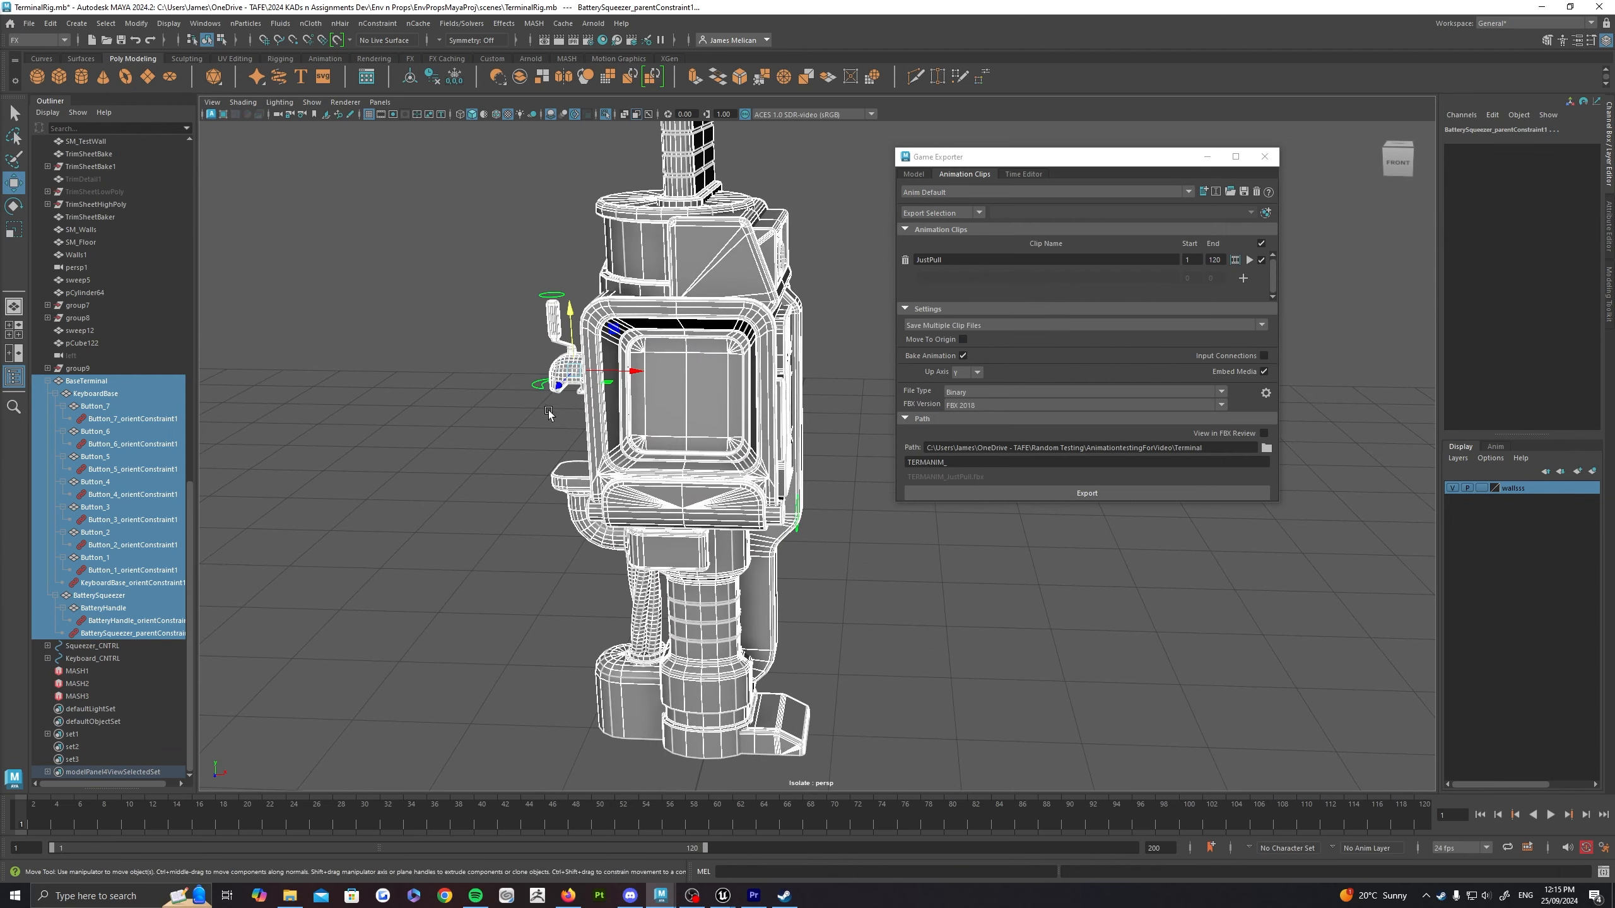
middle_click_drag(548, 410, 575, 498, "alt")
left_click_drag(26, 822, 725, 805)
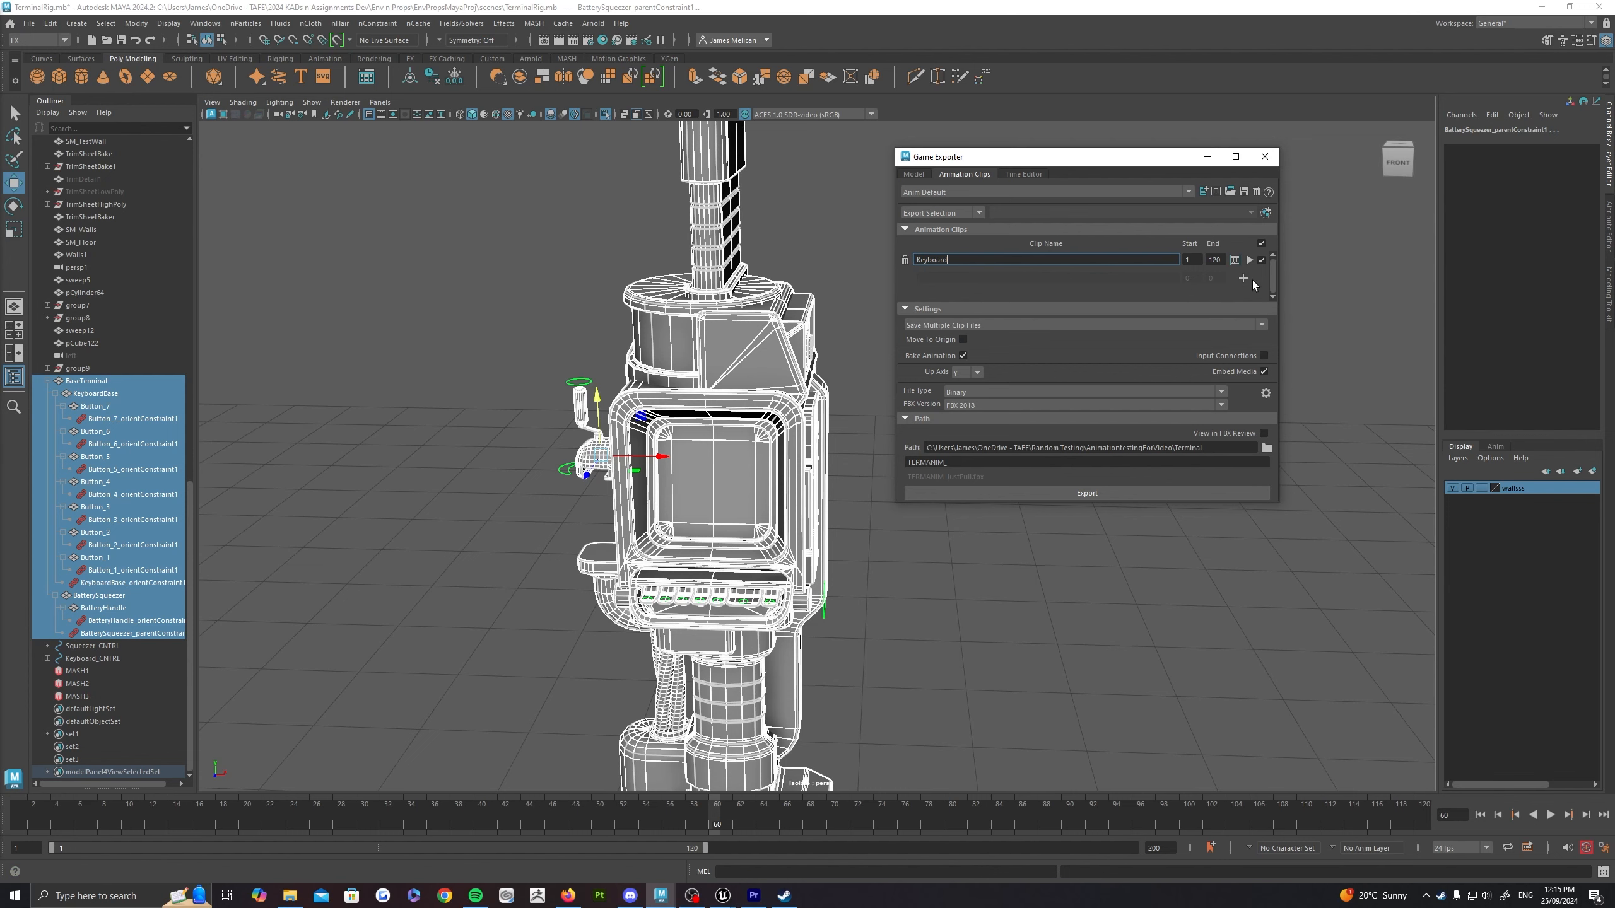
left_click(1221, 262)
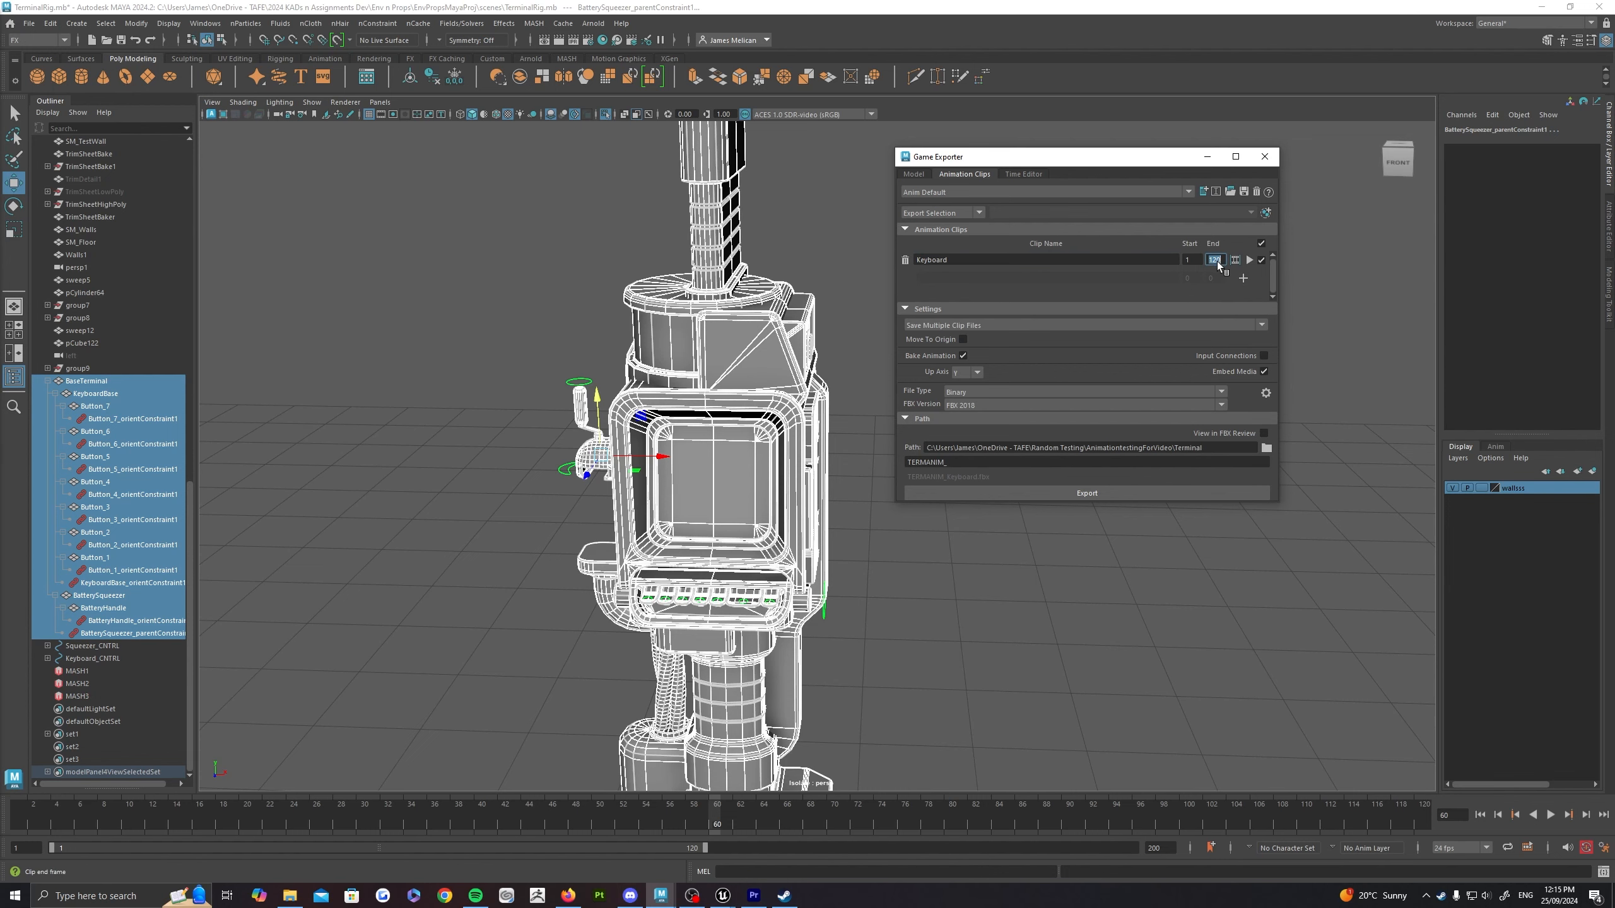
type("60")
key("Return")
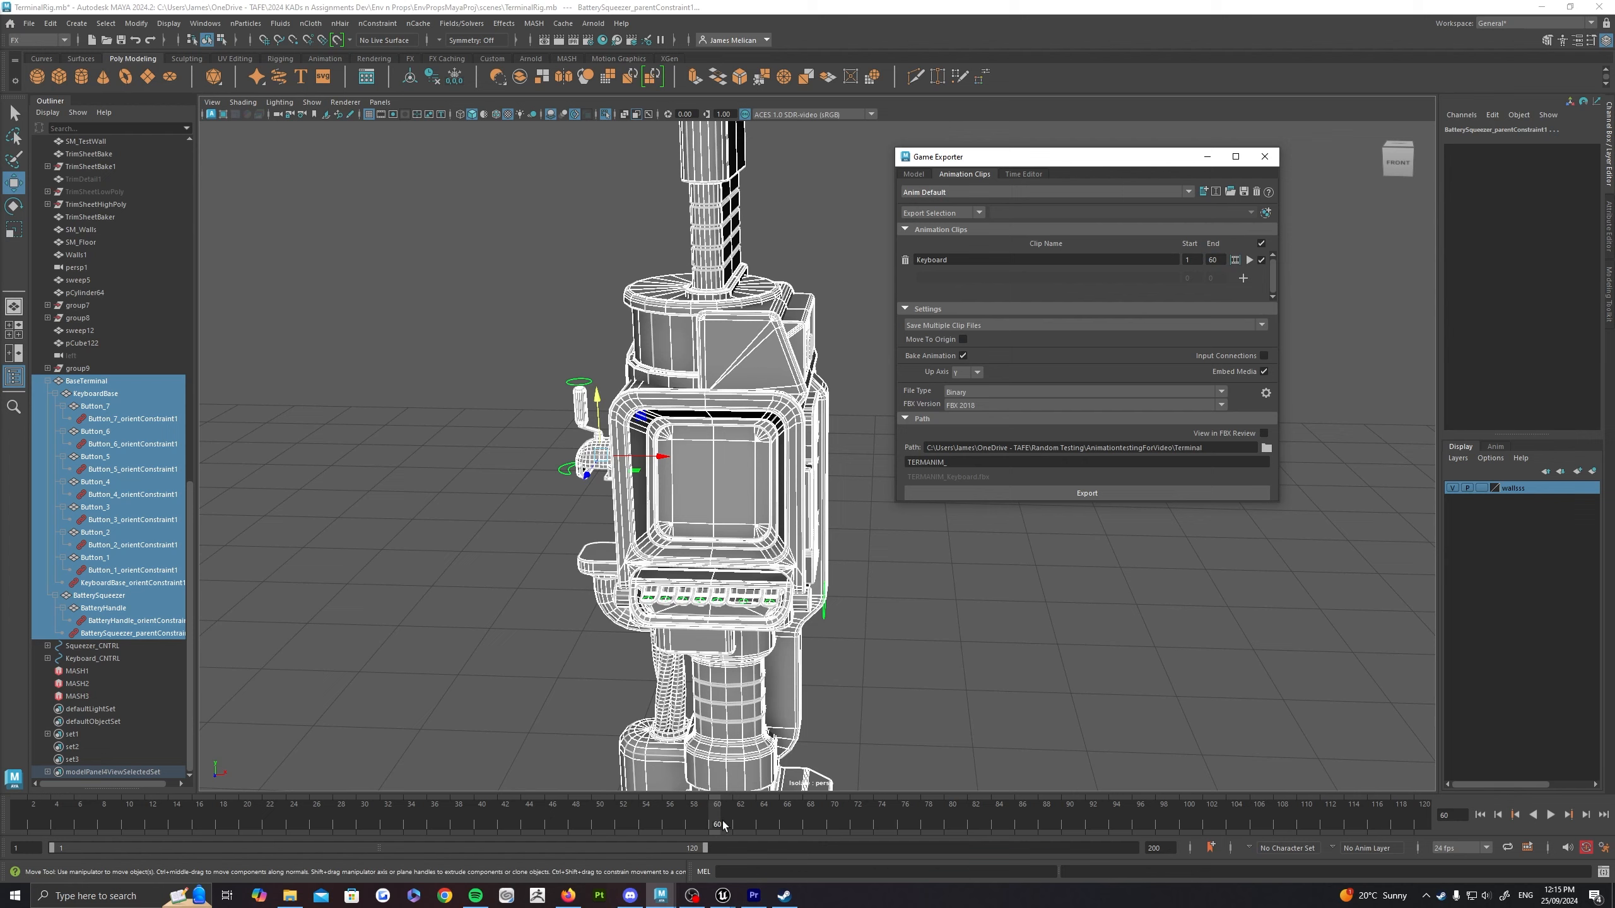
Step: Play the animation past frame 60 to check the squeezer's motion and add a second clip named BatterySqueeze
key("alt+v")
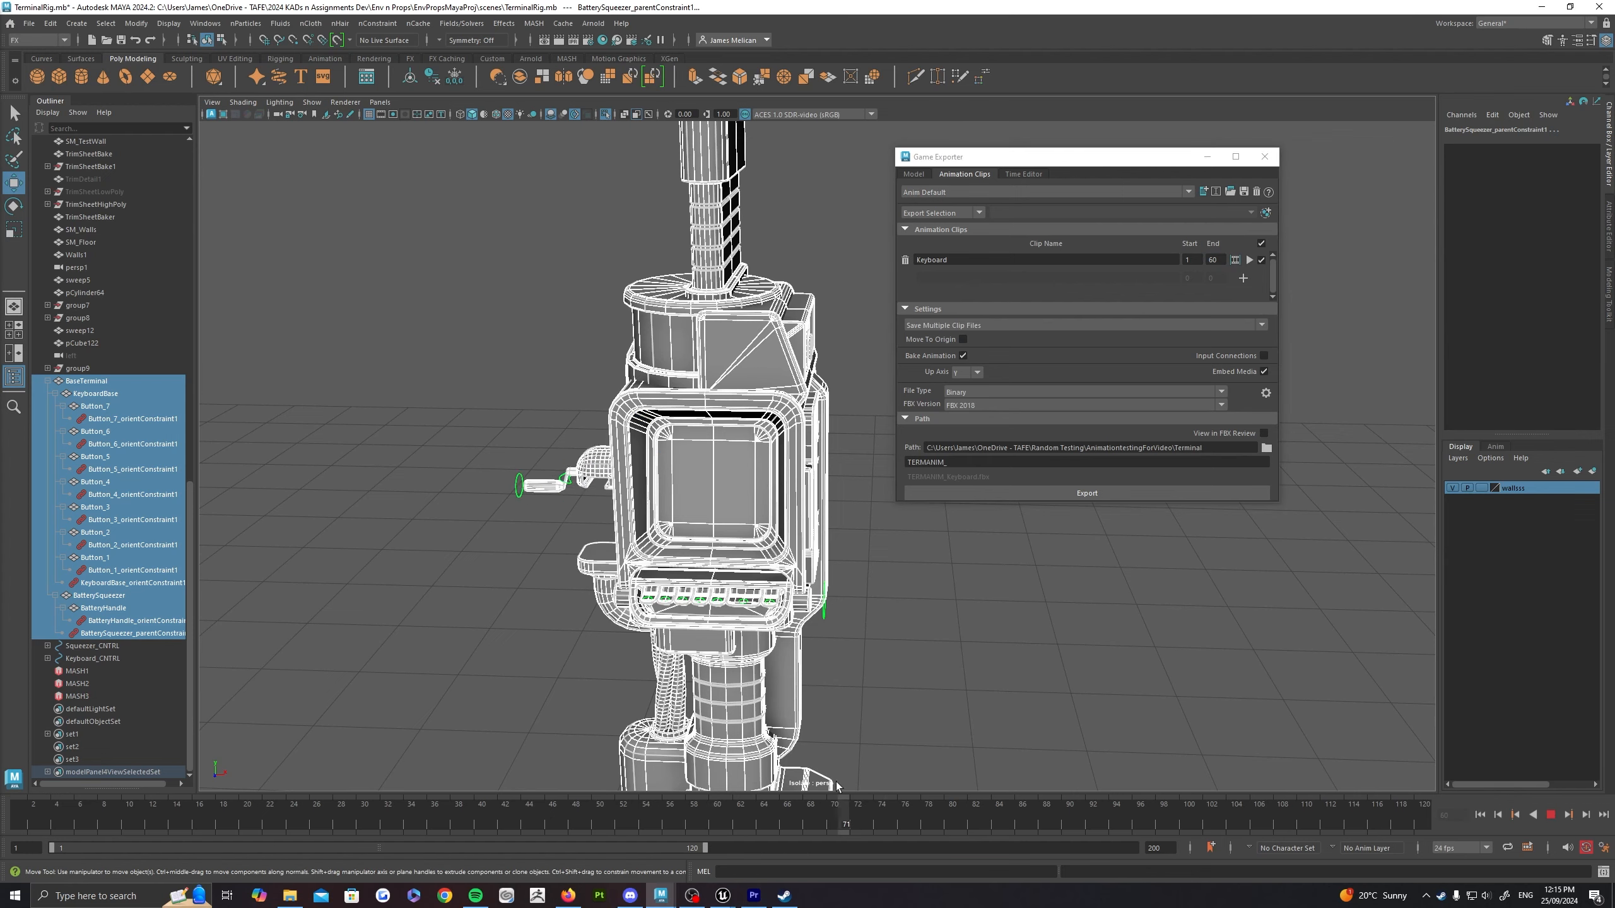
key("alt+v")
middle_click_drag(527, 588, 634, 500, "alt")
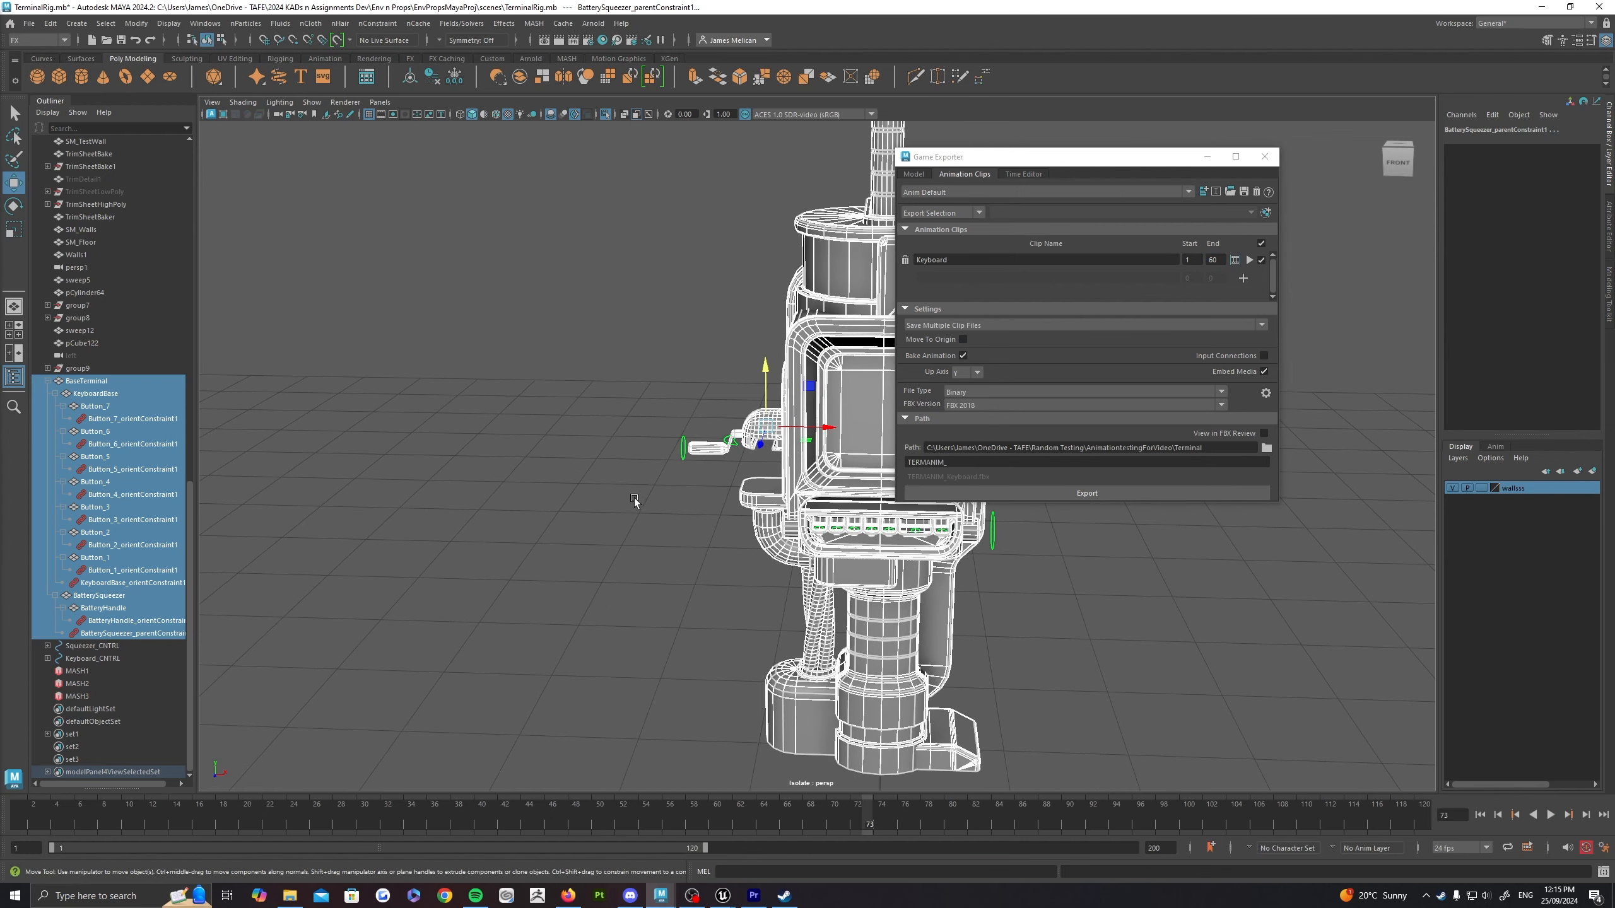
right_click_drag(670, 477, 672, 521, "alt")
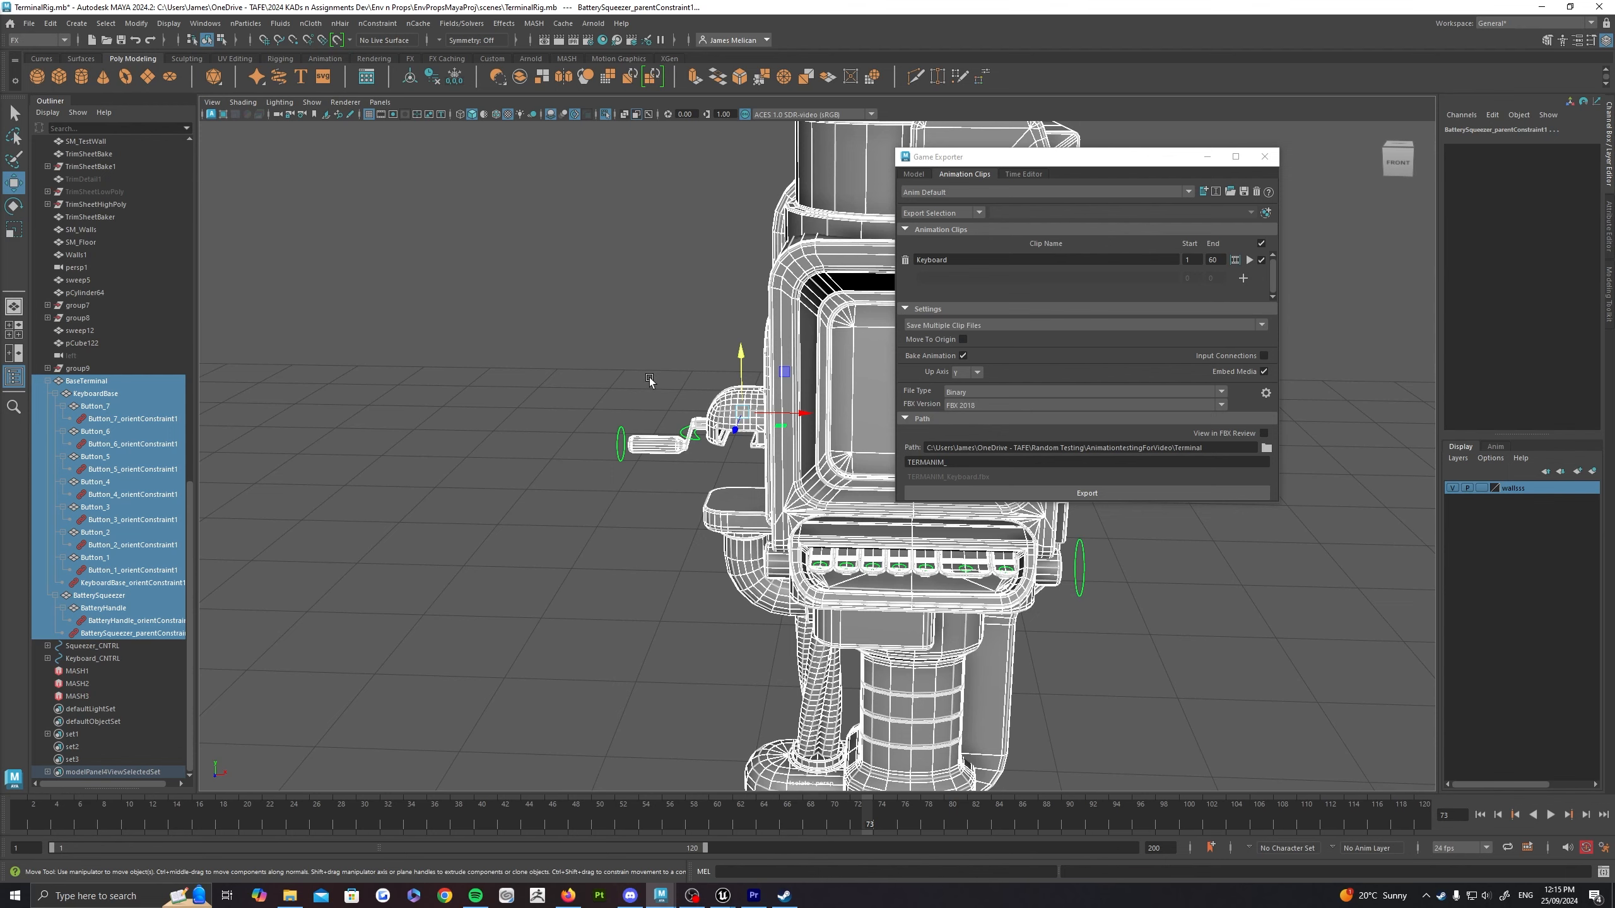
middle_click_drag(664, 383, 565, 394, "alt")
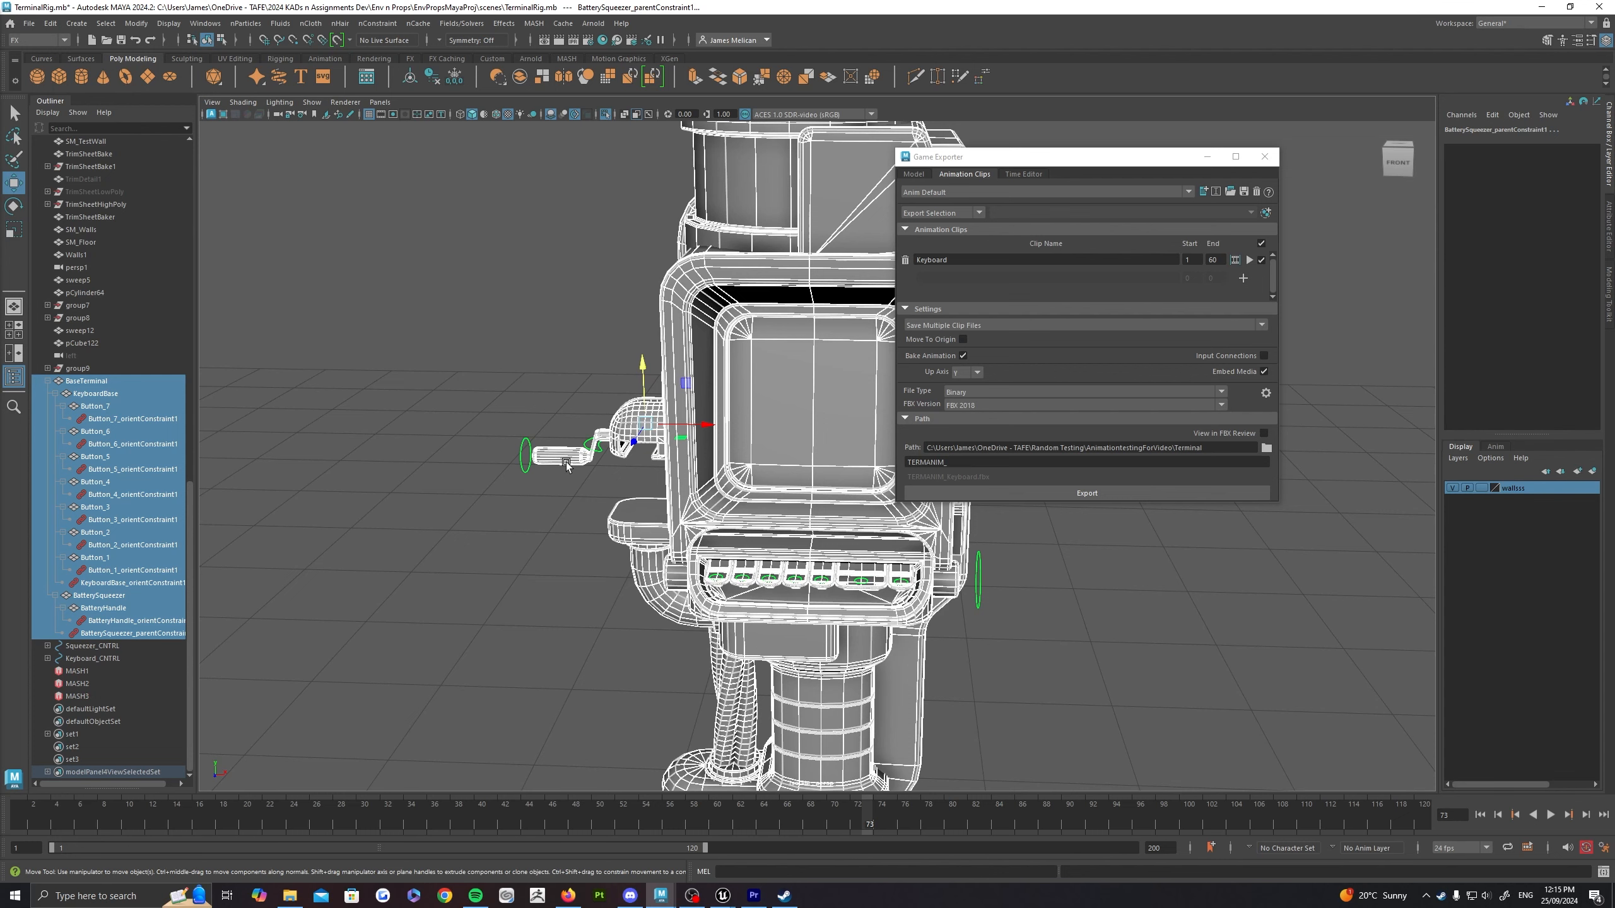
left_click(1243, 278)
left_click(957, 273)
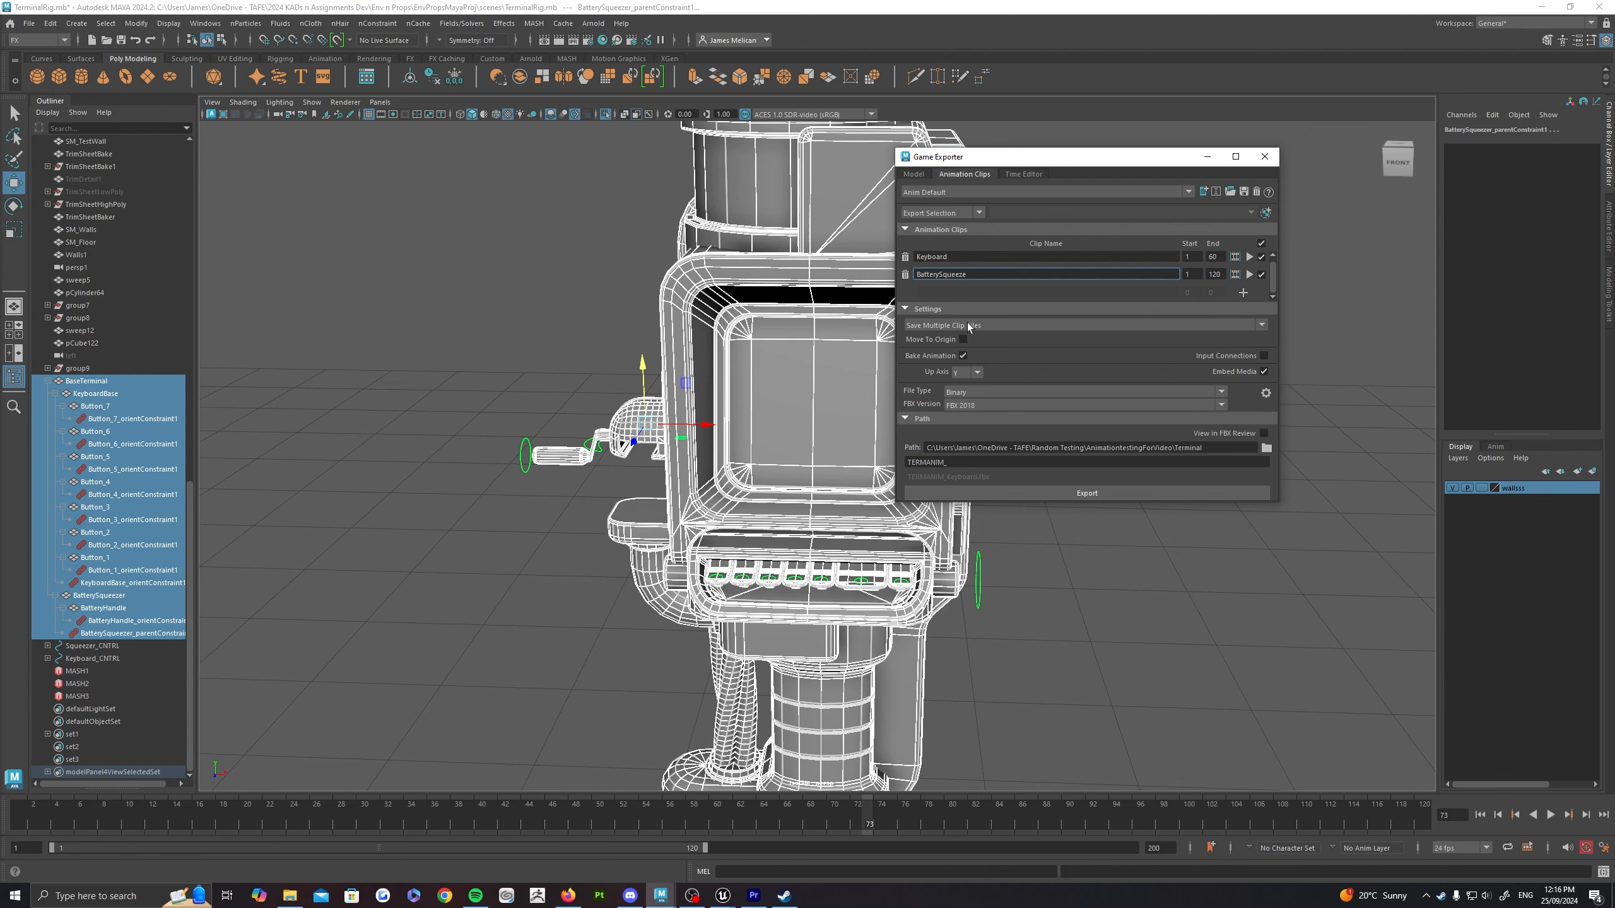
left_click(1017, 290)
Step: Set the BatterySqueeze clip's range to start at frame 60 and end at frame 85
left_click(1194, 277)
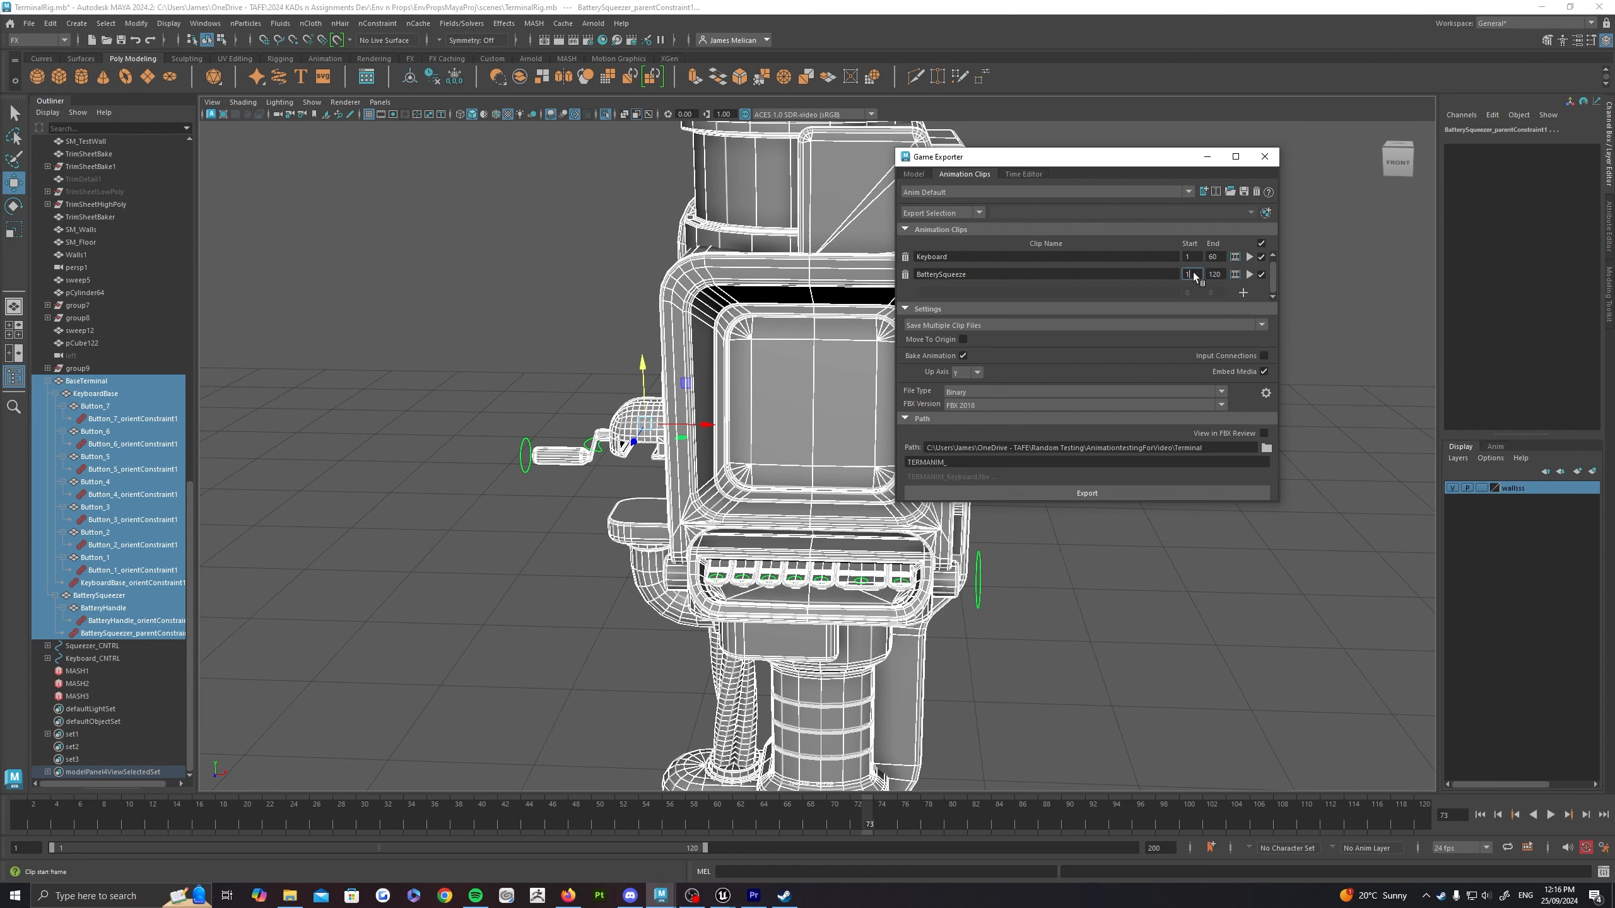
type("60")
key("Return")
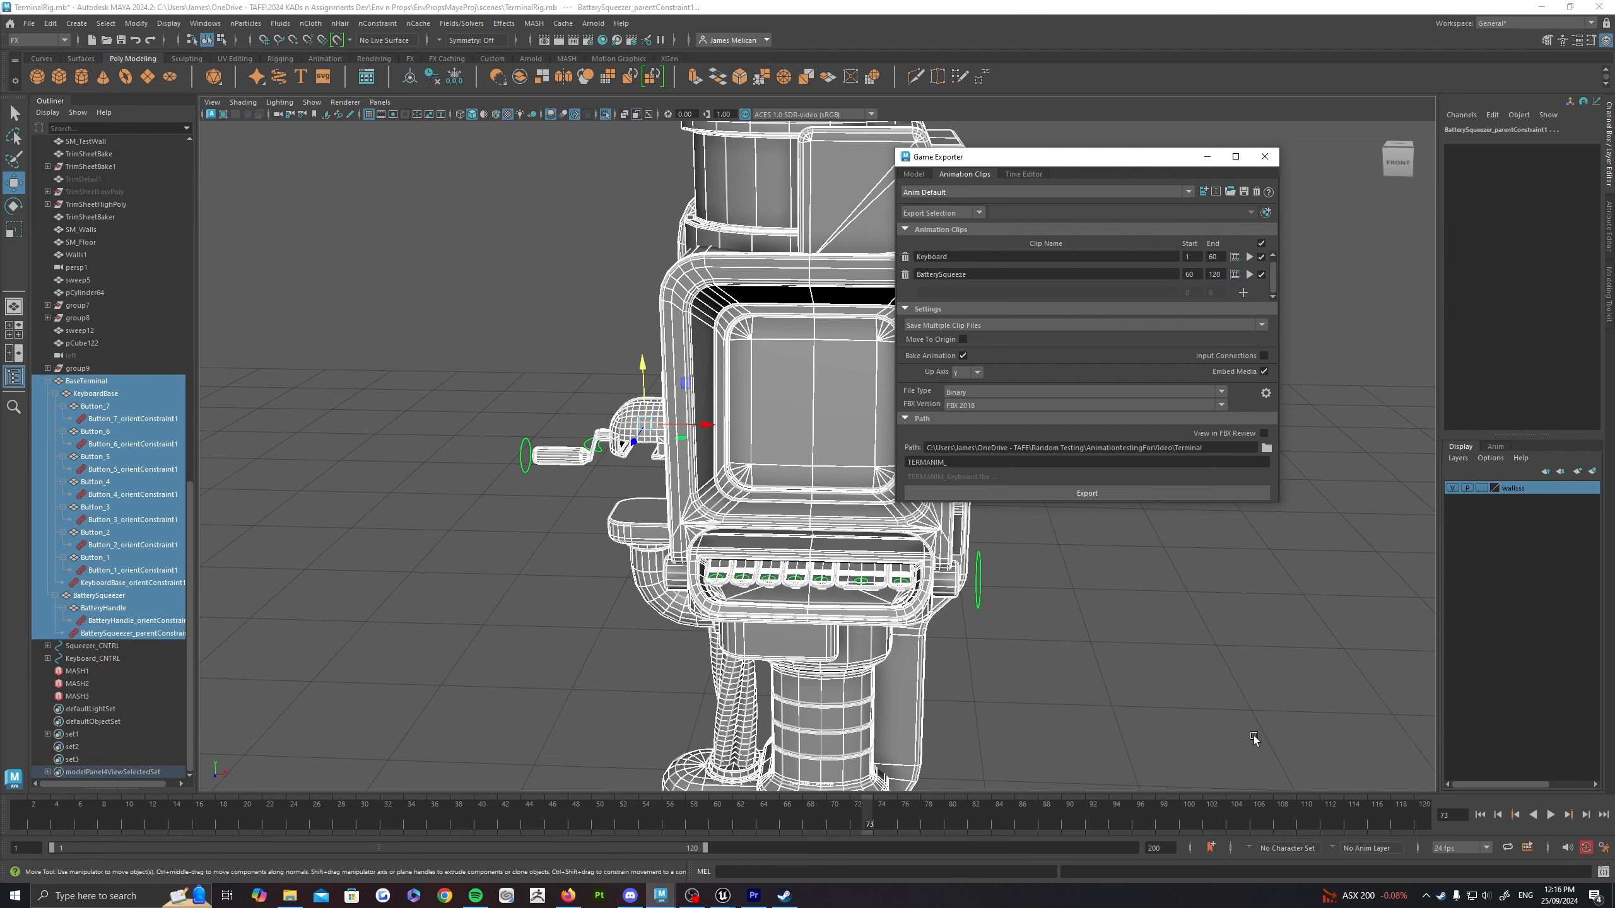
left_click_drag(819, 812, 999, 818)
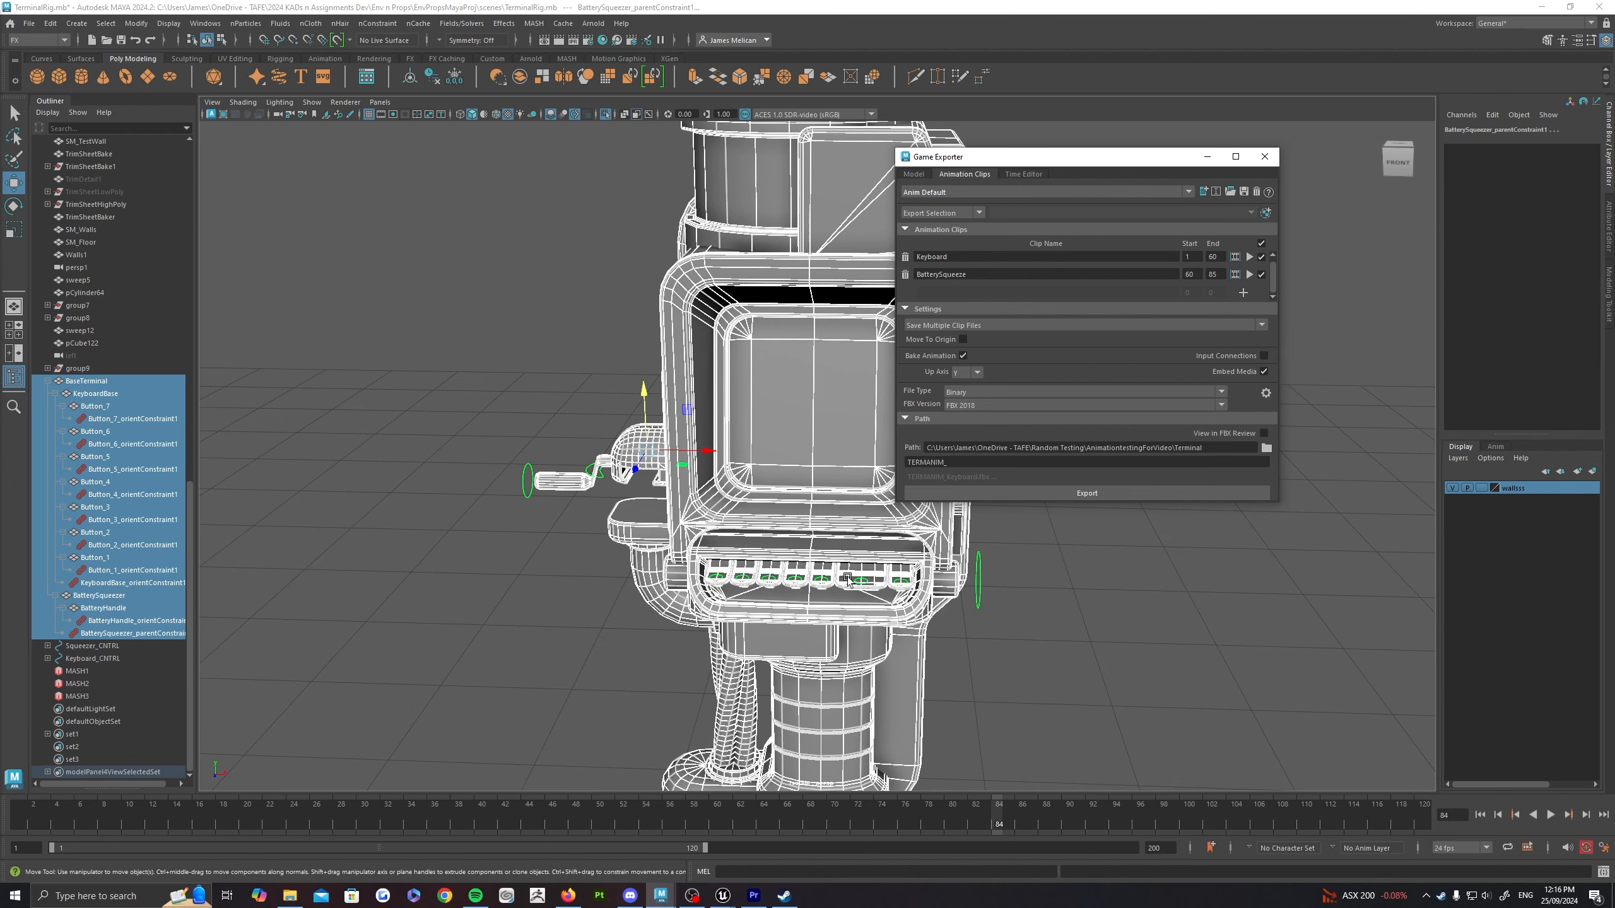
scroll(777, 489, "down", 5)
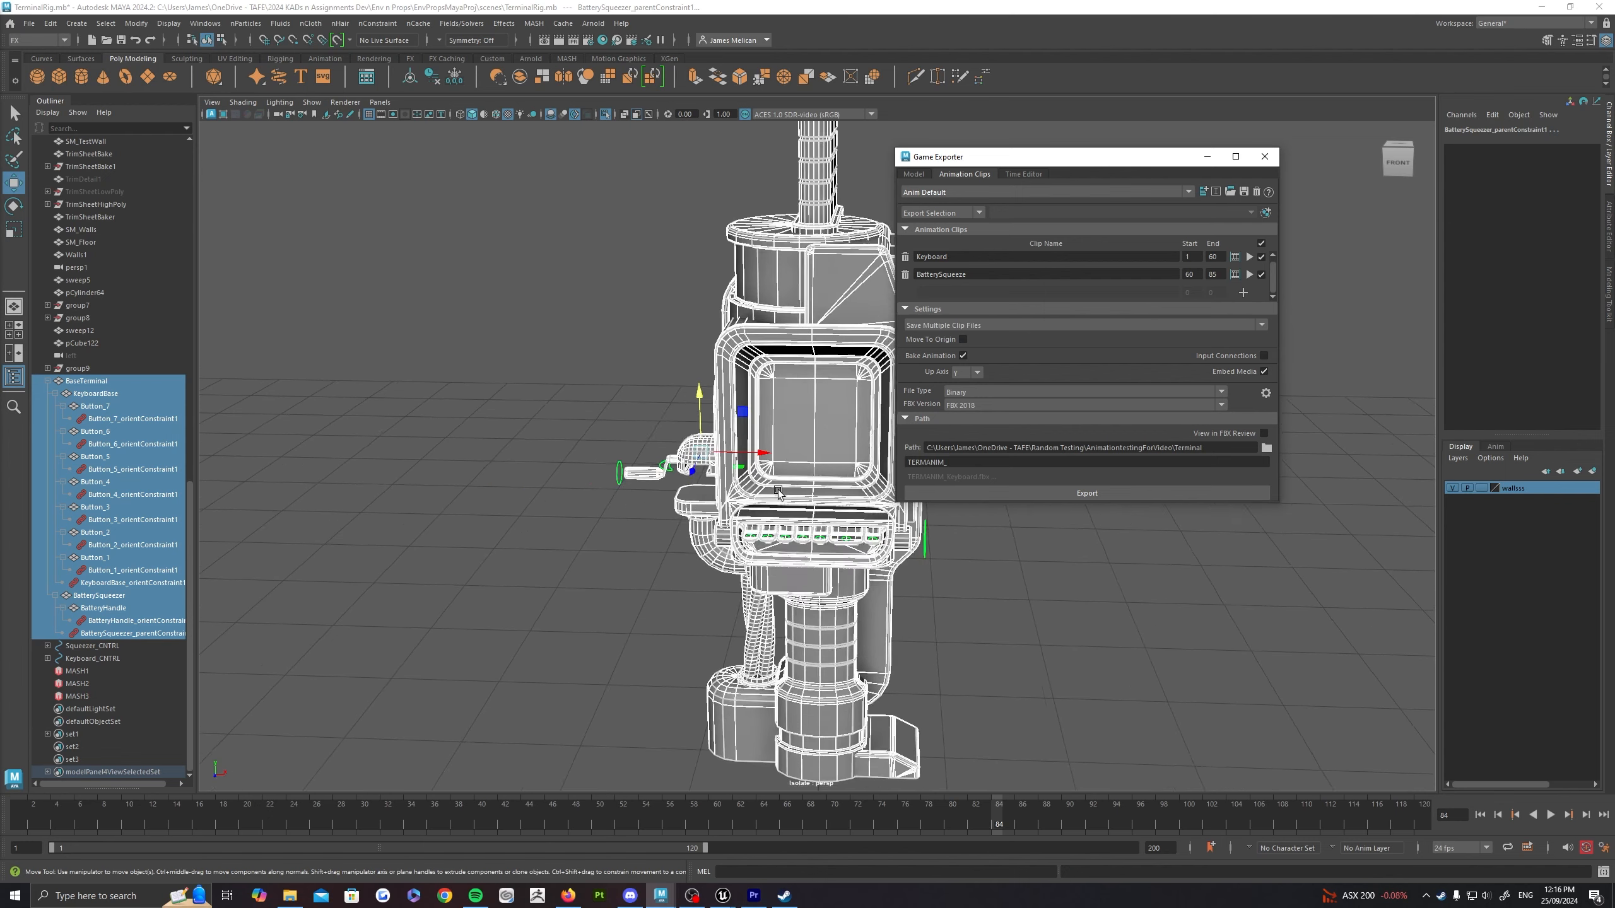
scroll(853, 604, "down", 3)
left_click_drag(926, 544, 797, 582, "alt")
middle_click_drag(798, 581, 861, 589, "alt")
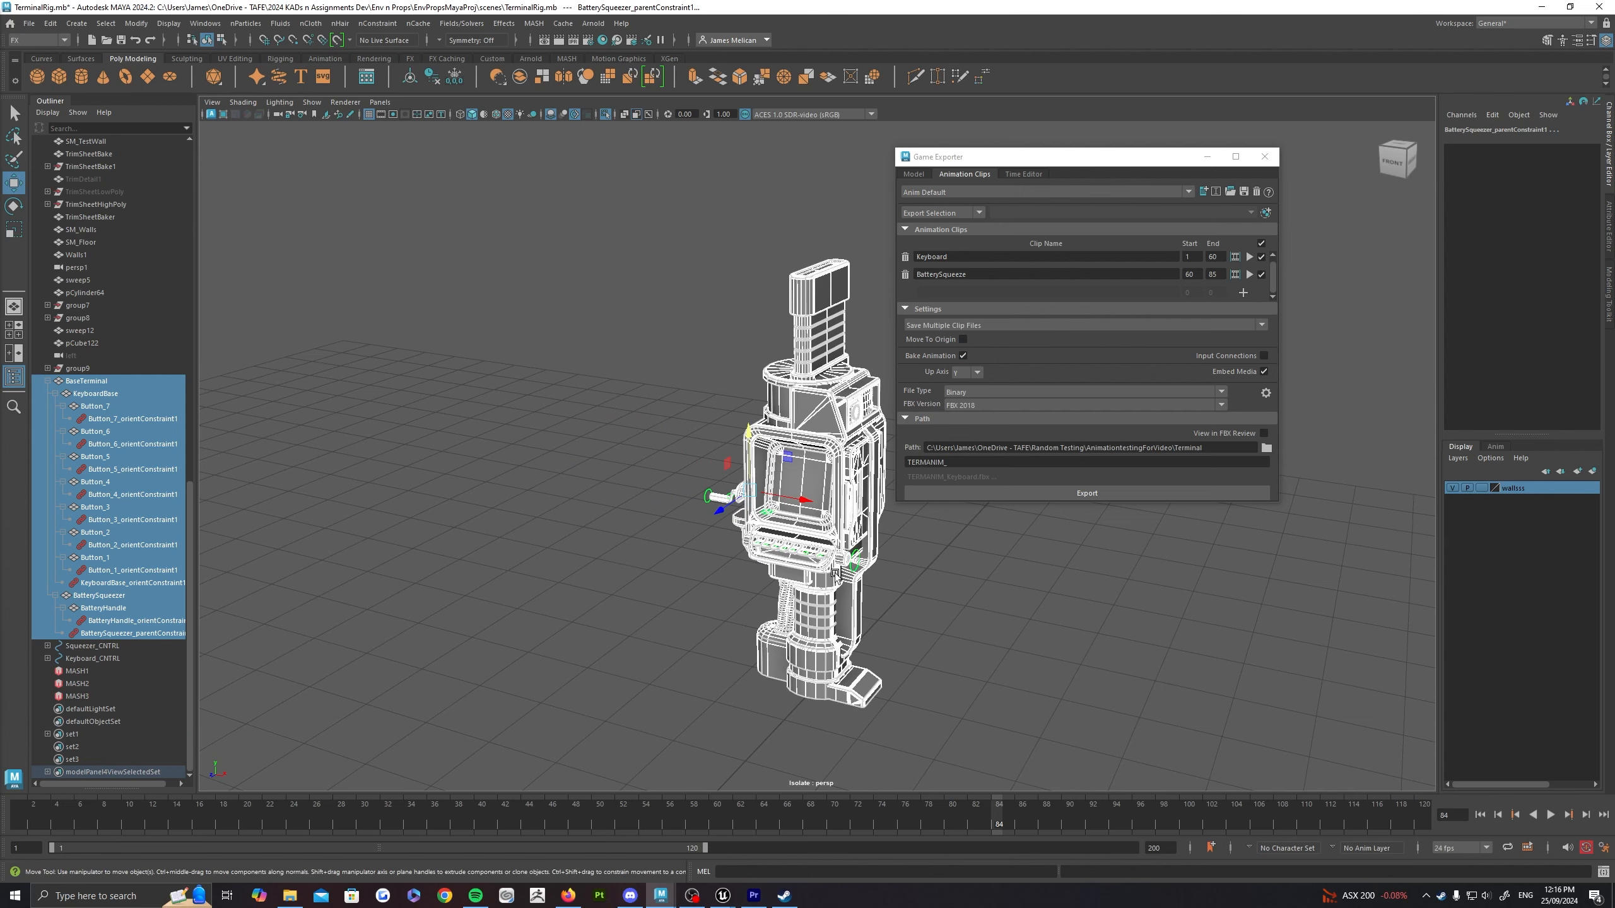
scroll(836, 573, "up", 4)
left_click_drag(856, 616, 843, 573, "alt")
scroll(820, 567, "down", 3)
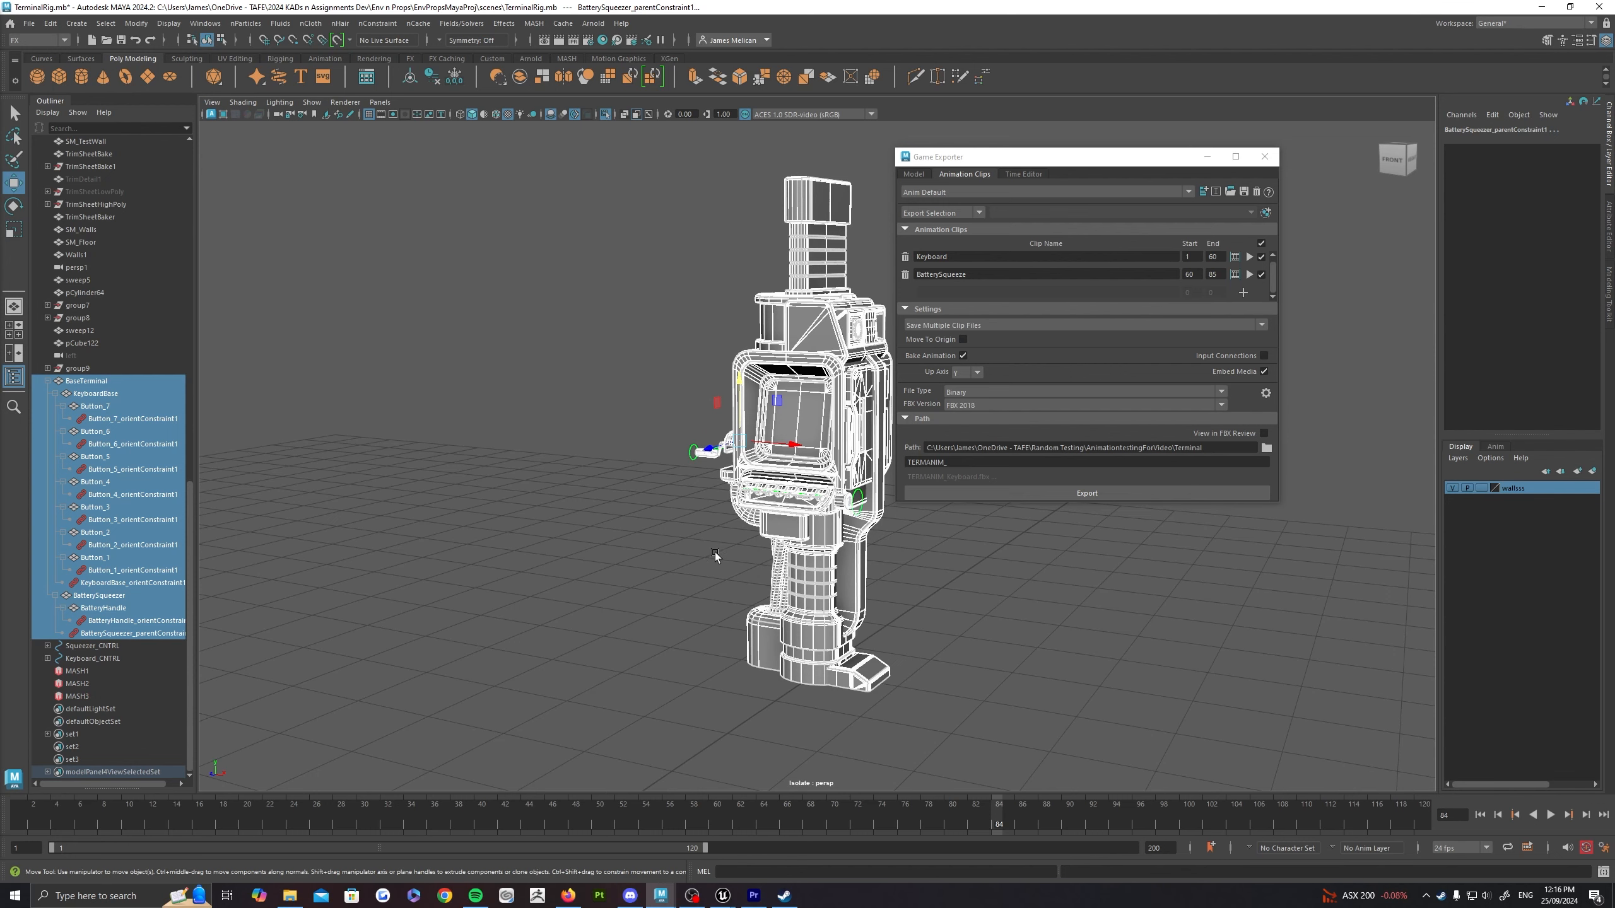
Step: Replace the clip file name prefix in the Game Exporter with ANIM_
middle_click_drag(760, 558, 674, 523, "alt")
middle_click_drag(821, 542, 871, 578, "alt")
left_click(954, 459)
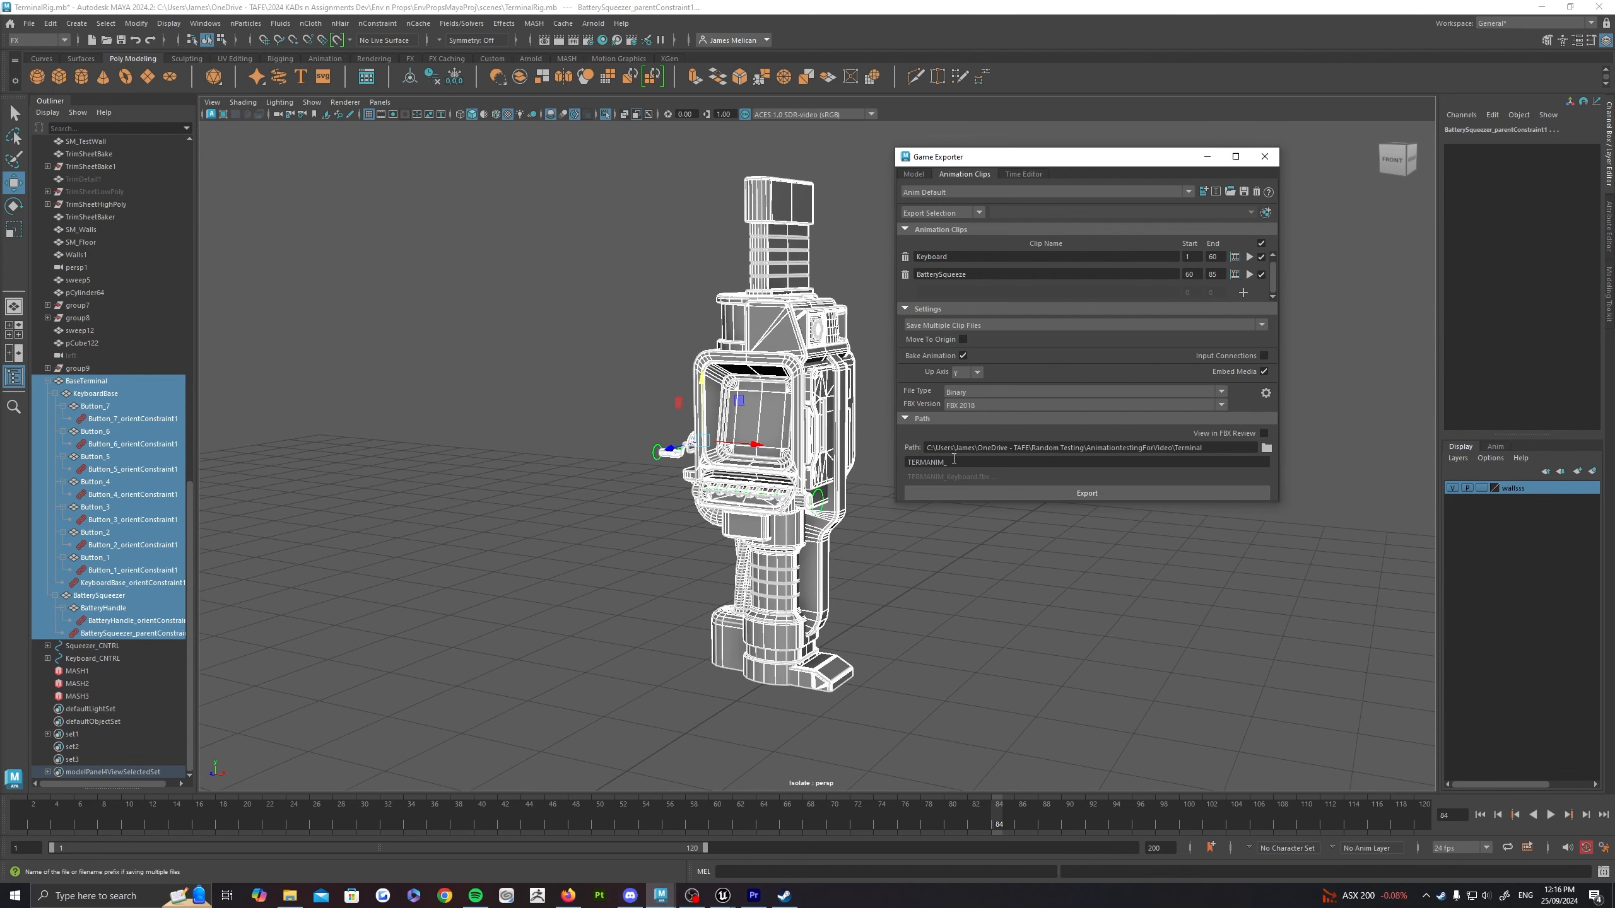
left_click_drag(954, 459, 806, 459)
type("ANI")
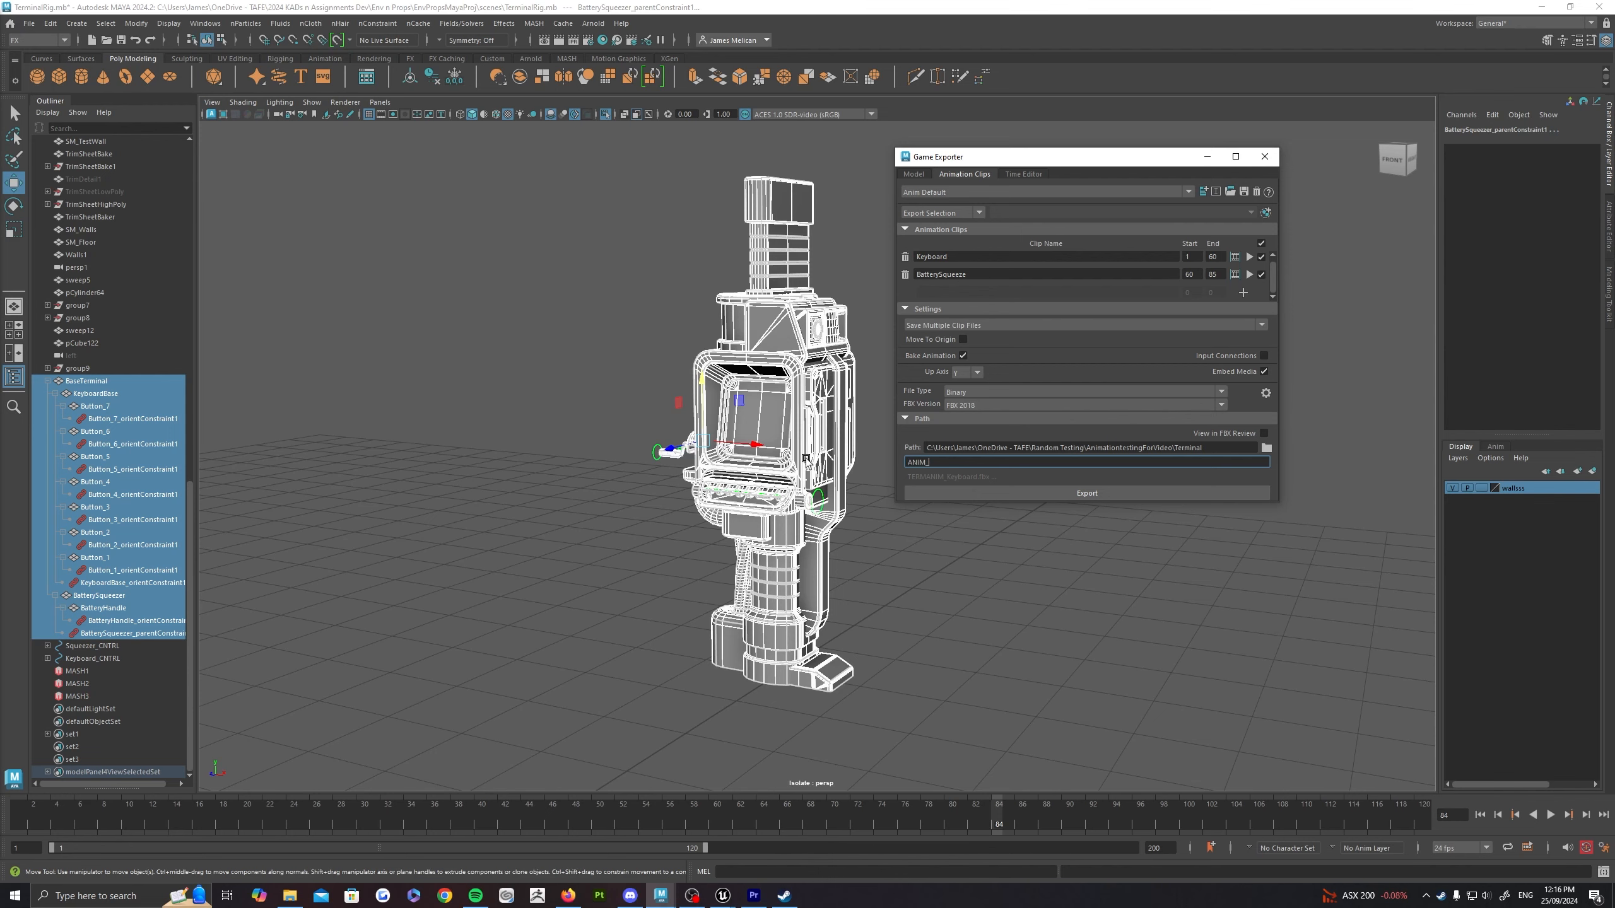
key("Return")
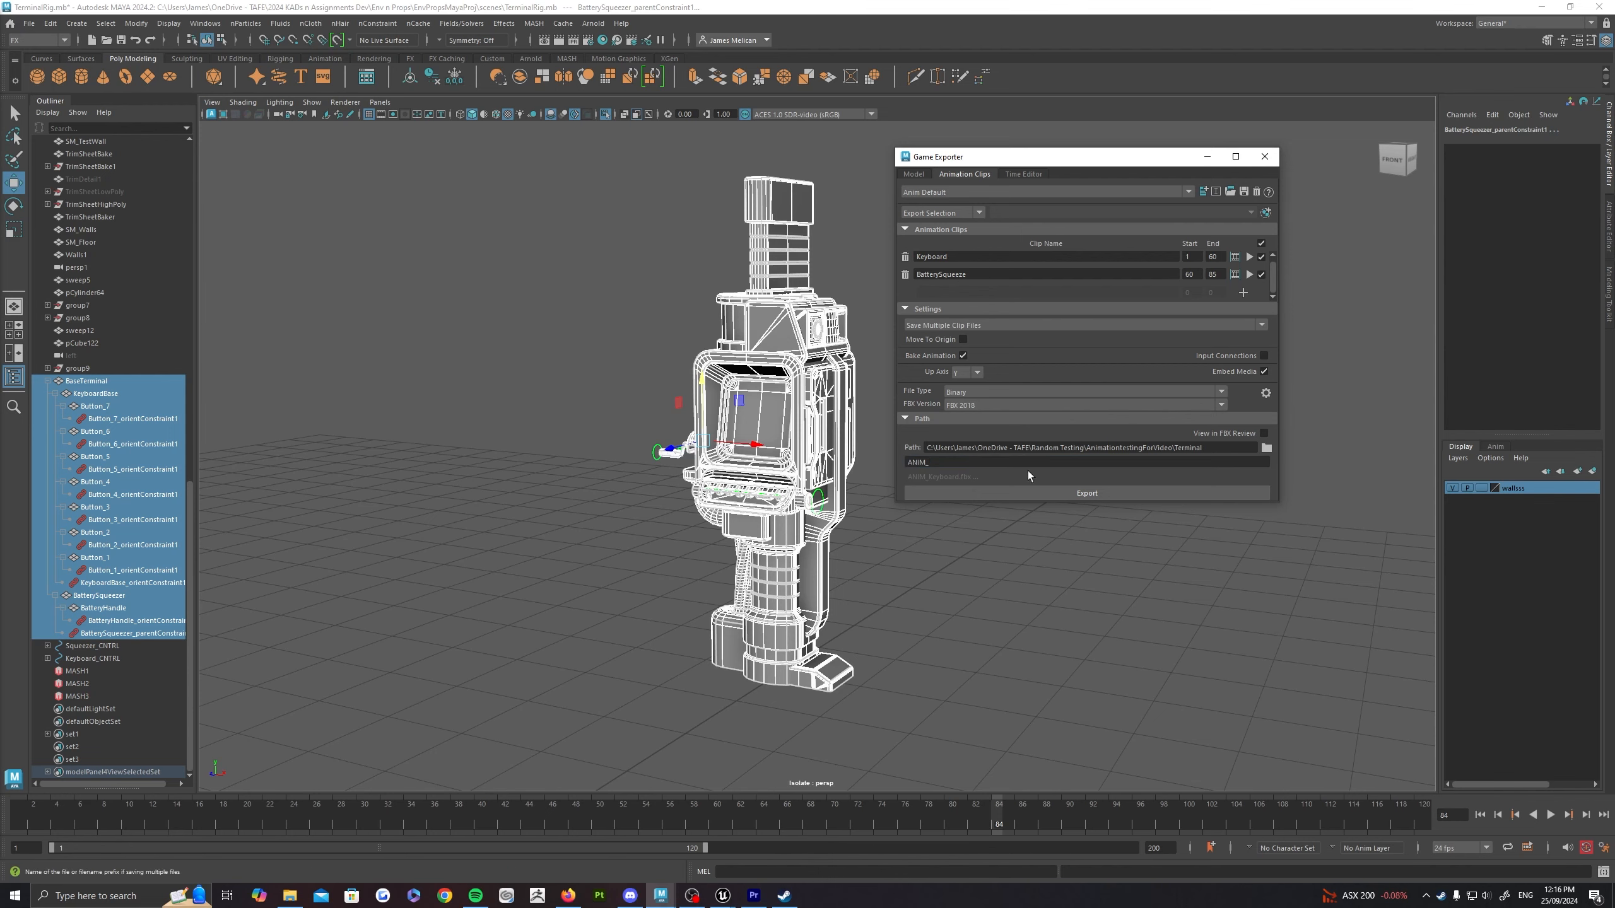
Step: Set the export directory to the desktop's AnimationUnrealVideo folder and export the Keyboard and BatterySqueeze clips
left_click(1266, 447)
left_click(811, 218)
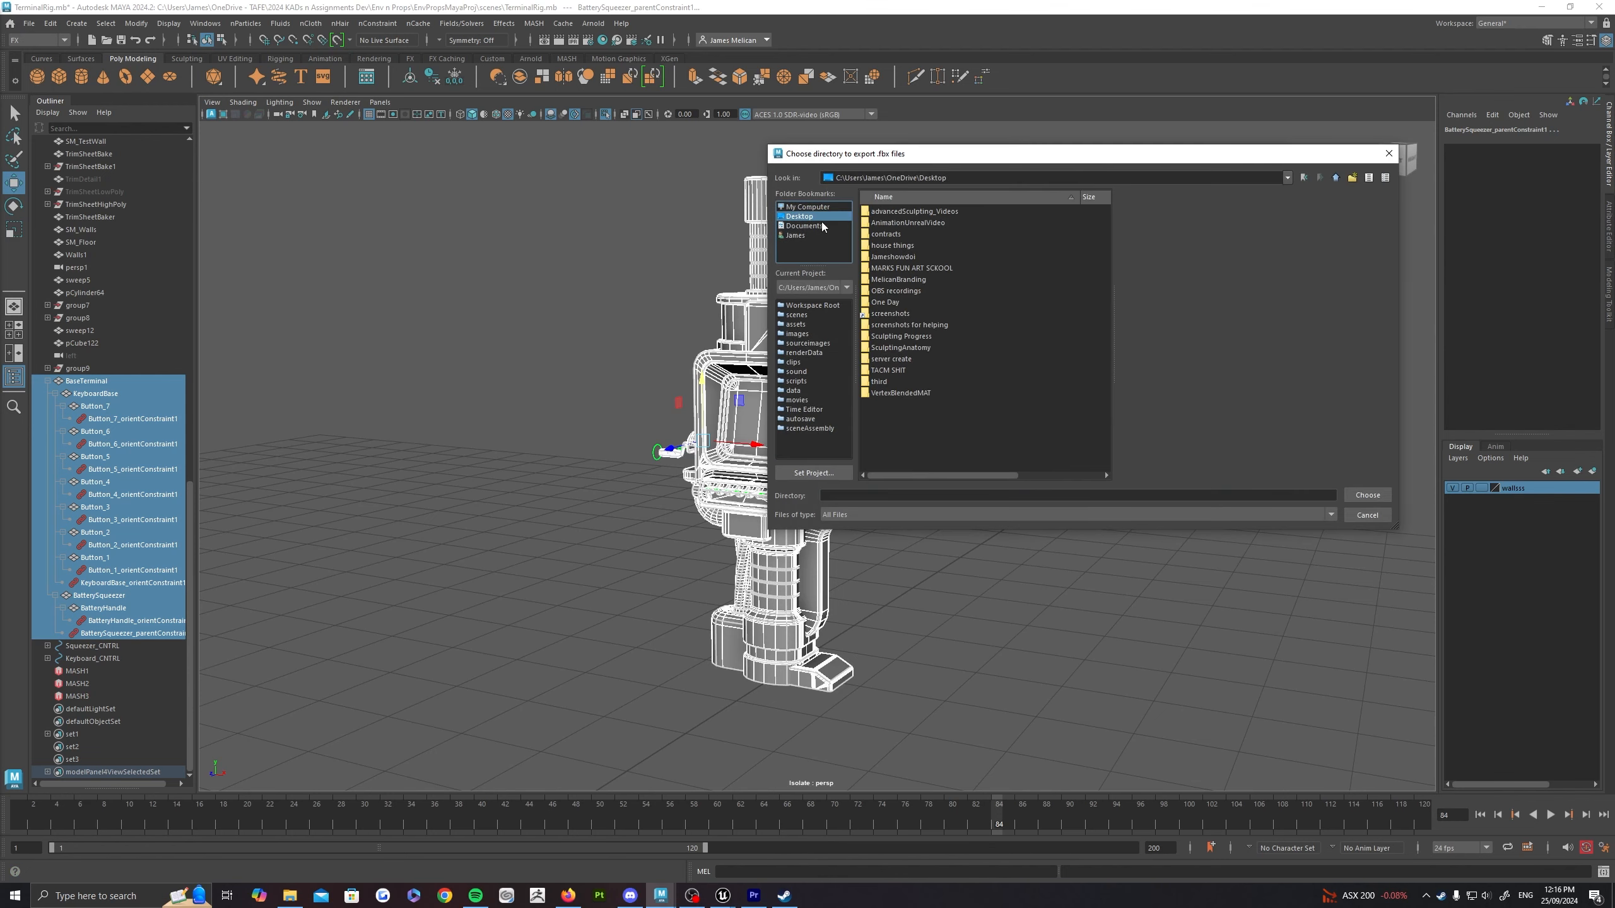
double_click(906, 221)
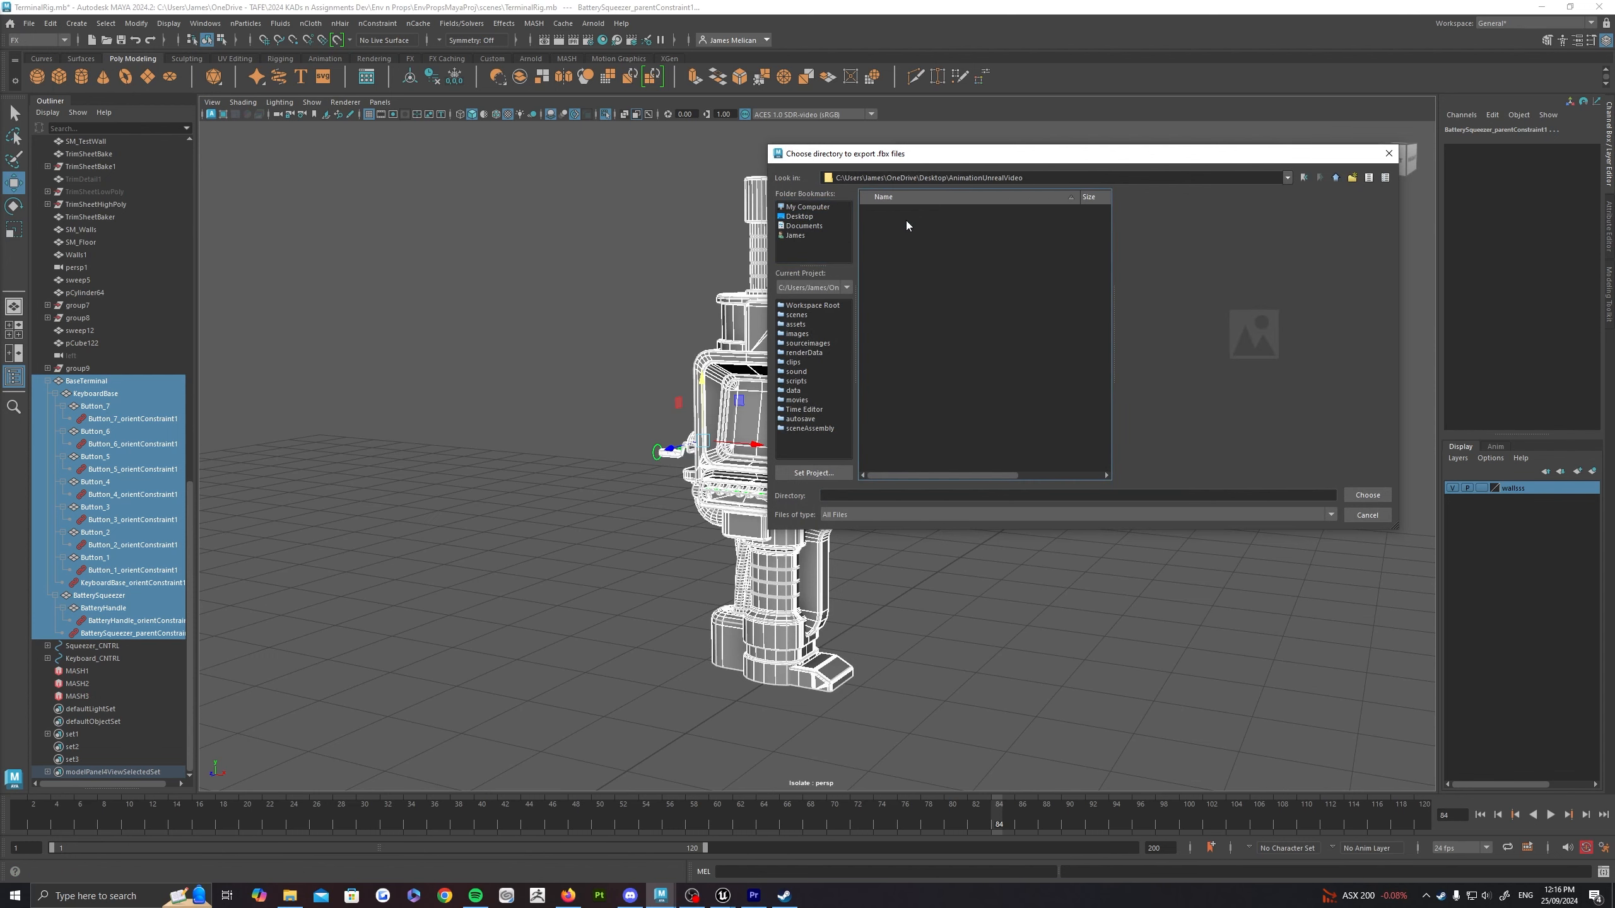
left_click(1365, 496)
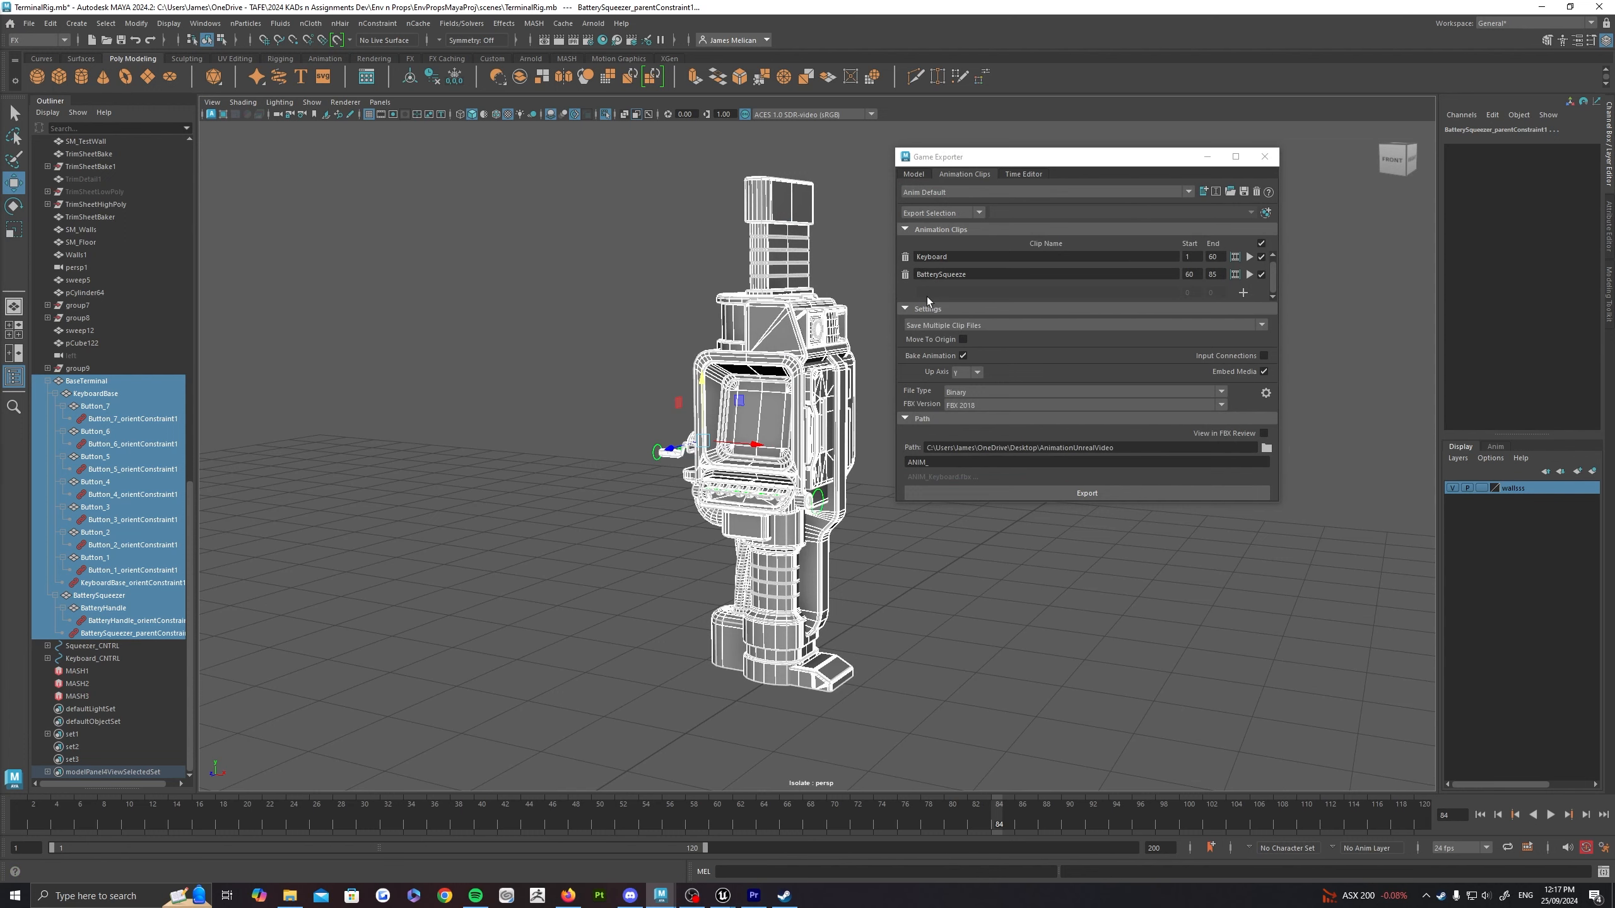
left_click(1105, 493)
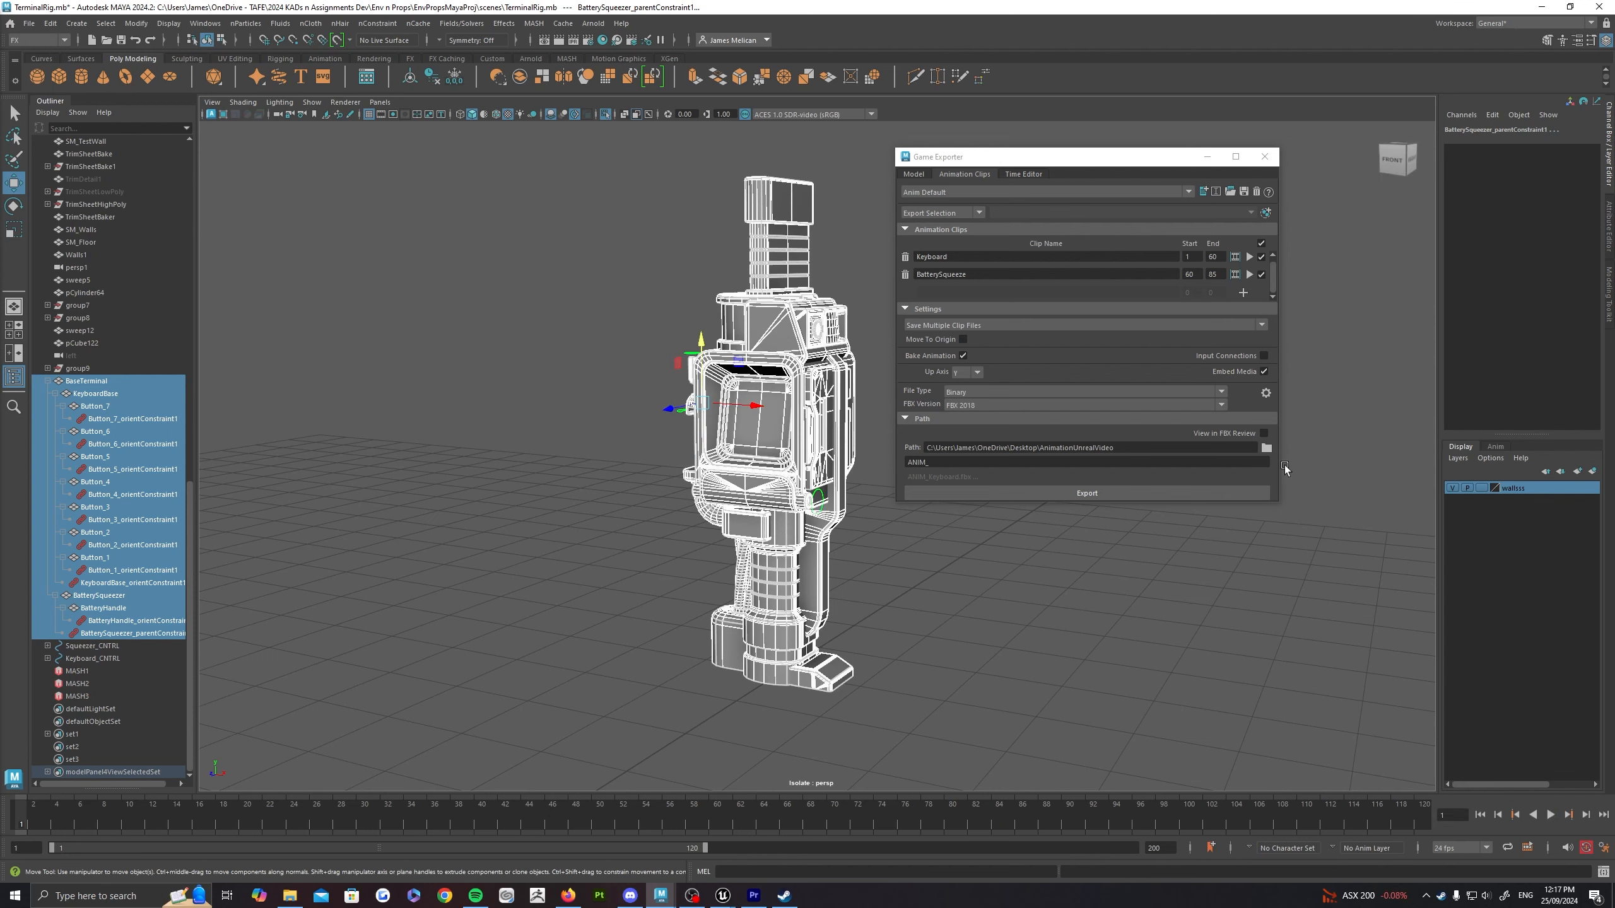
left_click(1086, 493)
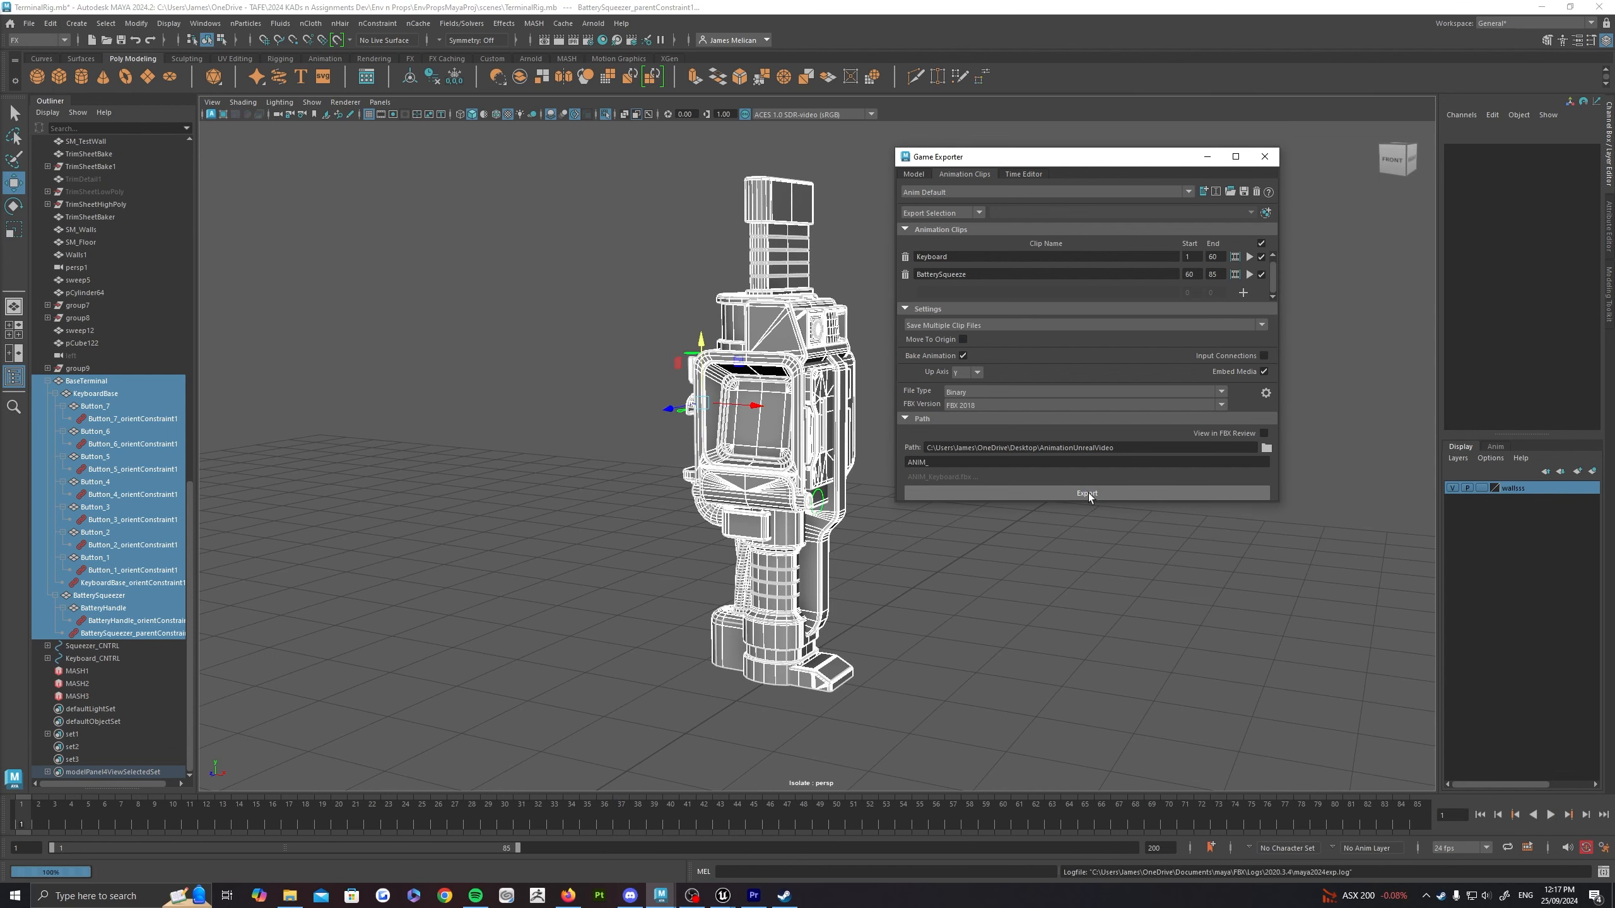
left_click(1087, 350)
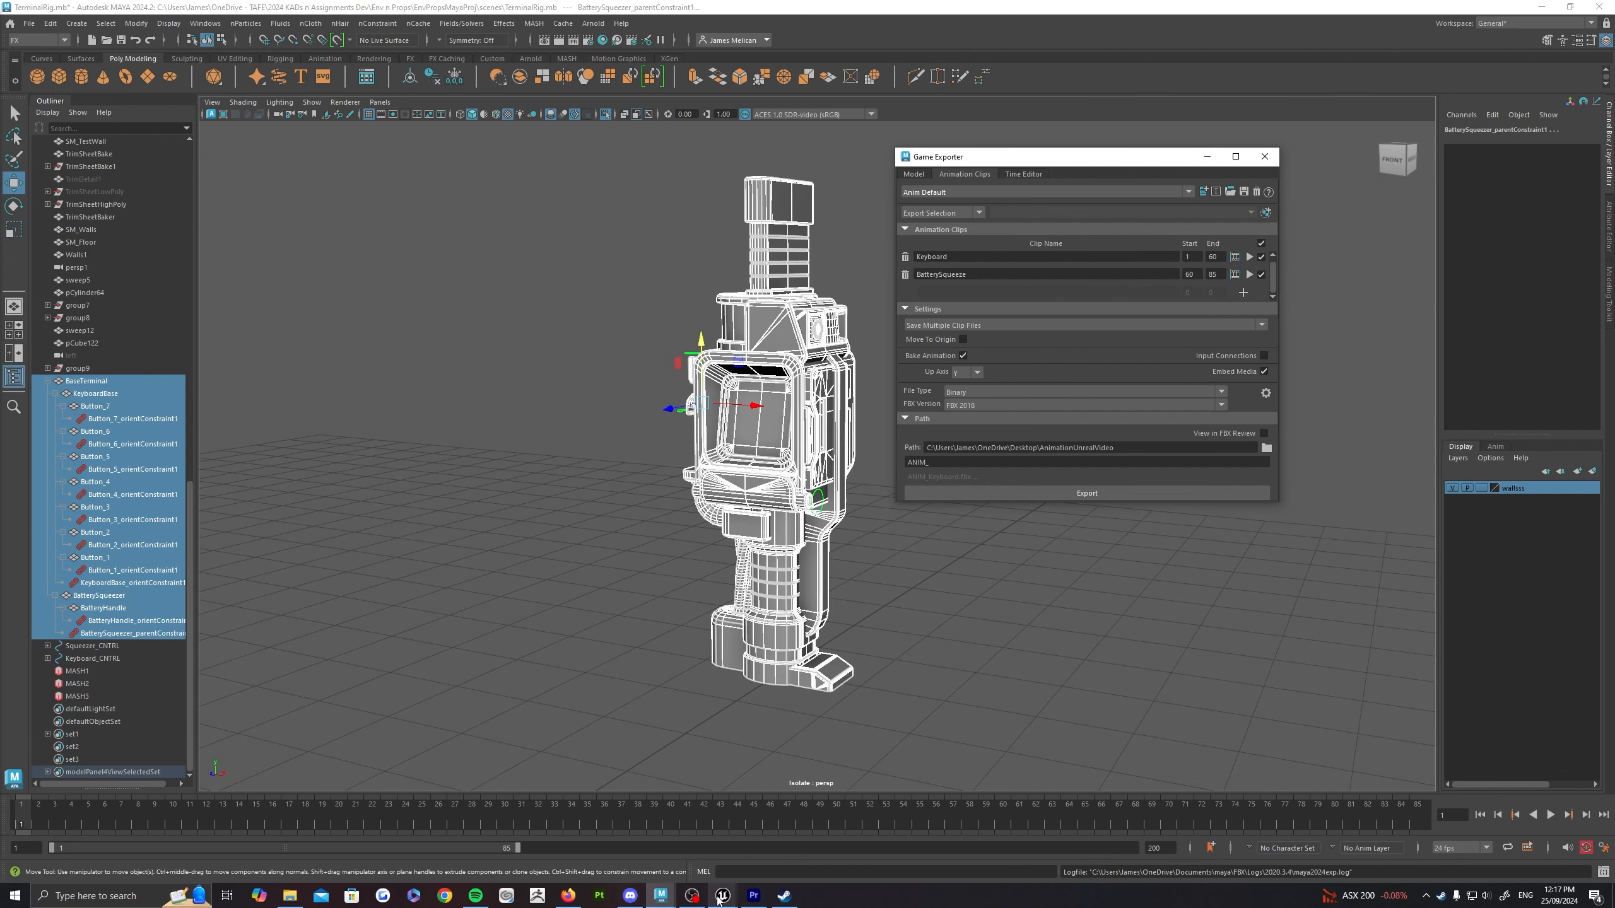
Step: Switch to Unreal Engine and show the project's root Content folder
mouse_move(721, 896)
left_click(664, 846)
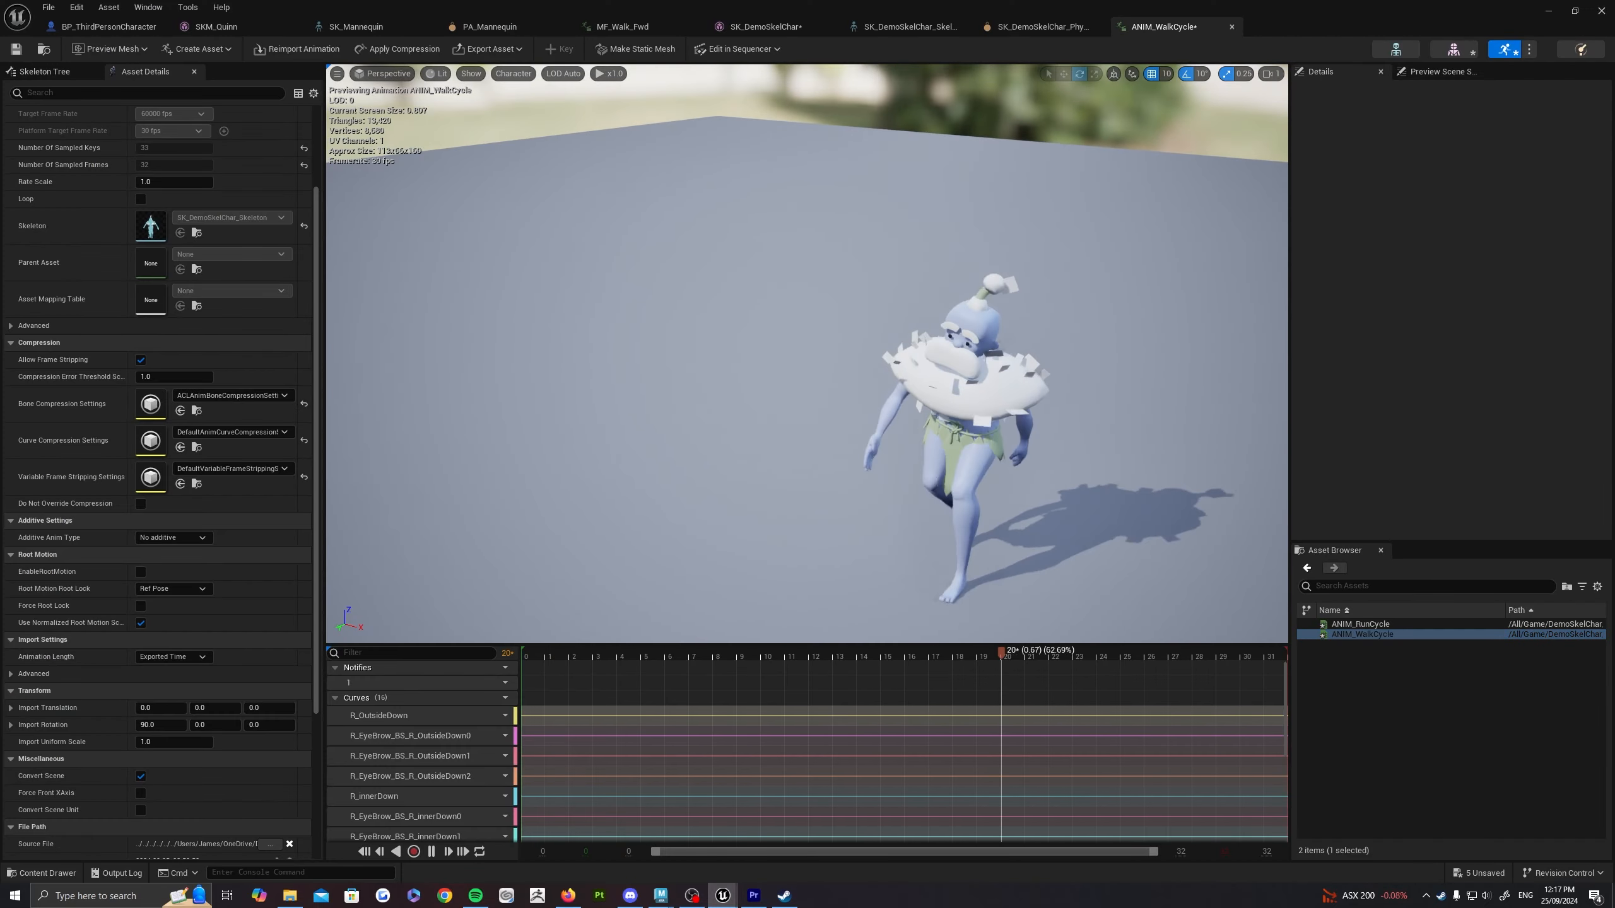
key("ctrl+space")
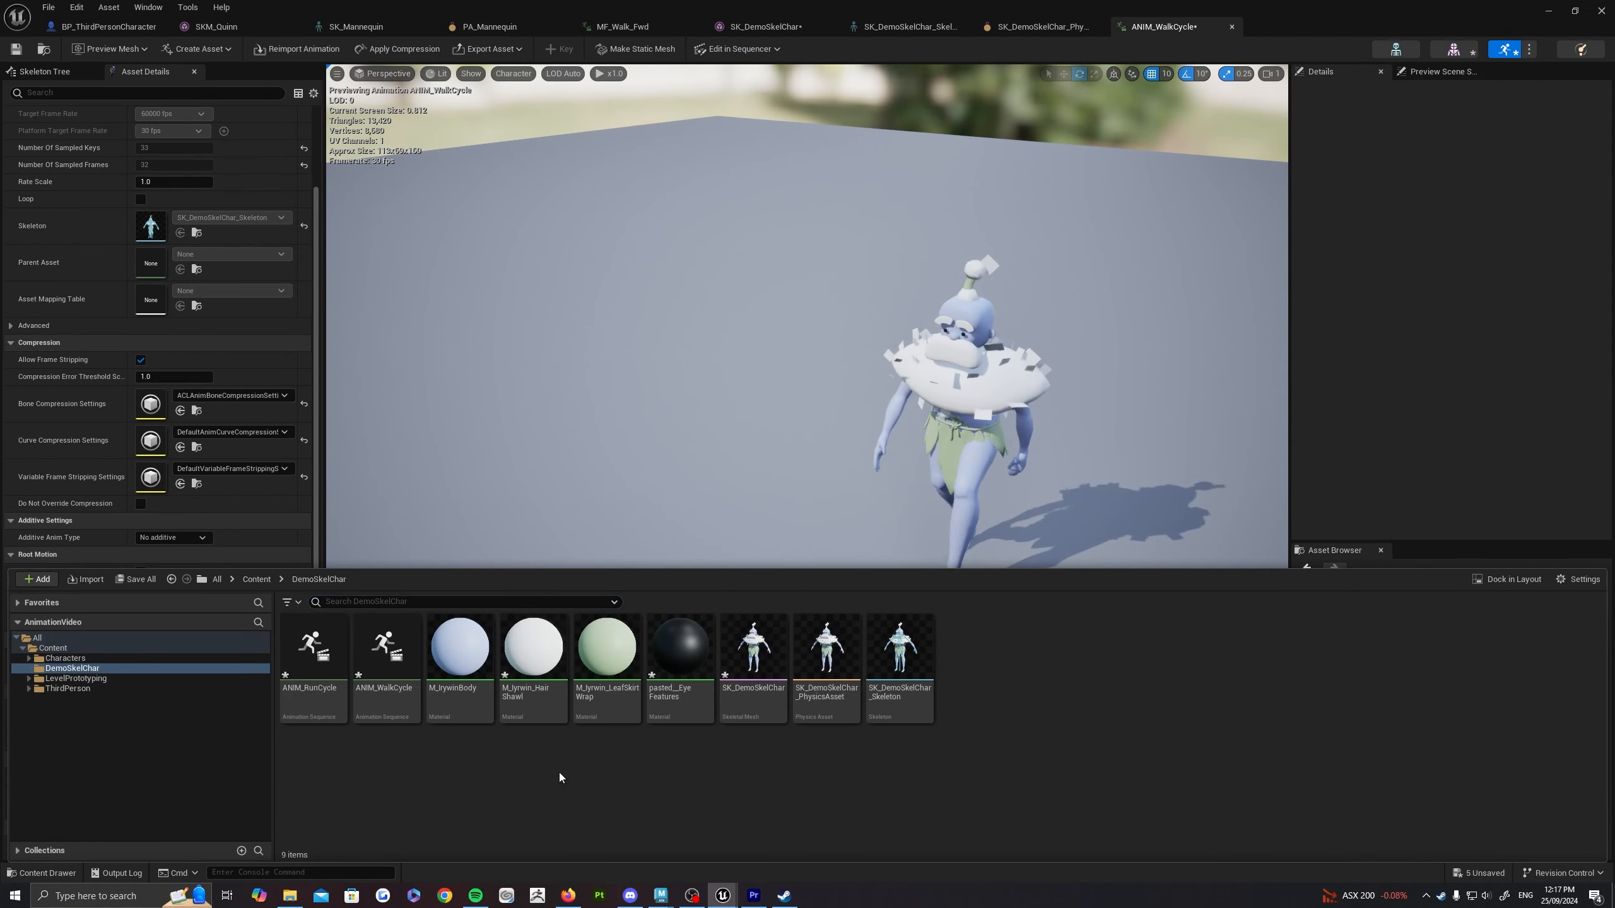
left_click(252, 579)
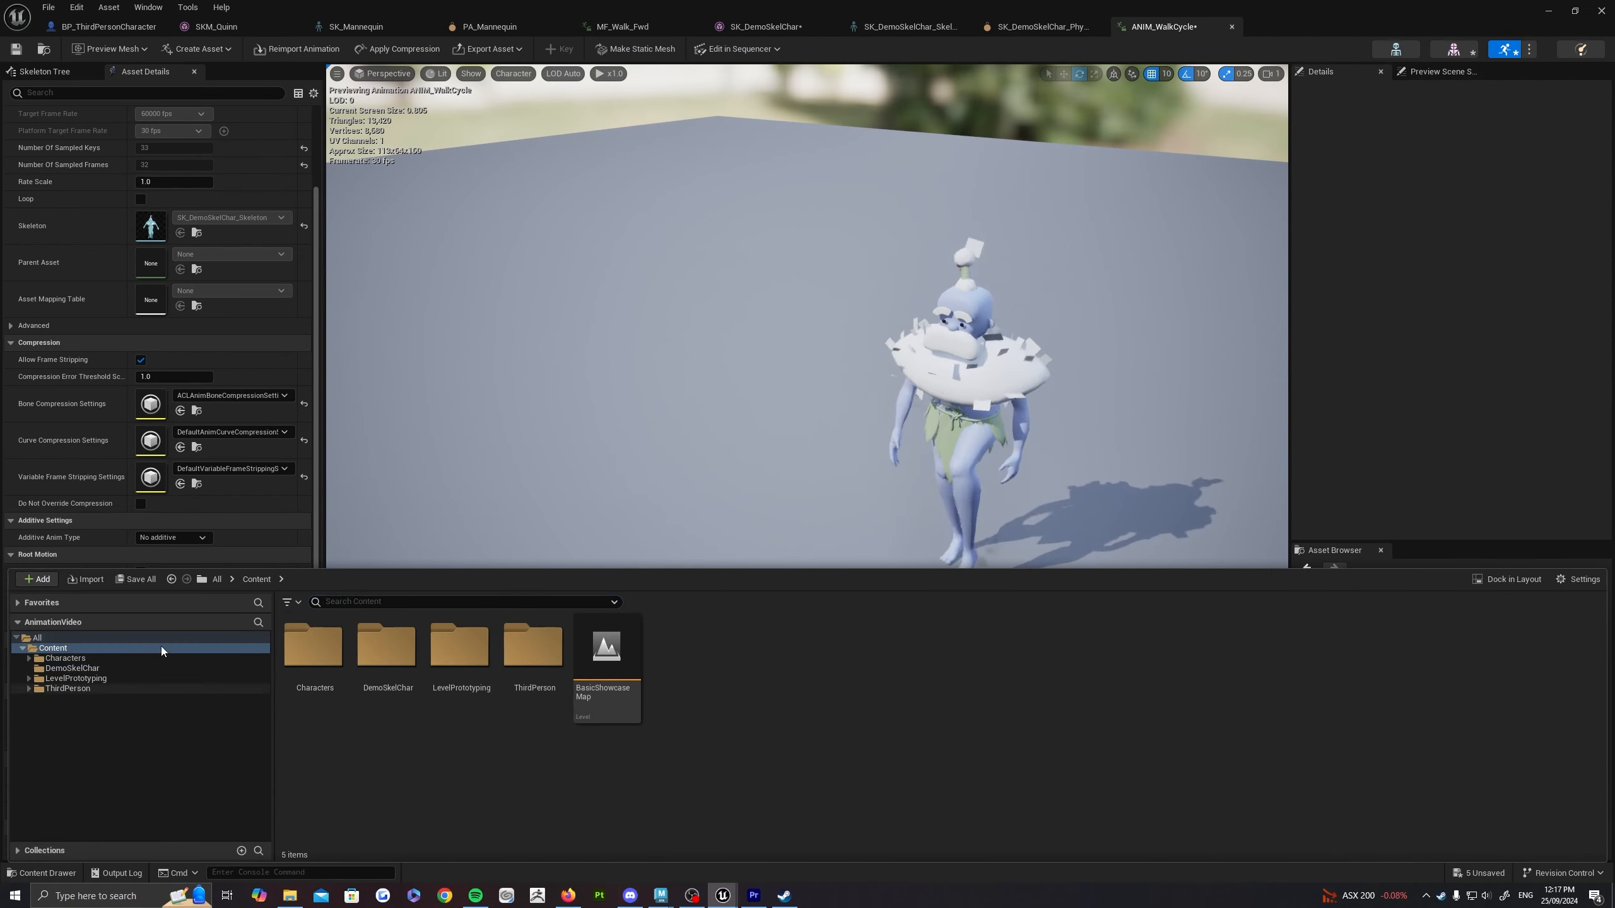
Step: Create a new folder named Terminal in the Content folder and open it
right_click(636, 712)
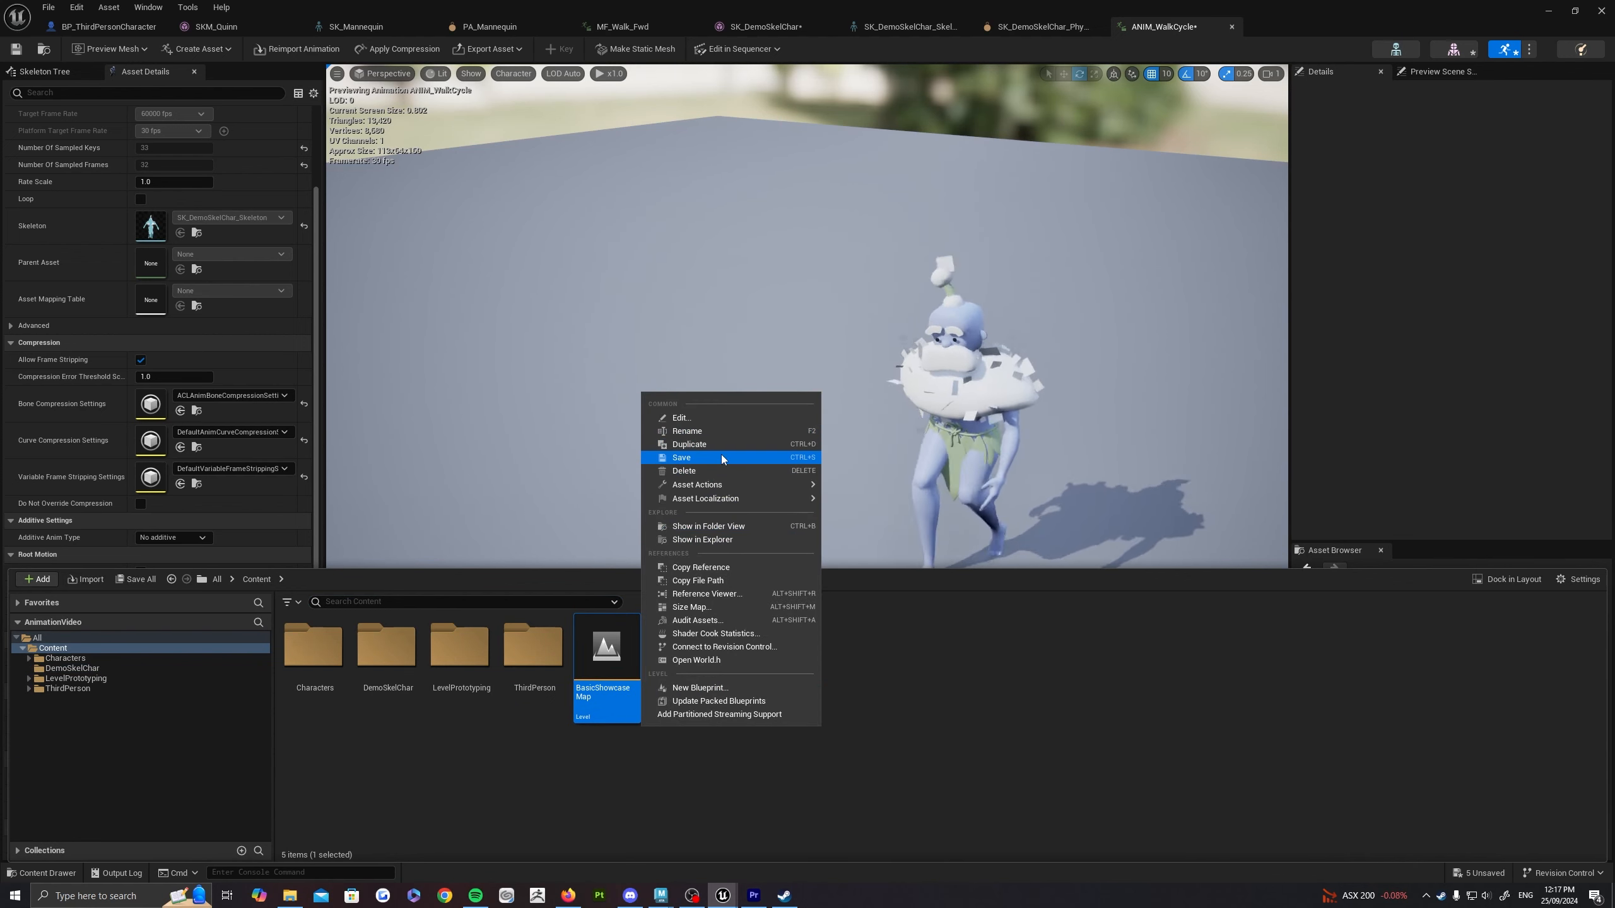
left_click(1045, 718)
right_click(764, 768)
left_click(834, 371)
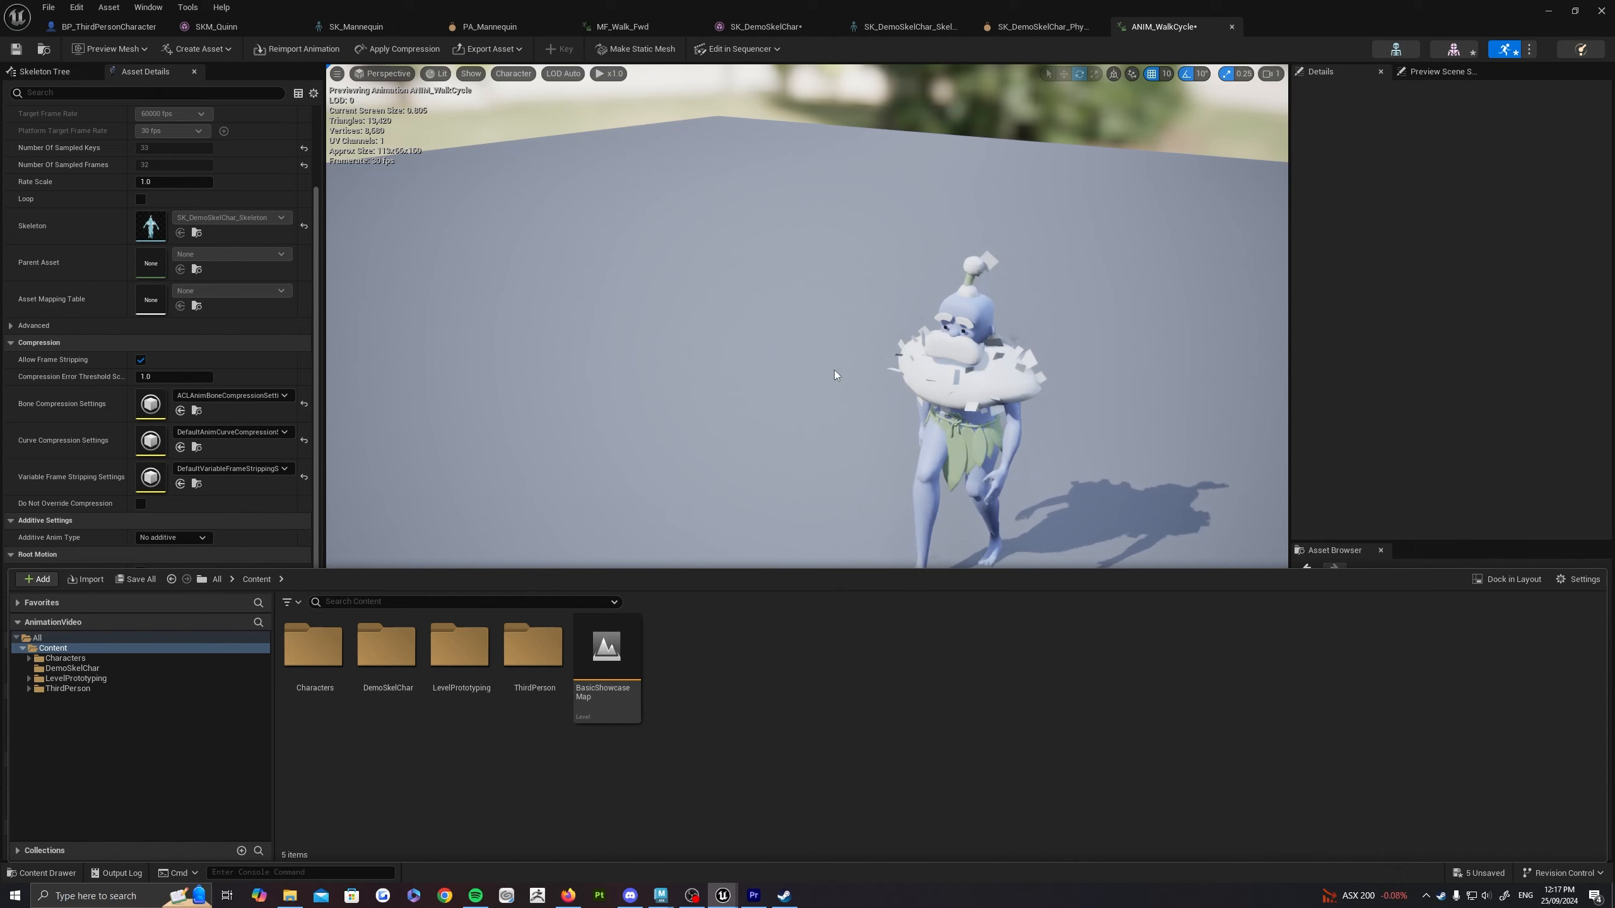
type("Termi")
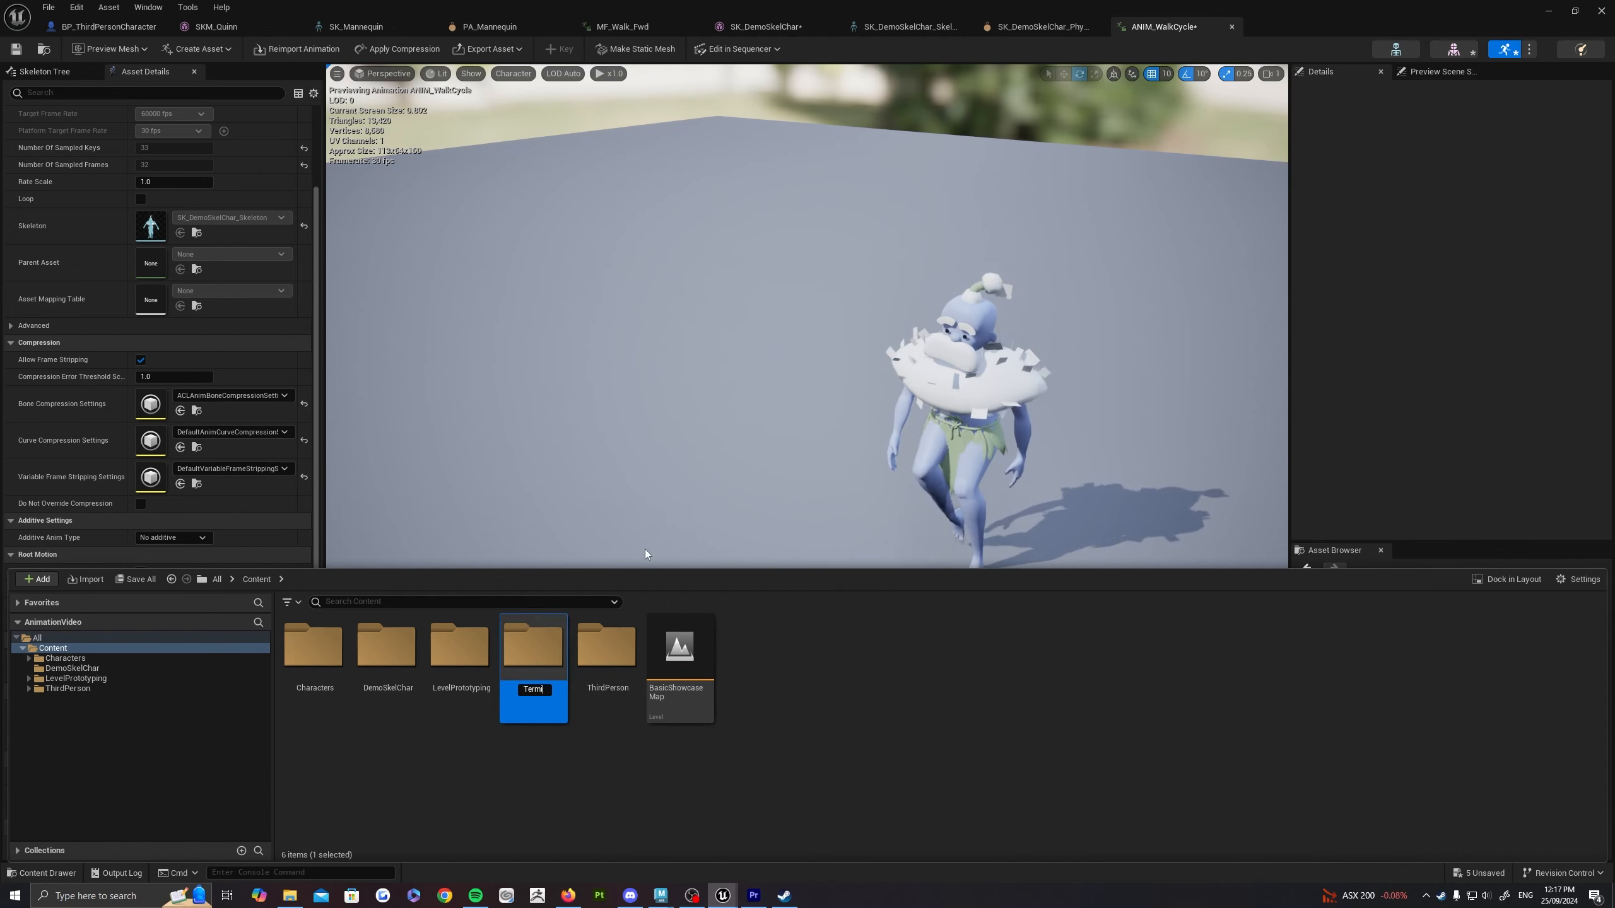
type("nal")
key("Return")
double_click(510, 636)
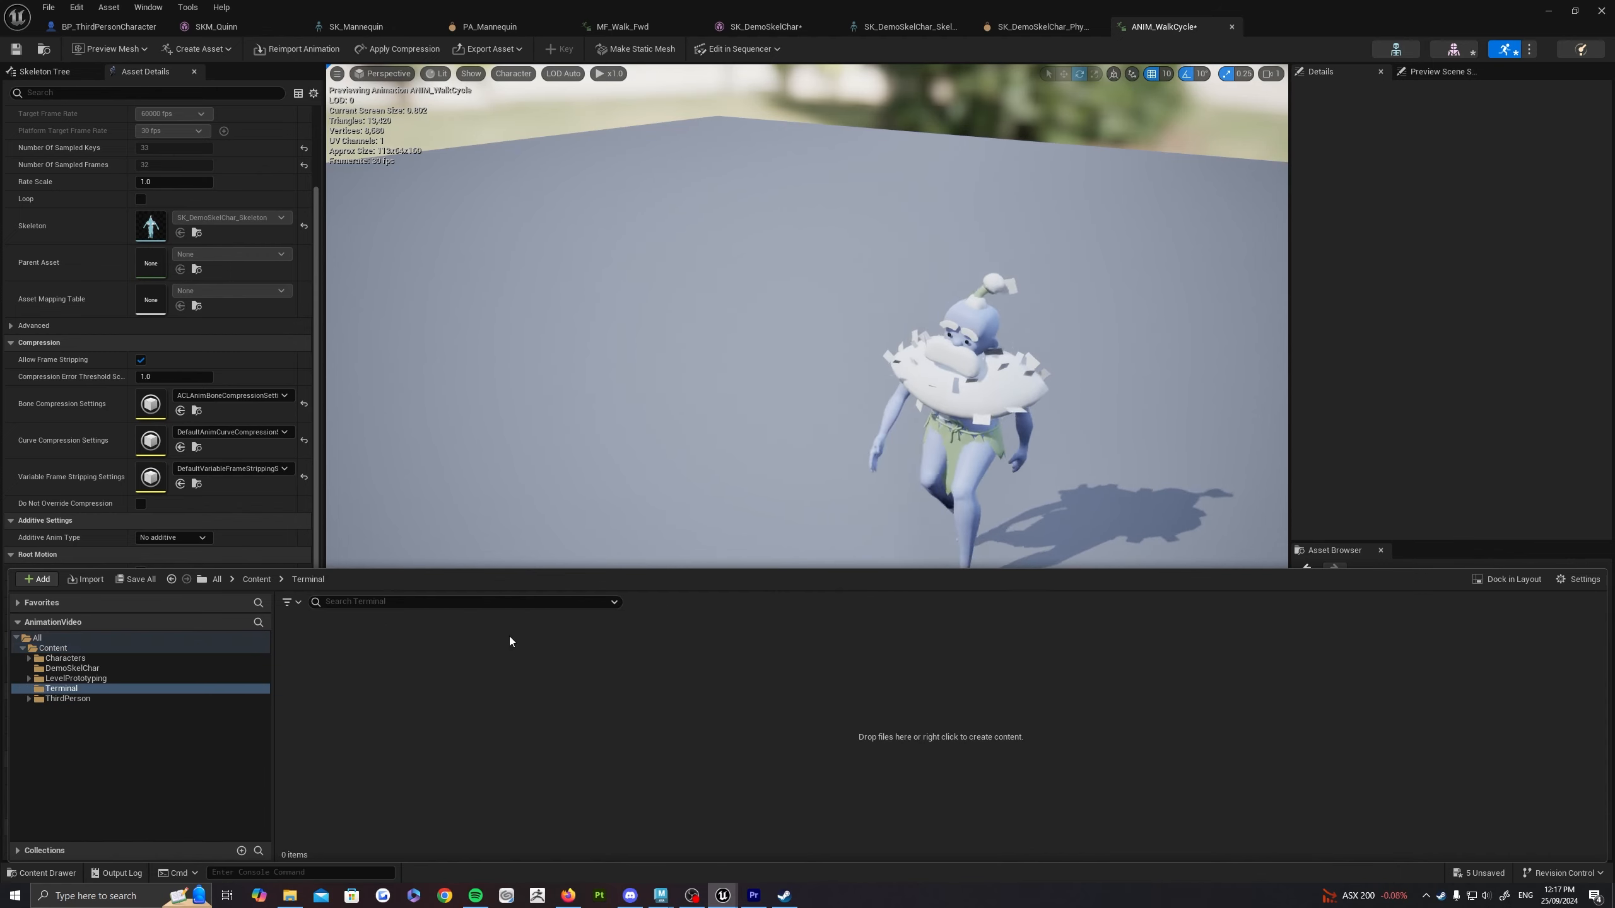
Step: Choose SK_TerminalDEMO from the AnimationUnrealVideo folder for import into the Terminal folder
left_click(89, 581)
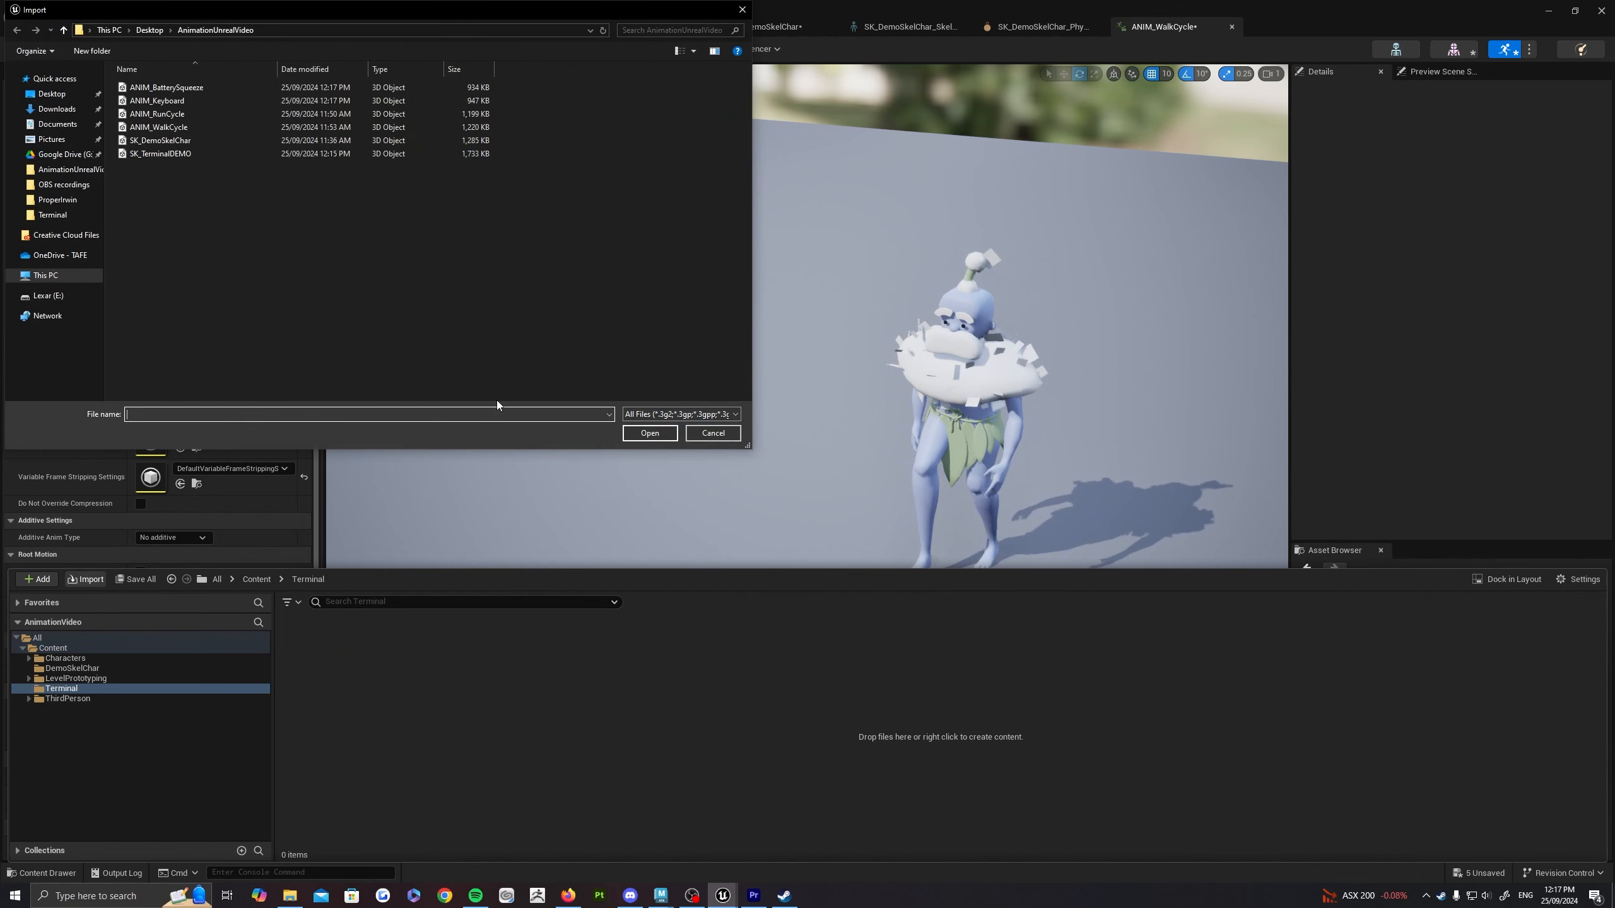
left_click(156, 159)
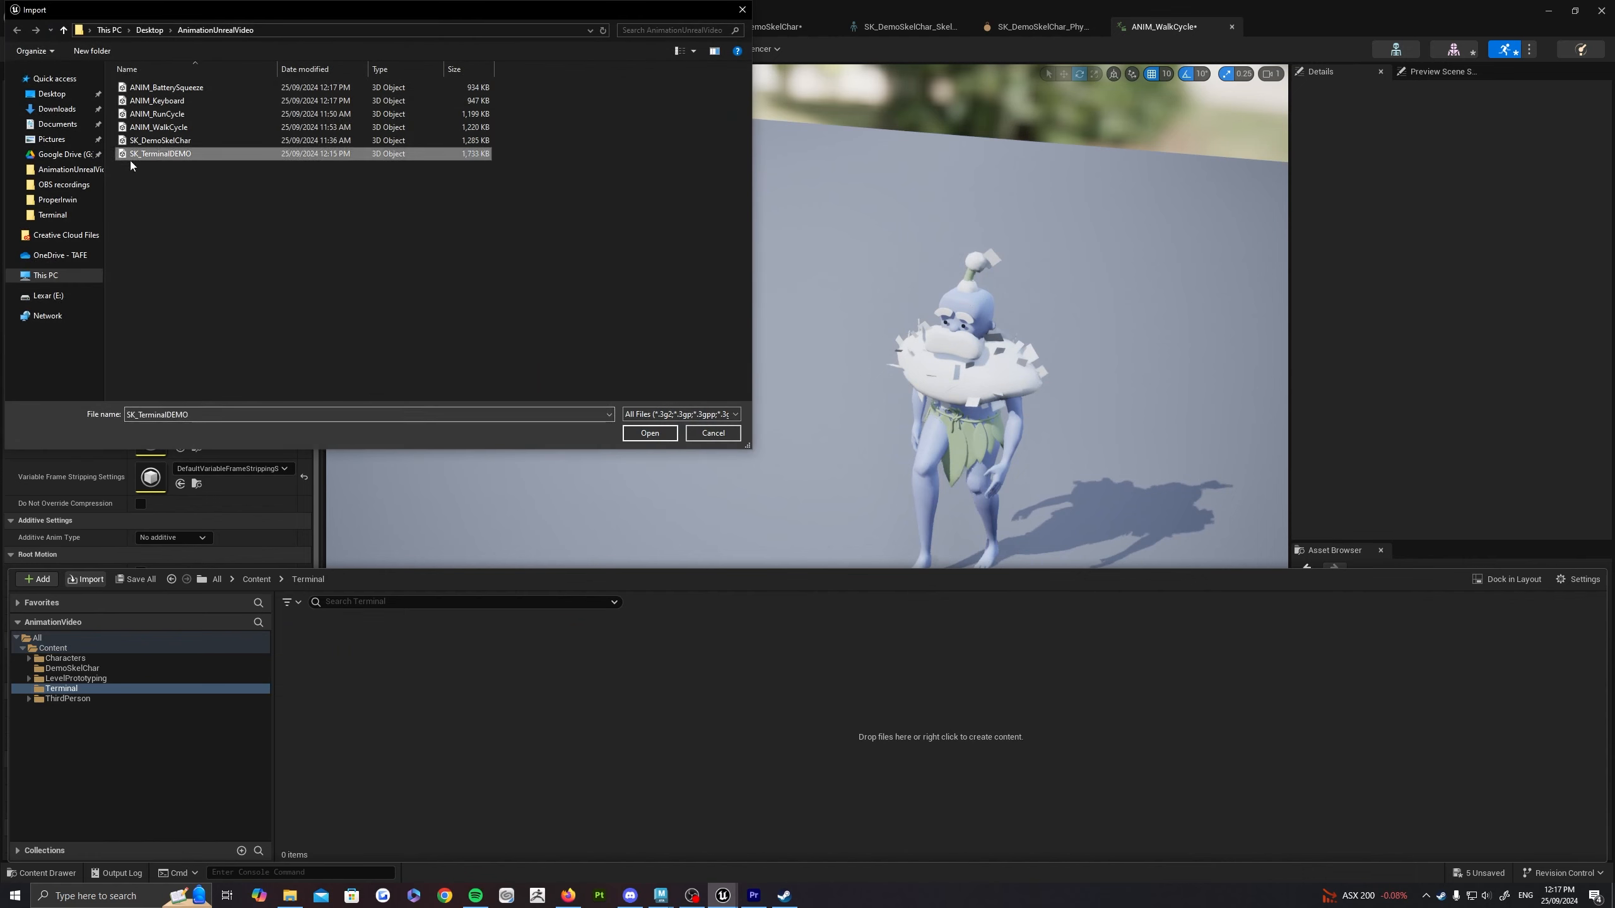
left_click(635, 436)
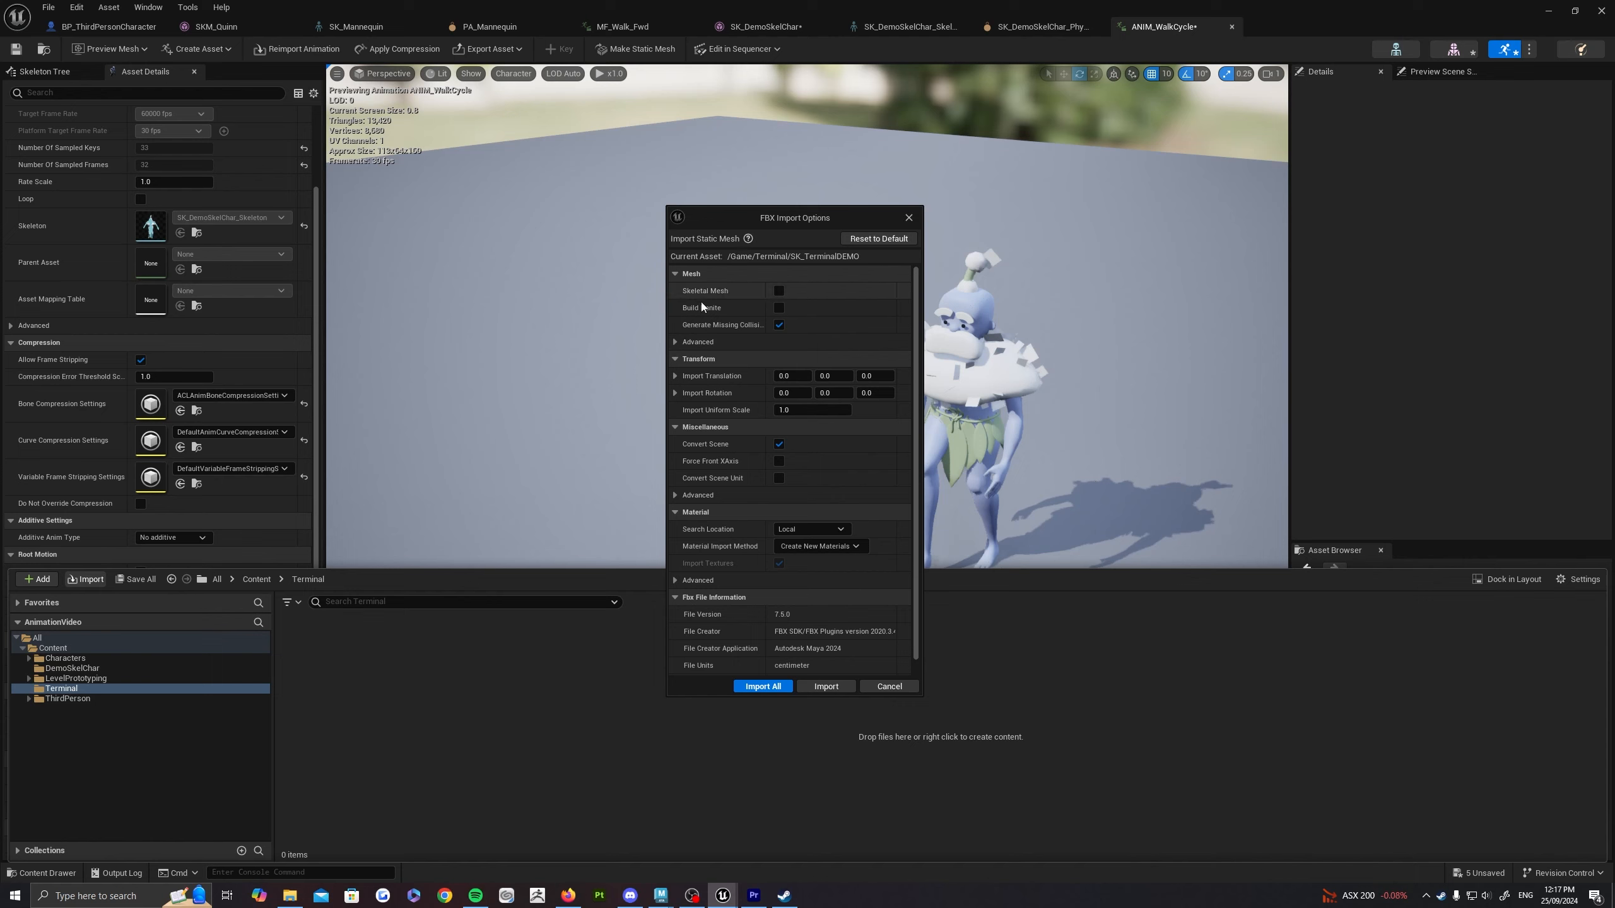
Step: Import SK_TerminalDEMO as a skeletal mesh with X import rotation 0 and animation import disabled, and dismiss the message log
left_click(779, 291)
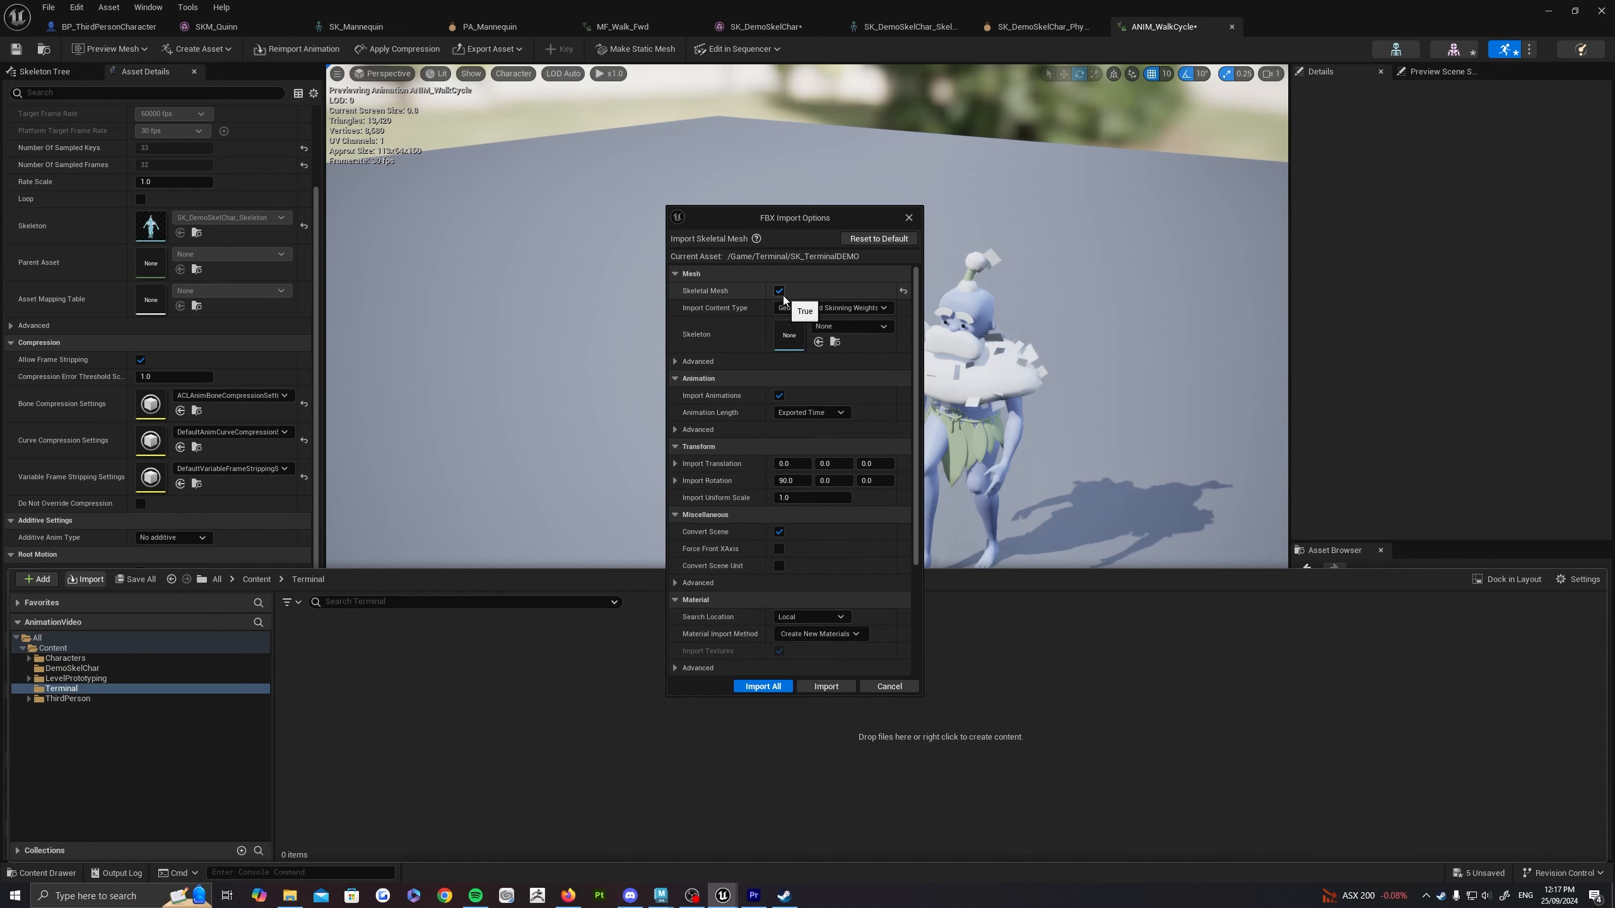
left_click(803, 484)
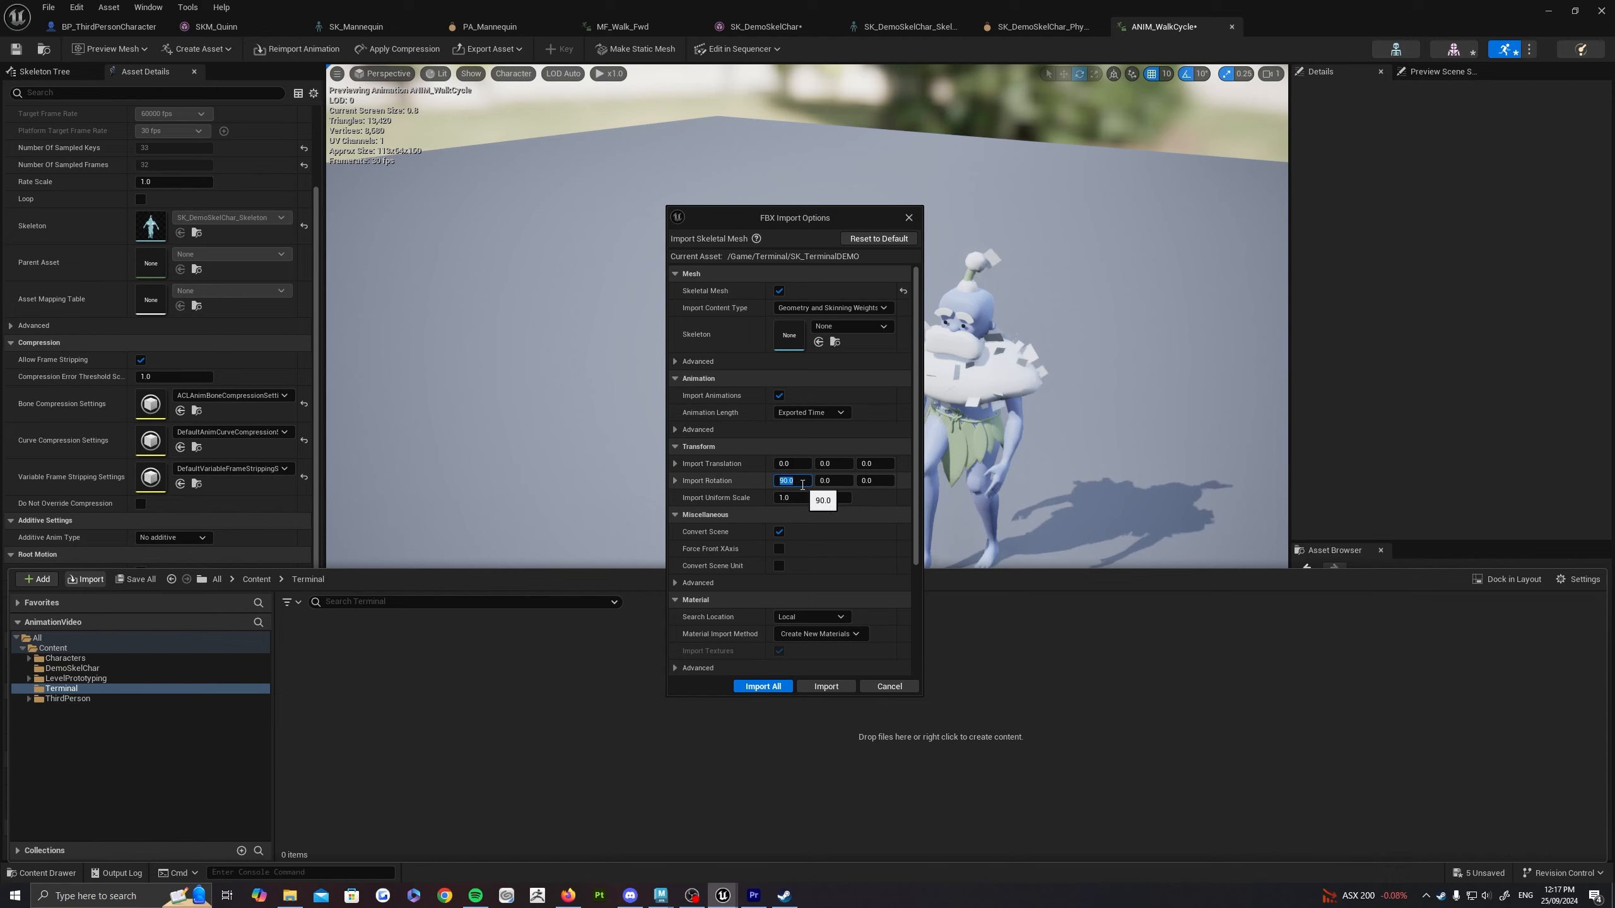
type("0")
key("Return")
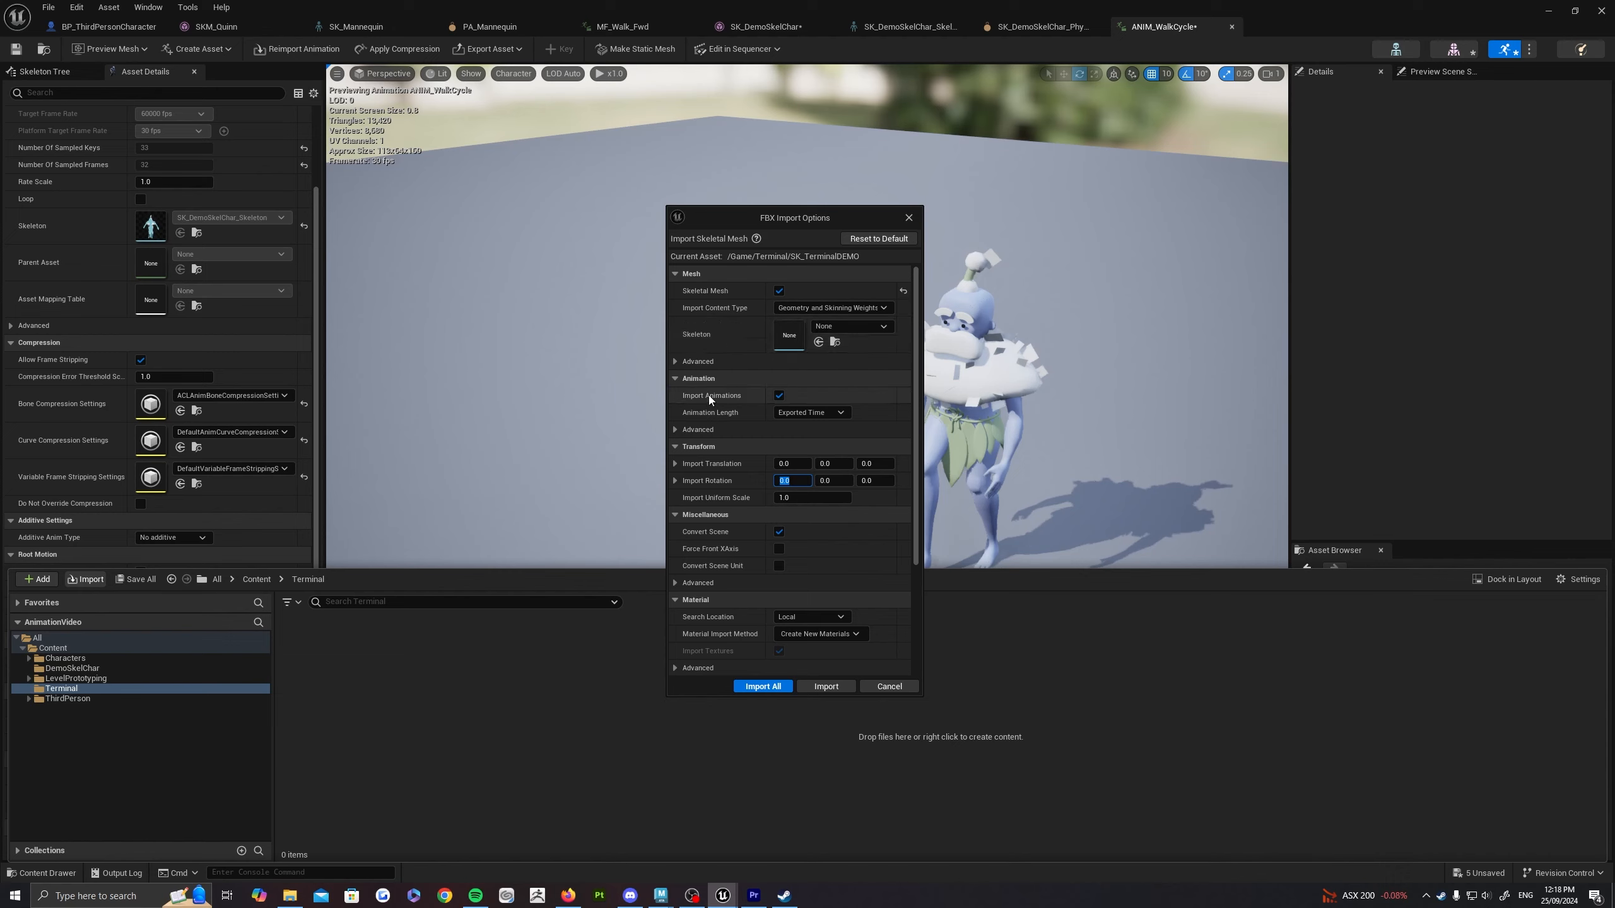
left_click(779, 395)
scroll(767, 414, "down", 8)
scroll(775, 466, "up", 8)
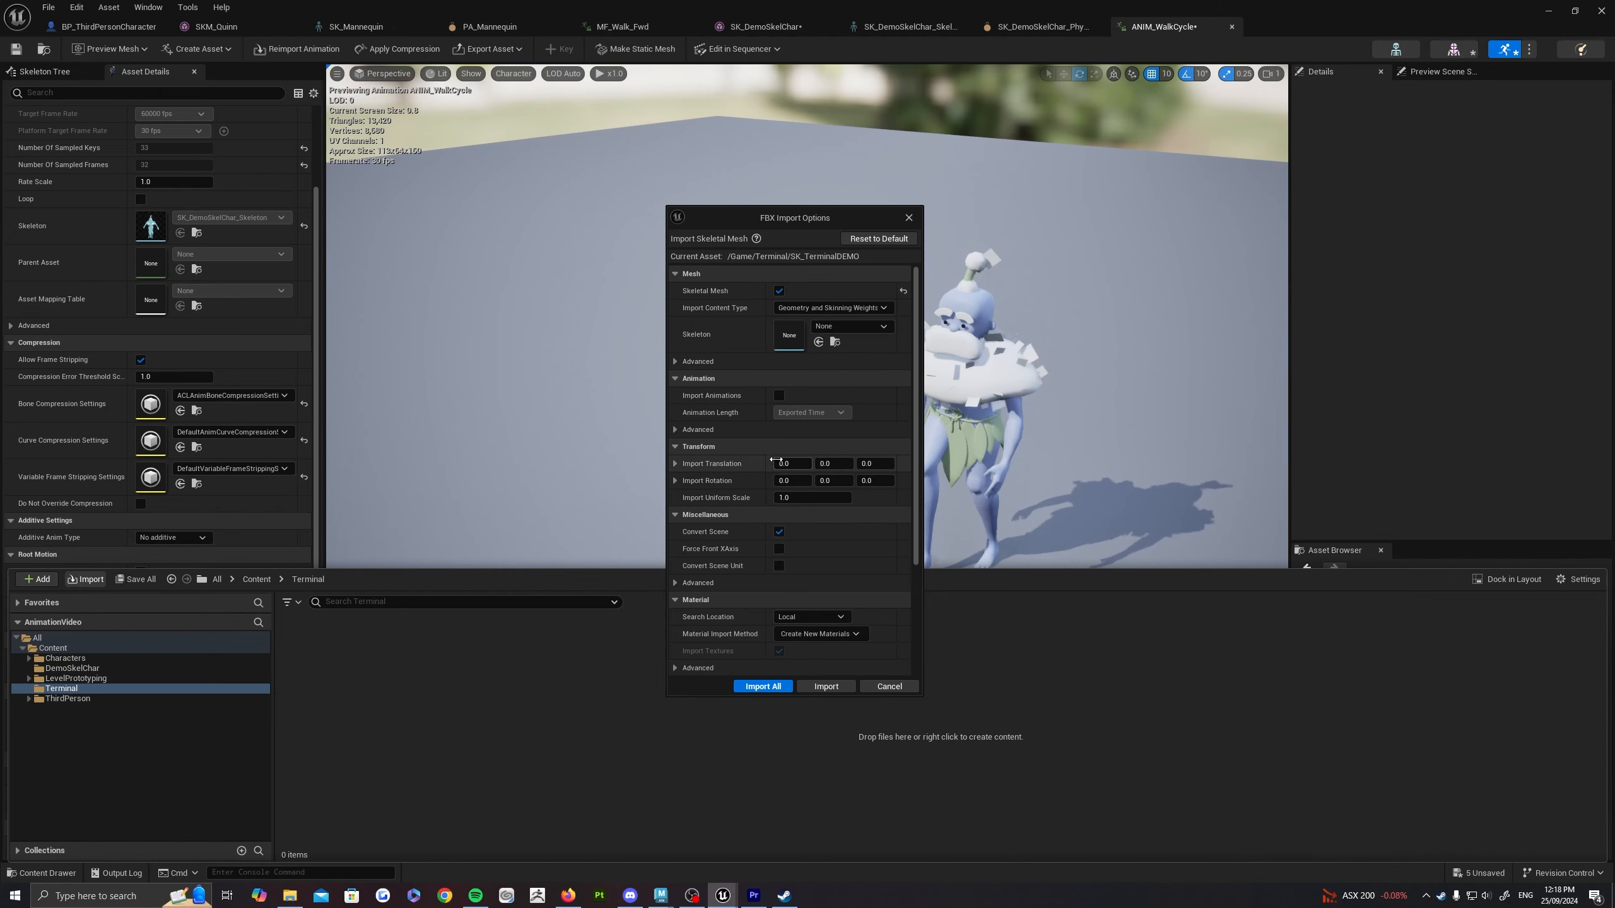
left_click(826, 686)
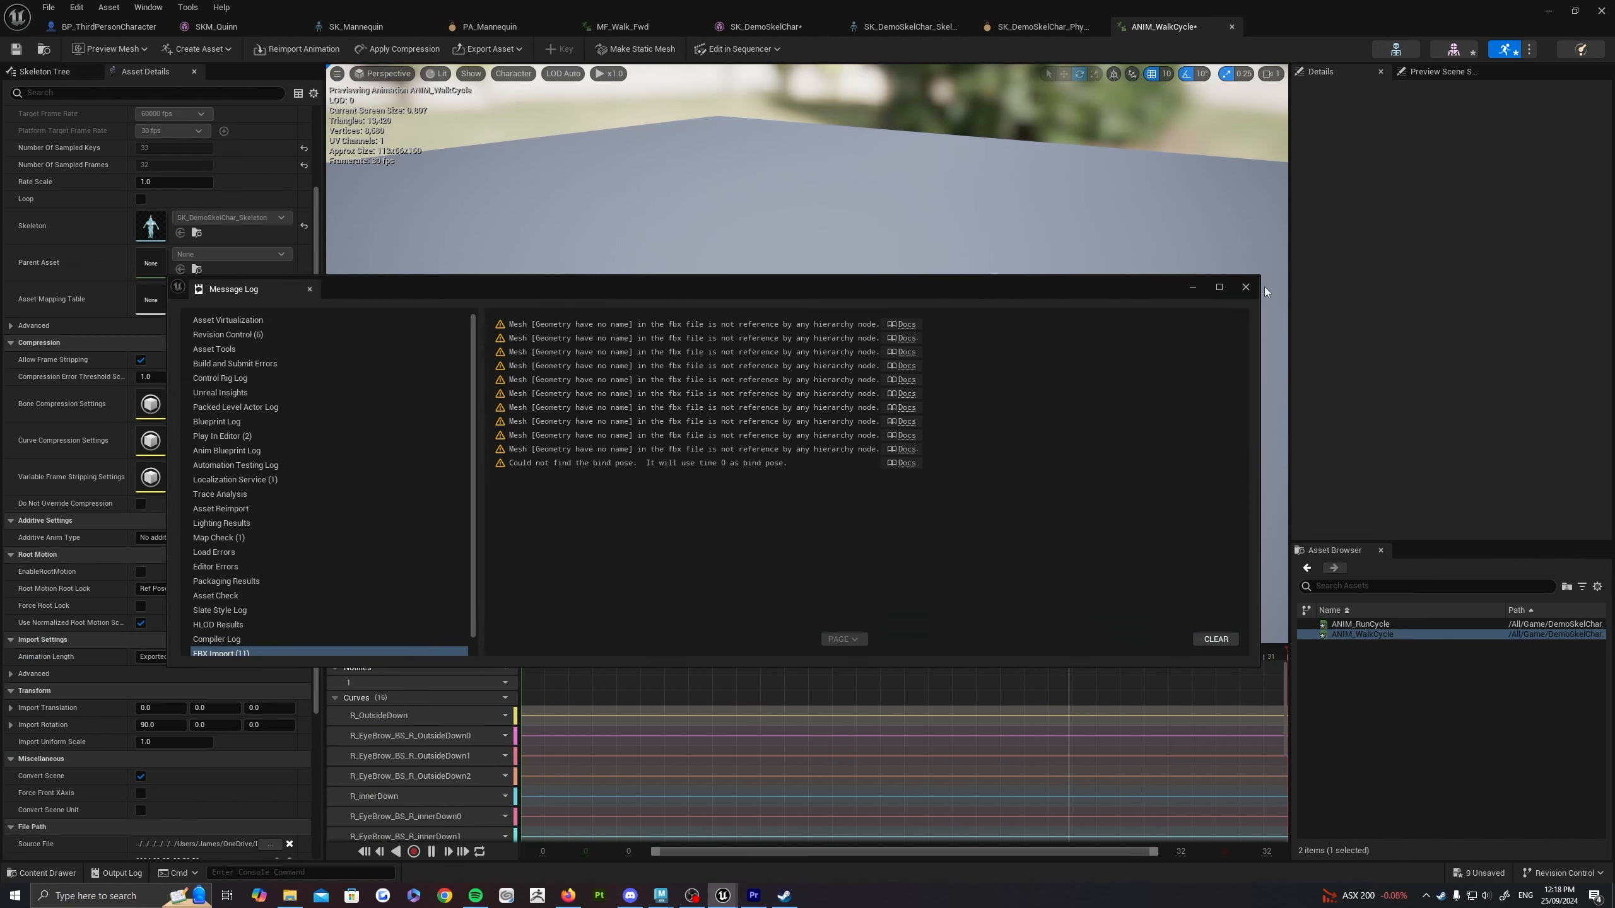
left_click(1245, 288)
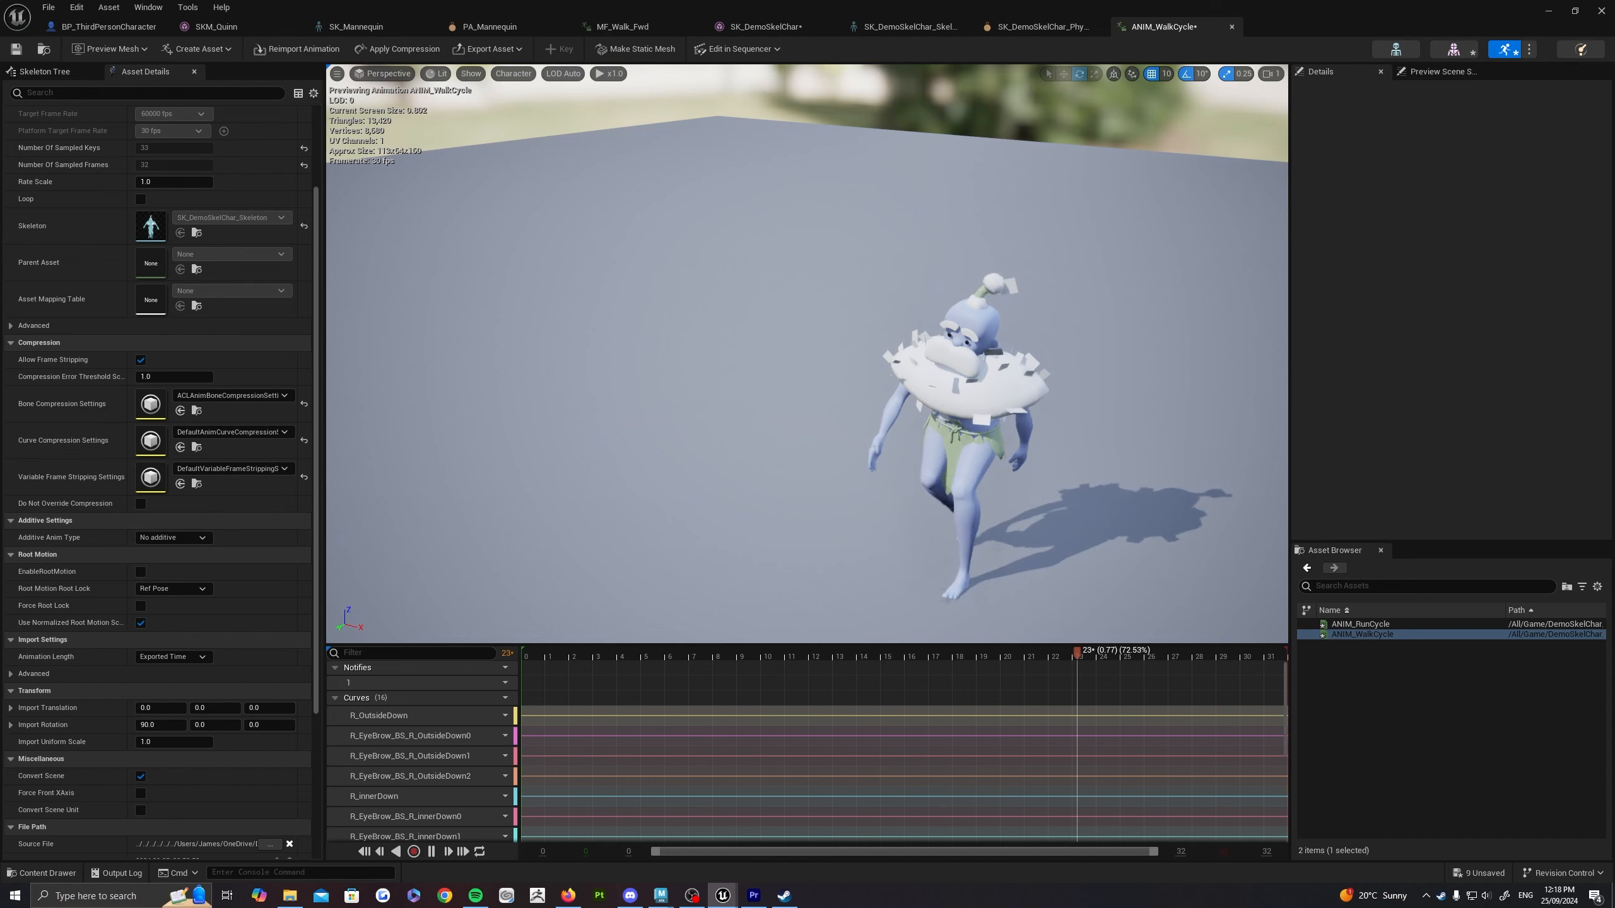
Step: Open the SK_TerminalDEMO skeletal mesh and display its skeleton tree
key("ctrl+space")
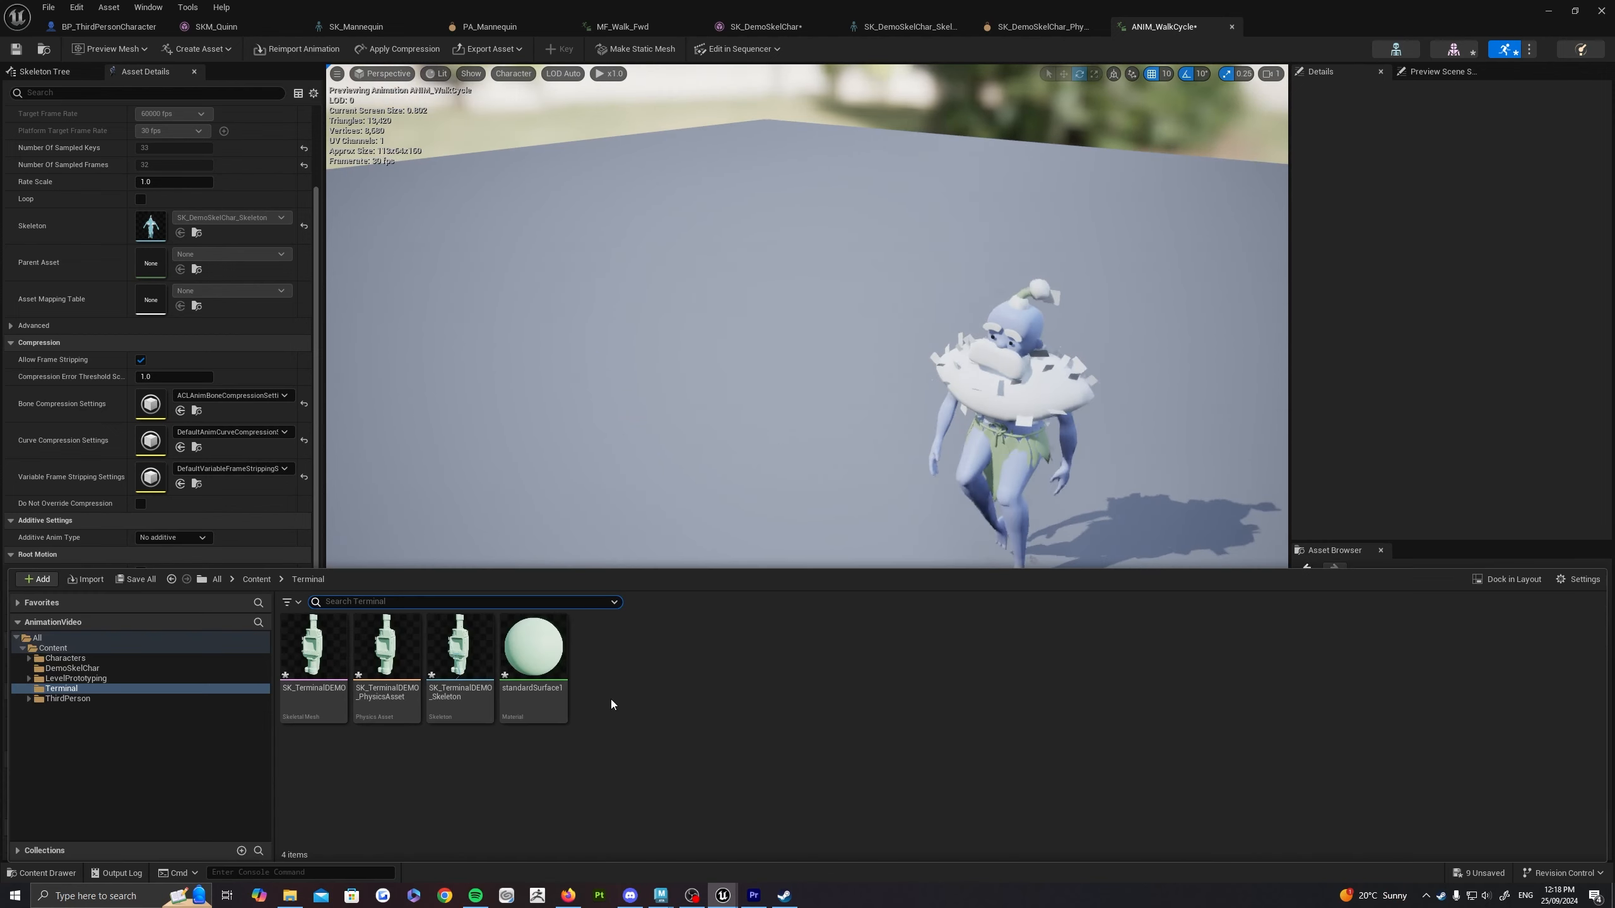
left_click(309, 651)
double_click(308, 650)
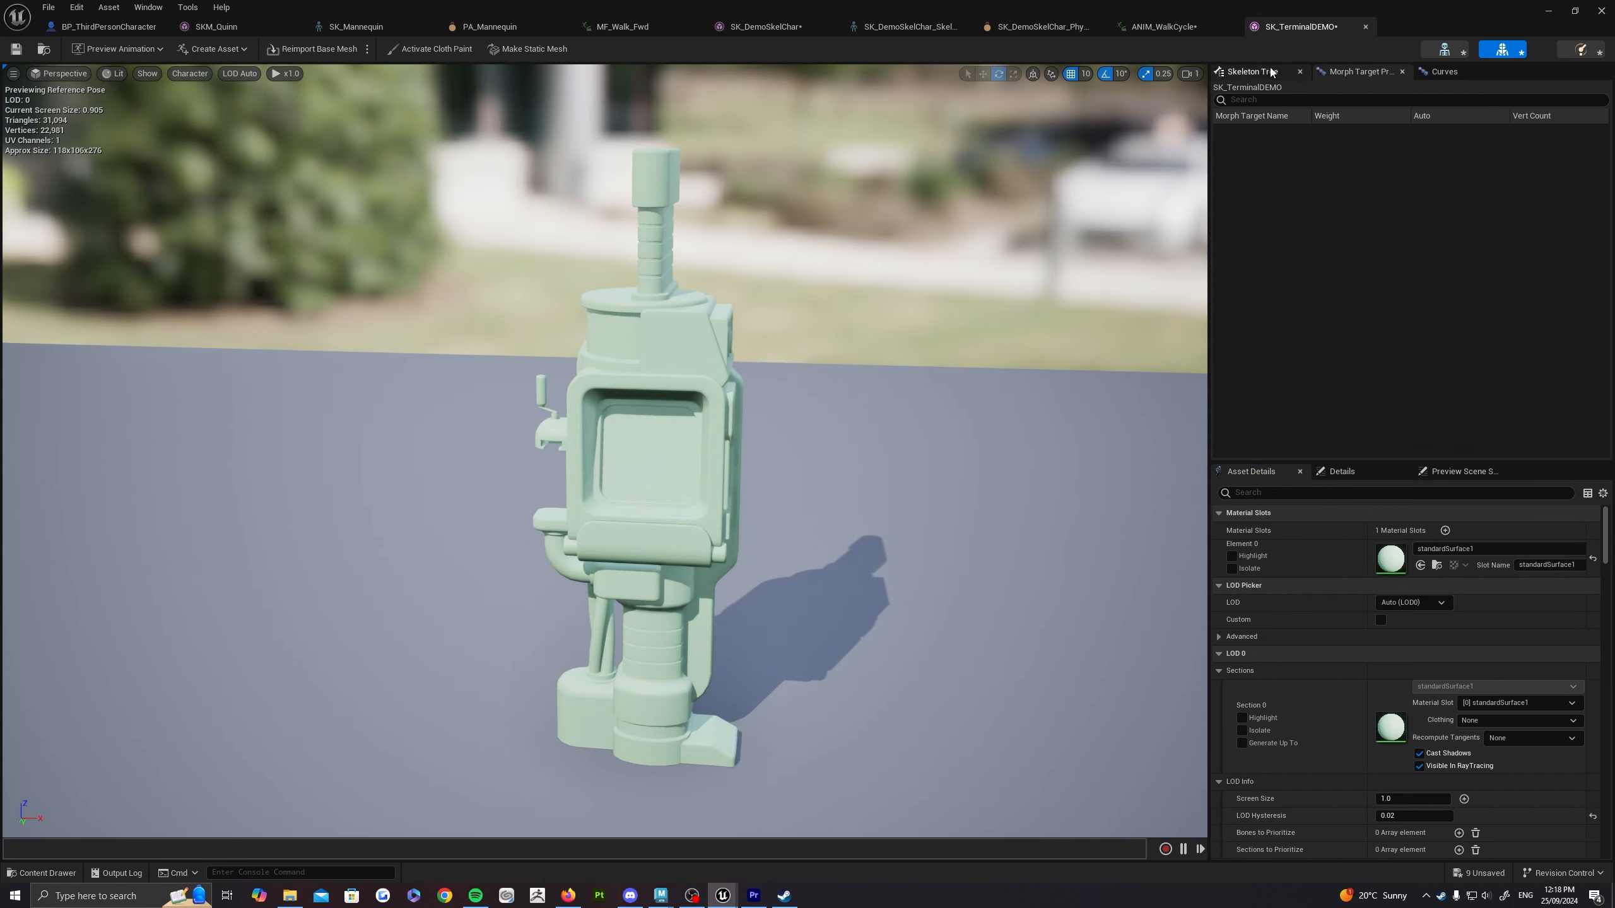
left_click(1272, 72)
Step: Test-rotate the BatteryHandle bone, undo the rotation, and inspect the Button_2 and Button_6 bones
left_click(1278, 176)
left_click(1274, 152)
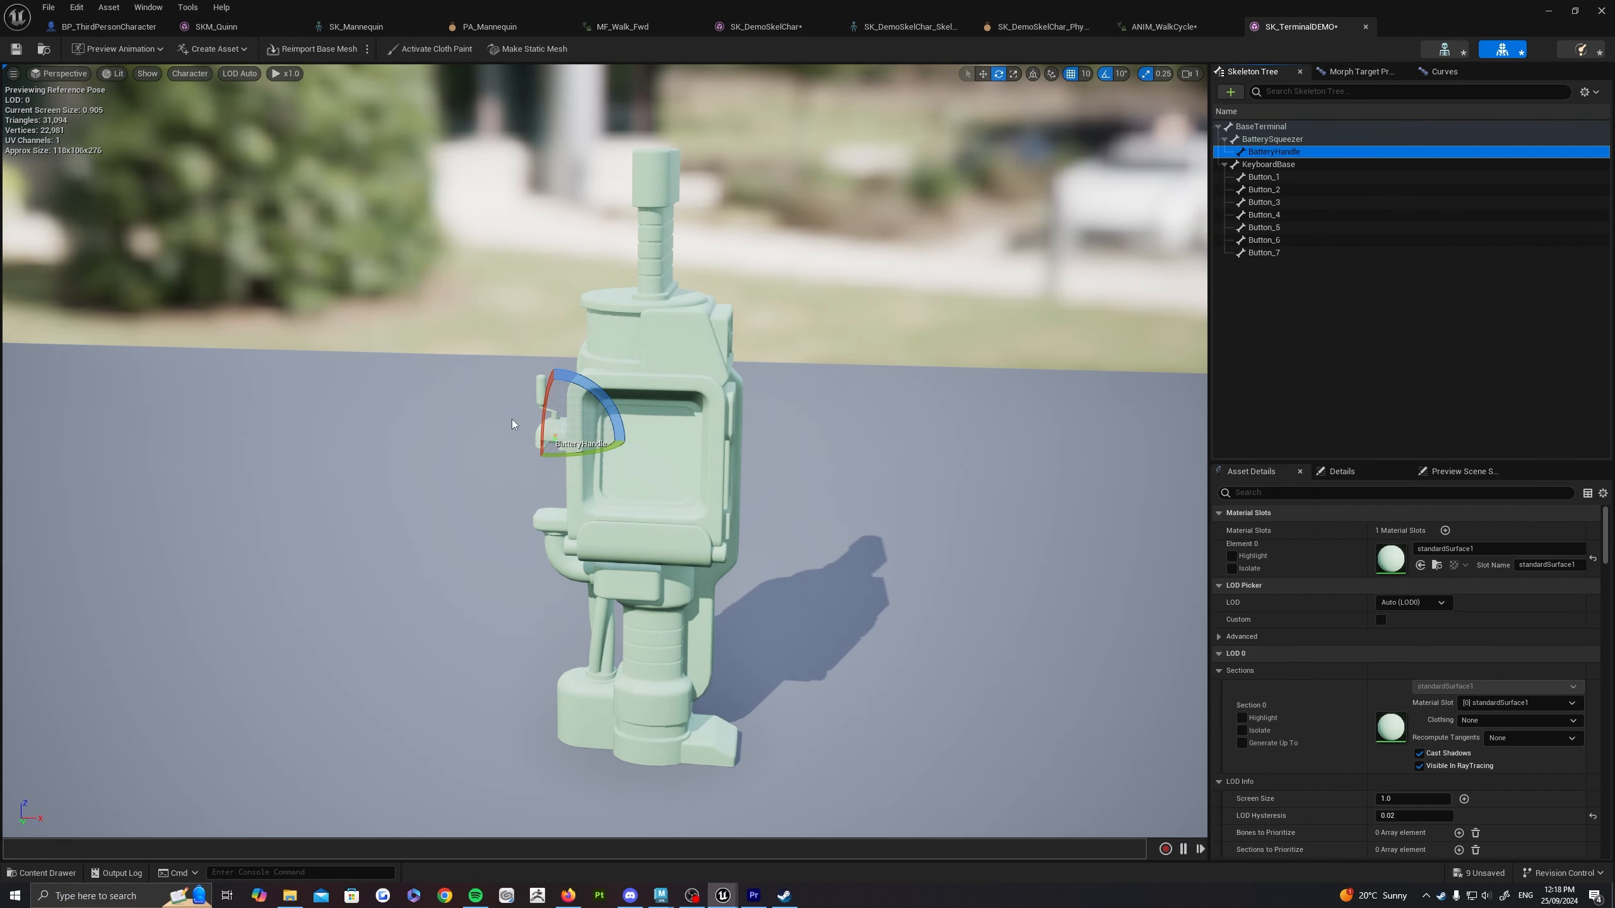
left_click_drag(546, 412, 568, 390)
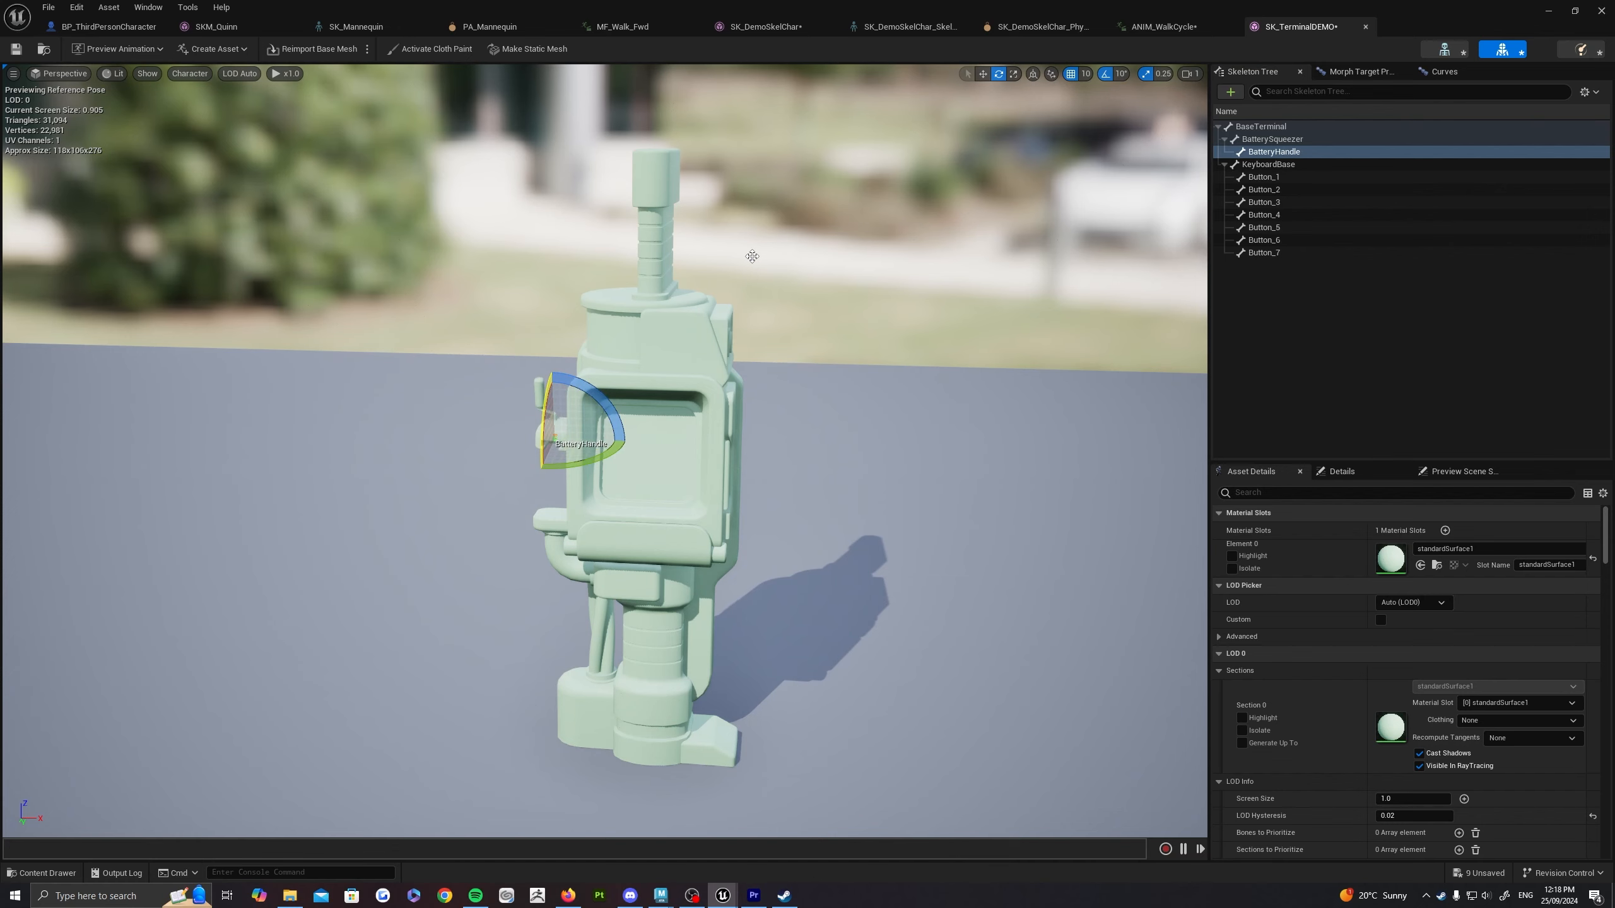
key("ctrl+z")
left_click(1279, 188)
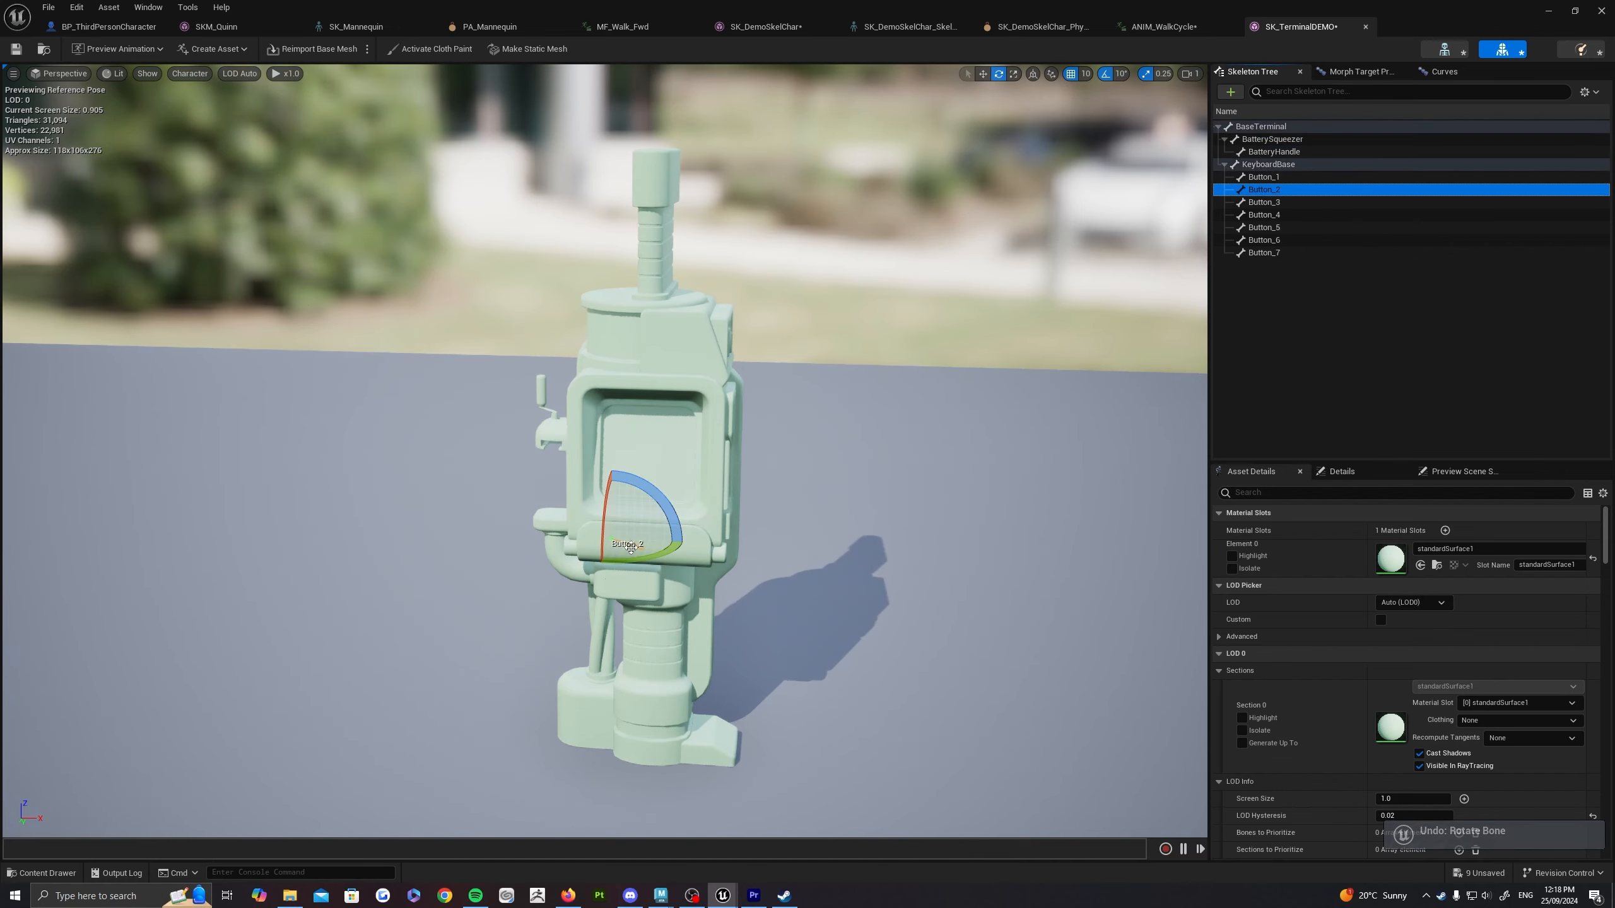
left_click(1322, 239)
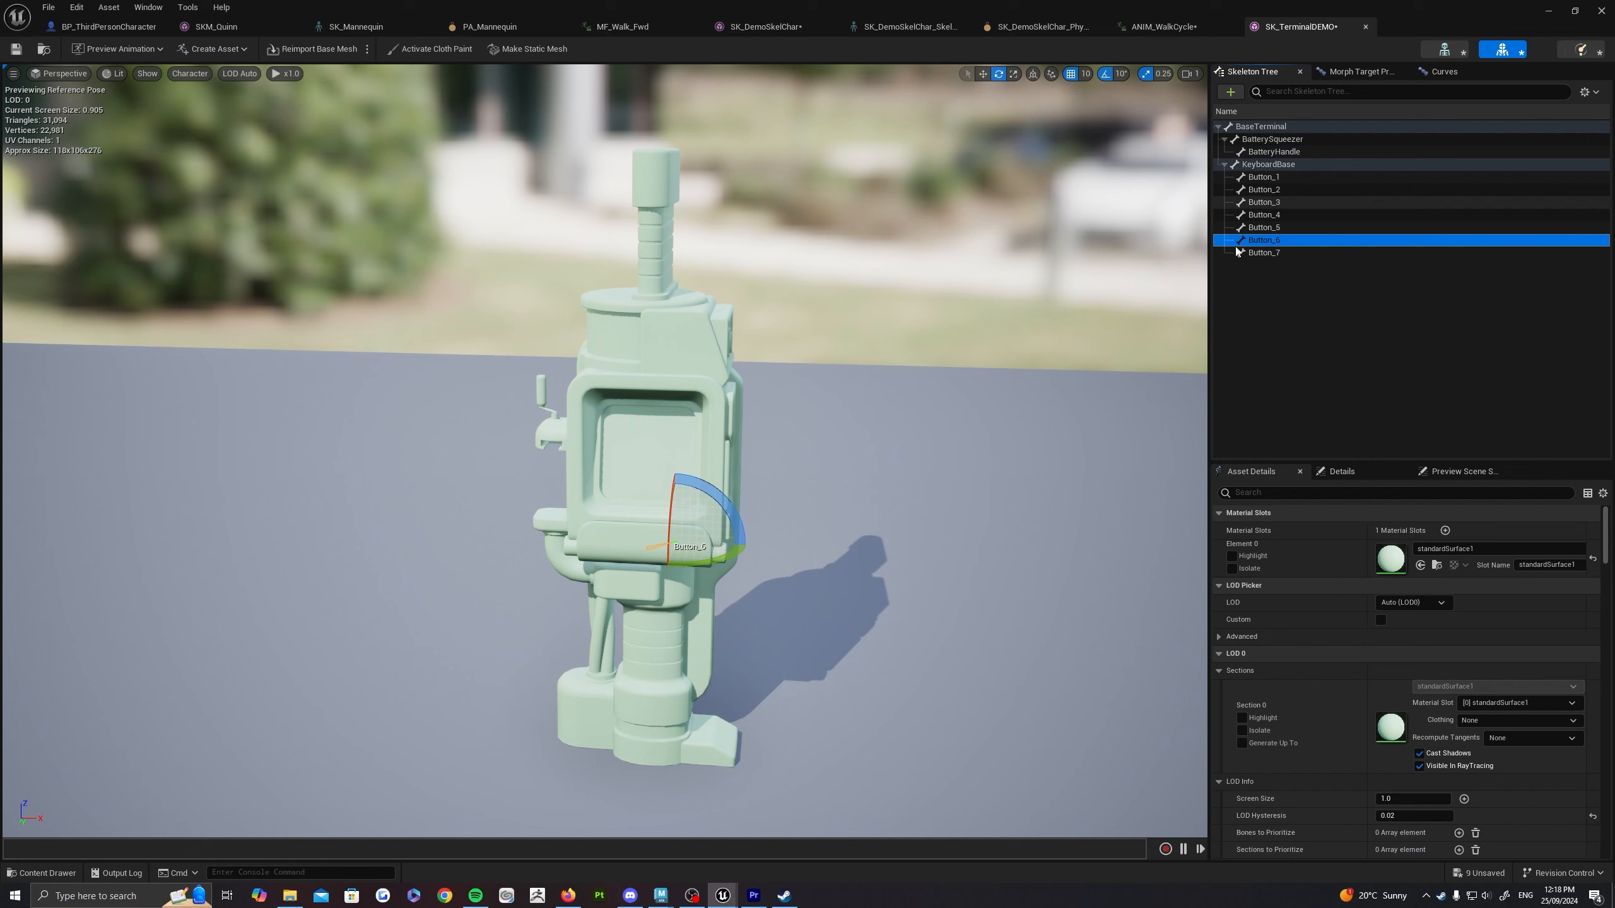
right_click_drag(902, 360, 890, 363)
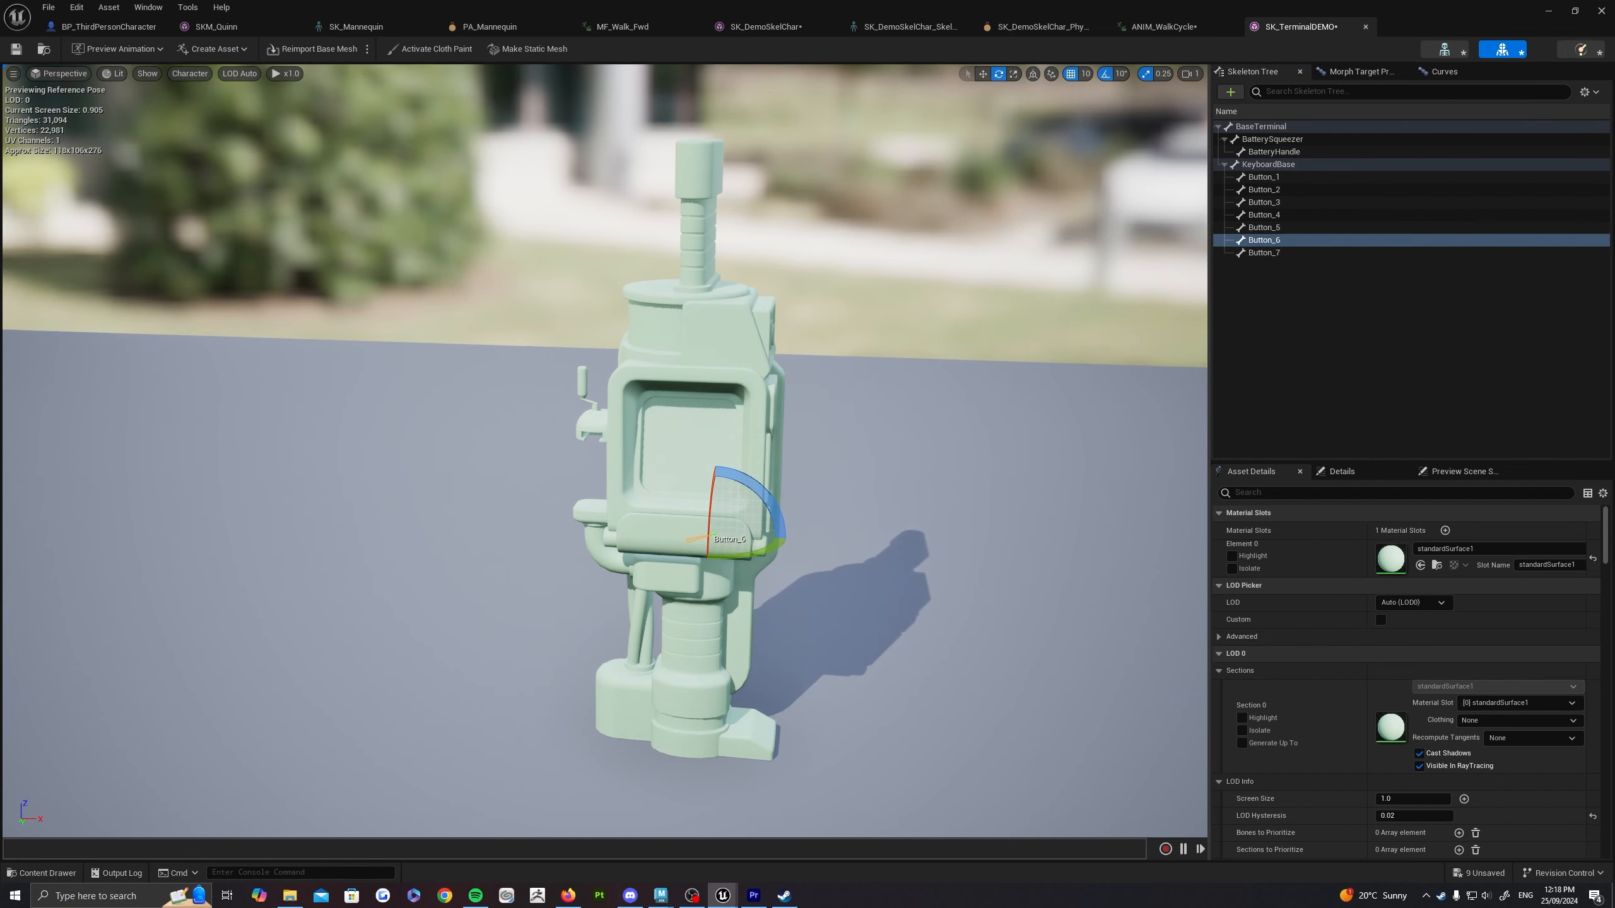
Step: Choose ANIM_Keyboard and ANIM_BatterySqueeze from the AnimationUnrealVideo folder for import into the Terminal folder
key("ctrl+space")
left_click(87, 580)
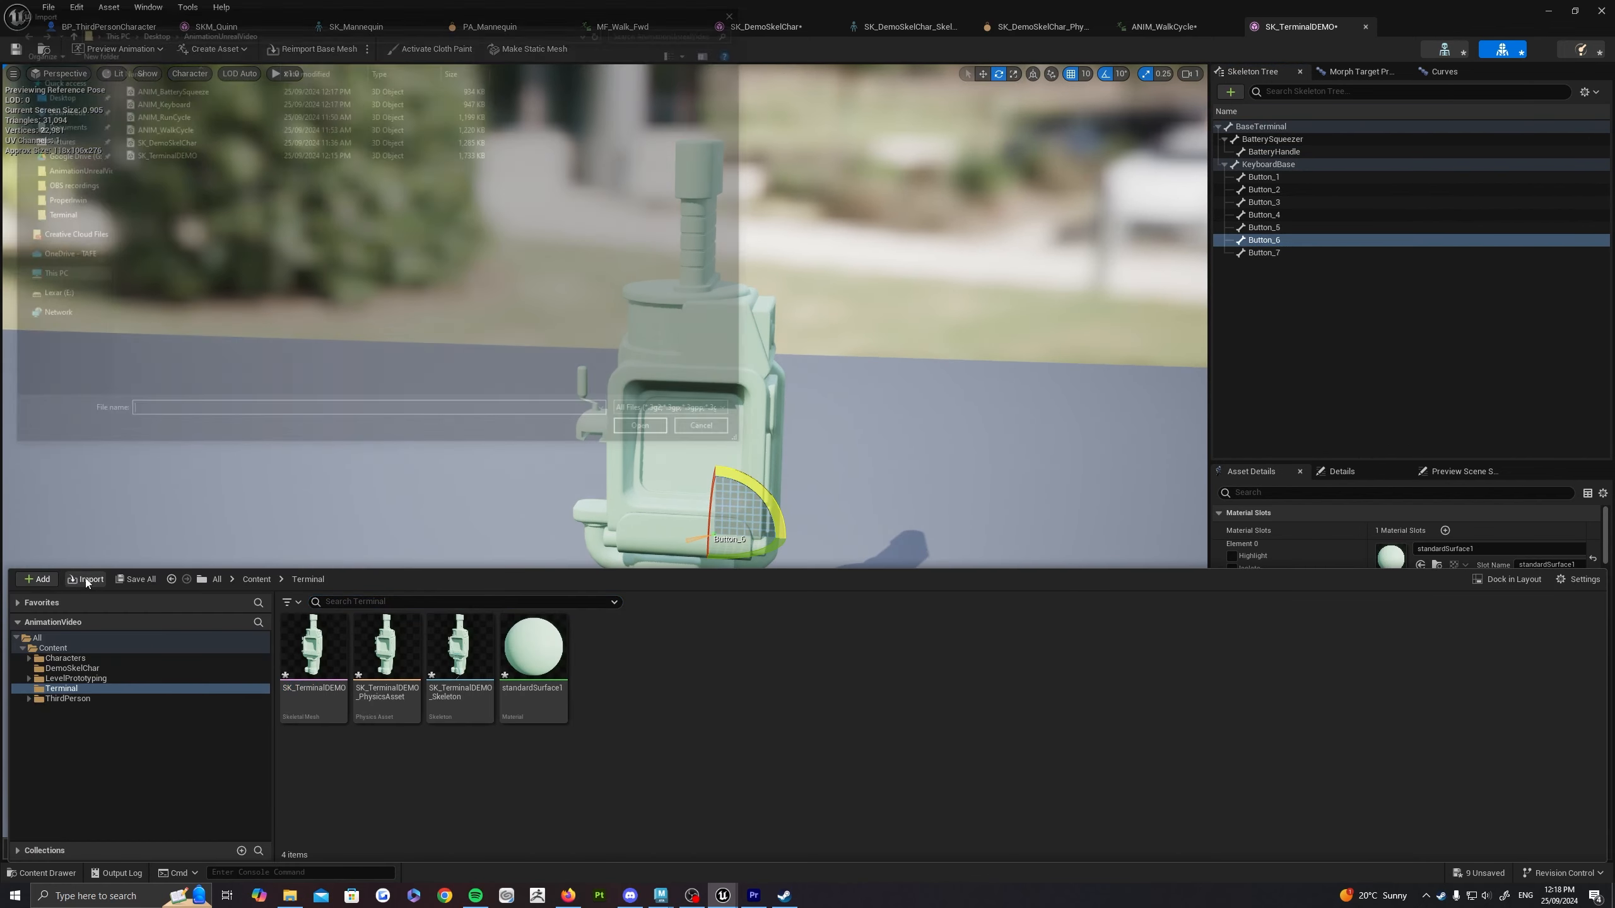
left_click(159, 101)
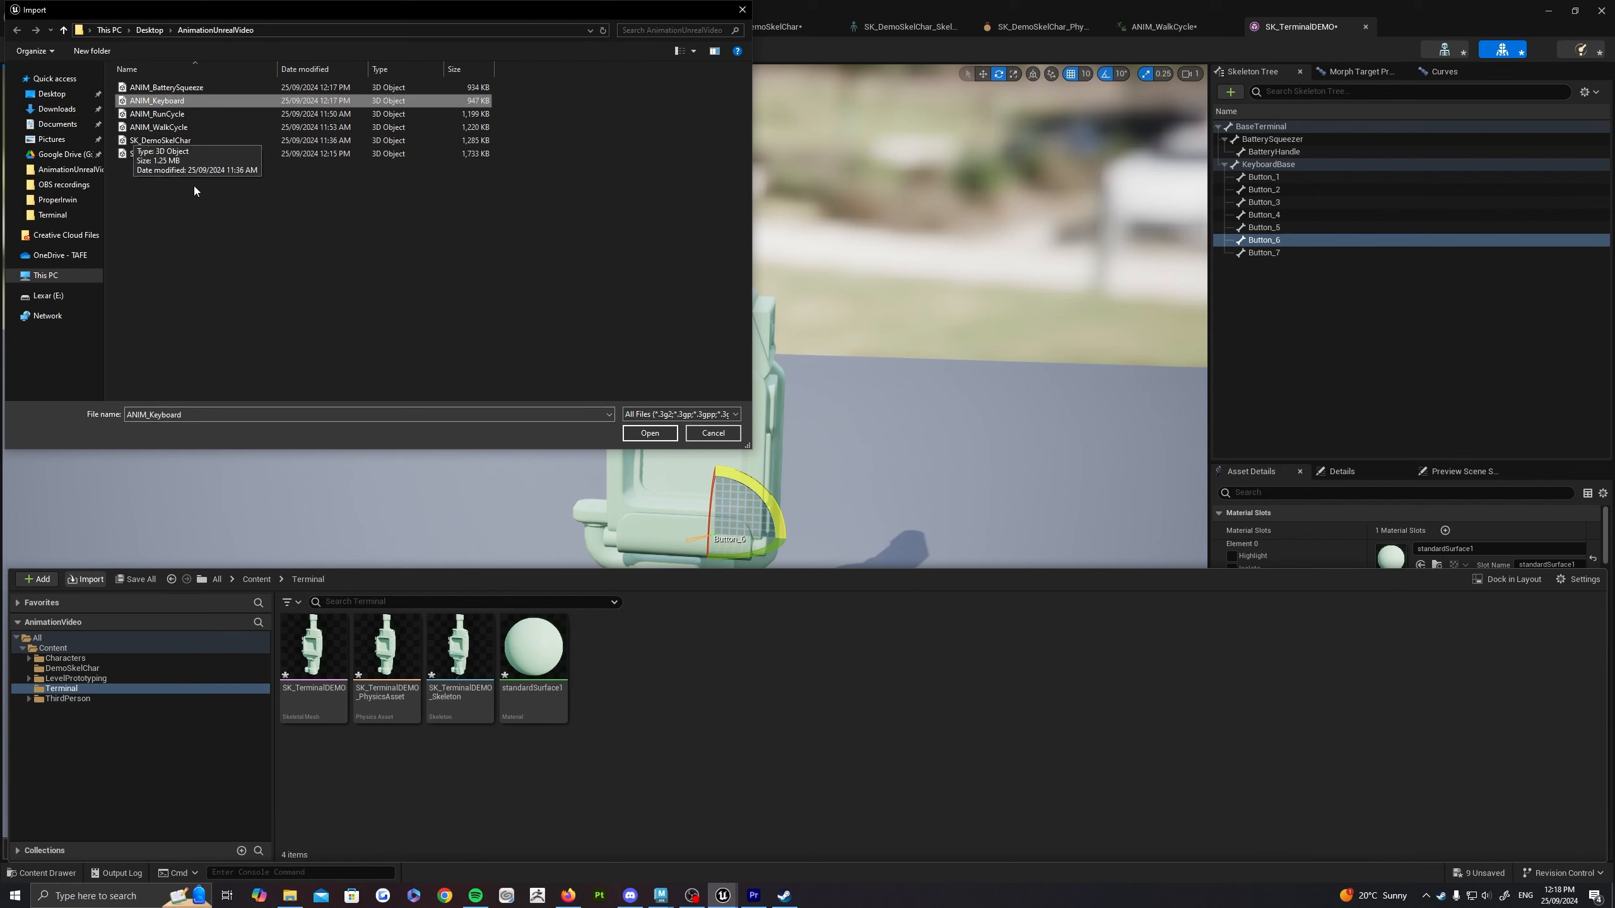
left_click(166, 88, "ctrl")
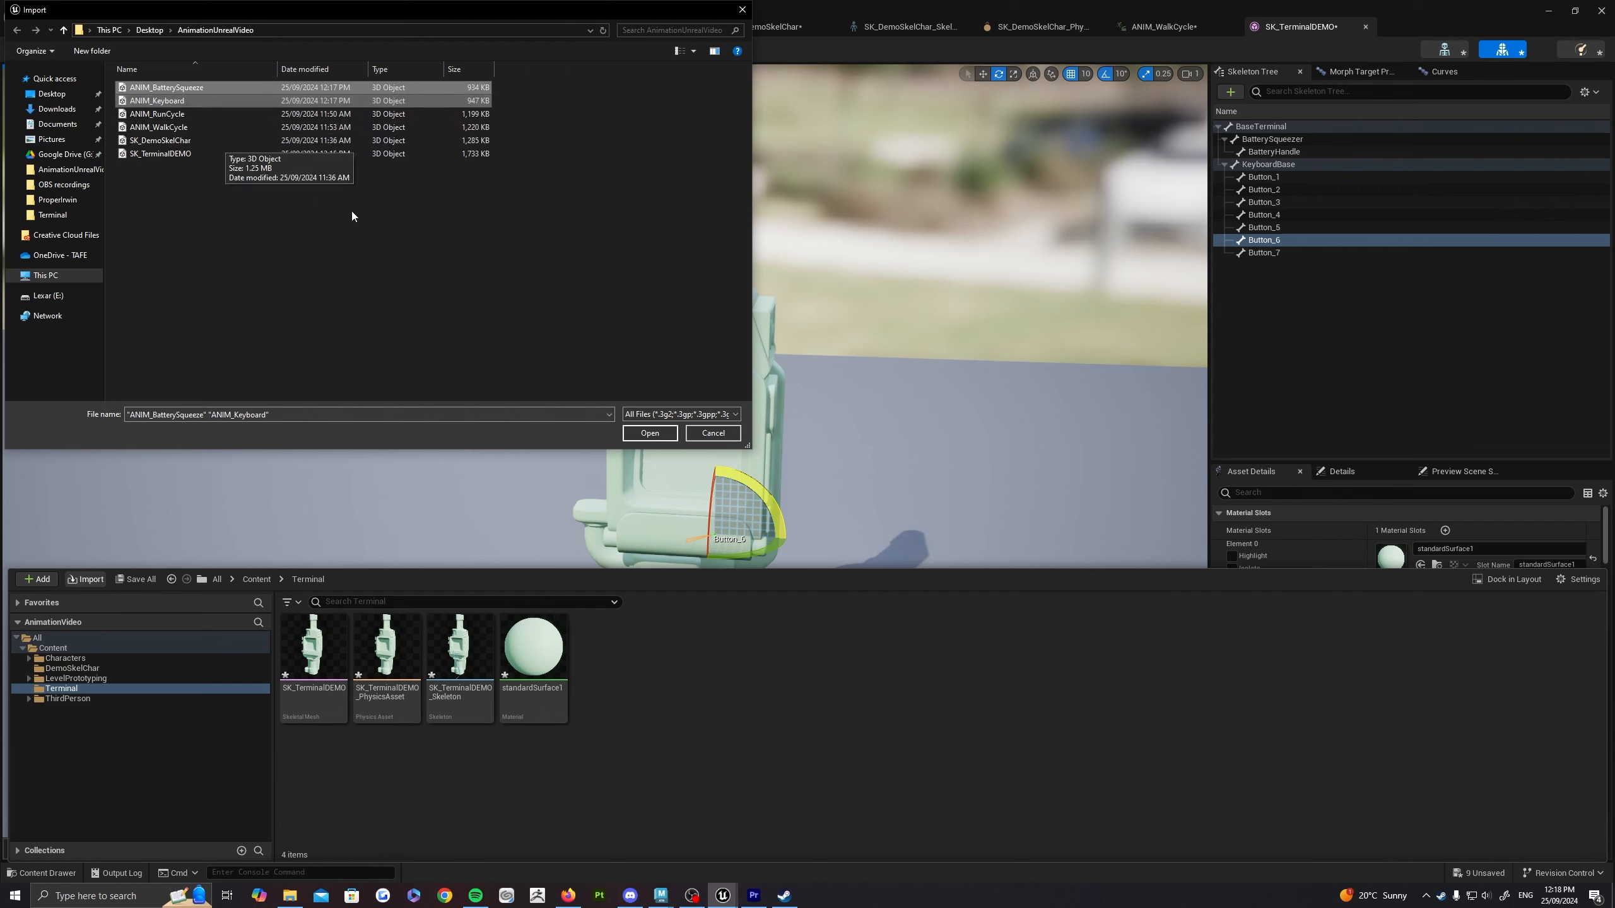
left_click(665, 438)
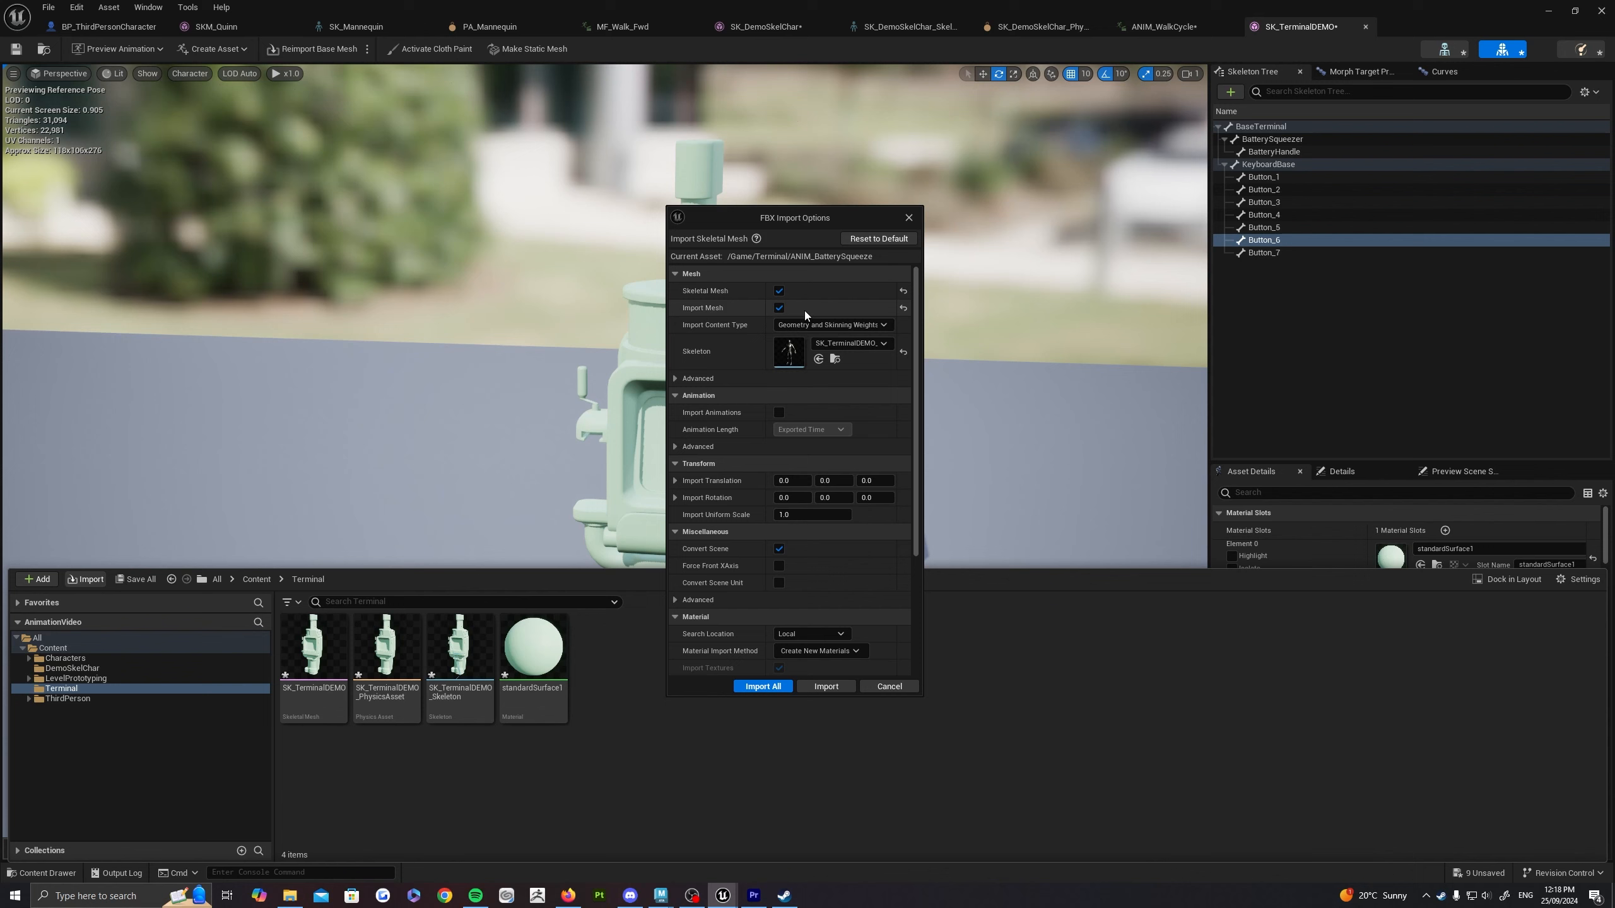
Step: Import both files as animations without mesh, using SK_TerminalDEMO_Skeleton and an X import rotation of 0
left_click(779, 308)
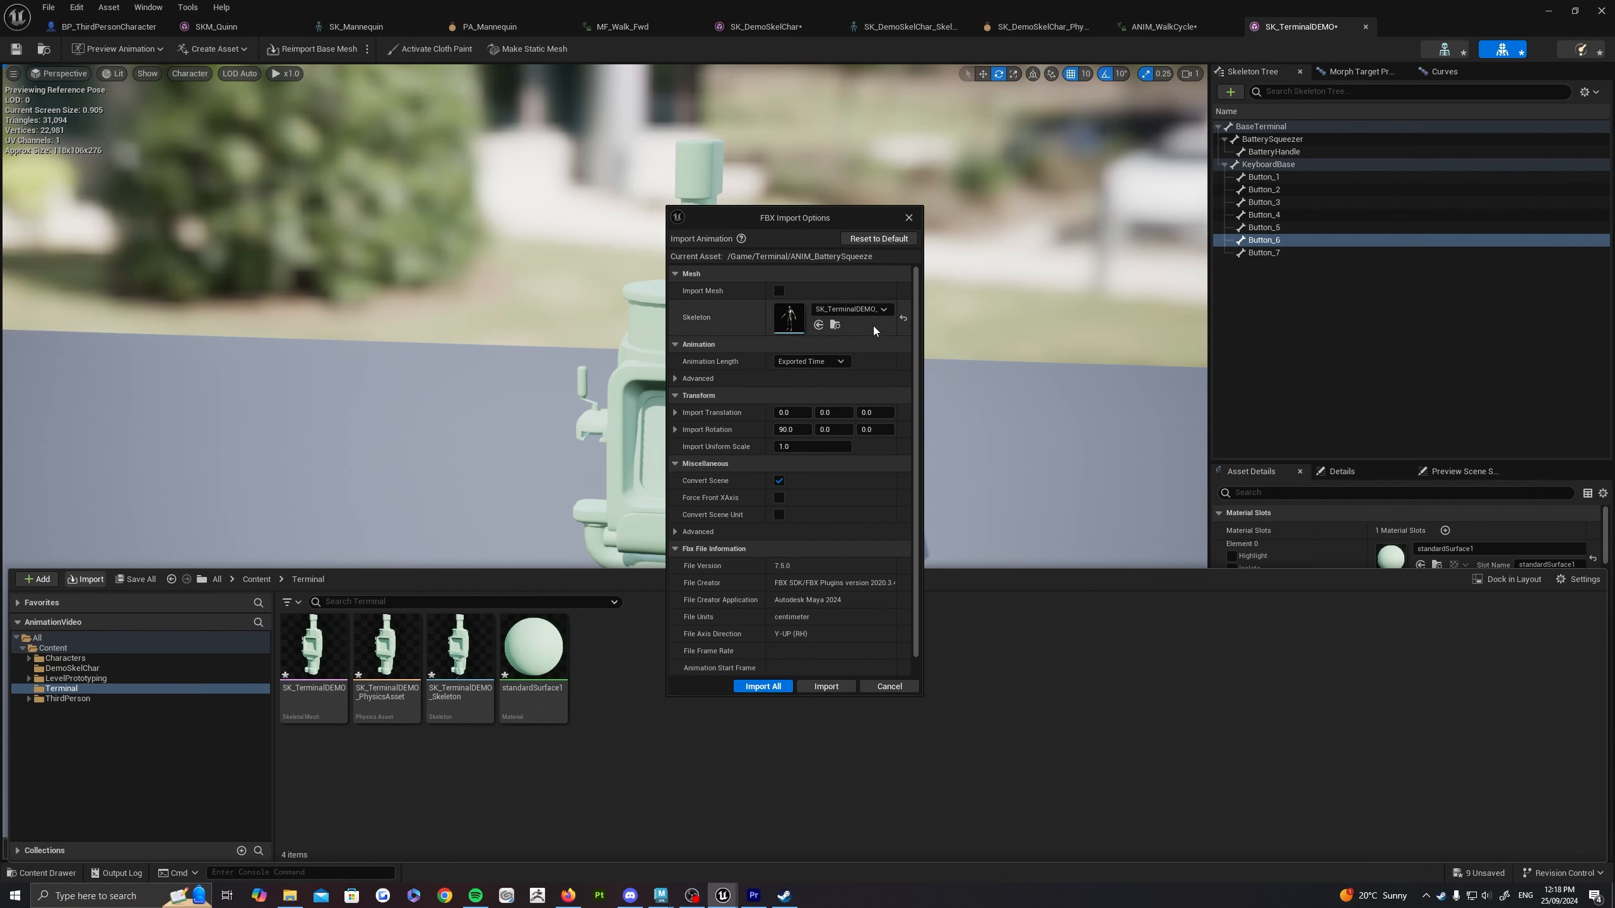
left_click(846, 309)
left_click(842, 308)
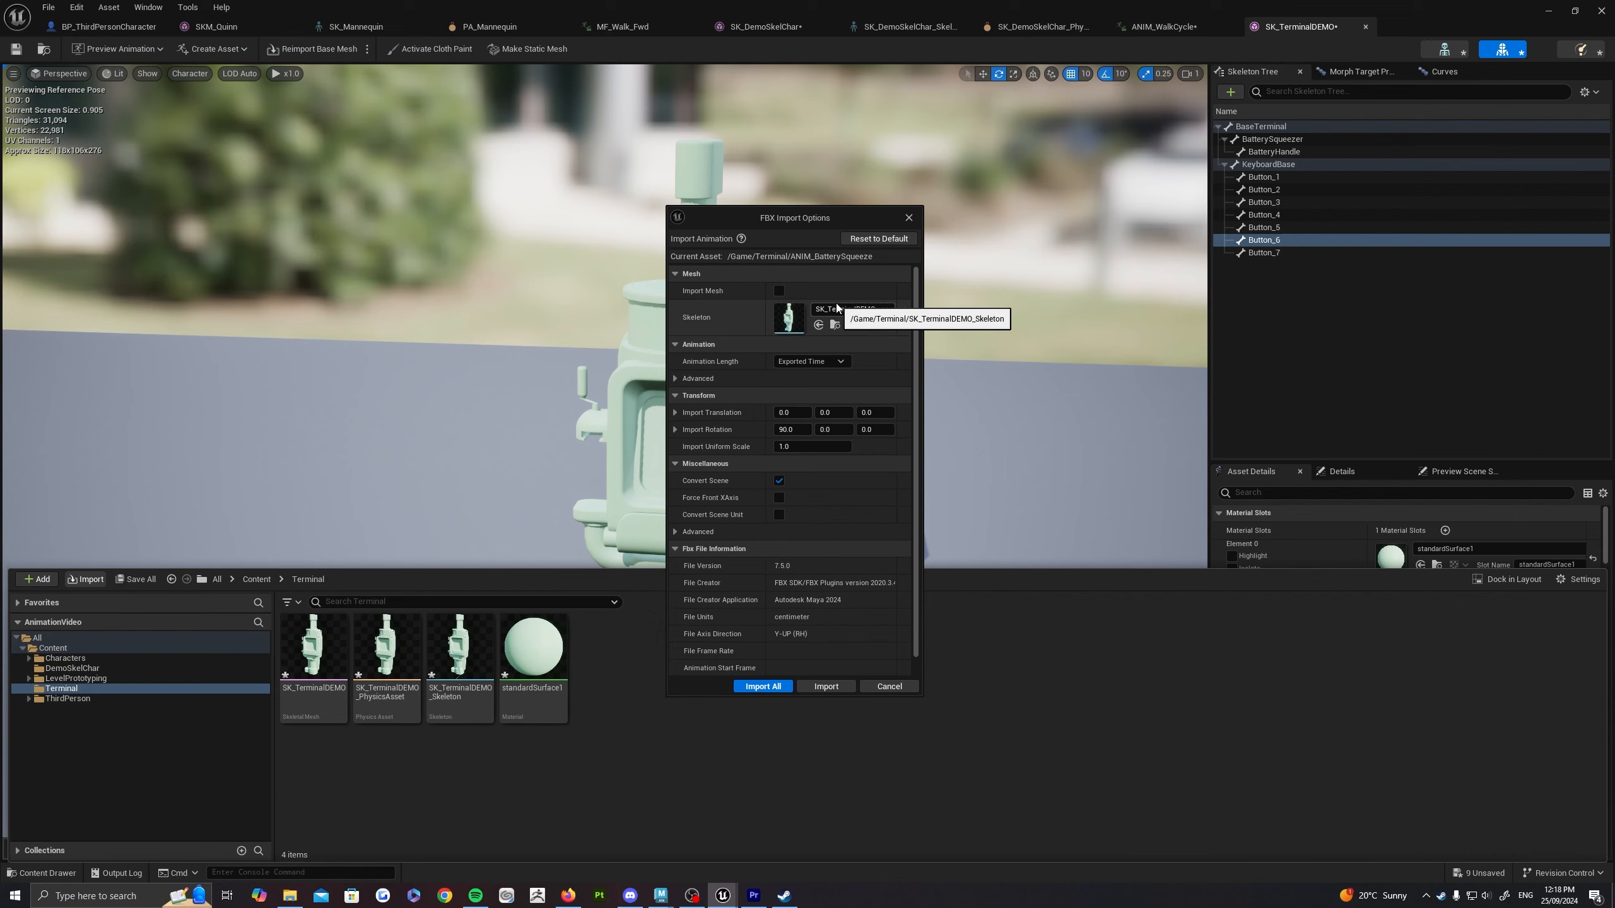
left_click(790, 429)
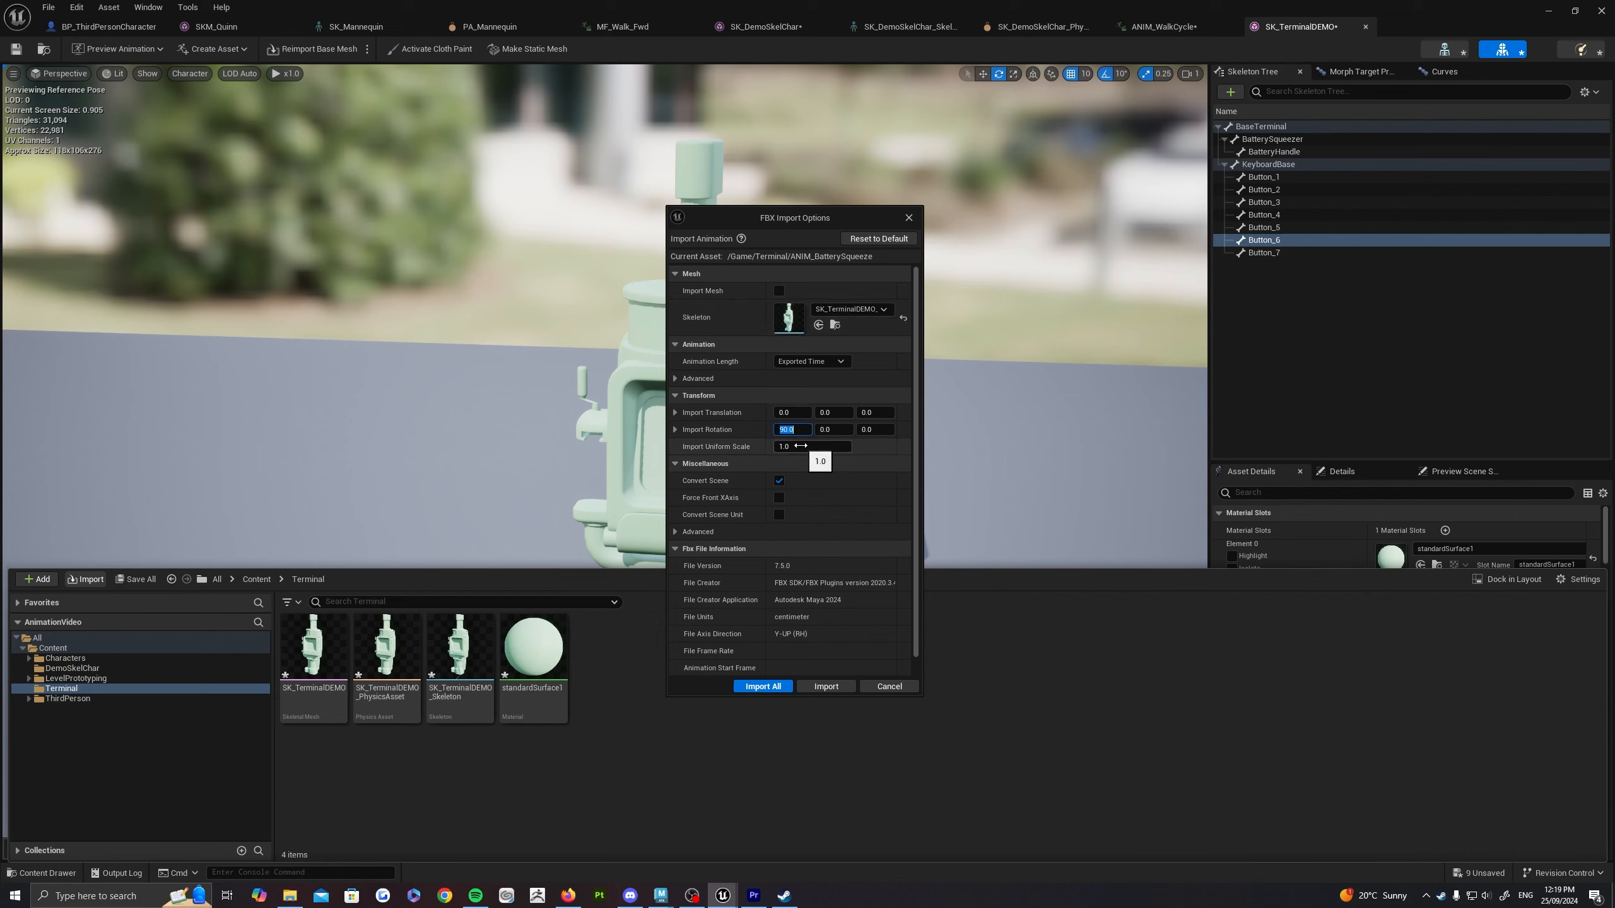
key("Return")
left_click(800, 430)
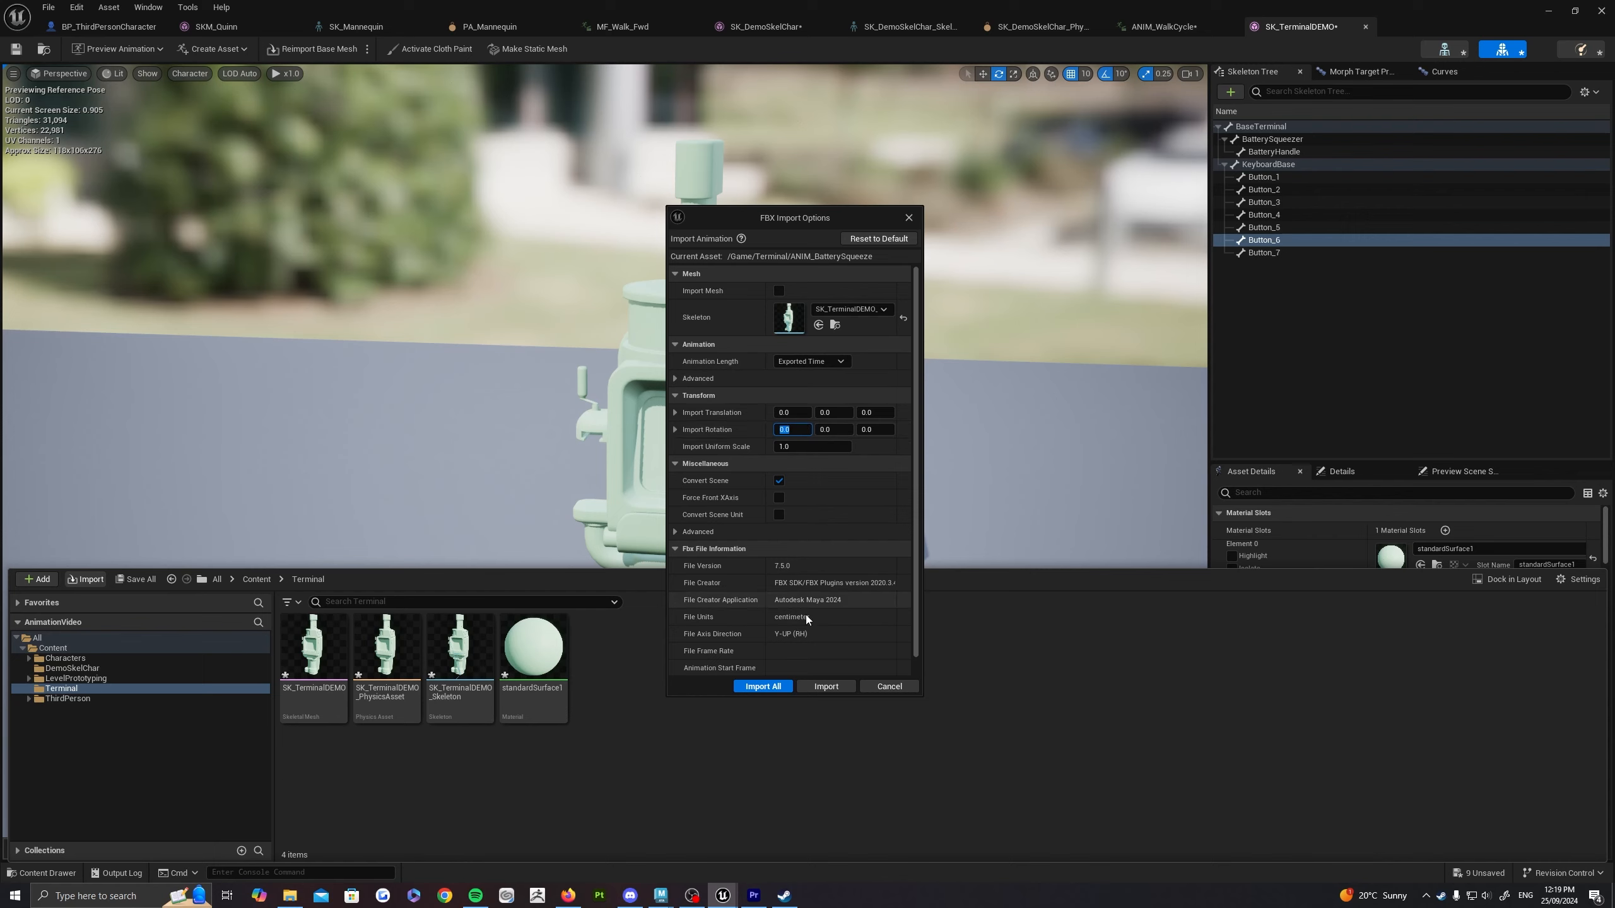
left_click(826, 687)
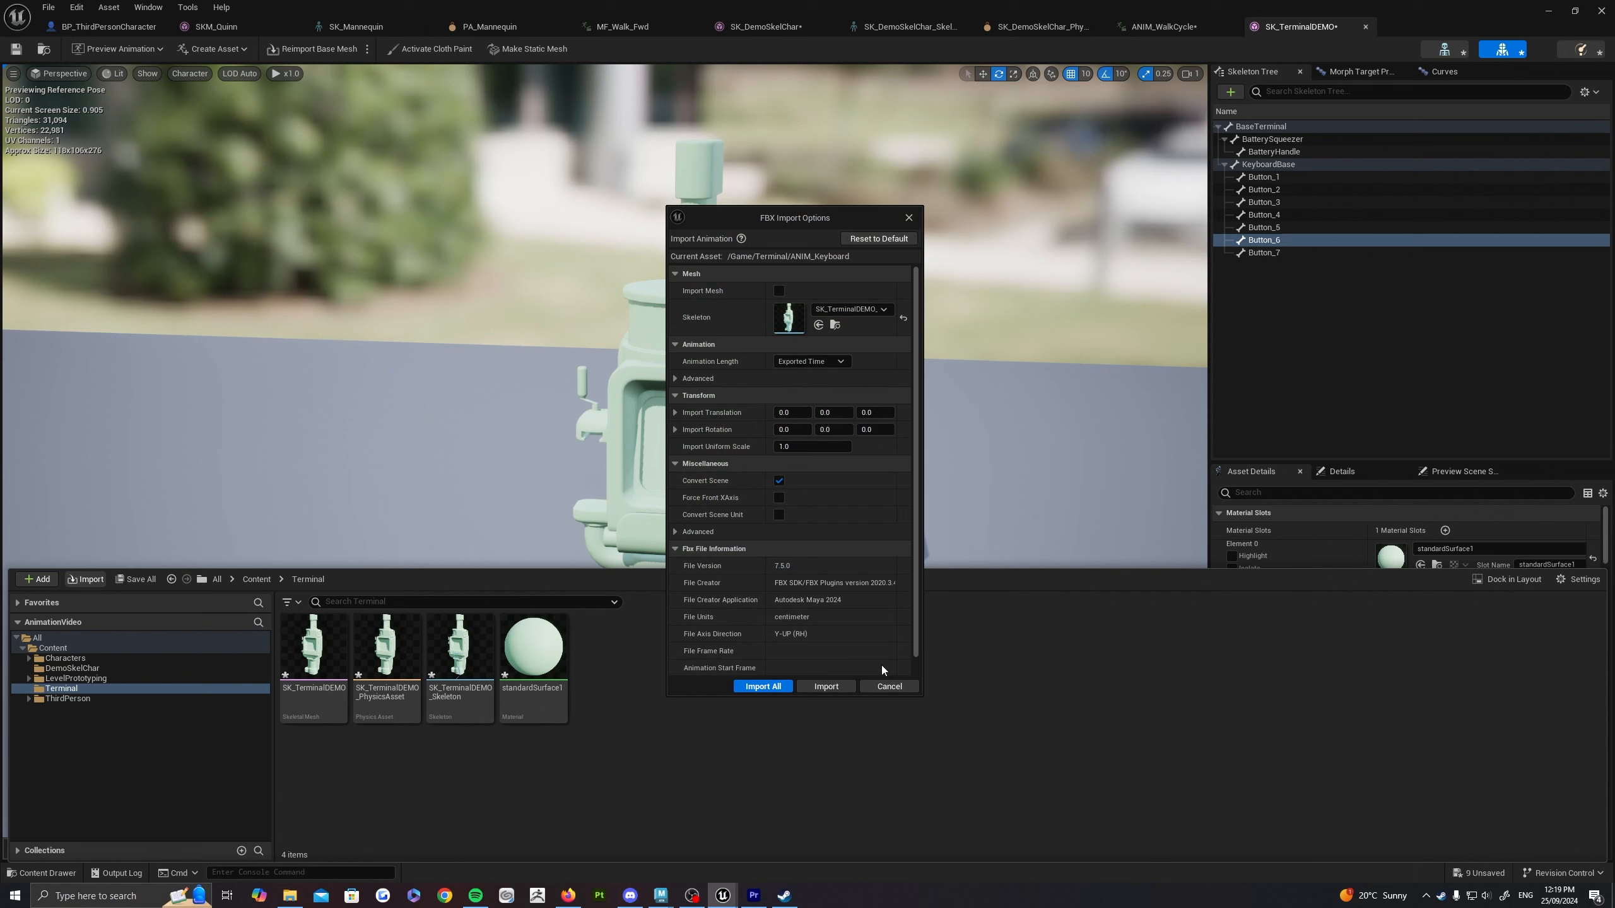
left_click(821, 688)
Step: Open ANIM_BatterySqueeze and preview it and ANIM_Keyboard on the terminal mesh
key("ctrl+space")
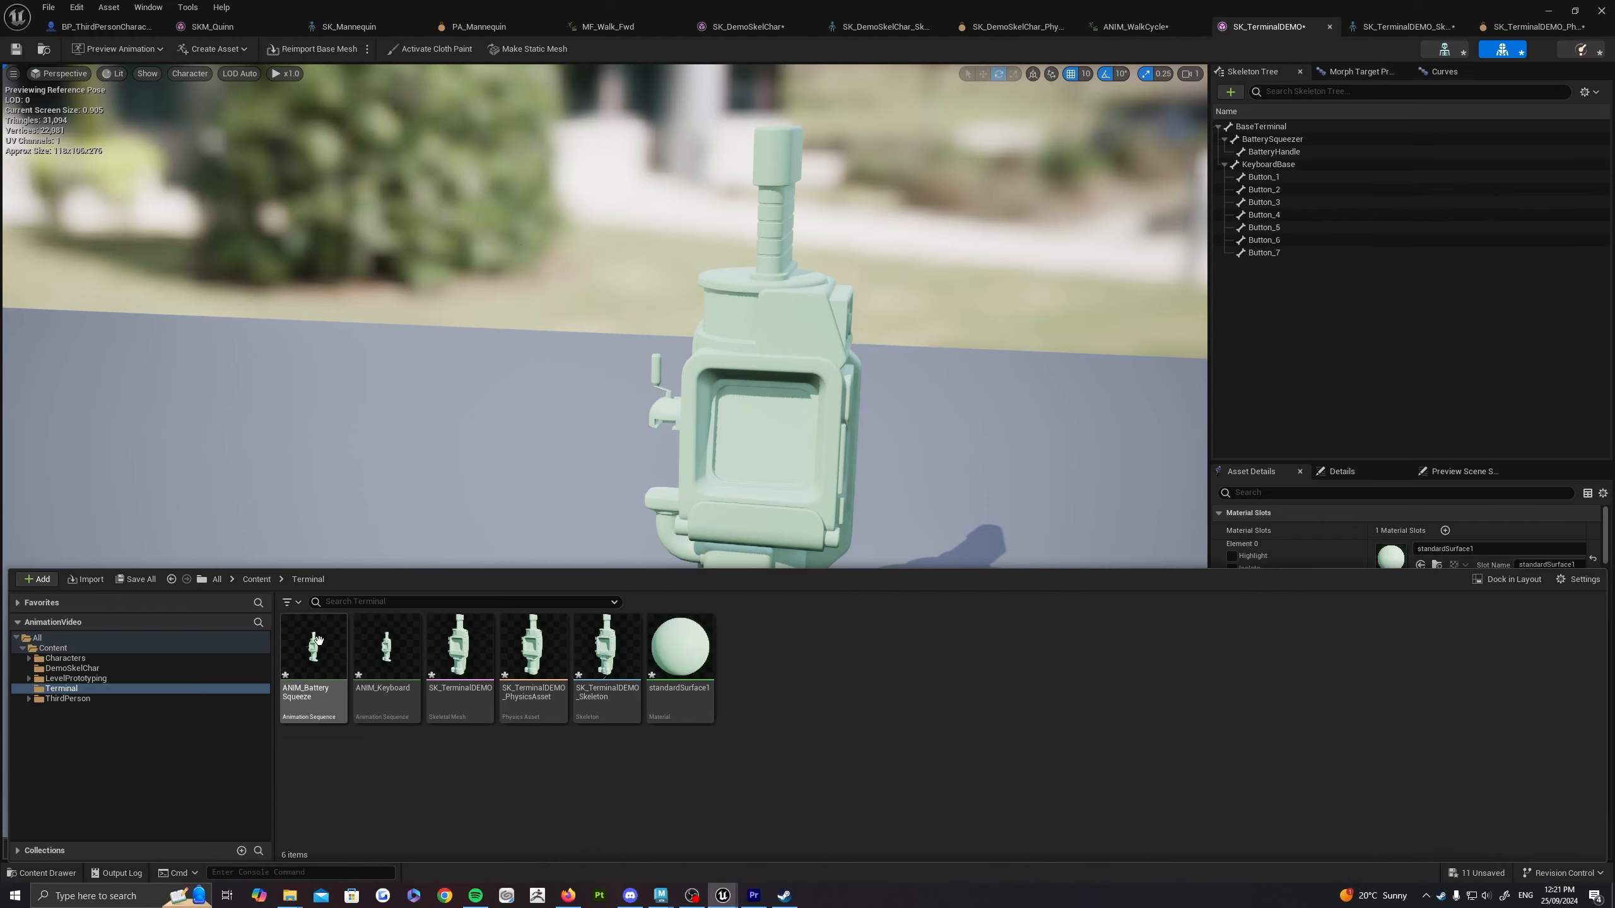
double_click(314, 647)
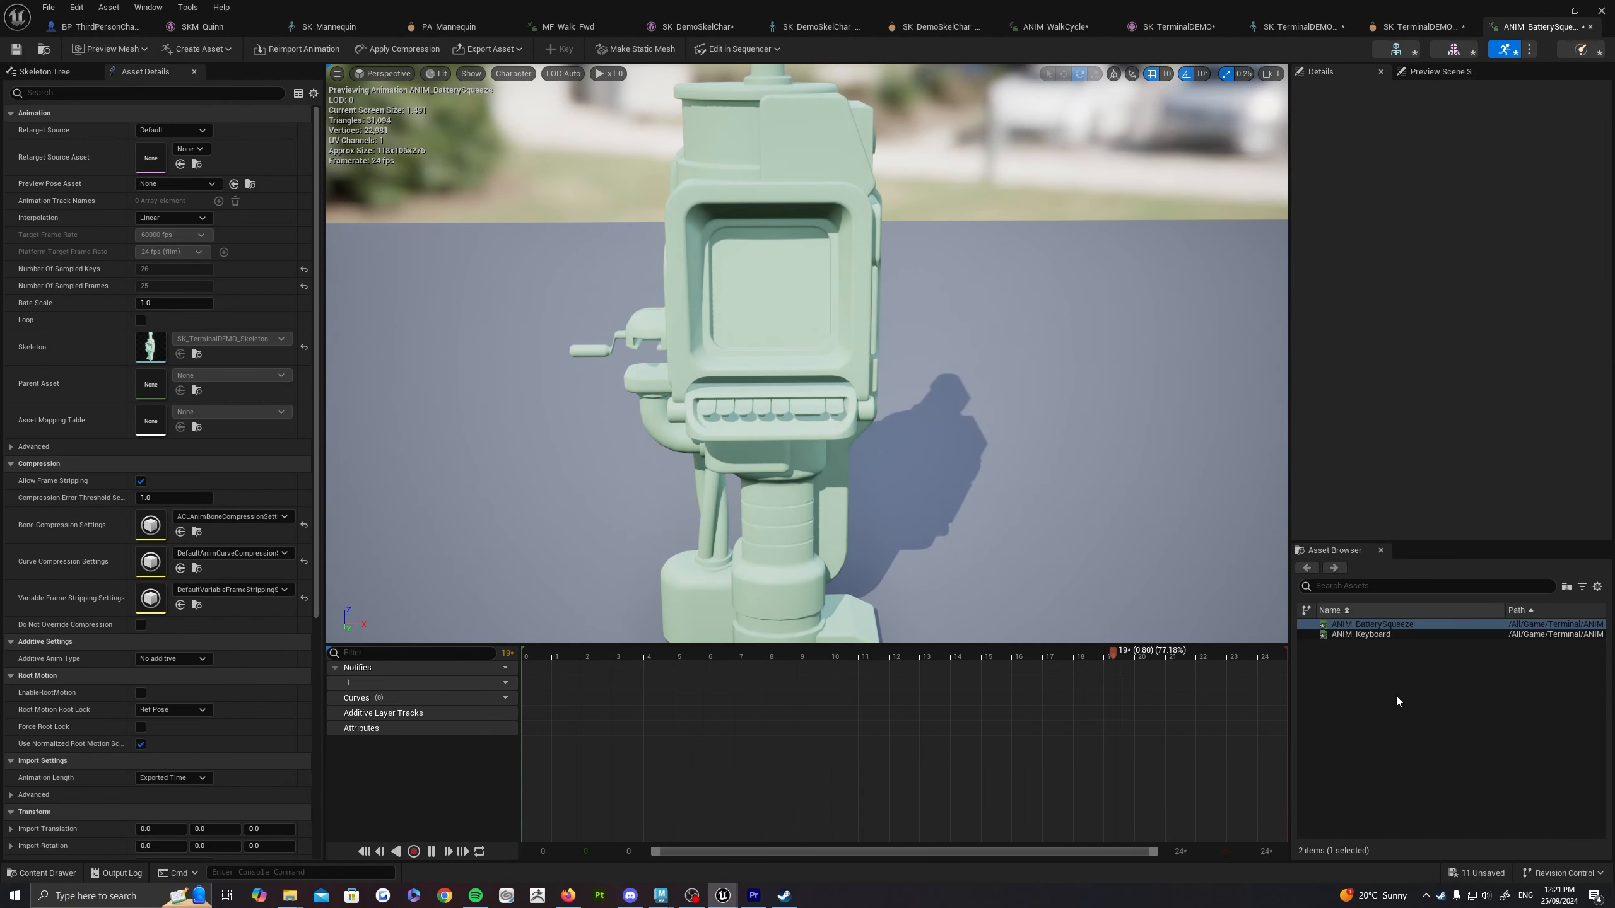
left_click(1361, 635)
double_click(1360, 634)
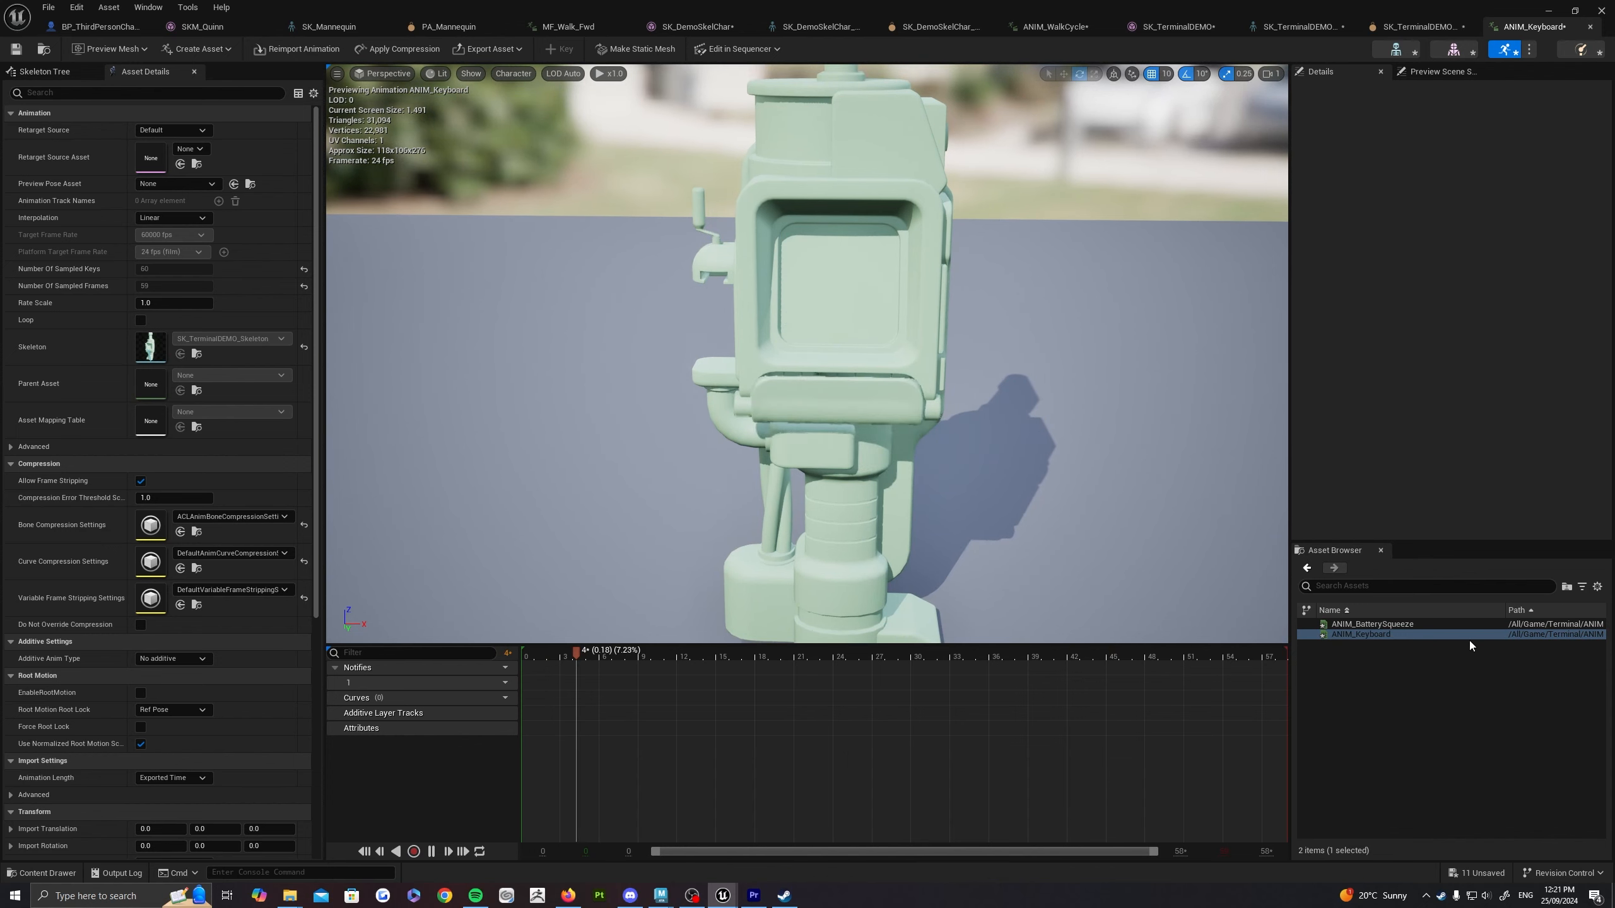
double_click(1372, 624)
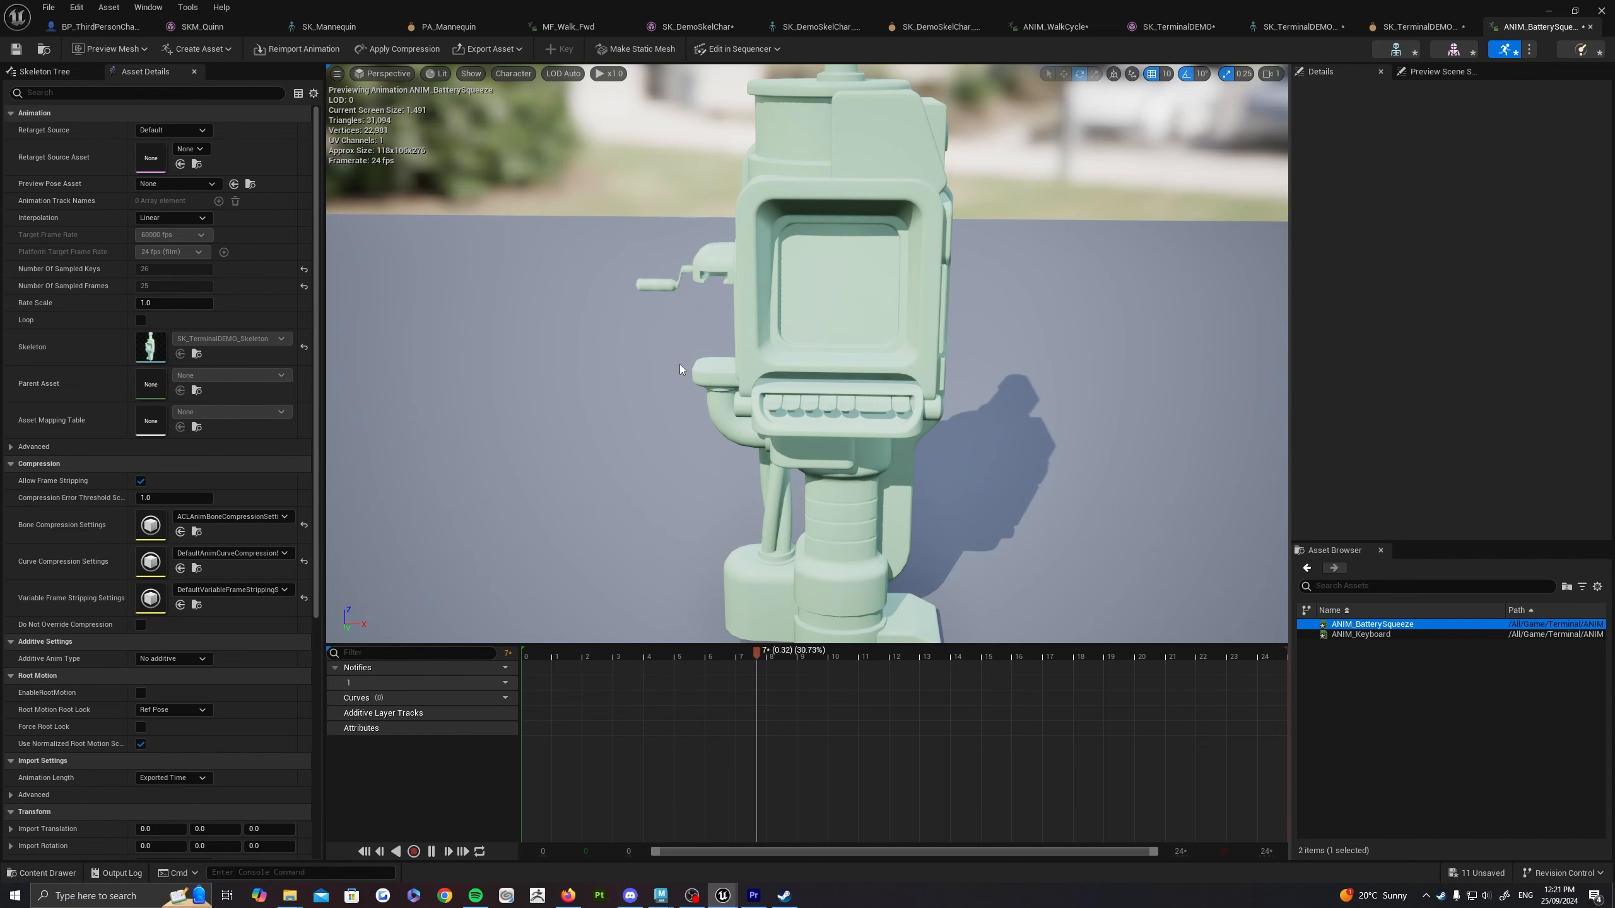
right_click_drag(679, 364, 652, 364)
right_click_drag(808, 394, 818, 391)
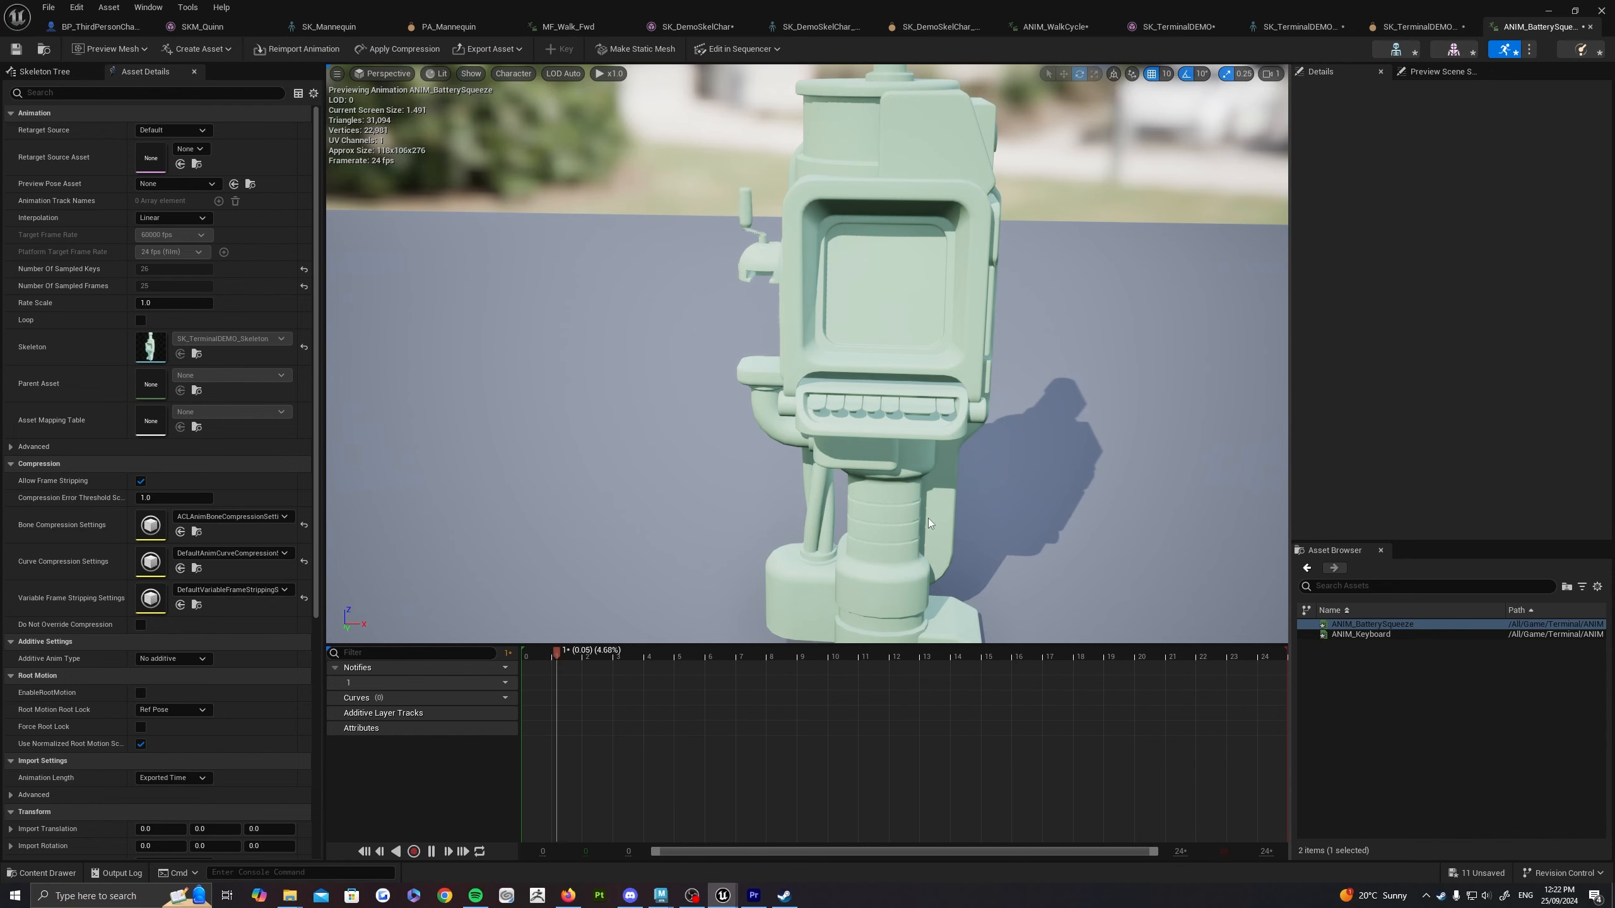
left_click(1418, 26)
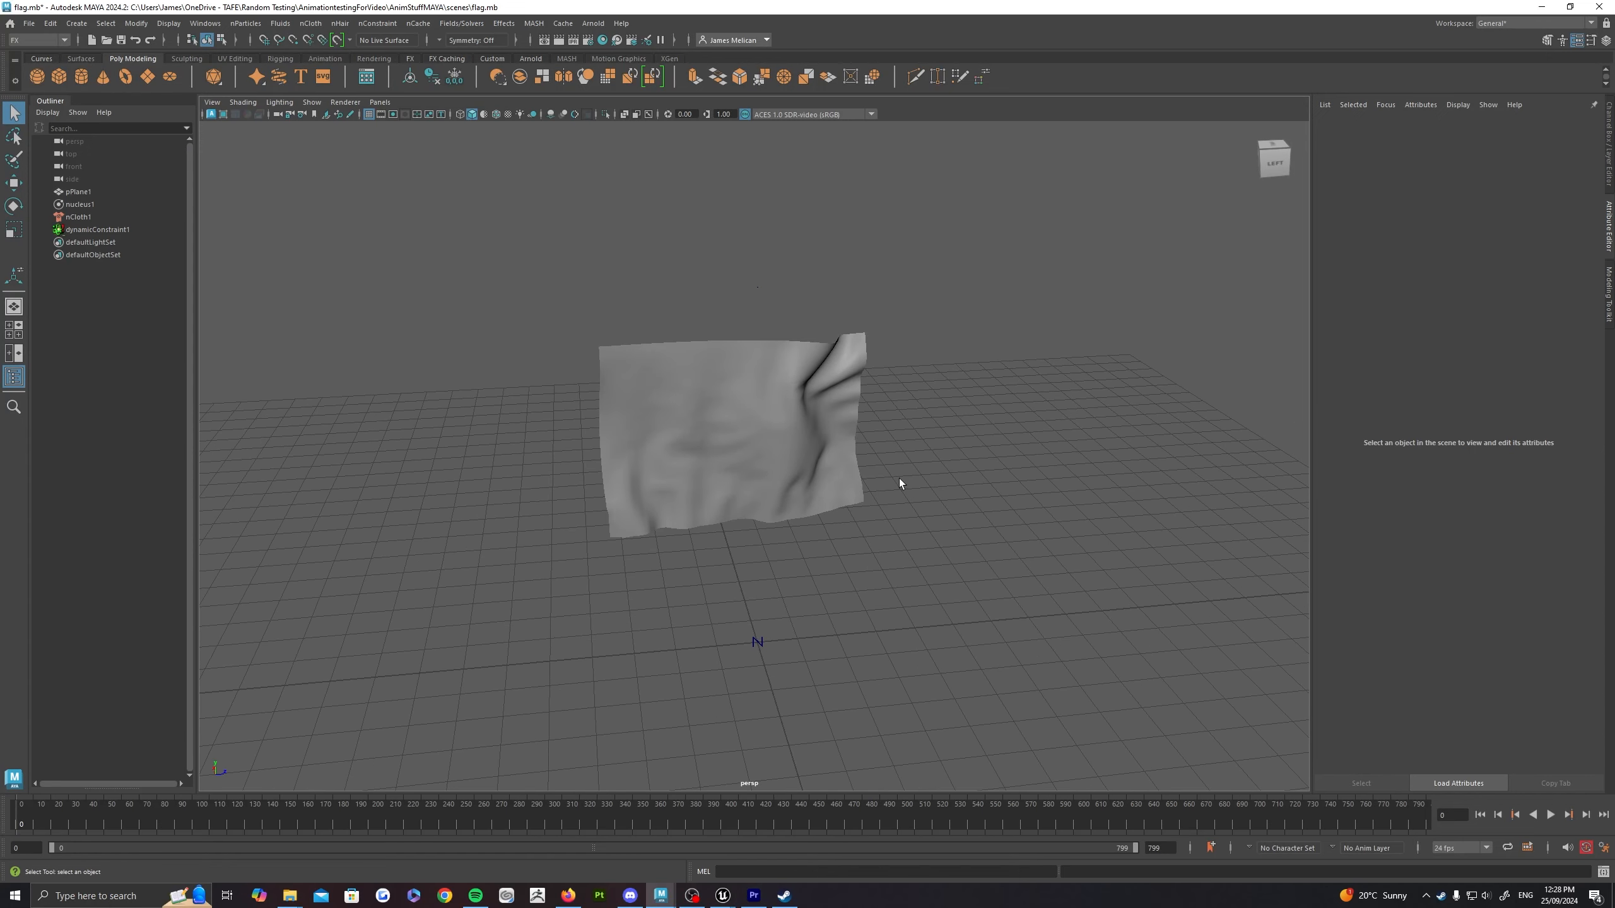
Step: Select the flag plane in the Maya scene and examine its mesh from several angles
mouse_move(845, 488)
left_mouse_down("alt")
mouse_move(852, 460)
mouse_move(869, 483)
mouse_move(795, 436)
left_mouse_up("alt")
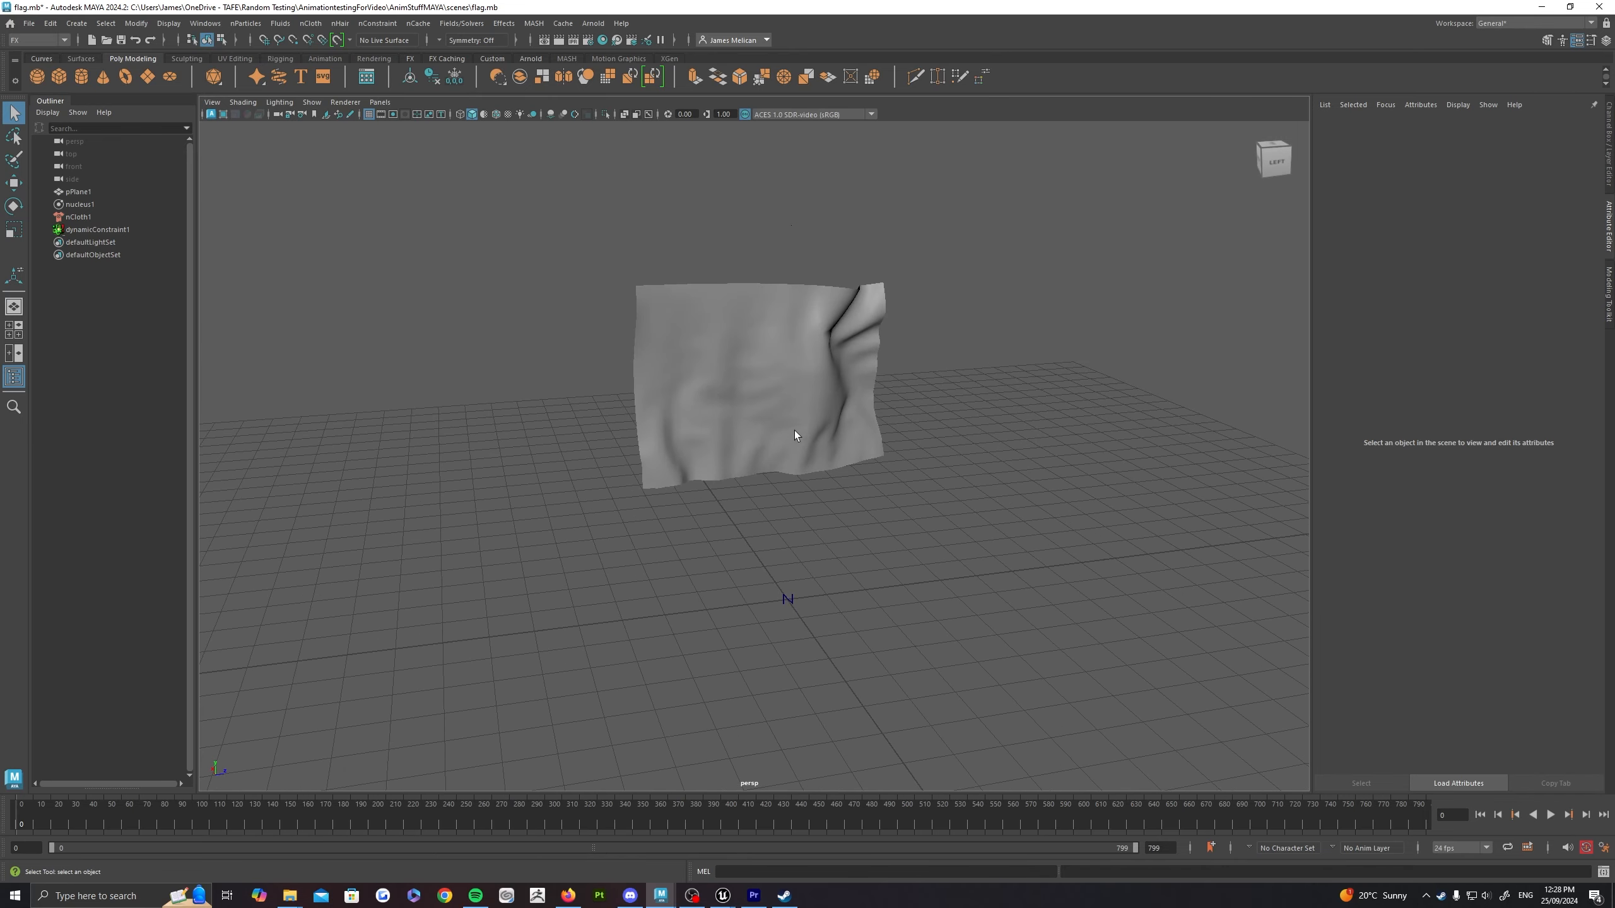
left_click(805, 372)
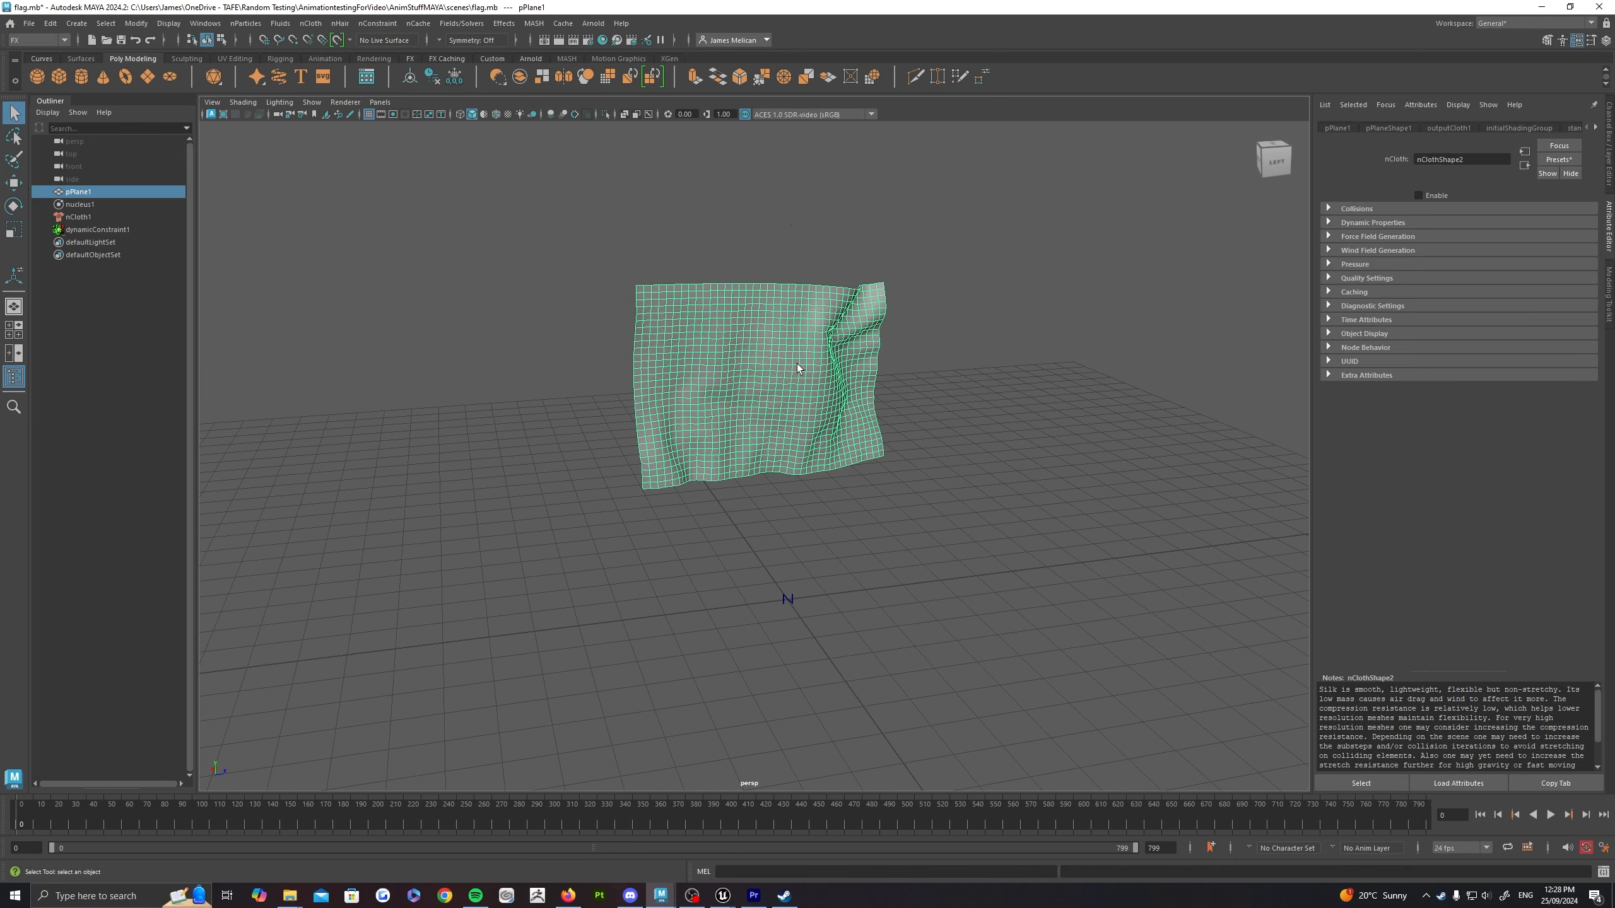
right_click(797, 364)
right_click_drag(784, 387, 860, 270)
mouse_move(881, 342)
left_mouse_down("alt")
mouse_move(949, 400)
mouse_move(880, 386)
mouse_move(909, 483)
mouse_move(881, 465)
mouse_move(884, 486)
left_mouse_up("alt")
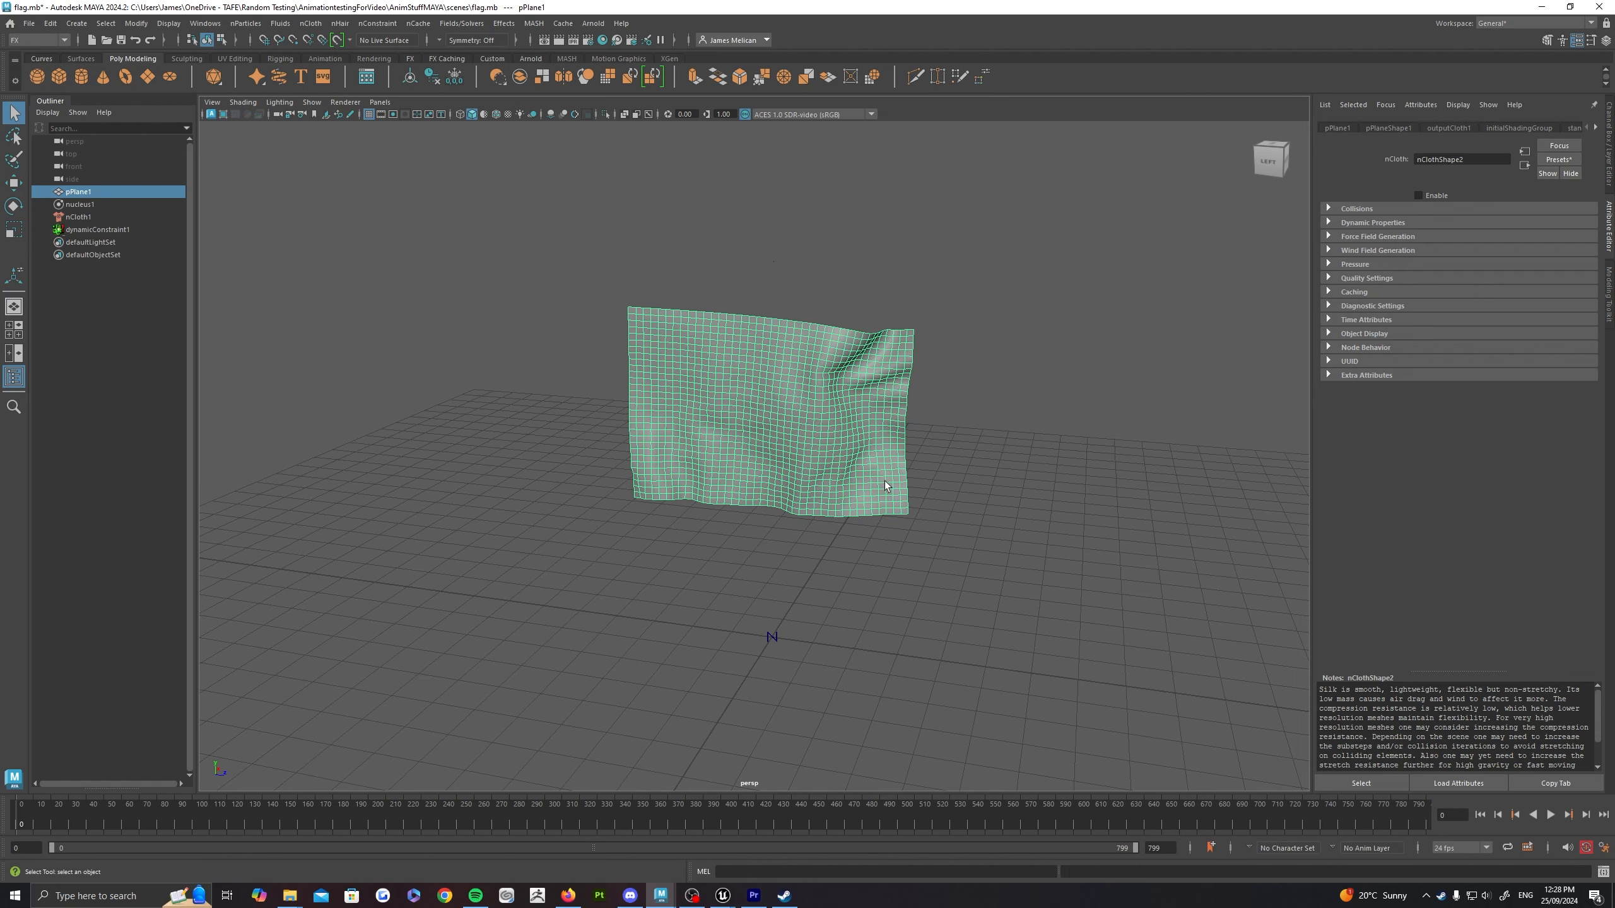
mouse_move(924, 477)
left_mouse_down("alt")
mouse_move(909, 480)
mouse_move(921, 501)
left_mouse_up("alt")
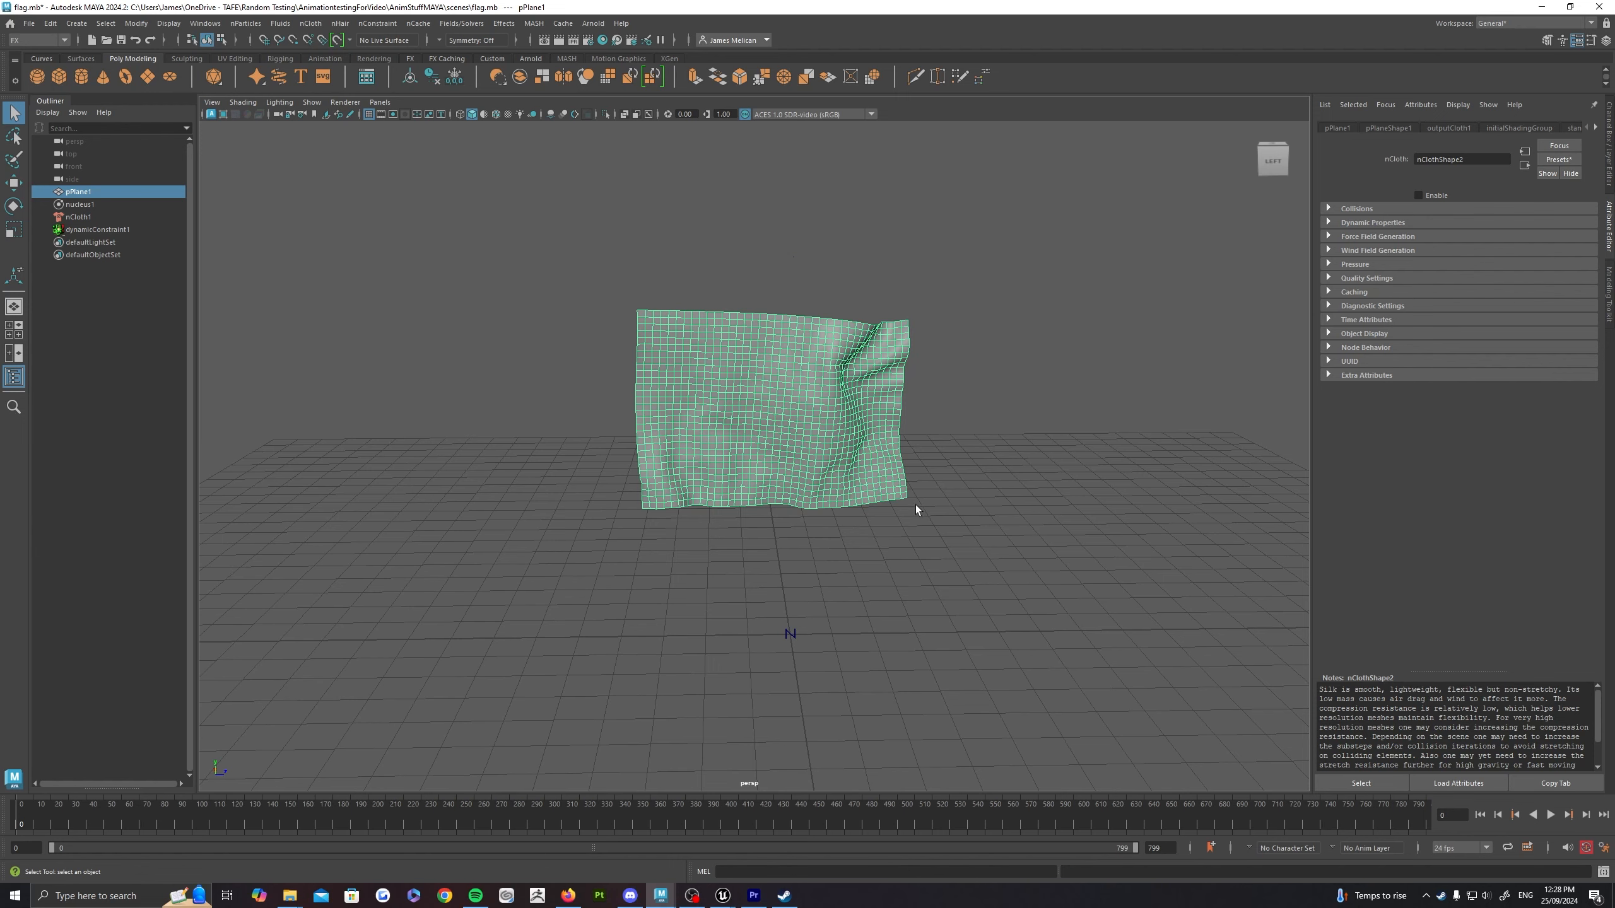
middle_click_drag(902, 571, 872, 583, "alt")
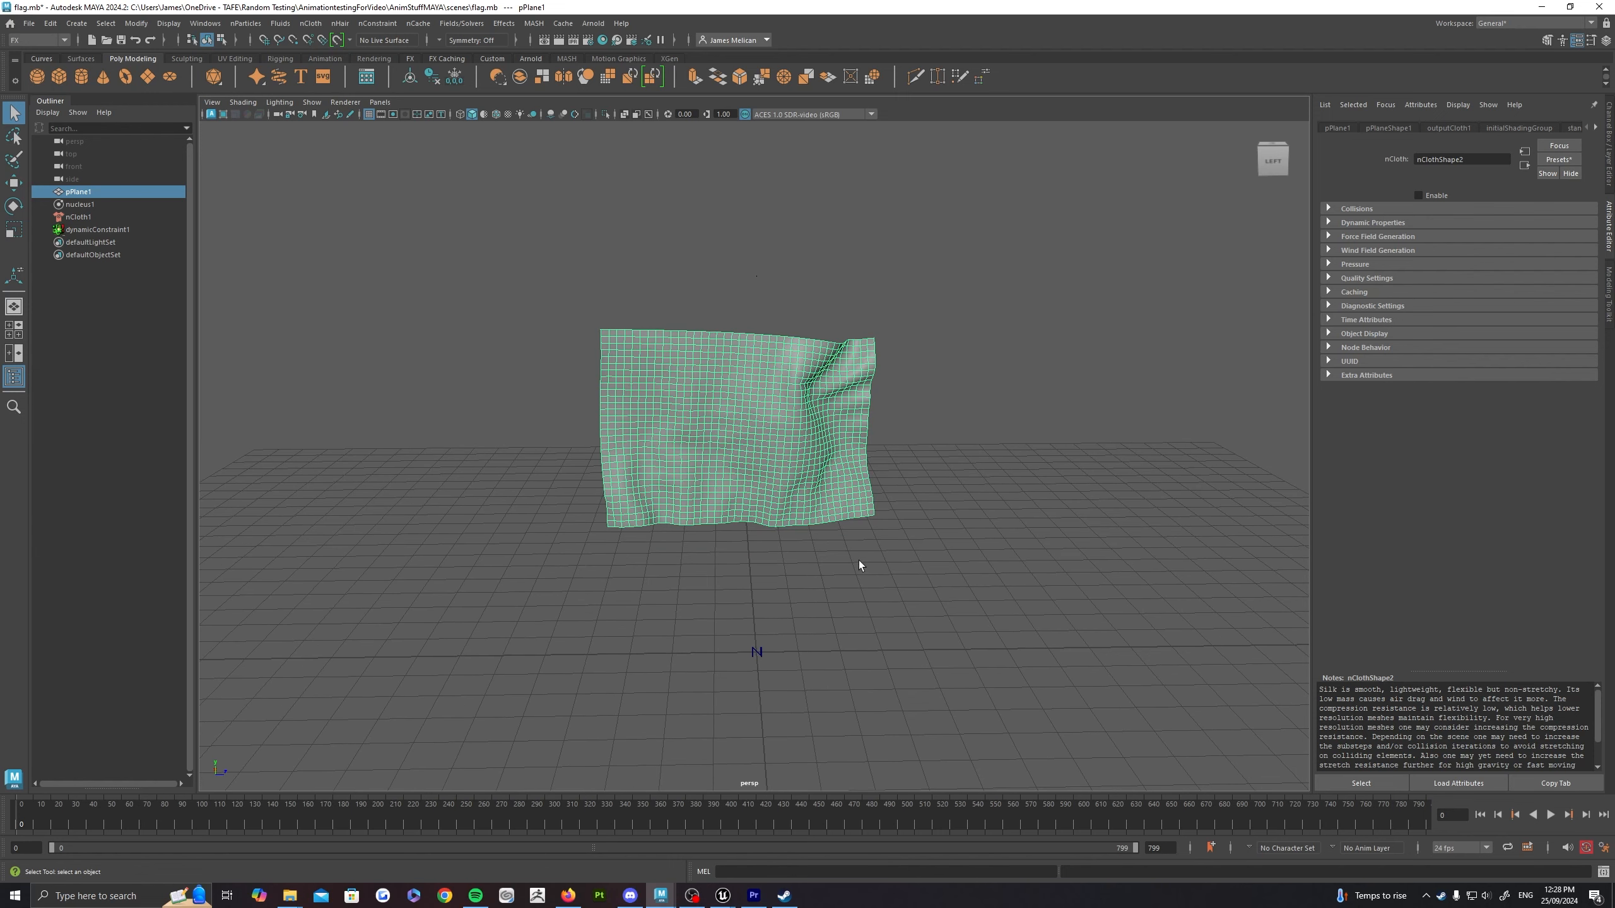
Step: Play the flag's cloth simulation, stop the playback partway and clear the selection
mouse_move(842, 446)
left_mouse_down("alt")
mouse_move(1044, 453)
mouse_move(1005, 471)
left_mouse_up("alt")
left_click(1550, 819)
left_click(1002, 472)
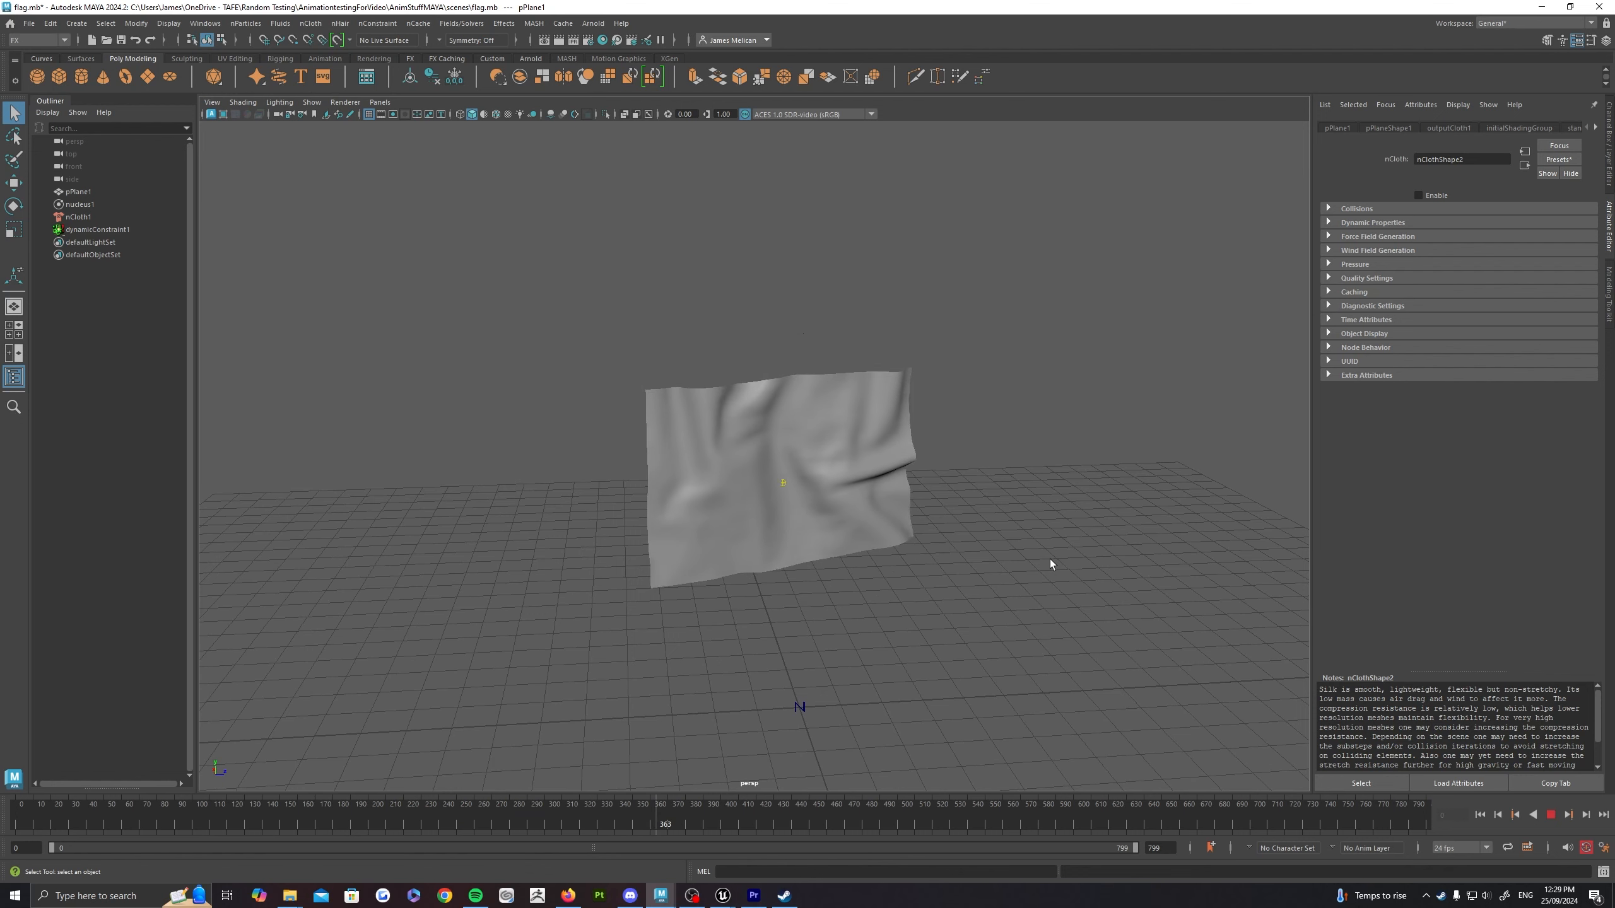
left_click(875, 582)
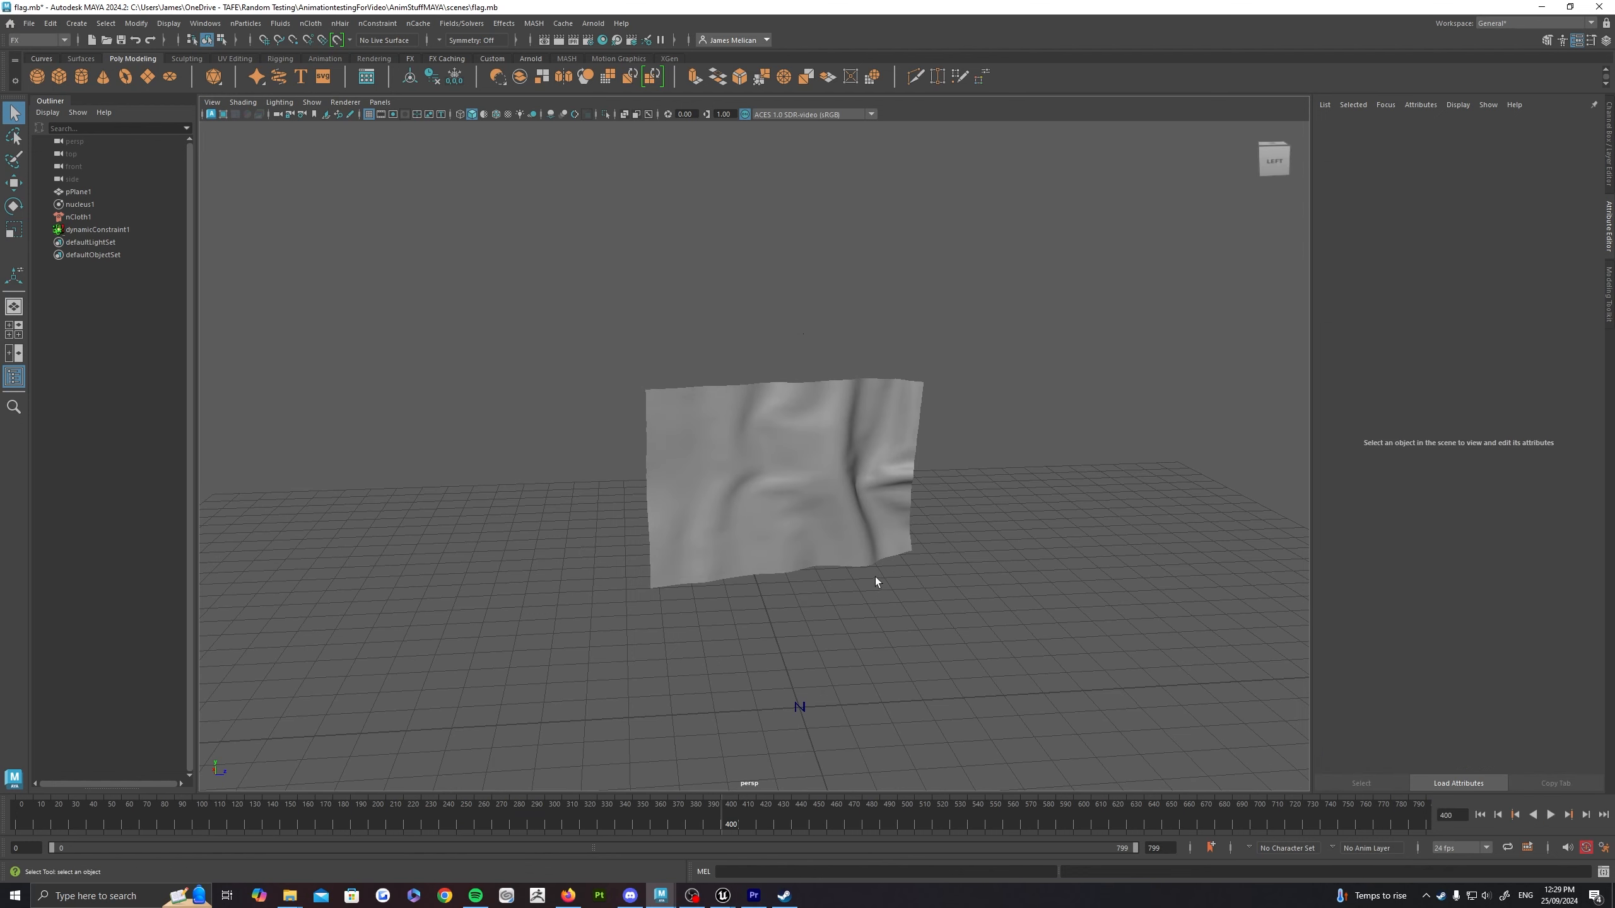
left_click(834, 454)
left_click(743, 290)
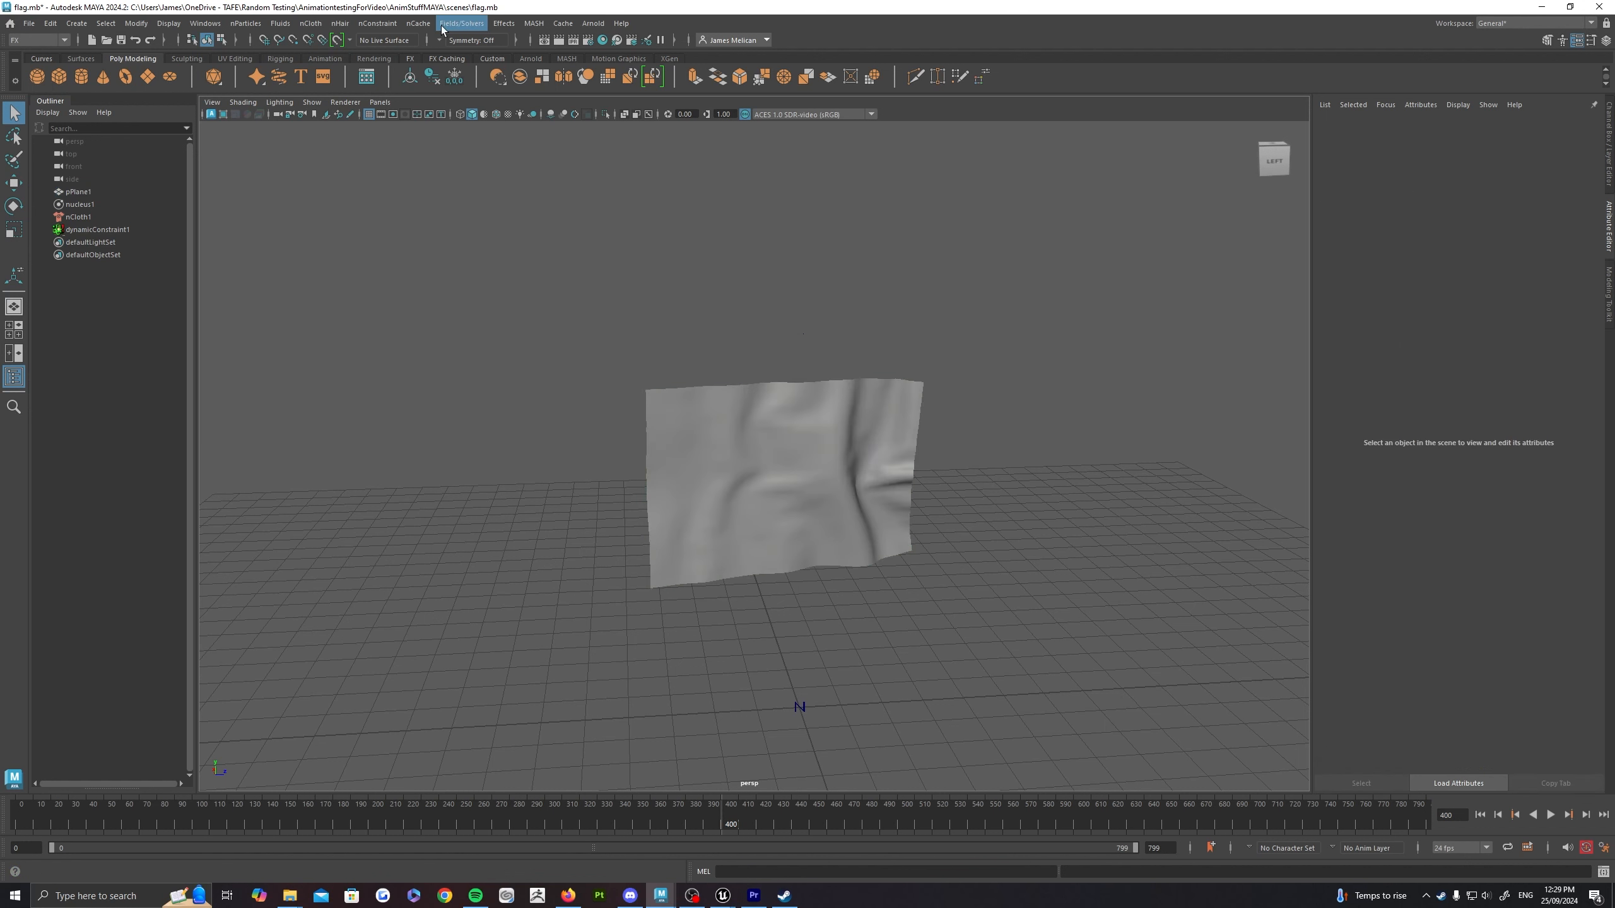
Step: Switch to the Modeling menu set and review the available nonlinear deformers without applying any
left_click(37, 40)
left_click(32, 51)
left_click(476, 23)
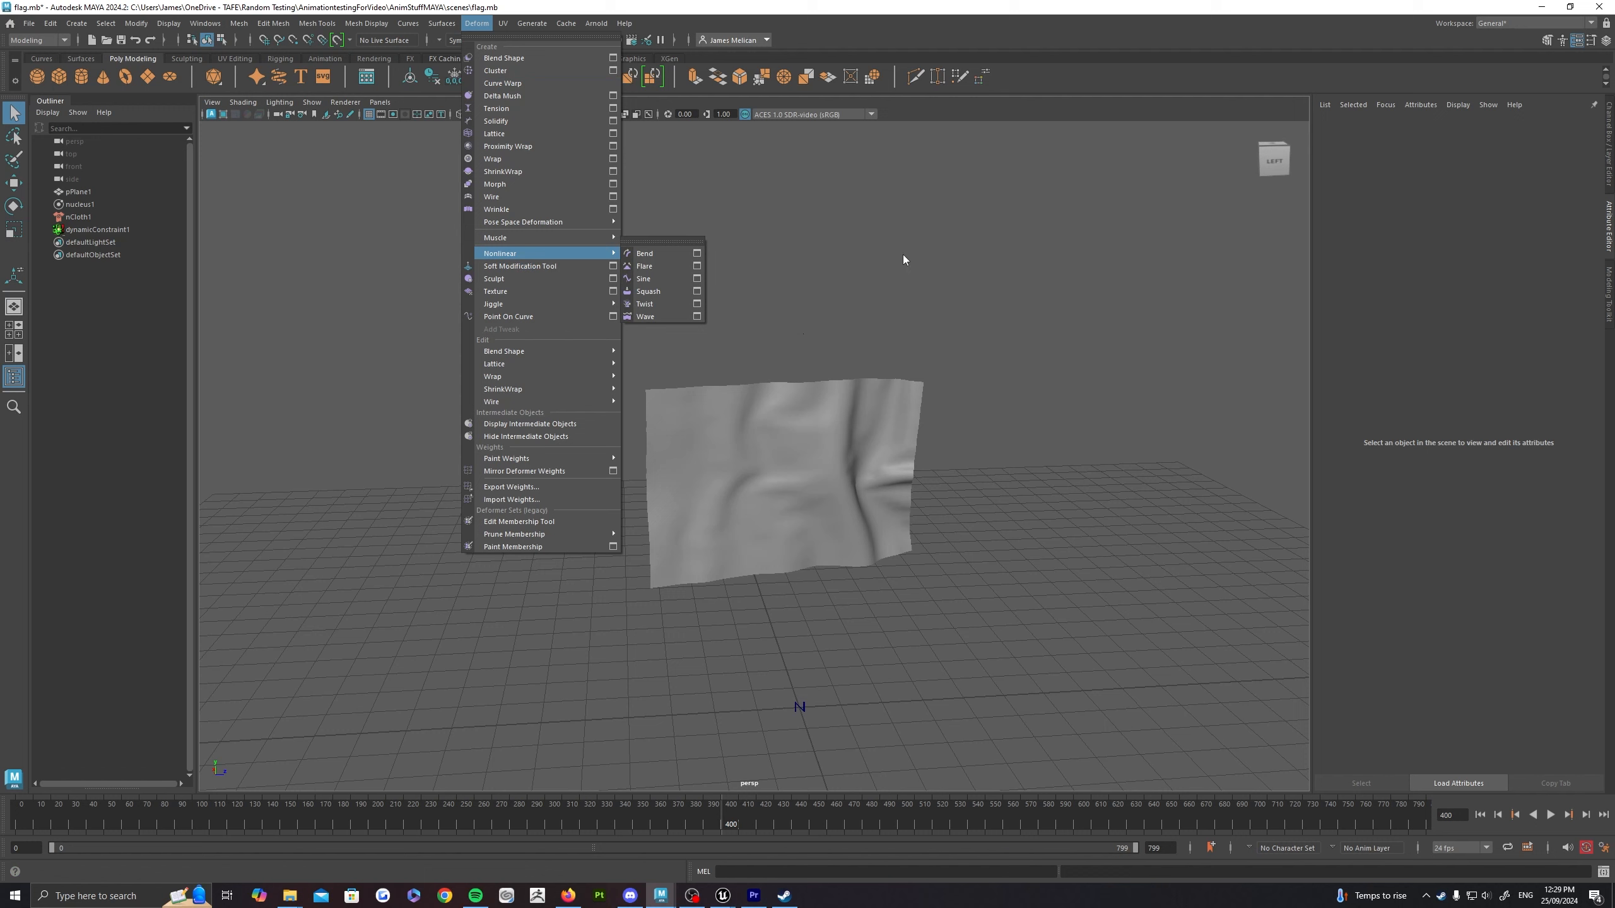
left_click(873, 368)
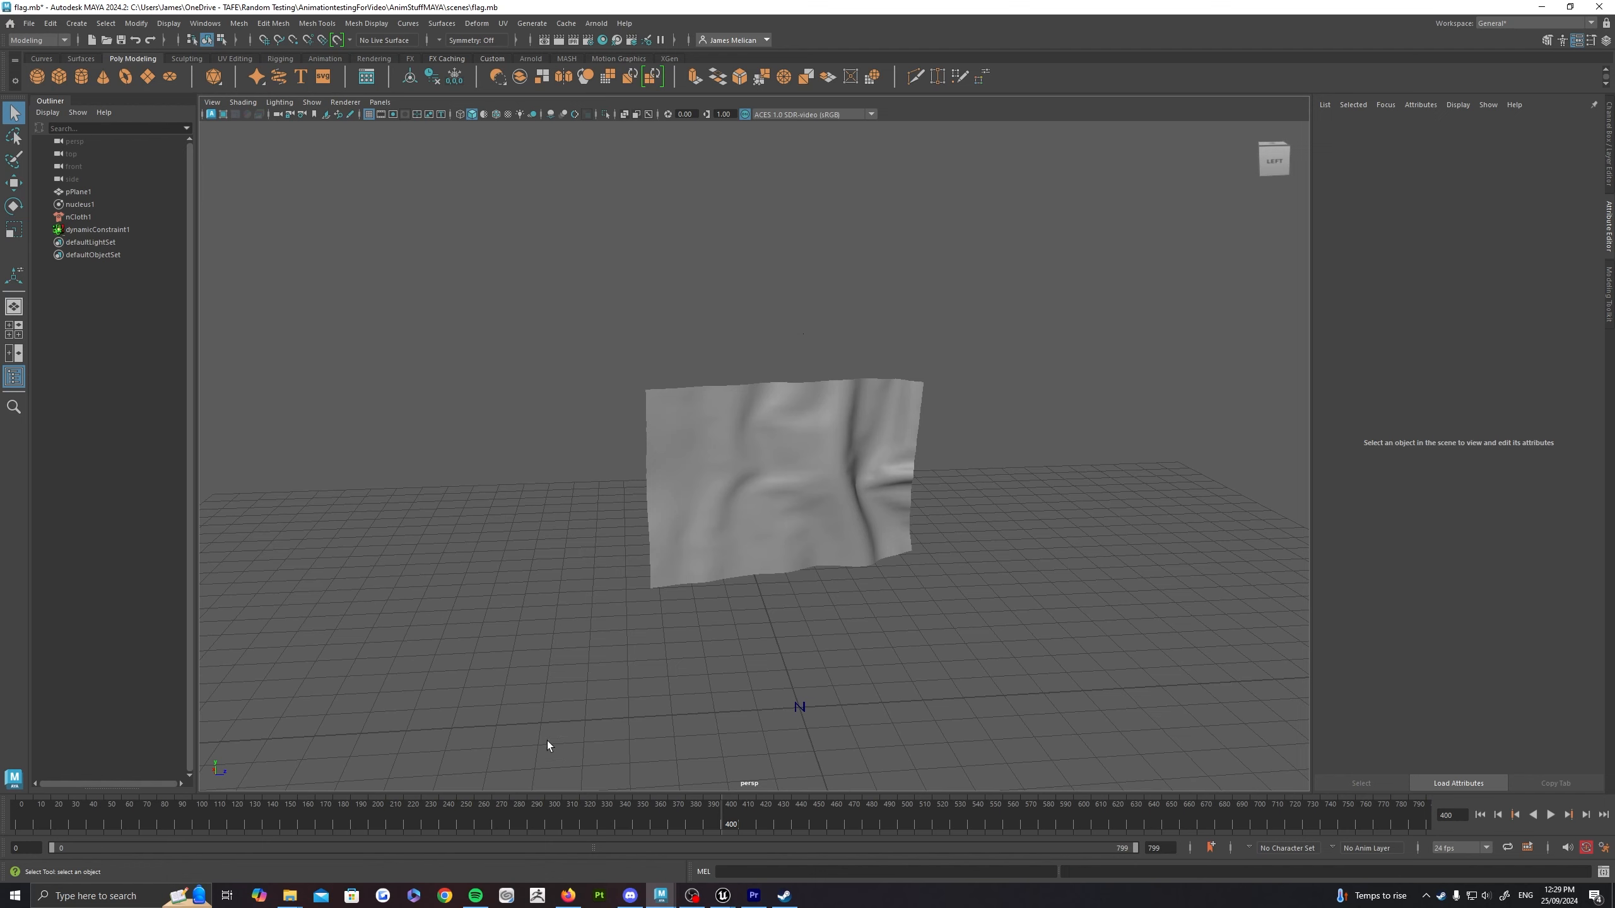
Step: Rewind the timeline to frame 0 and inspect the flag plane
left_click_drag(593, 815, 14, 811)
left_click_drag(591, 469, 644, 463, "alt")
left_click(785, 442)
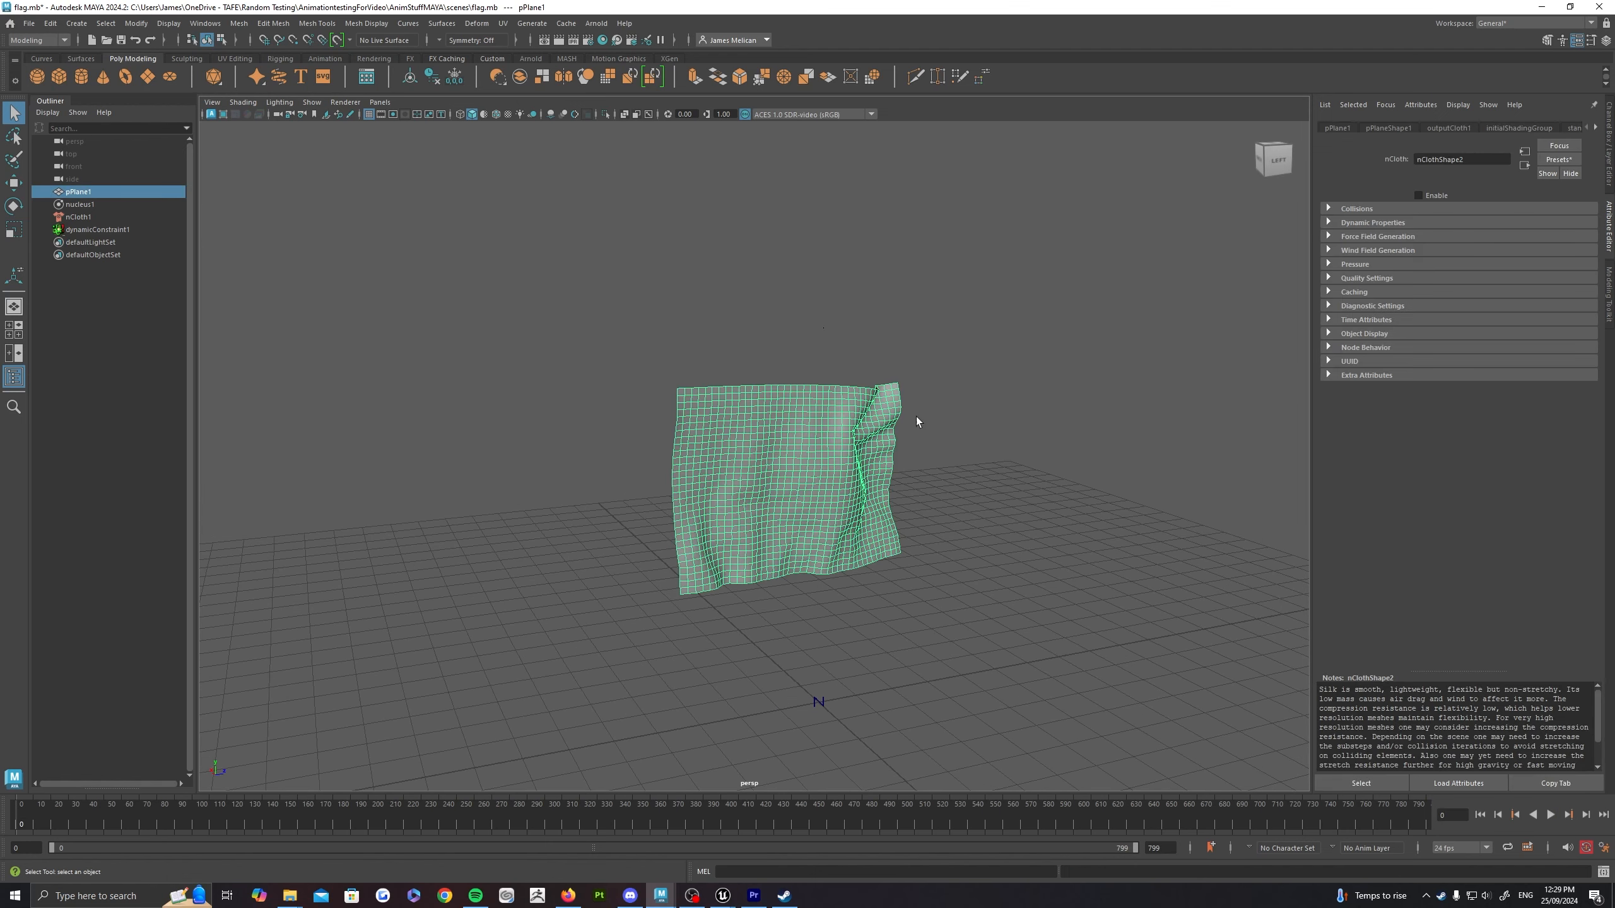
mouse_move(916, 421)
left_mouse_down("alt")
mouse_move(938, 439)
mouse_move(893, 445)
left_mouse_up("alt")
left_click(935, 440)
left_click(829, 454)
left_click(965, 359)
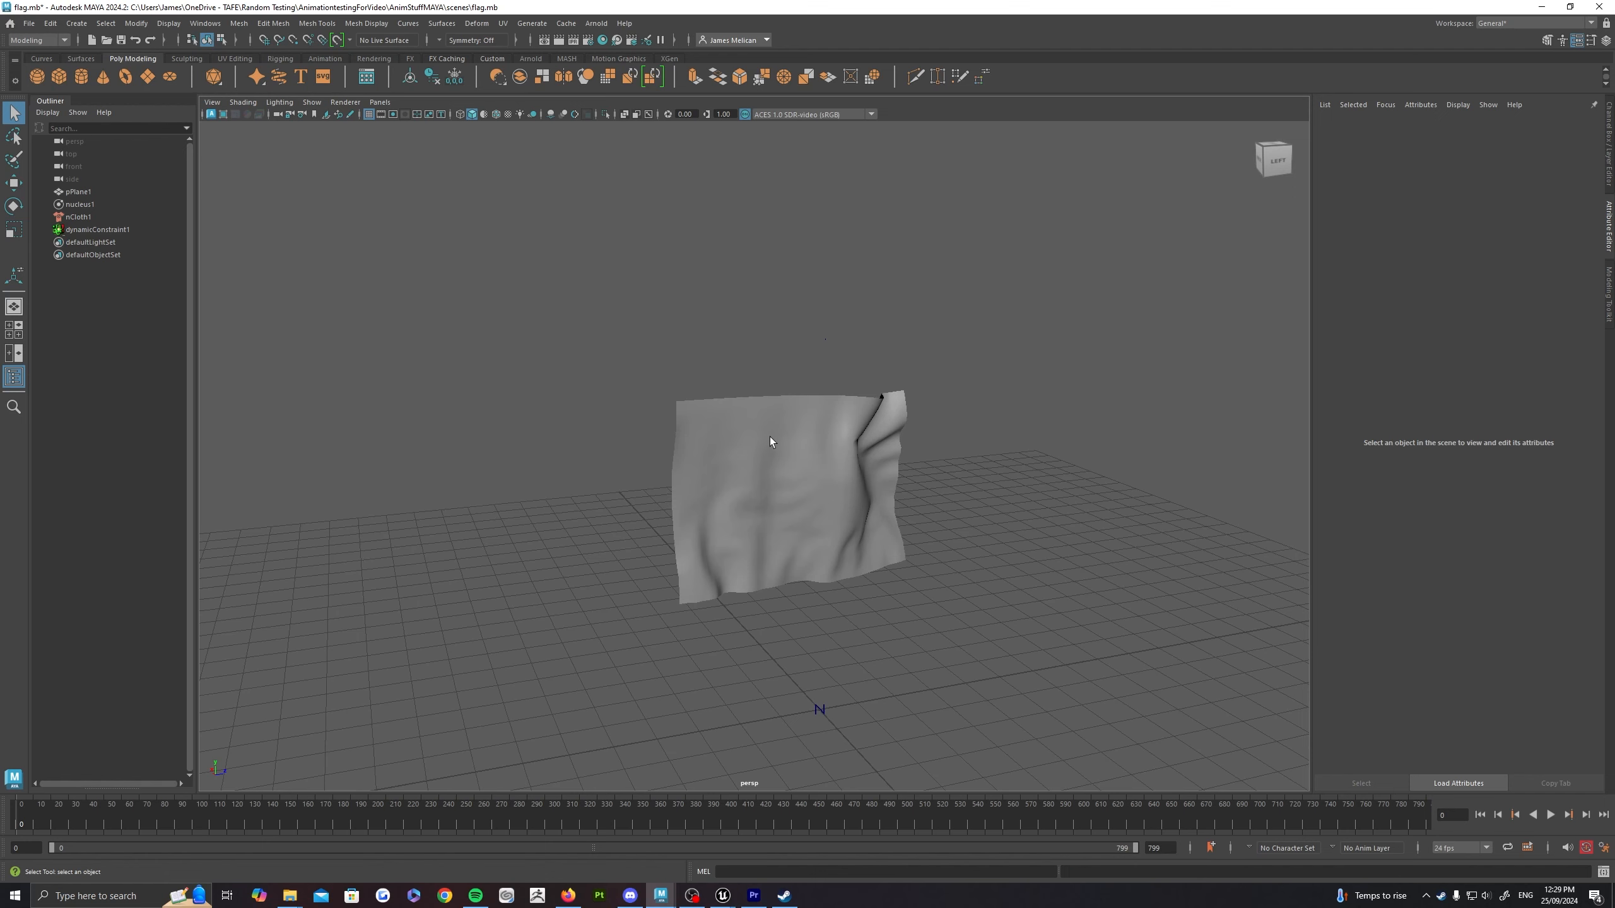
left_click(595, 23)
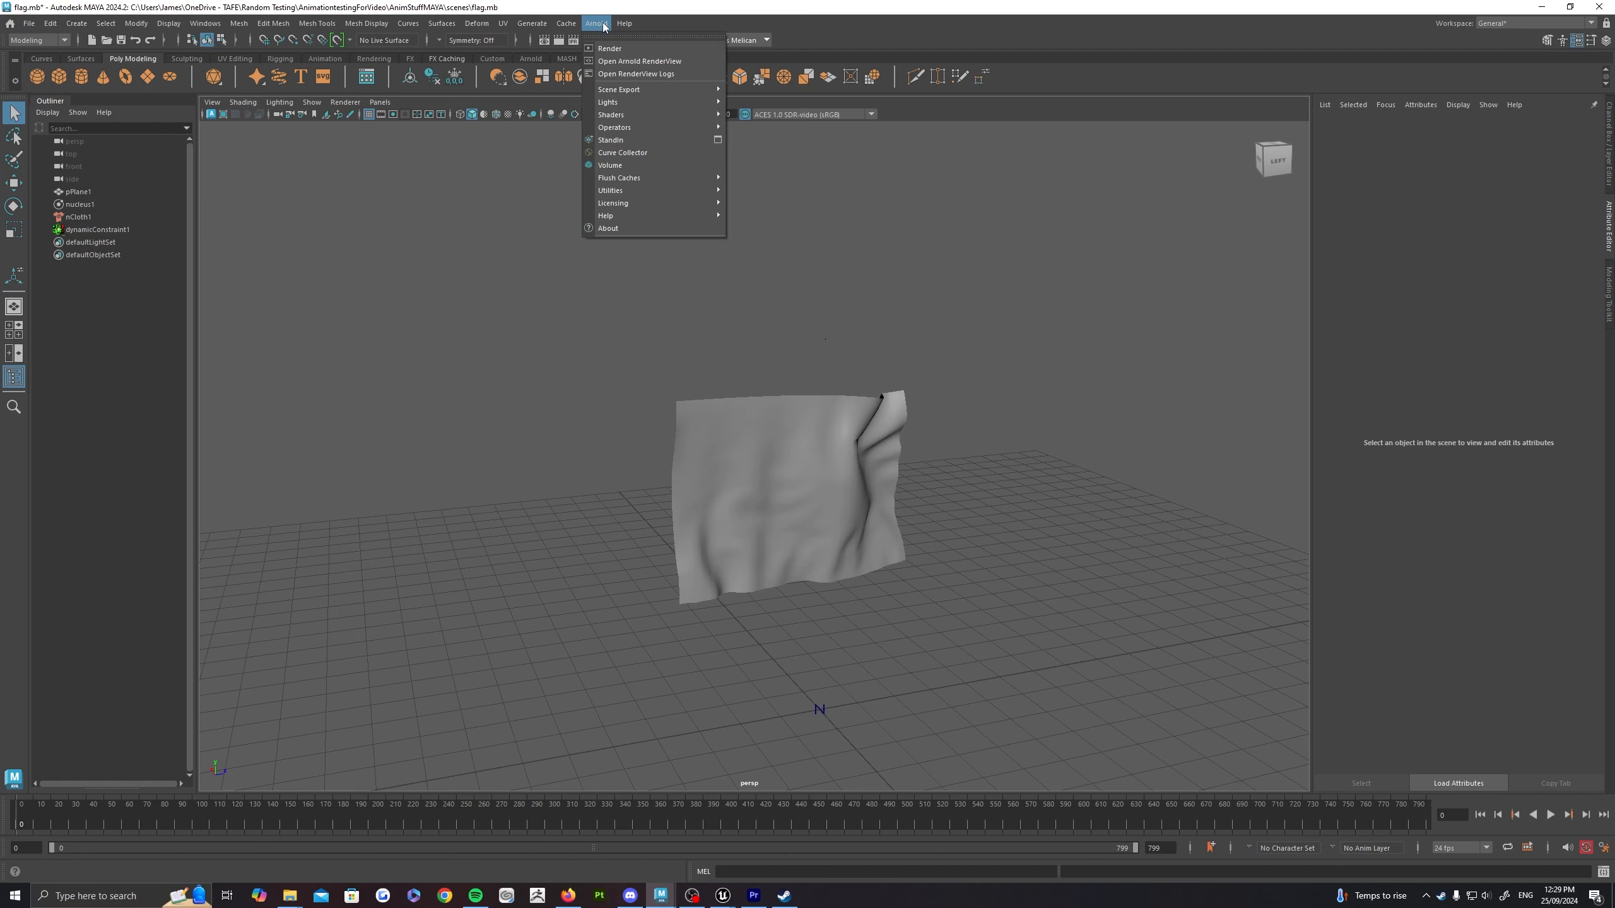
left_click(602, 23)
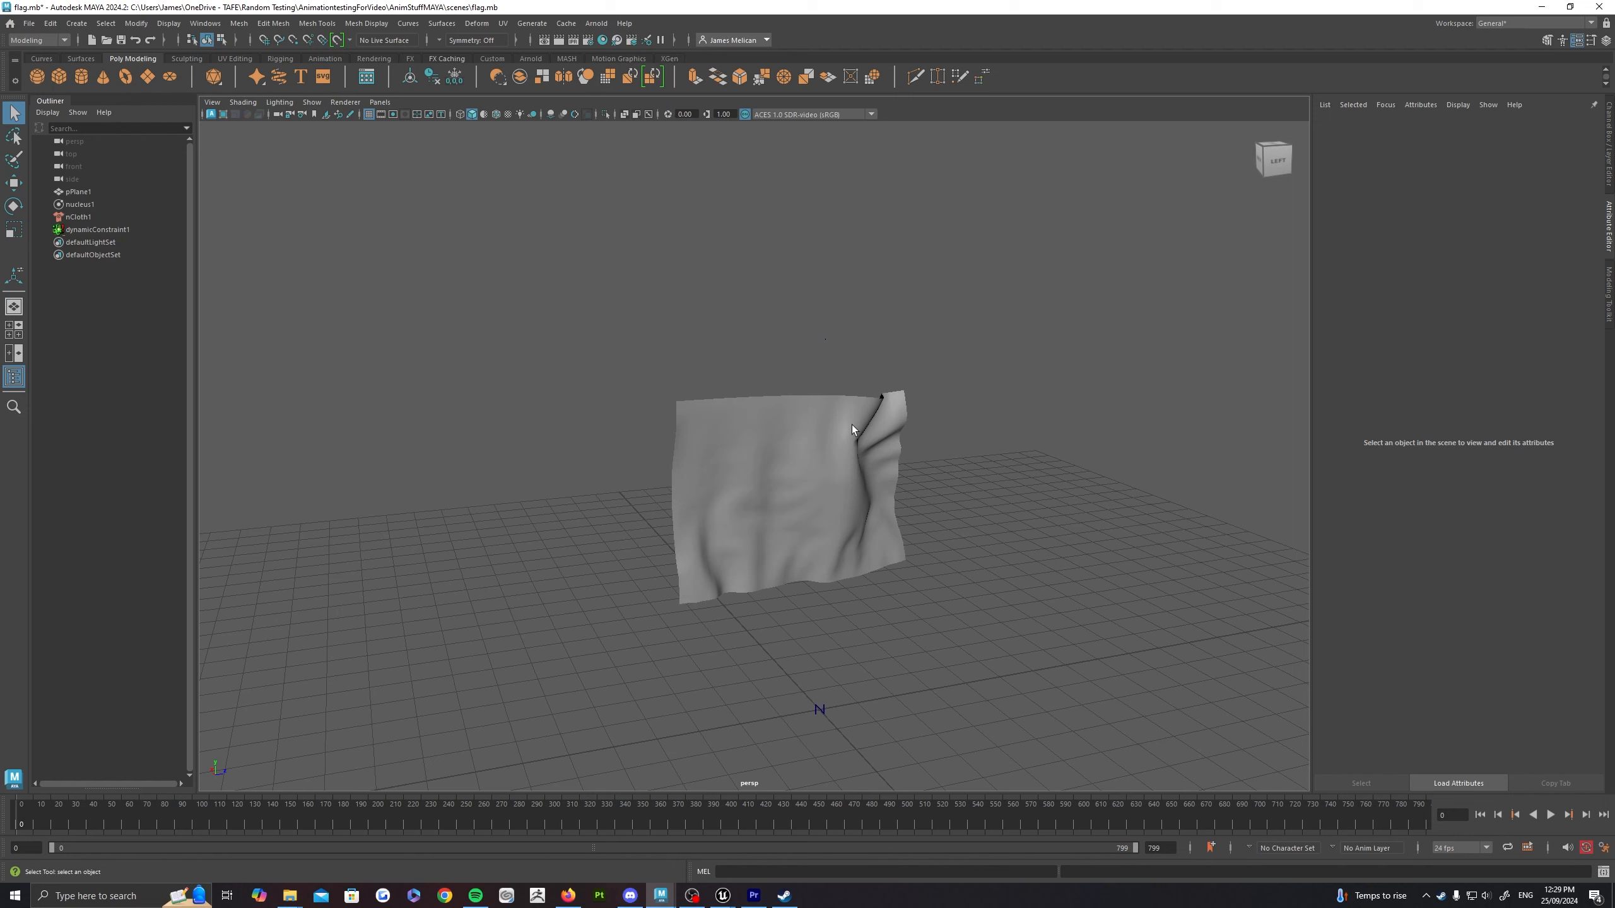
left_click(787, 464)
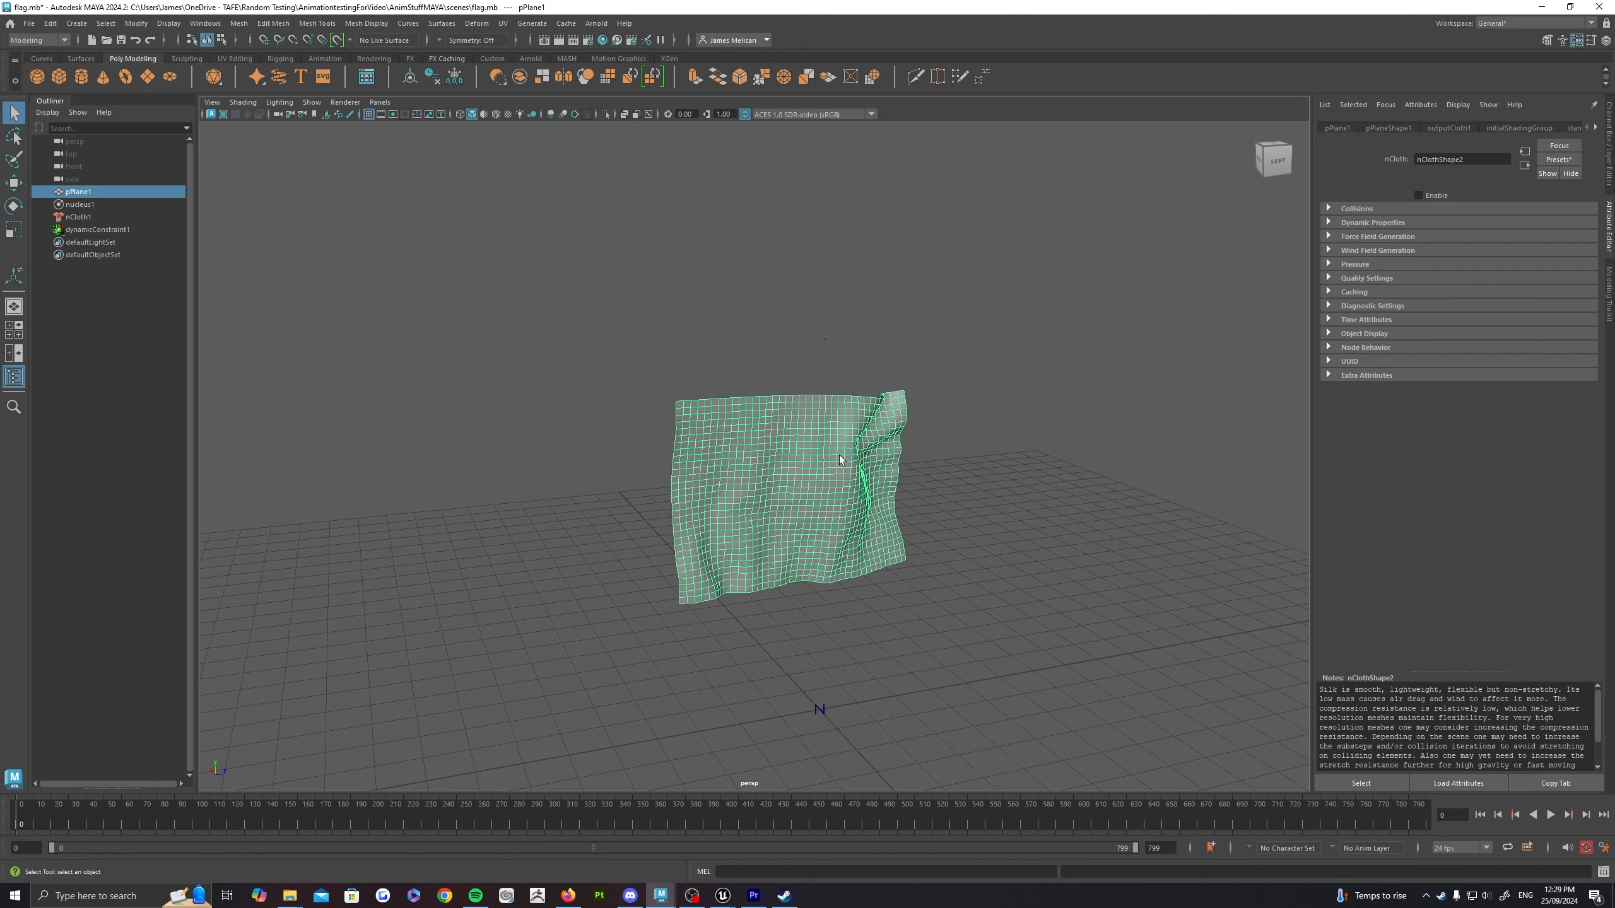
mouse_move(900, 413)
left_mouse_down("alt")
mouse_move(880, 364)
mouse_move(922, 354)
mouse_move(958, 372)
left_mouse_up("alt")
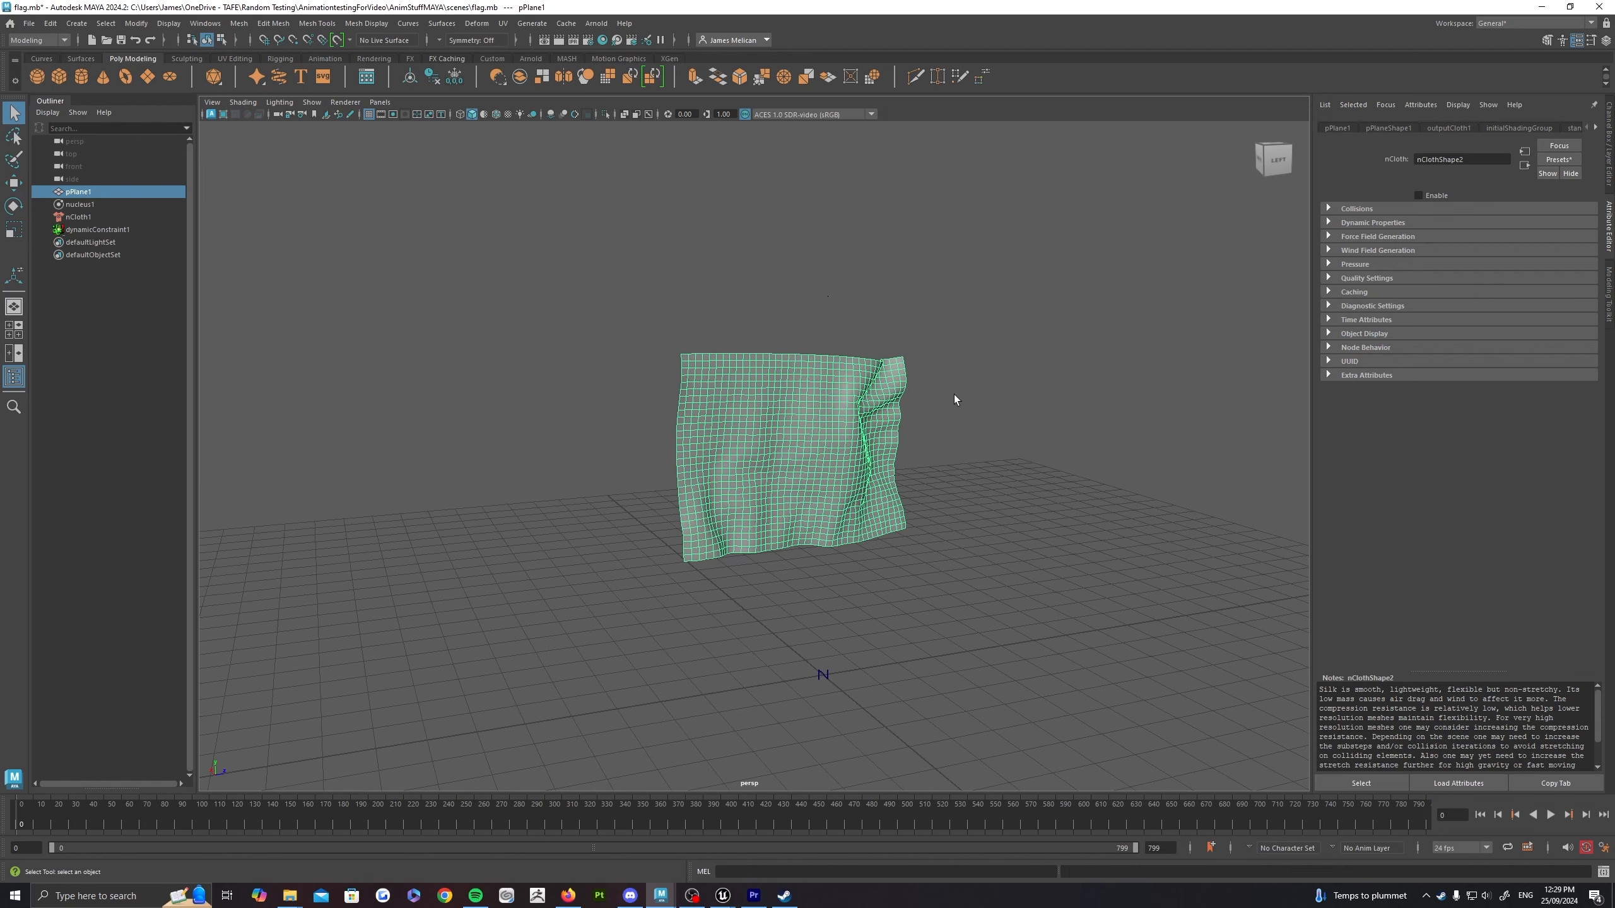
left_click(930, 413)
scroll(937, 459, "up", 4)
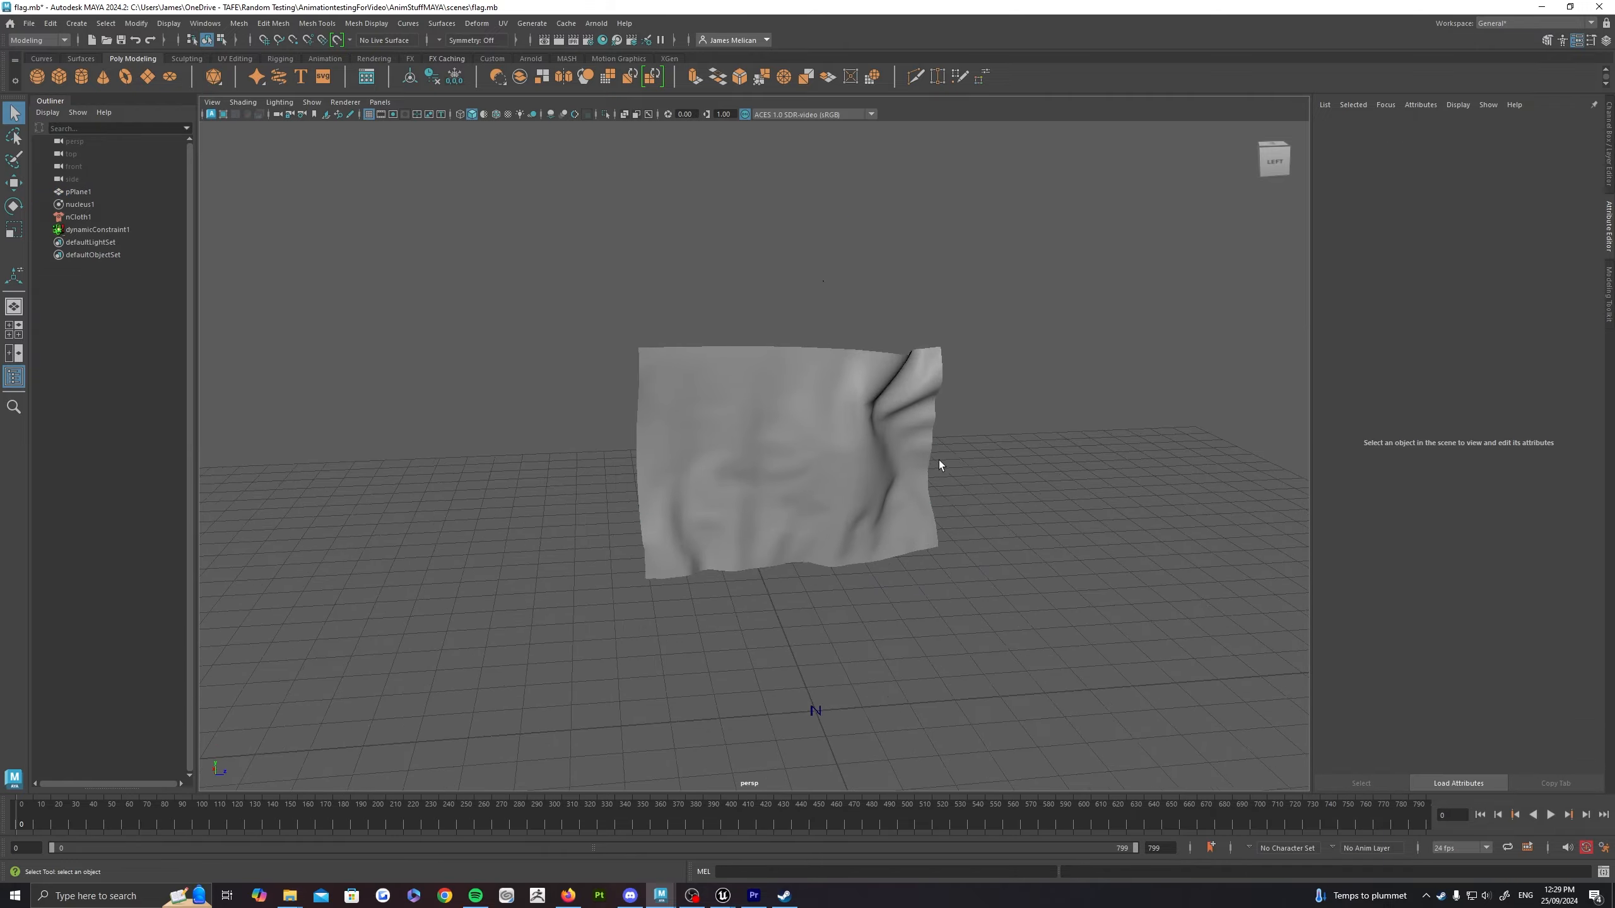
Step: Play the cloth simulation with the flag plane selected, then stop it and return the timeline to frame 0
left_click(784, 444)
key("alt+v")
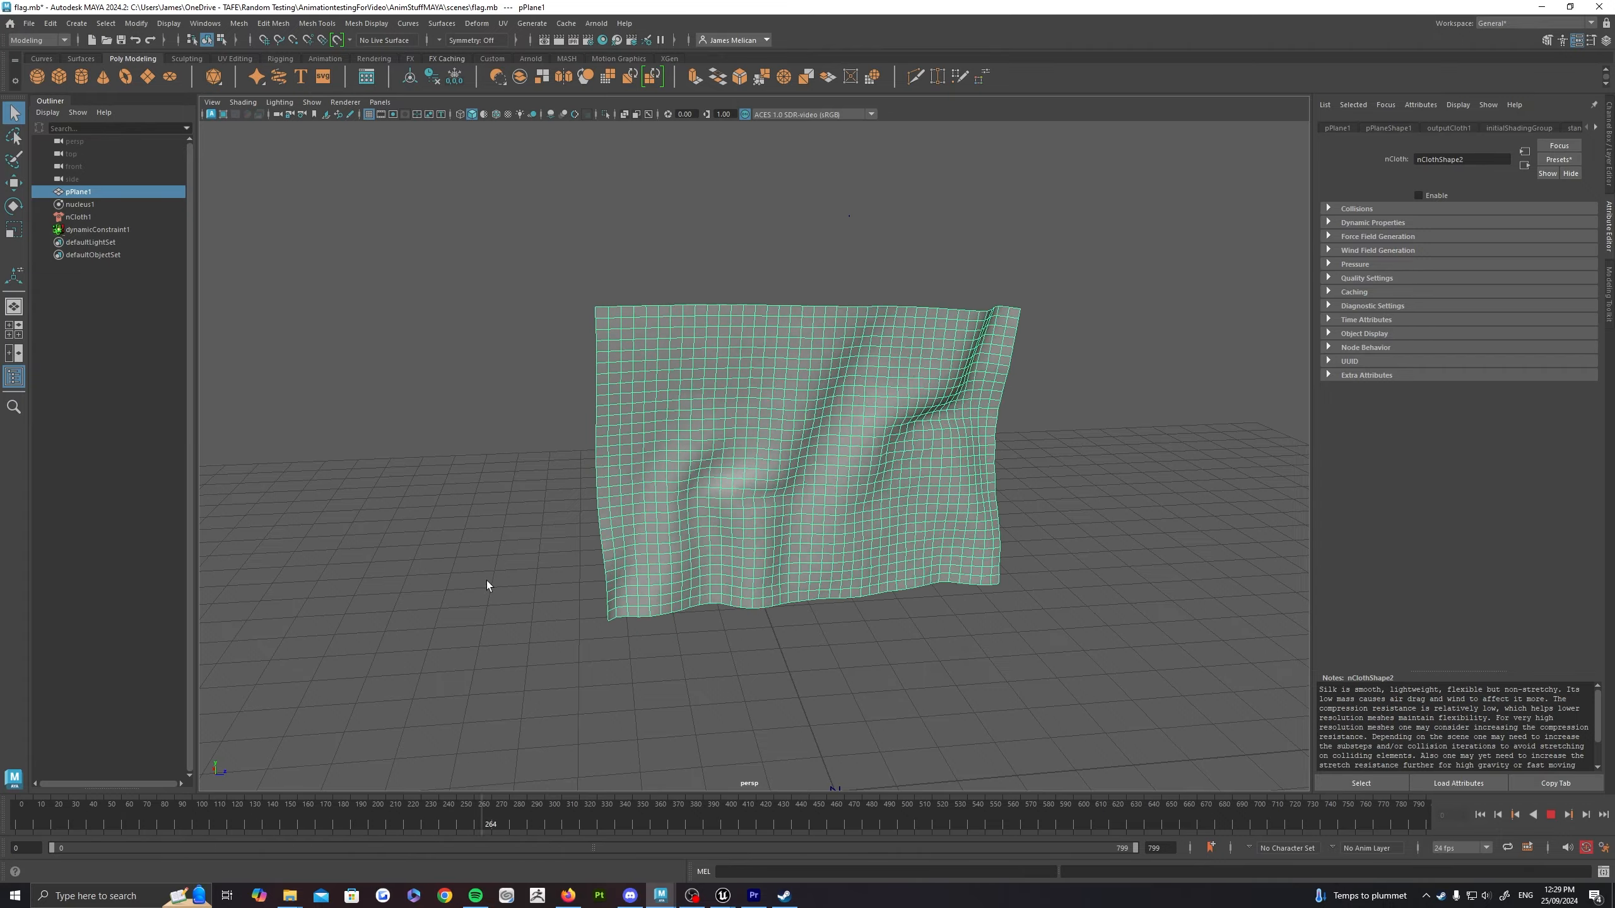
key("alt+v")
left_click_drag(170, 815, 15, 815)
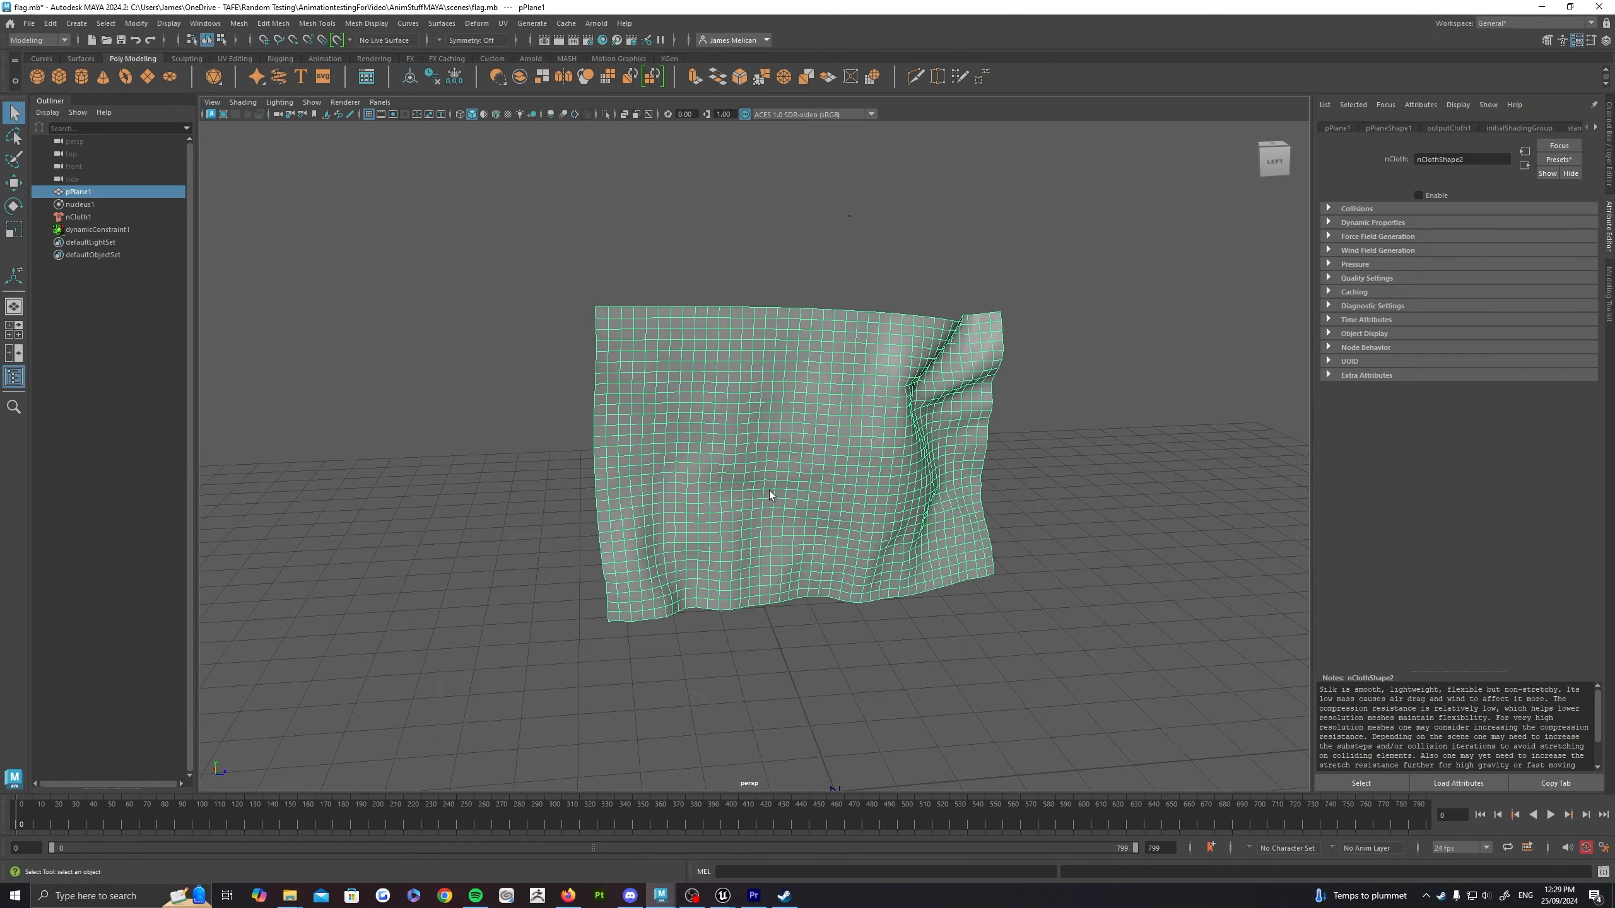
left_click_drag(772, 497, 937, 451, "alt")
middle_click_drag(936, 450, 962, 511, "alt")
left_click(1092, 486)
left_click_drag(1092, 486, 991, 469, "alt")
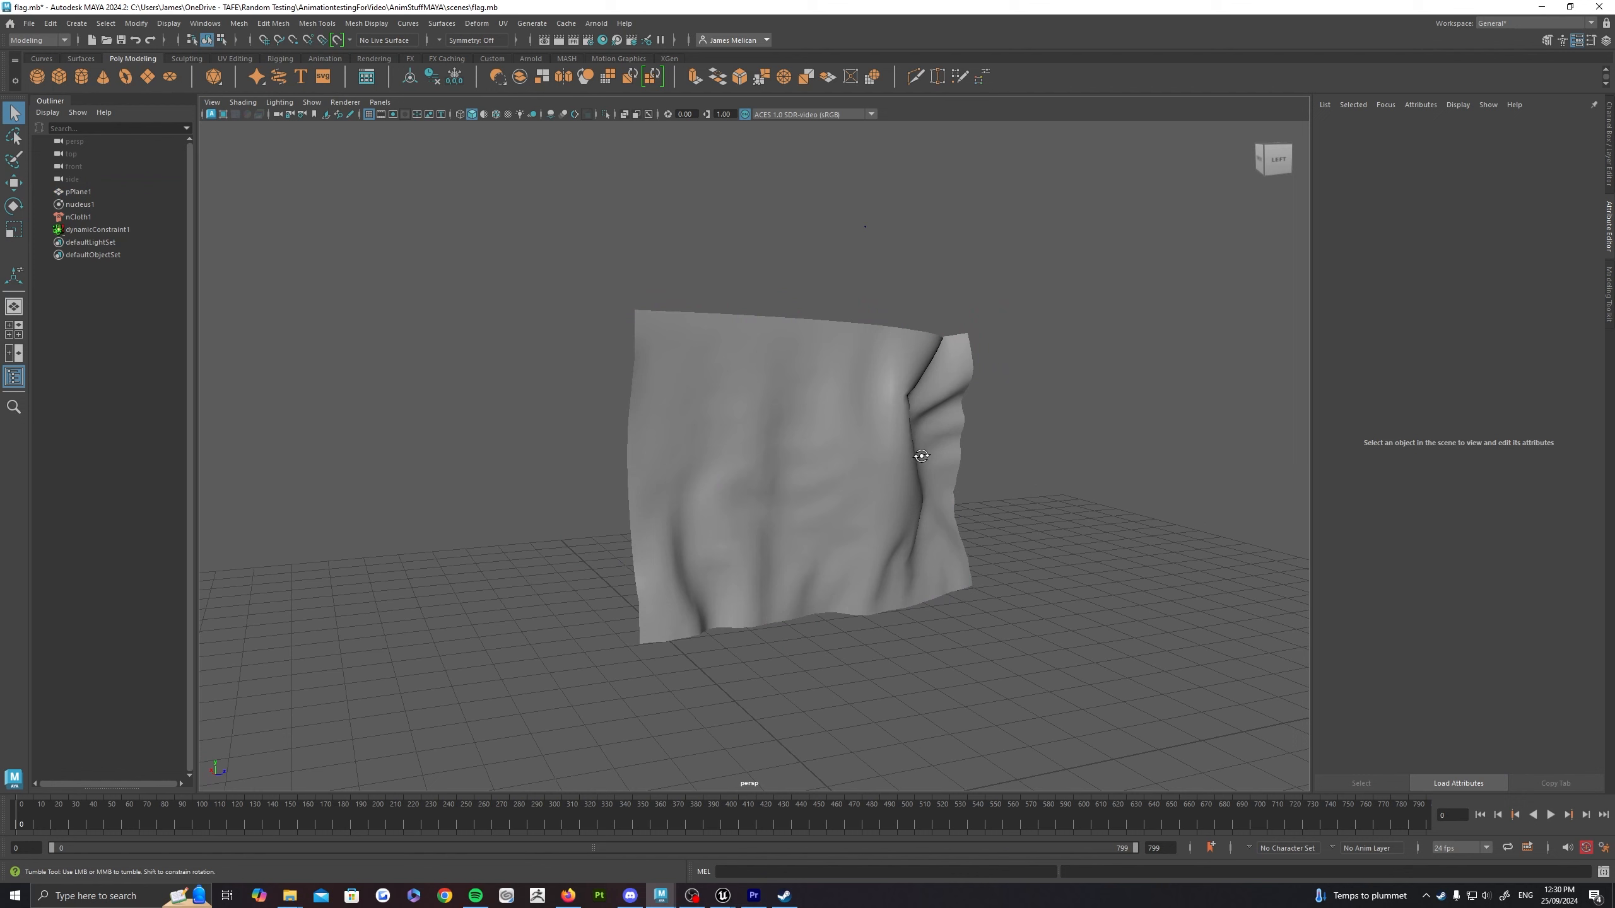
Step: Select the flag plane and open the options for exporting the selection to an Alembic cache
left_click(821, 369)
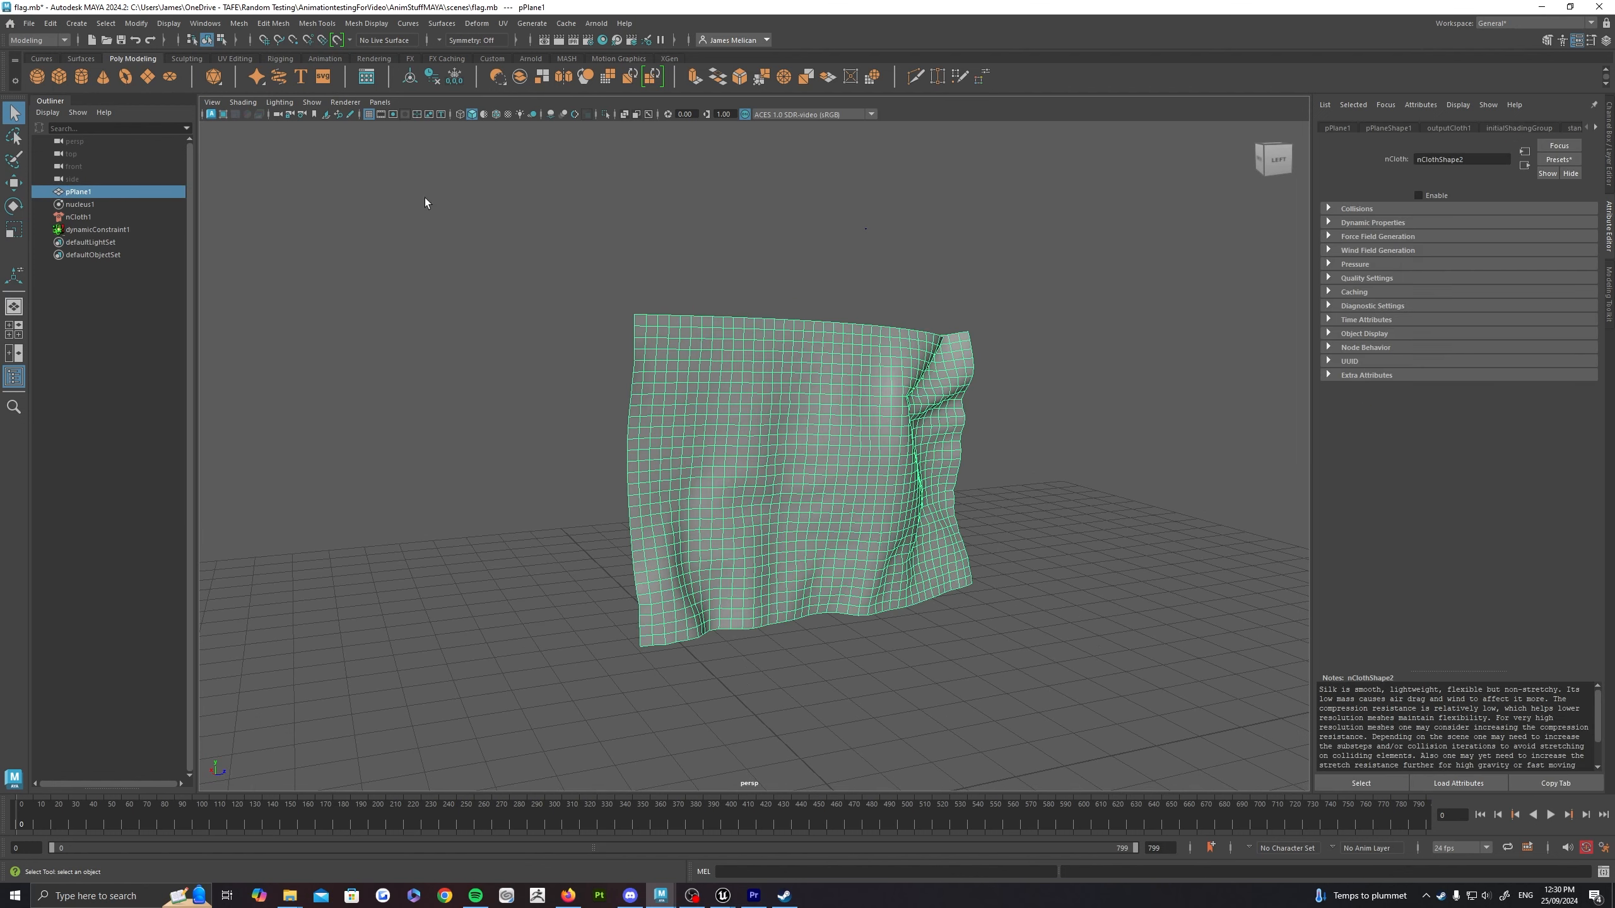
left_click(603, 23)
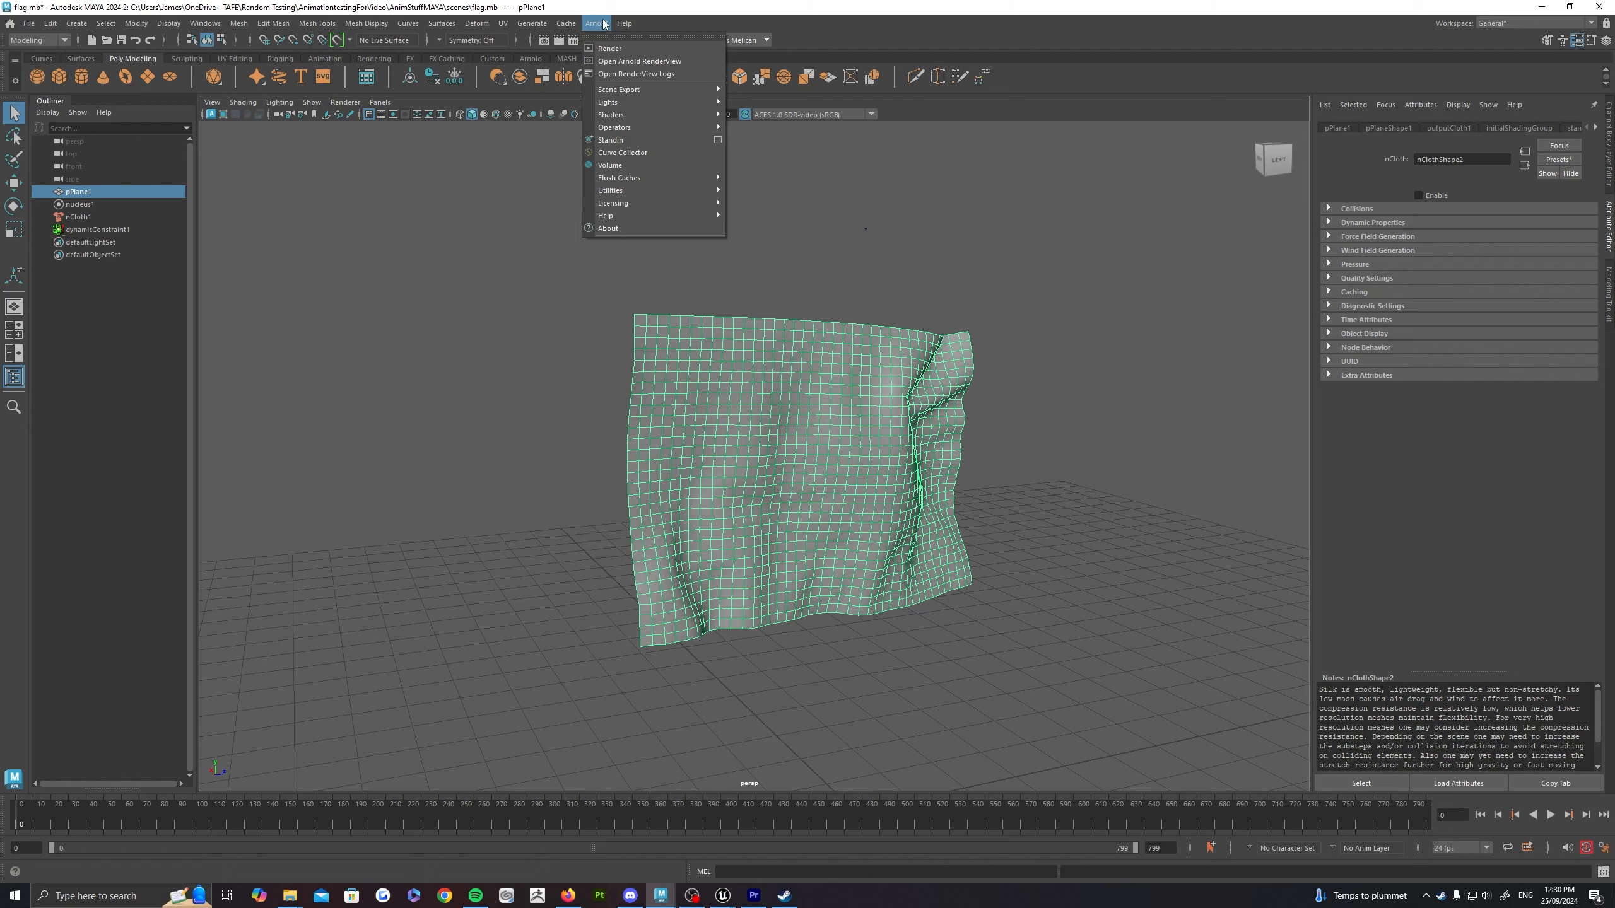
left_click(600, 23)
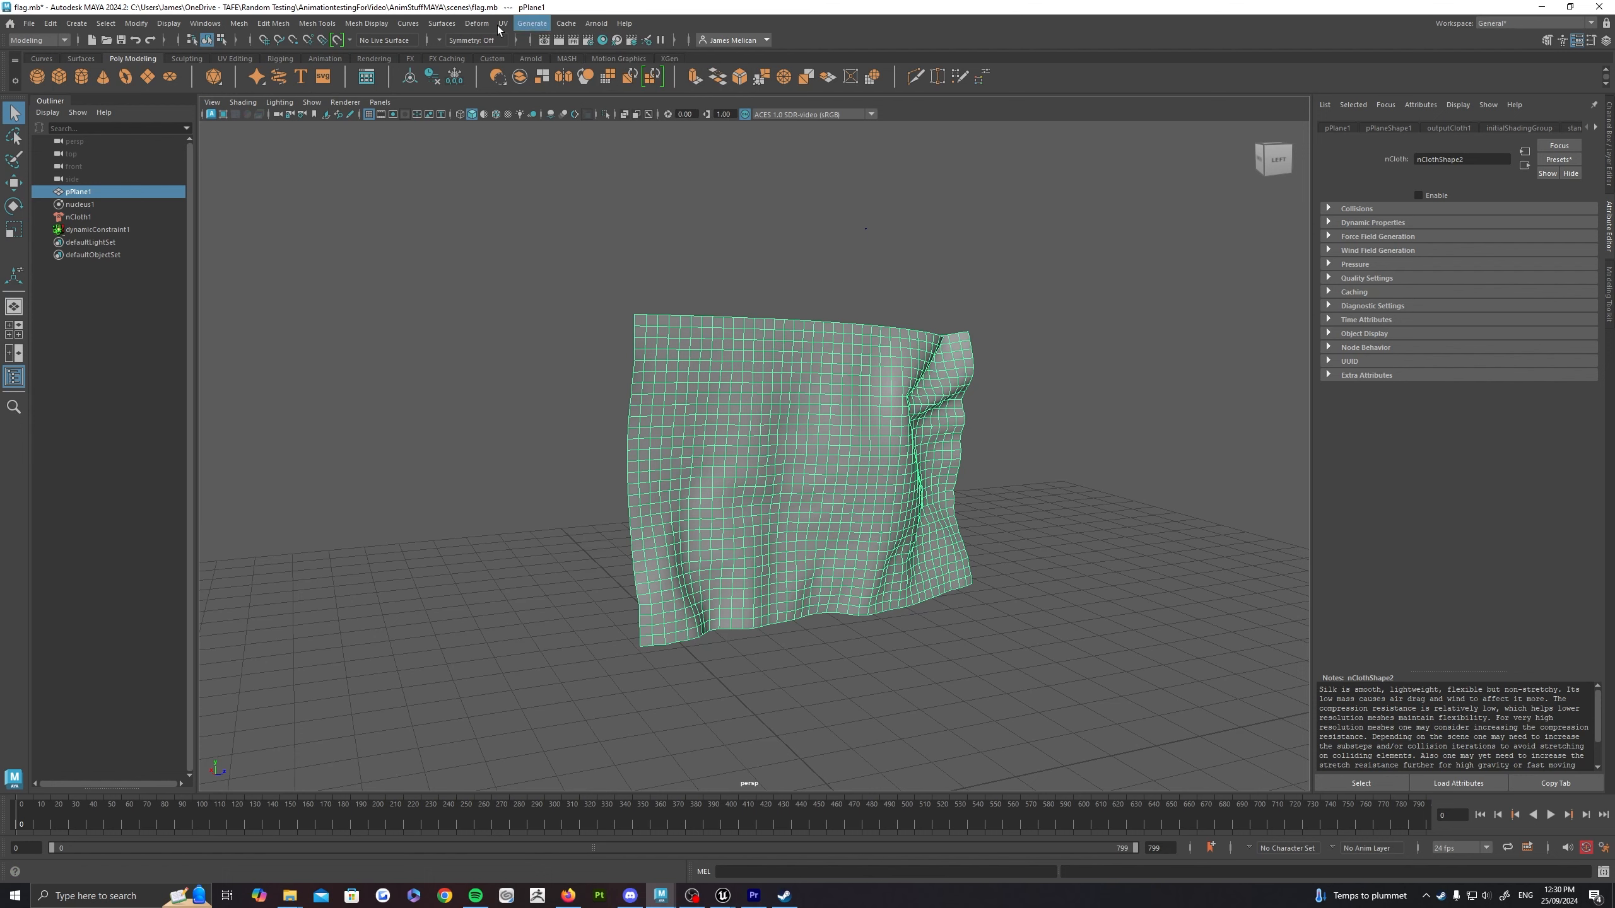
left_click(565, 26)
mouse_move(581, 48)
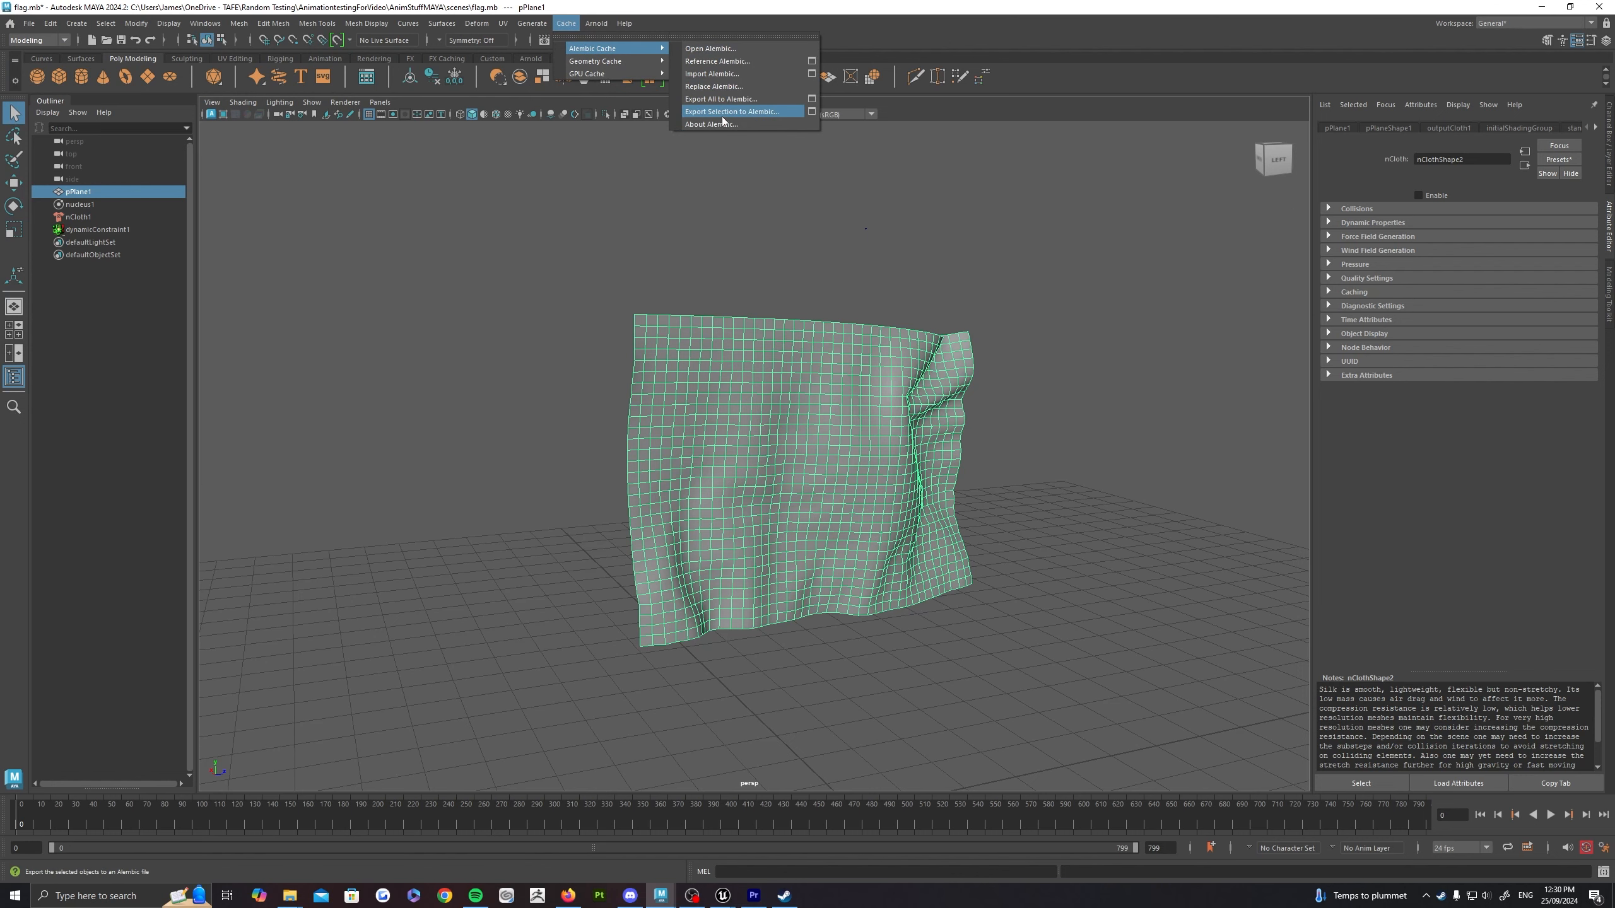
left_click(813, 111)
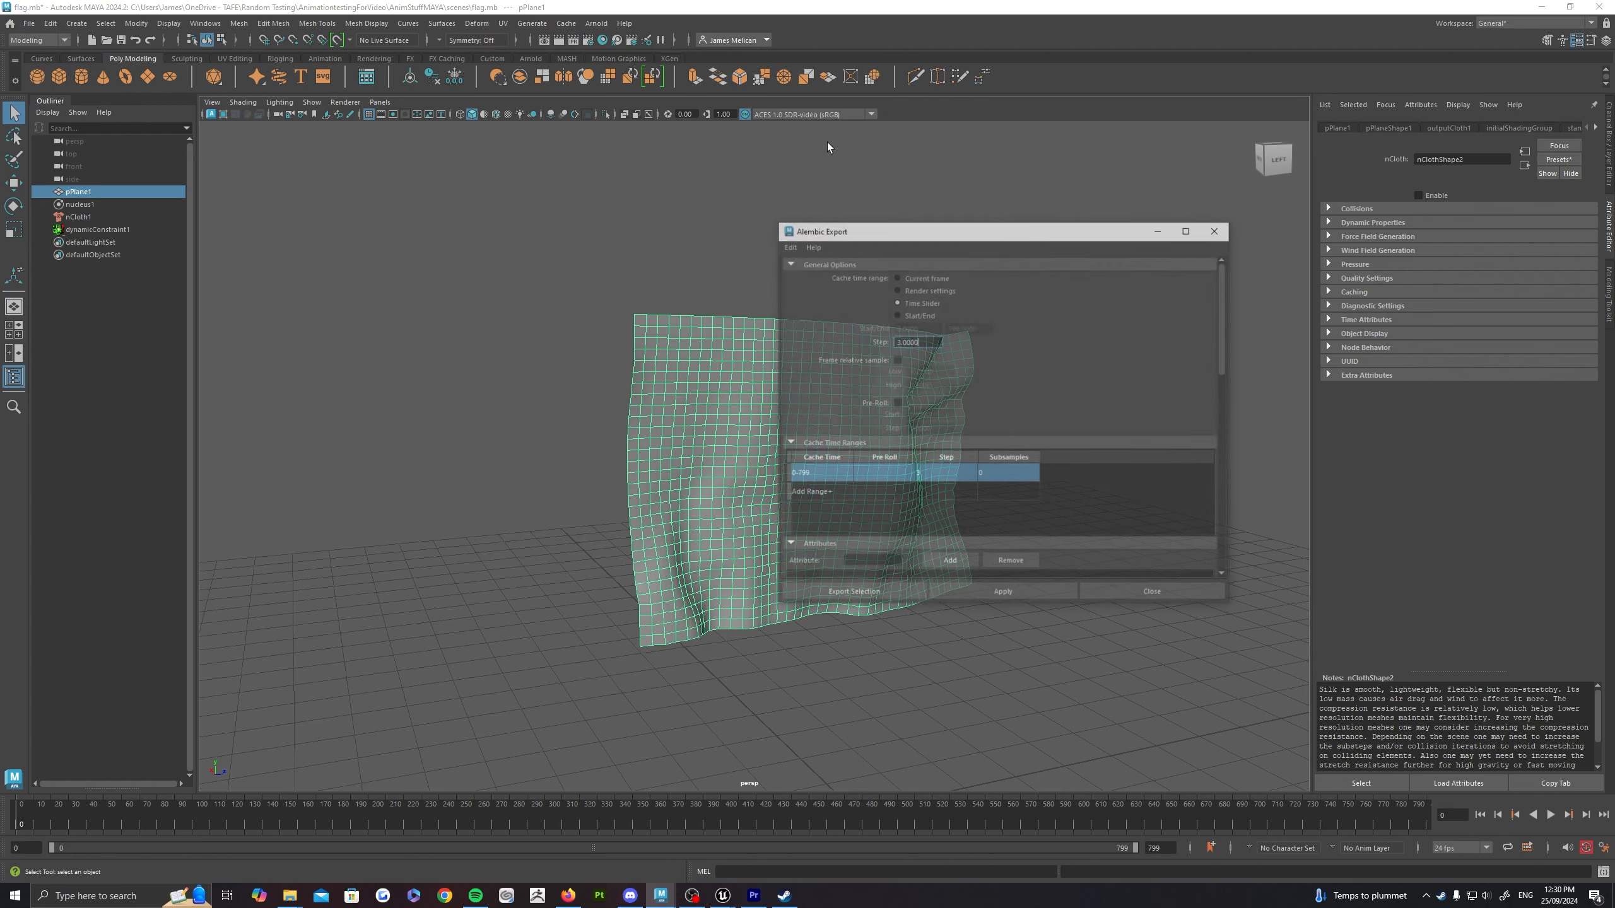
left_click_drag(990, 232, 1000, 168)
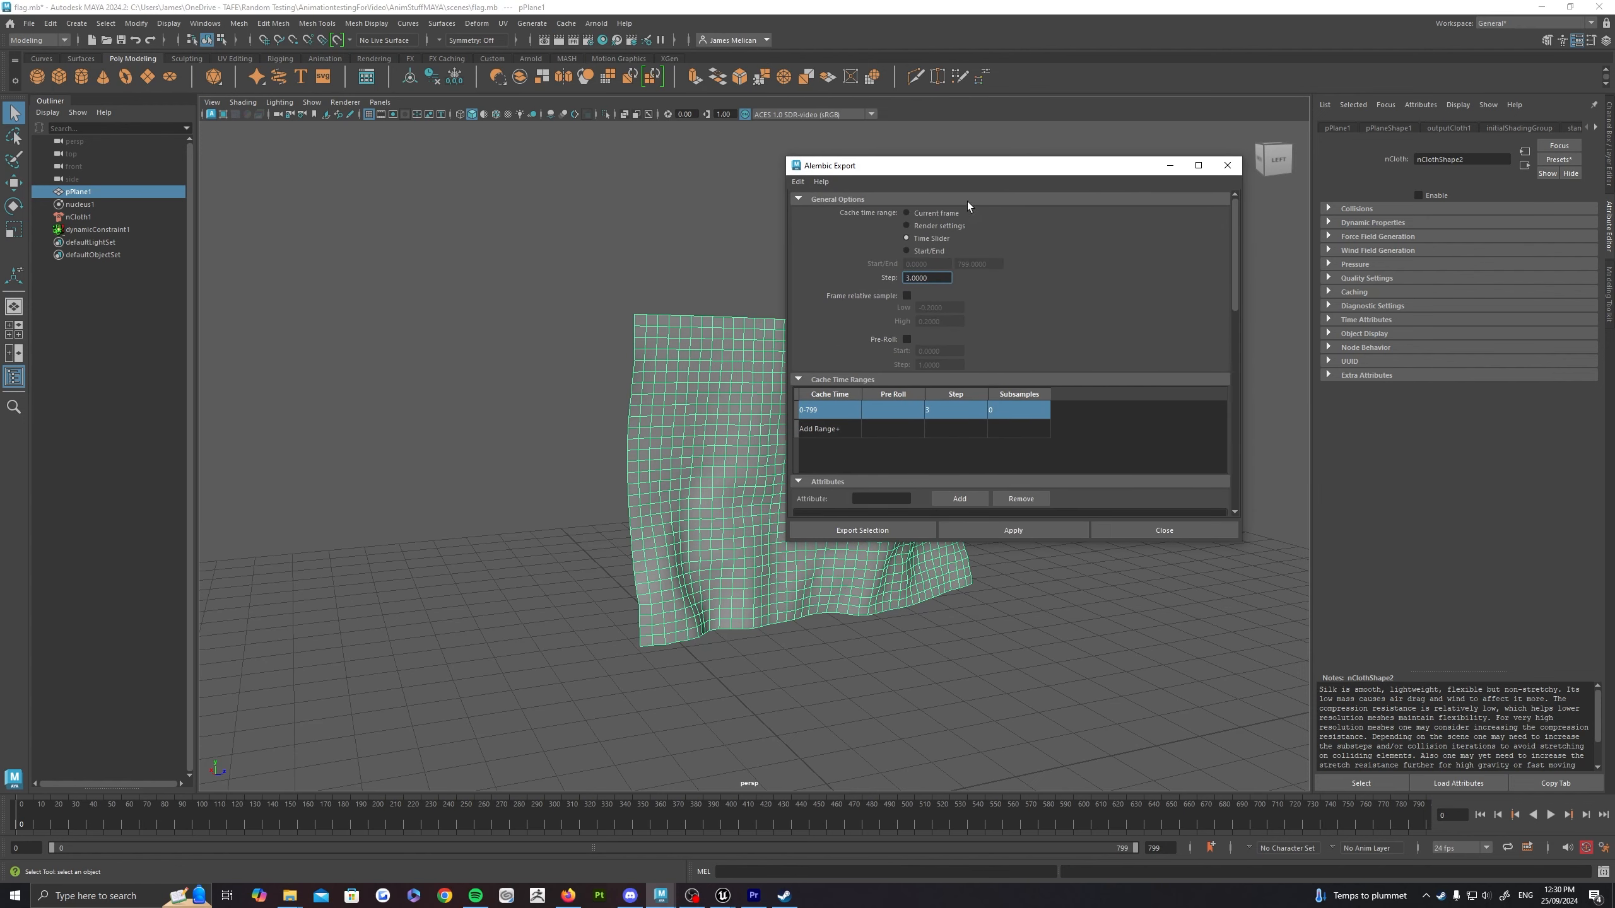
Step: Reset the Alembic export settings to their defaults
double_click(946, 278)
left_click(799, 182)
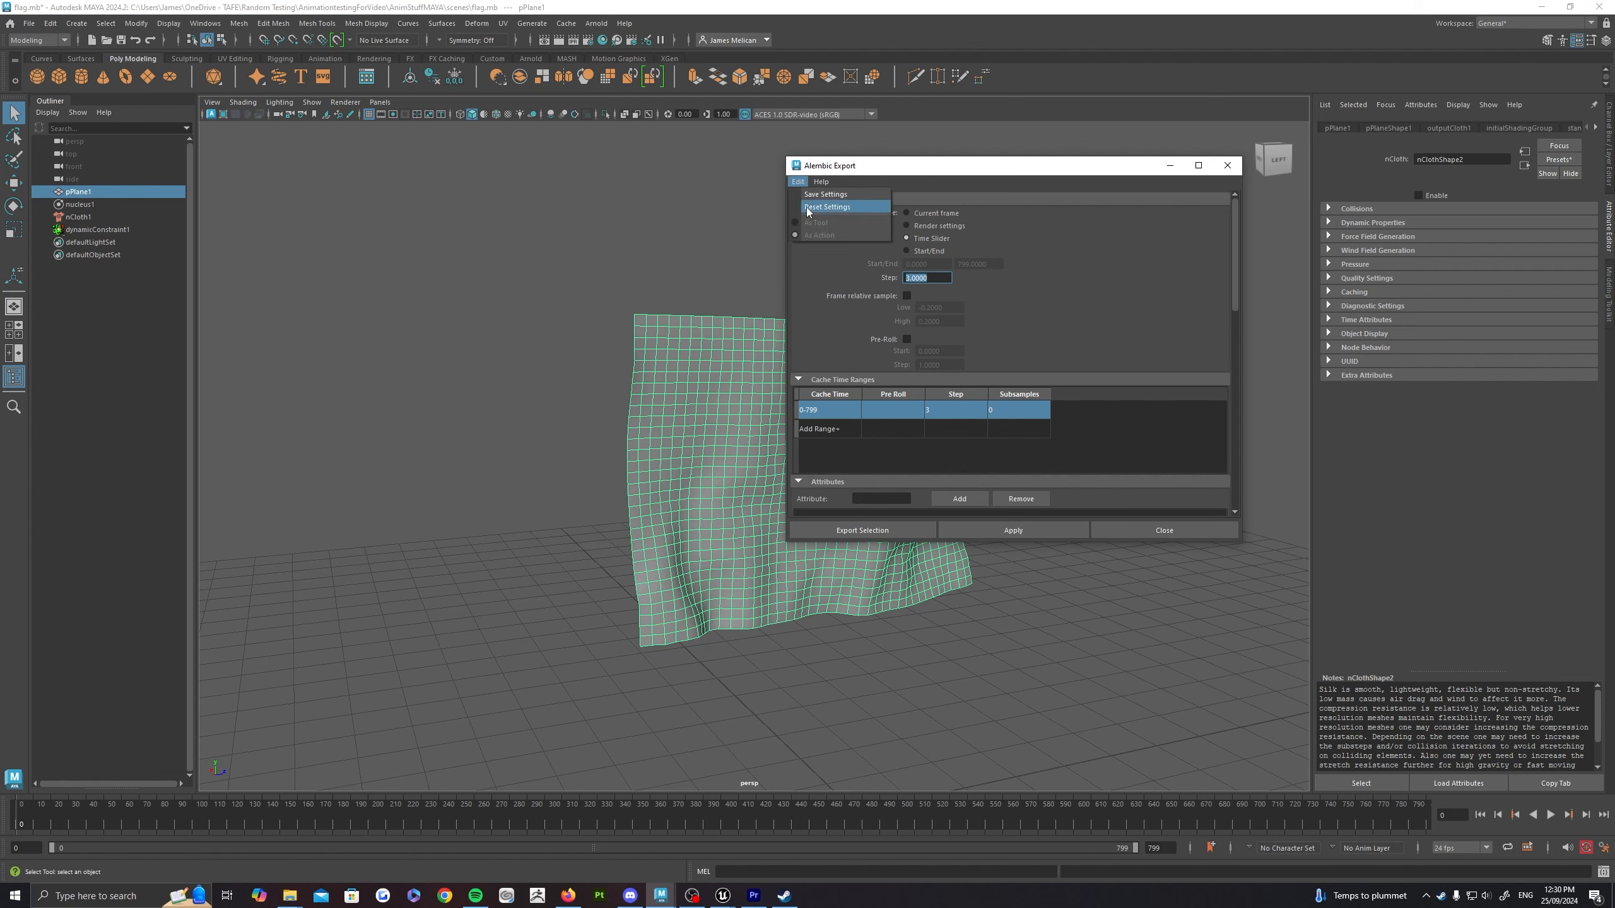
left_click(809, 208)
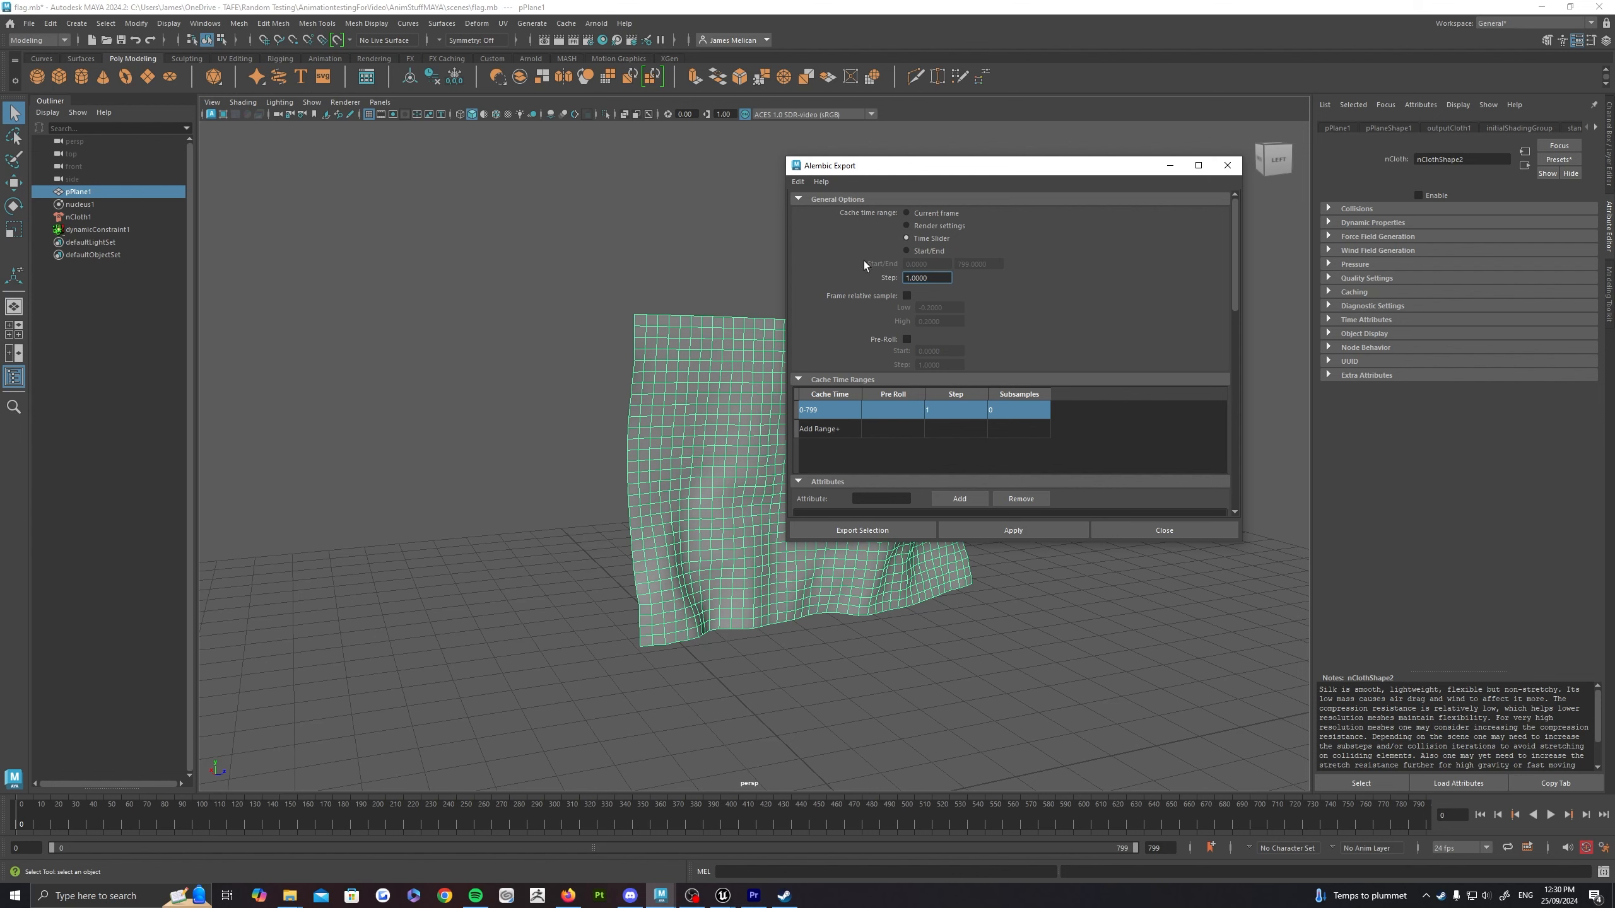
Step: Set the Alembic export step to 3 after trying 1, and scrub the timeline to frame 799
left_click_drag(944, 282, 859, 279)
left_click_drag(112, 826, 19, 818)
left_click(925, 277)
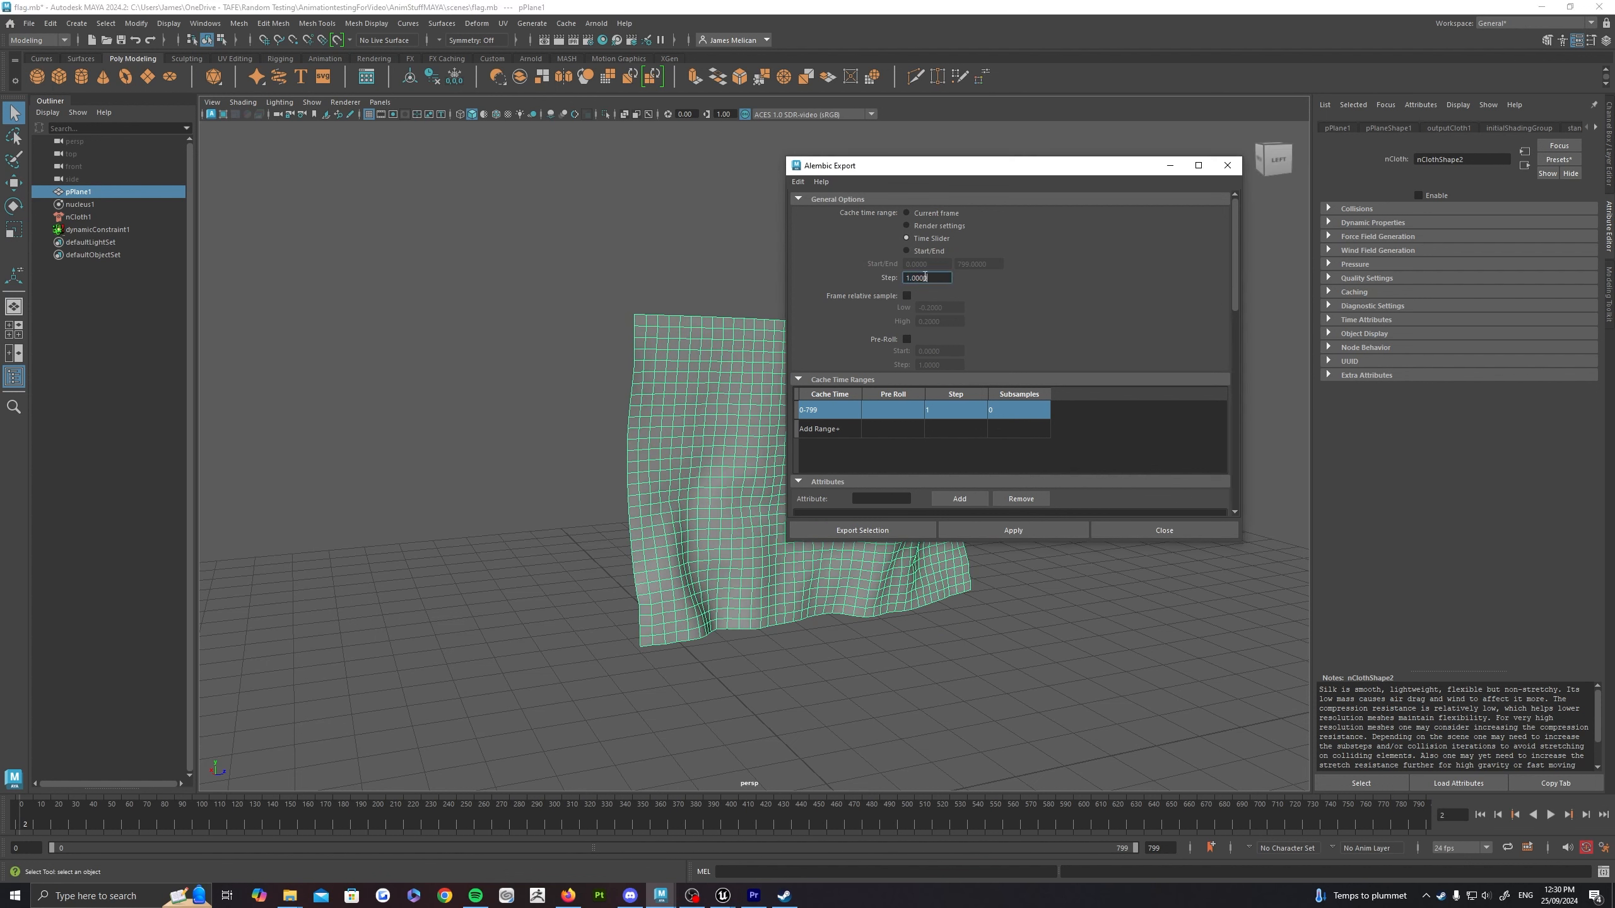
double_click(925, 277)
type("3")
key("Return")
double_click(940, 278)
type("1")
key("Return")
double_click(948, 275)
type("3")
left_click_drag(77, 826, 1388, 793)
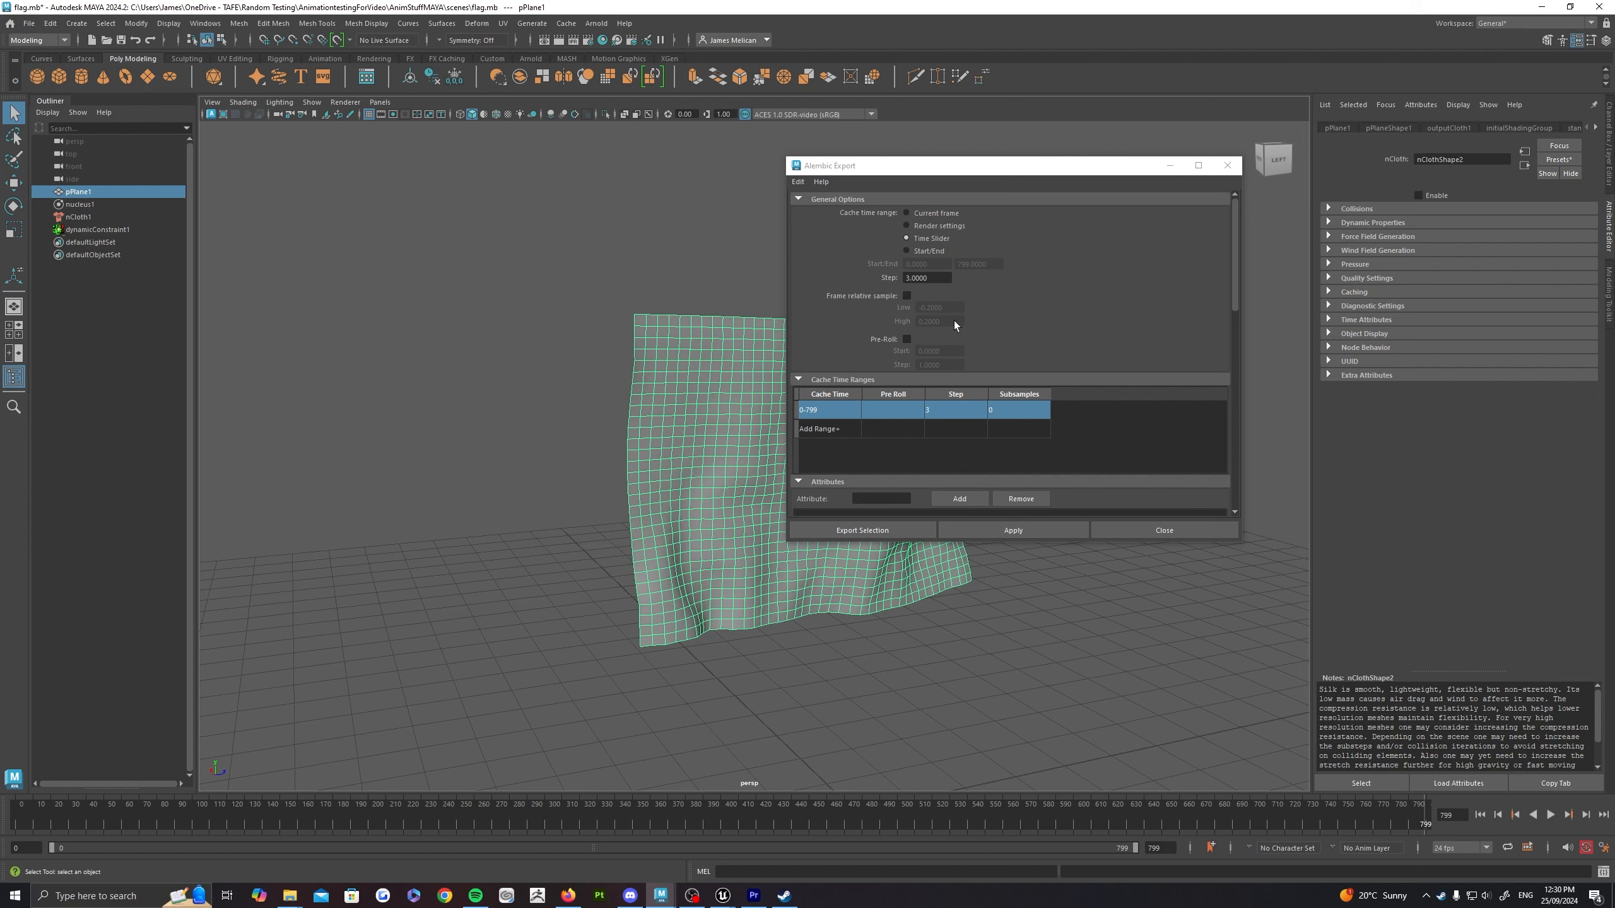
Step: Review the Alembic export options and enable UV Write in the advanced options
scroll(960, 295, "down", 10)
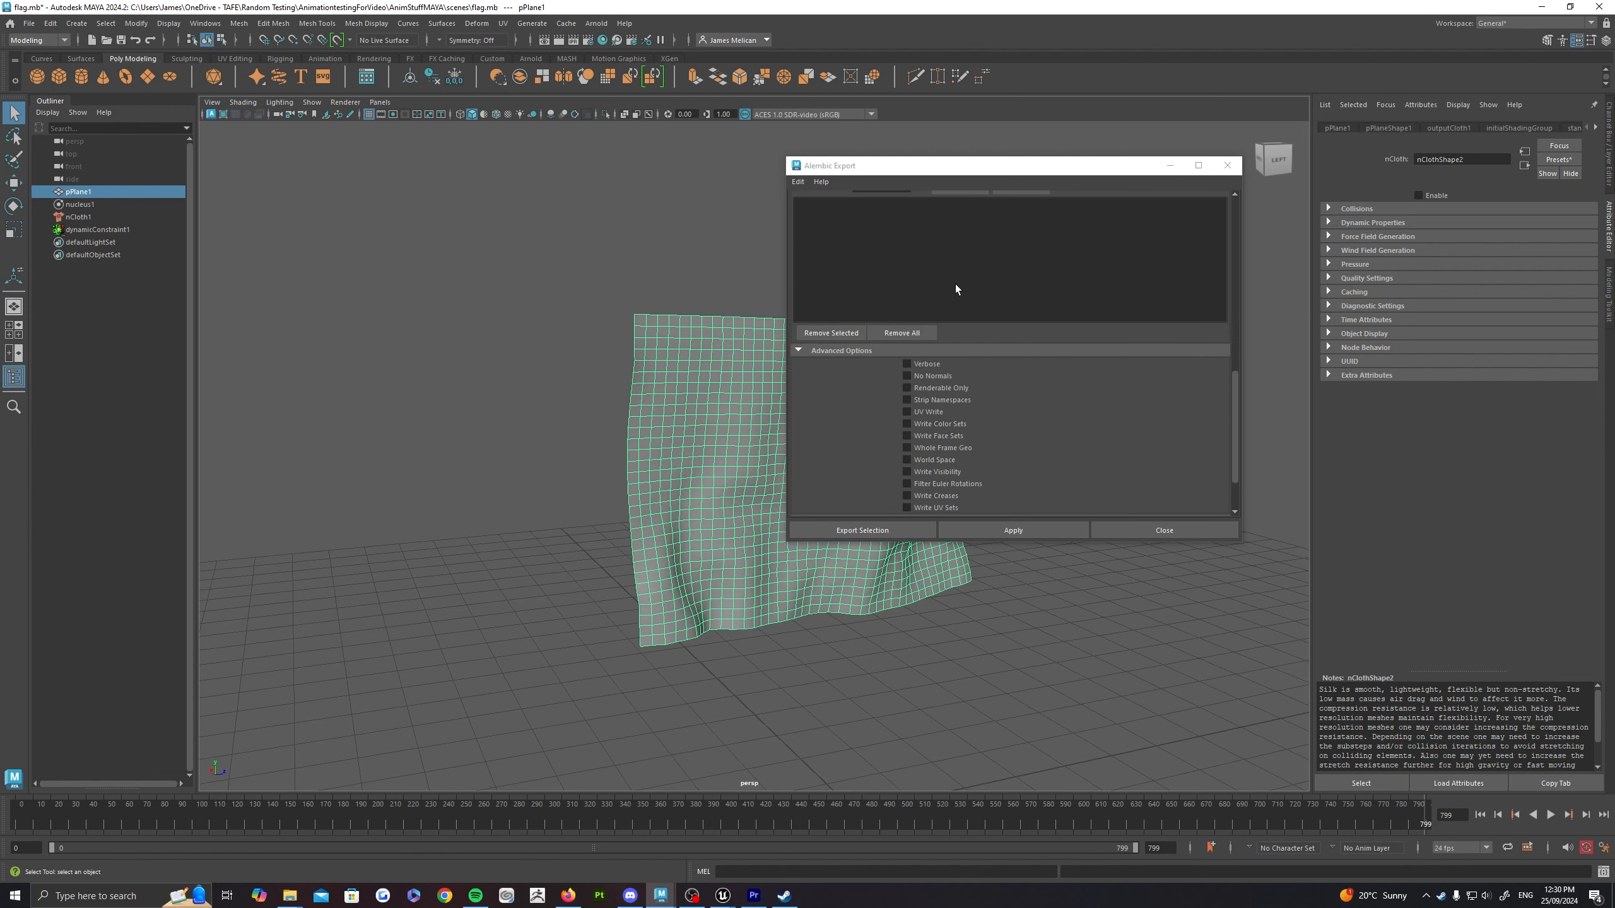
scroll(956, 285, "up", 10)
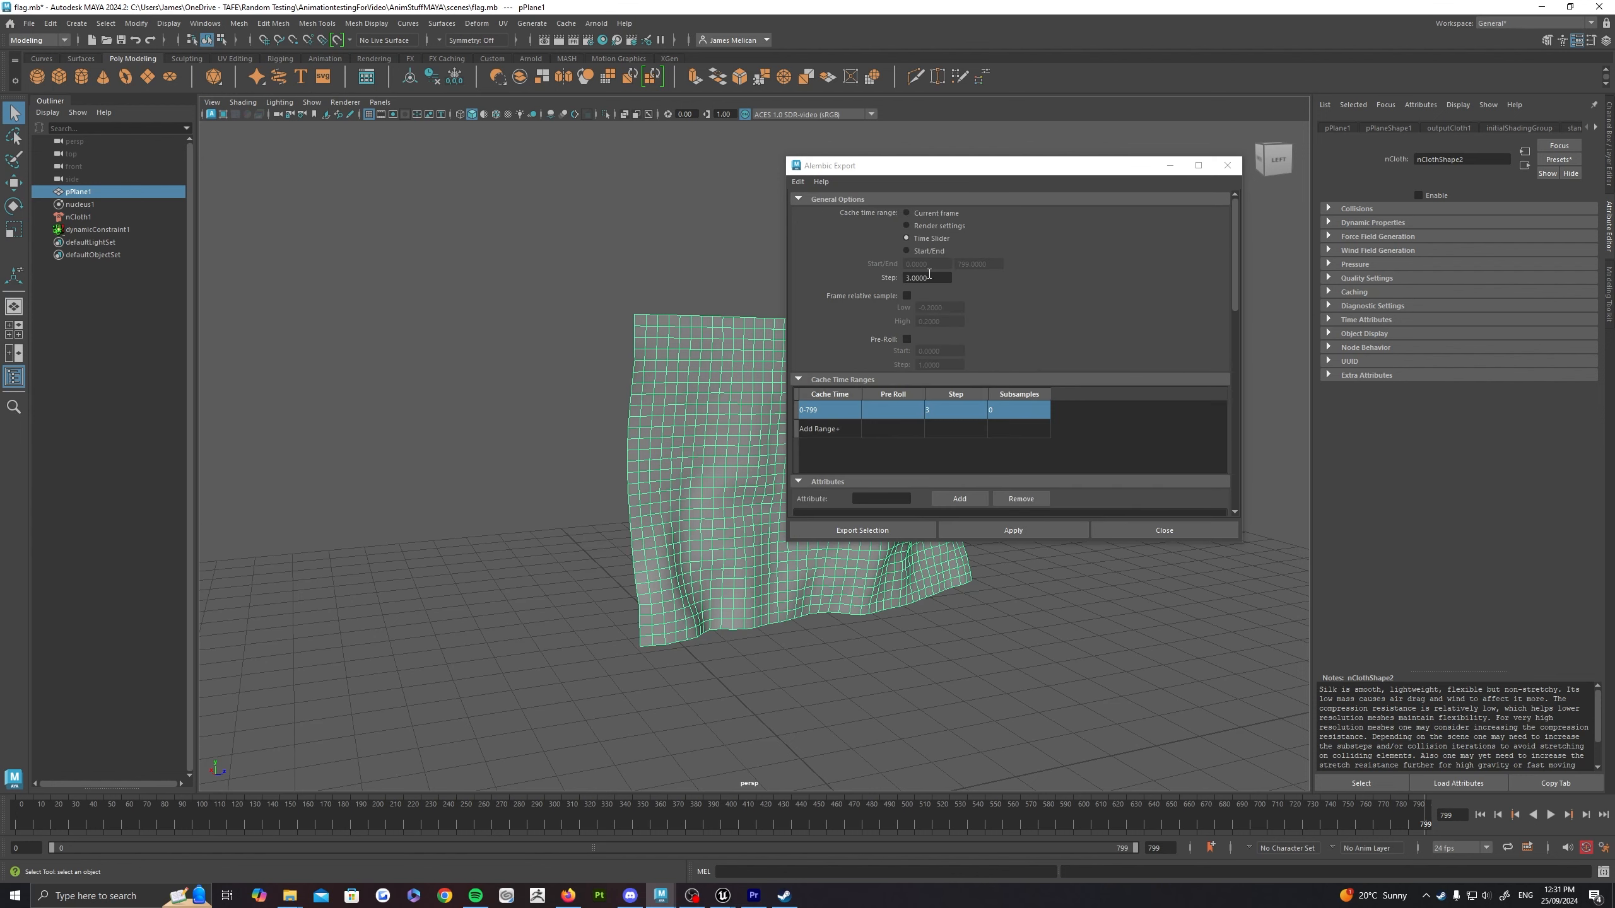
scroll(960, 287, "down", 10)
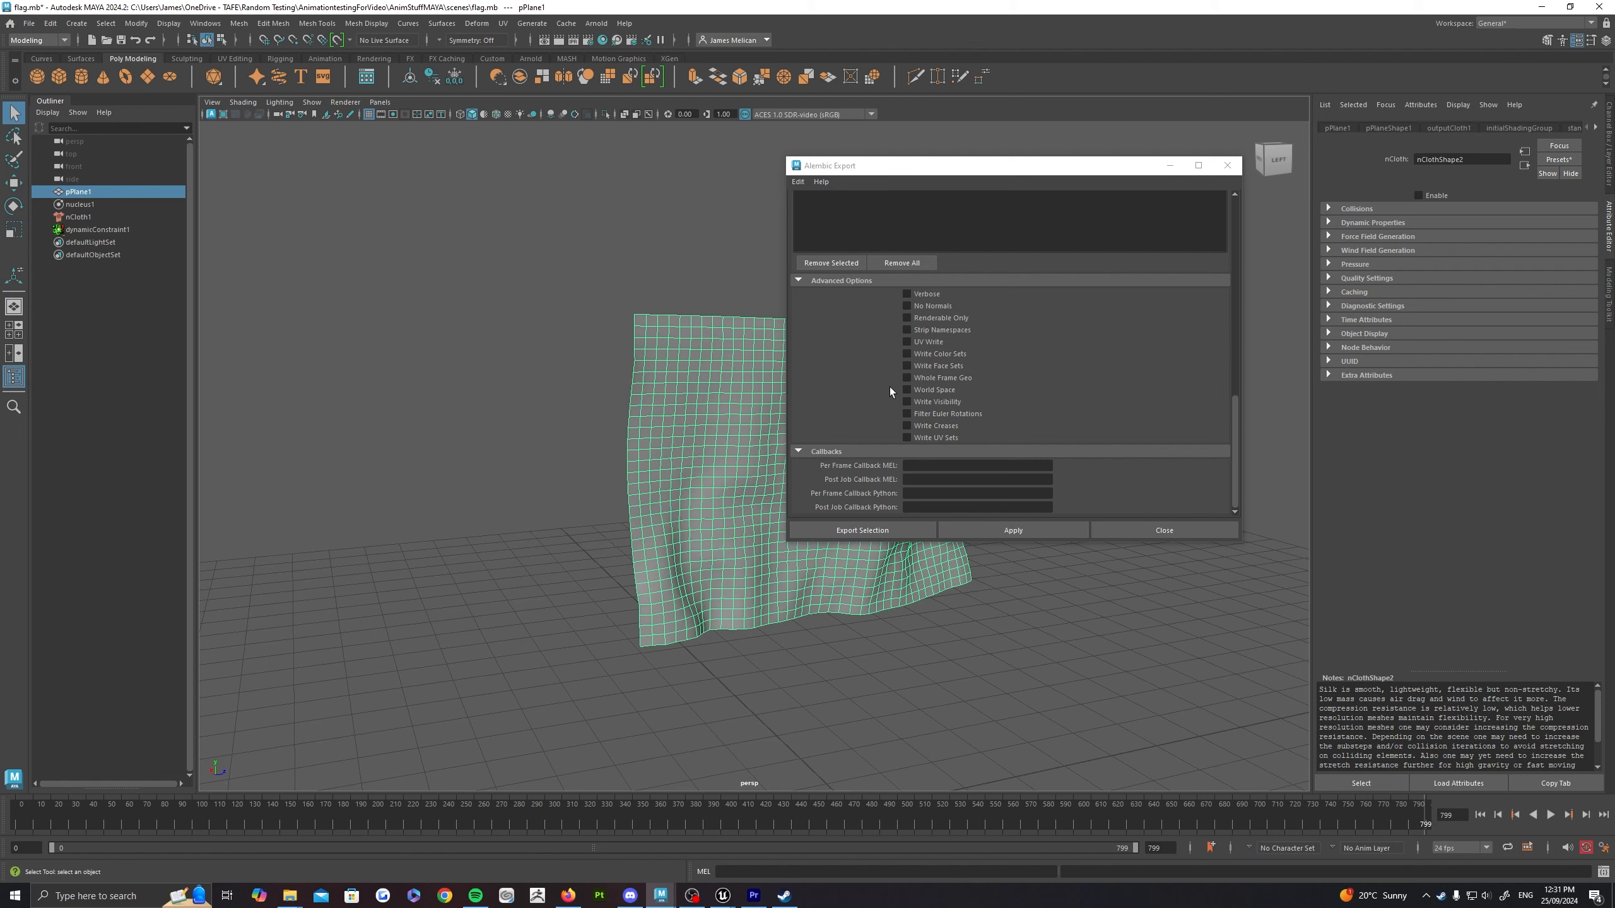
left_click(907, 343)
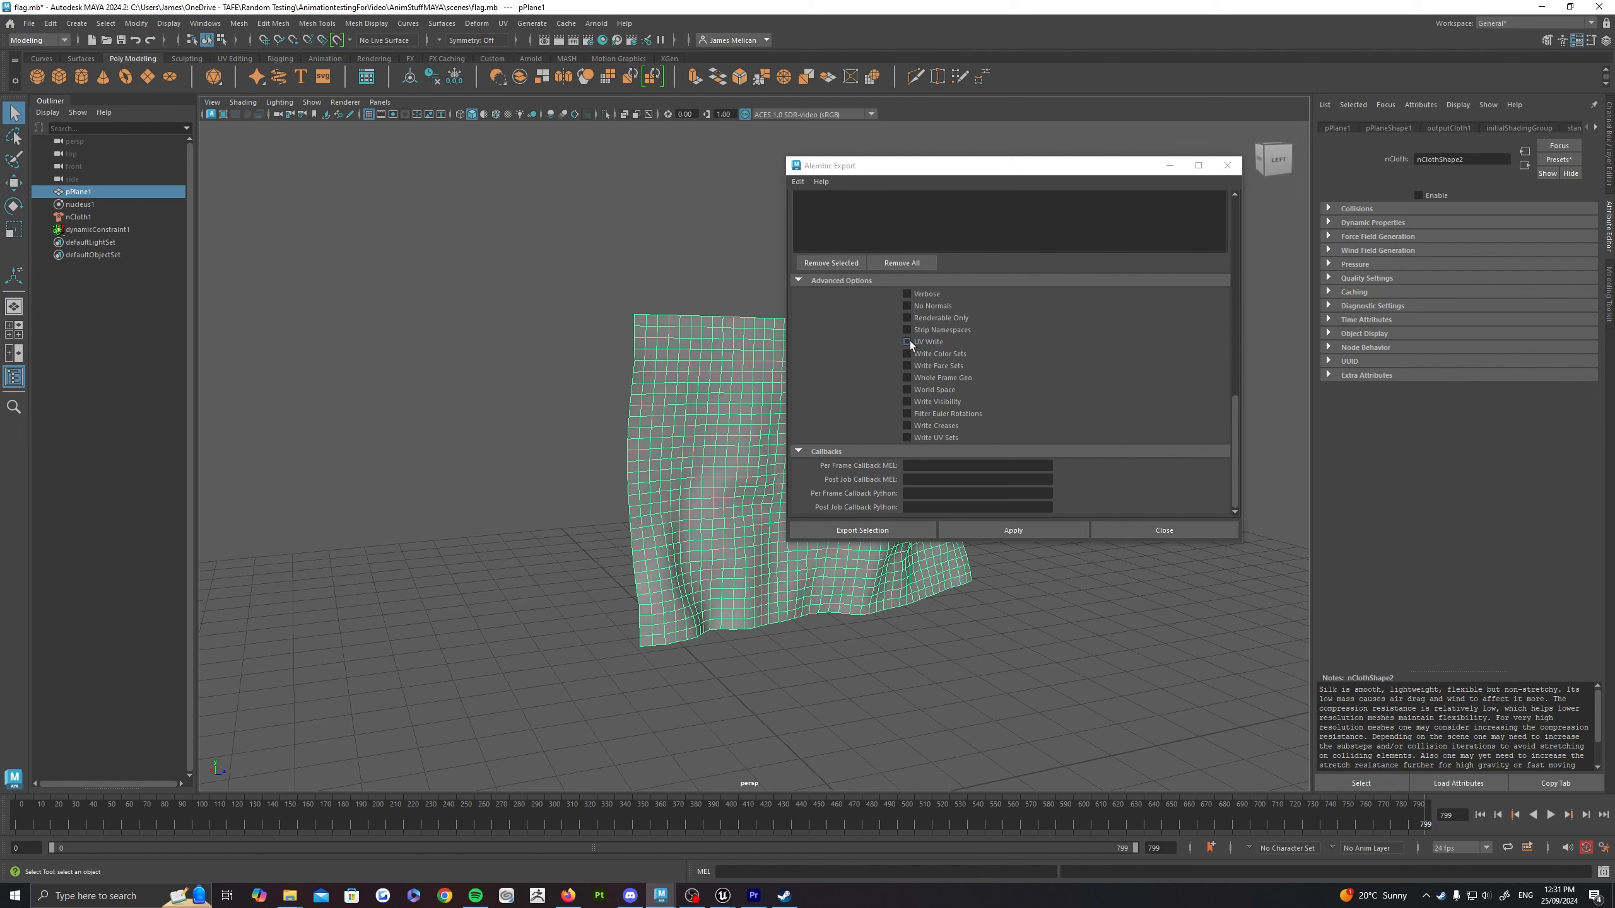
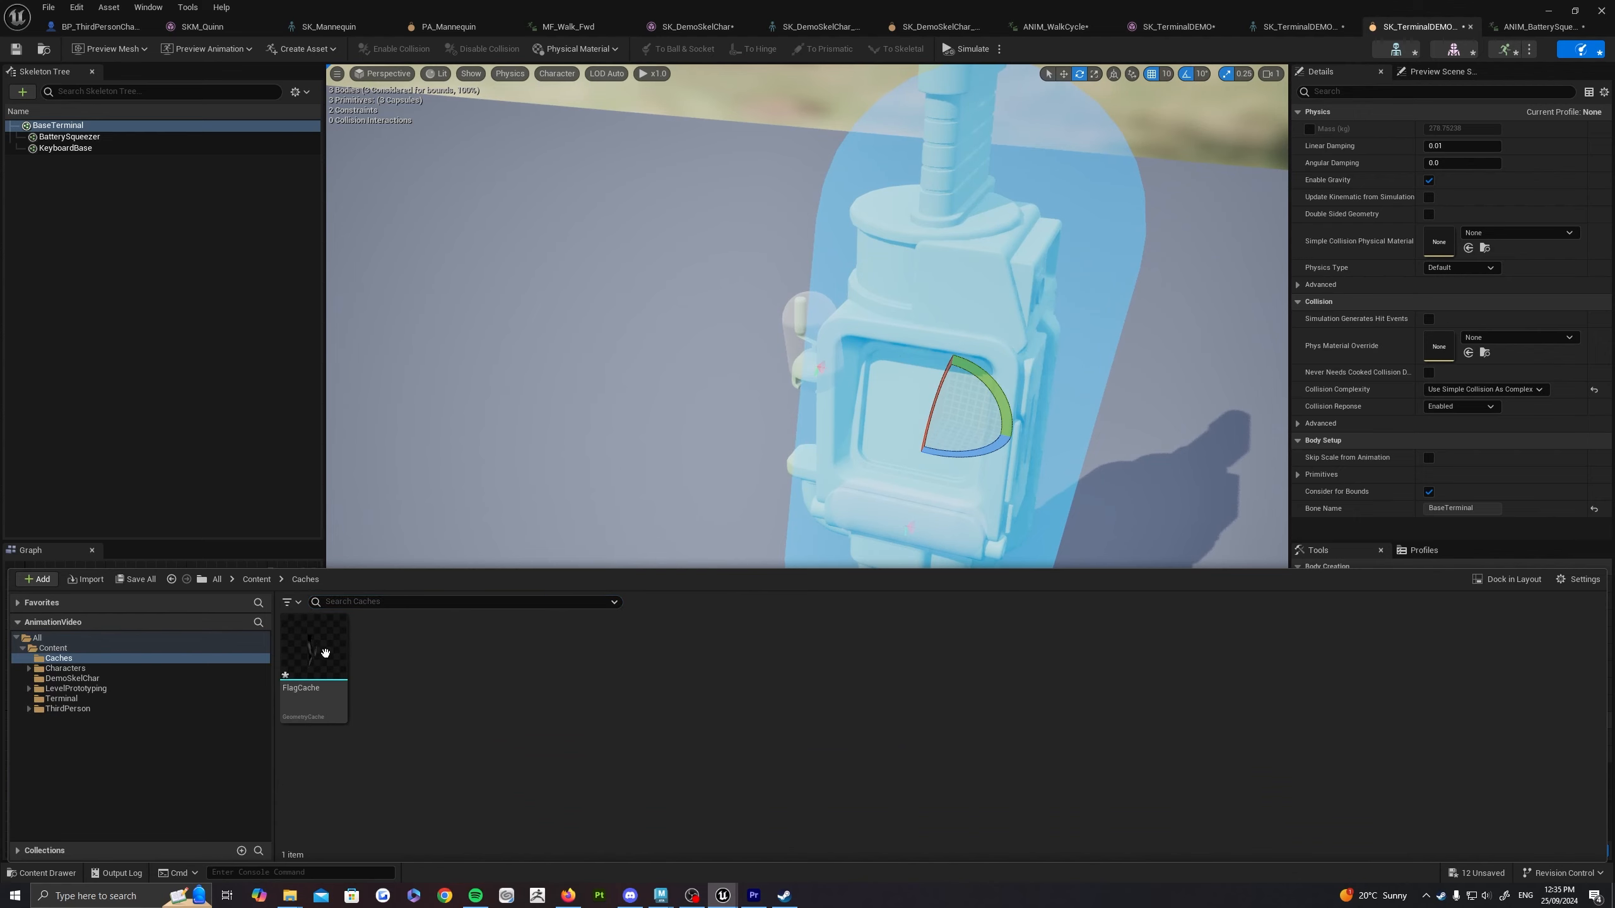
Step: Check the FlagCache geometry cache asset in Unreal Engine and place it in the BasicShowcaseMap level
double_click(316, 653)
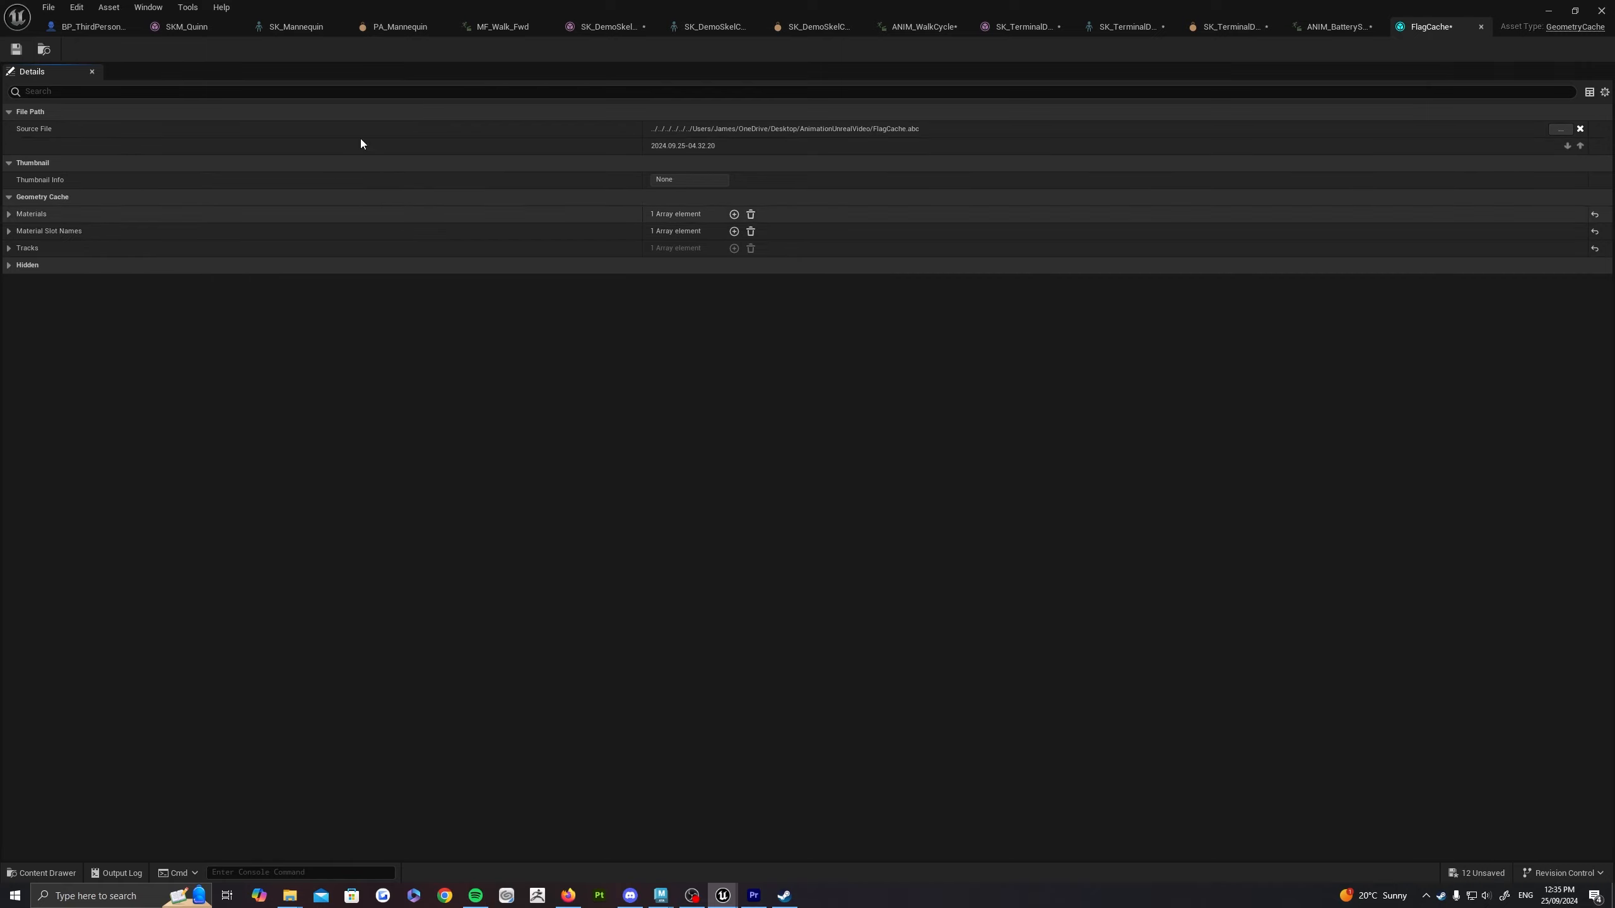
left_click(1481, 27)
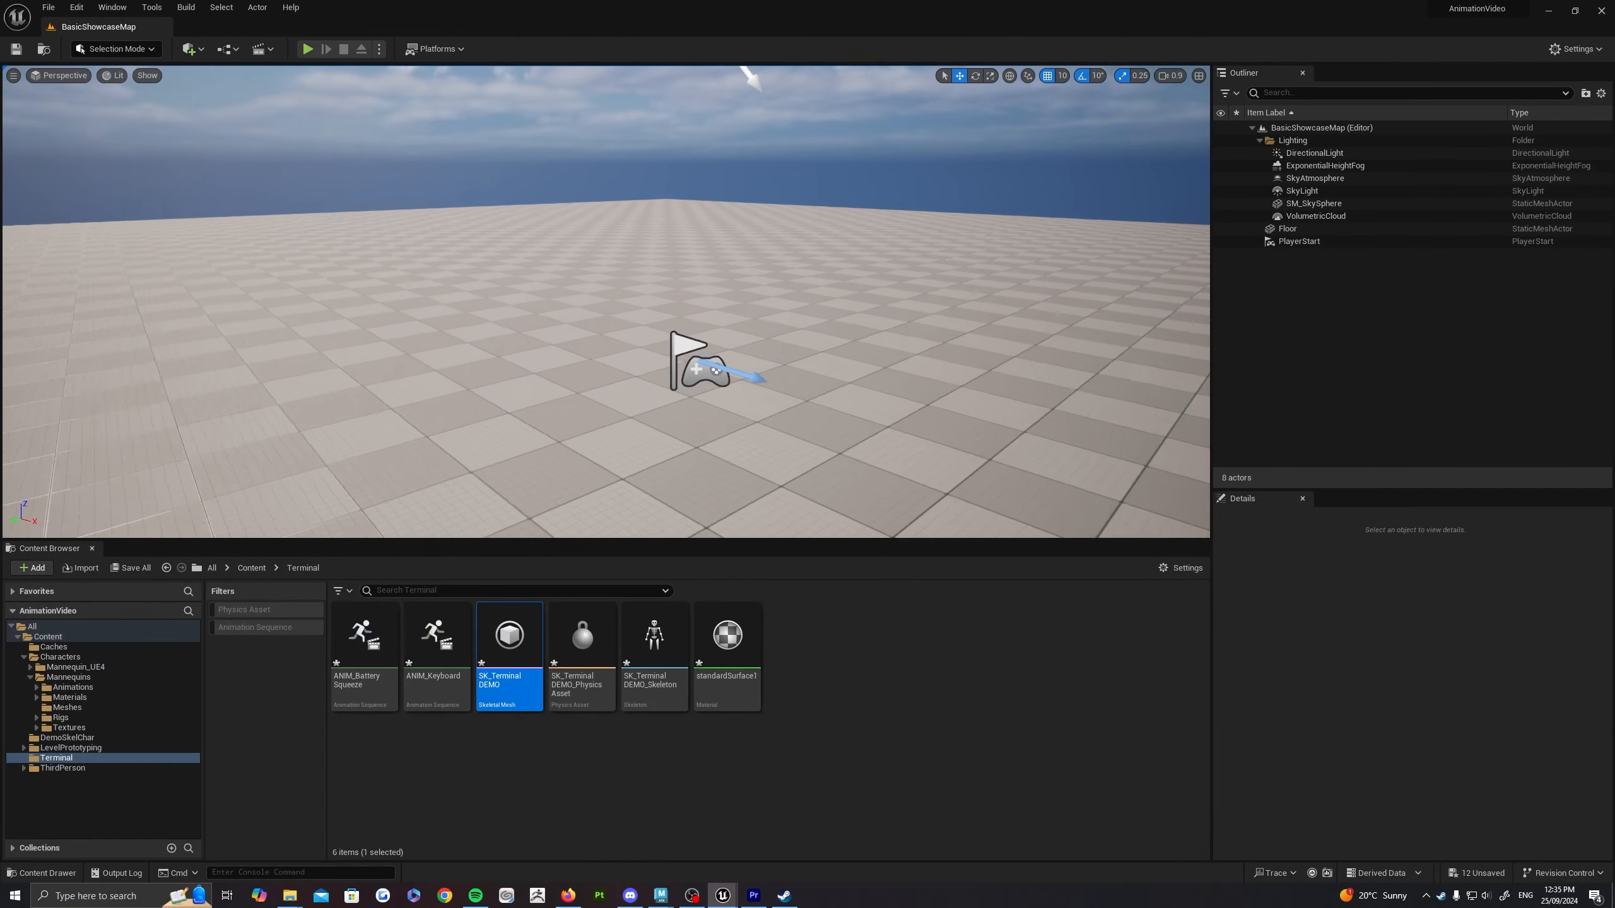
left_click(251, 568)
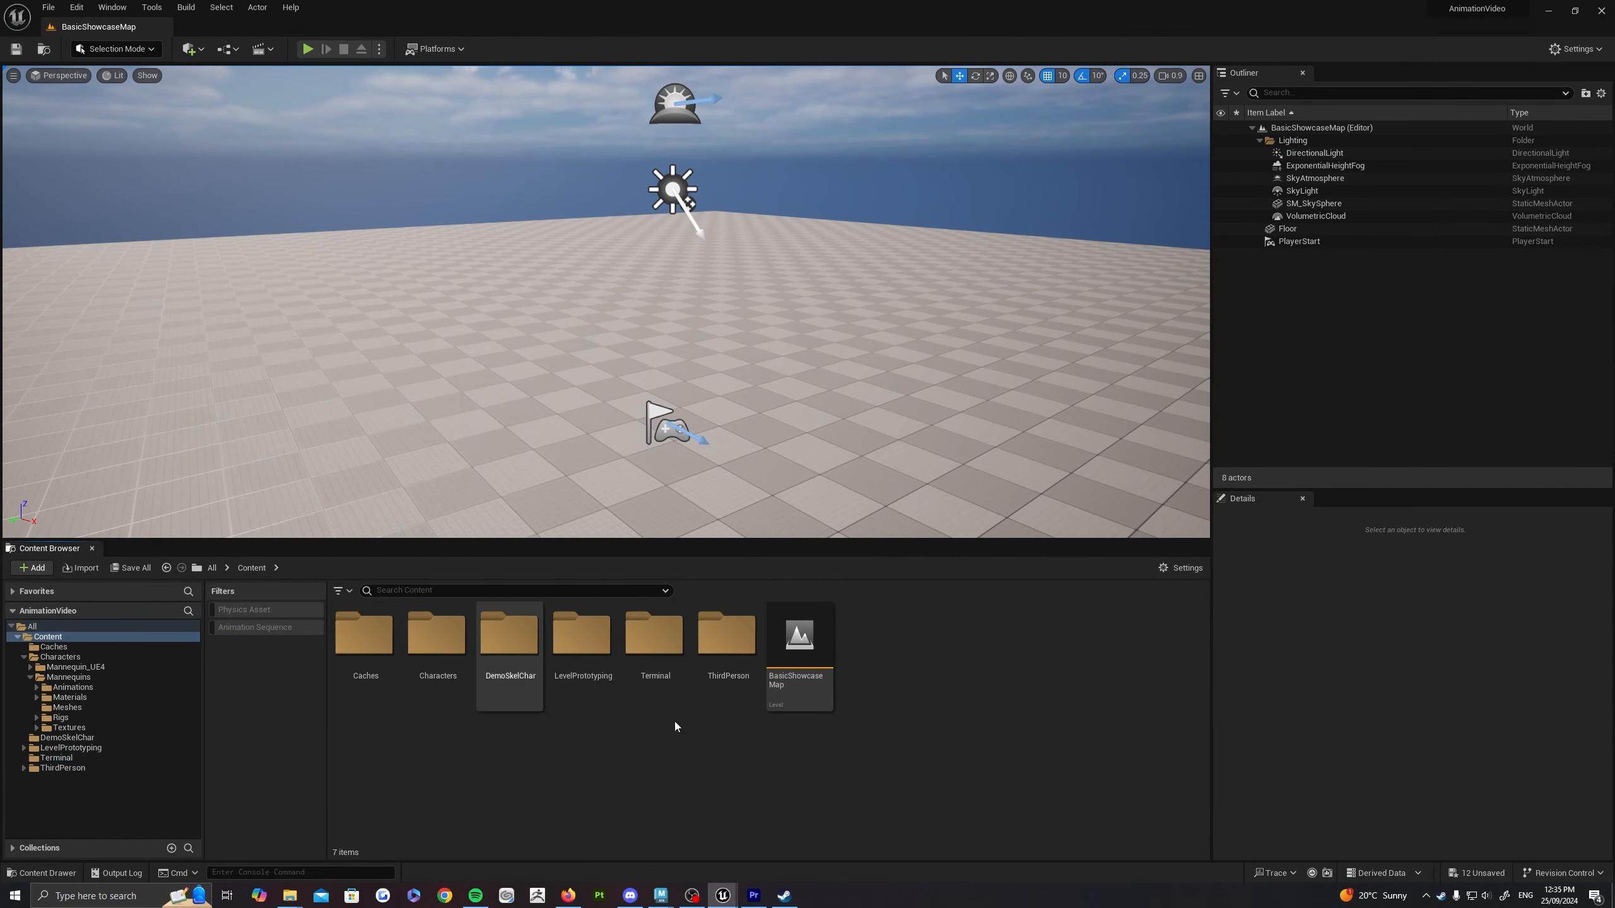
double_click(364, 659)
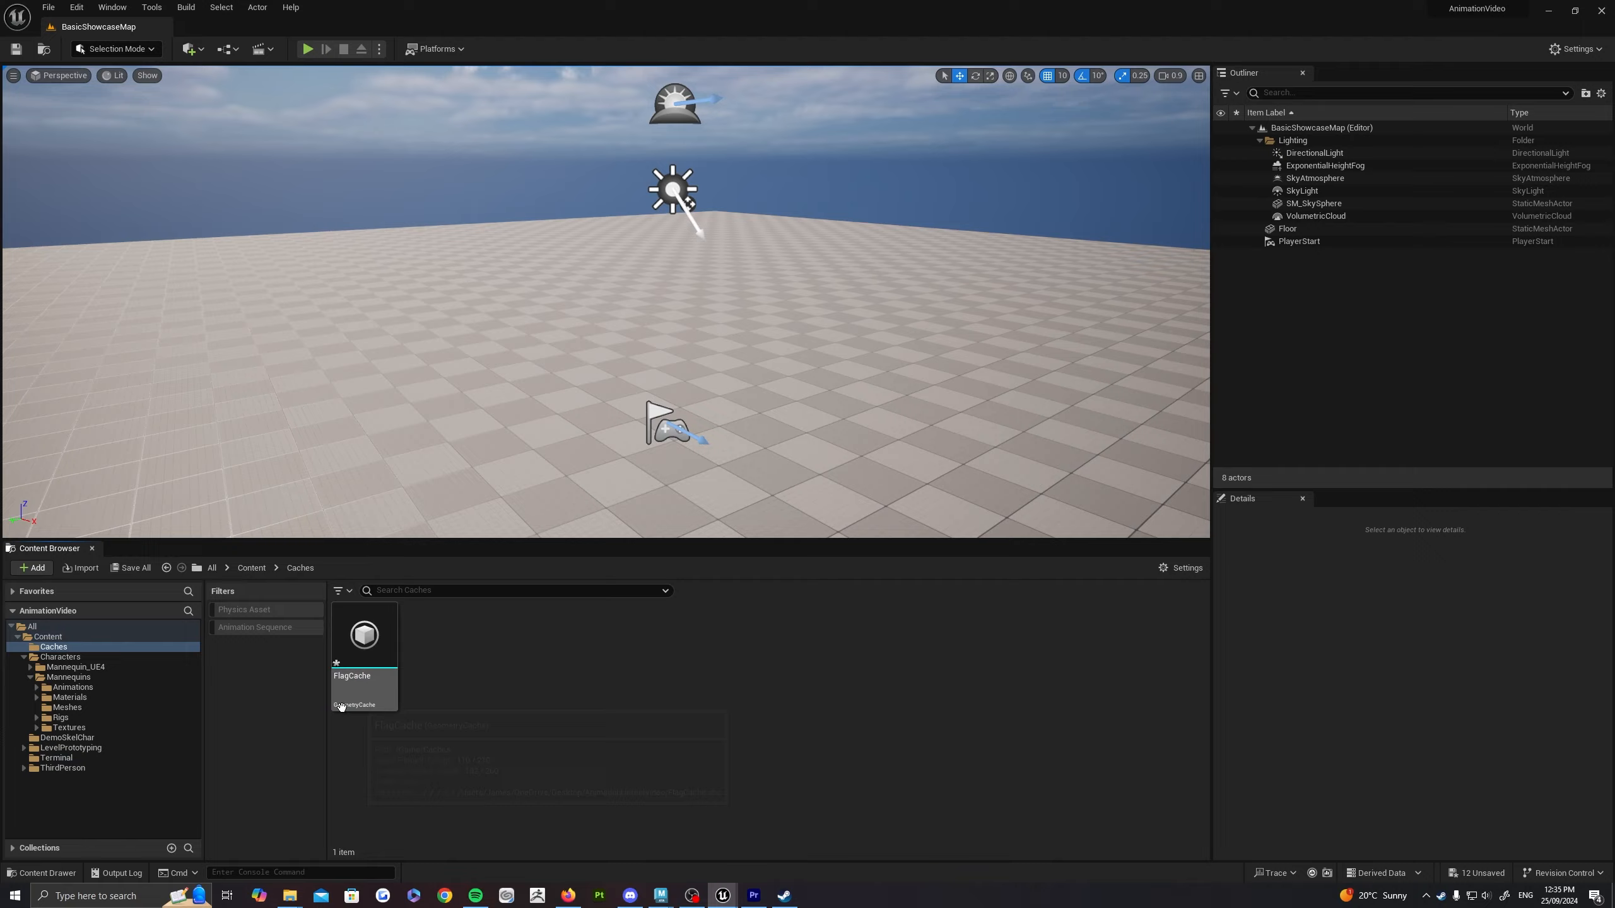
left_click_drag(365, 660, 538, 395)
right_click_drag(538, 396, 719, 439)
key("w")
key("a")
key("s")
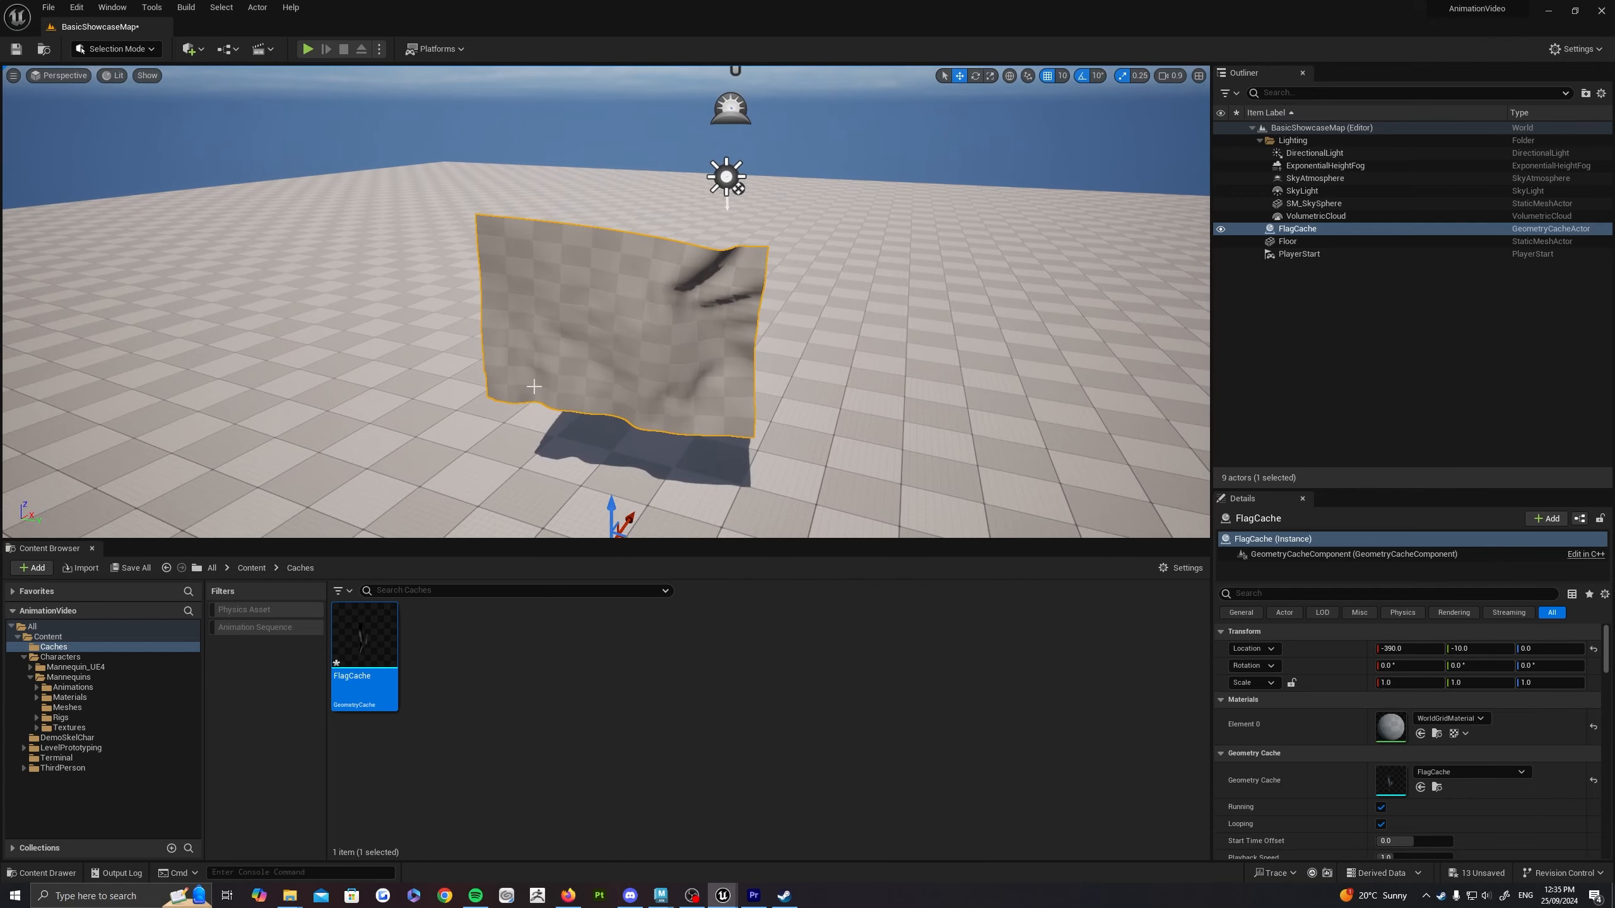
Step: Play the level, walk the character around the flag to view its animation, and stop playing
left_click(312, 53)
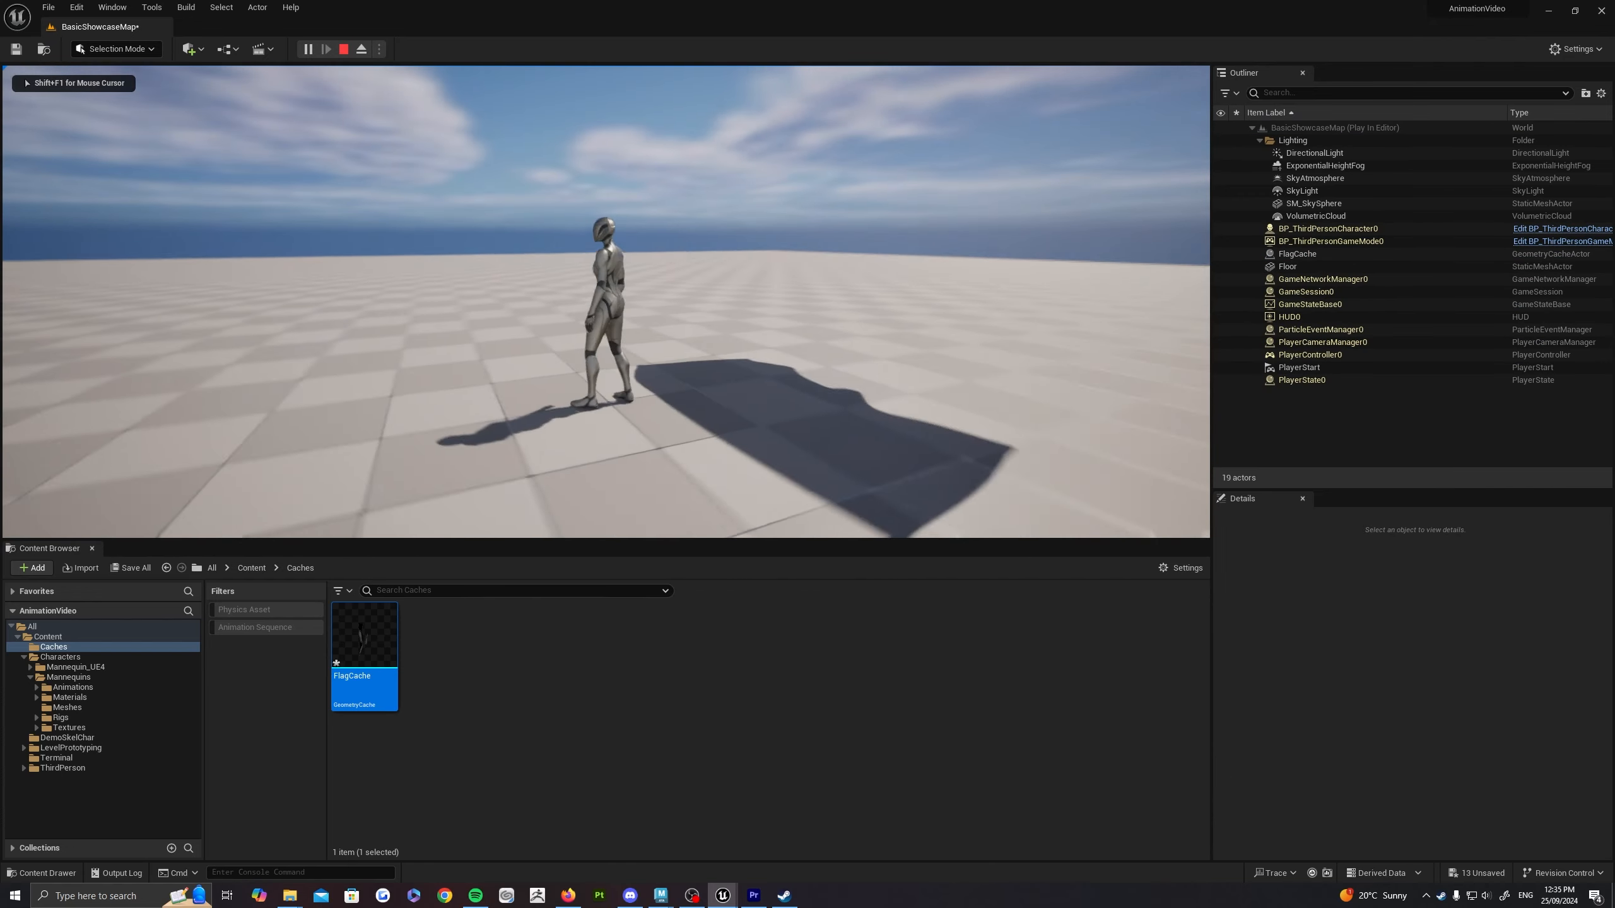
key("d")
key("s")
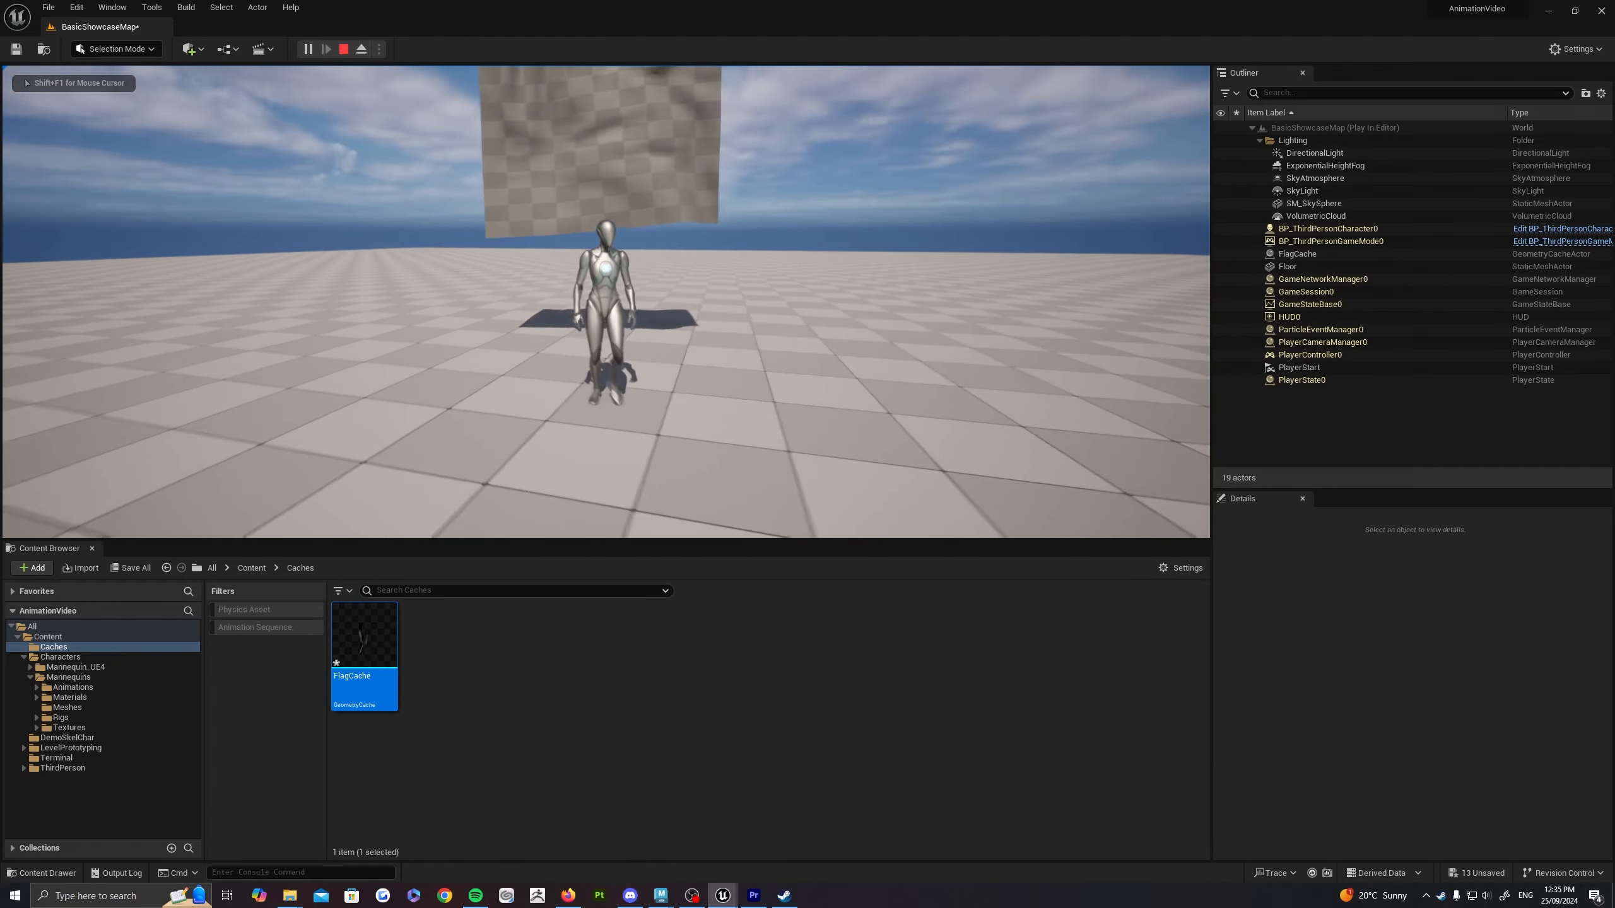
key("a")
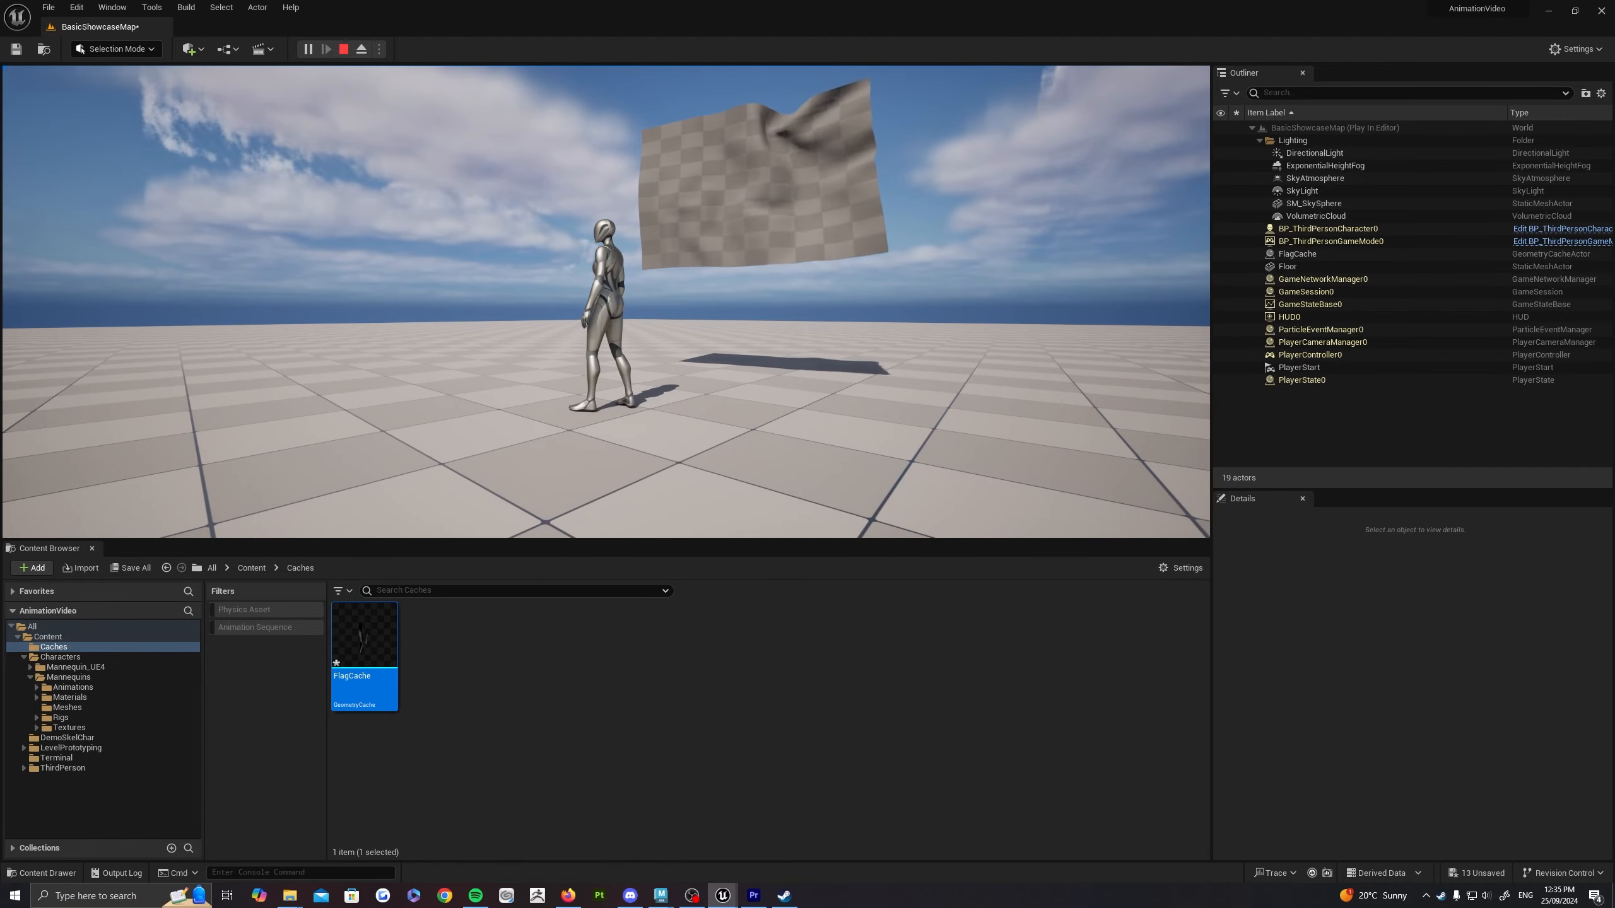
key("Escape")
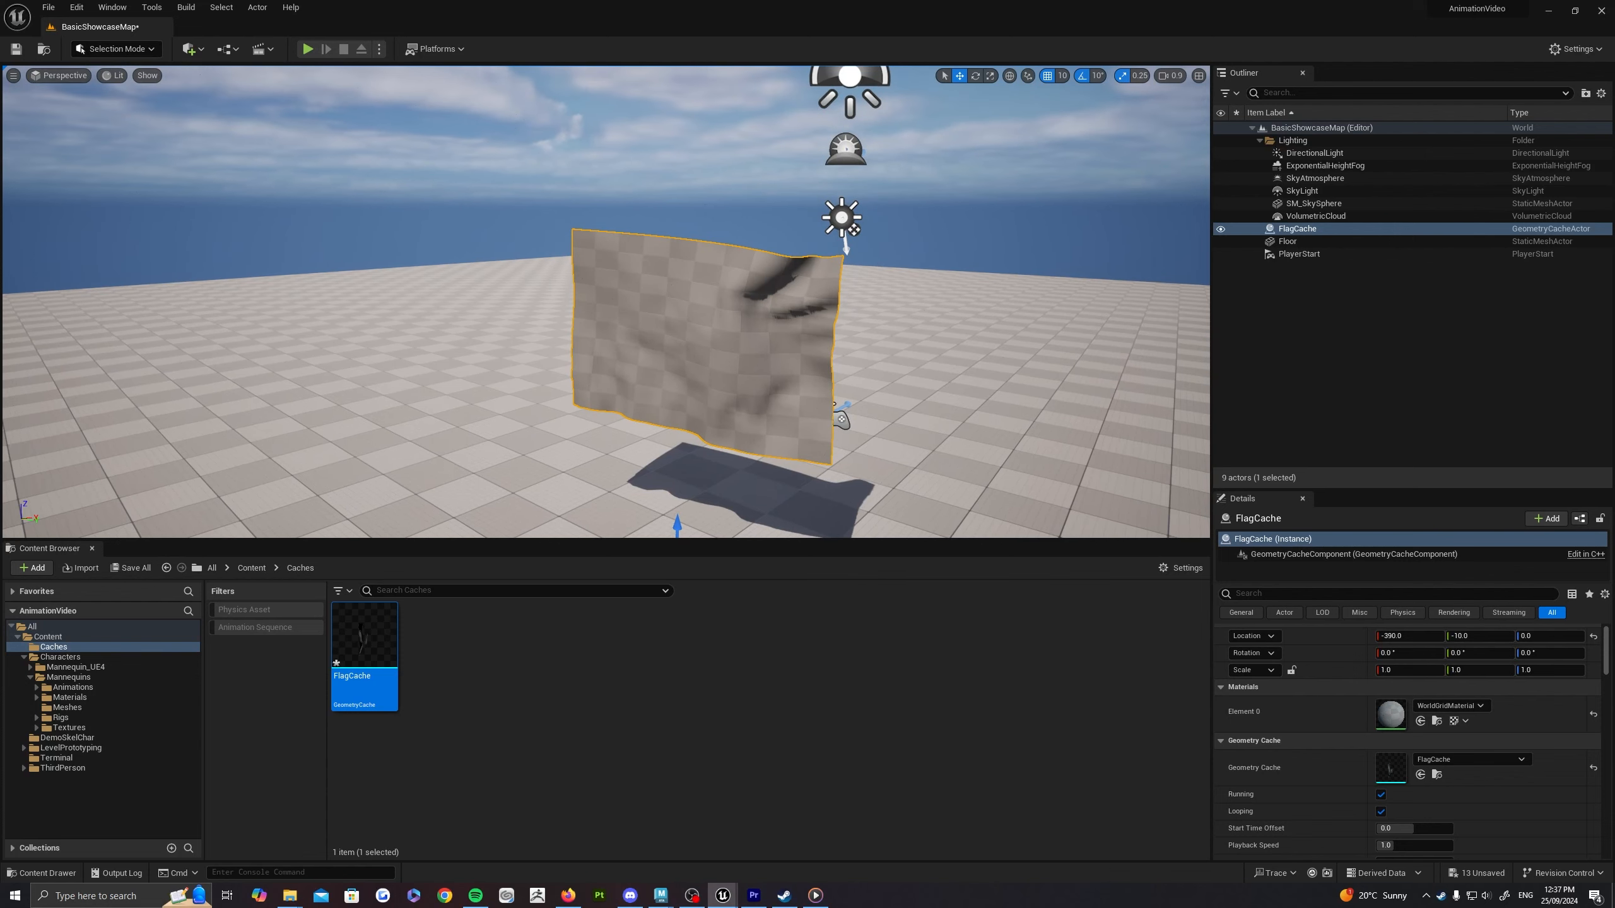
Step: Run the level in Simulate mode and watch the flag's cached cloth animation in the viewport
left_click(380, 49)
left_click(381, 48)
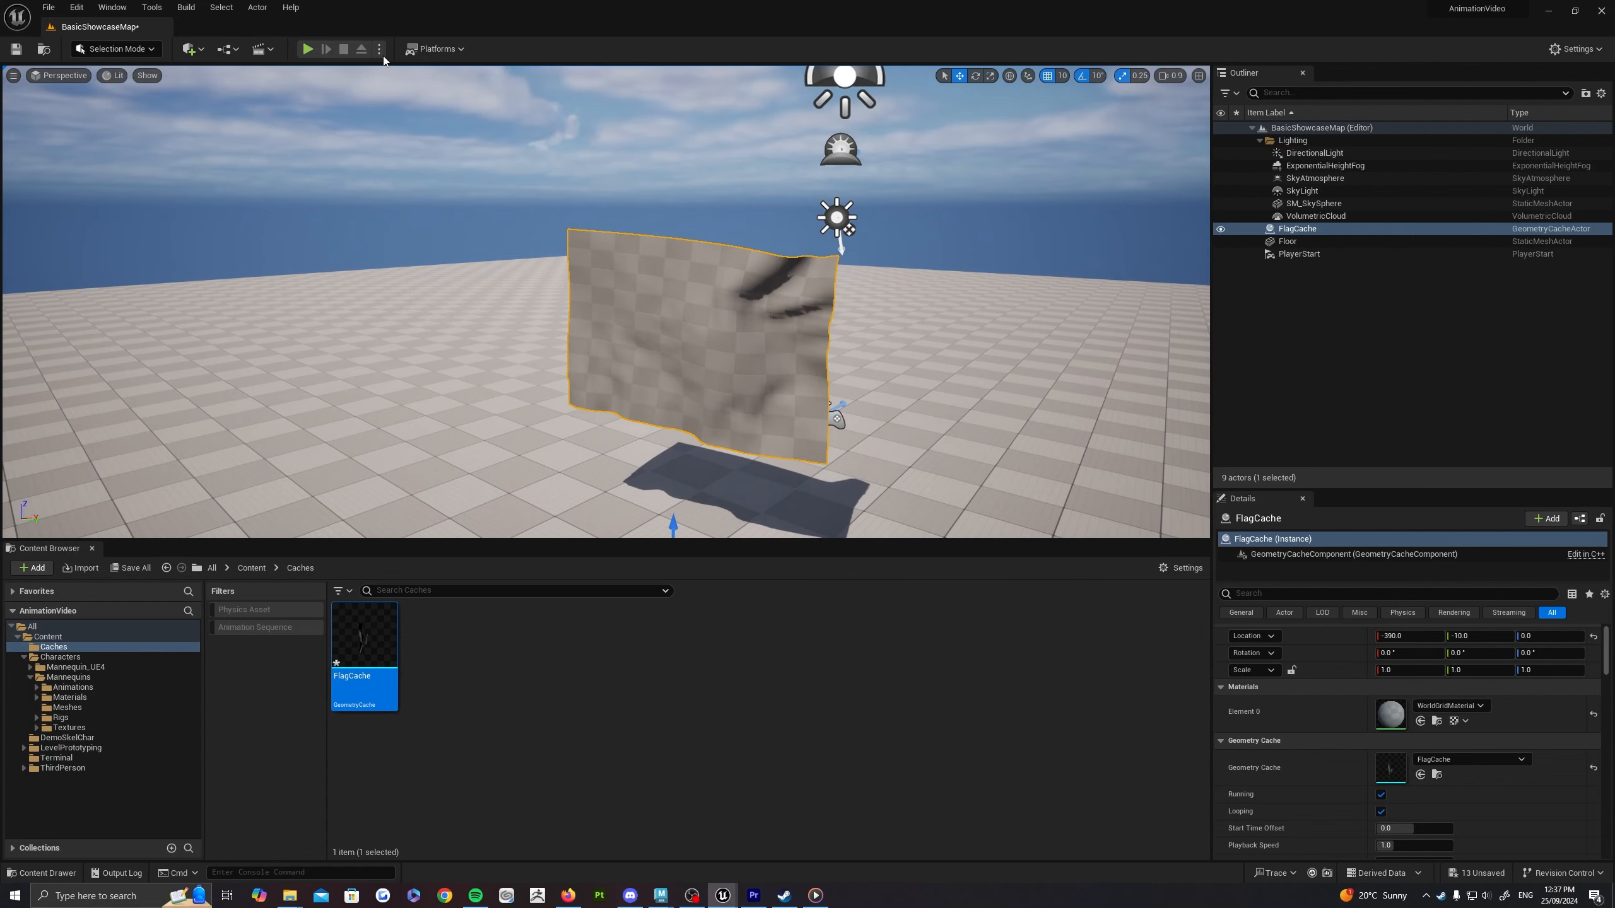
left_click(381, 49)
left_click(439, 153)
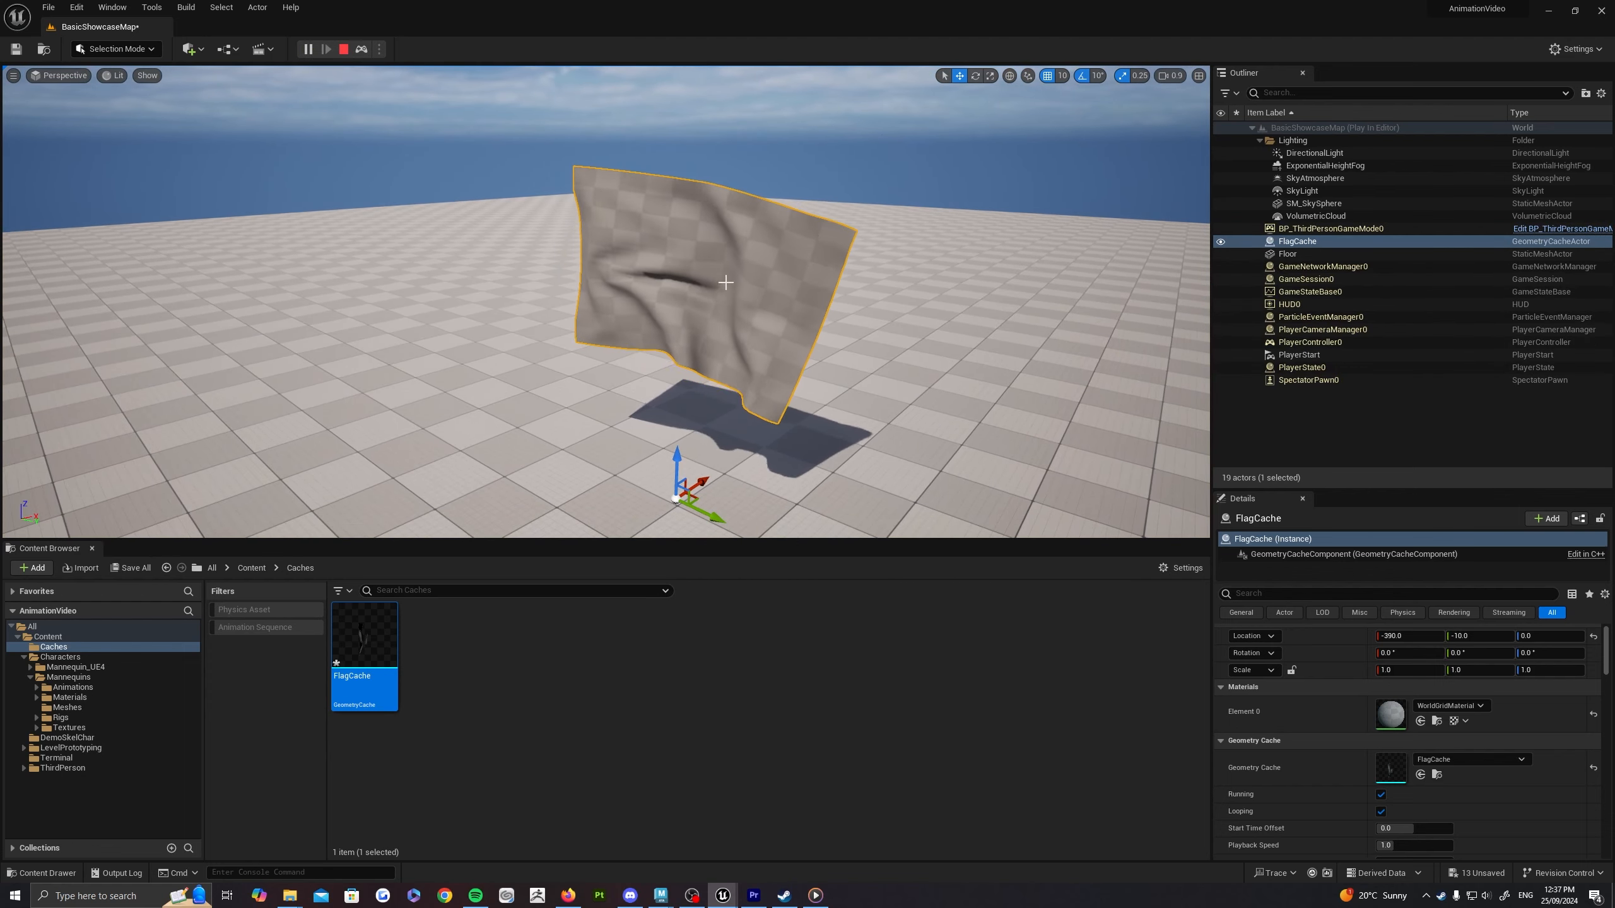
right_click_drag(725, 281, 801, 254)
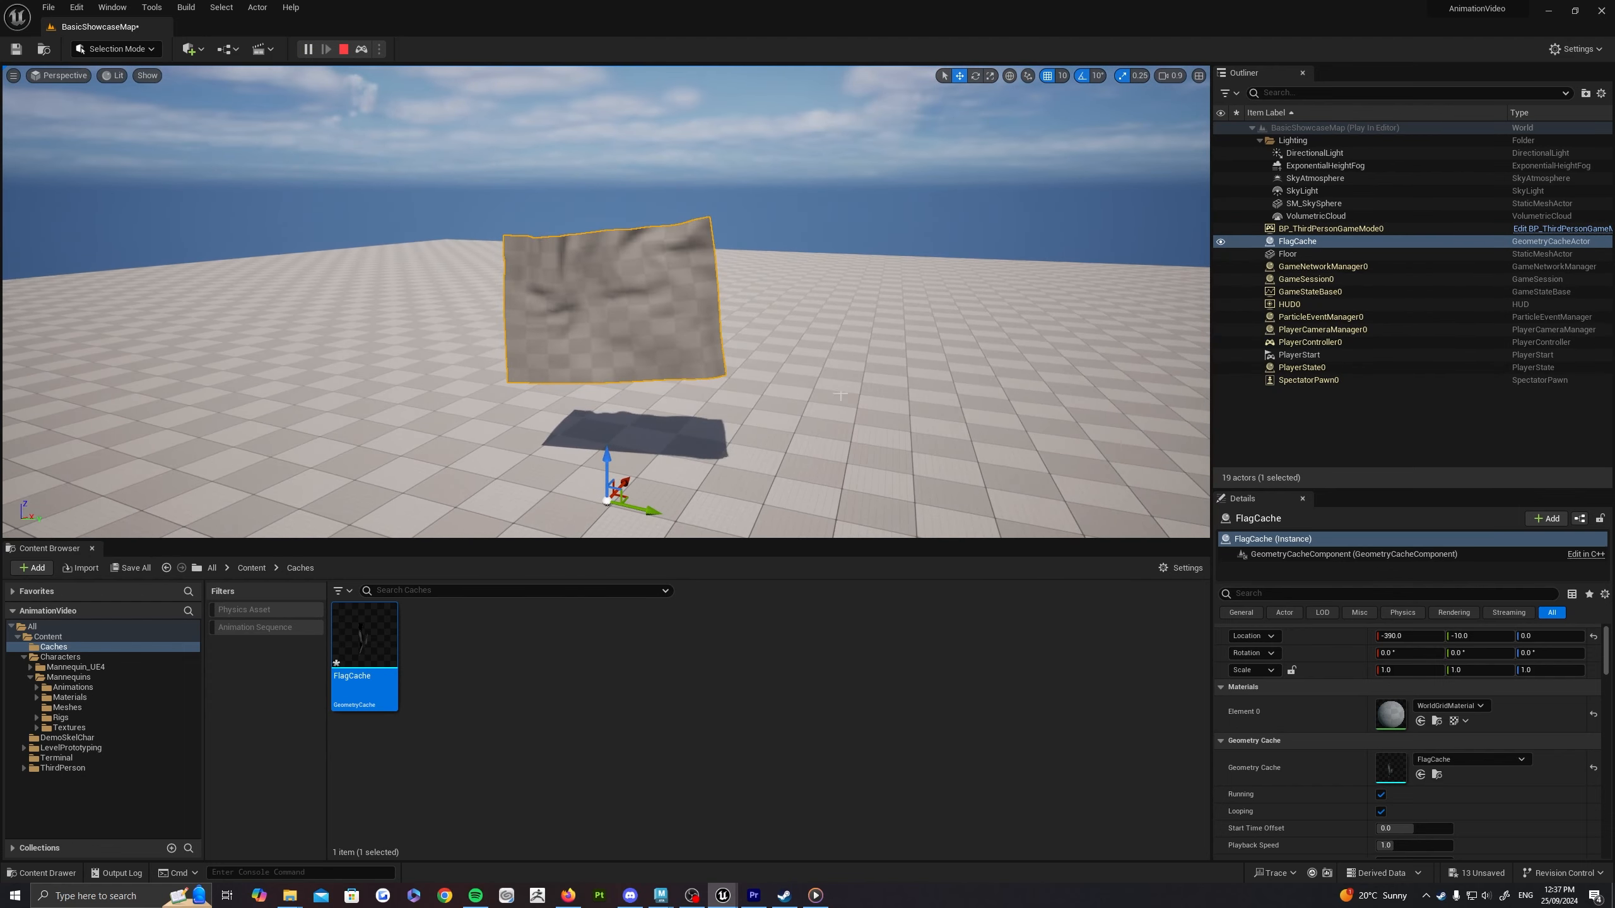
Step: Try a playback speed of 1.938 on the simulated flag and stop the simulation
scroll(1247, 784, "down", 3)
left_click_drag(1393, 765, 1422, 762)
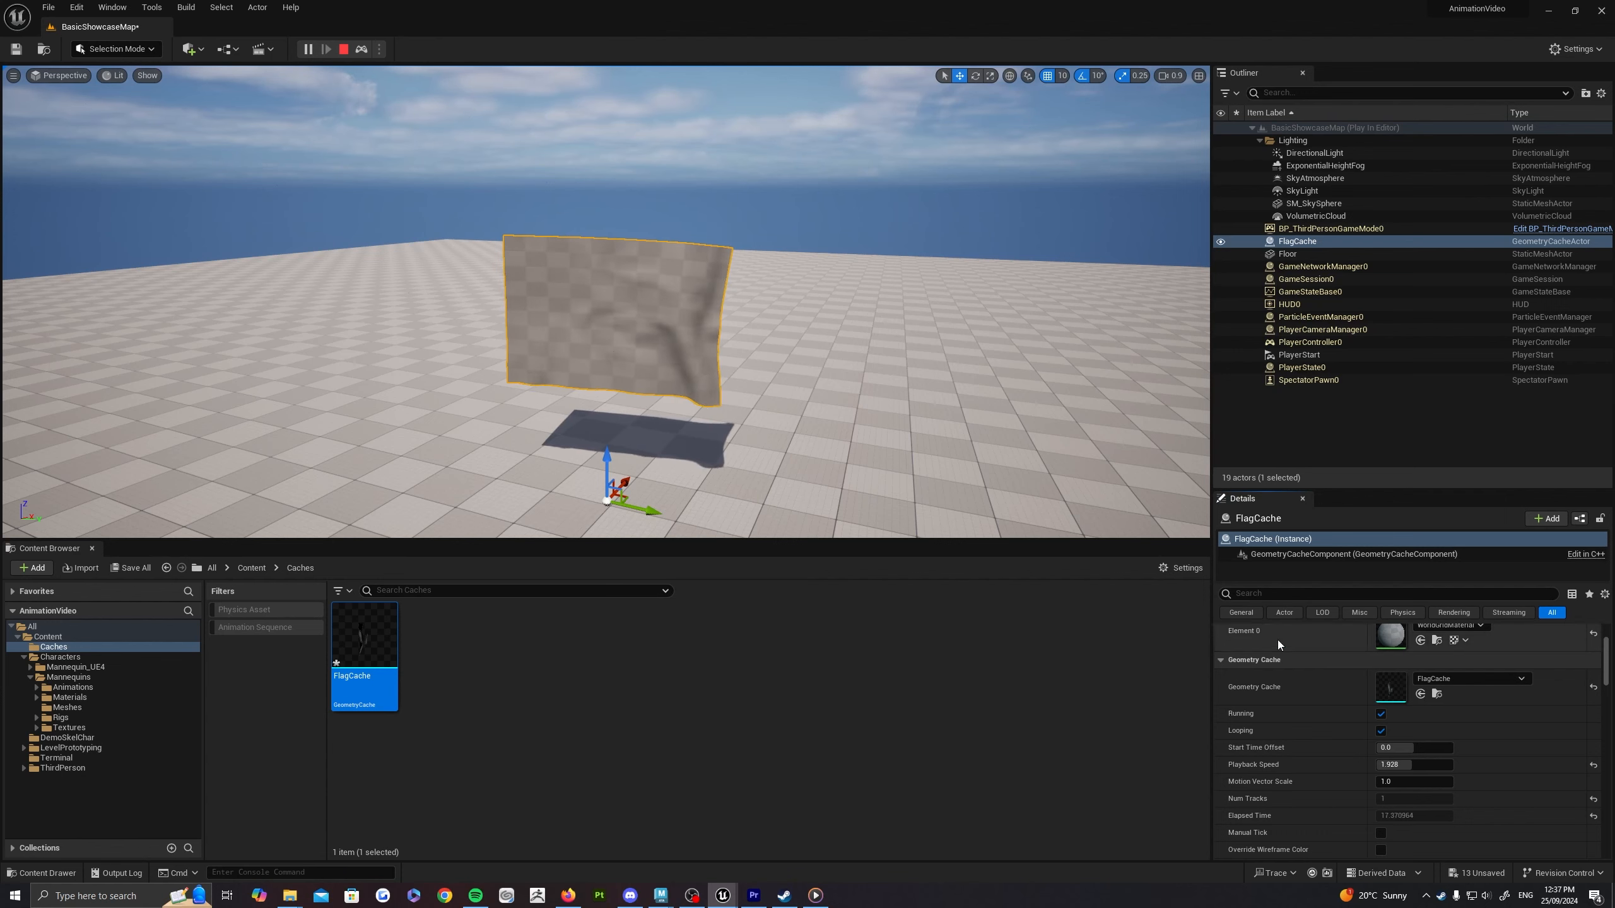
key("Escape")
Step: Open the FlagCache asset and expand its Materials array
key("s")
right_click_drag(899, 475, 888, 473)
right_click_drag(676, 392, 664, 396)
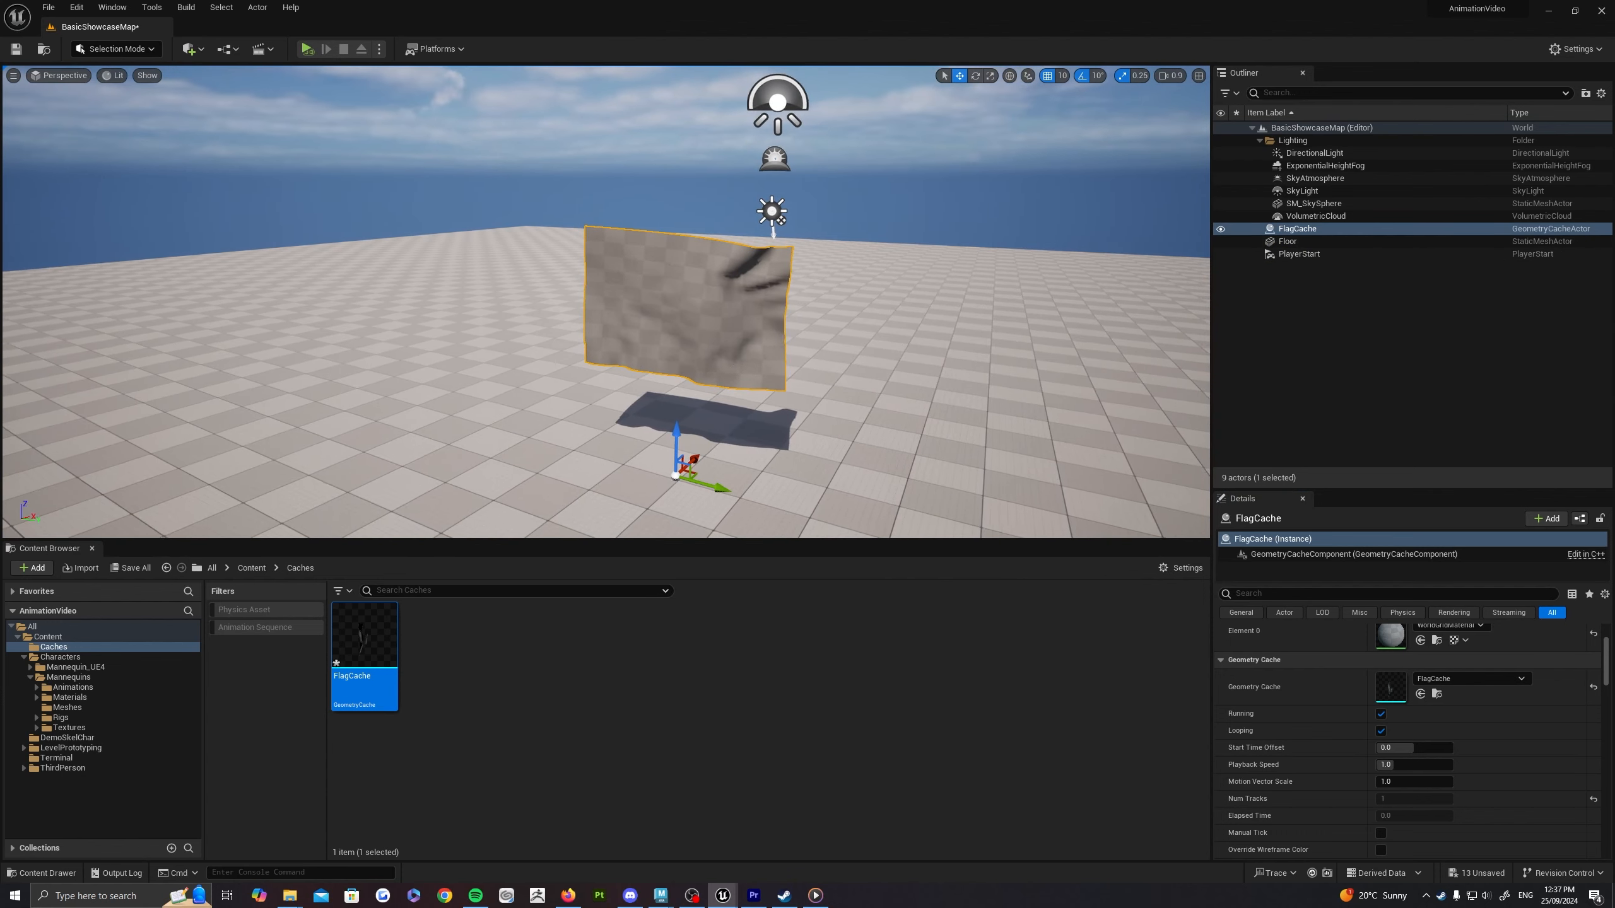
scroll(1384, 722, "up", 4)
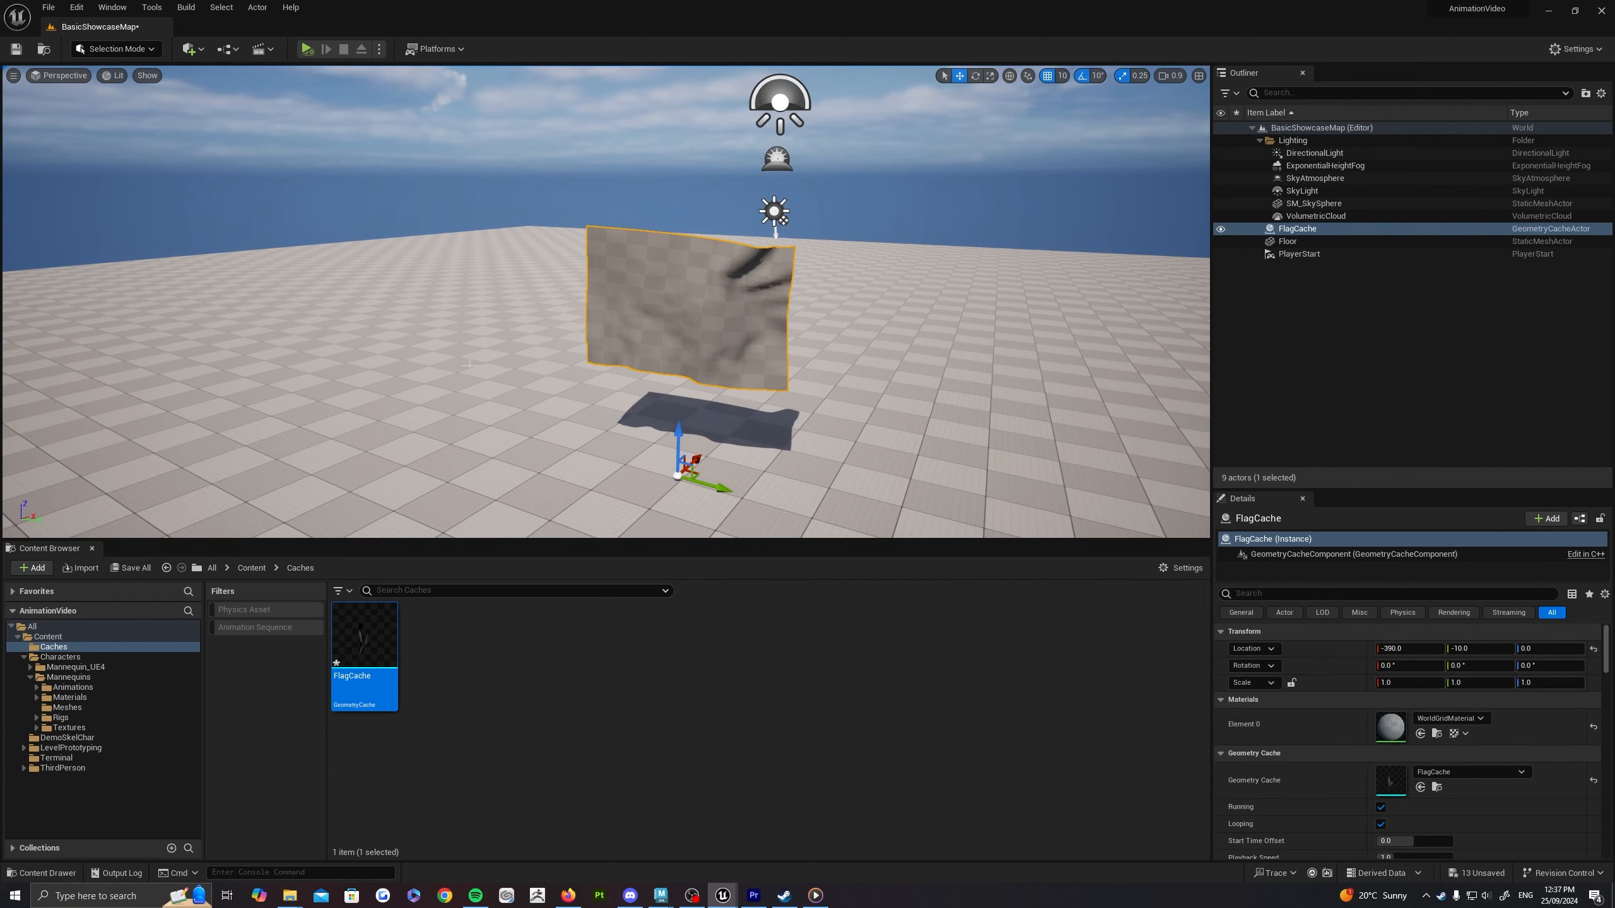
double_click(365, 639)
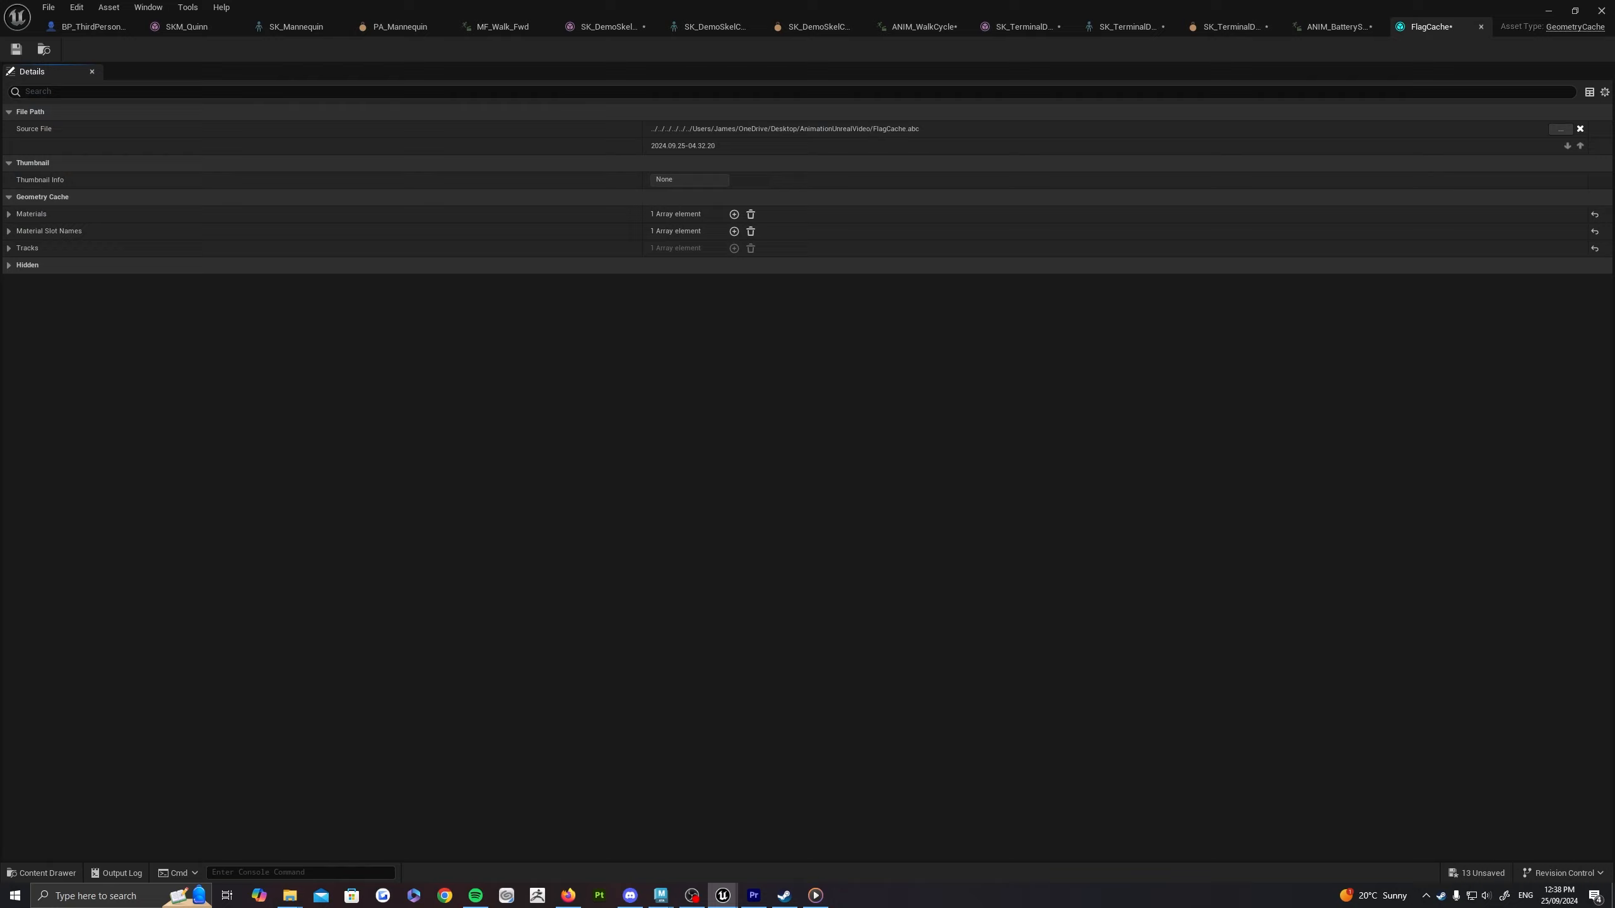
left_click(9, 214)
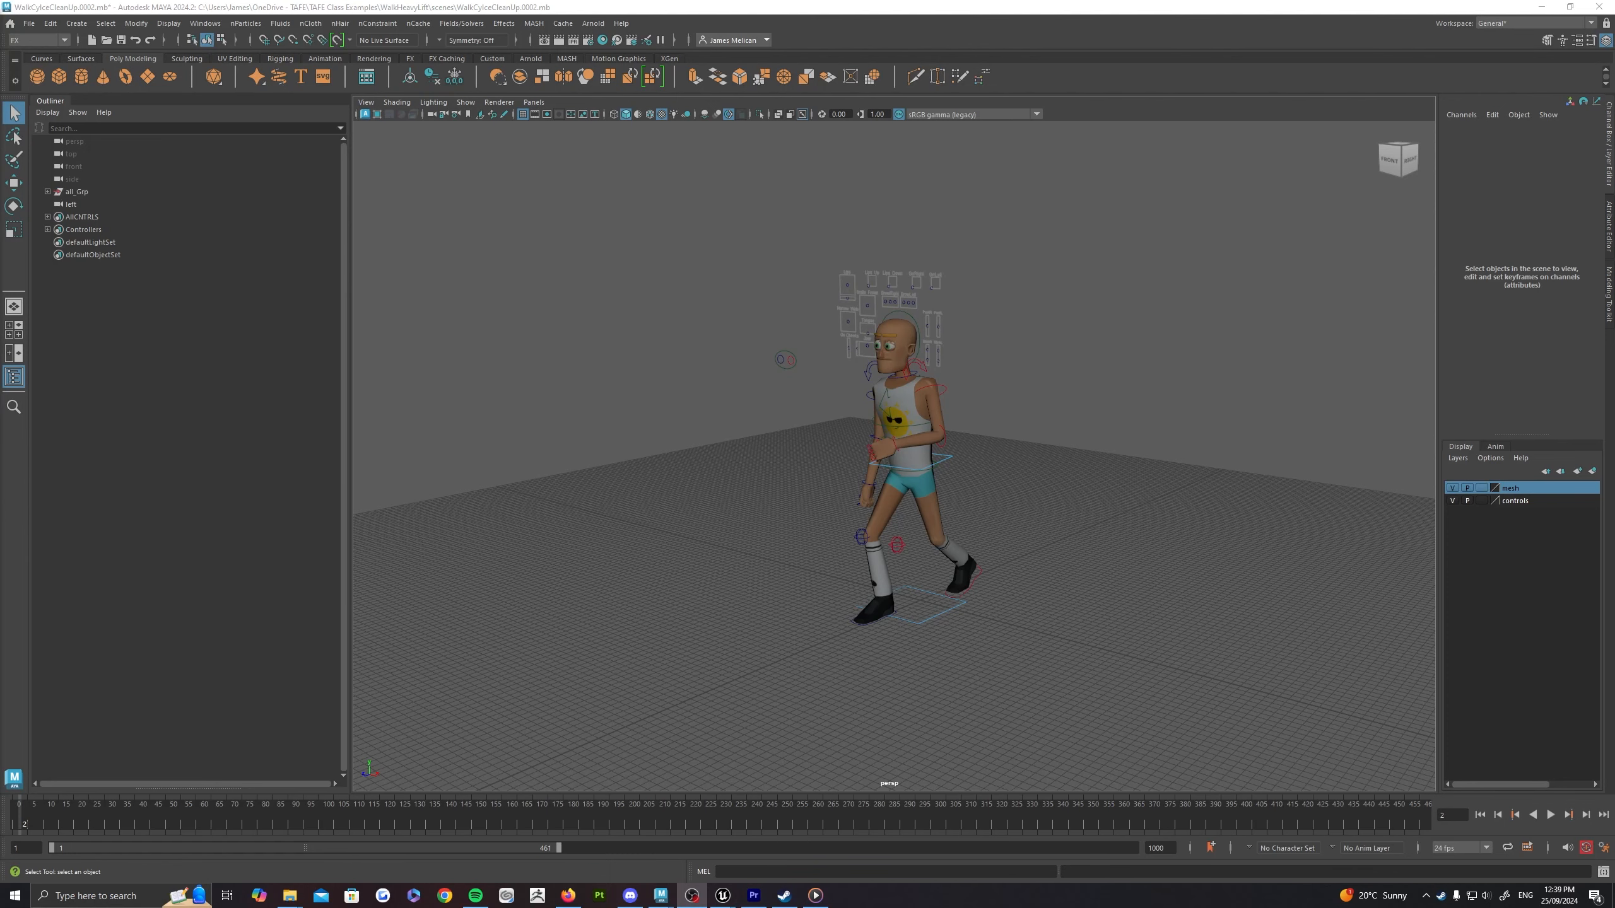
Step: Switch to Maya and inspect the walk-cycle character and its rig controls from several angles and distances
left_click_drag(1002, 381, 979, 299, "alt")
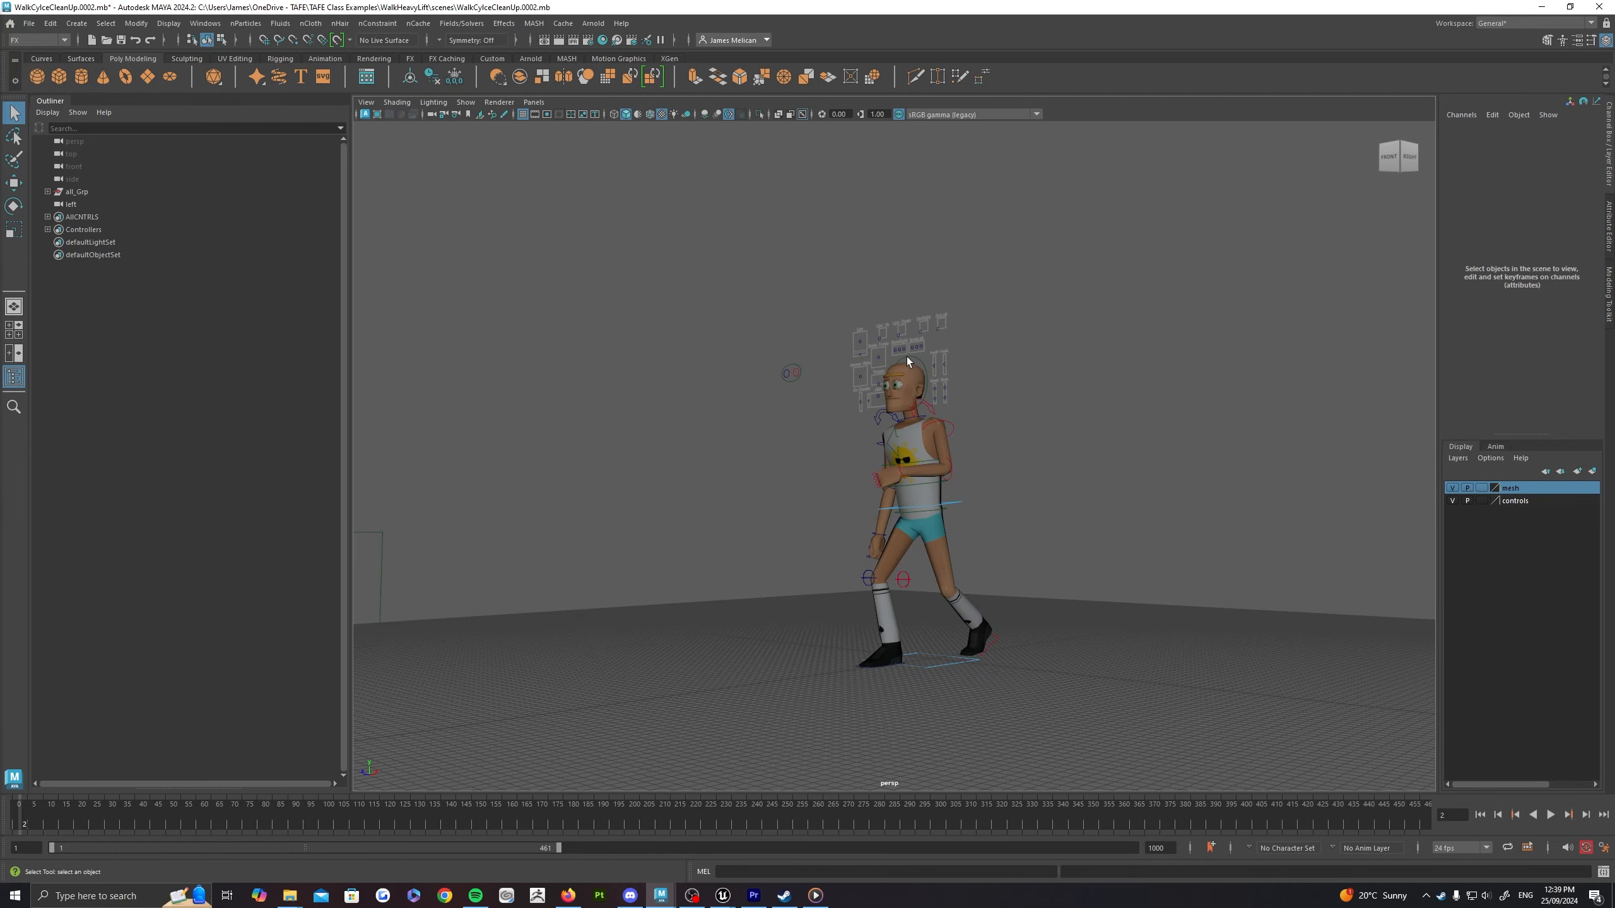
middle_click_drag(943, 425, 881, 413, "alt")
left_click_drag(881, 414, 862, 428, "alt")
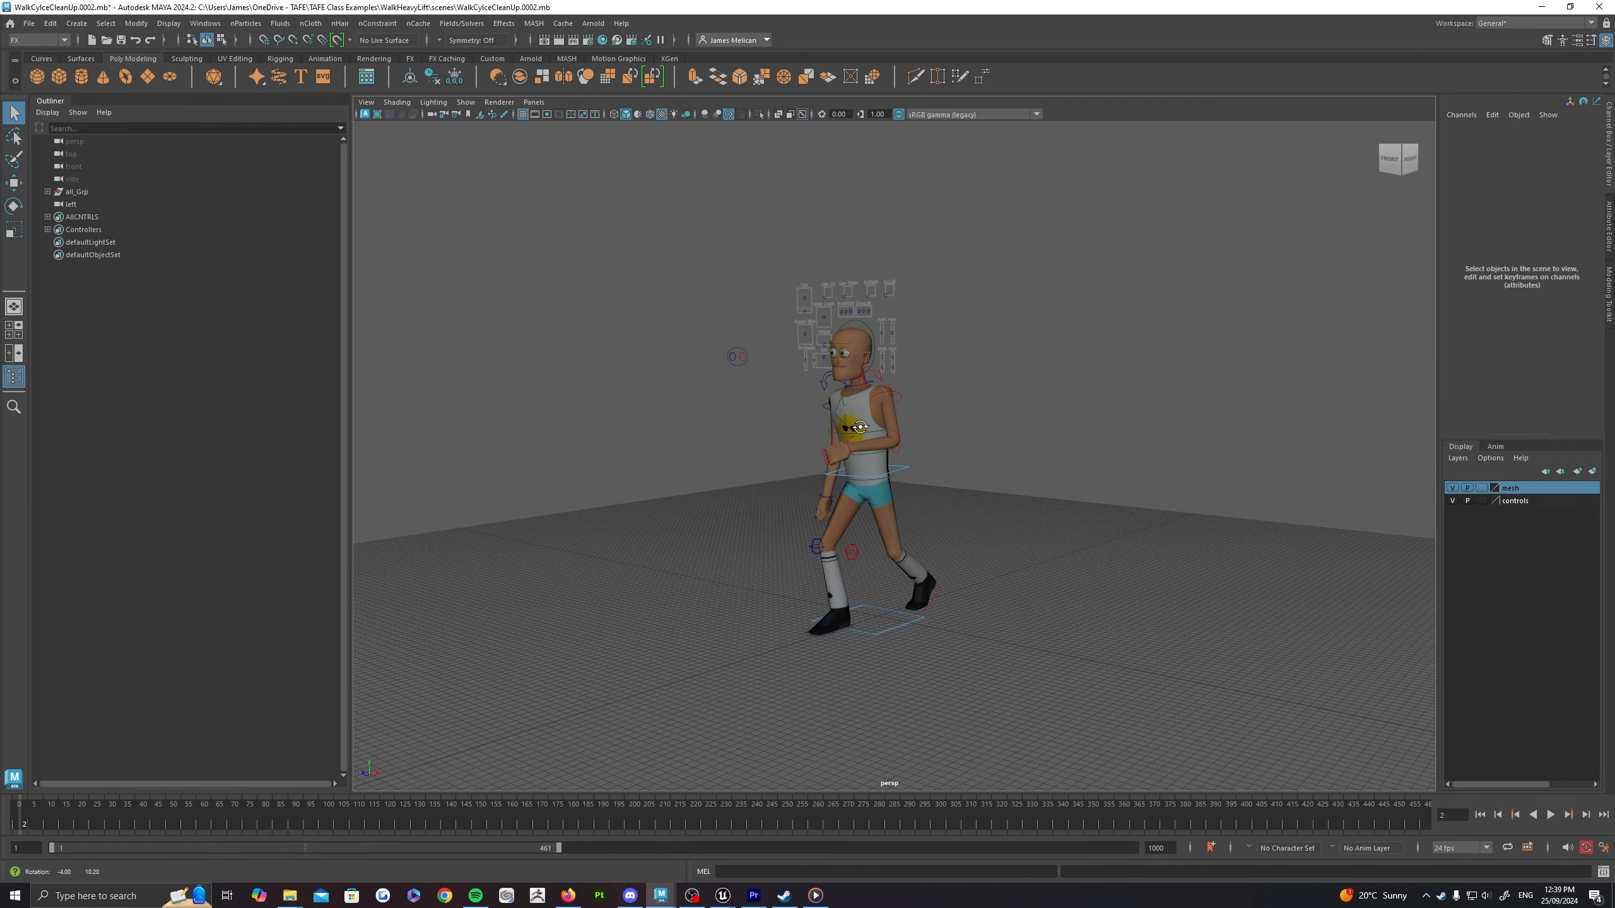
scroll(839, 420, "up", 5)
middle_click_drag(812, 412, 861, 404, "alt")
left_click_drag(802, 412, 862, 418, "alt")
scroll(831, 413, "down", 4)
left_click_drag(941, 455, 957, 402, "alt")
scroll(958, 401, "up", 5)
scroll(958, 401, "down", 4)
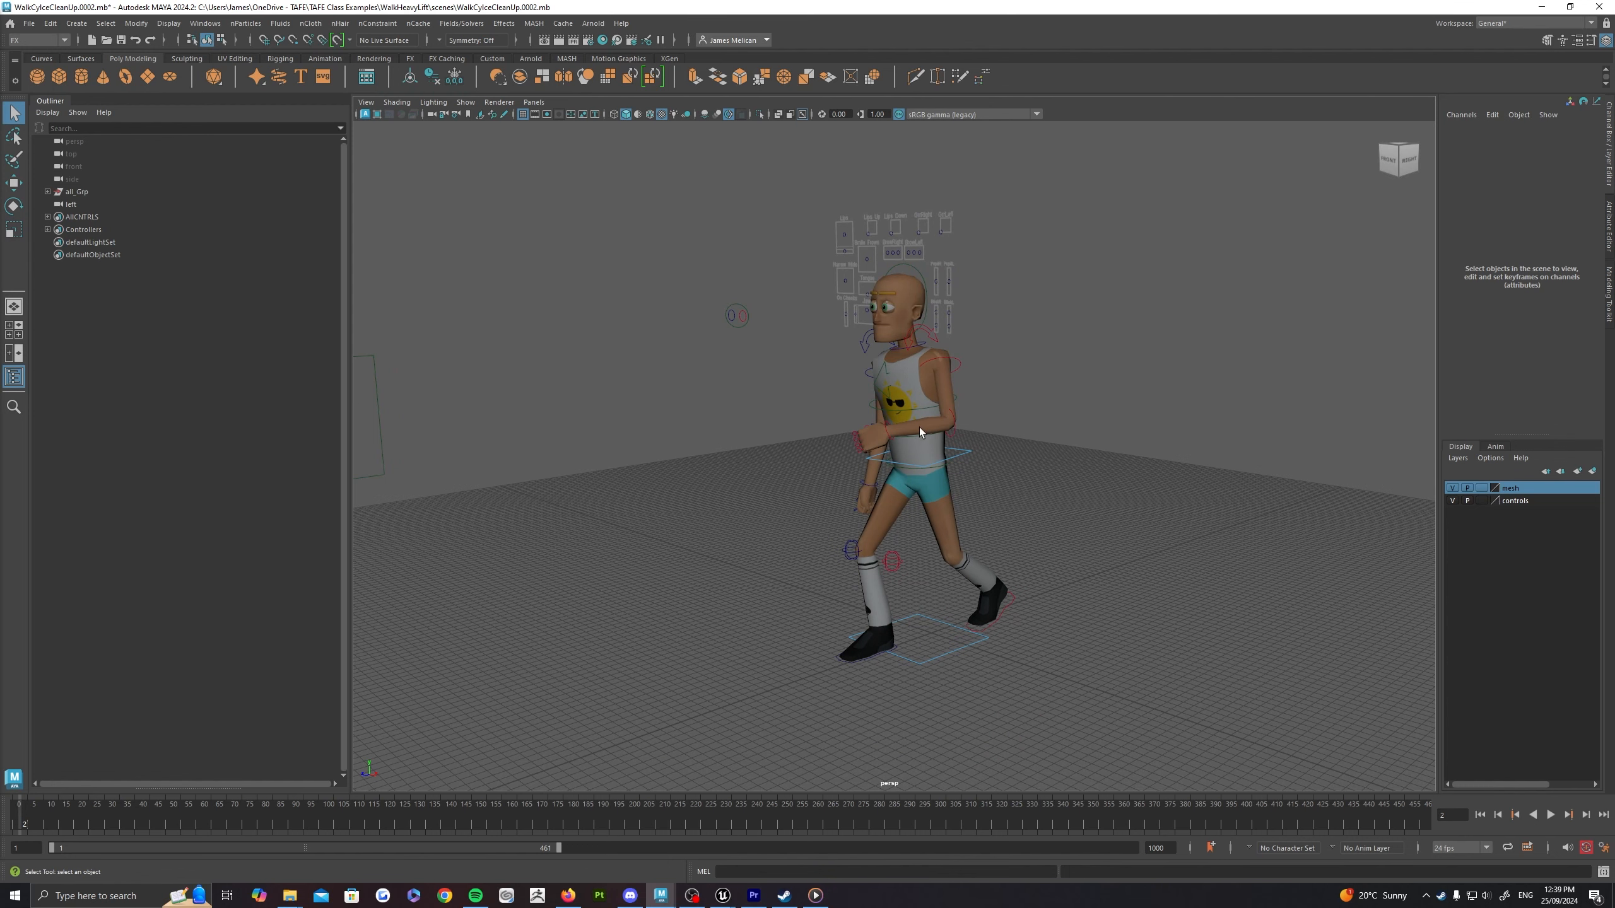
Step: Select the character's elbow control and root control in turn to examine their channels
left_click(954, 430)
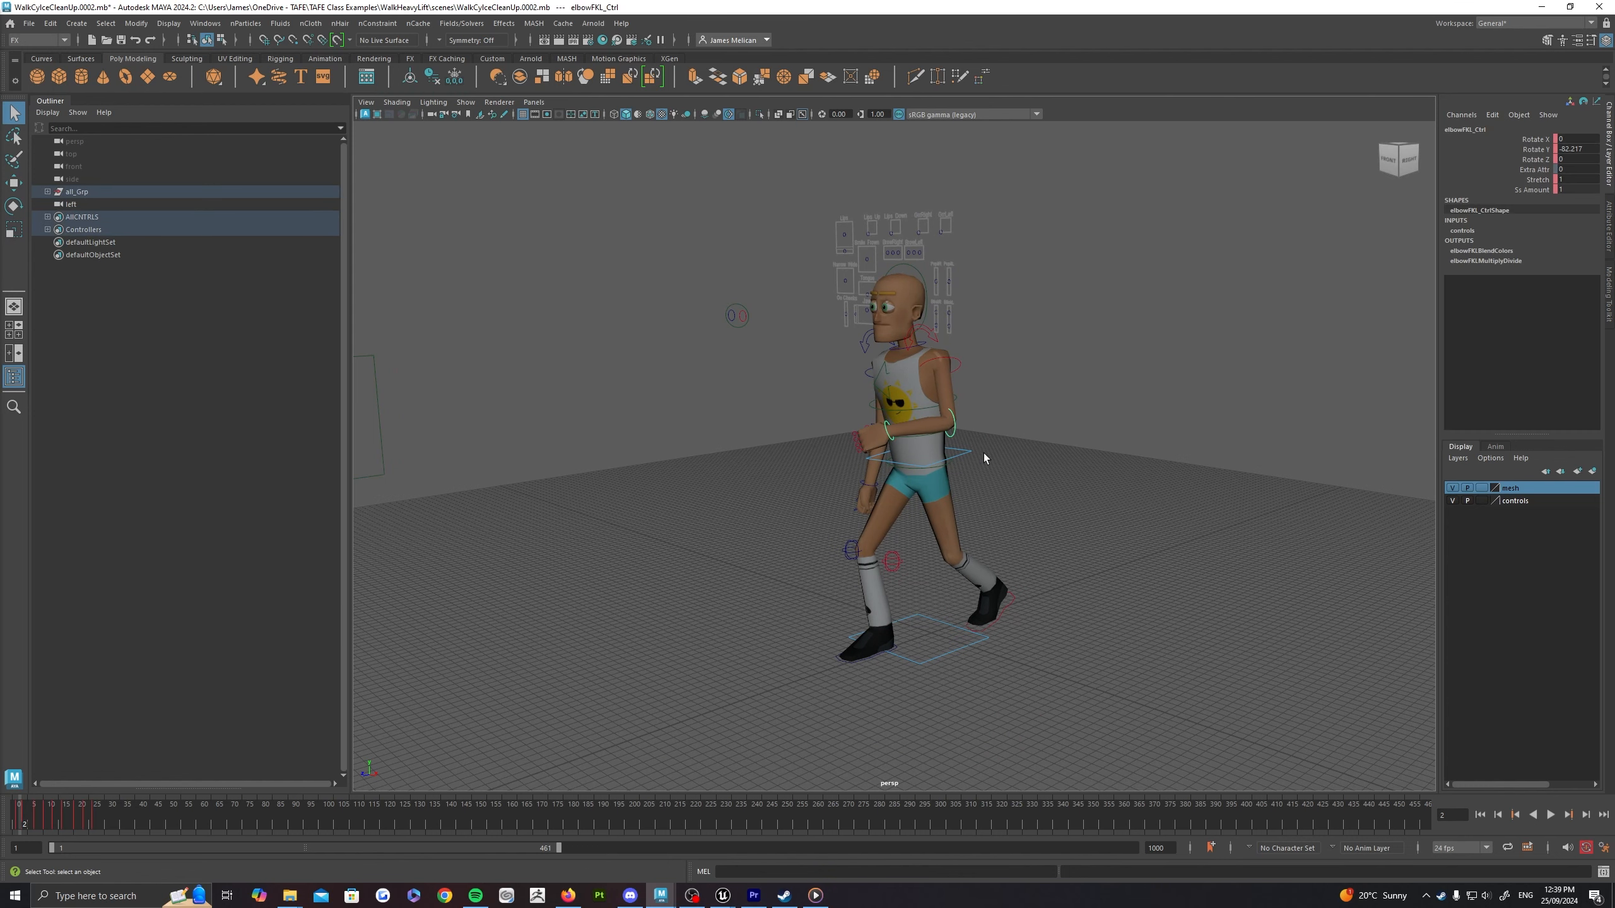
left_click(963, 449)
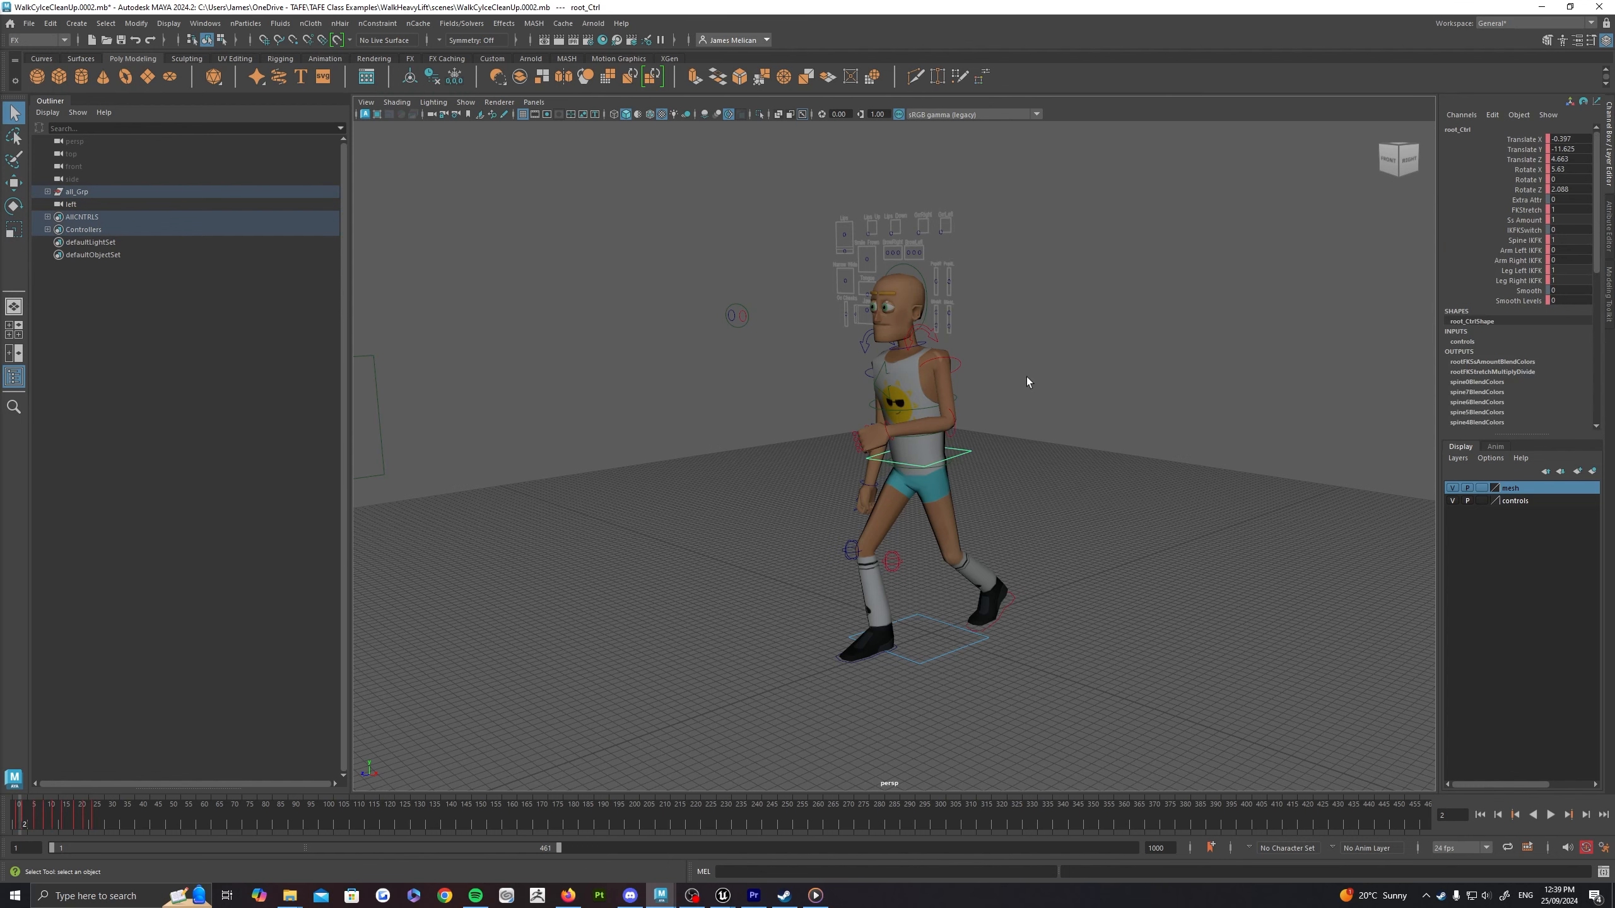
key("f")
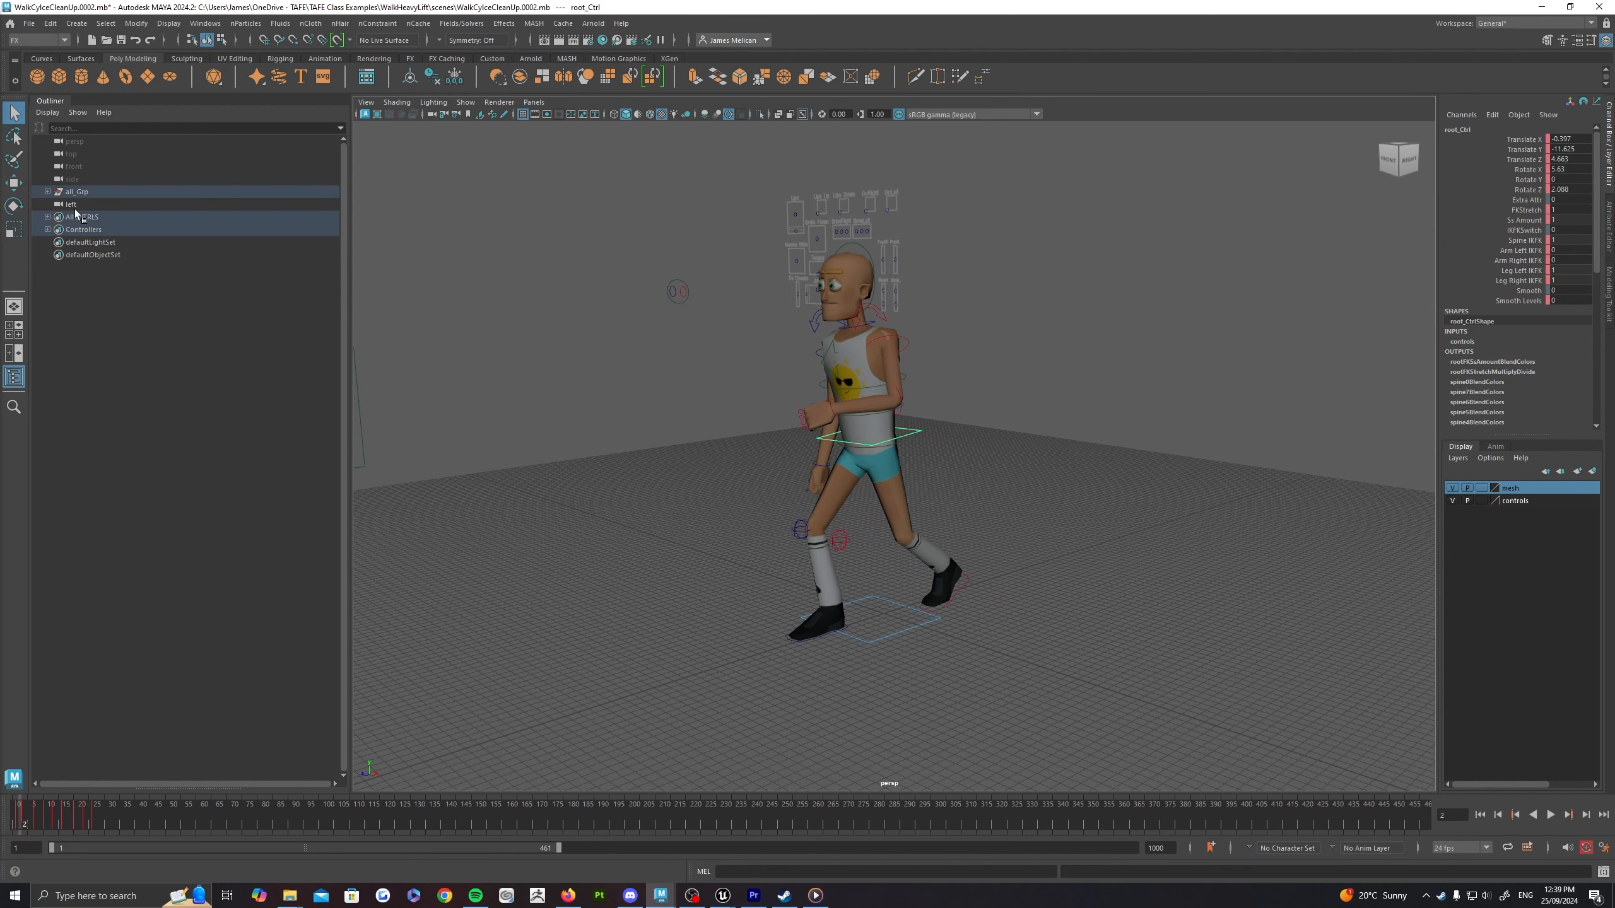
Step: Expand the whole all_Grp hierarchy and look through its geometry, joint, constraint and facial control nodes
left_click(47, 192)
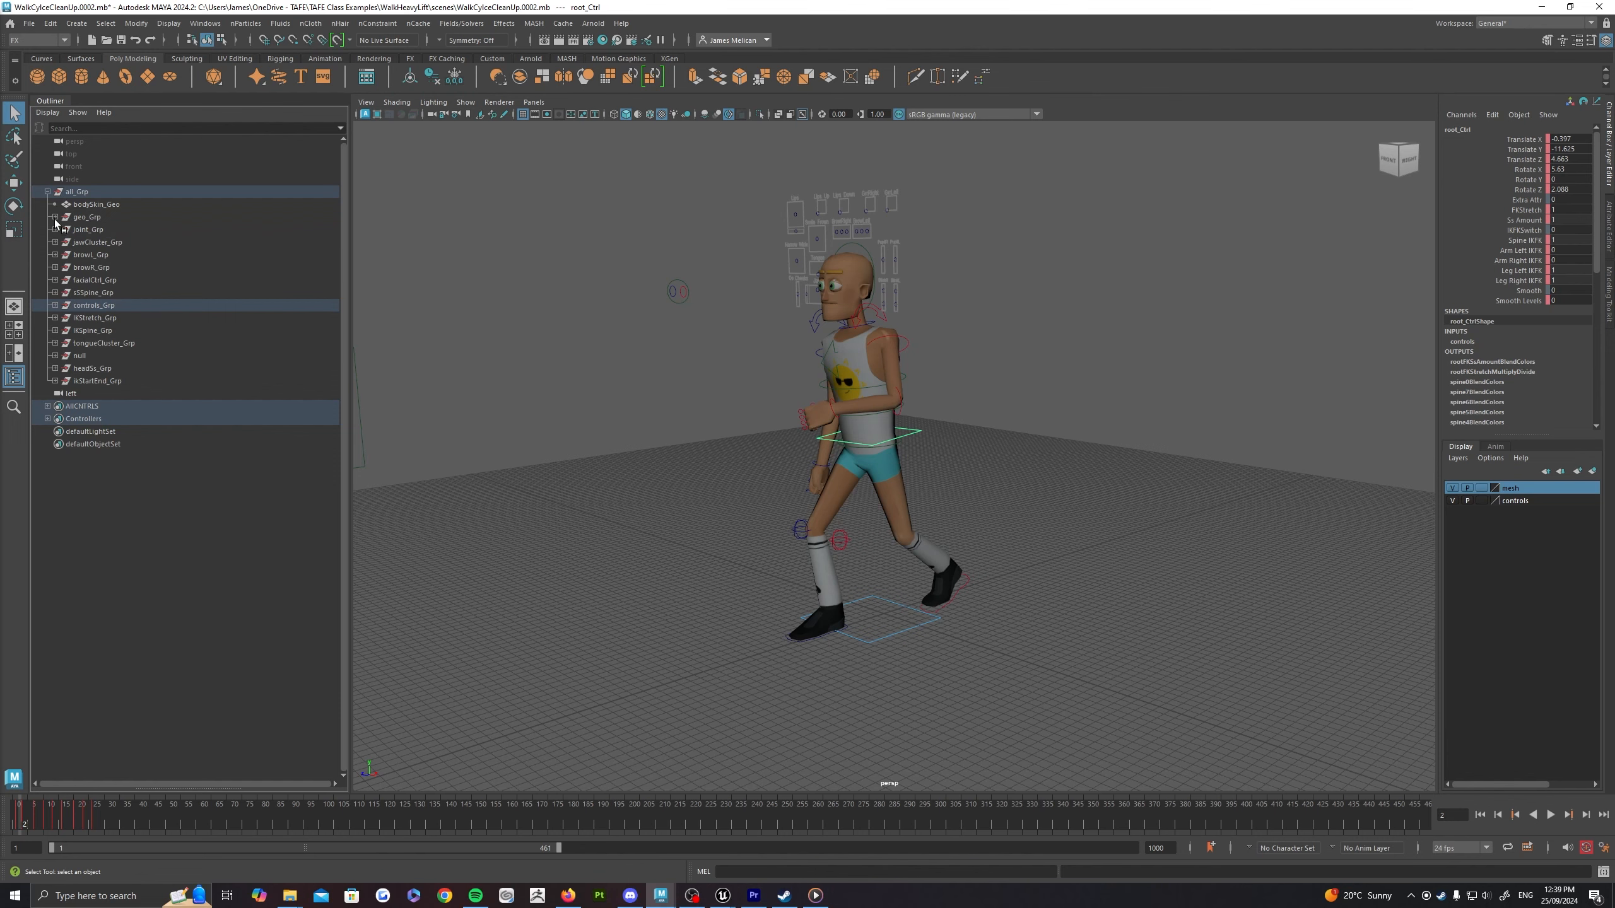
left_click(47, 192)
left_click(48, 192, "shift")
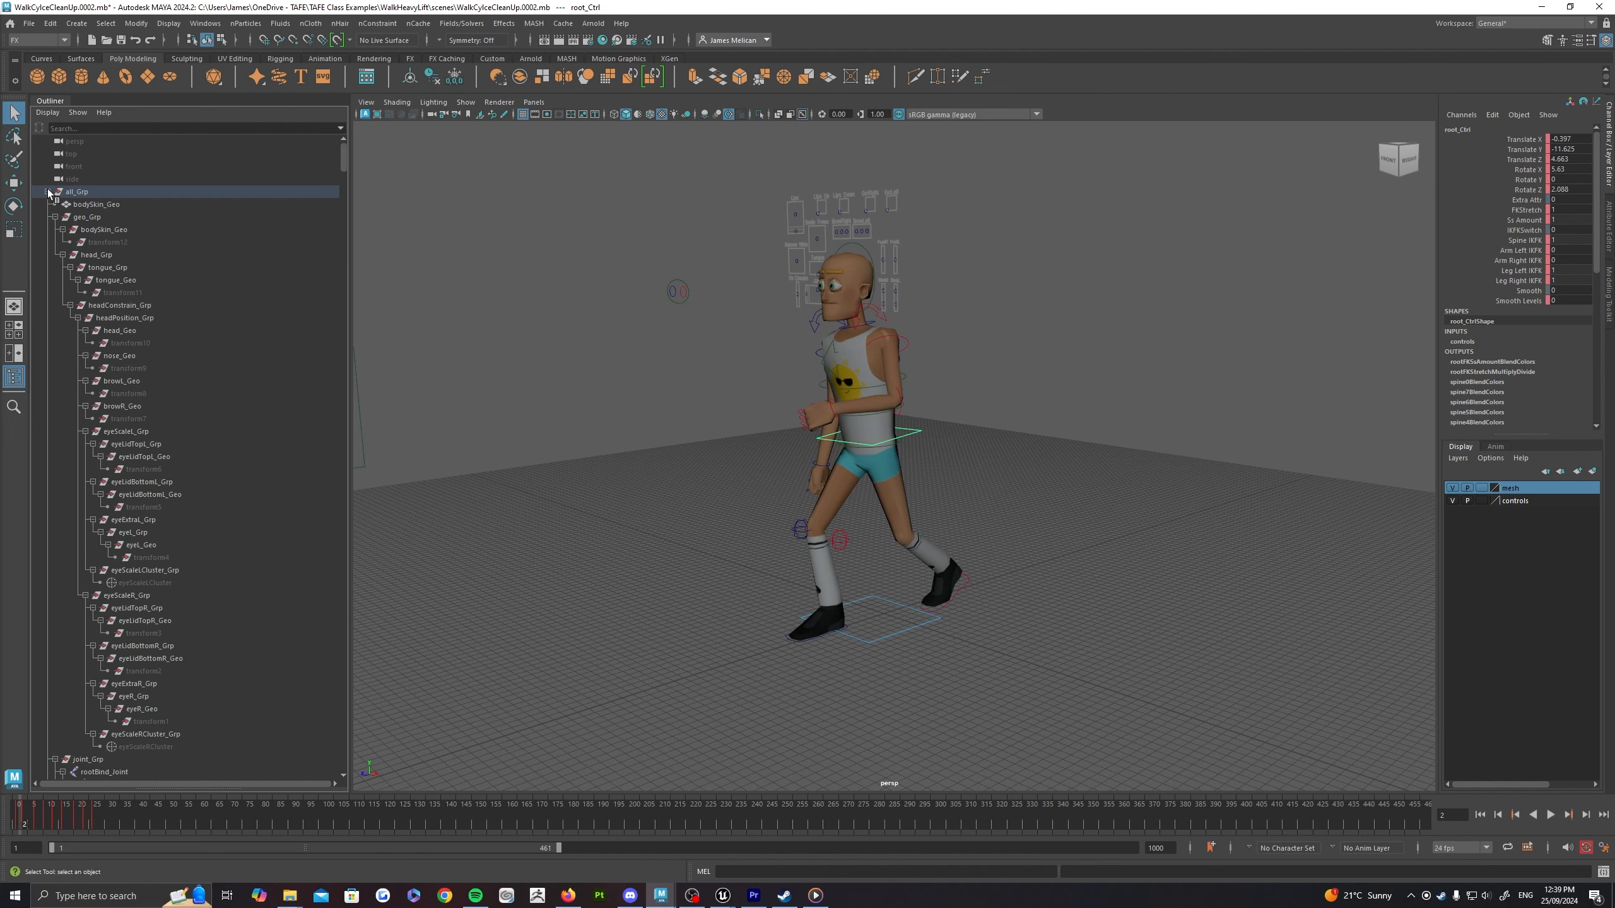
scroll(128, 315, "down", 15)
scroll(128, 313, "down", 20)
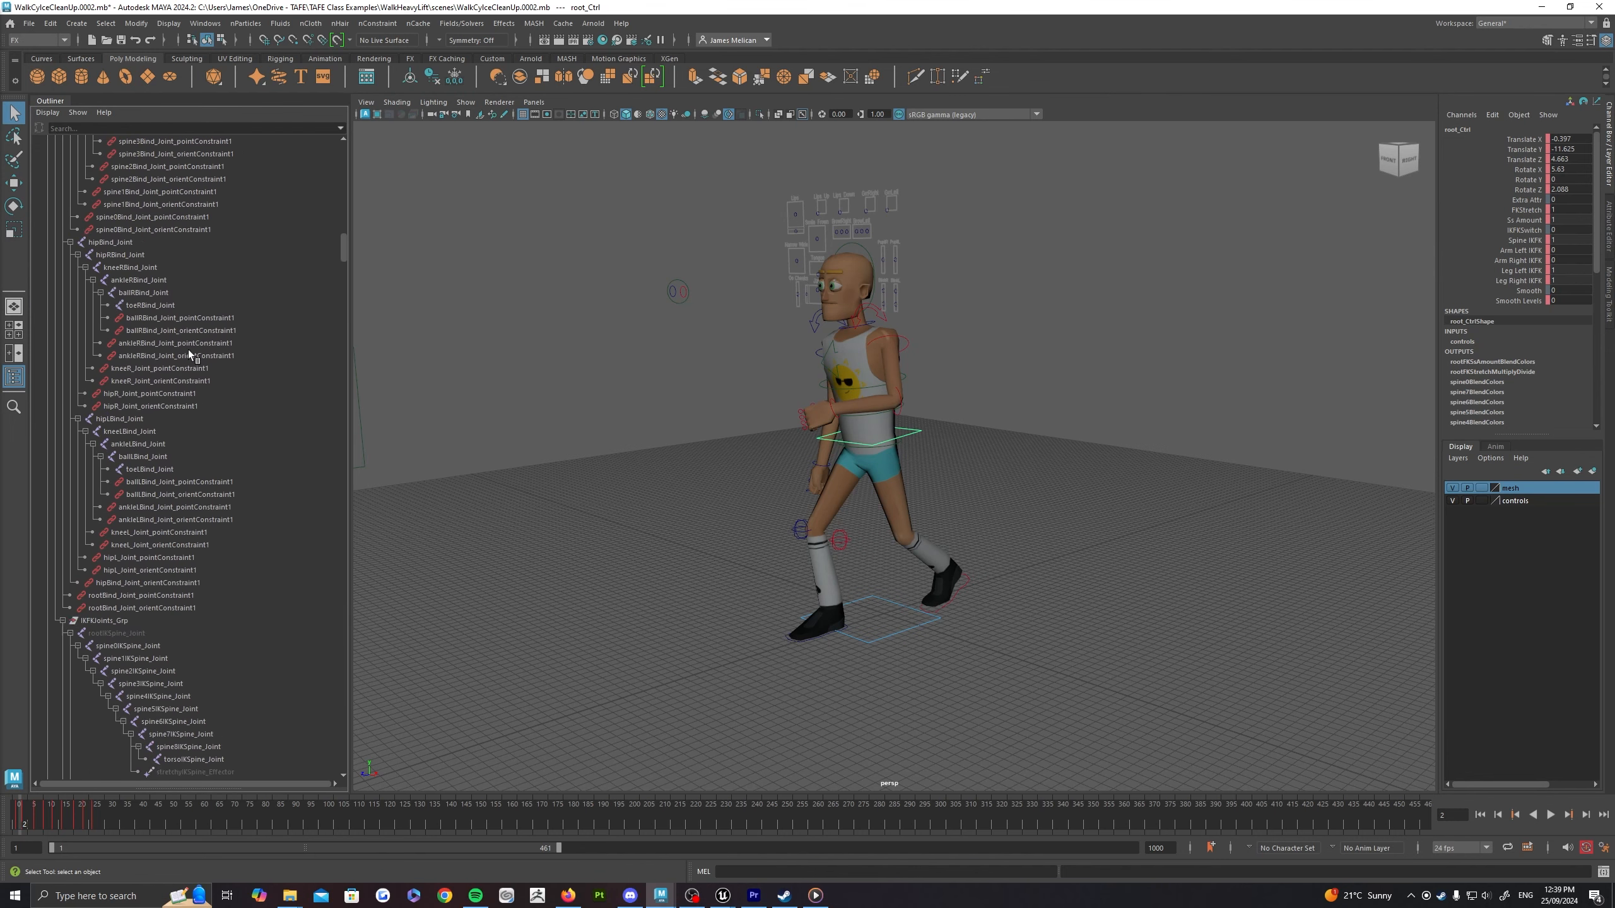
scroll(198, 335, "up", 4)
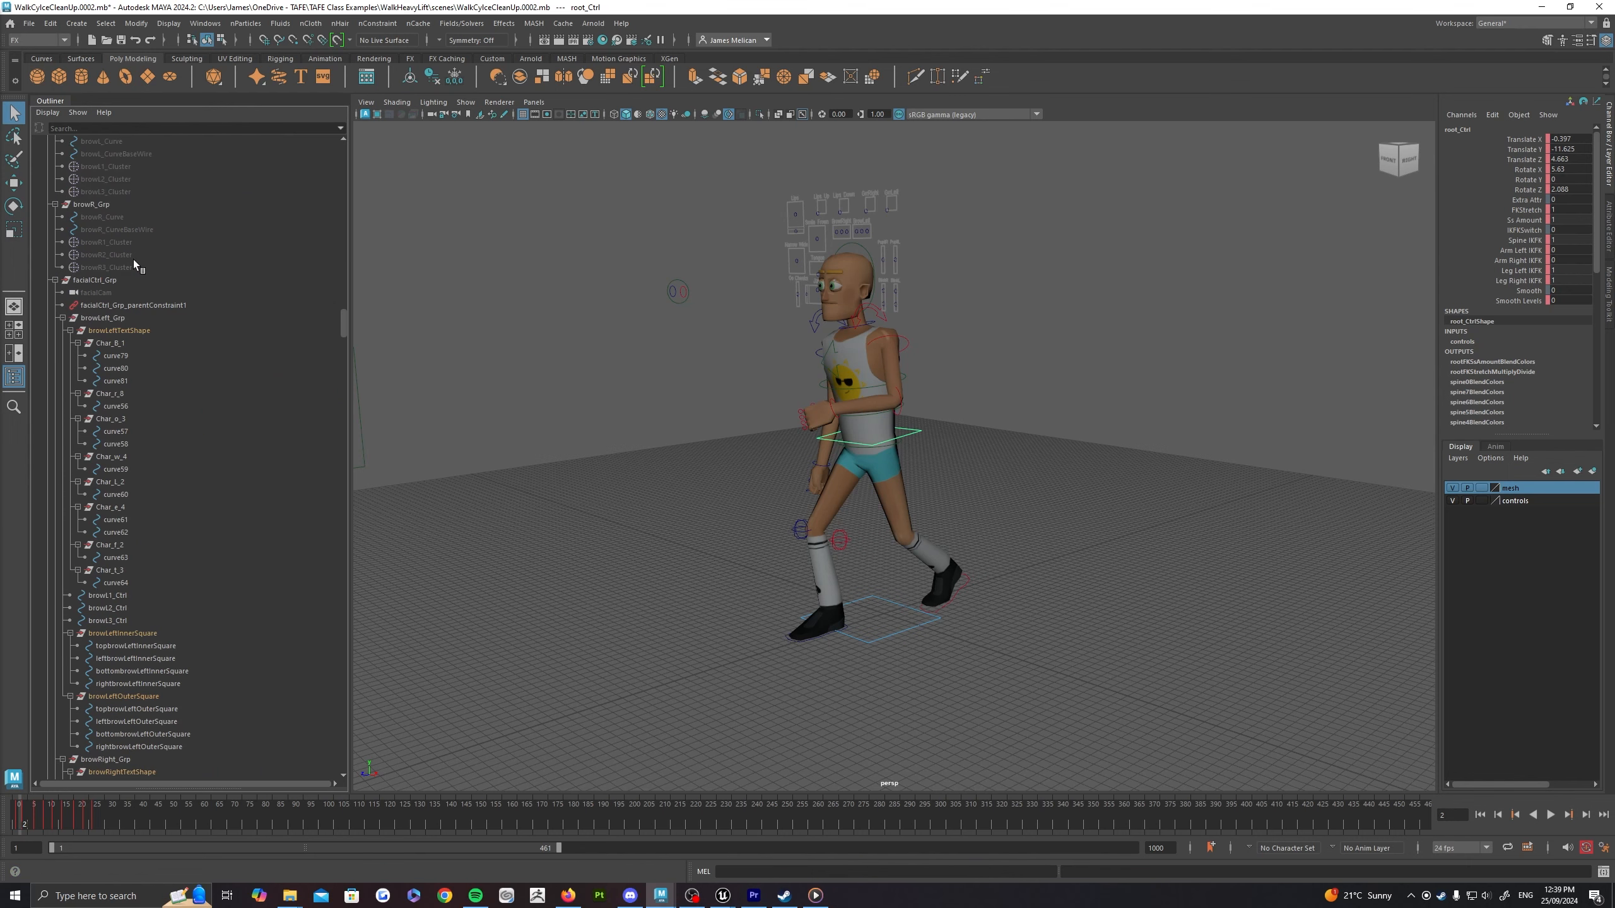
scroll(137, 260, "up", 4)
scroll(134, 318, "down", 15)
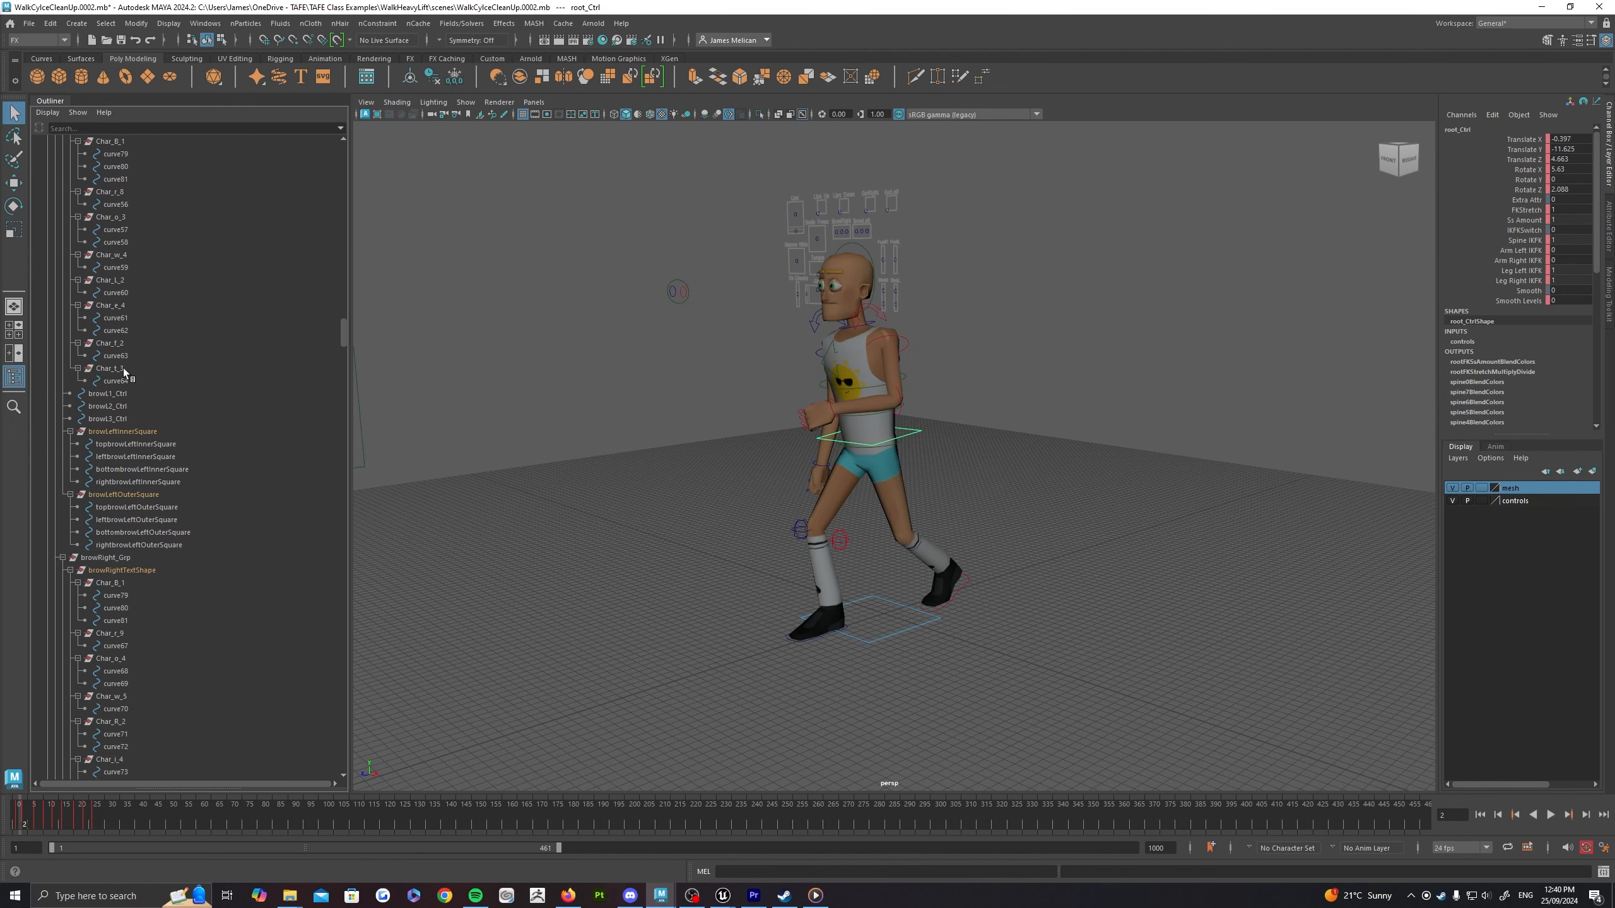
scroll(121, 391, "down", 10)
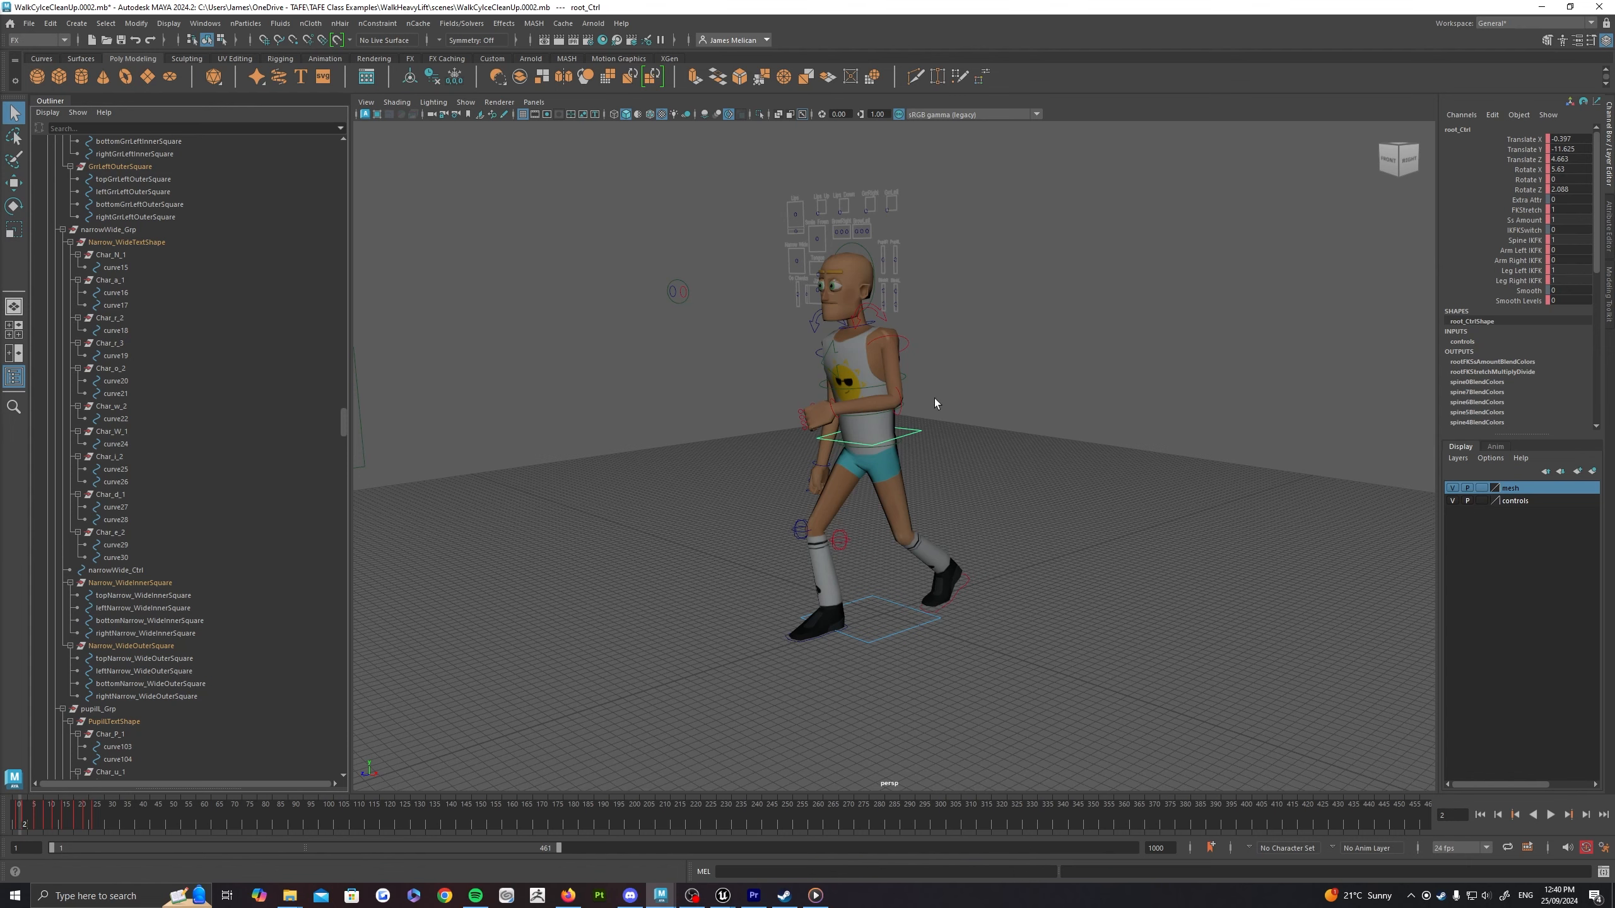
Step: Select the character's body skin mesh in the viewport
left_click_drag(990, 377, 954, 400, "alt")
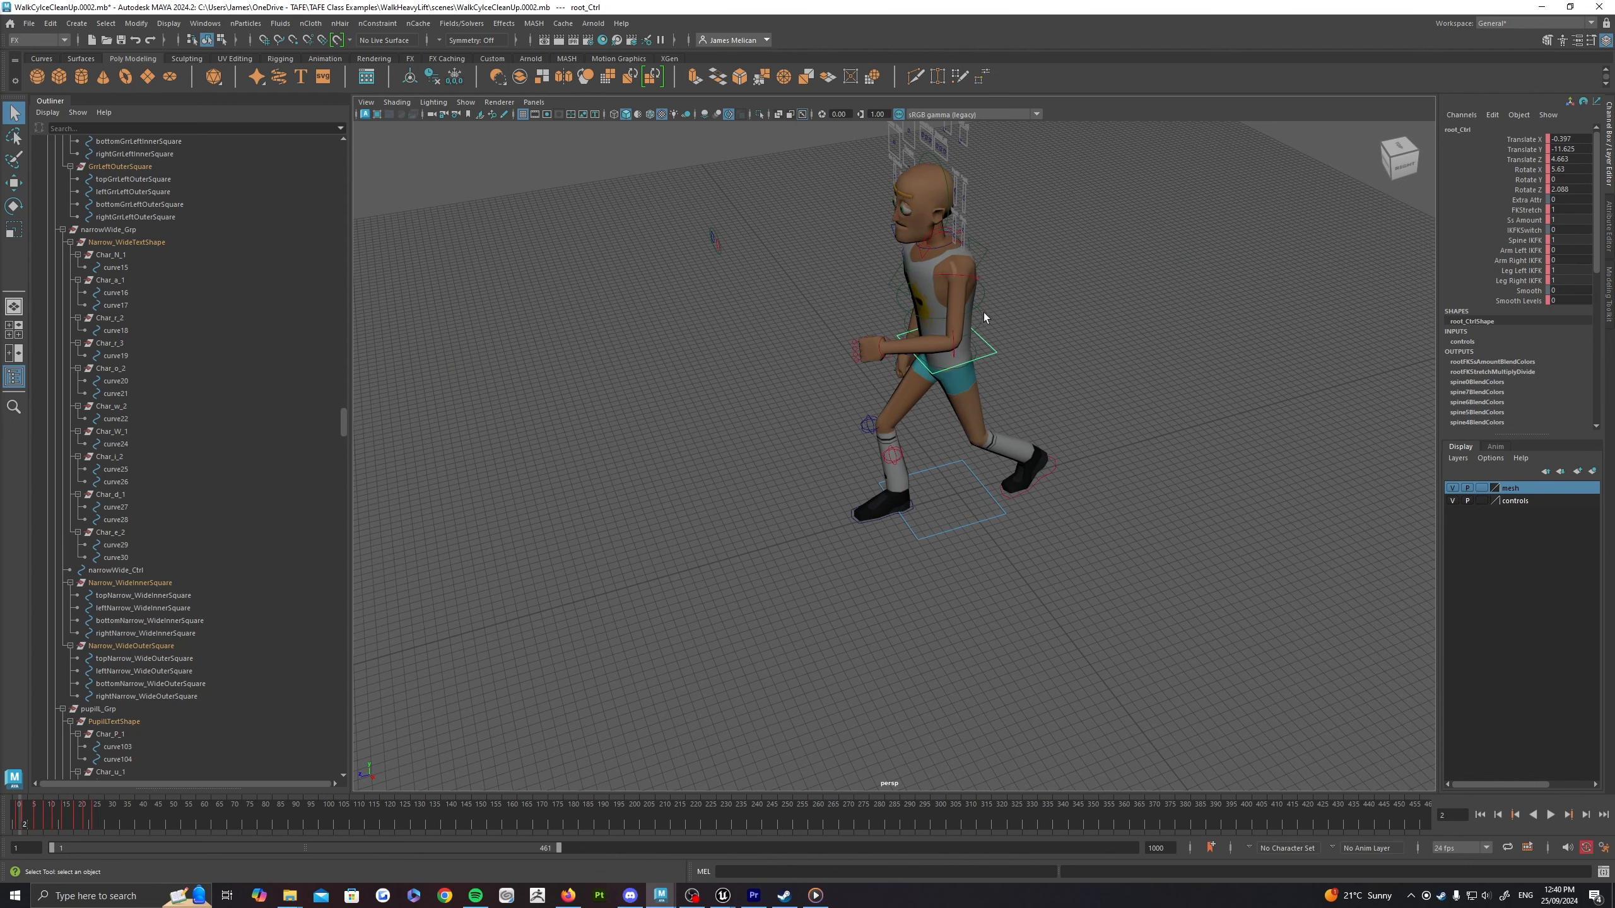
left_click_drag(1050, 443, 989, 353, "alt")
right_click(990, 354)
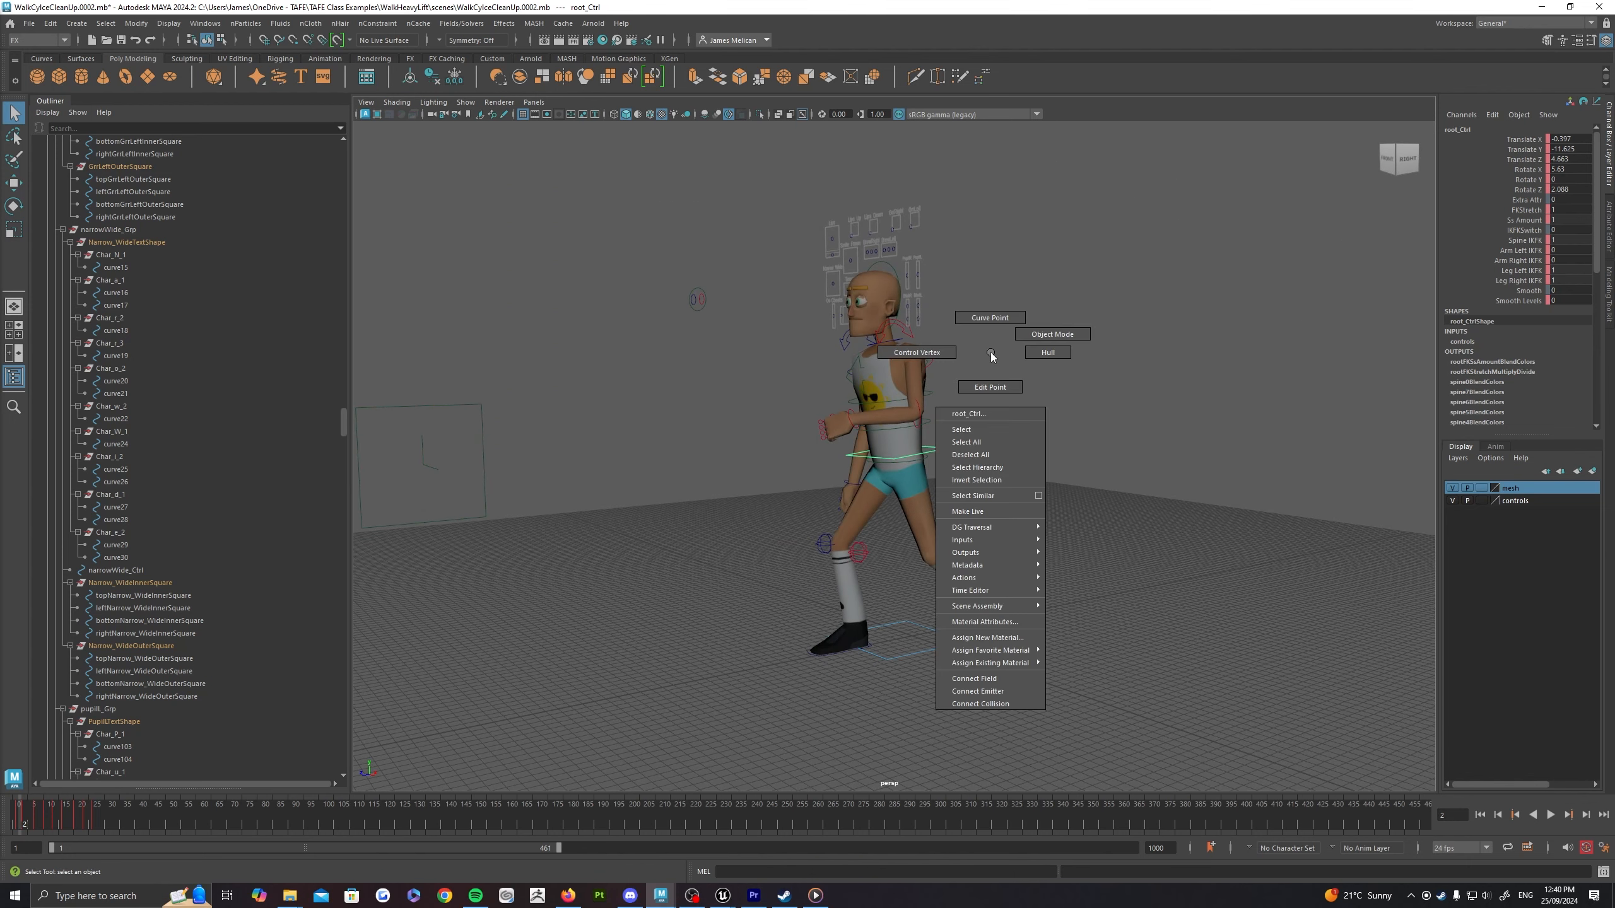
middle_click_drag(990, 353, 988, 407, "alt")
left_click_drag(988, 408, 967, 418, "alt")
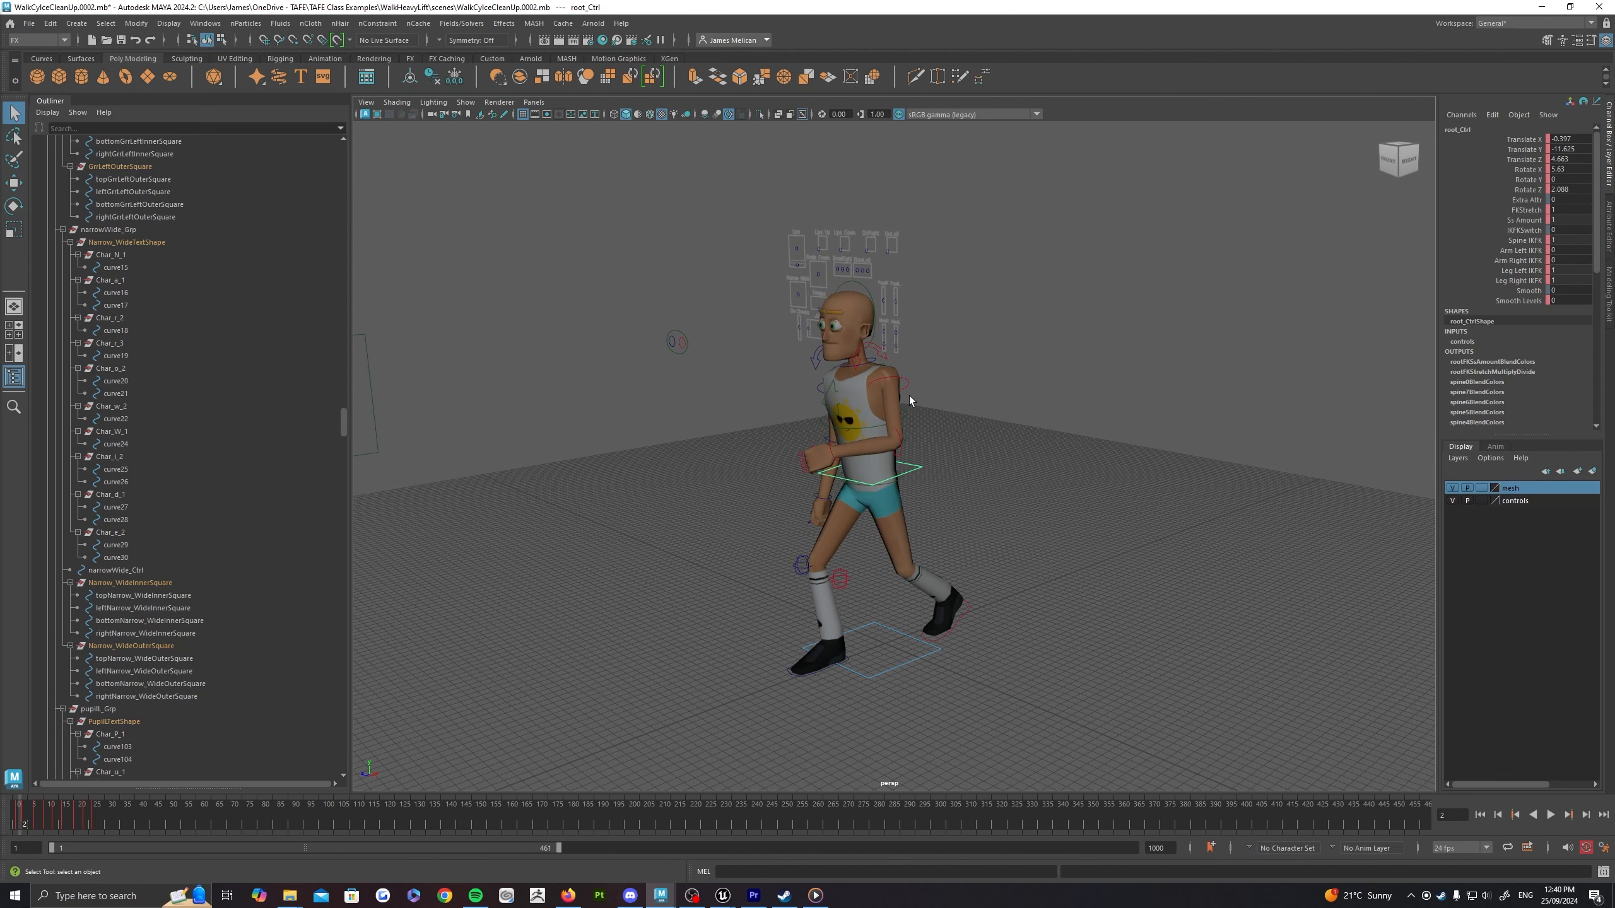
left_click(873, 415)
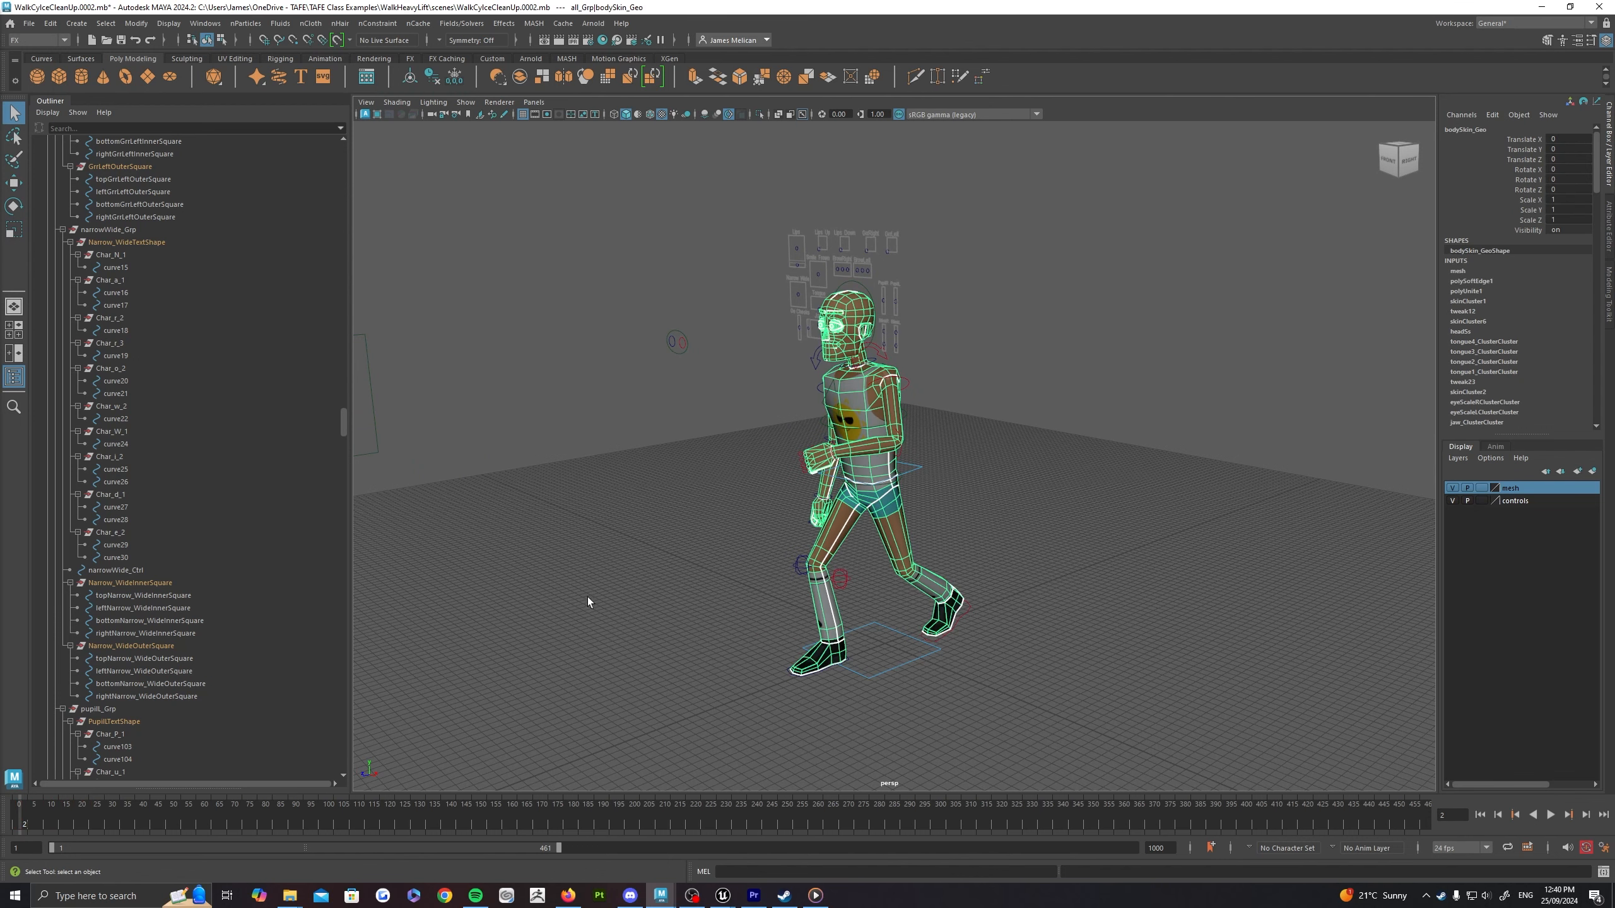
Step: Return to frame 1 and set the end of the animation range to frame 100
mouse_move(18, 821)
left_mouse_down()
mouse_move(108, 824)
mouse_move(231, 797)
mouse_move(13, 805)
left_mouse_up()
scroll(950, 569, "down", 4)
left_click_drag(952, 583, 949, 578, "alt")
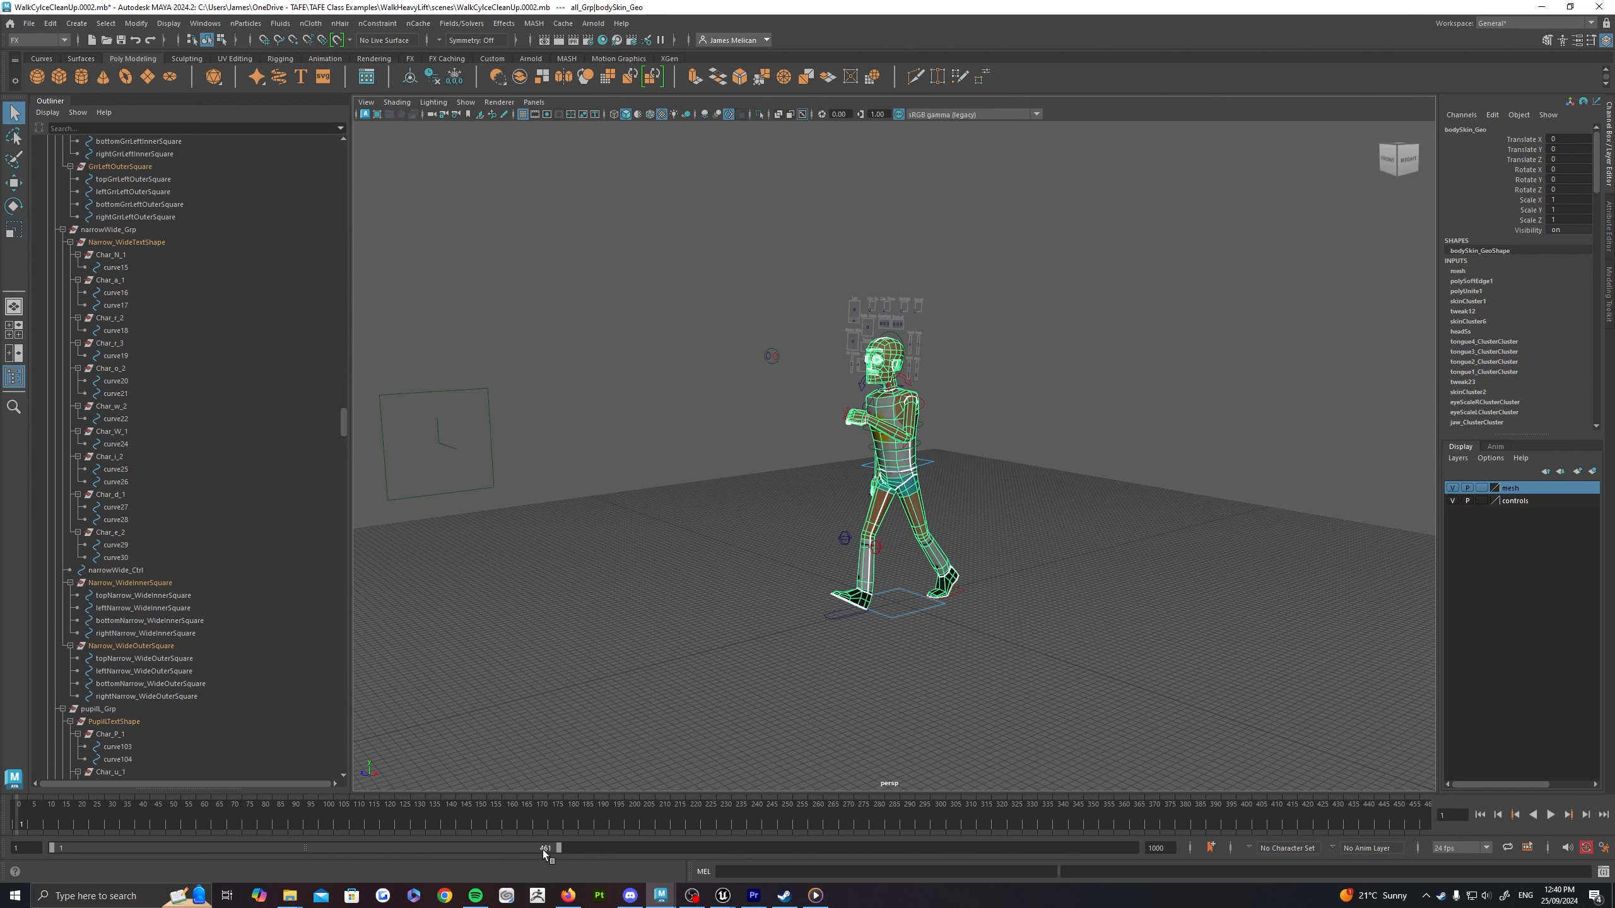
left_click_drag(1167, 848, 967, 831)
type("100")
key("Return")
scroll(845, 662, "down", 2)
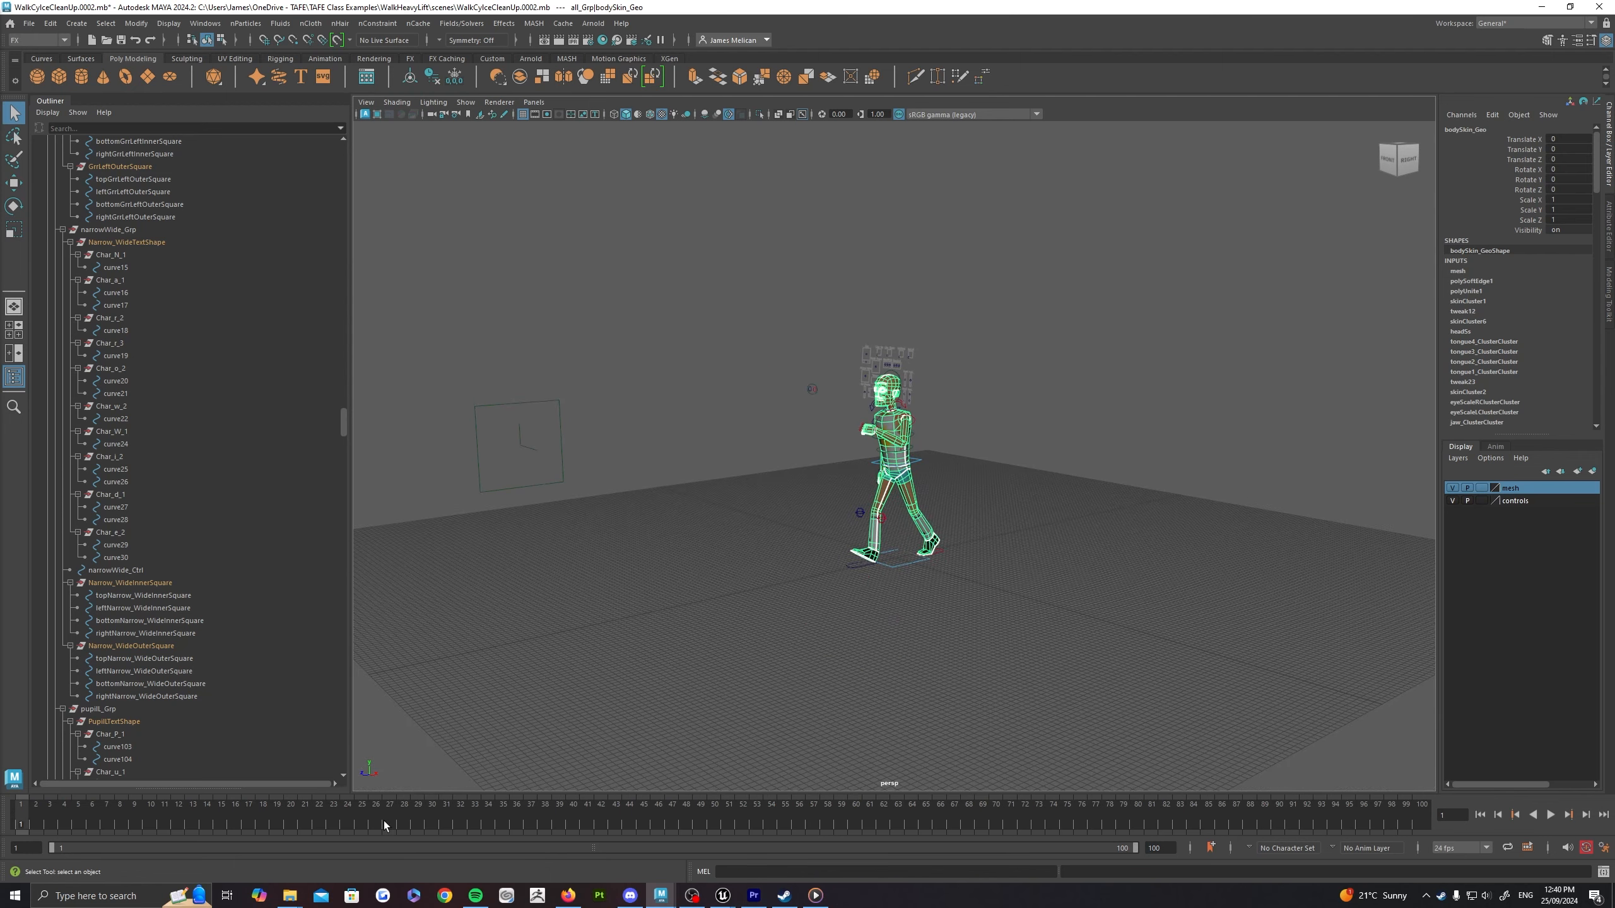
Step: Scrub and play the walk animation to check the motion, then stop playback
left_click_drag(384, 821, 25, 726)
scroll(944, 468, "up", 3)
key("alt+v")
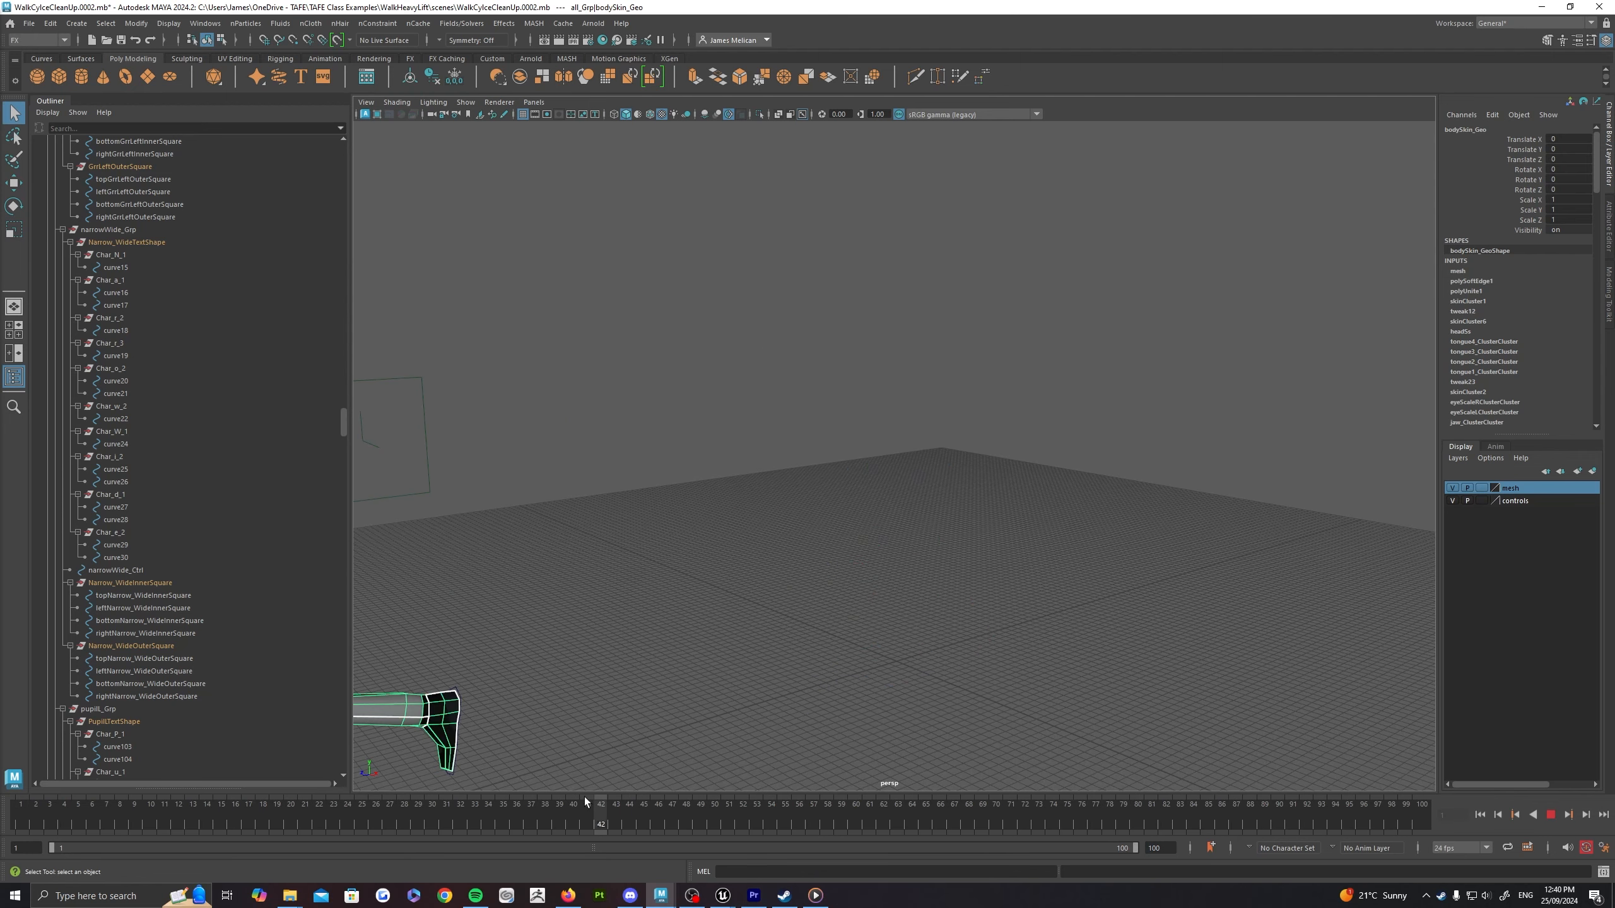
key("Escape")
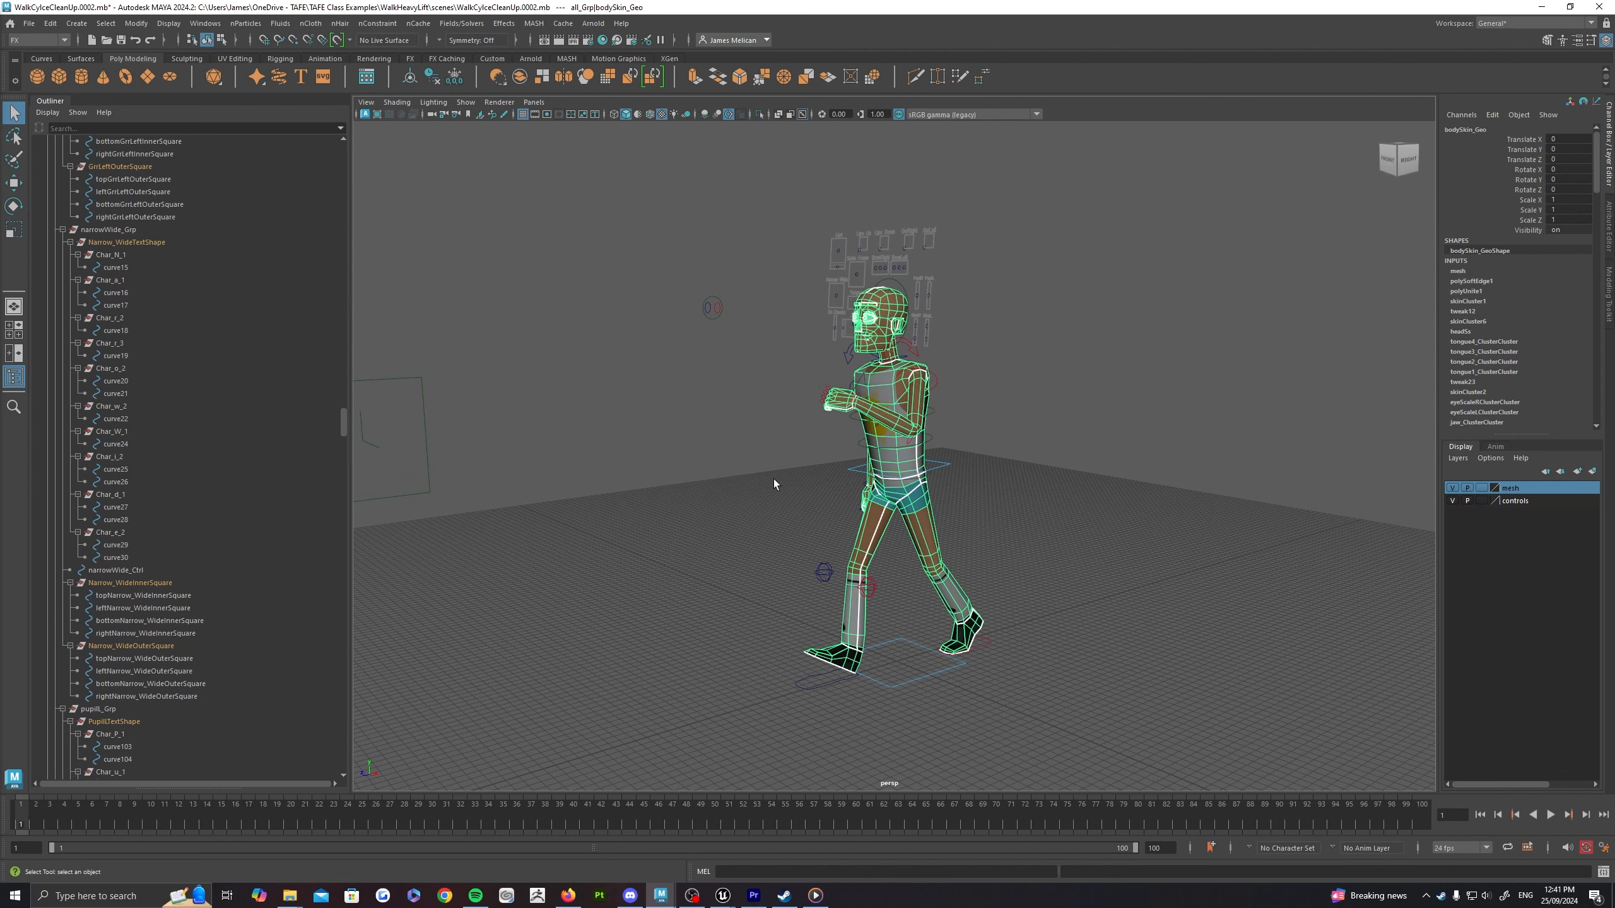
Step: Open the Alembic export options for the selected body mesh and enable UV Write, using the time slider range
scroll(674, 439, "down", 5)
middle_click_drag(620, 451, 693, 467, "alt")
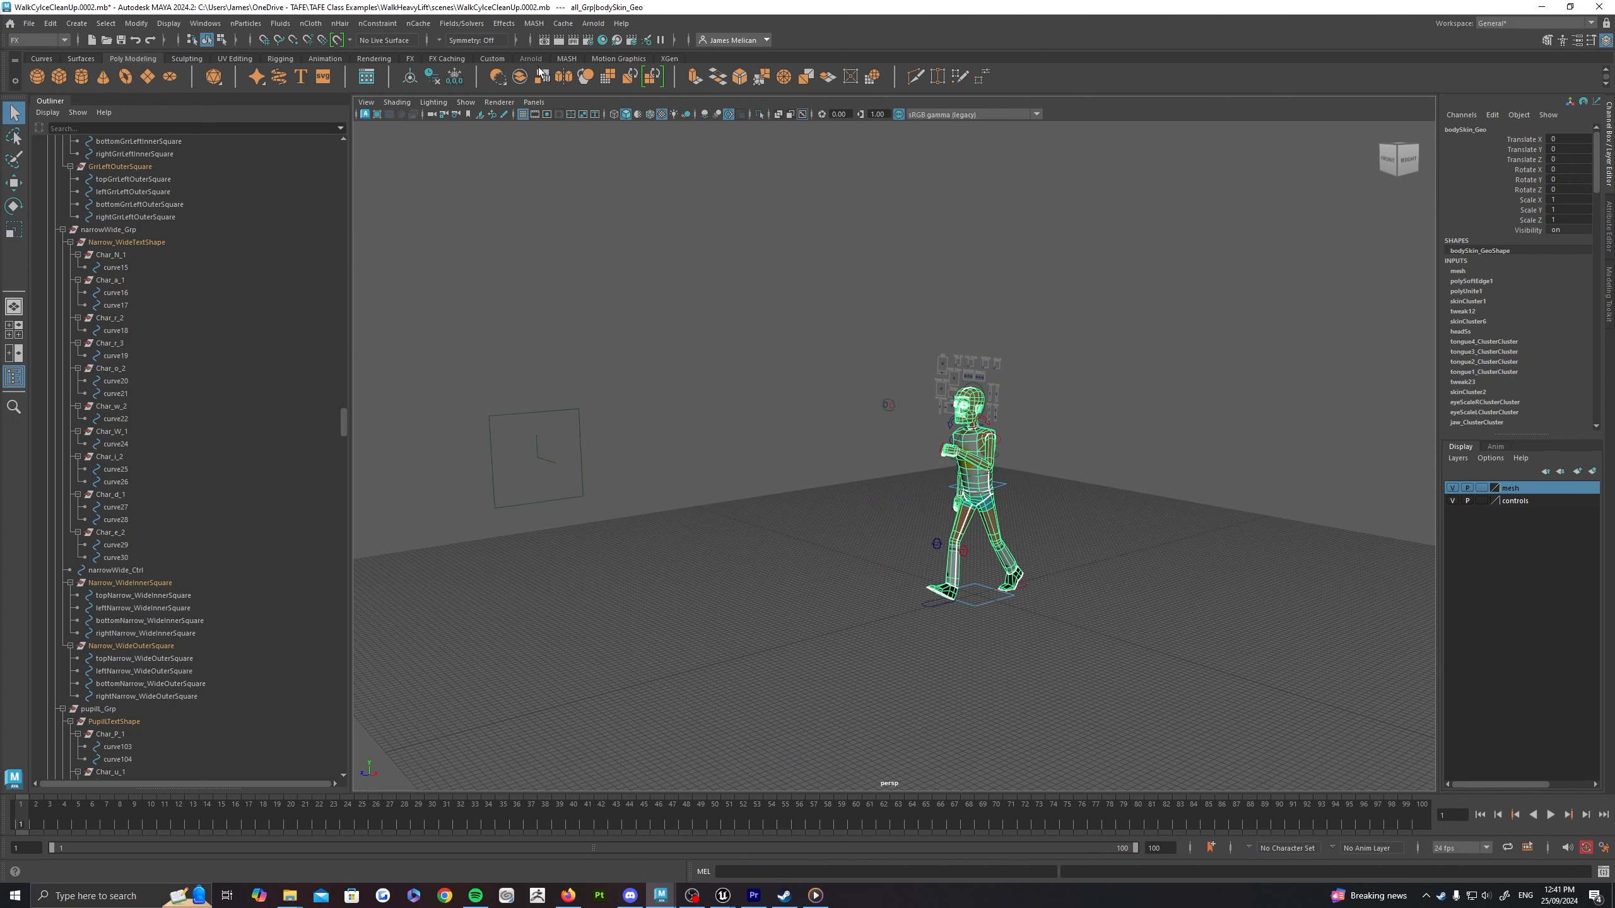
left_click(556, 27)
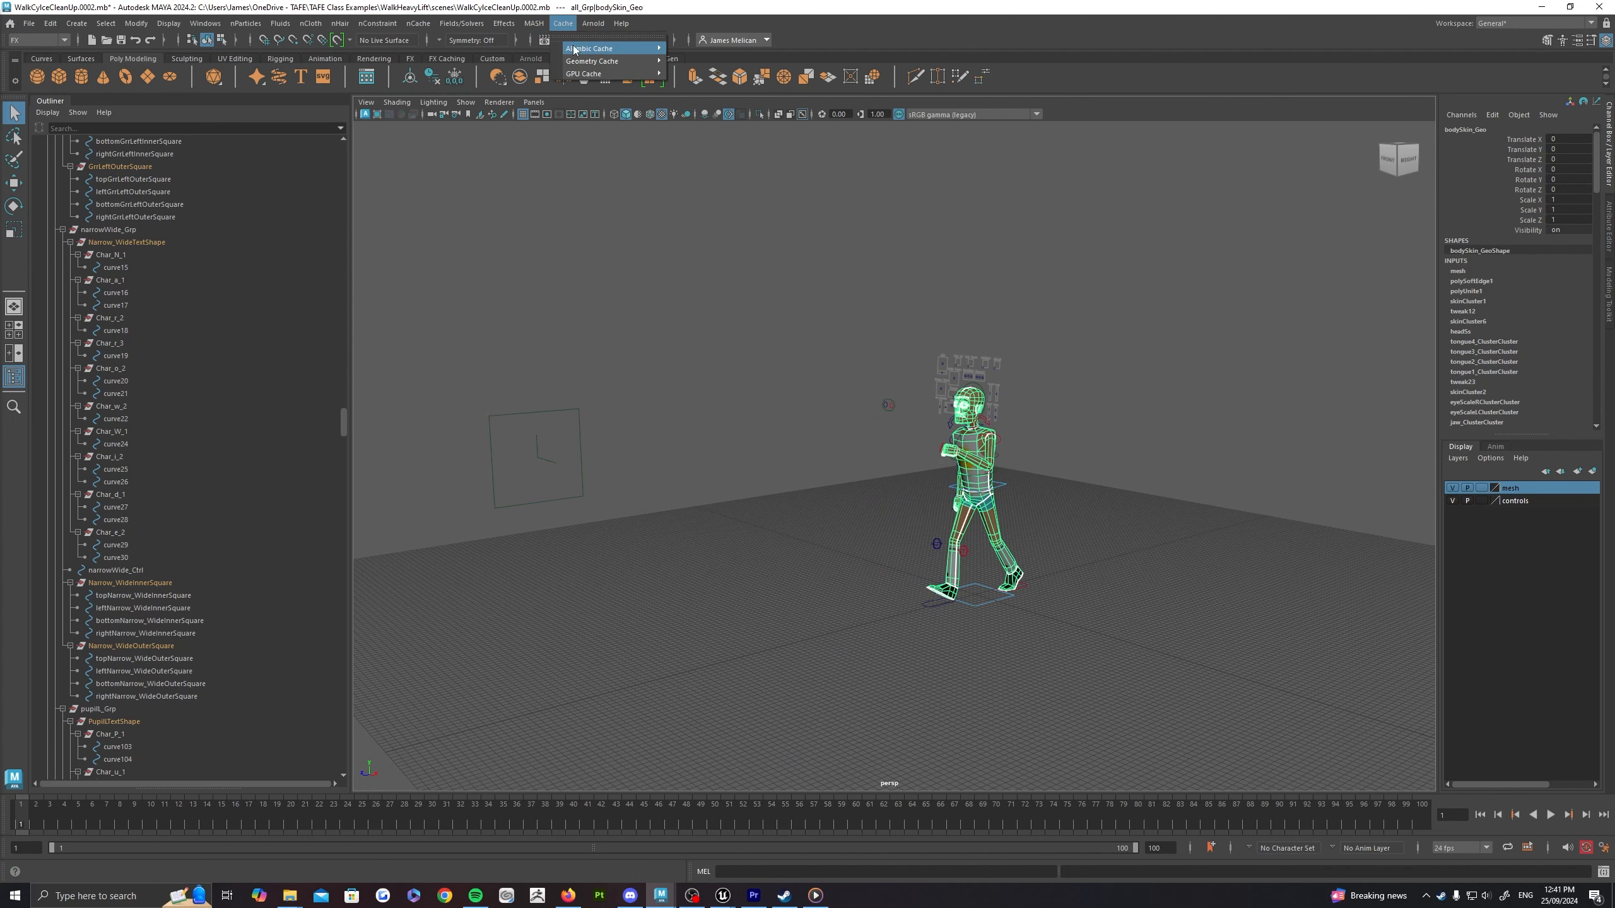
mouse_move(611, 49)
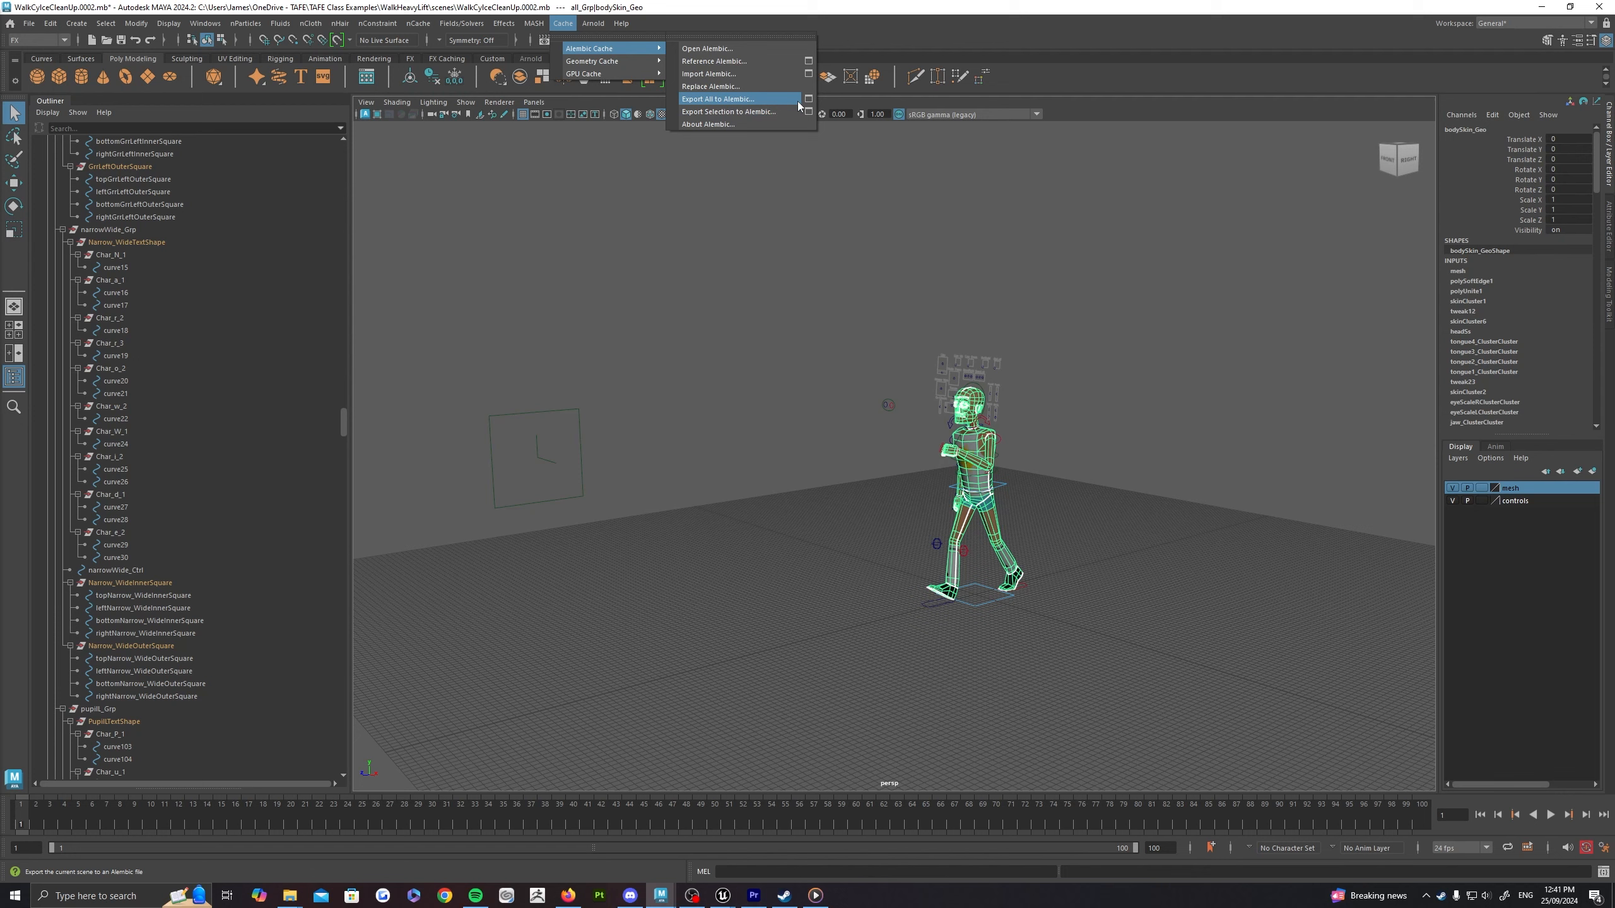
left_click(808, 112)
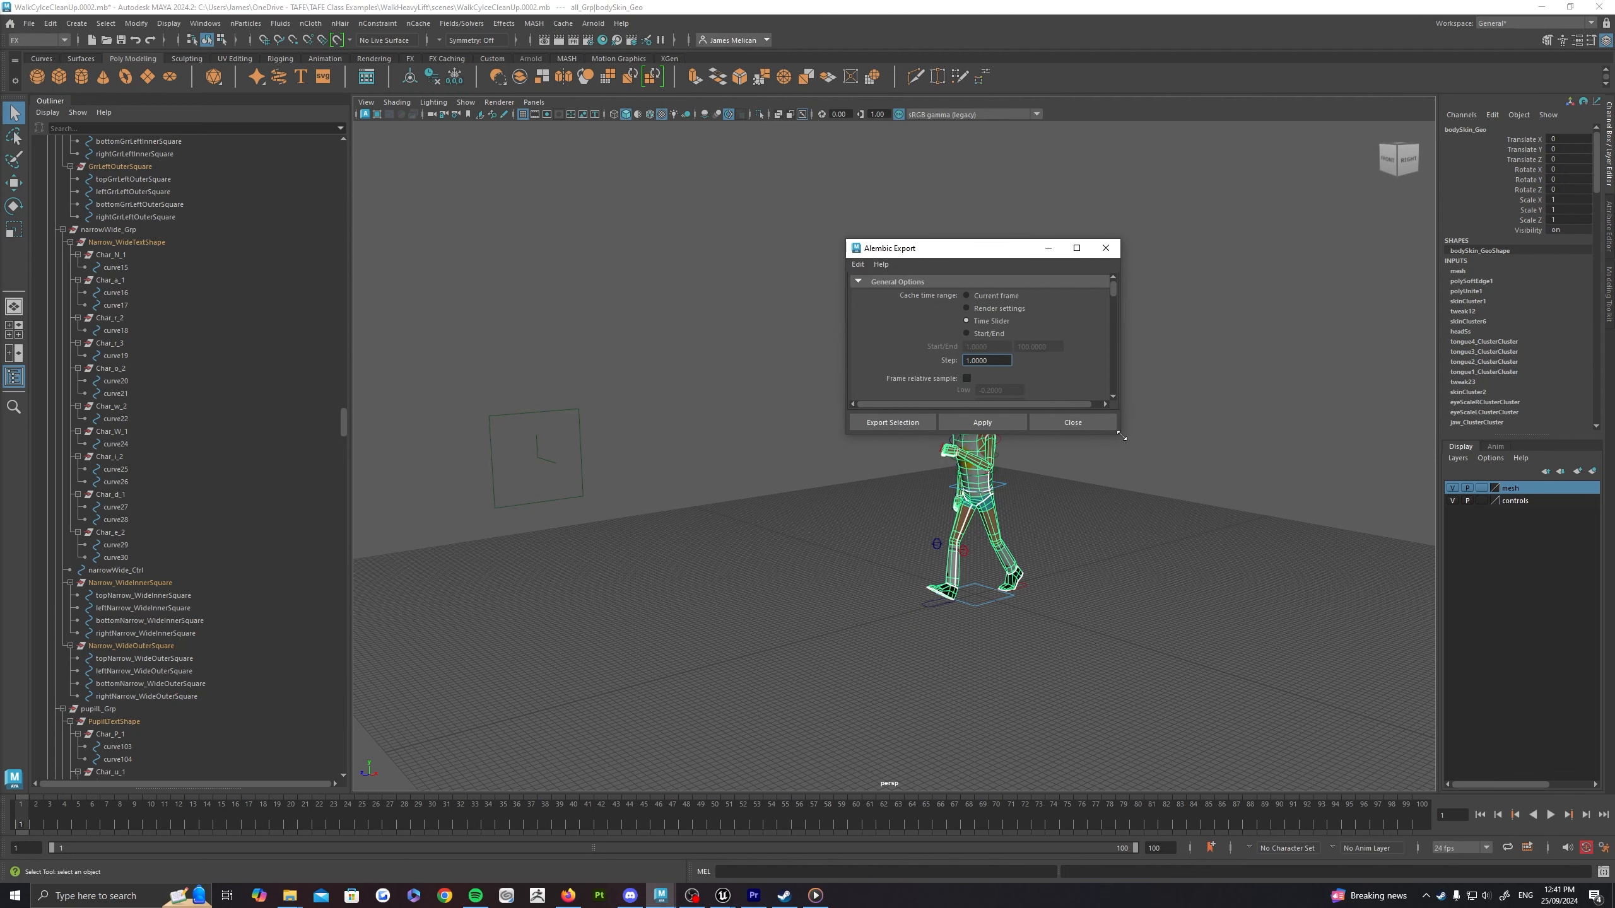
left_click_drag(1121, 437, 1301, 599)
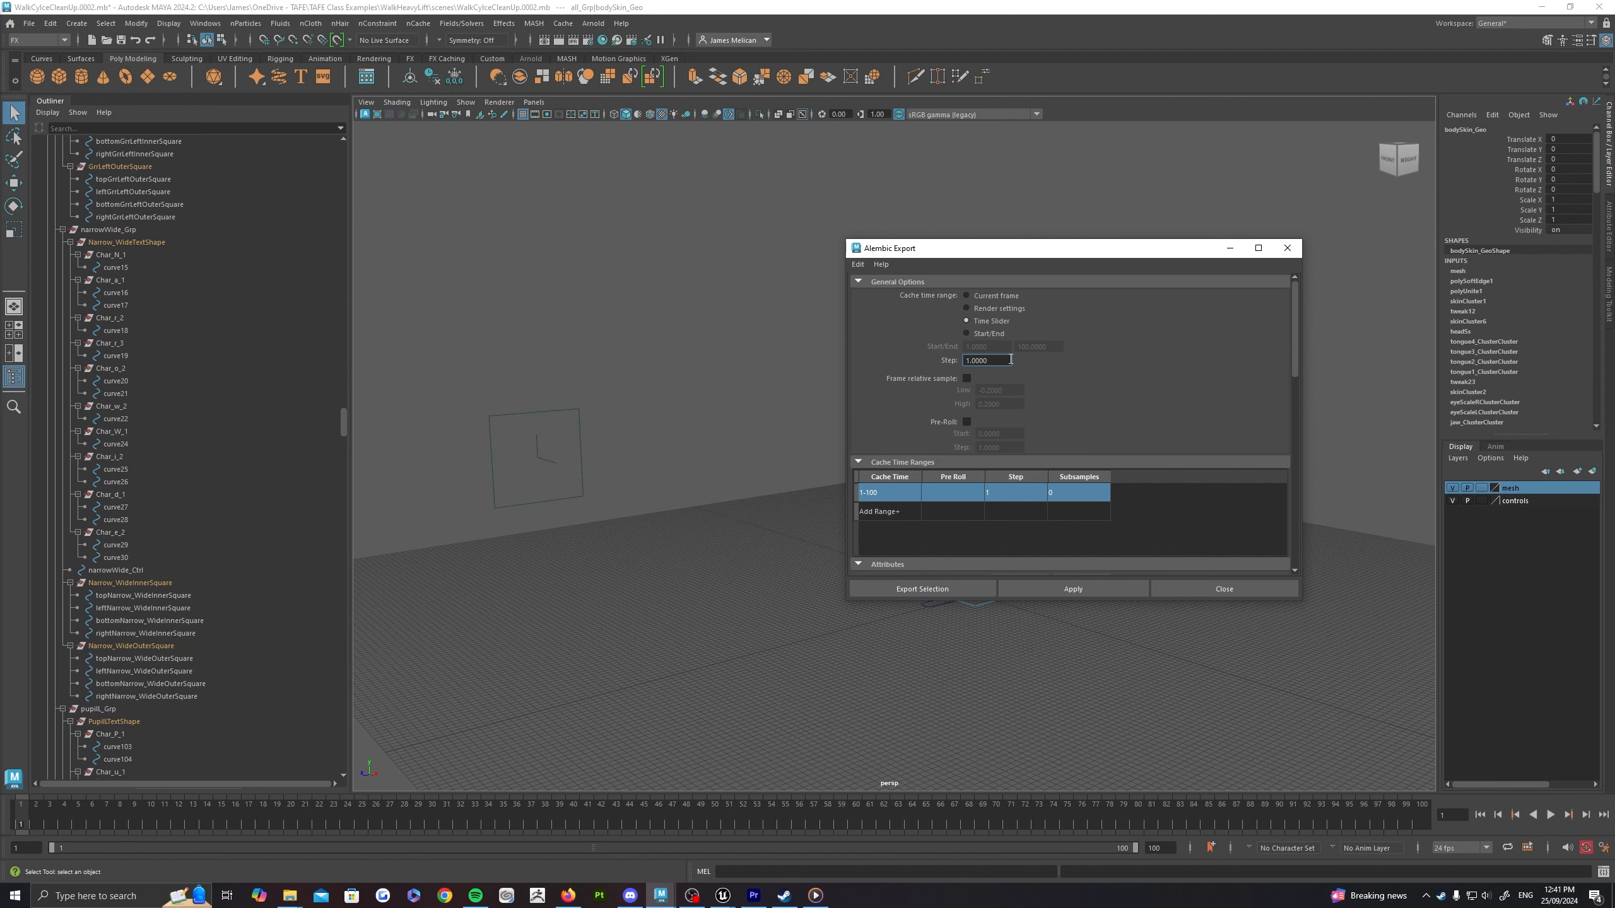
left_click_drag(1003, 262, 1174, 225)
scroll(1247, 406, "down", 10)
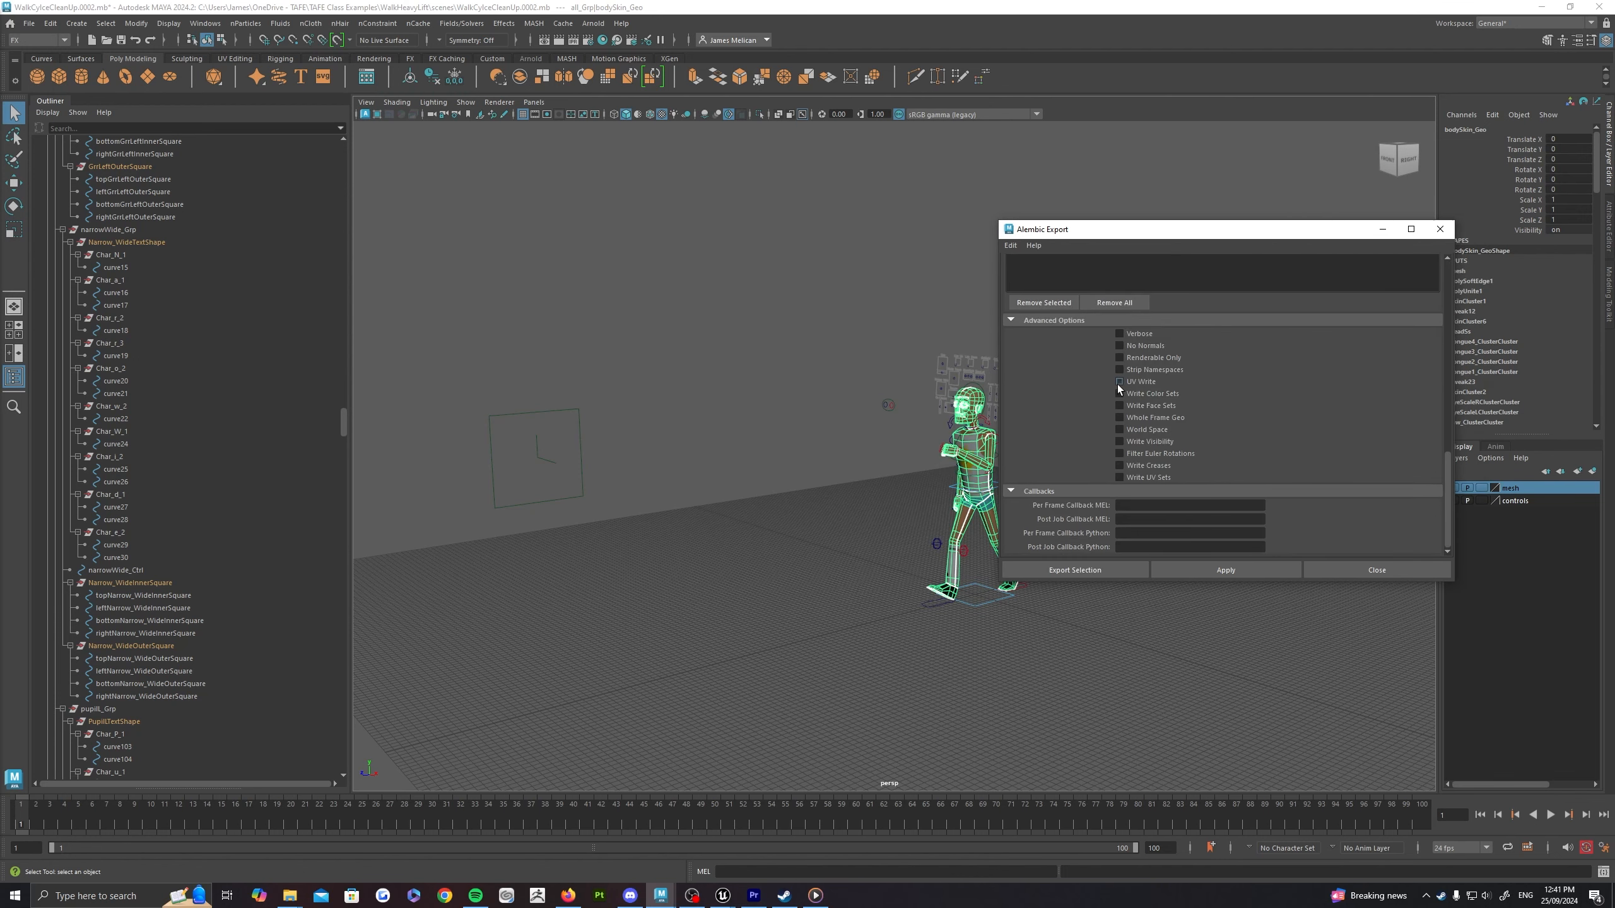
left_click(1119, 382)
scroll(1159, 401, "up", 3)
scroll(1209, 410, "down", 3)
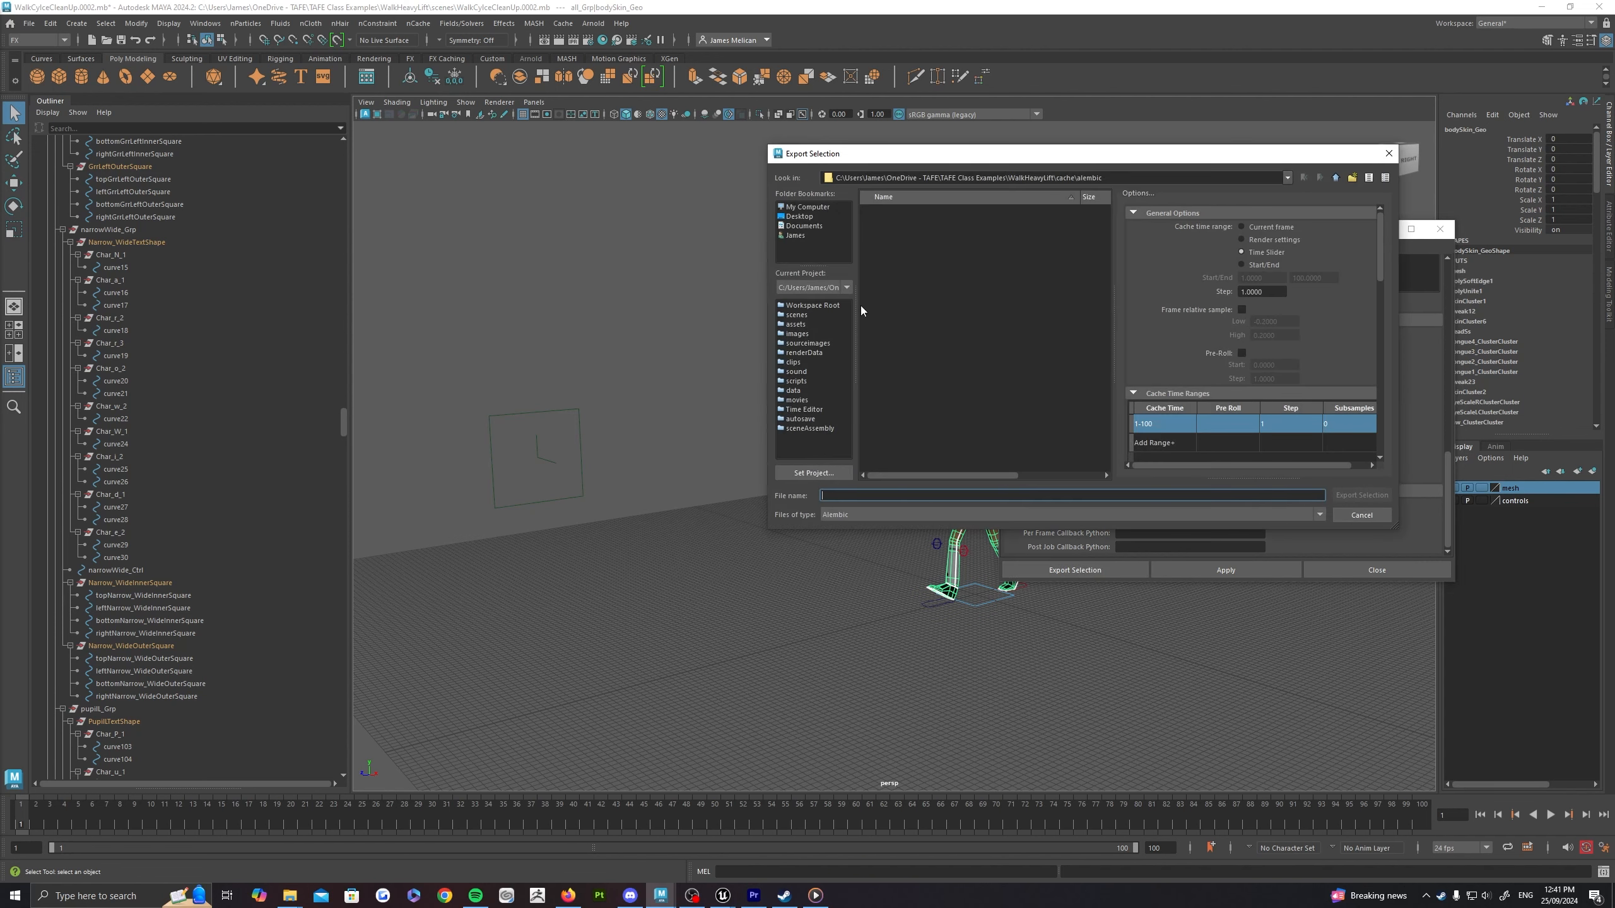
Step: Export the selected mesh as MaxWalkAlembic into the AnimationUnrealVideo folder on the desktop
left_click(799, 217)
double_click(906, 223)
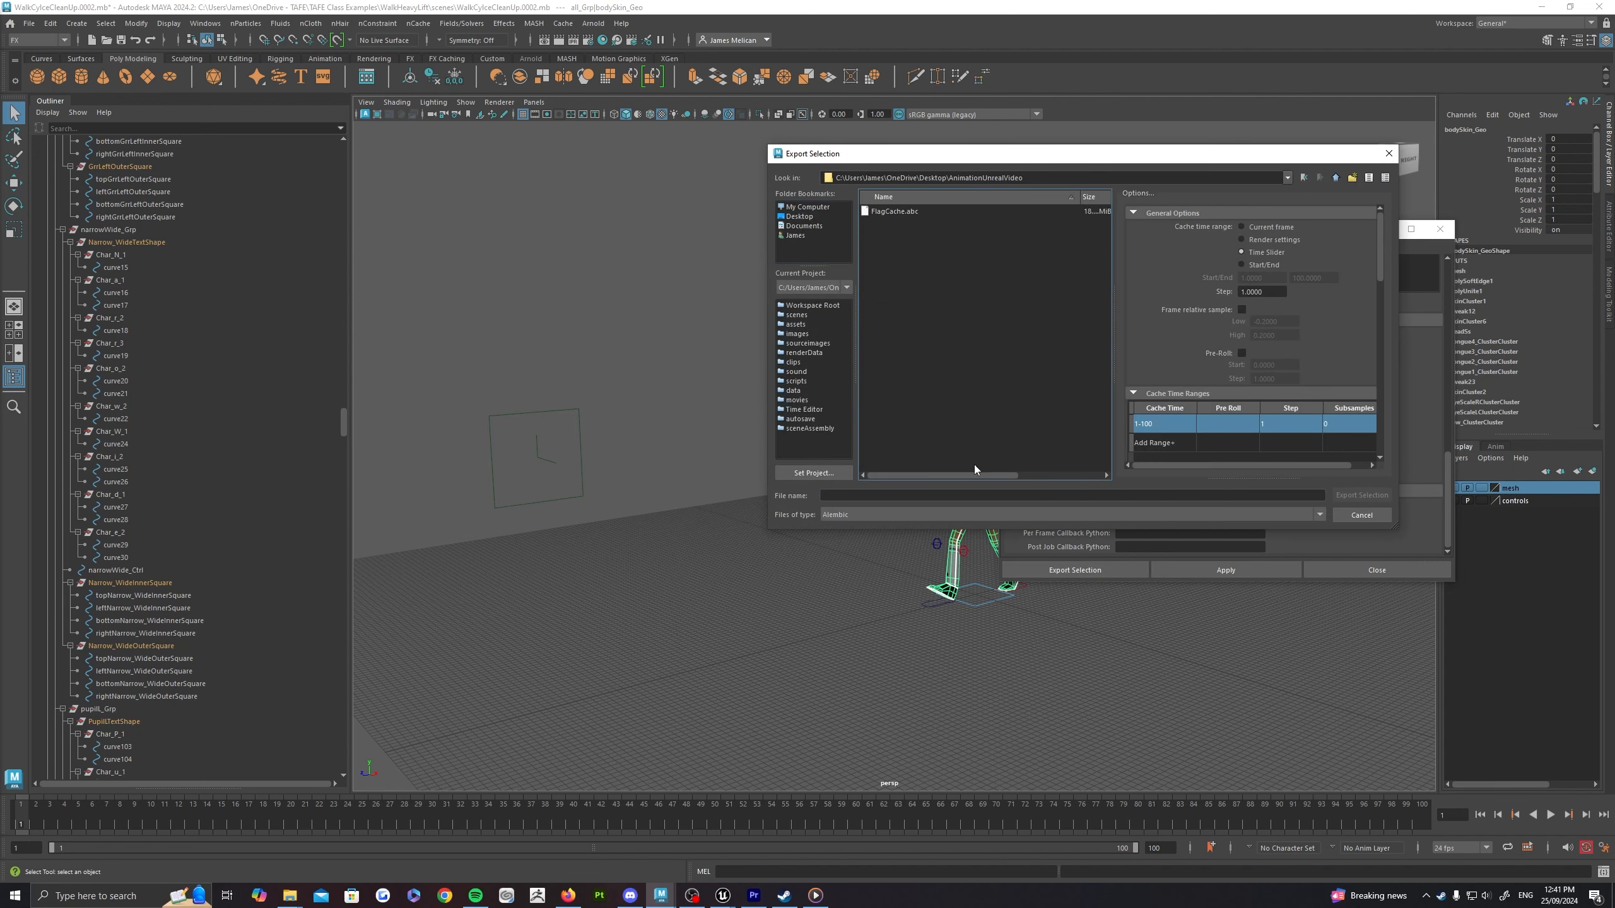
left_click(907, 495)
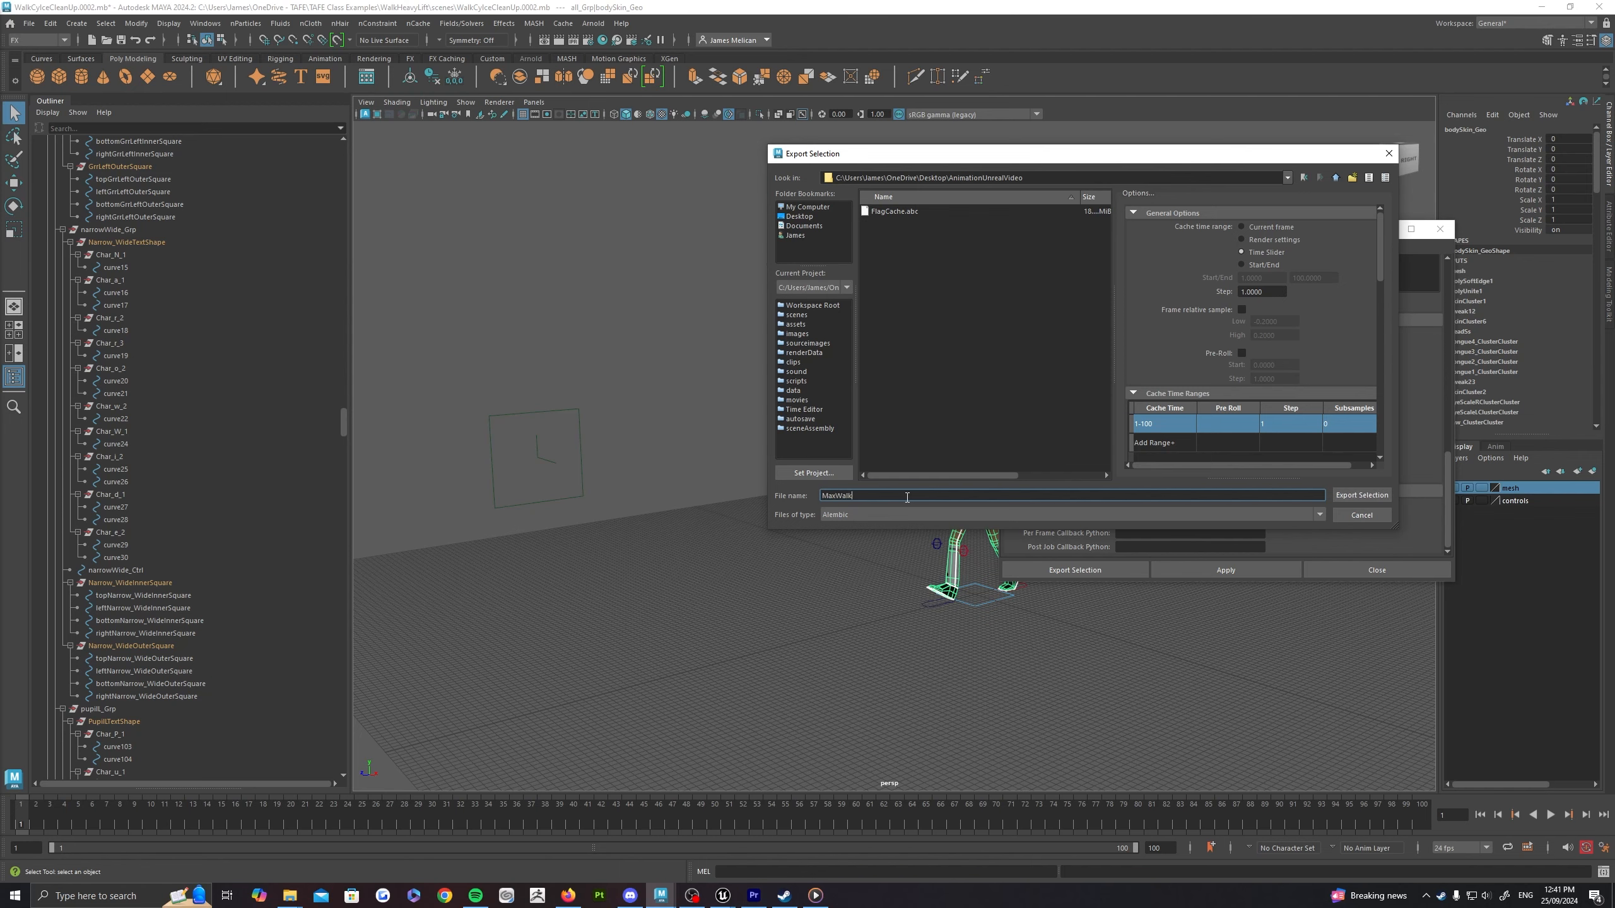
type("MaxWalkAlembic")
key("Return")
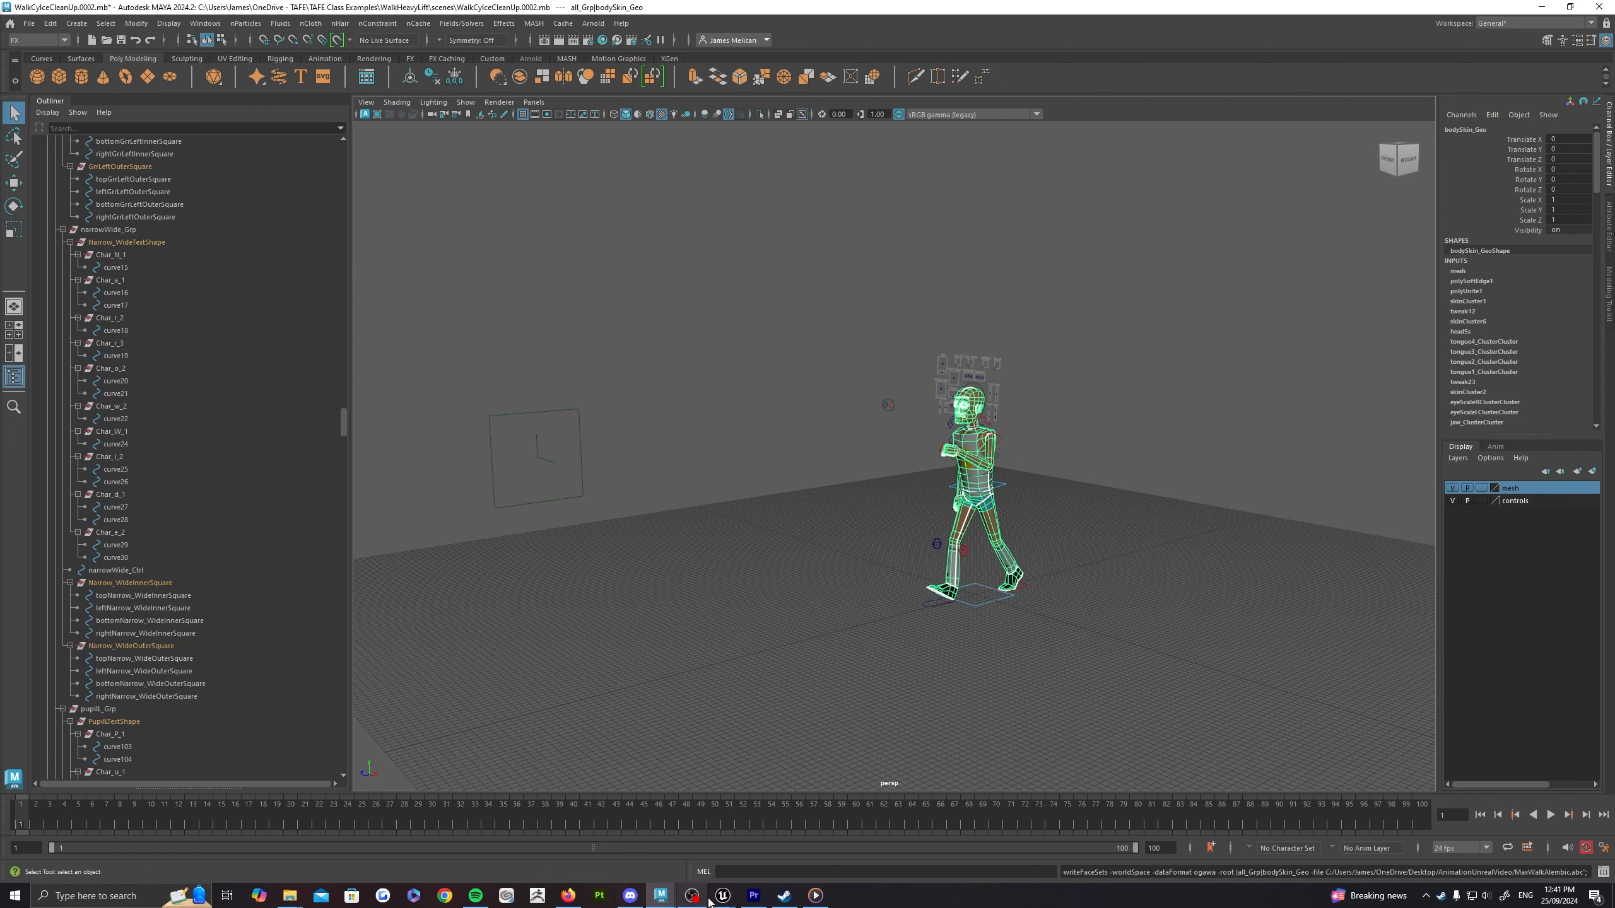
Step: Switch to Unreal Engine and choose MaxWalkAlembic.abc for import into the Caches folder
mouse_move(723, 895)
left_click(690, 834)
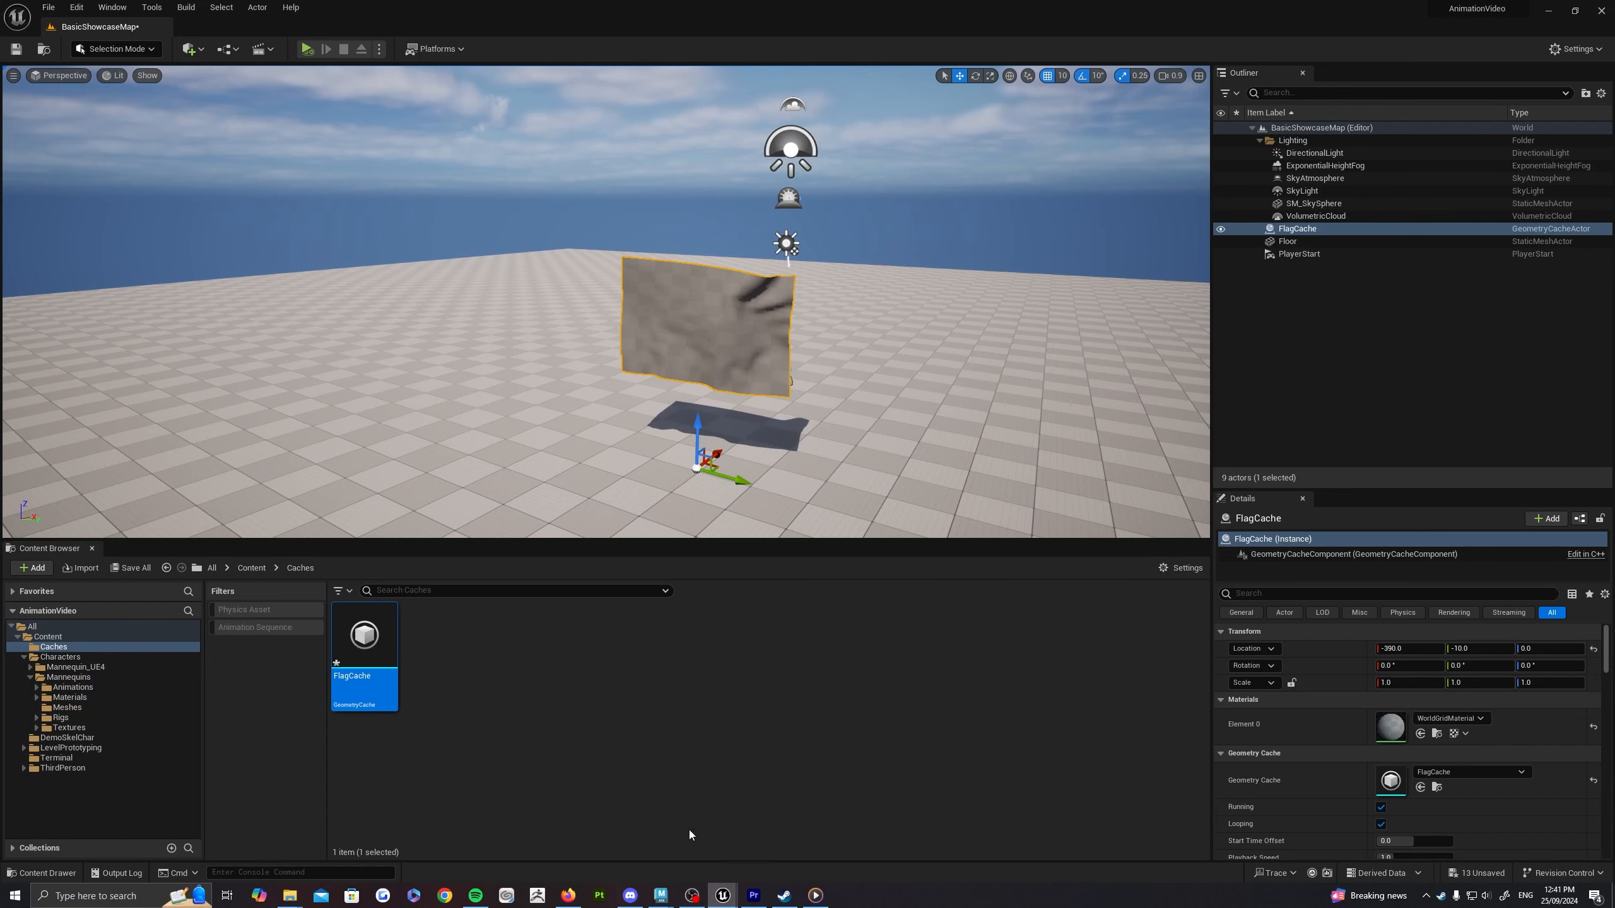
left_click(568, 693)
left_click(88, 566)
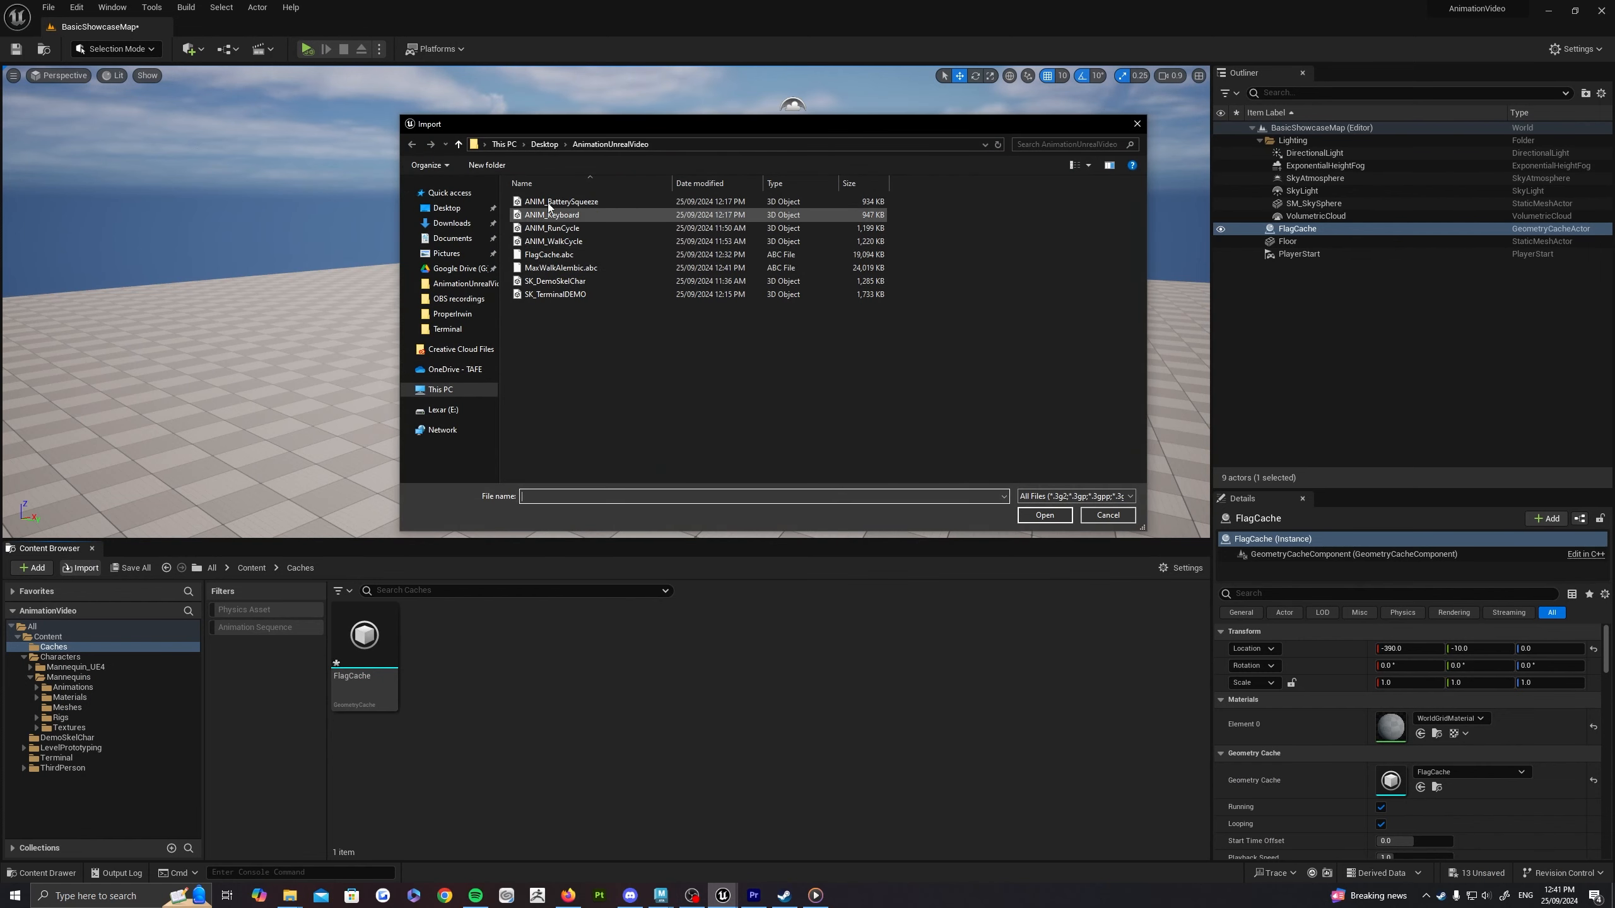
left_click(551, 270)
double_click(550, 270)
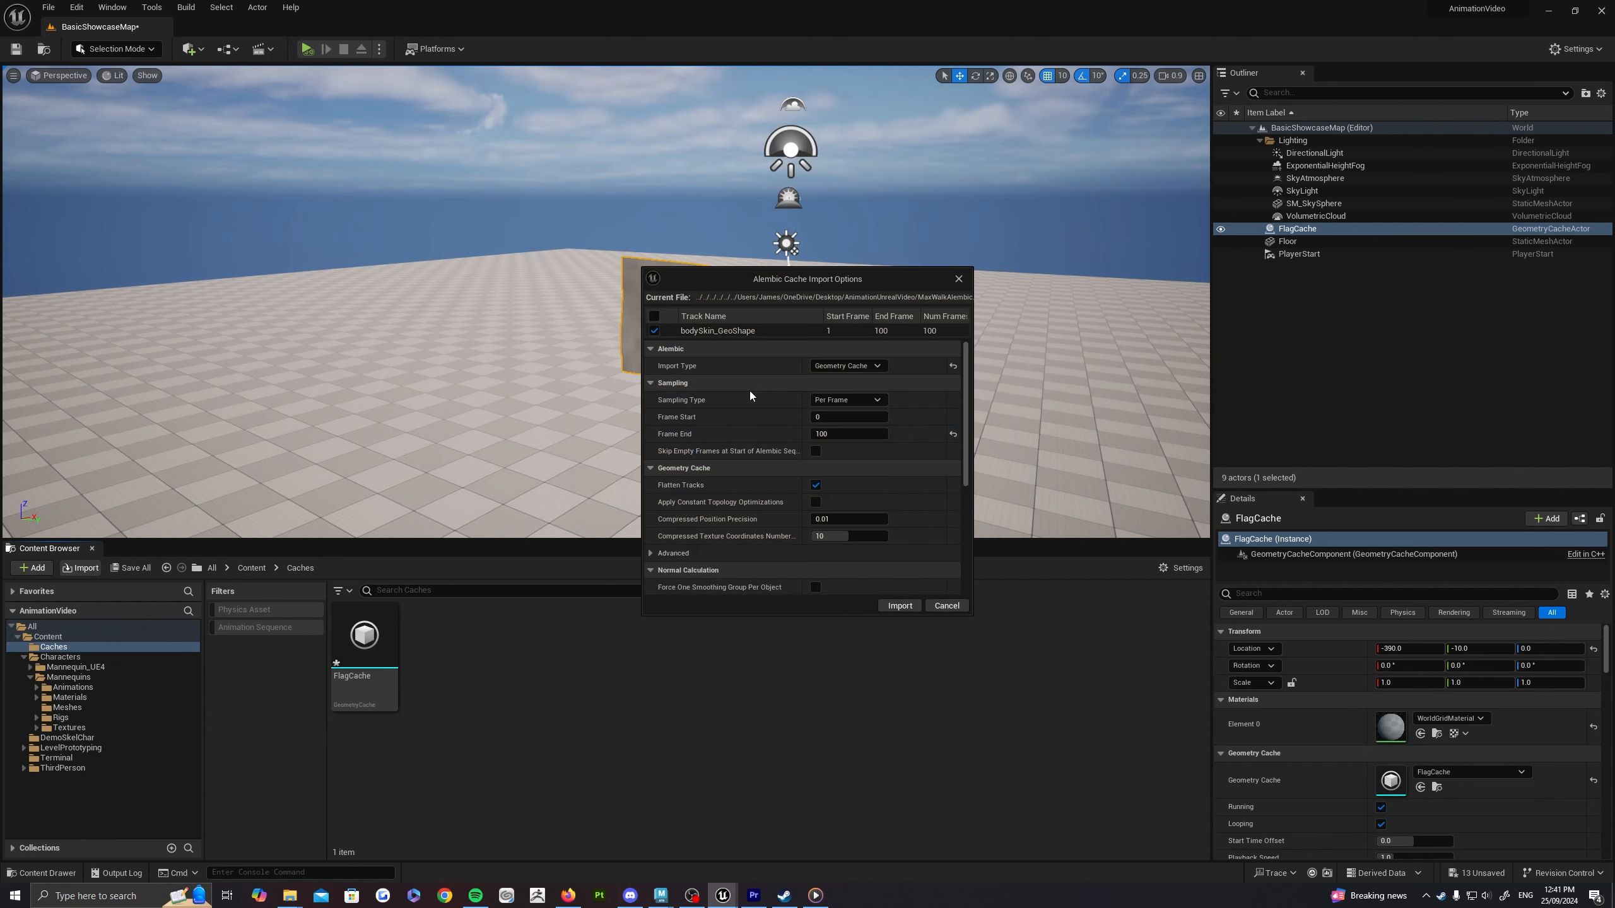
Step: Import the Alembic file as a Geometry Cache after reviewing its sampling, material and conversion settings
left_click(863, 368)
left_click(846, 390)
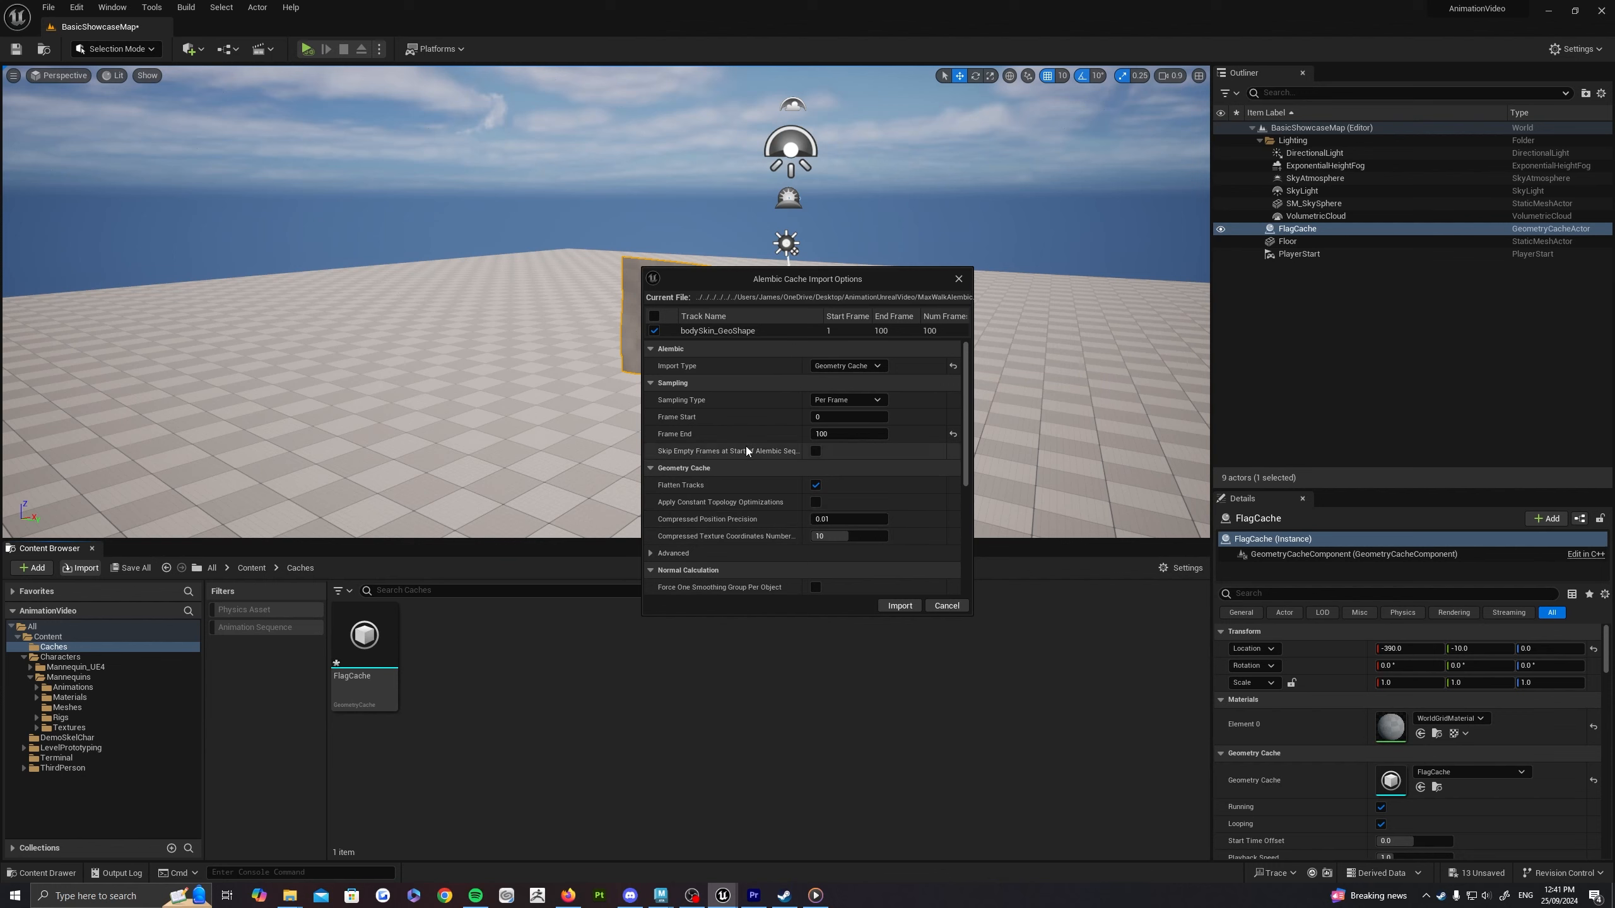
scroll(764, 486, "down", 5)
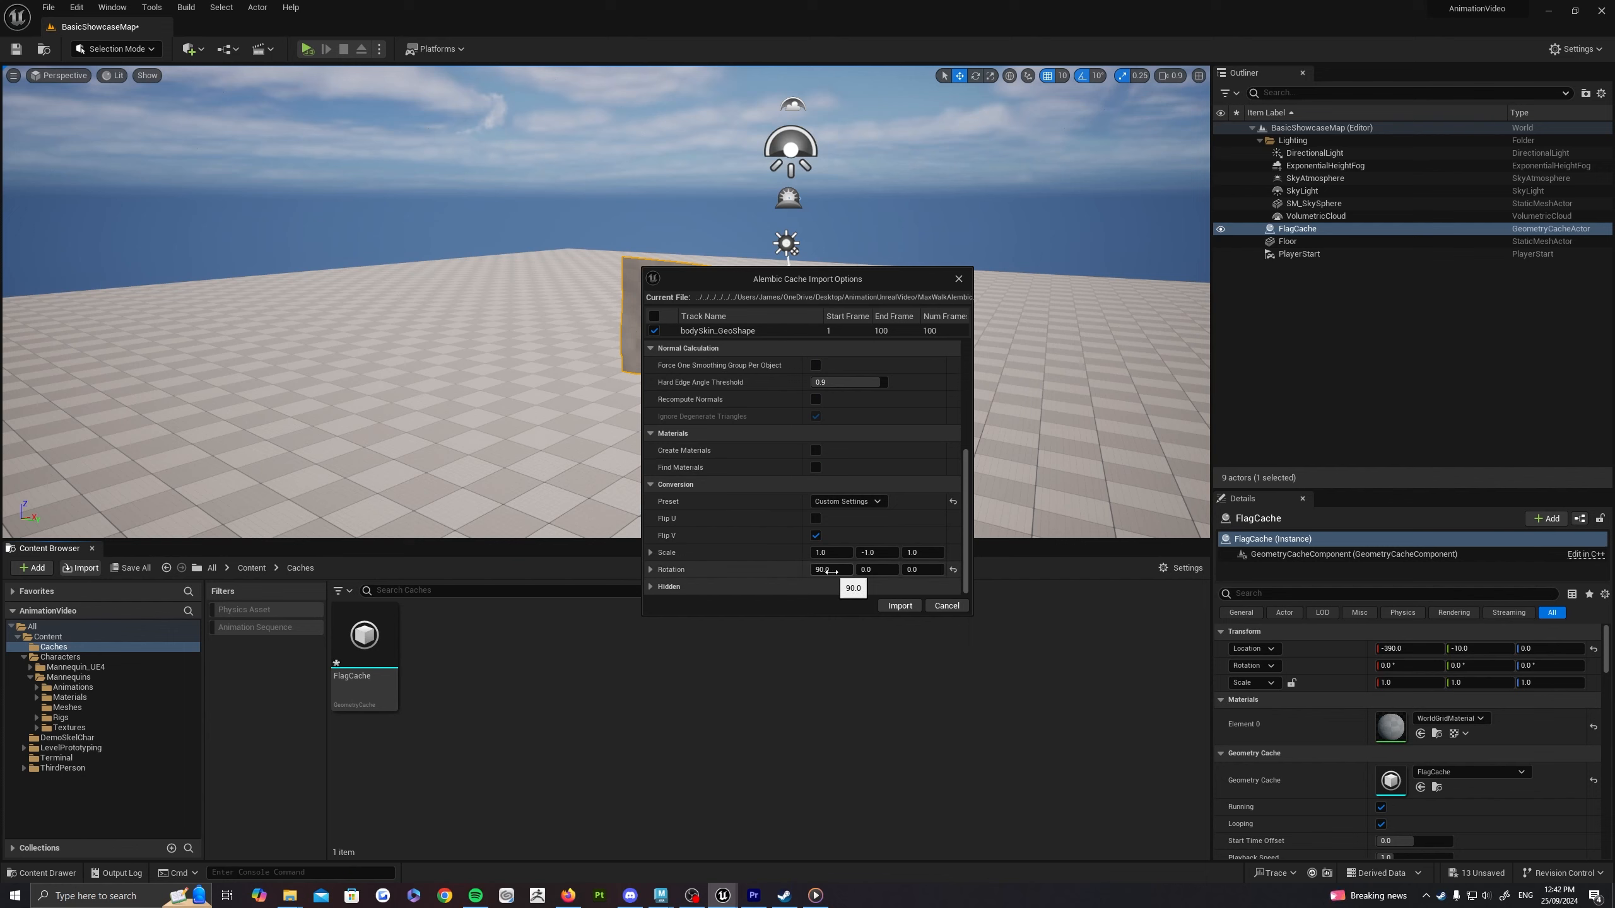
scroll(837, 555, "up", 3)
scroll(832, 548, "down", 3)
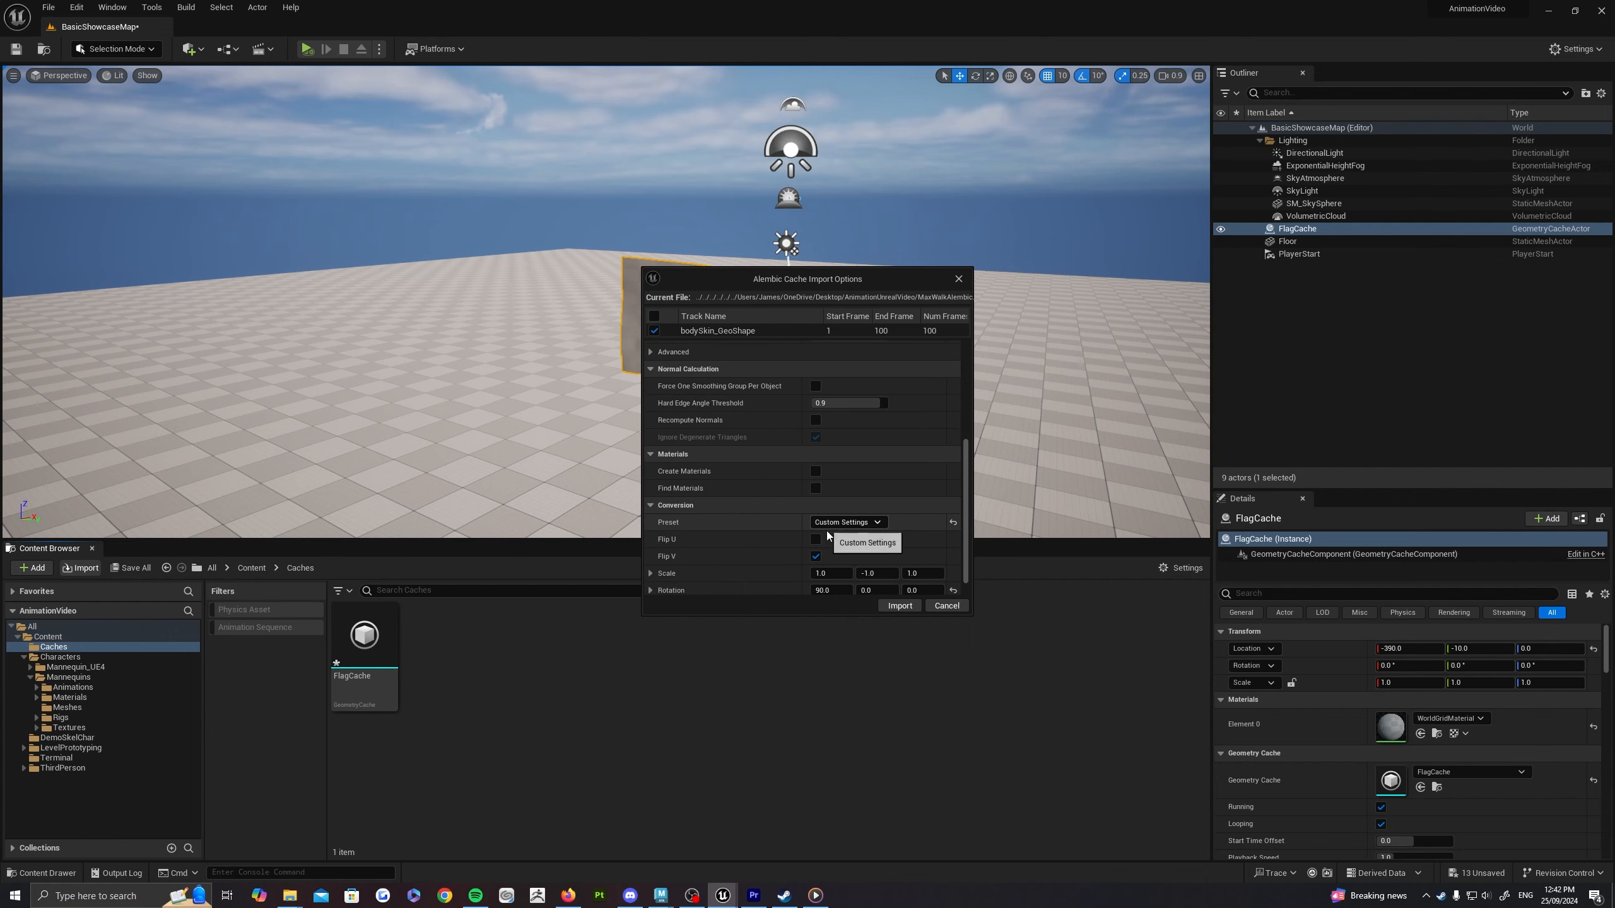
left_click(900, 606)
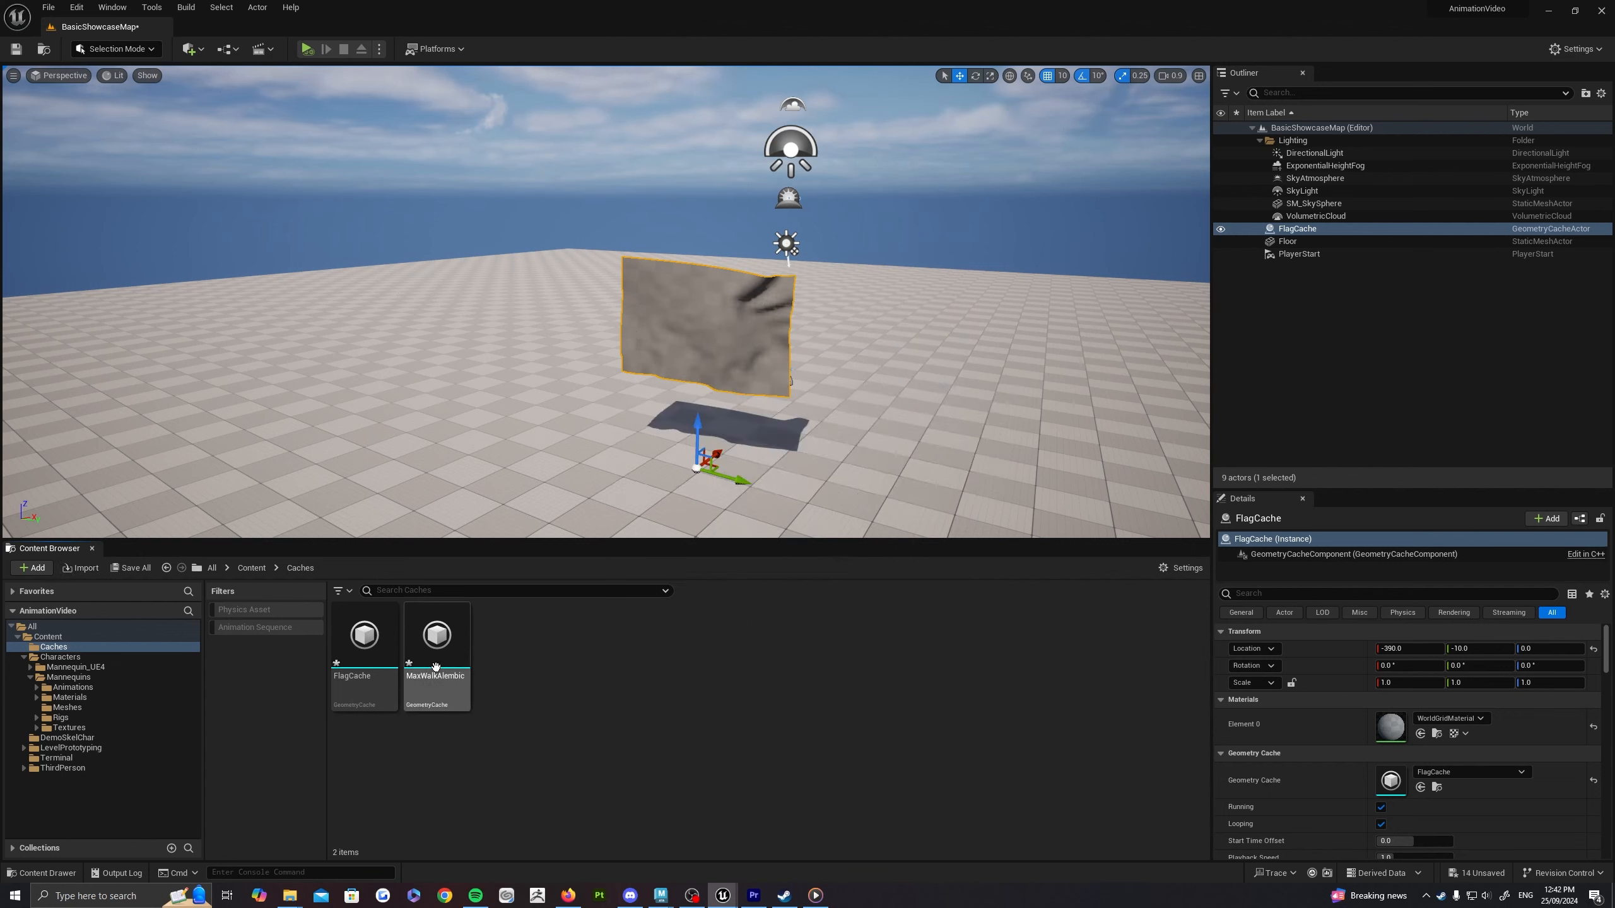
Step: Place the MaxWalkAlembic geometry cache on the level floor beside the flag, at about X -690, Y -550, Z 0
right_click_drag(572, 440, 534, 455)
left_click_drag(452, 652, 523, 385)
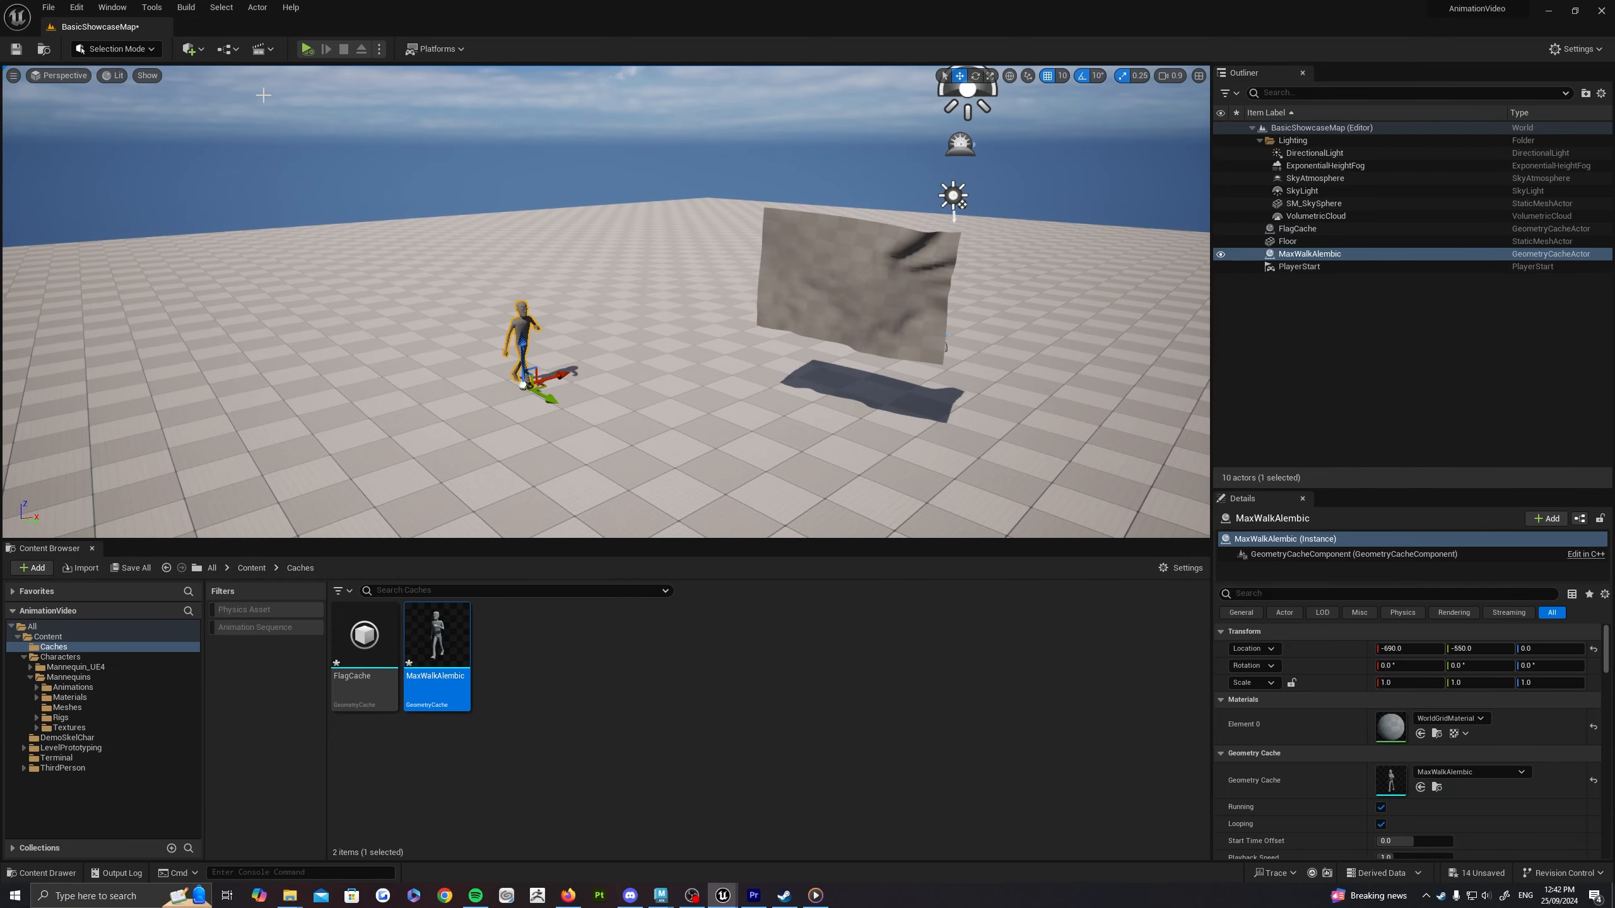
Step: Simulate the level to watch the walking character and flag caches play, and stop the simulation
key("alt+s")
left_click(526, 324)
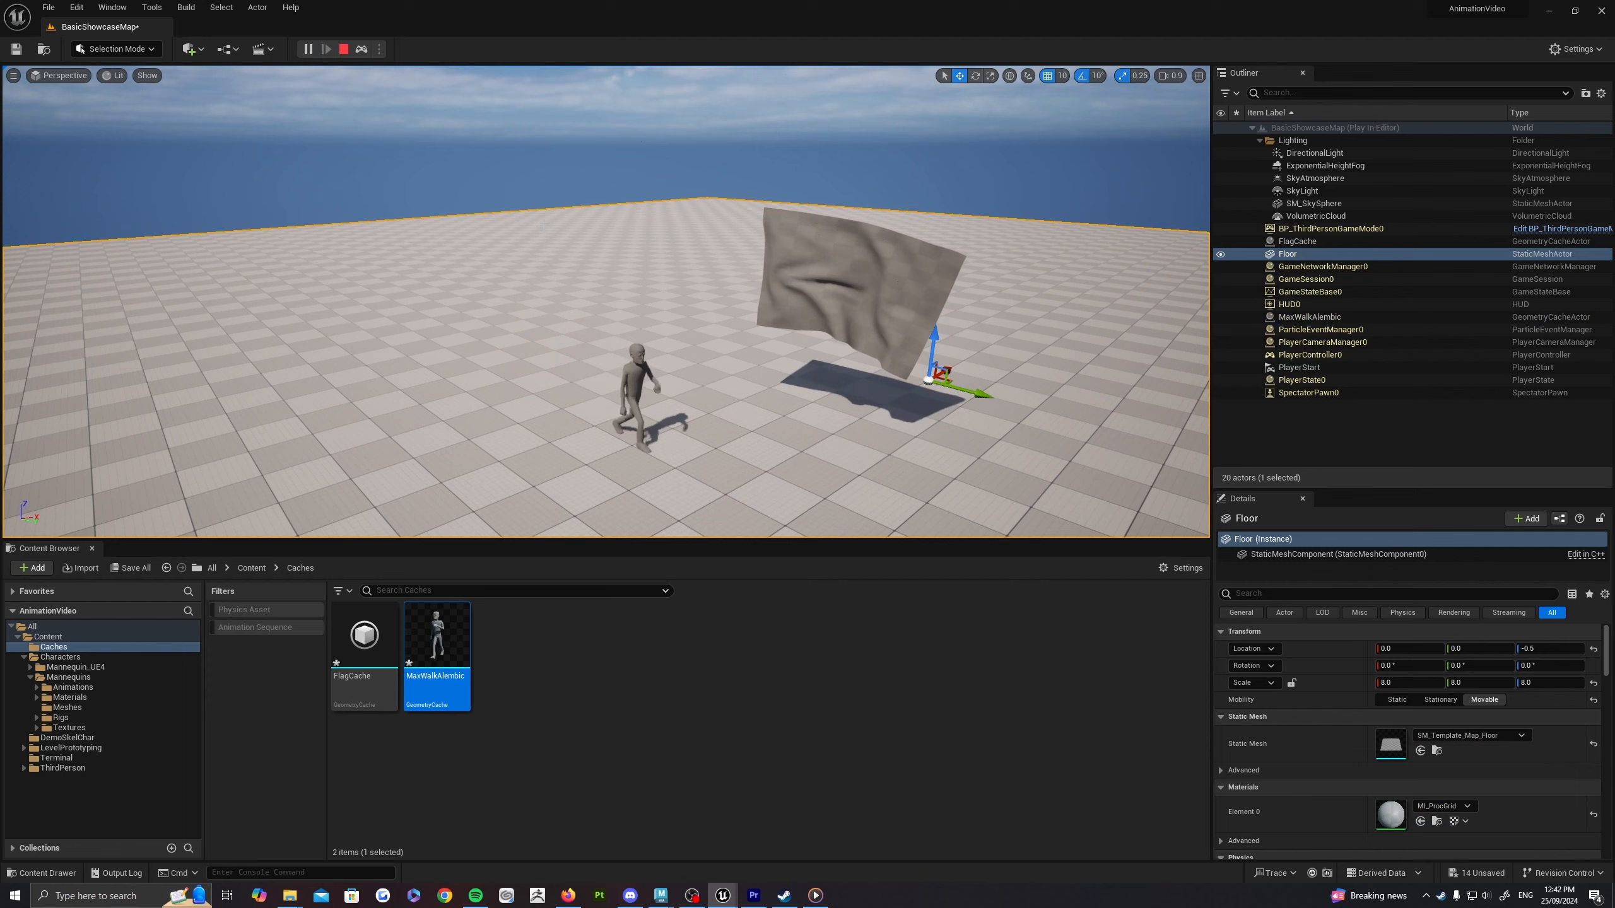
right_click_drag(527, 325, 512, 358)
key("w")
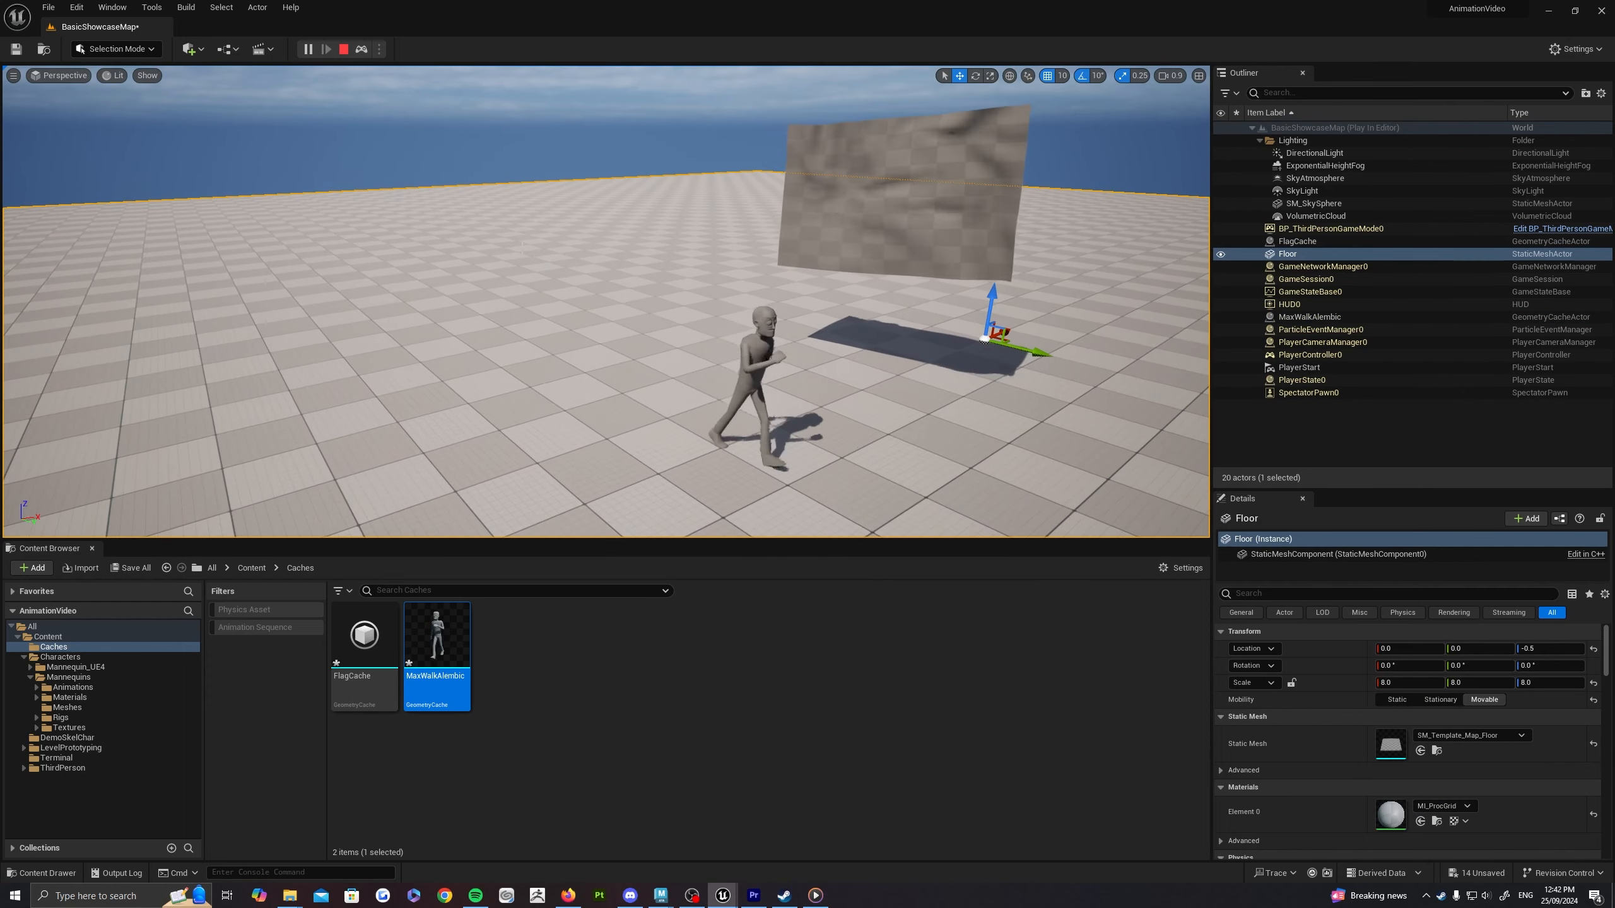
left_click(343, 51)
Step: Select the walking character in the level and examine it together with its transform, material and geometry cache settings
key("w")
mouse_move(636, 292)
right_mouse_down()
mouse_move(604, 293)
mouse_move(636, 318)
mouse_move(617, 312)
right_mouse_up()
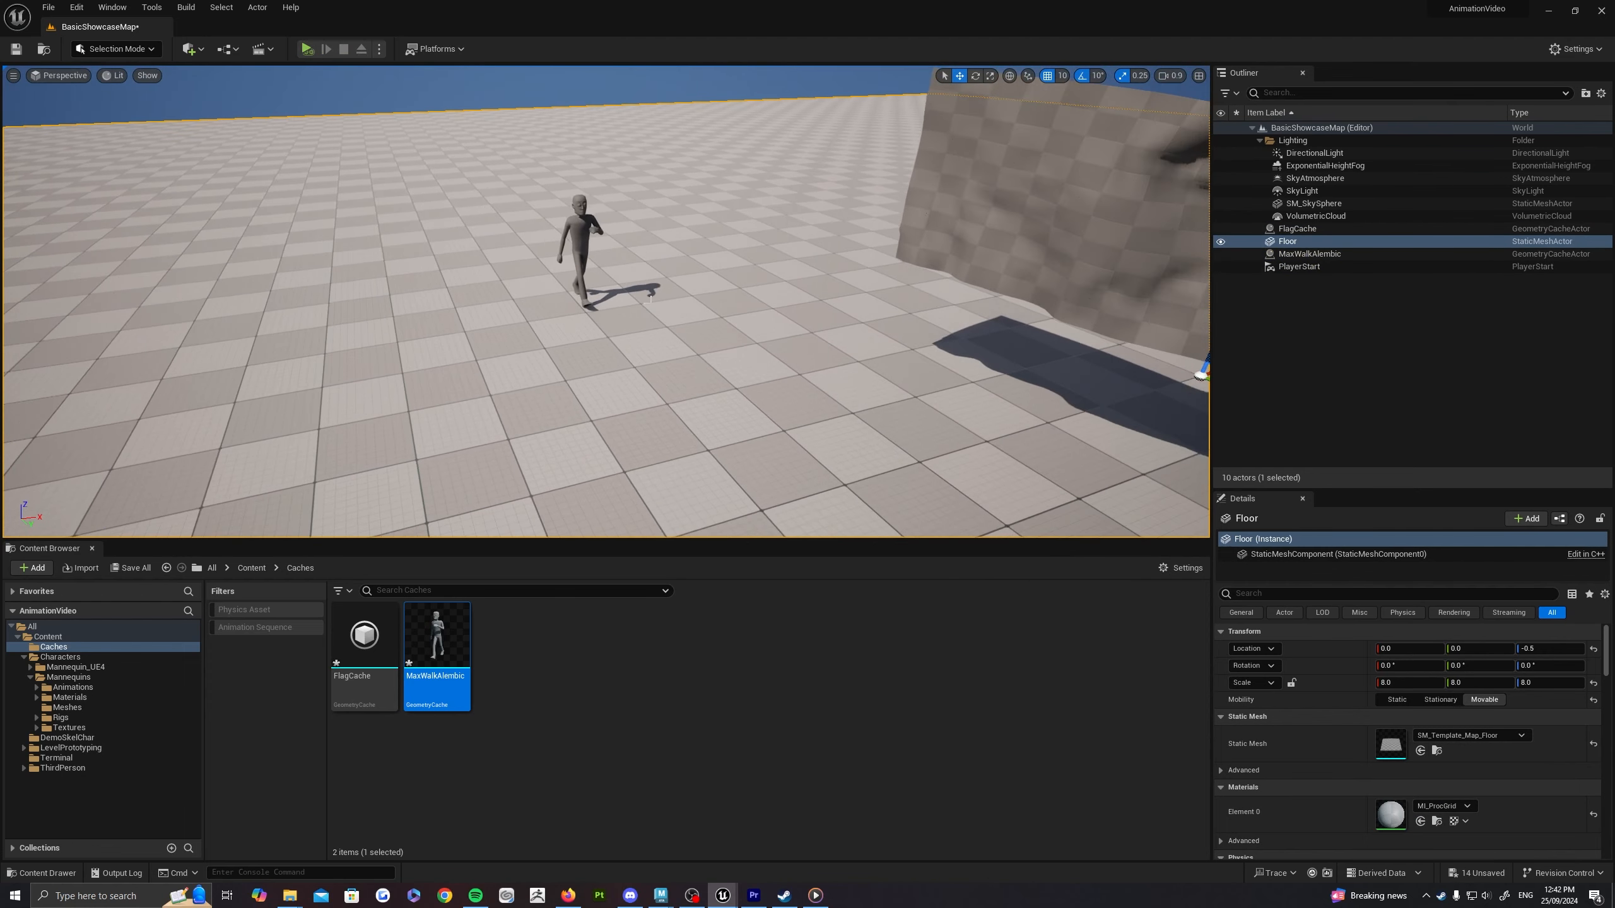
left_click(586, 225)
key("w")
right_click_drag(586, 225, 620, 236)
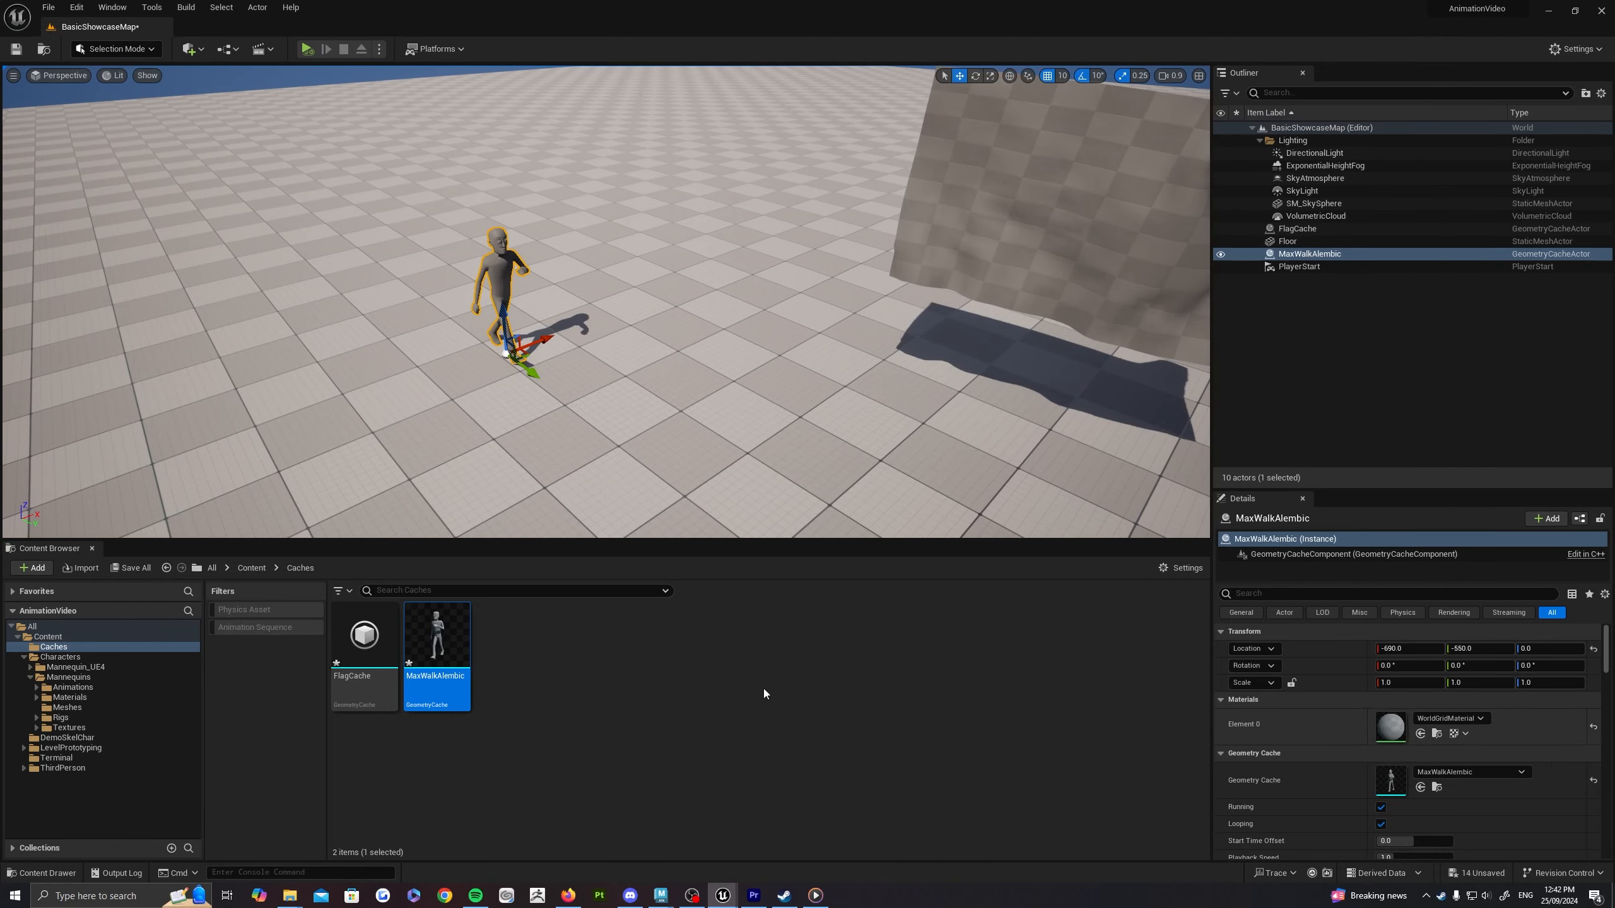
left_click(641, 688)
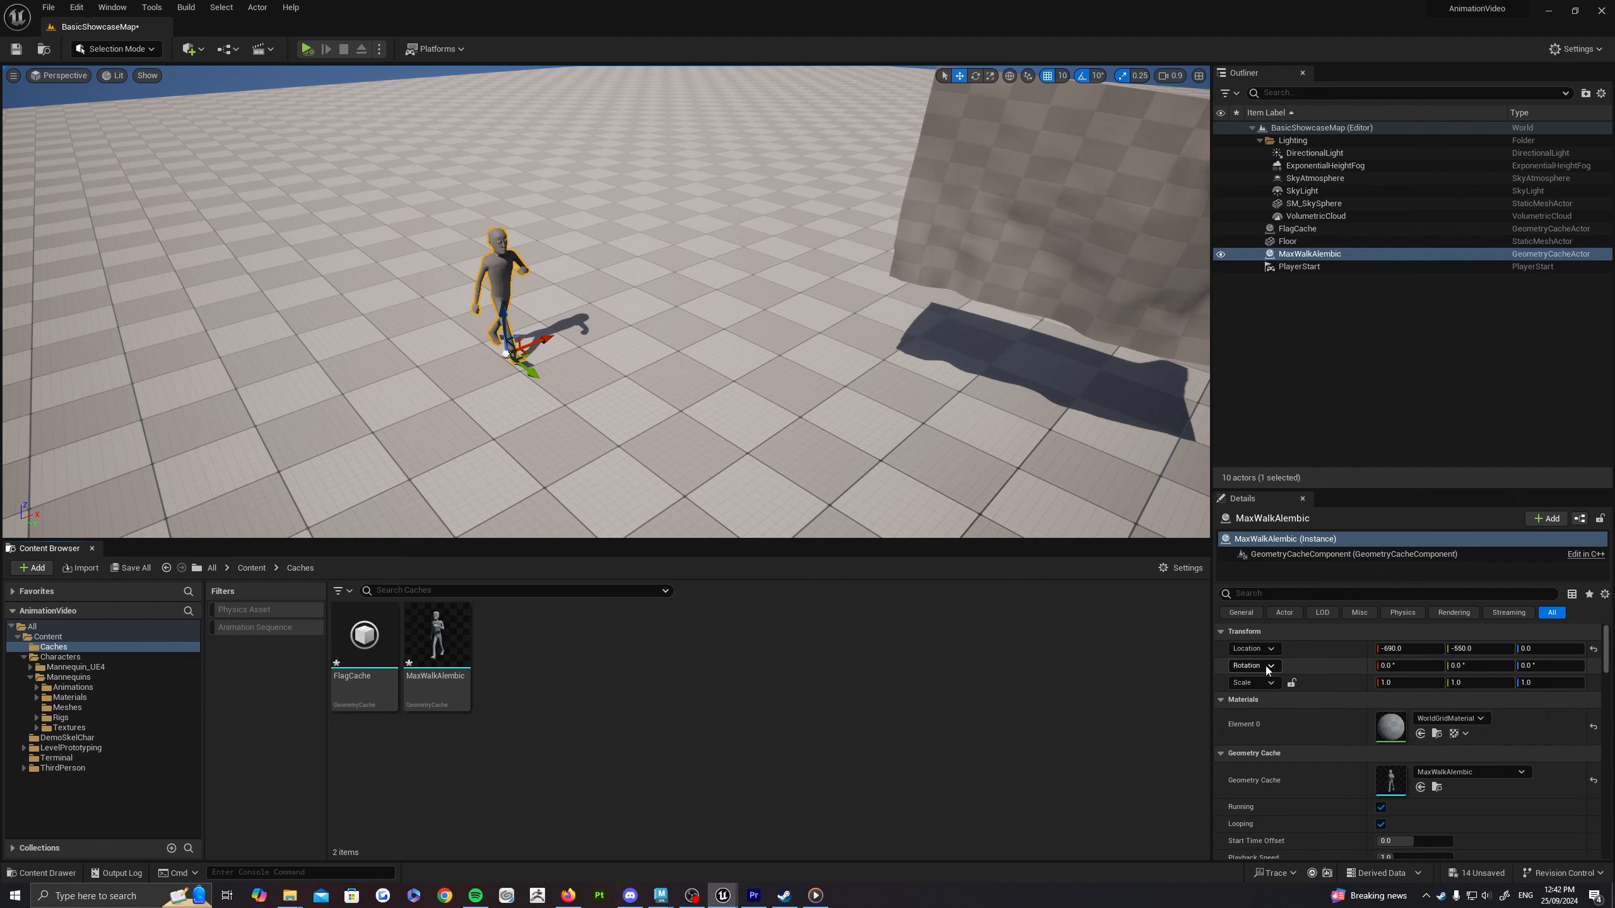
key("w")
key("d")
right_click_drag(783, 390, 695, 328)
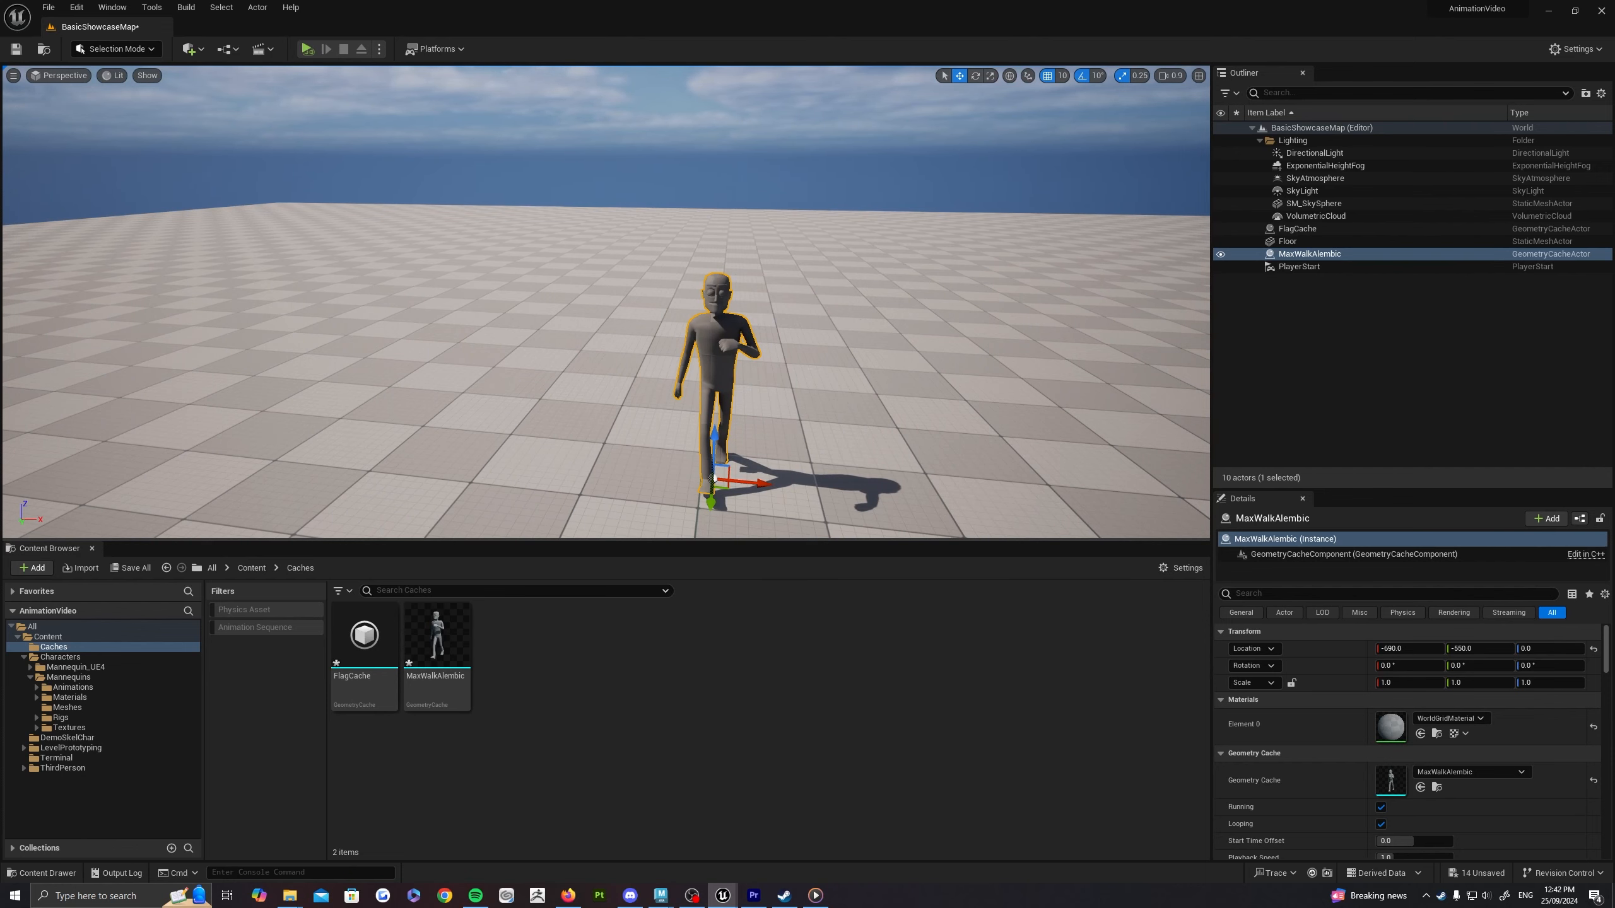
right_click_drag(695, 329, 709, 357)
key("s")
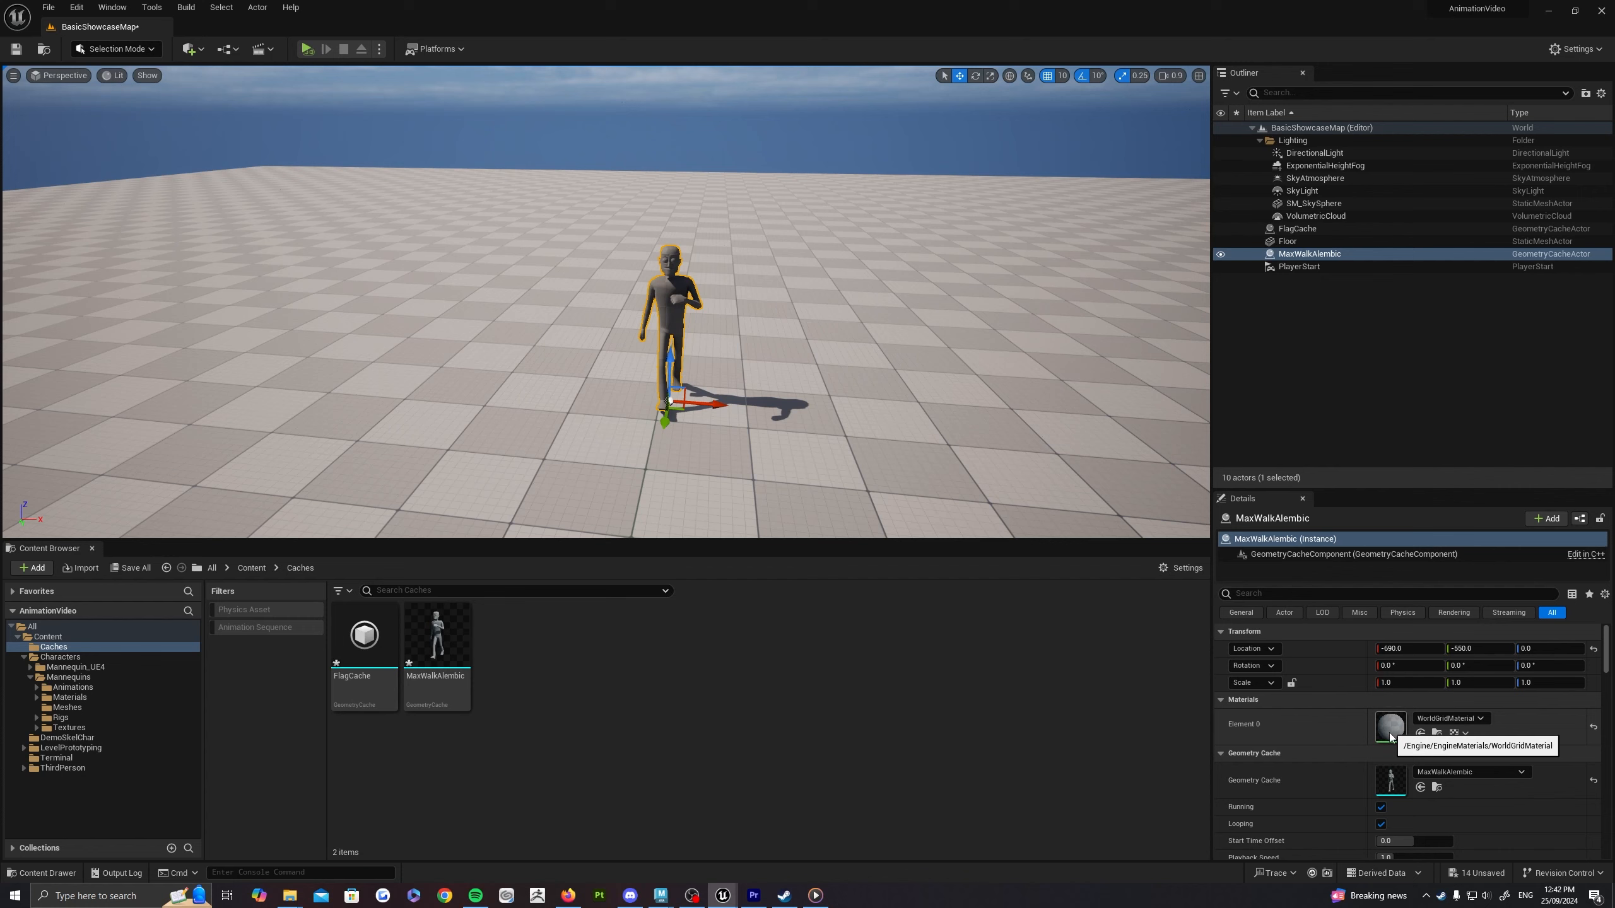
right_click_drag(789, 382, 731, 369)
key("d")
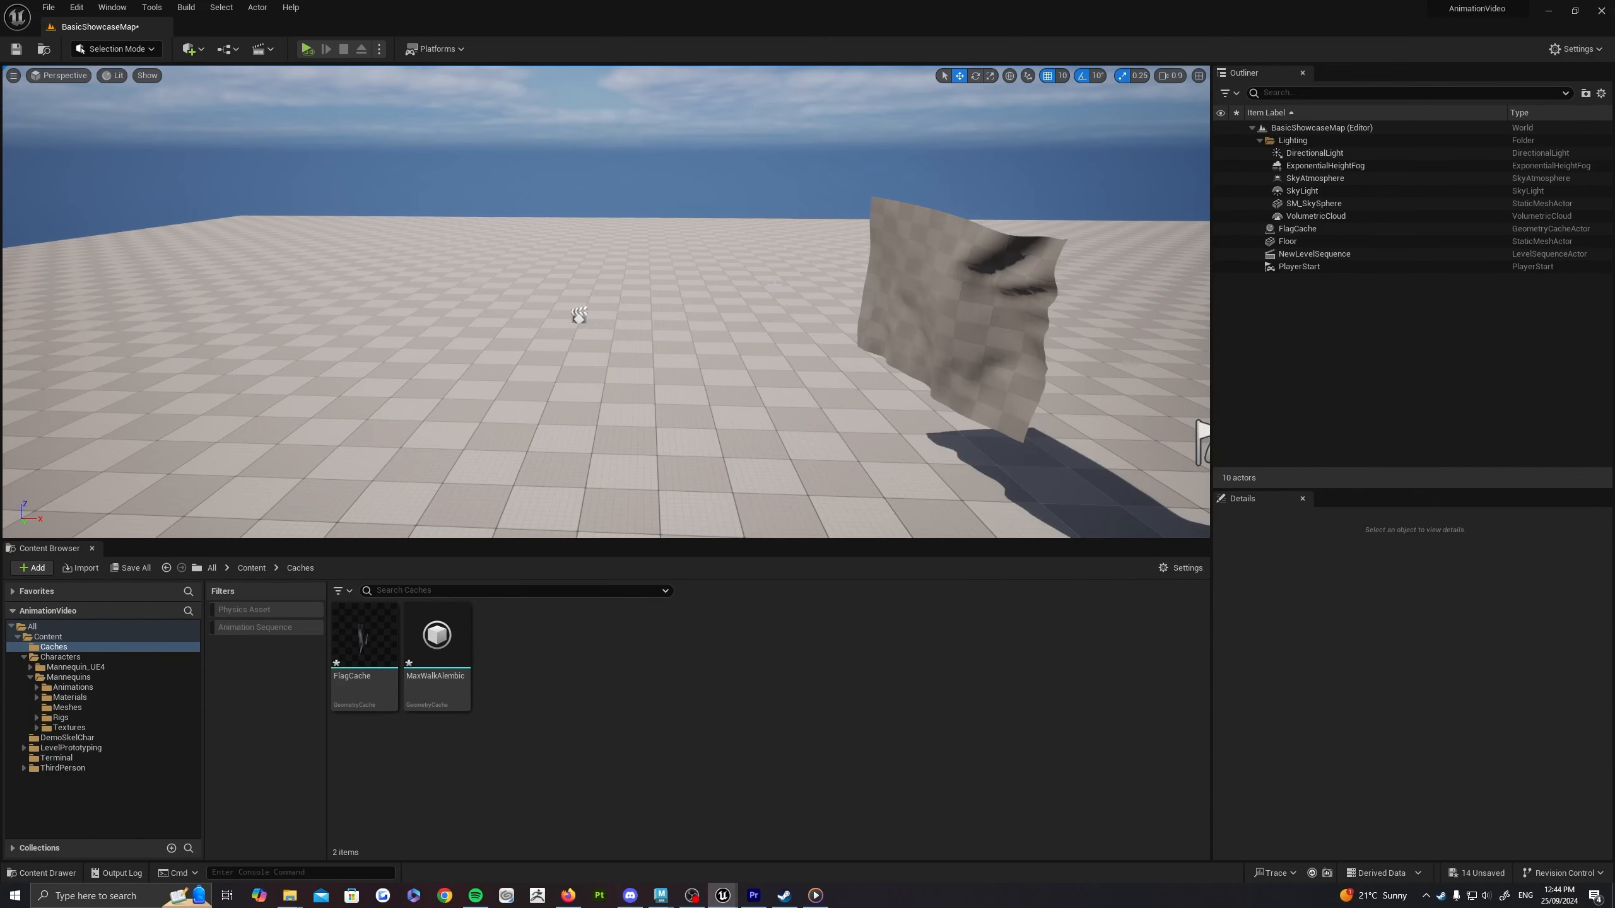
Step: Add a new level sequence to the level and save it as NewLevelSequence in the Content folder
right_click_drag(832, 286, 809, 312)
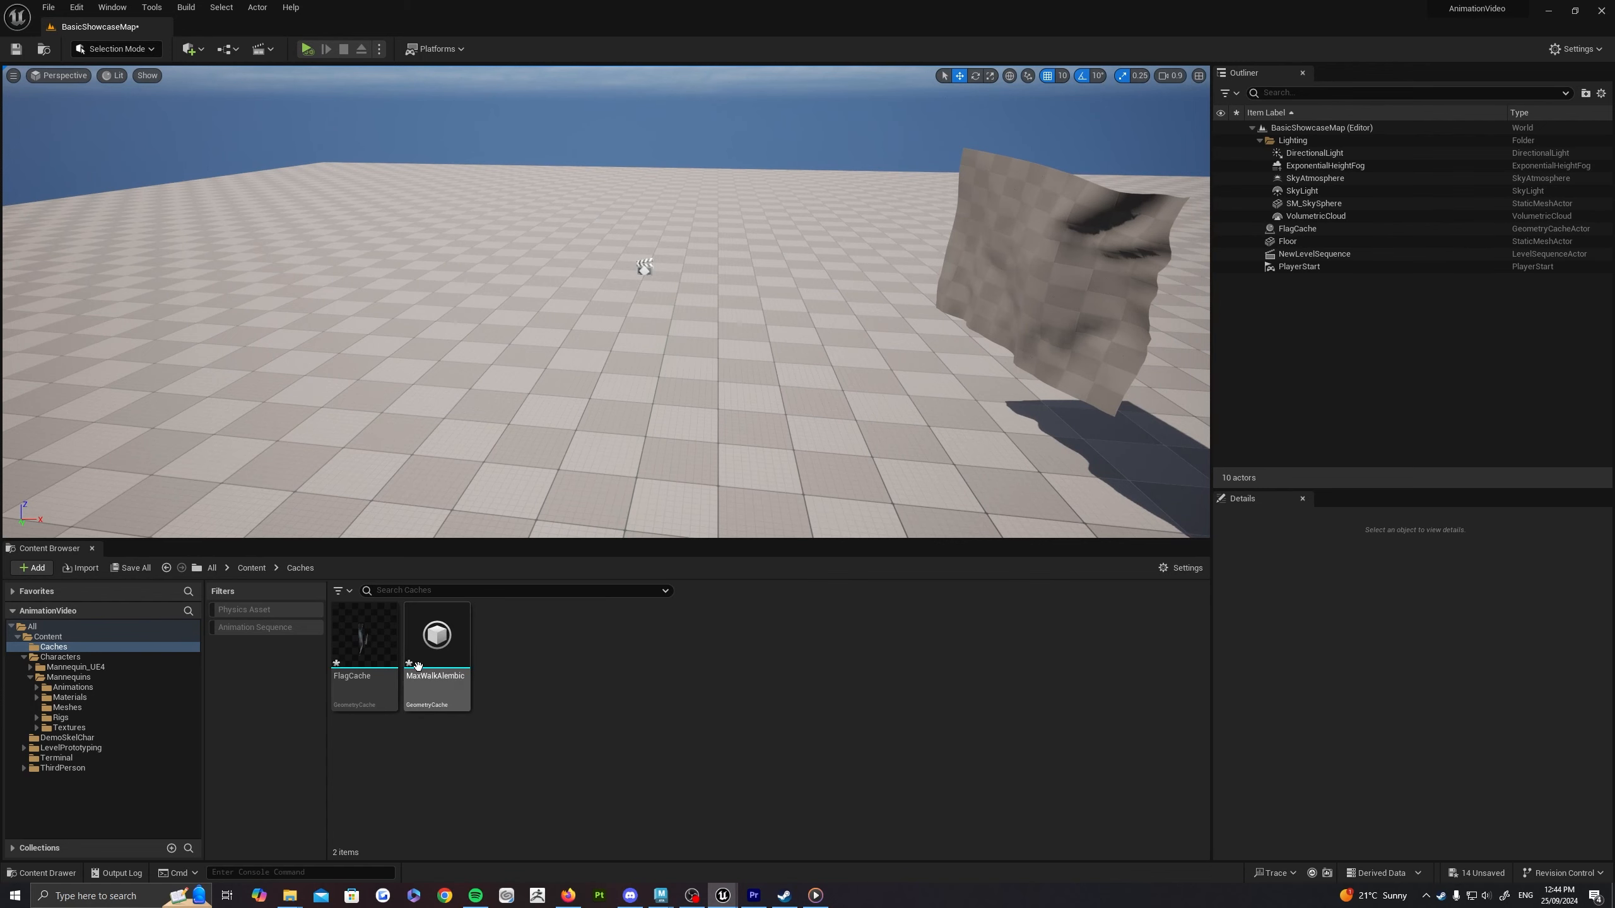
key("s")
right_click_drag(504, 319, 557, 280)
key("w")
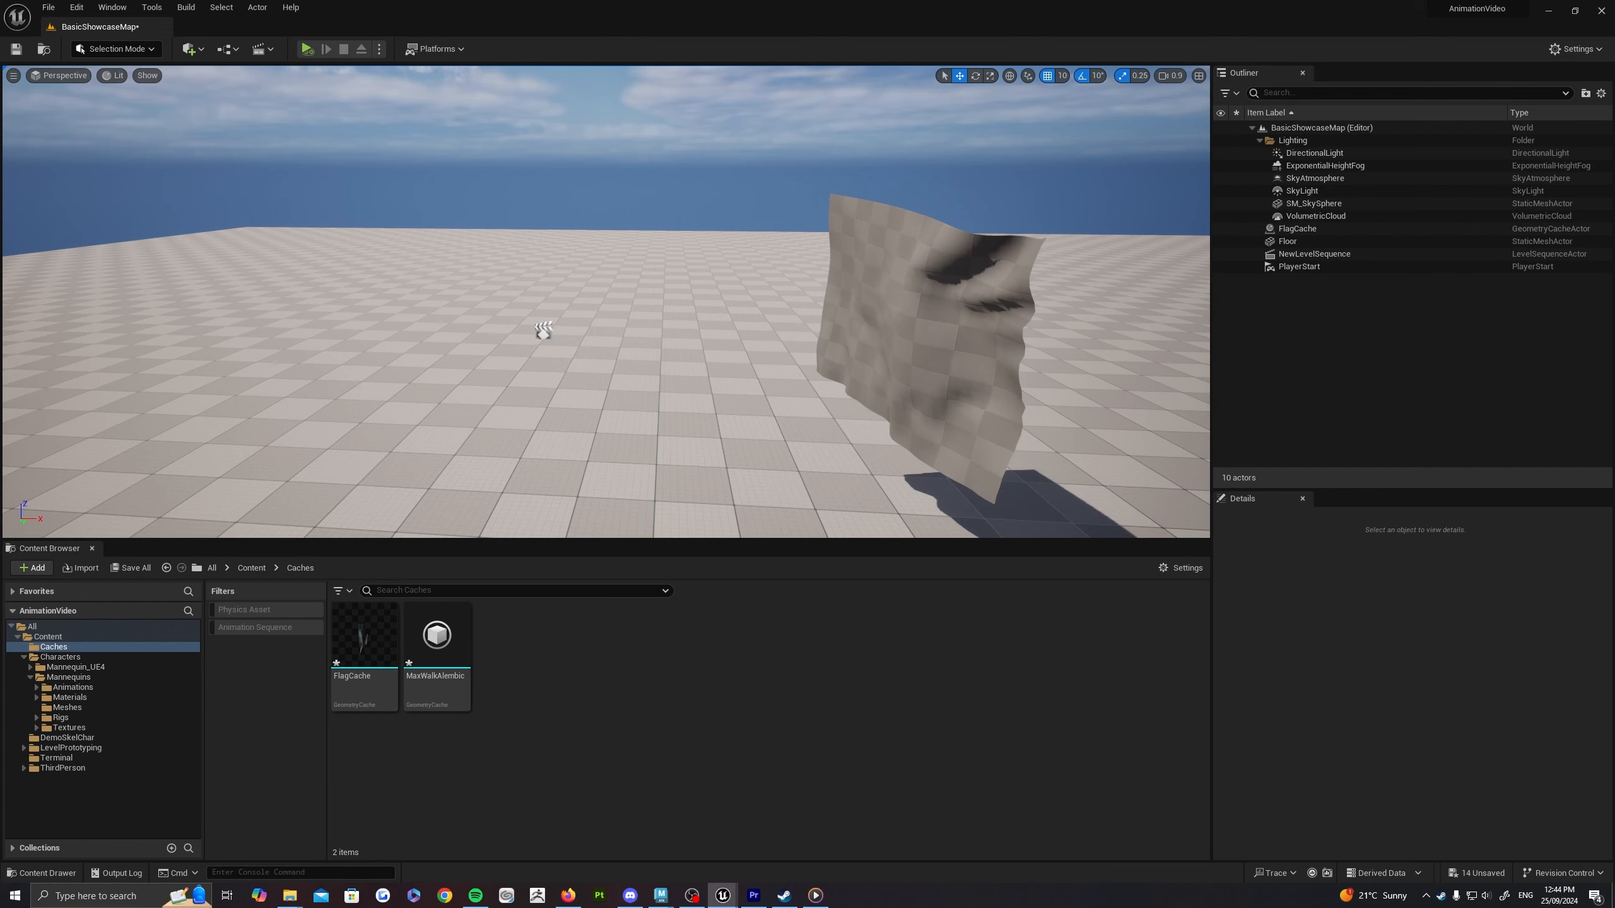
key("a")
right_click_drag(449, 407, 433, 464)
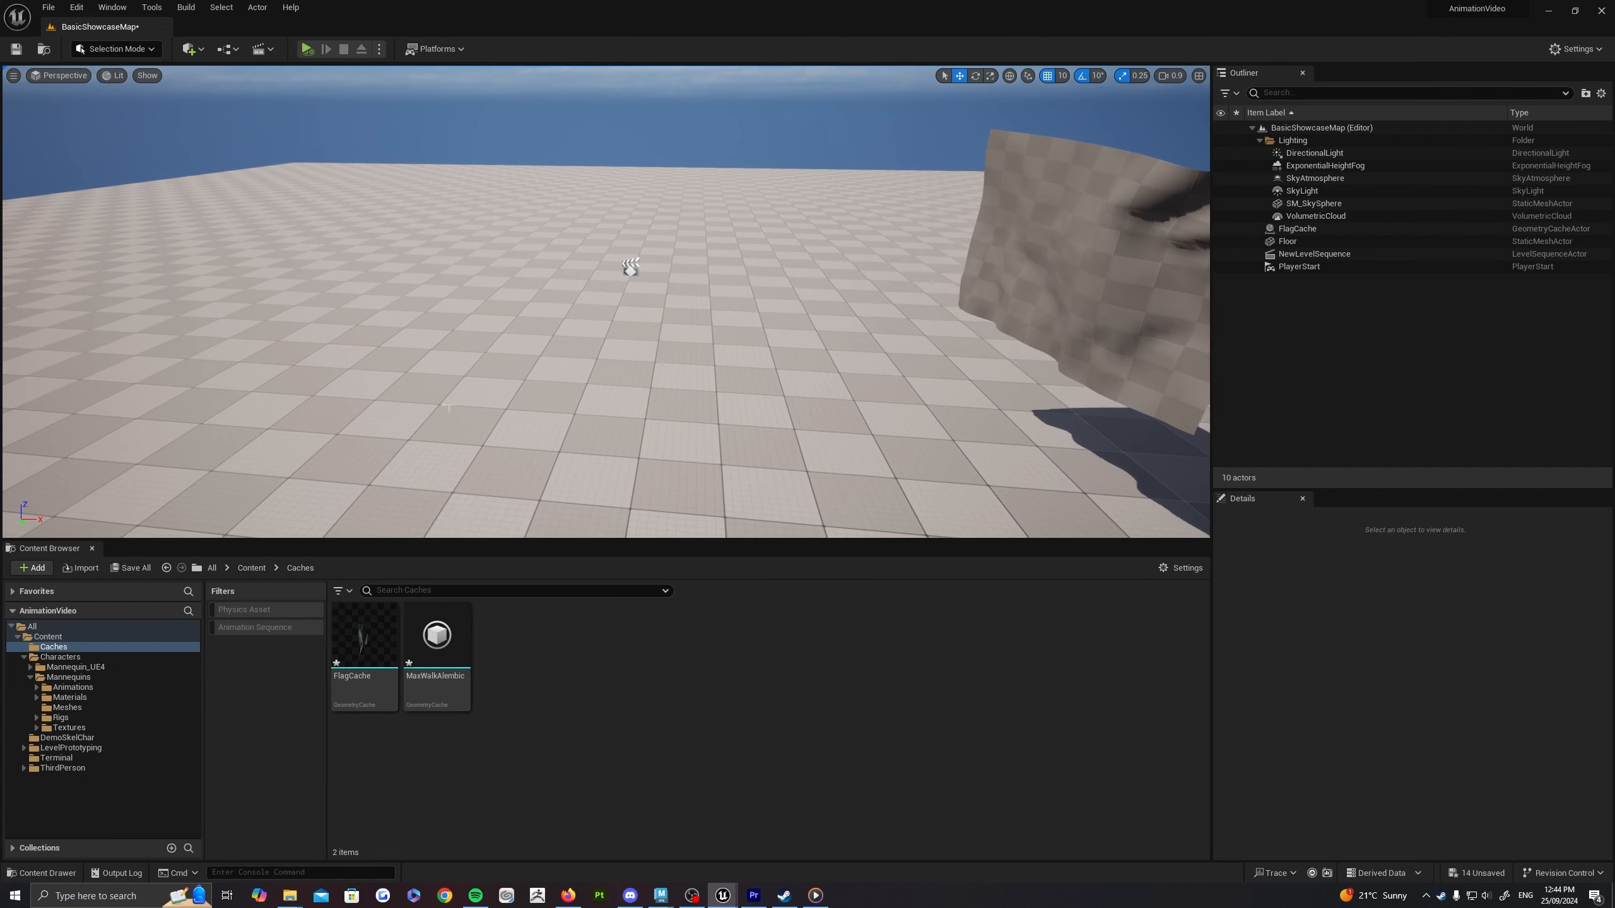
left_click(260, 49)
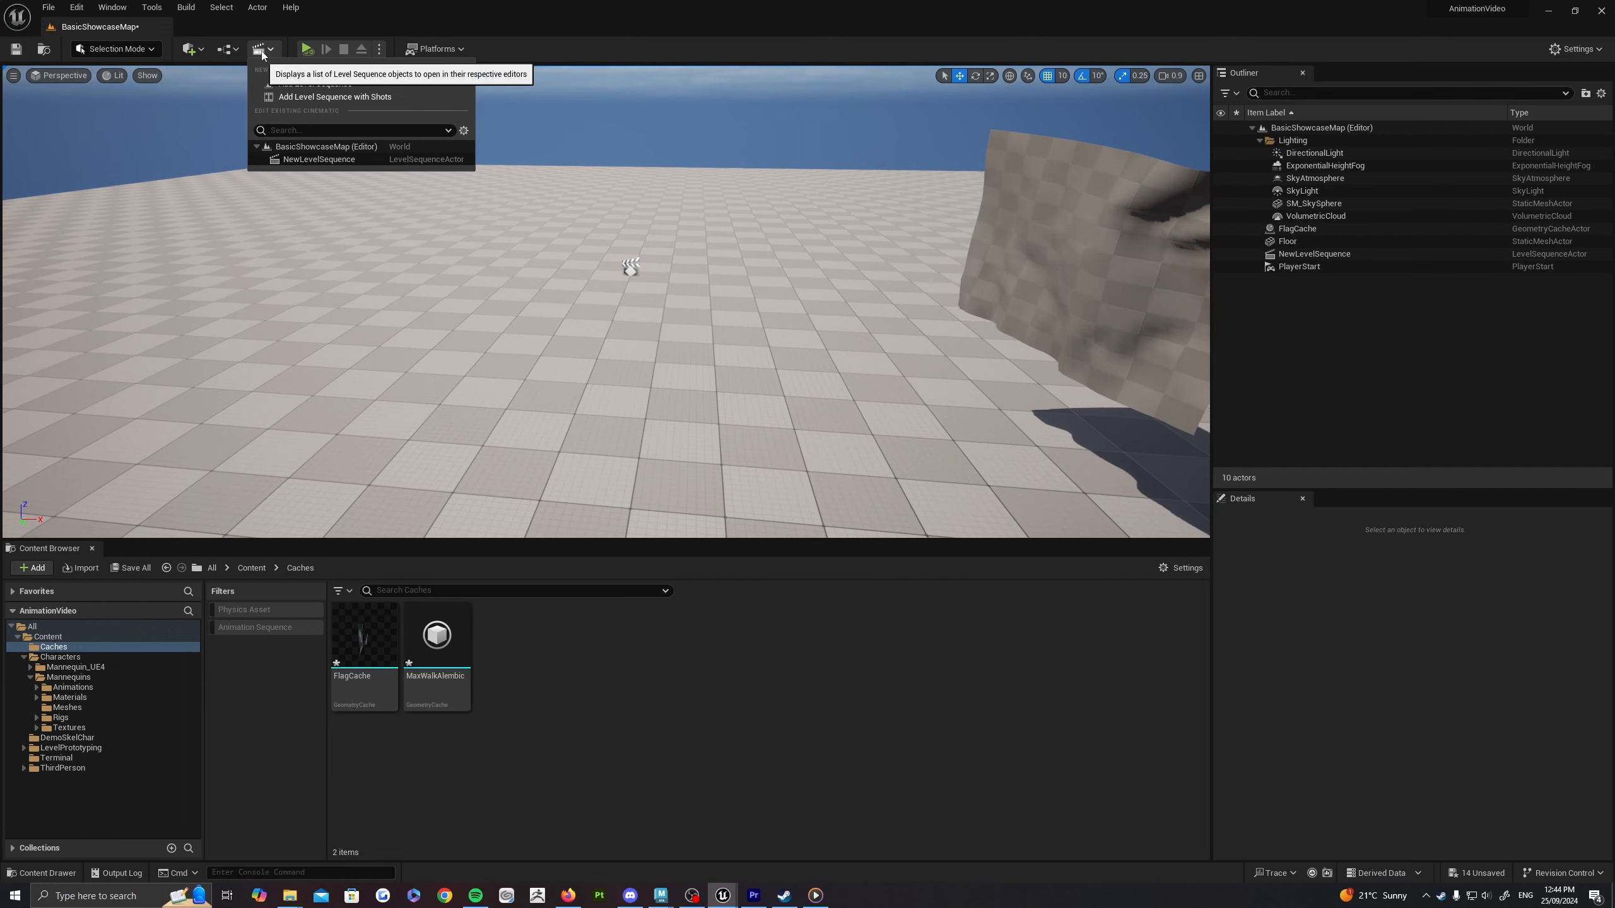
left_click(315, 83)
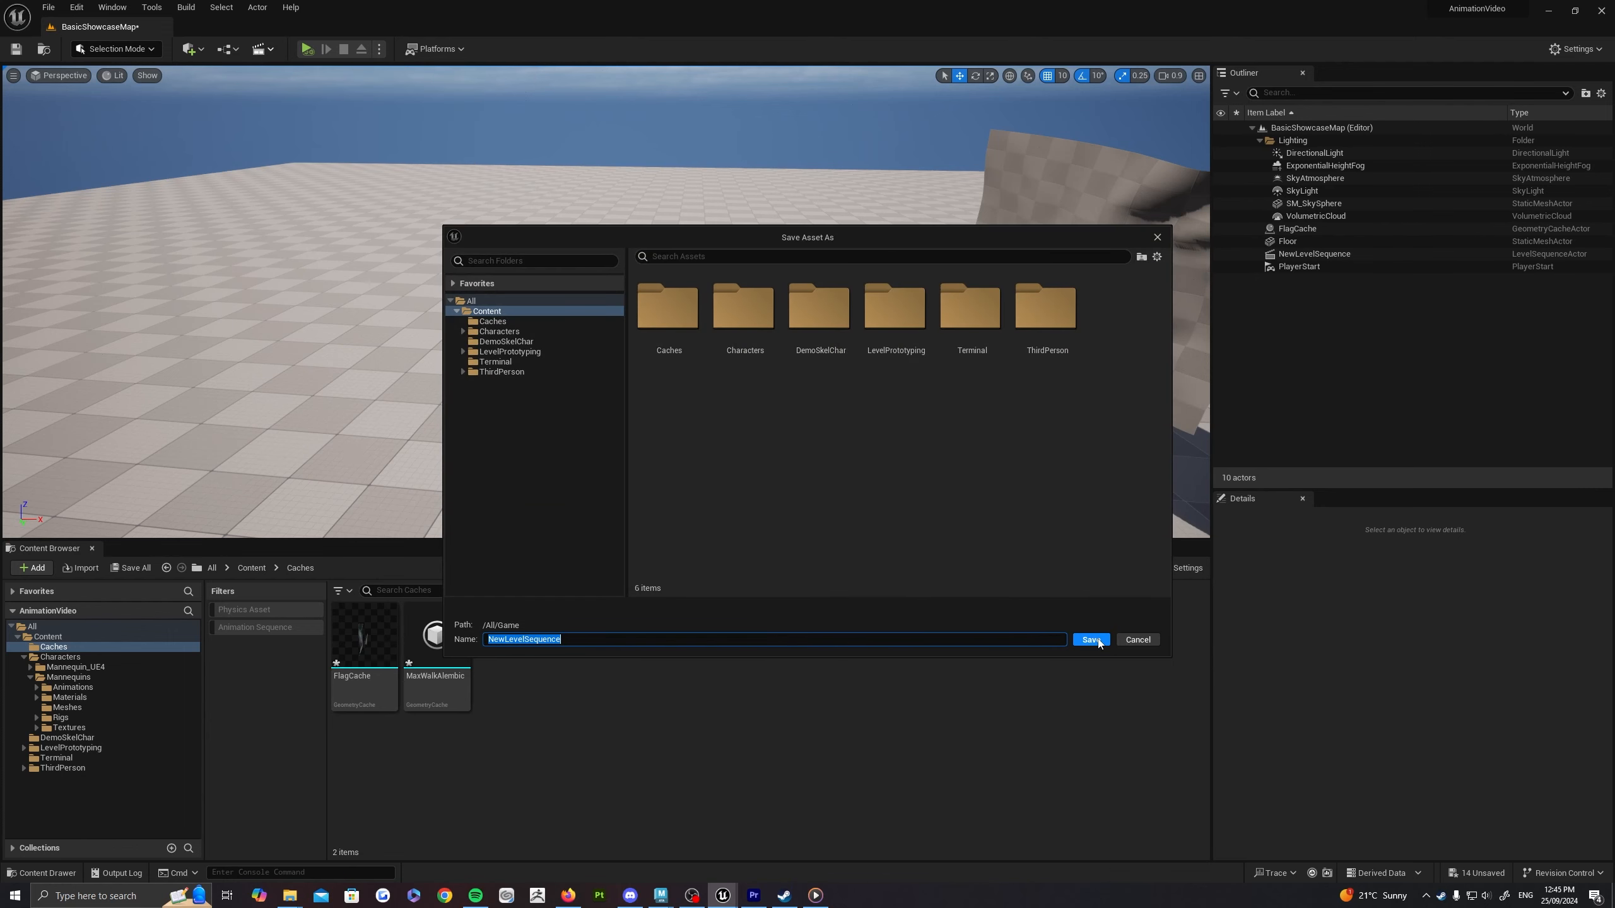
left_click(1091, 640)
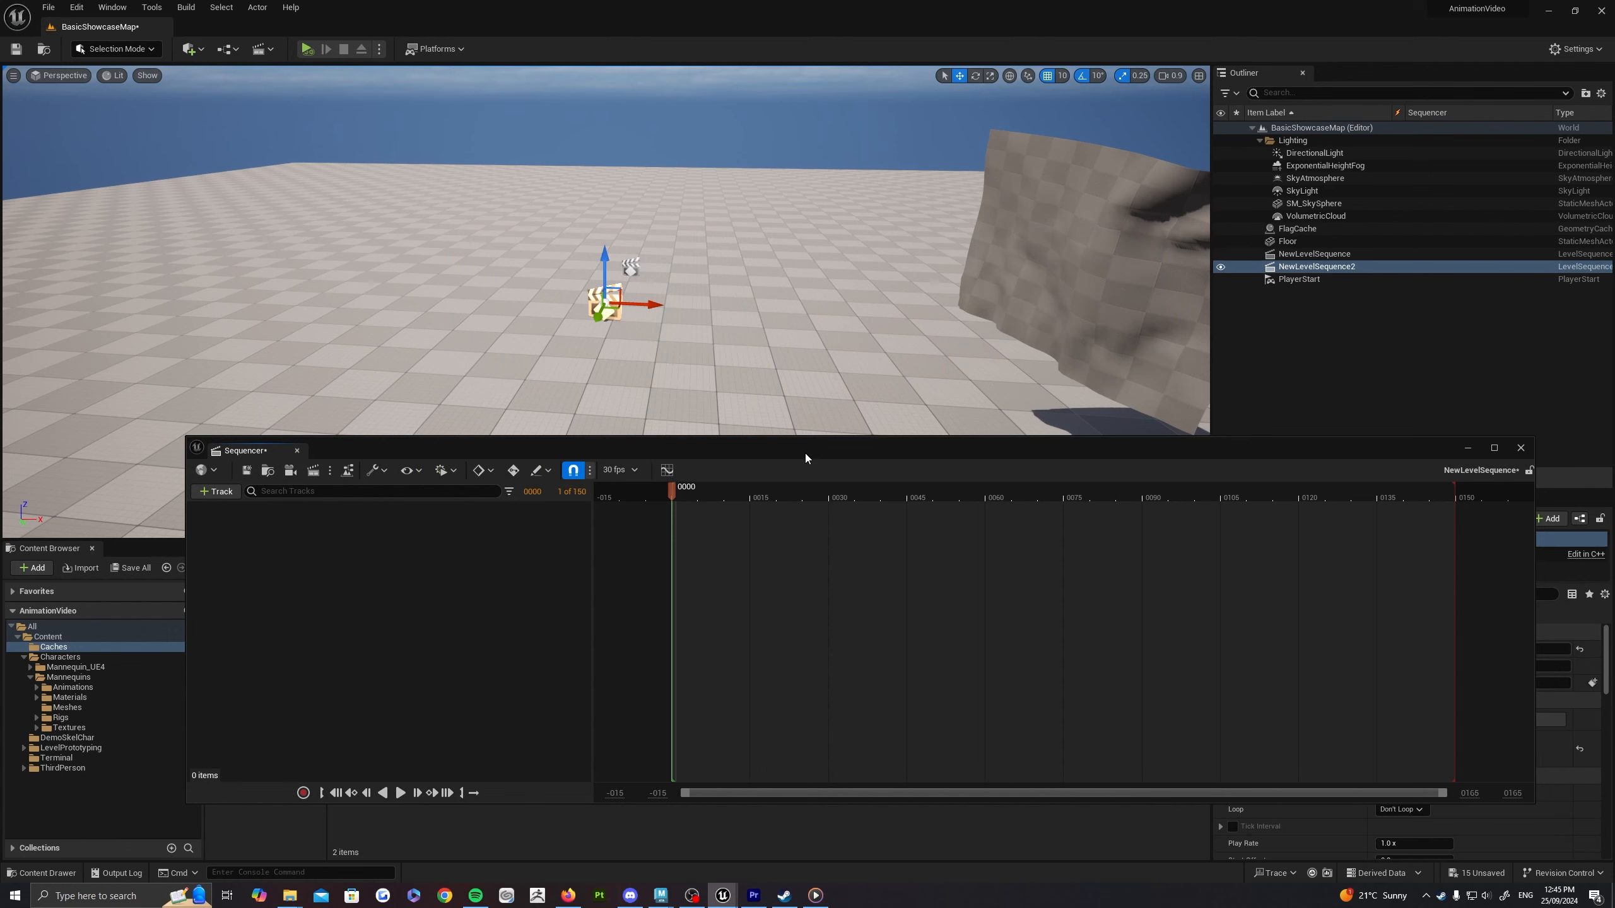
Step: Add the MaxWalkAlembic geometry cache to the level sequence and focus the view on the character
left_click_drag(806, 458, 1068, 542)
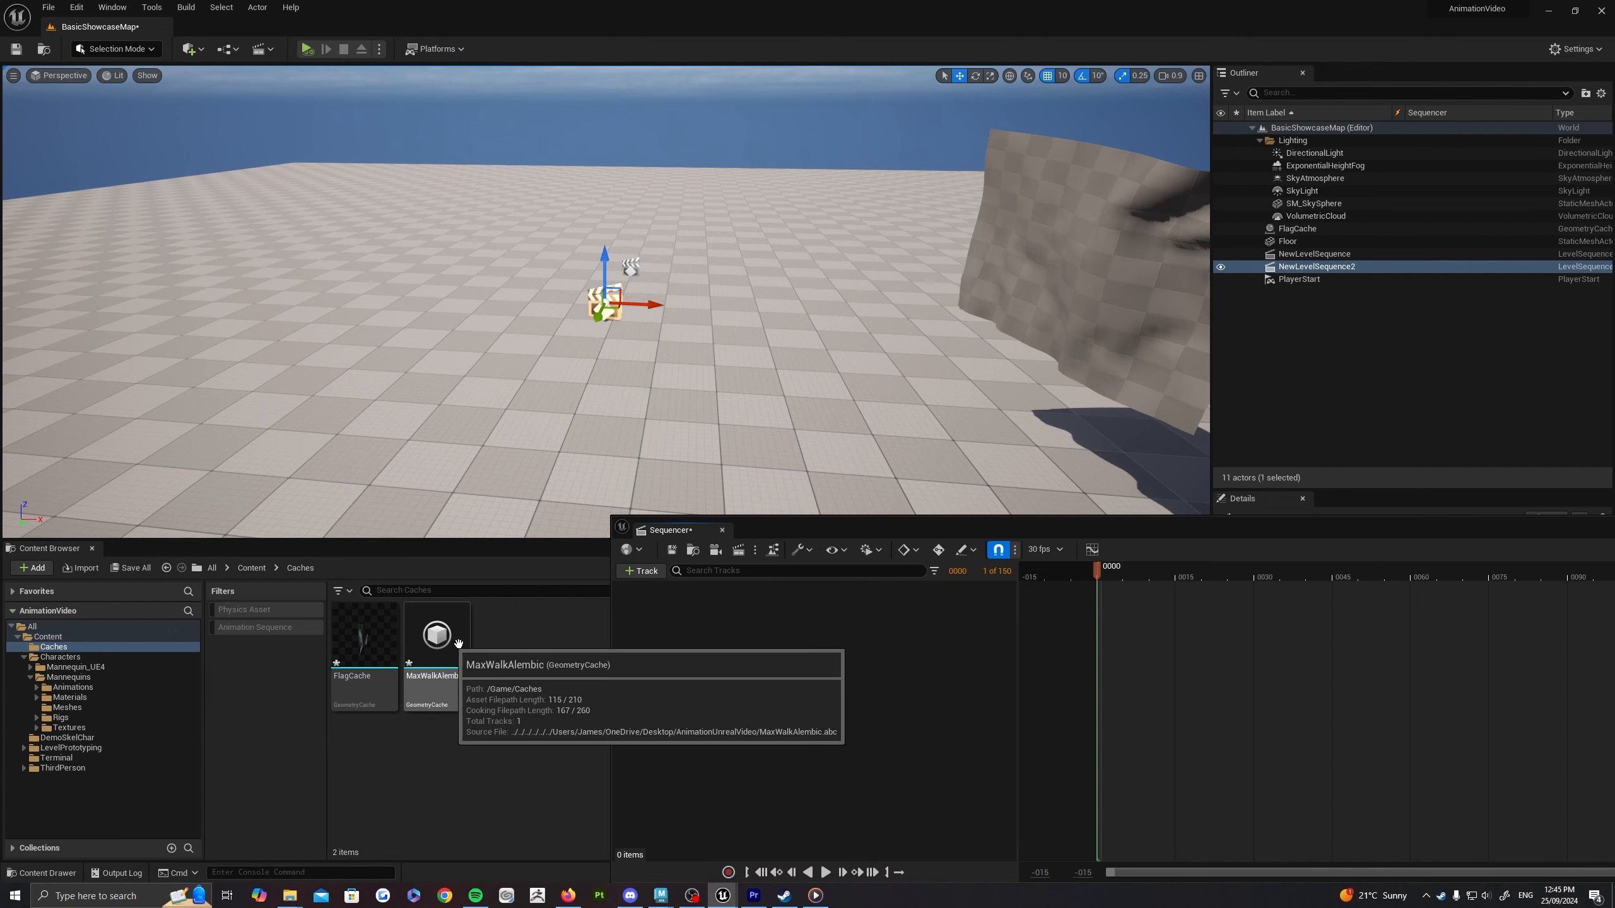
left_click_drag(436, 633, 820, 668)
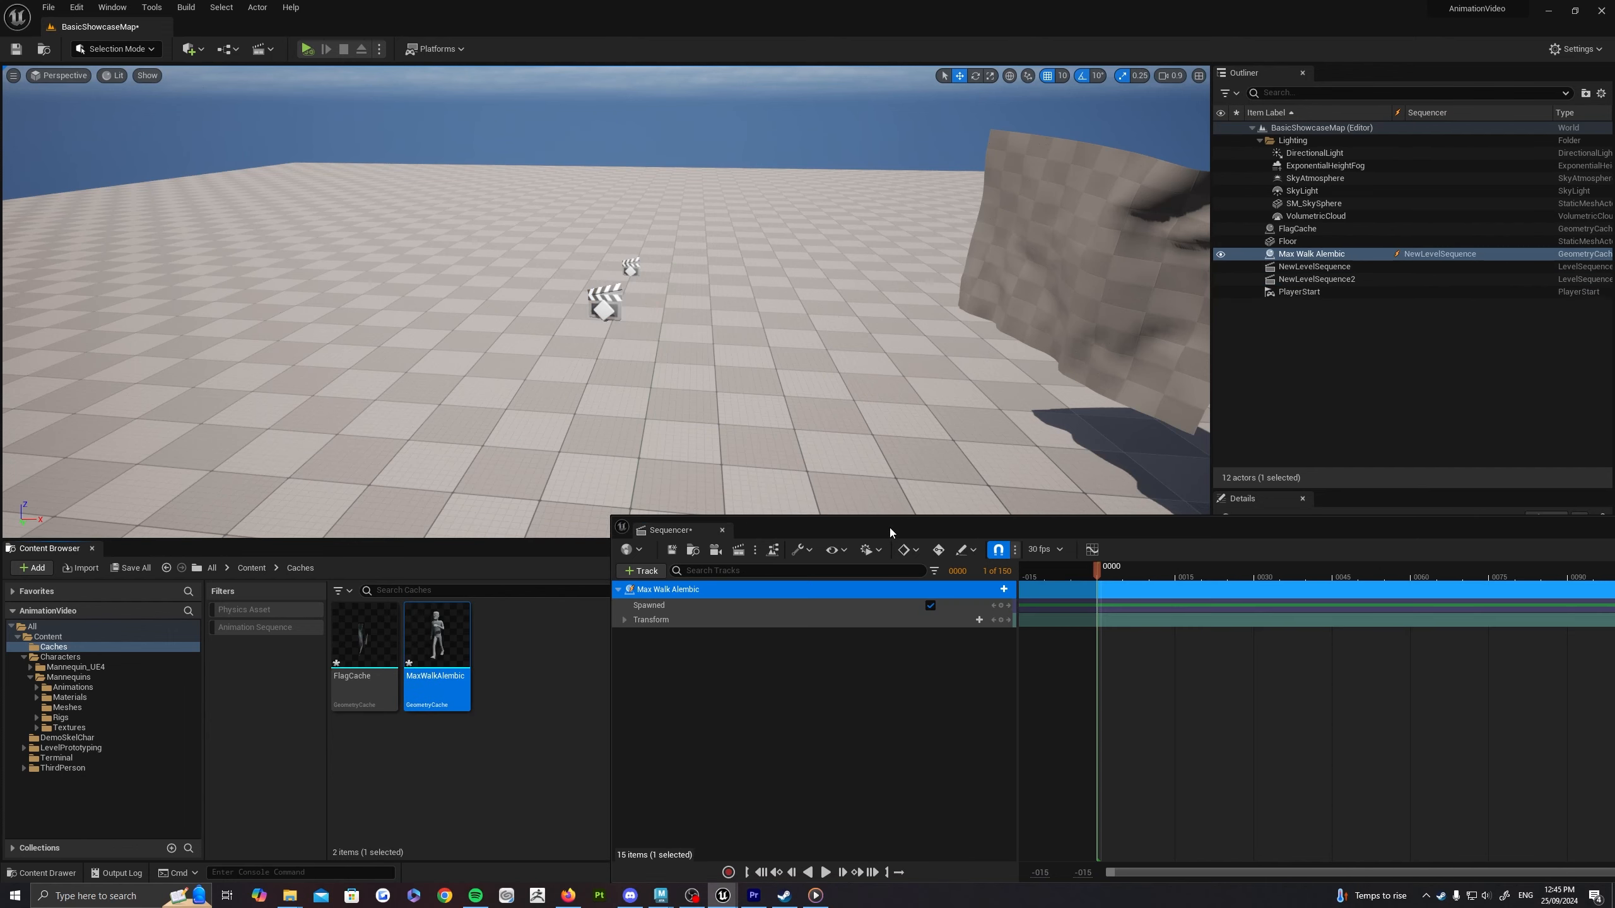
left_click_drag(889, 531, 648, 556)
key("f")
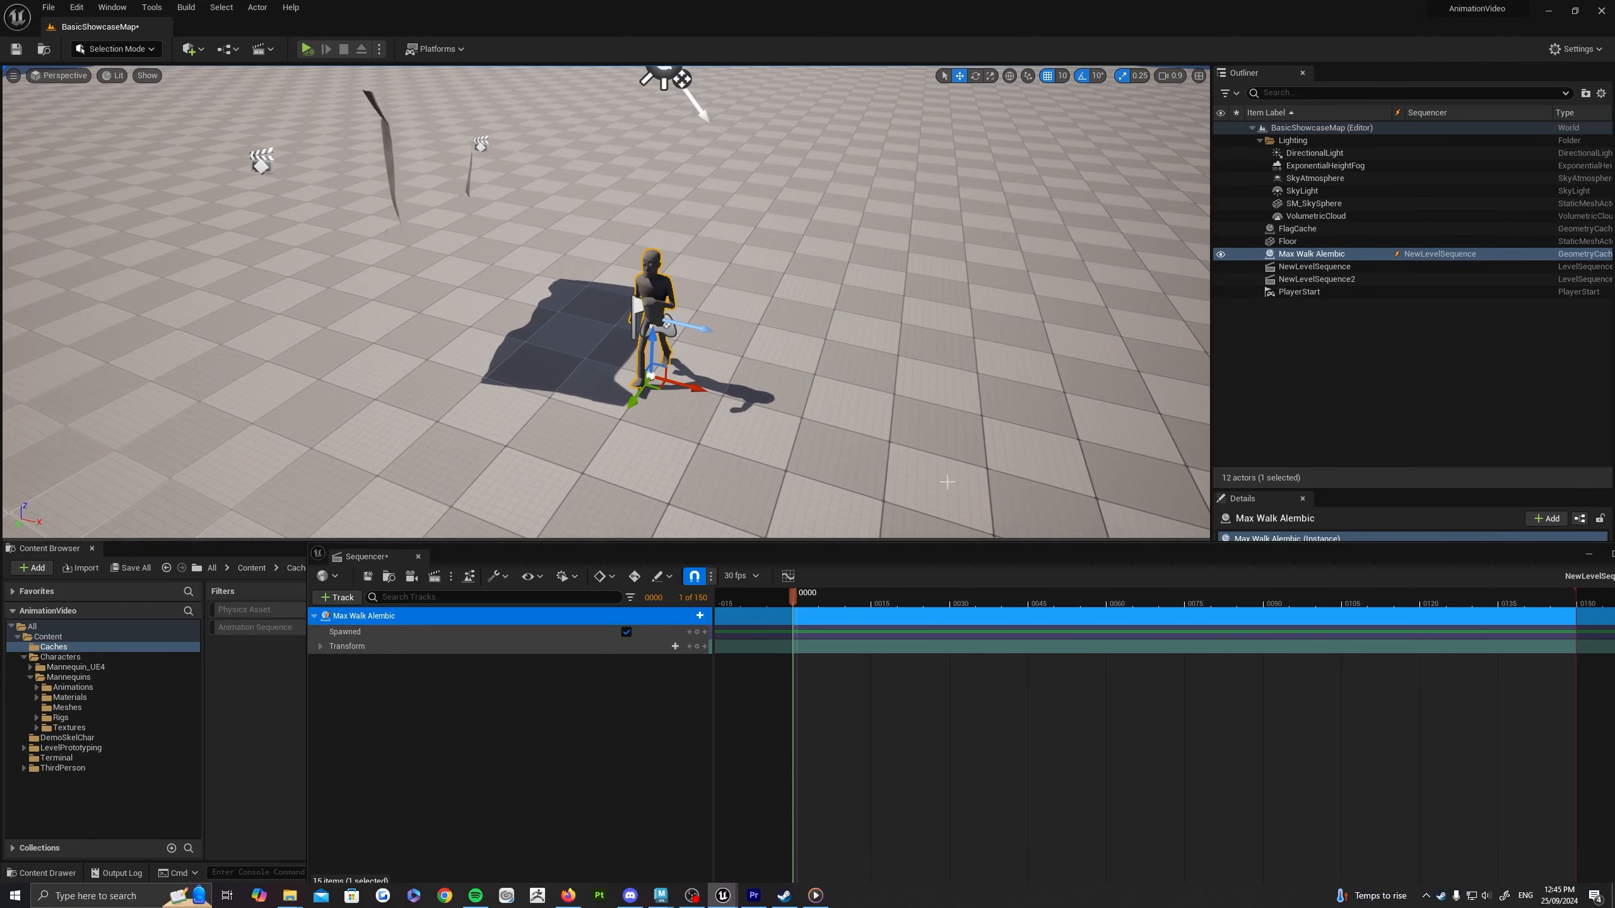
Step: Move the Max Walk Alembic actor across the floor toward the flag, to about X -1190, Y -620, Z 0
left_click_drag(660, 385, 354, 159)
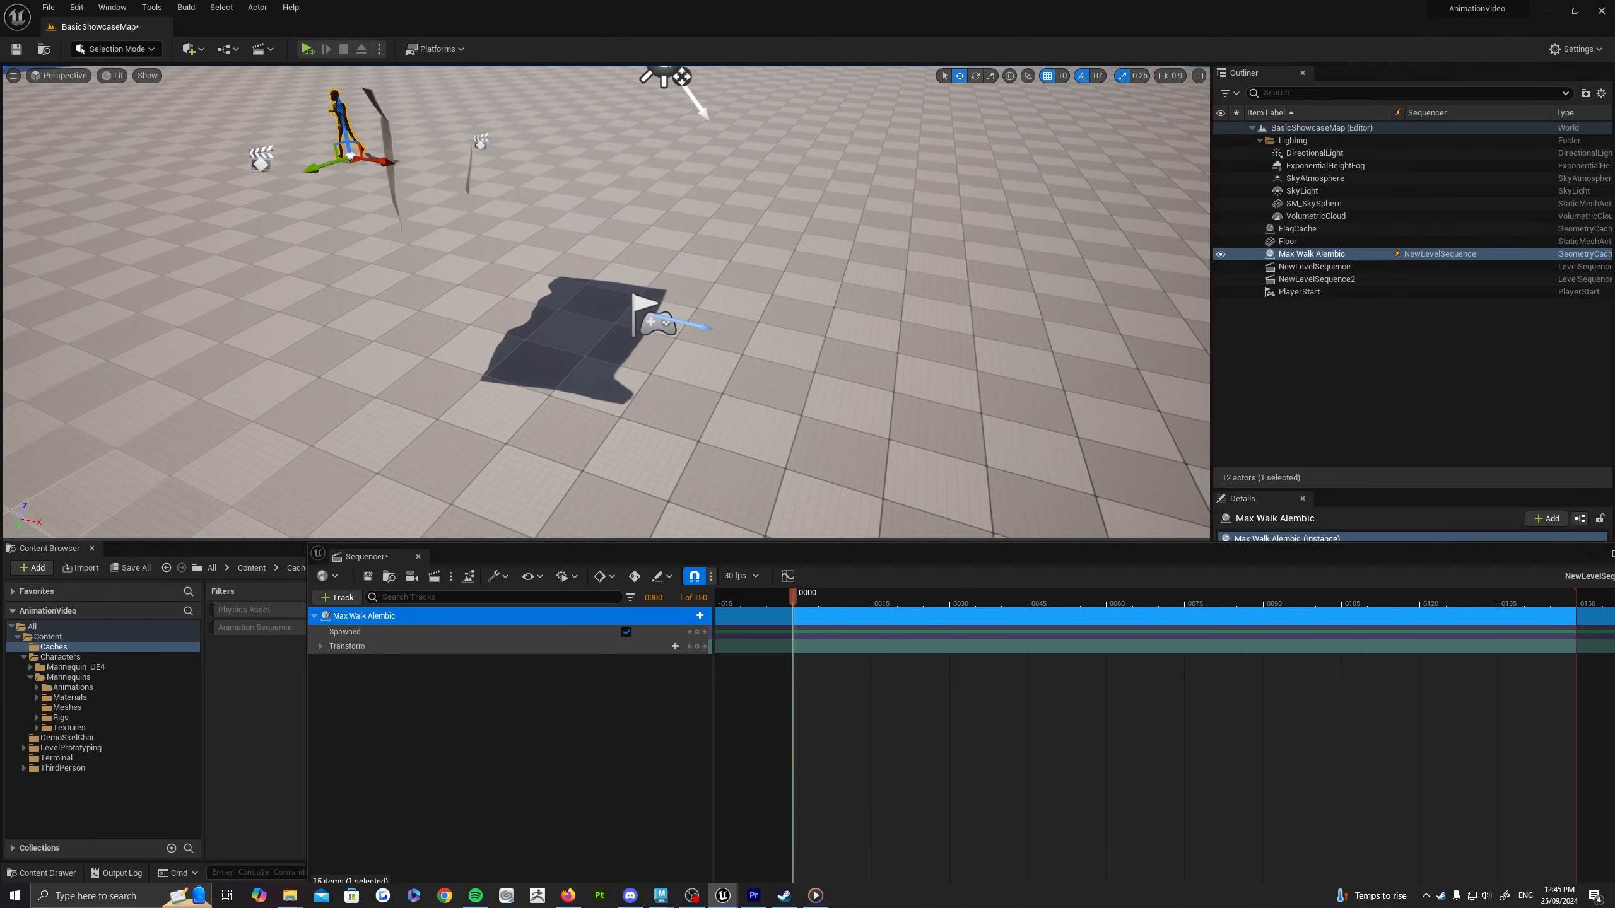
key("w")
right_click_drag(354, 159, 419, 111)
right_click_drag(603, 300, 591, 297)
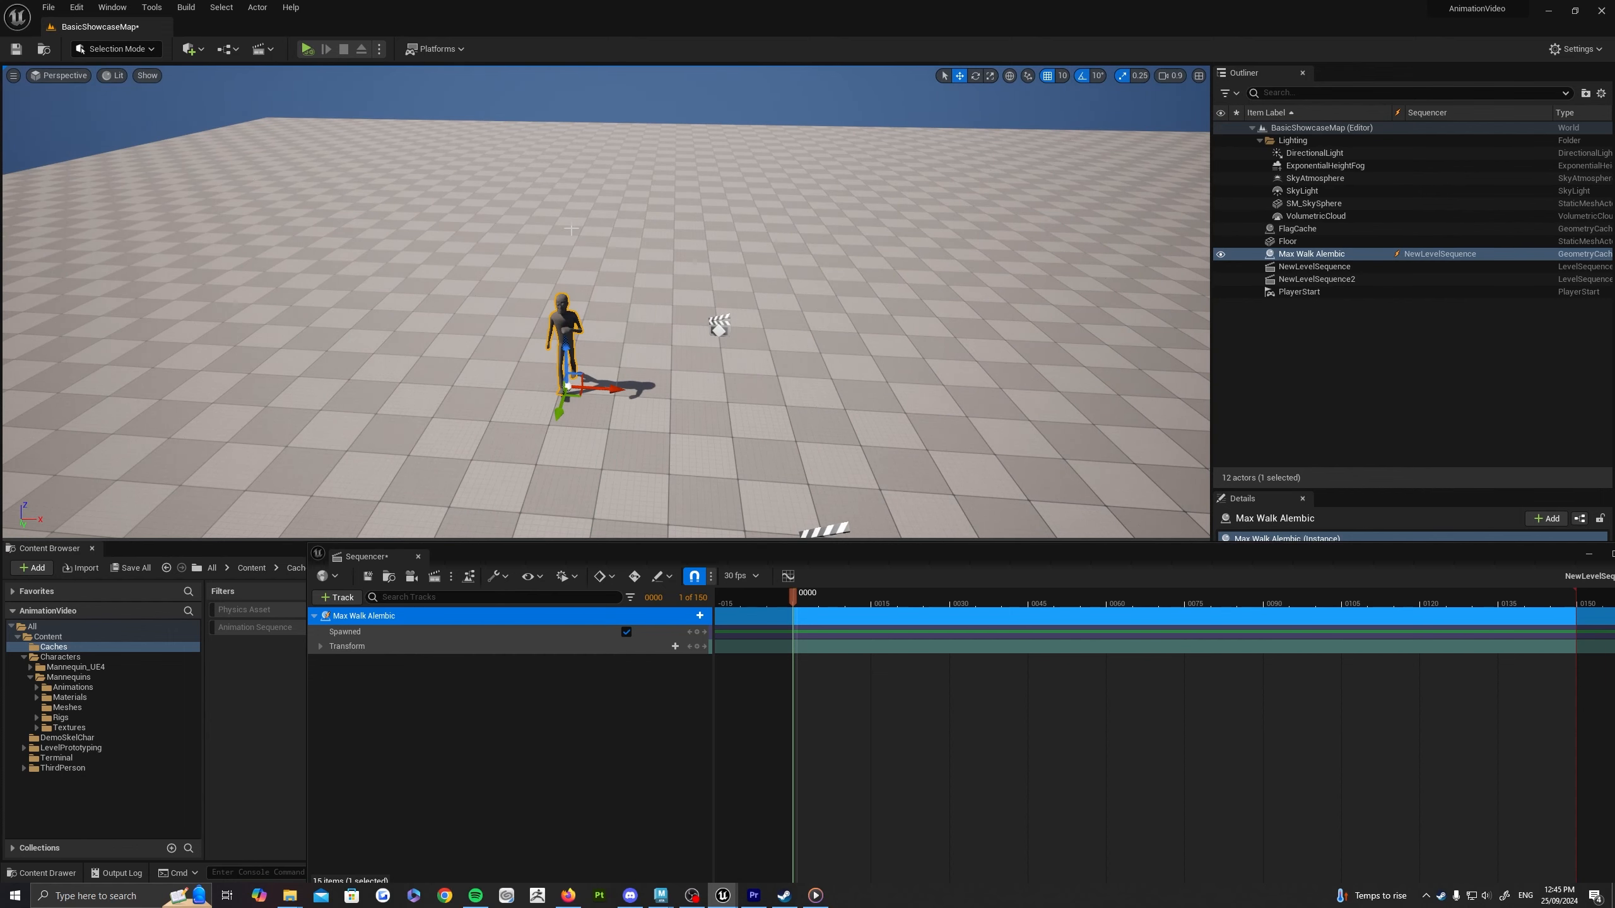
Step: Reset the Max Walk Alembic actor's location to 0, 0, 0
left_click_drag(1007, 575, 564, 464)
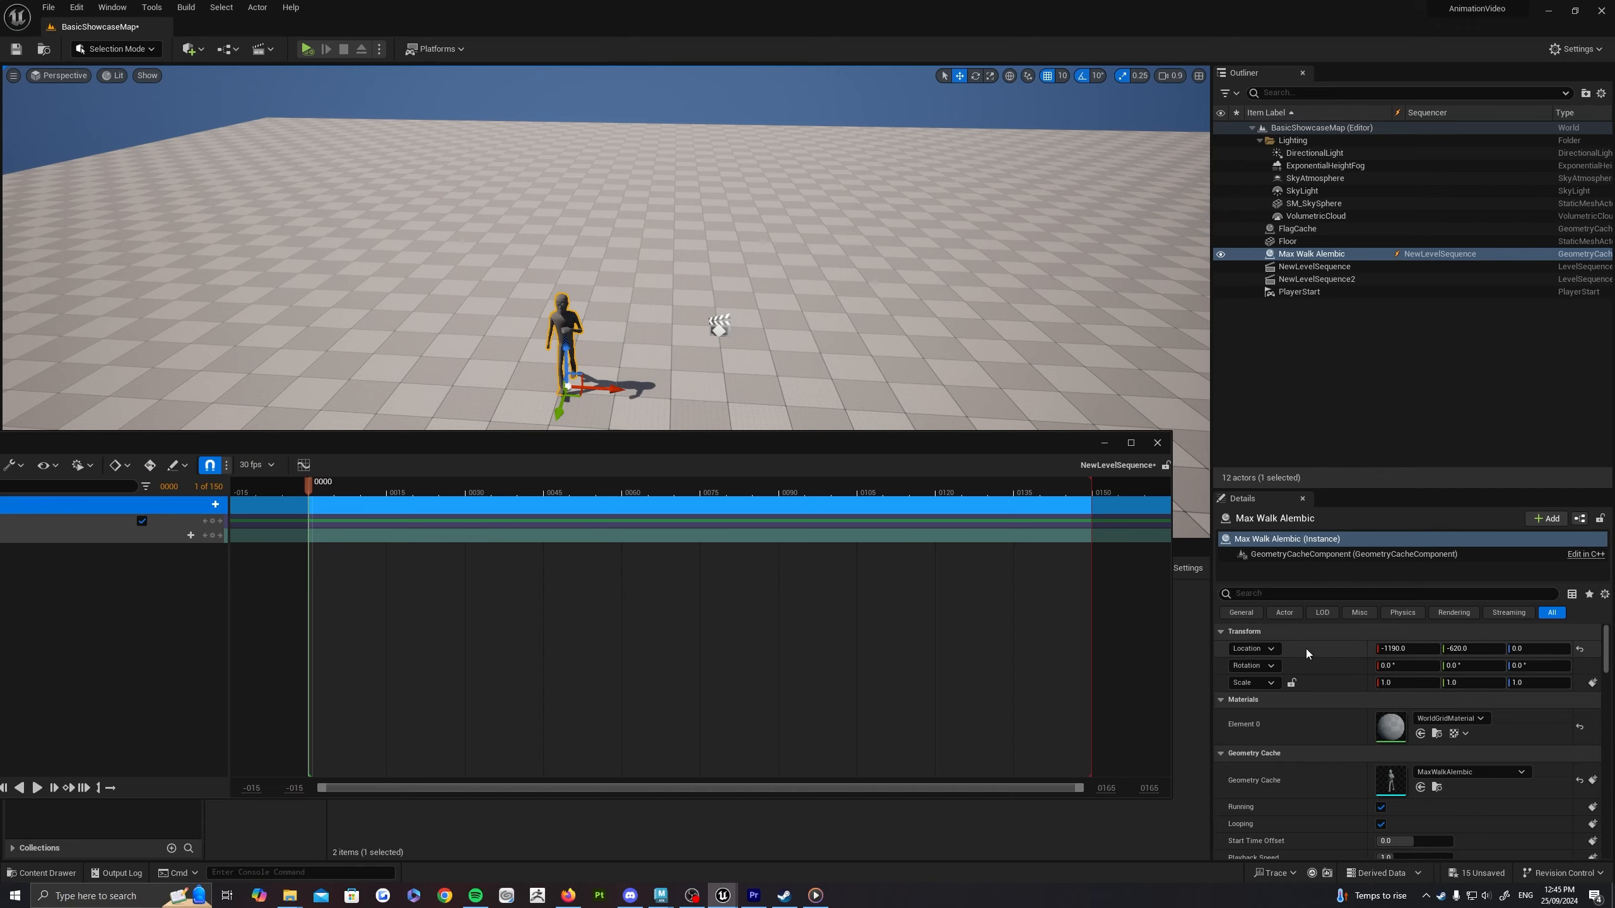
left_click(1580, 650)
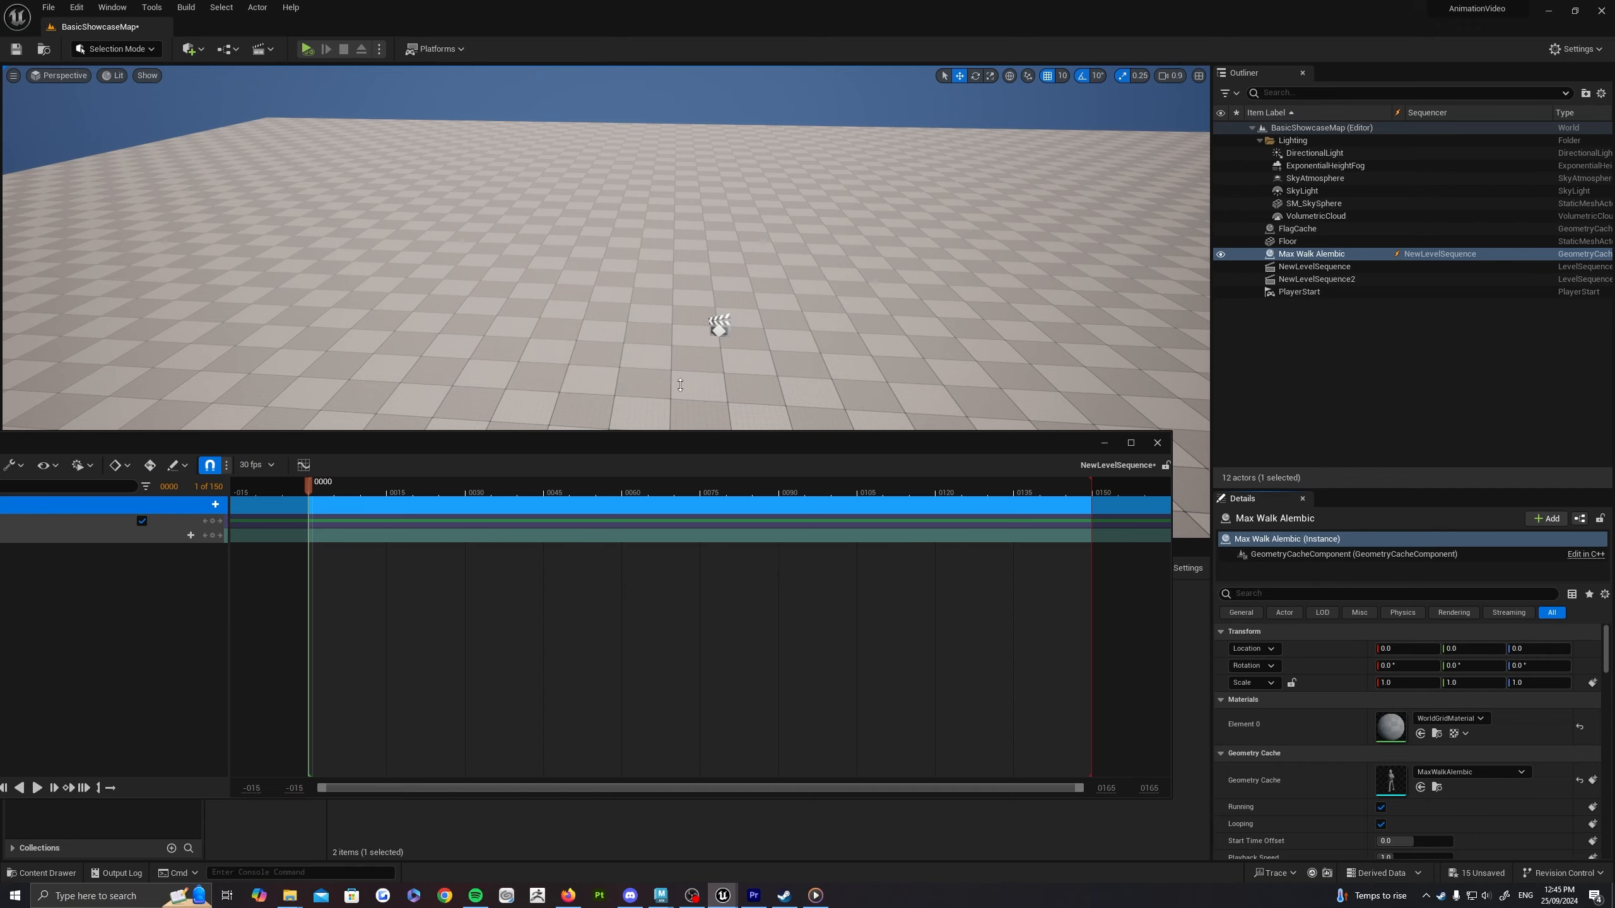
key("f")
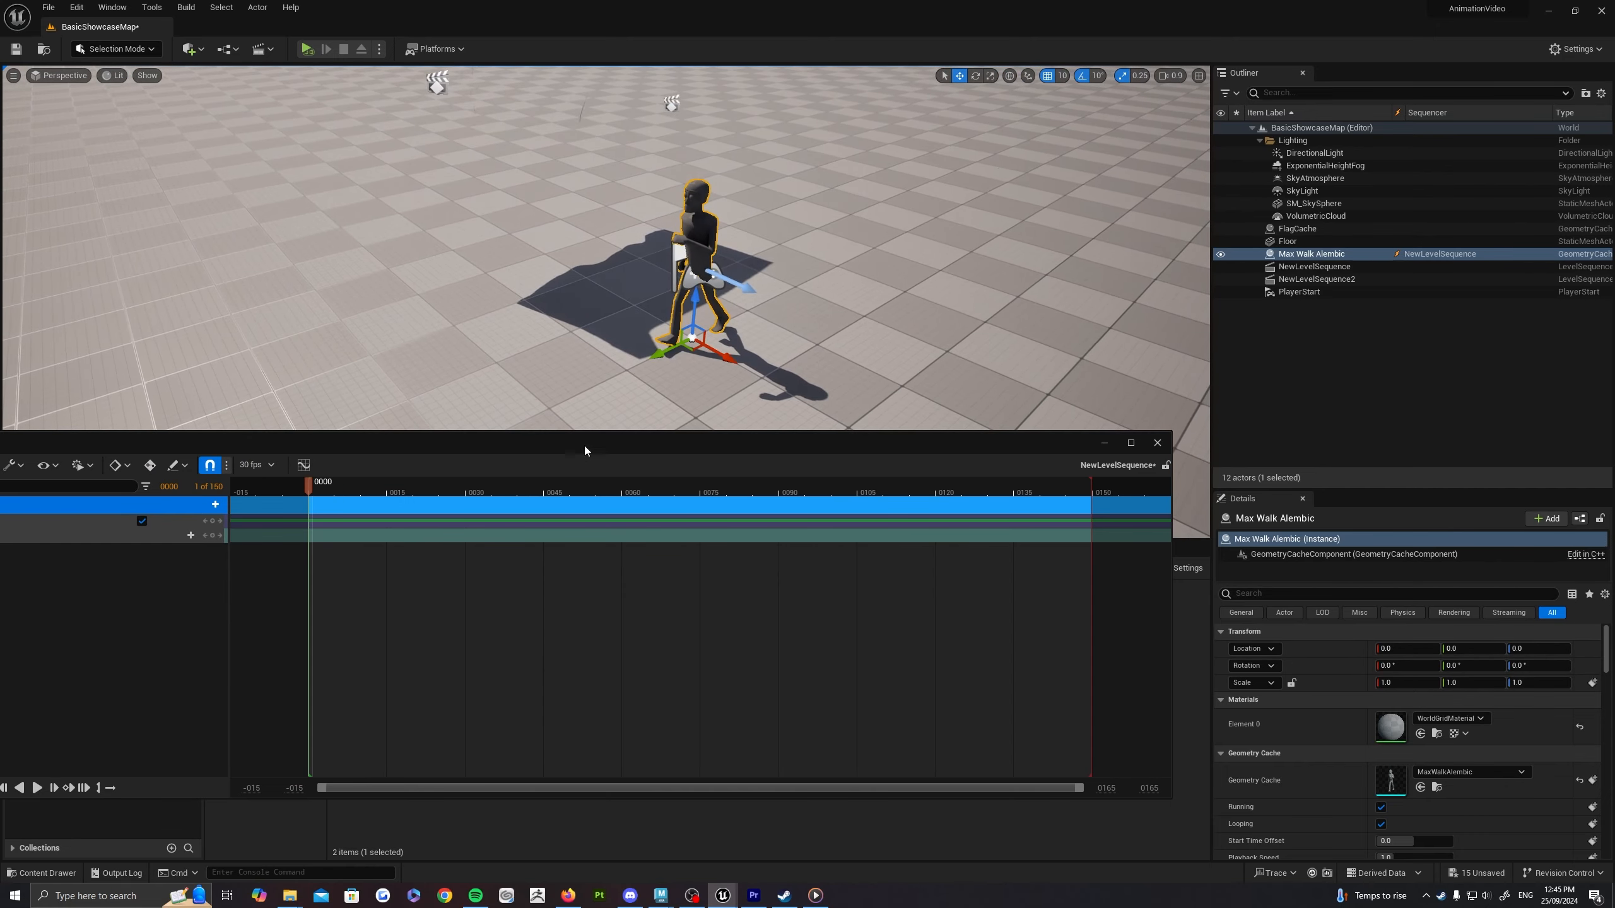
Step: Add the GeometryCacheComponent to the Max Walk Alembic track and give that component a Geometry Cache track
left_click_drag(581, 444, 941, 424)
left_click_drag(693, 469, 710, 468)
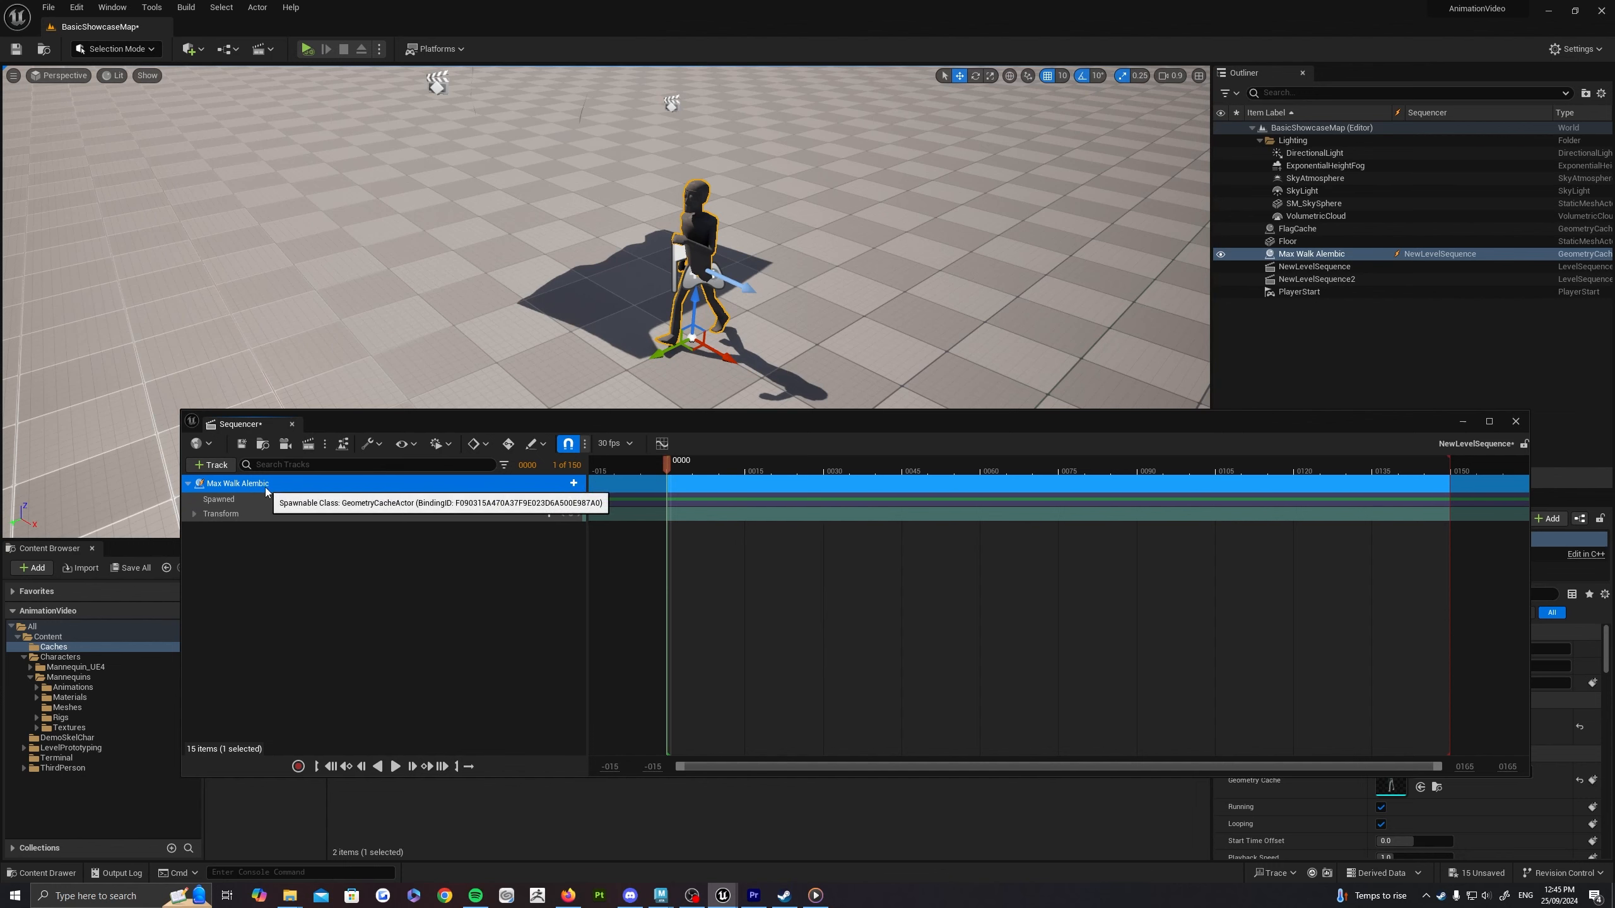
left_click(574, 484)
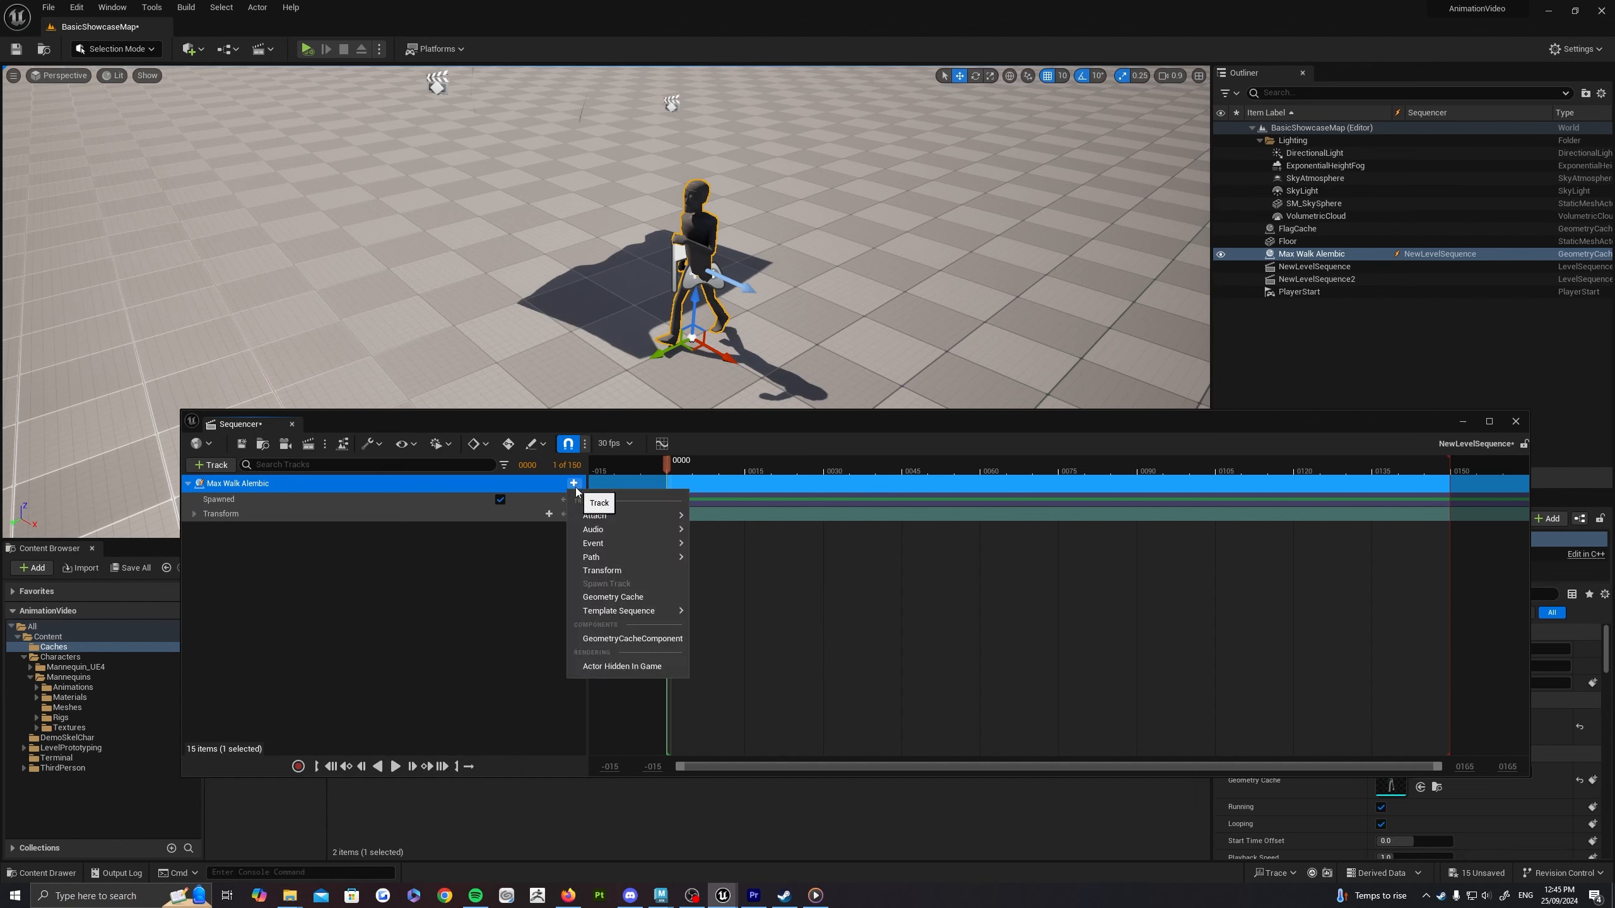
left_click(652, 640)
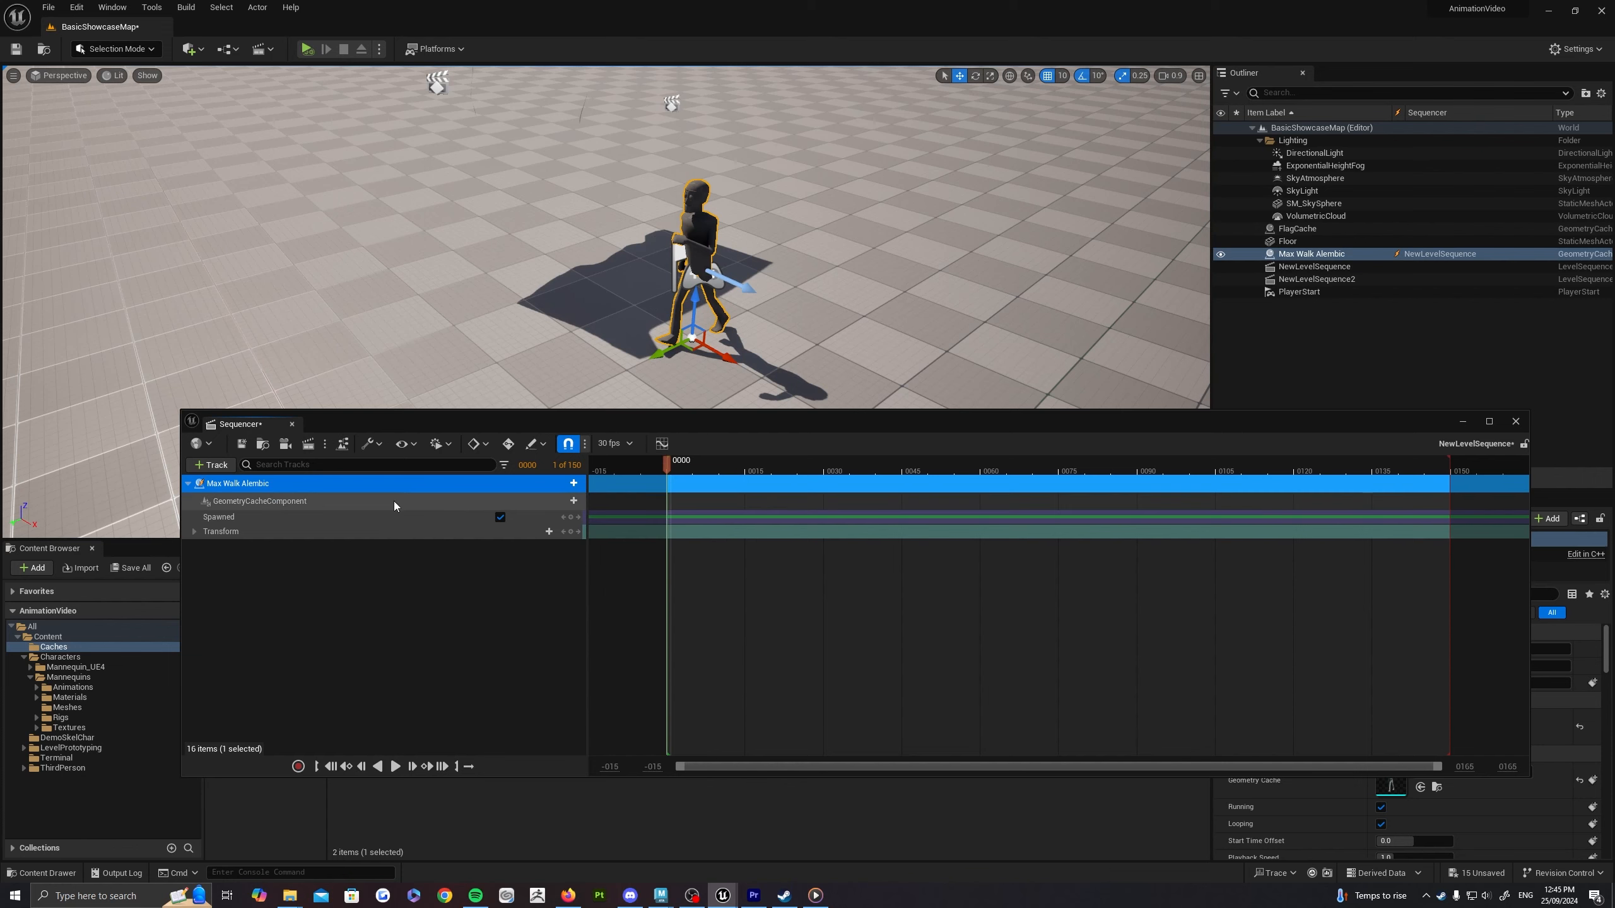
left_click(335, 502)
left_click(573, 501)
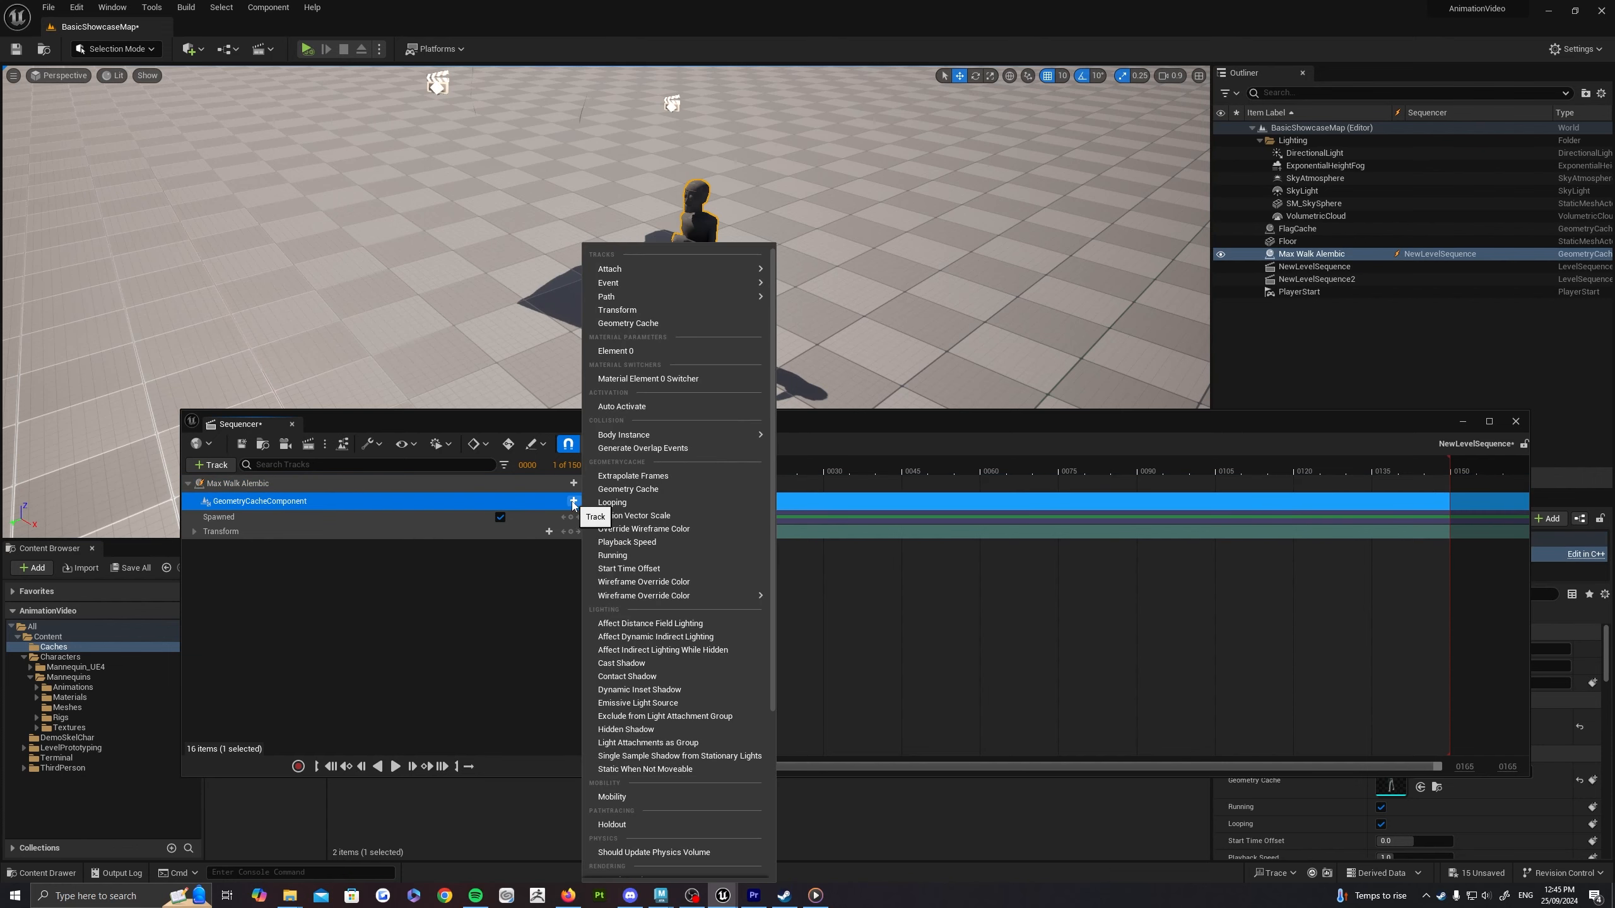
left_click(628, 323)
Step: Play the sequence from its start to check the walk animation, and scrub back to frame 10
mouse_move(676, 474)
left_mouse_down()
mouse_move(694, 472)
mouse_move(668, 471)
left_mouse_up()
key("space")
mouse_move(915, 318)
right_mouse_down()
mouse_move(890, 318)
mouse_move(919, 302)
right_mouse_up()
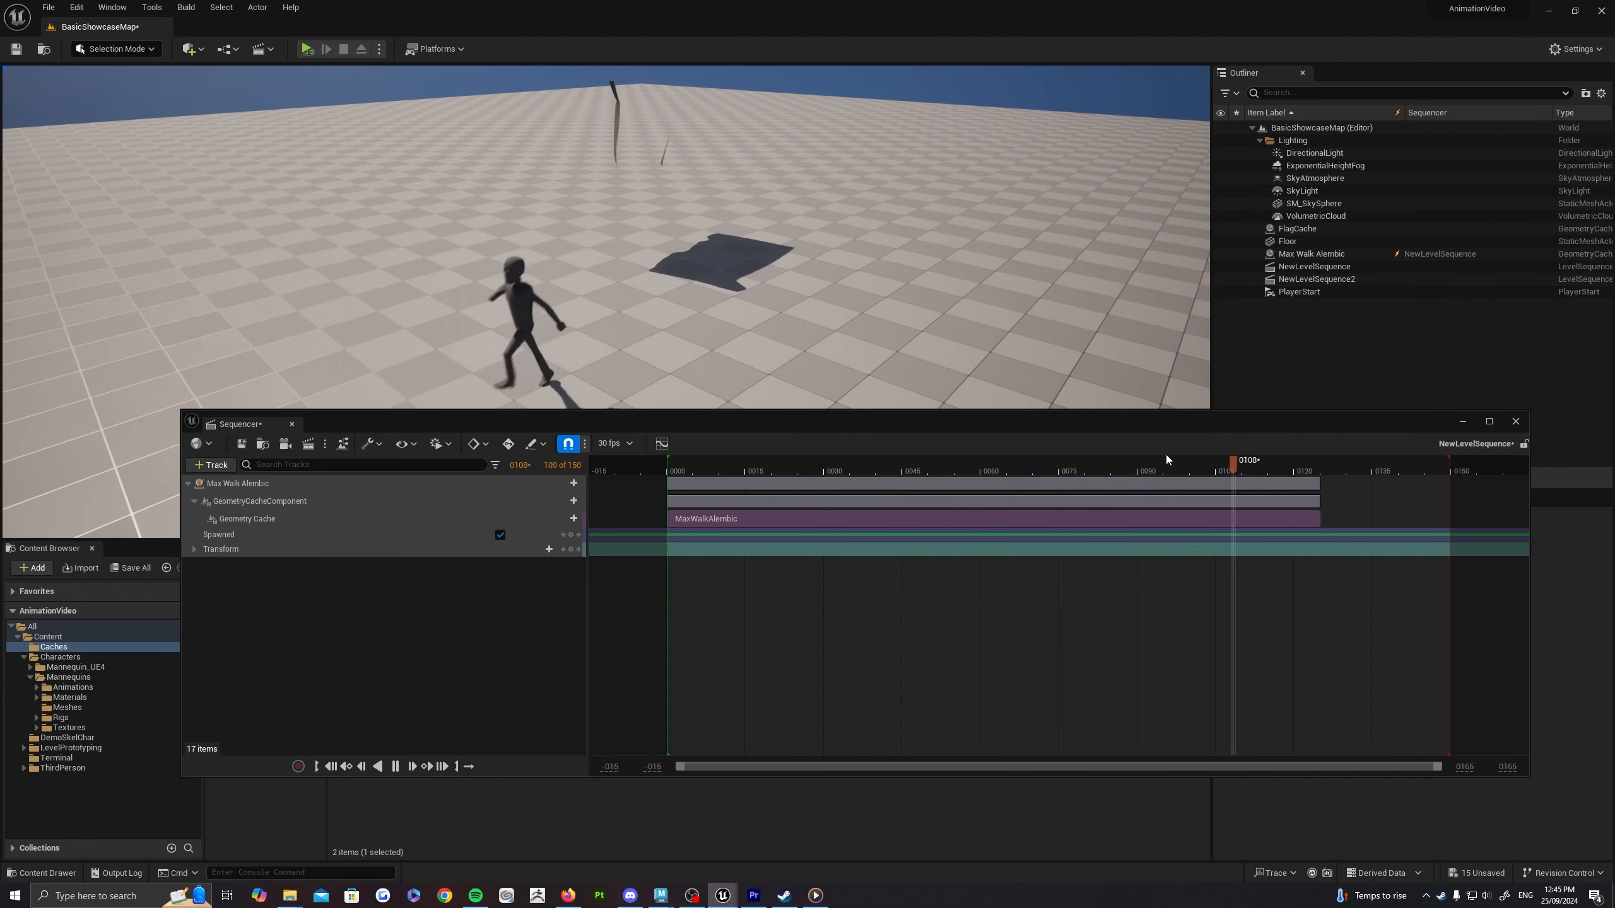
left_click_drag(1055, 462, 719, 449)
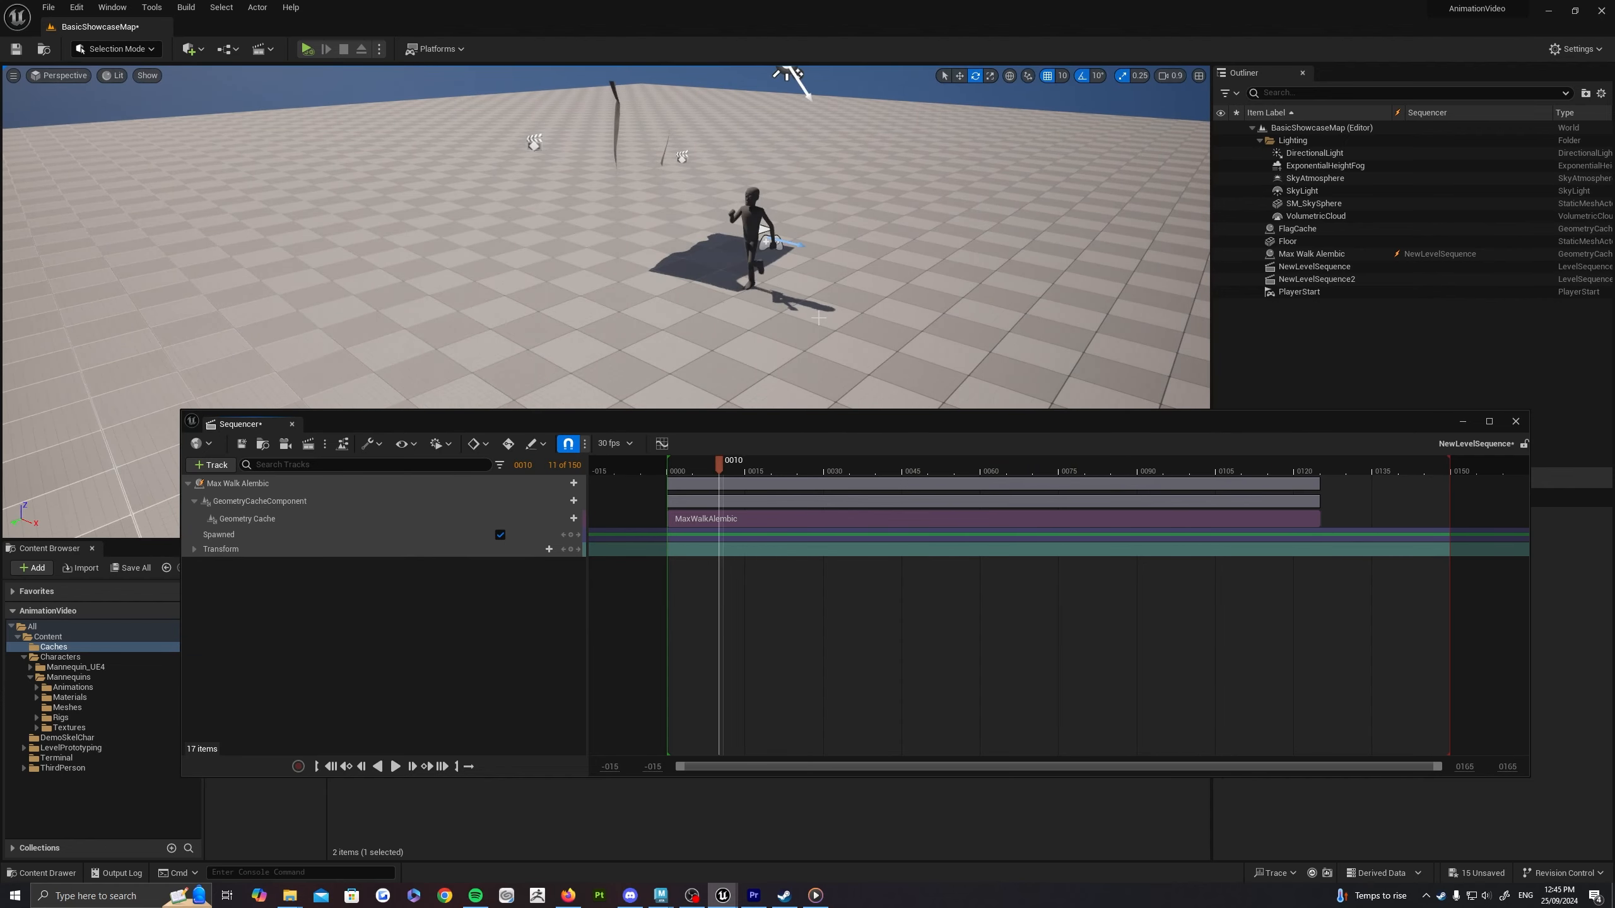
right_click_drag(820, 286, 782, 271)
mouse_move(901, 306)
right_mouse_down()
mouse_move(918, 308)
mouse_move(915, 293)
right_mouse_up()
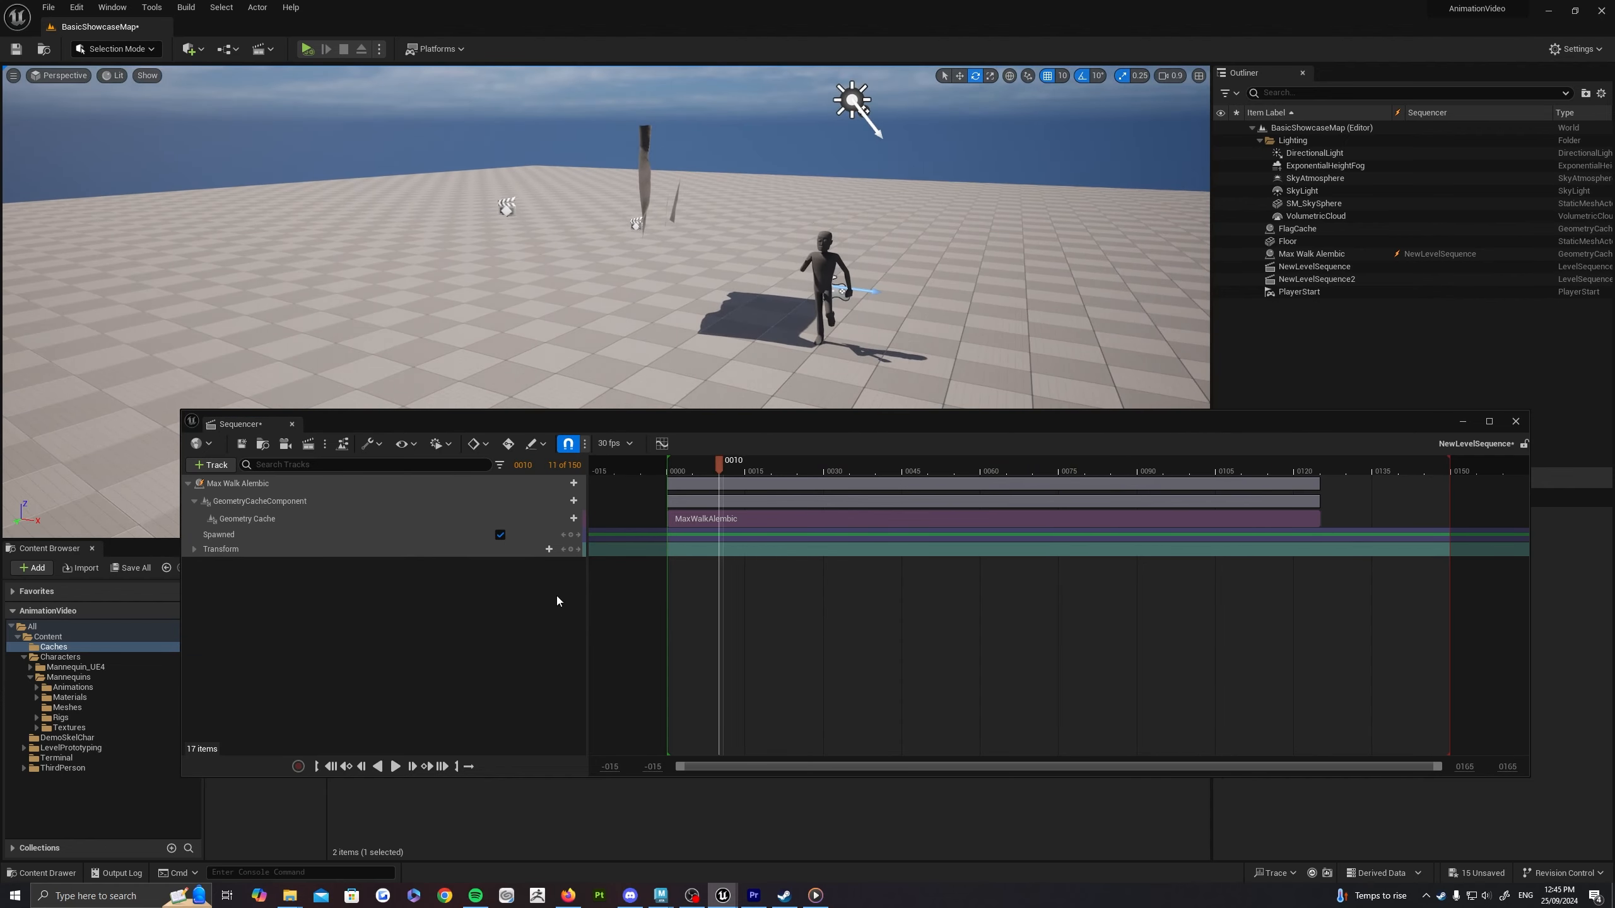
Step: Add the SK_DemoSkelChar skeletal mesh from the DemoSkelChar folder to the level sequence
left_click_drag(637, 420, 979, 377)
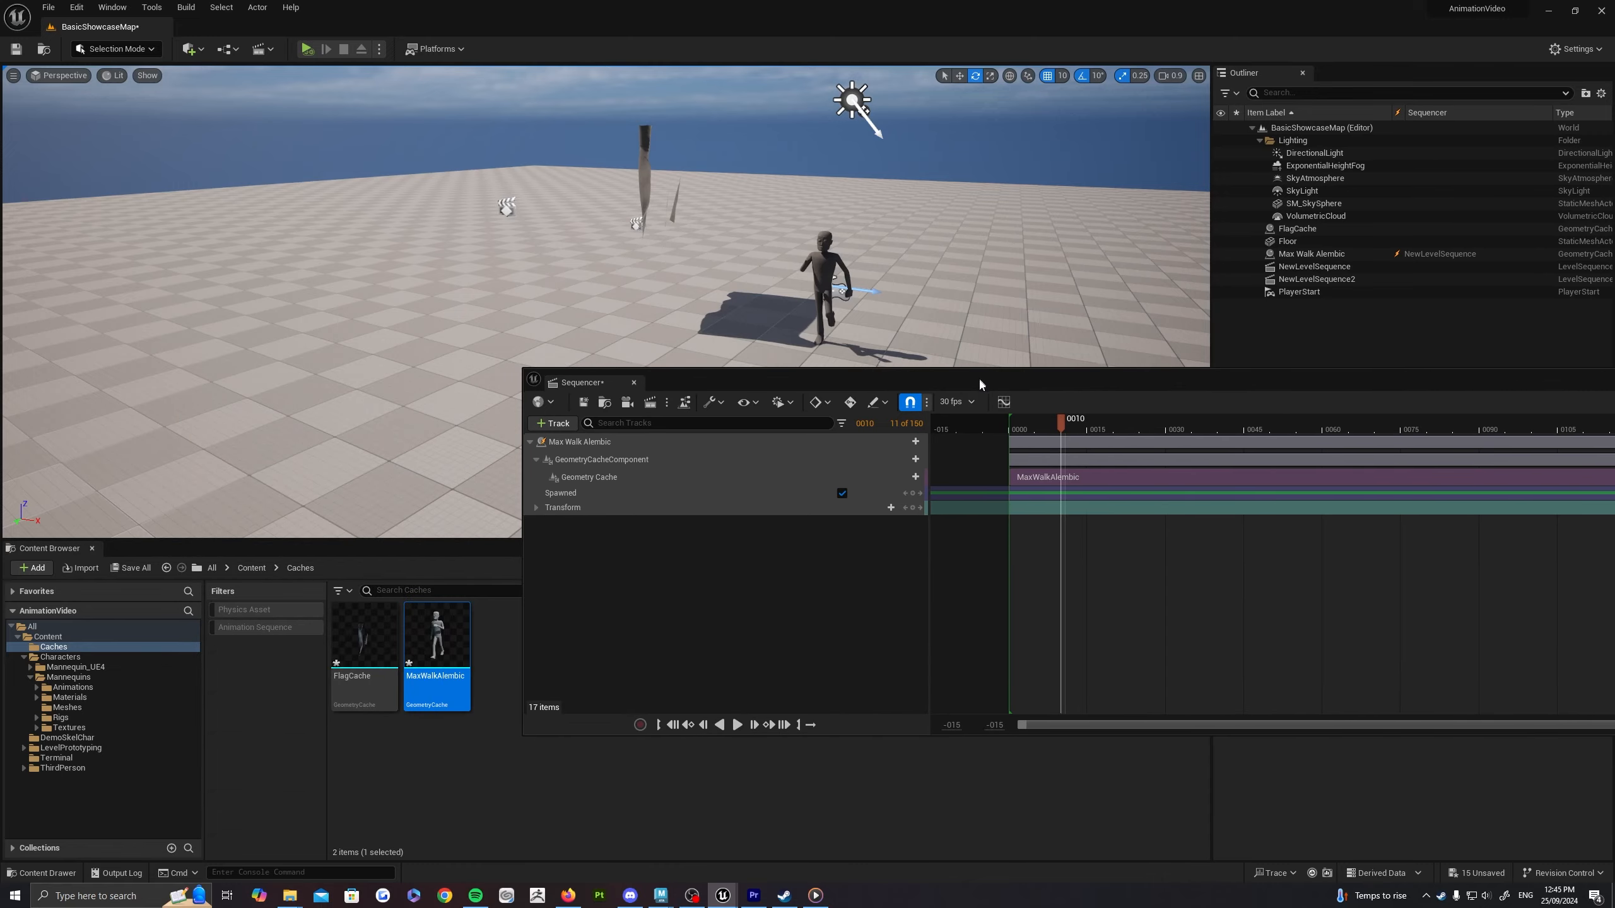
left_click(251, 569)
left_click_drag(883, 396, 697, 245)
double_click(508, 636)
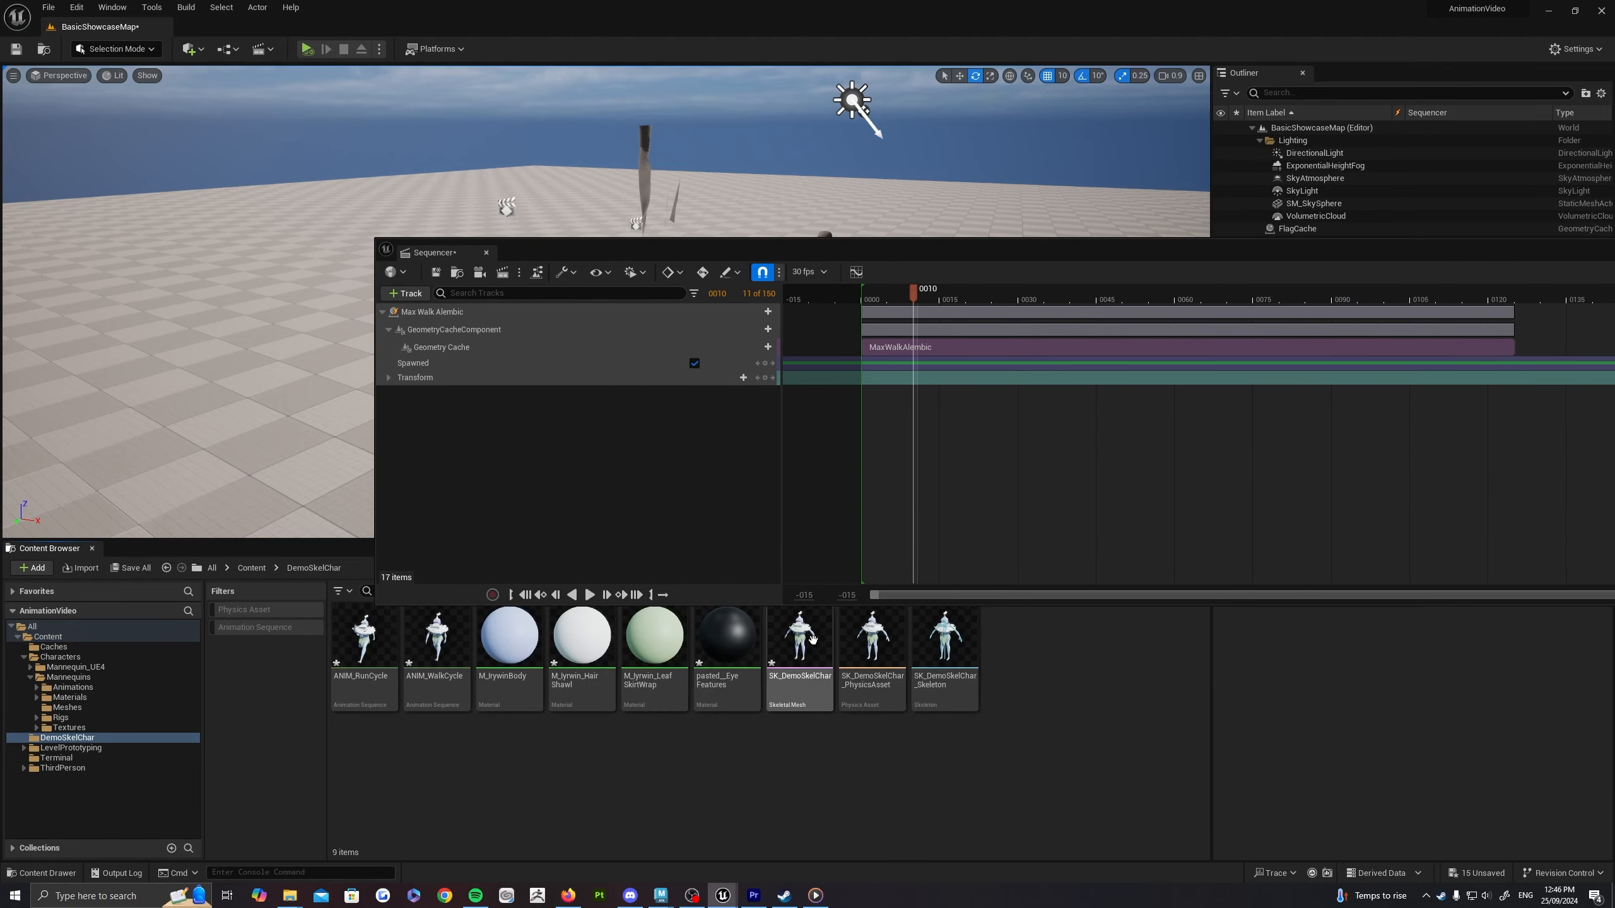
left_click_drag(800, 635, 577, 465)
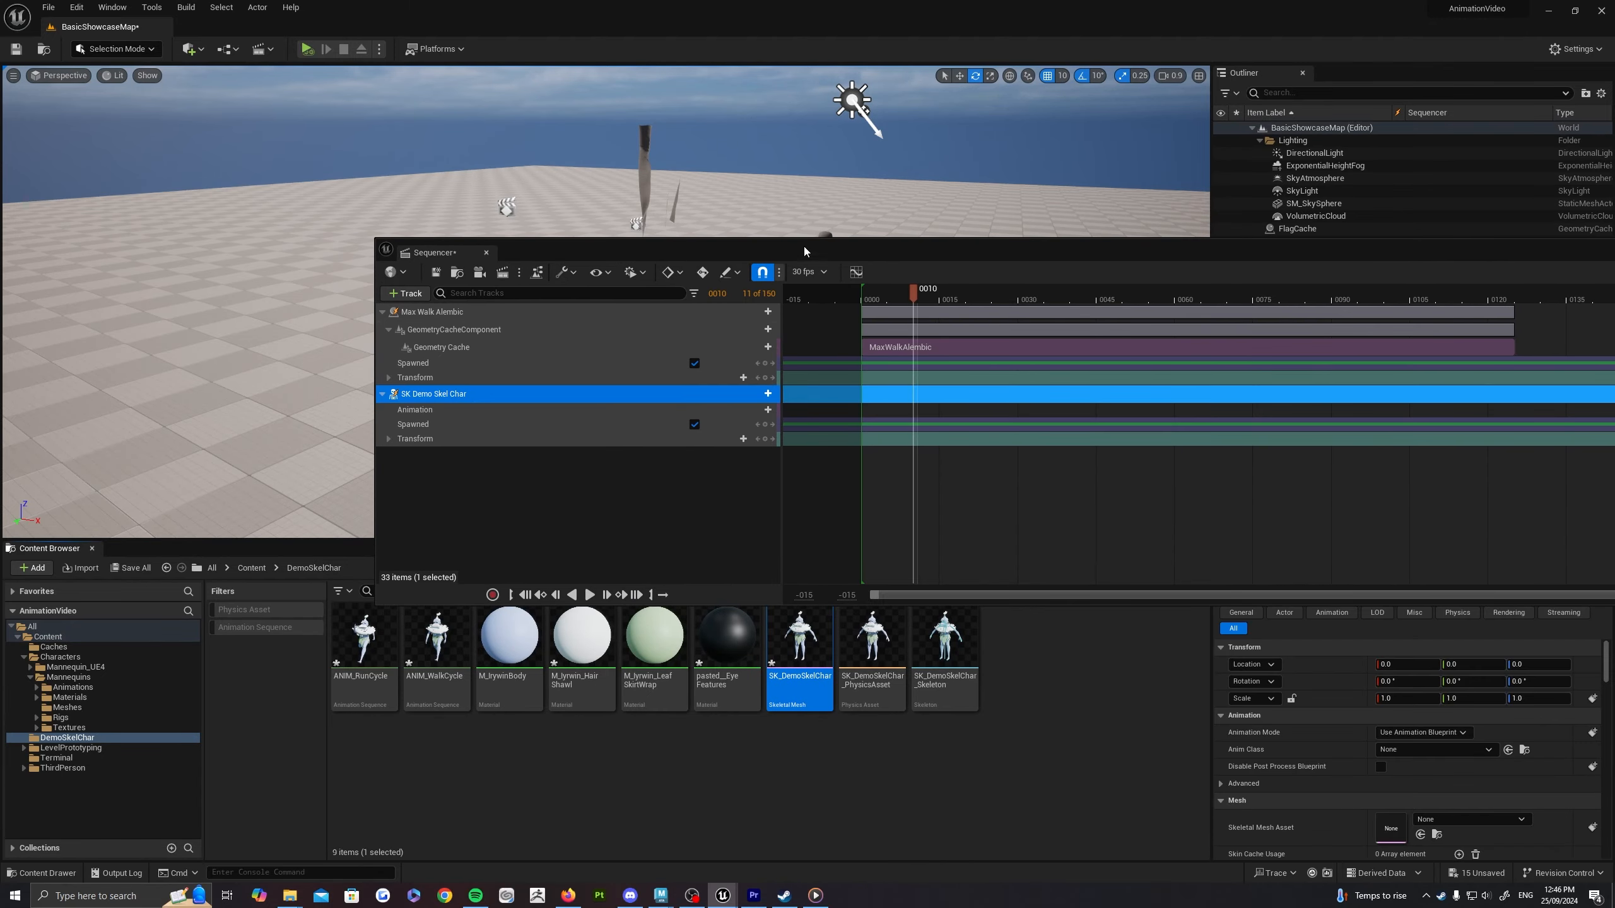
Step: Move the SK Demo Skel Char actor along X so it stands clear of the walking character
left_click_drag(804, 246, 857, 492)
right_click_drag(832, 394, 915, 471)
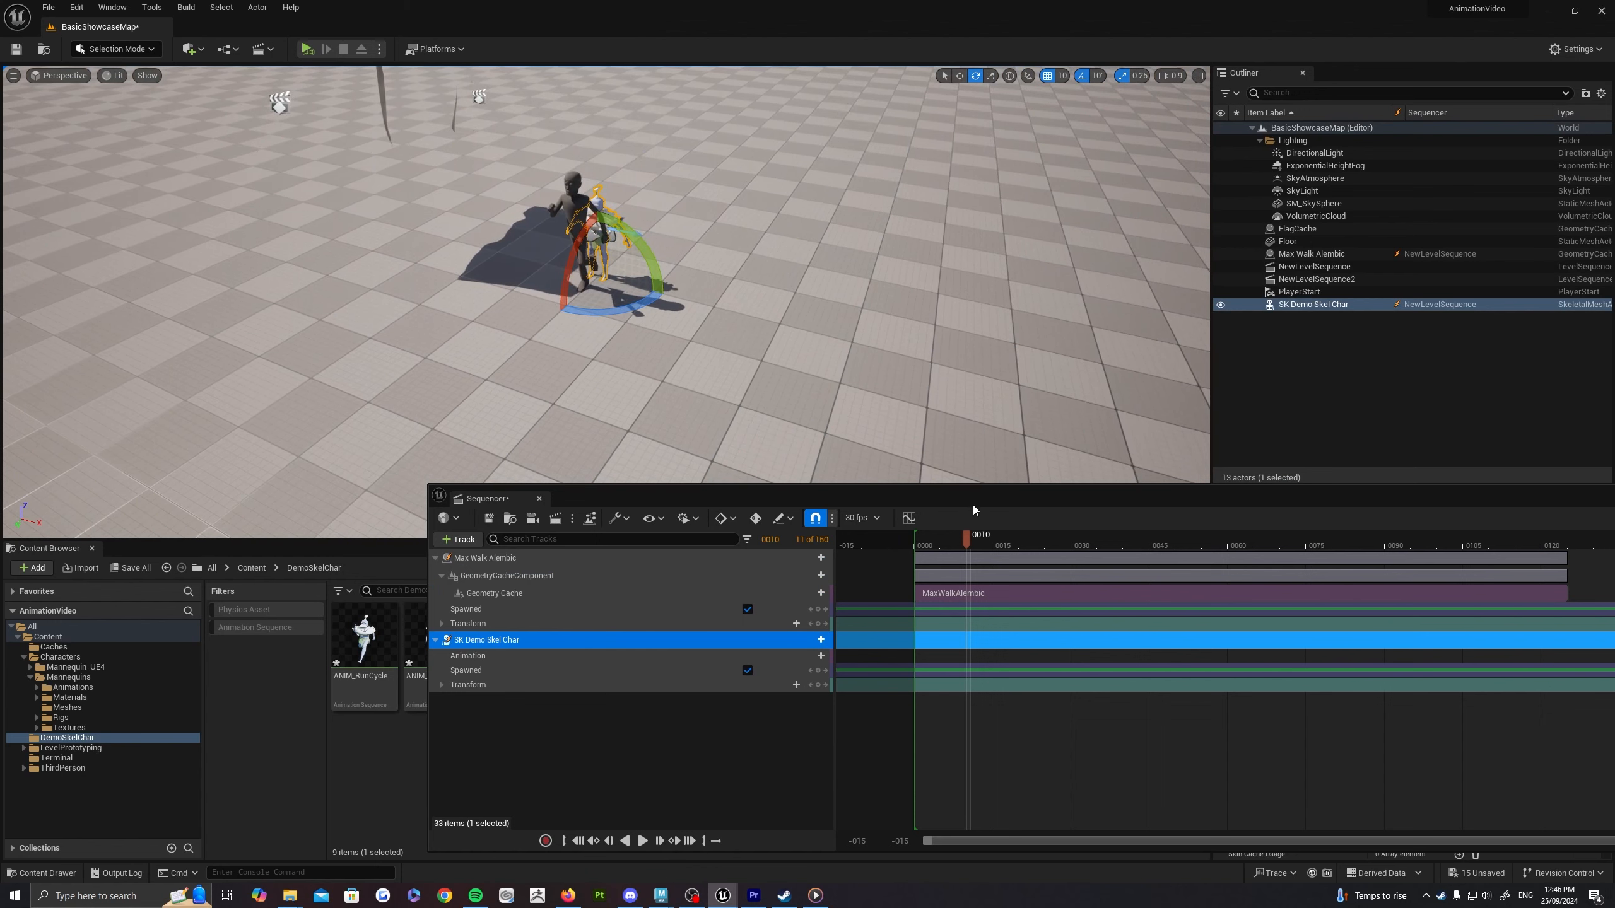
left_click_drag(973, 505, 188, 480)
key("w")
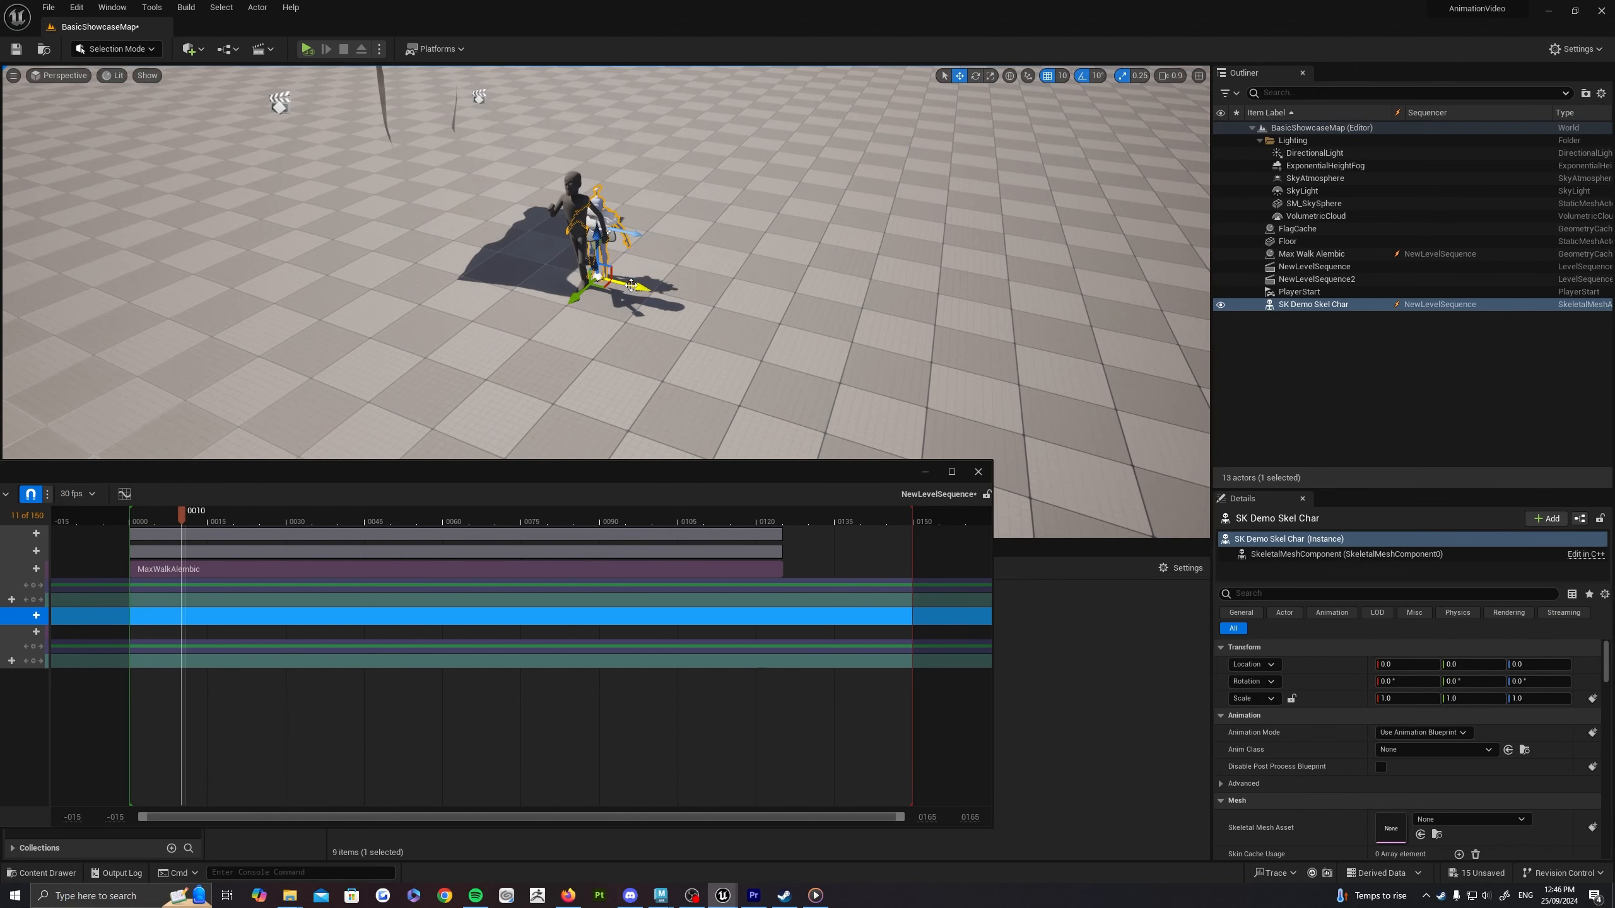
left_click_drag(636, 288, 831, 334)
left_click_drag(678, 473, 1277, 405)
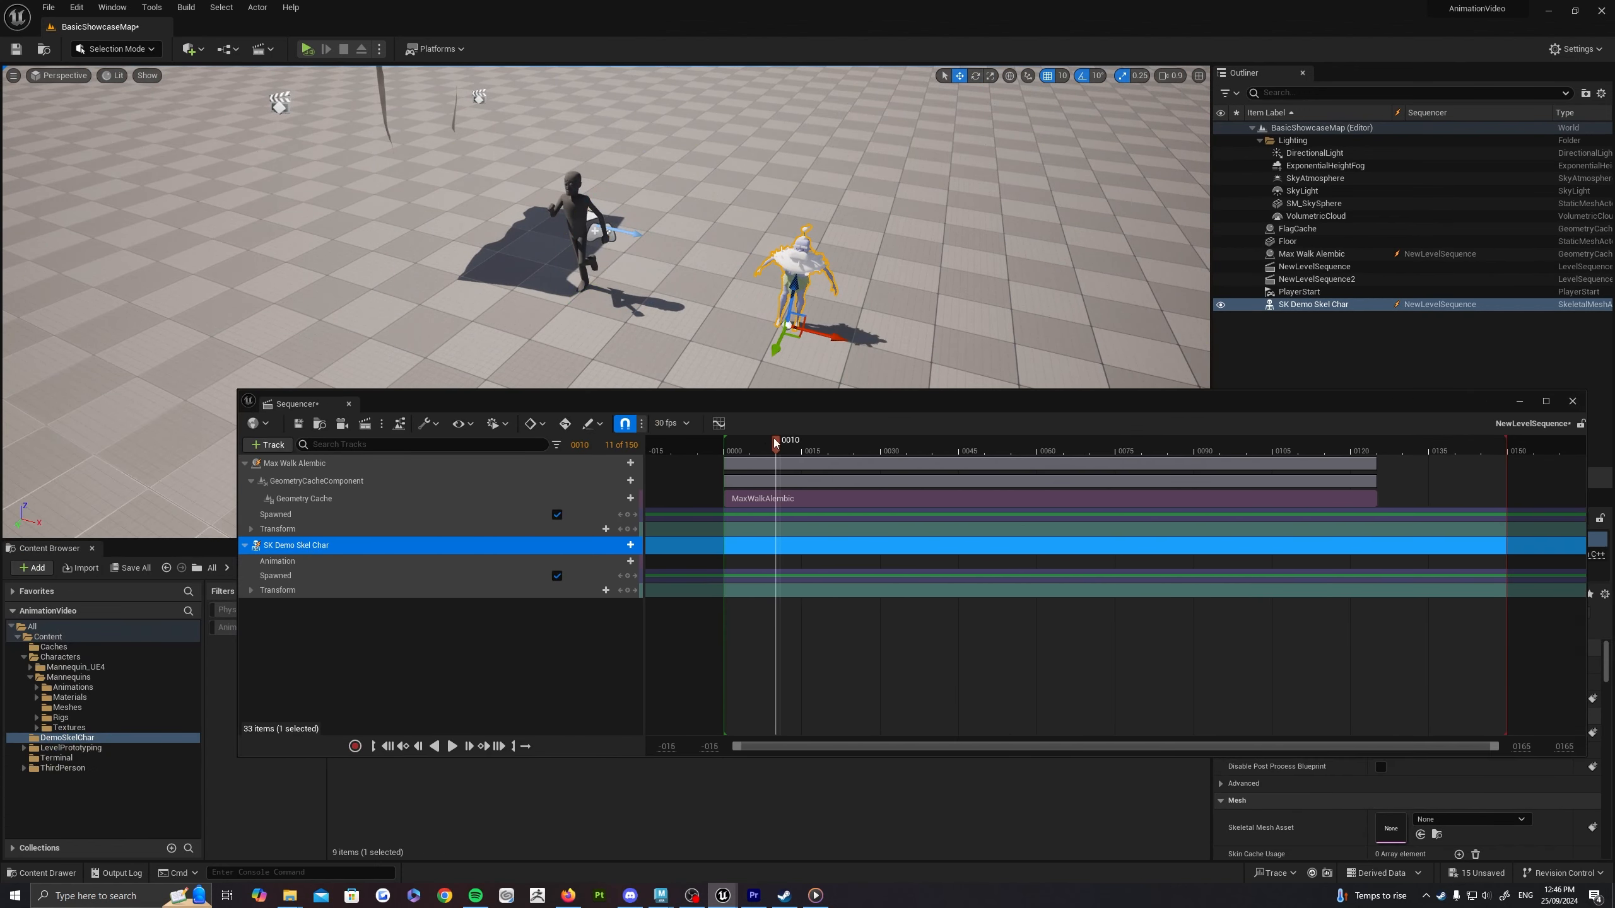
Step: Add the ANIM_RunCycle animation to the SK Demo Skel Char's Animation track, starting at frame 0
left_click_drag(776, 440, 726, 437)
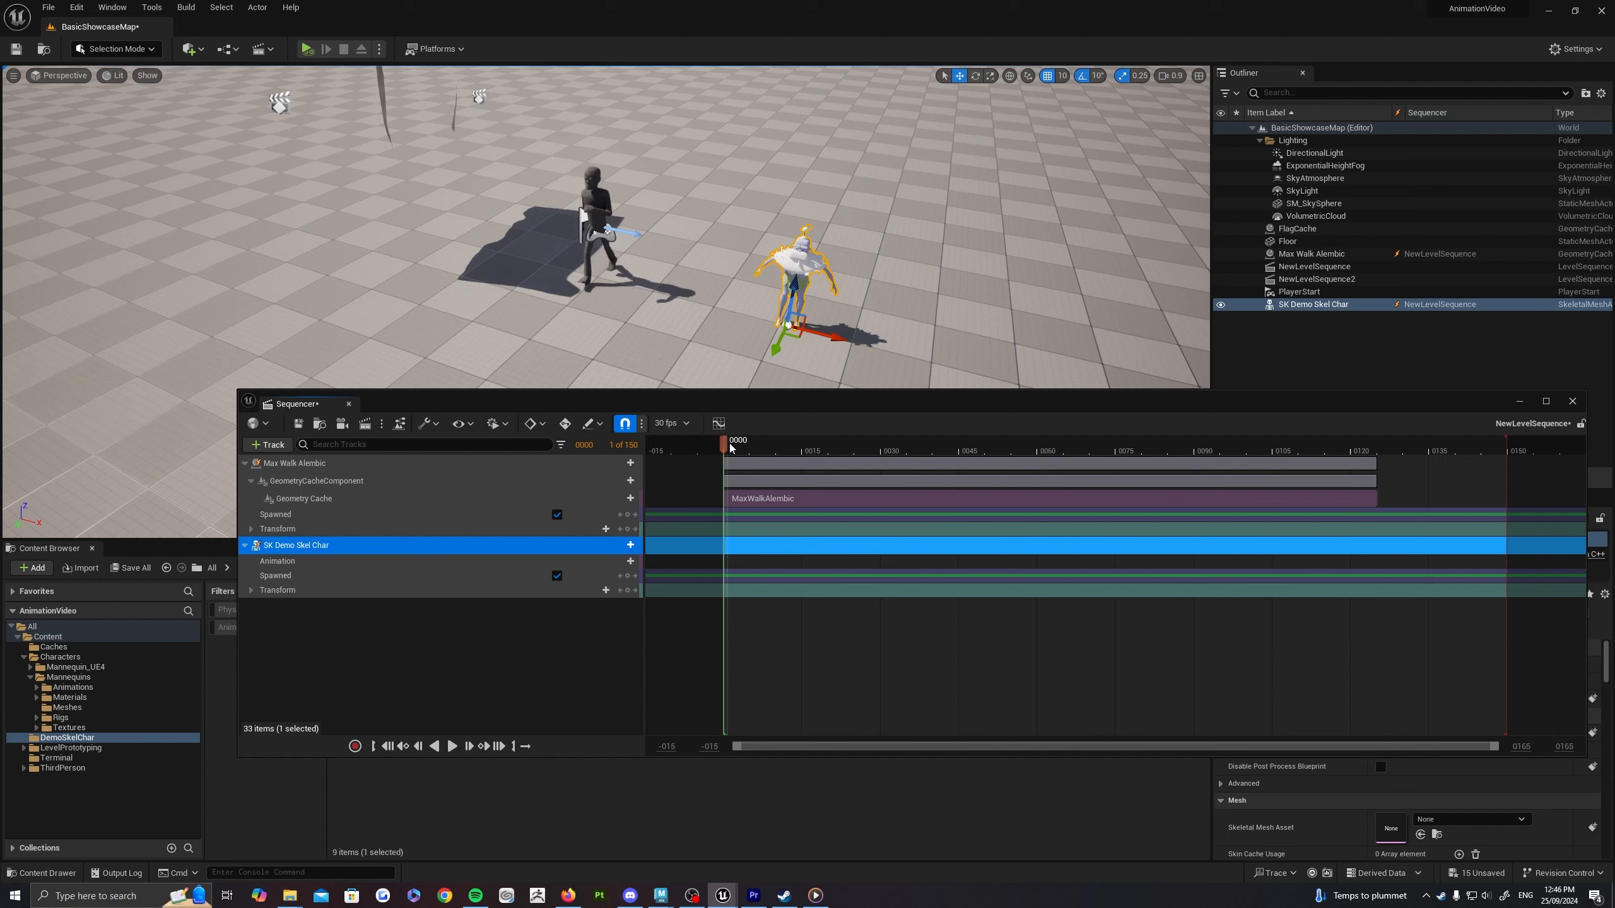
left_click(279, 563)
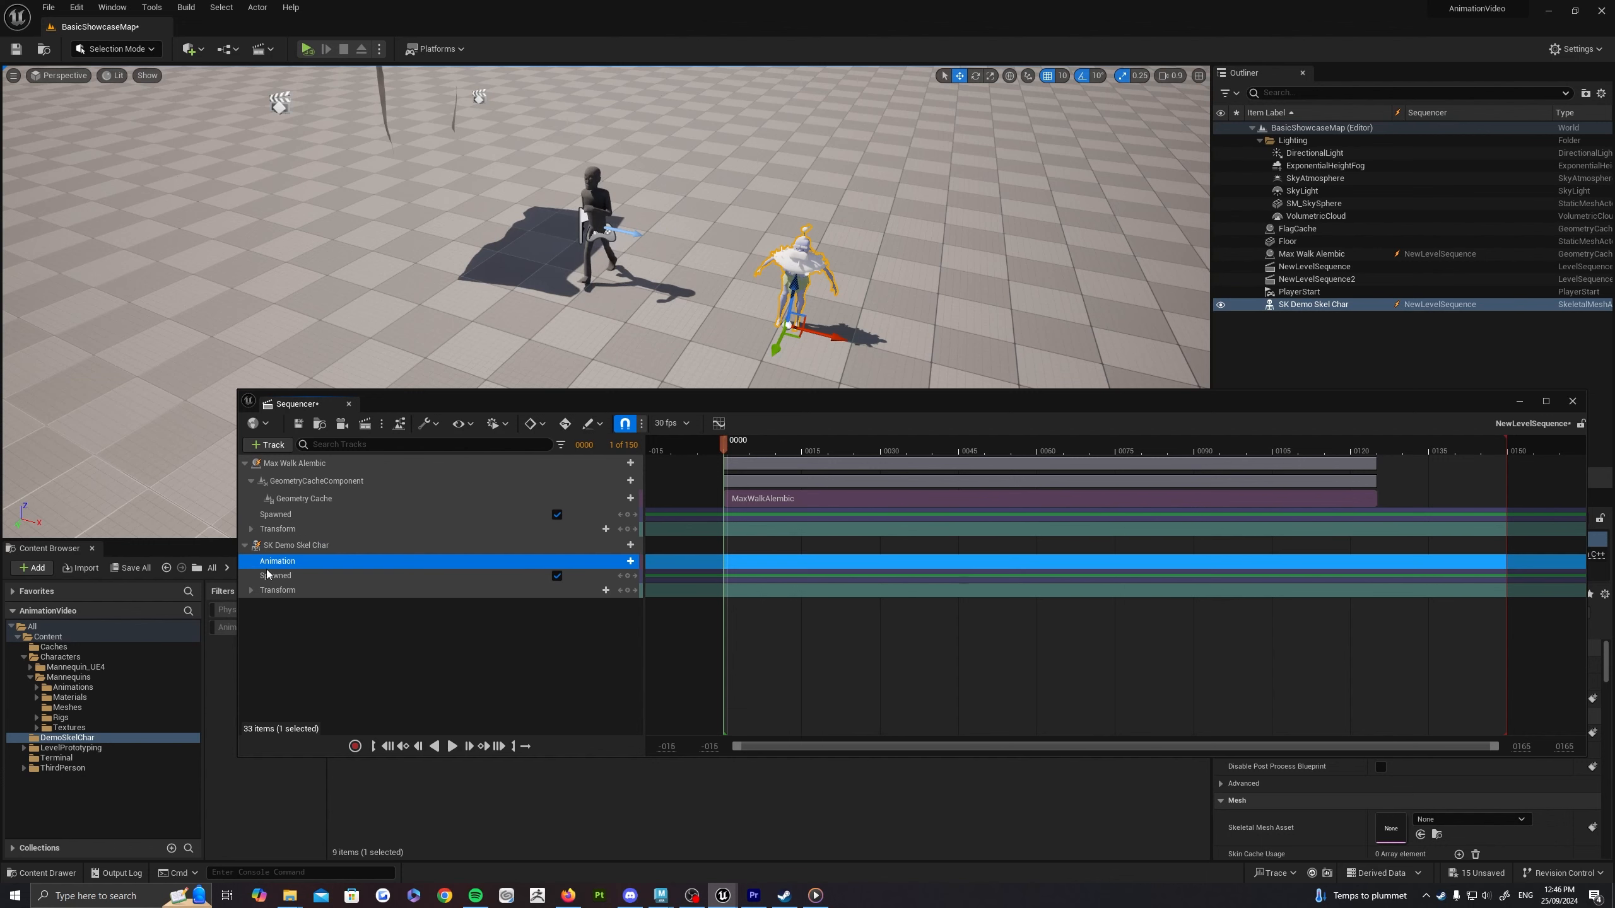
left_click(631, 562)
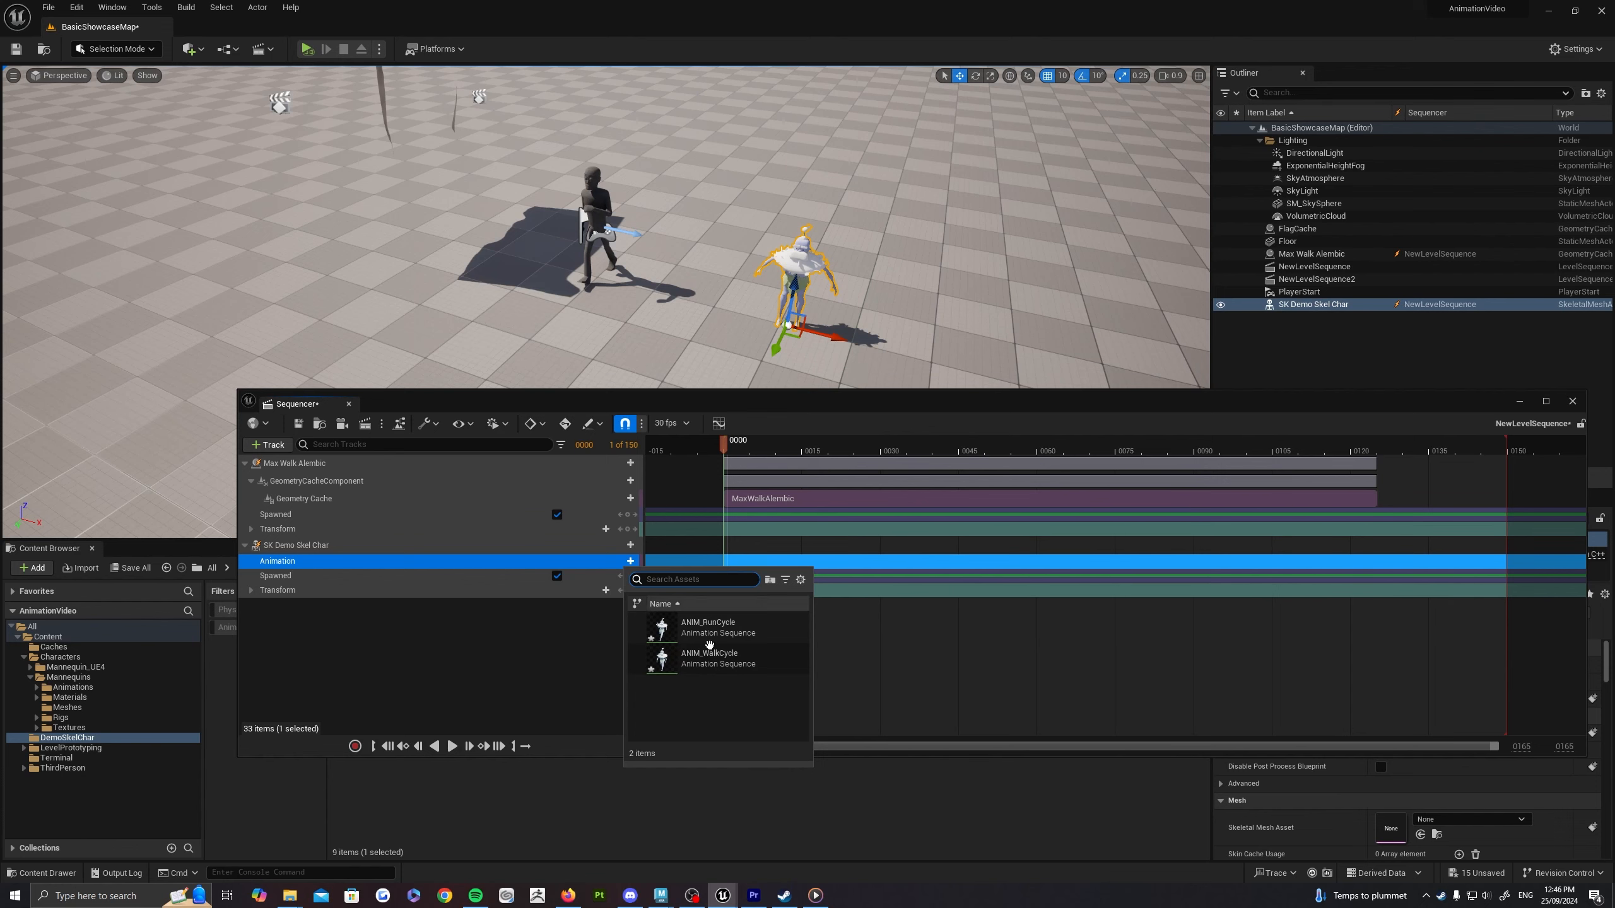
left_click(708, 628)
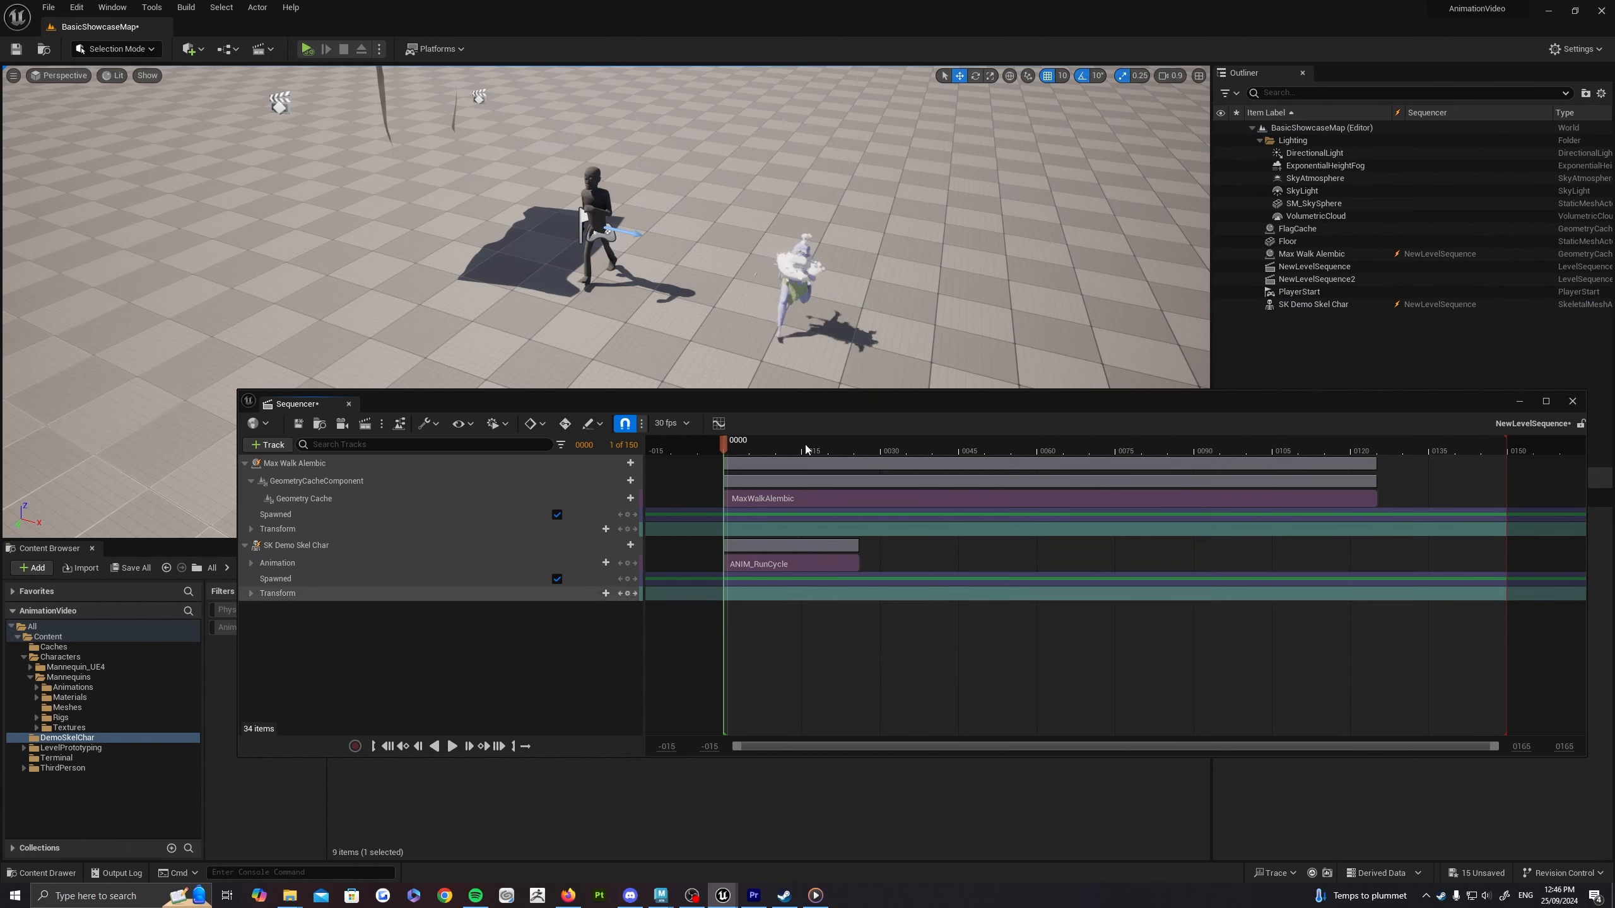
Step: Extend the ANIM_RunCycle section to about frame 87 so the run loops, and play the sequence to check it
left_click_drag(734, 443, 743, 448)
key("space")
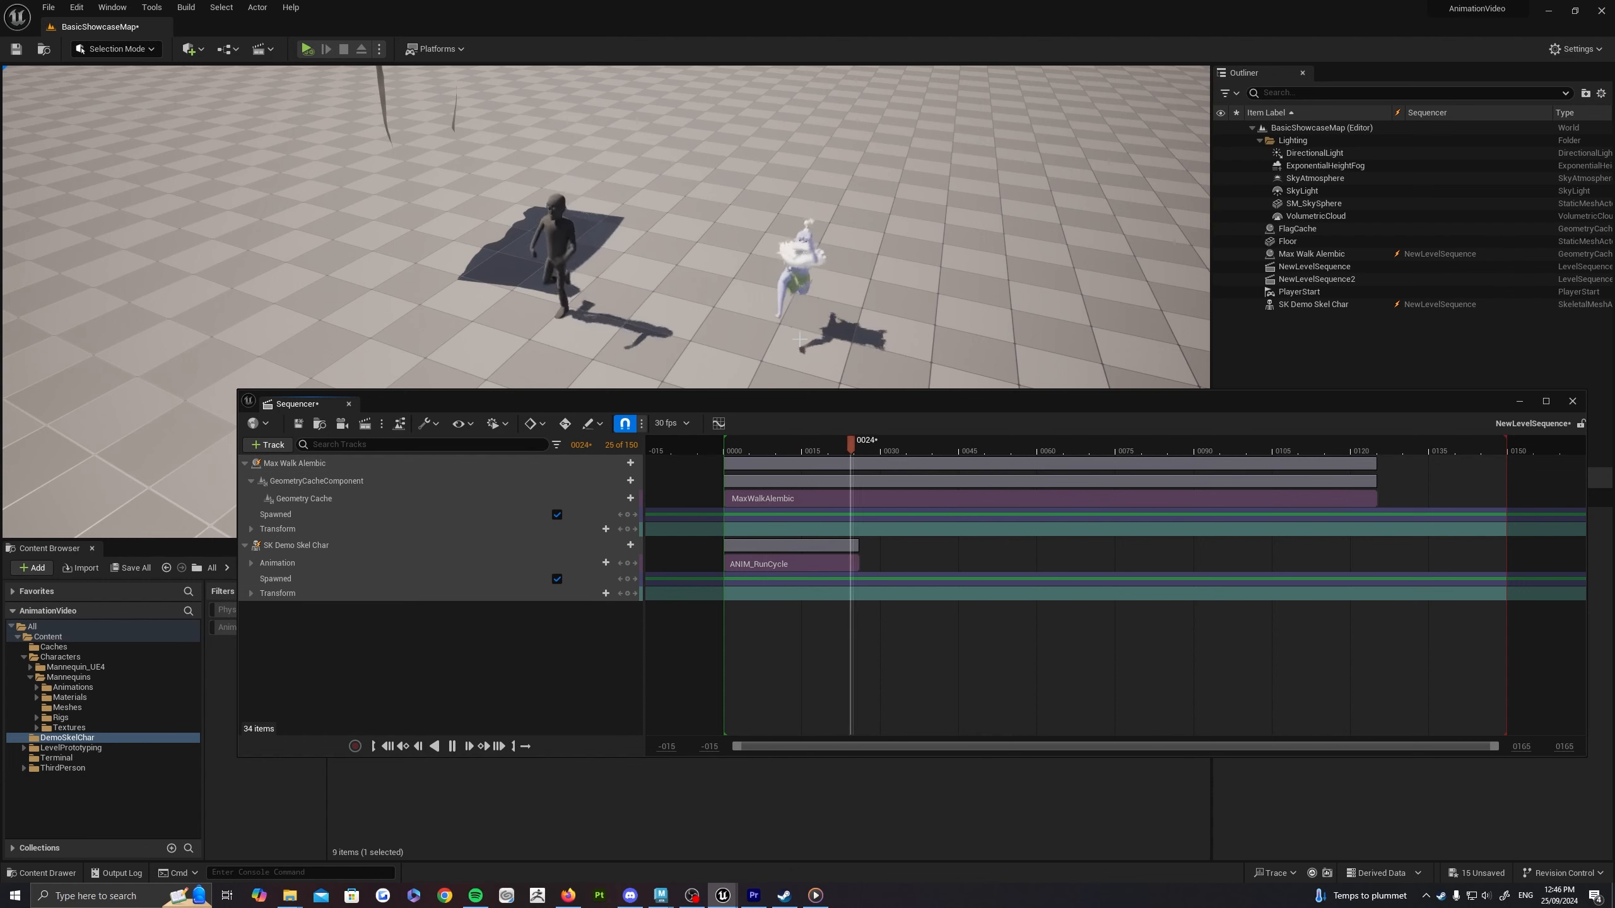
key("space")
left_click_drag(907, 445, 845, 446)
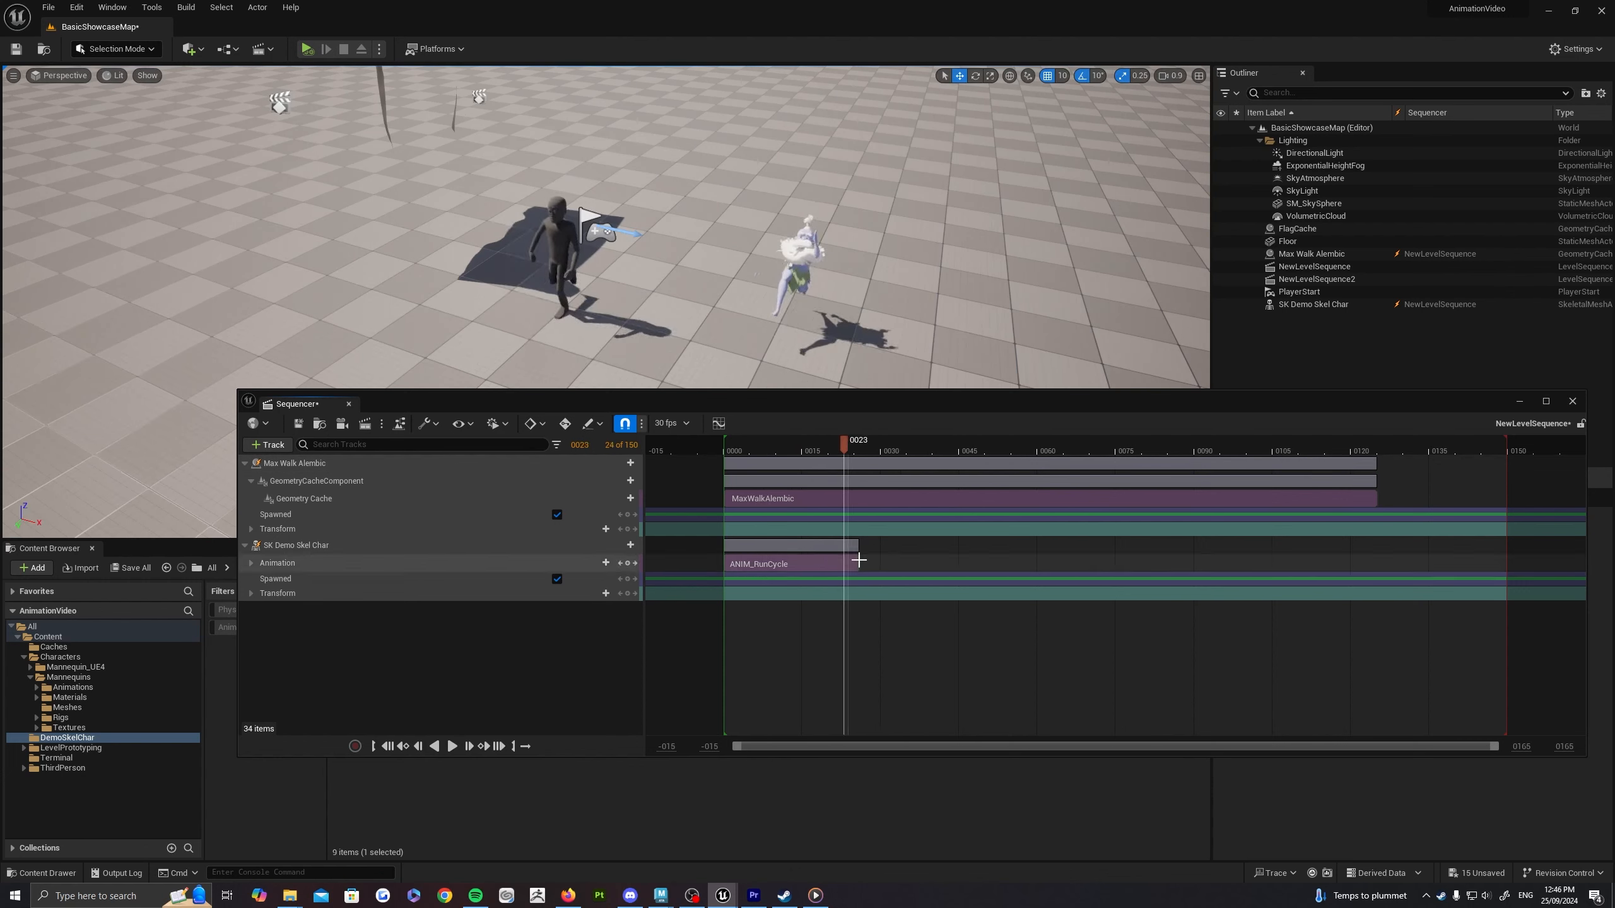
left_click_drag(859, 559, 1178, 560)
key("space")
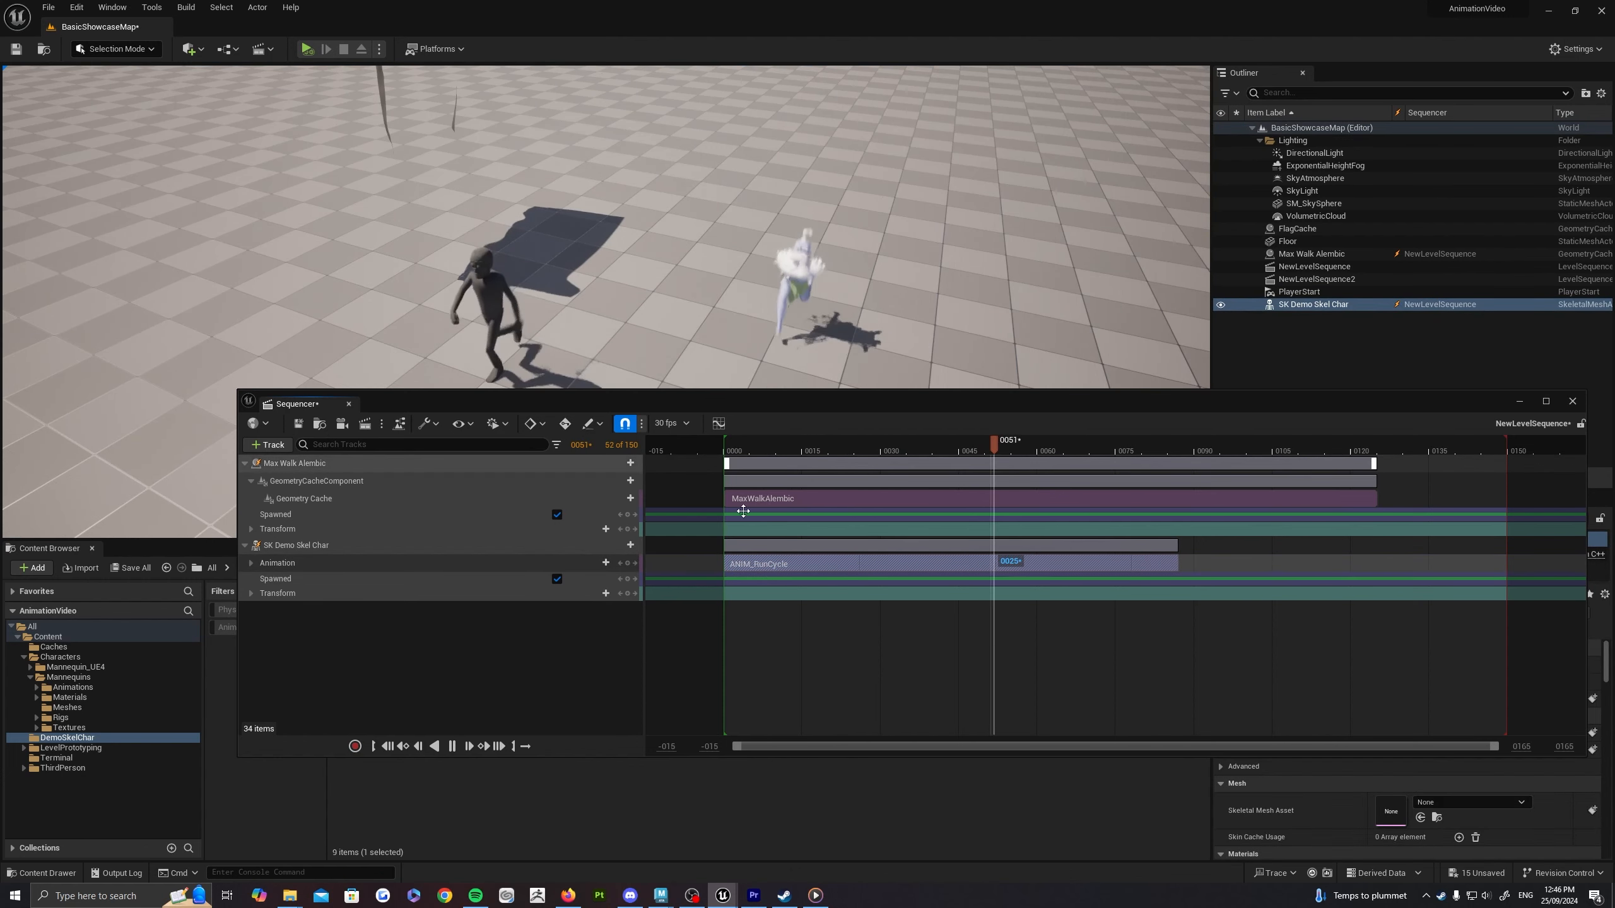
Step: Add ANIM_WalkCycle to the same Animation track and shift it to start at about frame 72, overlapping the end of the run
left_click(606, 563)
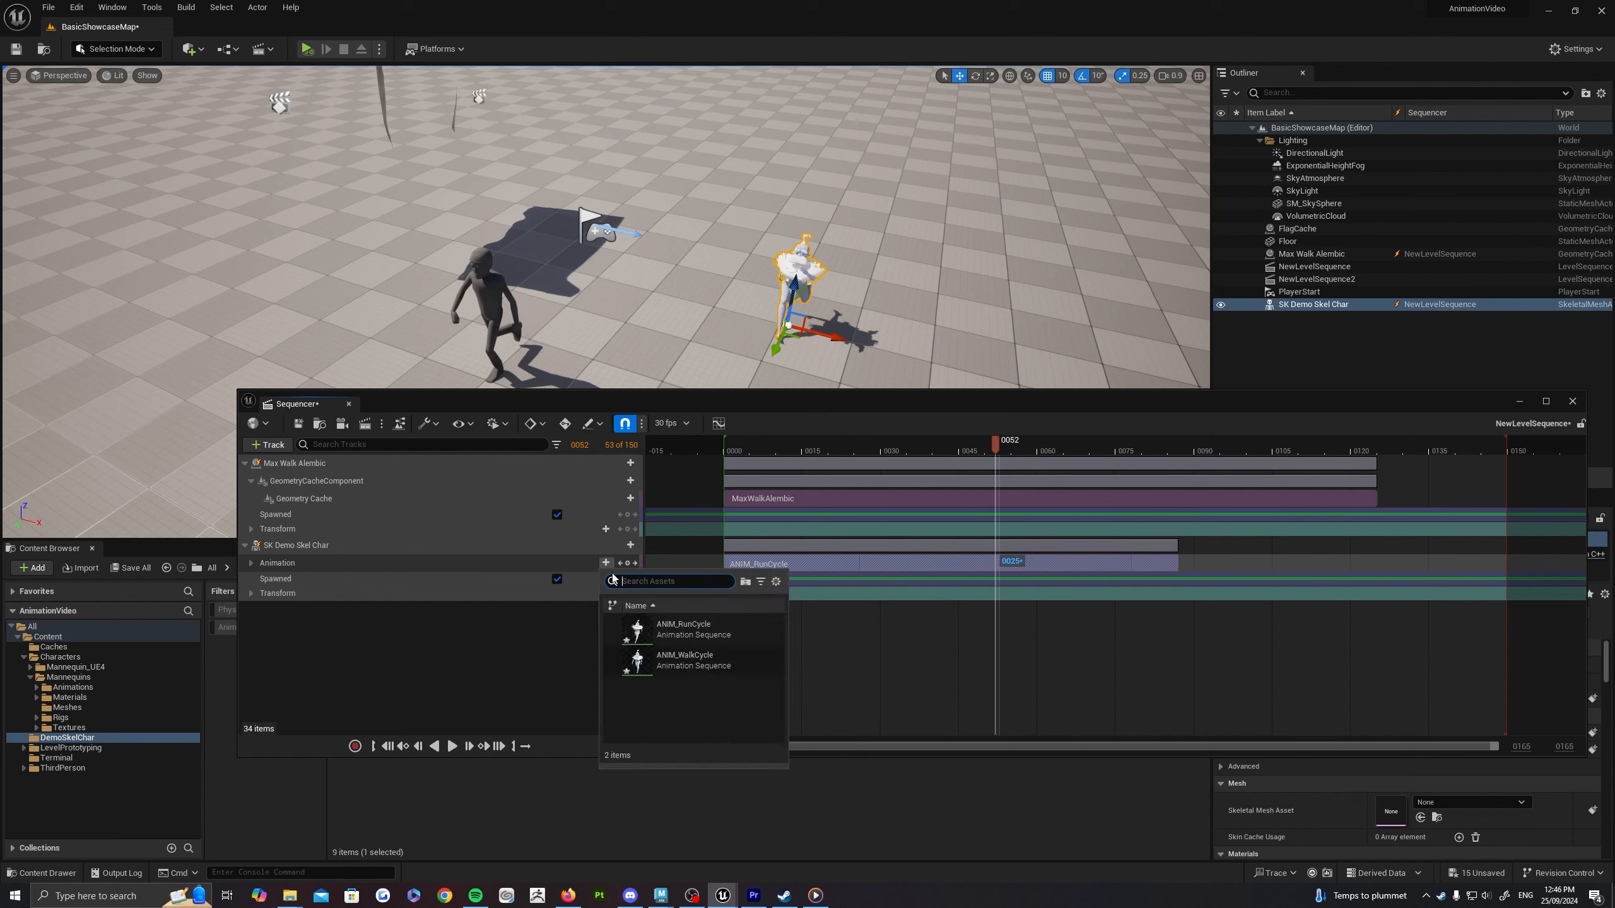
left_click(713, 661)
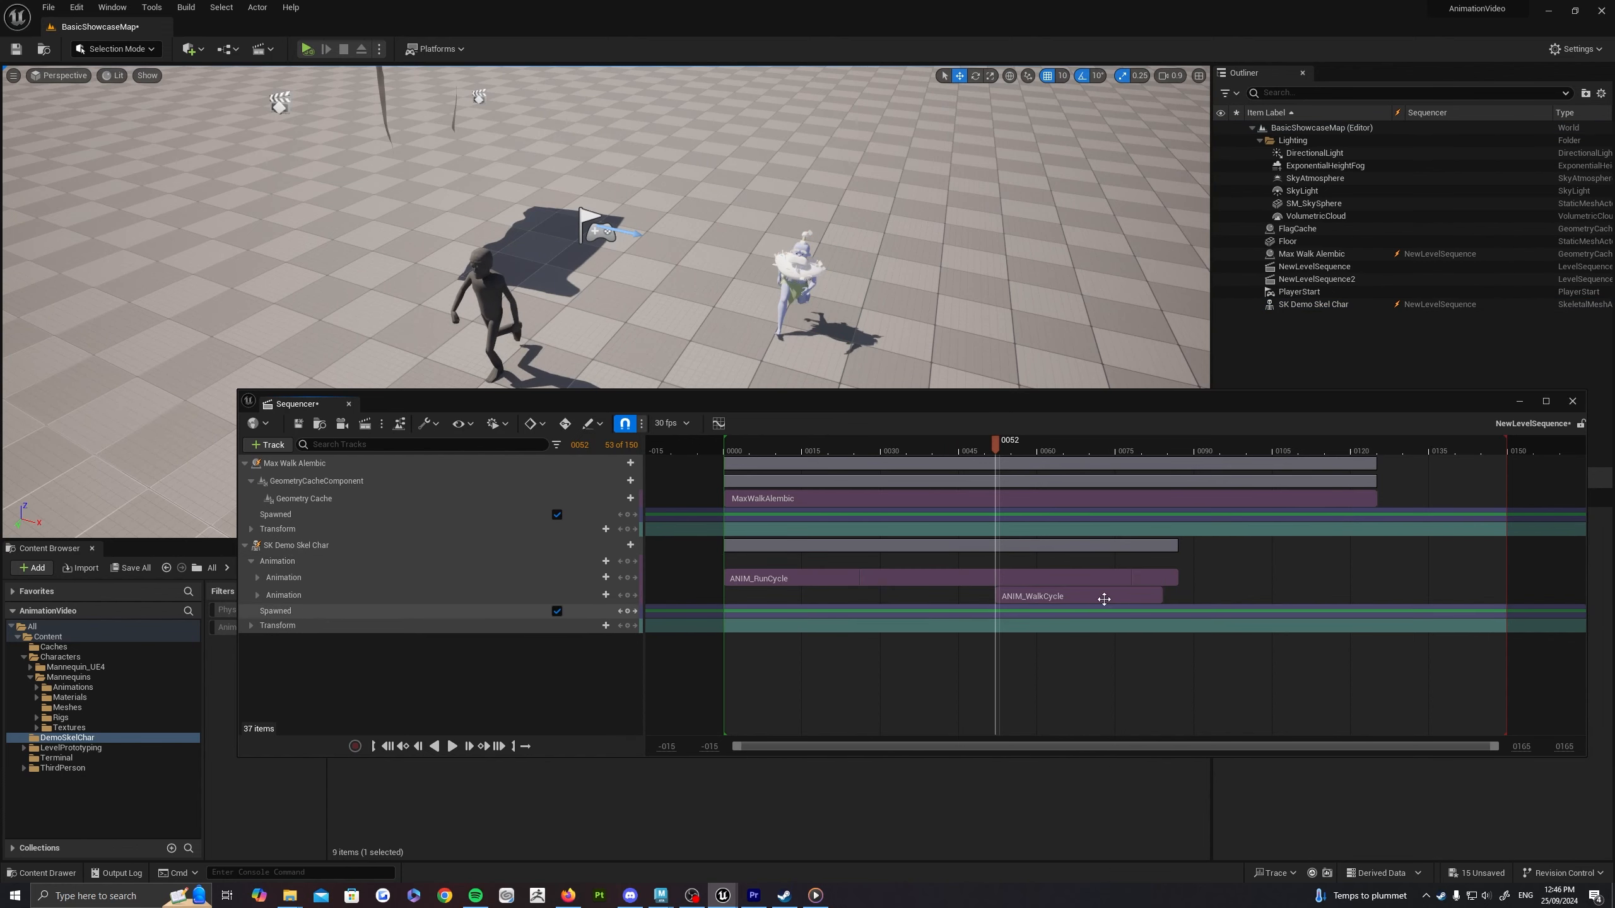
left_click_drag(1103, 596, 1366, 596)
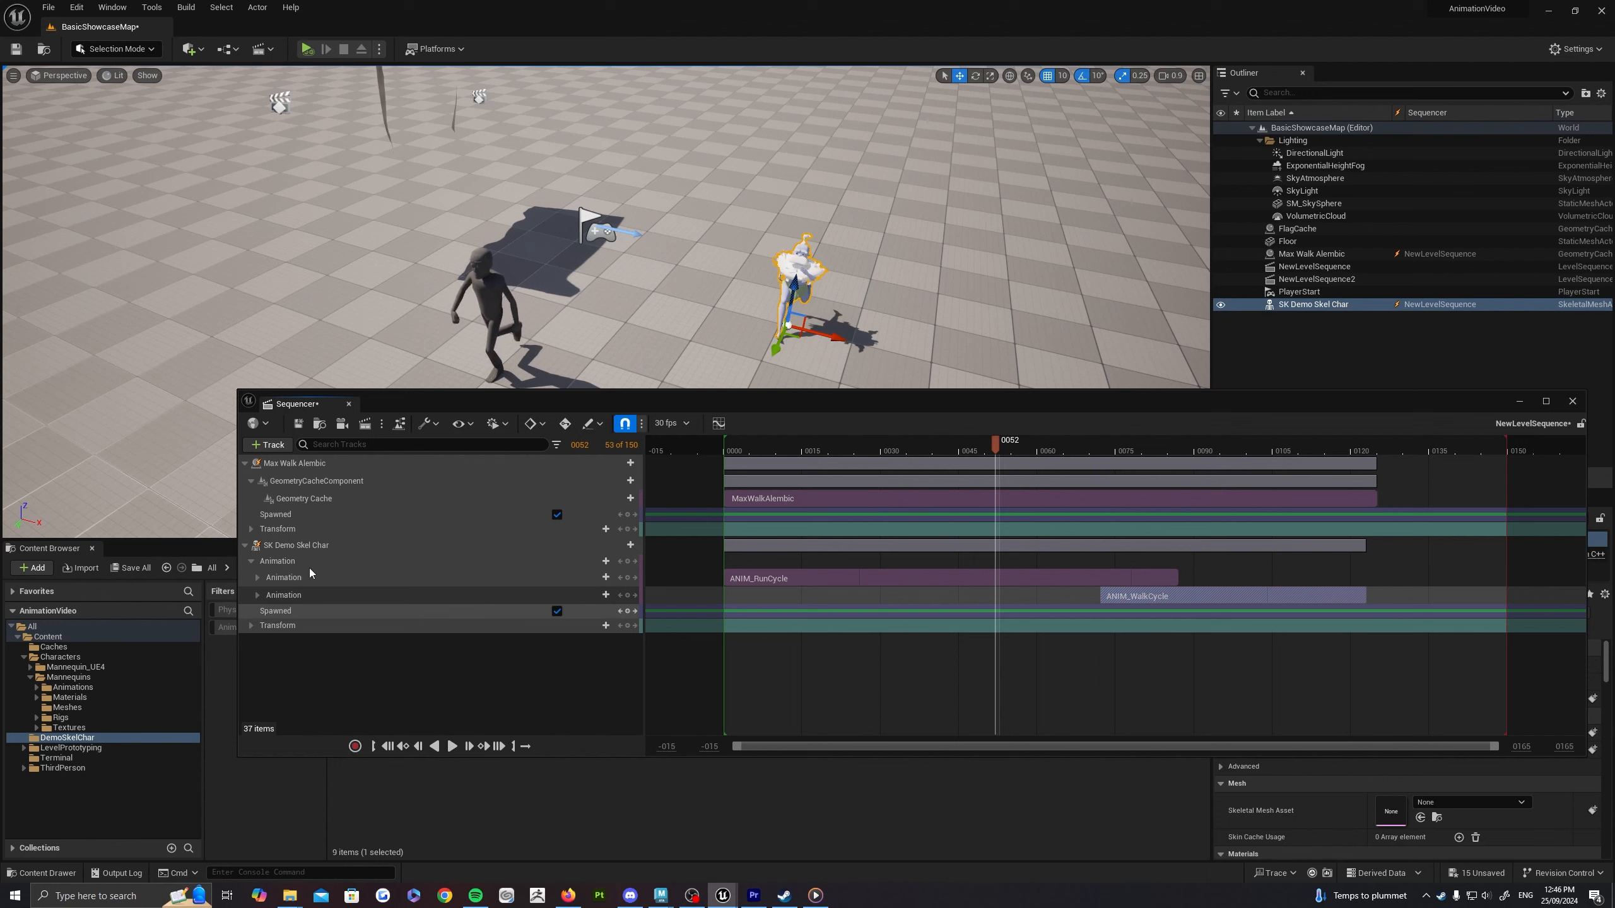
Step: Key the ANIM_RunCycle weight at 1.0 on frame 76 and 0.0 on frame 84 to blend into the walk
left_click(257, 595)
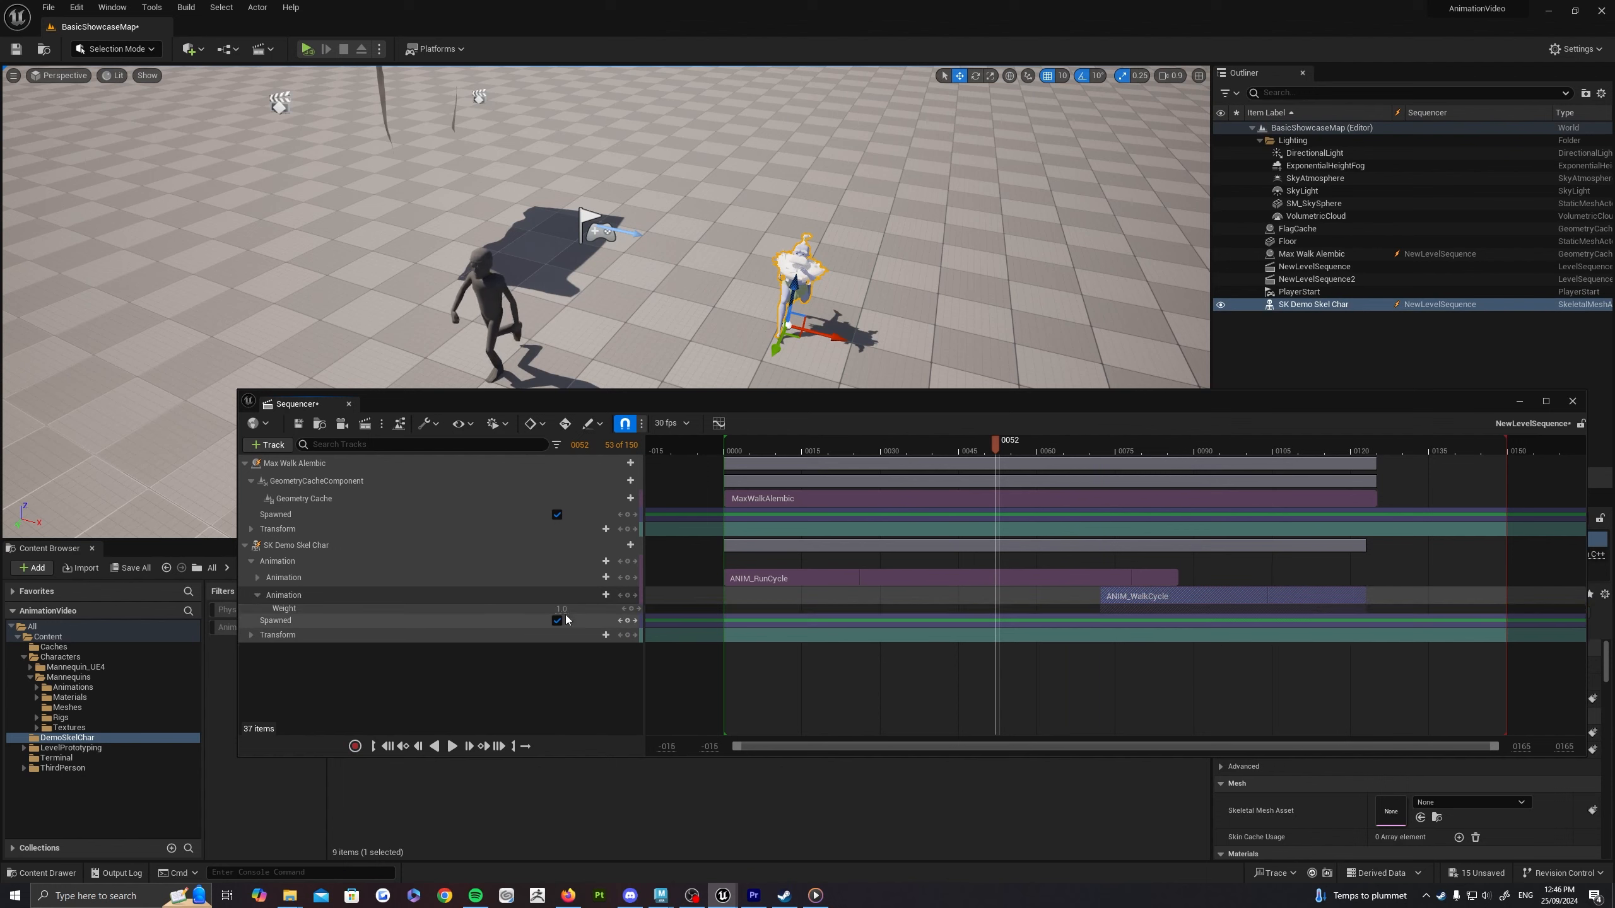
left_click_drag(1141, 445, 1126, 448)
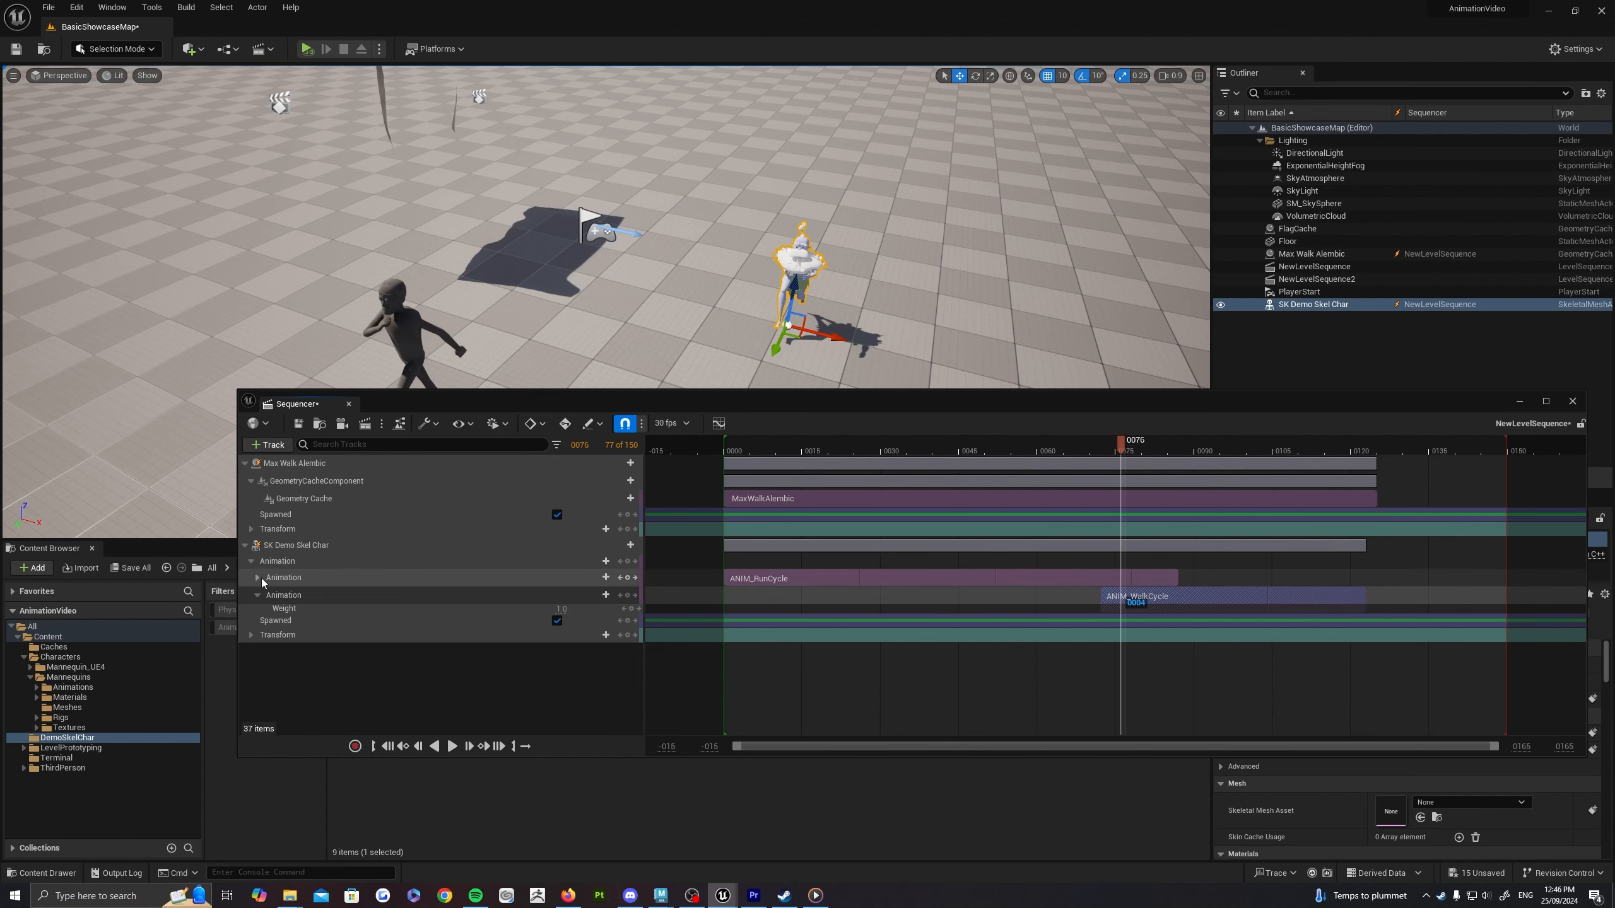
left_click(257, 578)
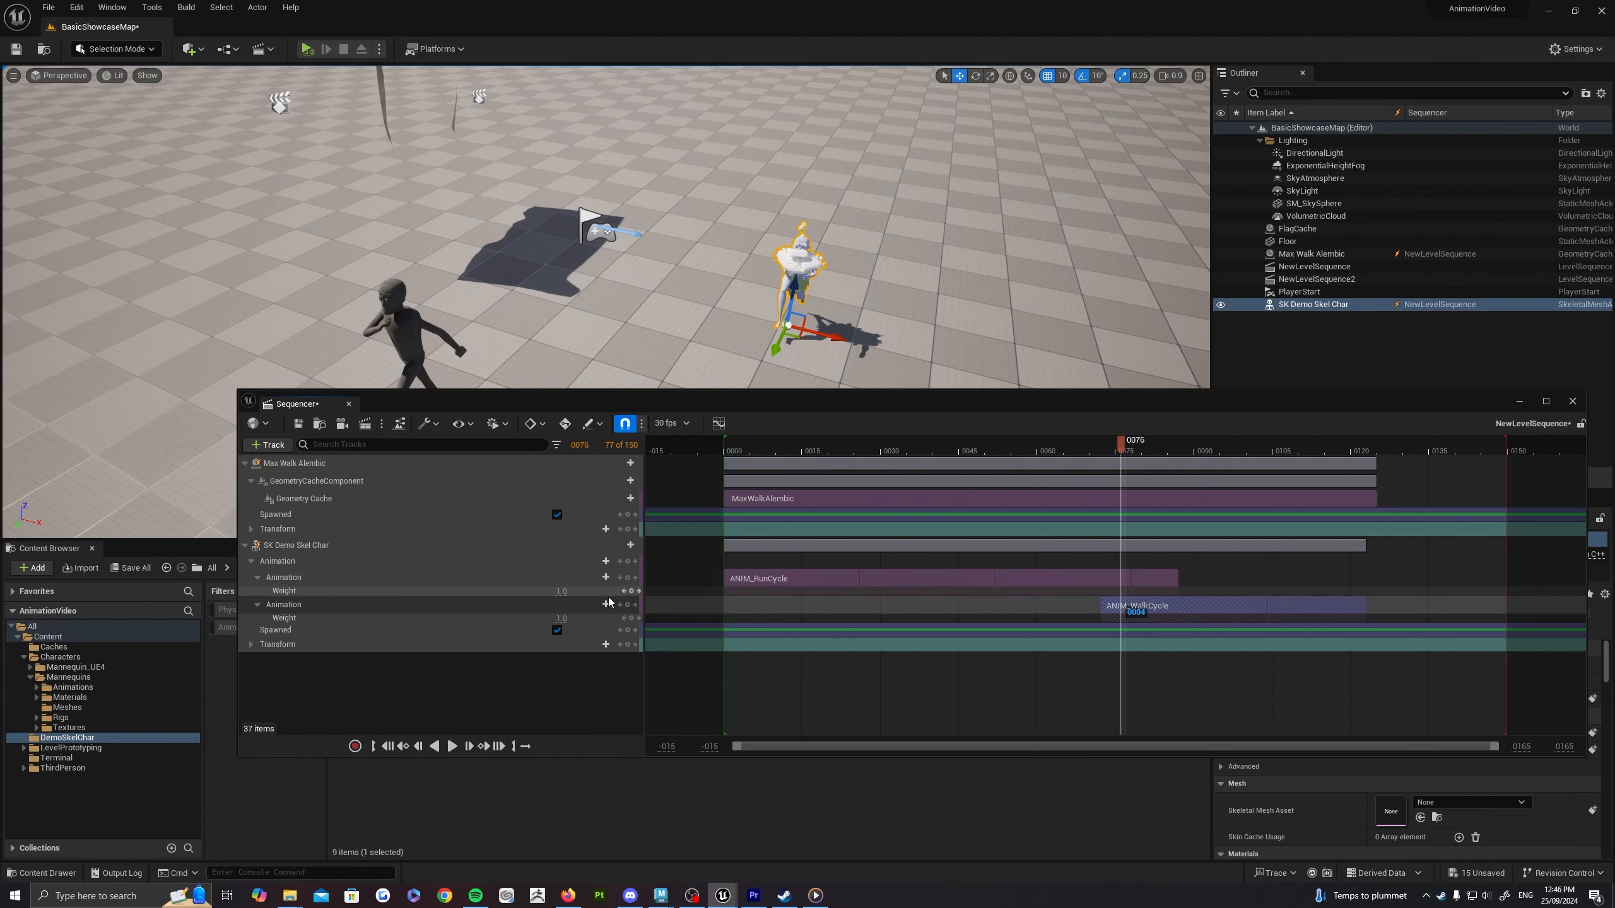
left_click(631, 591)
left_click_drag(1138, 444, 1163, 444)
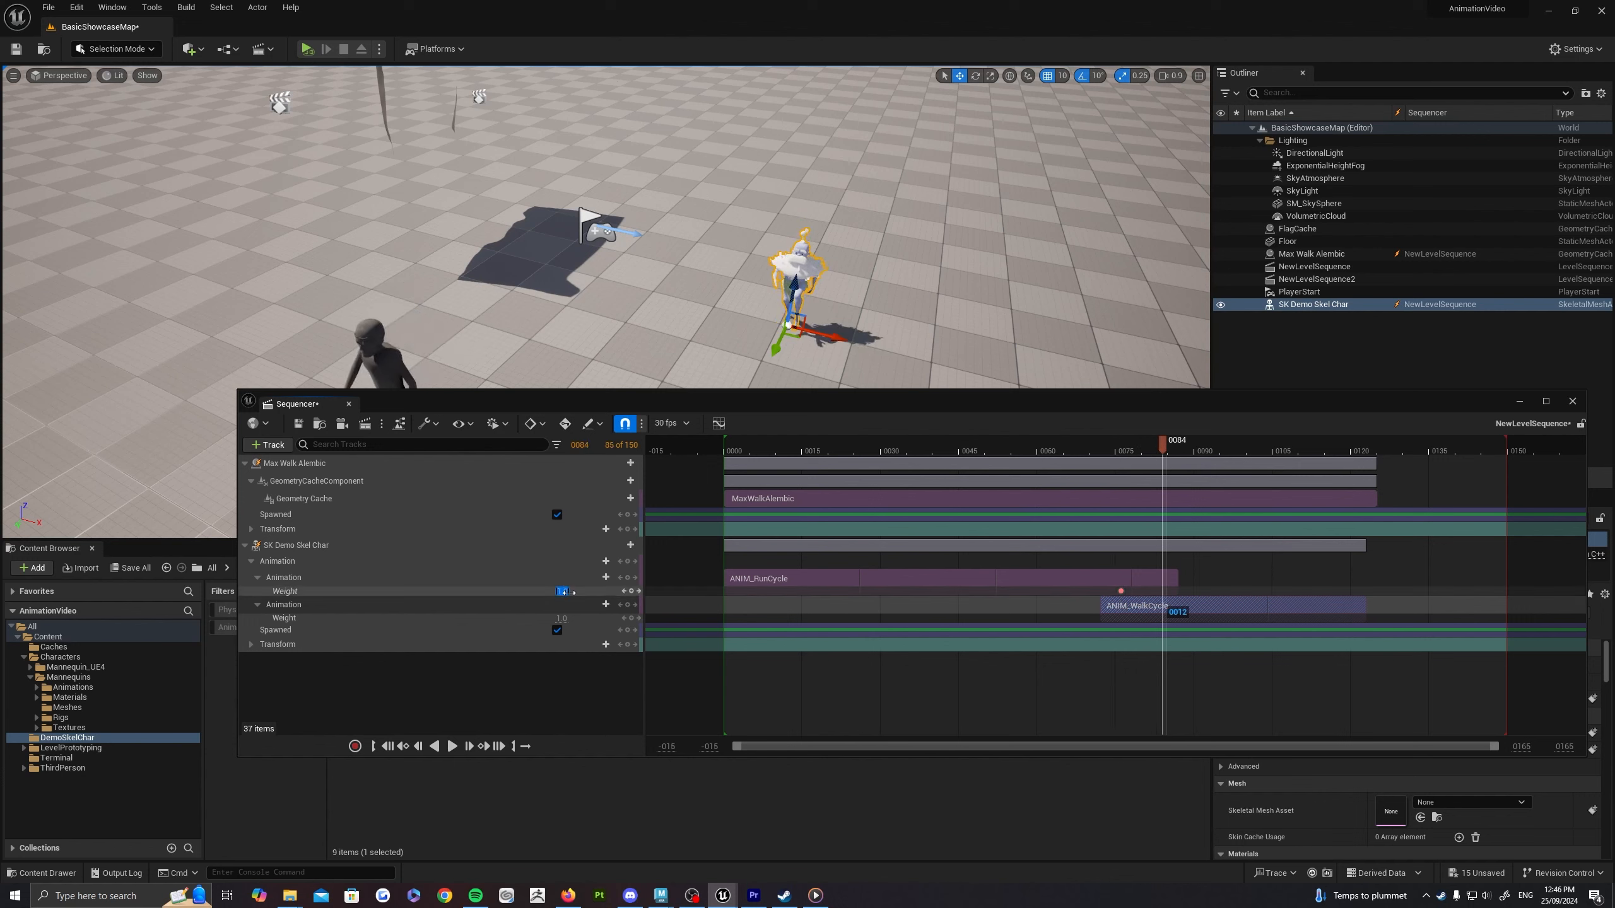
key("Return")
Step: Play the sequence through the overlap to check the run-to-walk blend, and return to frame 18
left_click_drag(1164, 442, 995, 444)
key("space")
key("space")
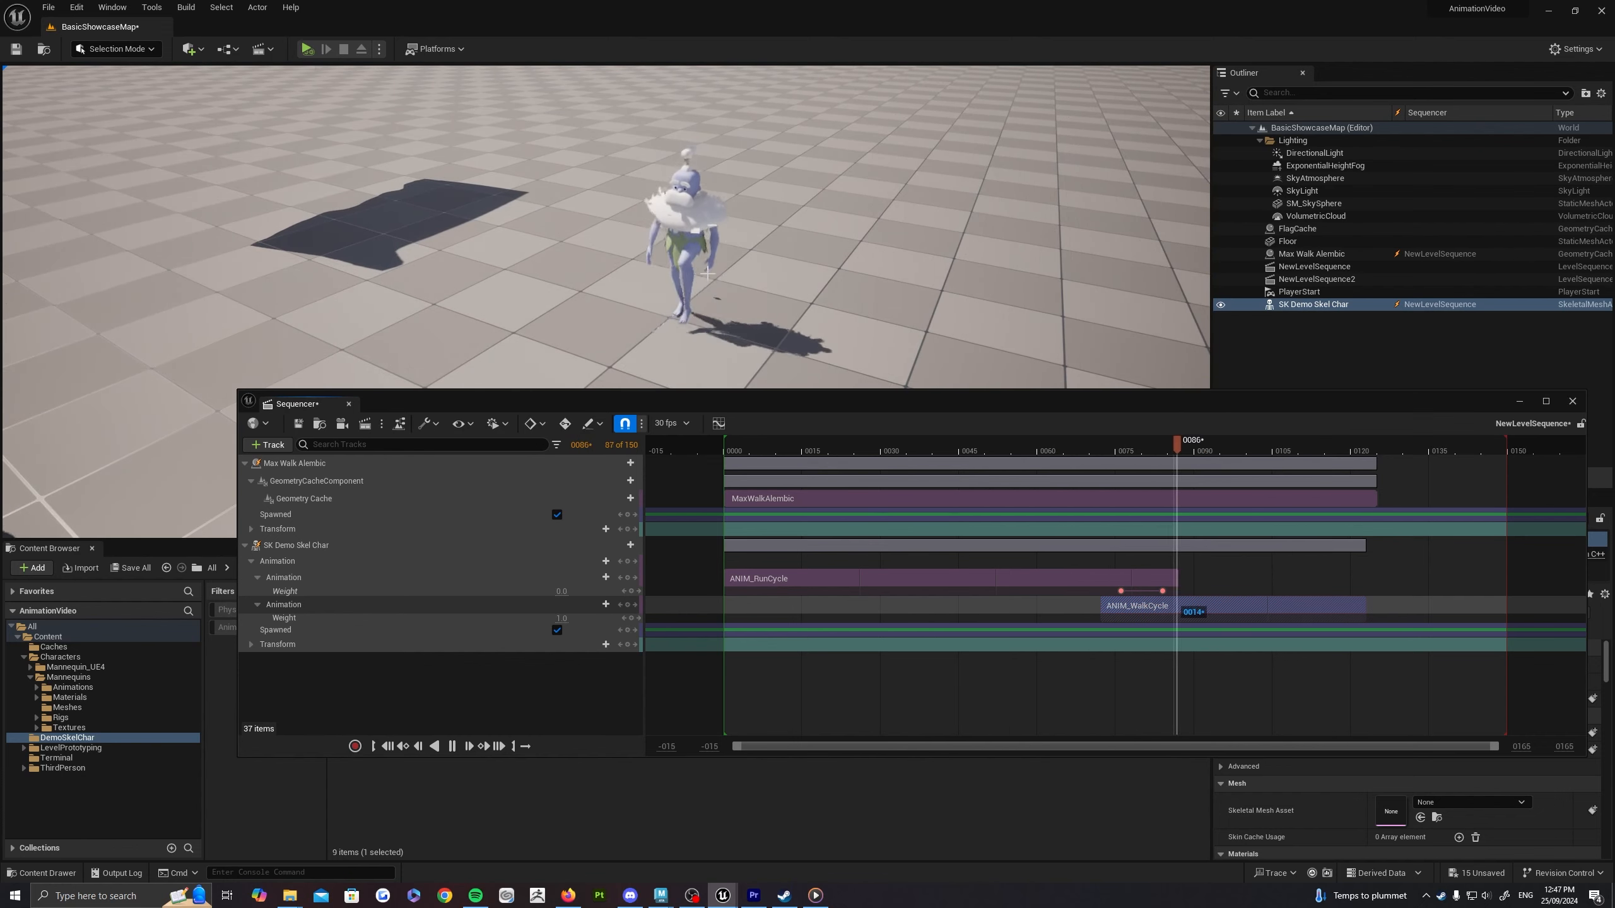
left_click(819, 443)
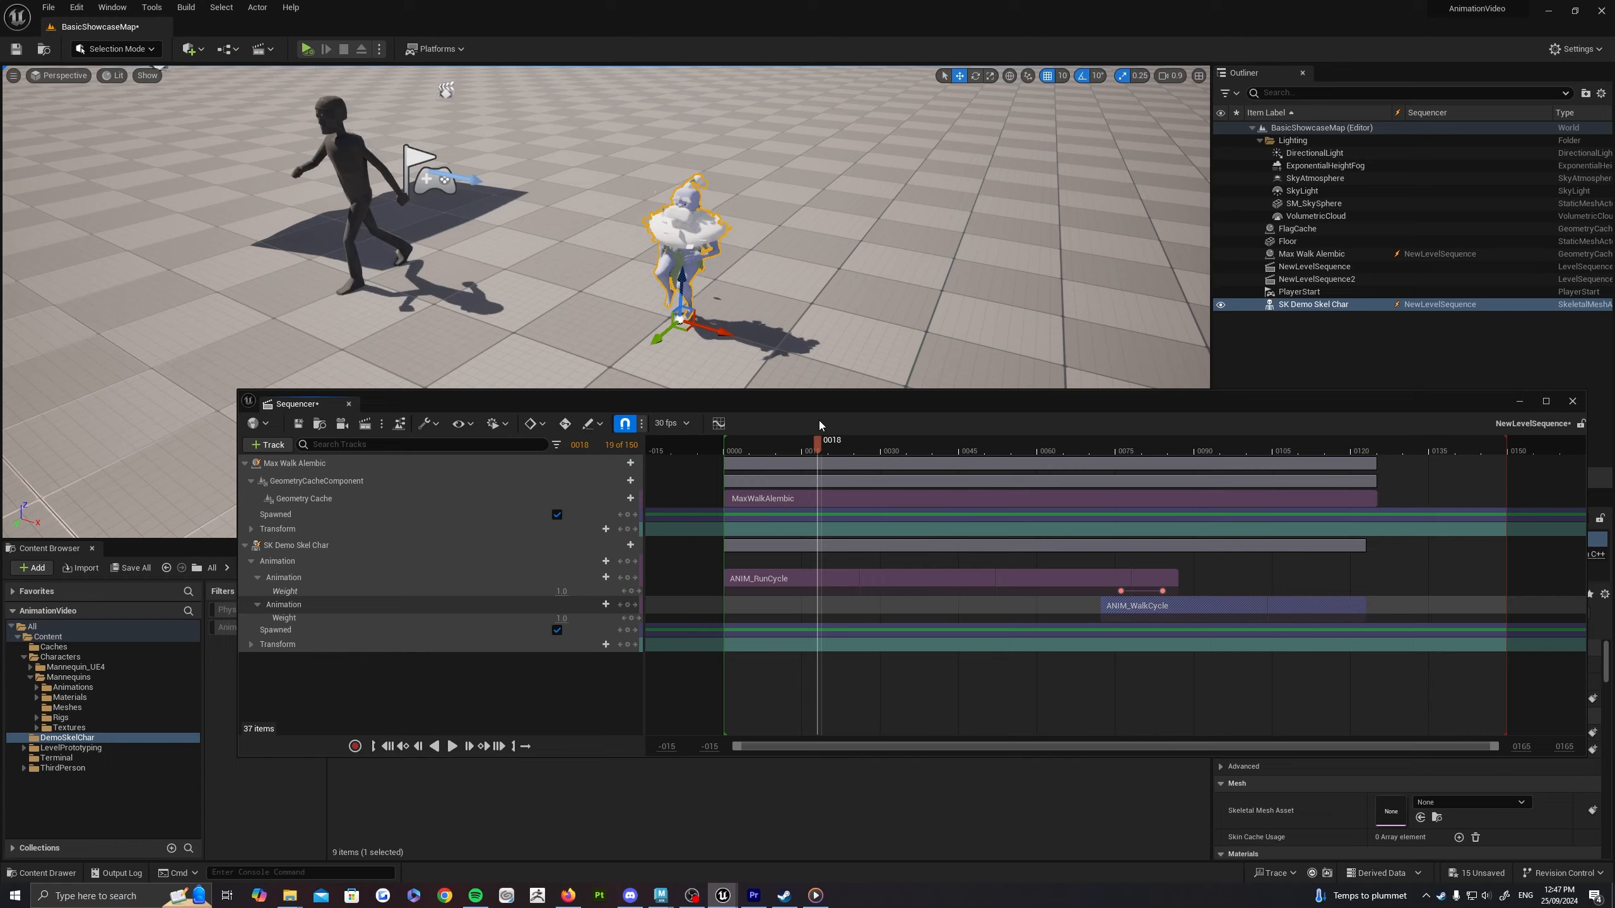
key("s")
right_click_drag(867, 339, 788, 331)
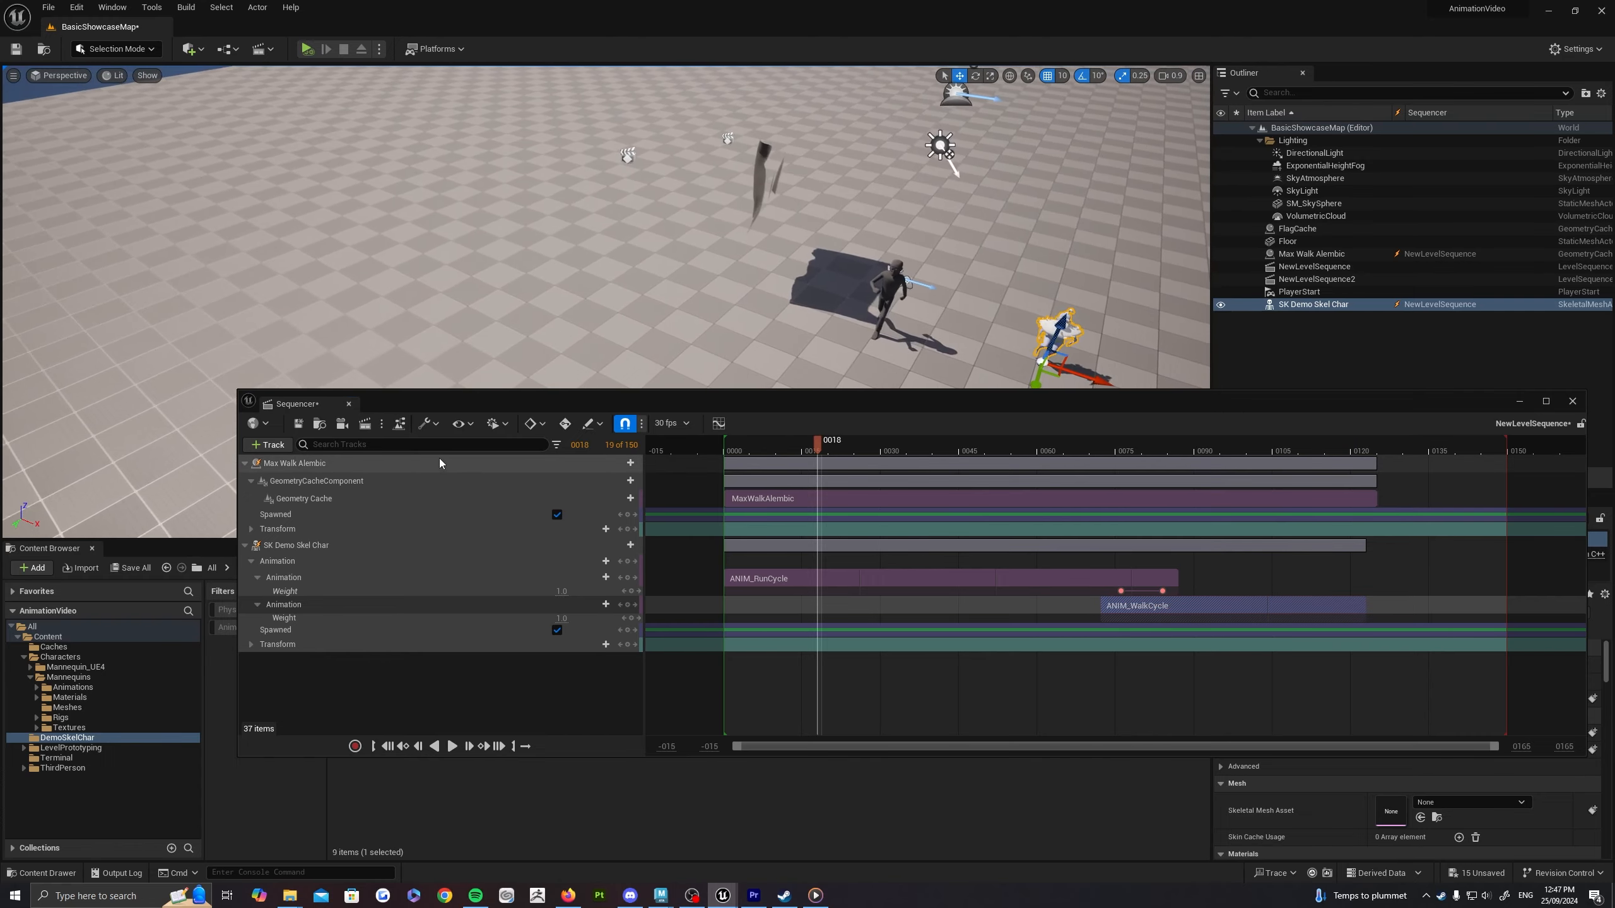
Step: Close the level sequence and look at the flag geometry cache in the level
left_click(349, 405)
right_click_drag(484, 363, 642, 347)
key("a")
right_click_drag(826, 337, 906, 303)
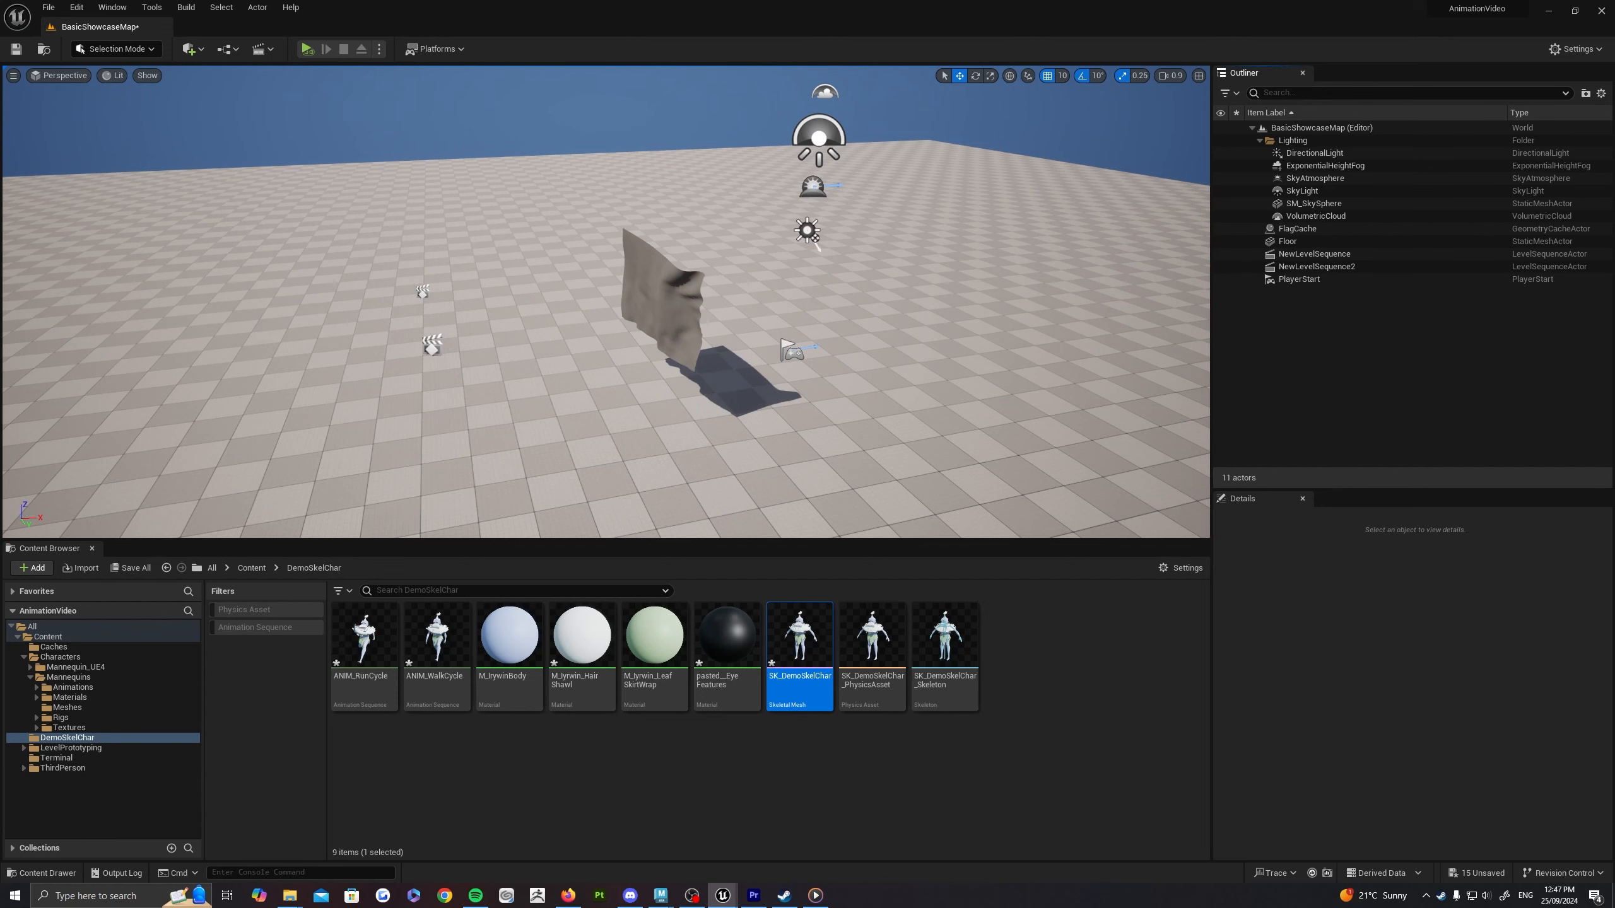
right_click_drag(666, 330, 350, 343)
key("a")
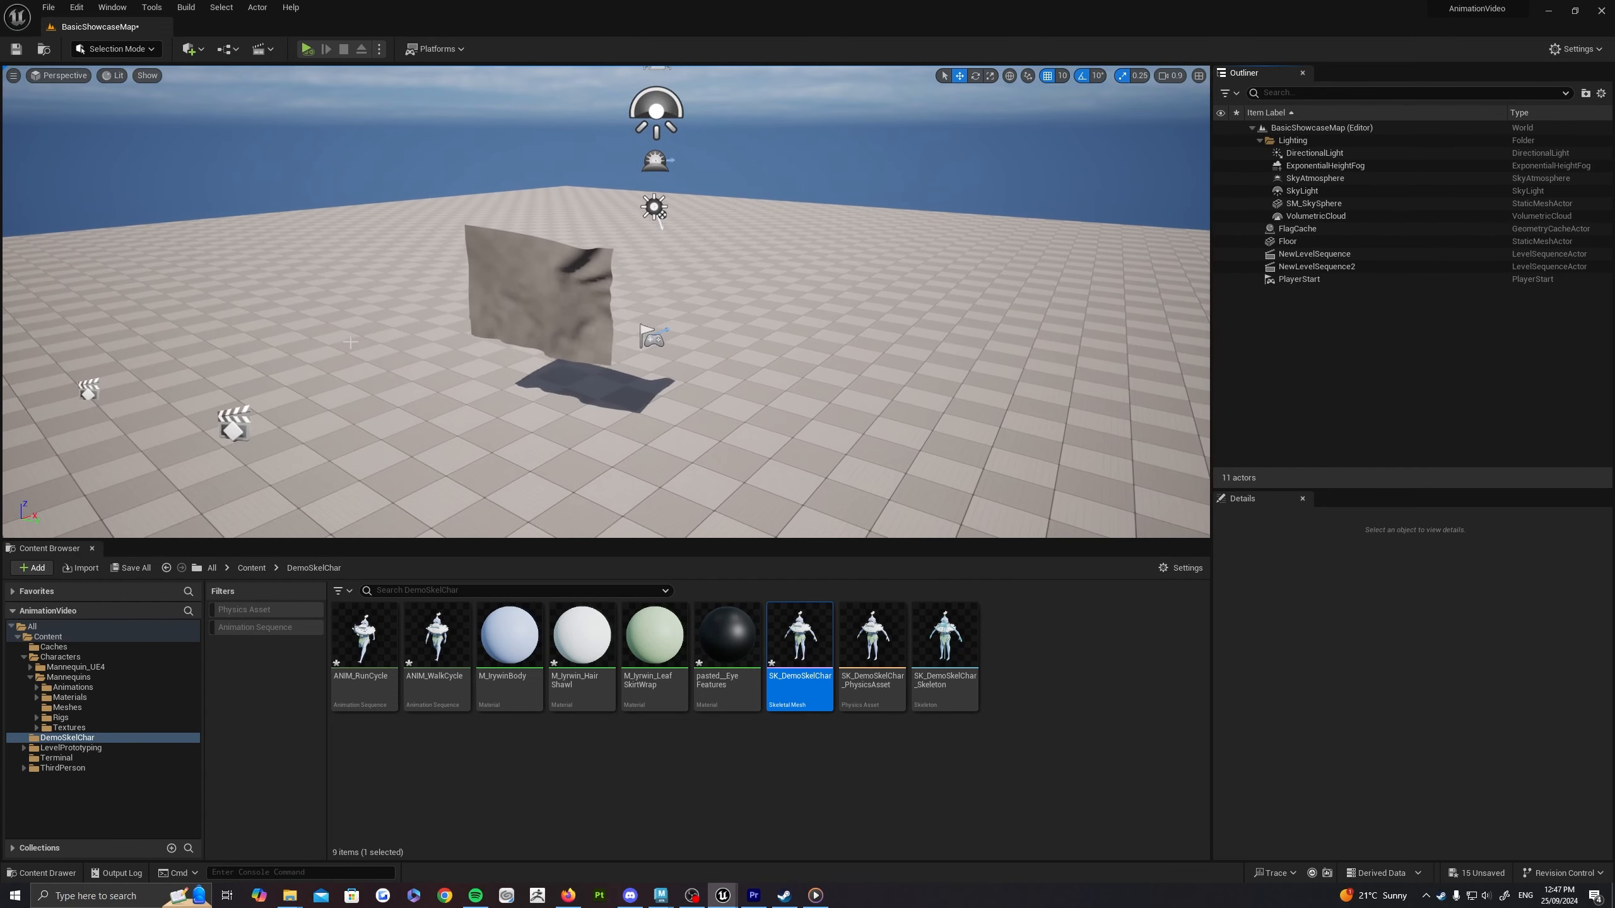